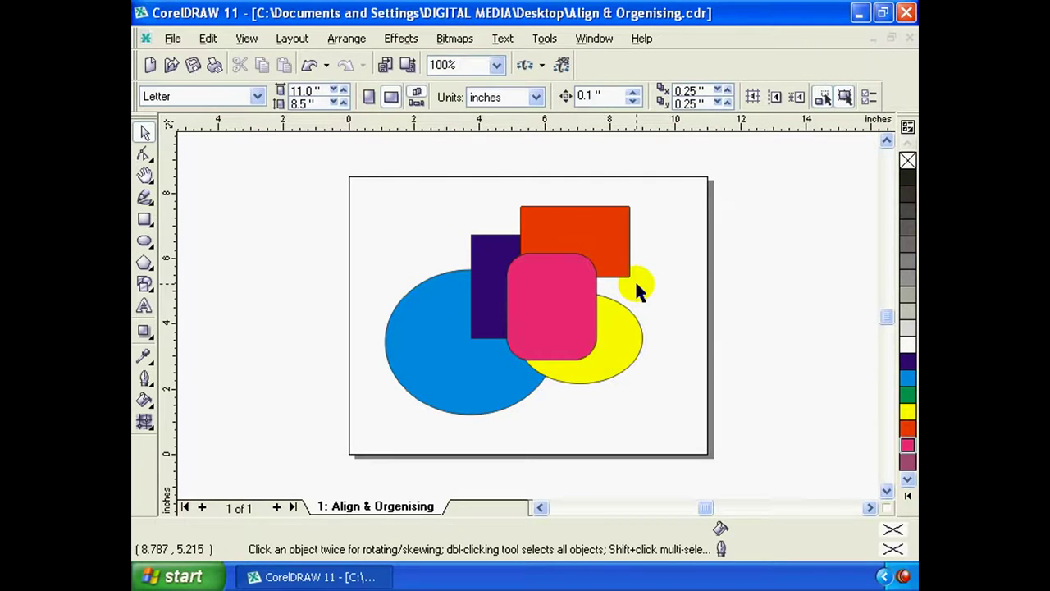
Select each overlapping shape in turn: pink, red, blue, purple and yellow
{"action": "left_click", "coordinate": [587, 283]}
{"action": "left_click", "coordinate": [607, 238]}
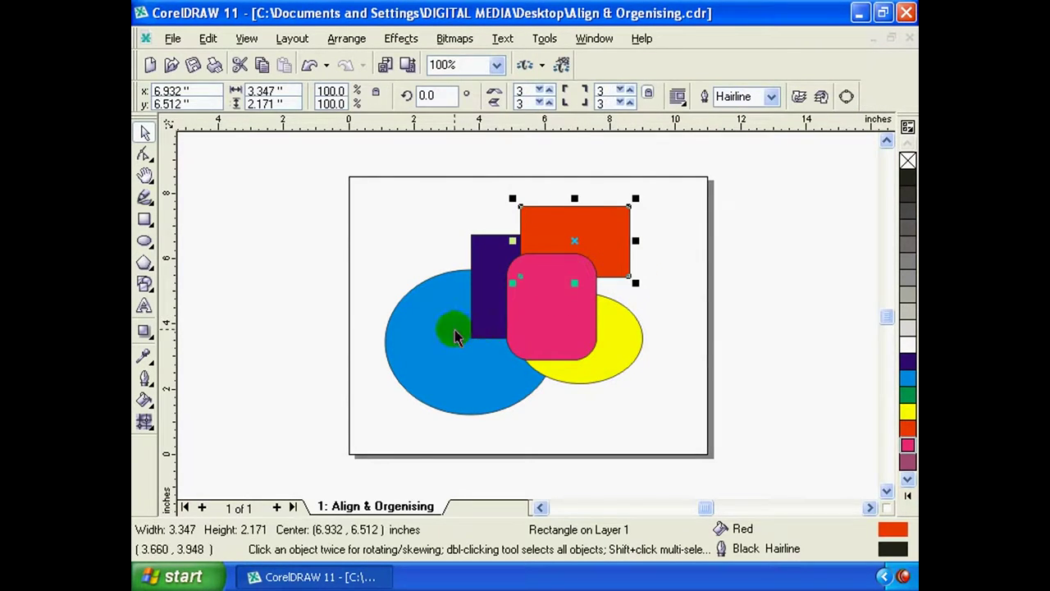
{"action": "left_click", "coordinate": [462, 297]}
{"action": "left_click", "coordinate": [490, 252]}
{"action": "left_click", "coordinate": [605, 367]}
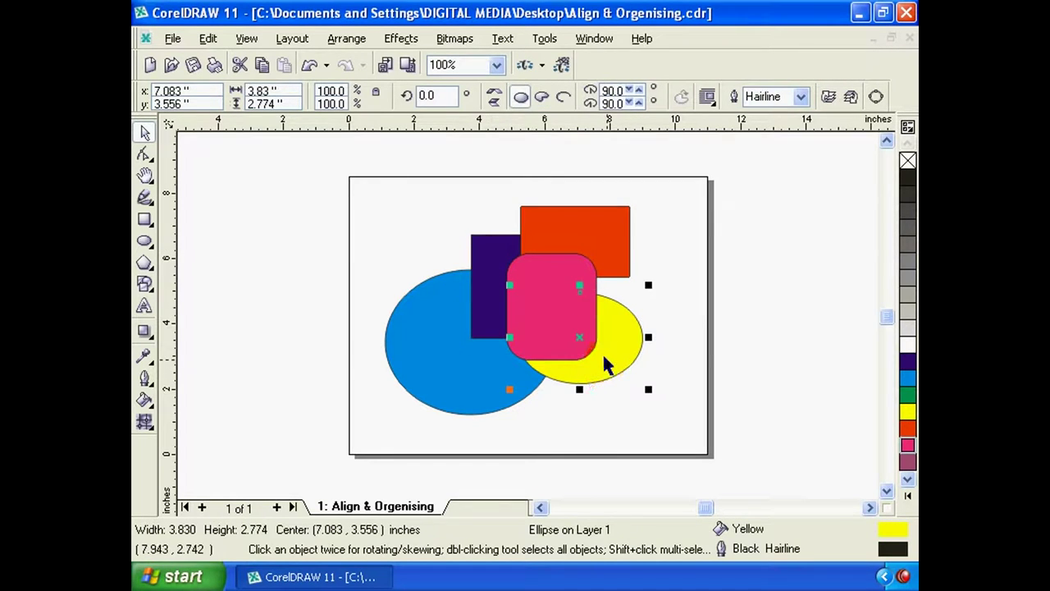
{"action": "left_click", "coordinate": [597, 248]}
{"action": "left_click", "coordinate": [488, 338]}
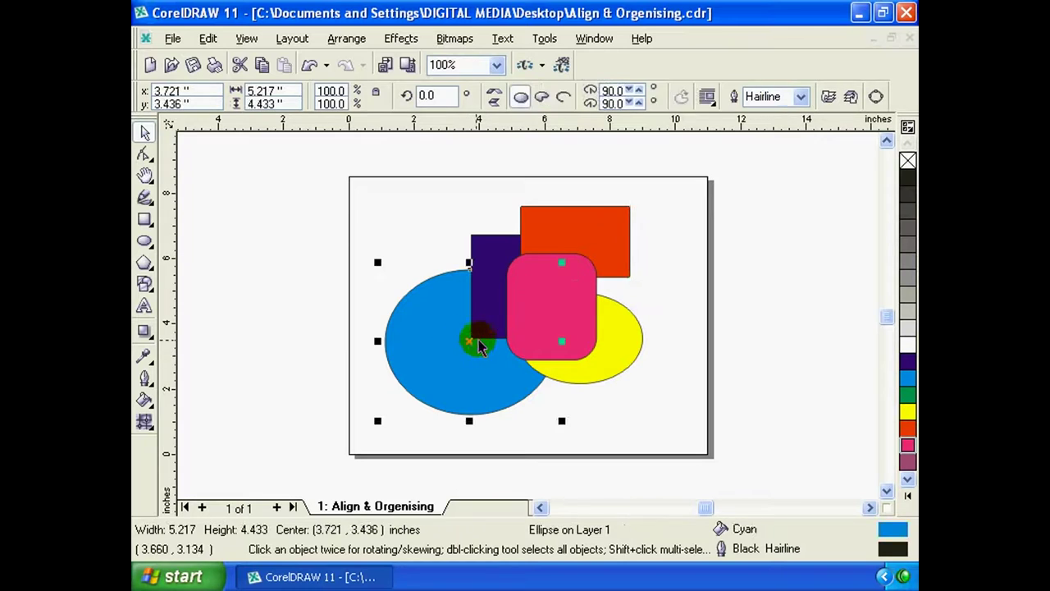
{"action": "left_click", "coordinate": [533, 298]}
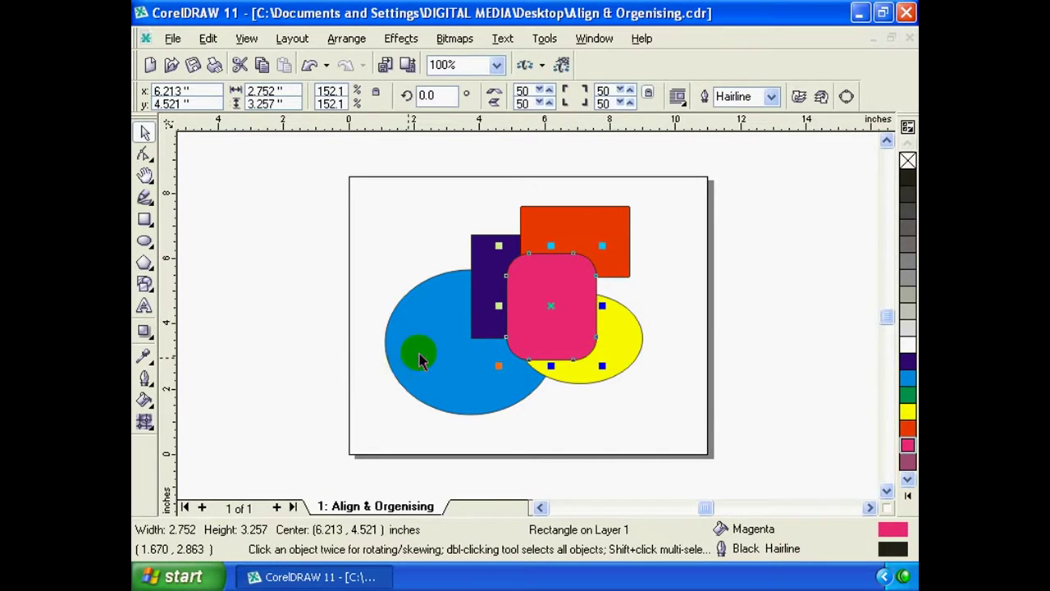
Move the blue ellipse up and to the right, then reselect the surrounding shapes
{"action": "mouse_move", "coordinate": [420, 361]}
{"action": "left_mouse_down"}
{"action": "mouse_move", "coordinate": [449, 260]}
{"action": "mouse_move", "coordinate": [444, 281]}
{"action": "mouse_move", "coordinate": [434, 275]}
{"action": "left_mouse_up"}
{"action": "left_click", "coordinate": [548, 225]}
{"action": "left_click", "coordinate": [469, 293]}
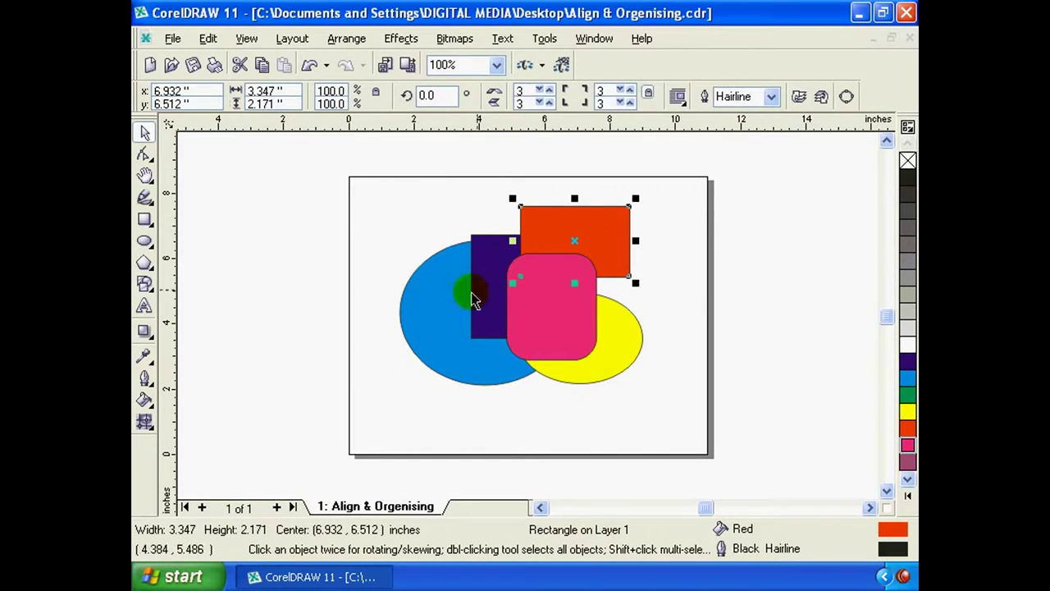
{"action": "left_click", "coordinate": [546, 312]}
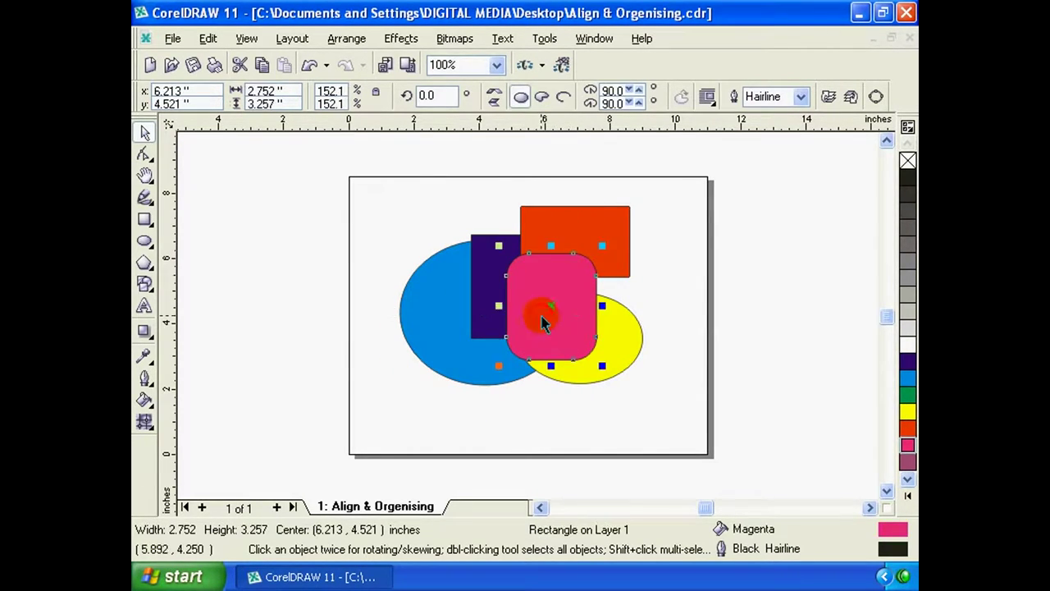
{"action": "left_click", "coordinate": [348, 39]}
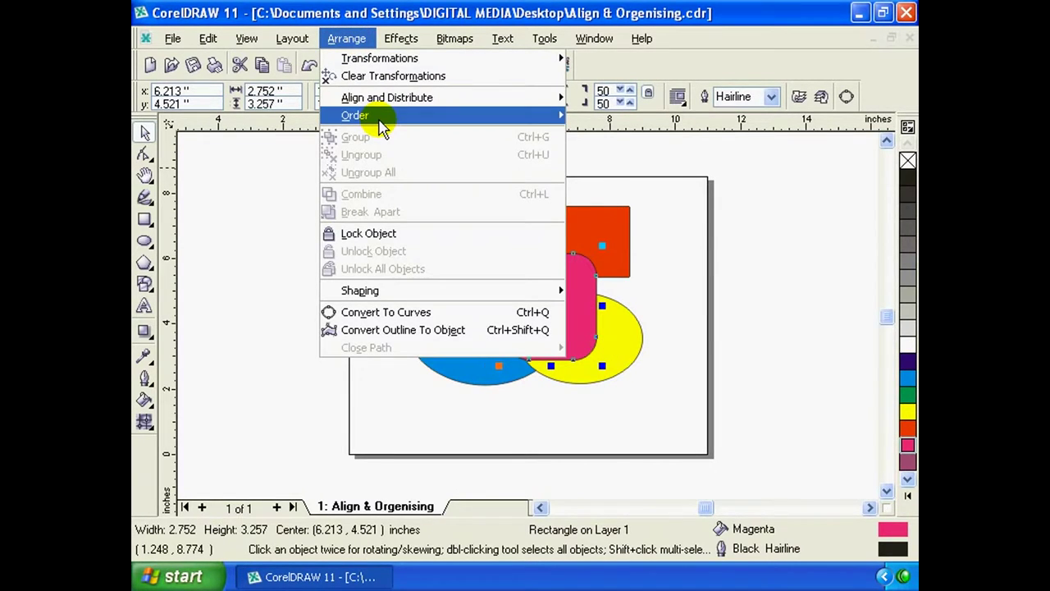
{"action": "mouse_move", "coordinate": [355, 116]}
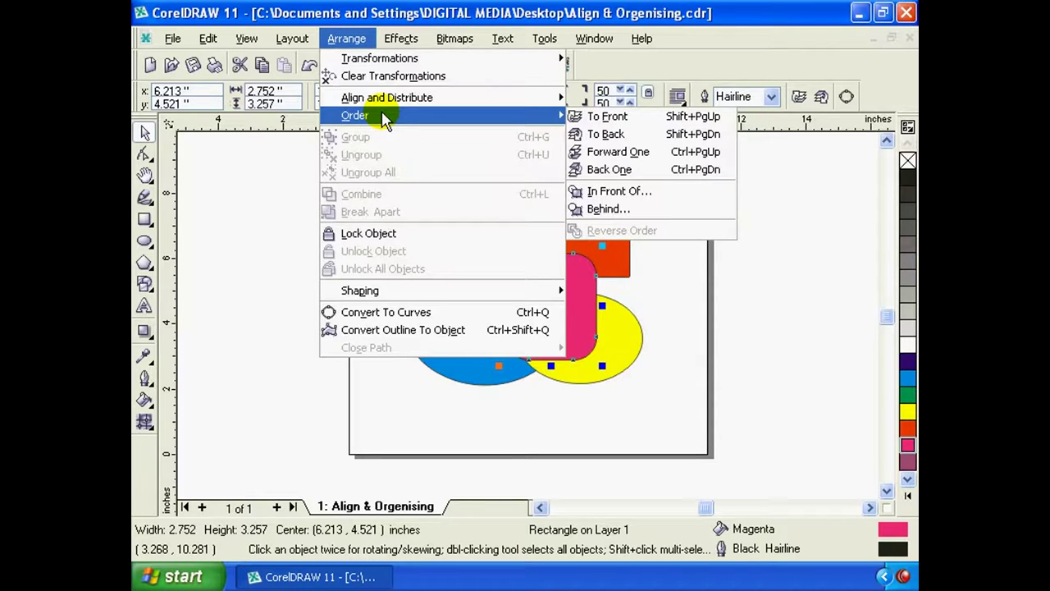
Reposition the blue ellipse by dragging it across the overlapping shapes
{"action": "left_click", "coordinate": [607, 116]}
{"action": "mouse_move", "coordinate": [417, 312]}
{"action": "left_mouse_down"}
{"action": "mouse_move", "coordinate": [435, 293]}
{"action": "mouse_move", "coordinate": [429, 282]}
{"action": "mouse_move", "coordinate": [451, 291]}
{"action": "mouse_move", "coordinate": [511, 393]}
{"action": "left_mouse_up"}
{"action": "left_click", "coordinate": [511, 393]}
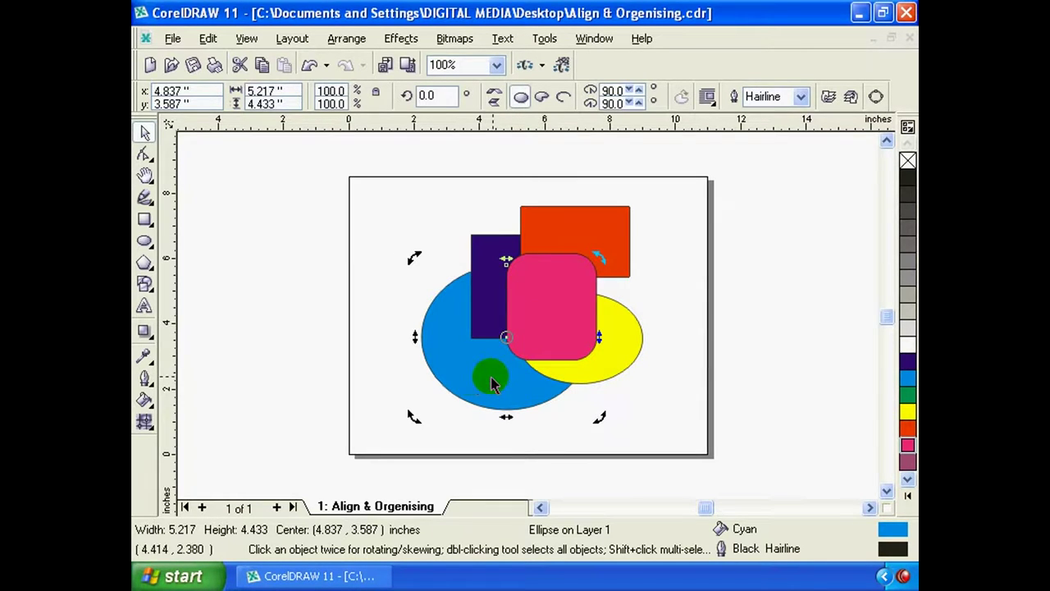
{"action": "left_click", "coordinate": [544, 434]}
{"action": "left_click", "coordinate": [504, 379]}
{"action": "left_click_drag", "start_coordinate": [503, 379], "coordinate": [446, 327]}
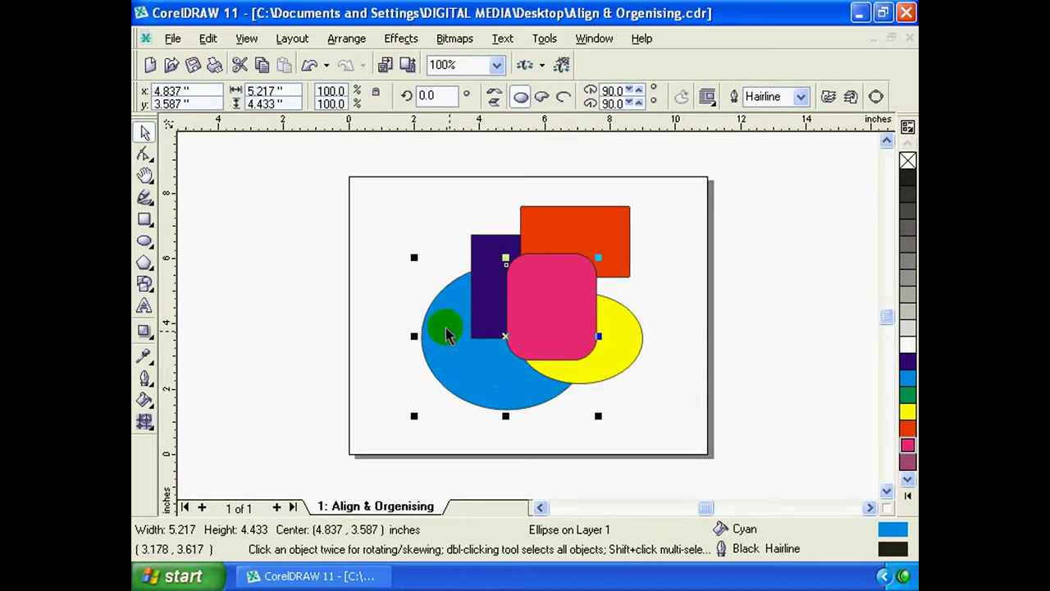
Bring the blue ellipse To Front and nudge it slightly left
{"action": "left_click", "coordinate": [347, 38]}
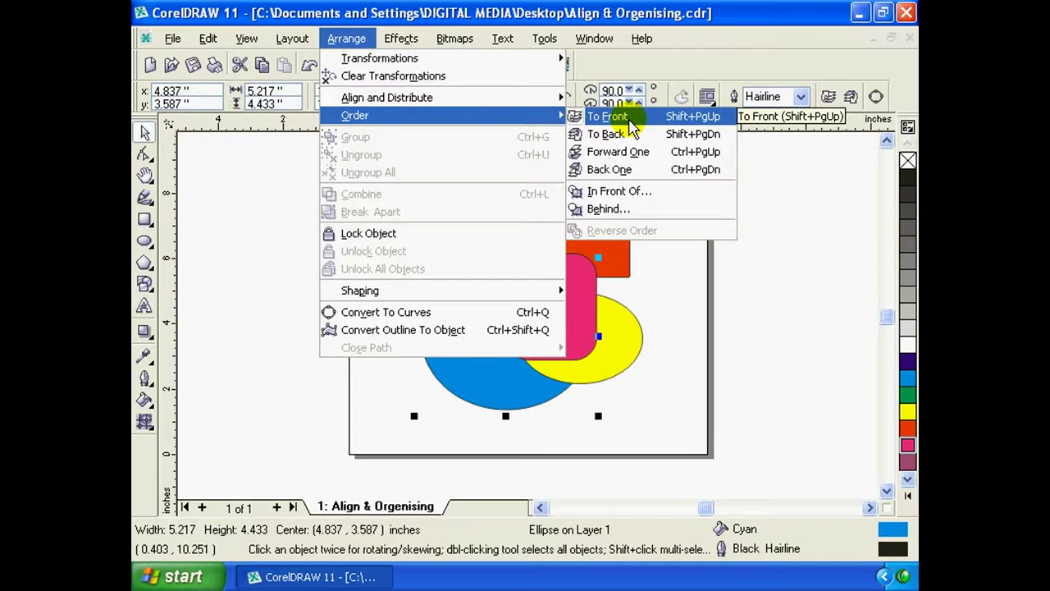
{"action": "left_click", "coordinate": [630, 116]}
{"action": "mouse_move", "coordinate": [489, 355]}
{"action": "left_mouse_down"}
{"action": "mouse_move", "coordinate": [470, 356]}
{"action": "mouse_move", "coordinate": [533, 329]}
{"action": "mouse_move", "coordinate": [503, 316]}
{"action": "mouse_move", "coordinate": [515, 302]}
{"action": "mouse_move", "coordinate": [525, 308]}
{"action": "left_mouse_up"}
{"action": "left_click", "coordinate": [534, 331]}
Select the blue ellipse and send it Back One level
{"action": "left_click", "coordinate": [577, 277]}
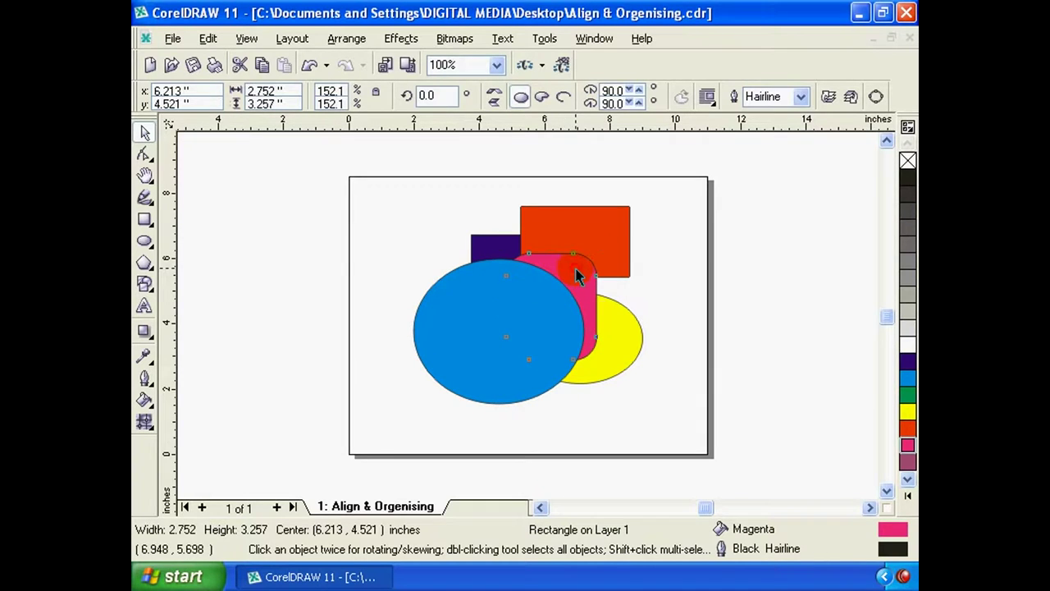
{"action": "left_click", "coordinate": [462, 292]}
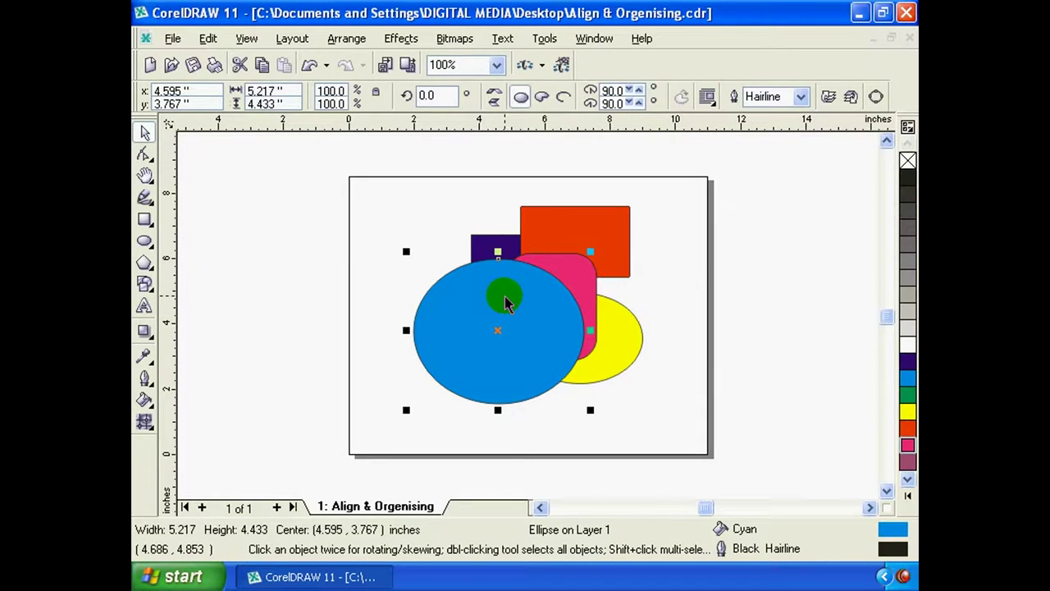
{"action": "left_click", "coordinate": [463, 300]}
{"action": "left_click", "coordinate": [480, 300]}
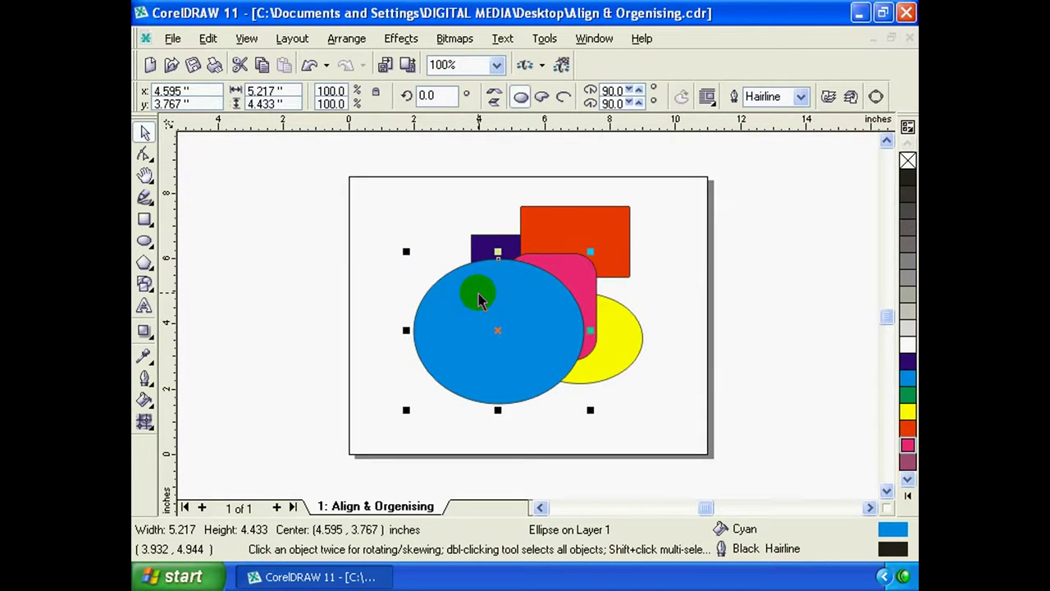
{"action": "left_click", "coordinate": [346, 39]}
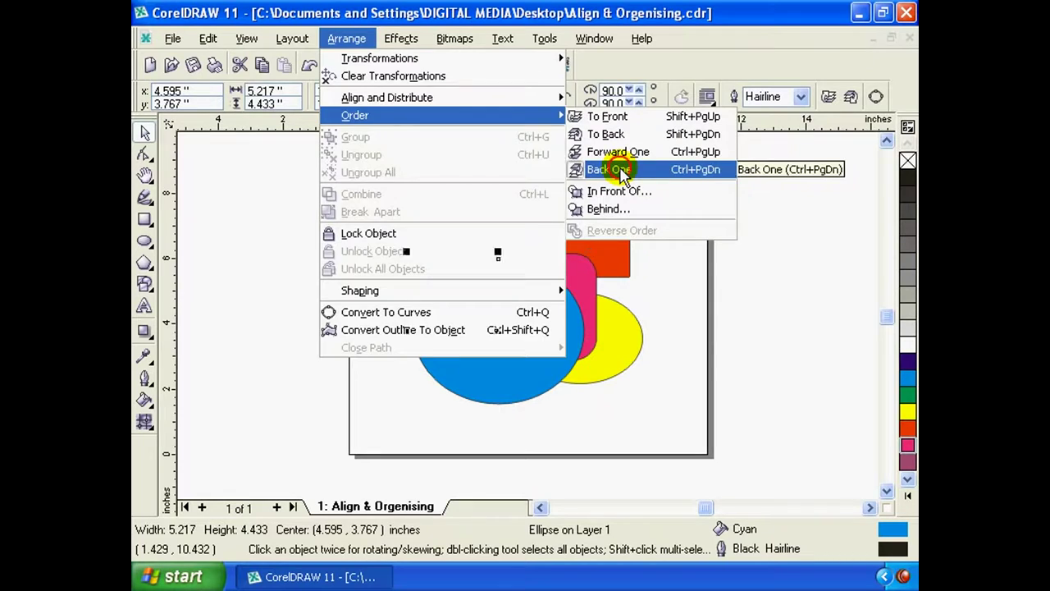
{"action": "left_click", "coordinate": [621, 170]}
Move the blue ellipse up-right and send it Back One again, behind the red rectangle
{"action": "left_click", "coordinate": [547, 274]}
{"action": "left_click", "coordinate": [540, 296]}
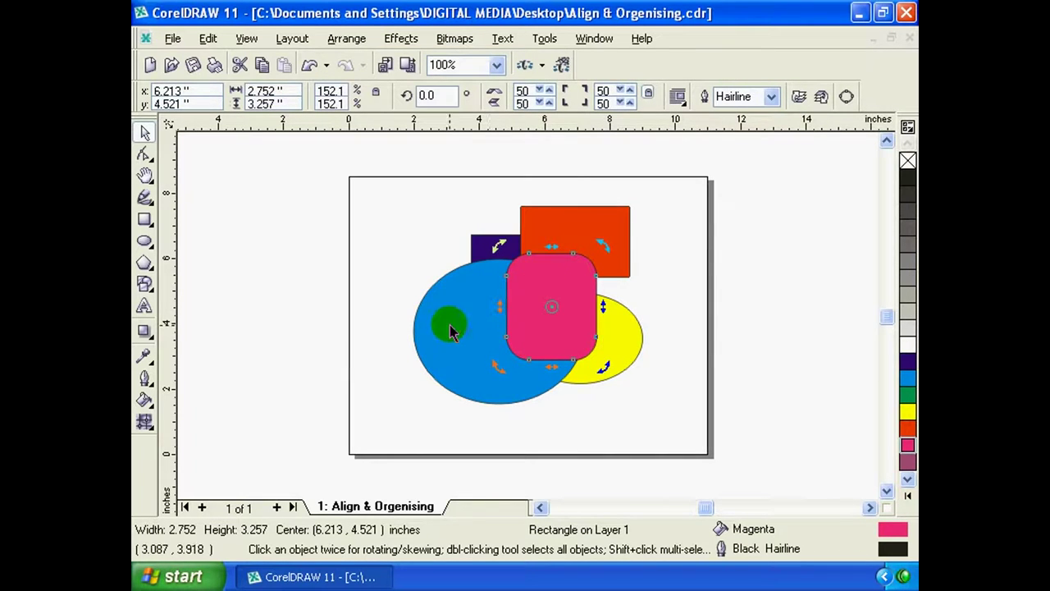
{"action": "left_click", "coordinate": [475, 297]}
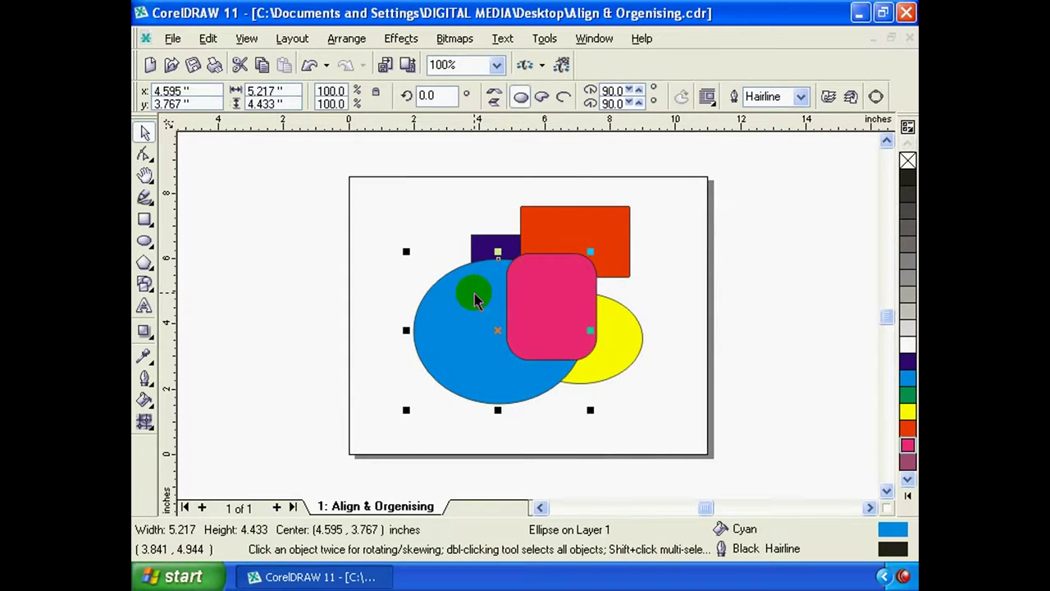
{"action": "left_click_drag", "start_coordinate": [474, 298], "coordinate": [499, 262]}
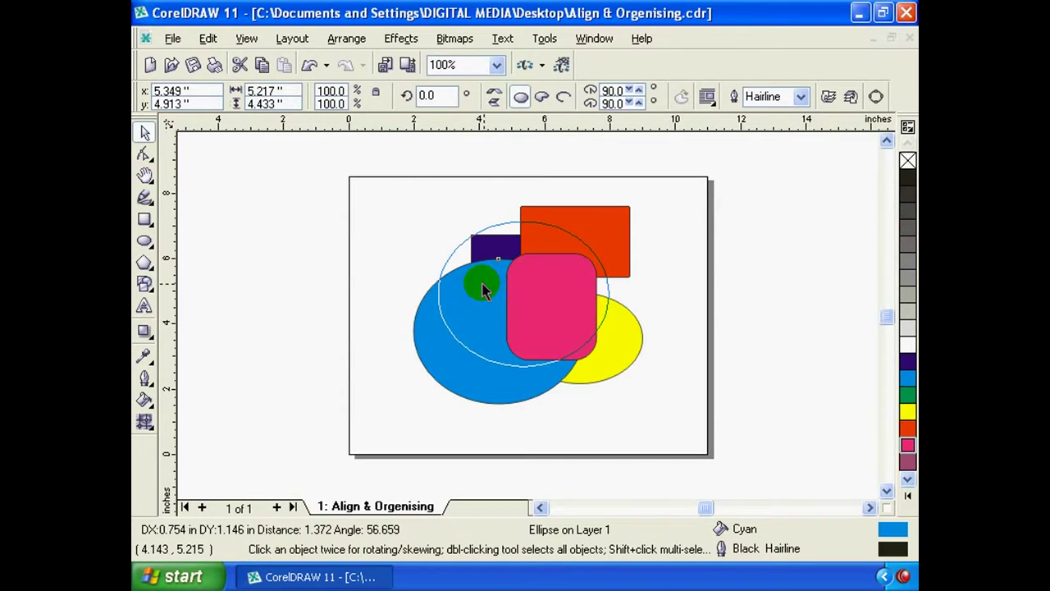
{"action": "left_click", "coordinate": [346, 39]}
{"action": "mouse_move", "coordinate": [355, 115]}
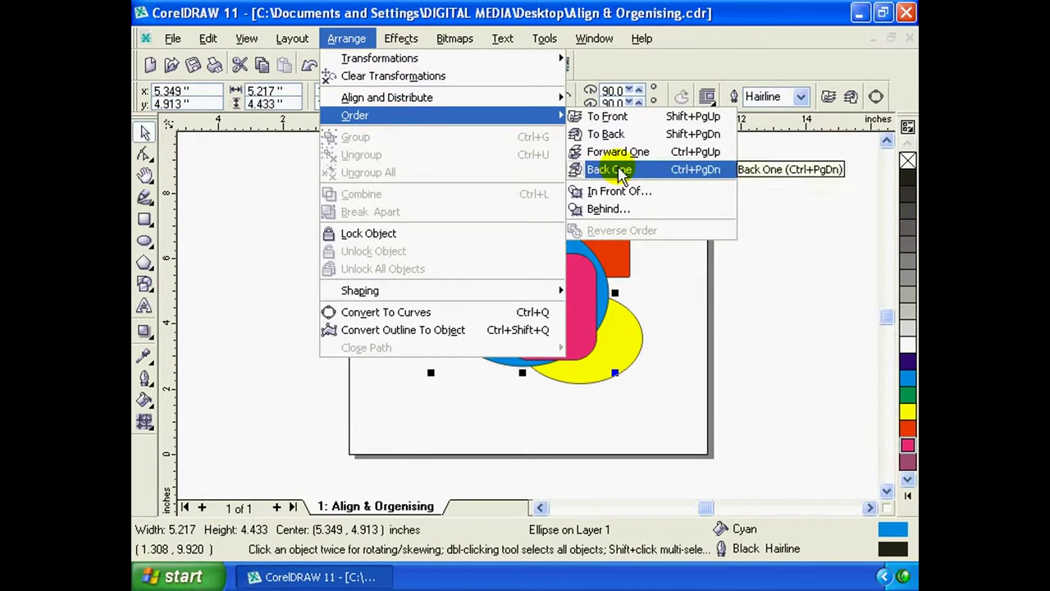
{"action": "left_click", "coordinate": [607, 169]}
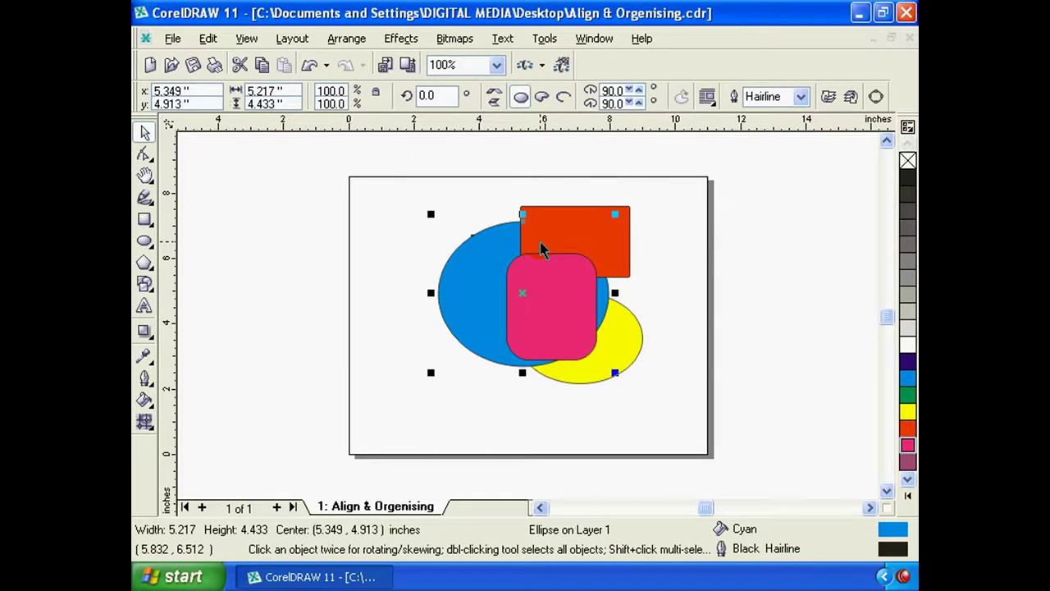
Raise the blue ellipse near the page top and bring it Forward One over the red rectangle
{"action": "mouse_move", "coordinate": [485, 259]}
{"action": "left_mouse_down"}
{"action": "mouse_move", "coordinate": [516, 220]}
{"action": "mouse_move", "coordinate": [521, 225]}
{"action": "left_mouse_up"}
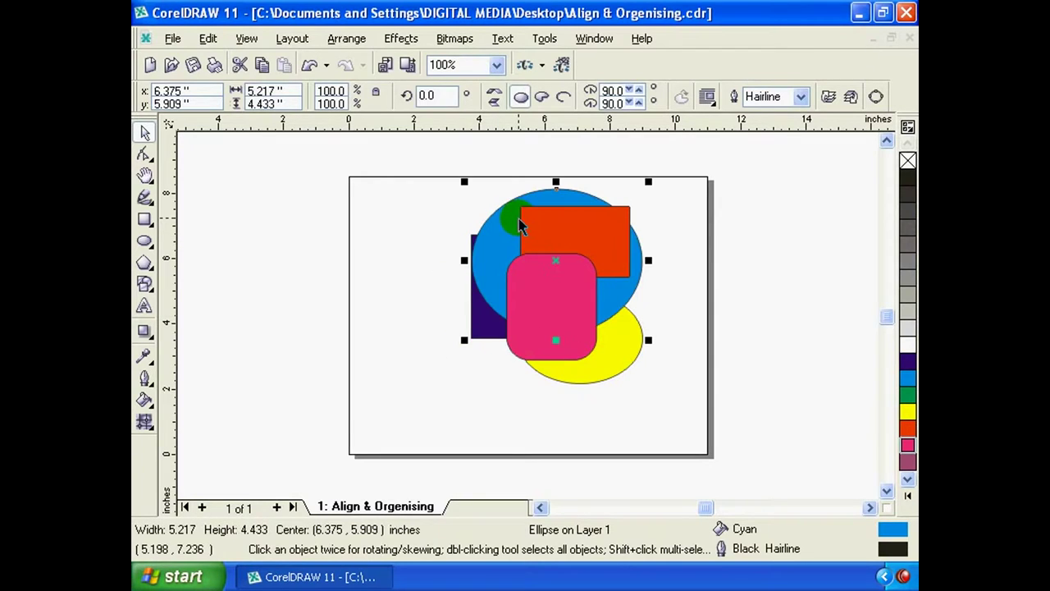
{"action": "left_click", "coordinate": [346, 39]}
{"action": "mouse_move", "coordinate": [356, 116]}
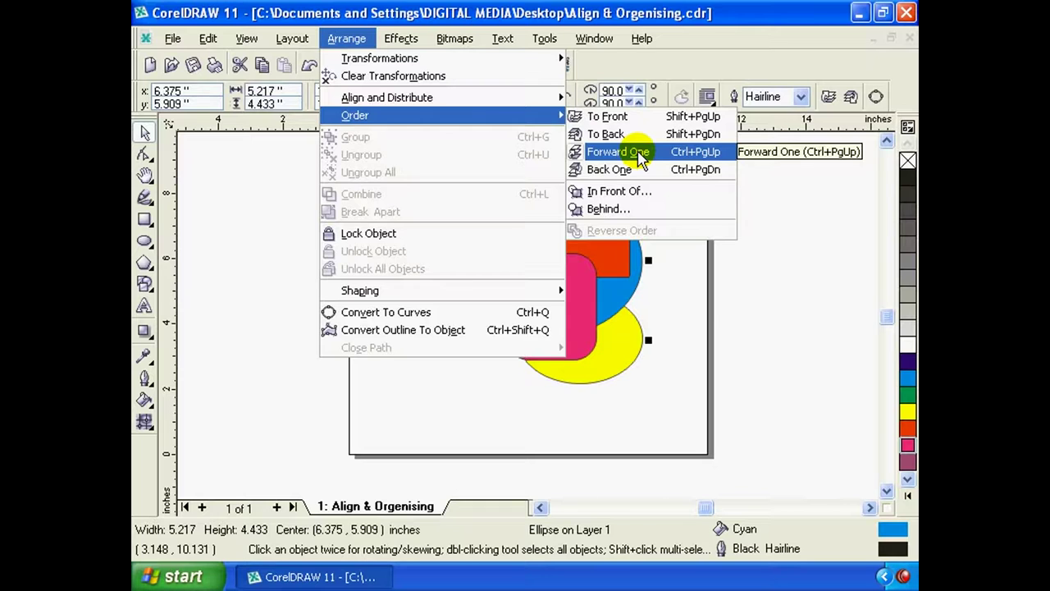
{"action": "left_click", "coordinate": [640, 160]}
{"action": "left_click", "coordinate": [488, 326]}
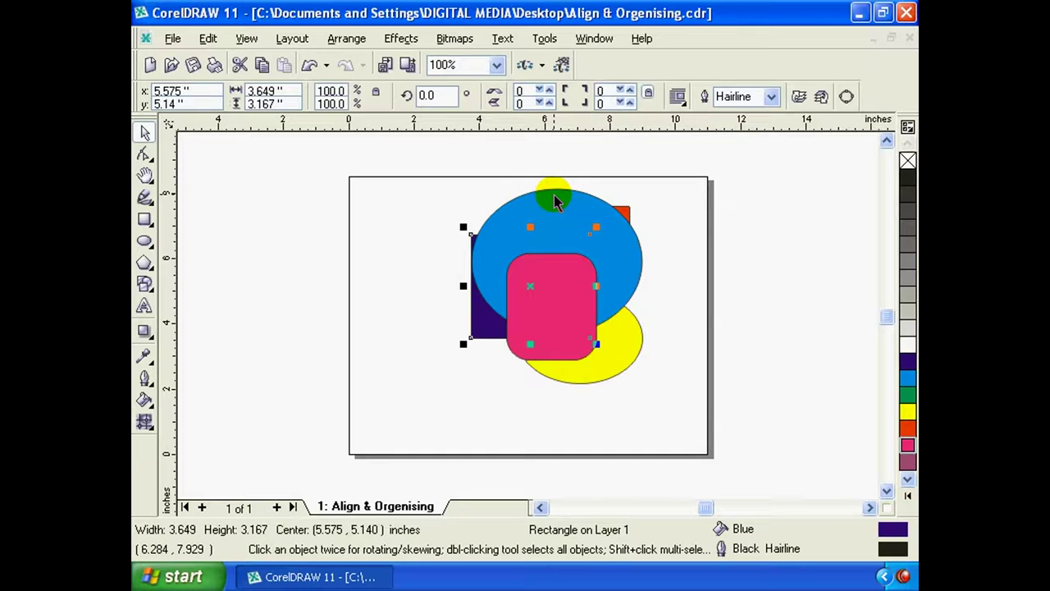
Put the purple rectangle In Front Of the blue ellipse and shift it slightly left
{"action": "left_click", "coordinate": [485, 330]}
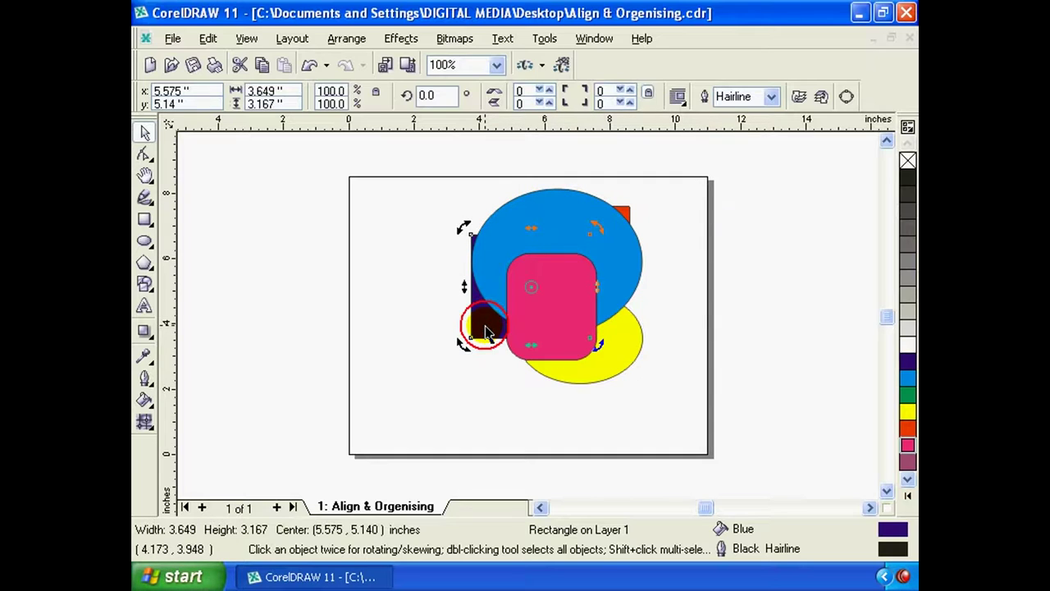
{"action": "left_click", "coordinate": [347, 39]}
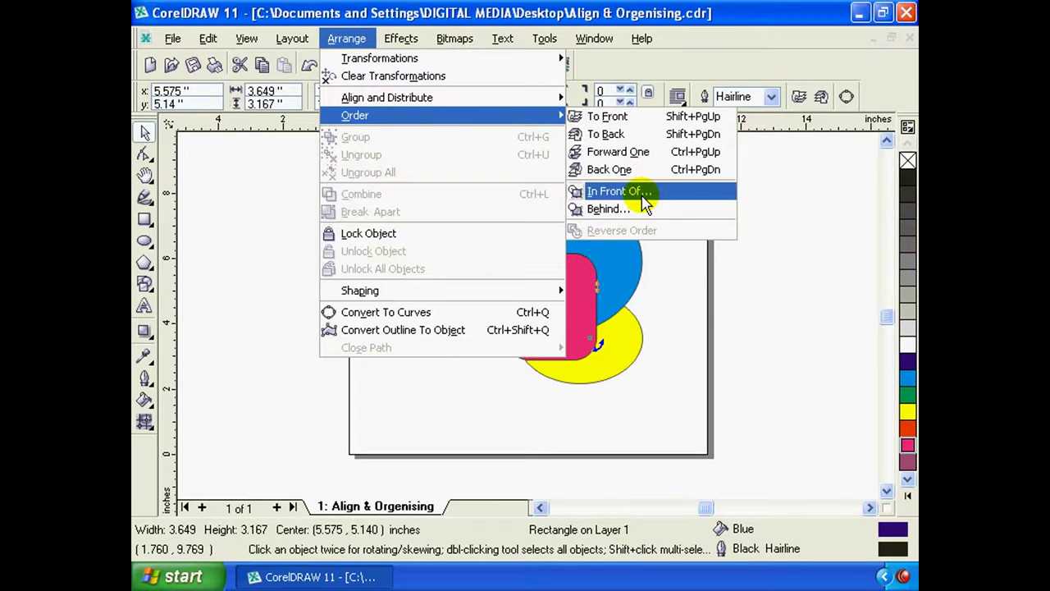
{"action": "left_click", "coordinate": [617, 191]}
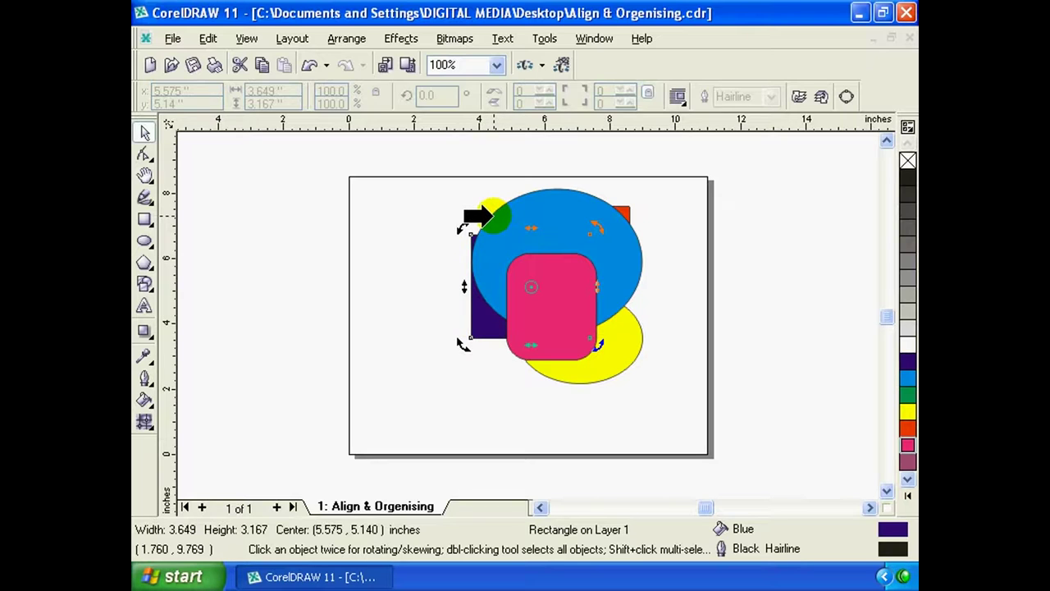
{"action": "left_click", "coordinate": [548, 288]}
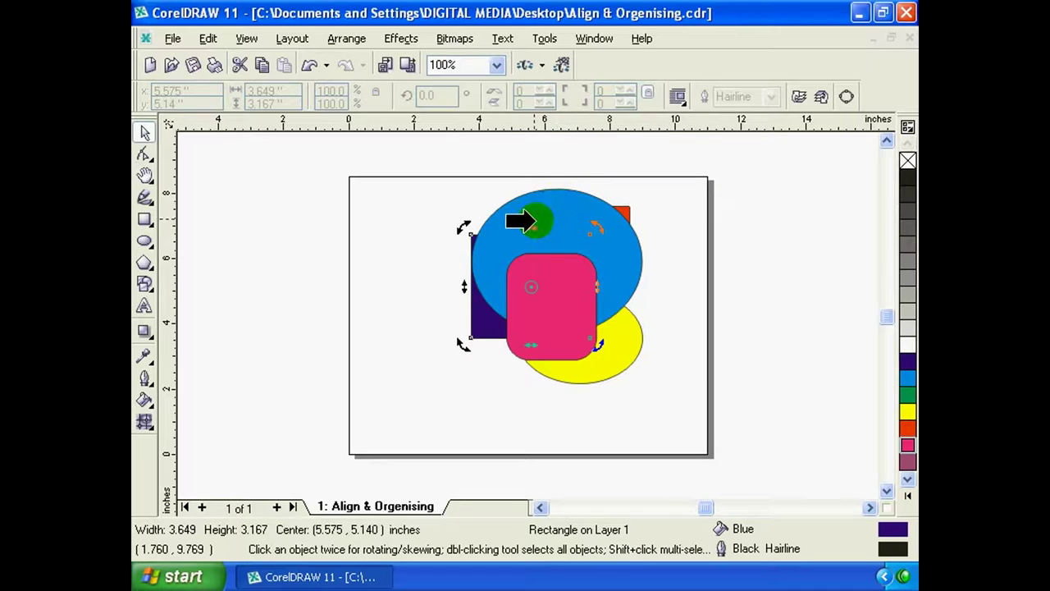
{"action": "left_click", "coordinate": [563, 197]}
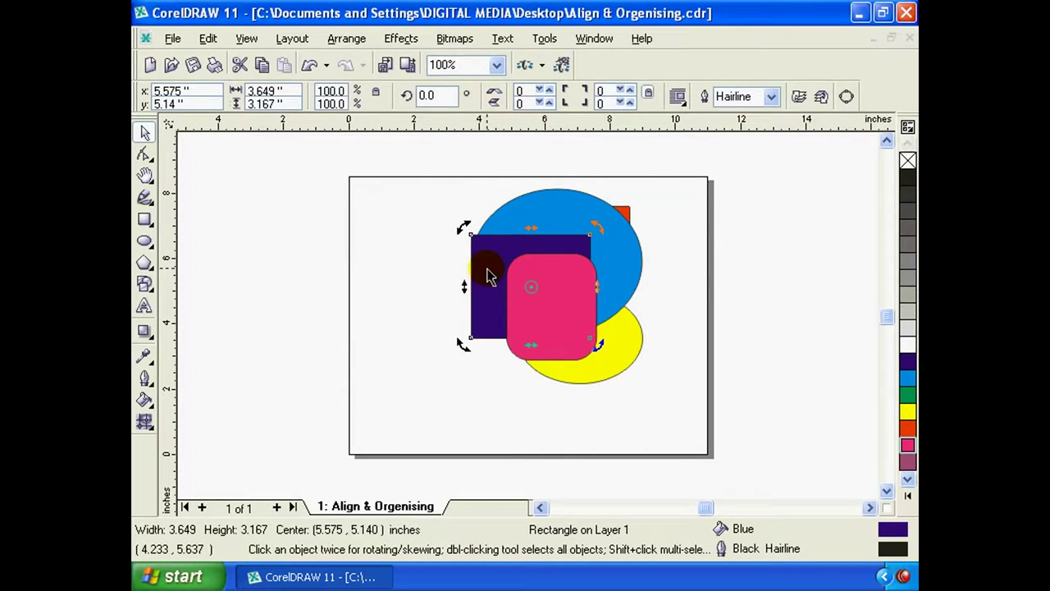
{"action": "left_click_drag", "start_coordinate": [486, 269], "coordinate": [470, 280]}
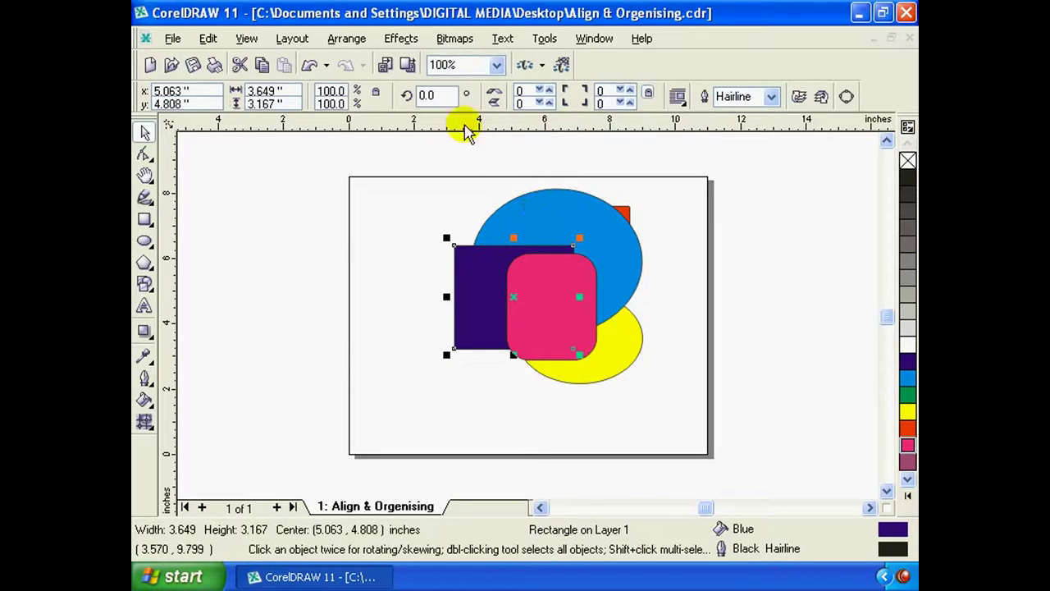
Place the purple rectangle behind the yellow ellipse and move it down-right below the pink shape
{"action": "left_click", "coordinate": [347, 39]}
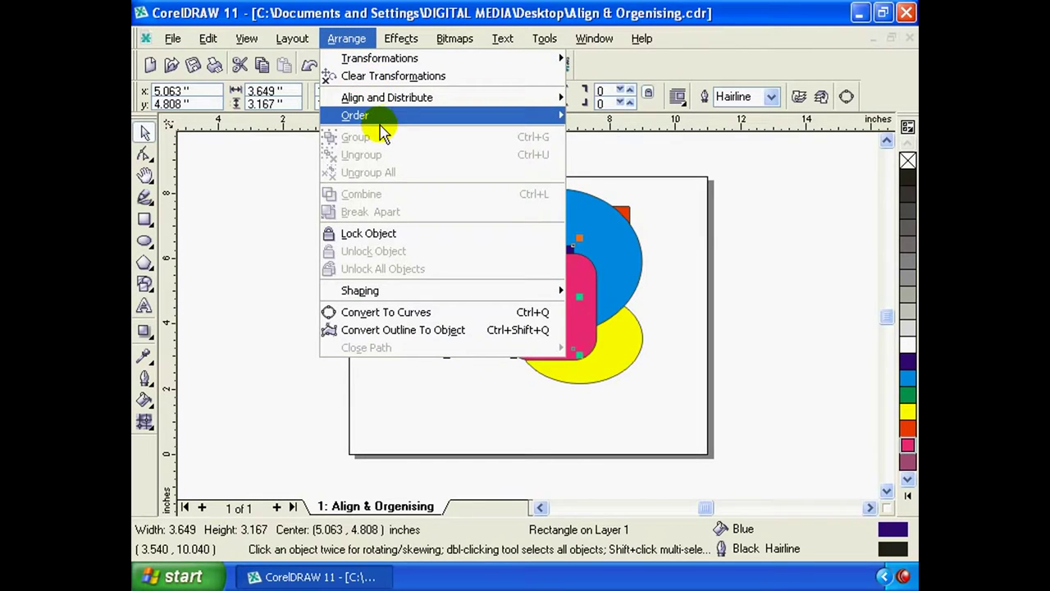
{"action": "mouse_move", "coordinate": [355, 115]}
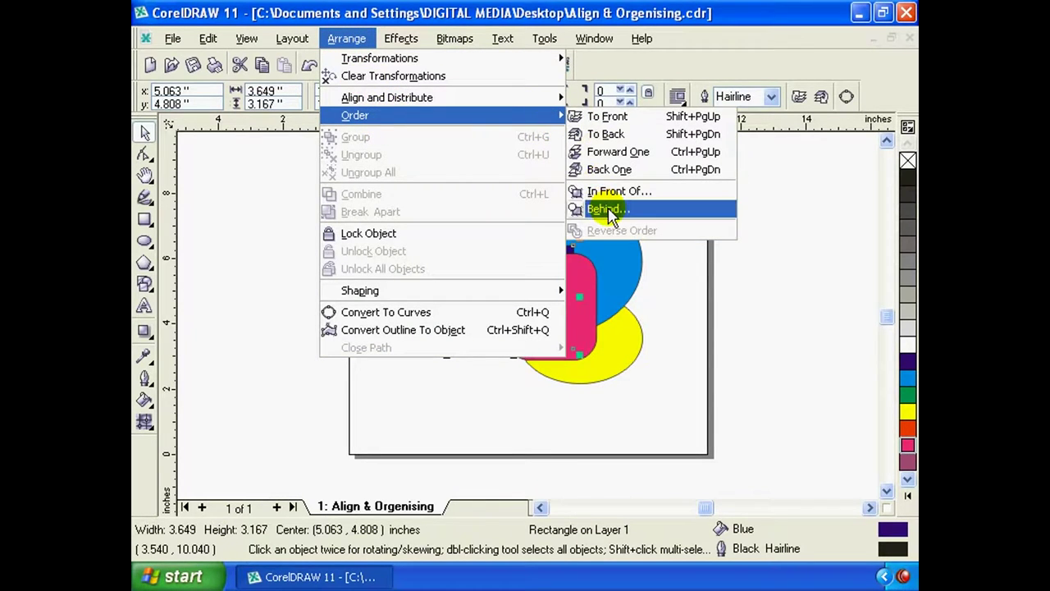
{"action": "left_click", "coordinate": [608, 210]}
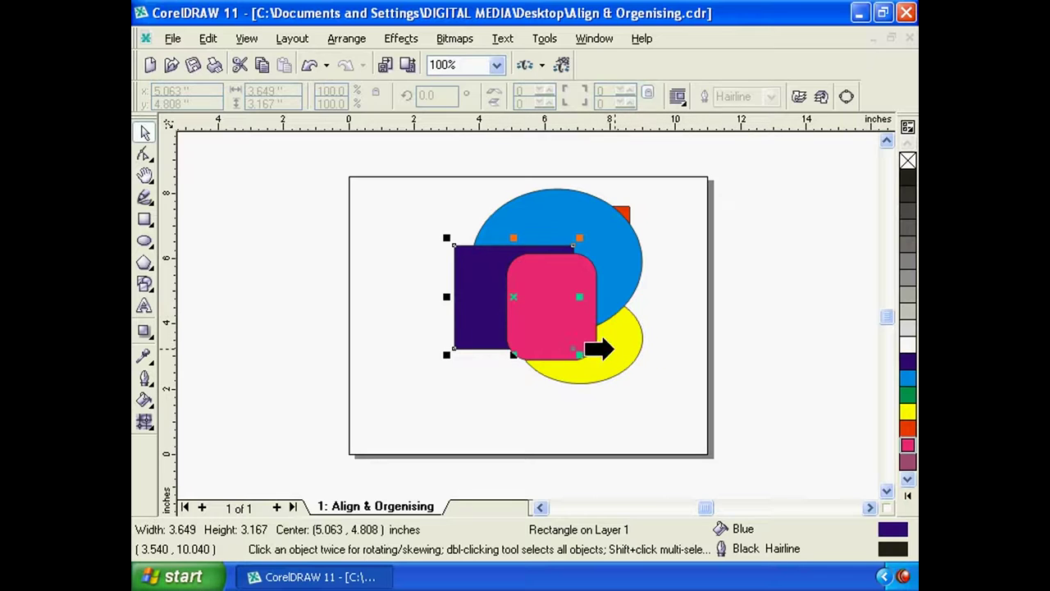
{"action": "left_click", "coordinate": [630, 353]}
{"action": "left_click", "coordinate": [621, 351]}
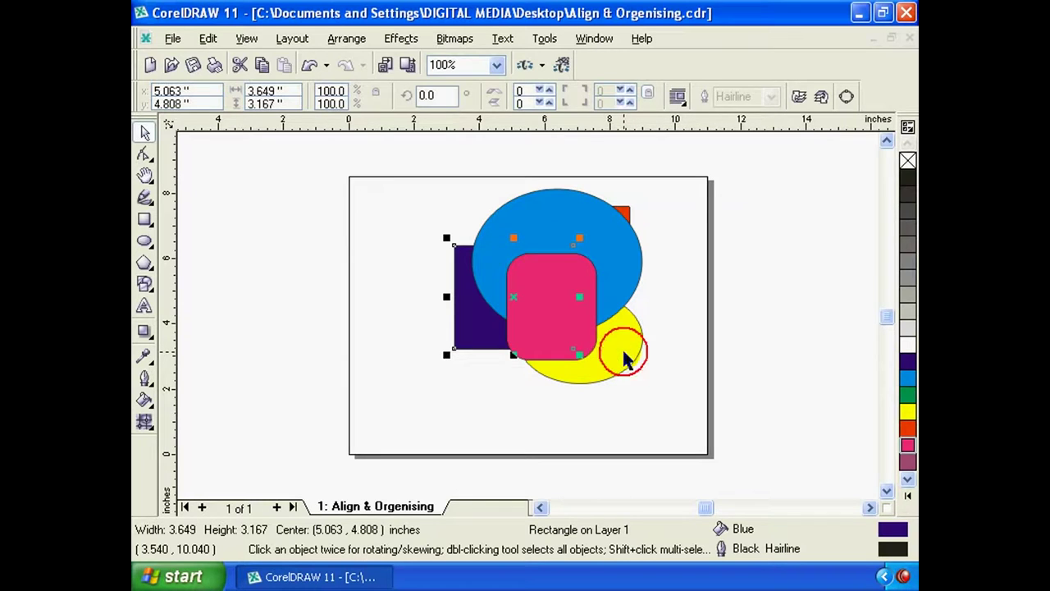
{"action": "left_click", "coordinate": [479, 339]}
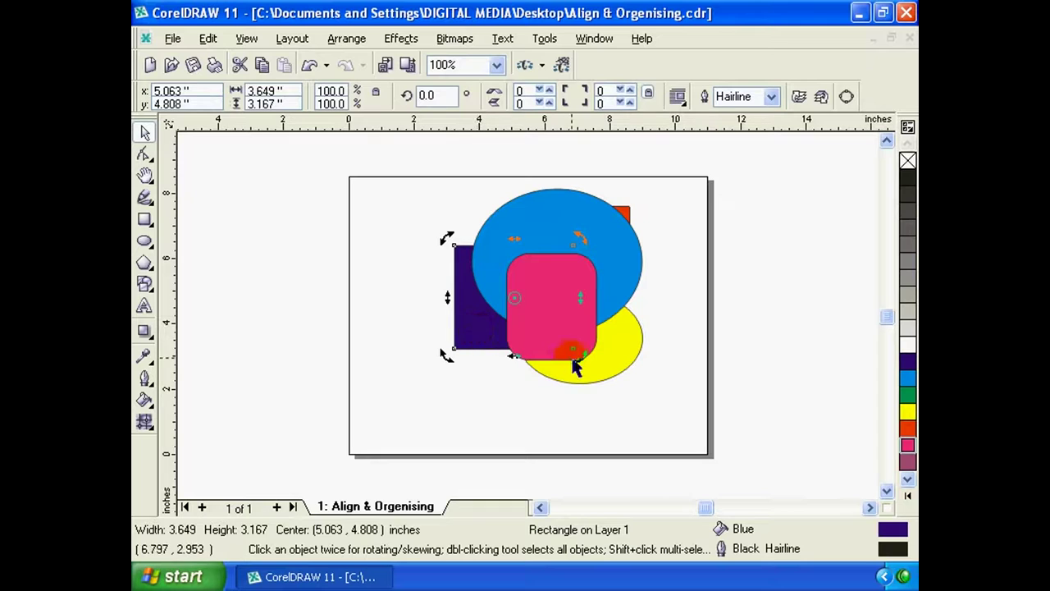
{"action": "left_click_drag", "start_coordinate": [467, 323], "coordinate": [511, 375]}
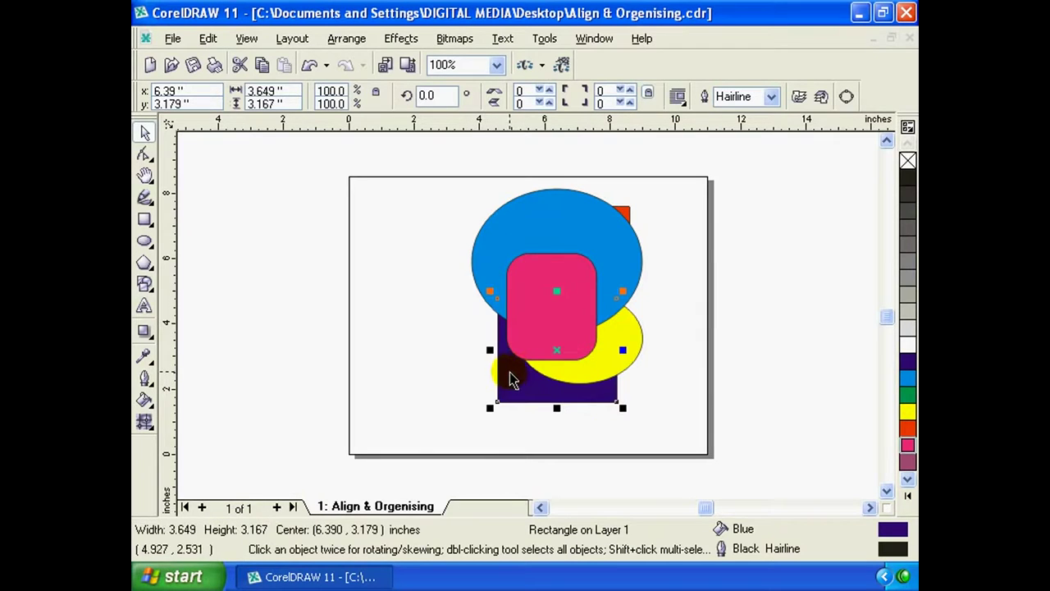
{"action": "left_click", "coordinate": [348, 41]}
{"action": "mouse_move", "coordinate": [355, 115]}
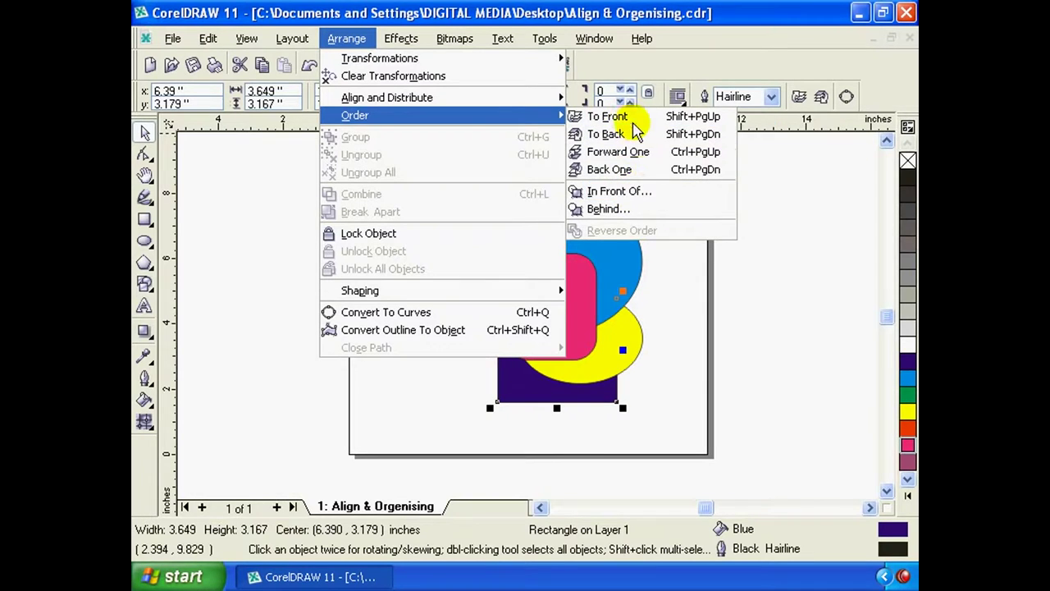
Dismiss the Order menu and select the red rectangle at the top of the page
{"action": "left_click", "coordinate": [673, 267]}
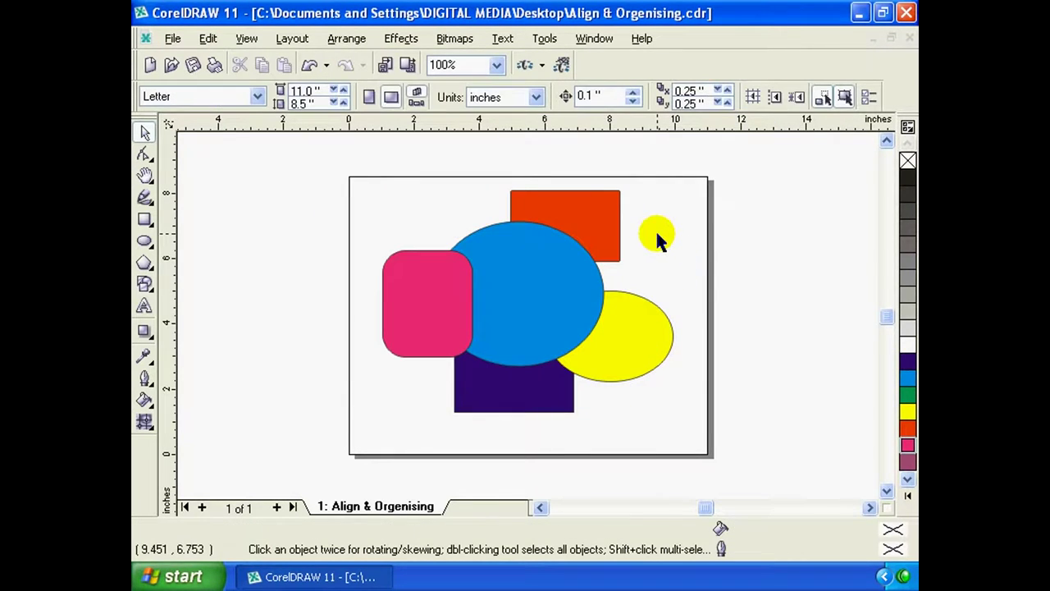
{"action": "left_click", "coordinate": [562, 282]}
{"action": "left_click", "coordinate": [578, 223]}
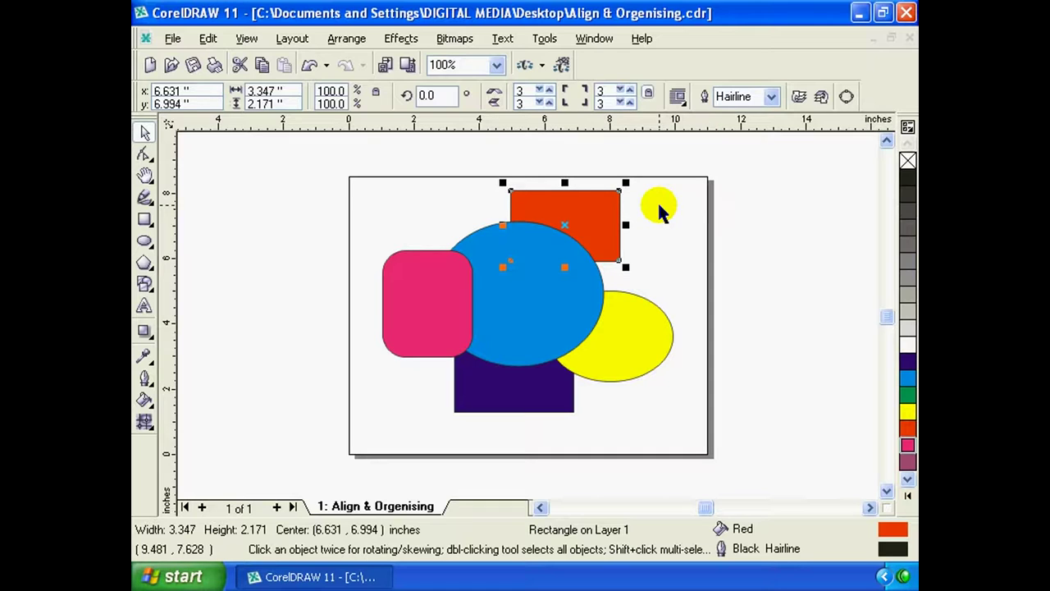
Show the Arrange menu's Align and Distribute options for the red rectangle
{"action": "left_click", "coordinate": [349, 41]}
{"action": "mouse_move", "coordinate": [386, 98]}
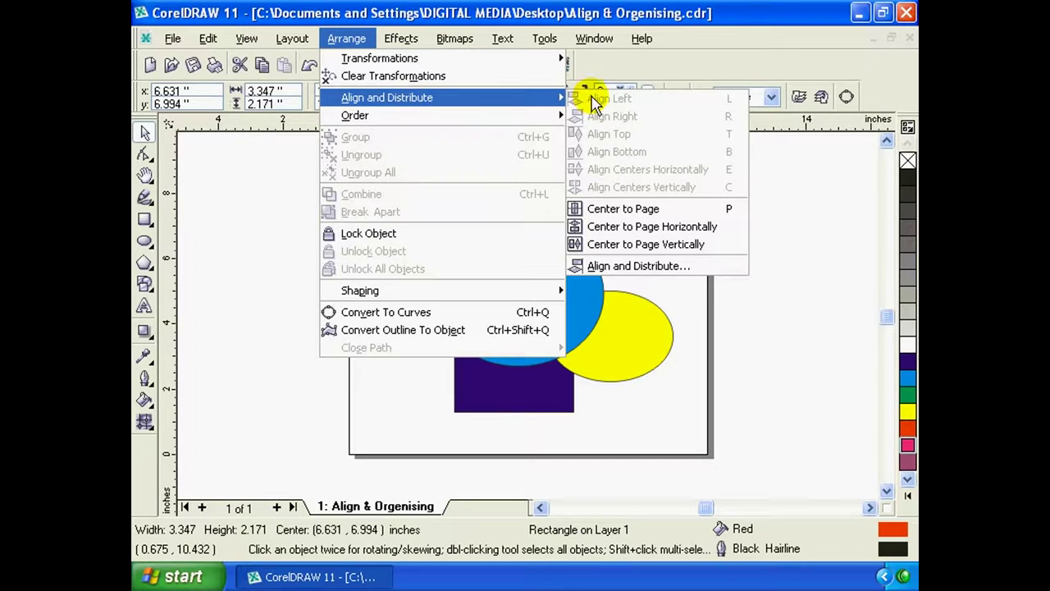
Open the Align and Distribute dialog and position it beside the drawing
{"action": "left_click", "coordinate": [639, 276]}
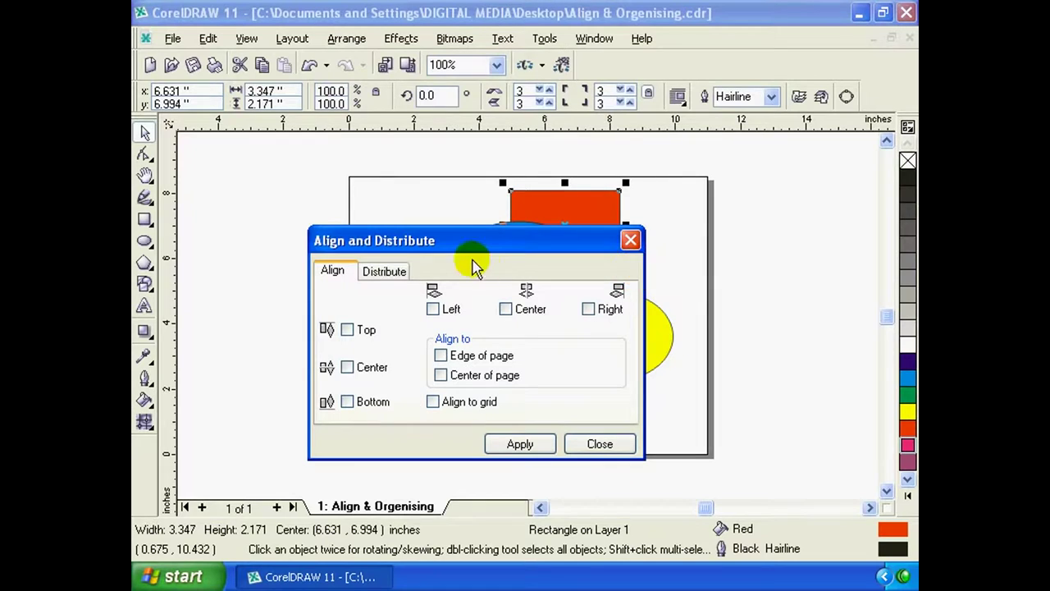
{"action": "mouse_move", "coordinate": [457, 243]}
{"action": "left_mouse_down"}
{"action": "mouse_move", "coordinate": [611, 248]}
{"action": "mouse_move", "coordinate": [801, 215]}
{"action": "mouse_move", "coordinate": [796, 196]}
{"action": "left_mouse_up"}
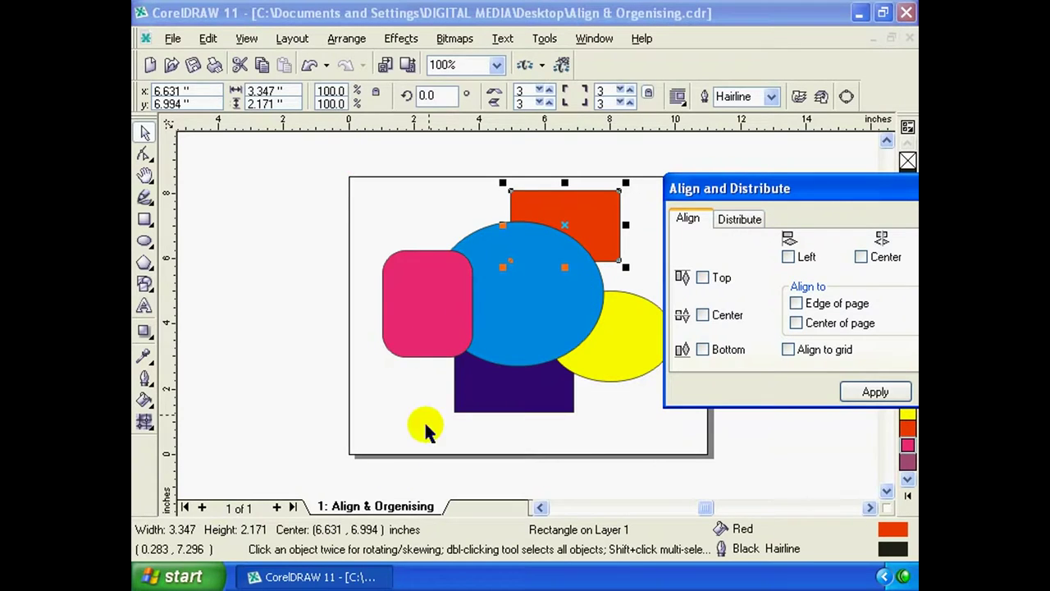
{"action": "left_click_drag", "start_coordinate": [500, 265], "coordinate": [492, 327]}
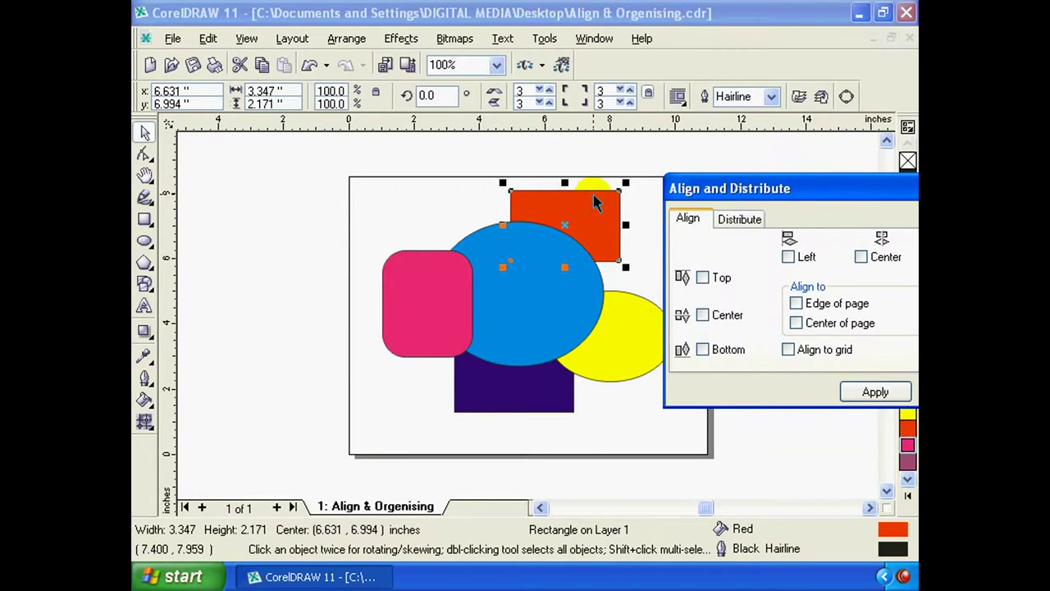
{"action": "left_click_drag", "start_coordinate": [858, 193], "coordinate": [730, 257]}
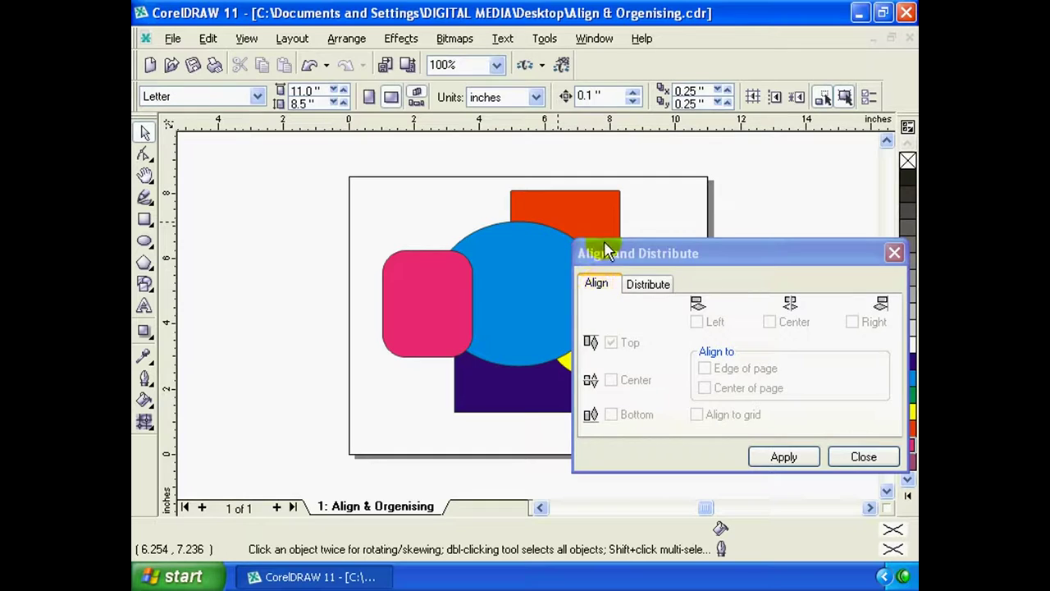
{"action": "left_click", "coordinate": [627, 254]}
{"action": "left_click_drag", "start_coordinate": [698, 255], "coordinate": [713, 199]}
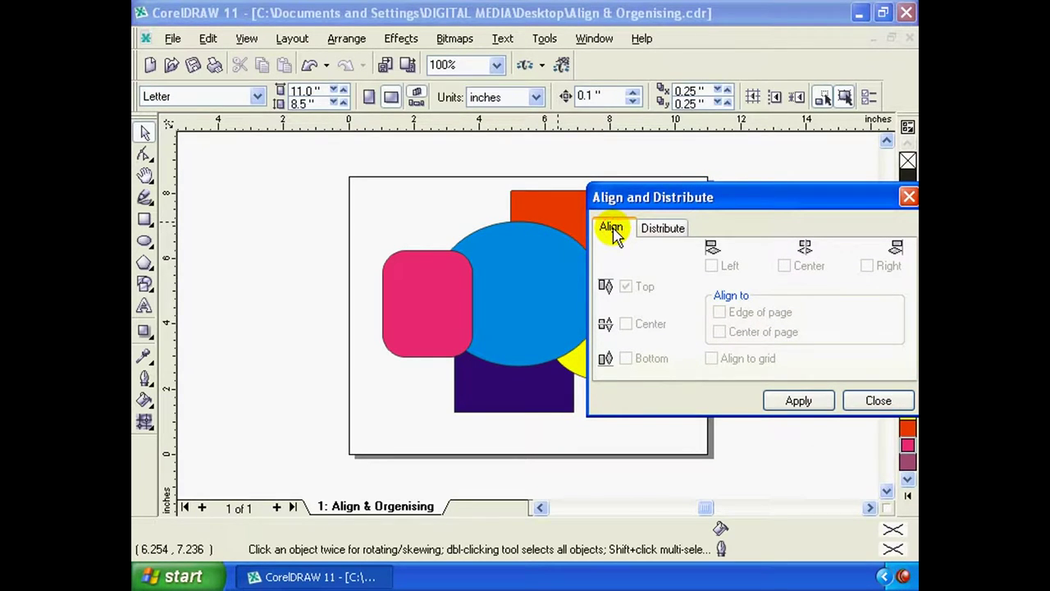
{"action": "left_click", "coordinate": [666, 228]}
{"action": "left_click", "coordinate": [613, 229]}
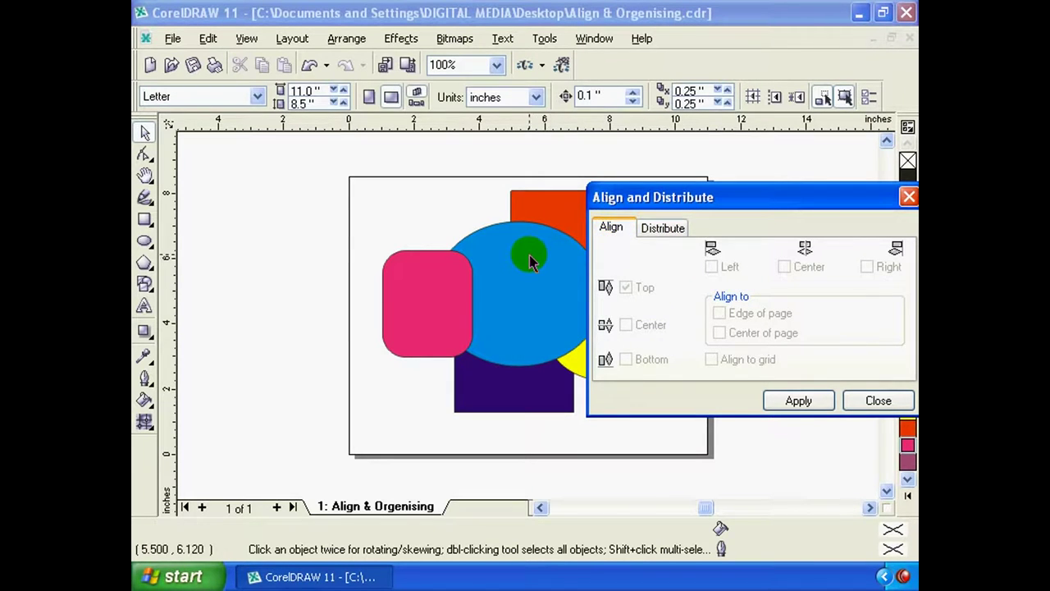
{"action": "left_click", "coordinate": [473, 296]}
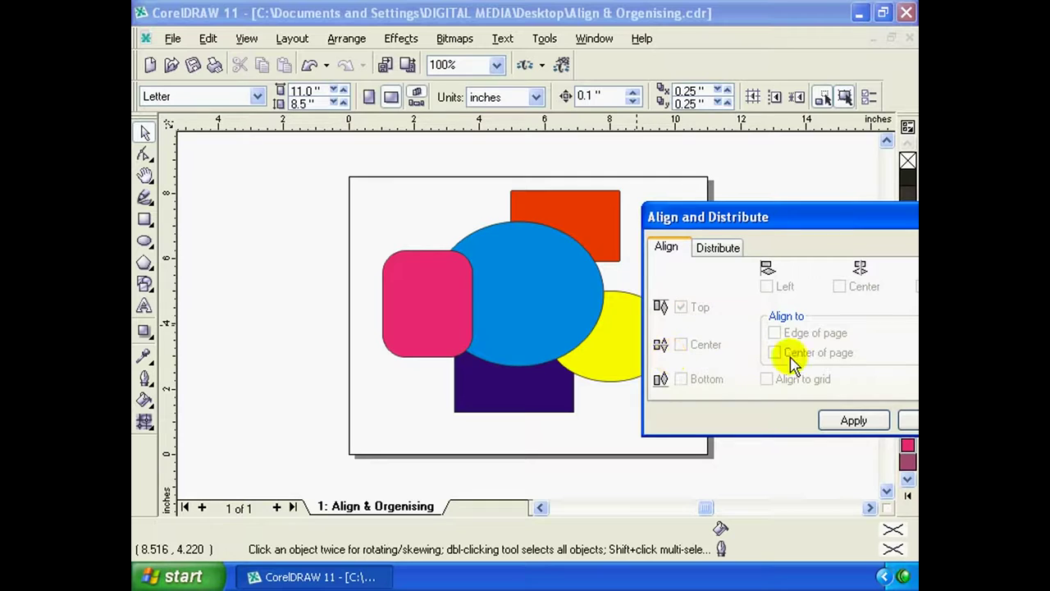
Select the pink rectangle and blue ellipse and align them Top and Center to the page edge
{"action": "left_click", "coordinate": [439, 288]}
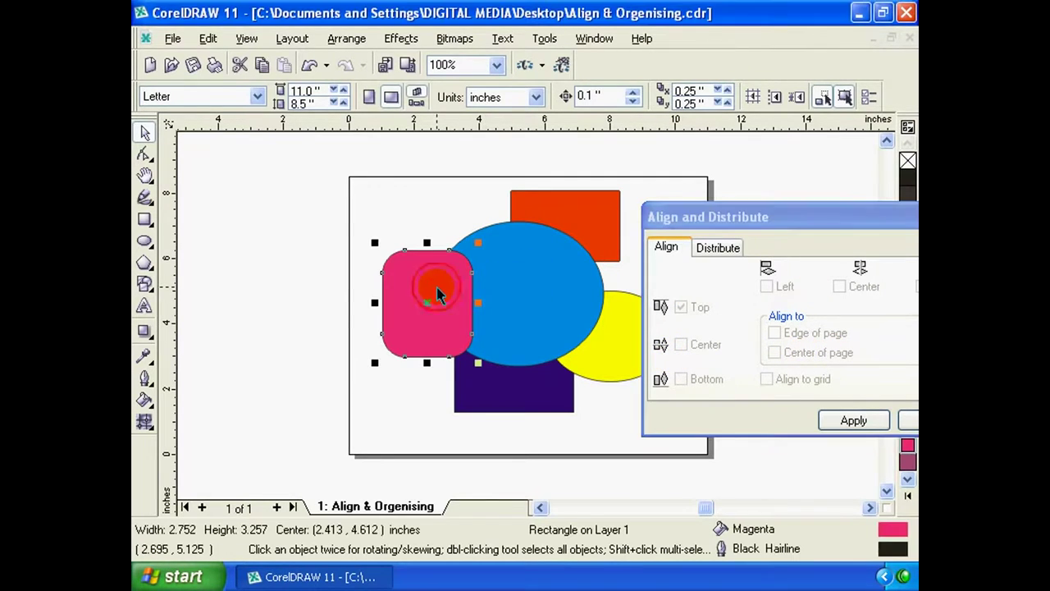
{"action": "left_click", "coordinate": [527, 286], "text": "shift"}
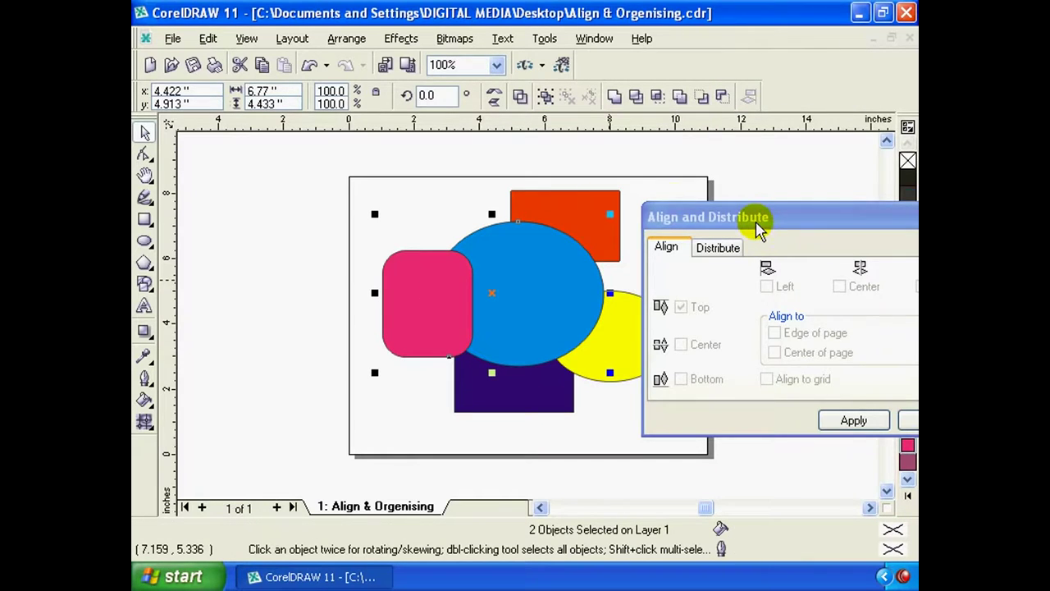
{"action": "mouse_move", "coordinate": [755, 218]}
{"action": "left_mouse_down"}
{"action": "mouse_move", "coordinate": [676, 201]}
{"action": "mouse_move", "coordinate": [695, 192]}
{"action": "mouse_move", "coordinate": [671, 205]}
{"action": "mouse_move", "coordinate": [725, 188]}
{"action": "left_mouse_up"}
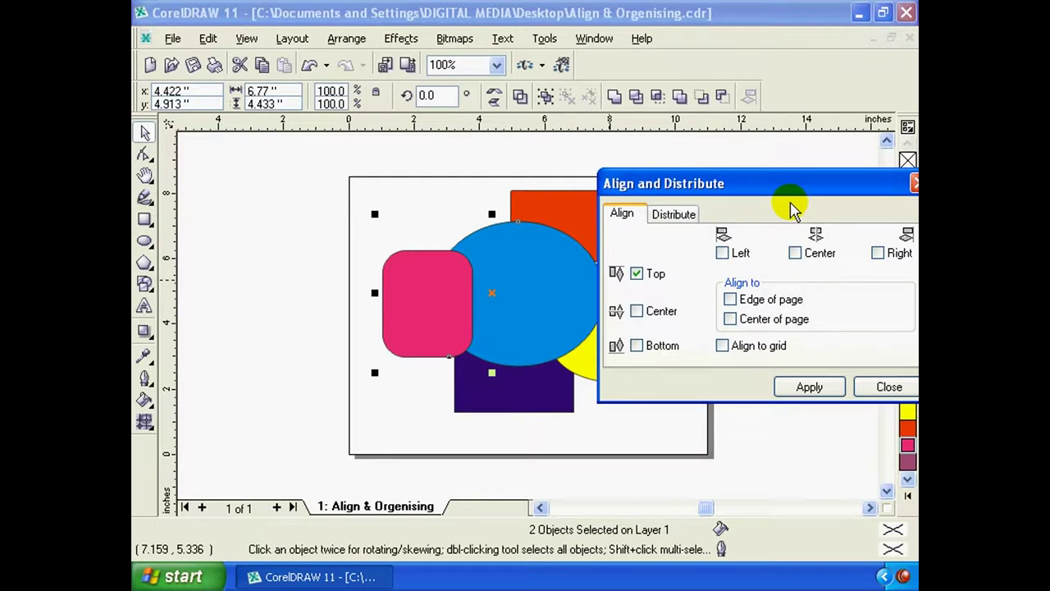
{"action": "left_click_drag", "start_coordinate": [793, 183], "coordinate": [776, 173]}
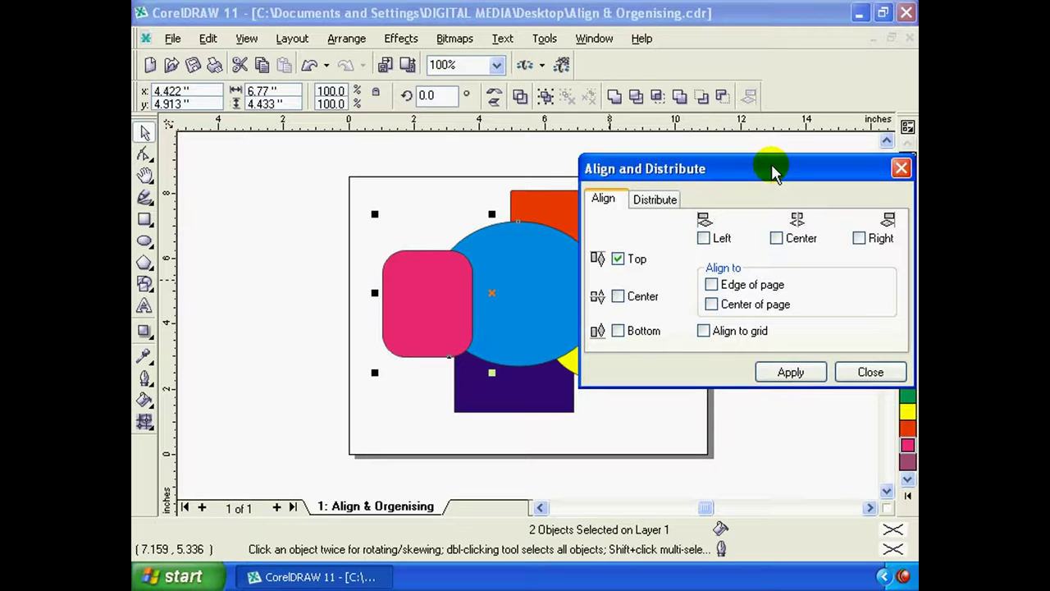
{"action": "mouse_move", "coordinate": [772, 166]}
{"action": "left_mouse_down"}
{"action": "mouse_move", "coordinate": [694, 159]}
{"action": "mouse_move", "coordinate": [675, 145]}
{"action": "mouse_move", "coordinate": [666, 164]}
{"action": "left_mouse_up"}
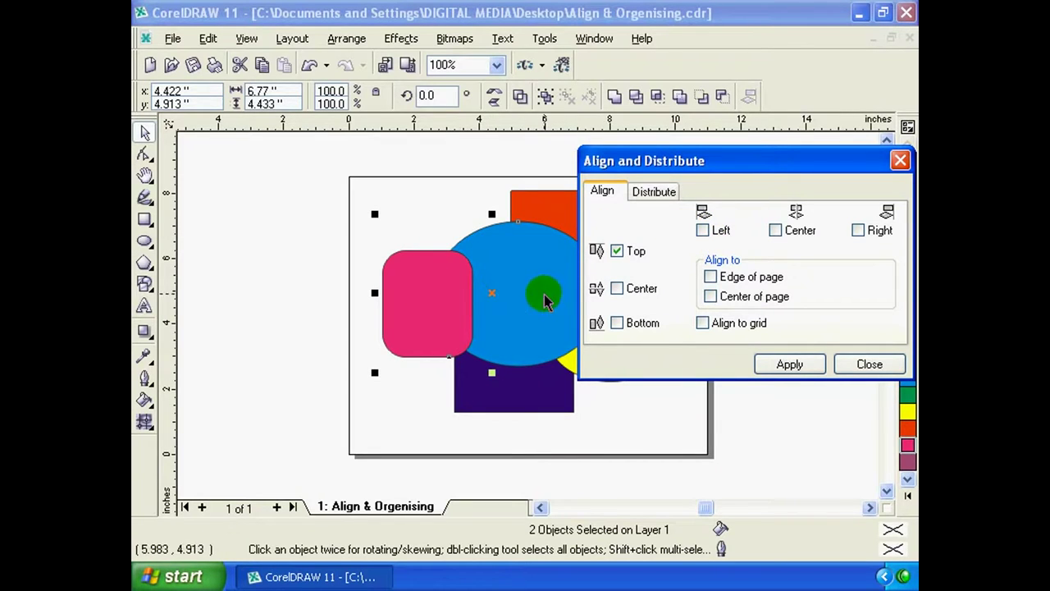
{"action": "left_click", "coordinate": [702, 230]}
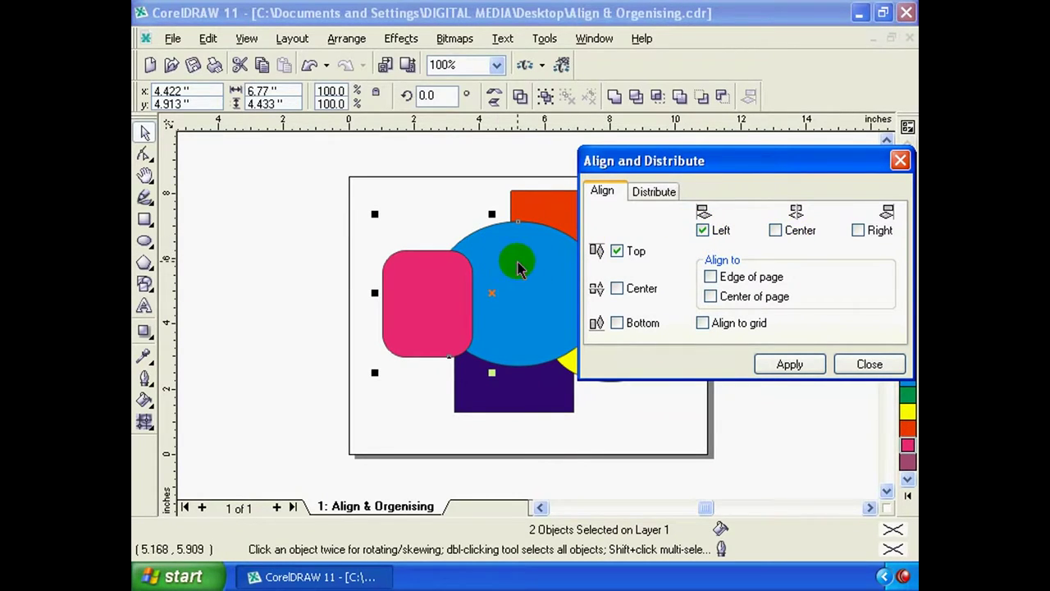
{"action": "left_click_drag", "start_coordinate": [660, 166], "coordinate": [631, 160]}
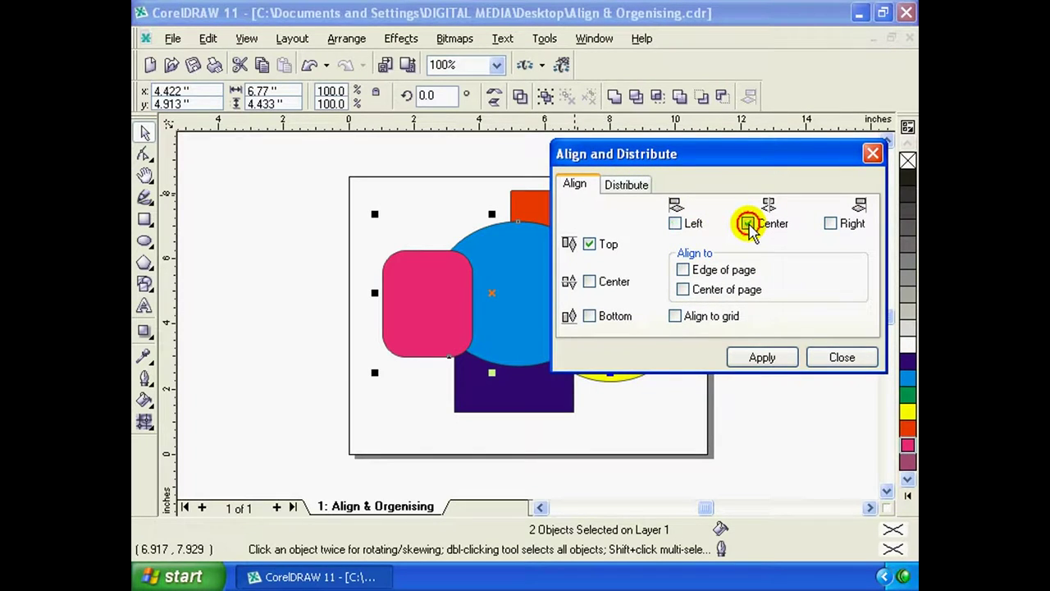
{"action": "key", "text": "alt+e"}
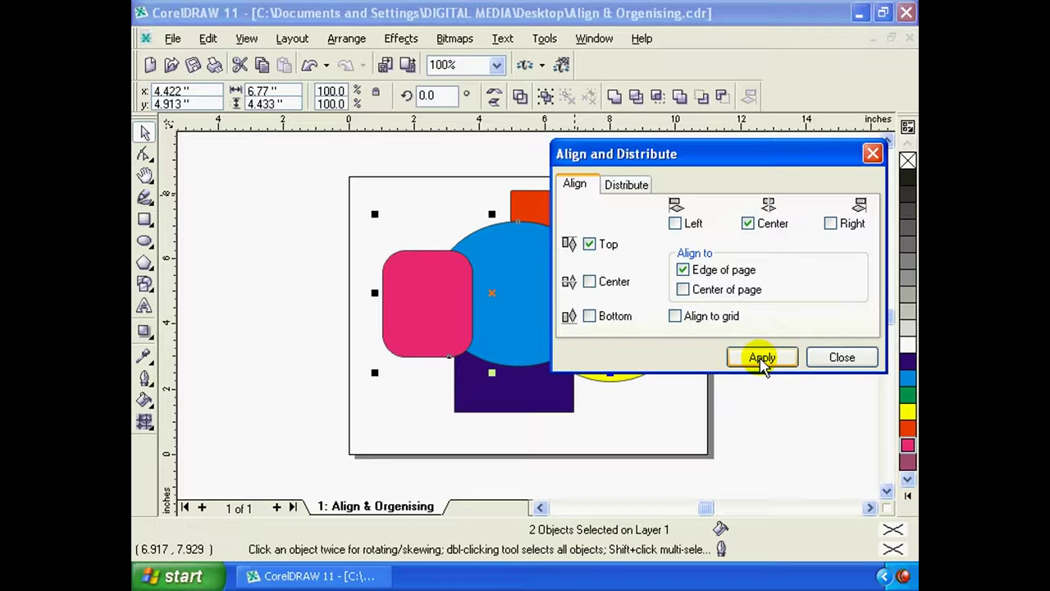
{"action": "left_click", "coordinate": [763, 358]}
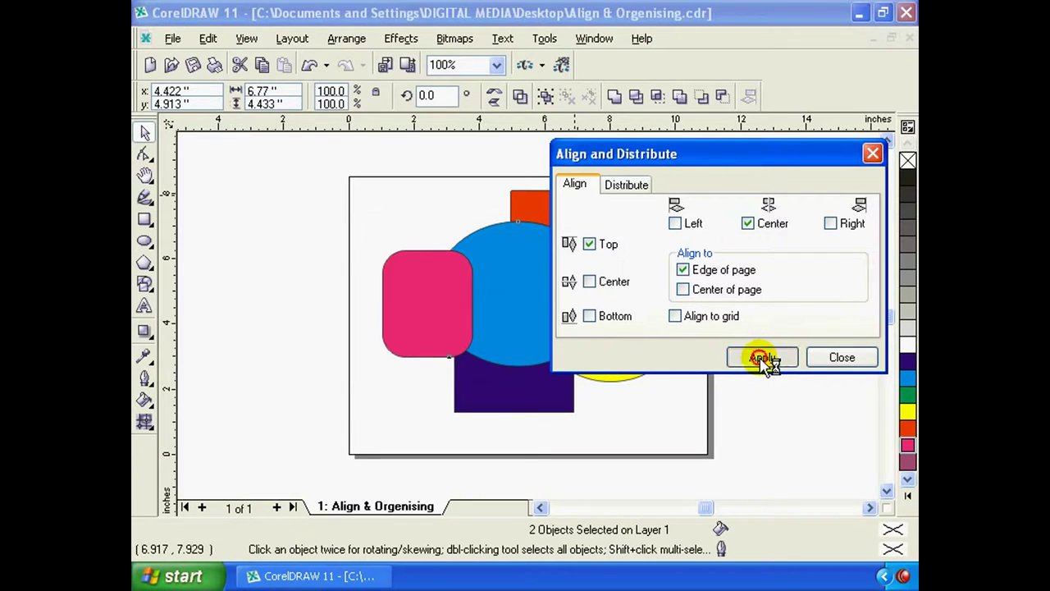
Apply Left page-edge alignment, then Right alignment, and undo once with Ctrl+Z
{"action": "mouse_move", "coordinate": [734, 148]}
{"action": "left_mouse_down"}
{"action": "mouse_move", "coordinate": [731, 271]}
{"action": "mouse_move", "coordinate": [790, 175]}
{"action": "left_mouse_up"}
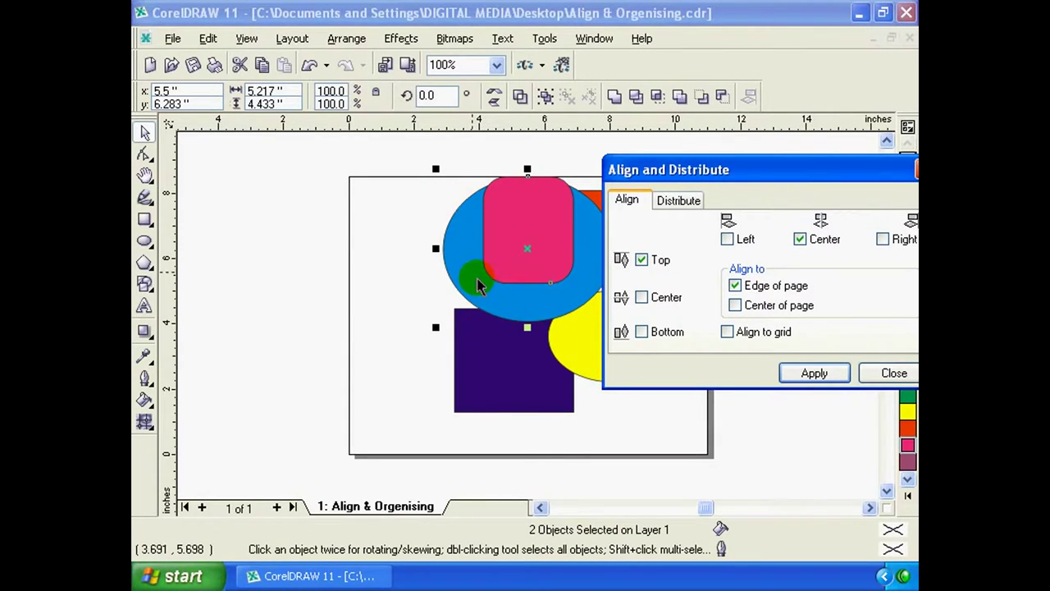
{"action": "left_click", "coordinate": [728, 239]}
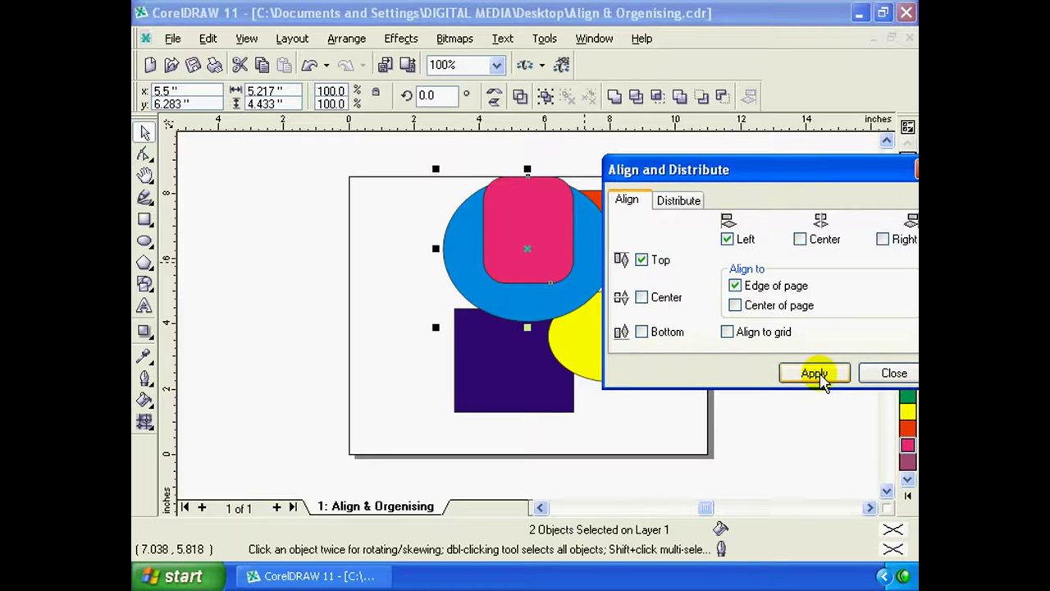
{"action": "left_click", "coordinate": [816, 374]}
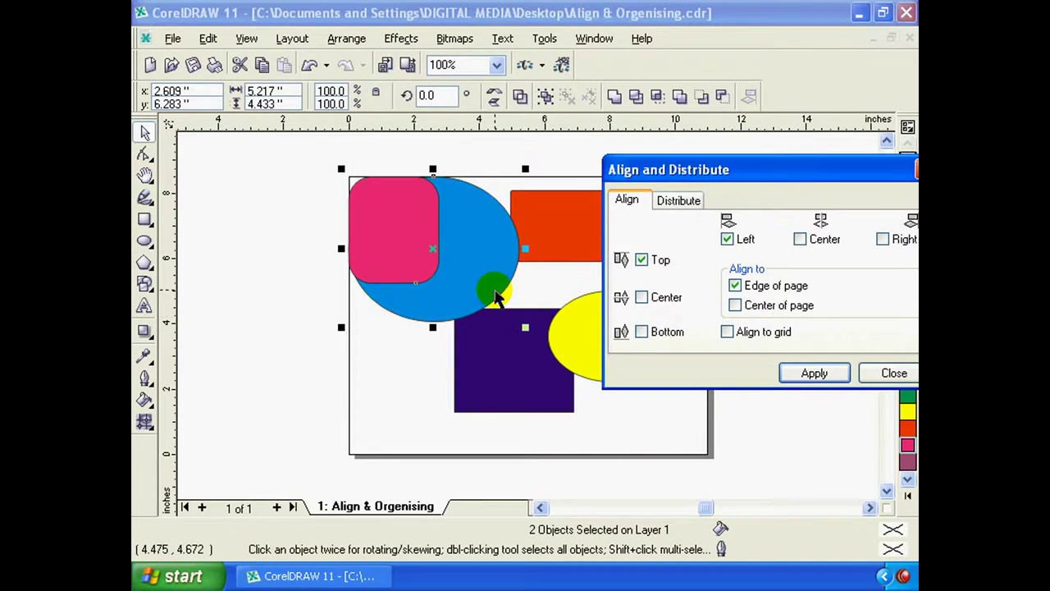
{"action": "mouse_move", "coordinate": [793, 180]}
{"action": "left_mouse_down"}
{"action": "mouse_move", "coordinate": [712, 181]}
{"action": "mouse_move", "coordinate": [510, 287]}
{"action": "left_mouse_up"}
{"action": "left_click", "coordinate": [802, 238]}
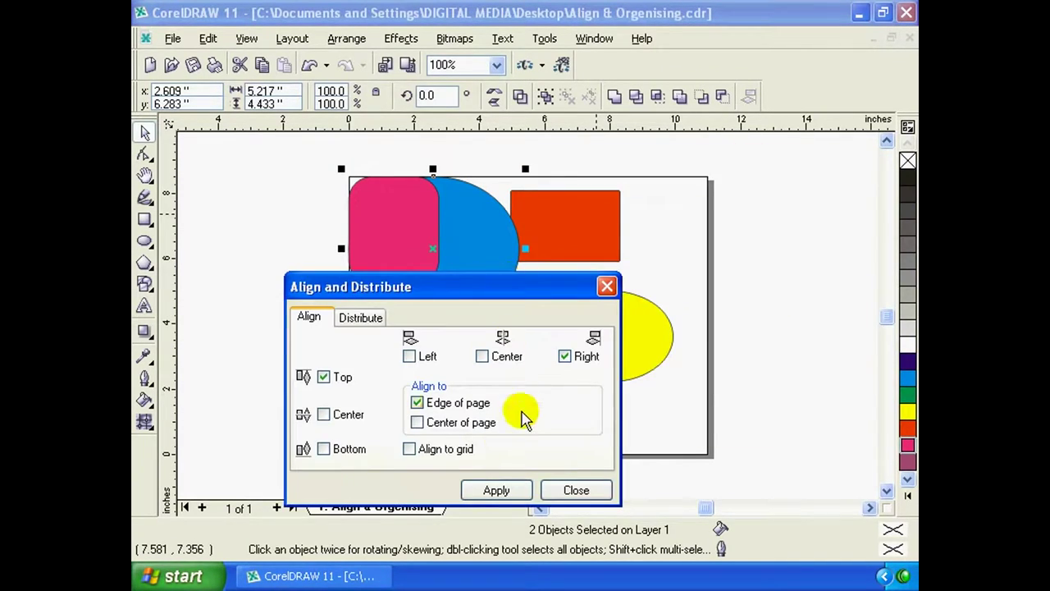
{"action": "left_click", "coordinate": [497, 491]}
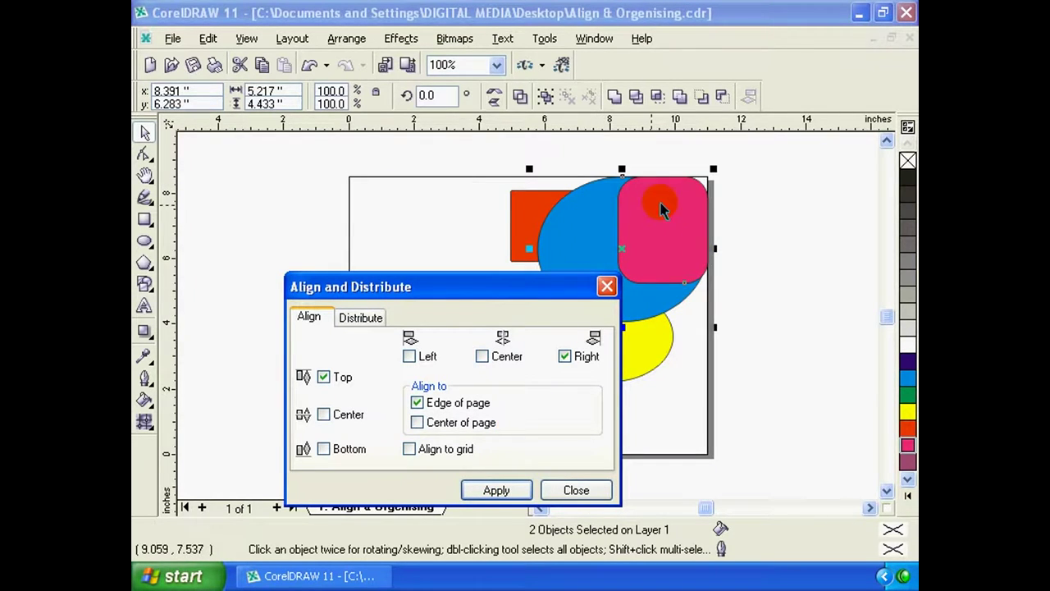
{"action": "key", "text": "ctrl+z"}
{"action": "left_click_drag", "start_coordinate": [535, 287], "coordinate": [737, 181]}
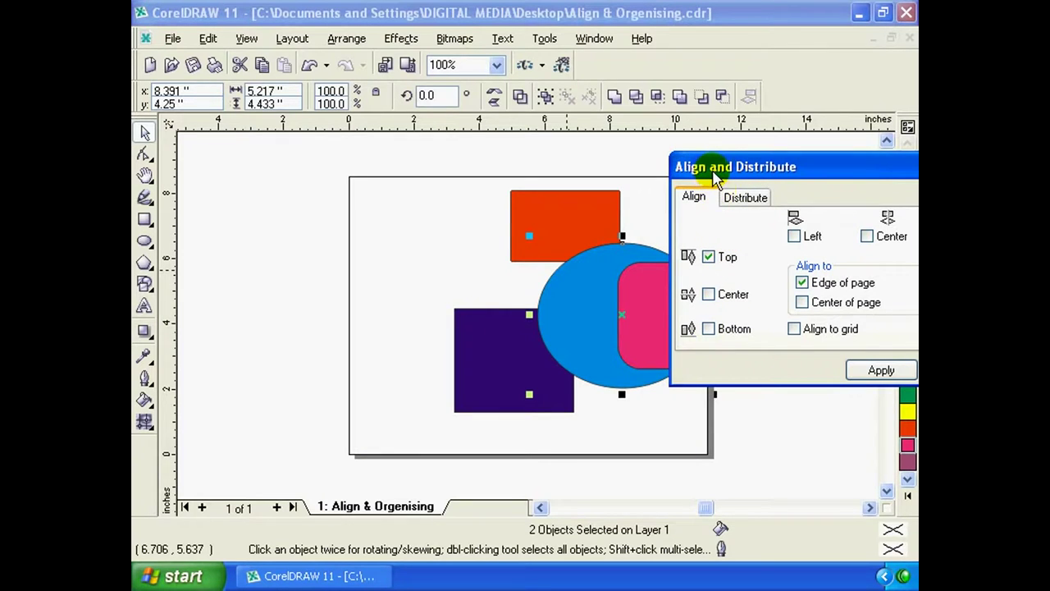
Align the blue ellipse and pink rounded rectangle to the bottom-right edge of the page
{"action": "mouse_move", "coordinate": [706, 168]}
{"action": "left_mouse_down"}
{"action": "mouse_move", "coordinate": [570, 59]}
{"action": "mouse_move", "coordinate": [648, 59]}
{"action": "left_mouse_up"}
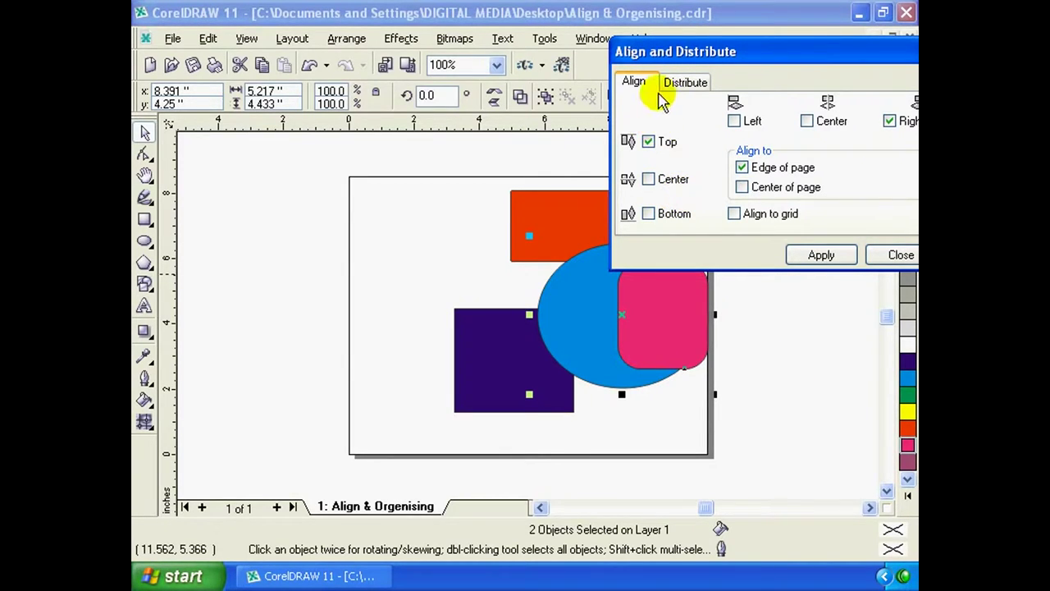
{"action": "left_click_drag", "start_coordinate": [669, 62], "coordinate": [710, 69]}
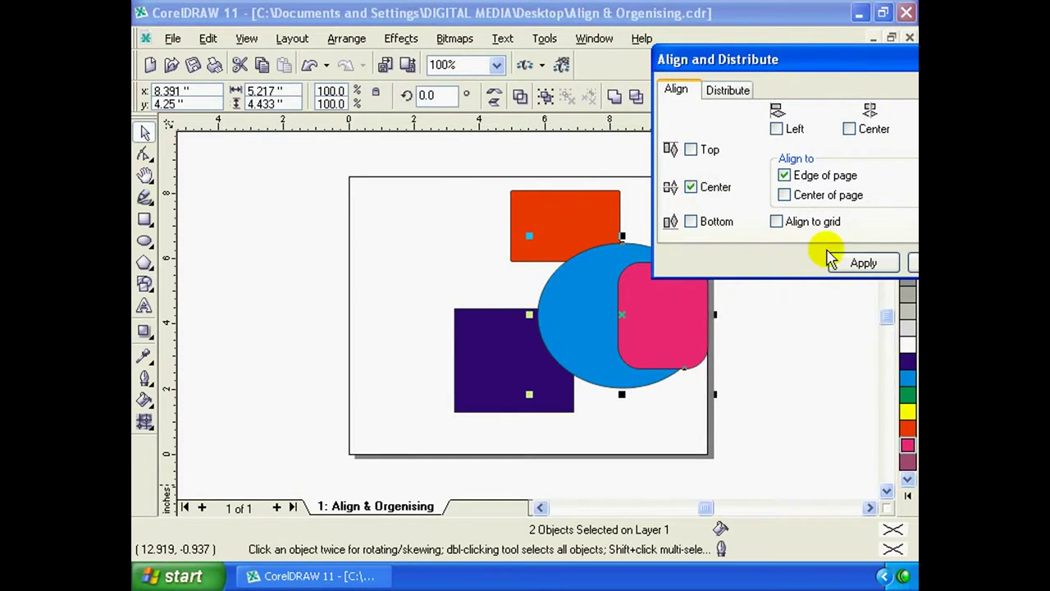
{"action": "left_click", "coordinate": [857, 264]}
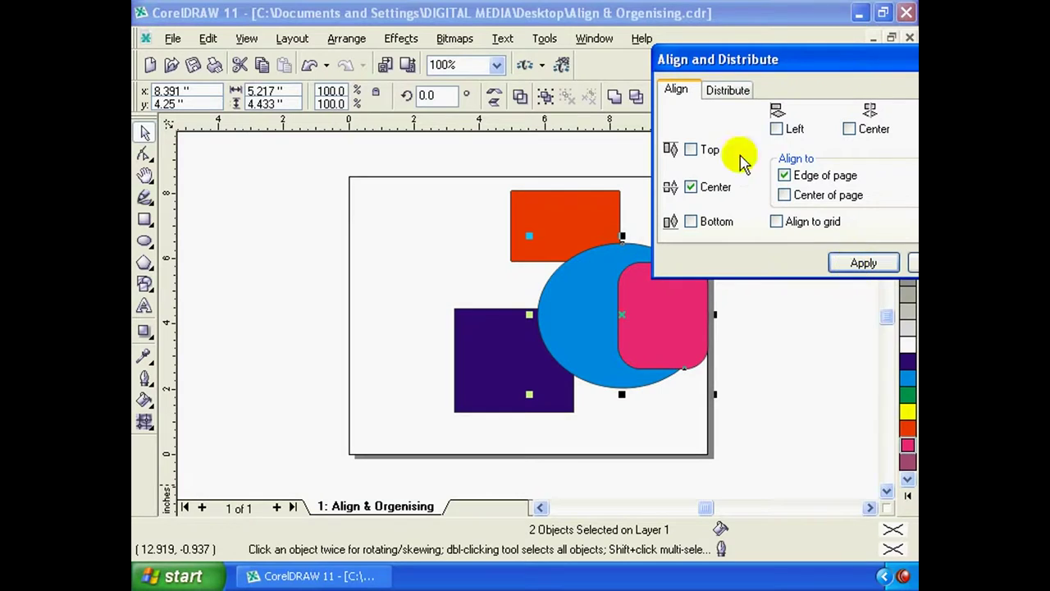
{"action": "mouse_move", "coordinate": [716, 72]}
{"action": "left_mouse_down"}
{"action": "mouse_move", "coordinate": [503, 199]}
{"action": "mouse_move", "coordinate": [674, 29]}
{"action": "left_mouse_up"}
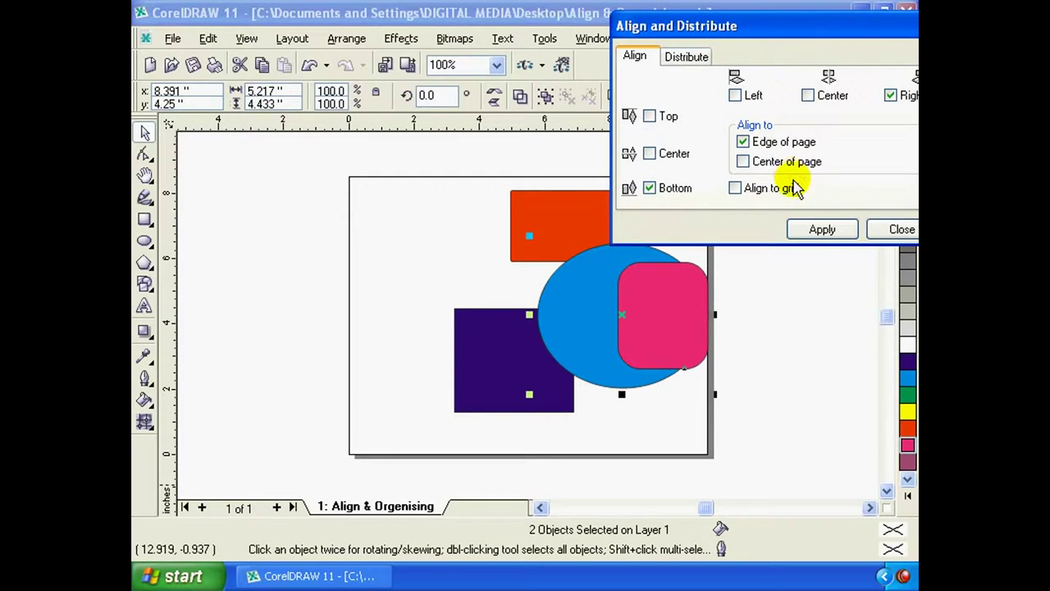
{"action": "left_click", "coordinate": [824, 231]}
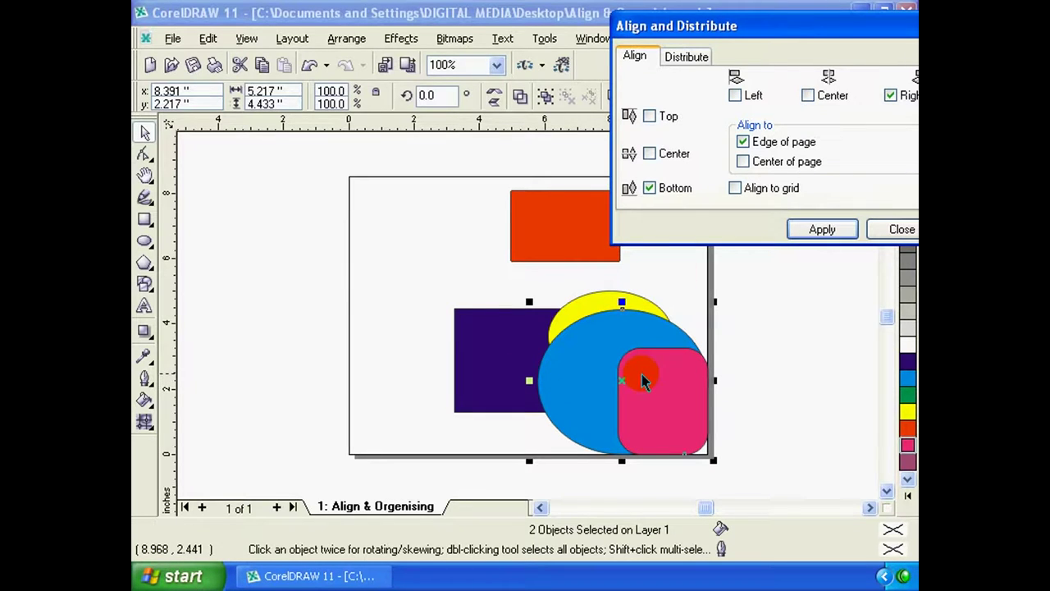
Switch to Center of page and centre both shapes at 5.5, 4.25
{"action": "left_click_drag", "start_coordinate": [780, 25], "coordinate": [738, 23]}
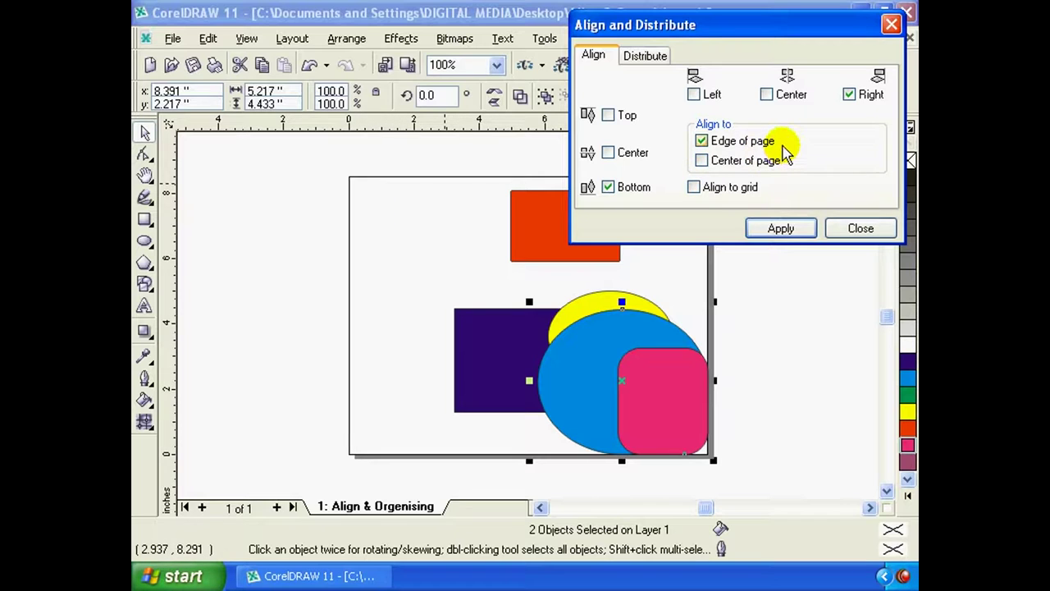
{"action": "left_click", "coordinate": [718, 160]}
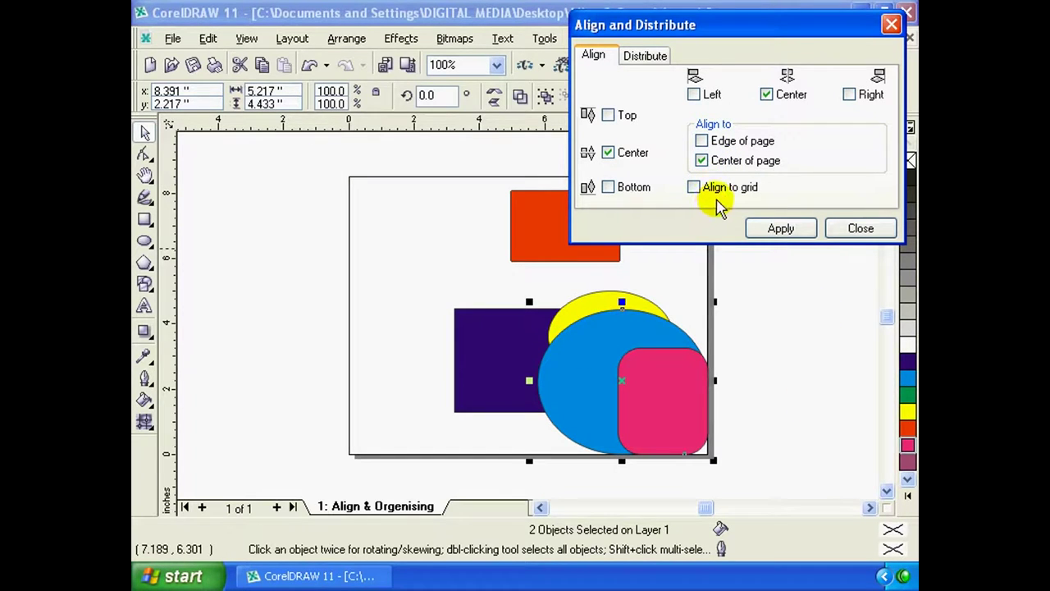
{"action": "left_click", "coordinate": [702, 161]}
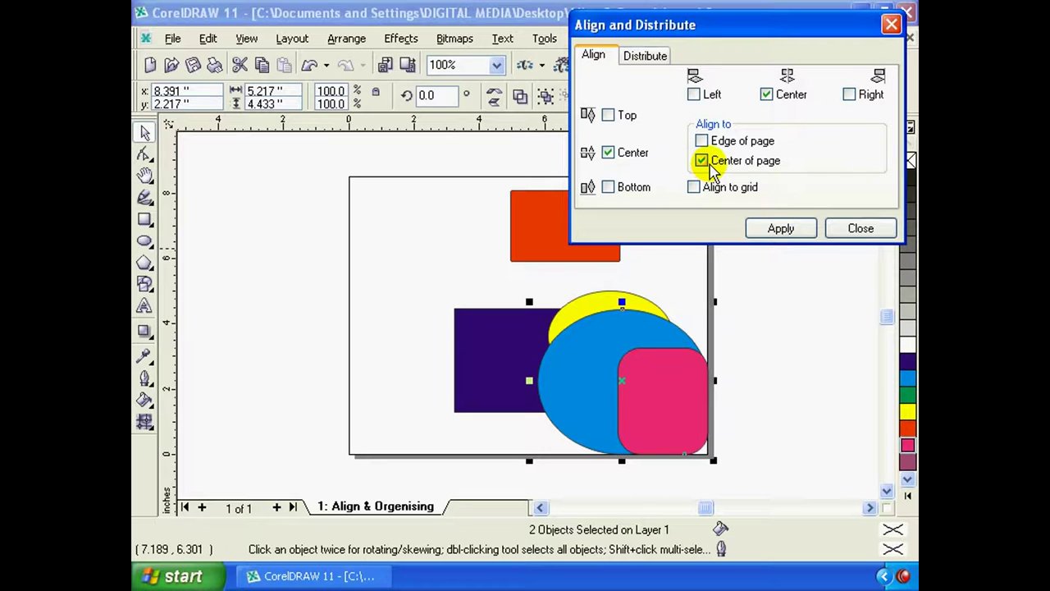
{"action": "left_click", "coordinate": [782, 230]}
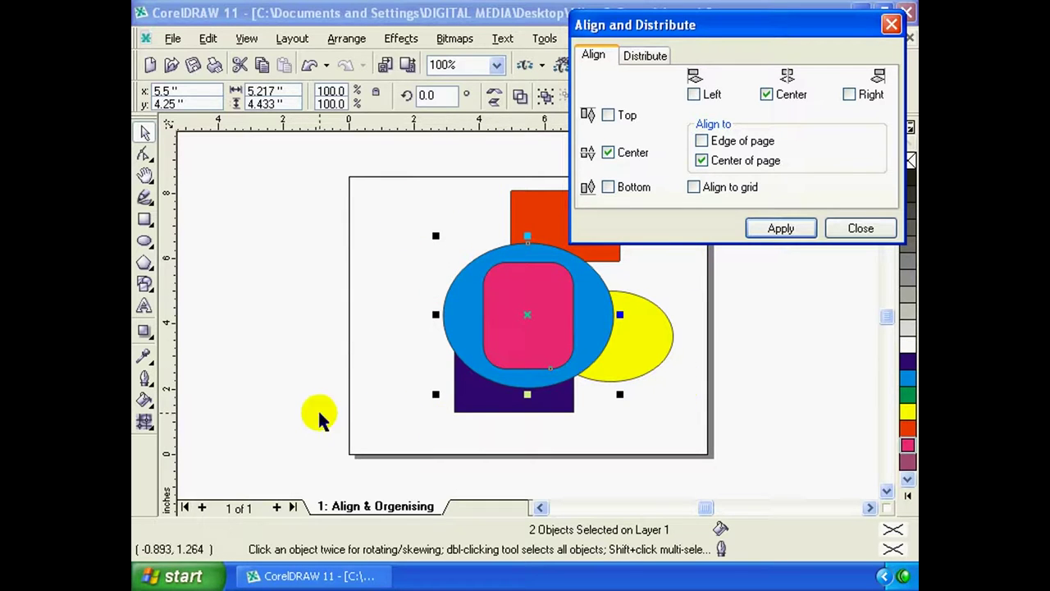
Move the ellipse and pink shape left, then Shift-select all five shapes
{"action": "left_click_drag", "start_coordinate": [669, 24], "coordinate": [693, 40]}
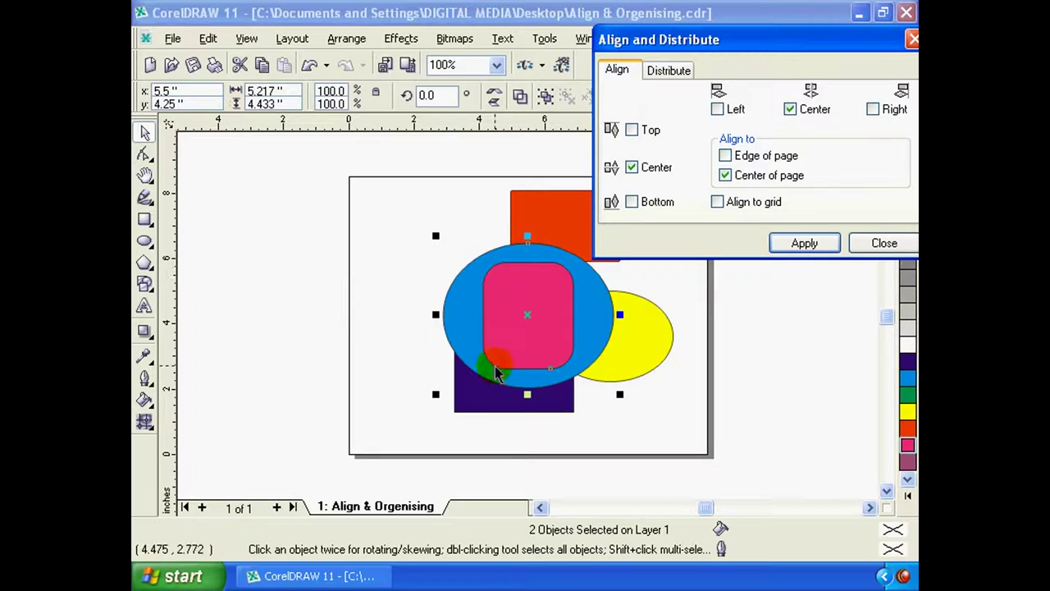
{"action": "left_click_drag", "start_coordinate": [525, 307], "coordinate": [401, 312]}
{"action": "left_click", "coordinate": [547, 246]}
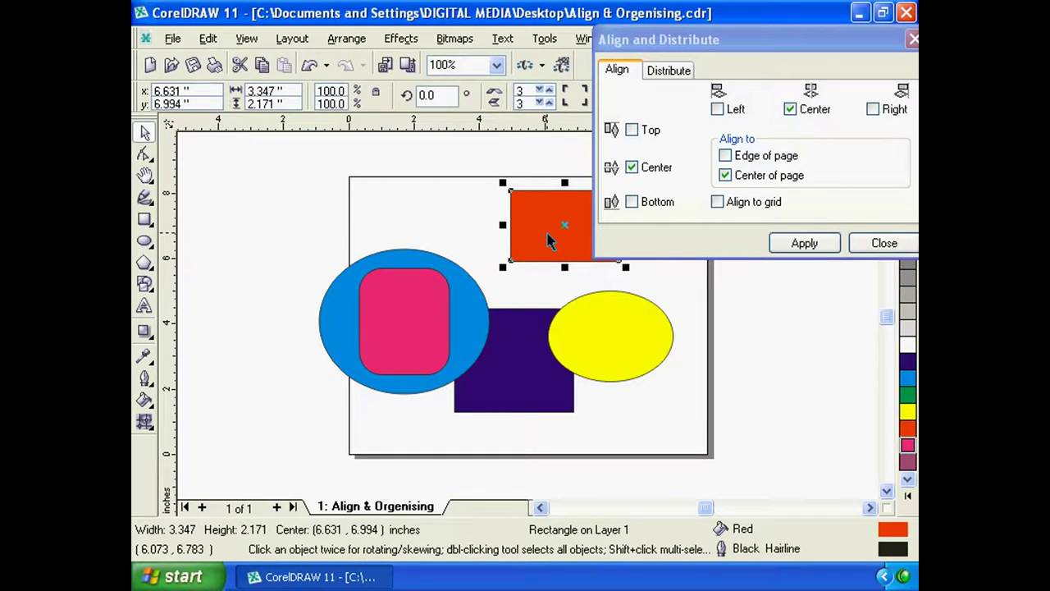
{"action": "left_click", "coordinate": [524, 353]}
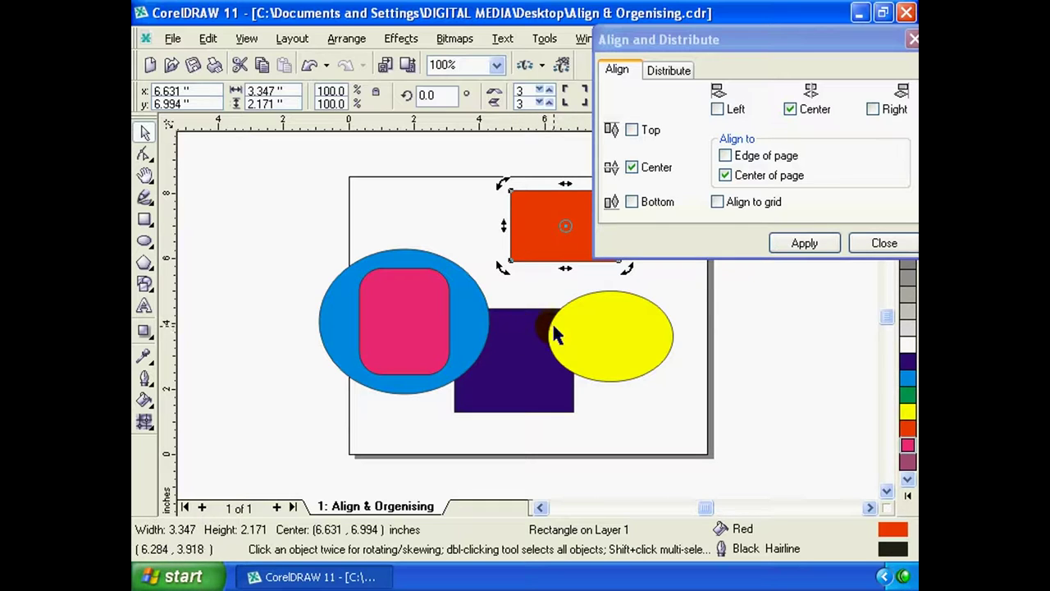
{"action": "left_click", "coordinate": [605, 336]}
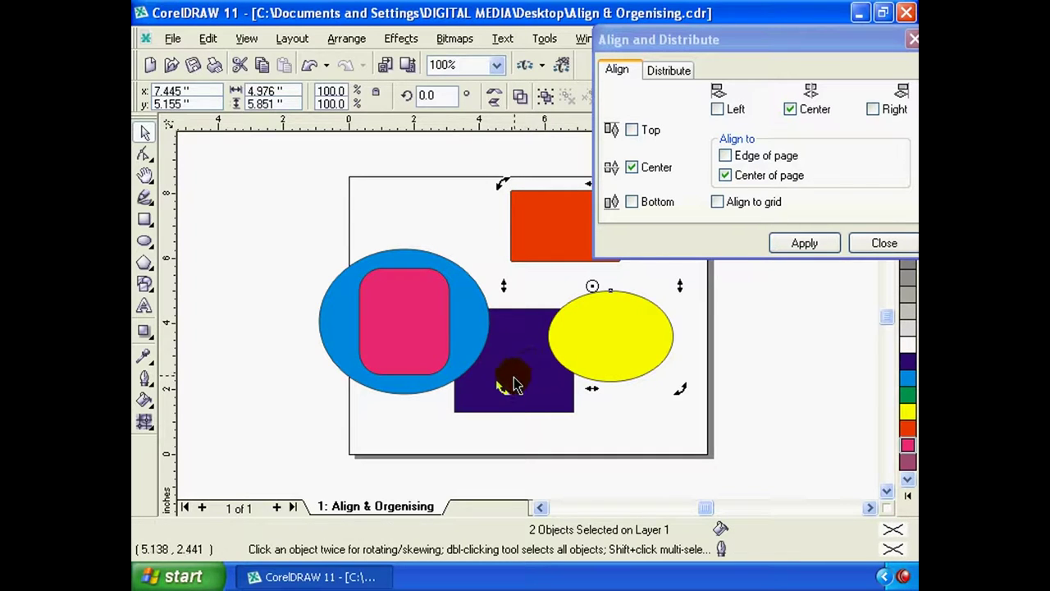
{"action": "left_click", "coordinate": [482, 398], "text": "shift"}
{"action": "left_click", "coordinate": [420, 327], "text": "shift"}
{"action": "left_click", "coordinate": [459, 332], "text": "shift"}
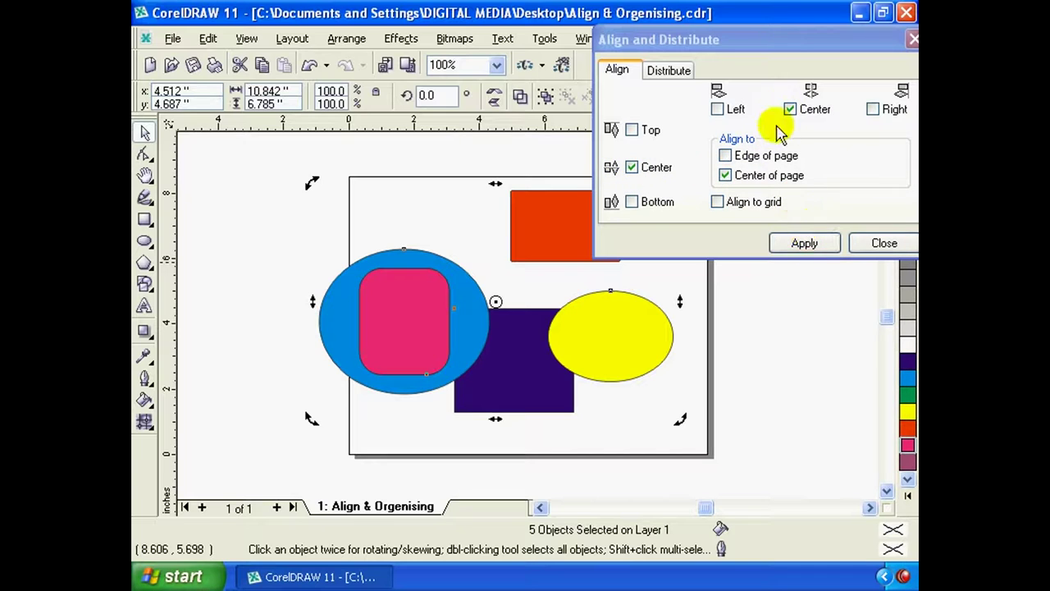
Align the five shapes to the page centre, then by their tops and bottoms
{"action": "left_click", "coordinate": [815, 248]}
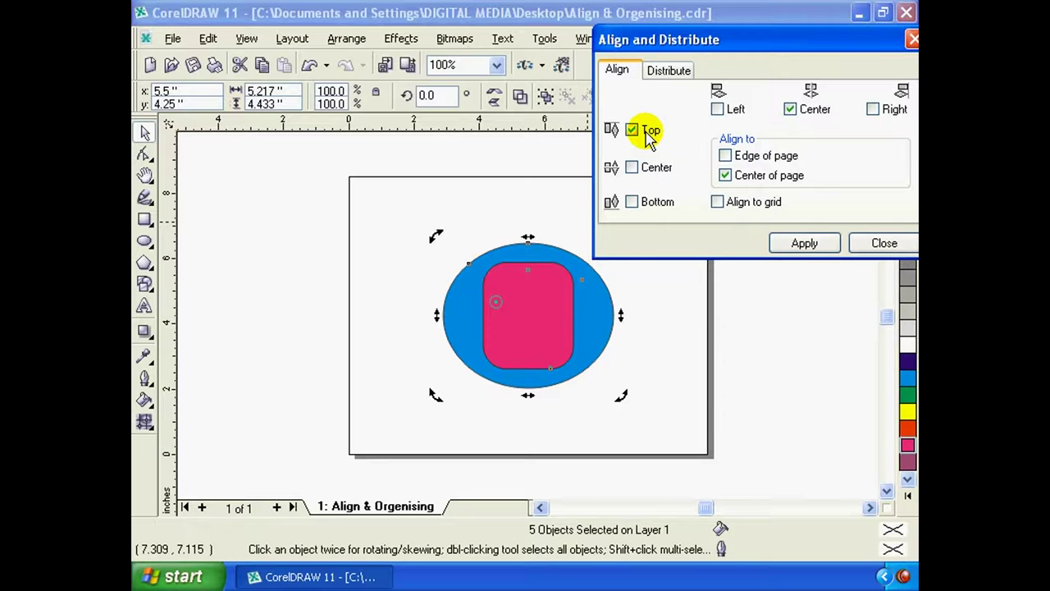
{"action": "left_click", "coordinate": [808, 245]}
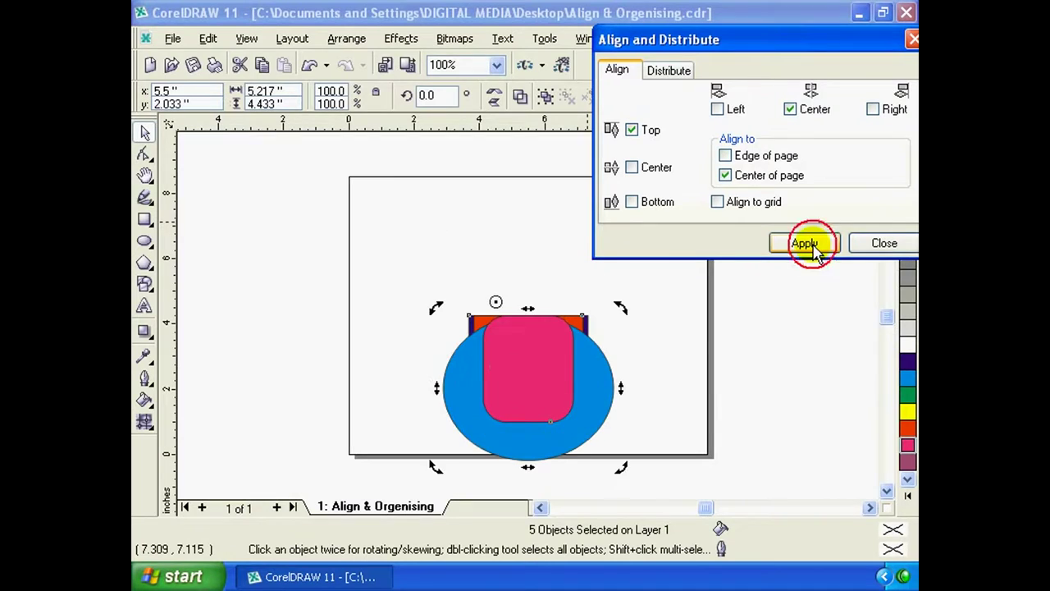
{"action": "left_click", "coordinate": [632, 202]}
{"action": "left_click", "coordinate": [803, 243]}
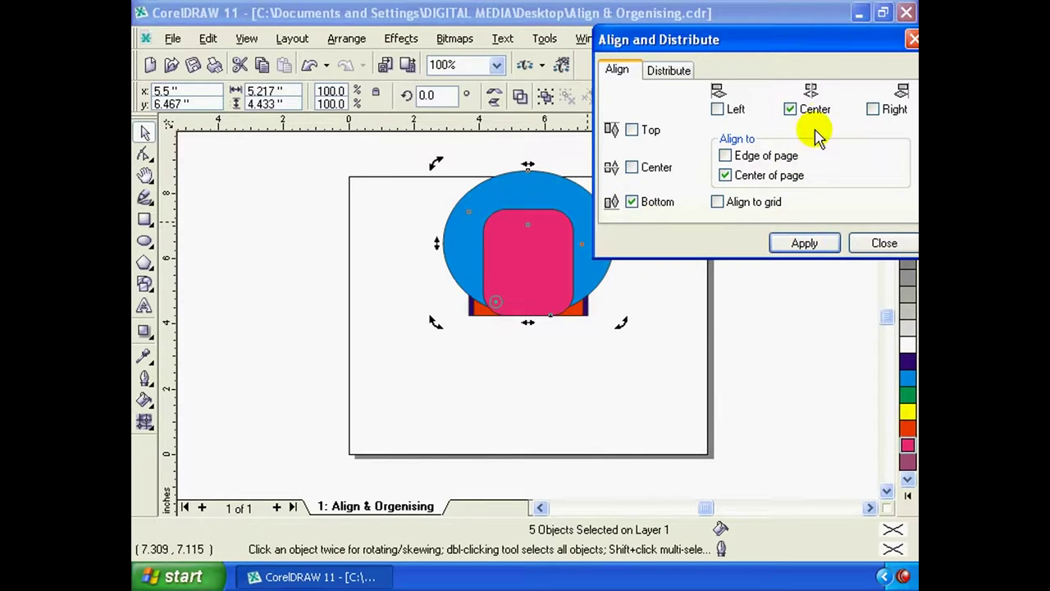
Align the five shapes' right edges, then their left edges, to the page centre
{"action": "left_click", "coordinate": [873, 109]}
{"action": "left_click", "coordinate": [804, 243]}
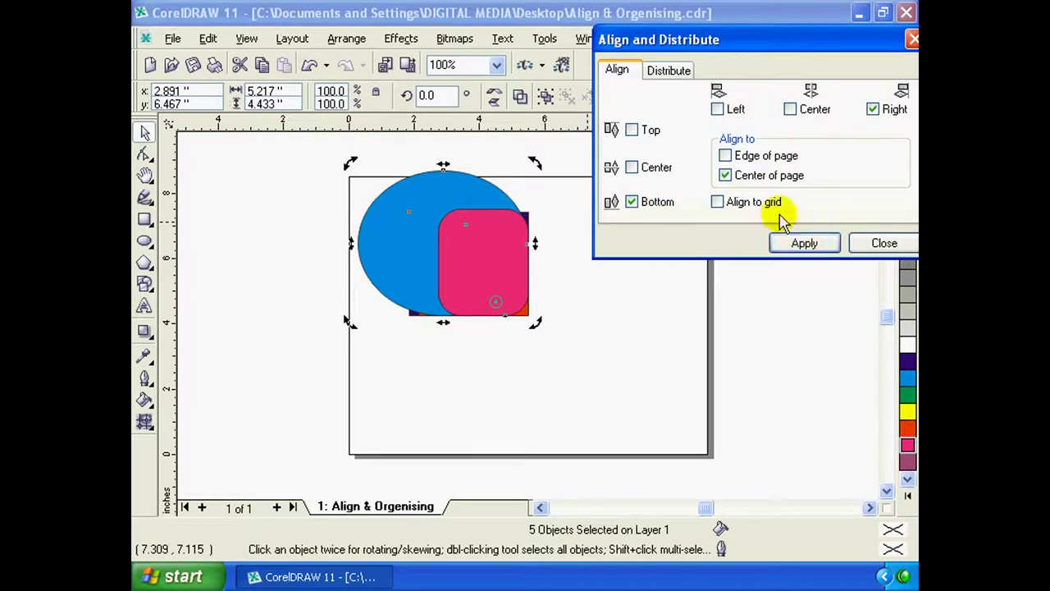
{"action": "left_click", "coordinate": [719, 111]}
{"action": "left_click", "coordinate": [800, 243]}
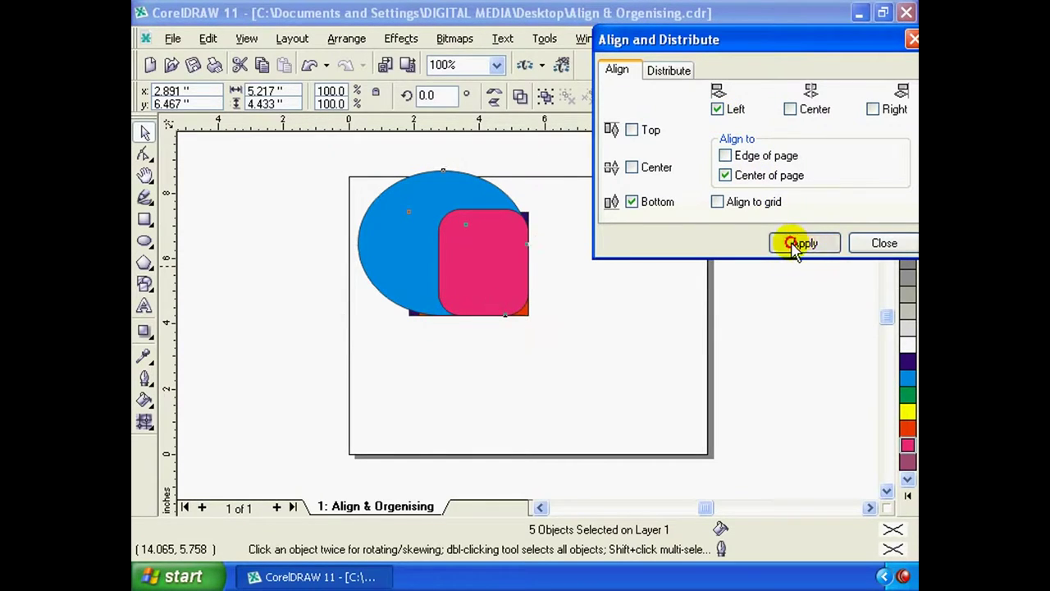
{"action": "left_click_drag", "start_coordinate": [697, 39], "coordinate": [717, 51]}
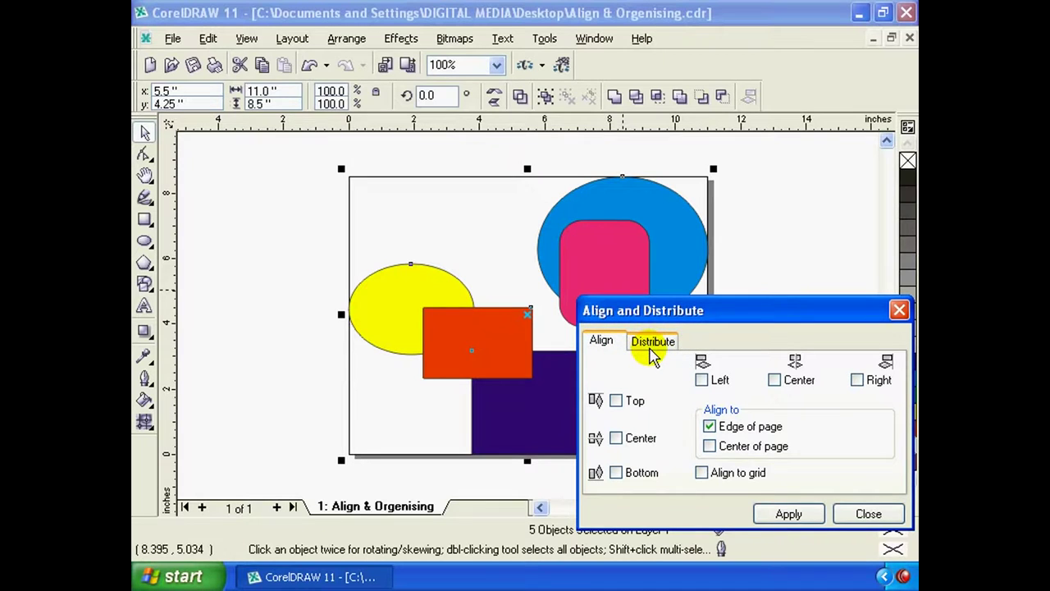
Distribute the five shapes across the page extent by their tops and horizontal centres
{"action": "left_click", "coordinate": [652, 348]}
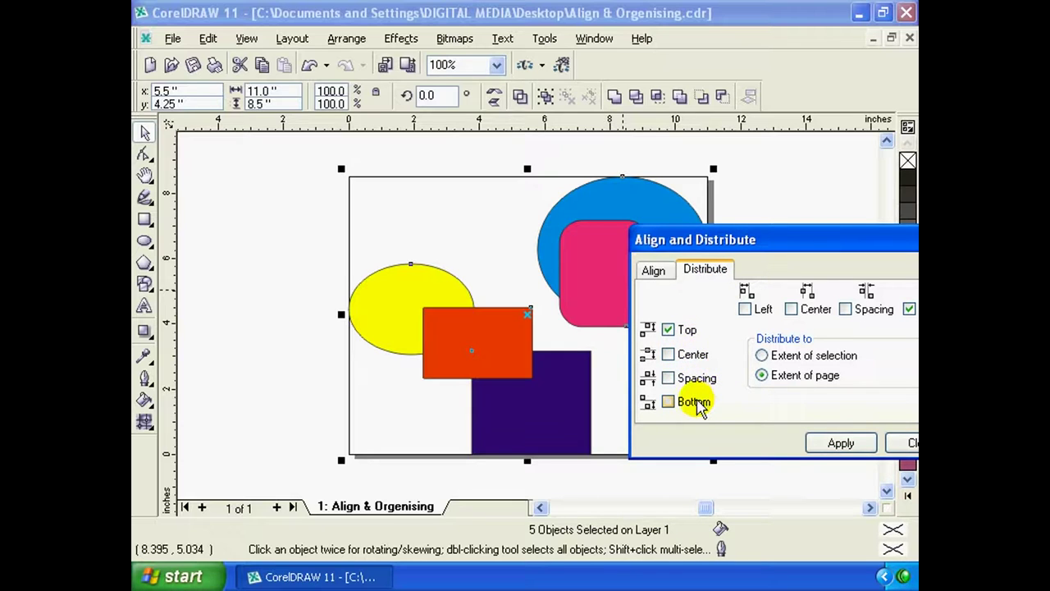
{"action": "left_click_drag", "start_coordinate": [788, 241], "coordinate": [734, 241]}
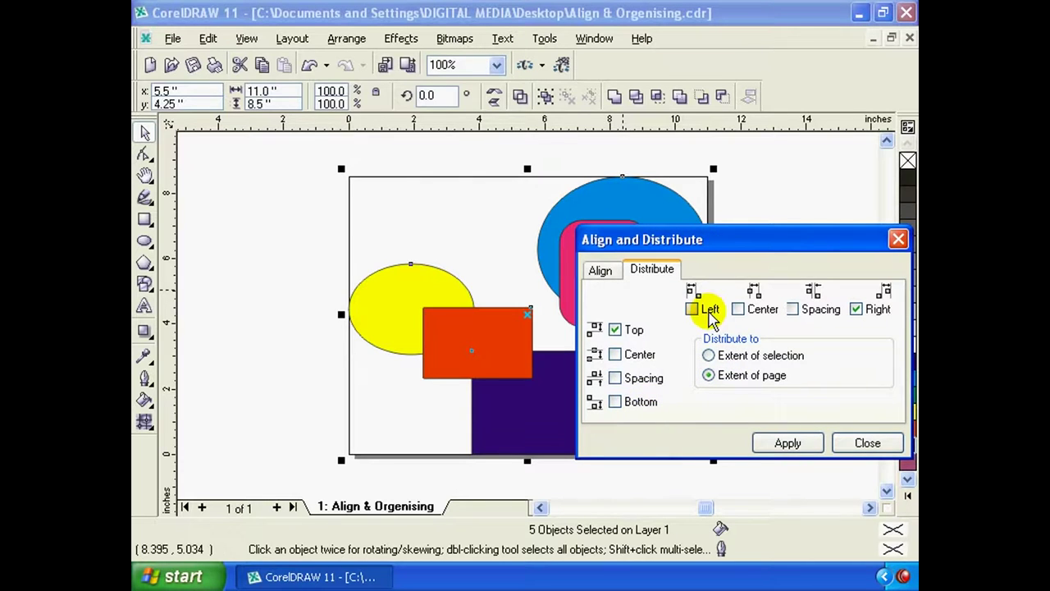
{"action": "left_click", "coordinate": [742, 313]}
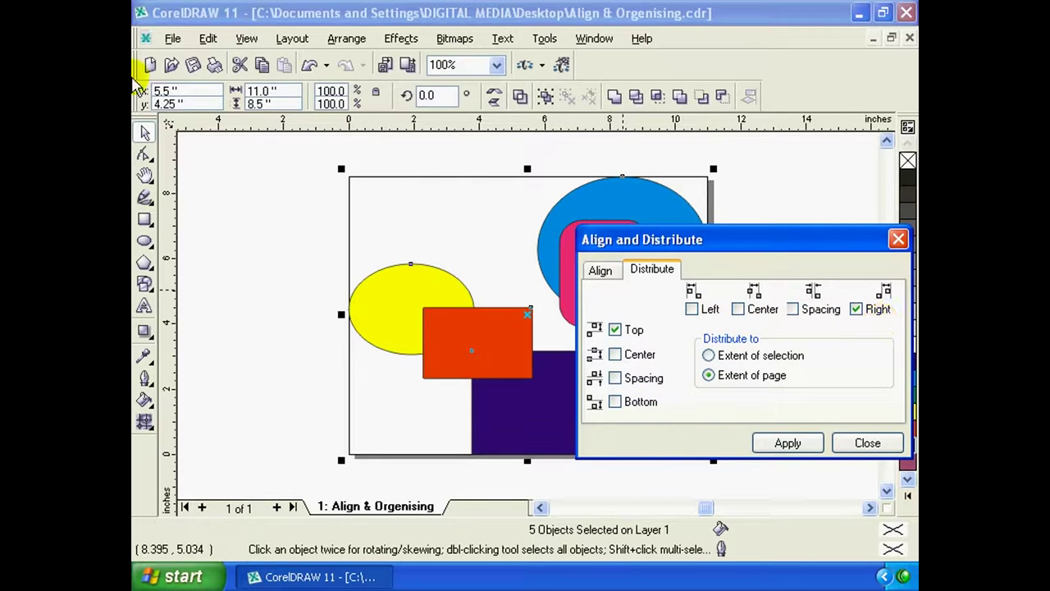
{"action": "left_click_drag", "start_coordinate": [731, 242], "coordinate": [712, 289]}
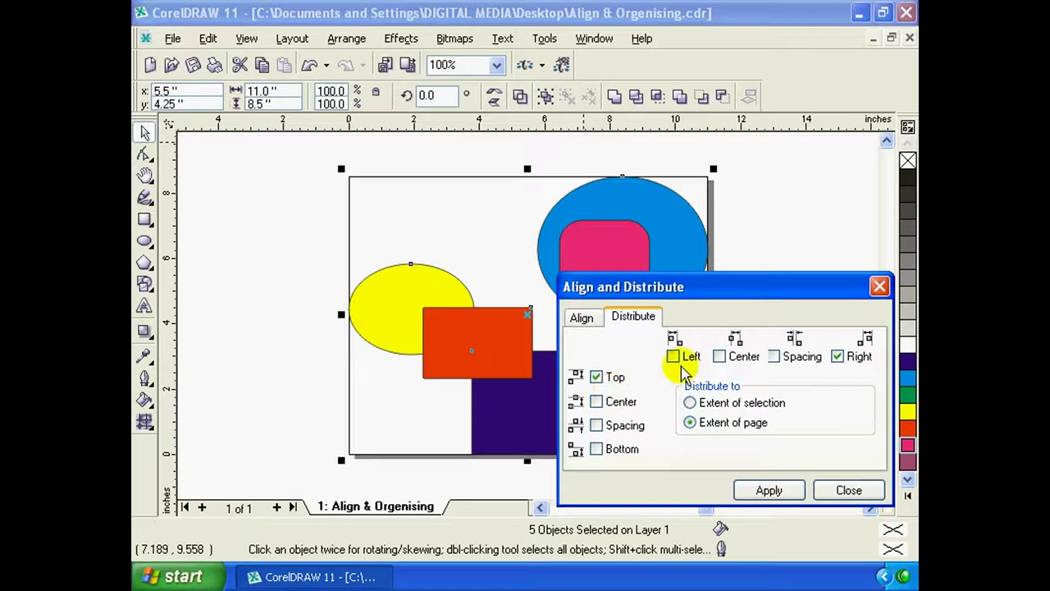
{"action": "left_click", "coordinate": [719, 356]}
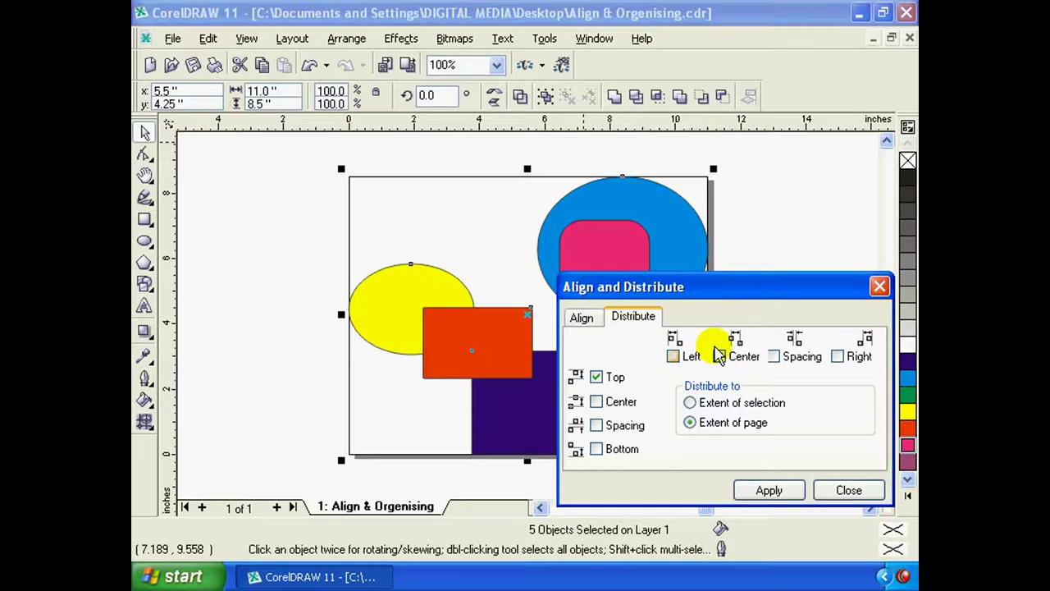
{"action": "mouse_move", "coordinate": [752, 297]}
{"action": "left_mouse_down"}
{"action": "mouse_move", "coordinate": [798, 262]}
{"action": "mouse_move", "coordinate": [762, 260]}
{"action": "left_mouse_up"}
{"action": "left_click", "coordinate": [815, 454]}
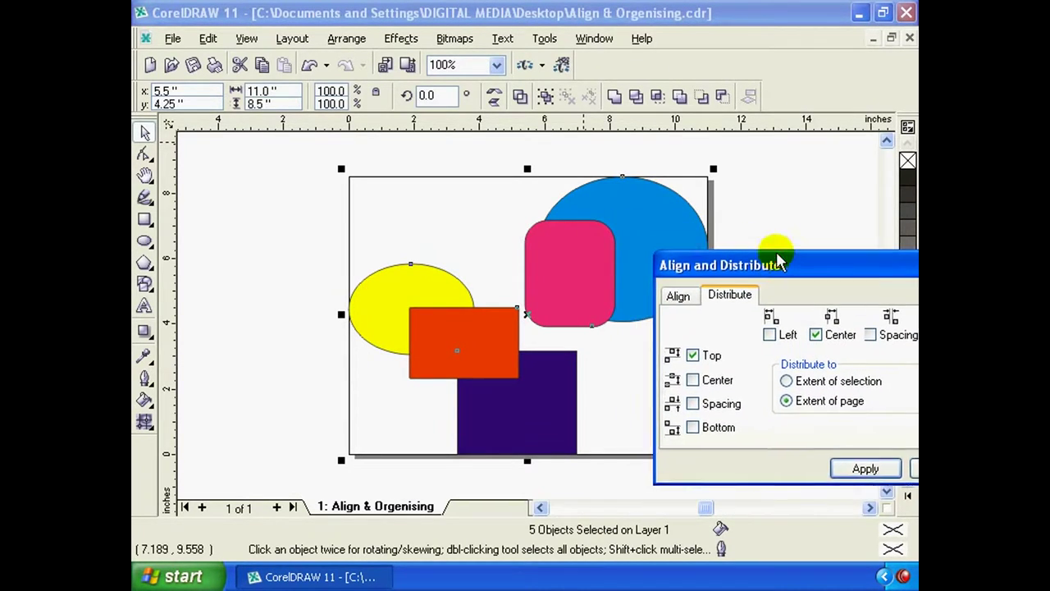
Reapply the even distribution and close Align and Distribute
{"action": "left_click_drag", "start_coordinate": [757, 256], "coordinate": [724, 238]}
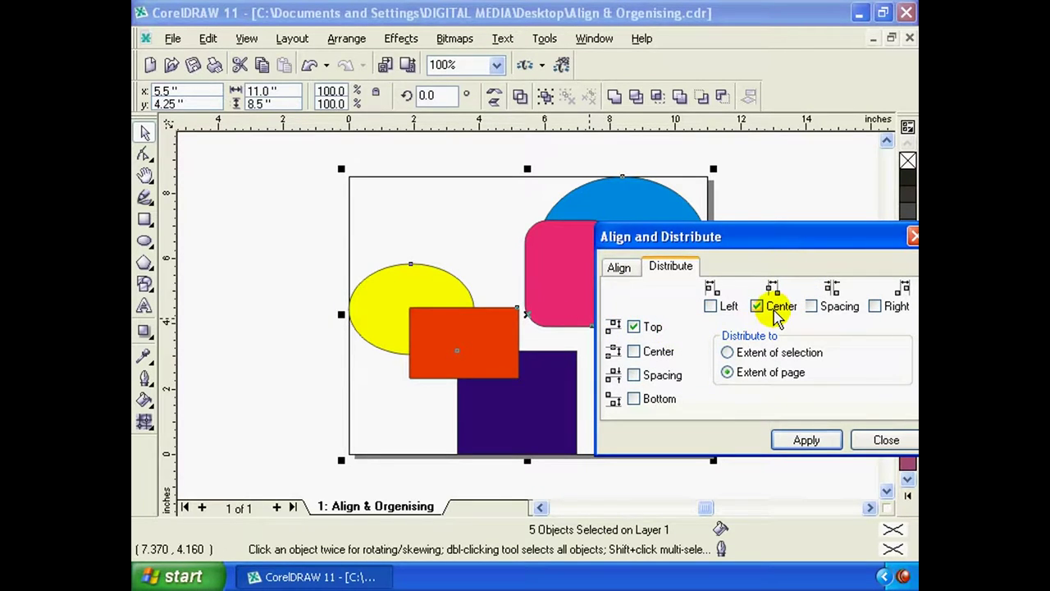
{"action": "left_click", "coordinate": [620, 268]}
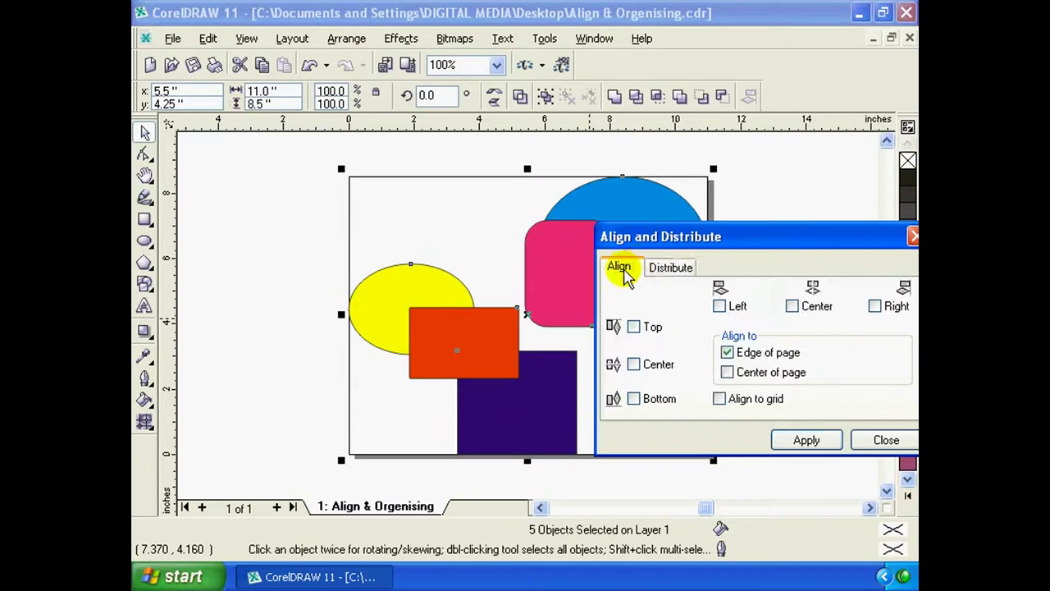
{"action": "left_click", "coordinate": [683, 269]}
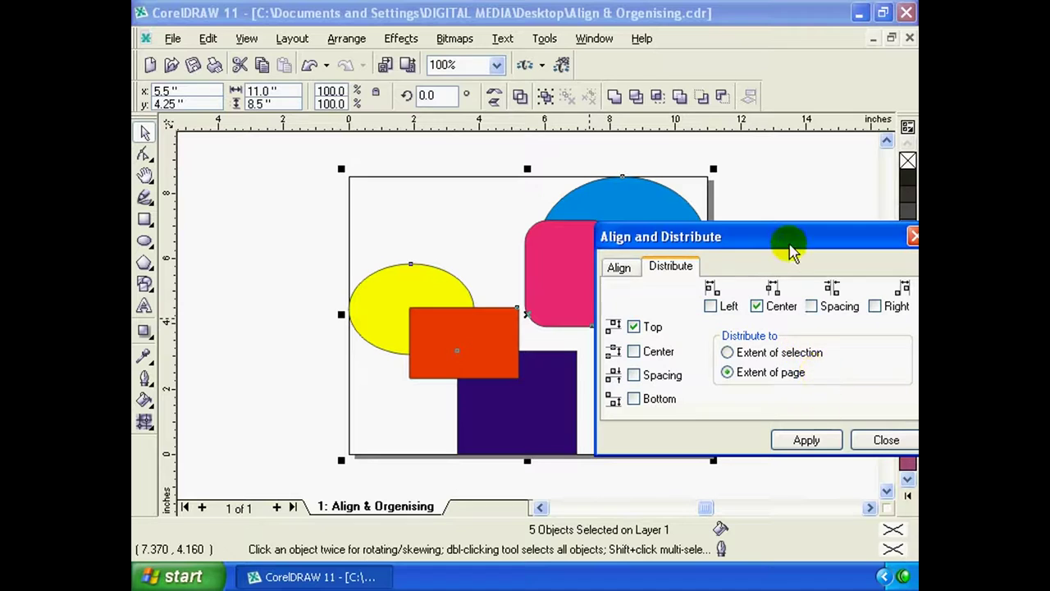
{"action": "left_click_drag", "start_coordinate": [790, 246], "coordinate": [762, 199]}
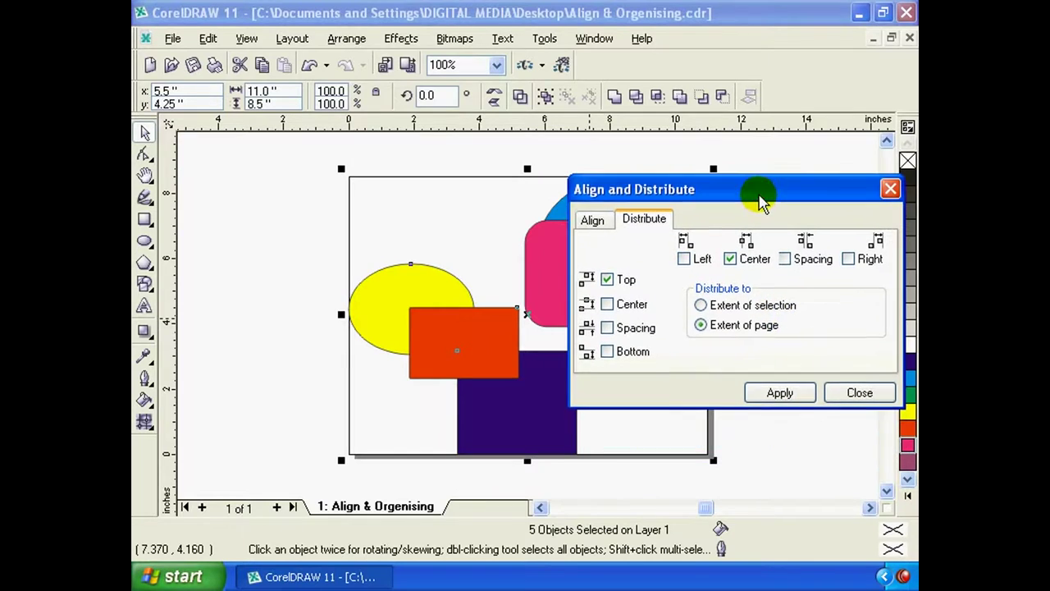
{"action": "left_click", "coordinate": [779, 394]}
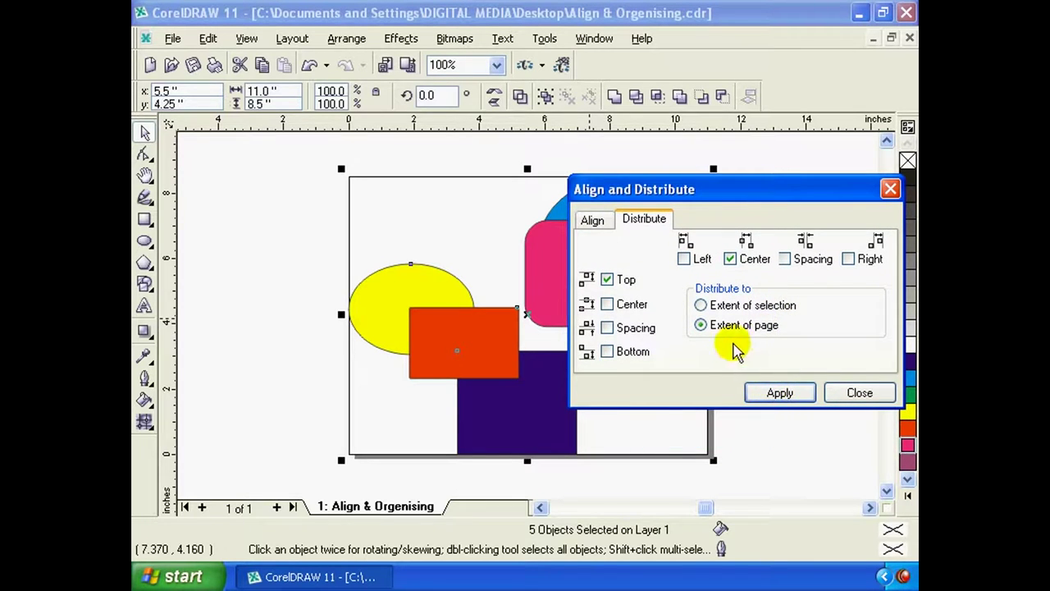
{"action": "mouse_move", "coordinate": [638, 197]}
{"action": "left_mouse_down"}
{"action": "mouse_move", "coordinate": [572, 232]}
{"action": "mouse_move", "coordinate": [596, 227]}
{"action": "left_mouse_up"}
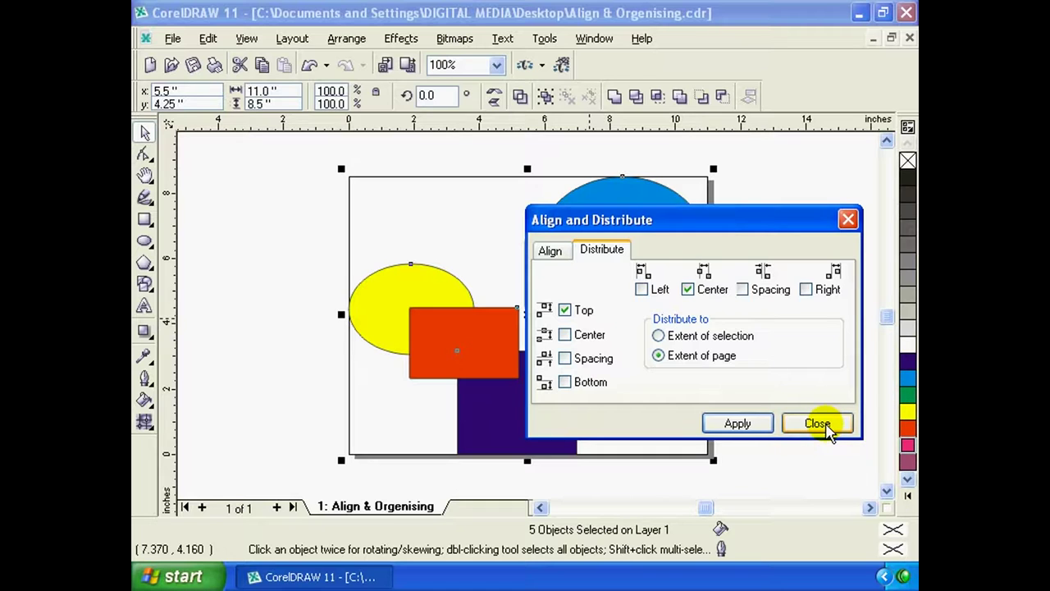
{"action": "left_click", "coordinate": [821, 424]}
Clear the selection and show the grid over the drawing page
{"action": "key", "text": "Escape"}
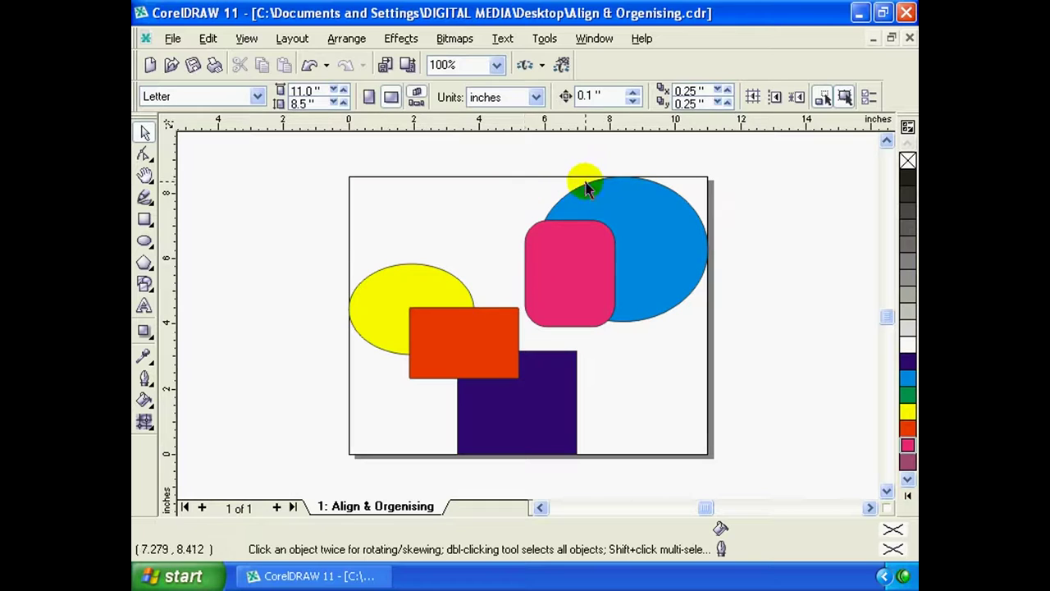
{"action": "left_click", "coordinate": [247, 39]}
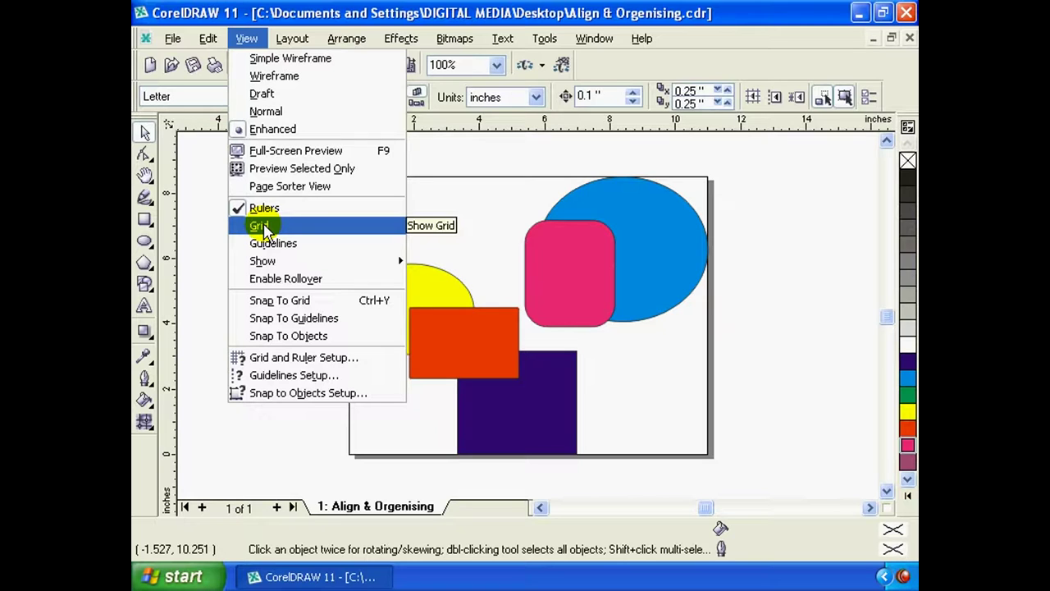
{"action": "left_click", "coordinate": [261, 227]}
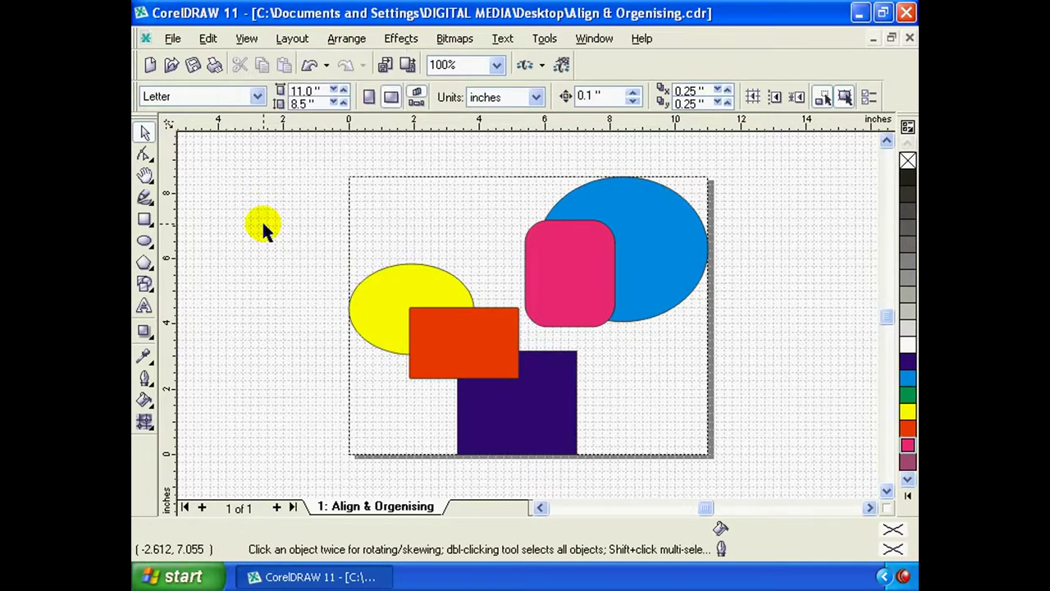
Zoom in and move the pink rounded rectangle left to centre 3.503, 6.636
{"action": "scroll", "coordinate": [413, 201], "scroll_direction": "up", "scroll_amount": 2}
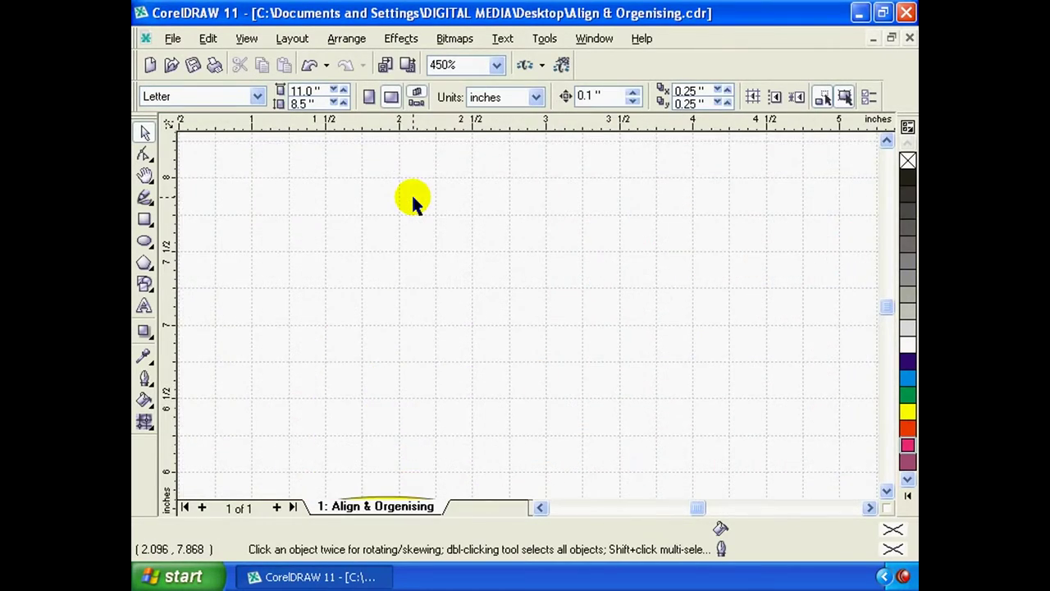
{"action": "scroll", "coordinate": [411, 198], "scroll_direction": "up", "scroll_amount": 2}
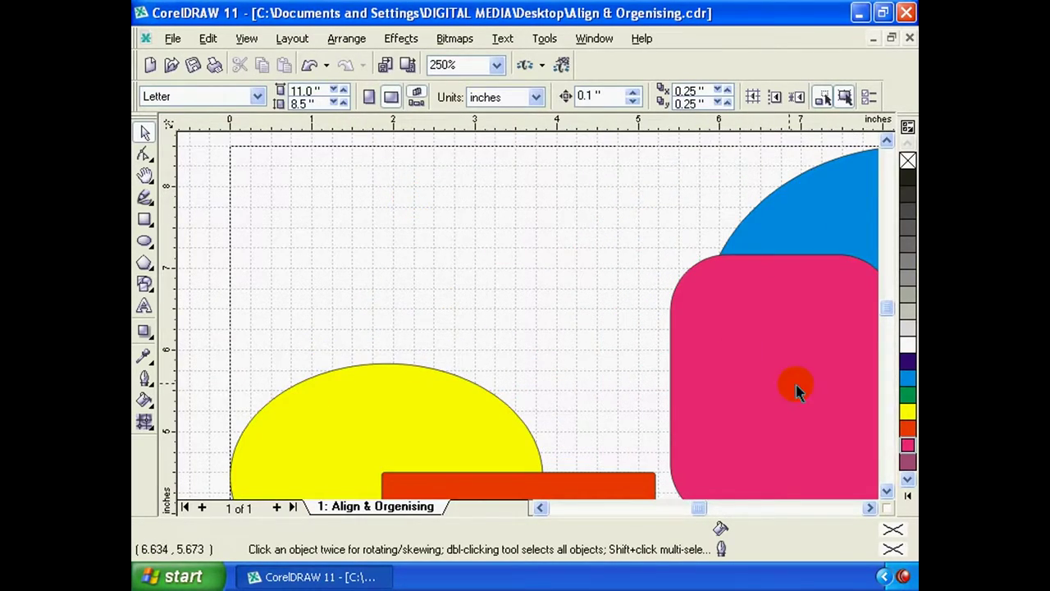
{"action": "mouse_move", "coordinate": [797, 386]}
{"action": "left_mouse_down"}
{"action": "mouse_move", "coordinate": [630, 325]}
{"action": "mouse_move", "coordinate": [579, 293]}
{"action": "mouse_move", "coordinate": [516, 277]}
{"action": "mouse_move", "coordinate": [476, 288]}
{"action": "mouse_move", "coordinate": [492, 287]}
{"action": "left_mouse_up"}
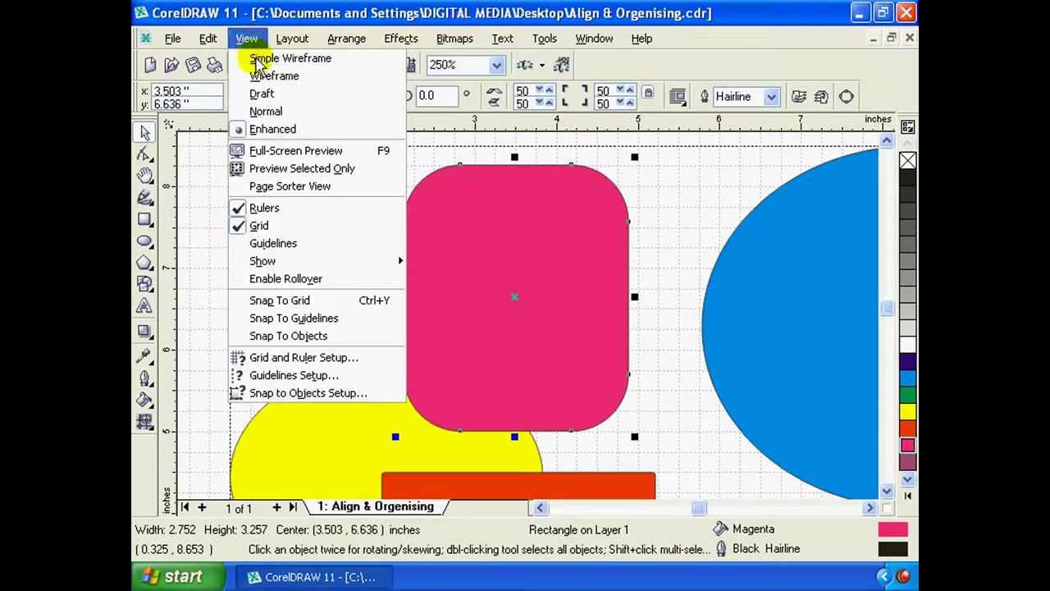
Hide the grid, zoom out to the whole page, and turn on guideline display
{"action": "left_click", "coordinate": [254, 226]}
{"action": "key", "text": "shift+F4"}
{"action": "left_click", "coordinate": [247, 39]}
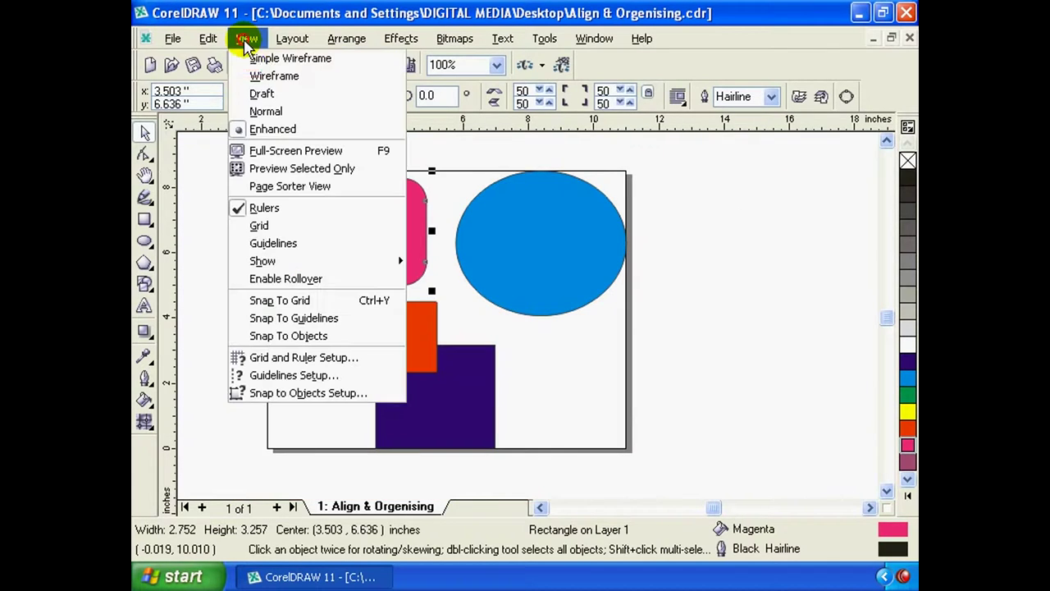
{"action": "left_click", "coordinate": [304, 243]}
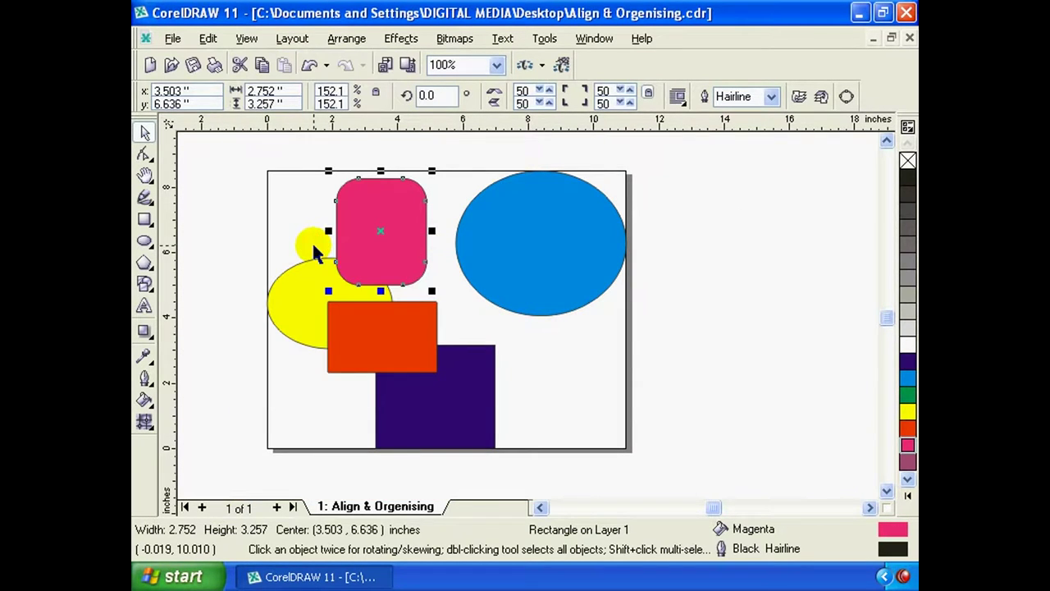
Reselect the pink rounded rectangle and bring up the View menu
{"action": "left_click", "coordinate": [617, 352]}
{"action": "left_click", "coordinate": [394, 271]}
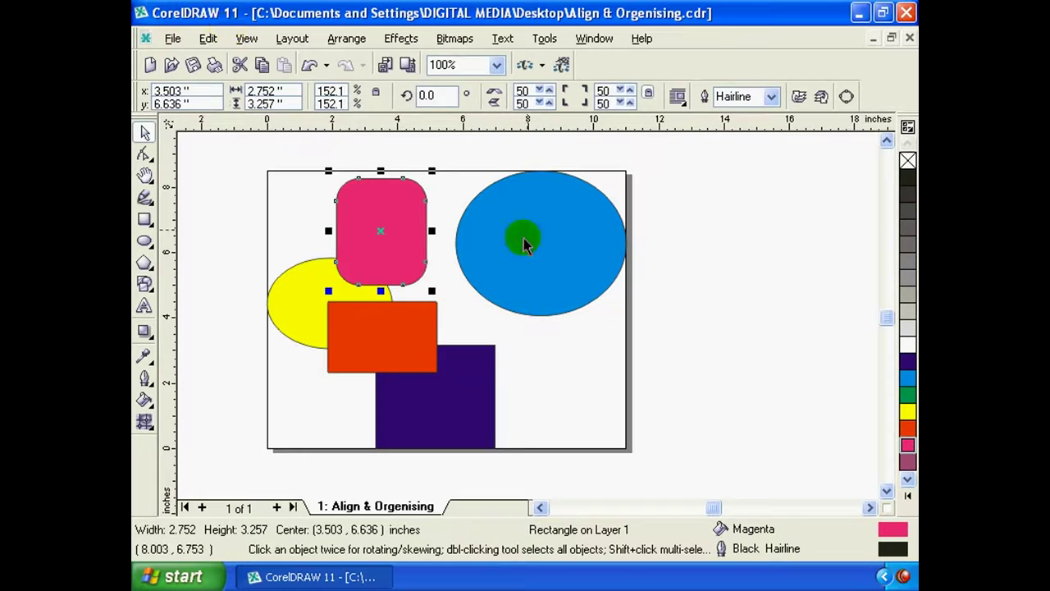
{"action": "left_click", "coordinate": [544, 345]}
{"action": "left_click", "coordinate": [423, 235]}
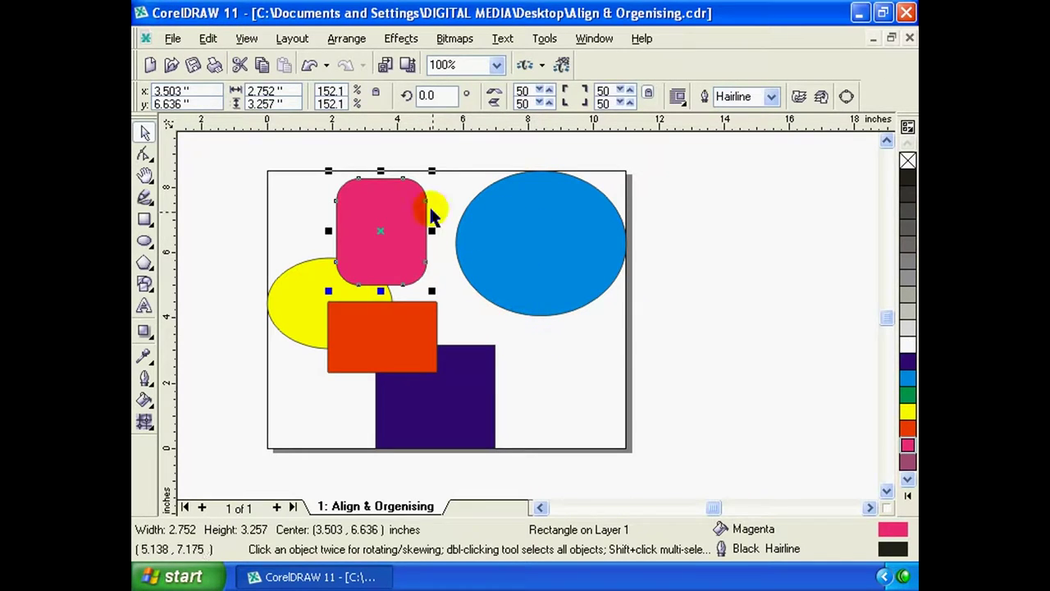
{"action": "left_click", "coordinate": [246, 39]}
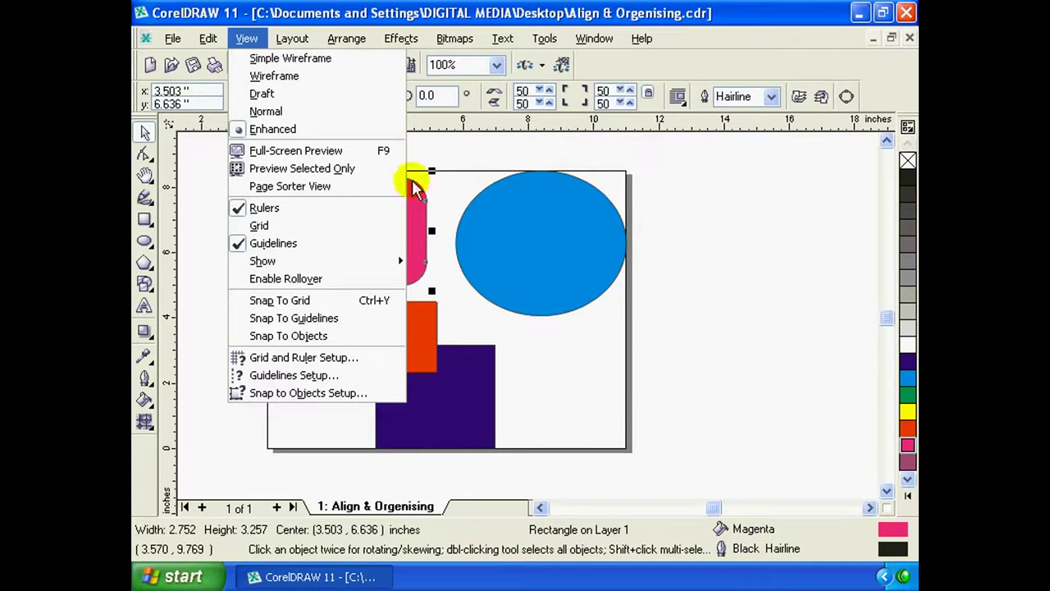
{"action": "mouse_move", "coordinate": [262, 261]}
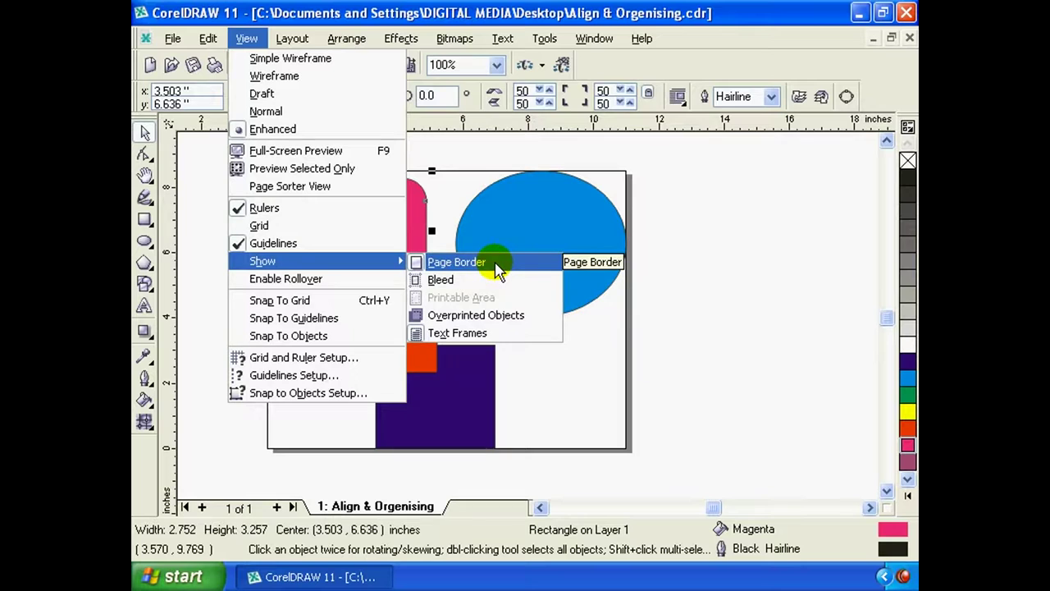
Turn the page border off and back on, and enable Bleed display
{"action": "left_click", "coordinate": [498, 269]}
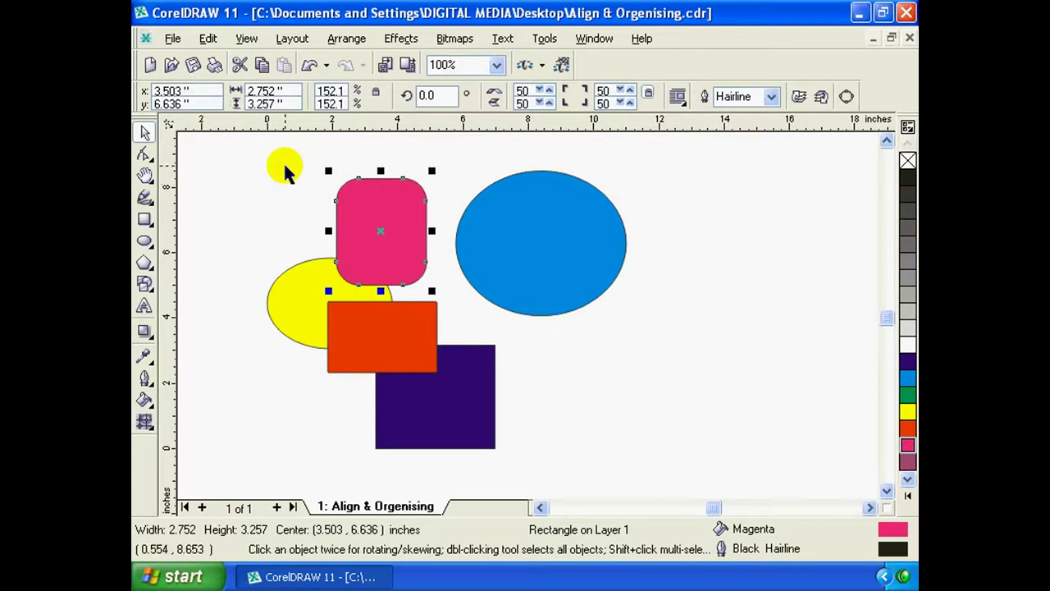
{"action": "left_click", "coordinate": [247, 39]}
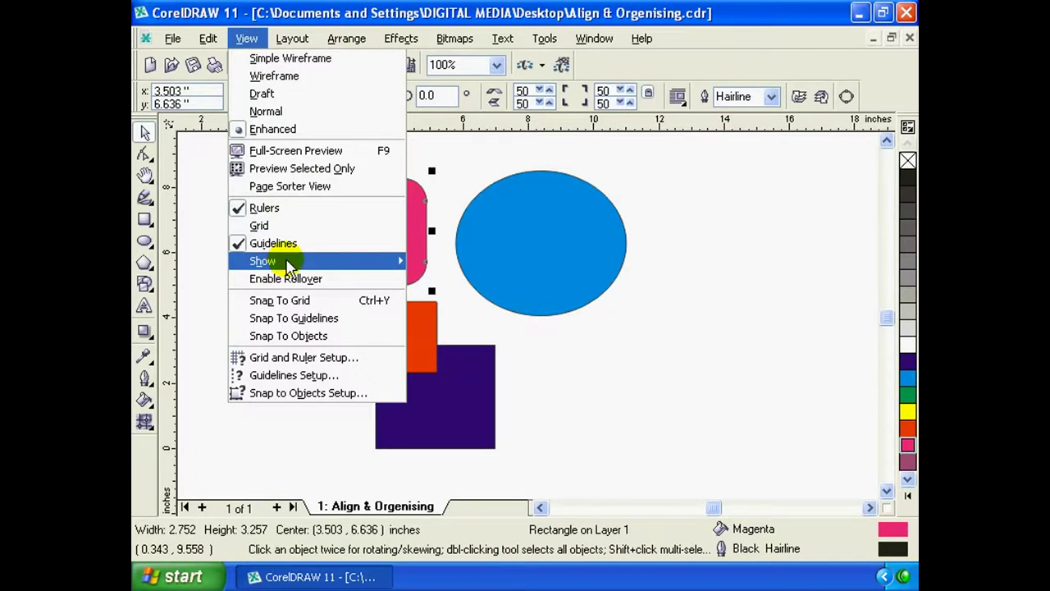
{"action": "left_click", "coordinate": [430, 261]}
{"action": "left_click", "coordinate": [246, 41]}
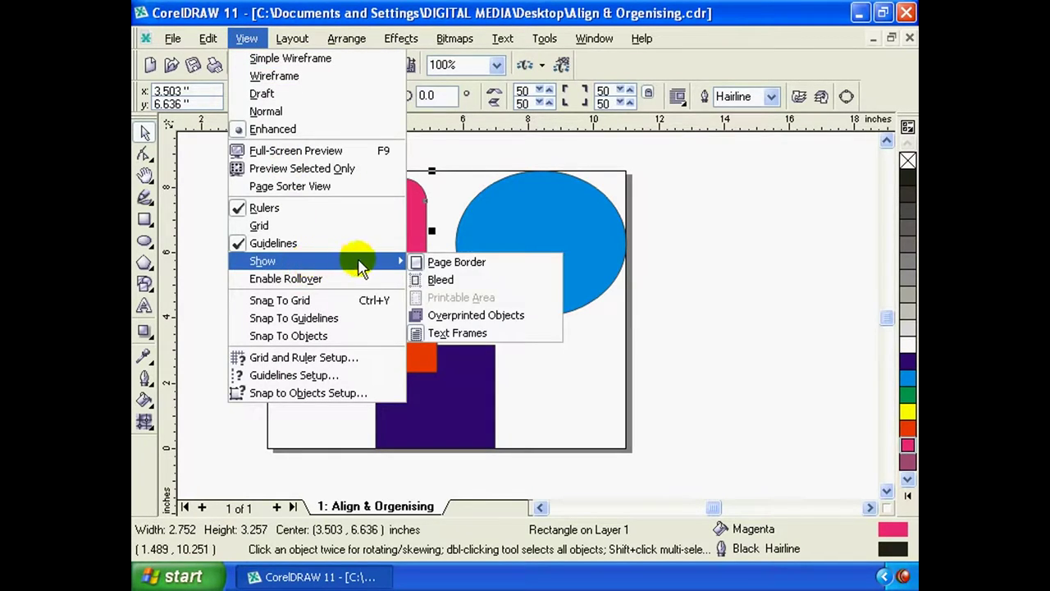
{"action": "left_click", "coordinate": [464, 282]}
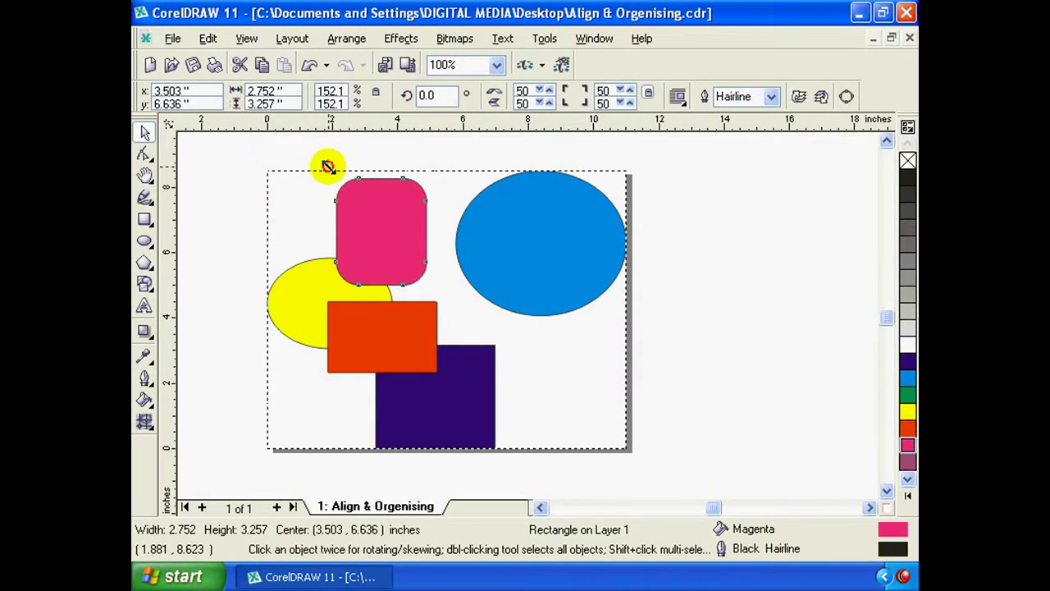
Scale the pink rounded rectangle down from its top-left handle and deselect it
{"action": "left_click_drag", "start_coordinate": [327, 167], "coordinate": [348, 194]}
{"action": "left_click", "coordinate": [666, 299]}
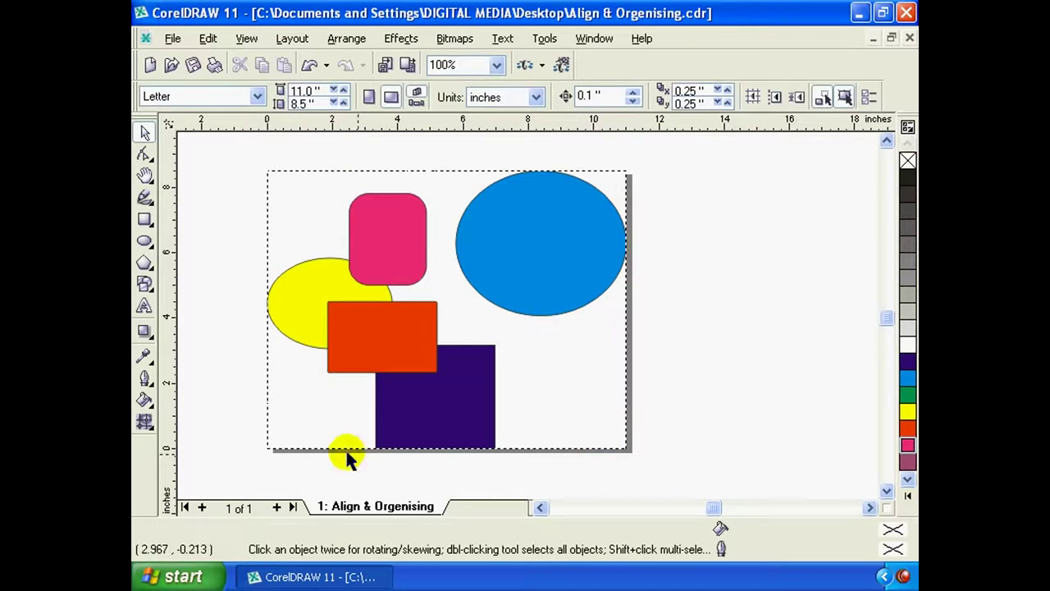
{"action": "left_click", "coordinate": [247, 39]}
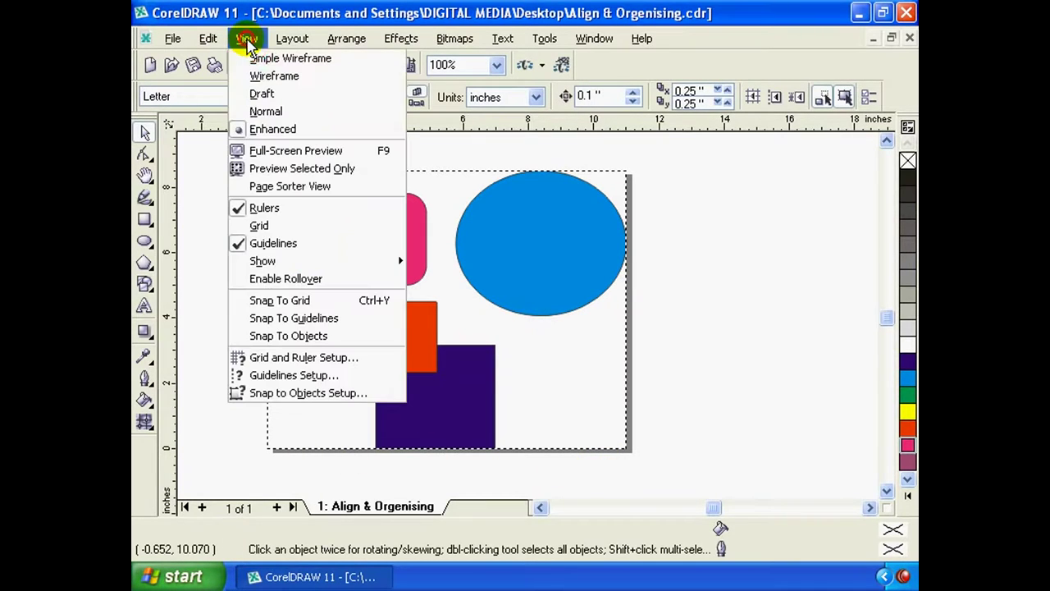
{"action": "mouse_move", "coordinate": [263, 261]}
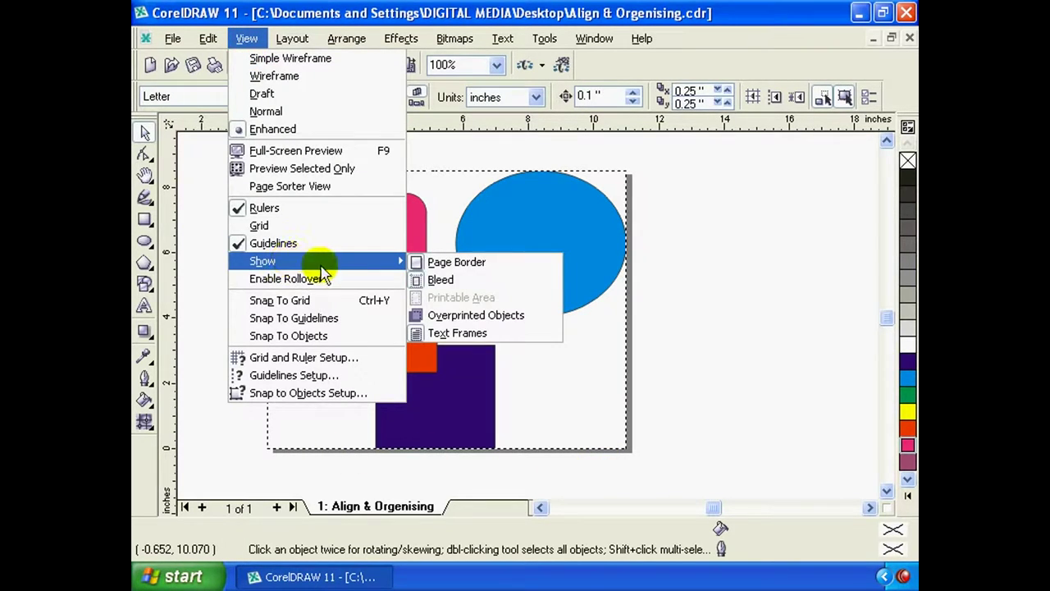
{"action": "left_click", "coordinate": [509, 317]}
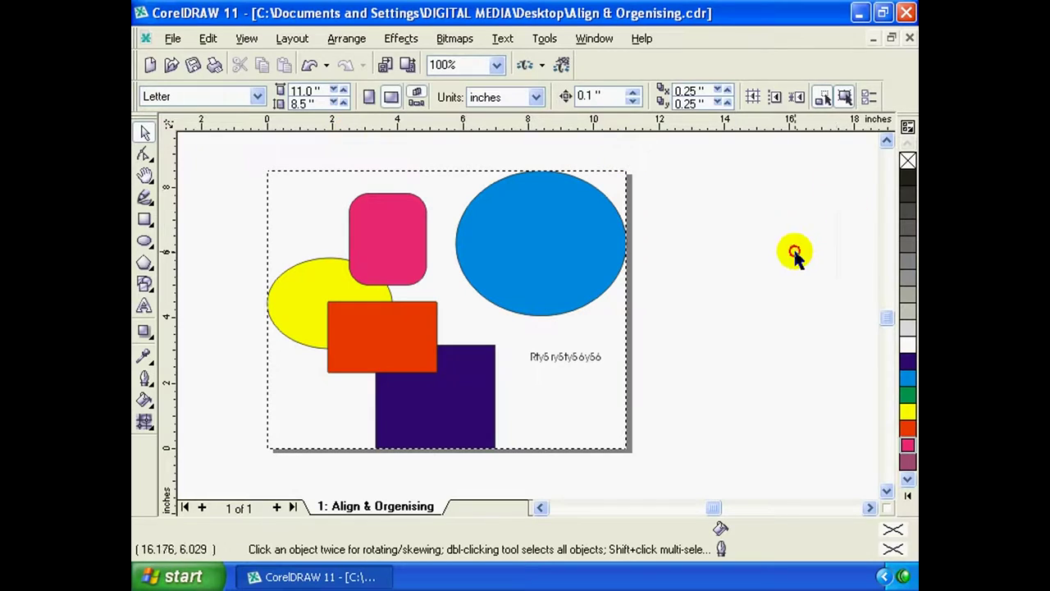
{"action": "left_click", "coordinate": [536, 96]}
{"action": "left_click", "coordinate": [536, 96]}
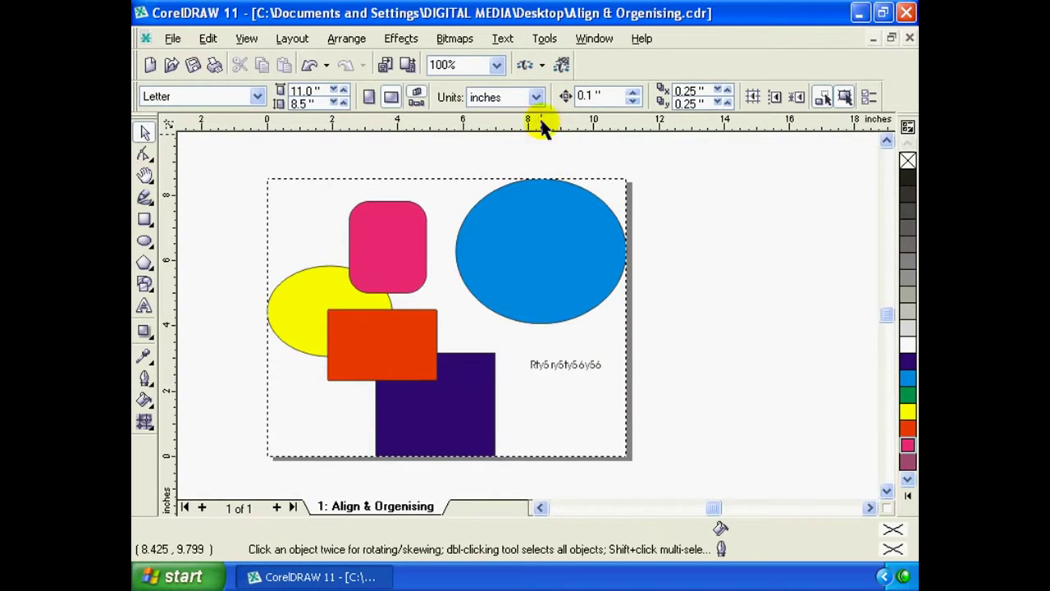
{"action": "left_click", "coordinate": [536, 98]}
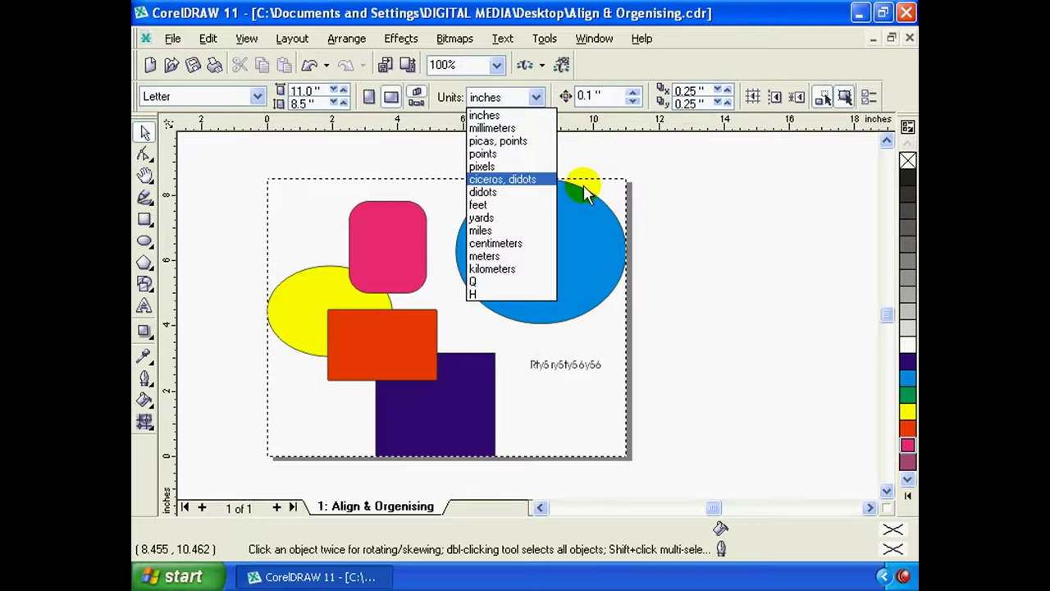
{"action": "left_click", "coordinate": [587, 156]}
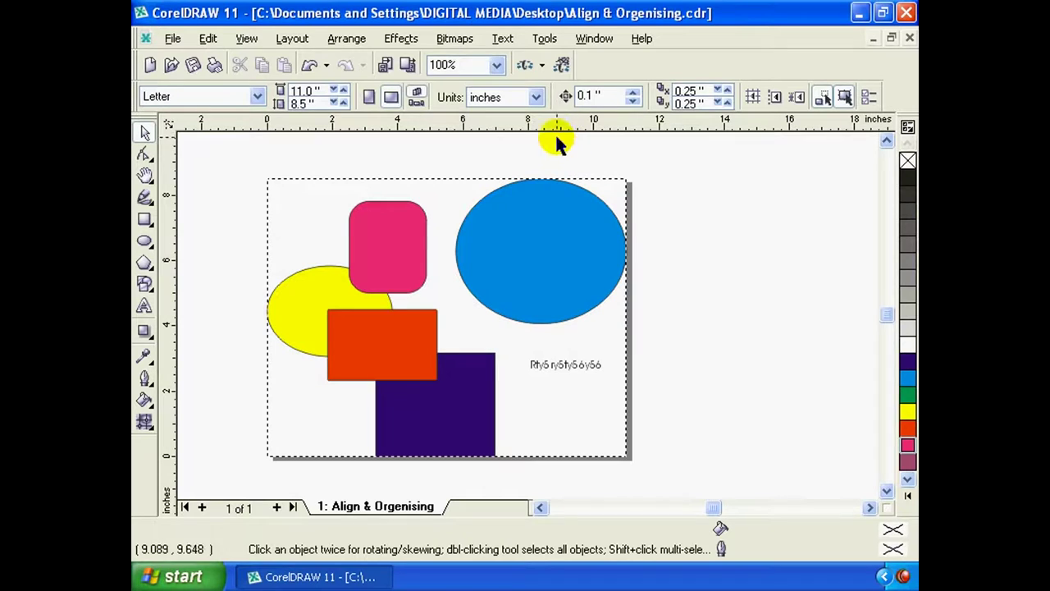
{"action": "left_click", "coordinate": [538, 98]}
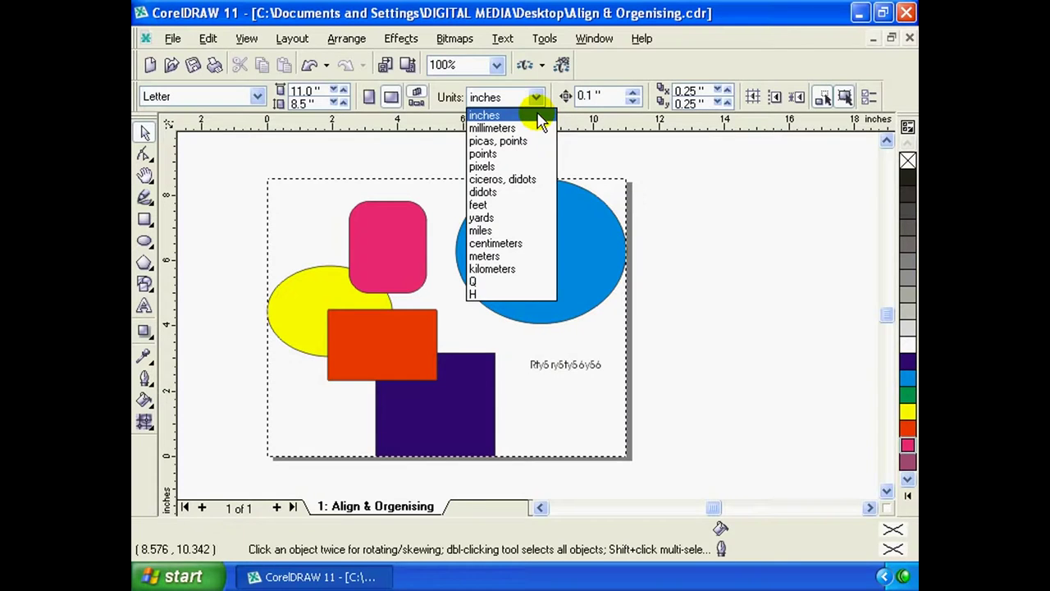
{"action": "left_click", "coordinate": [539, 116]}
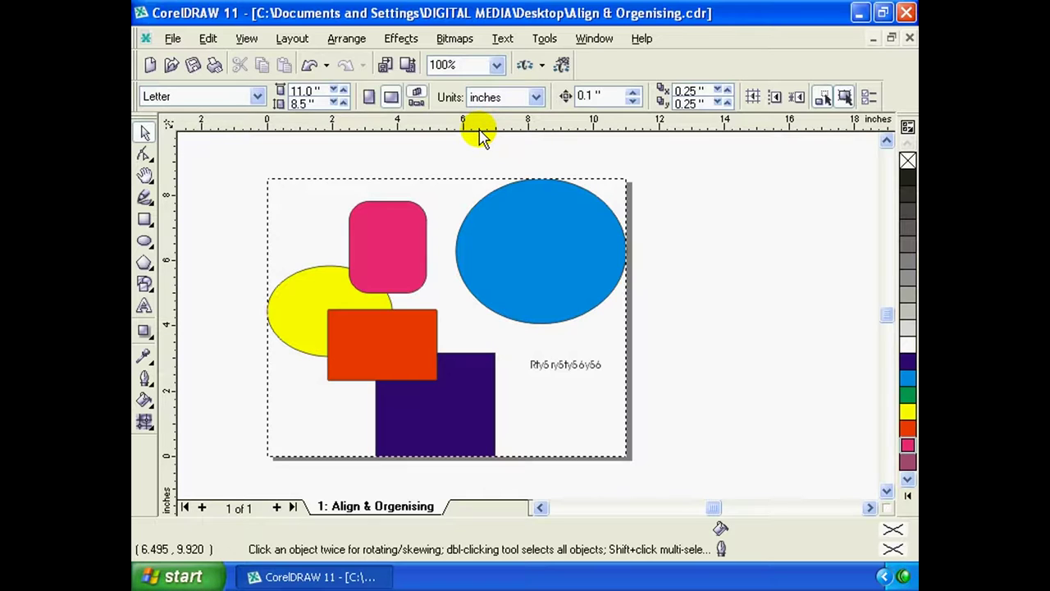
Add two horizontal and three vertical guidelines, then move the blue ellipse to 9.266, 4.896
{"action": "left_click_drag", "start_coordinate": [481, 135], "coordinate": [480, 190]}
{"action": "left_click_drag", "start_coordinate": [468, 267], "coordinate": [469, 265]}
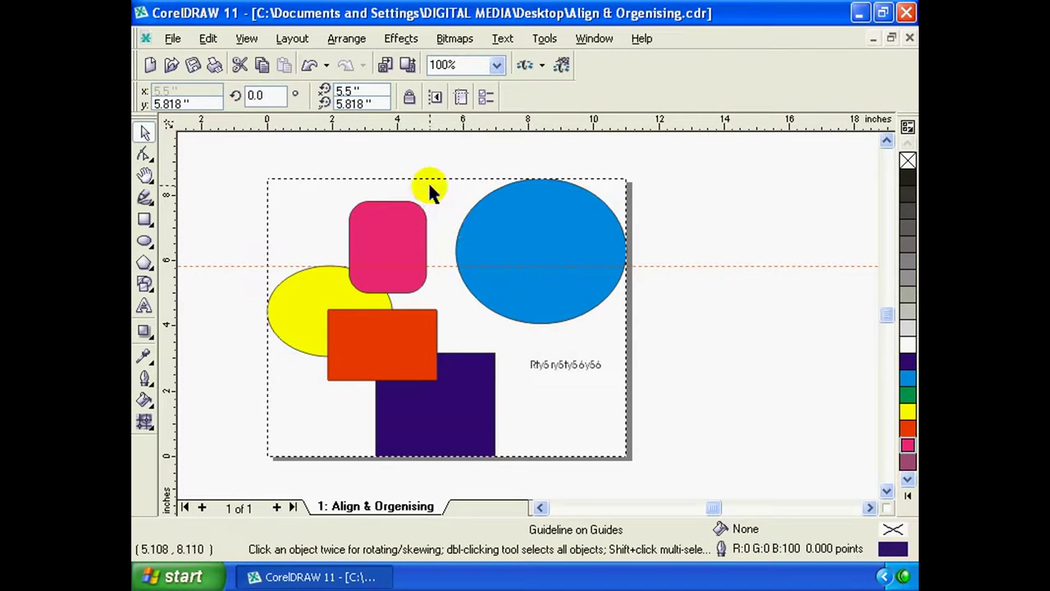
{"action": "left_click_drag", "start_coordinate": [438, 123], "coordinate": [452, 222]}
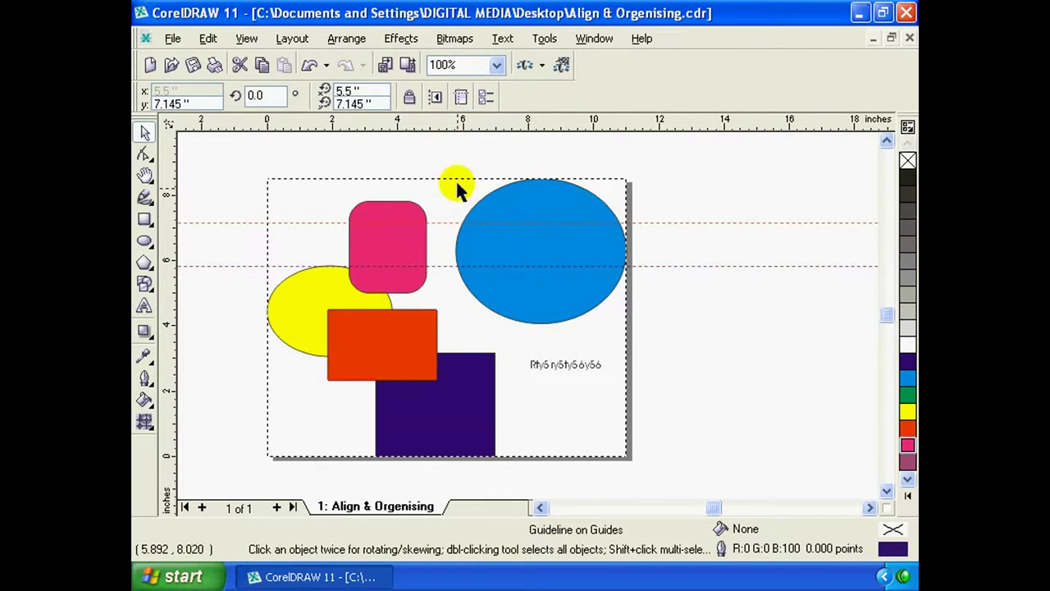
{"action": "left_click_drag", "start_coordinate": [172, 226], "coordinate": [658, 246]}
{"action": "left_click_drag", "start_coordinate": [175, 263], "coordinate": [714, 271]}
{"action": "mouse_move", "coordinate": [169, 317]}
{"action": "left_mouse_down"}
{"action": "mouse_move", "coordinate": [595, 314]}
{"action": "mouse_move", "coordinate": [472, 305]}
{"action": "left_mouse_up"}
{"action": "mouse_move", "coordinate": [570, 262]}
{"action": "left_mouse_down"}
{"action": "mouse_move", "coordinate": [597, 292]}
{"action": "mouse_move", "coordinate": [597, 314]}
{"action": "mouse_move", "coordinate": [586, 321]}
{"action": "mouse_move", "coordinate": [595, 323]}
{"action": "left_mouse_up"}
{"action": "left_click_drag", "start_coordinate": [601, 281], "coordinate": [572, 310]}
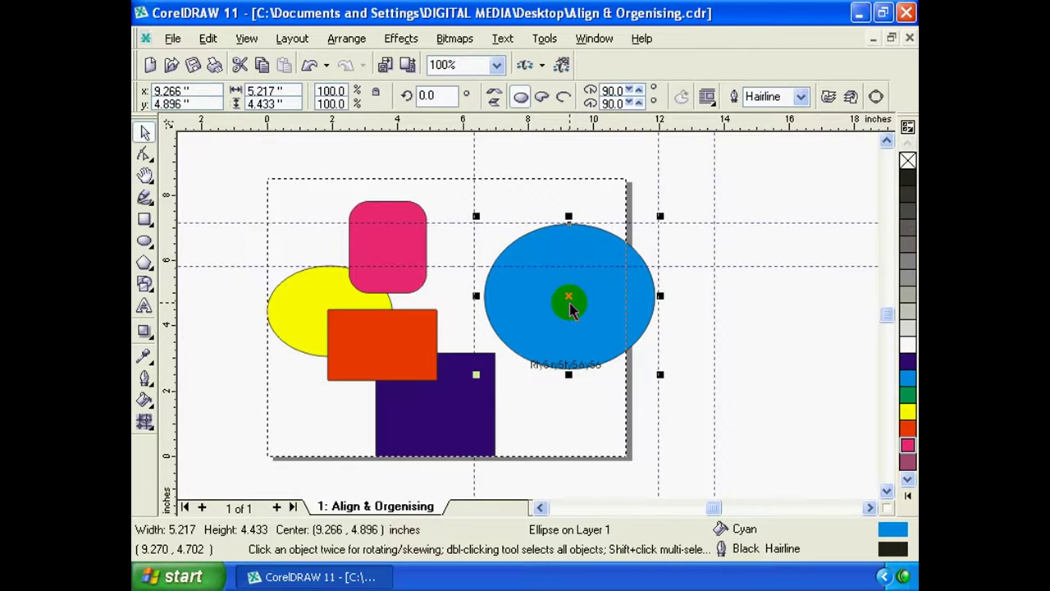
Enable Snap to Guidelines and drag the blue ellipse out and back against the guidelines
{"action": "left_click", "coordinate": [246, 39]}
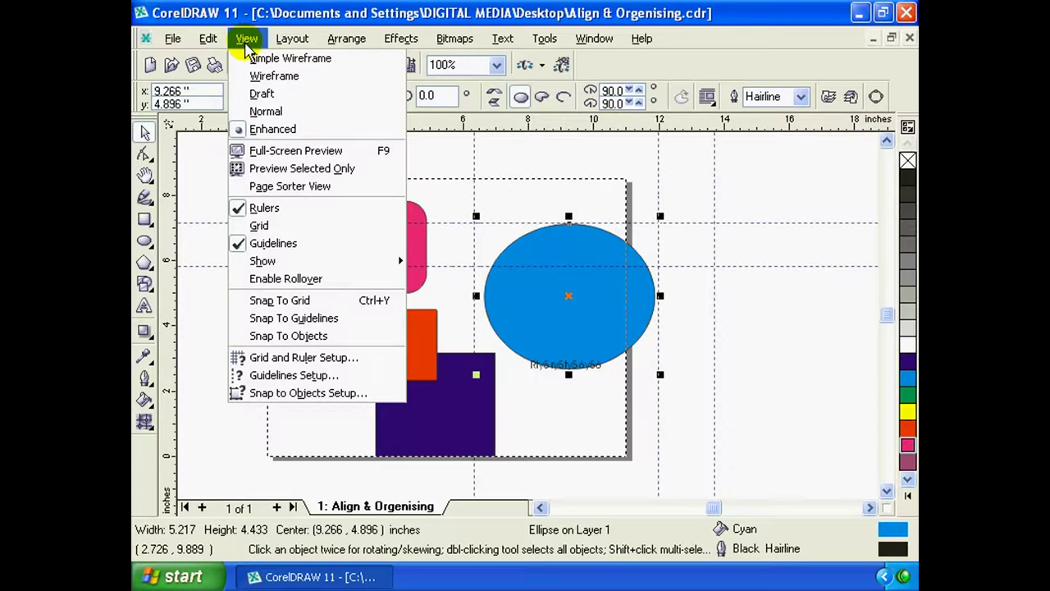
{"action": "left_click", "coordinate": [328, 319]}
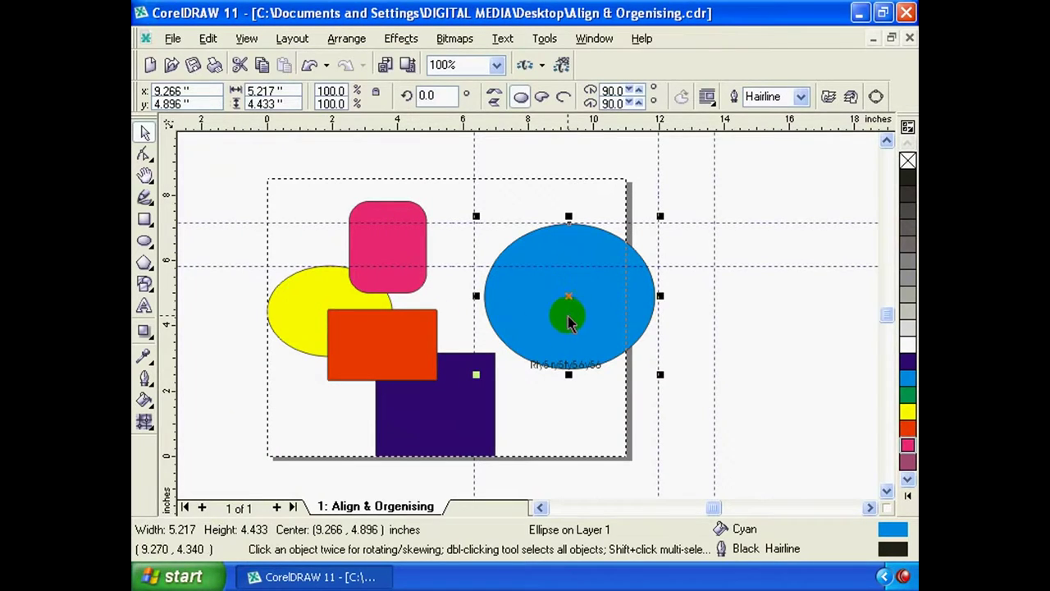
{"action": "mouse_move", "coordinate": [572, 326]}
{"action": "left_mouse_down"}
{"action": "mouse_move", "coordinate": [562, 348]}
{"action": "mouse_move", "coordinate": [592, 340]}
{"action": "mouse_move", "coordinate": [587, 330]}
{"action": "mouse_move", "coordinate": [827, 369]}
{"action": "mouse_move", "coordinate": [794, 375]}
{"action": "left_mouse_up"}
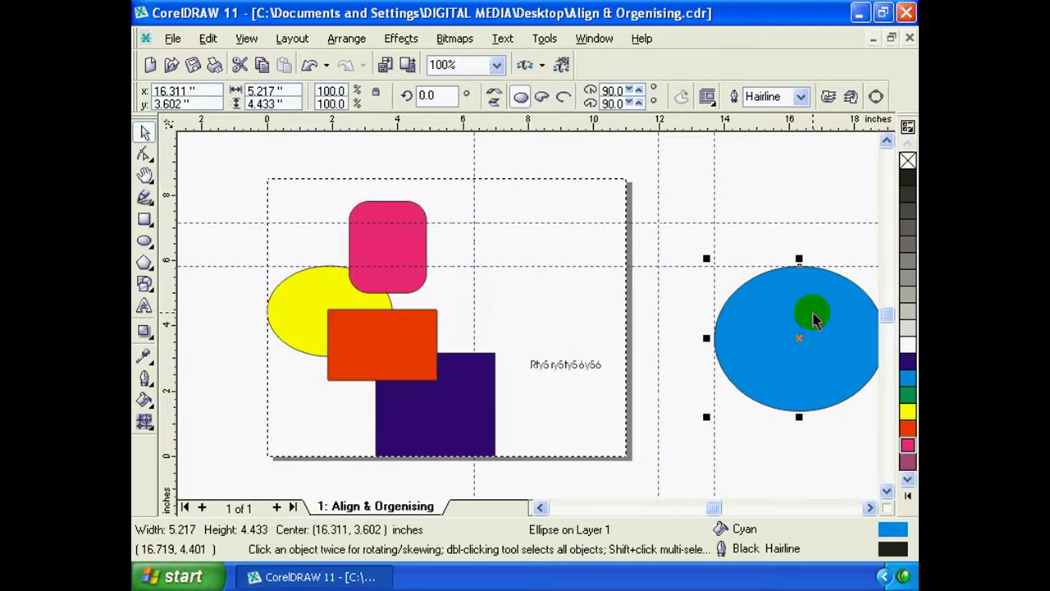
{"action": "left_click_drag", "start_coordinate": [814, 320], "coordinate": [587, 320]}
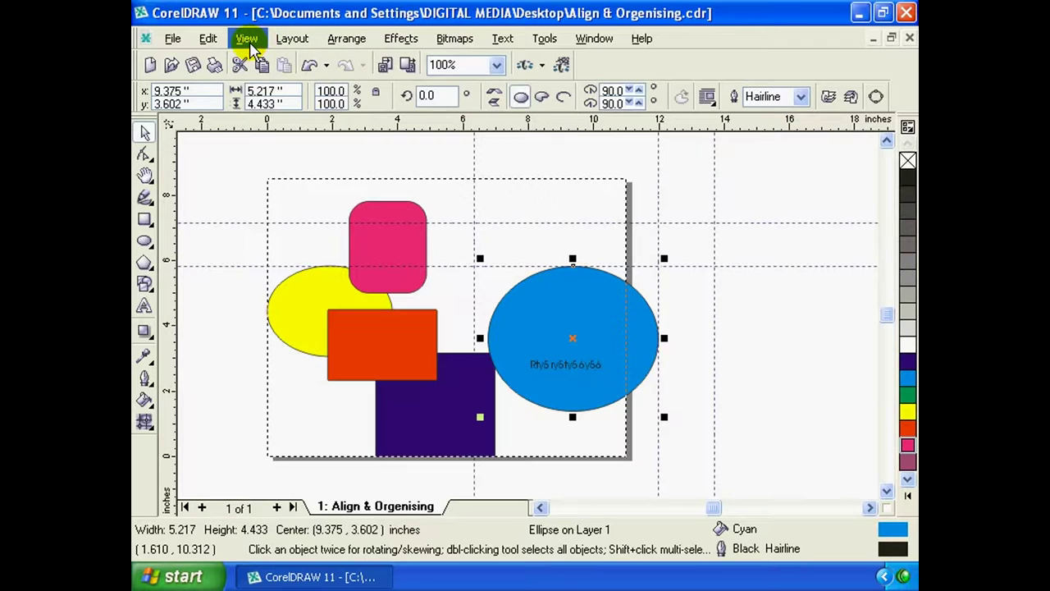
Turn on Snap to Grid and View > Grid, then reposition the blue ellipse to 8.350, 4.929
{"action": "left_click", "coordinate": [248, 41]}
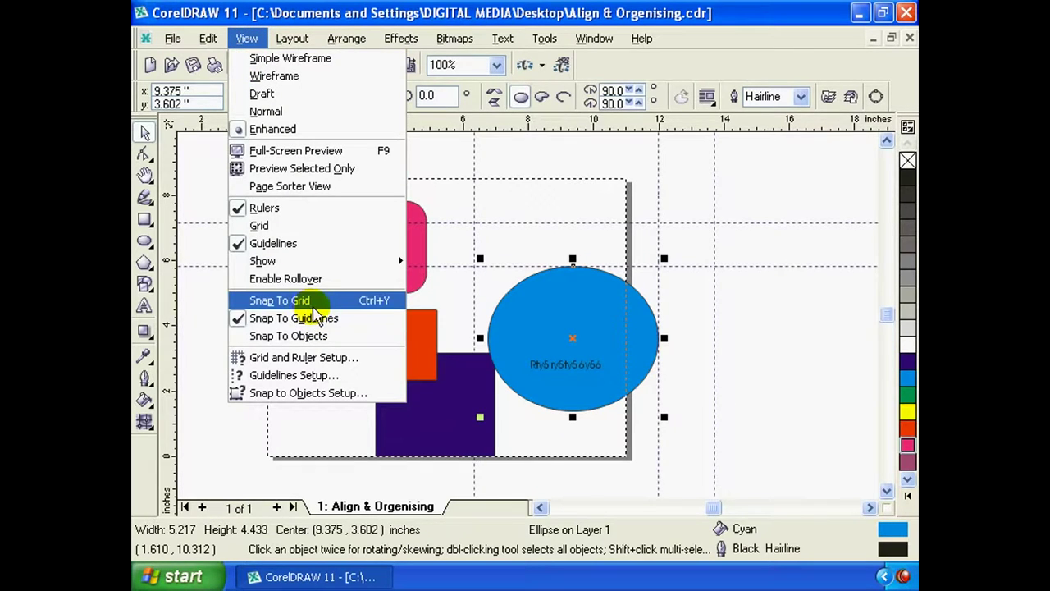
{"action": "left_click", "coordinate": [315, 304]}
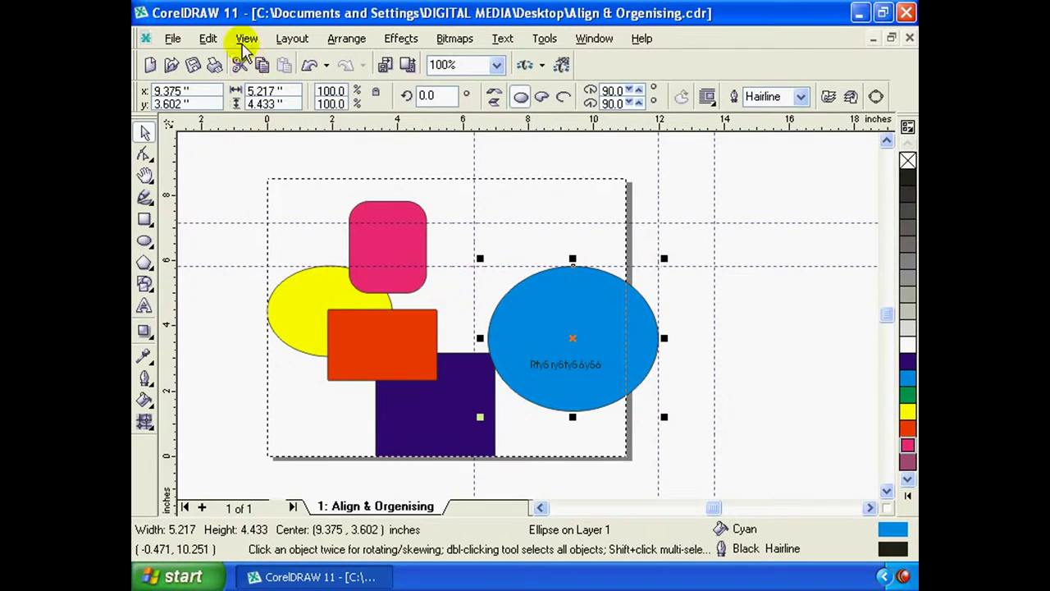
{"action": "left_click", "coordinate": [243, 46]}
{"action": "left_click", "coordinate": [310, 228]}
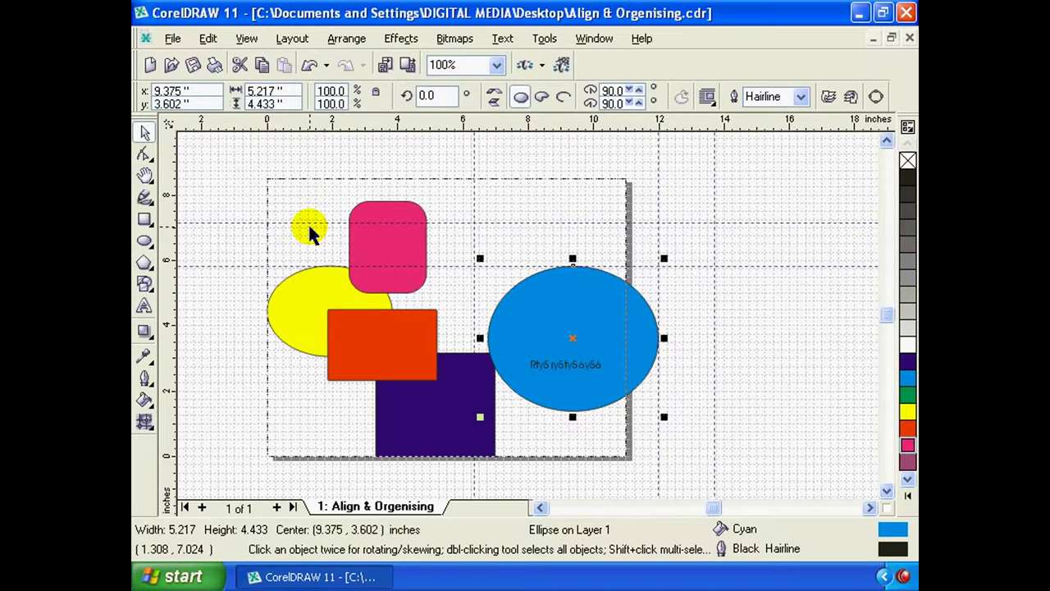
{"action": "left_click_drag", "start_coordinate": [563, 302], "coordinate": [742, 341]}
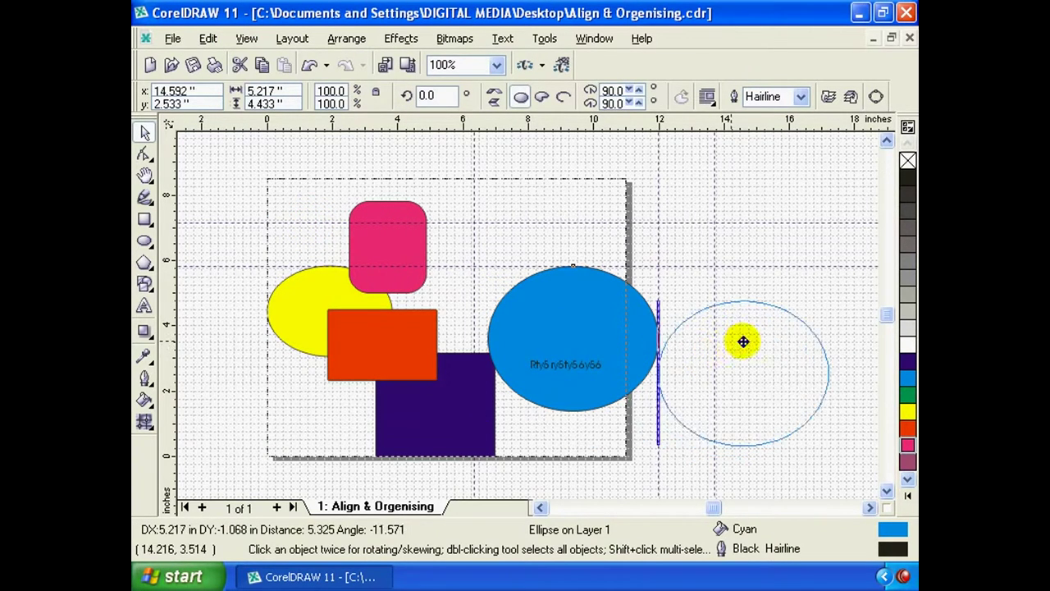
{"action": "mouse_move", "coordinate": [743, 341]}
{"action": "left_mouse_down"}
{"action": "mouse_move", "coordinate": [770, 319]}
{"action": "mouse_move", "coordinate": [662, 347]}
{"action": "mouse_move", "coordinate": [556, 349]}
{"action": "mouse_move", "coordinate": [513, 330]}
{"action": "mouse_move", "coordinate": [559, 273]}
{"action": "left_mouse_up"}
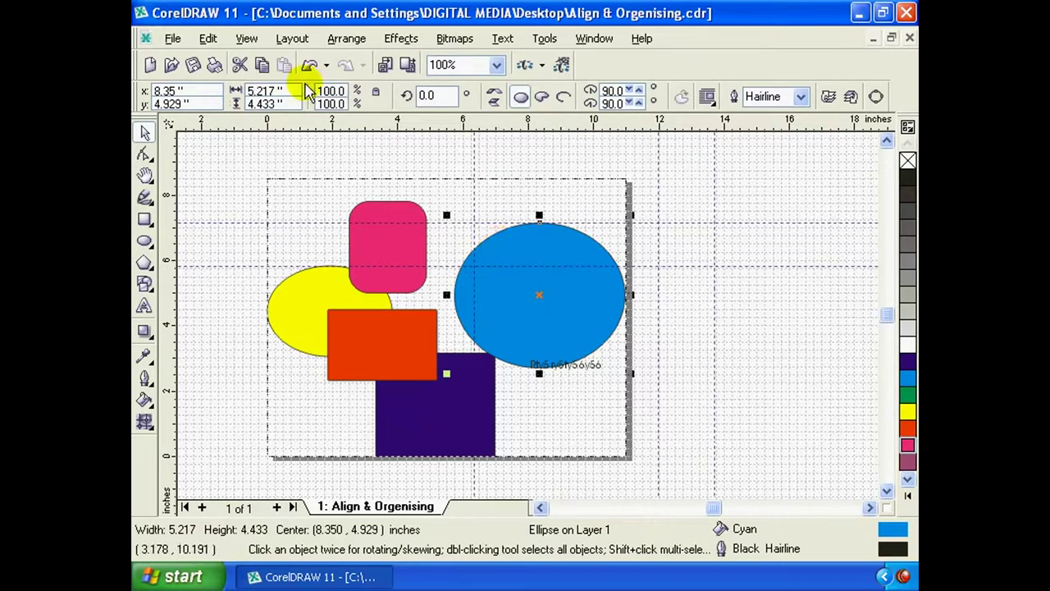
Toggle the blue ellipse into rotate mode, deselect it, and adjust the zoom
{"action": "left_click", "coordinate": [605, 247]}
{"action": "left_click", "coordinate": [567, 159]}
{"action": "scroll", "coordinate": [566, 159], "scroll_direction": "down", "scroll_amount": 1}
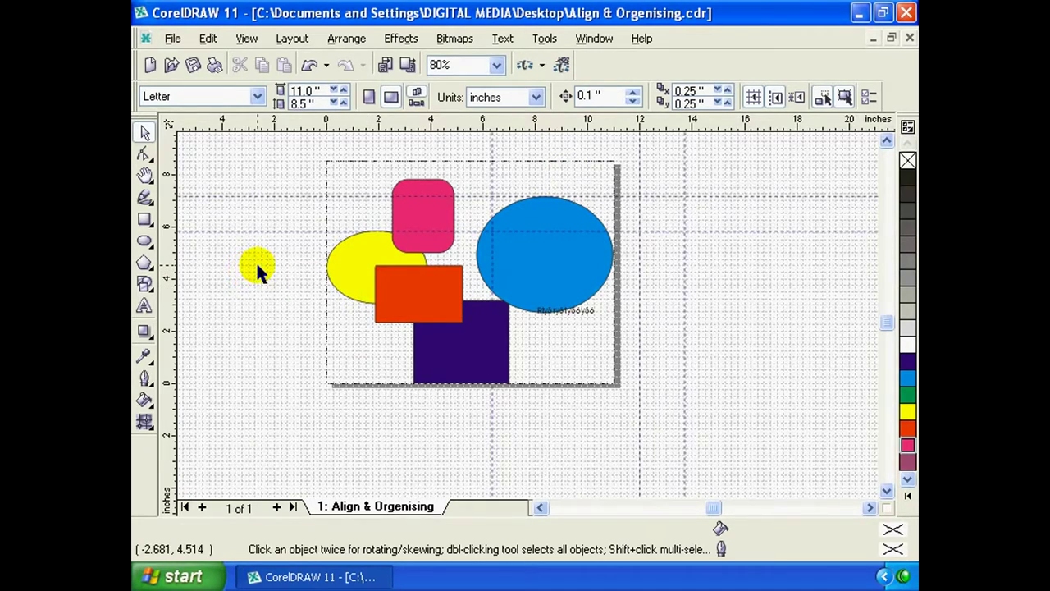
{"action": "scroll", "coordinate": [257, 268], "scroll_direction": "up", "scroll_amount": 1}
{"action": "scroll", "coordinate": [261, 263], "scroll_direction": "up", "scroll_amount": 1}
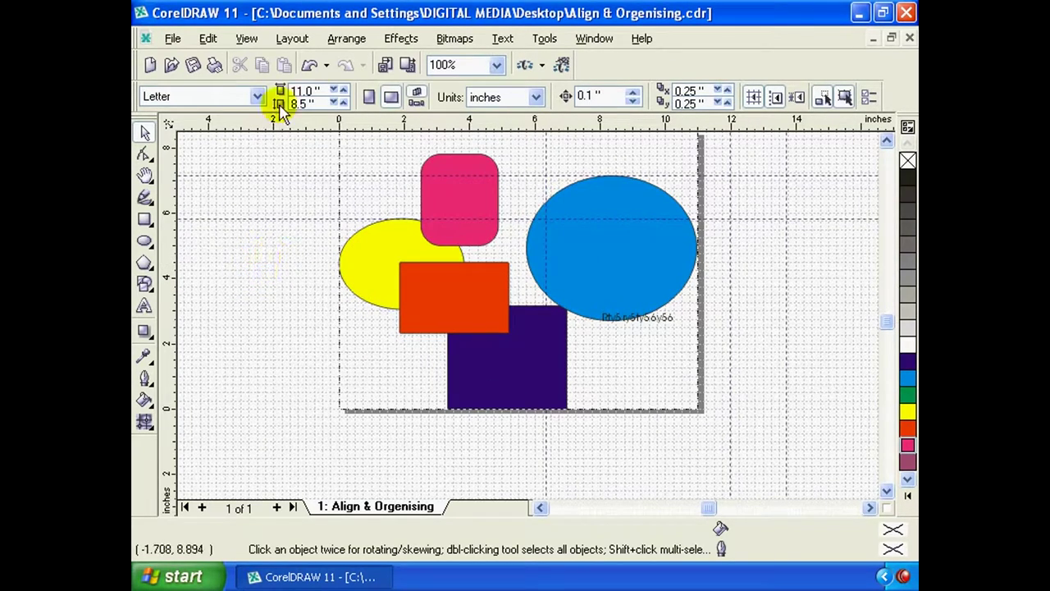
{"action": "left_click", "coordinate": [246, 39]}
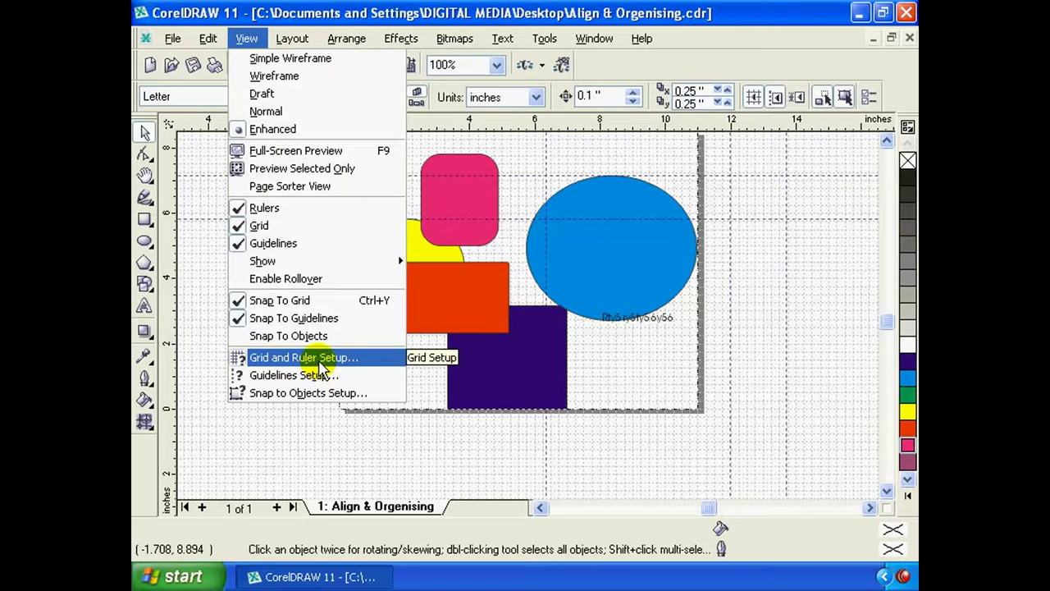
Set the grid frequency to 6.7 horizontal and 4.1 vertical per inch, shown as dots
{"action": "left_click", "coordinate": [320, 358]}
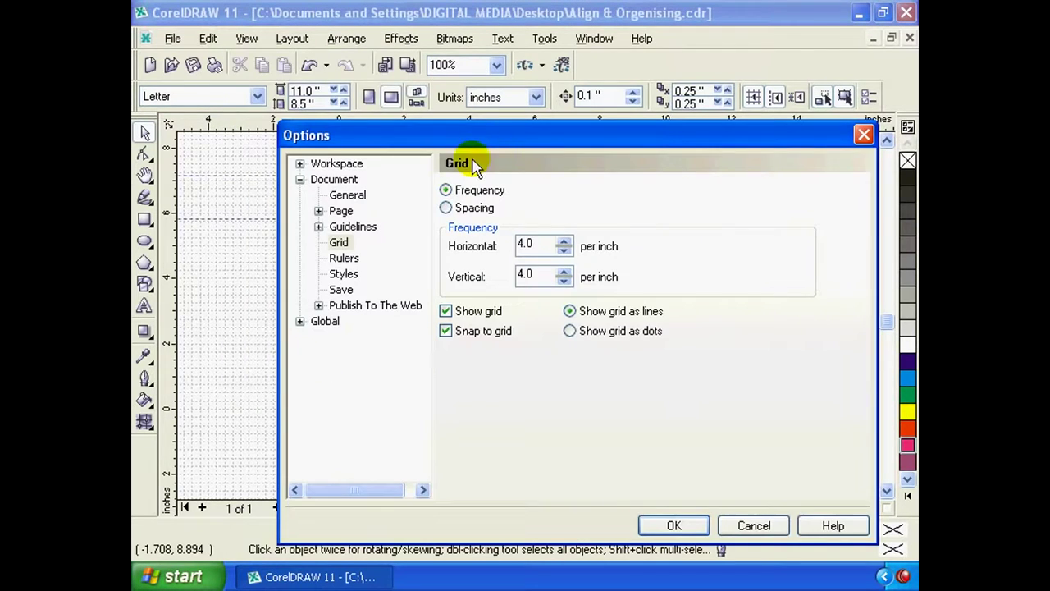
{"action": "mouse_move", "coordinate": [509, 139]}
{"action": "left_mouse_down"}
{"action": "mouse_move", "coordinate": [443, 135]}
{"action": "mouse_move", "coordinate": [451, 119]}
{"action": "left_mouse_up"}
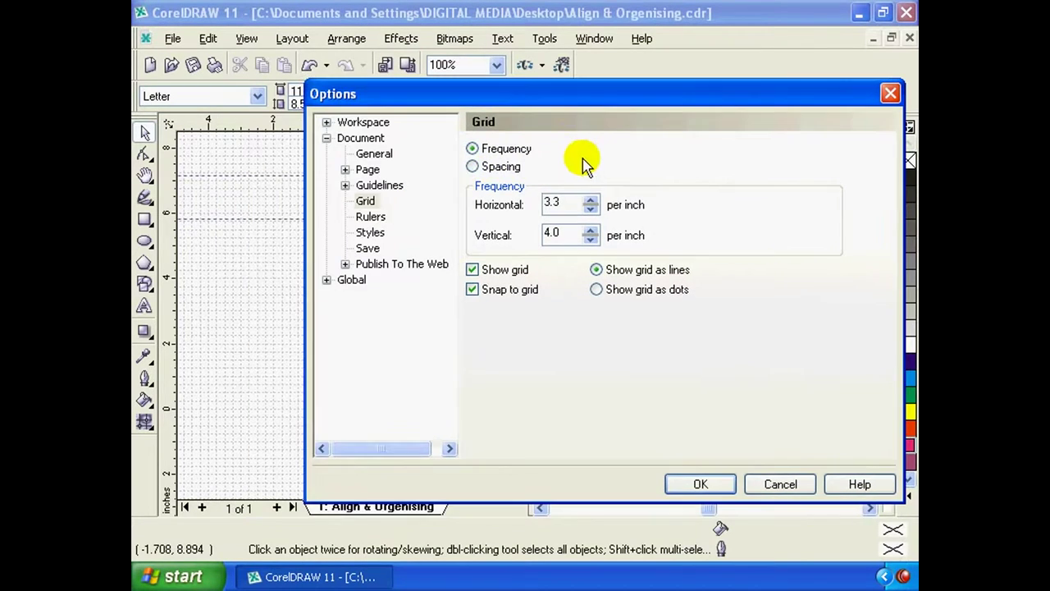
{"action": "left_click", "coordinate": [591, 201]}
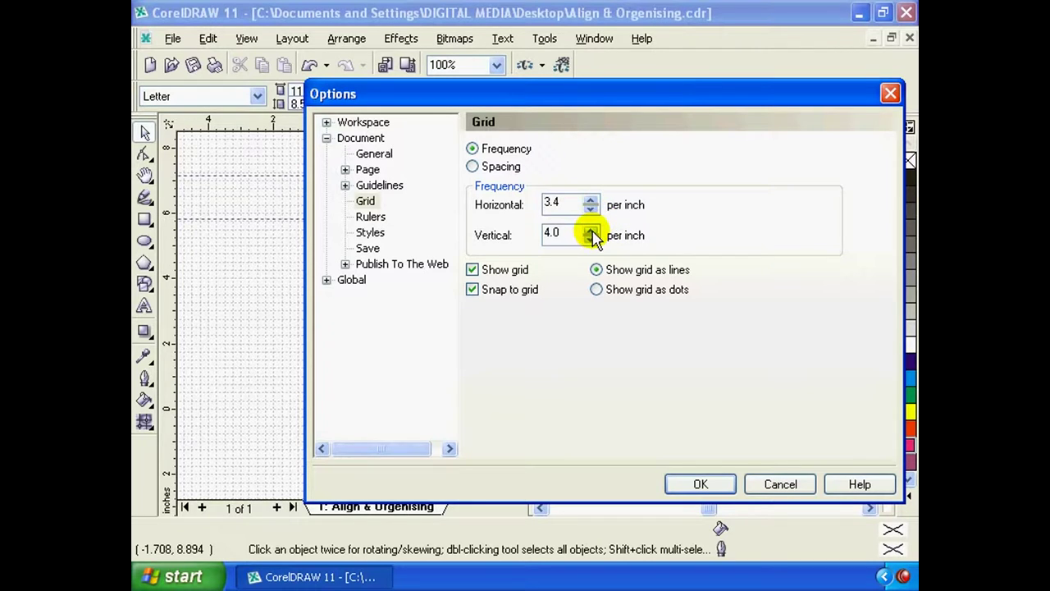
{"action": "left_click", "coordinate": [591, 232]}
{"action": "left_click_drag", "start_coordinate": [590, 205], "coordinate": [590, 171]}
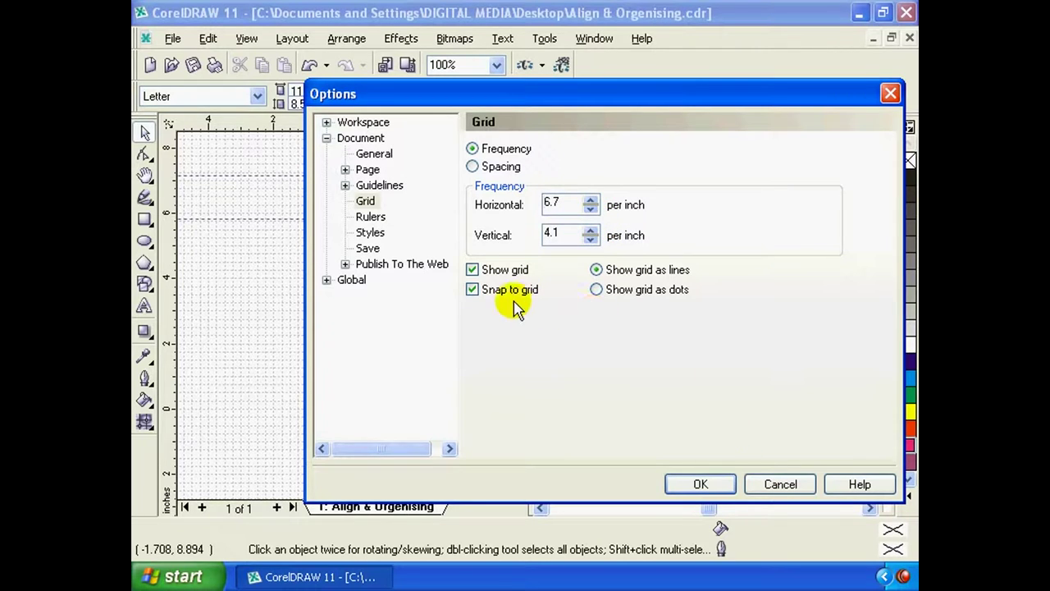
{"action": "left_click", "coordinate": [486, 277]}
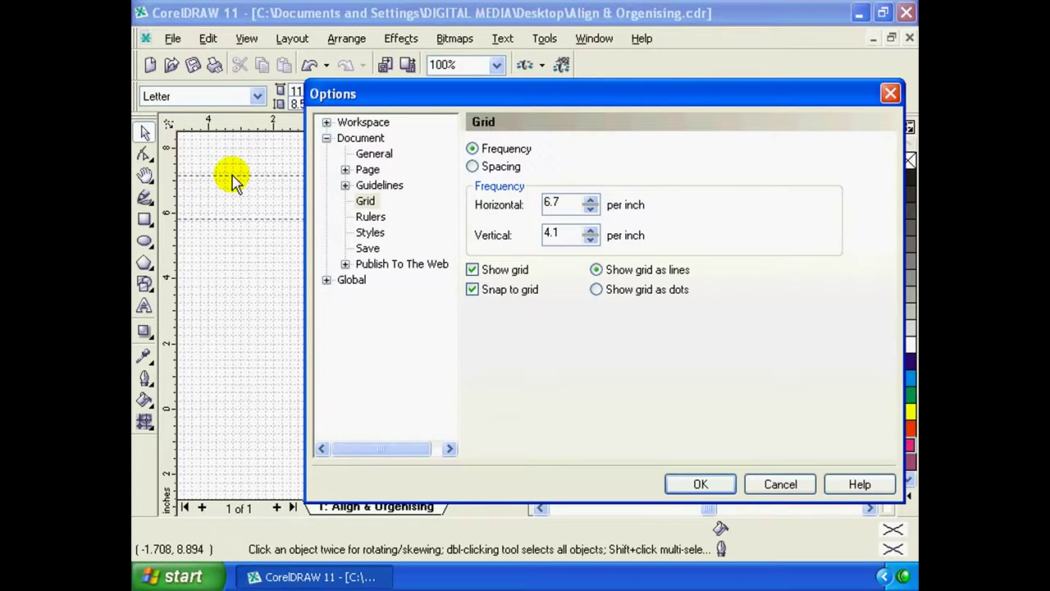
{"action": "left_click", "coordinate": [605, 292]}
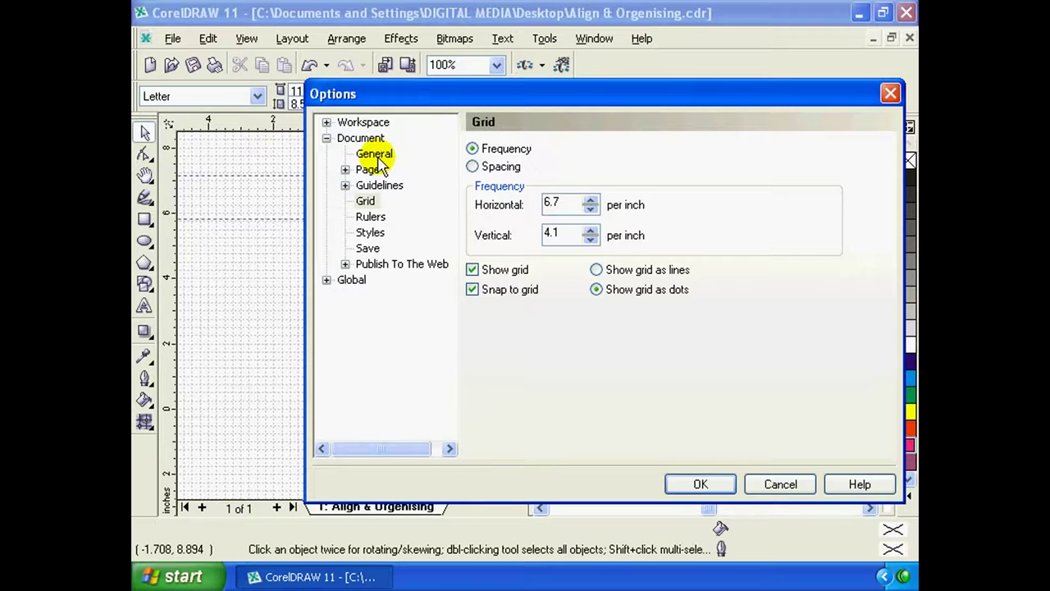
{"action": "left_click_drag", "start_coordinate": [445, 95], "coordinate": [436, 115]}
Keep inches as the ruler unit on the Rulers page and apply the Options with OK
{"action": "left_click", "coordinate": [361, 238]}
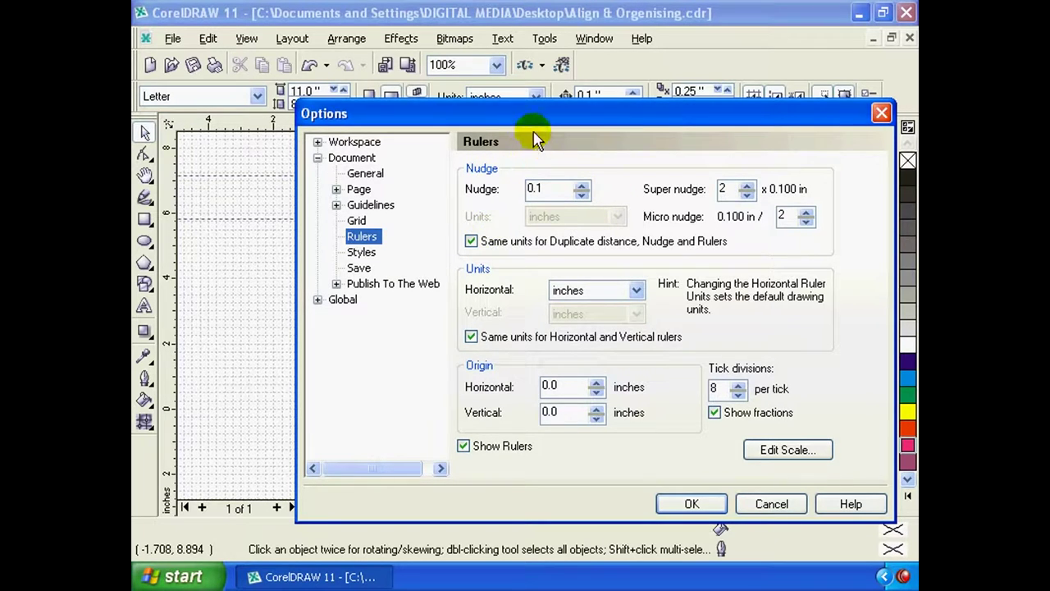
{"action": "left_click_drag", "start_coordinate": [528, 123], "coordinate": [490, 156]}
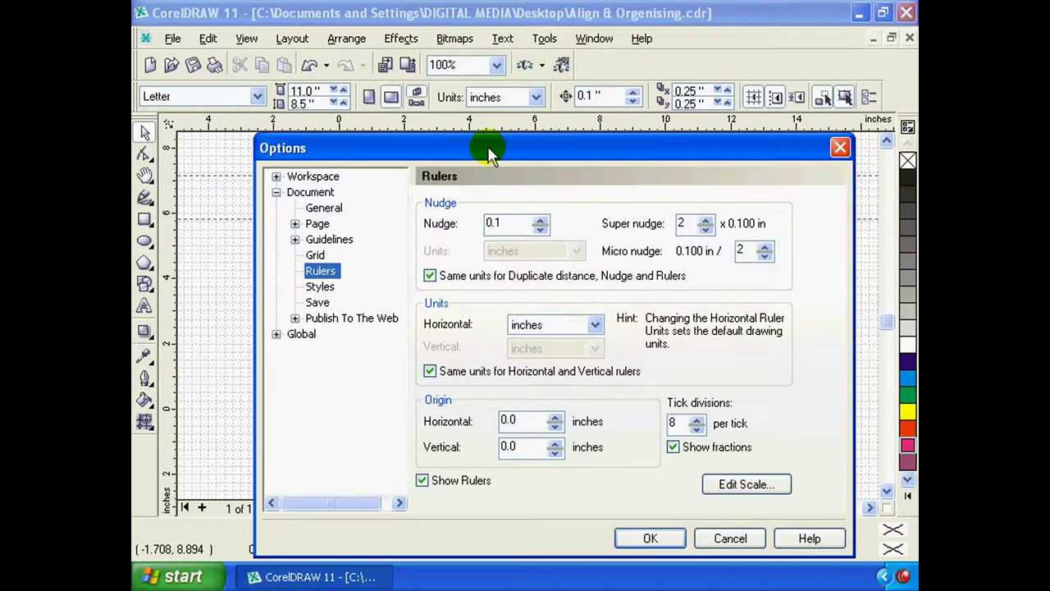
{"action": "left_click", "coordinate": [595, 325]}
{"action": "left_click", "coordinate": [595, 325]}
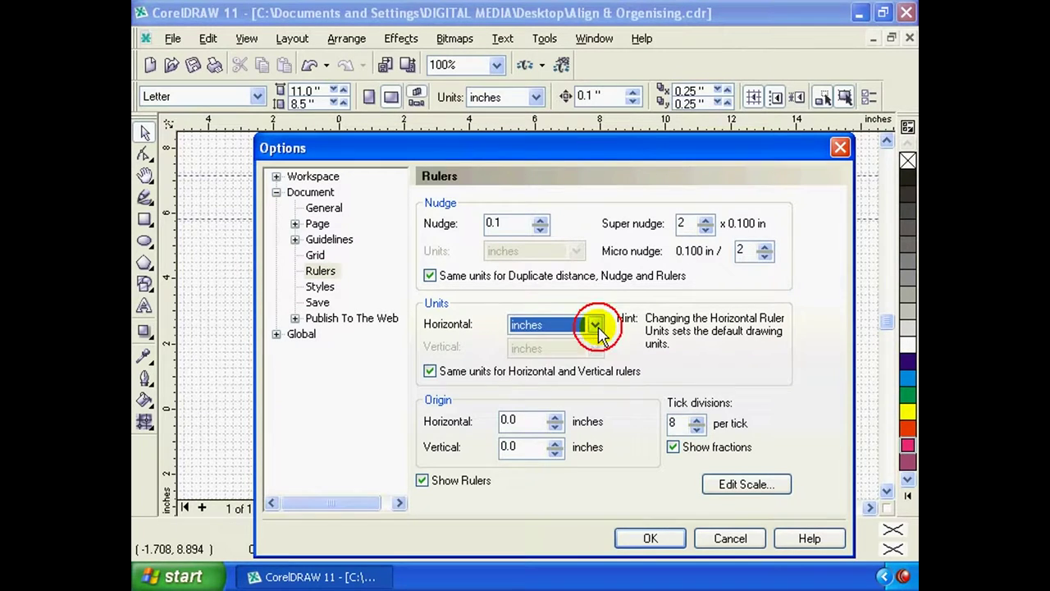
{"action": "left_click", "coordinate": [595, 325]}
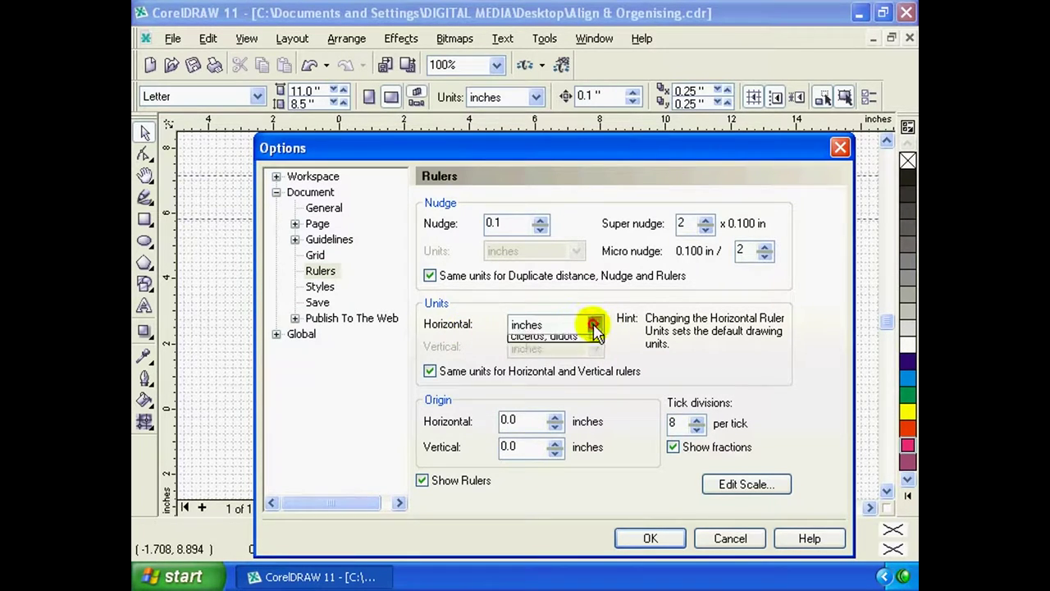
{"action": "left_click", "coordinate": [595, 325]}
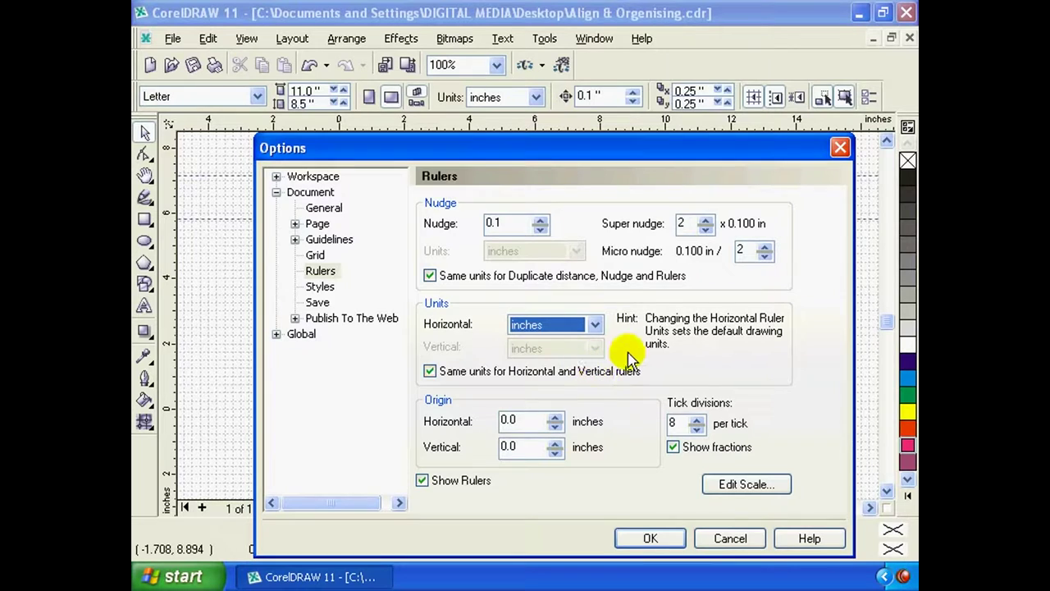
{"action": "left_click", "coordinate": [315, 255]}
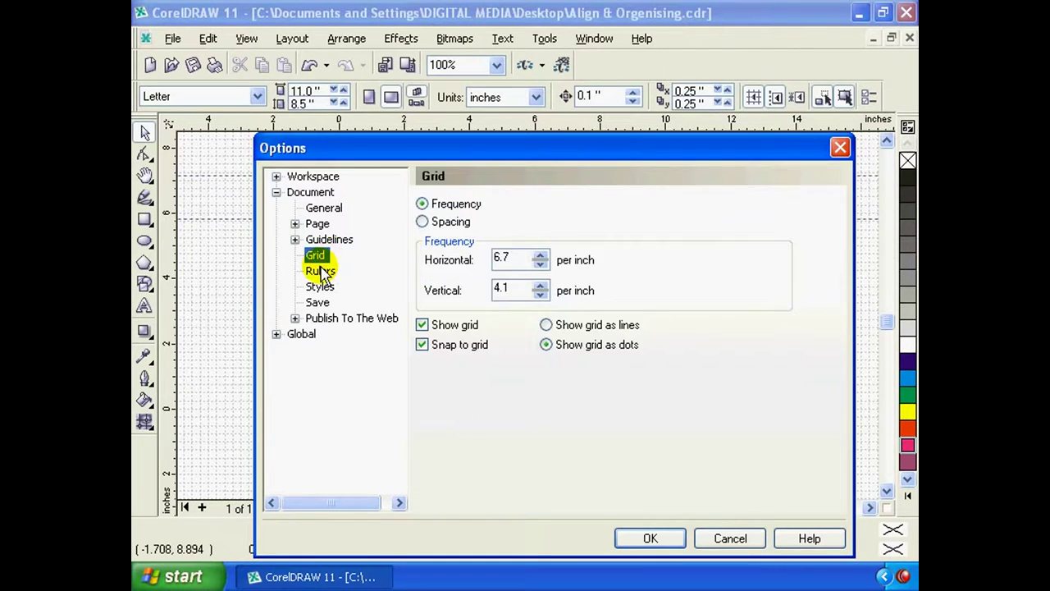
{"action": "left_click", "coordinate": [320, 271]}
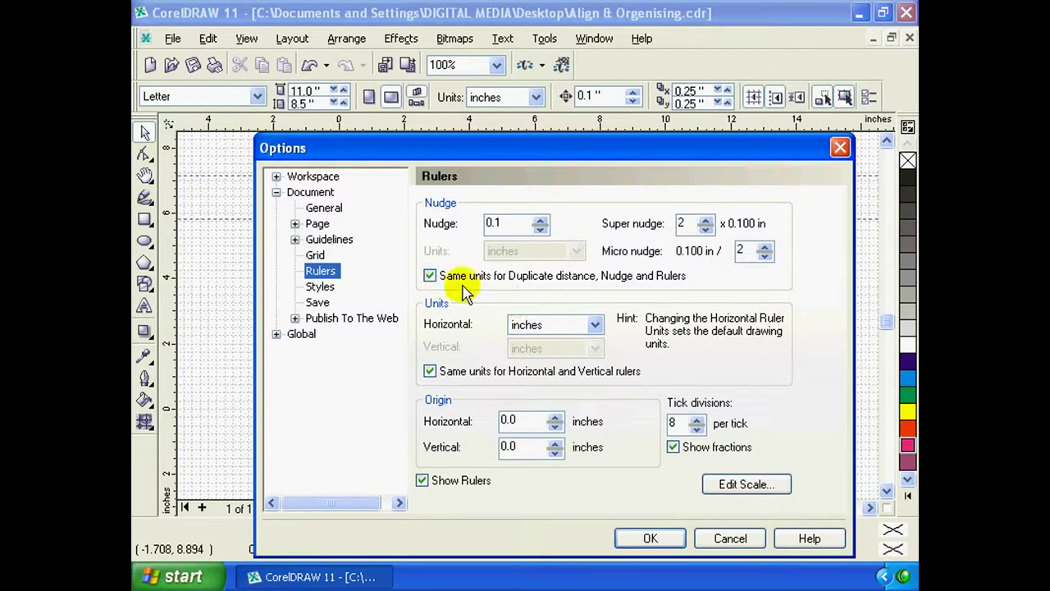
{"action": "left_click", "coordinate": [656, 540]}
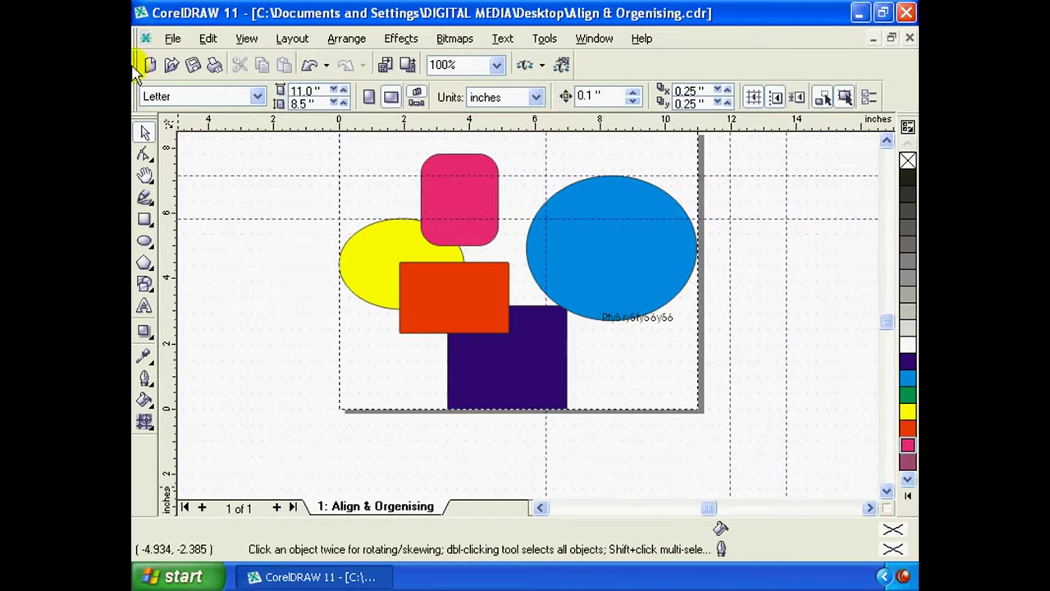
Nudge the yellow ellipse down-left and turn on Snap To Objects
{"action": "left_click", "coordinate": [331, 188]}
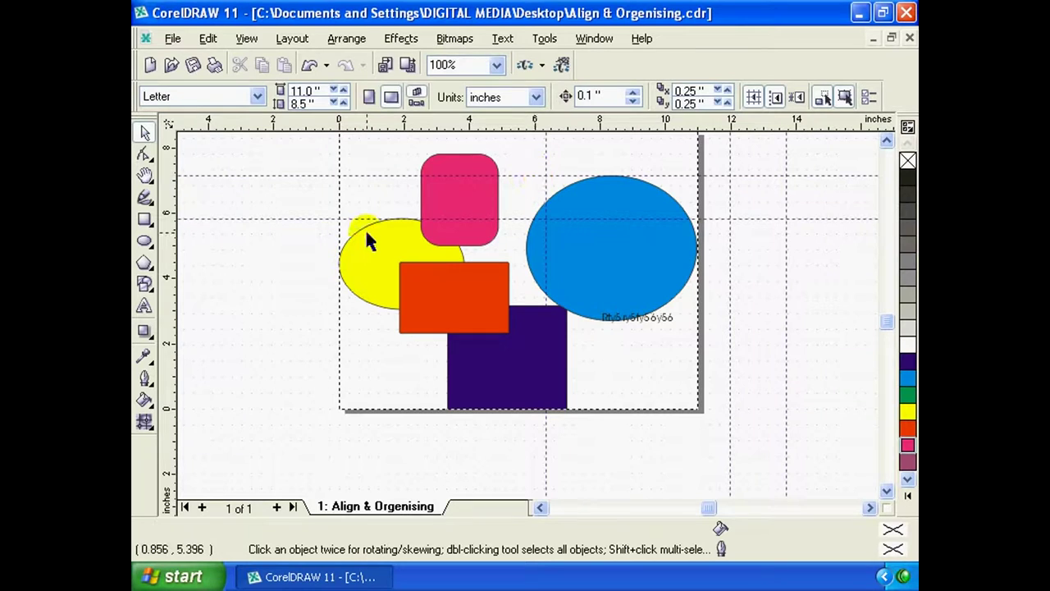
{"action": "left_click_drag", "start_coordinate": [354, 263], "coordinate": [322, 302]}
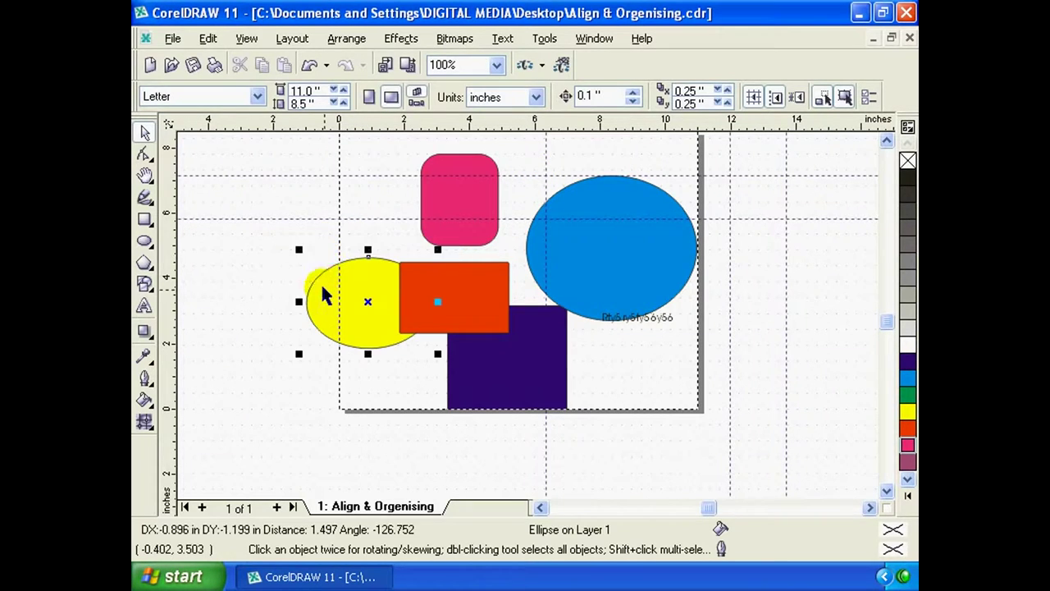
{"action": "left_click", "coordinate": [247, 38]}
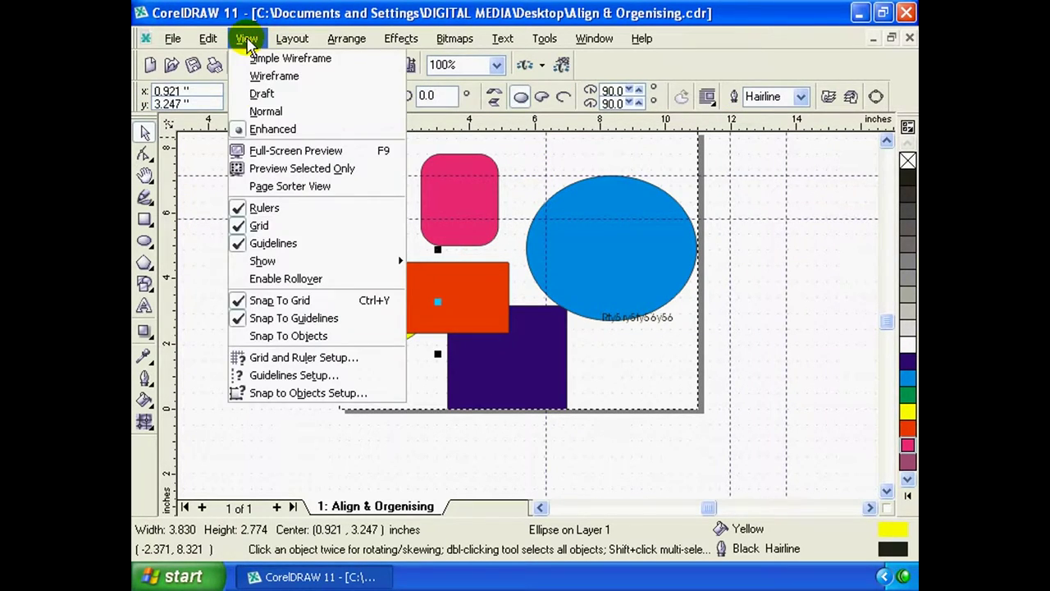
{"action": "left_click", "coordinate": [307, 339]}
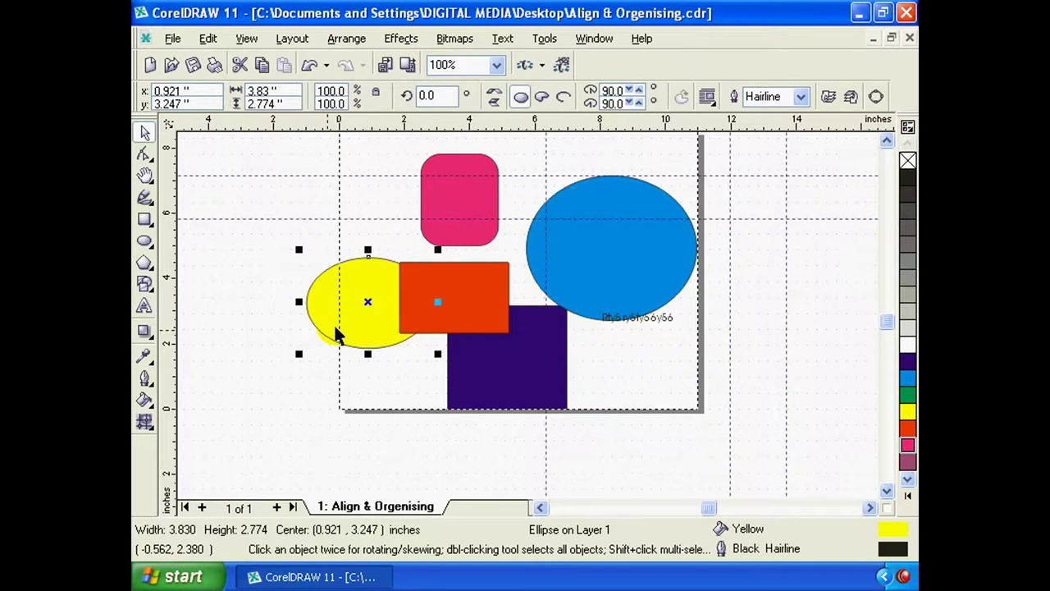
Tuck the yellow ellipse under the blue one and move a horizontal guideline lower
{"action": "mouse_move", "coordinate": [344, 299]}
{"action": "left_mouse_down"}
{"action": "mouse_move", "coordinate": [362, 225]}
{"action": "mouse_move", "coordinate": [355, 246]}
{"action": "left_mouse_up"}
{"action": "mouse_move", "coordinate": [352, 206]}
{"action": "left_mouse_down"}
{"action": "mouse_move", "coordinate": [362, 248]}
{"action": "mouse_move", "coordinate": [373, 213]}
{"action": "mouse_move", "coordinate": [661, 347]}
{"action": "mouse_move", "coordinate": [630, 350]}
{"action": "mouse_move", "coordinate": [654, 298]}
{"action": "left_mouse_up"}
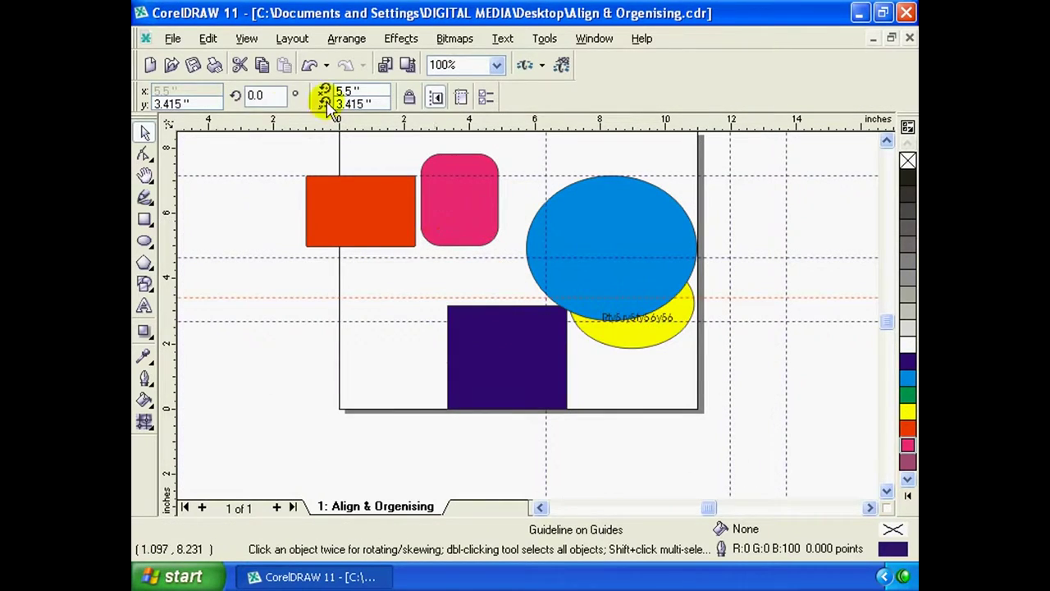
{"action": "left_click", "coordinate": [246, 39]}
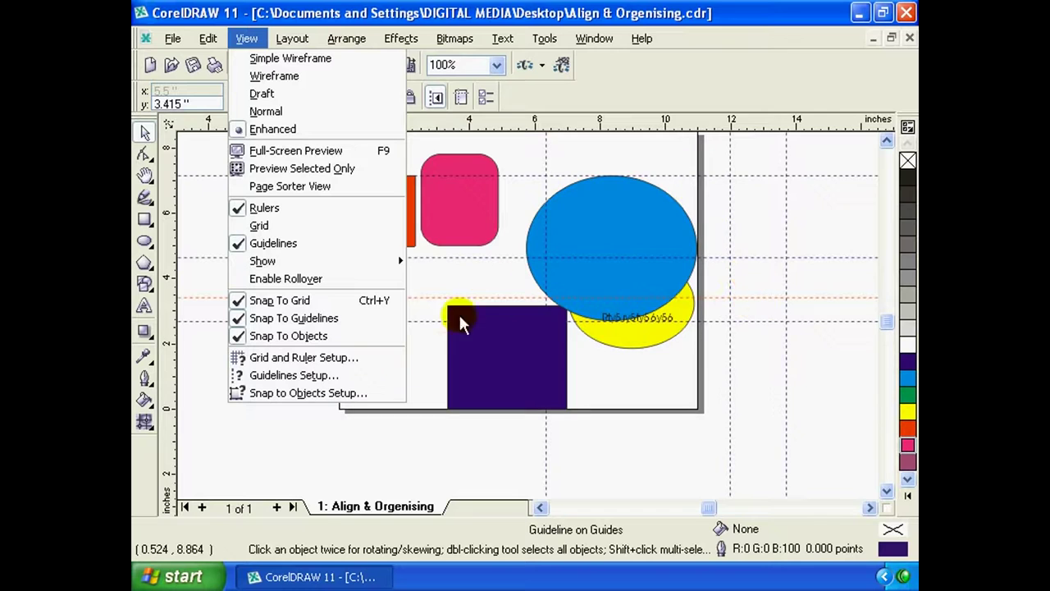
Review the horizontal guidelines at 2.68292, 3.41462, 4.63412 and 7.14512 in Options
{"action": "left_click", "coordinate": [345, 379]}
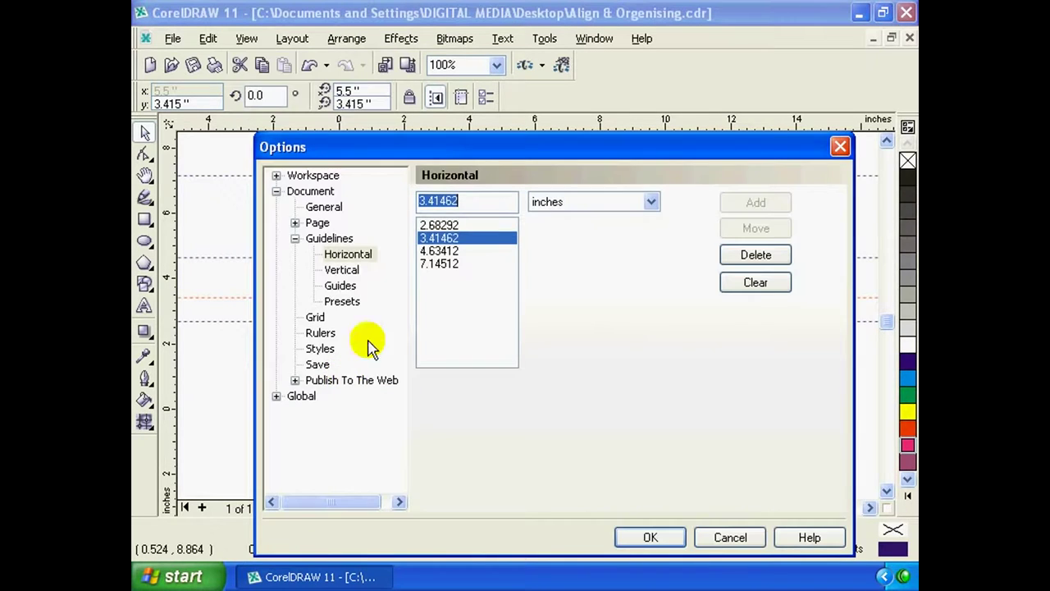
{"action": "left_click_drag", "start_coordinate": [581, 148], "coordinate": [538, 219]}
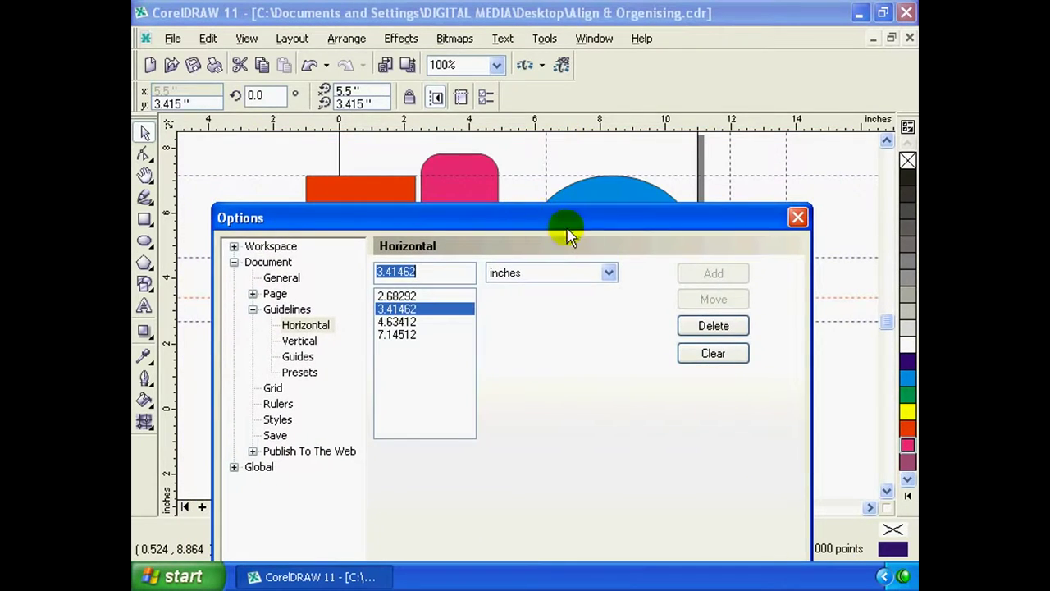
{"action": "left_click", "coordinate": [608, 274]}
{"action": "left_click", "coordinate": [608, 274]}
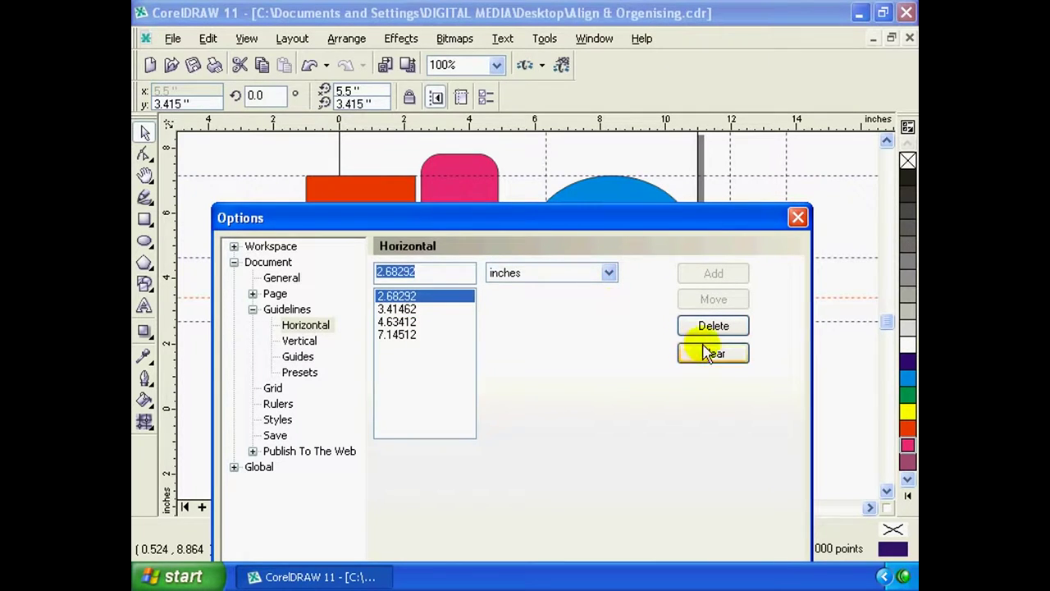
{"action": "left_click", "coordinate": [427, 309]}
{"action": "left_click", "coordinate": [417, 321]}
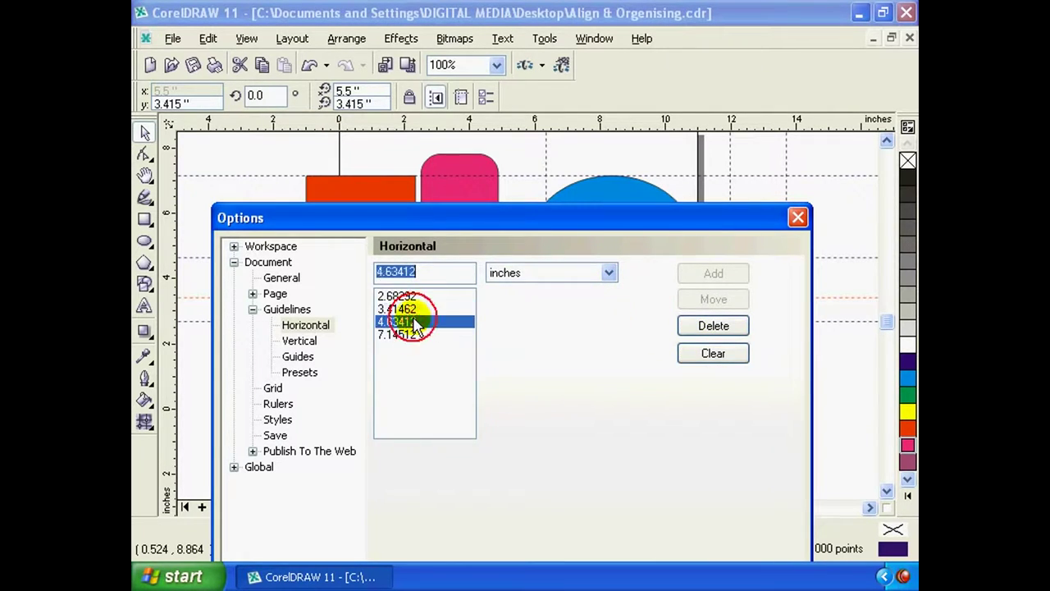
{"action": "left_click", "coordinate": [403, 335]}
{"action": "mouse_move", "coordinate": [488, 228]}
{"action": "left_mouse_down"}
{"action": "mouse_move", "coordinate": [633, 256]}
{"action": "mouse_move", "coordinate": [538, 265]}
{"action": "mouse_move", "coordinate": [698, 282]}
{"action": "mouse_move", "coordinate": [585, 243]}
{"action": "left_mouse_up"}
{"action": "left_click", "coordinate": [458, 333]}
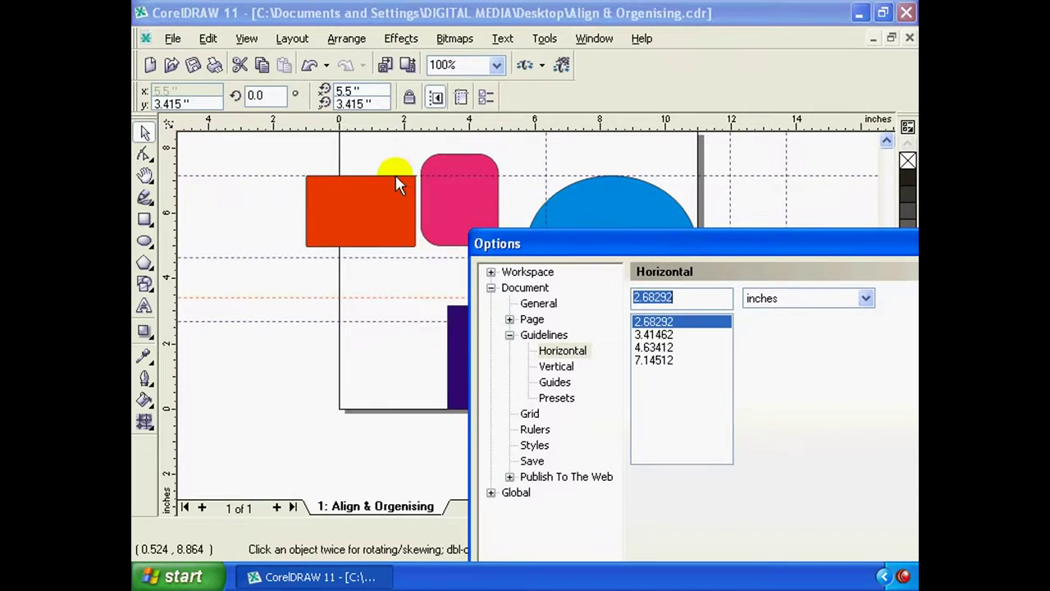
Delete the horizontal guidelines one at a time, ending with 7.14512
{"action": "left_click", "coordinate": [654, 335]}
{"action": "left_click", "coordinate": [655, 322]}
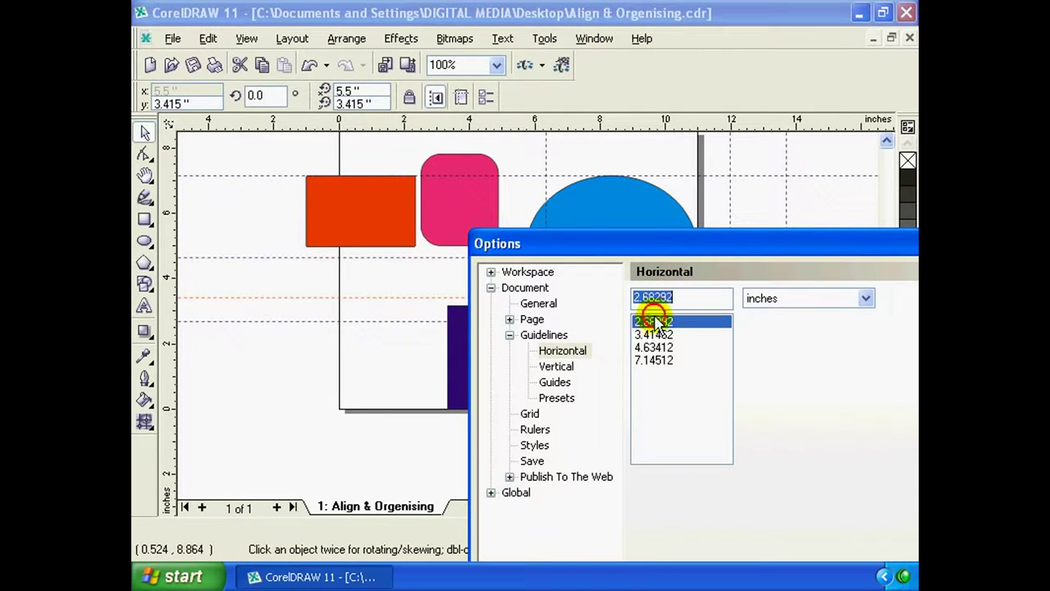
{"action": "left_click_drag", "start_coordinate": [681, 234], "coordinate": [491, 237]}
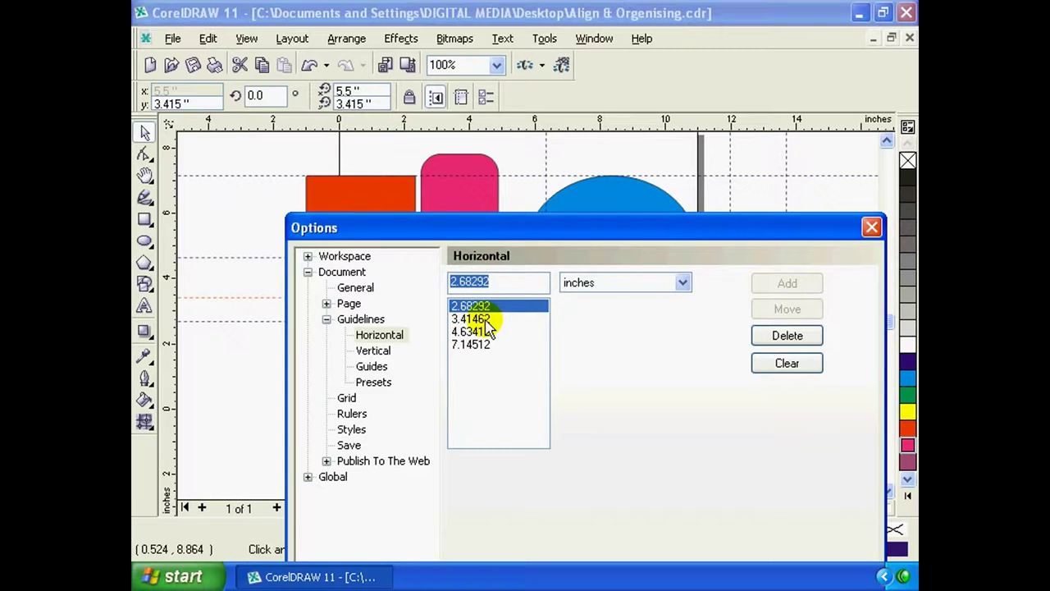
{"action": "left_click", "coordinate": [800, 345]}
{"action": "left_click", "coordinate": [534, 318]}
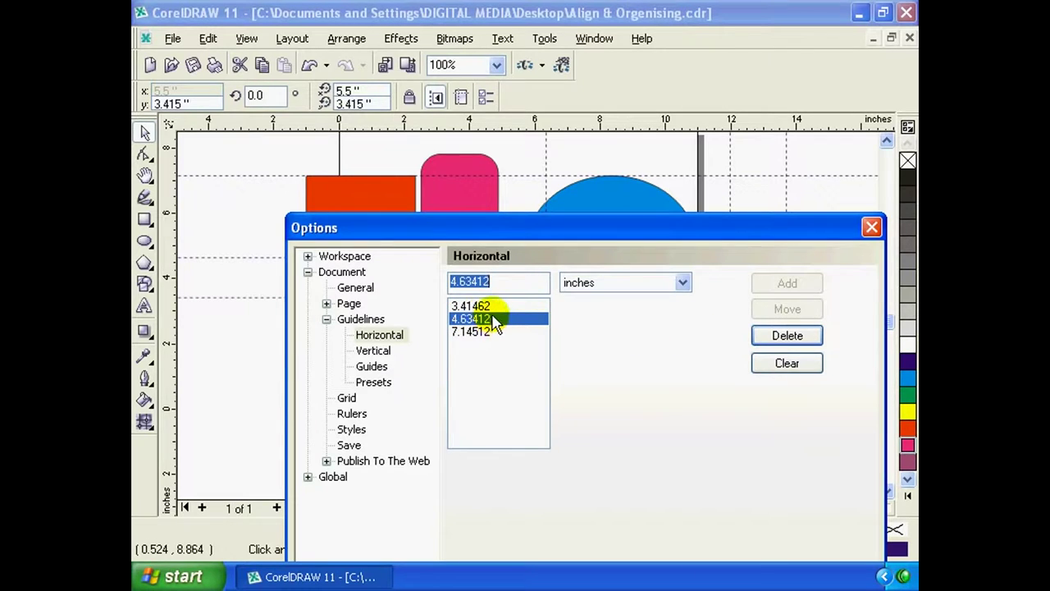
{"action": "left_click", "coordinate": [776, 338]}
{"action": "left_click", "coordinate": [469, 307]}
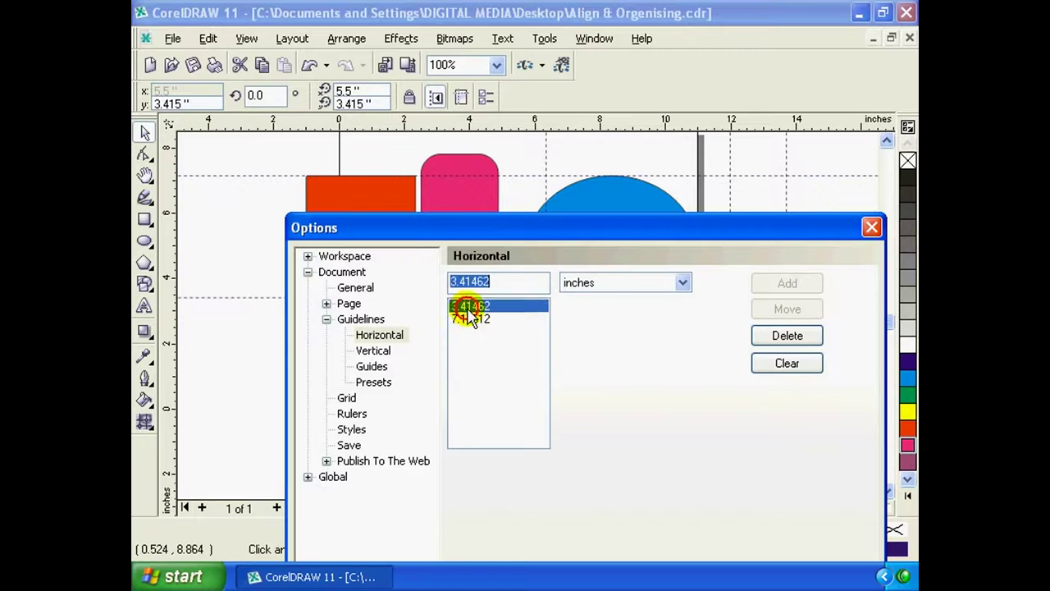
{"action": "left_click", "coordinate": [787, 339]}
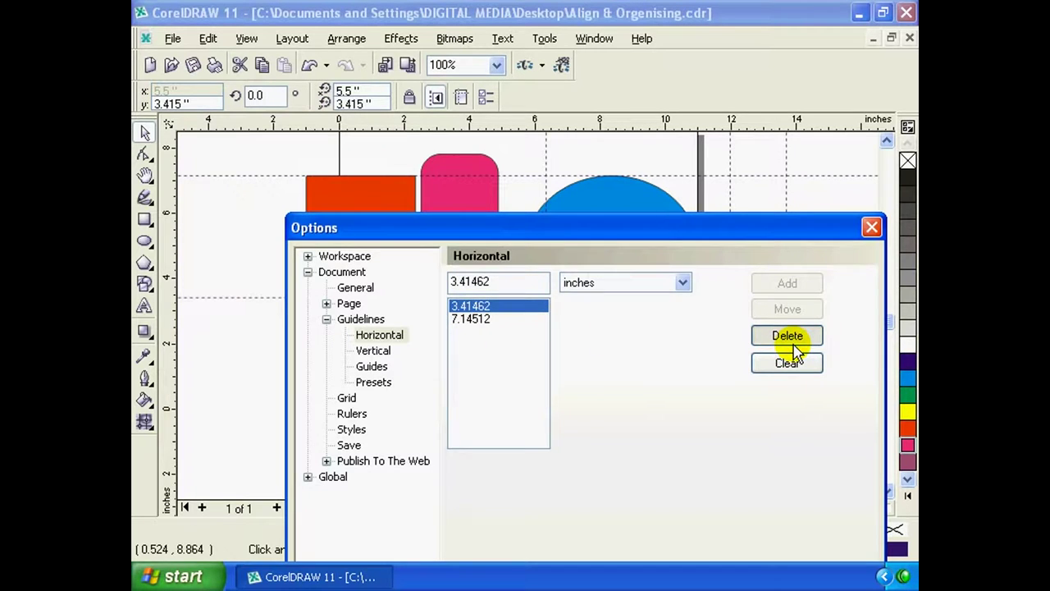
{"action": "left_click", "coordinate": [794, 351]}
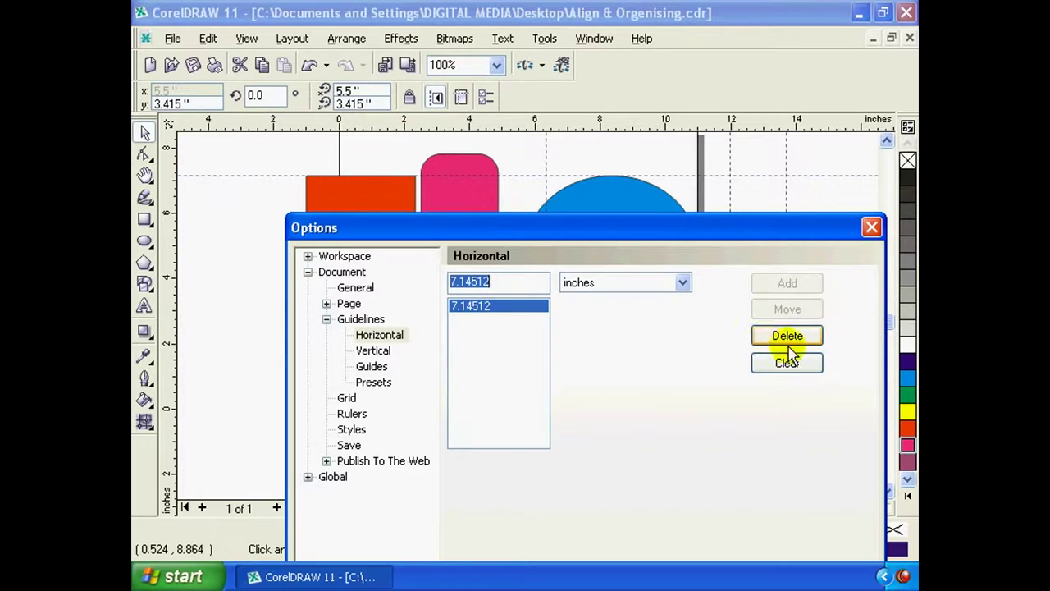
{"action": "left_click", "coordinate": [787, 362]}
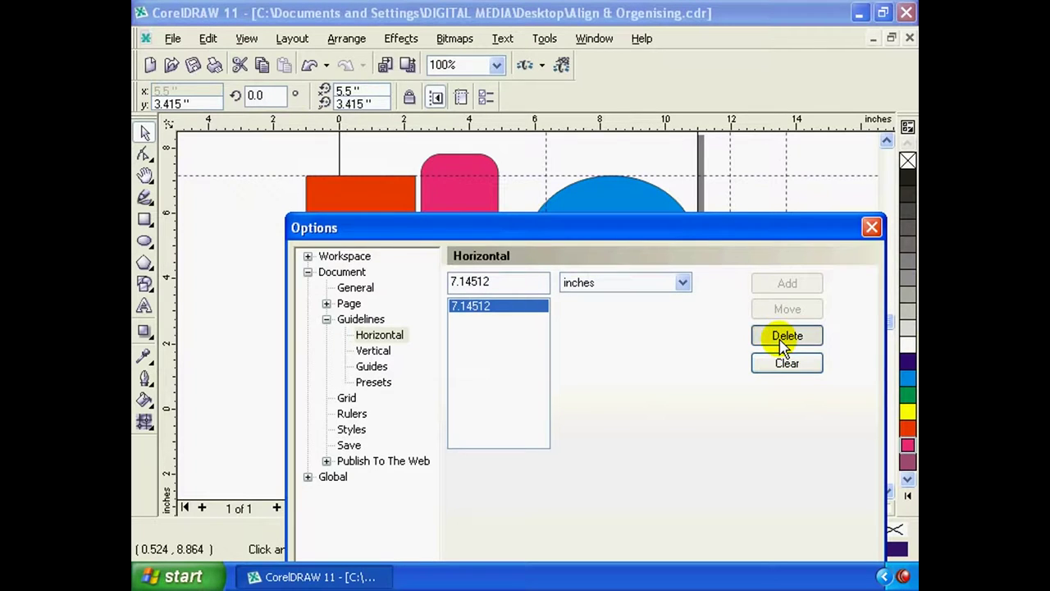
{"action": "left_click", "coordinate": [788, 336]}
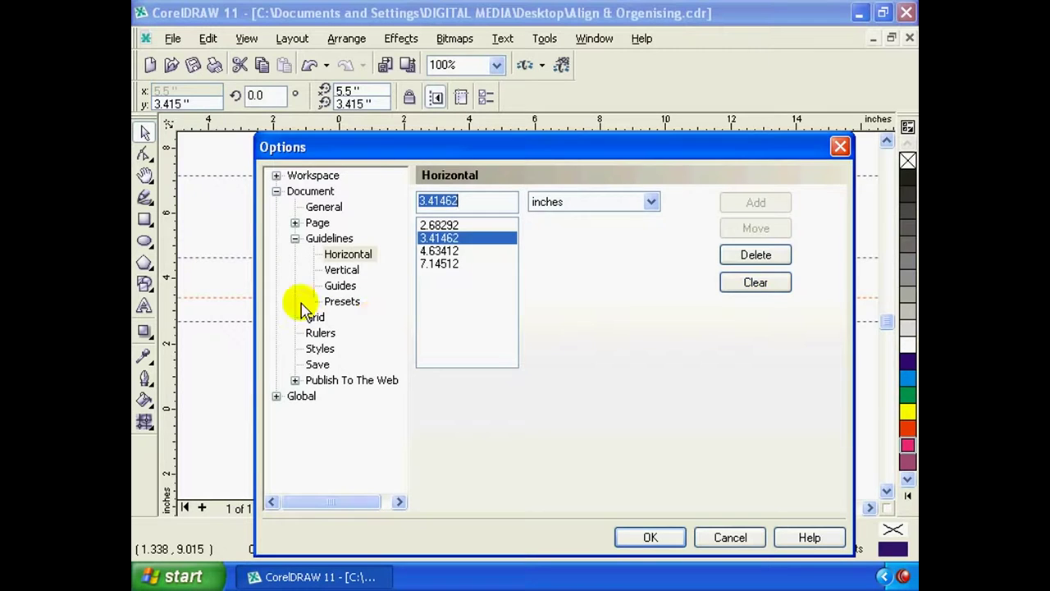
Clear all four horizontal guidelines at once, leaving the Horizontal list empty
{"action": "left_click_drag", "start_coordinate": [379, 148], "coordinate": [434, 267]}
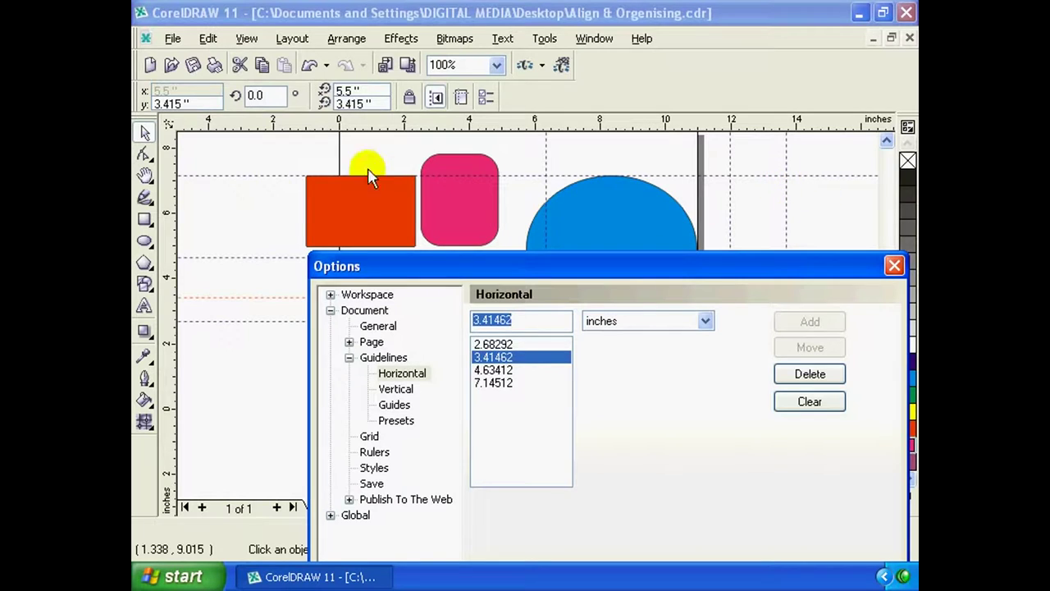
{"action": "left_click_drag", "start_coordinate": [555, 266], "coordinate": [510, 191]}
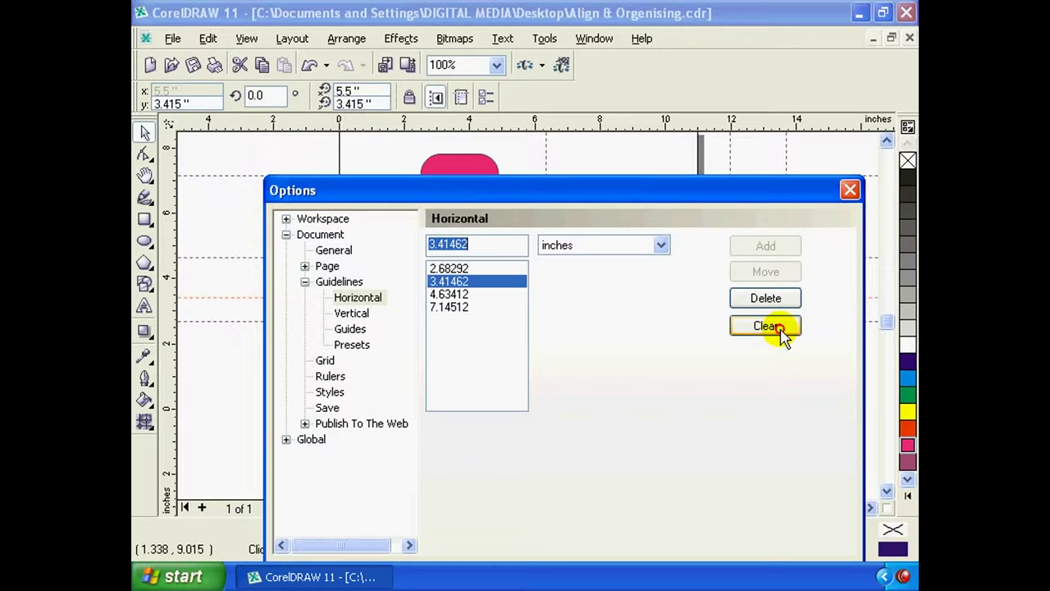
{"action": "left_click", "coordinate": [780, 333]}
{"action": "mouse_move", "coordinate": [581, 193]}
{"action": "left_mouse_down"}
{"action": "mouse_move", "coordinate": [666, 354]}
{"action": "mouse_move", "coordinate": [451, 107]}
{"action": "mouse_move", "coordinate": [692, 190]}
{"action": "left_mouse_up"}
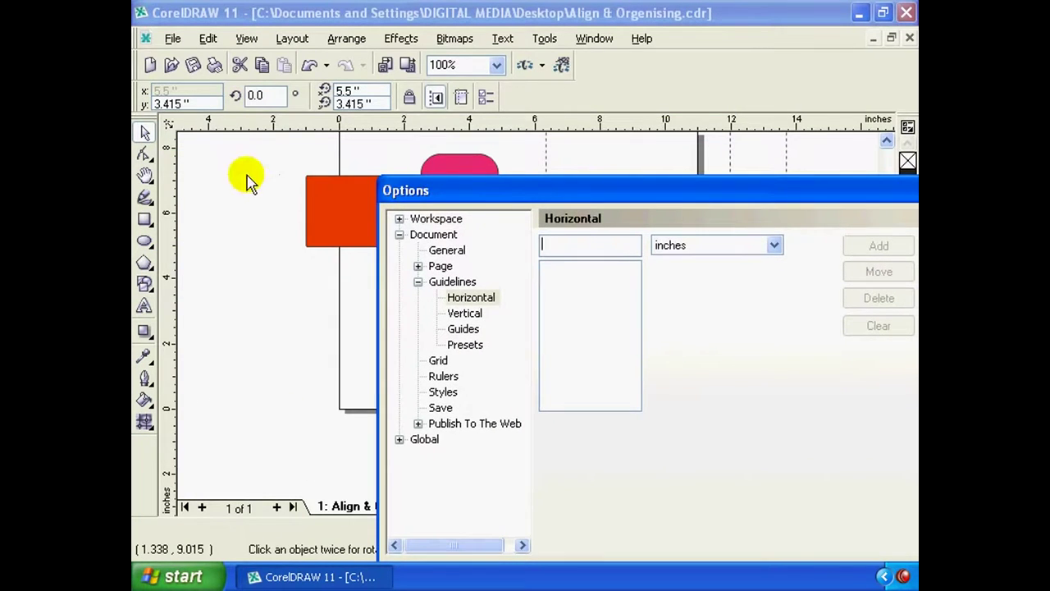
{"action": "left_click_drag", "start_coordinate": [589, 197], "coordinate": [551, 104]}
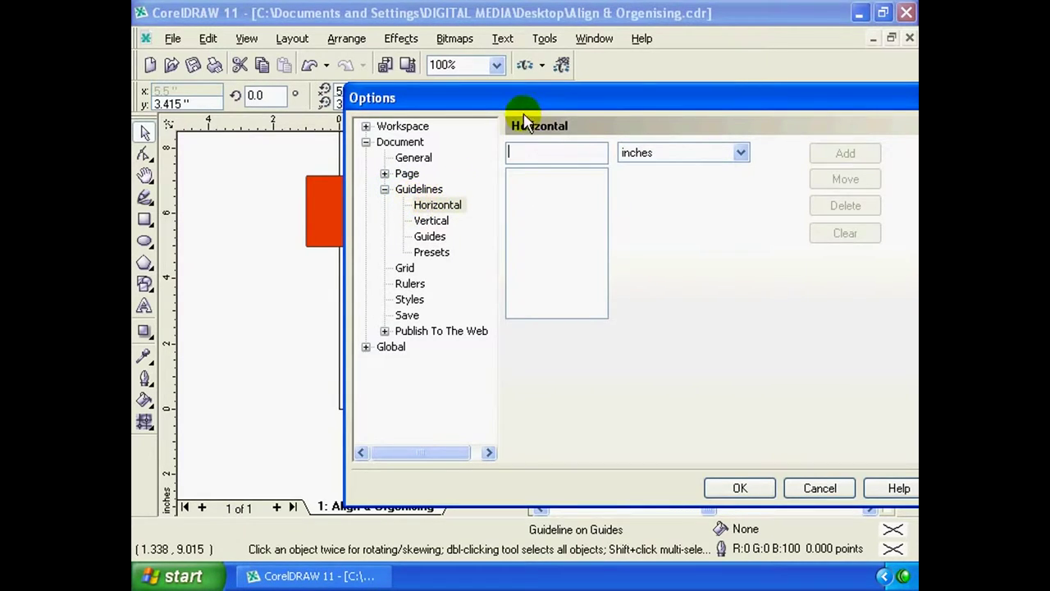
{"action": "mouse_move", "coordinate": [518, 98]}
{"action": "left_mouse_down"}
{"action": "mouse_move", "coordinate": [472, 189]}
{"action": "mouse_move", "coordinate": [400, 202]}
{"action": "mouse_move", "coordinate": [386, 242]}
{"action": "mouse_move", "coordinate": [387, 215]}
{"action": "left_mouse_up"}
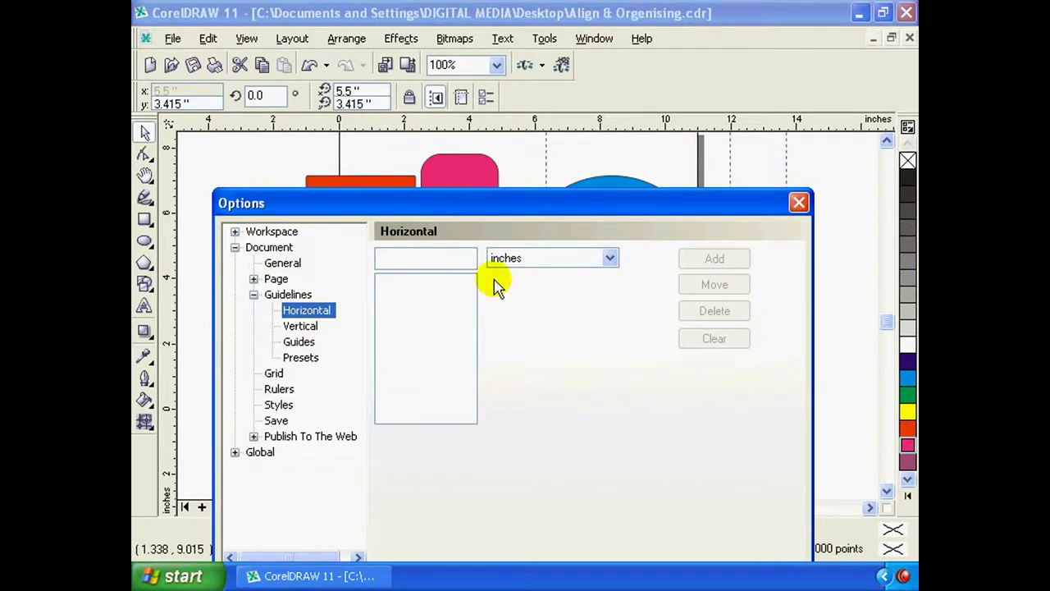
Clear the vertical guidelines at 6.34441, 11.98386 and 13.70283 in one go
{"action": "left_click", "coordinate": [301, 328]}
{"action": "mouse_move", "coordinate": [547, 205]}
{"action": "left_mouse_down"}
{"action": "mouse_move", "coordinate": [551, 276]}
{"action": "mouse_move", "coordinate": [394, 226]}
{"action": "left_mouse_up"}
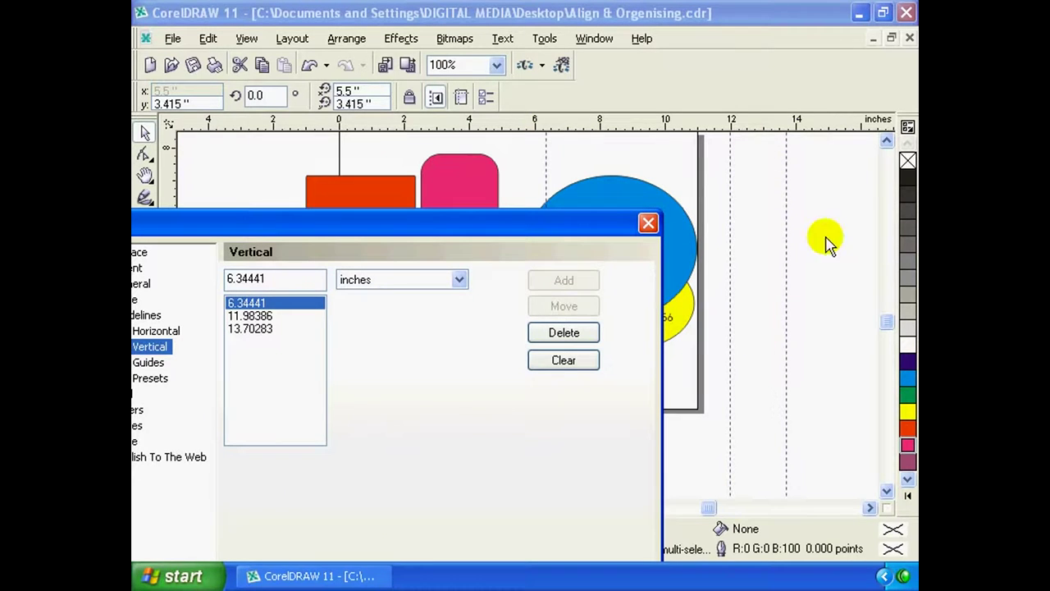
{"action": "mouse_move", "coordinate": [599, 232]}
{"action": "left_mouse_down"}
{"action": "mouse_move", "coordinate": [828, 215]}
{"action": "mouse_move", "coordinate": [711, 266]}
{"action": "left_mouse_up"}
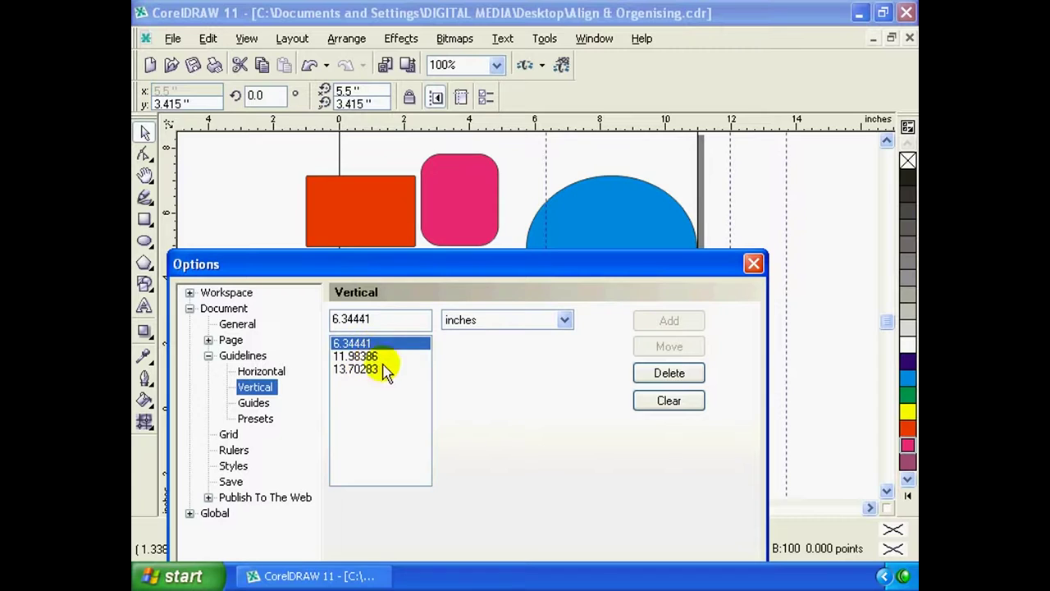
{"action": "left_click", "coordinate": [669, 401]}
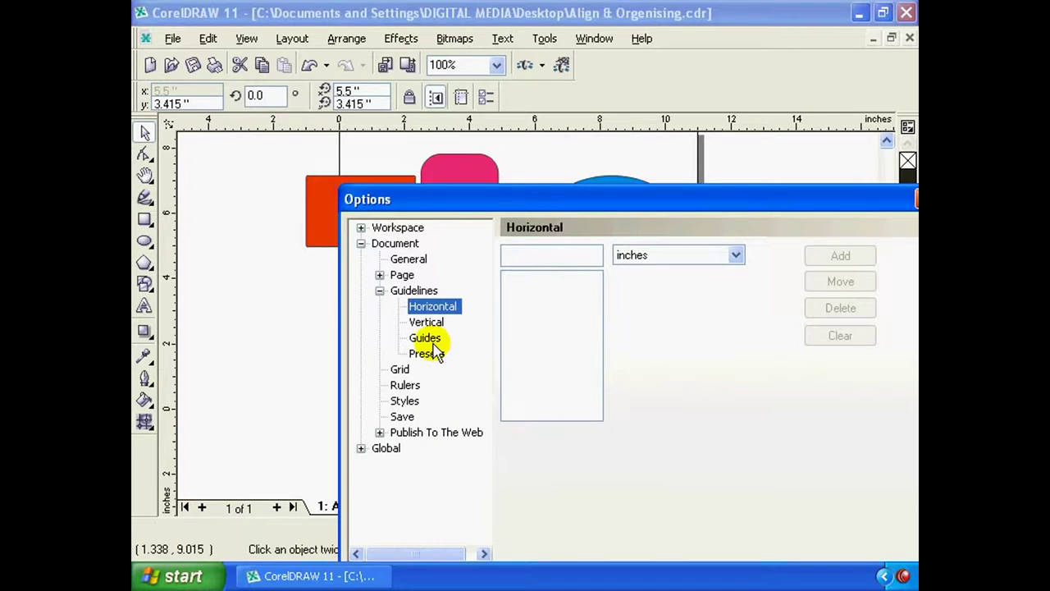
Show the Slanted guidelines settings and define guides by two points
{"action": "left_click", "coordinate": [425, 338]}
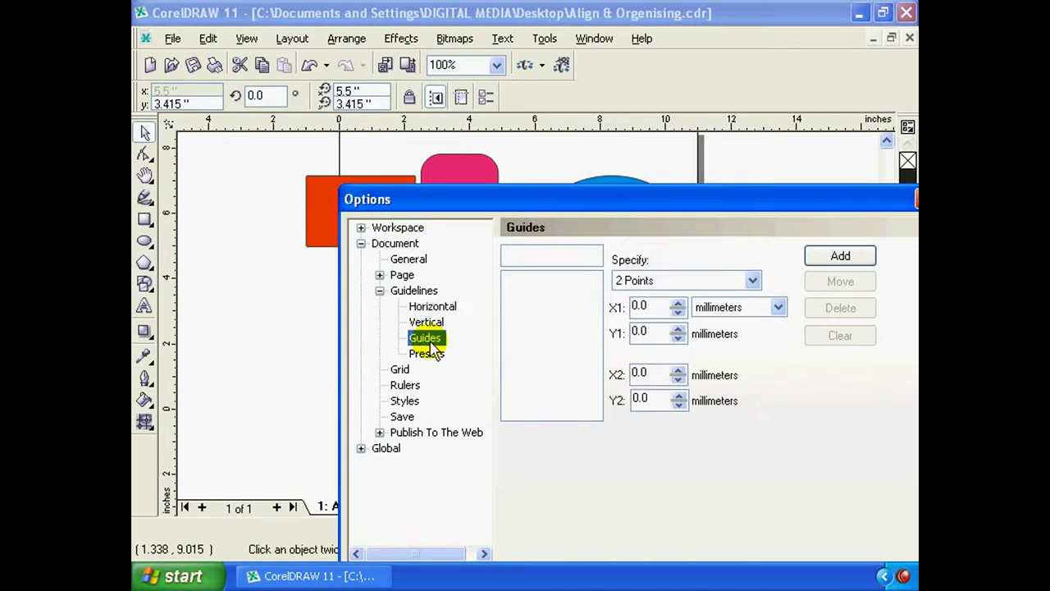
{"action": "mouse_move", "coordinate": [611, 206]}
{"action": "left_mouse_down"}
{"action": "mouse_move", "coordinate": [594, 321]}
{"action": "mouse_move", "coordinate": [578, 304]}
{"action": "left_mouse_up"}
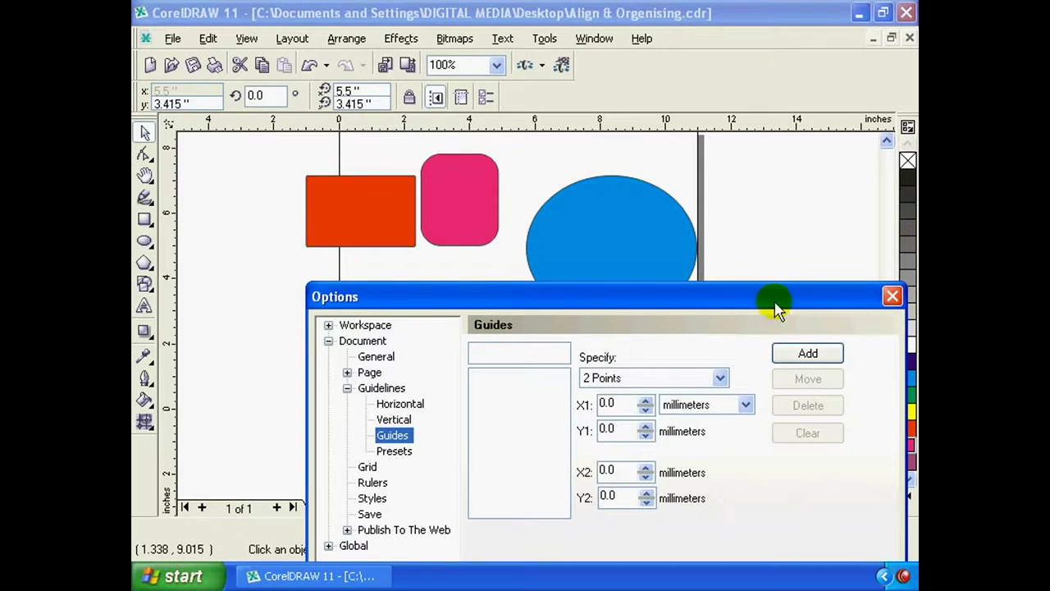
{"action": "left_click_drag", "start_coordinate": [767, 289], "coordinate": [757, 261]}
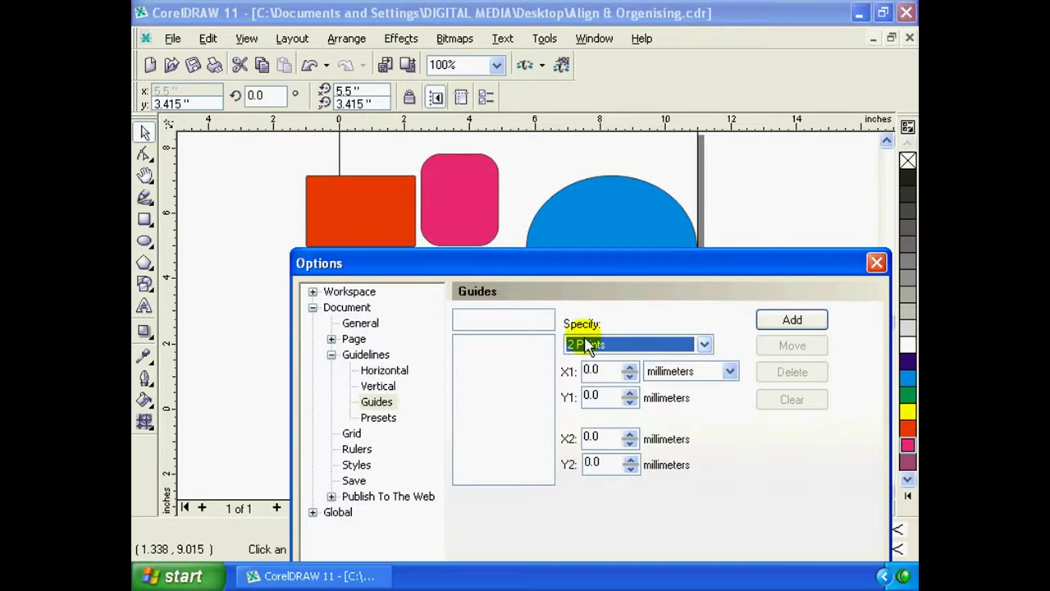
{"action": "left_click", "coordinate": [703, 345]}
{"action": "left_click", "coordinate": [698, 312]}
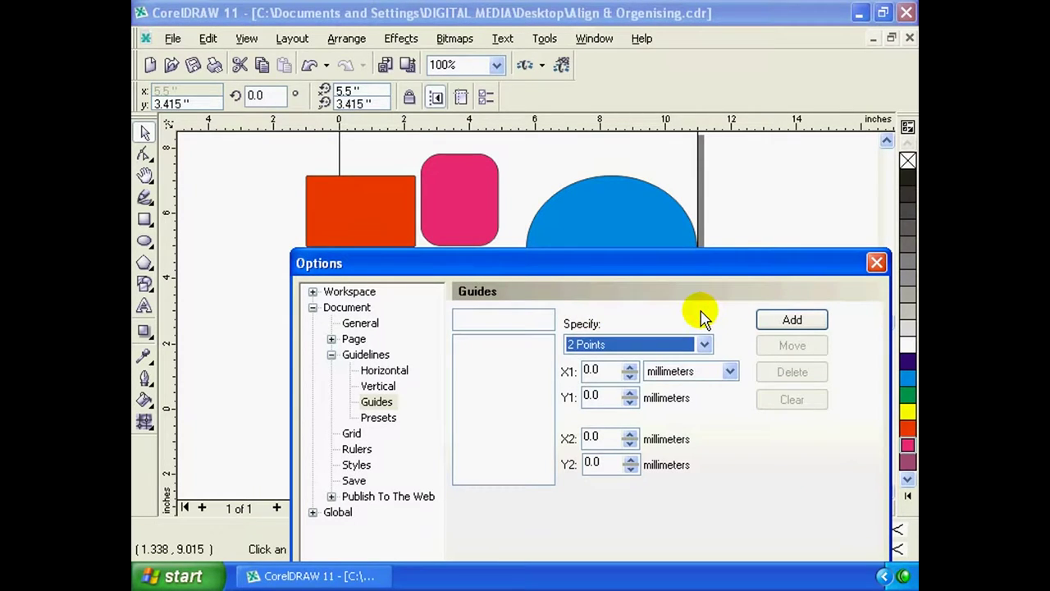
{"action": "left_click", "coordinate": [705, 345]}
{"action": "left_click", "coordinate": [694, 361]}
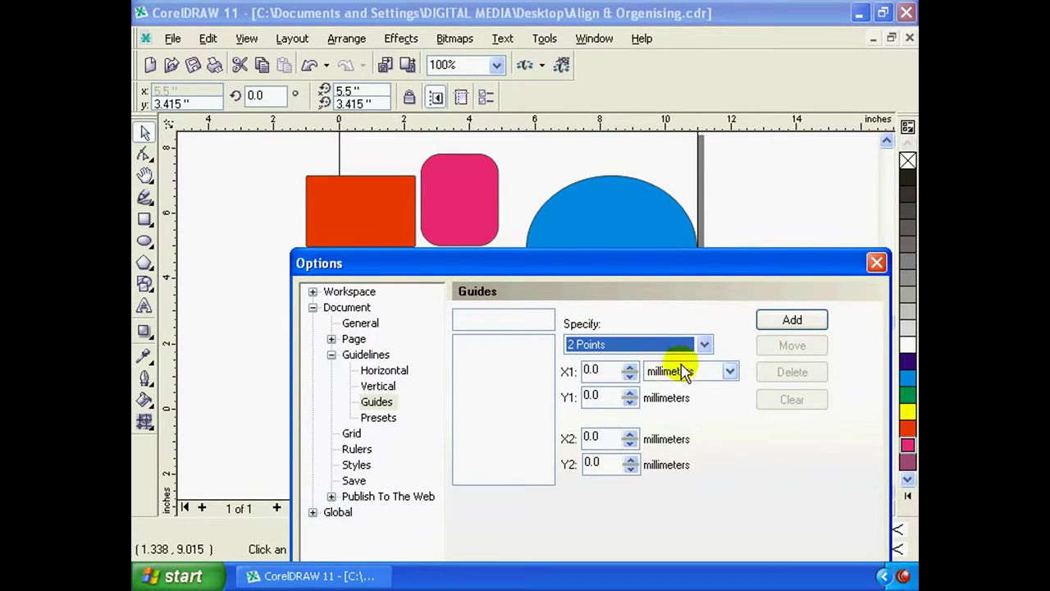
Create a slanted guide from point 2.0, 2.3 to point 2.3, 3.7
{"action": "left_click_drag", "start_coordinate": [630, 371], "coordinate": [633, 352]}
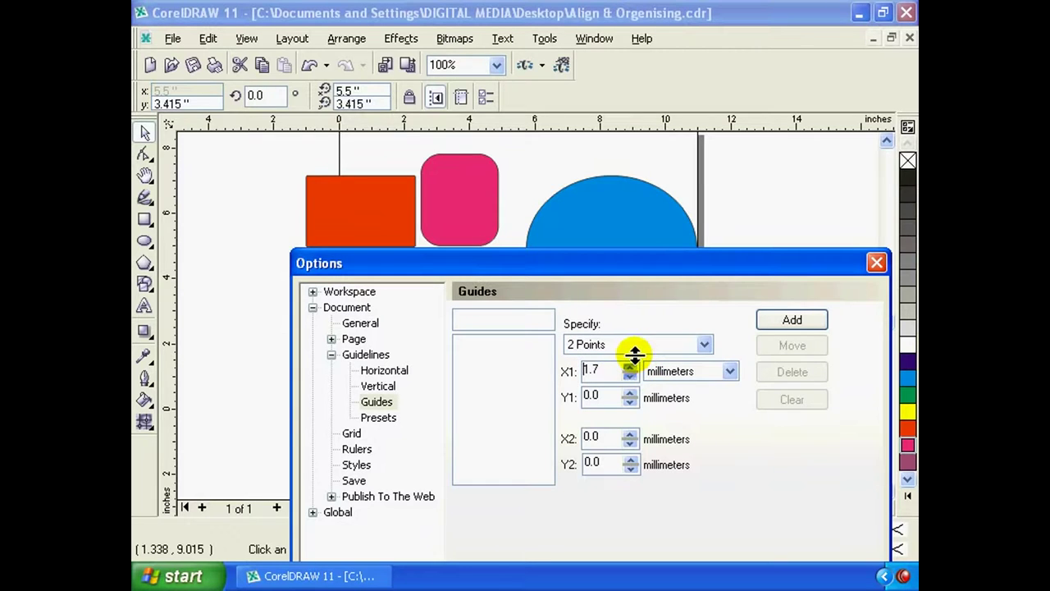
{"action": "left_click_drag", "start_coordinate": [630, 397], "coordinate": [629, 370]}
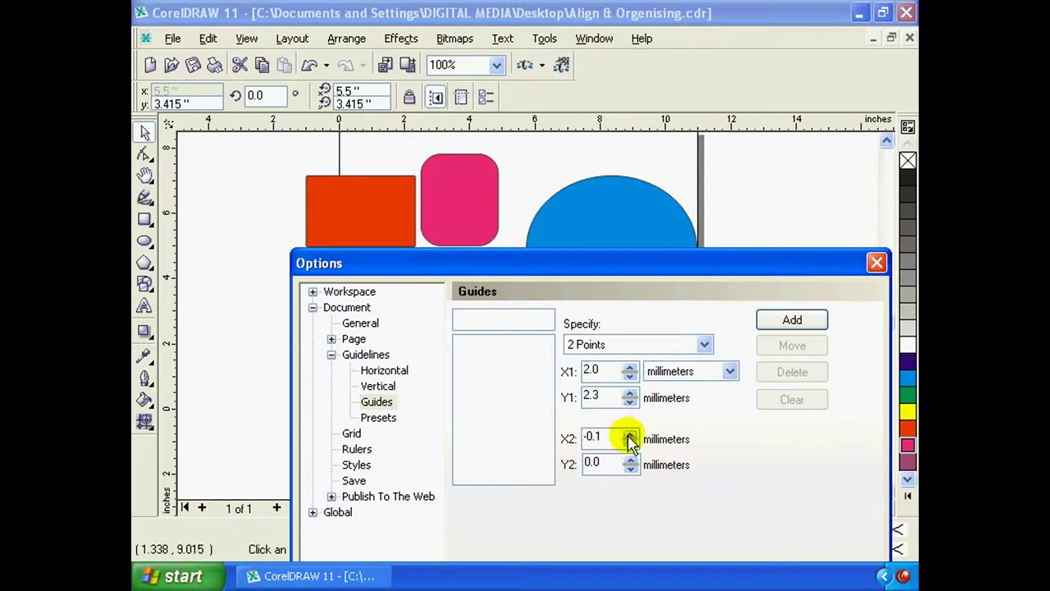
{"action": "left_click_drag", "start_coordinate": [630, 435], "coordinate": [586, 370]}
{"action": "type", "text": "3.7"}
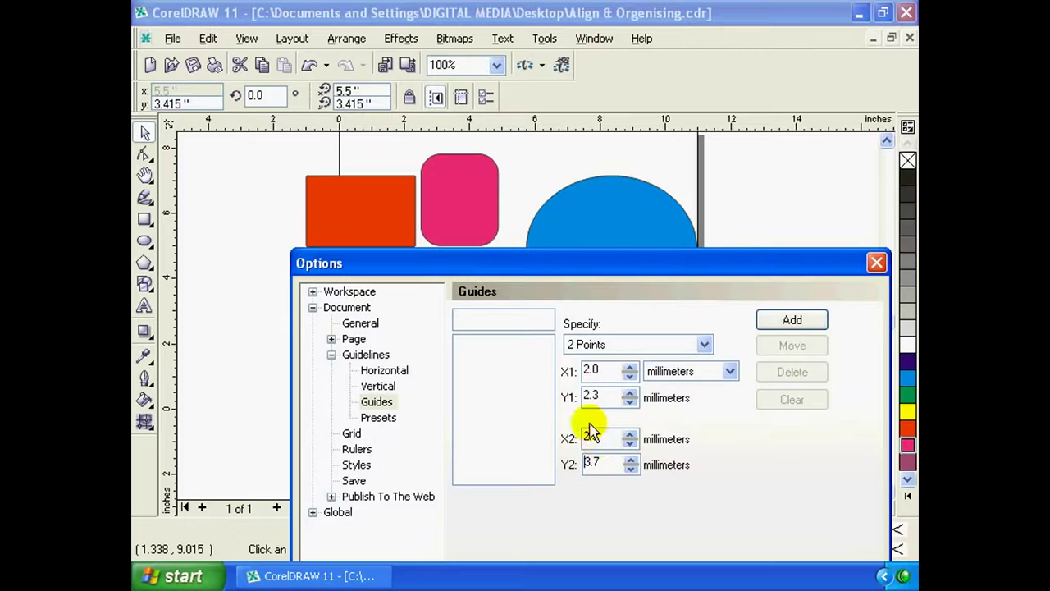
{"action": "left_click", "coordinate": [583, 469]}
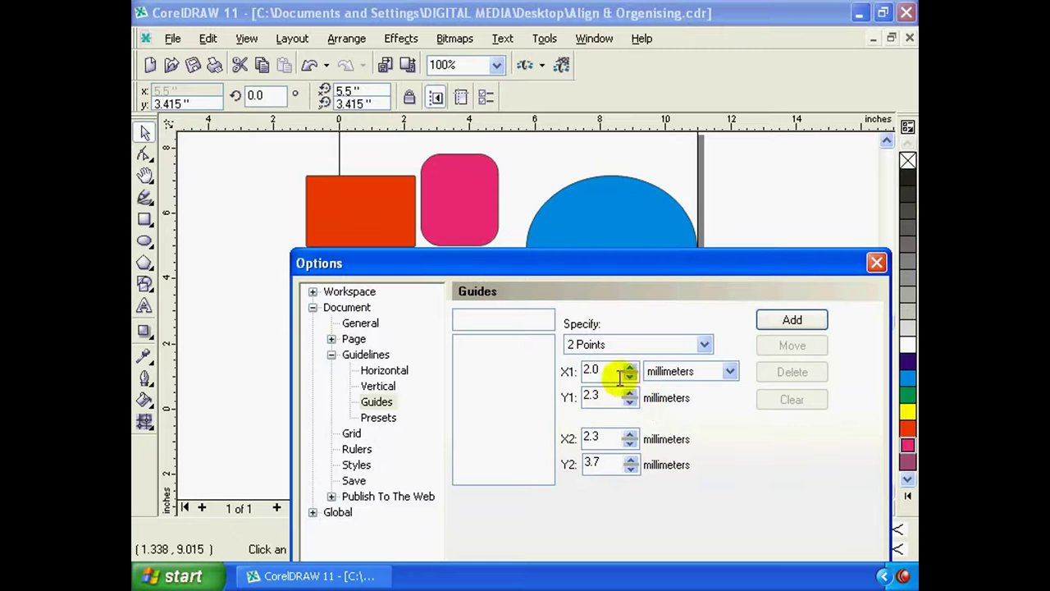
{"action": "left_click_drag", "start_coordinate": [621, 376], "coordinate": [464, 370]}
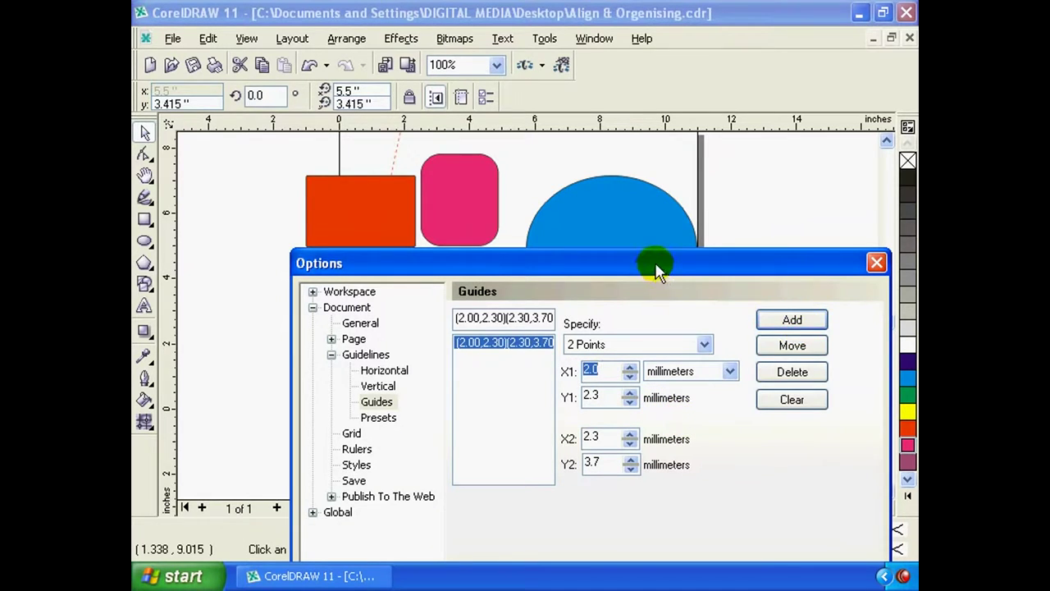
{"action": "mouse_move", "coordinate": [654, 270]}
{"action": "left_mouse_down"}
{"action": "mouse_move", "coordinate": [805, 323]}
{"action": "mouse_move", "coordinate": [753, 194]}
{"action": "left_mouse_up"}
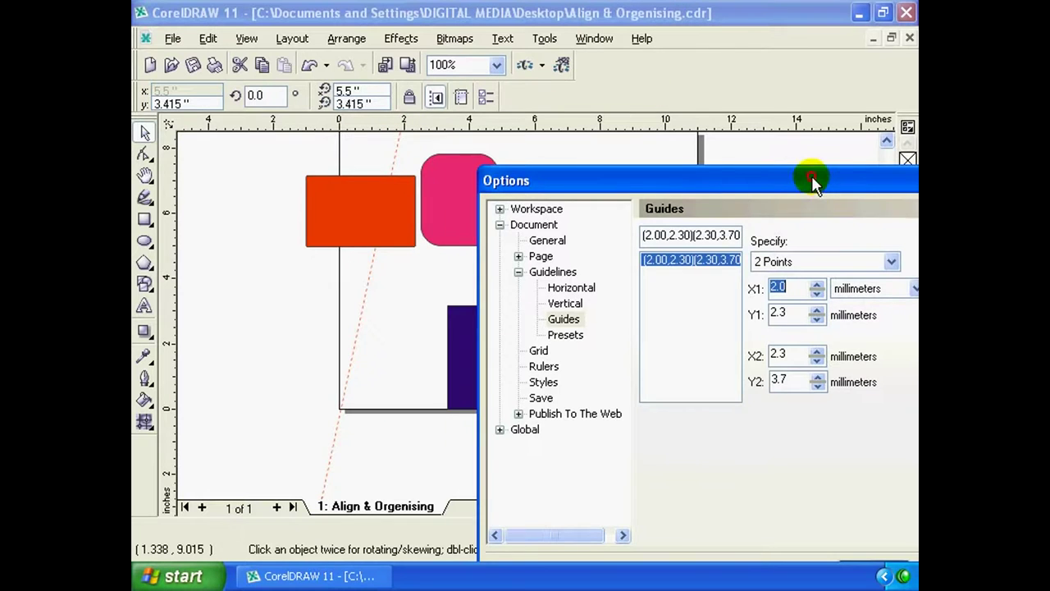
{"action": "mouse_move", "coordinate": [812, 177]}
{"action": "left_mouse_down"}
{"action": "mouse_move", "coordinate": [687, 158]}
{"action": "mouse_move", "coordinate": [689, 195]}
{"action": "left_mouse_up"}
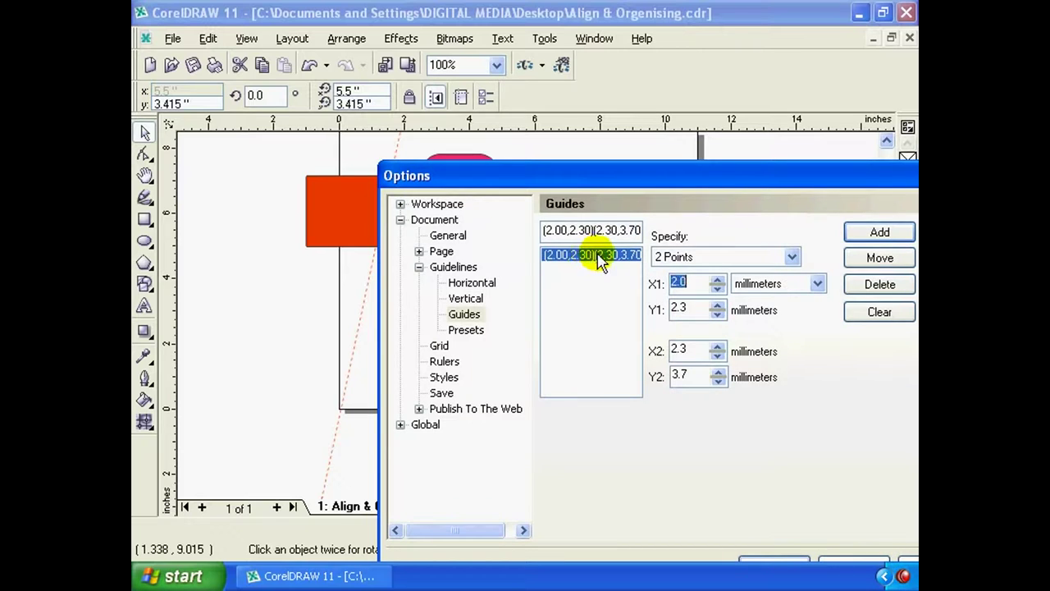
Delete the slanted guide, add a guide at zero, and show the guideline Presets page
{"action": "left_click", "coordinate": [875, 284]}
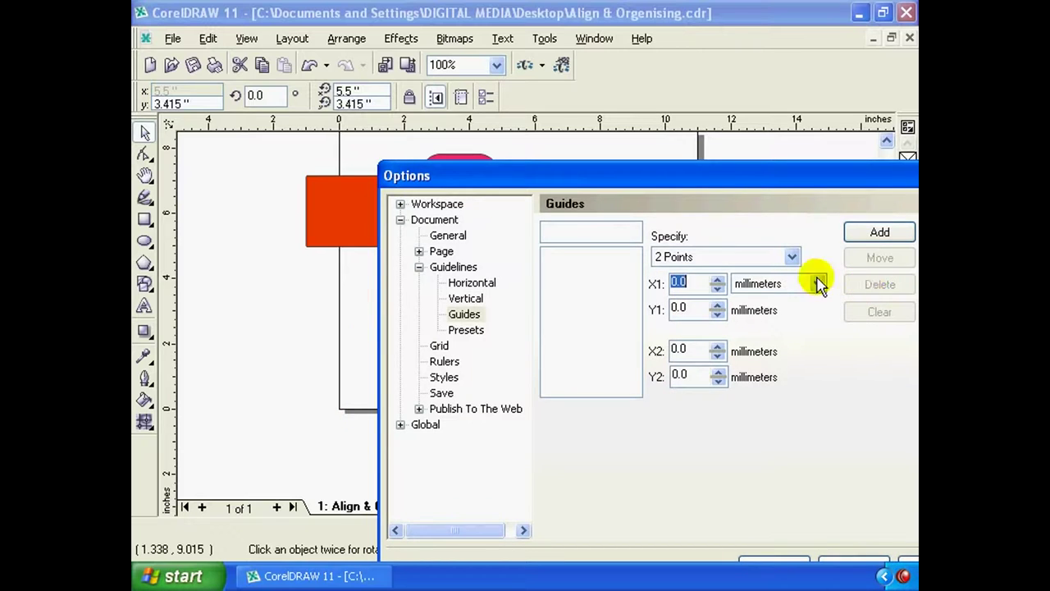
{"action": "left_click", "coordinate": [553, 274]}
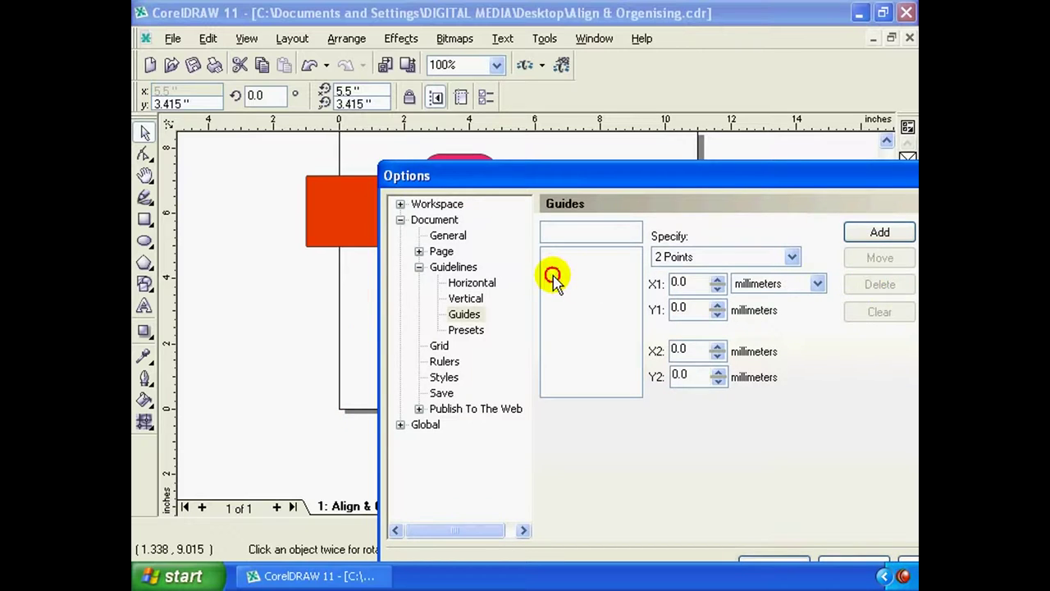
{"action": "left_click", "coordinate": [868, 238]}
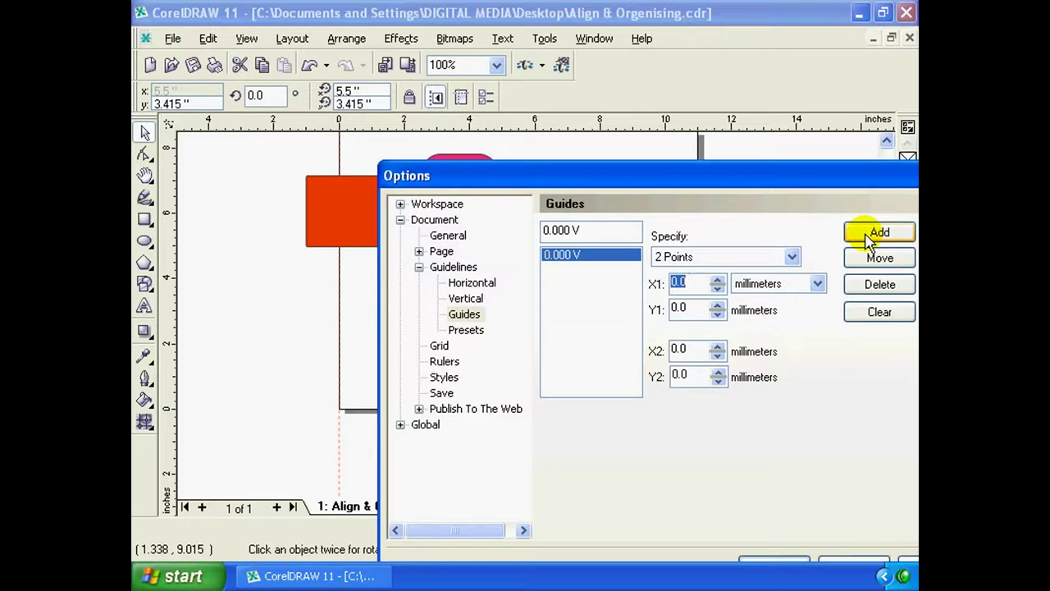
{"action": "mouse_move", "coordinate": [762, 170]}
{"action": "left_mouse_down"}
{"action": "mouse_move", "coordinate": [680, 267]}
{"action": "mouse_move", "coordinate": [677, 252]}
{"action": "left_mouse_up"}
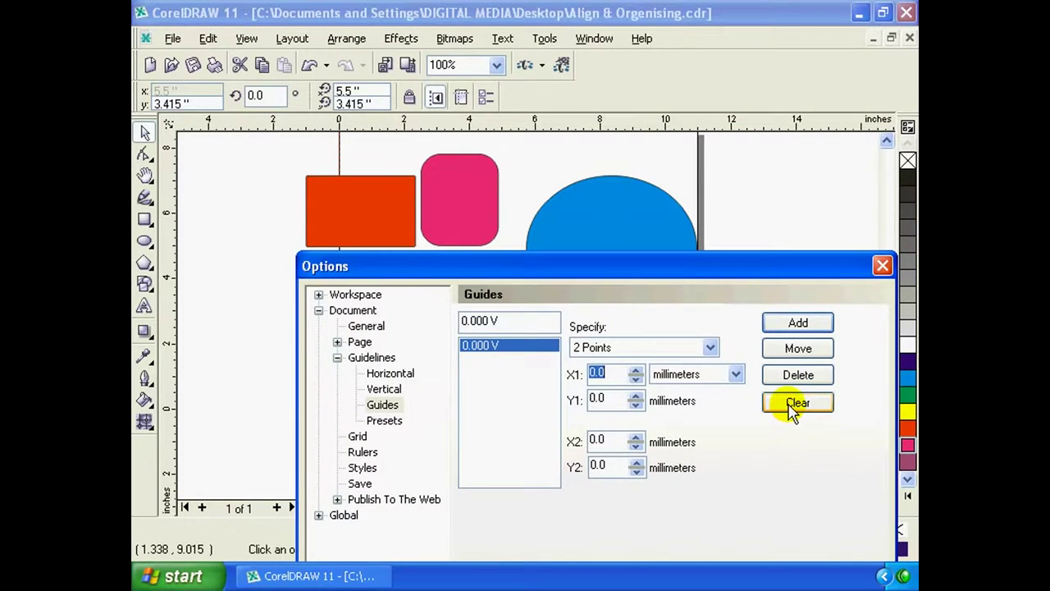
{"action": "left_click_drag", "start_coordinate": [481, 271], "coordinate": [629, 265]}
{"action": "left_click", "coordinate": [537, 399]}
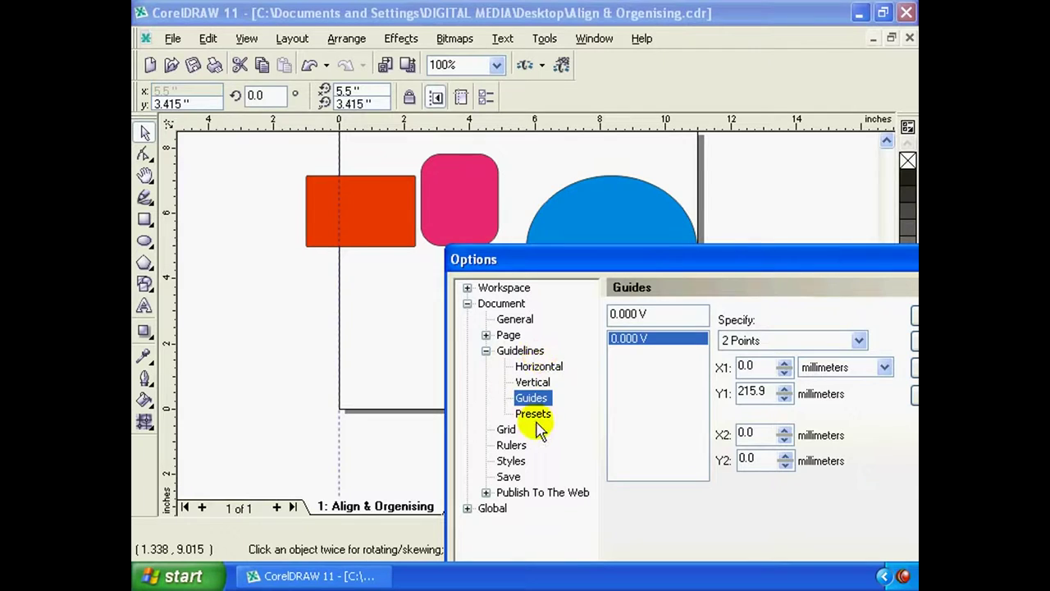
{"action": "left_click", "coordinate": [534, 413]}
{"action": "mouse_move", "coordinate": [615, 269]}
{"action": "left_mouse_down"}
{"action": "mouse_move", "coordinate": [462, 281]}
{"action": "mouse_move", "coordinate": [471, 269]}
{"action": "mouse_move", "coordinate": [446, 312]}
{"action": "mouse_move", "coordinate": [618, 251]}
{"action": "mouse_move", "coordinate": [591, 227]}
{"action": "left_mouse_up"}
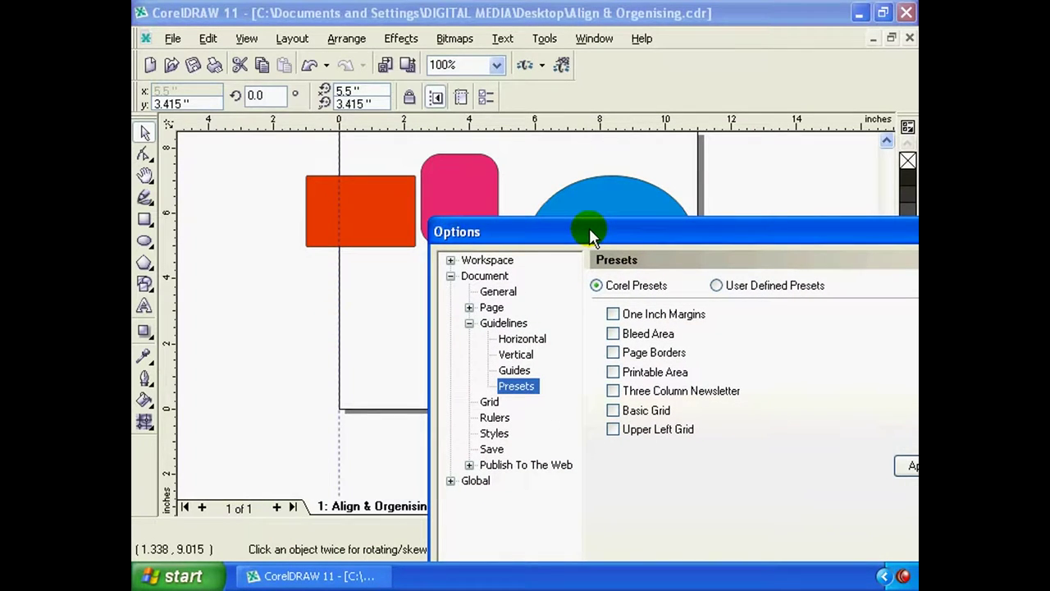
Apply the One Inch Margins guideline preset, then untick it and reapply to remove it
{"action": "mouse_move", "coordinate": [590, 228]}
{"action": "left_mouse_down"}
{"action": "mouse_move", "coordinate": [578, 208]}
{"action": "mouse_move", "coordinate": [560, 208]}
{"action": "left_mouse_up"}
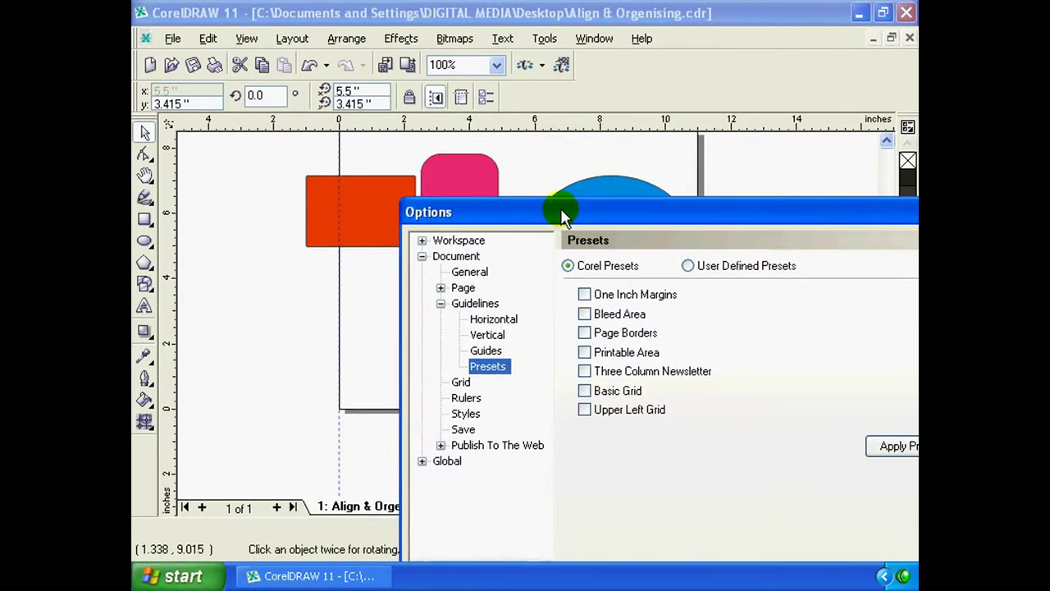
{"action": "left_click", "coordinate": [597, 293]}
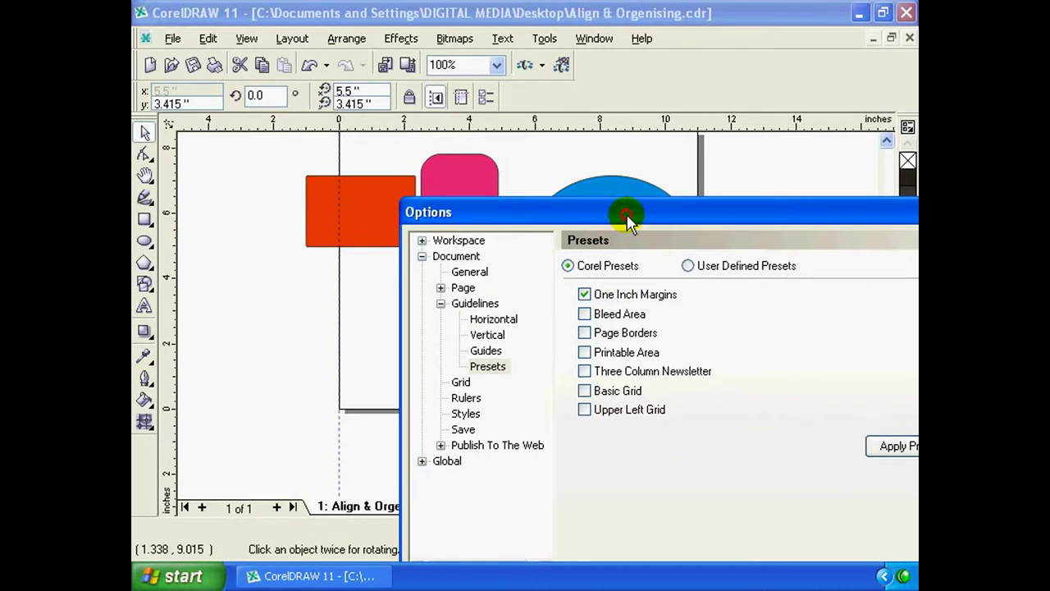
{"action": "left_click_drag", "start_coordinate": [629, 218], "coordinate": [518, 230]}
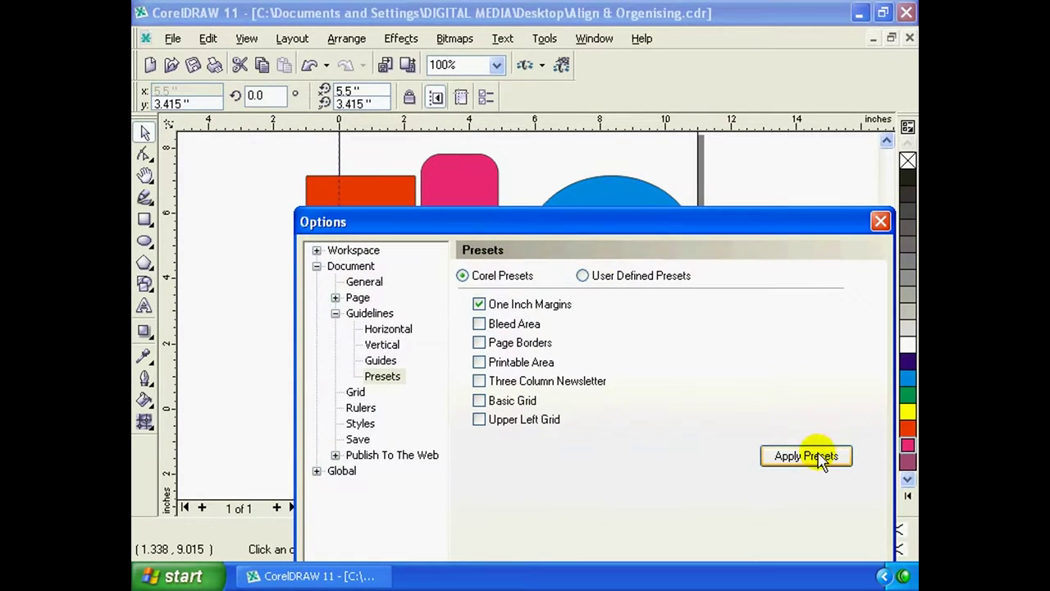
{"action": "left_click", "coordinate": [813, 459]}
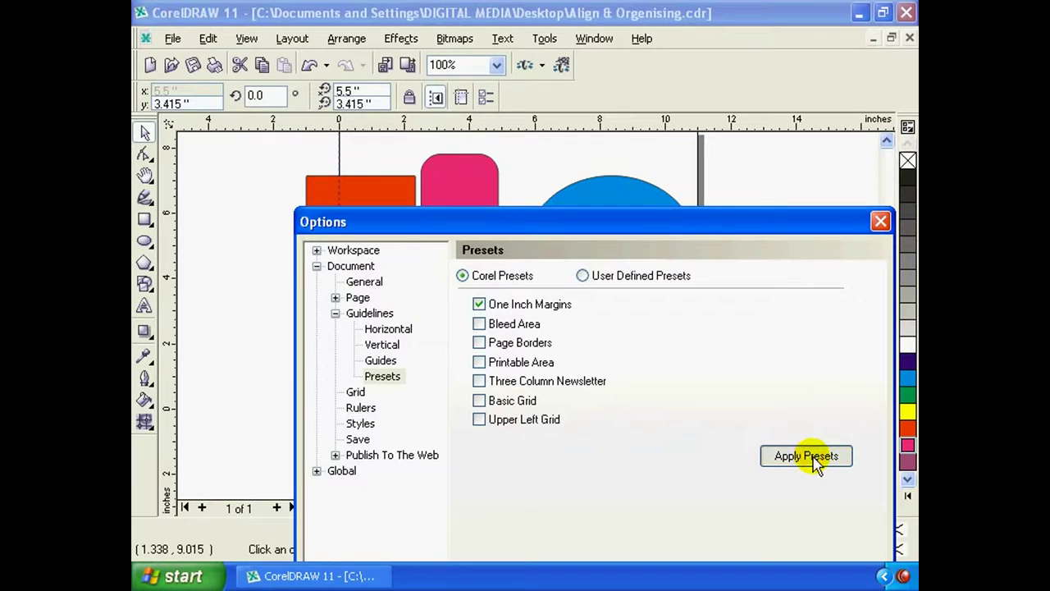
{"action": "left_click_drag", "start_coordinate": [676, 225], "coordinate": [799, 284]}
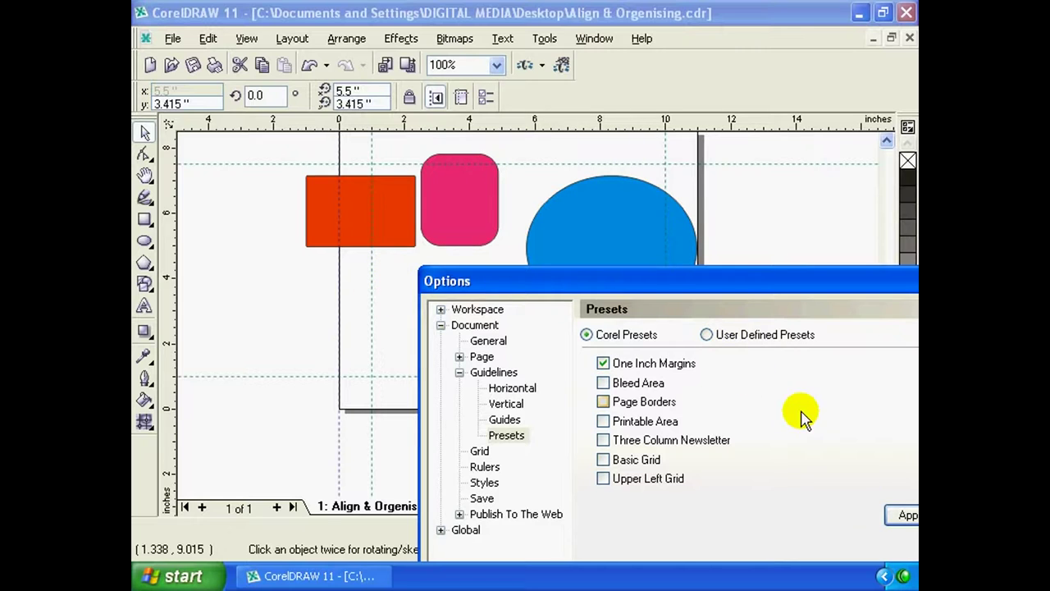
{"action": "left_click", "coordinate": [603, 363]}
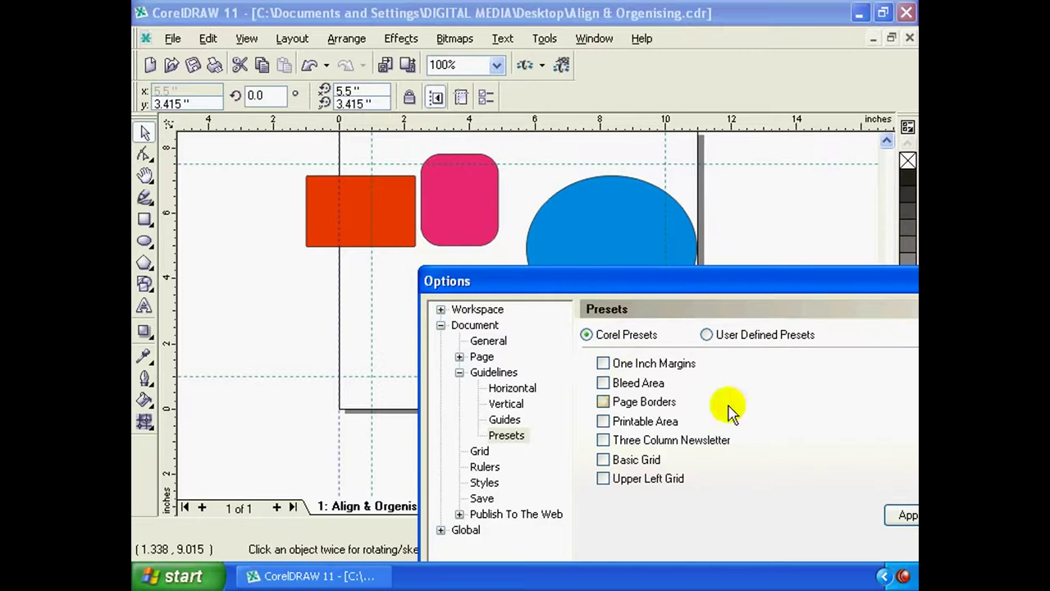
{"action": "left_click", "coordinate": [907, 514]}
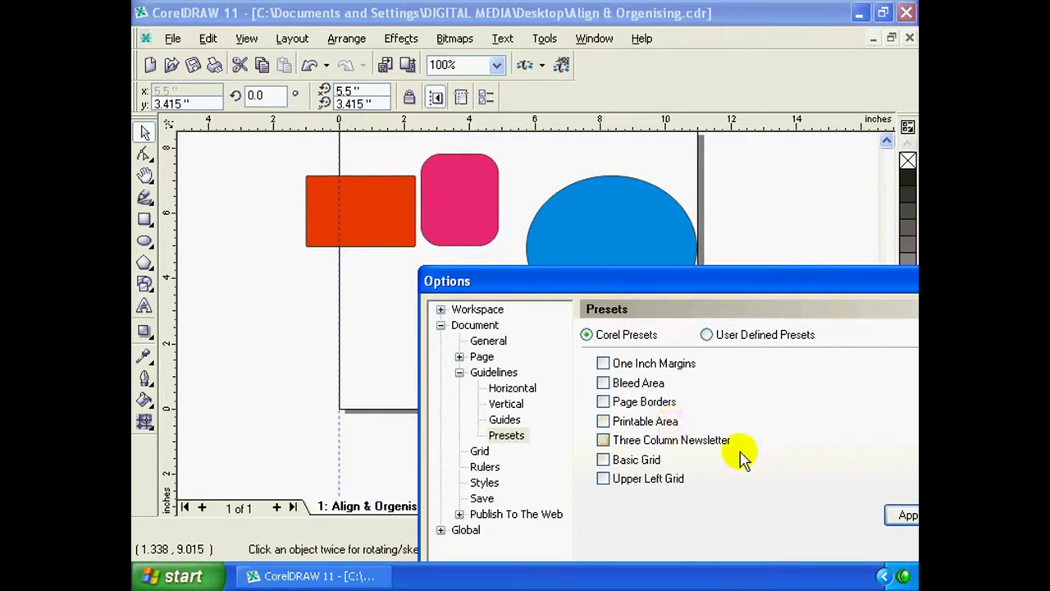
Tick the Bleed Area preset, then swap it for Page Borders
{"action": "left_click", "coordinate": [603, 382]}
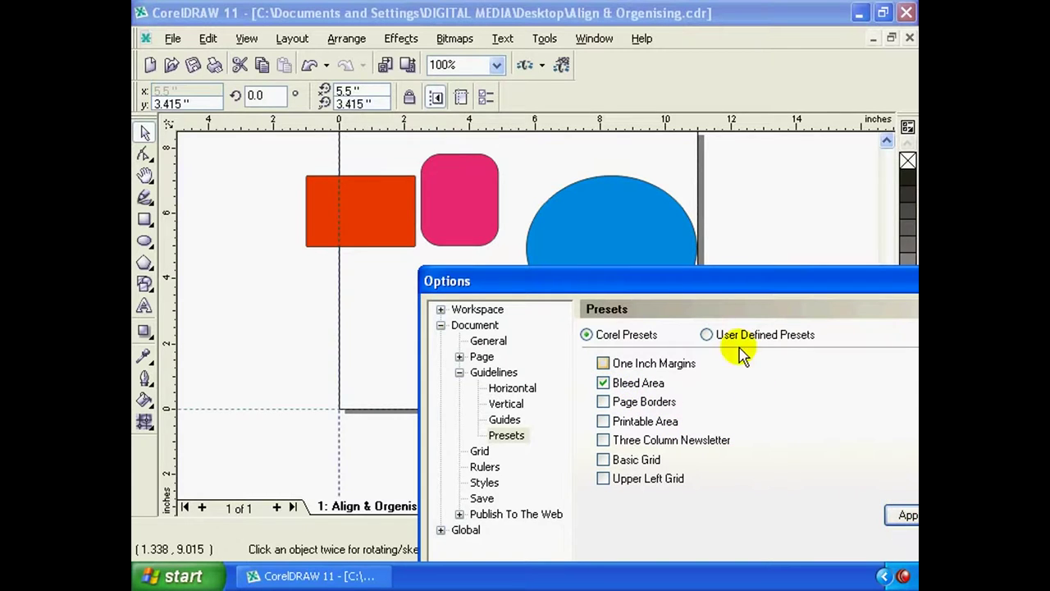
{"action": "mouse_move", "coordinate": [699, 280]}
{"action": "left_mouse_down"}
{"action": "mouse_move", "coordinate": [822, 453]}
{"action": "mouse_move", "coordinate": [677, 231]}
{"action": "mouse_move", "coordinate": [622, 228]}
{"action": "left_mouse_up"}
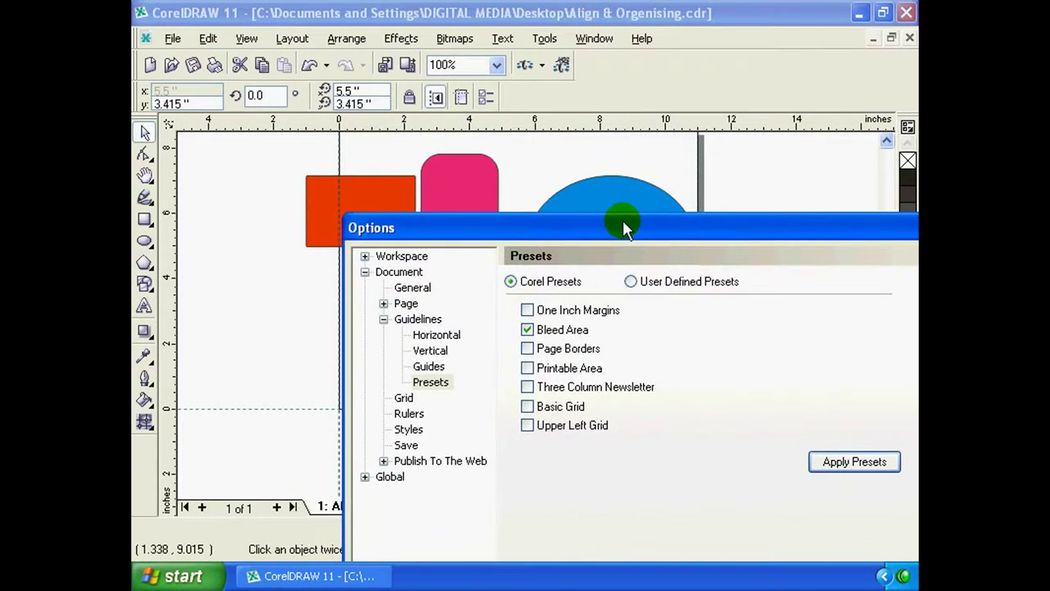
{"action": "left_click", "coordinate": [528, 329]}
{"action": "left_click", "coordinate": [528, 348]}
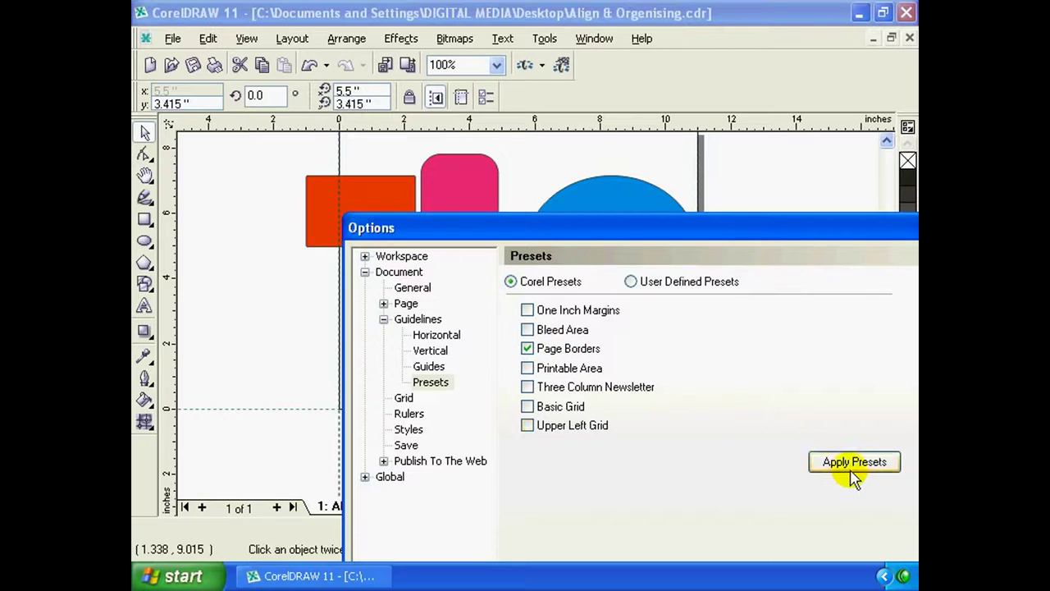
Apply the Page Borders guideline preset and check its guides on the page
{"action": "left_click", "coordinate": [850, 465]}
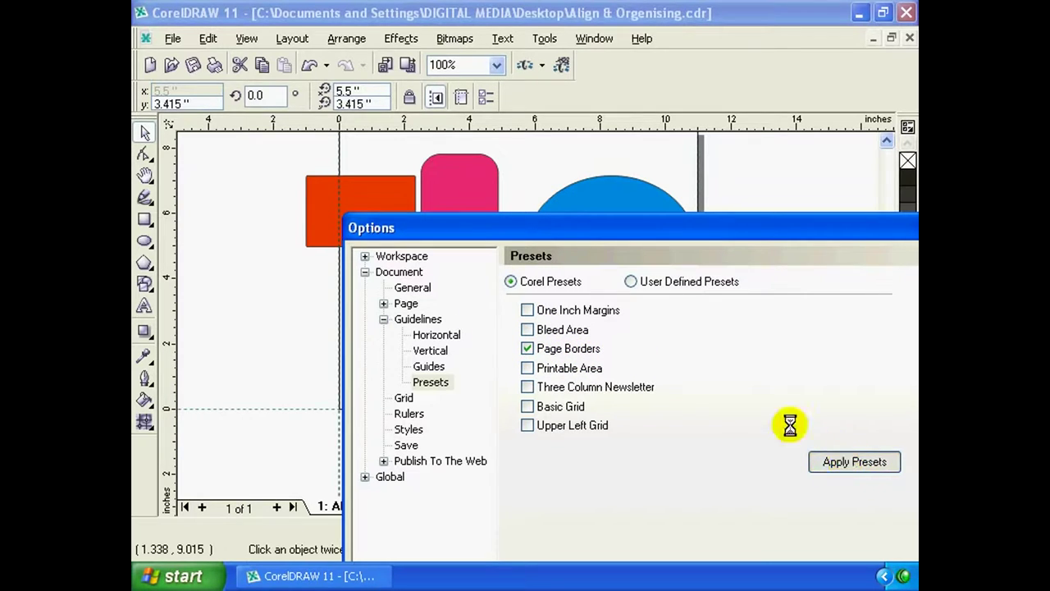
{"action": "mouse_move", "coordinate": [530, 228]}
{"action": "left_mouse_down"}
{"action": "mouse_move", "coordinate": [482, 489]}
{"action": "mouse_move", "coordinate": [389, 438]}
{"action": "left_mouse_up"}
{"action": "mouse_move", "coordinate": [575, 464]}
{"action": "left_mouse_down"}
{"action": "mouse_move", "coordinate": [654, 376]}
{"action": "mouse_move", "coordinate": [733, 224]}
{"action": "left_mouse_up"}
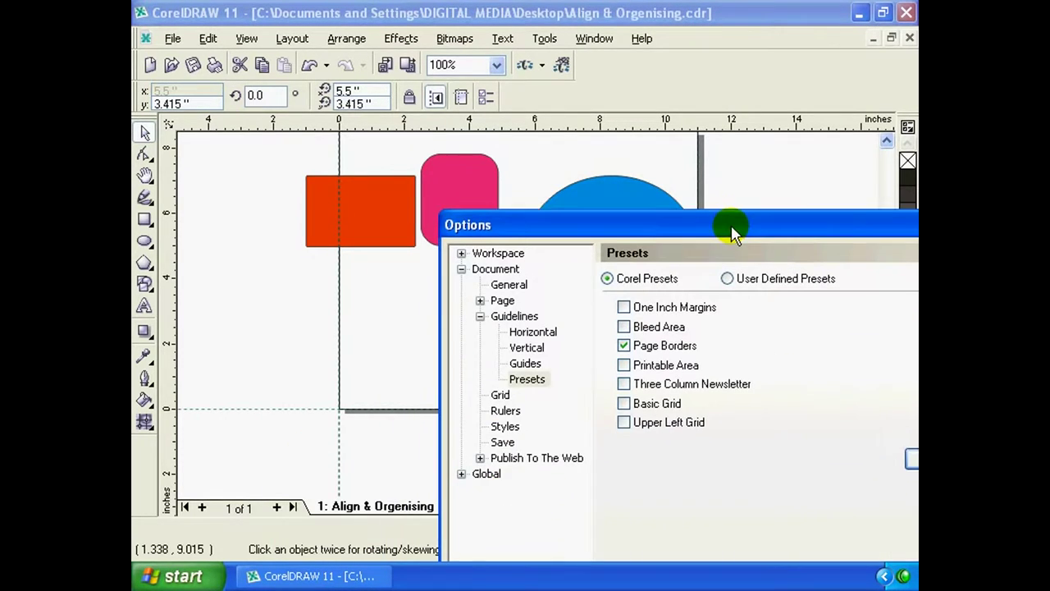
Swap Page Borders for the Printable Area preset and apply it
{"action": "left_click", "coordinate": [625, 341]}
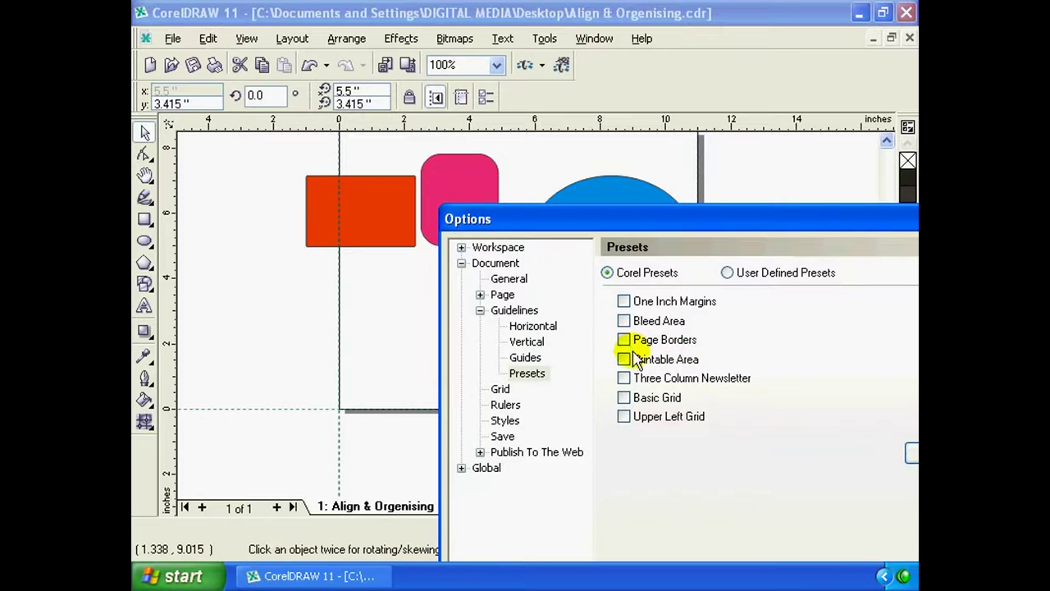
{"action": "left_click", "coordinate": [625, 359]}
{"action": "mouse_move", "coordinate": [703, 233]}
{"action": "left_mouse_down"}
{"action": "mouse_move", "coordinate": [663, 185]}
{"action": "mouse_move", "coordinate": [732, 499]}
{"action": "mouse_move", "coordinate": [698, 461]}
{"action": "mouse_move", "coordinate": [680, 337]}
{"action": "mouse_move", "coordinate": [686, 422]}
{"action": "mouse_move", "coordinate": [664, 394]}
{"action": "mouse_move", "coordinate": [692, 312]}
{"action": "mouse_move", "coordinate": [728, 265]}
{"action": "mouse_move", "coordinate": [669, 203]}
{"action": "mouse_move", "coordinate": [595, 189]}
{"action": "left_mouse_up"}
{"action": "left_click", "coordinate": [896, 406]}
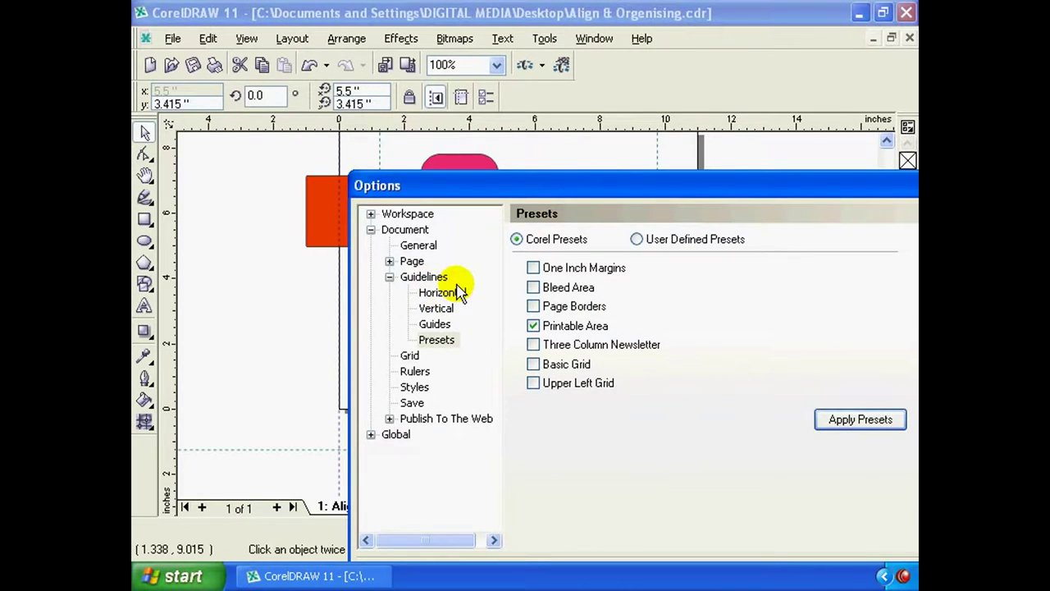
{"action": "left_click", "coordinate": [439, 340]}
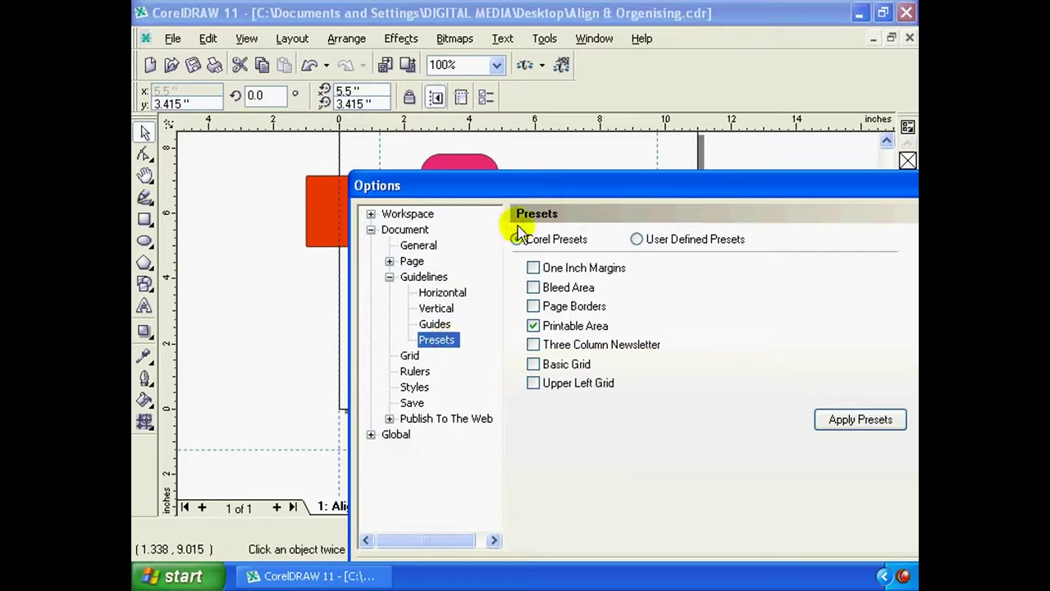
{"action": "left_click_drag", "start_coordinate": [522, 190], "coordinate": [408, 261]}
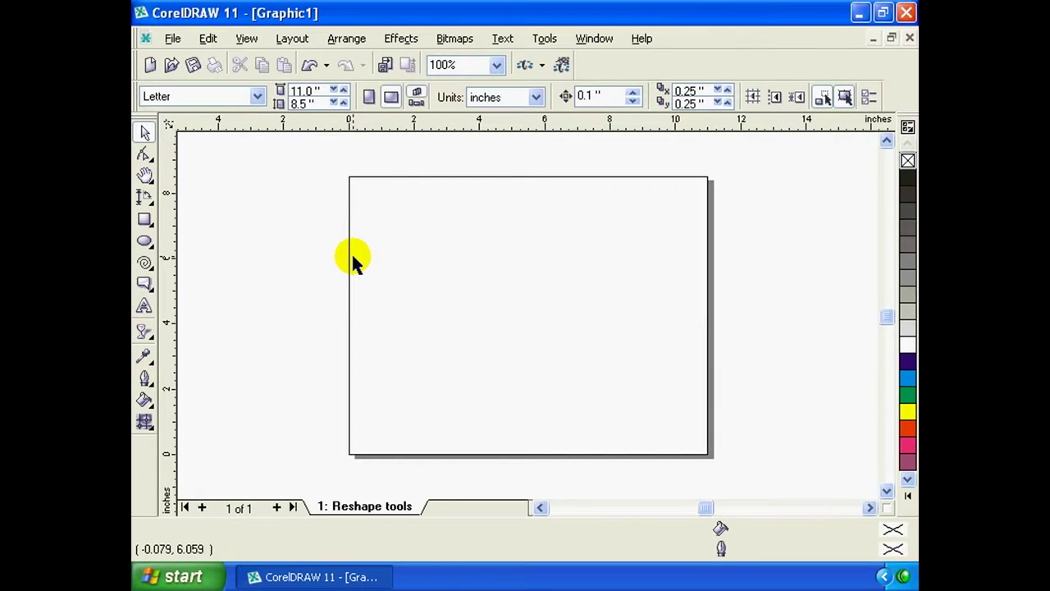
Draw a closed six-node curved blob on the page with the Bezier tool
{"action": "left_click", "coordinate": [145, 196]}
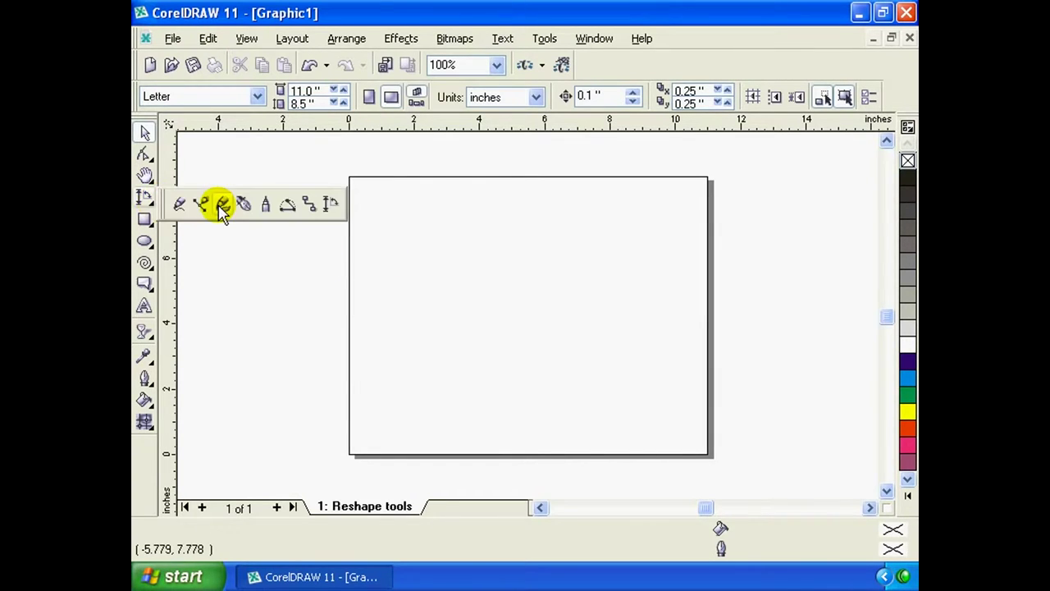
{"action": "left_click", "coordinate": [203, 206]}
{"action": "left_click", "coordinate": [544, 219]}
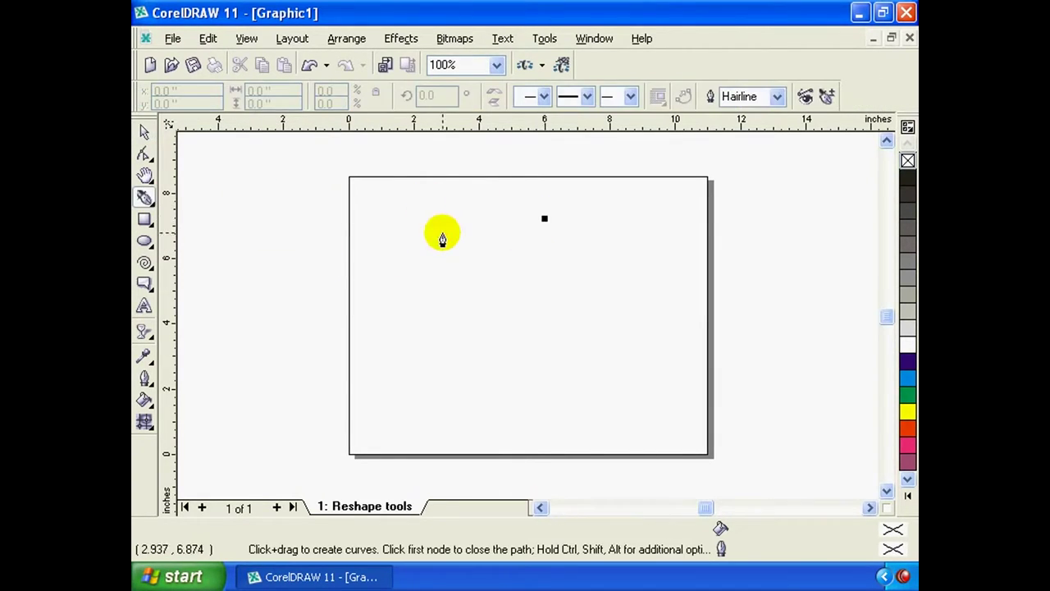
{"action": "mouse_move", "coordinate": [444, 257]}
{"action": "left_mouse_down"}
{"action": "mouse_move", "coordinate": [444, 305]}
{"action": "mouse_move", "coordinate": [354, 370]}
{"action": "left_mouse_up"}
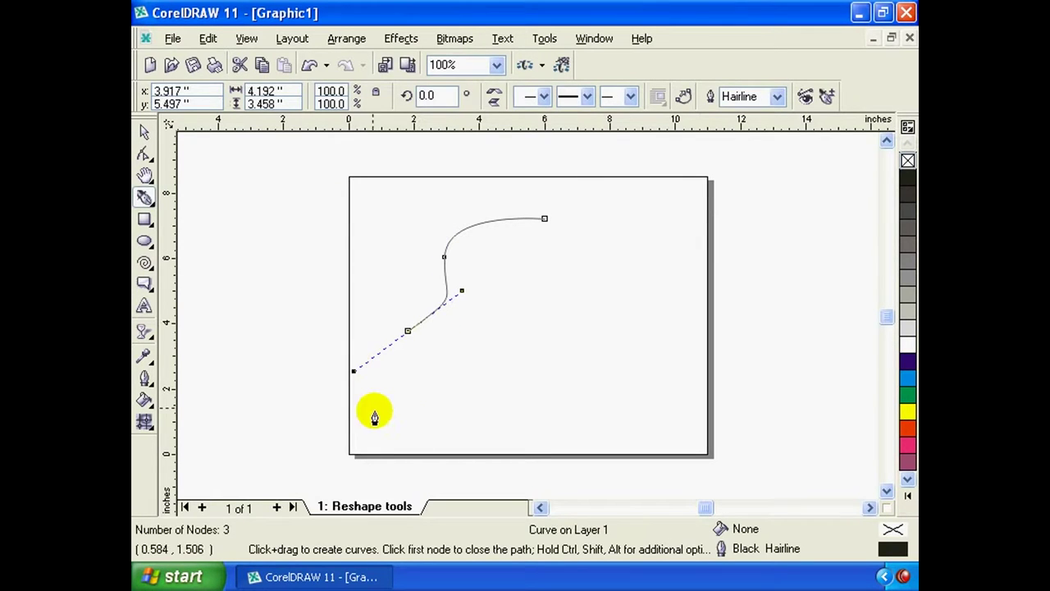
{"action": "left_click_drag", "start_coordinate": [440, 428], "coordinate": [490, 425]}
{"action": "mouse_move", "coordinate": [564, 322]}
{"action": "left_mouse_down"}
{"action": "mouse_move", "coordinate": [621, 258]}
{"action": "mouse_move", "coordinate": [572, 218]}
{"action": "left_mouse_up"}
{"action": "left_click", "coordinate": [545, 220]}
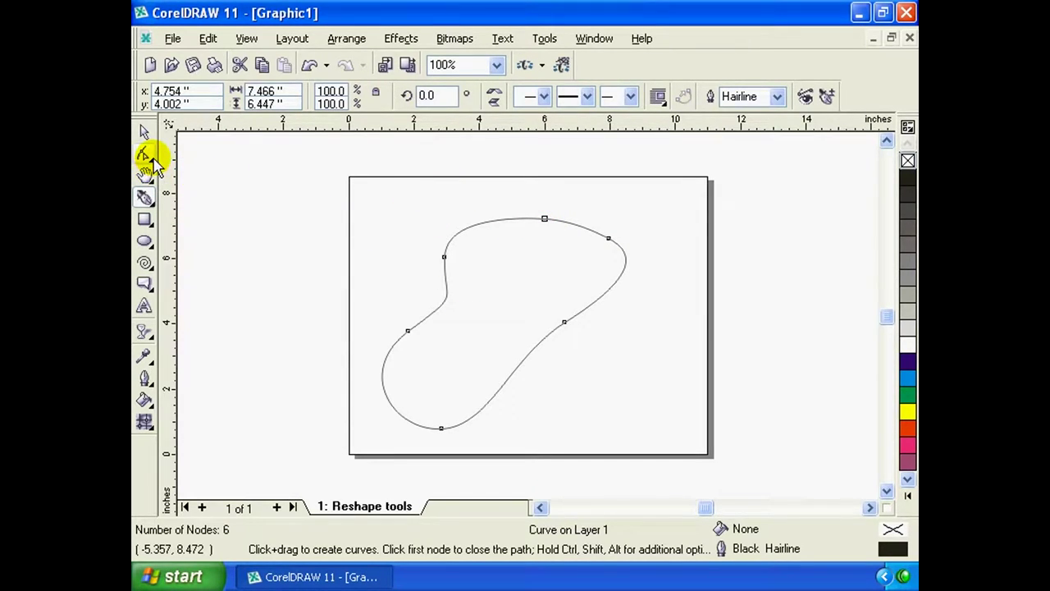
{"action": "left_click", "coordinate": [151, 163]}
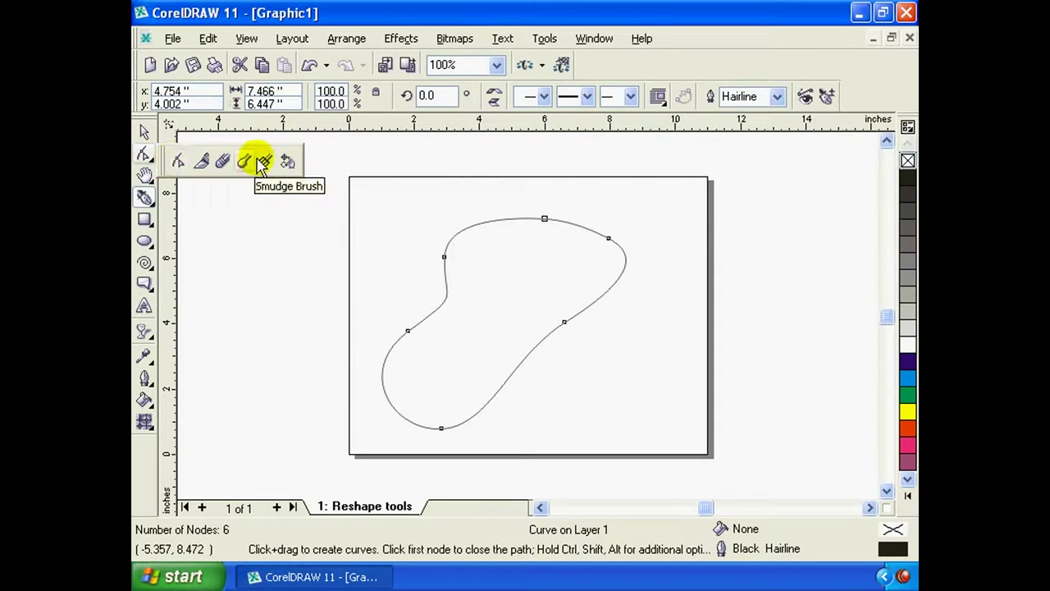
Make the top node smooth and reshape the blob's top and right curves
{"action": "left_click", "coordinate": [179, 161]}
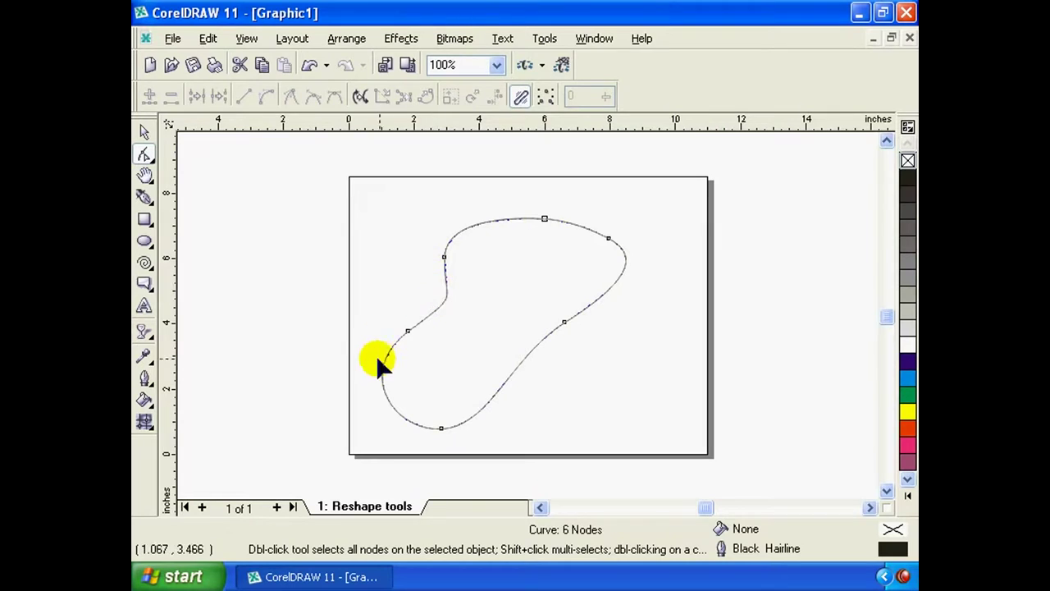
{"action": "left_click", "coordinate": [544, 219]}
{"action": "key", "text": "s"}
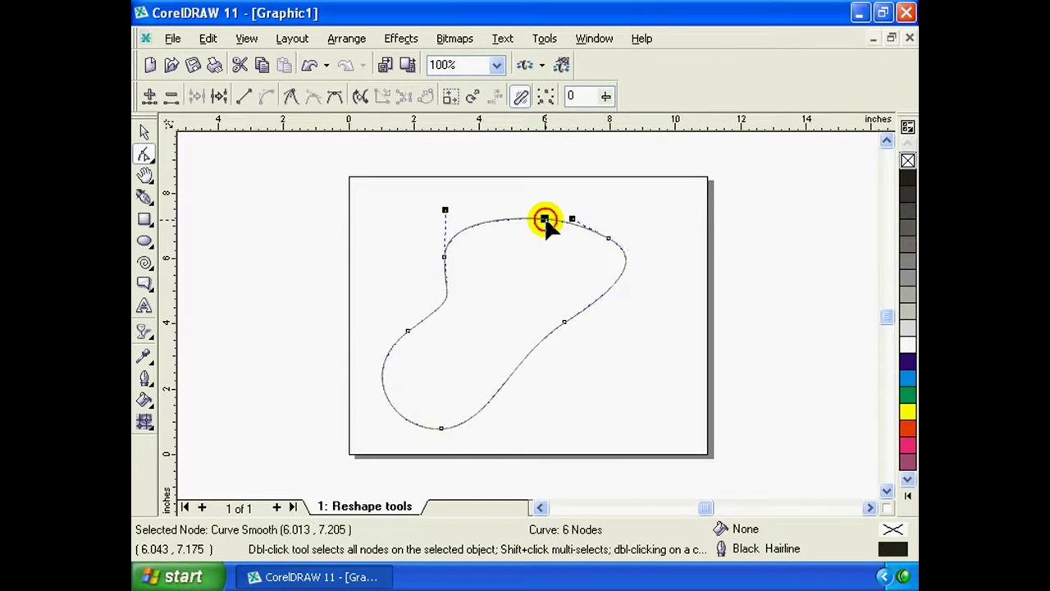
{"action": "left_click_drag", "start_coordinate": [544, 219], "coordinate": [540, 195]}
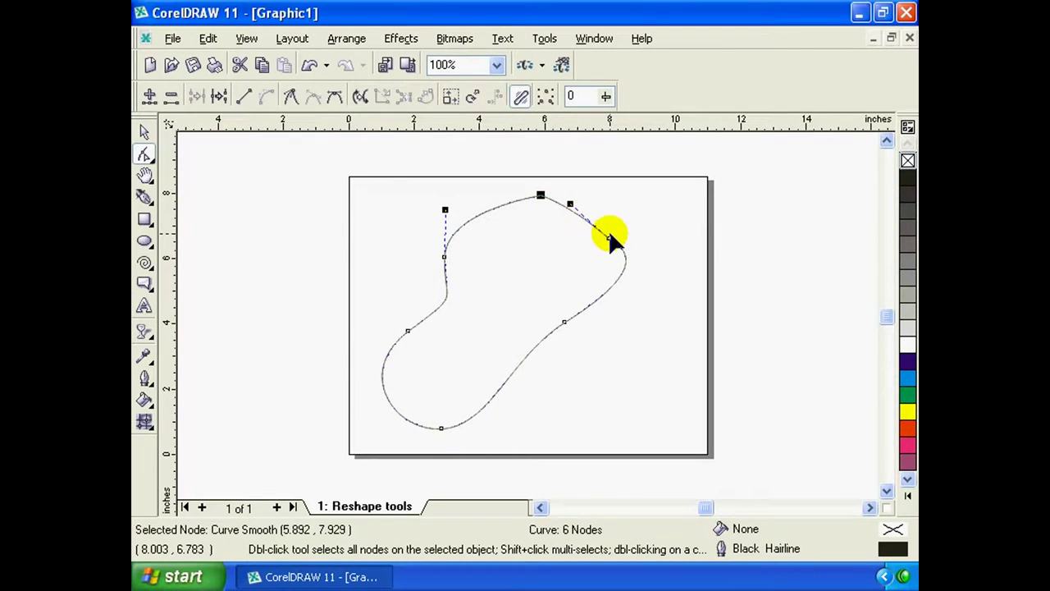
{"action": "left_click_drag", "start_coordinate": [608, 238], "coordinate": [645, 213]}
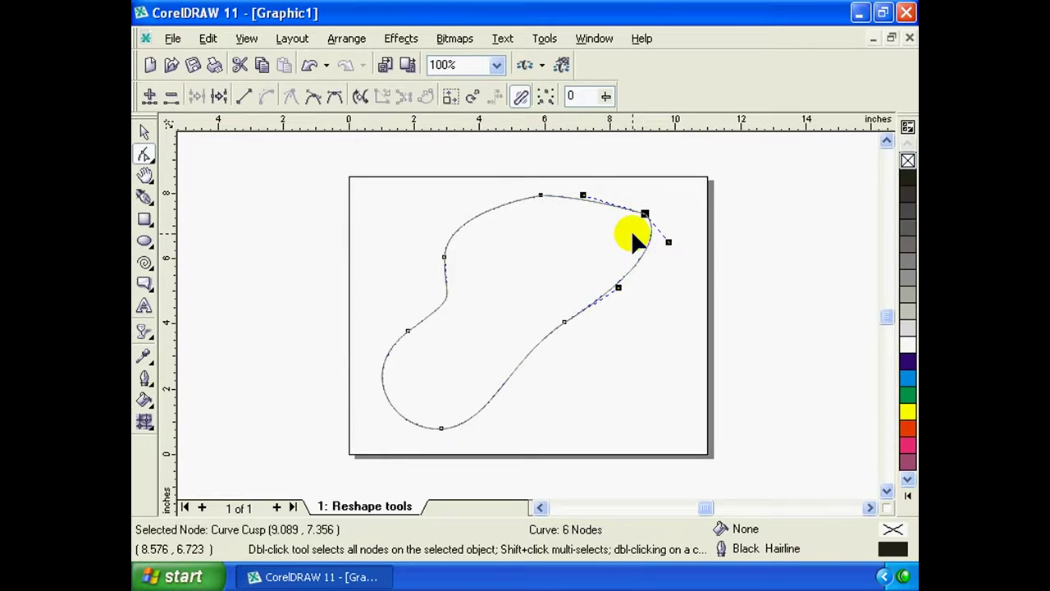
{"action": "left_click_drag", "start_coordinate": [583, 196], "coordinate": [595, 157]}
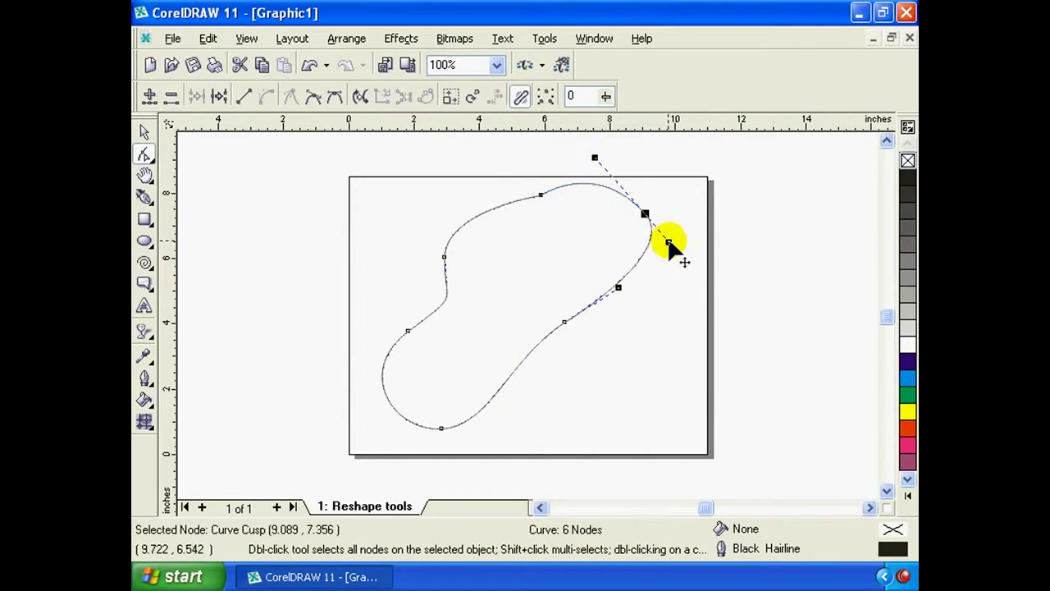
{"action": "left_click_drag", "start_coordinate": [620, 288], "coordinate": [658, 318]}
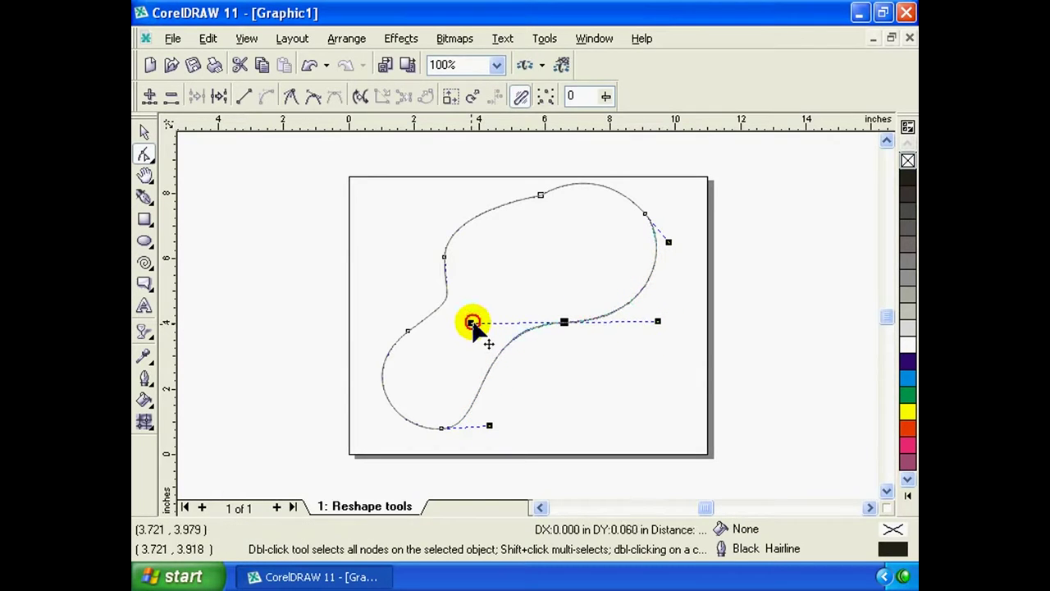
{"action": "left_click_drag", "start_coordinate": [470, 328], "coordinate": [492, 274]}
Reshape the left side, pull the top node into a dip, and inspect the left and dip nodes
{"action": "mouse_move", "coordinate": [406, 181]}
{"action": "left_mouse_down"}
{"action": "mouse_move", "coordinate": [361, 172]}
{"action": "mouse_move", "coordinate": [384, 170]}
{"action": "left_mouse_up"}
{"action": "left_click_drag", "start_coordinate": [453, 291], "coordinate": [414, 307]}
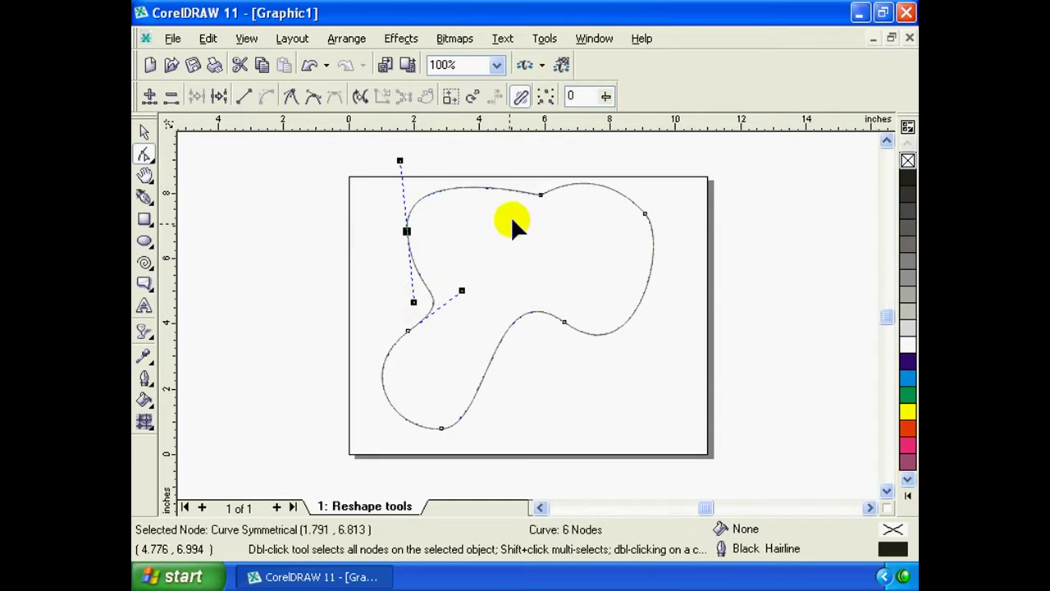
{"action": "left_click_drag", "start_coordinate": [541, 194], "coordinate": [521, 242]}
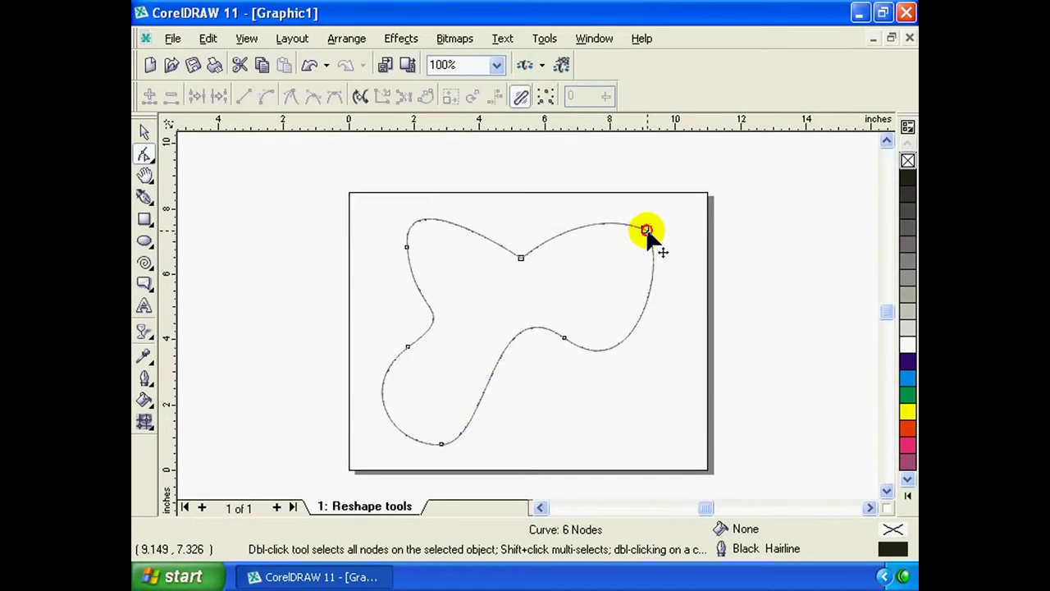
{"action": "left_click_drag", "start_coordinate": [647, 230], "coordinate": [601, 159]}
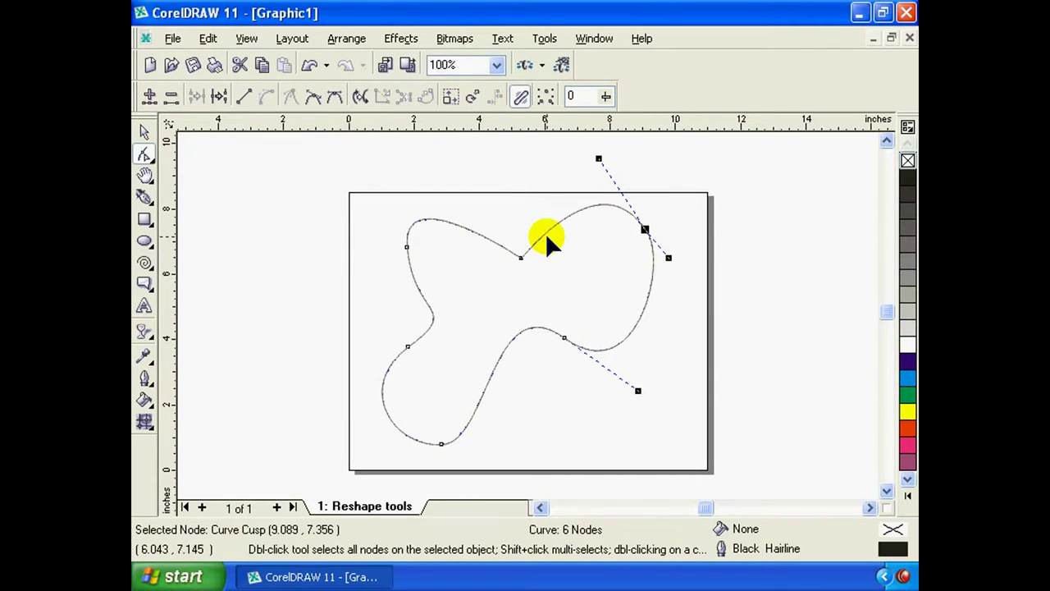
{"action": "left_click", "coordinate": [408, 248]}
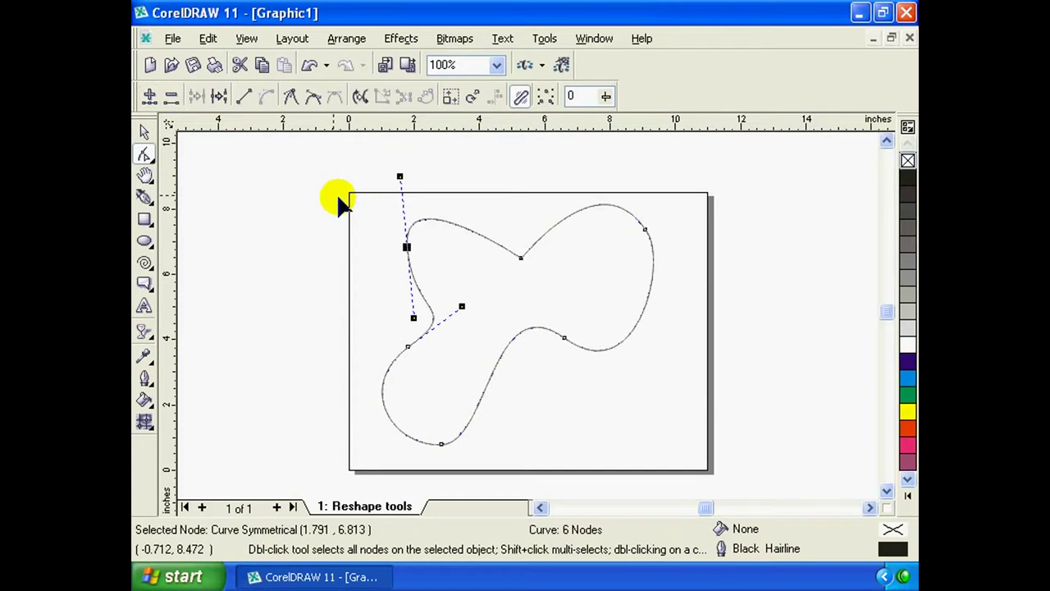
{"action": "left_click", "coordinate": [520, 259]}
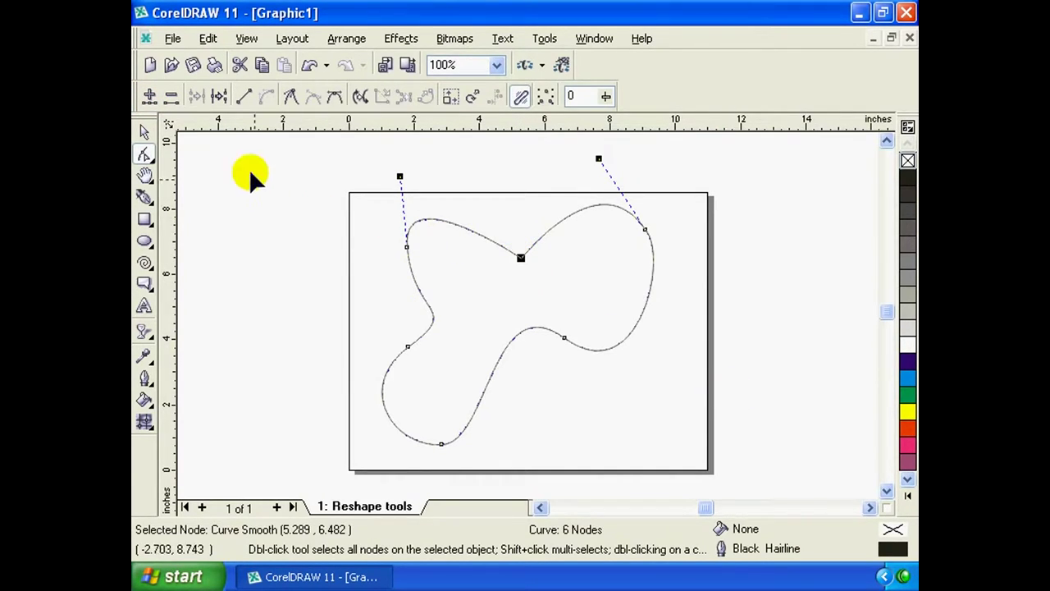
Add and lift a node on the top edge, then delete the dip node
{"action": "left_click", "coordinate": [148, 96]}
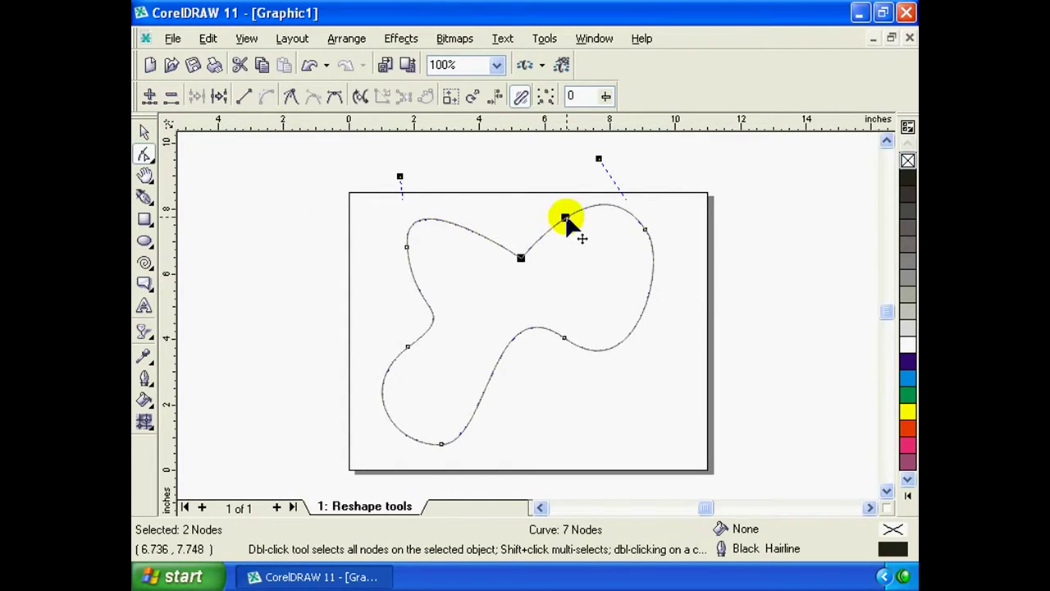
{"action": "left_click_drag", "start_coordinate": [566, 218], "coordinate": [566, 208]}
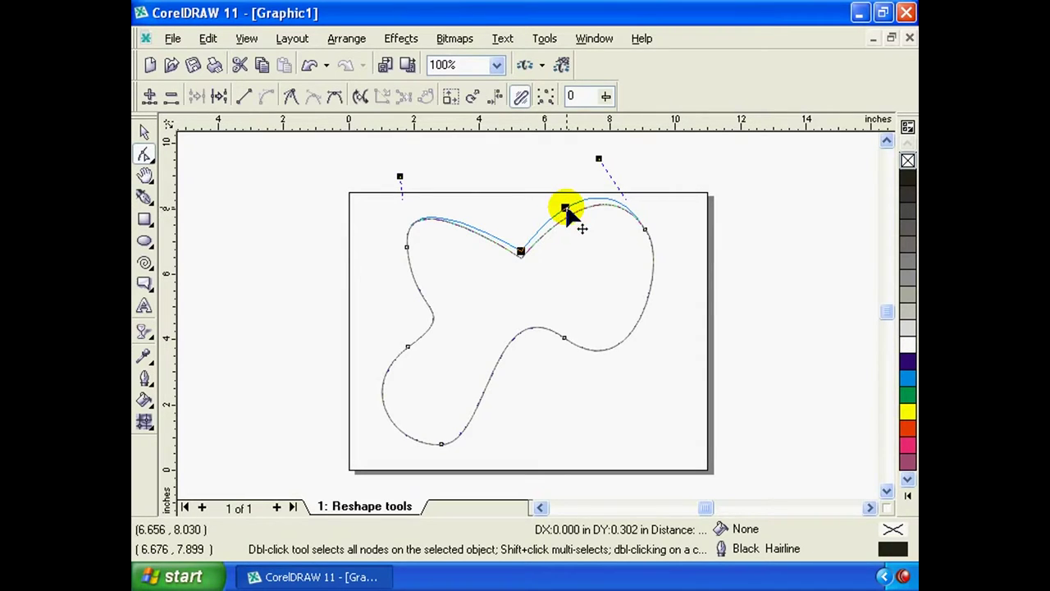
{"action": "left_click", "coordinate": [582, 204]}
{"action": "left_click", "coordinate": [566, 208]}
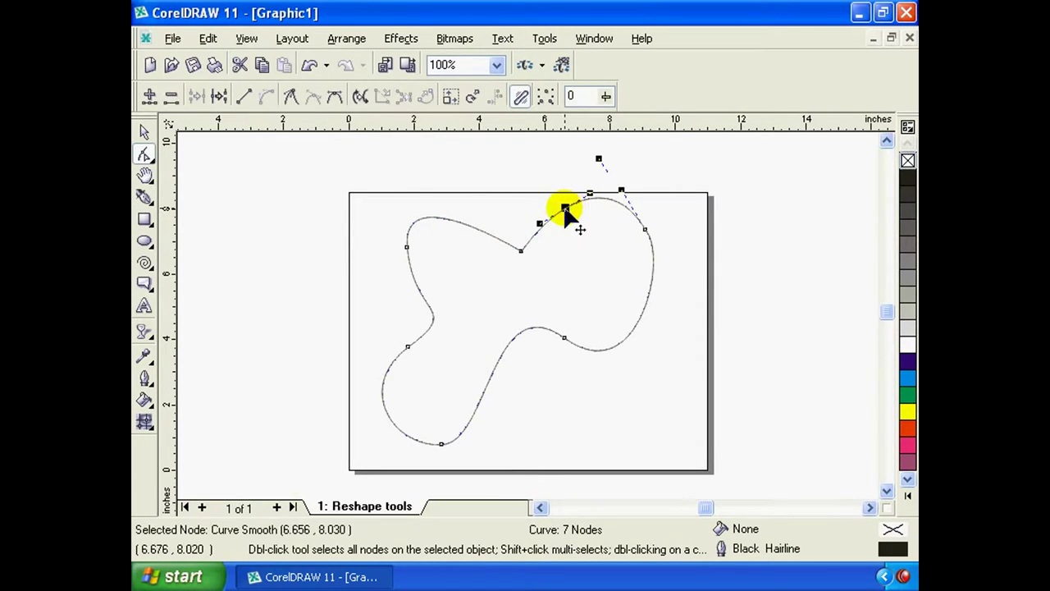
{"action": "left_click", "coordinate": [520, 250]}
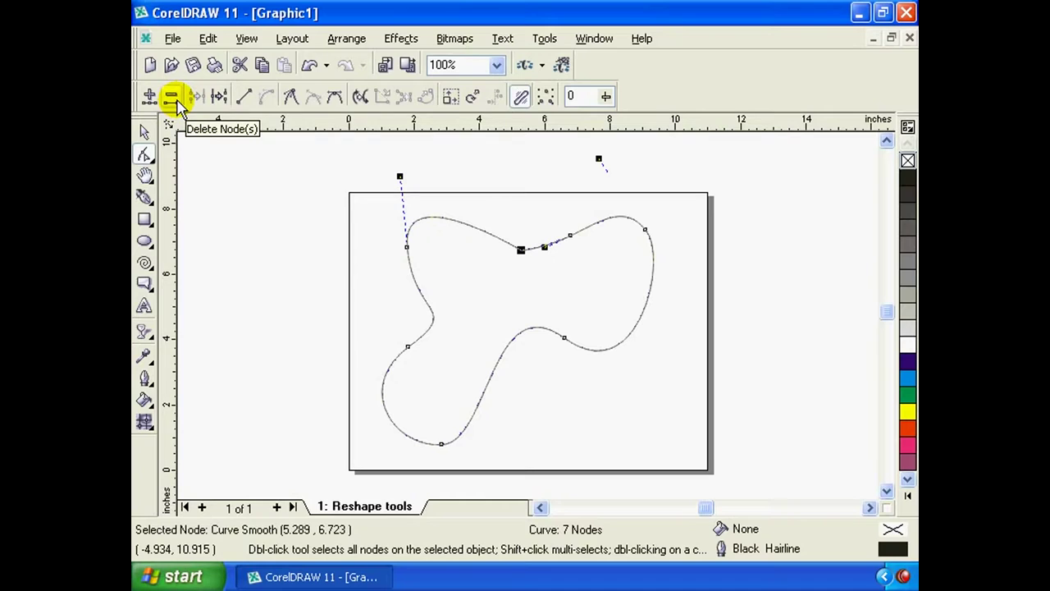
{"action": "left_click", "coordinate": [174, 97]}
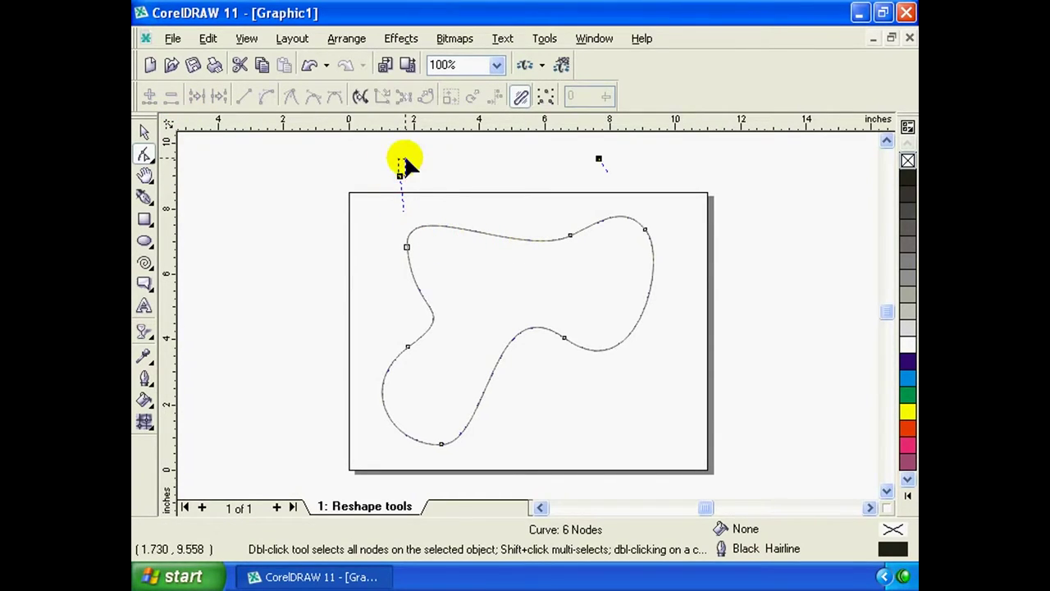
Break the closed curve at its upper-left and lower-right nodes and pull the freed ends apart
{"action": "left_click", "coordinate": [406, 246]}
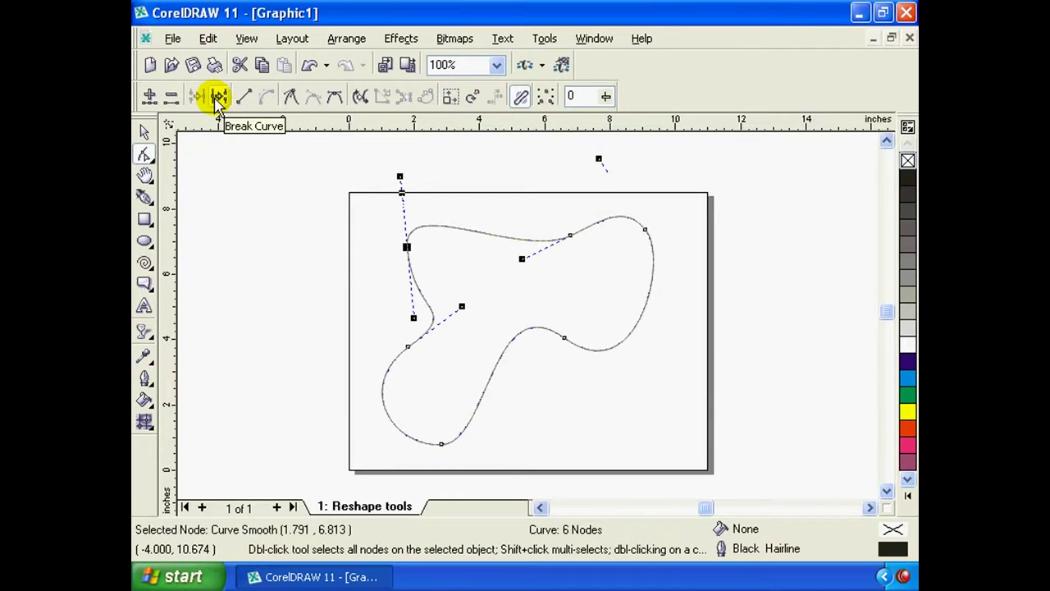
{"action": "left_click", "coordinate": [218, 97]}
{"action": "mouse_move", "coordinate": [407, 247]}
{"action": "left_mouse_down"}
{"action": "mouse_move", "coordinate": [425, 254]}
{"action": "mouse_move", "coordinate": [380, 210]}
{"action": "left_mouse_up"}
{"action": "left_click_drag", "start_coordinate": [426, 256], "coordinate": [330, 261]}
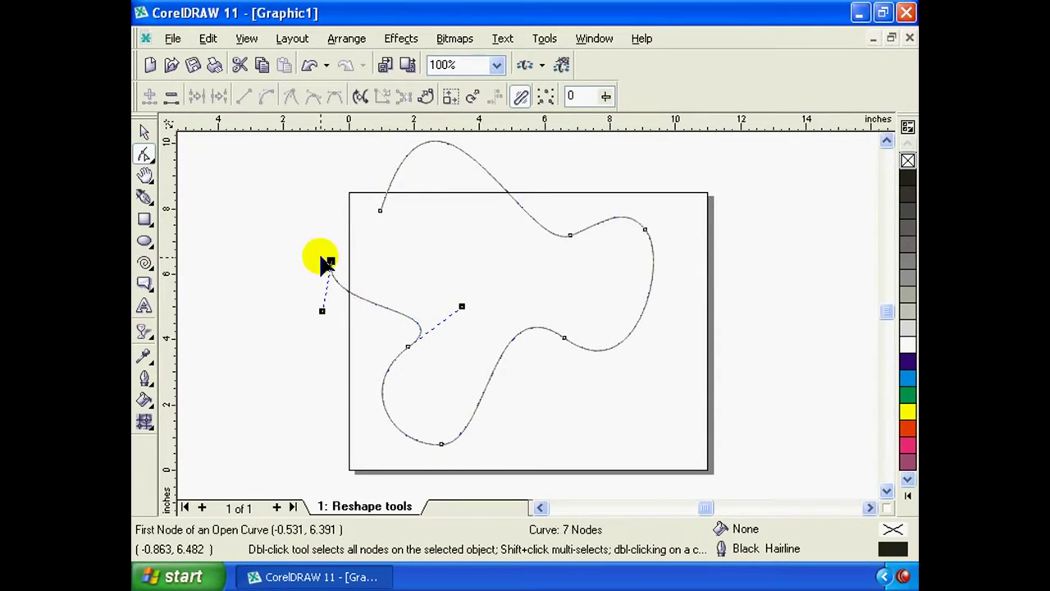
{"action": "left_click", "coordinate": [565, 337]}
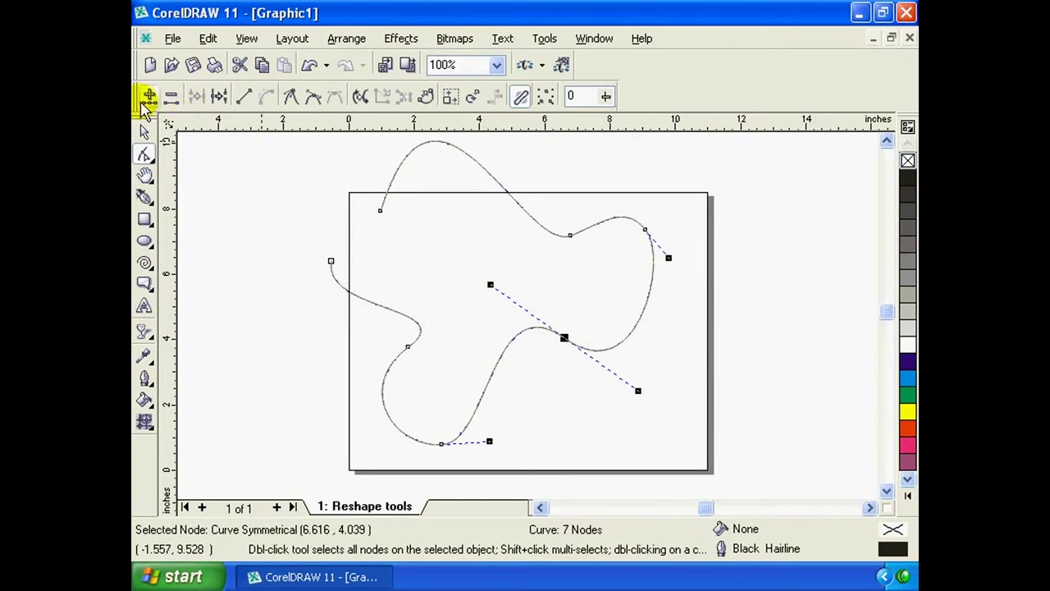
{"action": "left_click", "coordinate": [218, 96]}
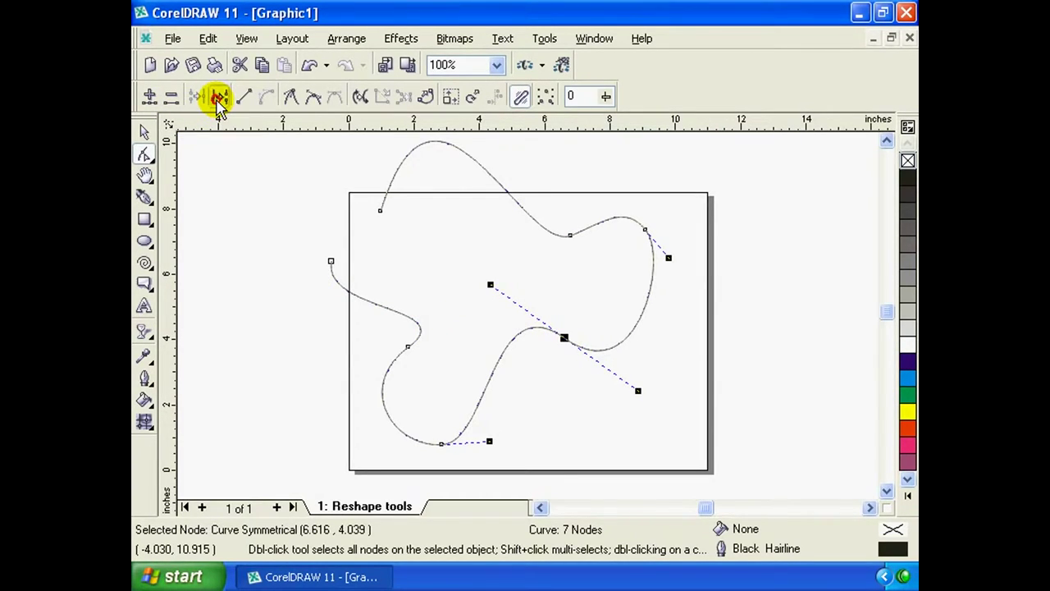
{"action": "mouse_move", "coordinate": [564, 338]}
{"action": "left_mouse_down"}
{"action": "mouse_move", "coordinate": [531, 354]}
{"action": "mouse_move", "coordinate": [587, 357]}
{"action": "mouse_move", "coordinate": [563, 352]}
{"action": "mouse_move", "coordinate": [565, 375]}
{"action": "left_mouse_up"}
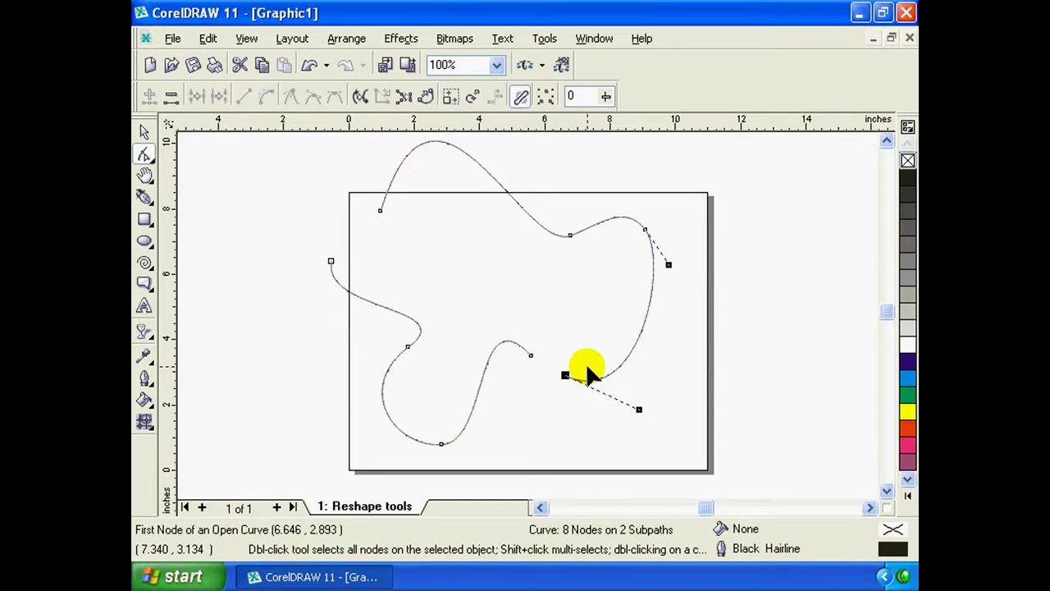
Convert the segments at the lower-left and upper-right nodes to straight lines
{"action": "left_click", "coordinate": [408, 346]}
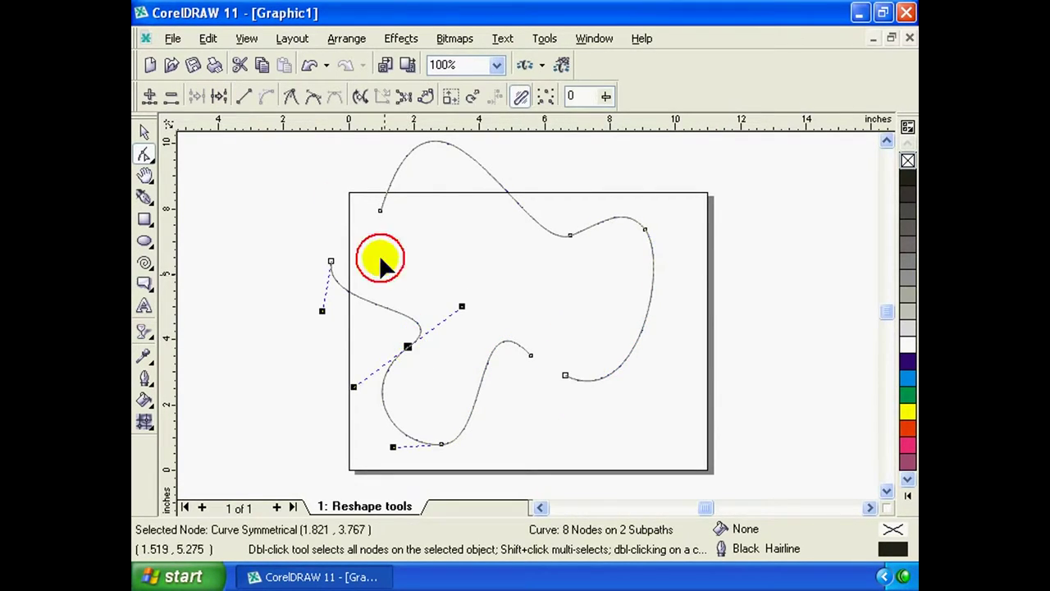
{"action": "left_click", "coordinate": [245, 97]}
{"action": "left_click", "coordinate": [570, 235]}
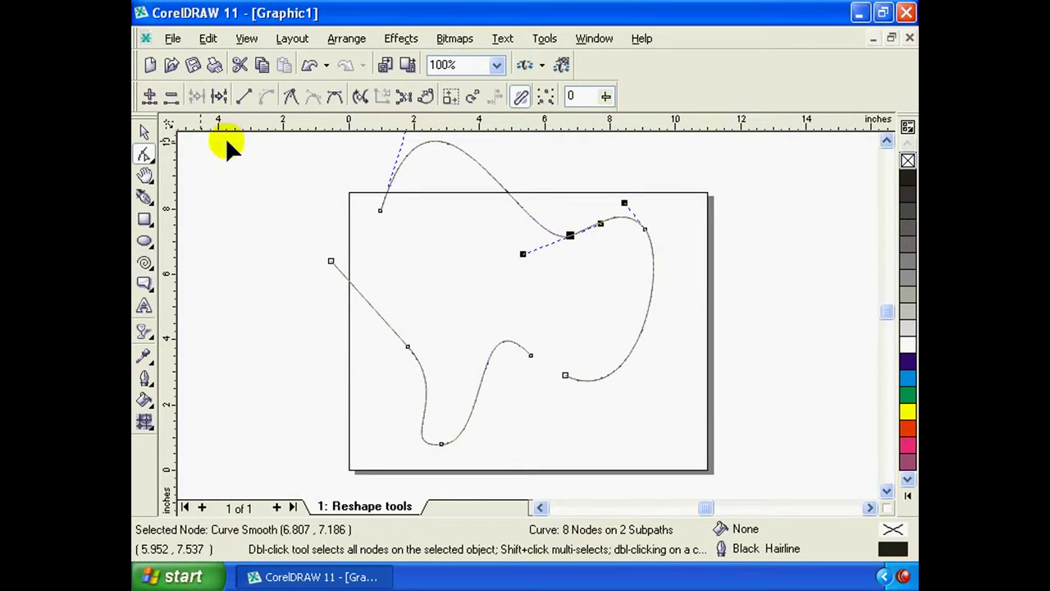
{"action": "left_click", "coordinate": [245, 97]}
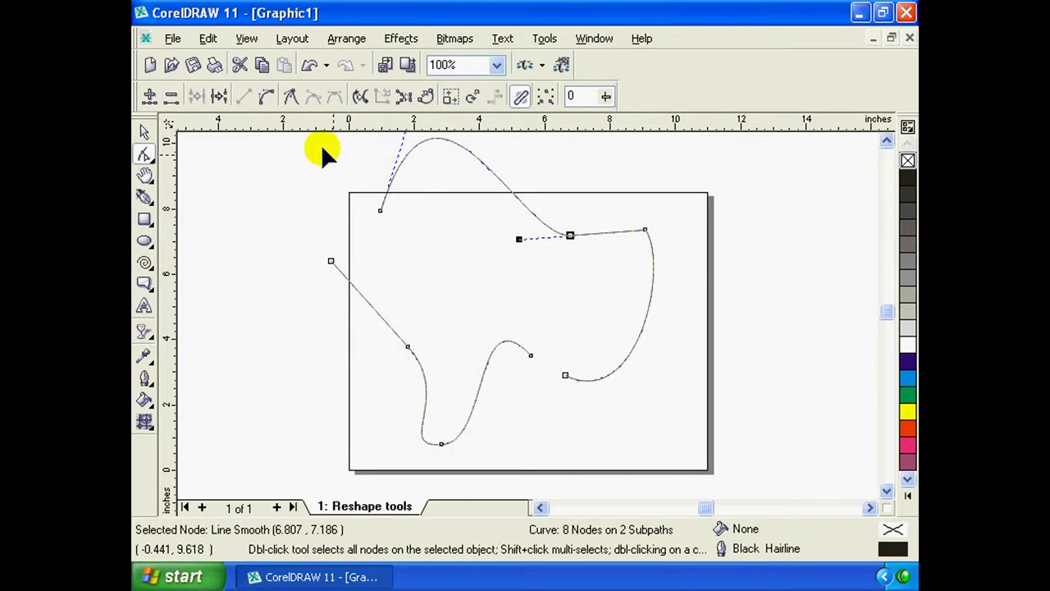
Convert the straight segment back to a curve and reshape it by dragging handles and the top node
{"action": "left_click", "coordinate": [267, 98]}
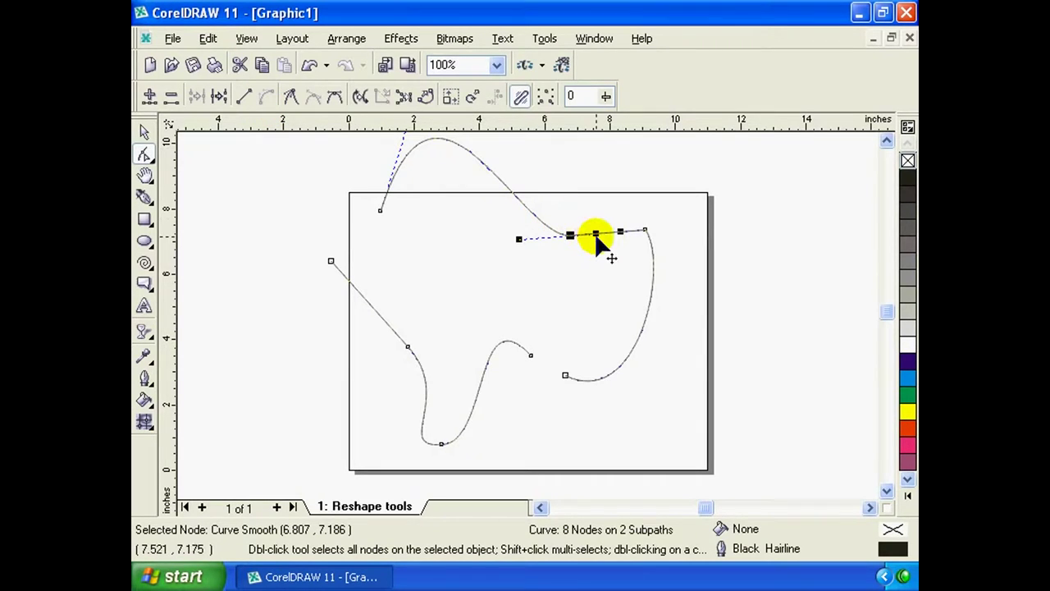
{"action": "mouse_move", "coordinate": [595, 236]}
{"action": "left_mouse_down"}
{"action": "mouse_move", "coordinate": [621, 211]}
{"action": "mouse_move", "coordinate": [626, 174]}
{"action": "left_mouse_up"}
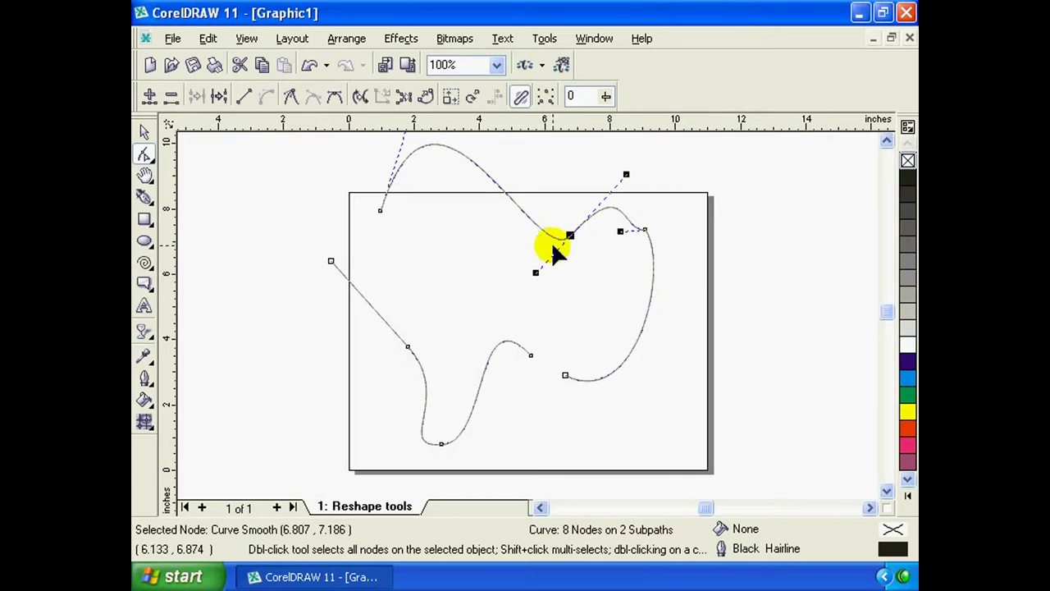
{"action": "left_click_drag", "start_coordinate": [572, 235], "coordinate": [528, 236]}
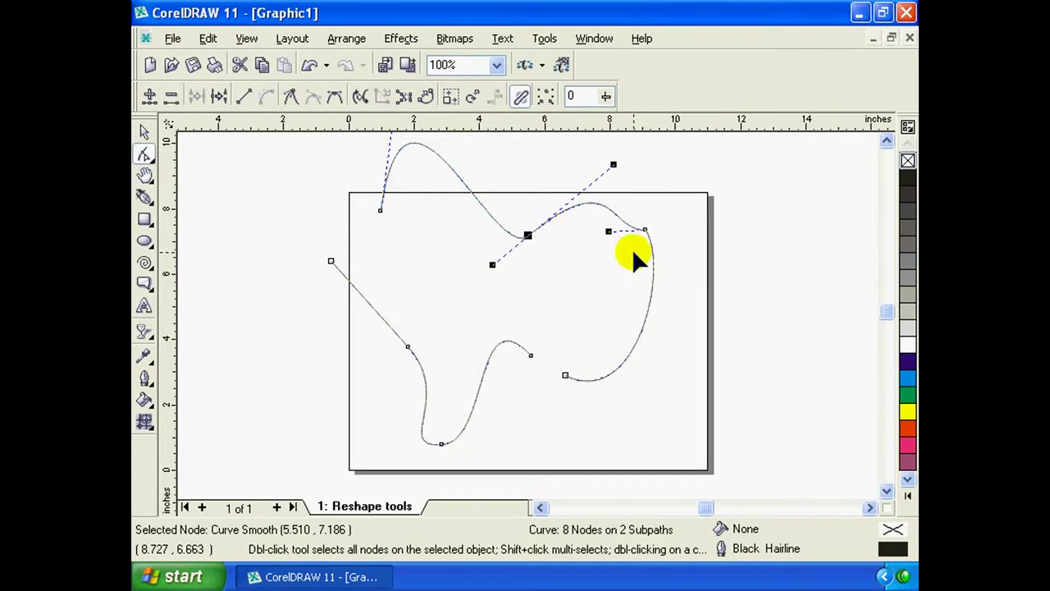
{"action": "left_click_drag", "start_coordinate": [633, 251], "coordinate": [644, 279]}
{"action": "left_click", "coordinate": [528, 236]}
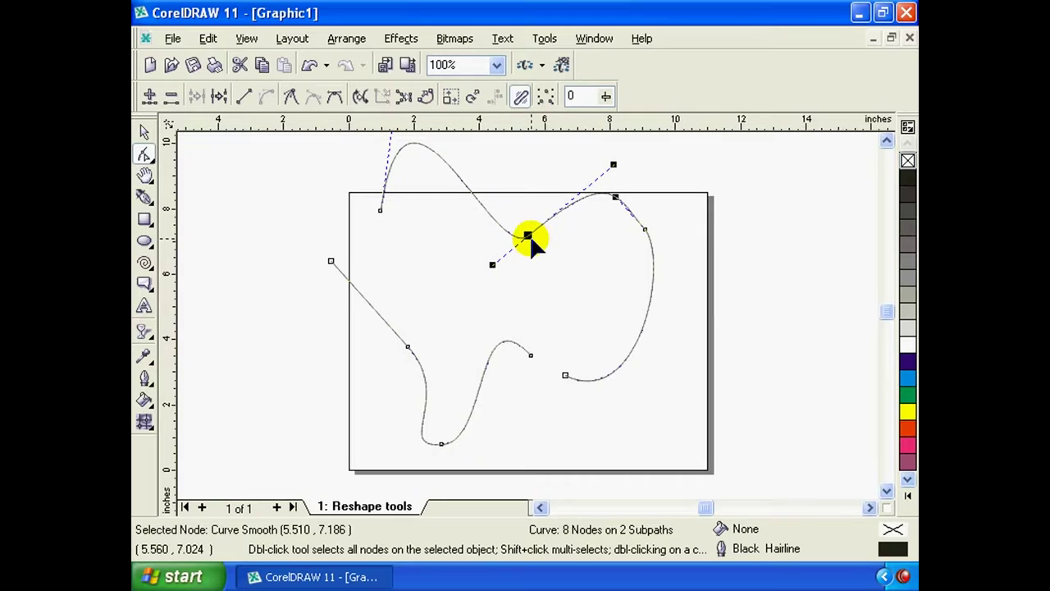
{"action": "left_click_drag", "start_coordinate": [530, 238], "coordinate": [529, 235]}
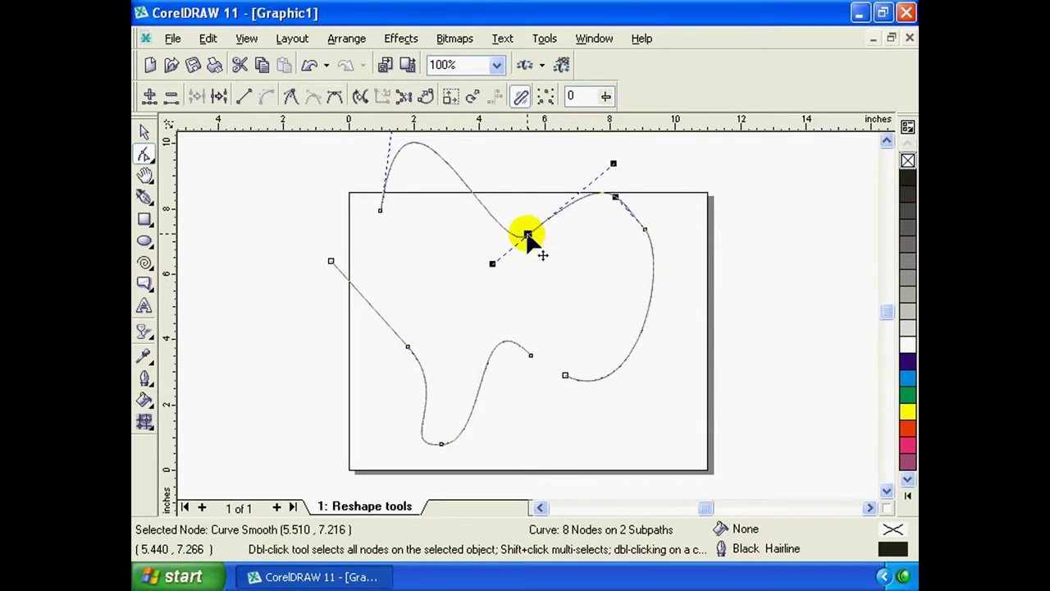
Make the upper-middle node a cusp, swing both handles independently, and pull it down to 5.631, 5.225
{"action": "left_click", "coordinate": [290, 96]}
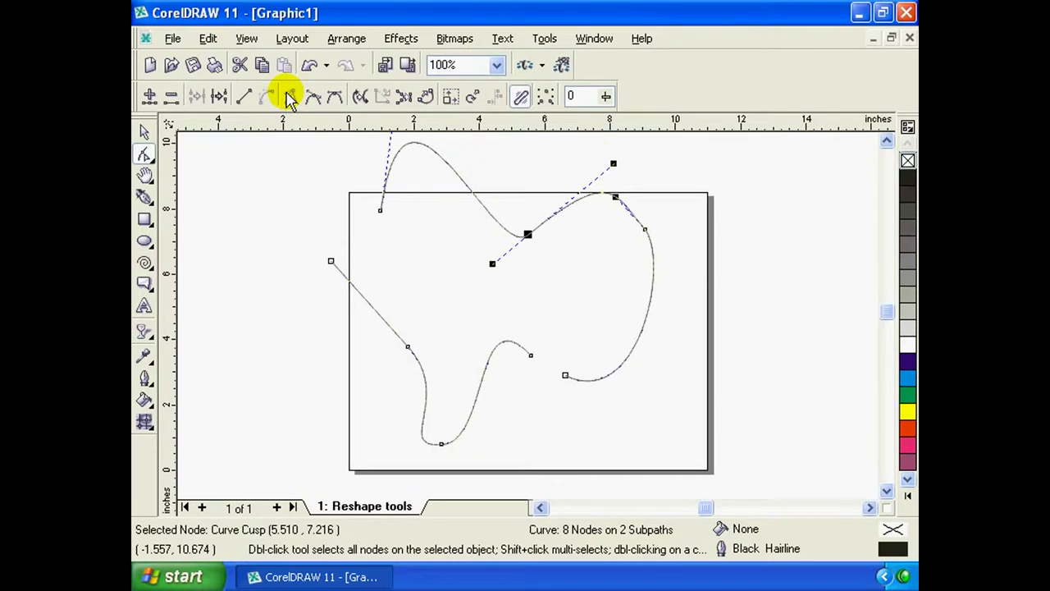
{"action": "left_click_drag", "start_coordinate": [612, 164], "coordinate": [526, 150]}
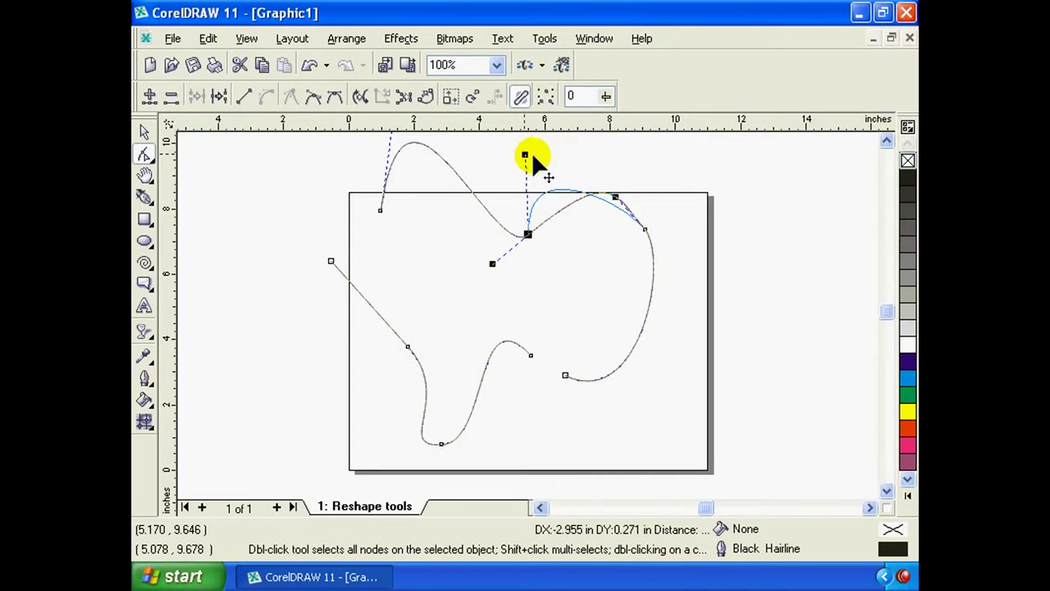
{"action": "left_click", "coordinate": [534, 238]}
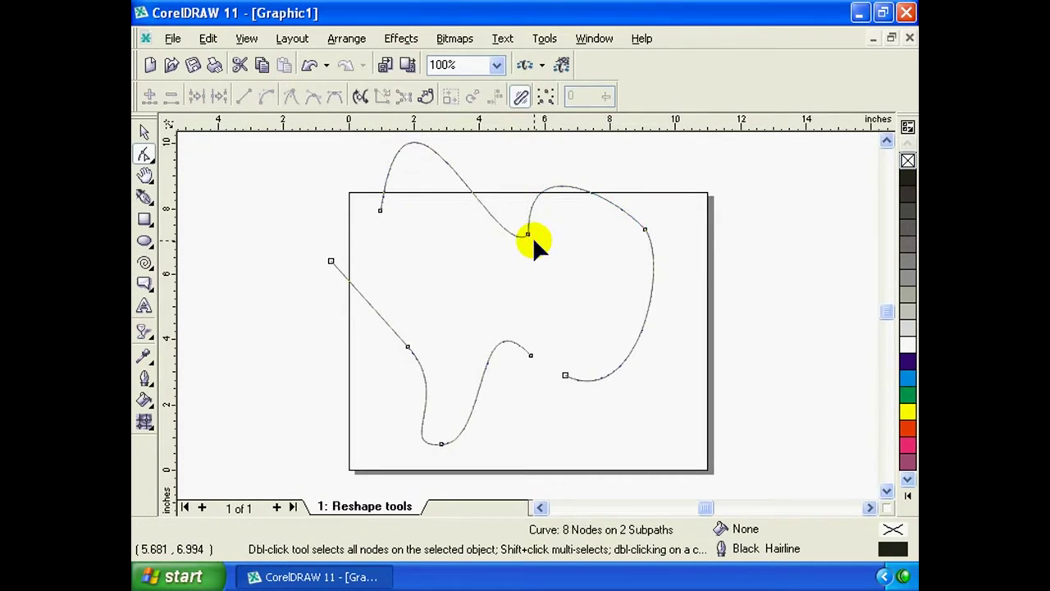
{"action": "left_click", "coordinate": [528, 234]}
{"action": "left_click_drag", "start_coordinate": [493, 264], "coordinate": [468, 170]}
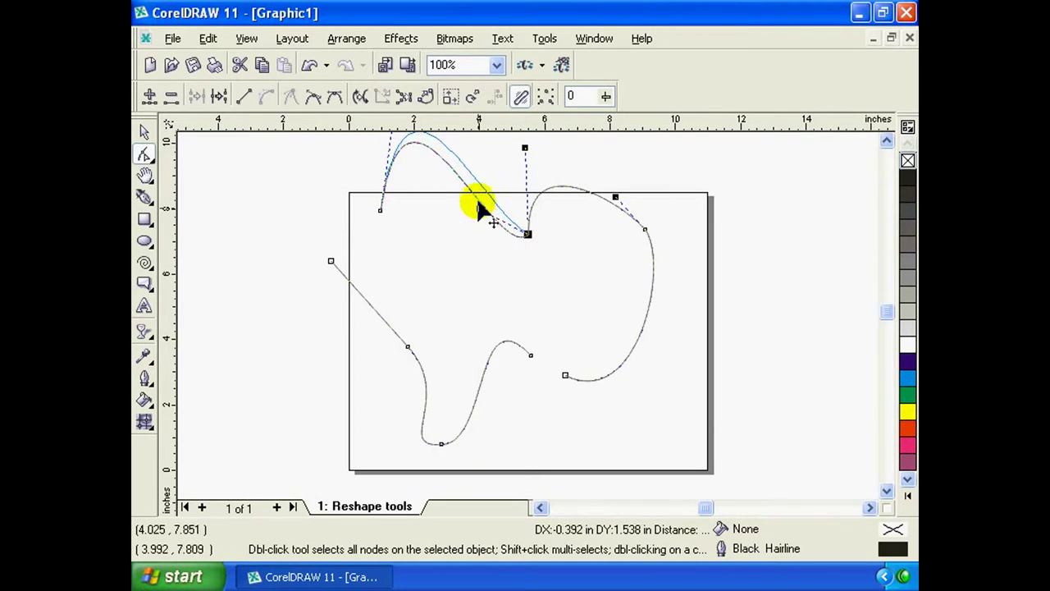
{"action": "left_click", "coordinate": [555, 220]}
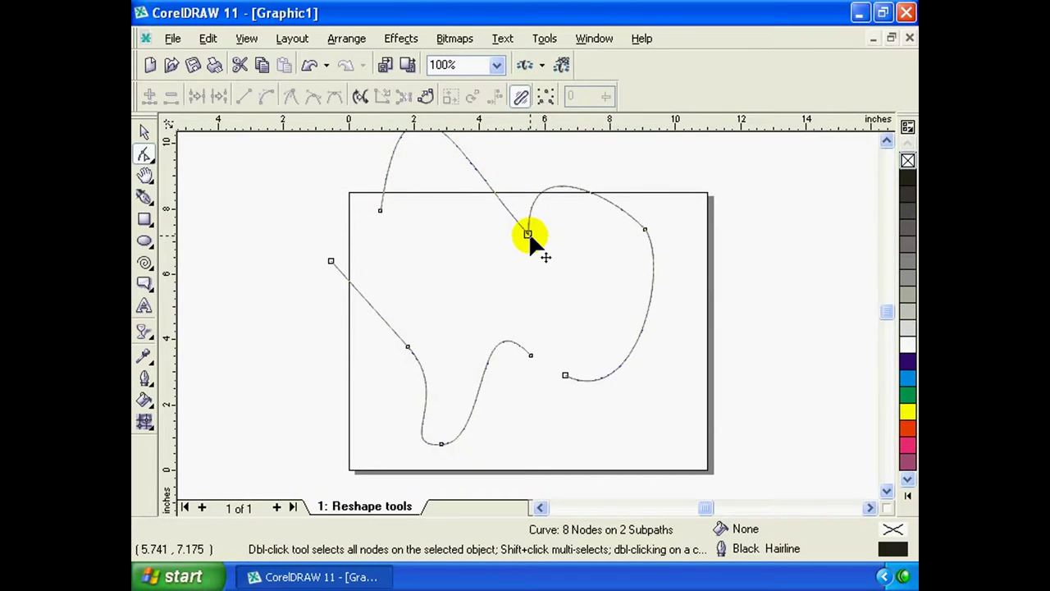
{"action": "left_click_drag", "start_coordinate": [528, 235], "coordinate": [532, 298]}
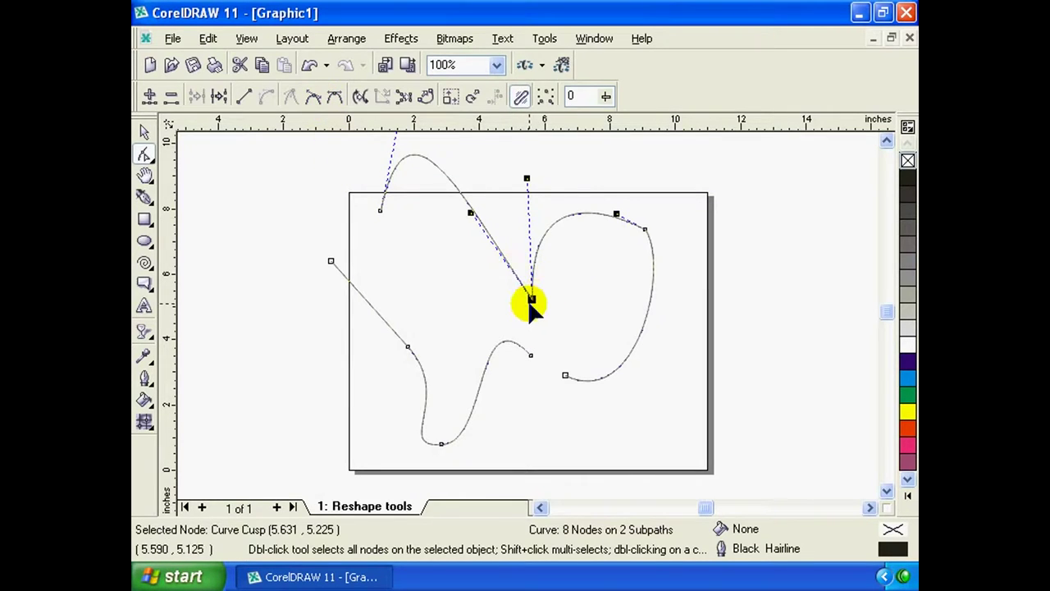
Make the middle node smooth, then symmetrical, reshaping the arc and settling it at 5.420, 5.708
{"action": "left_click", "coordinate": [313, 99]}
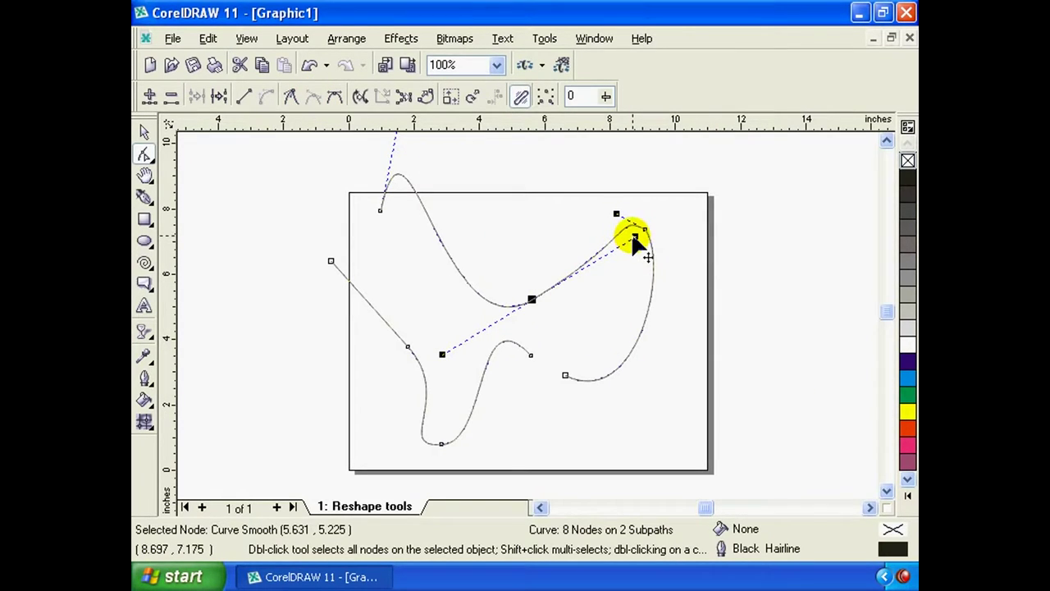
{"action": "left_click_drag", "start_coordinate": [635, 236], "coordinate": [544, 270]}
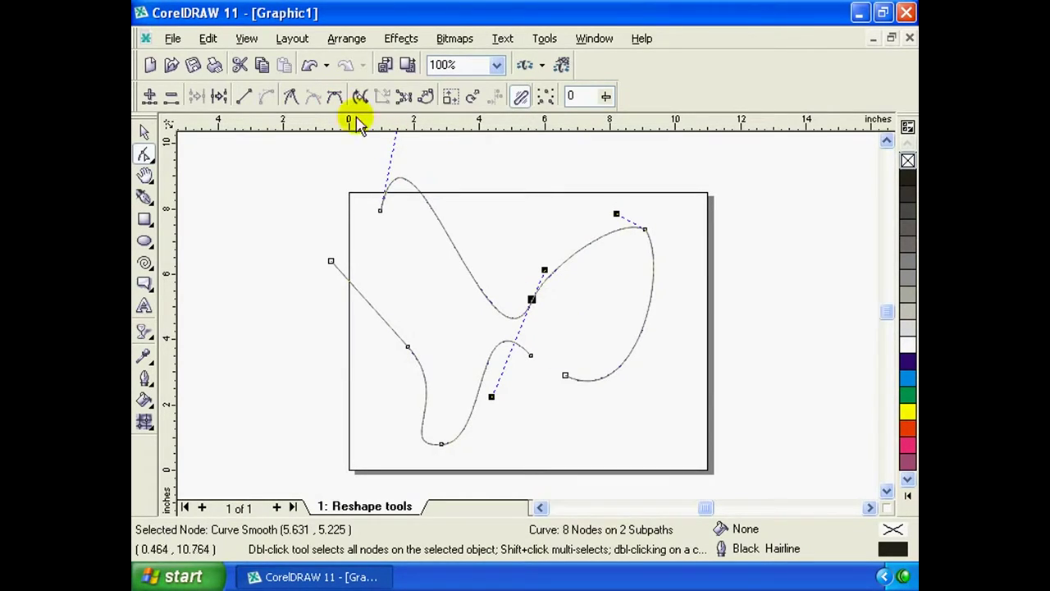
{"action": "left_click", "coordinate": [336, 98]}
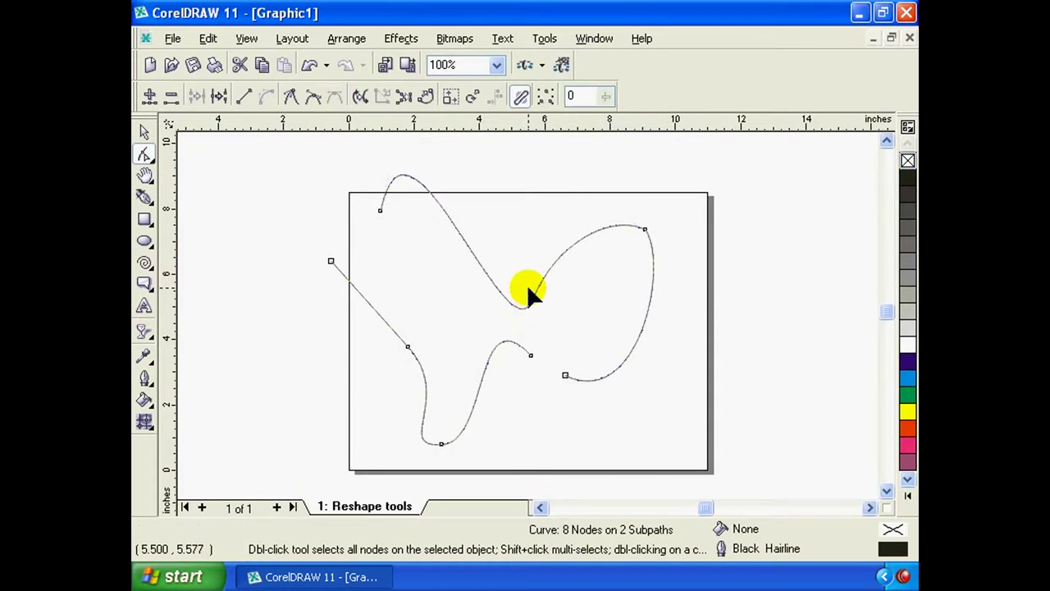
{"action": "left_click_drag", "start_coordinate": [532, 301], "coordinate": [525, 284]}
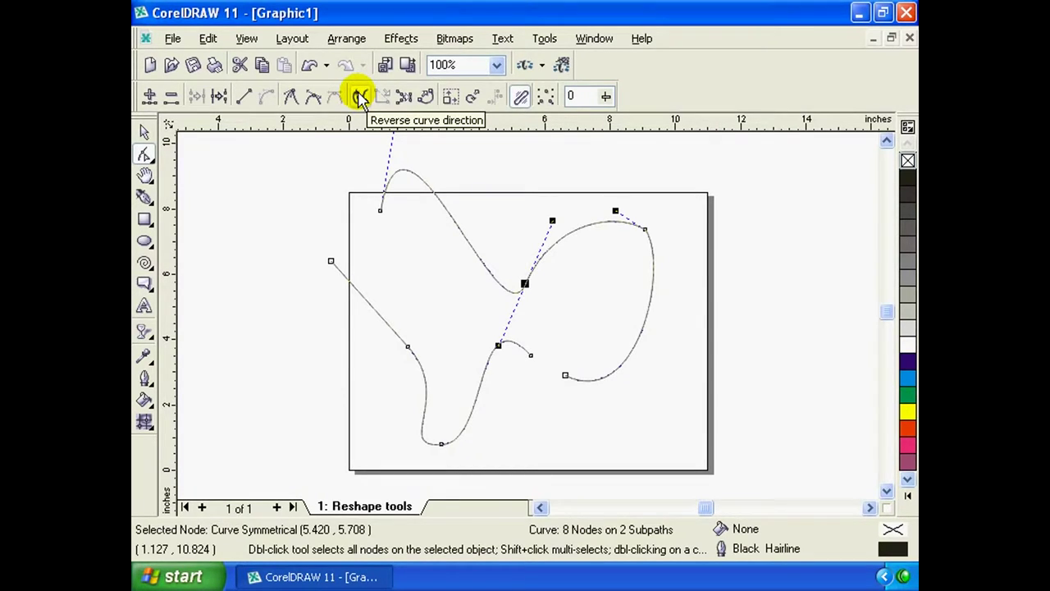
Reverse the curve's direction repeatedly, dragging the middle node's handle to reshape the arc
{"action": "left_click", "coordinate": [361, 97]}
{"action": "left_click", "coordinate": [361, 97]}
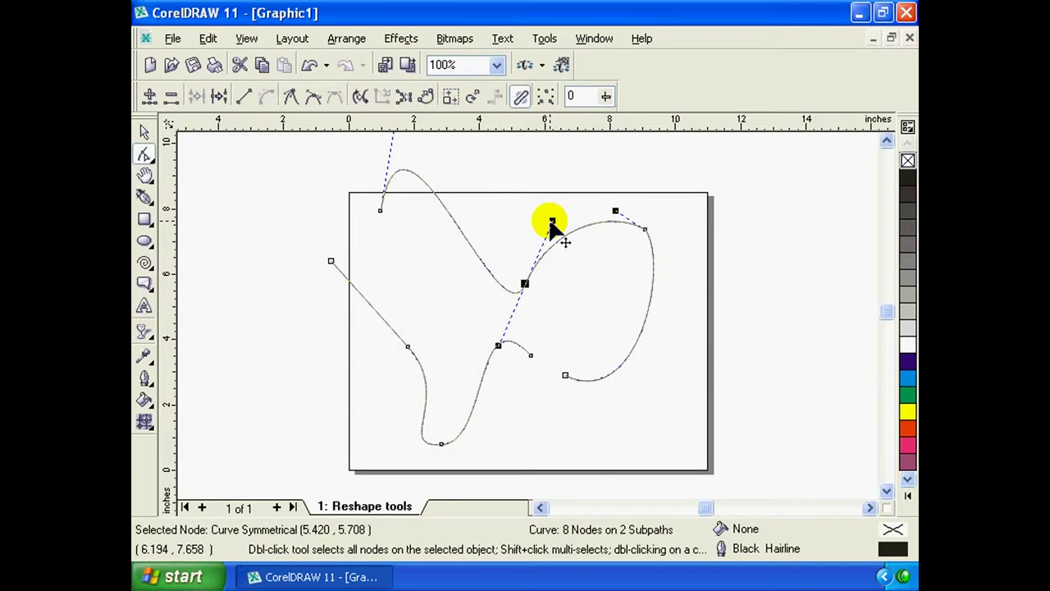
{"action": "left_click_drag", "start_coordinate": [553, 220], "coordinate": [592, 205]}
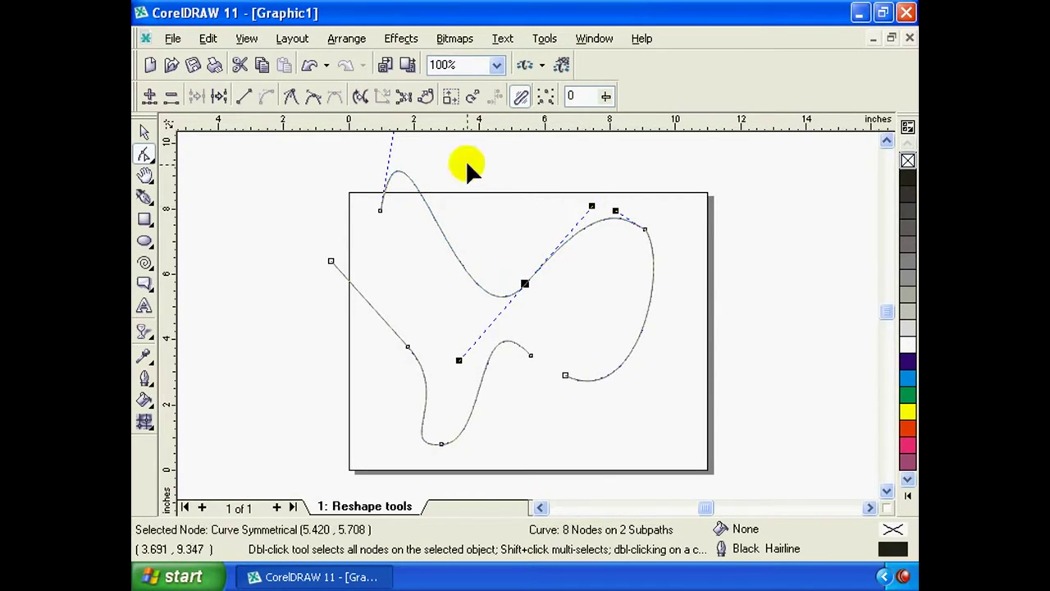
{"action": "left_click", "coordinate": [361, 97]}
{"action": "left_click", "coordinate": [361, 97]}
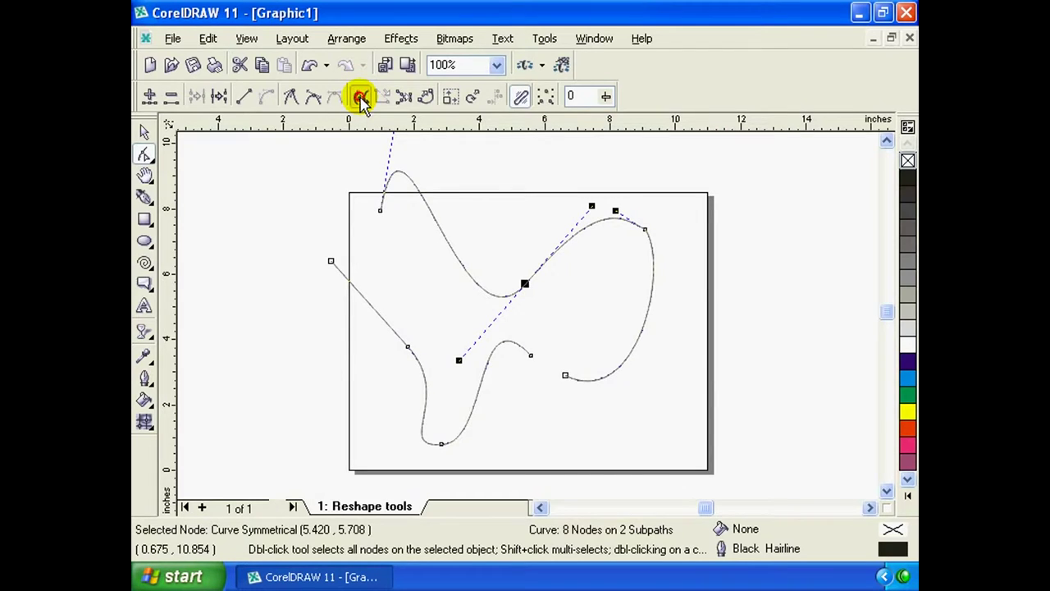
{"action": "left_click", "coordinate": [362, 97]}
{"action": "left_click", "coordinate": [362, 96]}
{"action": "left_click", "coordinate": [362, 97]}
{"action": "left_click", "coordinate": [361, 97]}
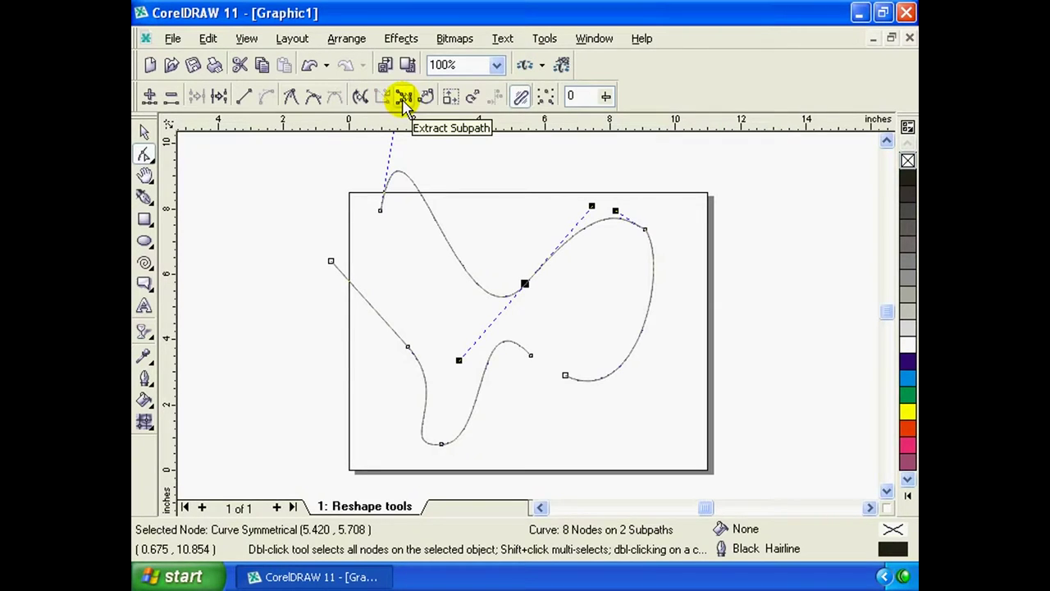
Extract the selected subpath into its own separate curve
{"action": "left_click", "coordinate": [403, 99]}
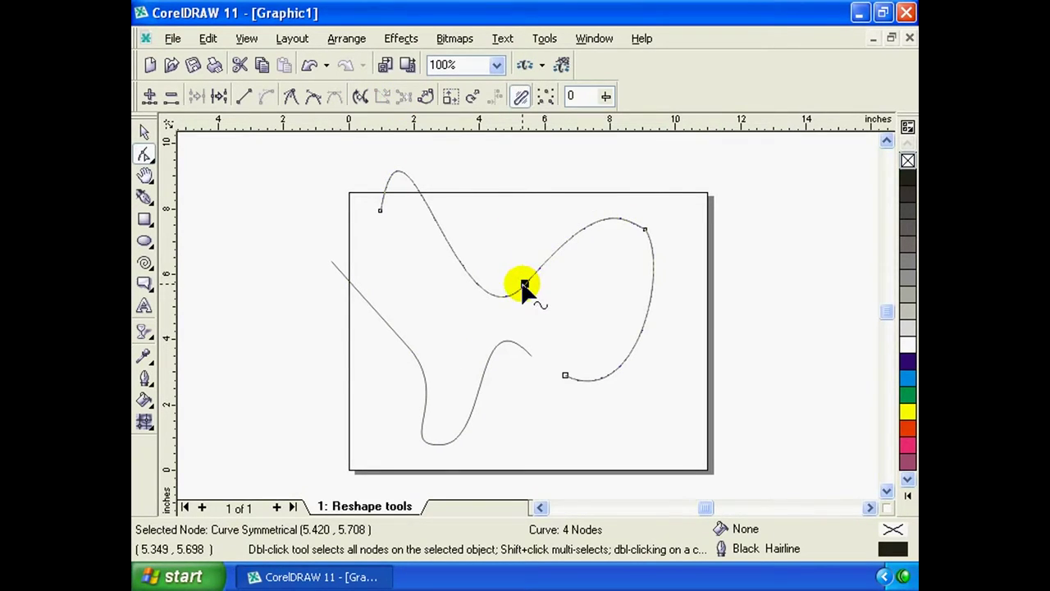
{"action": "left_click_drag", "start_coordinate": [525, 285], "coordinate": [531, 270]}
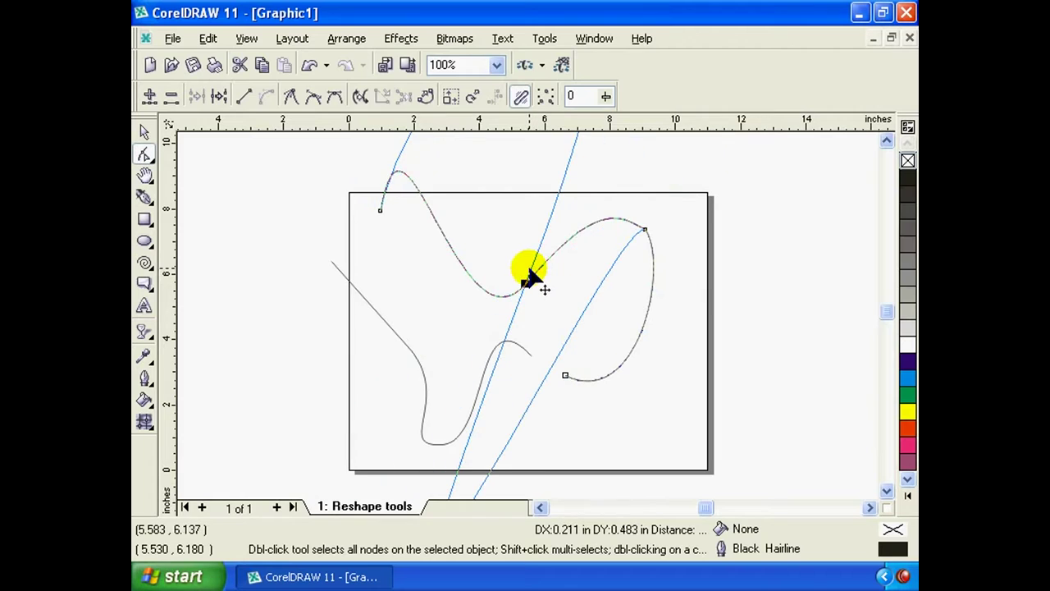
{"action": "key", "text": "Escape"}
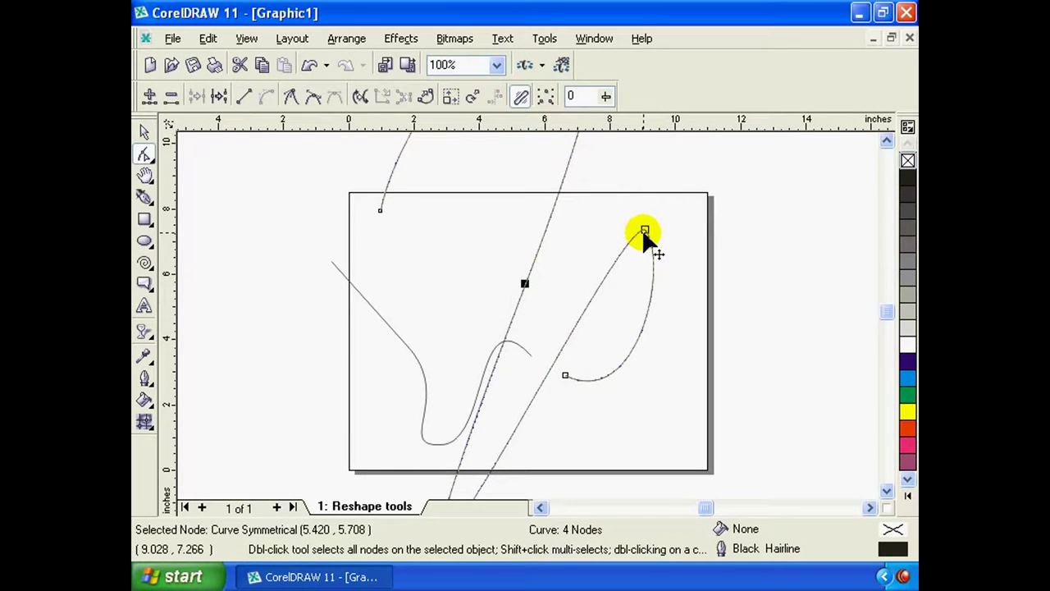
Reshape the right curve into a hook along the page edge and lift the left curve's end node to 5.379, 5.336
{"action": "left_click_drag", "start_coordinate": [644, 230], "coordinate": [650, 193]}
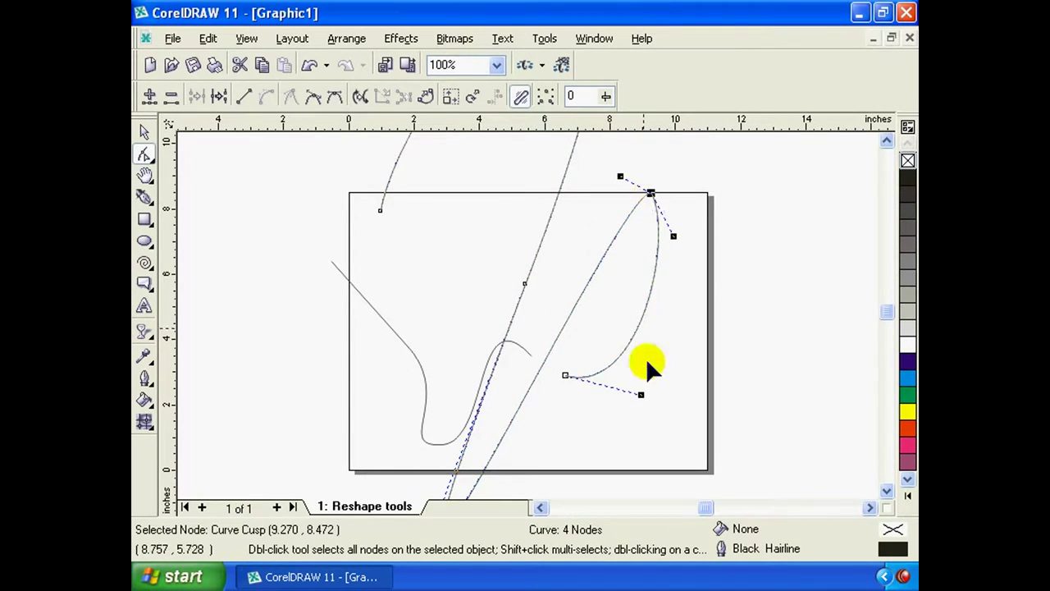
{"action": "left_click_drag", "start_coordinate": [564, 375], "coordinate": [665, 353]}
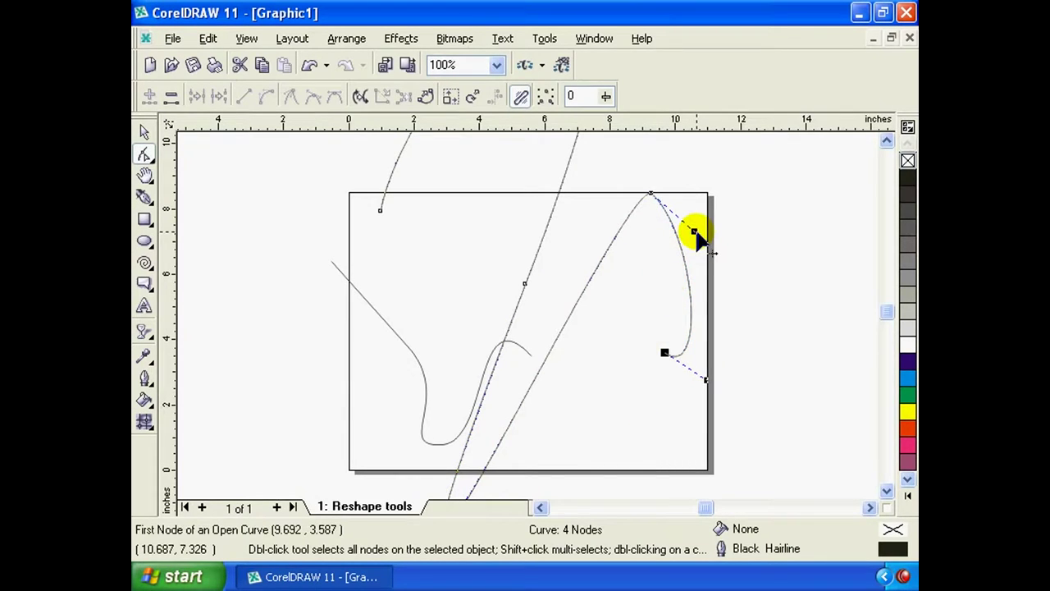
{"action": "mouse_move", "coordinate": [695, 231]}
{"action": "left_mouse_down"}
{"action": "mouse_move", "coordinate": [698, 210]}
{"action": "mouse_move", "coordinate": [751, 167]}
{"action": "left_mouse_up"}
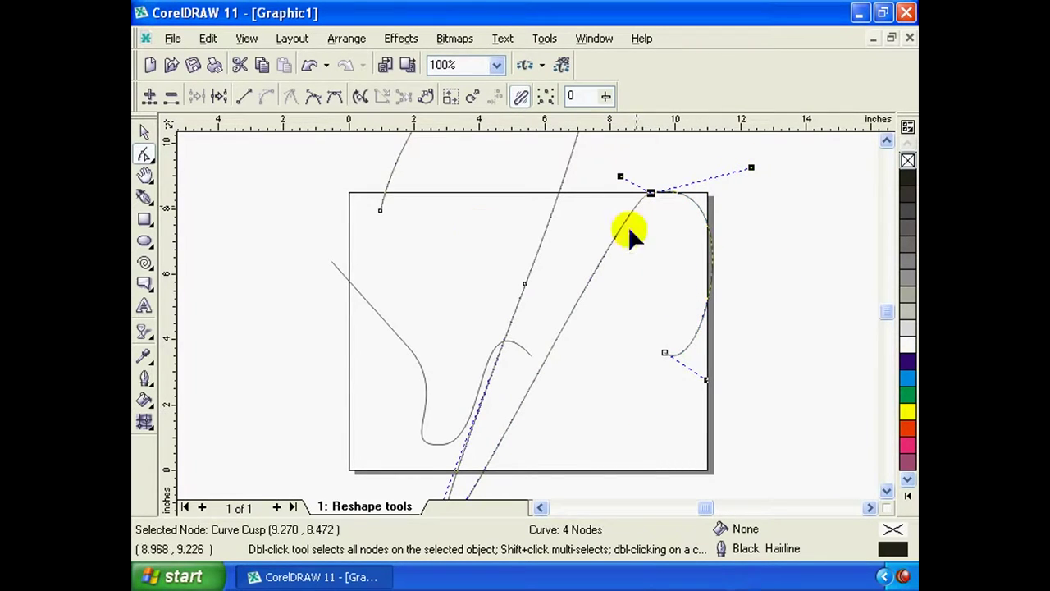
{"action": "left_click", "coordinate": [576, 273]}
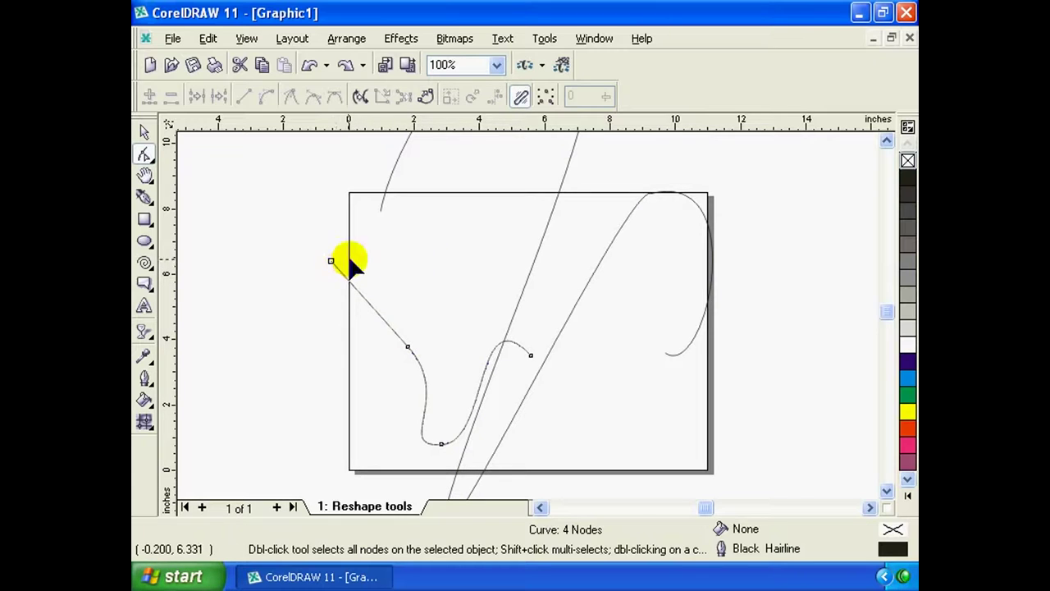
{"action": "left_click_drag", "start_coordinate": [531, 357], "coordinate": [523, 294]}
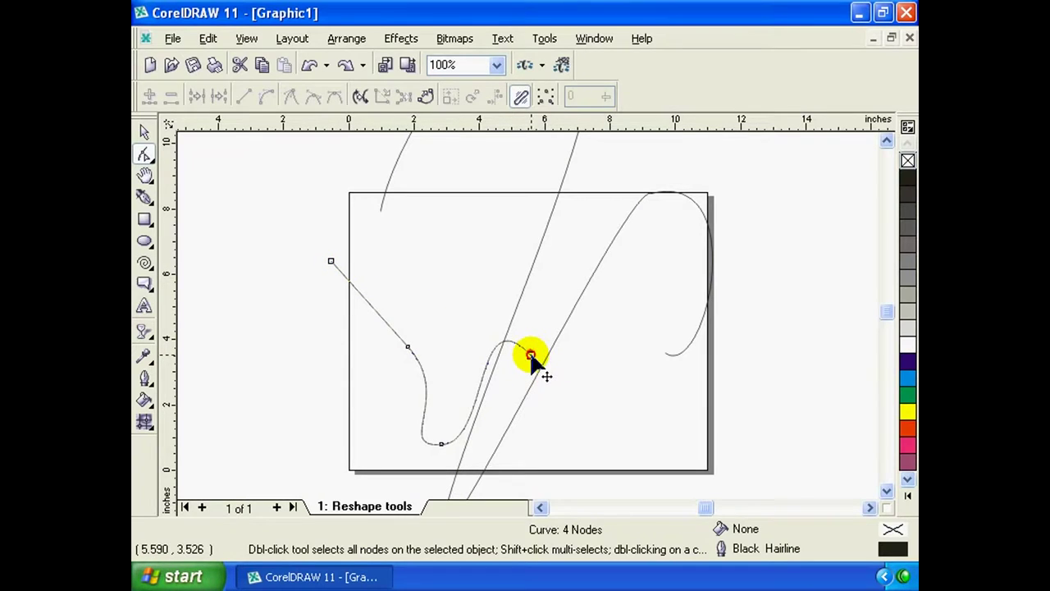
{"action": "left_click", "coordinate": [331, 262]}
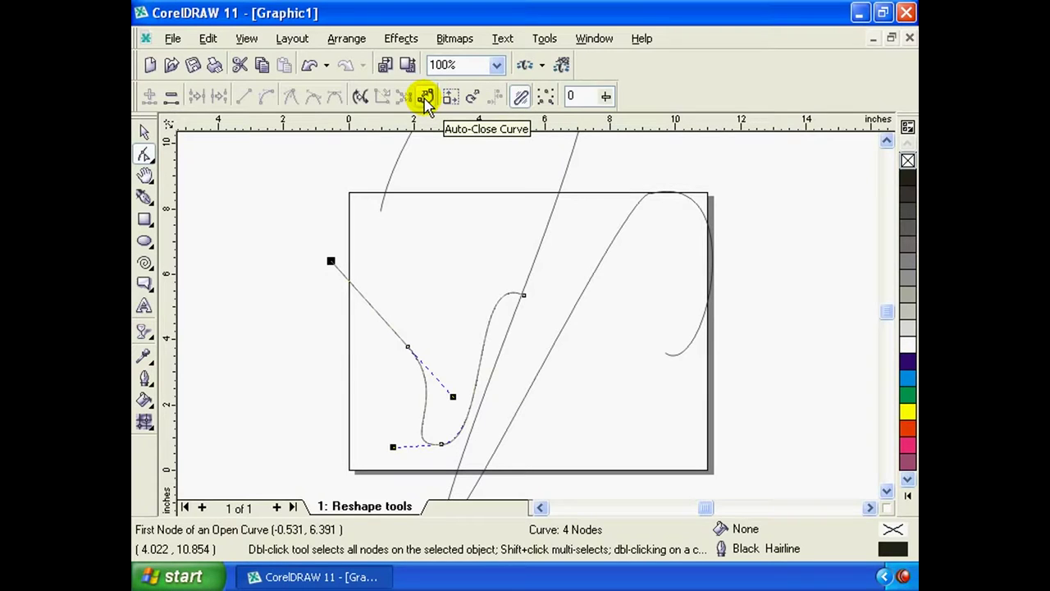
Auto-close the left curve with a straight segment joining its ends, then reselect its nodes
{"action": "left_click", "coordinate": [426, 98]}
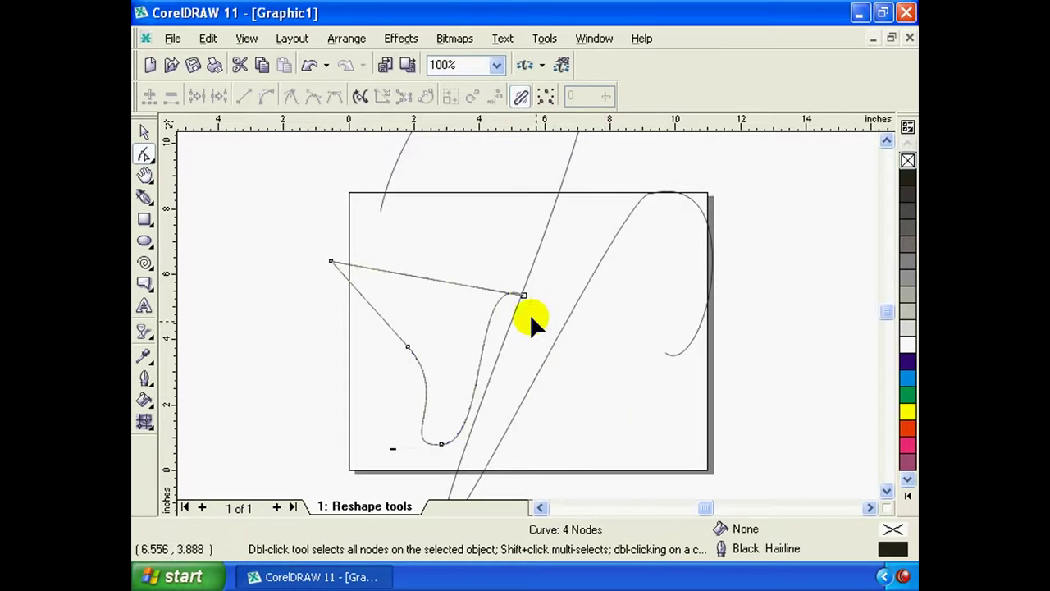
{"action": "left_click", "coordinate": [541, 324]}
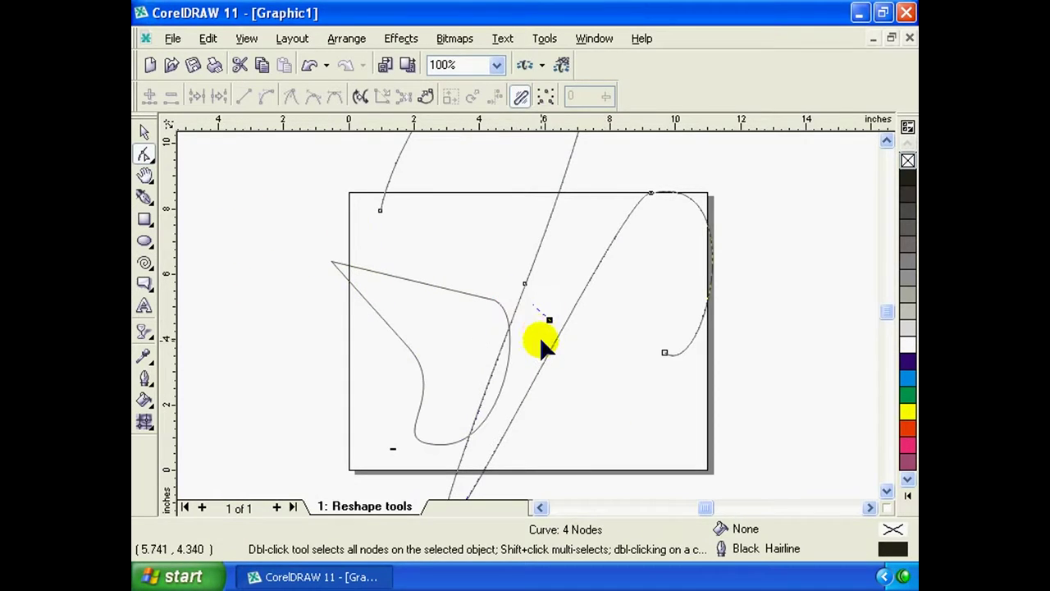
{"action": "left_click", "coordinate": [497, 300]}
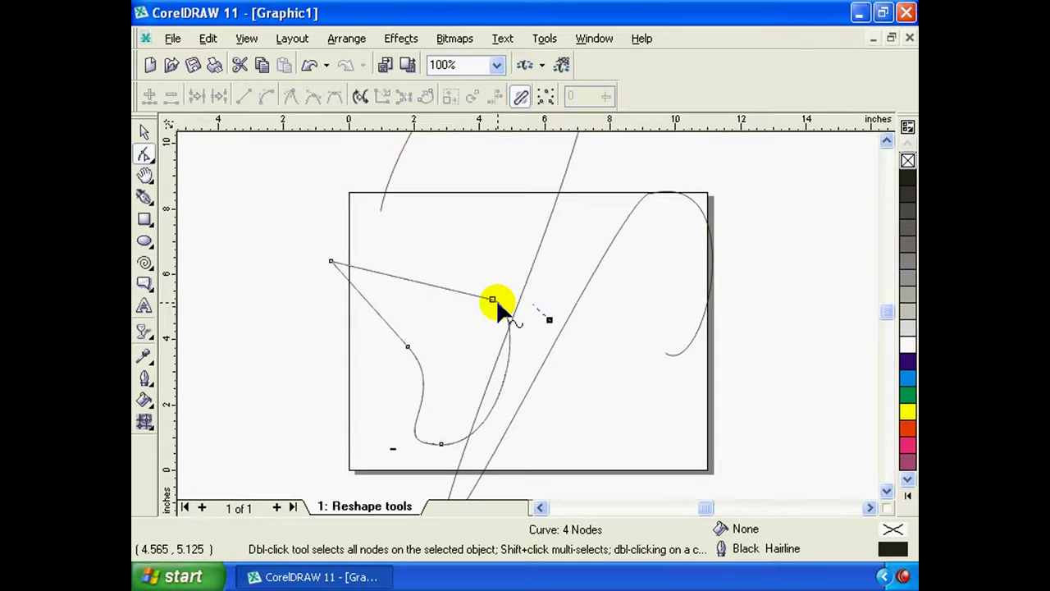
{"action": "left_click", "coordinate": [330, 262]}
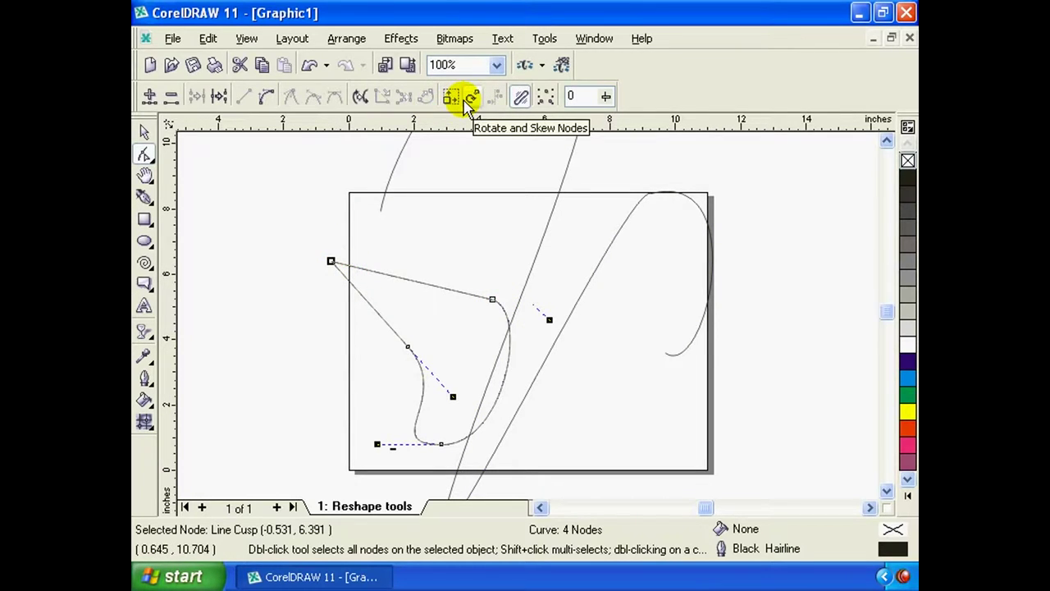
Rotate the selected nodes about 52 degrees and skew them about 23 degrees
{"action": "left_click", "coordinate": [470, 98]}
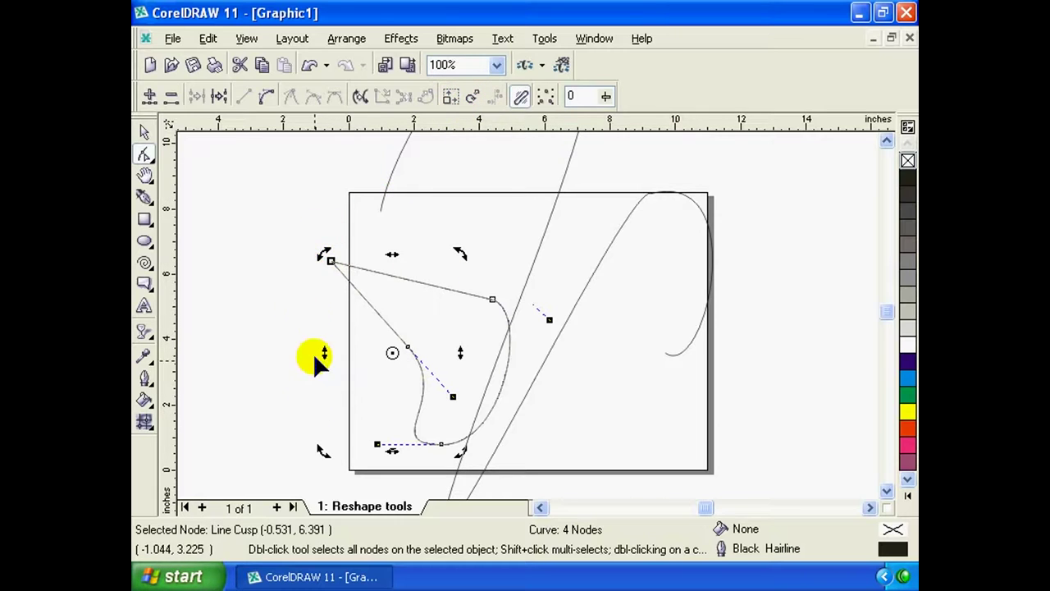
{"action": "mouse_move", "coordinate": [320, 255]}
{"action": "left_mouse_down"}
{"action": "mouse_move", "coordinate": [326, 286]}
{"action": "mouse_move", "coordinate": [512, 254]}
{"action": "left_mouse_up"}
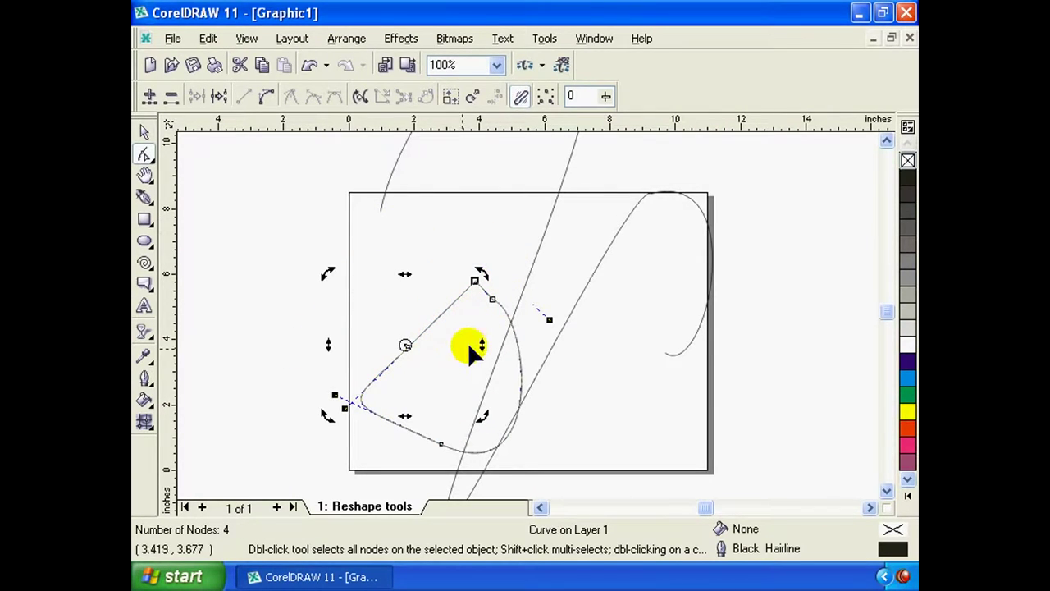
{"action": "mouse_move", "coordinate": [482, 345]}
{"action": "left_mouse_down"}
{"action": "mouse_move", "coordinate": [486, 258]}
{"action": "mouse_move", "coordinate": [485, 427]}
{"action": "mouse_move", "coordinate": [477, 274]}
{"action": "left_mouse_up"}
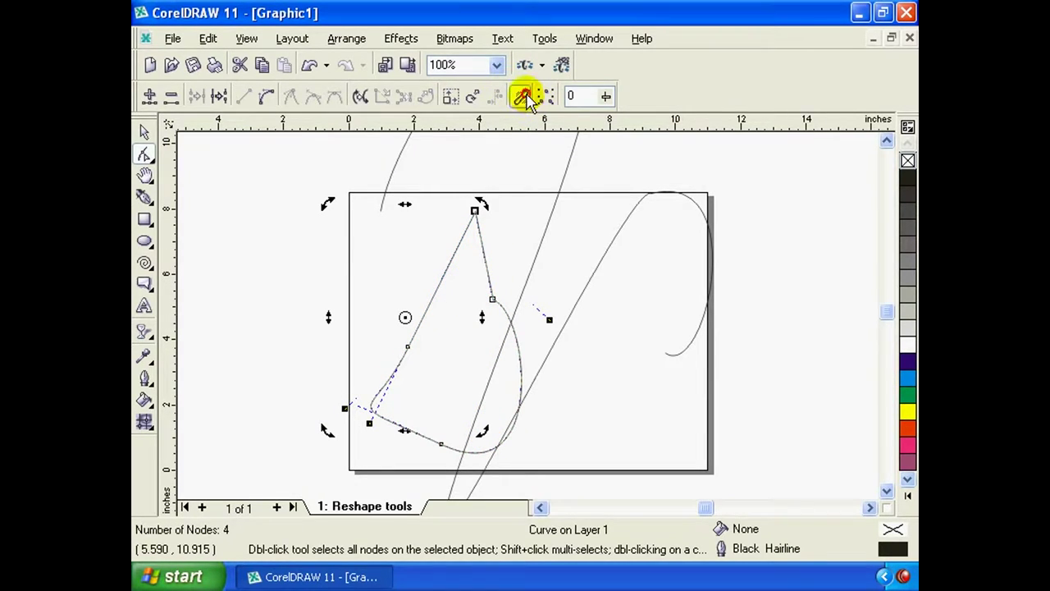
Move the top node past the page's left edge and delete nodes to leave a two-node teardrop
{"action": "left_click", "coordinate": [526, 98]}
{"action": "left_click_drag", "start_coordinate": [475, 210], "coordinate": [315, 211]}
{"action": "left_click", "coordinate": [520, 96]}
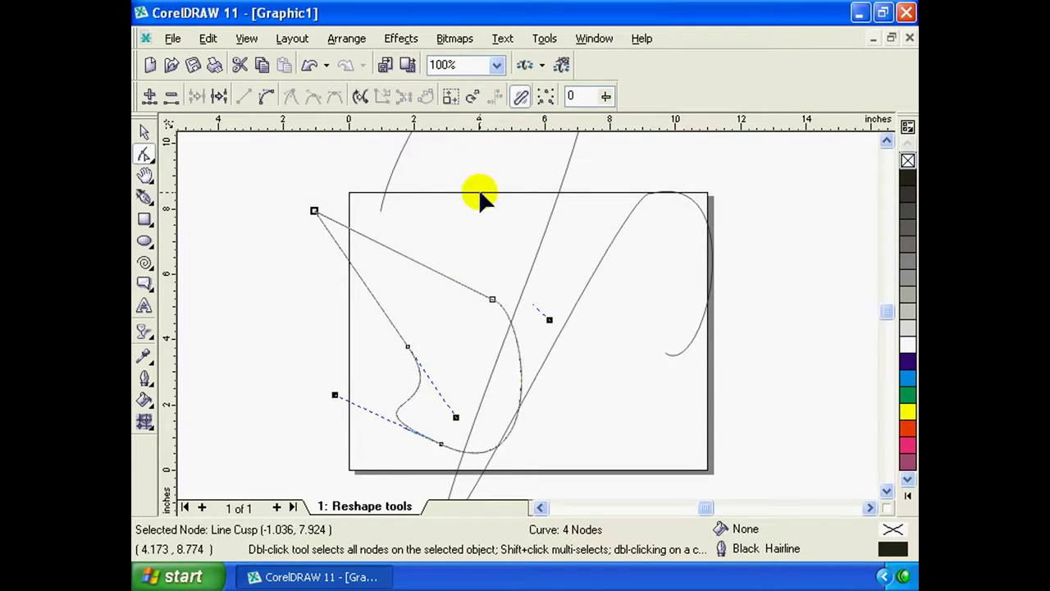
{"action": "mouse_move", "coordinate": [492, 299]}
{"action": "left_mouse_down"}
{"action": "mouse_move", "coordinate": [481, 236]}
{"action": "mouse_move", "coordinate": [626, 301]}
{"action": "left_mouse_up"}
{"action": "double_click", "coordinate": [480, 235]}
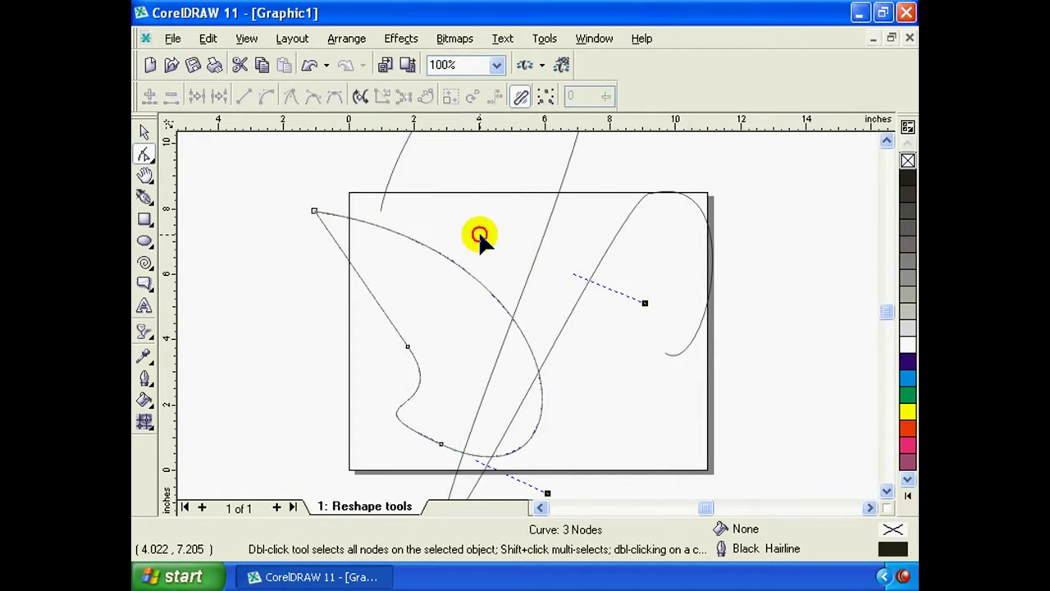
{"action": "key", "text": "Delete"}
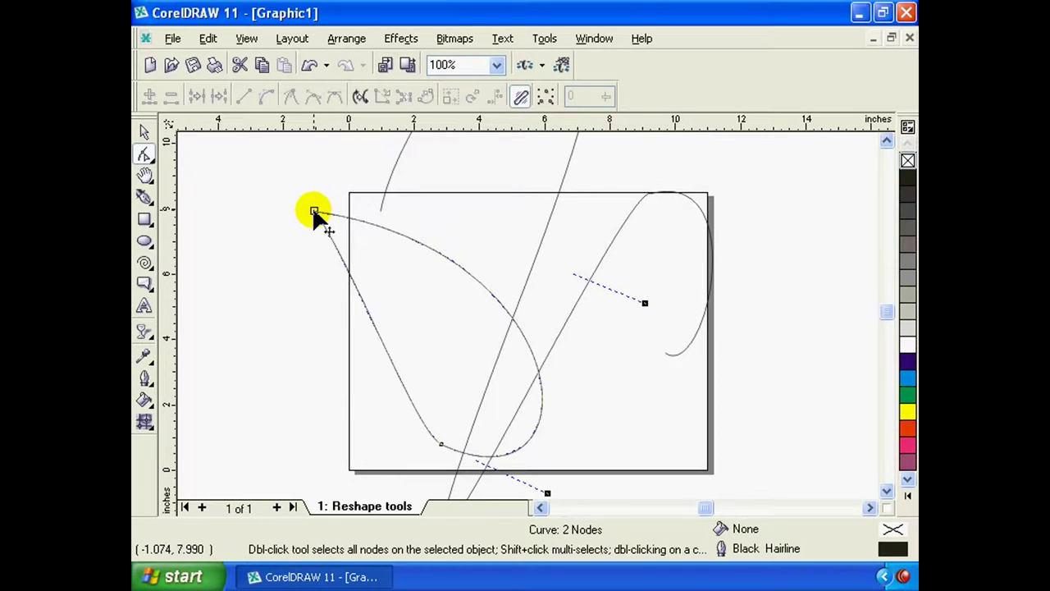
Delete all curves, draw a 7.931 × 4.463 inch ellipse centred at 6.179, 4.944, and select the Knife tool
{"action": "left_click", "coordinate": [315, 212]}
{"action": "key", "text": "Delete"}
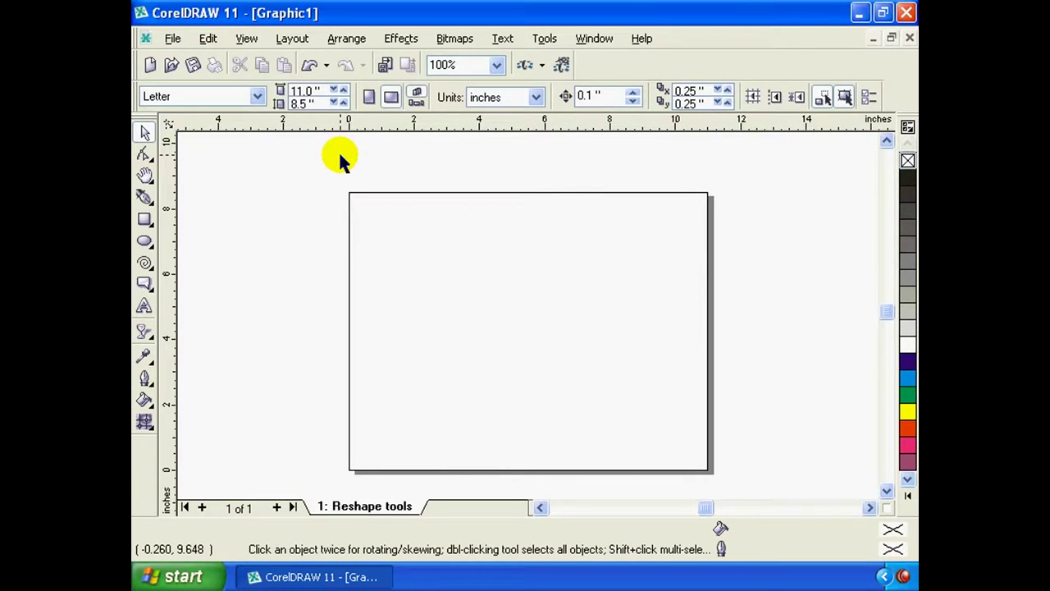
{"action": "left_click", "coordinate": [152, 162]}
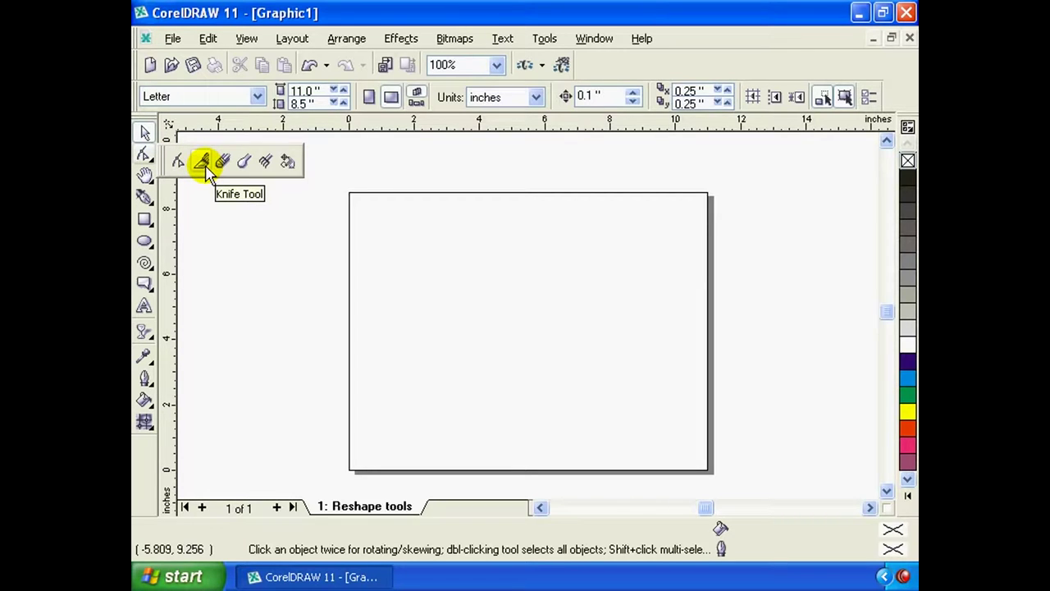
{"action": "left_click", "coordinate": [144, 220]}
{"action": "left_click", "coordinate": [144, 241]}
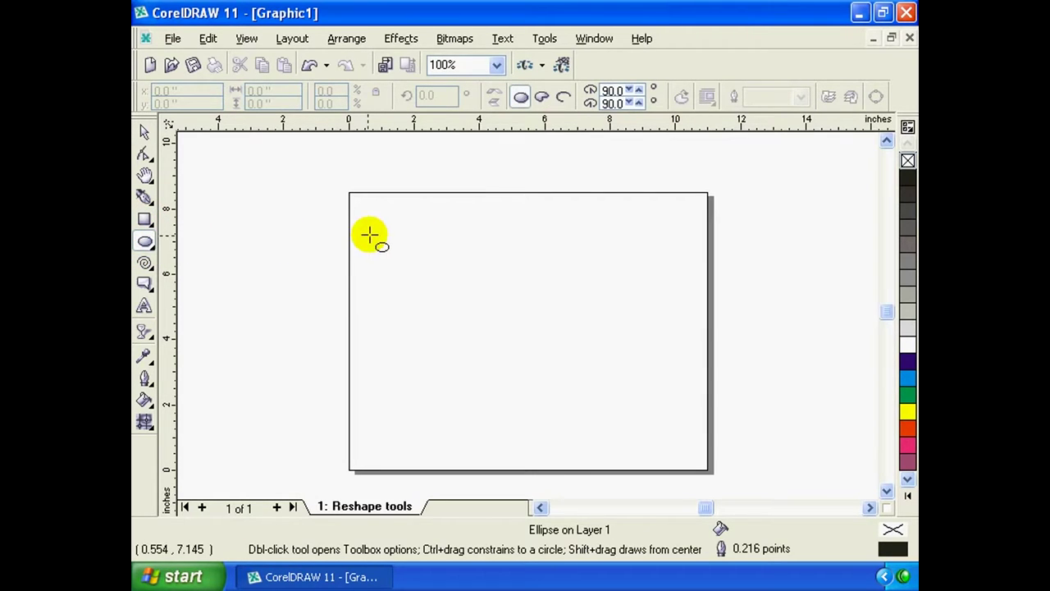
{"action": "left_click_drag", "start_coordinate": [421, 235], "coordinate": [681, 381]}
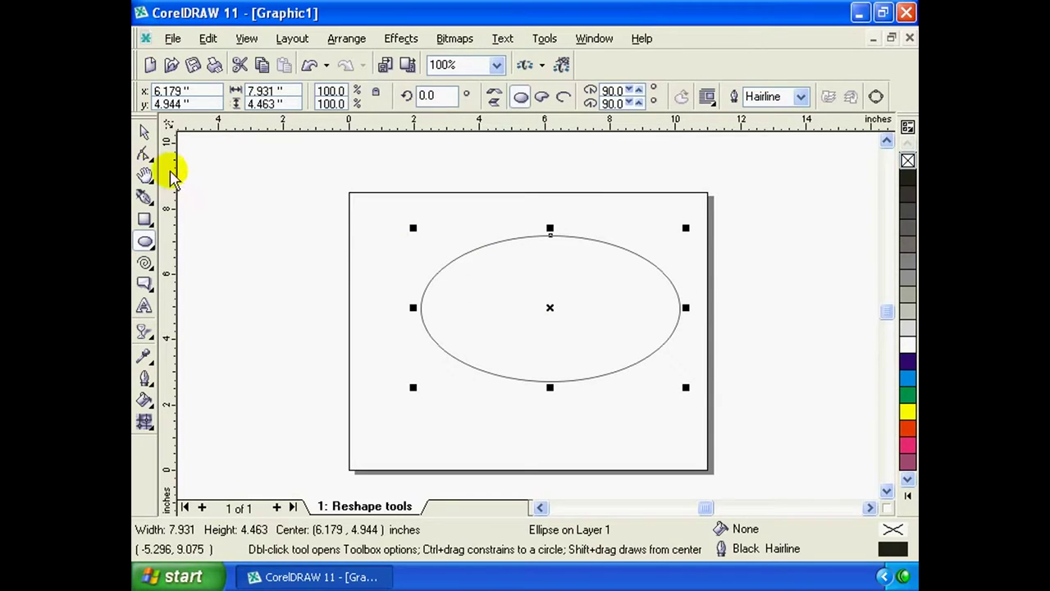
{"action": "left_click", "coordinate": [146, 159]}
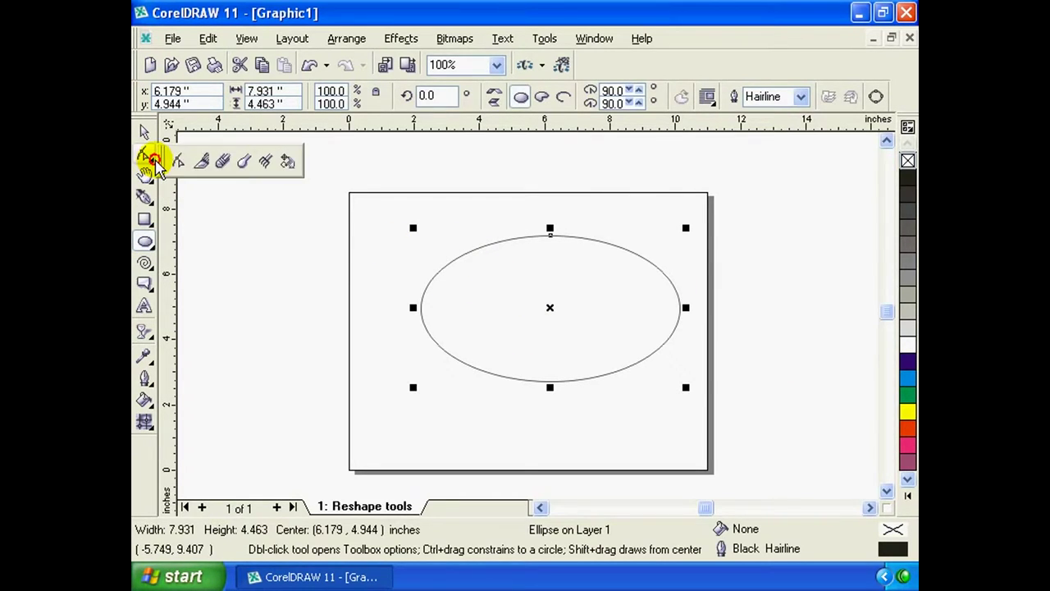
{"action": "left_click", "coordinate": [201, 164]}
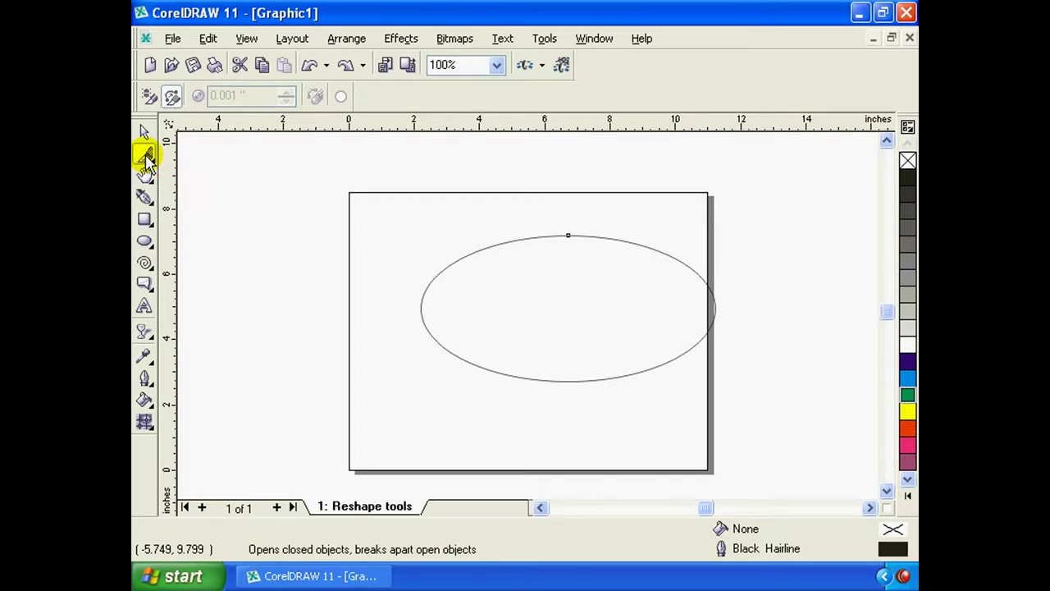
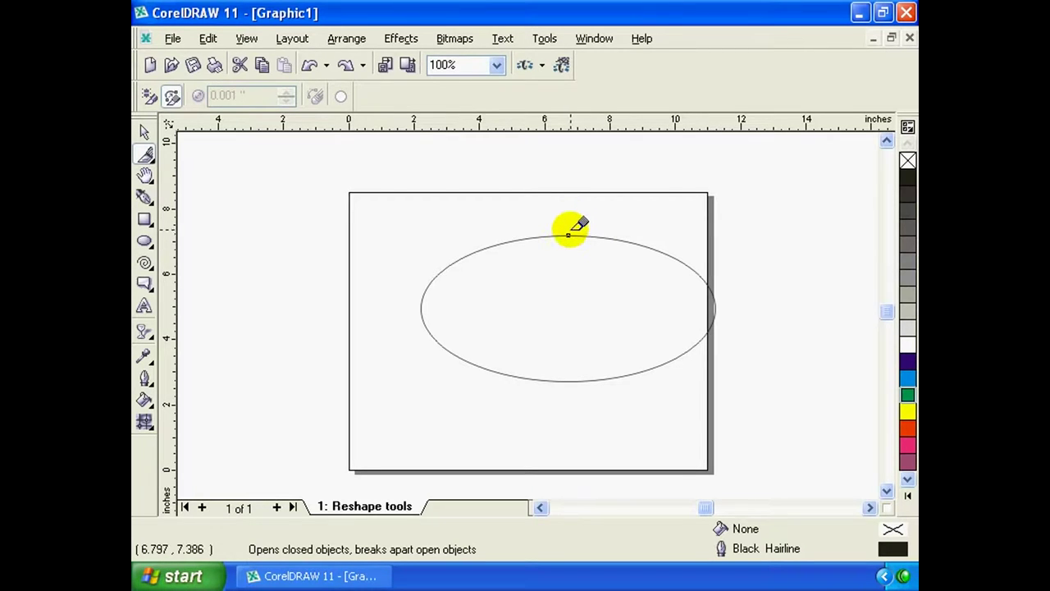
Knife-cut the ellipse vertically from its top point down to its bottom point
{"action": "left_click", "coordinate": [568, 234]}
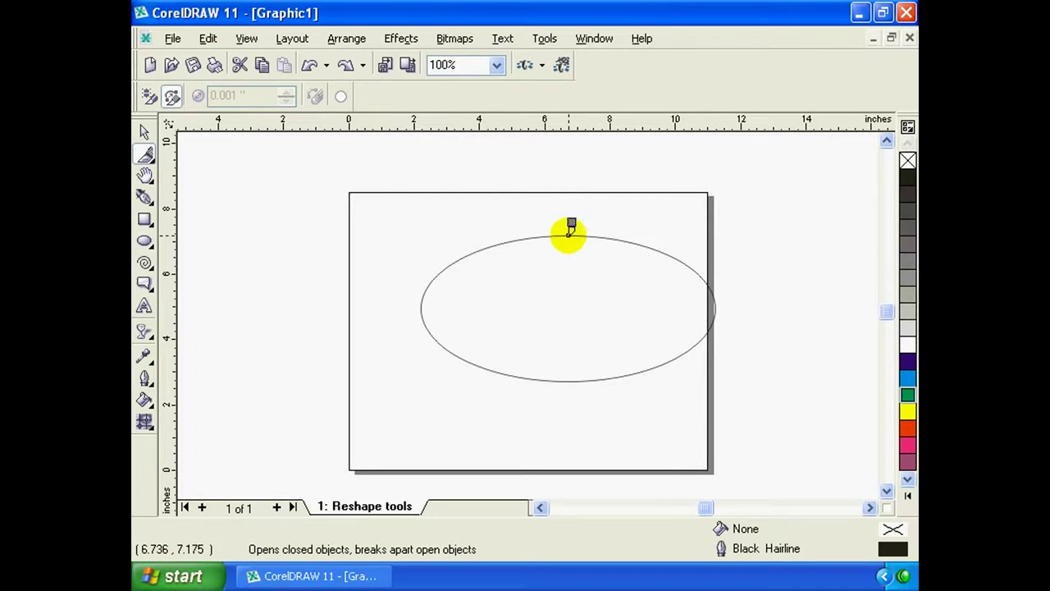
{"action": "left_click", "coordinate": [568, 234]}
{"action": "left_click_drag", "start_coordinate": [567, 234], "coordinate": [569, 274]}
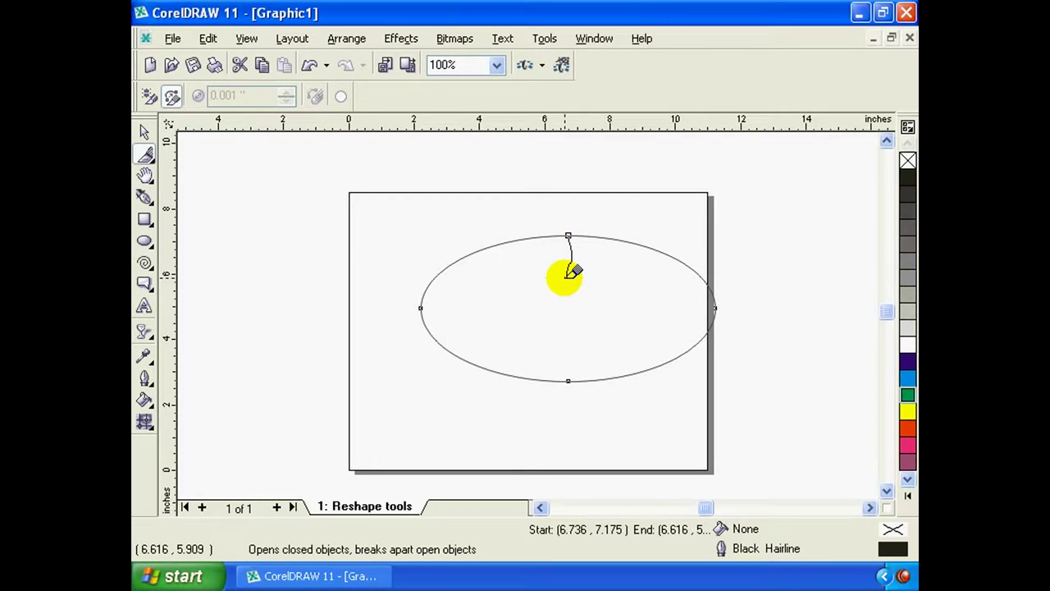
{"action": "left_click_drag", "start_coordinate": [568, 275], "coordinate": [566, 363]}
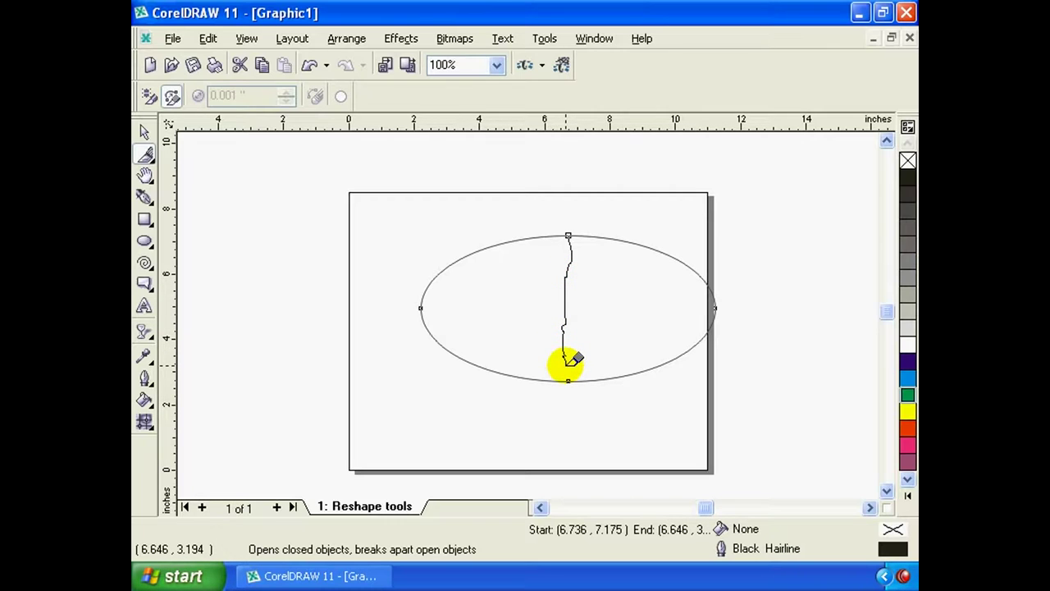
{"action": "left_click_drag", "start_coordinate": [568, 366], "coordinate": [568, 379]}
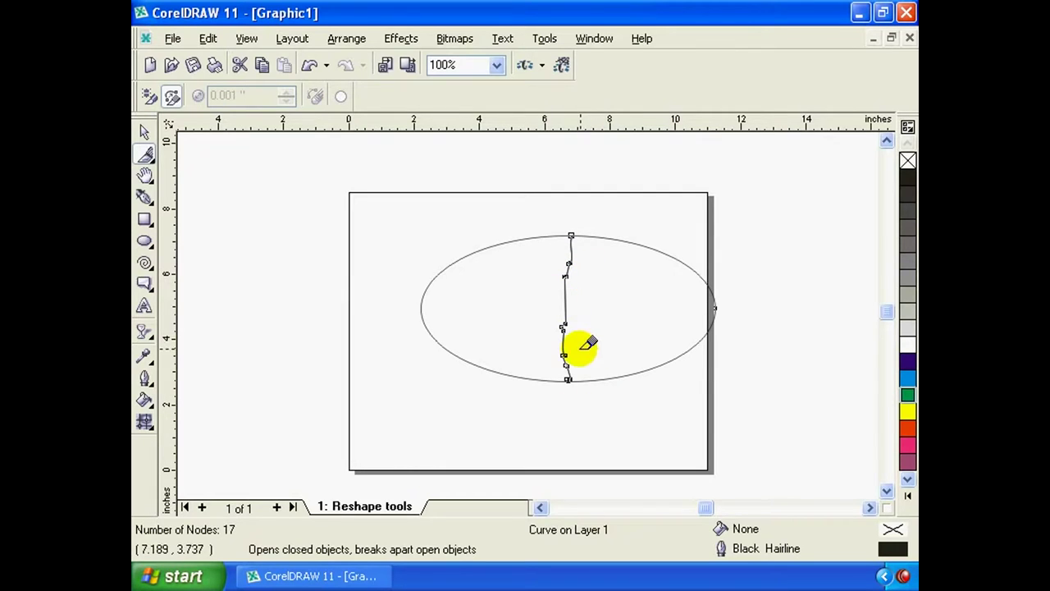
With the Pick tool, select the left half of the split ellipse
{"action": "left_click", "coordinate": [144, 131]}
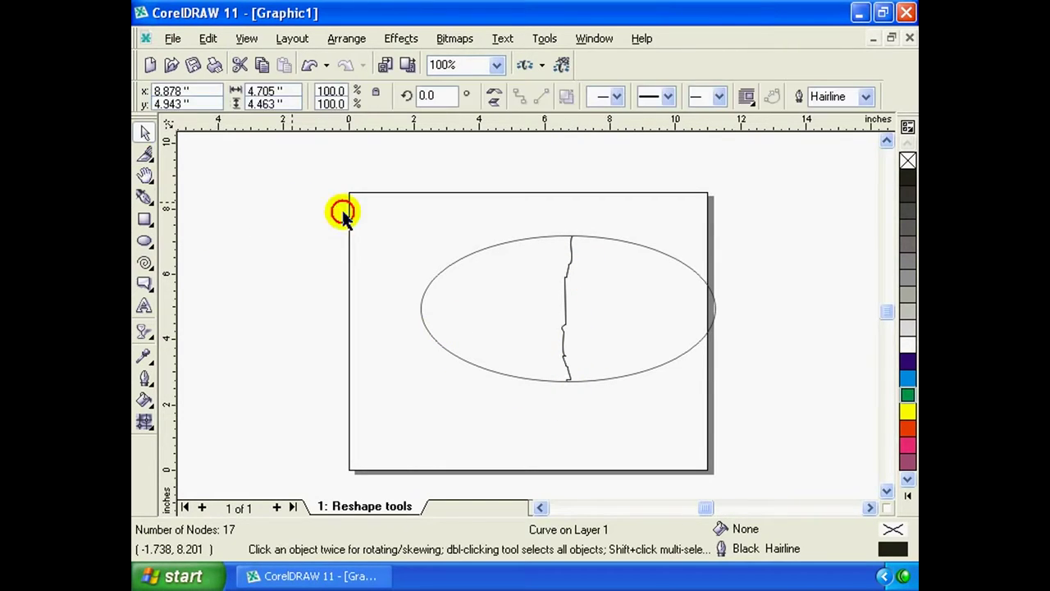
{"action": "left_click", "coordinate": [343, 211]}
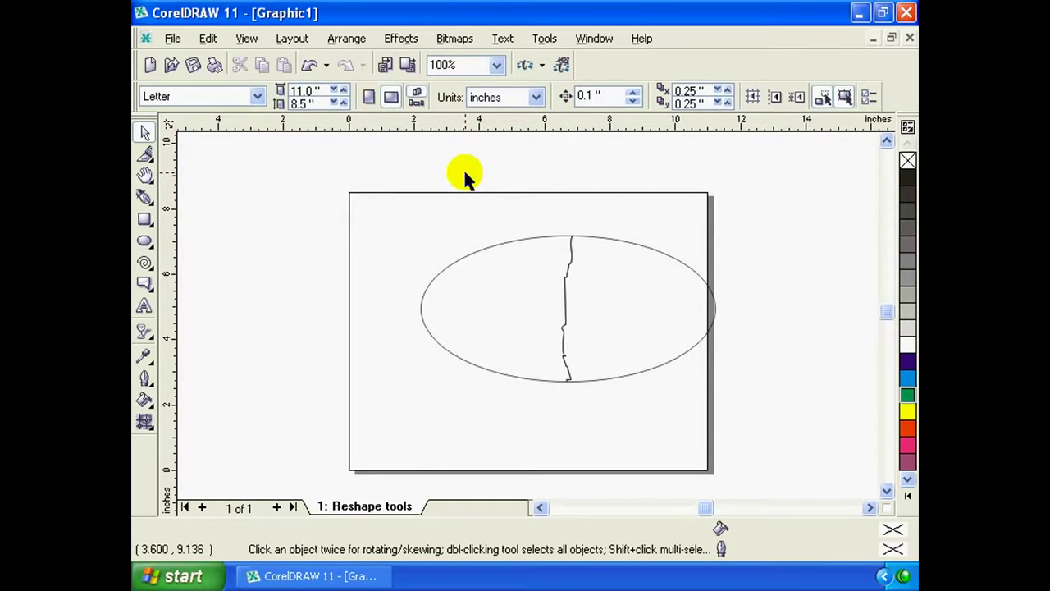
{"action": "left_click", "coordinate": [698, 328]}
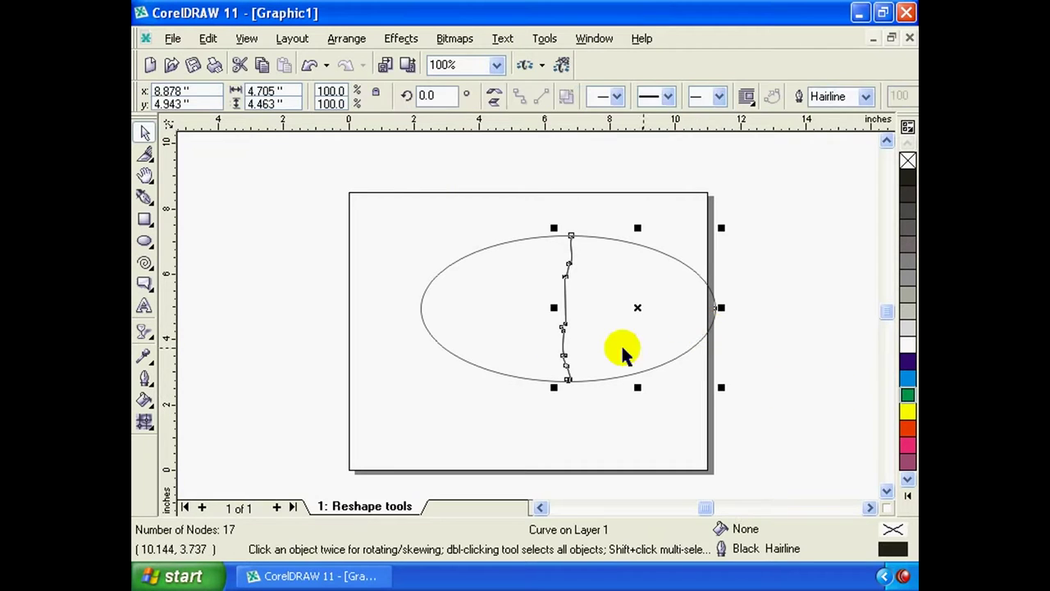
{"action": "left_click", "coordinate": [492, 321]}
{"action": "left_click", "coordinate": [698, 328]}
{"action": "left_click", "coordinate": [563, 319]}
{"action": "left_click", "coordinate": [497, 383]}
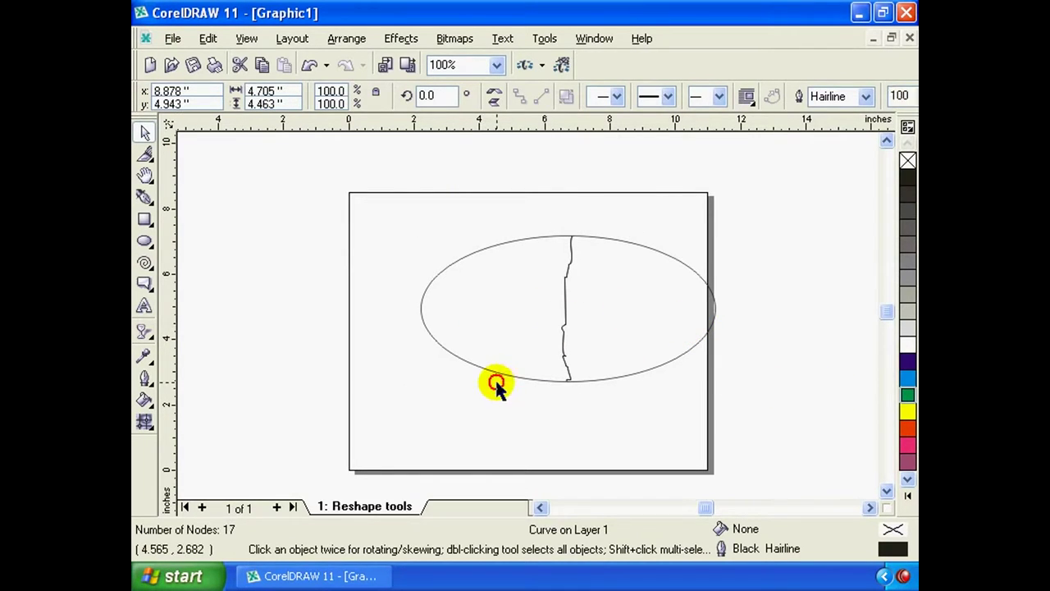
{"action": "left_click", "coordinate": [536, 379]}
Fill the left half green and the right half yellow, then drag them apart
{"action": "left_click", "coordinate": [906, 394]}
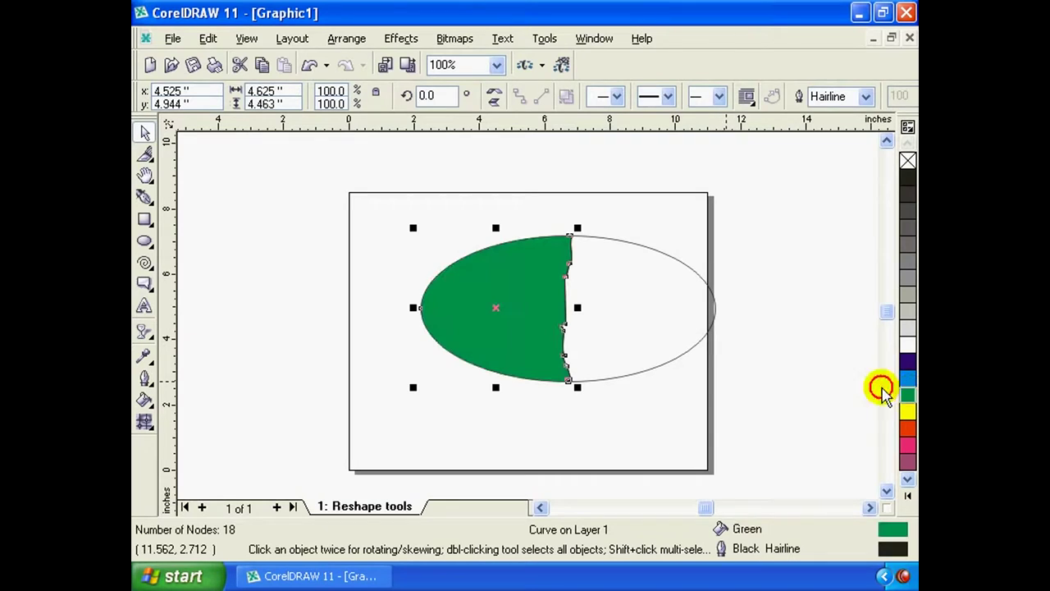
{"action": "left_click", "coordinate": [668, 309]}
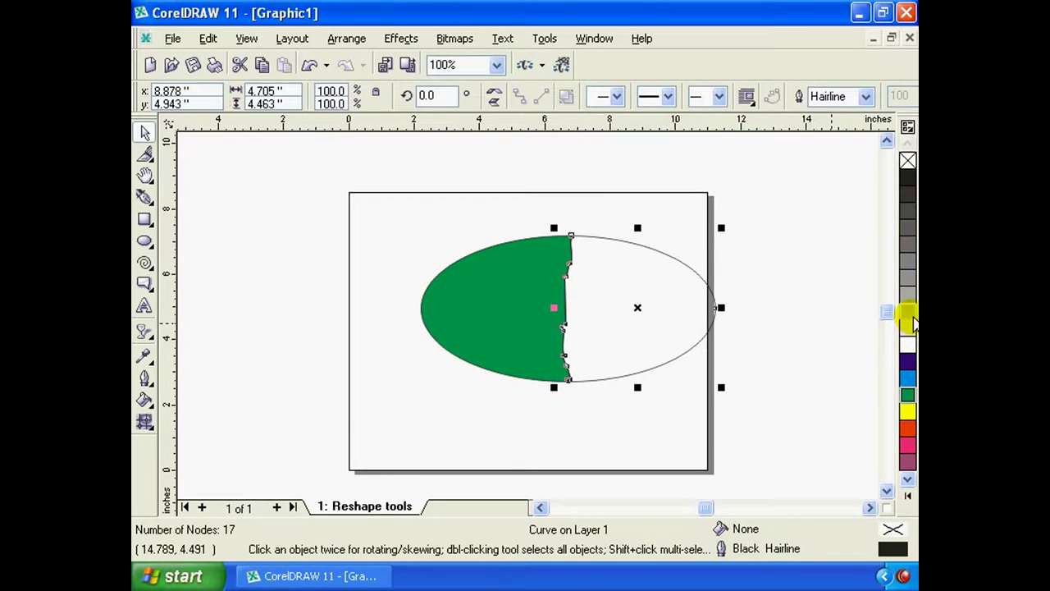
{"action": "left_click", "coordinate": [907, 411]}
{"action": "left_click_drag", "start_coordinate": [659, 316], "coordinate": [735, 307]}
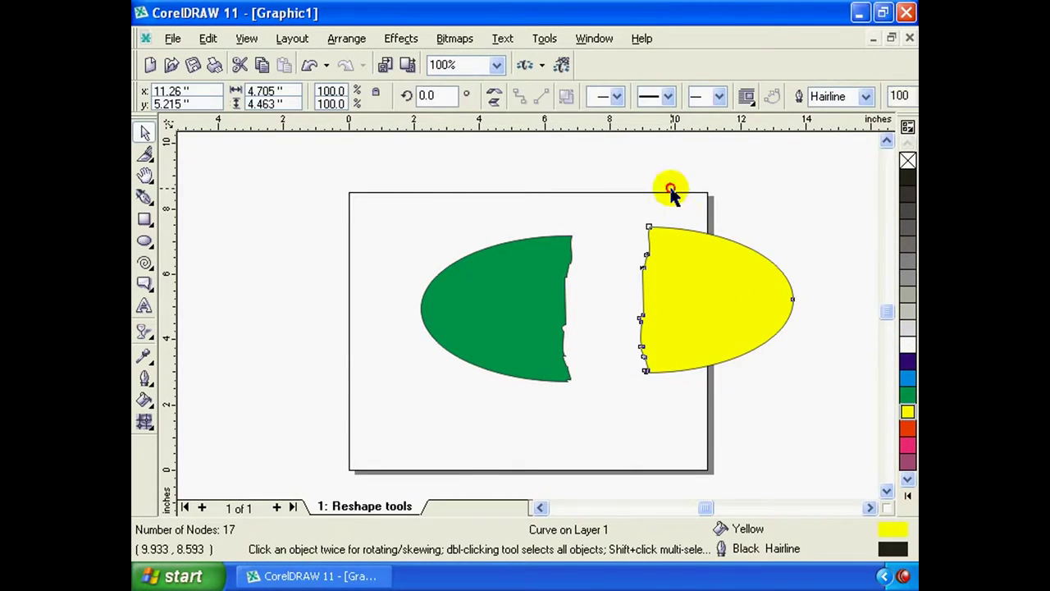
{"action": "left_click_drag", "start_coordinate": [526, 305], "coordinate": [430, 305]}
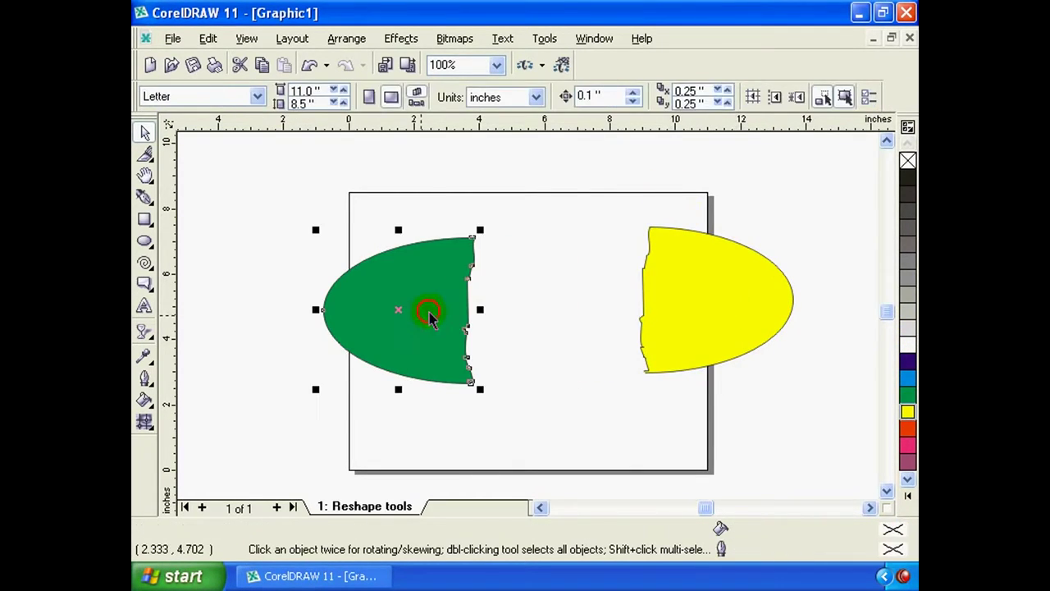
Knife-cut the green half along a curve from its top corner to its left edge
{"action": "left_click", "coordinate": [145, 154]}
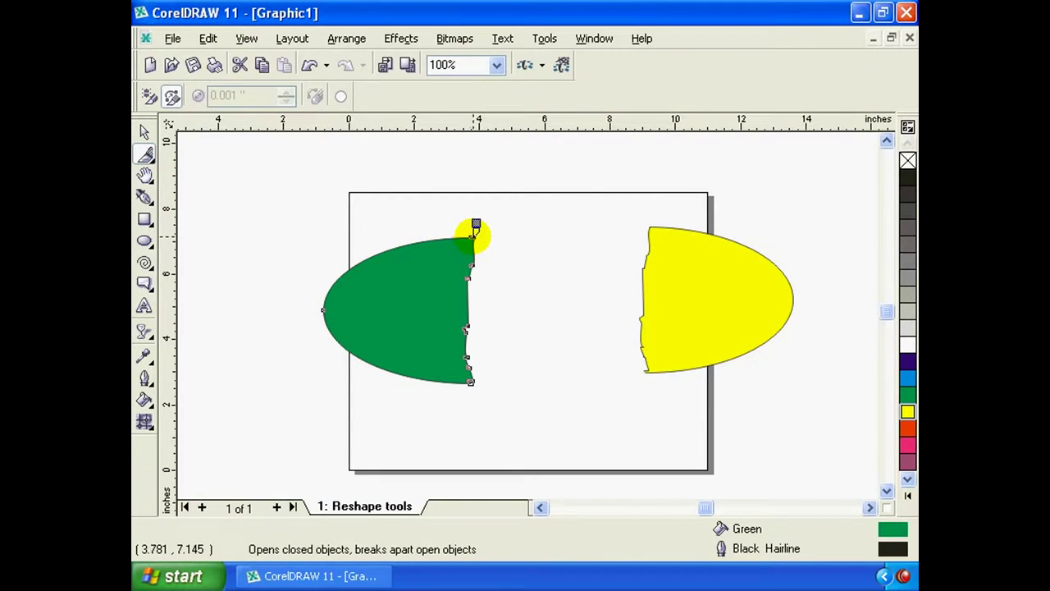
{"action": "left_click", "coordinate": [472, 236]}
{"action": "left_click_drag", "start_coordinate": [378, 295], "coordinate": [330, 307]}
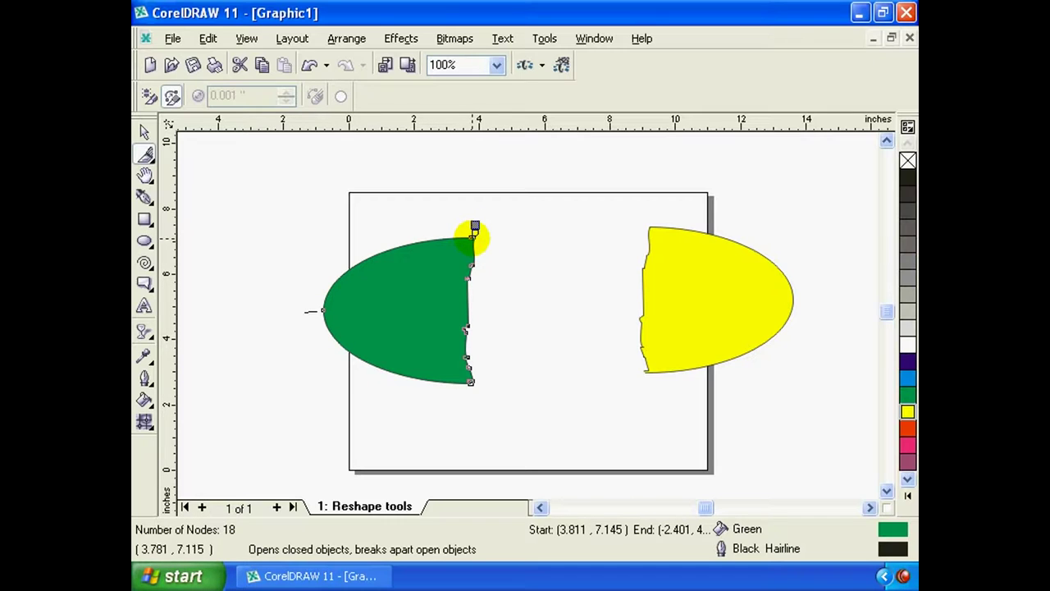
{"action": "left_click_drag", "start_coordinate": [474, 236], "coordinate": [444, 247]}
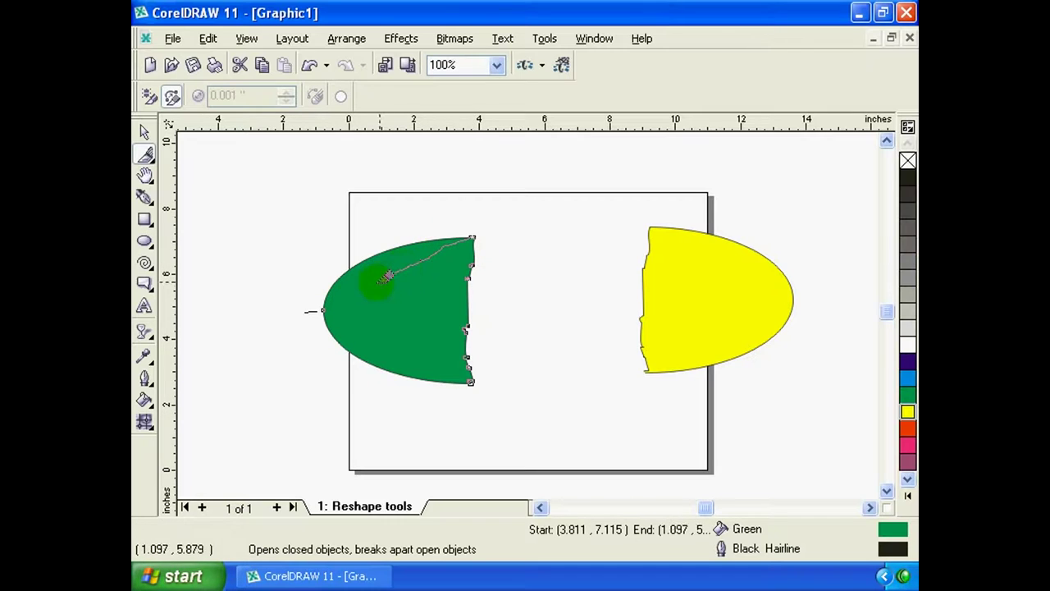
{"action": "left_click_drag", "start_coordinate": [329, 301], "coordinate": [328, 302]}
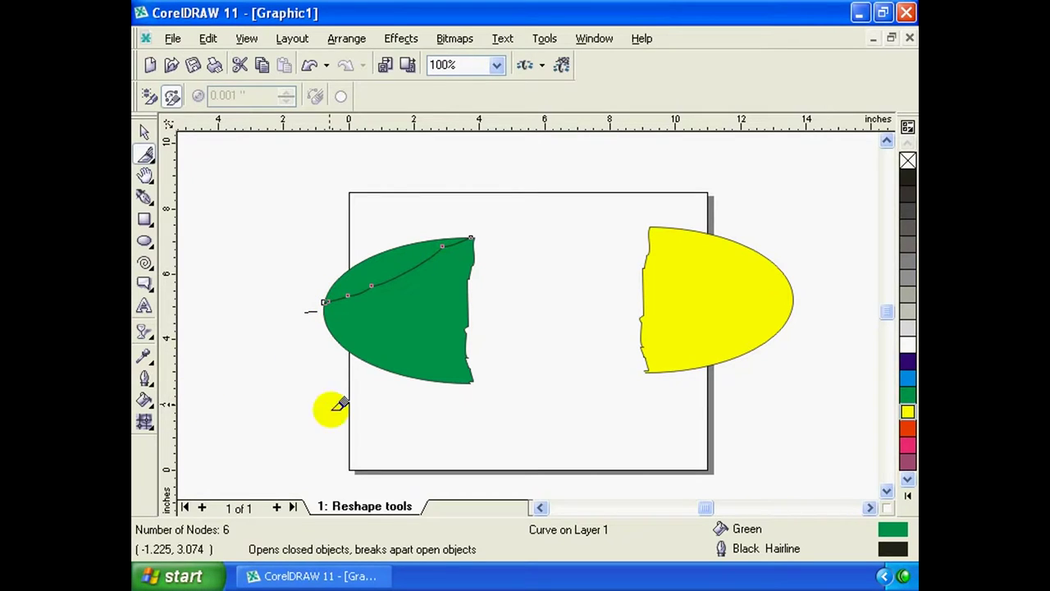
Fill the lower piece 20% Black and move the top sliver up and right
{"action": "left_click", "coordinate": [146, 134]}
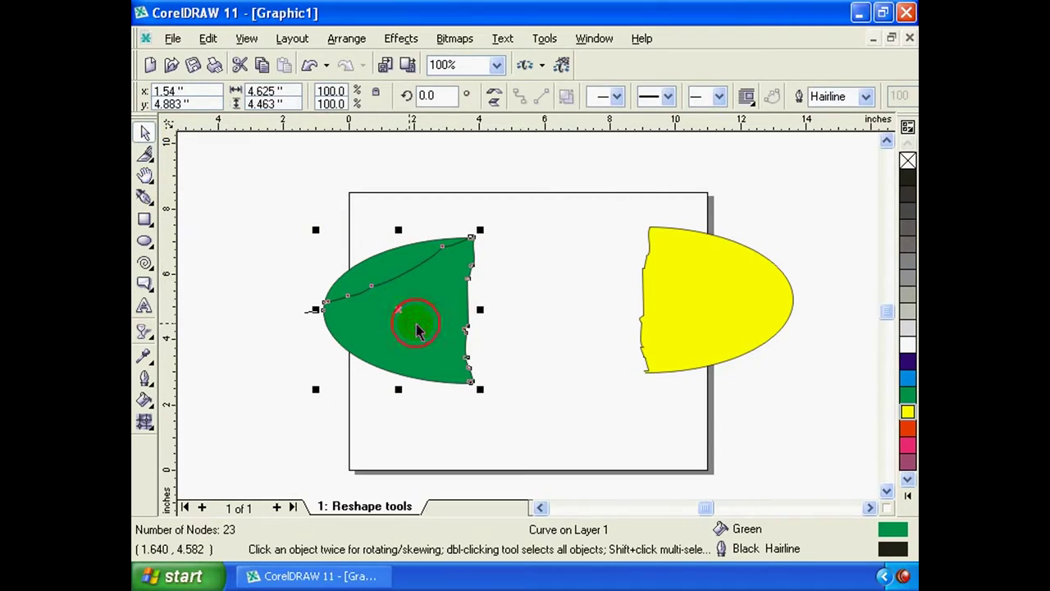
{"action": "left_click", "coordinate": [909, 331]}
{"action": "left_click", "coordinate": [908, 310]}
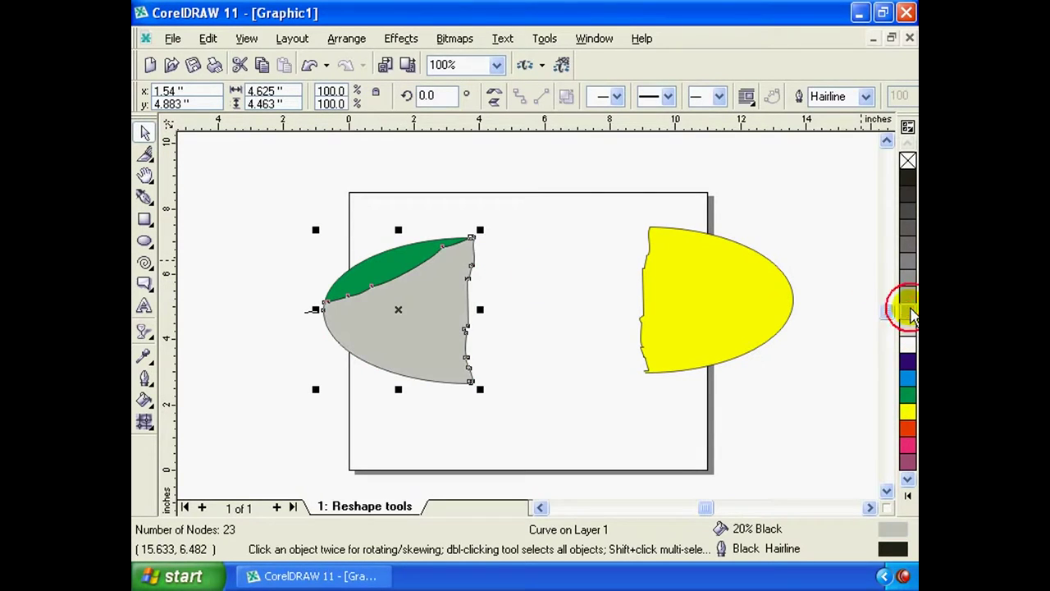
{"action": "left_click", "coordinate": [385, 269]}
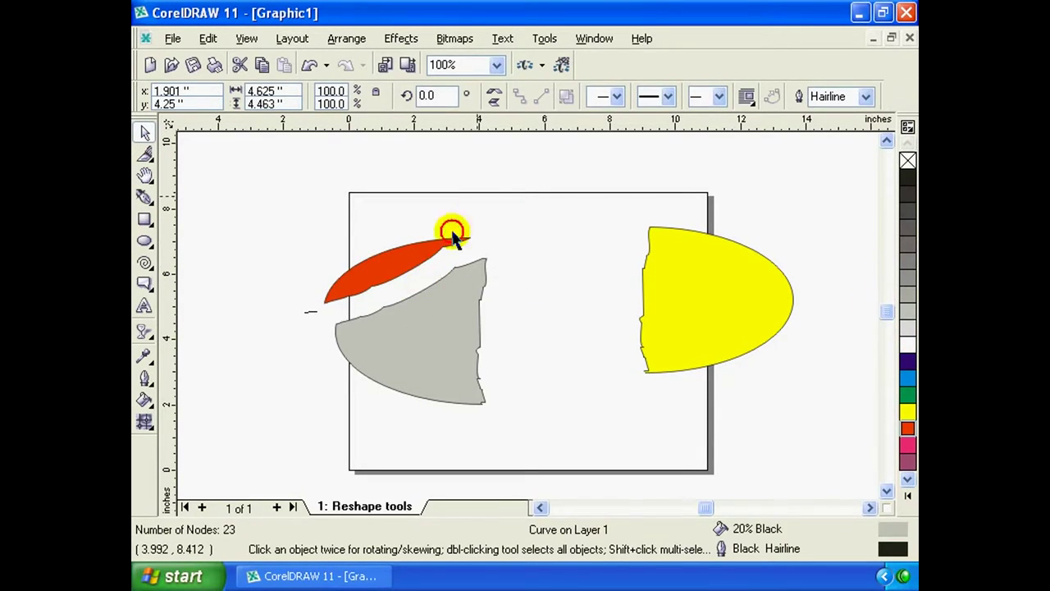
{"action": "left_click_drag", "start_coordinate": [411, 257], "coordinate": [432, 227]}
Move the yellow half left onto the page and clear the selection
{"action": "left_click", "coordinate": [441, 331]}
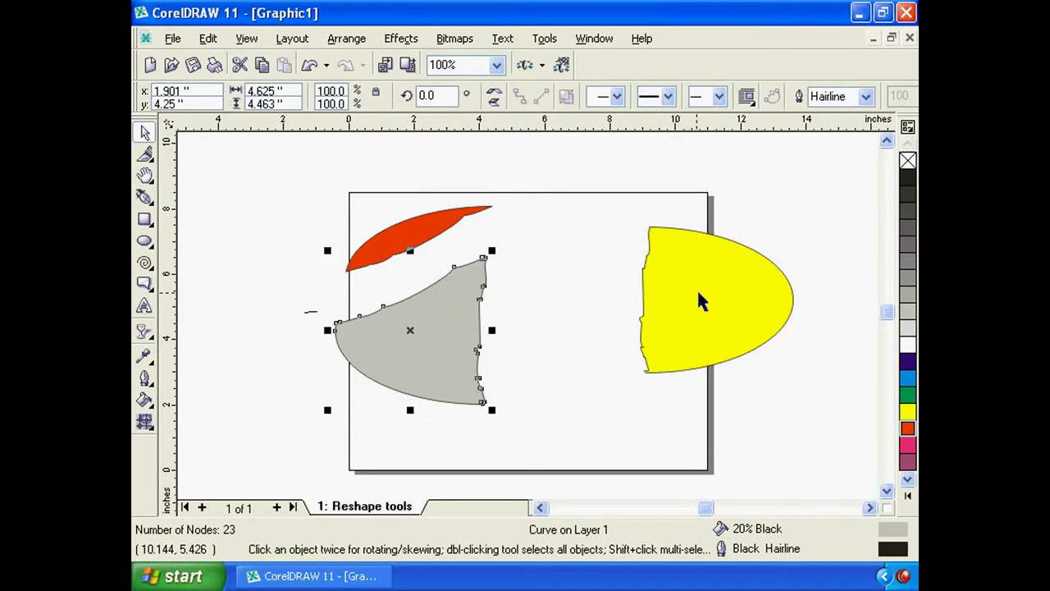
{"action": "mouse_move", "coordinate": [698, 298]}
{"action": "left_mouse_down"}
{"action": "mouse_move", "coordinate": [598, 293]}
{"action": "mouse_move", "coordinate": [533, 311]}
{"action": "left_mouse_up"}
{"action": "left_click", "coordinate": [788, 292]}
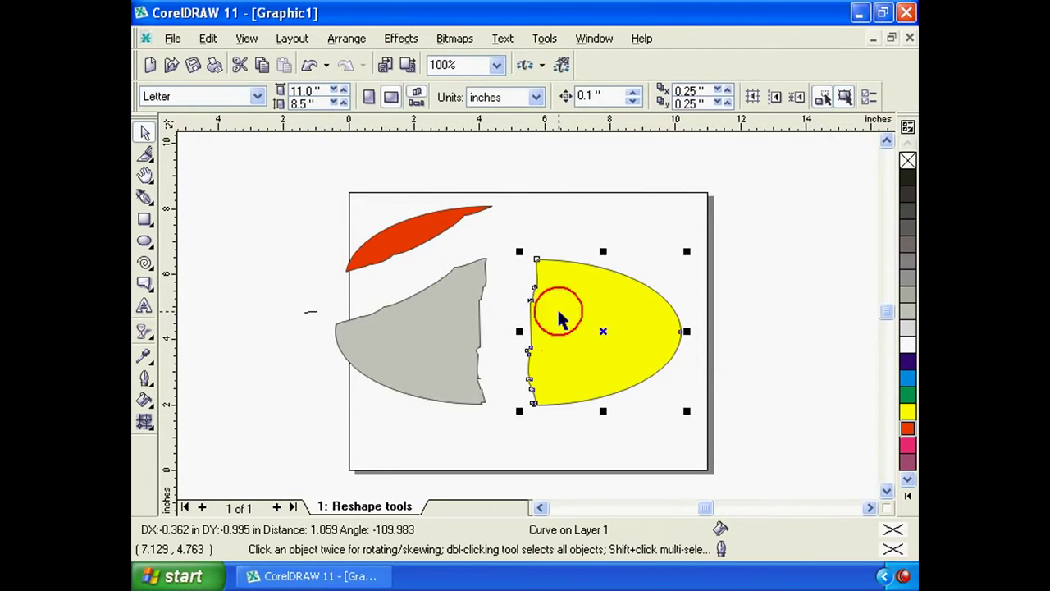
{"action": "left_click", "coordinate": [344, 242]}
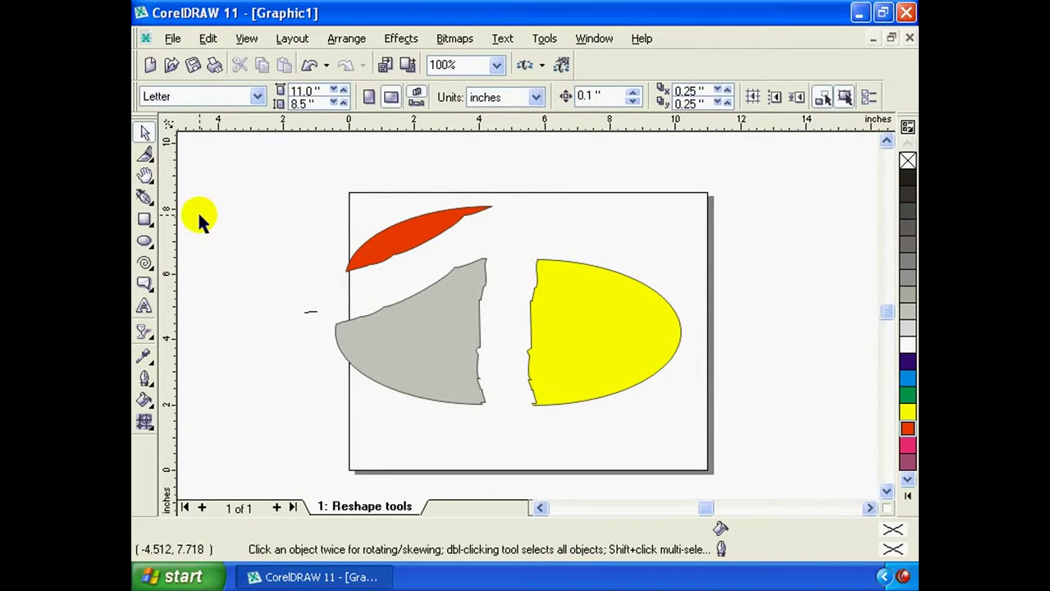
Select the yellow shape and switch to the Eraser tool
{"action": "left_click", "coordinate": [146, 156]}
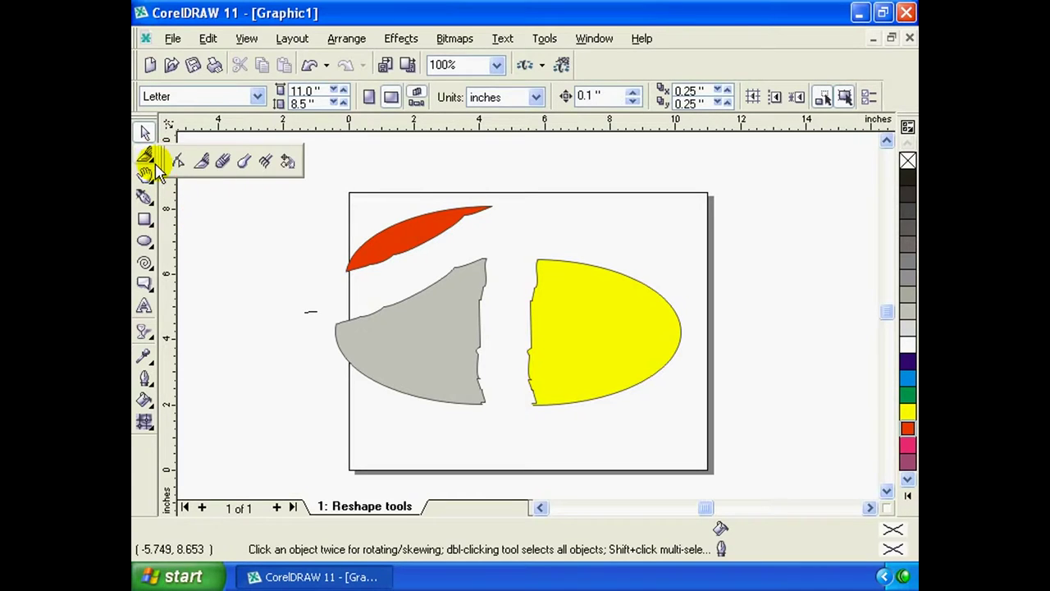
{"action": "left_click", "coordinate": [224, 163]}
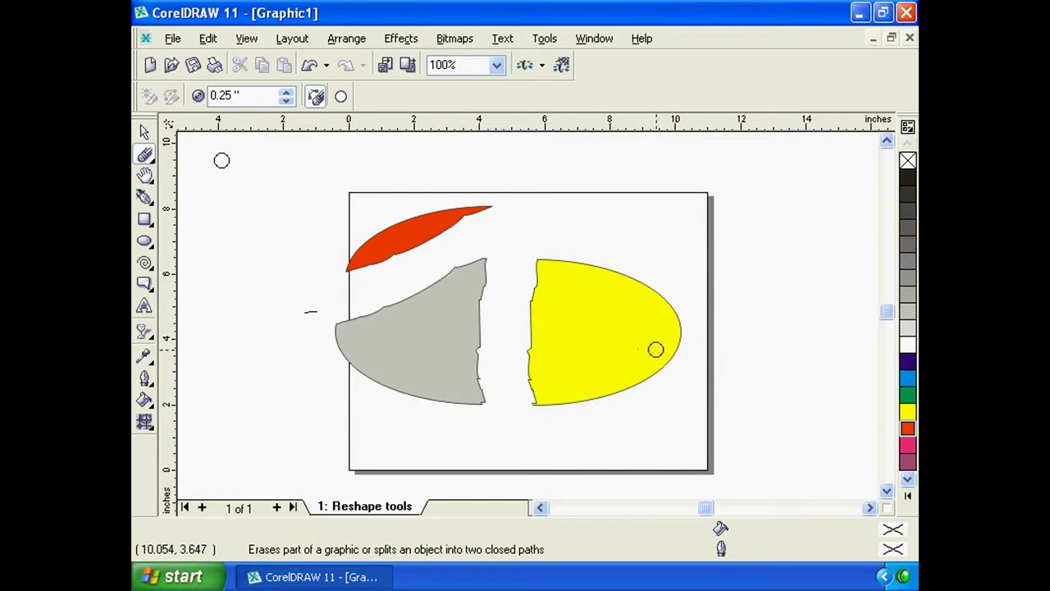
{"action": "left_click", "coordinate": [145, 132]}
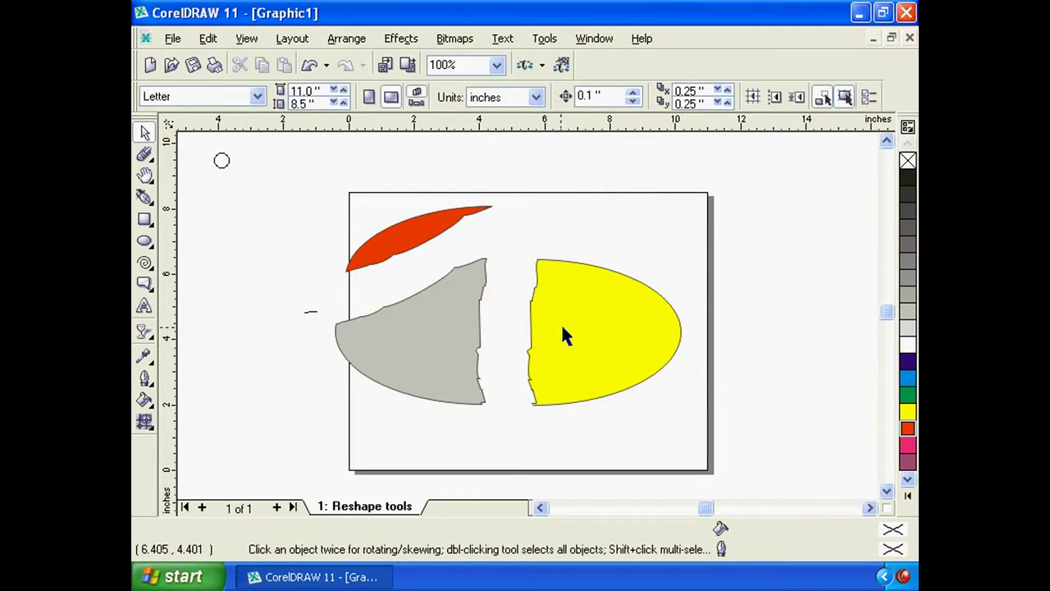
{"action": "left_click", "coordinate": [563, 335]}
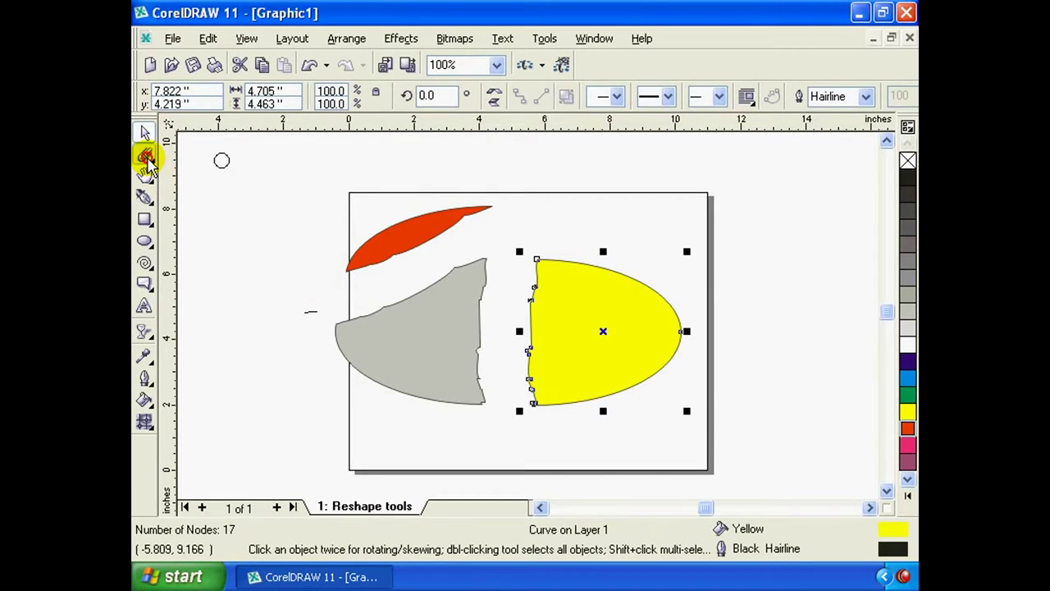
{"action": "left_click", "coordinate": [146, 156]}
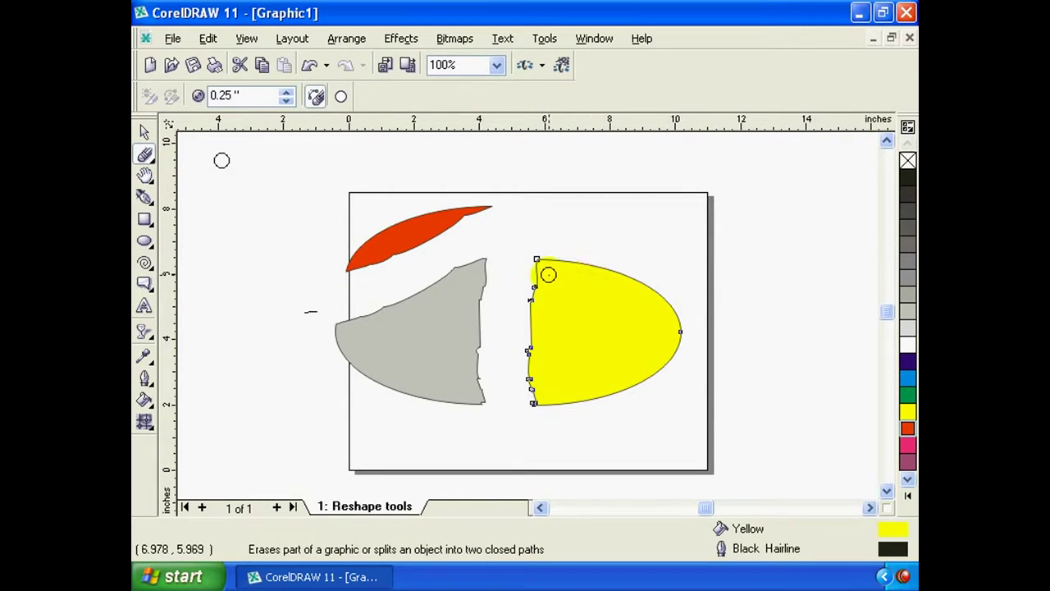
Erase several slices through the yellow shape to break it into strips
{"action": "left_click_drag", "start_coordinate": [540, 263], "coordinate": [792, 269]}
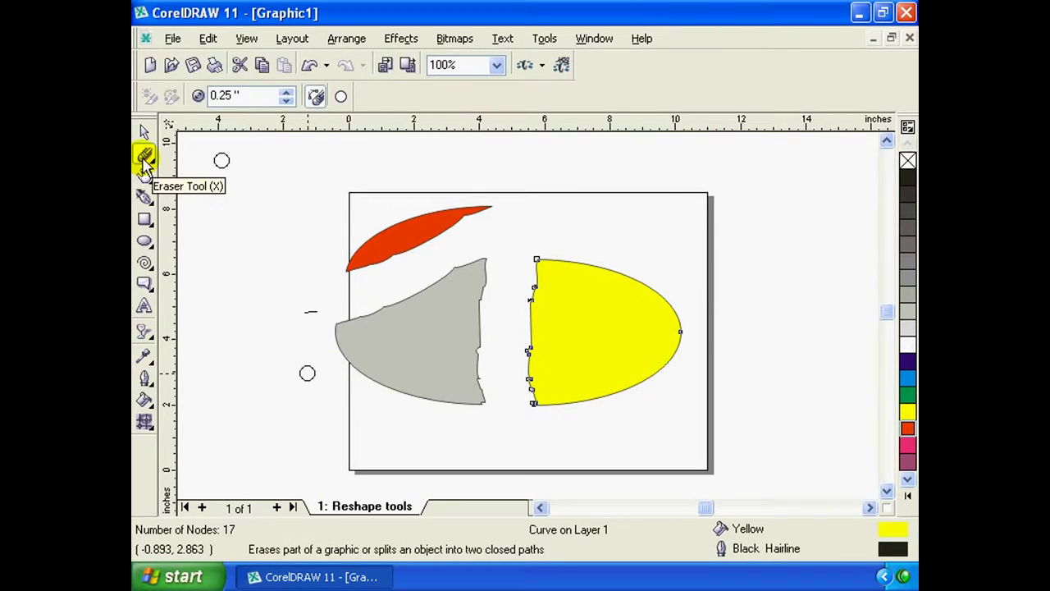
{"action": "left_click", "coordinate": [146, 157]}
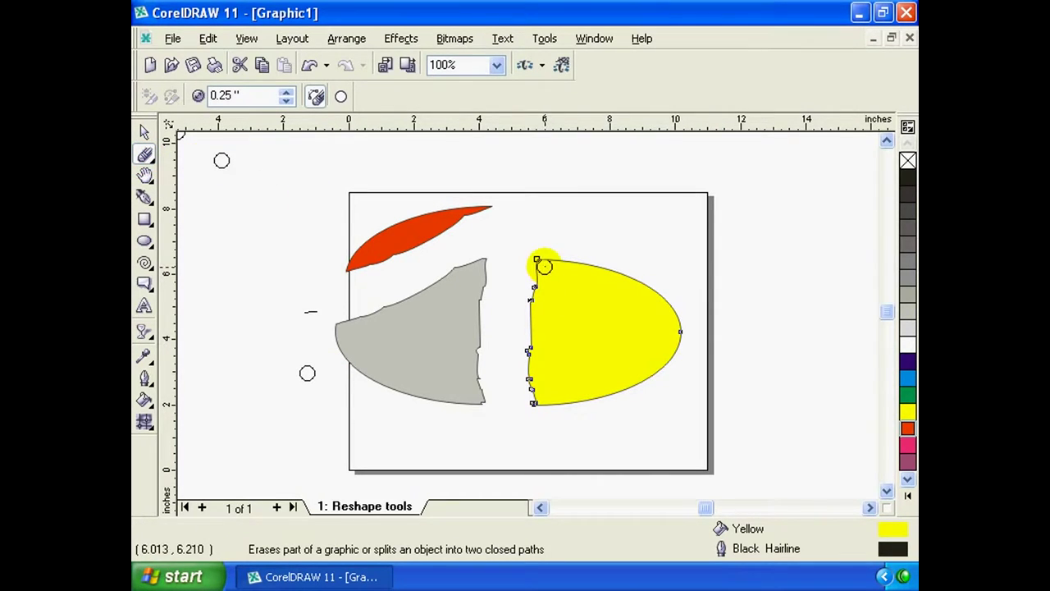
{"action": "mouse_move", "coordinate": [535, 243]}
{"action": "left_mouse_down"}
{"action": "mouse_move", "coordinate": [610, 268]}
{"action": "mouse_move", "coordinate": [685, 321]}
{"action": "mouse_move", "coordinate": [659, 402]}
{"action": "mouse_move", "coordinate": [681, 310]}
{"action": "mouse_move", "coordinate": [628, 271]}
{"action": "mouse_move", "coordinate": [553, 260]}
{"action": "mouse_move", "coordinate": [492, 336]}
{"action": "mouse_move", "coordinate": [591, 257]}
{"action": "mouse_move", "coordinate": [679, 354]}
{"action": "left_mouse_up"}
{"action": "left_click_drag", "start_coordinate": [588, 238], "coordinate": [546, 406]}
{"action": "left_click_drag", "start_coordinate": [516, 343], "coordinate": [722, 342]}
{"action": "left_click_drag", "start_coordinate": [626, 267], "coordinate": [585, 415]}
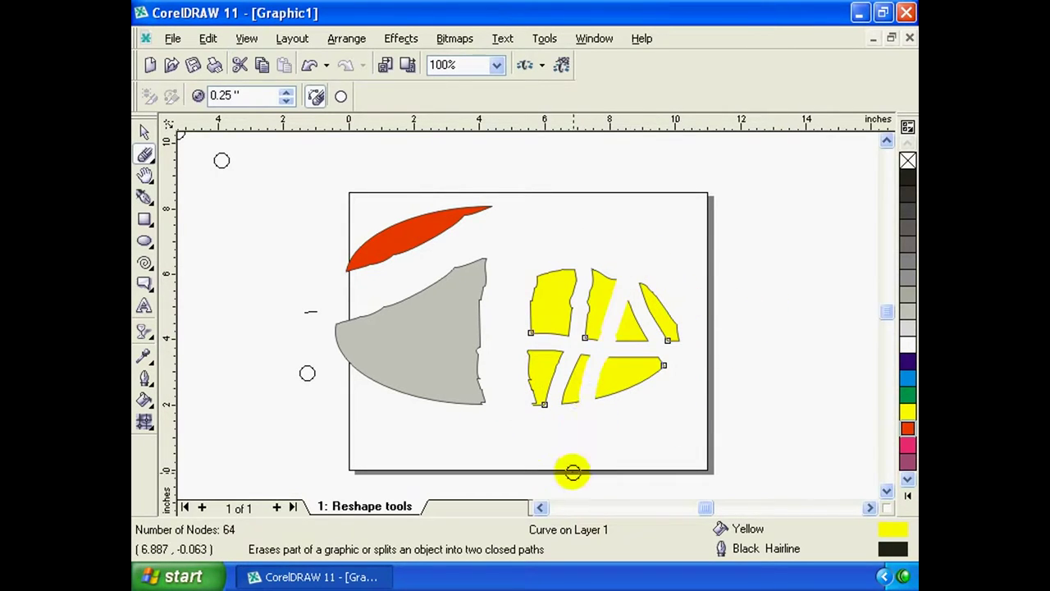
{"action": "mouse_move", "coordinate": [573, 472]}
{"action": "left_mouse_down"}
{"action": "mouse_move", "coordinate": [584, 310]}
{"action": "mouse_move", "coordinate": [512, 298]}
{"action": "mouse_move", "coordinate": [635, 300]}
{"action": "mouse_move", "coordinate": [616, 247]}
{"action": "mouse_move", "coordinate": [629, 233]}
{"action": "left_mouse_up"}
Colour the grey strips cyan and the yellow strips red
{"action": "left_click", "coordinate": [143, 132]}
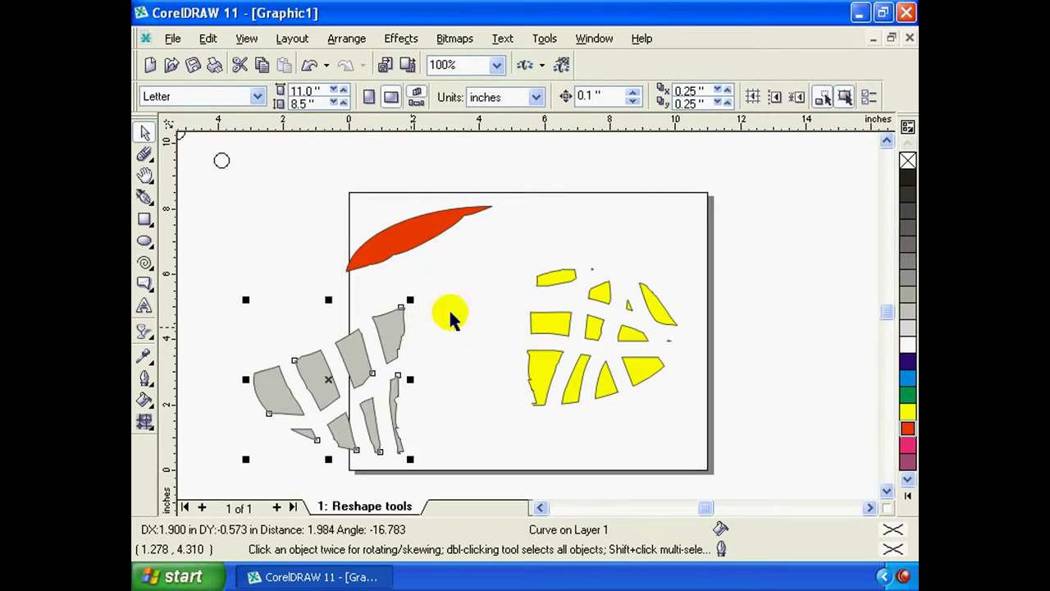
{"action": "left_click", "coordinate": [907, 379]}
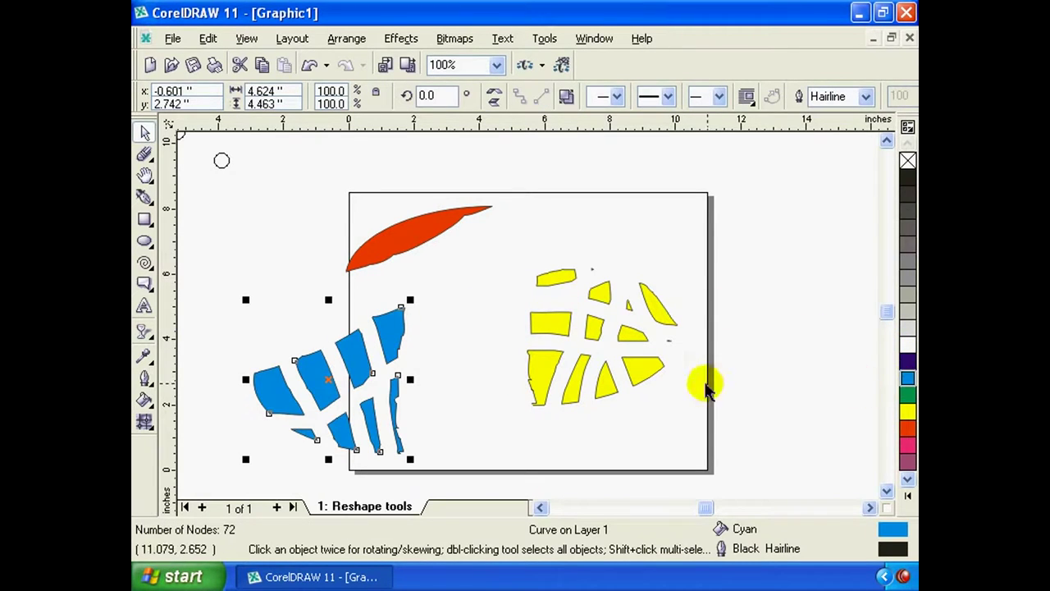
{"action": "left_click", "coordinate": [633, 370]}
{"action": "left_click", "coordinate": [906, 427]}
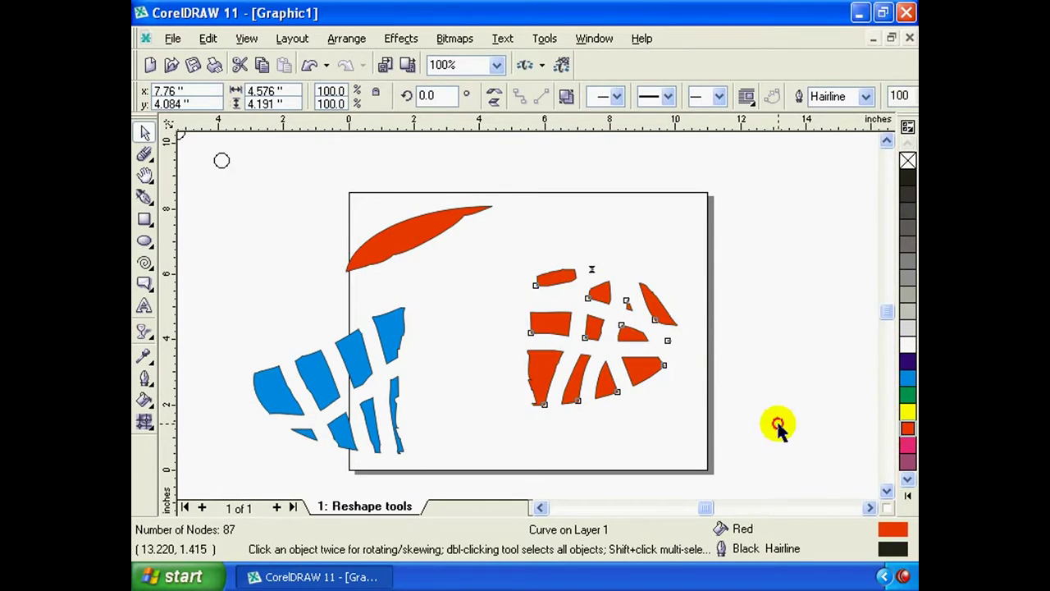
Fill the top leaf shape light grey and move the red pieces up and left
{"action": "left_click", "coordinate": [774, 421]}
{"action": "left_click", "coordinate": [389, 227]}
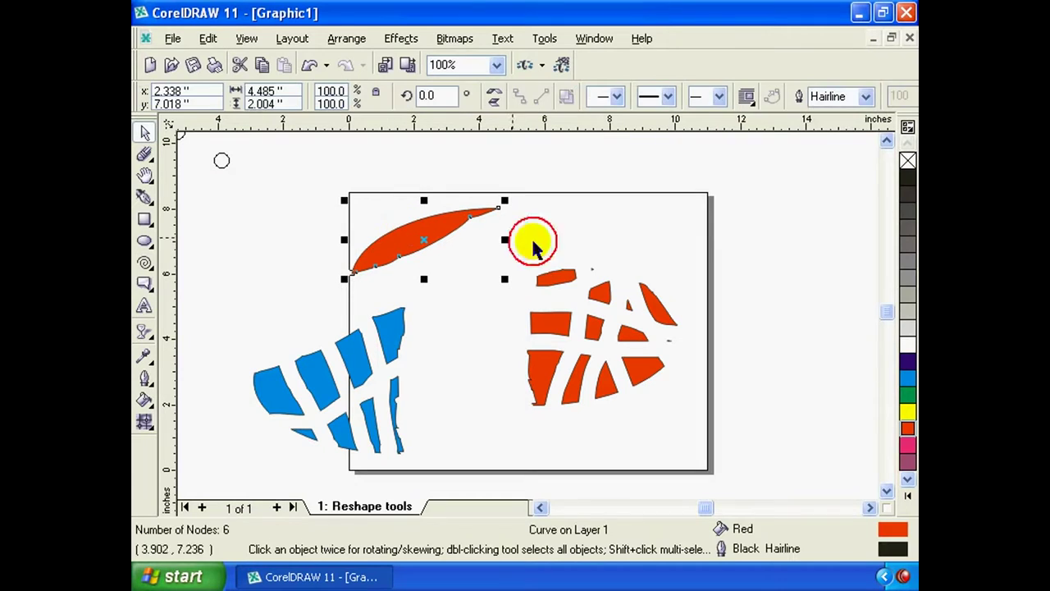
{"action": "left_click", "coordinate": [908, 306]}
{"action": "left_click_drag", "start_coordinate": [637, 339], "coordinate": [614, 312]}
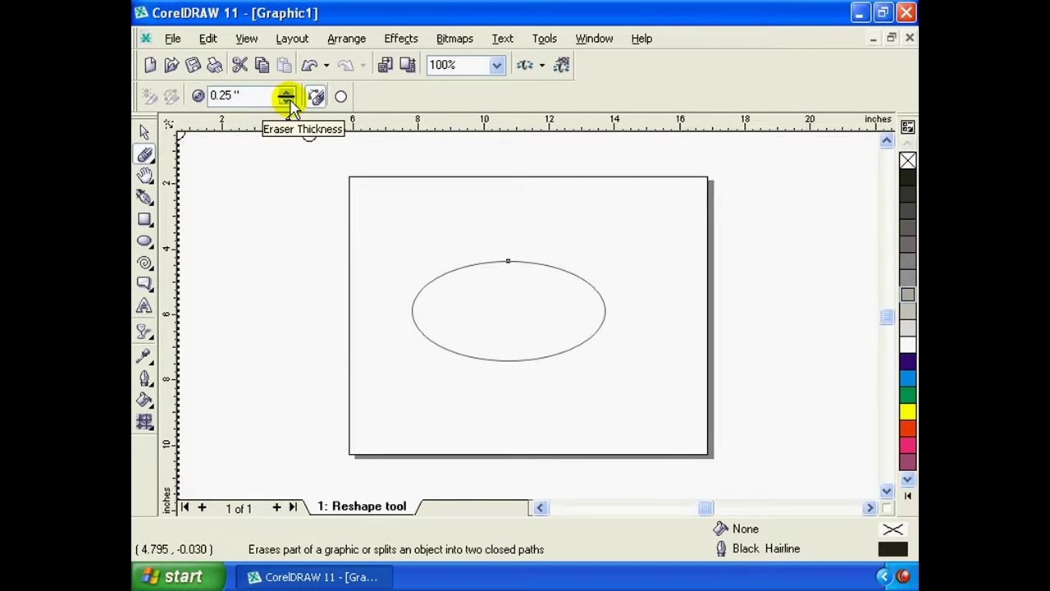
Set the eraser thickness to 1.65 inches and erase a path through the ellipse
{"action": "left_click_drag", "start_coordinate": [288, 95], "coordinate": [271, 20]}
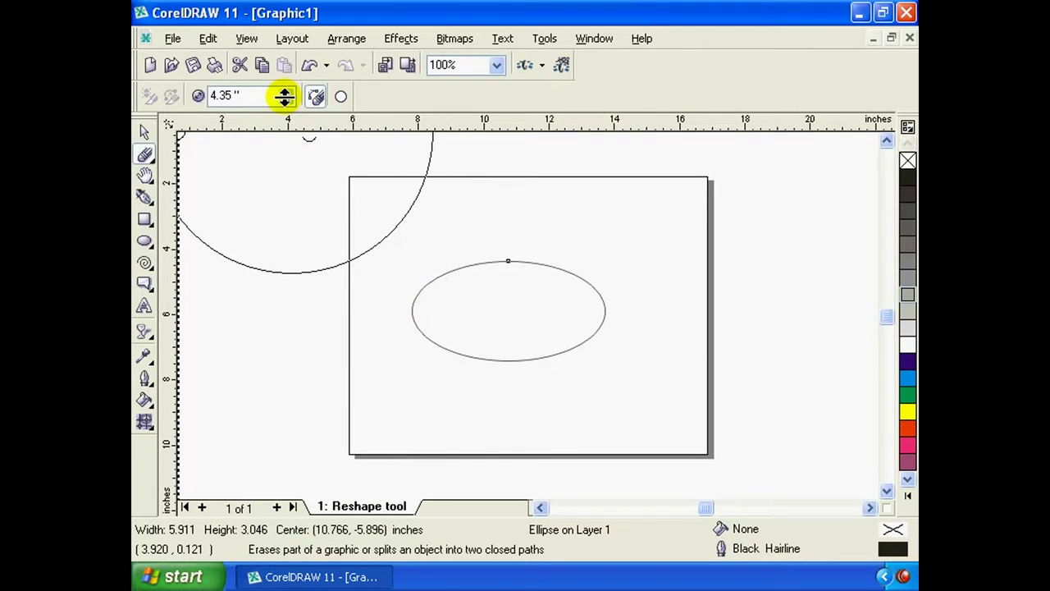
{"action": "left_click_drag", "start_coordinate": [285, 96], "coordinate": [306, 179]}
{"action": "left_click_drag", "start_coordinate": [483, 250], "coordinate": [502, 376]}
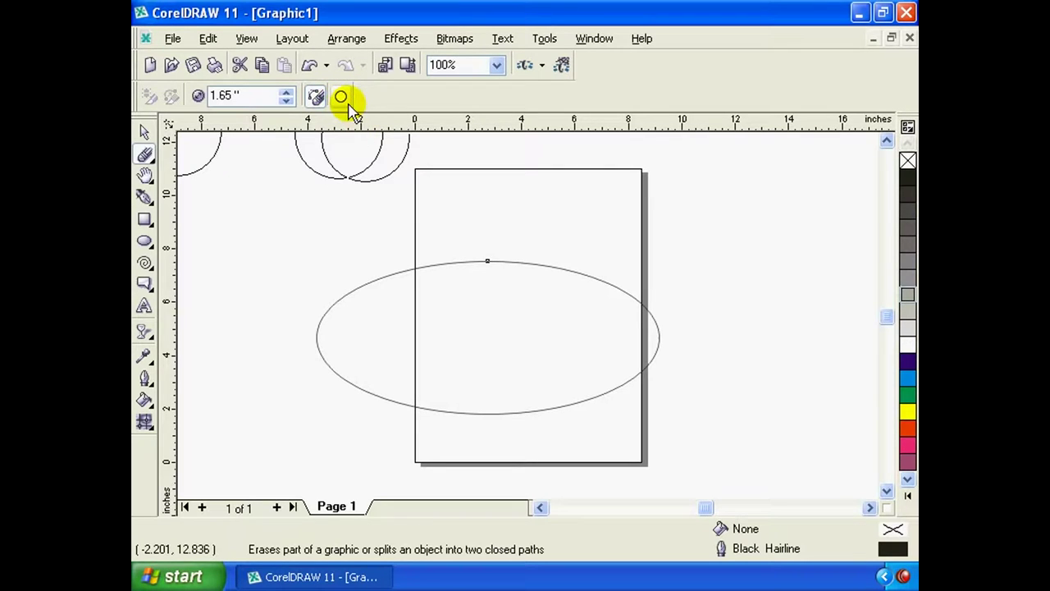
Switch to a square eraser nib and erase bands through the ellipse
{"action": "left_click", "coordinate": [343, 97]}
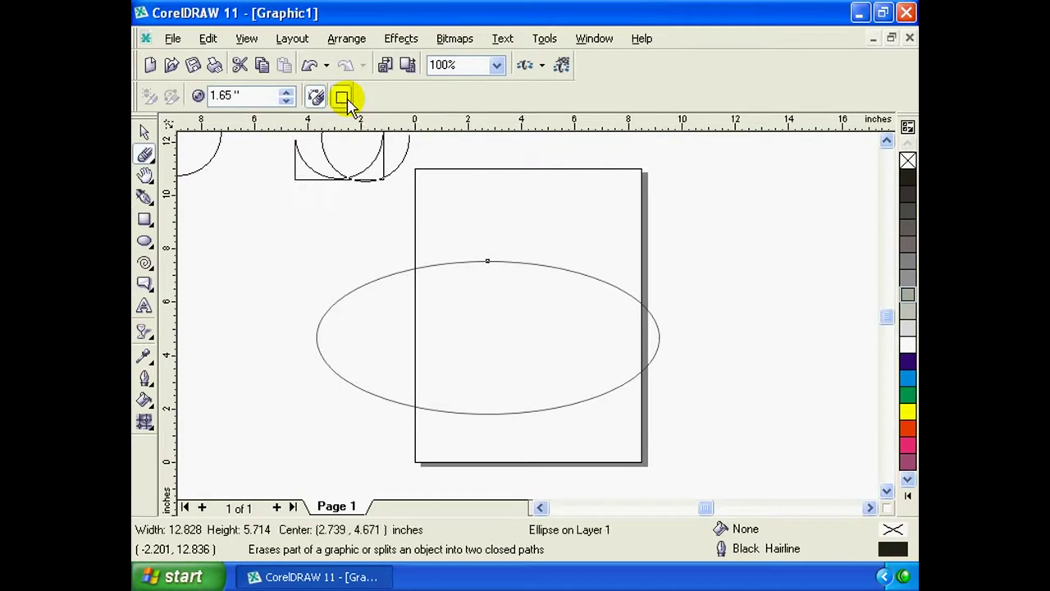
{"action": "left_click", "coordinate": [343, 97]}
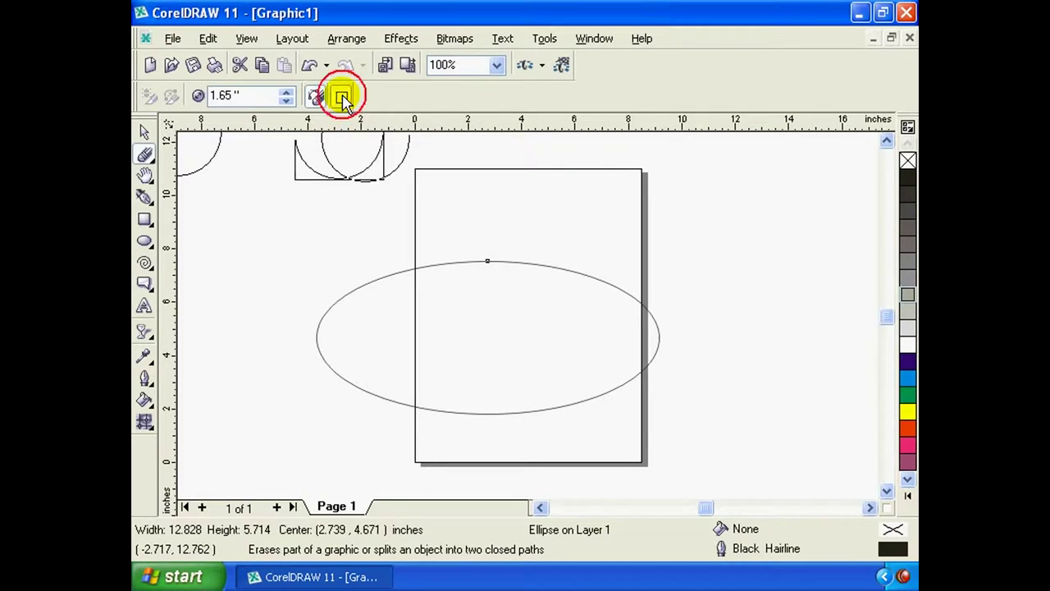
{"action": "left_click_drag", "start_coordinate": [490, 255], "coordinate": [452, 432]}
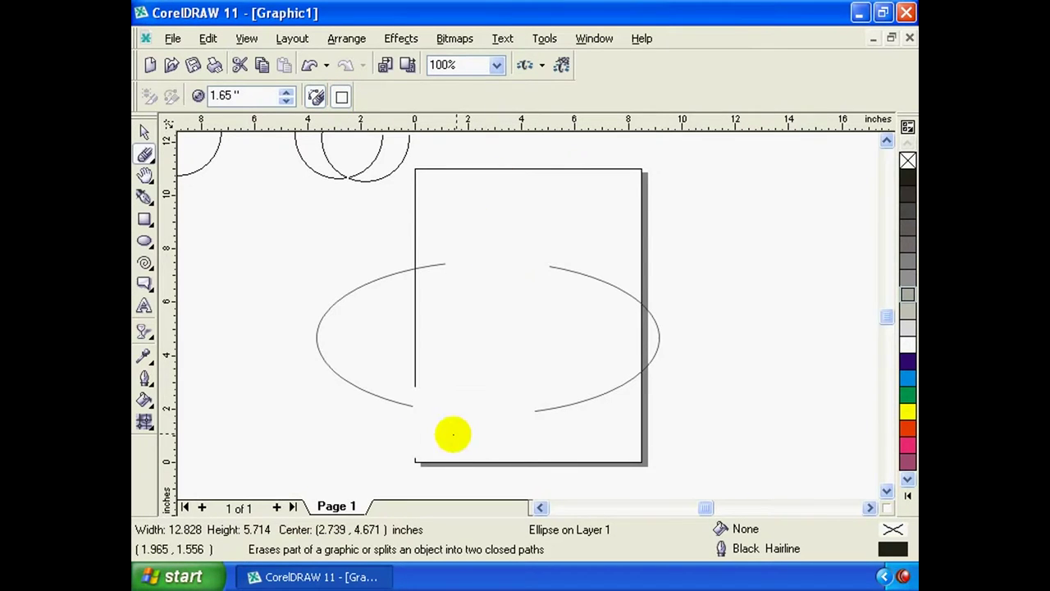
{"action": "left_click_drag", "start_coordinate": [498, 356], "coordinate": [720, 369]}
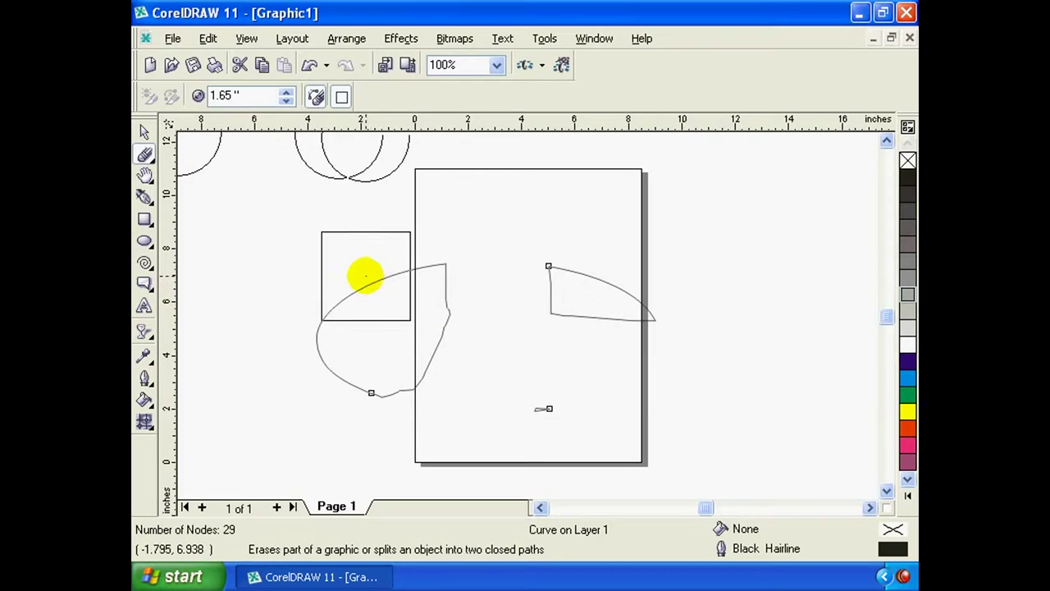
{"action": "left_click_drag", "start_coordinate": [364, 276], "coordinate": [491, 364]}
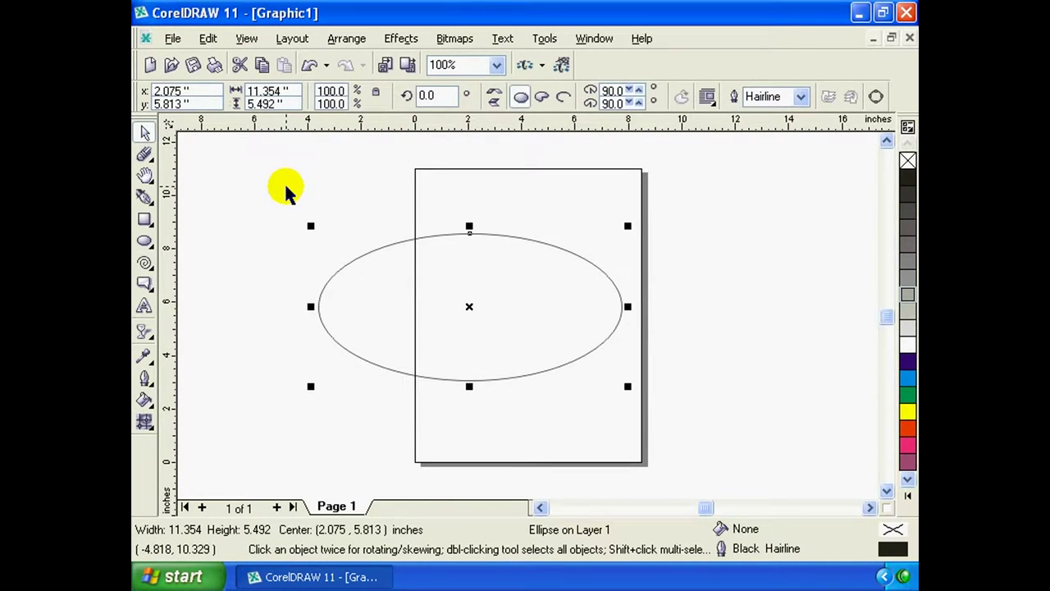
Choose the Smudge Brush, raise its nib to 1.56 inches, and return to the Pick tool
{"action": "left_click", "coordinate": [147, 160]}
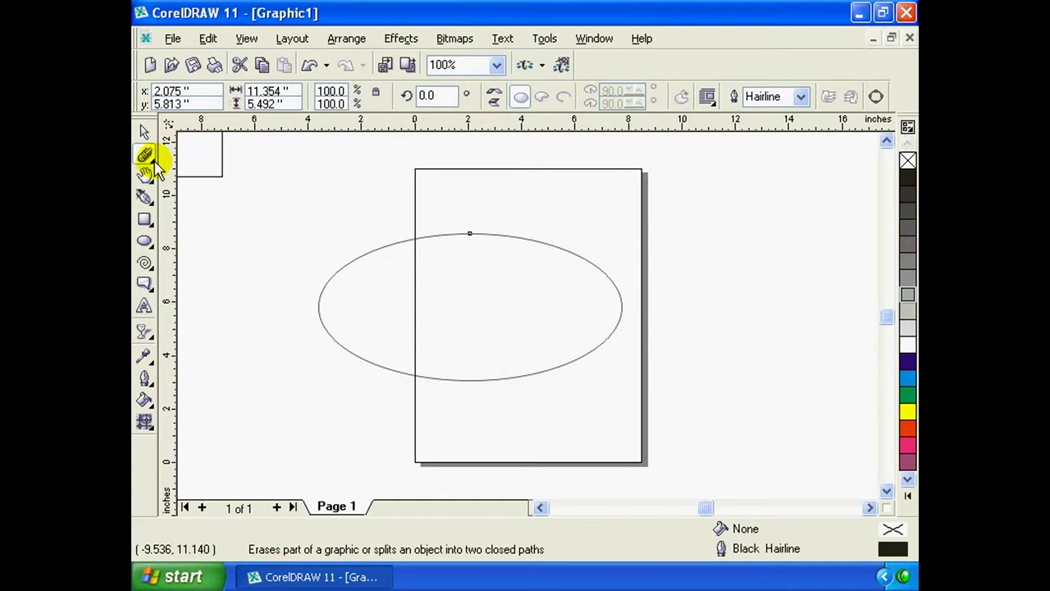
{"action": "left_click", "coordinate": [236, 165]}
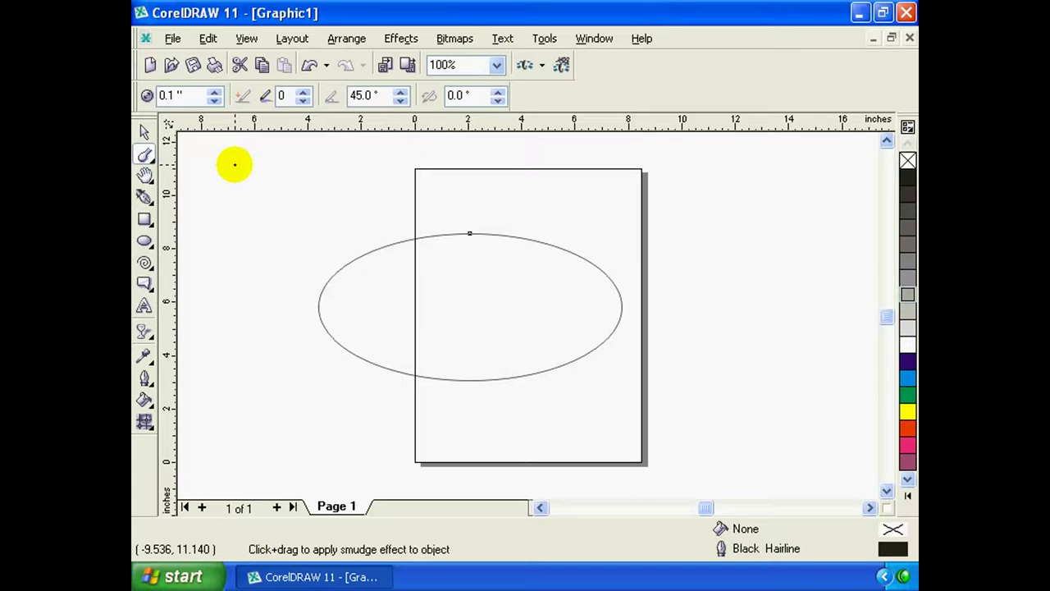
{"action": "left_click_drag", "start_coordinate": [213, 98], "coordinate": [192, 16]}
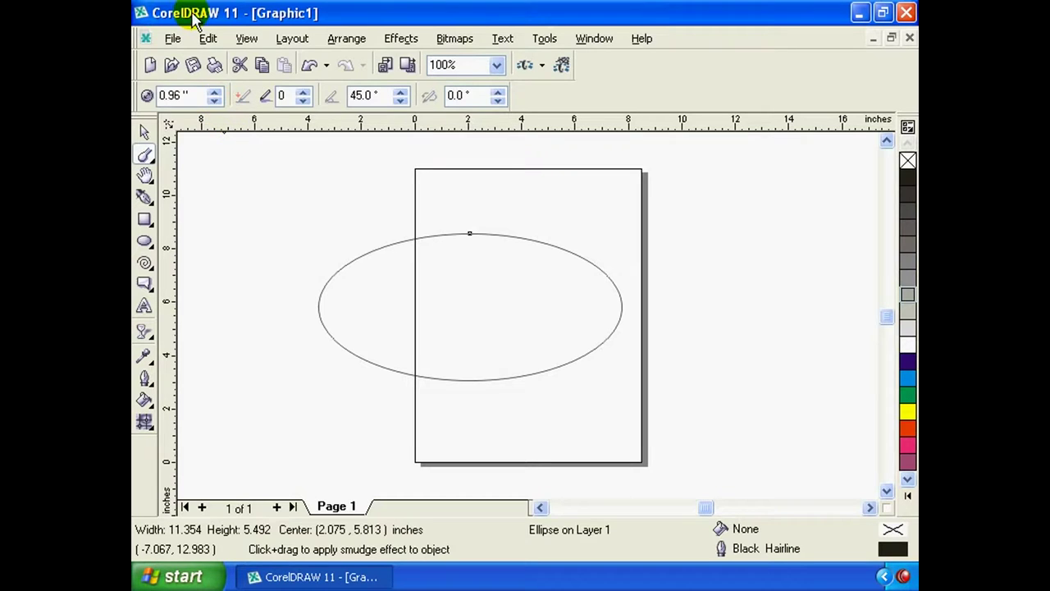
{"action": "left_click_drag", "start_coordinate": [215, 98], "coordinate": [210, 60]}
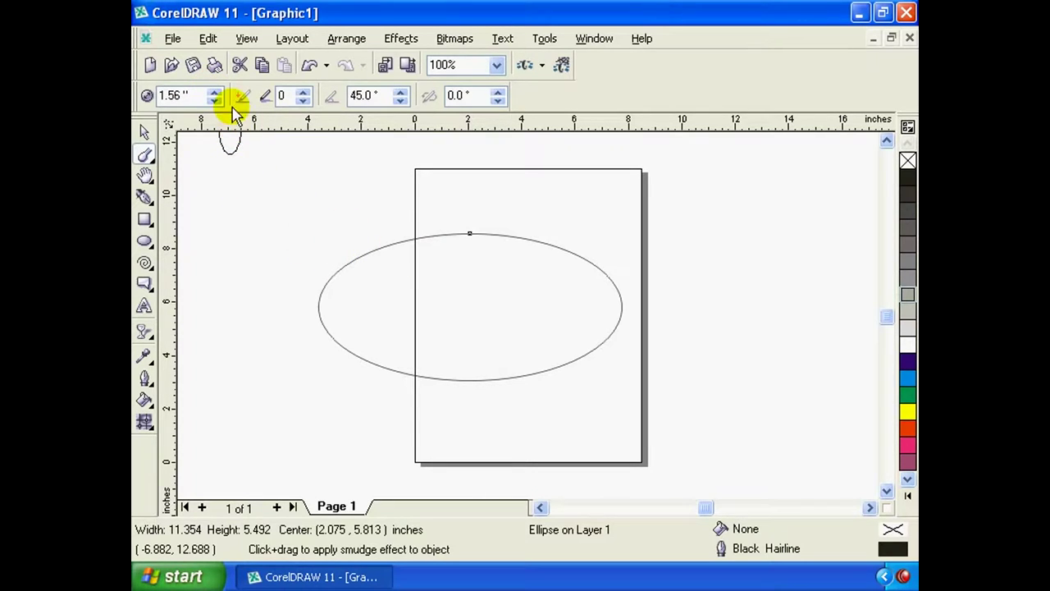
{"action": "key", "text": "space"}
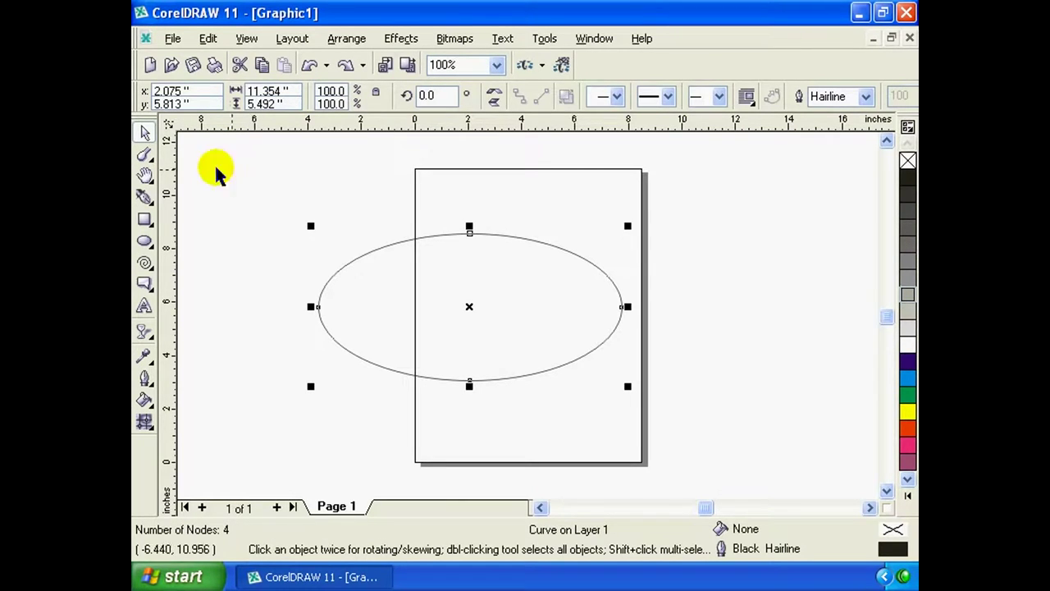
{"action": "left_click", "coordinate": [369, 199]}
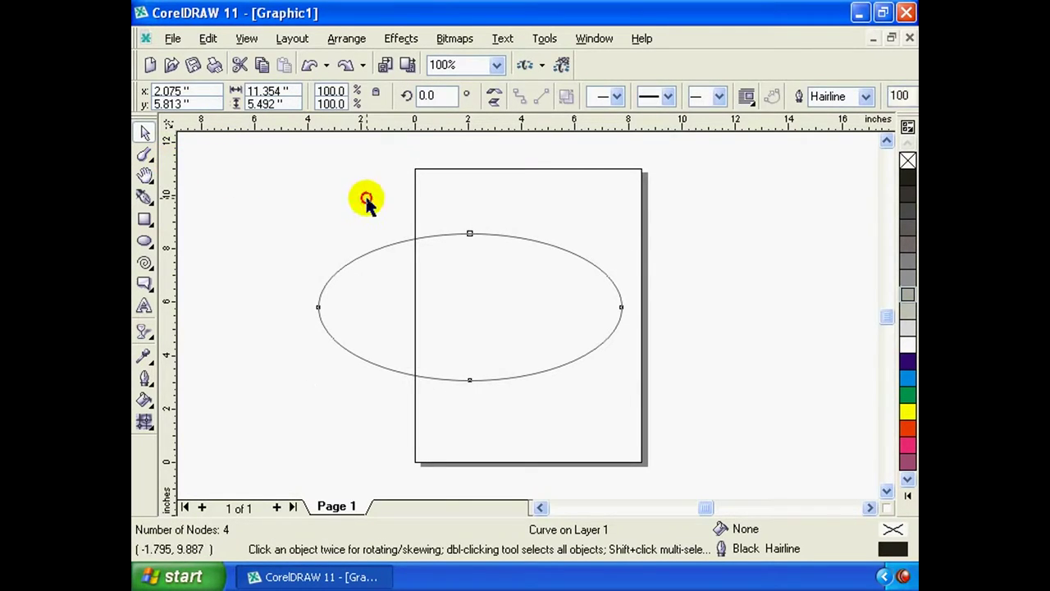
Smudge a top notch, a long right bulge and a lower-left loop into the ellipse curve
{"action": "left_click", "coordinate": [400, 244]}
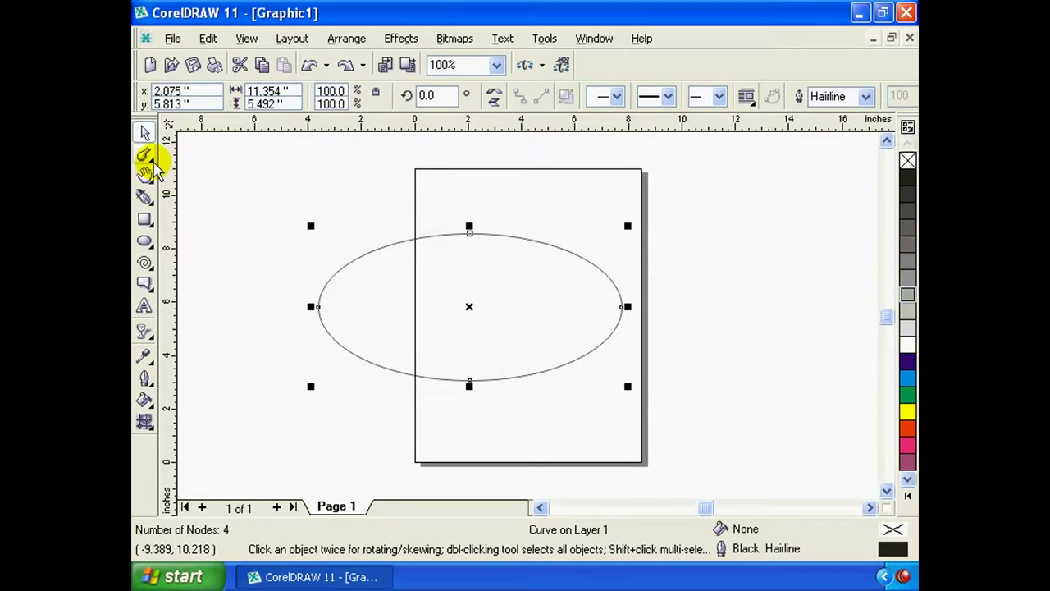
{"action": "left_click", "coordinate": [153, 160]}
{"action": "left_click", "coordinate": [243, 161]}
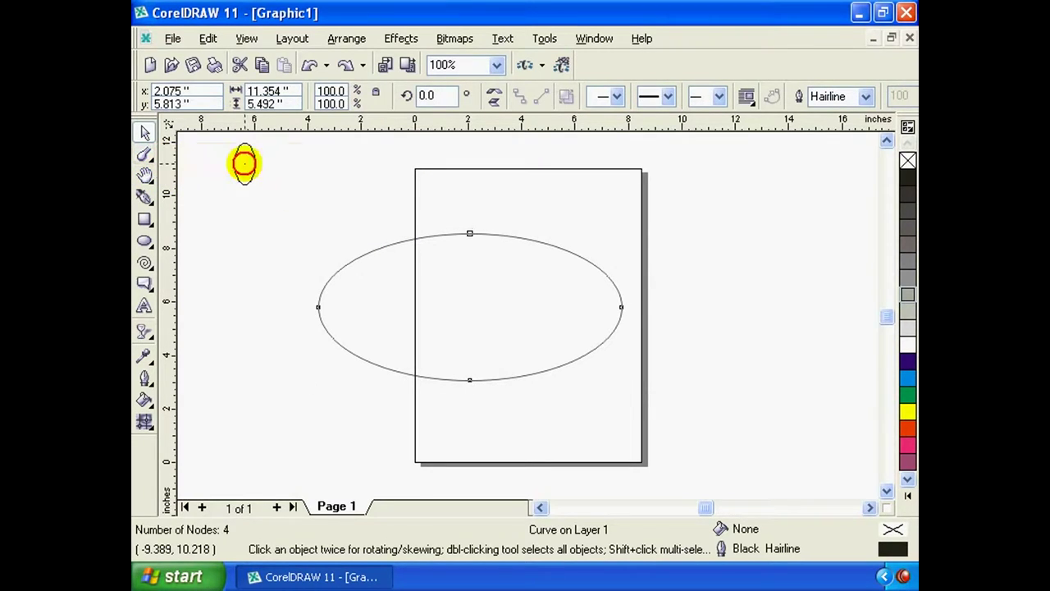
{"action": "left_click_drag", "start_coordinate": [489, 233], "coordinate": [428, 309]}
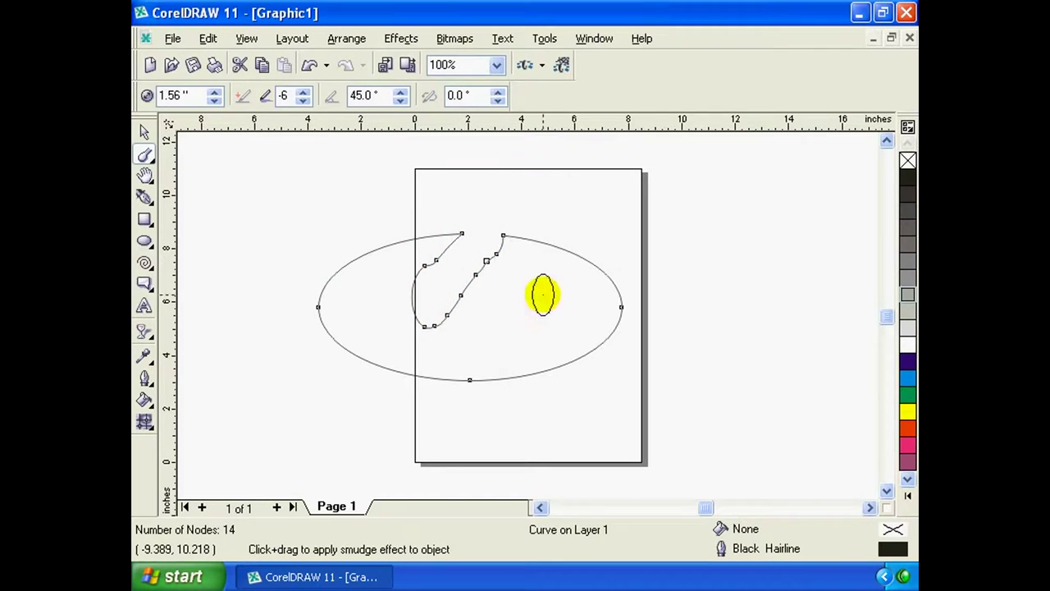
{"action": "mouse_move", "coordinate": [702, 223]}
{"action": "left_mouse_down"}
{"action": "mouse_move", "coordinate": [558, 321]}
{"action": "mouse_move", "coordinate": [586, 410]}
{"action": "mouse_move", "coordinate": [496, 369]}
{"action": "mouse_move", "coordinate": [403, 396]}
{"action": "mouse_move", "coordinate": [293, 387]}
{"action": "left_mouse_up"}
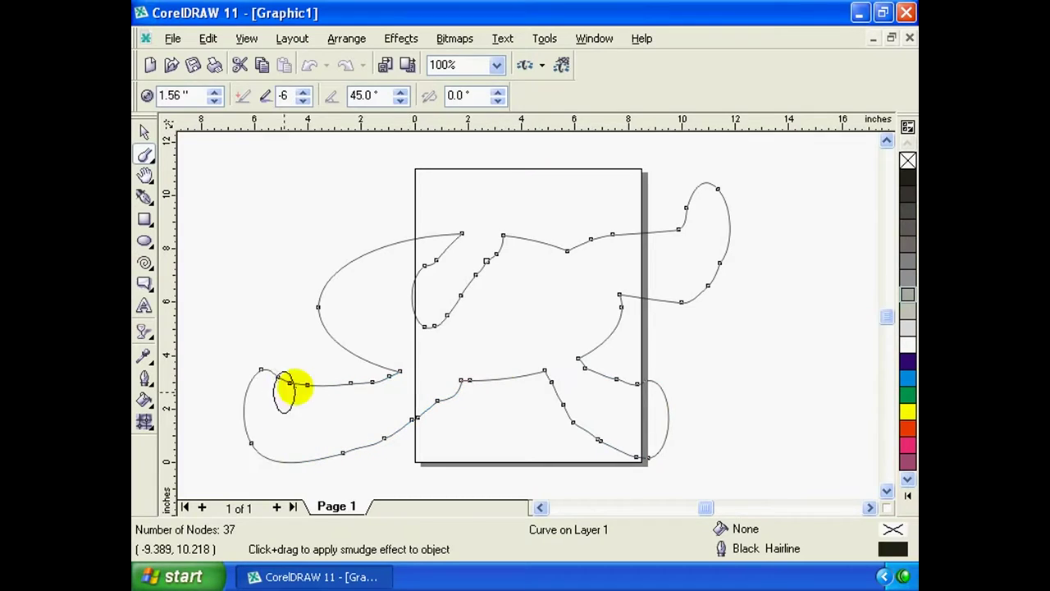
{"action": "mouse_move", "coordinate": [339, 321]}
{"action": "left_mouse_down"}
{"action": "mouse_move", "coordinate": [286, 281]}
{"action": "mouse_move", "coordinate": [331, 293]}
{"action": "left_mouse_up"}
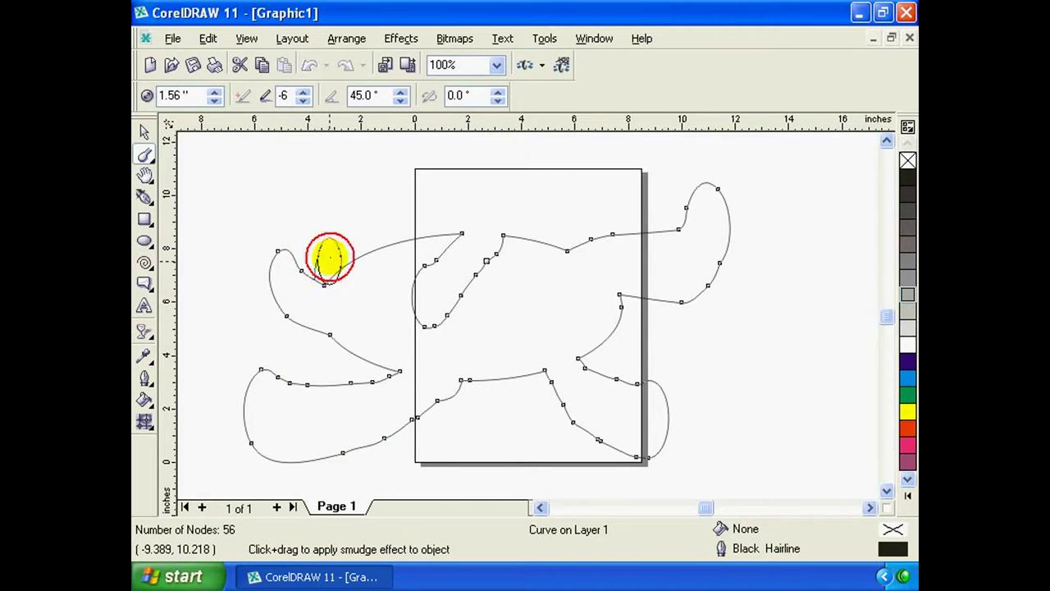
{"action": "left_click_drag", "start_coordinate": [331, 254], "coordinate": [347, 206]}
Smudge more finger-like lobes out of the curve and fill the shape cyan
{"action": "left_click_drag", "start_coordinate": [345, 277], "coordinate": [393, 150]}
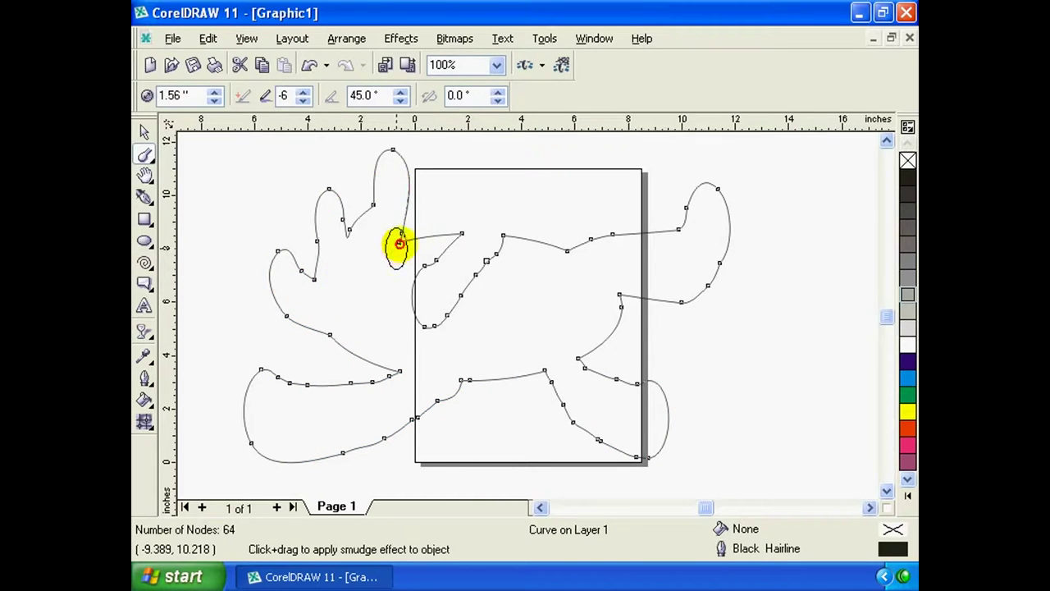
{"action": "left_click_drag", "start_coordinate": [399, 242], "coordinate": [451, 194]}
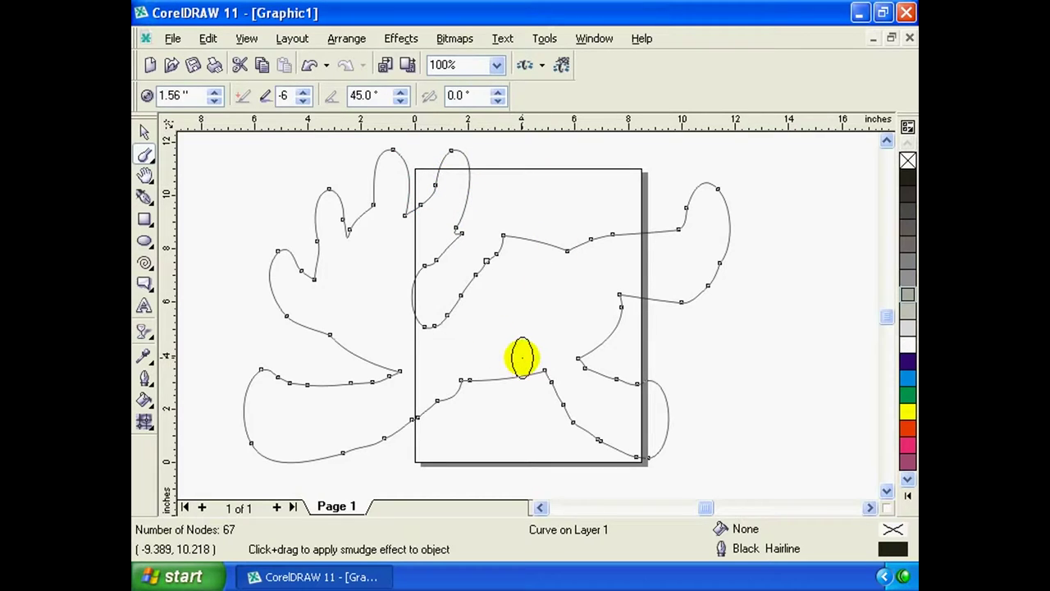
{"action": "left_click_drag", "start_coordinate": [542, 238], "coordinate": [546, 164]}
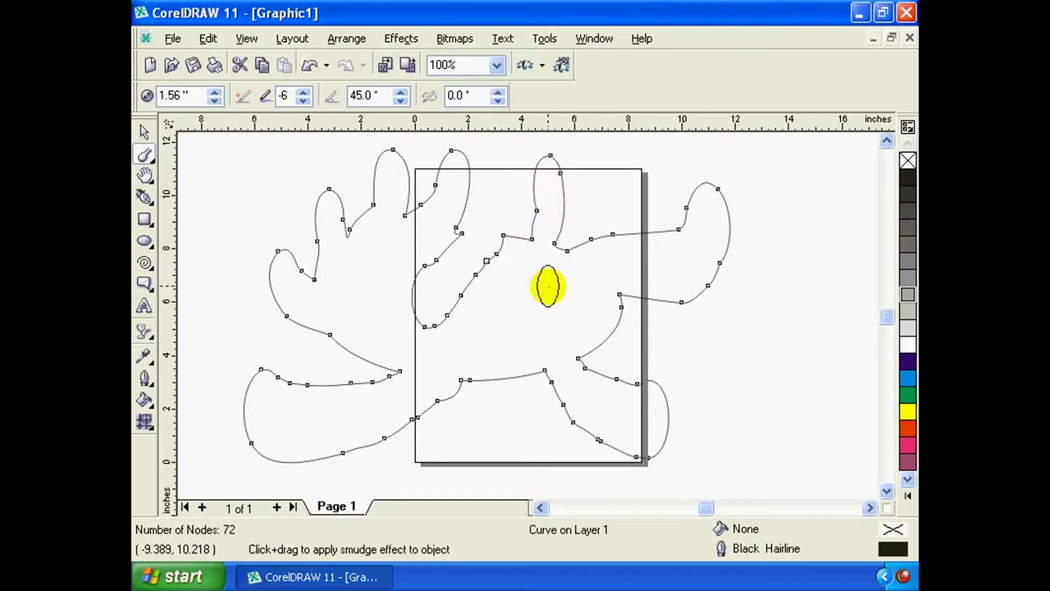
{"action": "left_click_drag", "start_coordinate": [598, 322], "coordinate": [742, 344]}
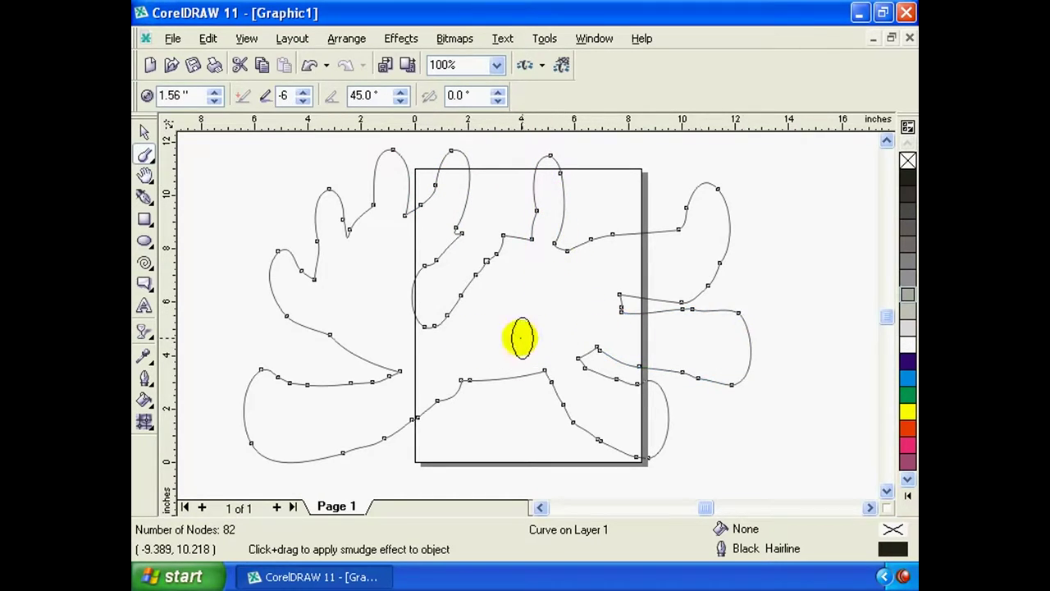
{"action": "left_click_drag", "start_coordinate": [438, 450], "coordinate": [465, 489]}
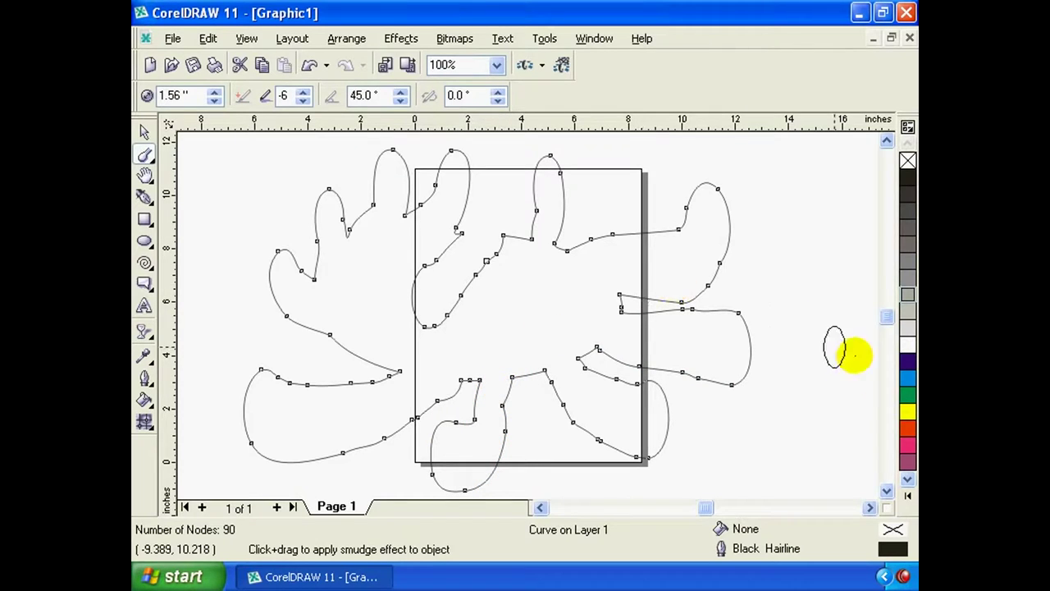
{"action": "left_click_drag", "start_coordinate": [358, 344], "coordinate": [177, 324]}
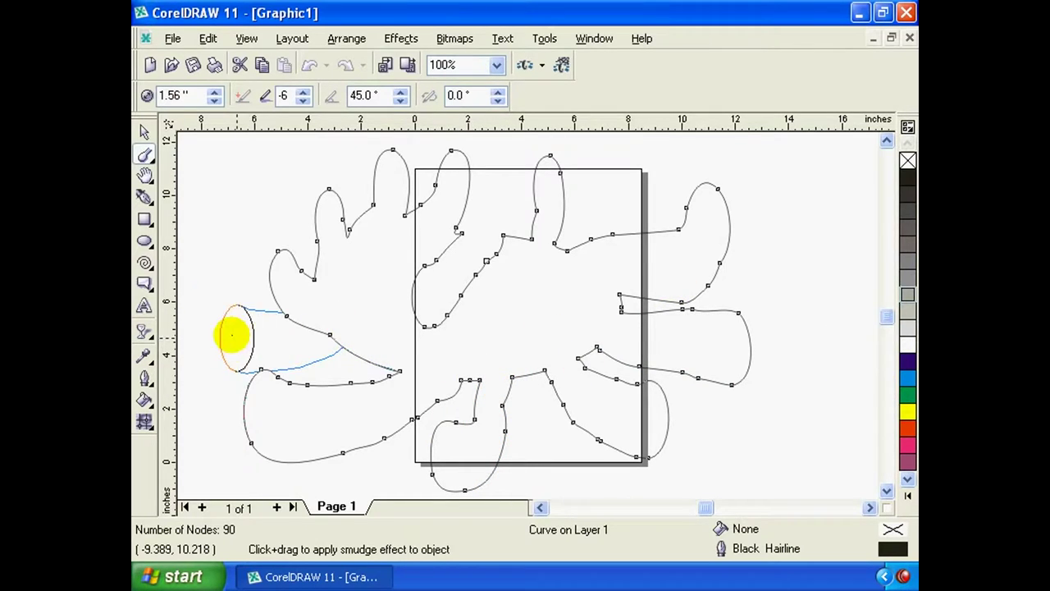
{"action": "left_click_drag", "start_coordinate": [297, 296], "coordinate": [264, 174]}
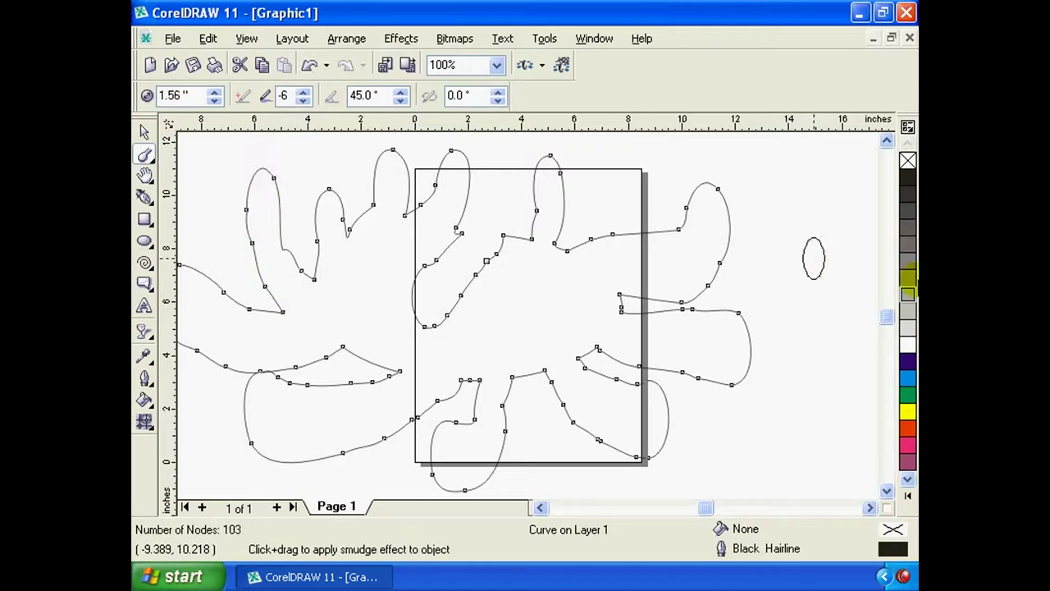
{"action": "left_click", "coordinate": [908, 379]}
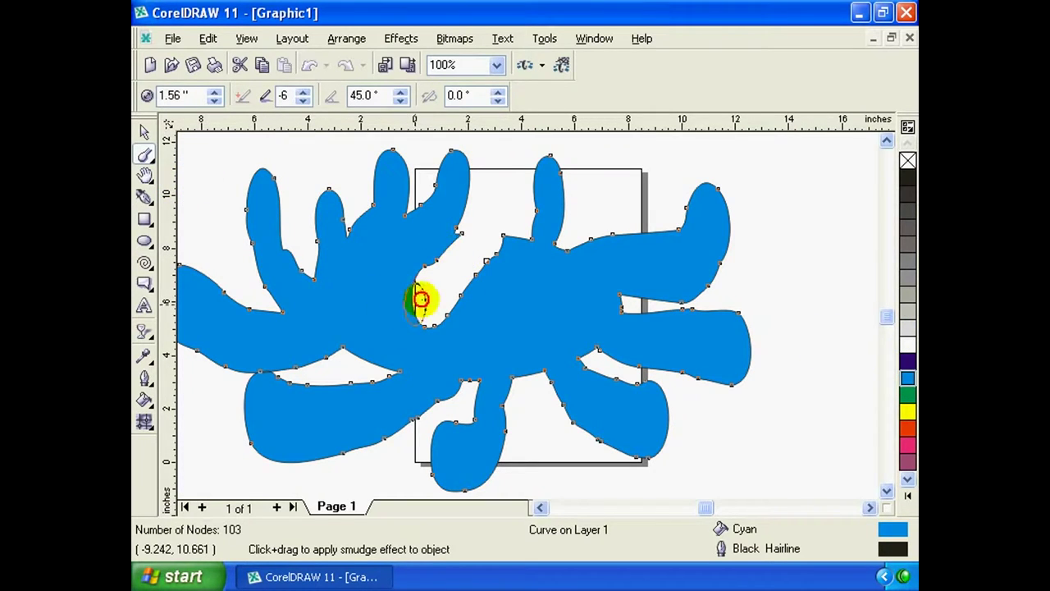
Smudge a notch, a long upper-right protrusion and a downward right protrusion; nib to 0.38 inches
{"action": "left_click_drag", "start_coordinate": [422, 297], "coordinate": [494, 279]}
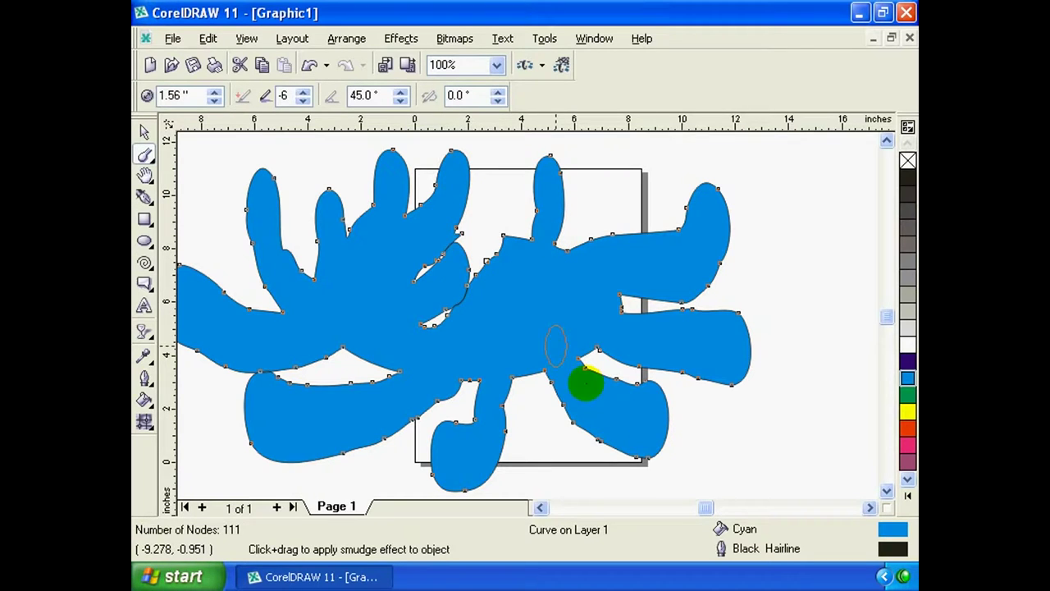
{"action": "left_click_drag", "start_coordinate": [703, 246], "coordinate": [813, 156]}
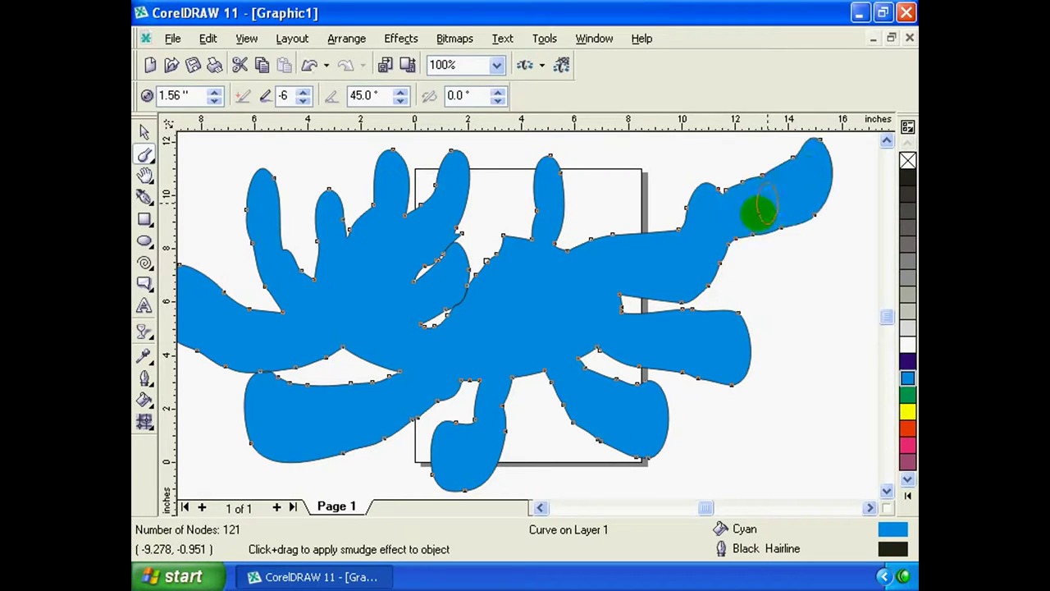
{"action": "left_click_drag", "start_coordinate": [751, 217], "coordinate": [813, 303]}
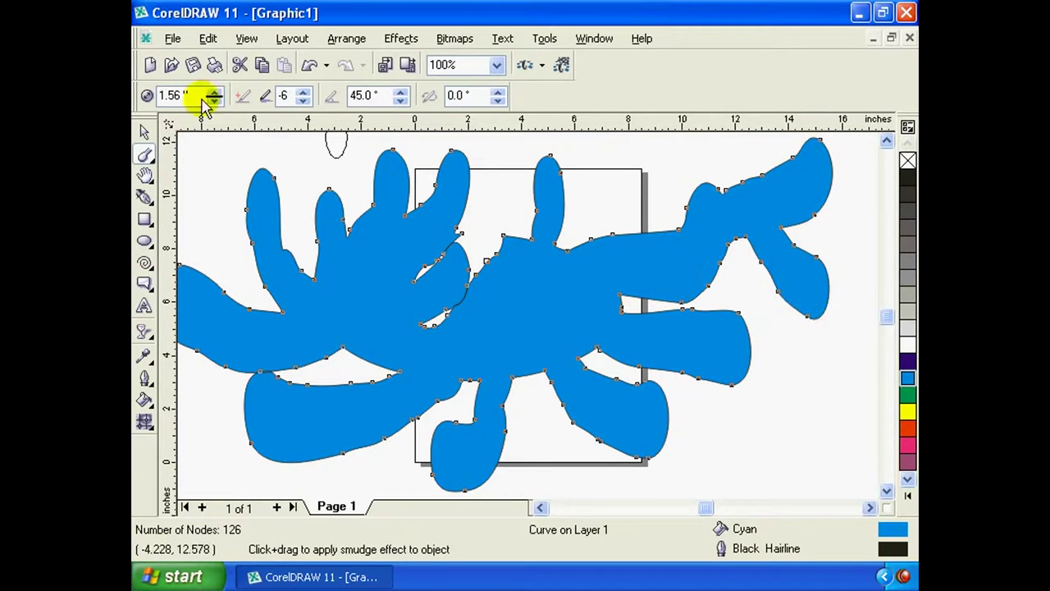
{"action": "left_click_drag", "start_coordinate": [214, 95], "coordinate": [215, 123]}
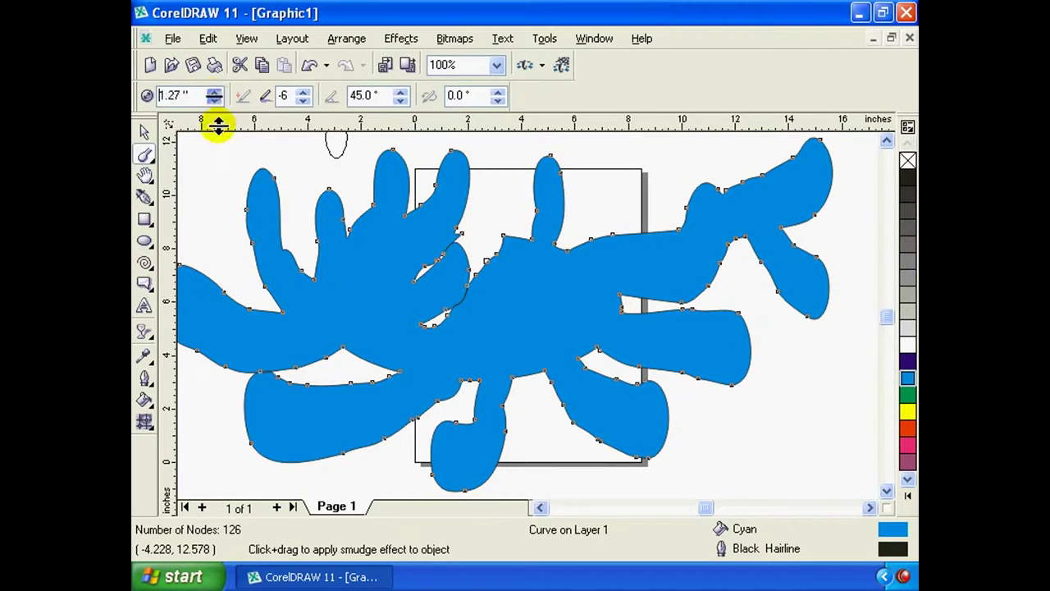
{"action": "left_click_drag", "start_coordinate": [248, 197], "coordinate": [256, 210]}
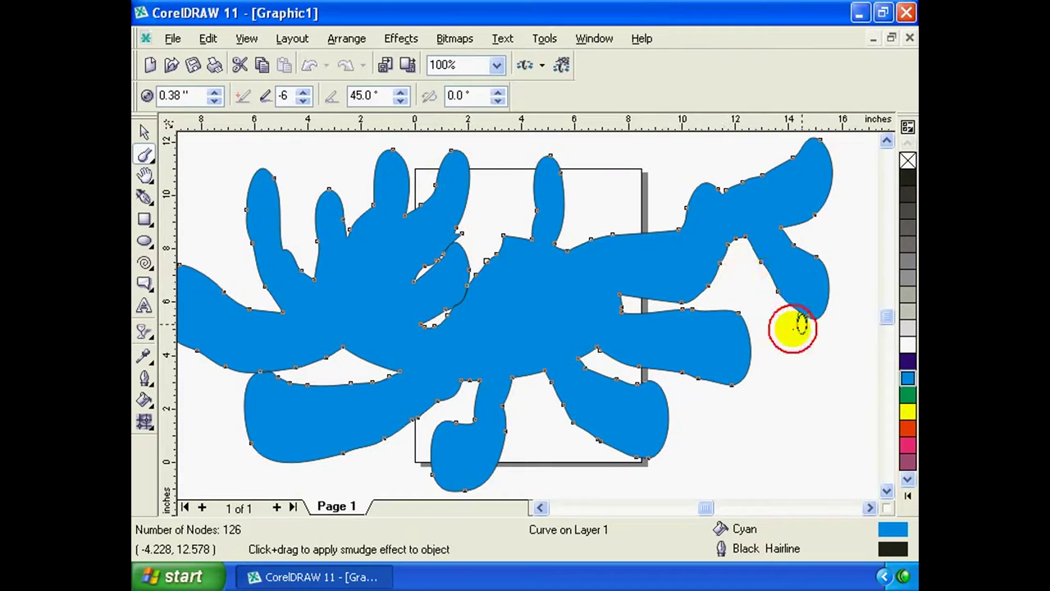
{"action": "left_click_drag", "start_coordinate": [793, 328], "coordinate": [848, 379]}
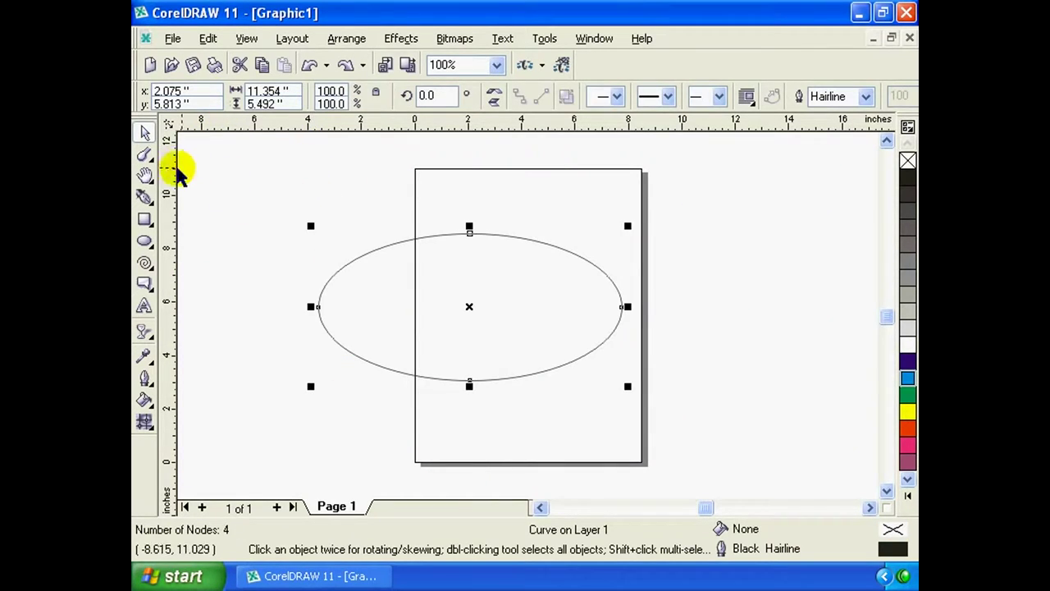
Select the ellipse and choose the Roughen Brush from the shape-editing flyout
{"action": "left_click", "coordinate": [148, 159]}
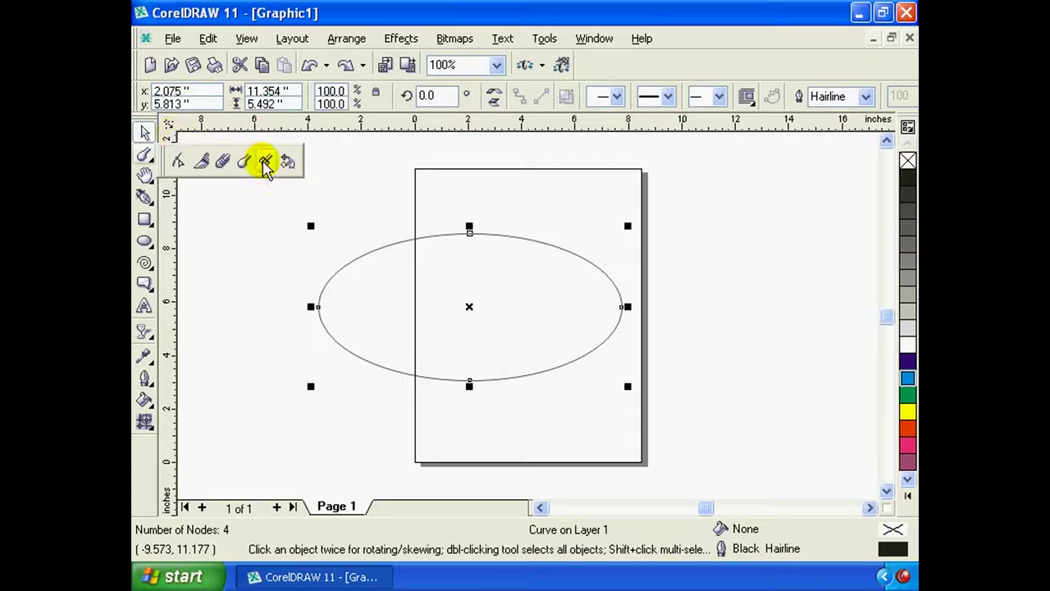
{"action": "left_click", "coordinate": [428, 246]}
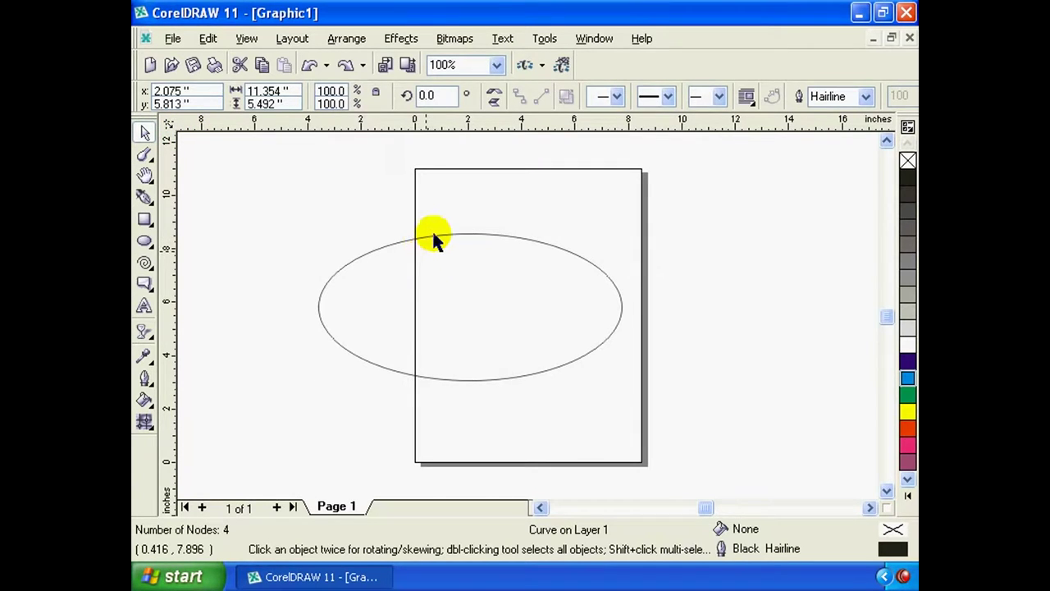
{"action": "left_click", "coordinate": [435, 236]}
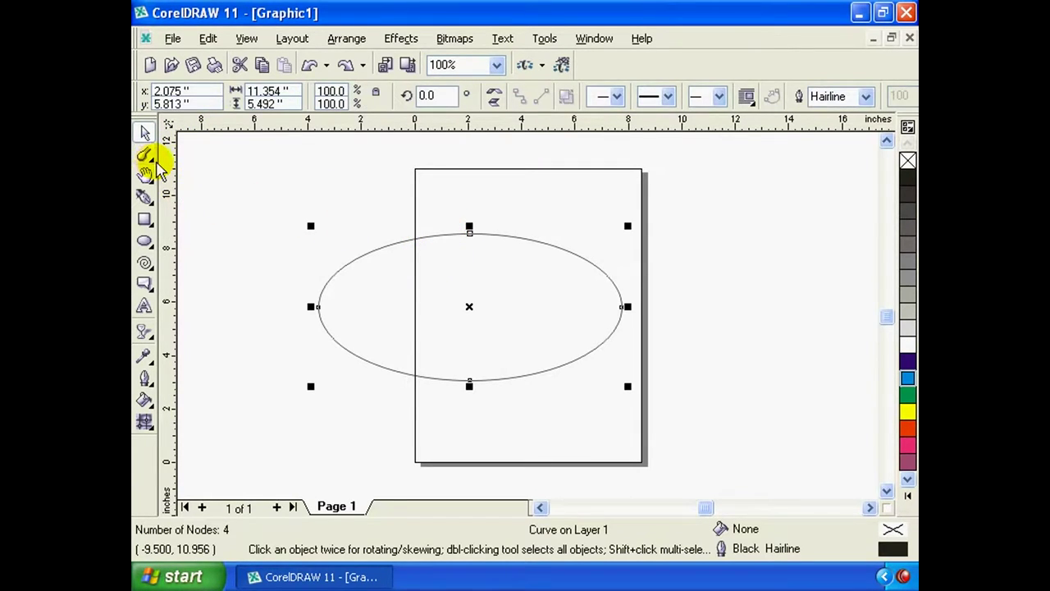
{"action": "left_click_drag", "start_coordinate": [154, 164], "coordinate": [265, 164]}
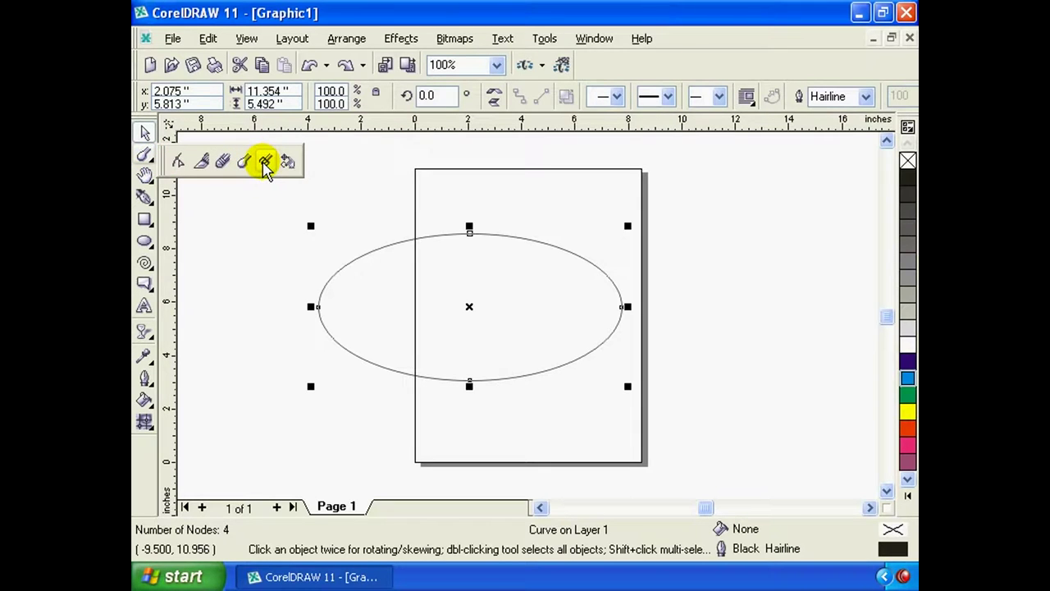
{"action": "left_click", "coordinate": [265, 164]}
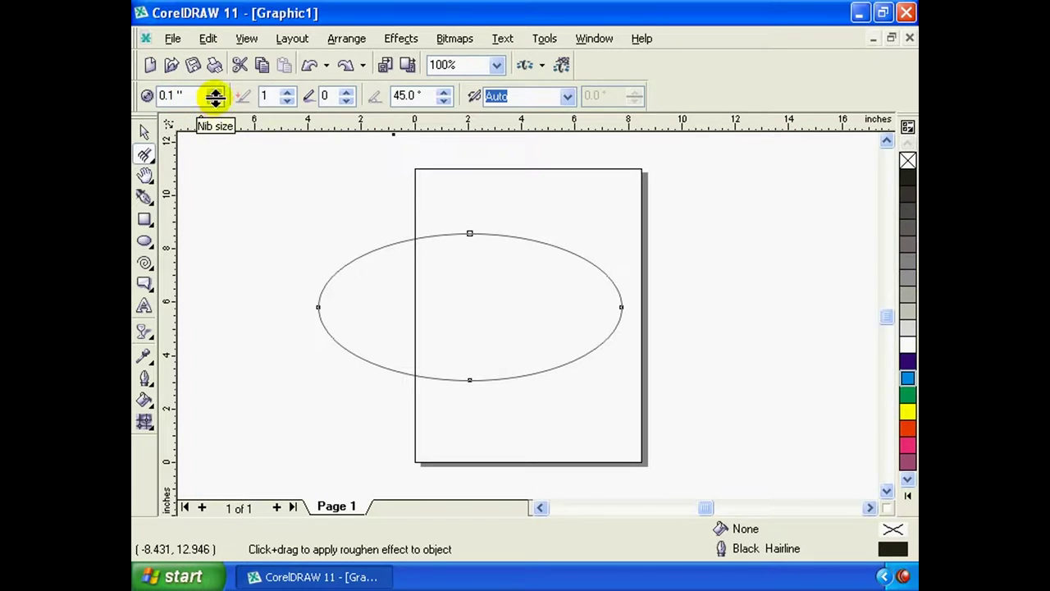
Enlarge the roughen nib, spike the ellipse outline, then set frequency 10 for dense top spikes
{"action": "left_click_drag", "start_coordinate": [215, 96], "coordinate": [206, 34]}
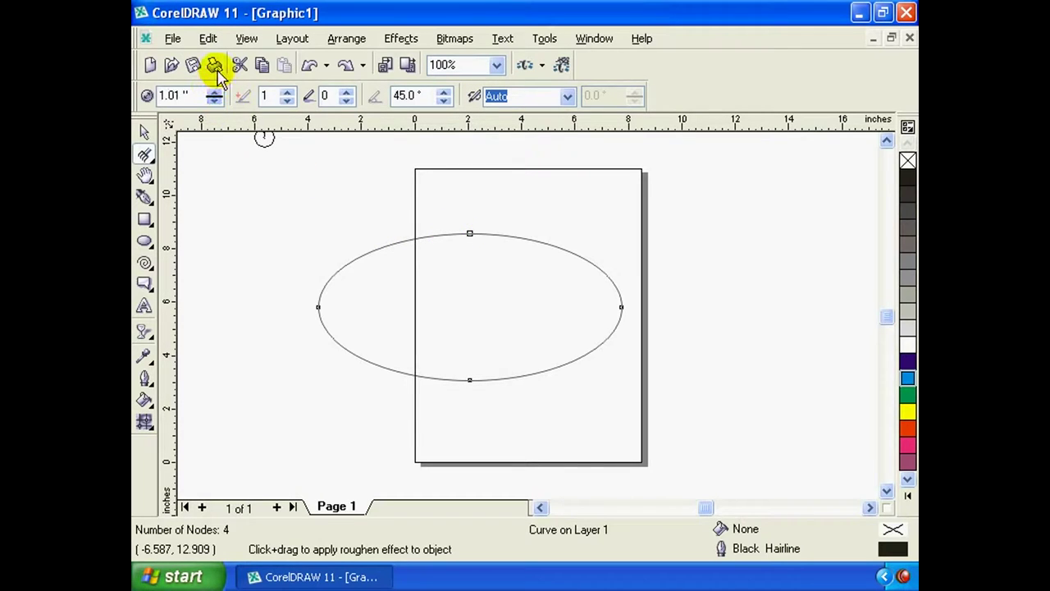
{"action": "left_click", "coordinate": [459, 224]}
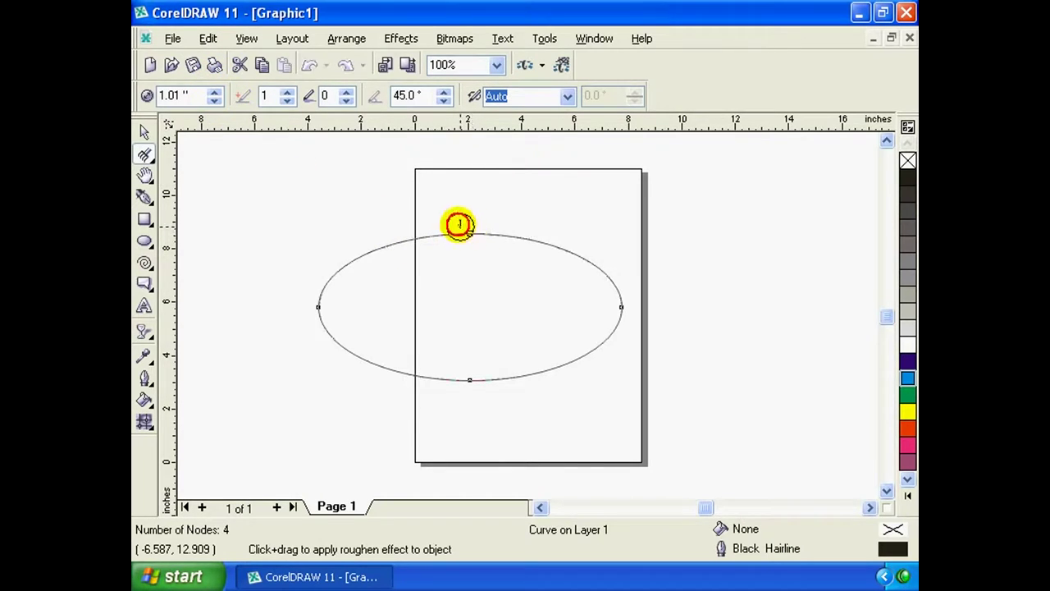
{"action": "left_click_drag", "start_coordinate": [387, 188], "coordinate": [427, 246]}
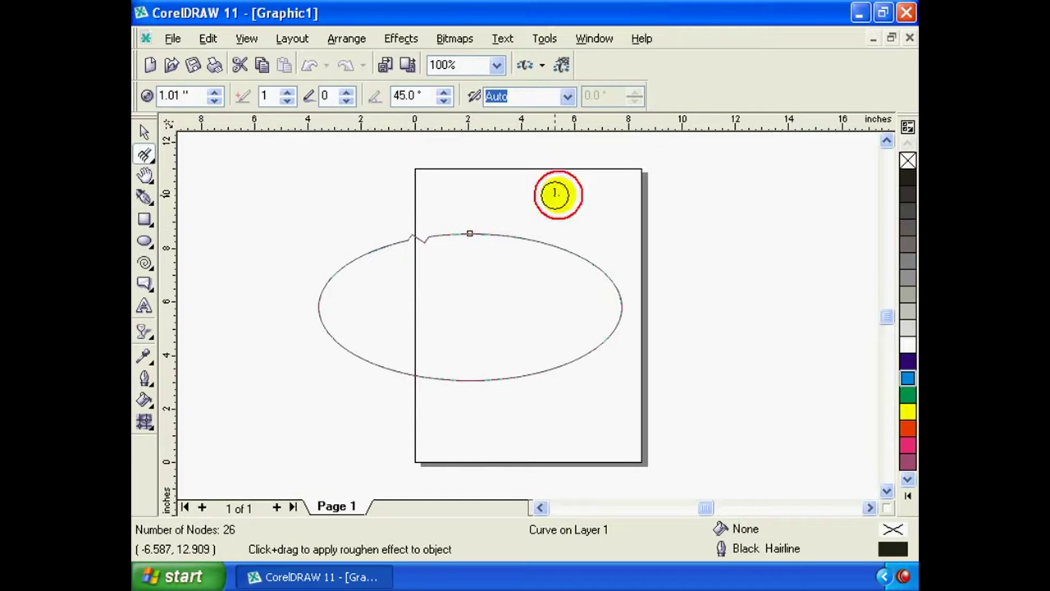
{"action": "mouse_move", "coordinate": [556, 194]}
{"action": "left_mouse_down"}
{"action": "mouse_move", "coordinate": [564, 262]}
{"action": "mouse_move", "coordinate": [609, 281]}
{"action": "mouse_move", "coordinate": [593, 366]}
{"action": "mouse_move", "coordinate": [598, 337]}
{"action": "mouse_move", "coordinate": [534, 373]}
{"action": "mouse_move", "coordinate": [446, 383]}
{"action": "mouse_move", "coordinate": [377, 374]}
{"action": "mouse_move", "coordinate": [335, 340]}
{"action": "mouse_move", "coordinate": [325, 298]}
{"action": "mouse_move", "coordinate": [345, 258]}
{"action": "mouse_move", "coordinate": [410, 238]}
{"action": "left_mouse_up"}
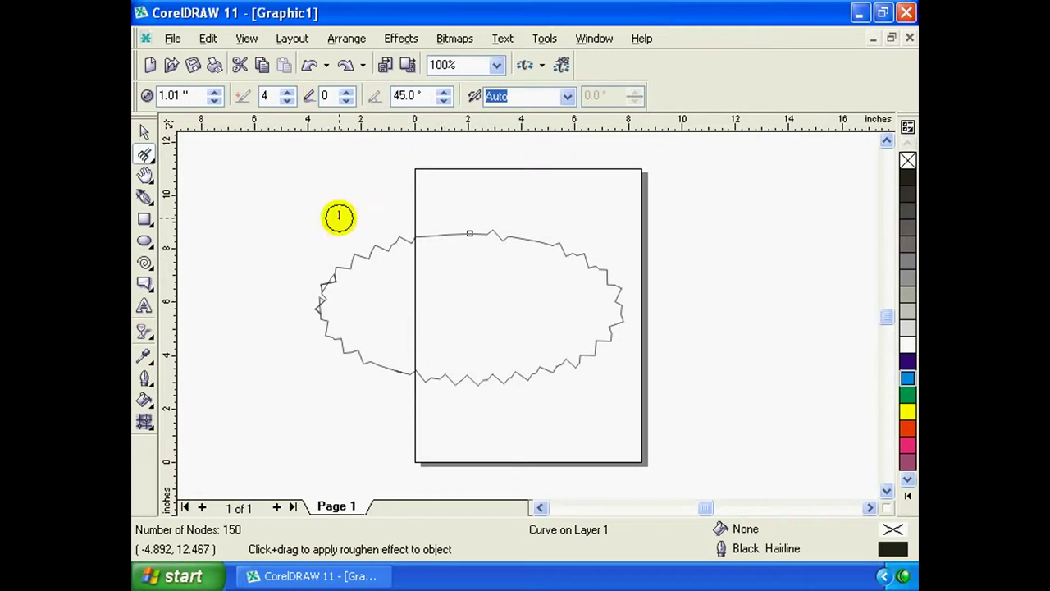
{"action": "left_click_drag", "start_coordinate": [287, 97], "coordinate": [285, 78]}
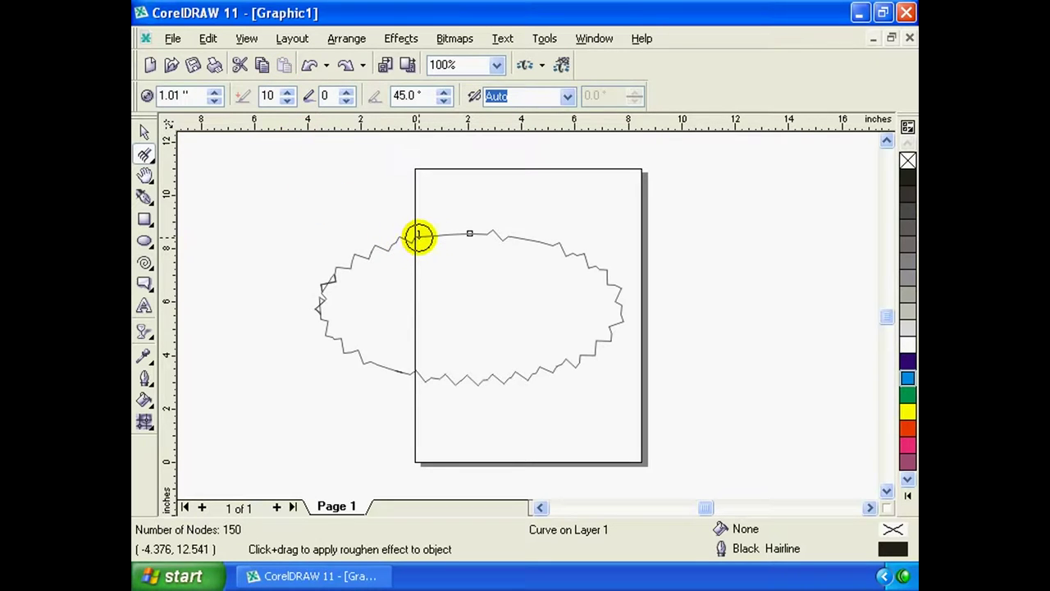
{"action": "left_click_drag", "start_coordinate": [419, 237], "coordinate": [611, 284]}
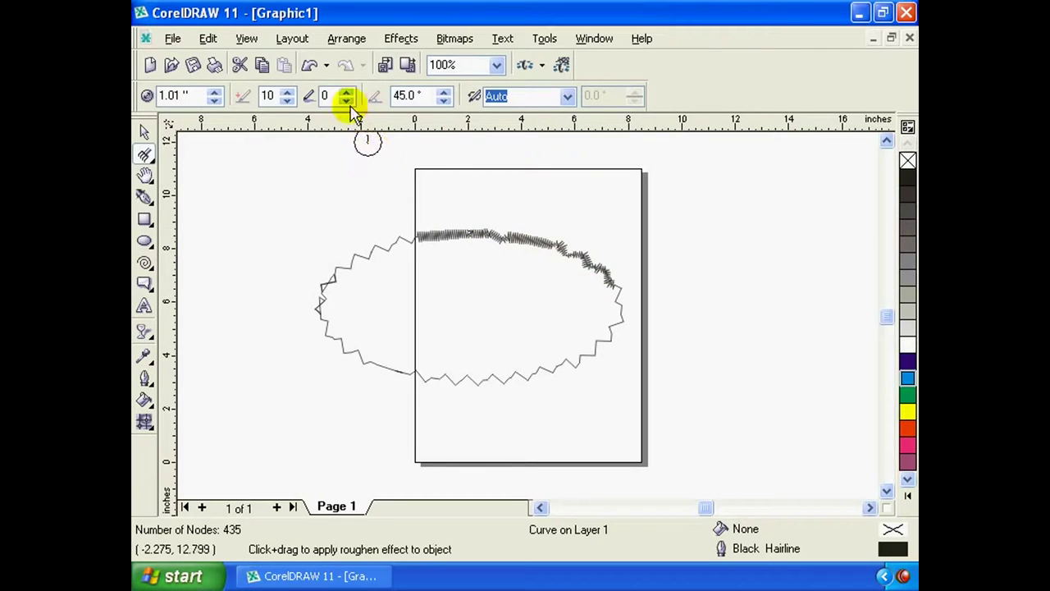
Set spike frequency 1, dryout 10 and tilt 62°, roughening the lower-left and left edges
{"action": "double_click", "coordinate": [286, 96]}
{"action": "type", "text": "1"}
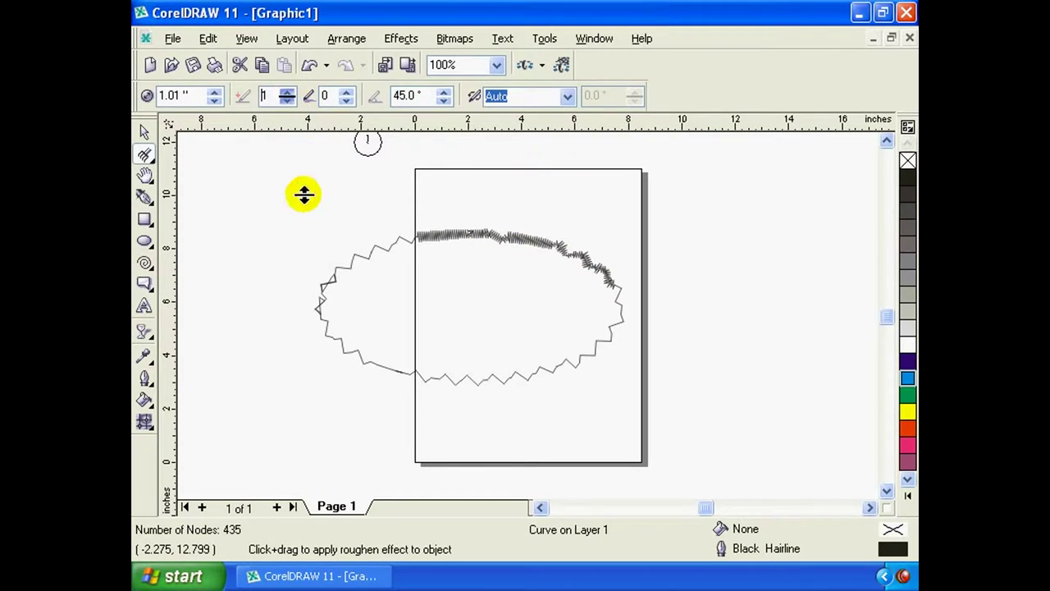
{"action": "left_click", "coordinate": [350, 92]}
{"action": "left_click", "coordinate": [351, 91]}
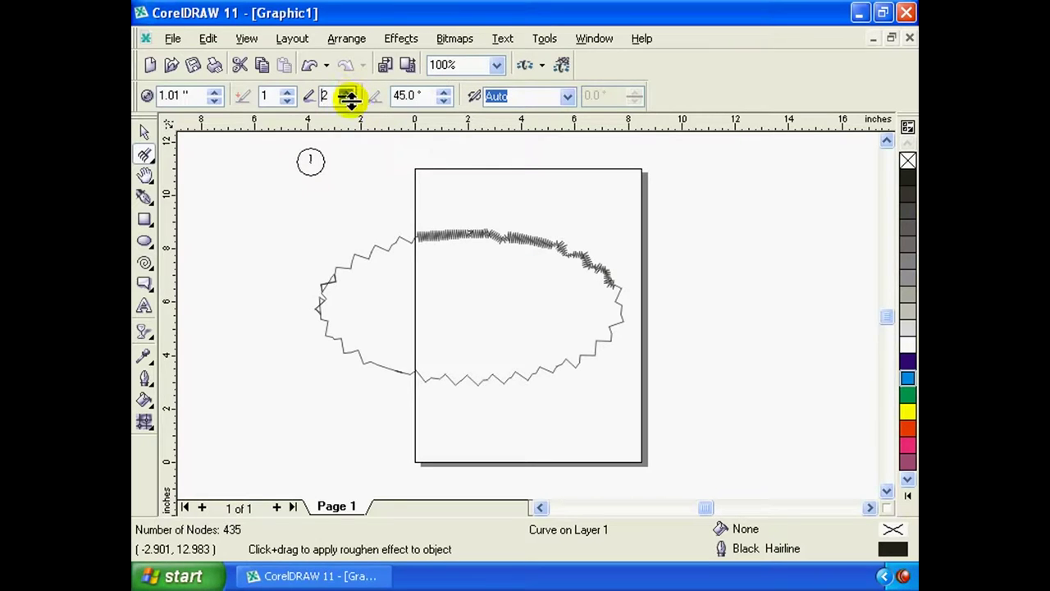
{"action": "left_click", "coordinate": [345, 92]}
{"action": "mouse_move", "coordinate": [326, 328]}
{"action": "left_mouse_down"}
{"action": "mouse_move", "coordinate": [542, 367]}
{"action": "mouse_move", "coordinate": [603, 302]}
{"action": "left_mouse_up"}
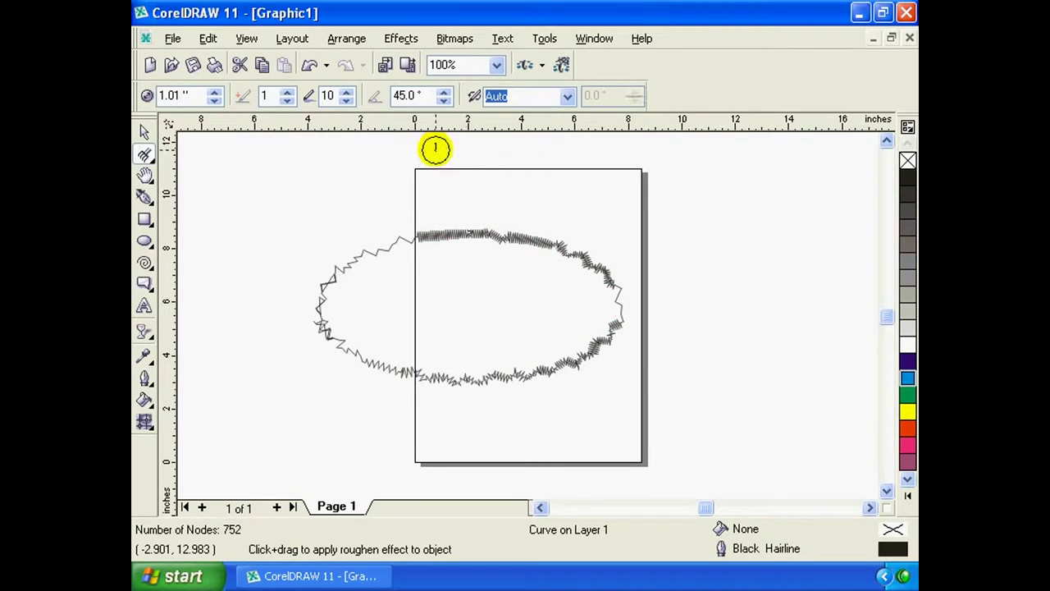
{"action": "left_click", "coordinate": [443, 91]}
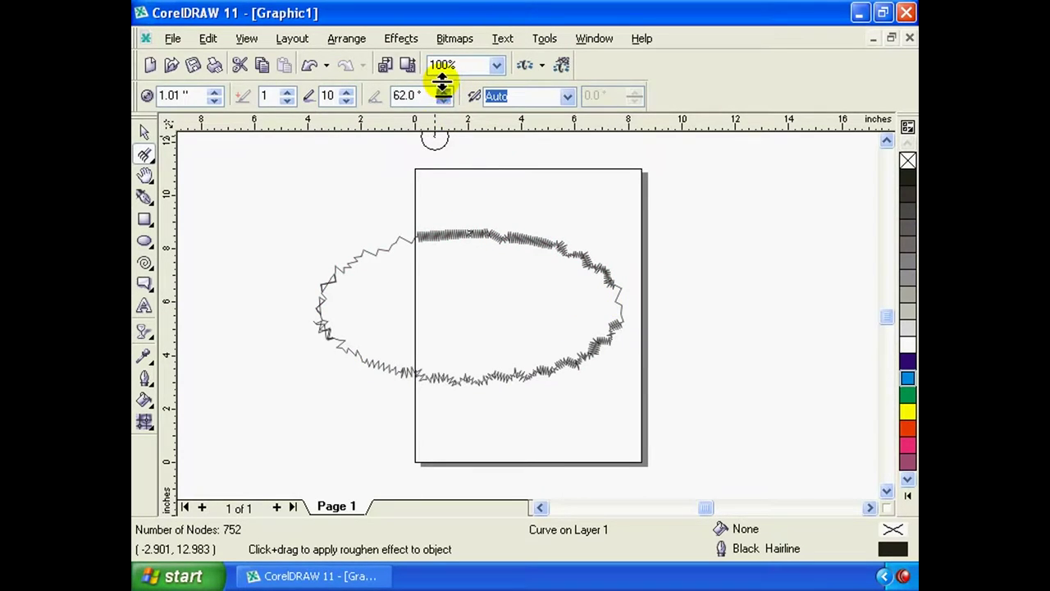
{"action": "left_click_drag", "start_coordinate": [300, 287], "coordinate": [283, 264]}
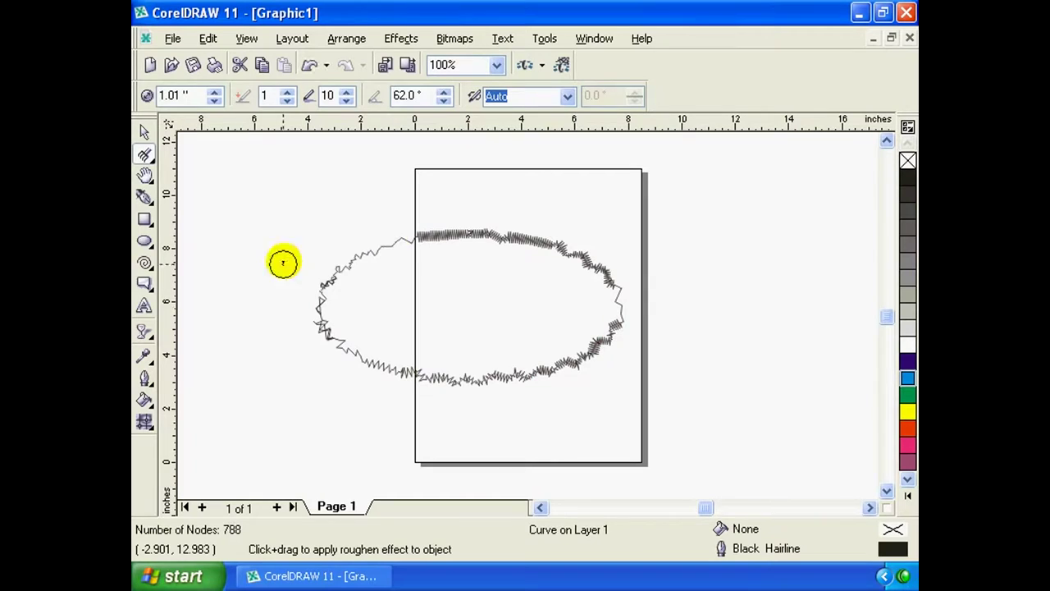
Use Fixed Direction spikes with a new angle to roughen the bottom, top and right edges
{"action": "left_click", "coordinate": [567, 98]}
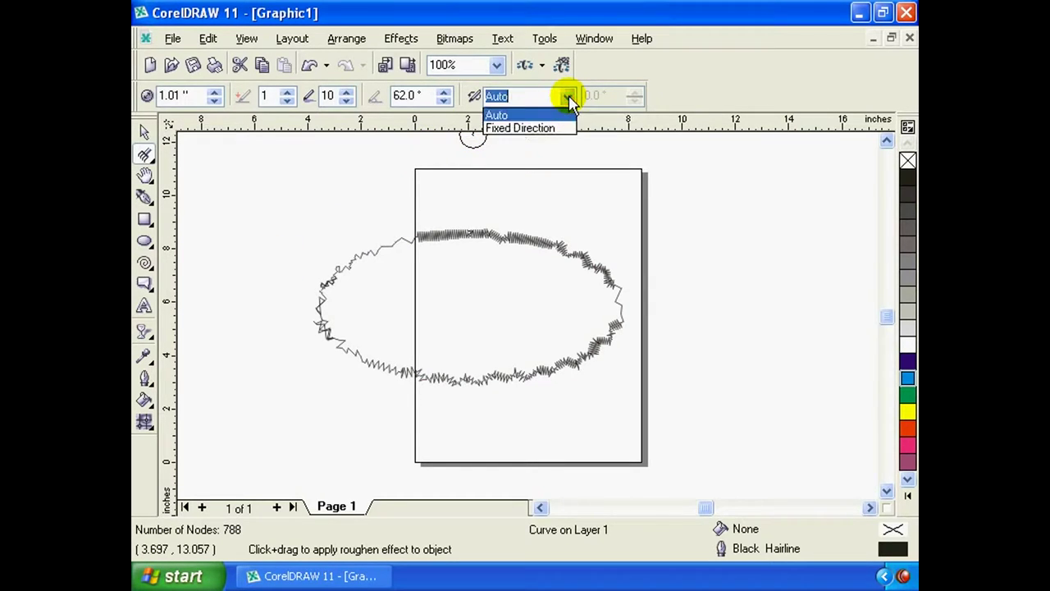
{"action": "left_click", "coordinate": [541, 128]}
{"action": "mouse_move", "coordinate": [386, 372]}
{"action": "left_mouse_down"}
{"action": "mouse_move", "coordinate": [481, 394]}
{"action": "mouse_move", "coordinate": [345, 348]}
{"action": "left_mouse_up"}
{"action": "left_click_drag", "start_coordinate": [458, 252], "coordinate": [483, 228]}
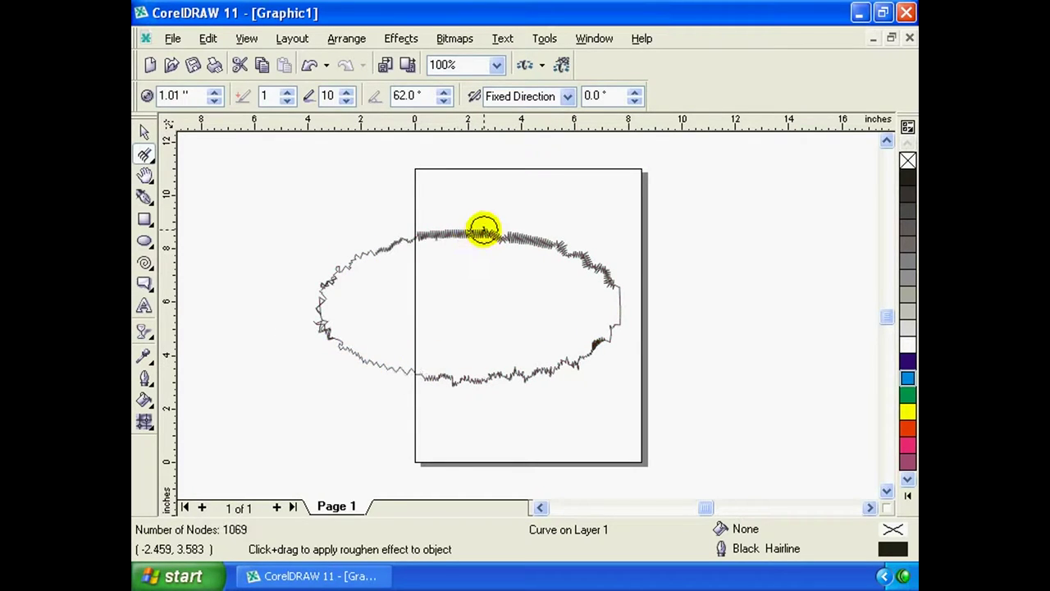
{"action": "left_click_drag", "start_coordinate": [638, 100], "coordinate": [633, 39]}
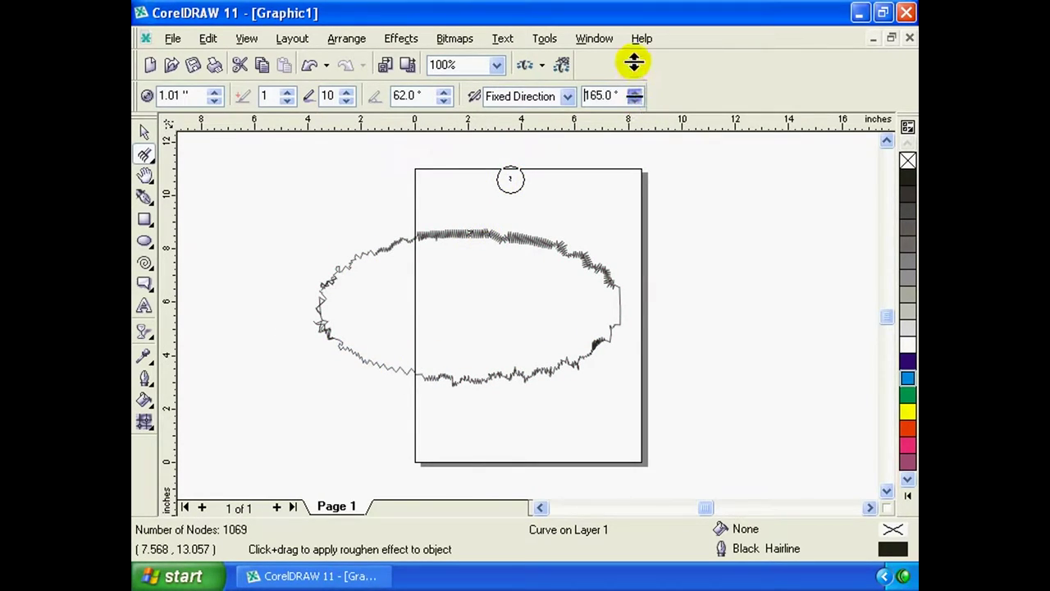
{"action": "mouse_move", "coordinate": [618, 301]}
{"action": "left_mouse_down"}
{"action": "mouse_move", "coordinate": [439, 383]}
{"action": "mouse_move", "coordinate": [586, 359]}
{"action": "mouse_move", "coordinate": [621, 320]}
{"action": "mouse_move", "coordinate": [507, 214]}
{"action": "mouse_move", "coordinate": [305, 312]}
{"action": "mouse_move", "coordinate": [375, 403]}
{"action": "mouse_move", "coordinate": [460, 235]}
{"action": "left_mouse_up"}
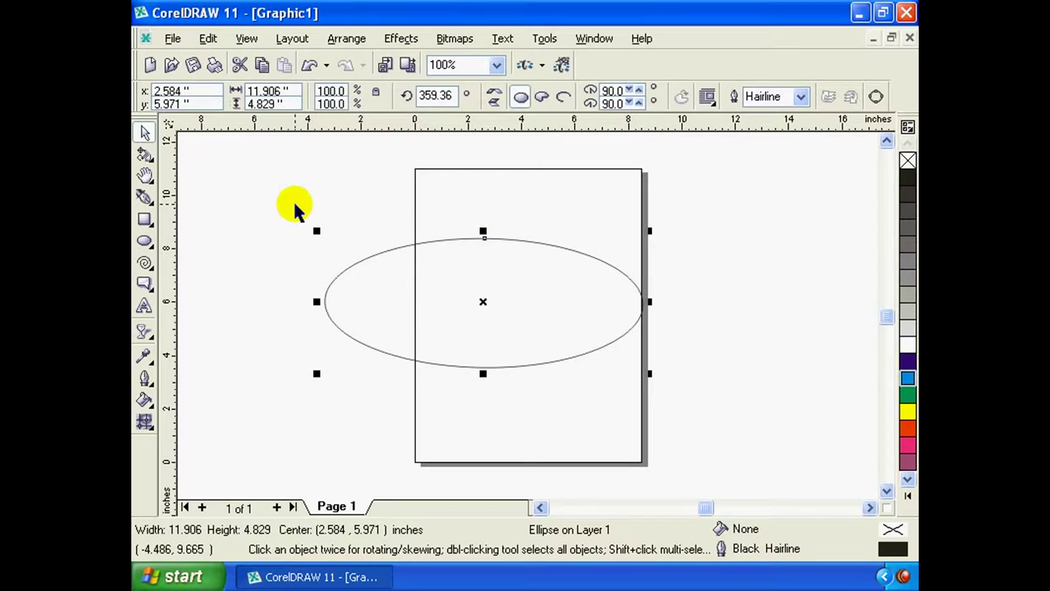
Freely rotate the ellipse to several different angles with the Free Transform tool
{"action": "left_click", "coordinate": [151, 160]}
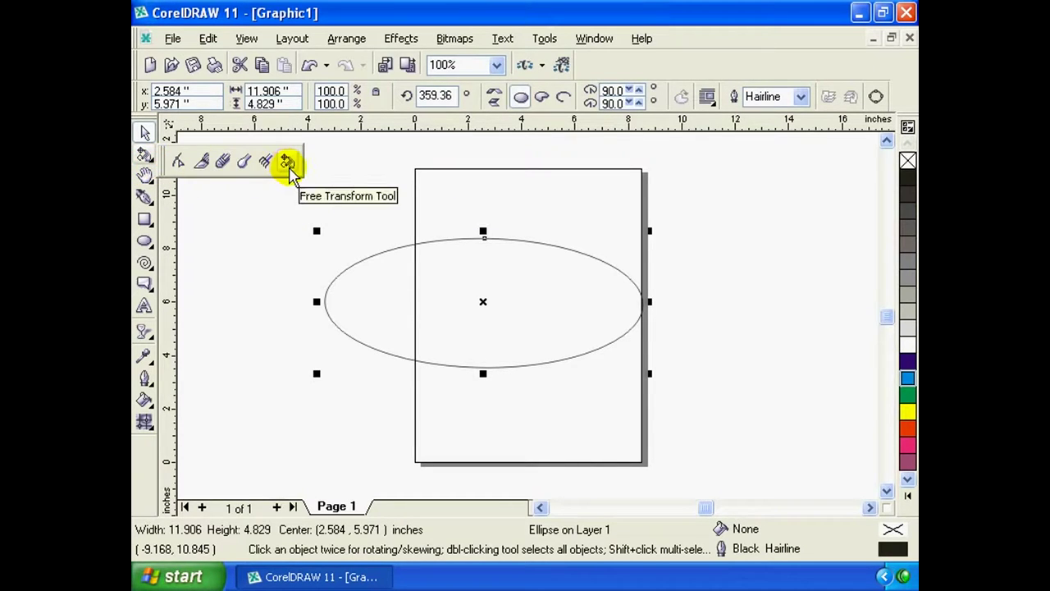
{"action": "left_click", "coordinate": [289, 164]}
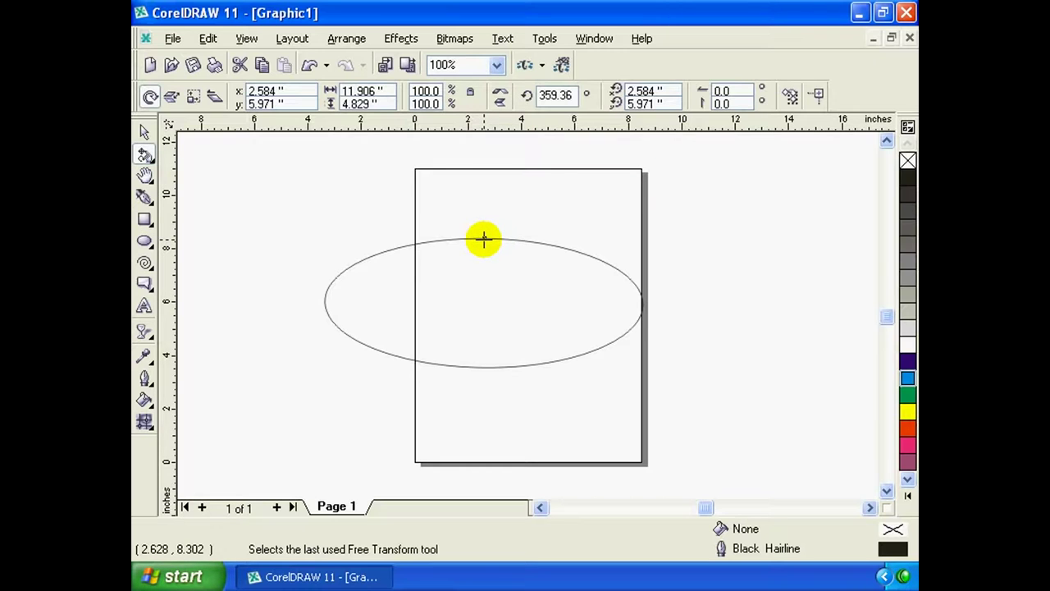
{"action": "mouse_move", "coordinate": [483, 238]}
{"action": "left_mouse_down"}
{"action": "mouse_move", "coordinate": [592, 274]}
{"action": "mouse_move", "coordinate": [413, 298]}
{"action": "mouse_move", "coordinate": [465, 213]}
{"action": "mouse_move", "coordinate": [535, 284]}
{"action": "left_mouse_up"}
{"action": "left_click_drag", "start_coordinate": [558, 271], "coordinate": [524, 264]}
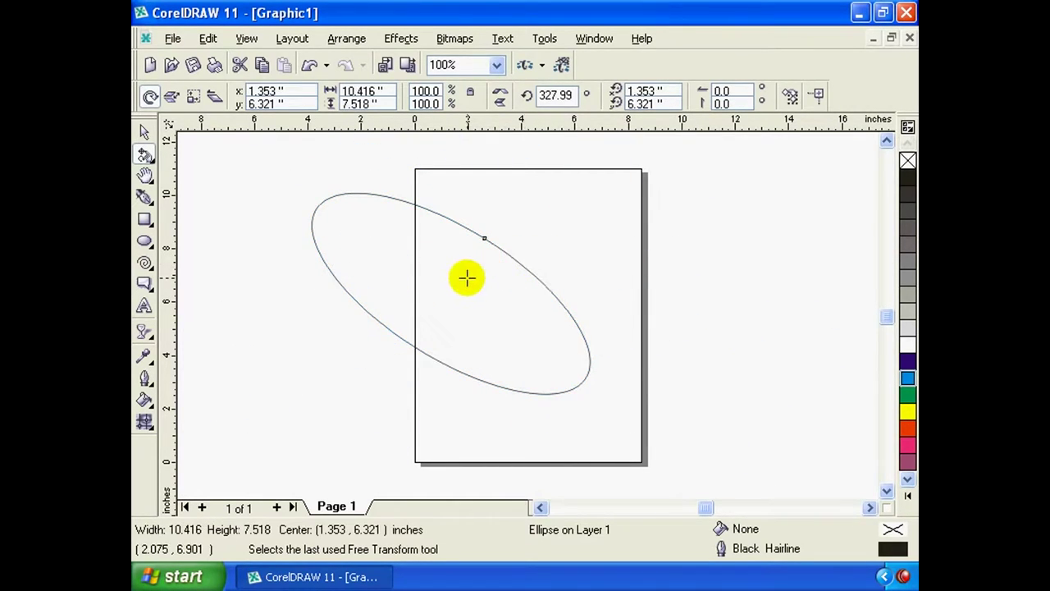
{"action": "mouse_move", "coordinate": [462, 289]}
{"action": "left_mouse_down"}
{"action": "mouse_move", "coordinate": [534, 295]}
{"action": "mouse_move", "coordinate": [517, 211]}
{"action": "mouse_move", "coordinate": [525, 265]}
{"action": "mouse_move", "coordinate": [559, 326]}
{"action": "mouse_move", "coordinate": [528, 350]}
{"action": "mouse_move", "coordinate": [623, 389]}
{"action": "mouse_move", "coordinate": [392, 377]}
{"action": "mouse_move", "coordinate": [686, 480]}
{"action": "mouse_move", "coordinate": [662, 403]}
{"action": "mouse_move", "coordinate": [670, 378]}
{"action": "mouse_move", "coordinate": [605, 392]}
{"action": "left_mouse_up"}
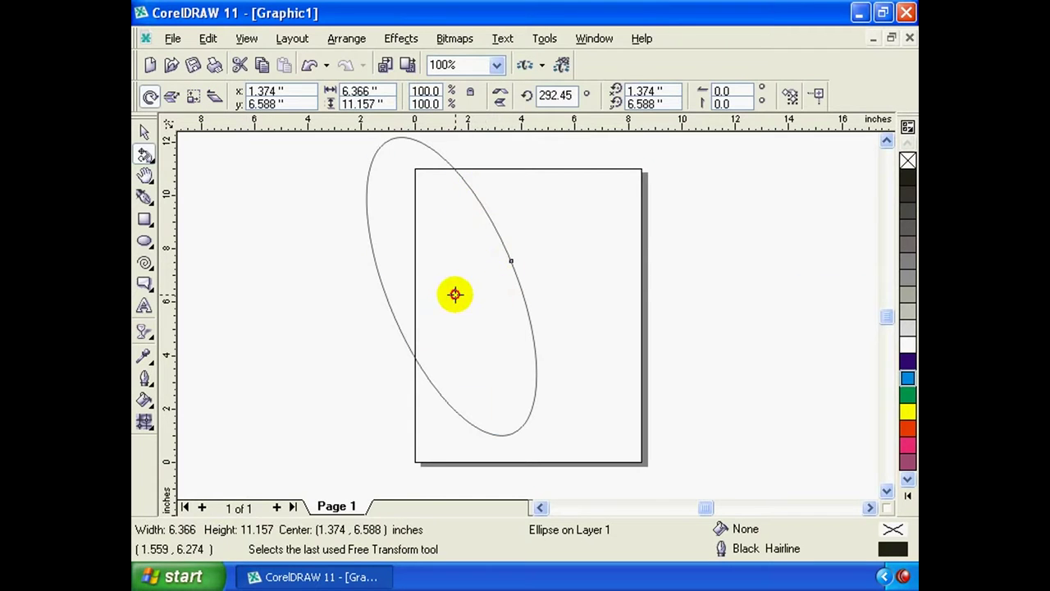
{"action": "mouse_move", "coordinate": [455, 294]}
{"action": "left_mouse_down"}
{"action": "mouse_move", "coordinate": [471, 235]}
{"action": "mouse_move", "coordinate": [584, 296]}
{"action": "left_mouse_up"}
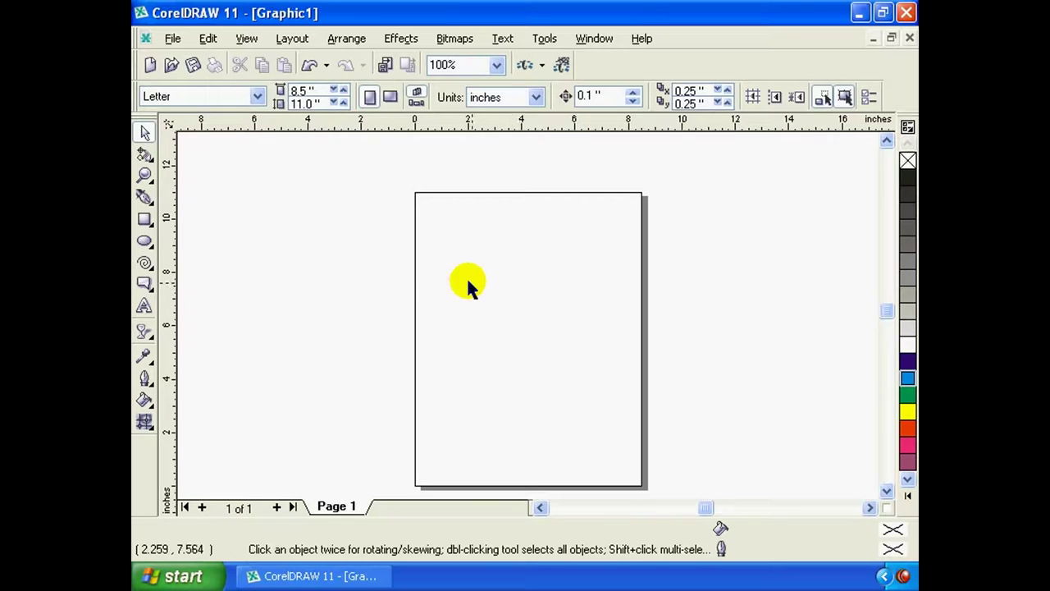
Draw a rectangle across the page's left edge and an ellipse above it
{"action": "left_click", "coordinate": [144, 219]}
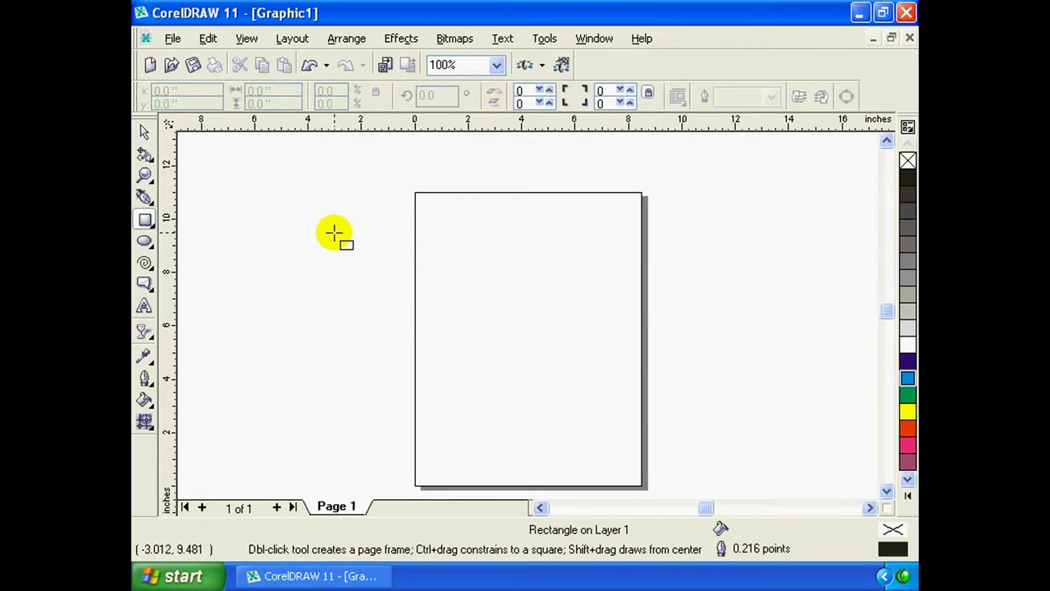
{"action": "mouse_move", "coordinate": [335, 234]}
{"action": "left_mouse_down"}
{"action": "mouse_move", "coordinate": [496, 354]}
{"action": "mouse_move", "coordinate": [526, 405]}
{"action": "left_mouse_up"}
{"action": "left_click", "coordinate": [144, 241]}
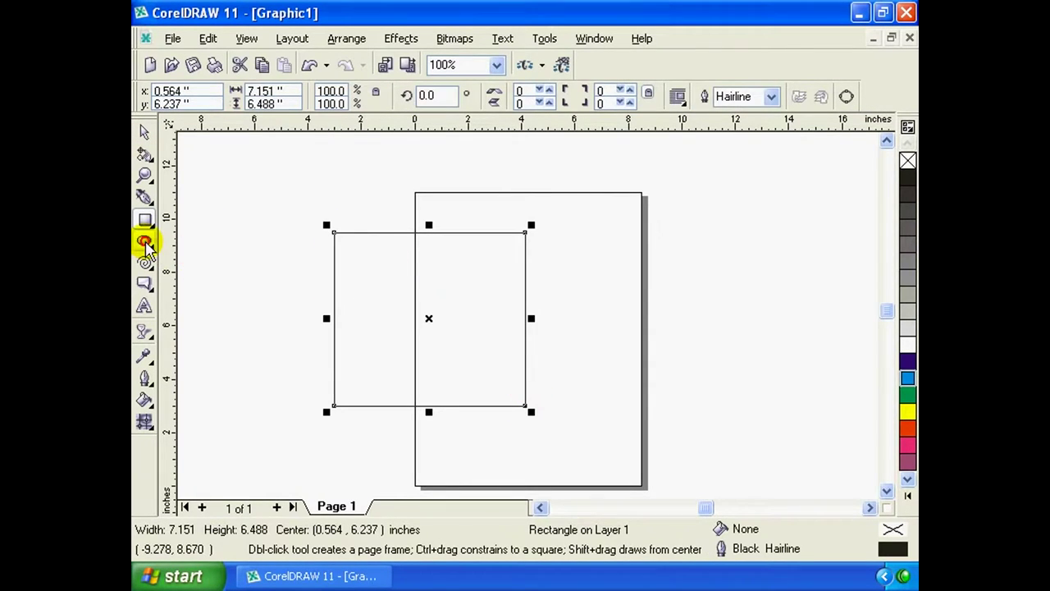
{"action": "left_click_drag", "start_coordinate": [457, 176], "coordinate": [623, 326]}
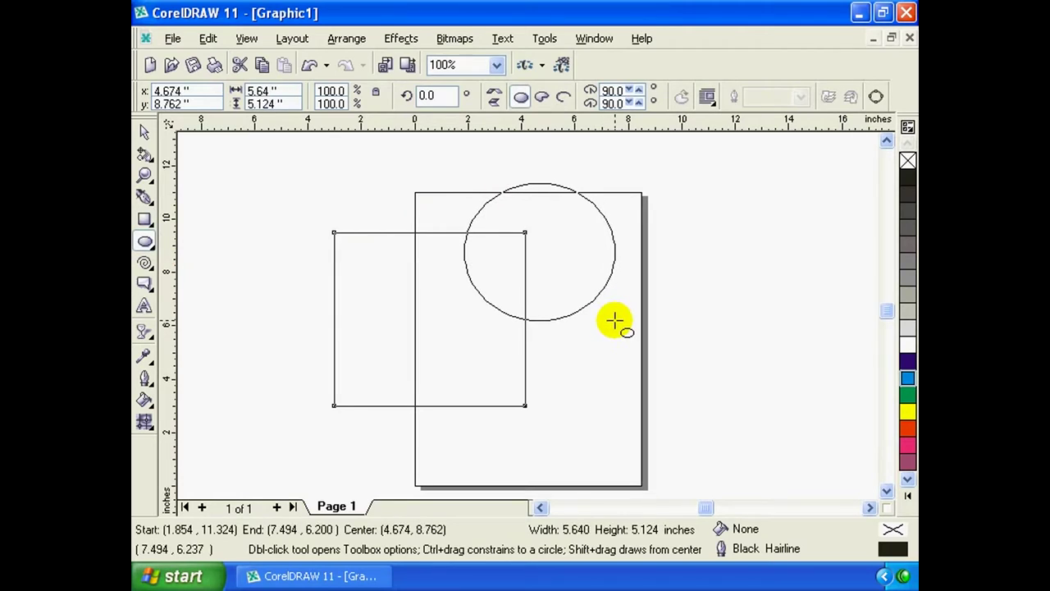
{"action": "key", "text": "space"}
Select both the ellipse and rectangle and move them together to the right
{"action": "left_click", "coordinate": [700, 302]}
{"action": "left_click_drag", "start_coordinate": [624, 405], "coordinate": [435, 211]}
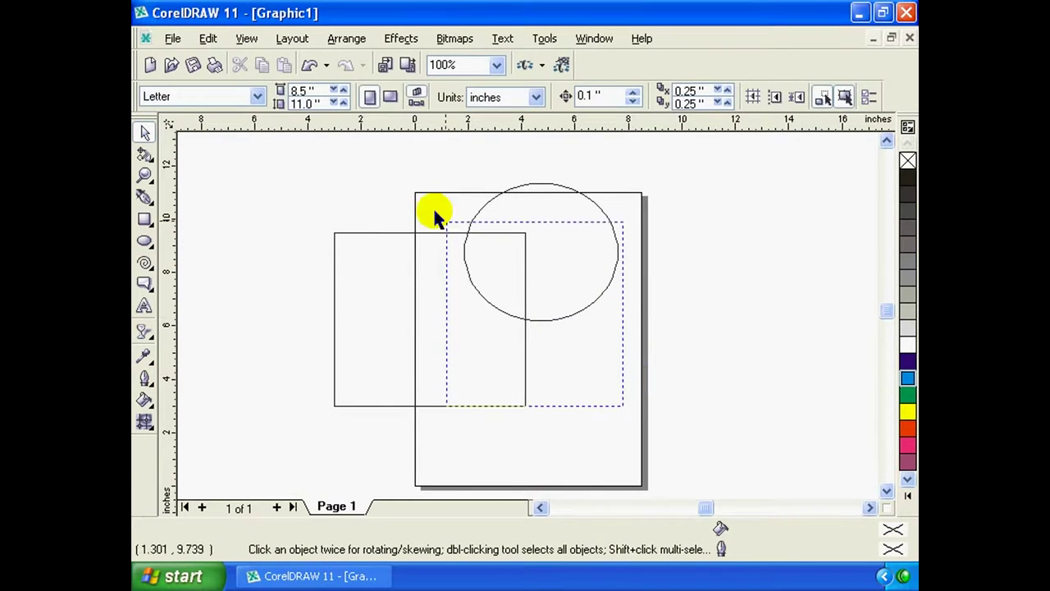
{"action": "left_click", "coordinate": [473, 236]}
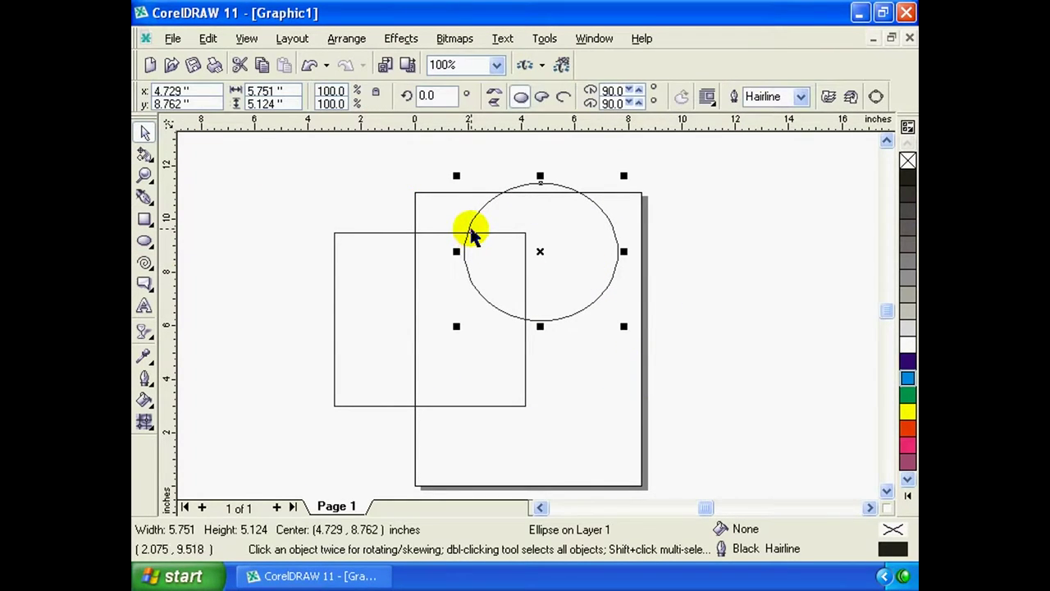
{"action": "left_click", "coordinate": [446, 233], "text": "shift"}
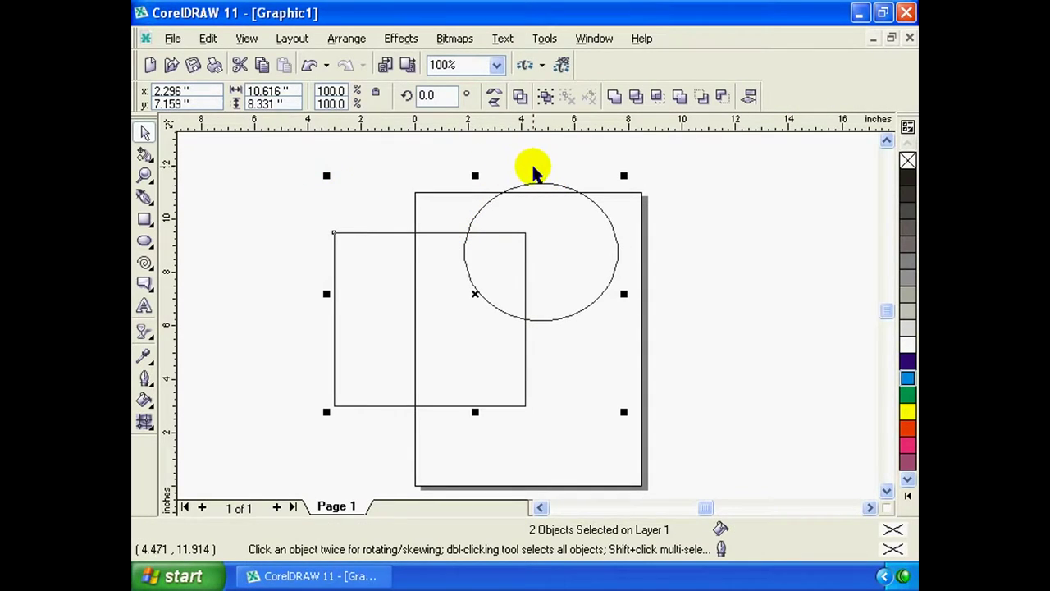
{"action": "mouse_move", "coordinate": [516, 253]}
{"action": "left_mouse_down"}
{"action": "mouse_move", "coordinate": [423, 284]}
{"action": "mouse_move", "coordinate": [789, 269]}
{"action": "left_mouse_up"}
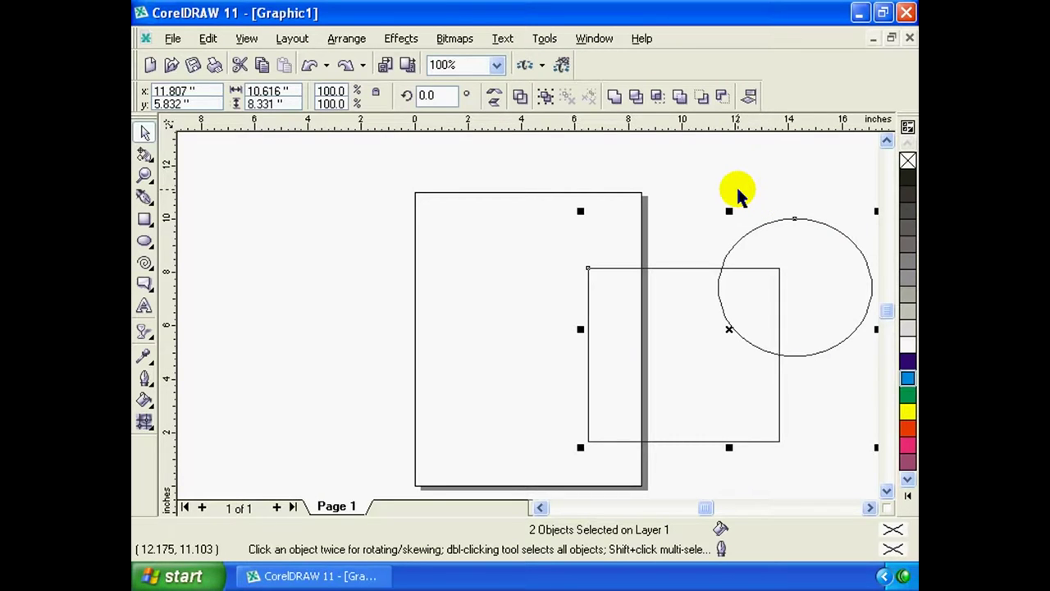
Nudge the rectangle and circle so the circle slightly overlaps the rectangle, then select both
{"action": "left_click", "coordinate": [793, 184]}
{"action": "left_click", "coordinate": [796, 219]}
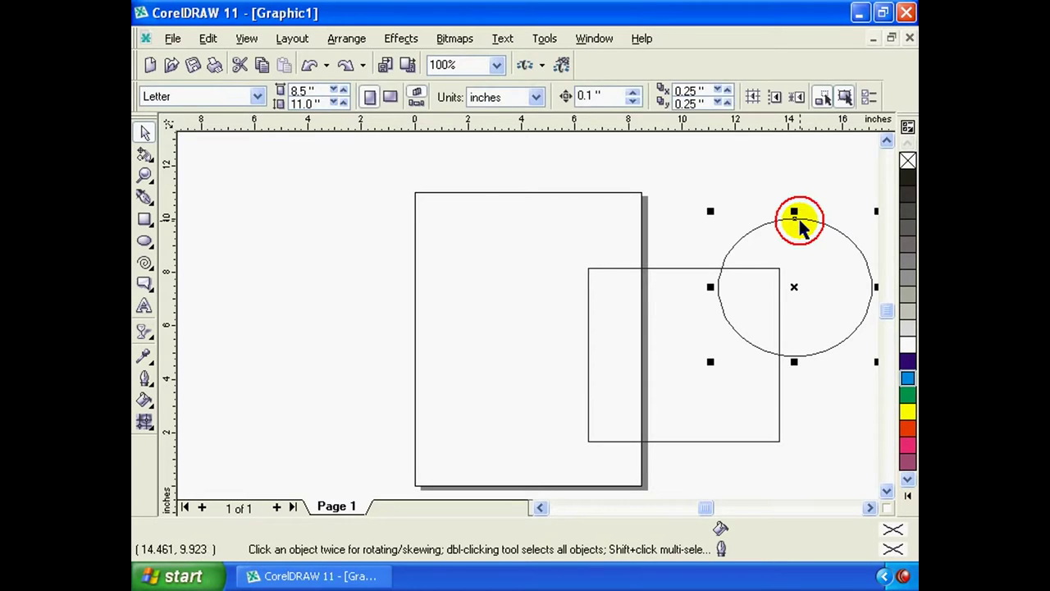
{"action": "left_click_drag", "start_coordinate": [697, 271], "coordinate": [657, 287]}
{"action": "left_click", "coordinate": [729, 254]}
{"action": "left_click_drag", "start_coordinate": [729, 254], "coordinate": [683, 261]}
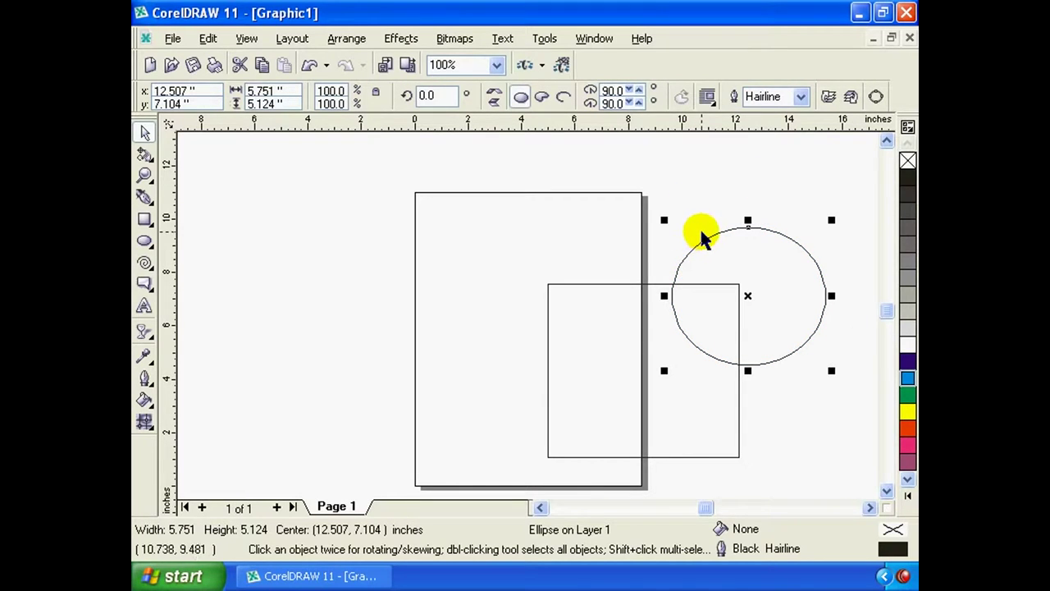
{"action": "left_click", "coordinate": [650, 287], "text": "shift"}
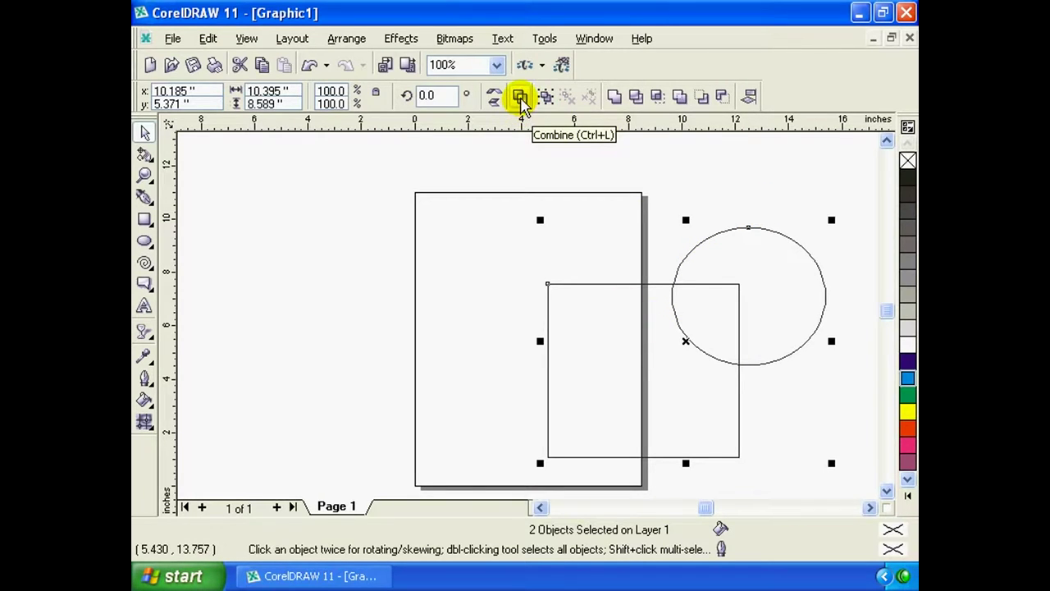
Combine the rectangle and circle into one curve and reposition it on the page
{"action": "left_click", "coordinate": [522, 100]}
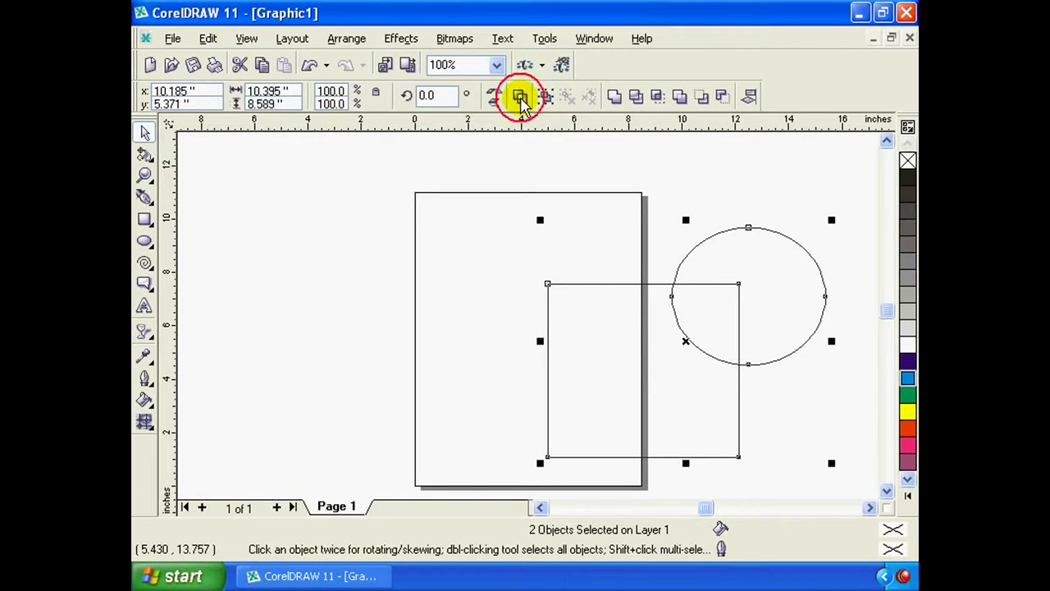
{"action": "left_click", "coordinate": [738, 284]}
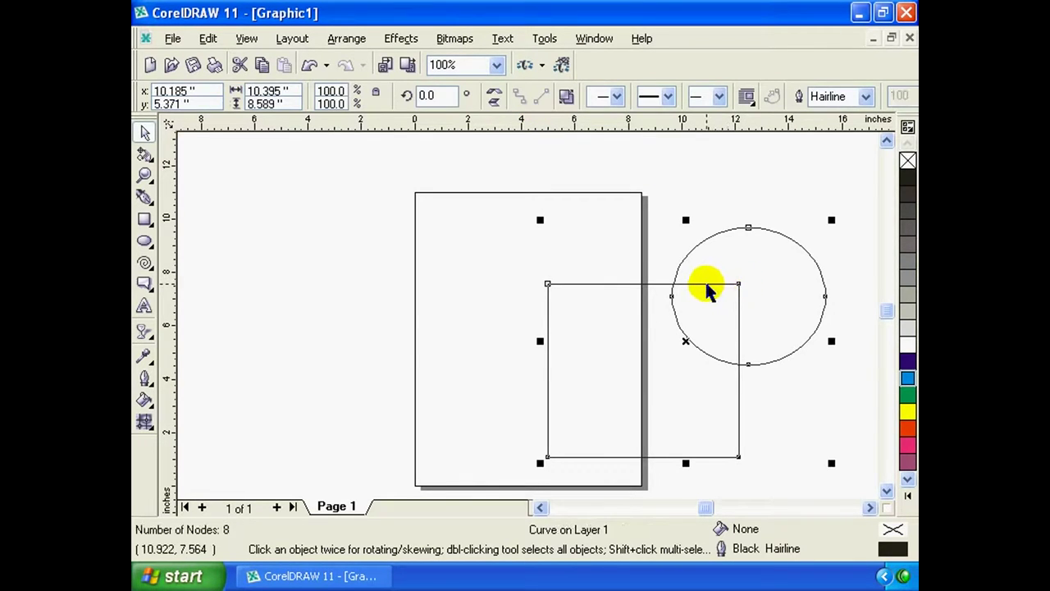
{"action": "left_click_drag", "start_coordinate": [709, 292], "coordinate": [460, 260]}
{"action": "left_click", "coordinate": [623, 293]}
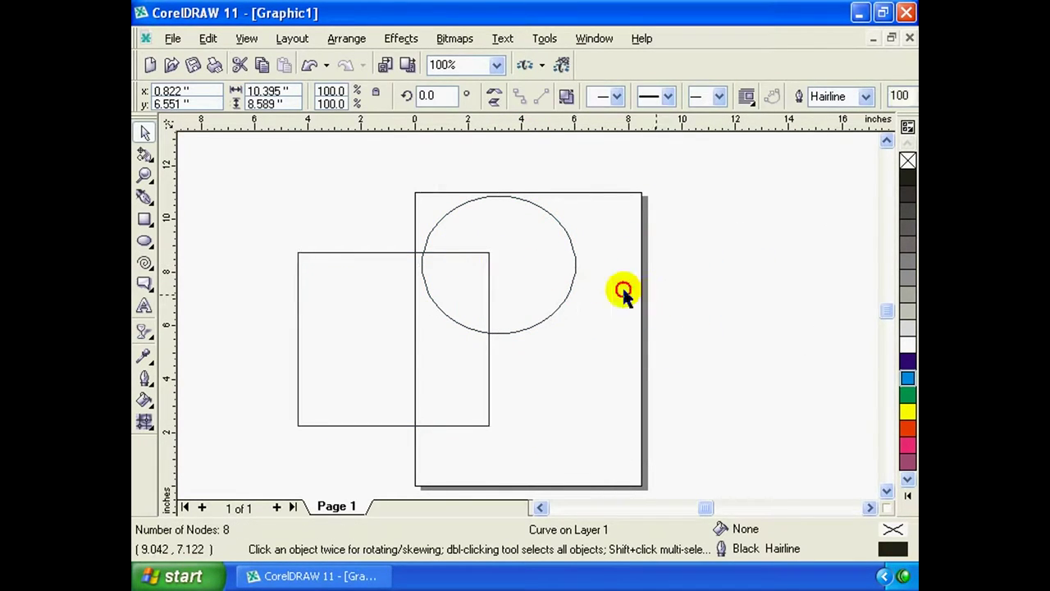
{"action": "left_click_drag", "start_coordinate": [487, 328], "coordinate": [606, 315]}
{"action": "left_click", "coordinate": [655, 277]}
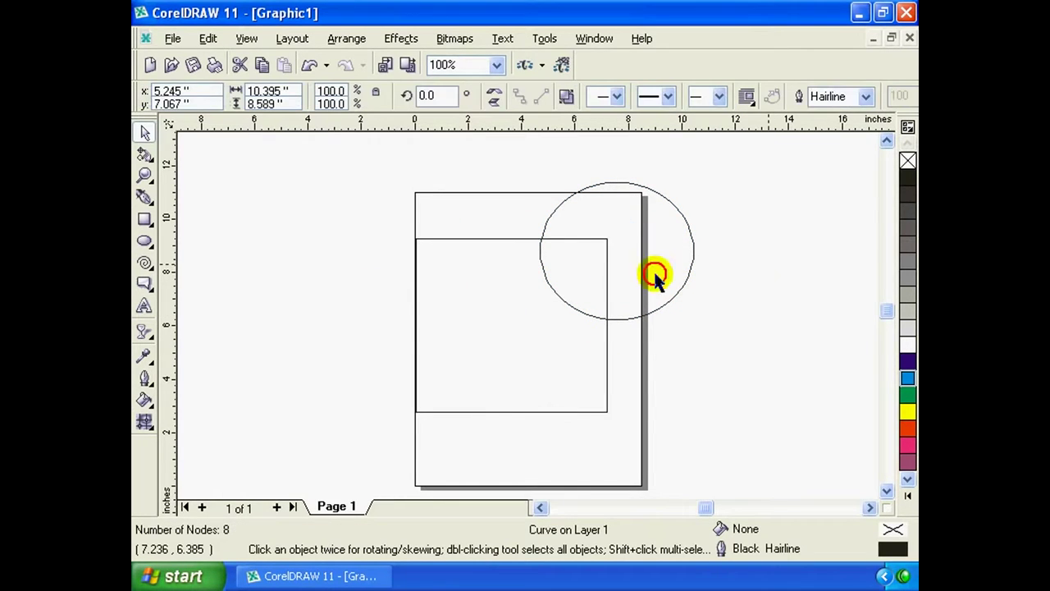
{"action": "left_click_drag", "start_coordinate": [606, 265], "coordinate": [452, 317]}
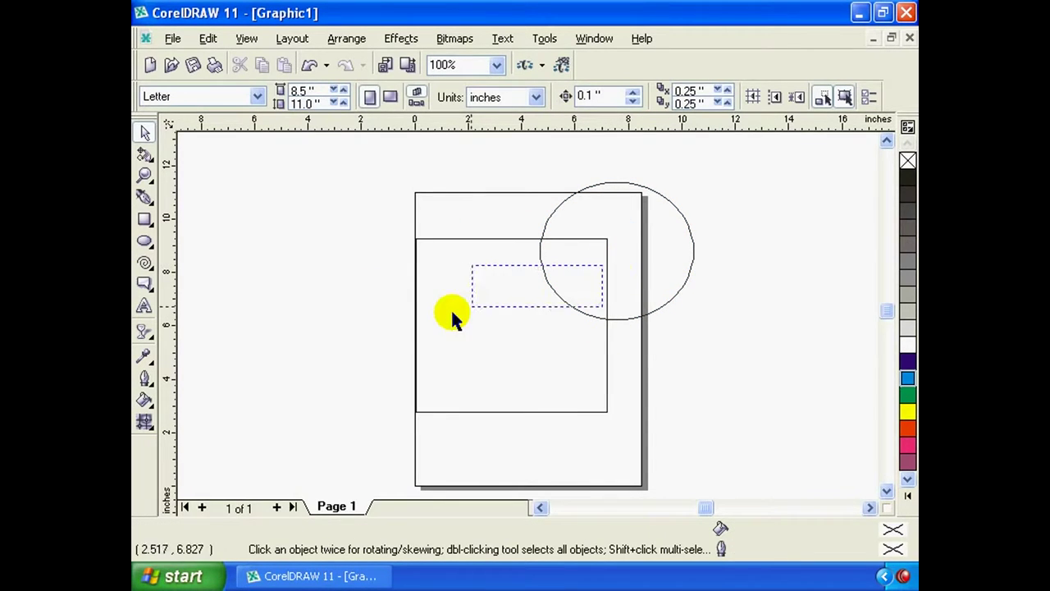
{"action": "left_click", "coordinate": [541, 240]}
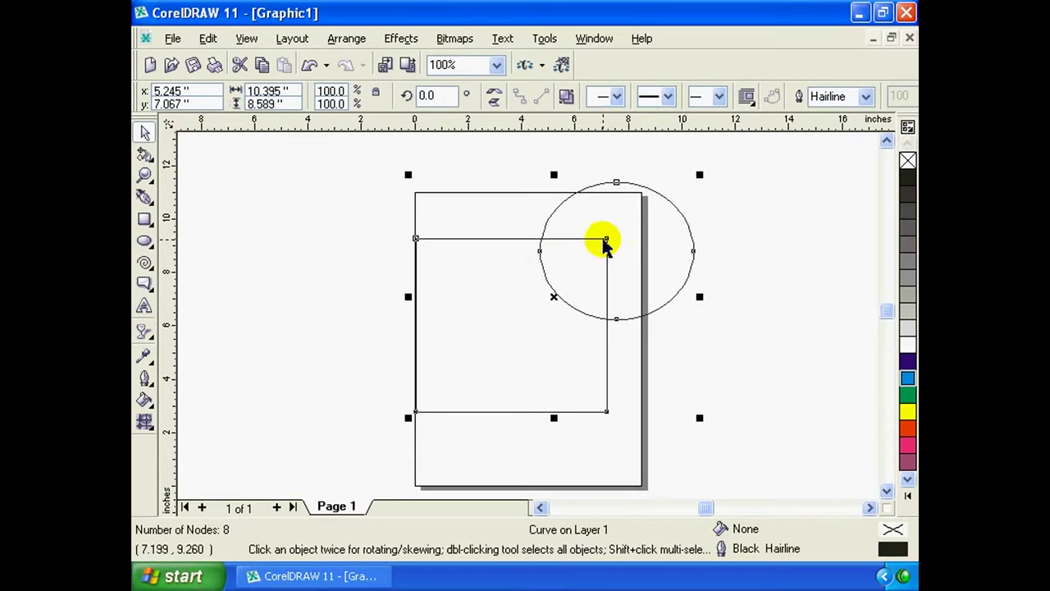
Pull the circle's bottom into a teardrop, fill the shape green, and move it left
{"action": "left_click_drag", "start_coordinate": [617, 319], "coordinate": [722, 370]}
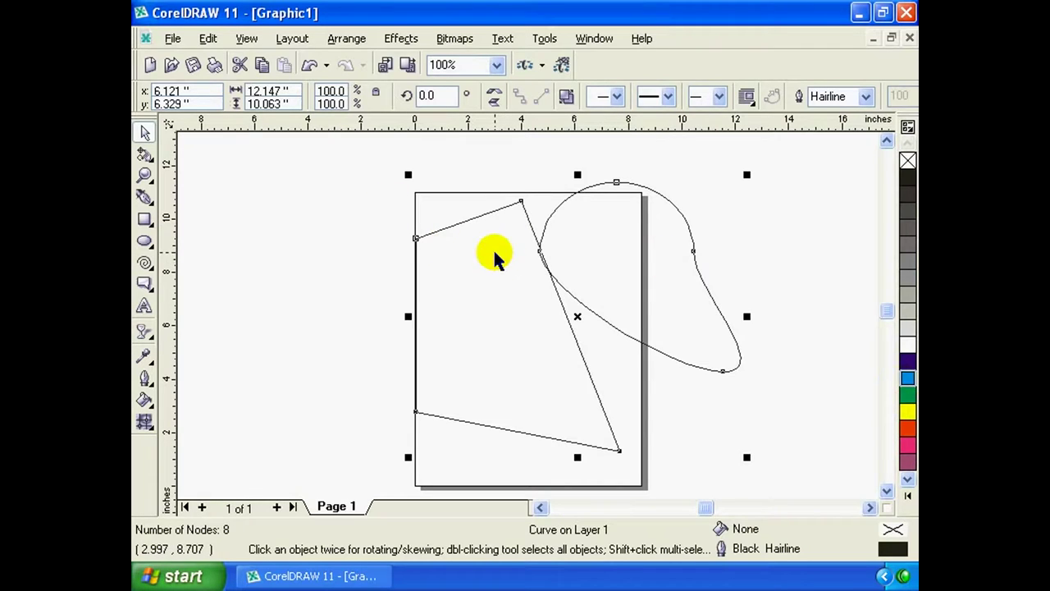
{"action": "left_click", "coordinate": [908, 395]}
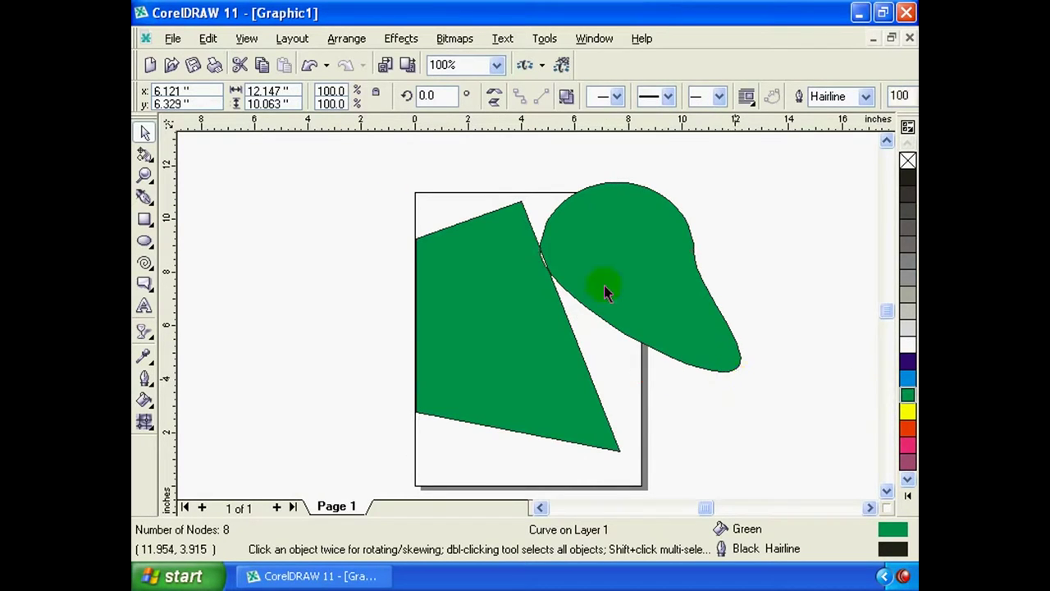
{"action": "left_click_drag", "start_coordinate": [605, 287], "coordinate": [556, 285]}
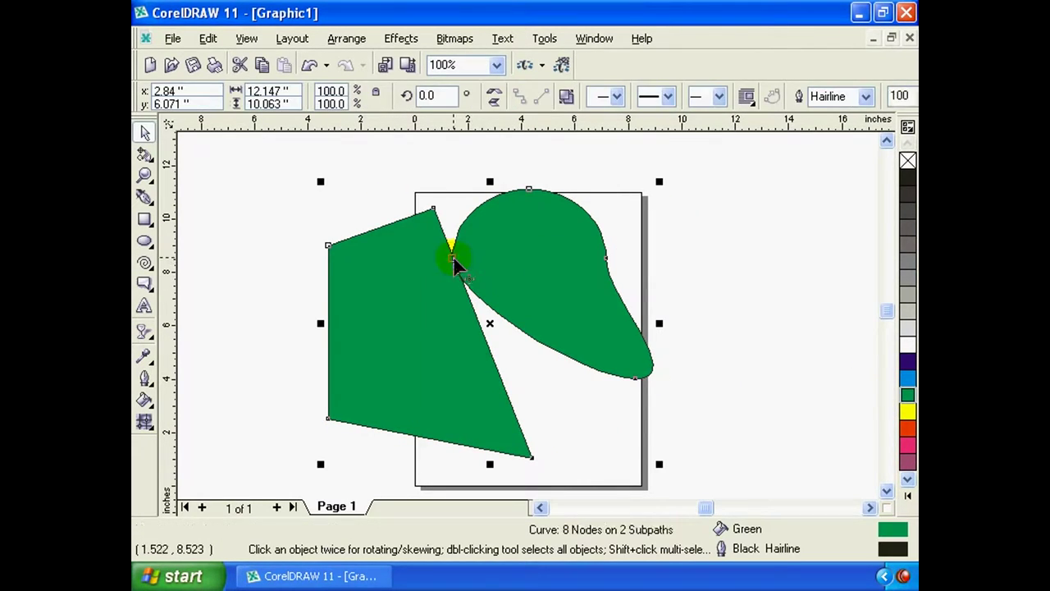
{"action": "left_click_drag", "start_coordinate": [450, 259], "coordinate": [364, 297]}
Select the restored separate circle and rectangle together in place of the green shape
{"action": "left_click", "coordinate": [550, 304]}
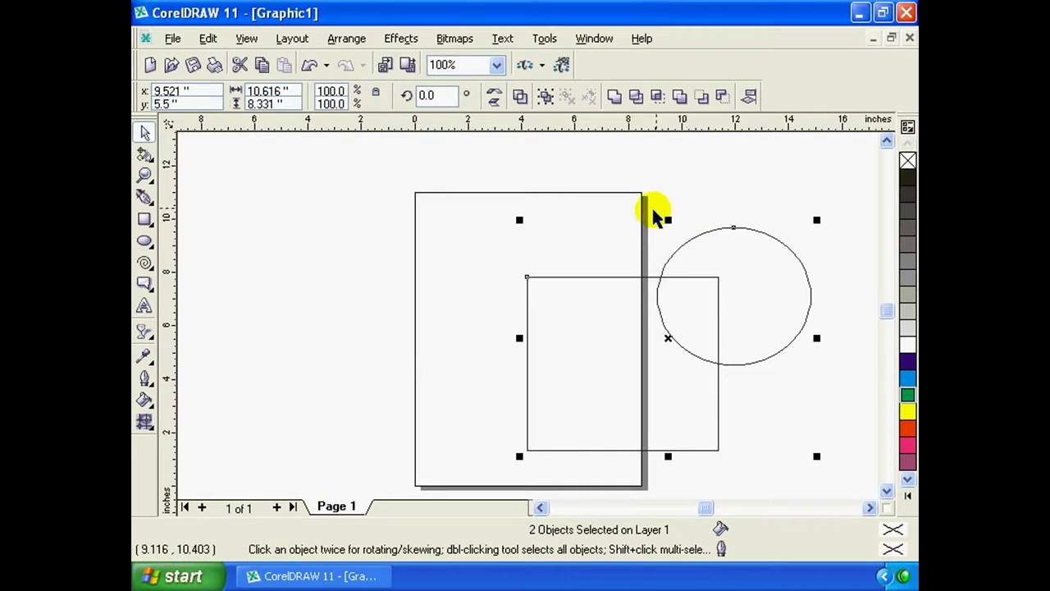
{"action": "left_click", "coordinate": [722, 206]}
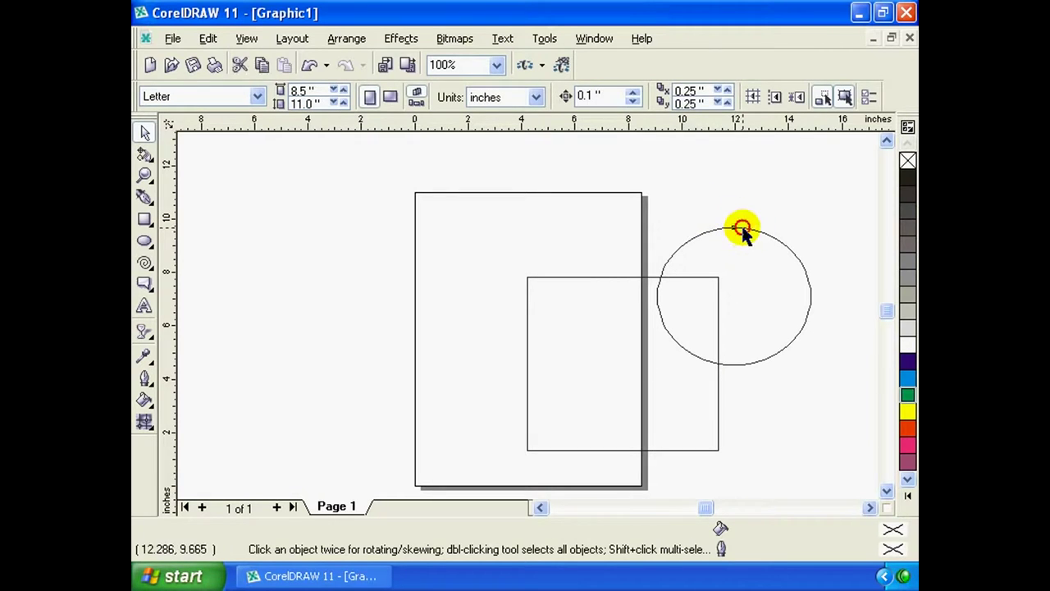
{"action": "left_click", "coordinate": [743, 232]}
{"action": "left_click", "coordinate": [614, 279]}
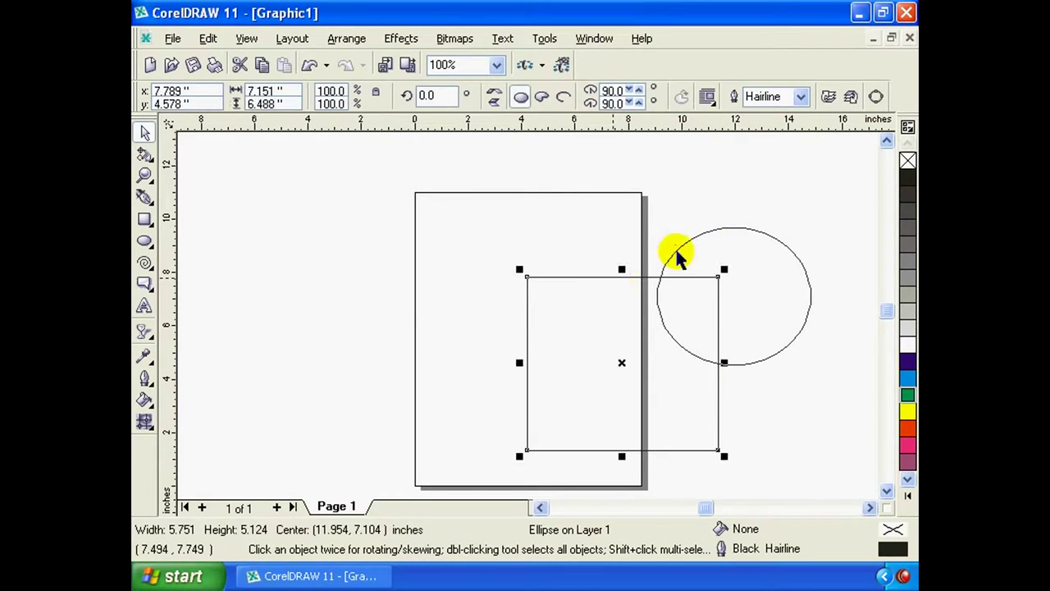
{"action": "left_click", "coordinate": [722, 231]}
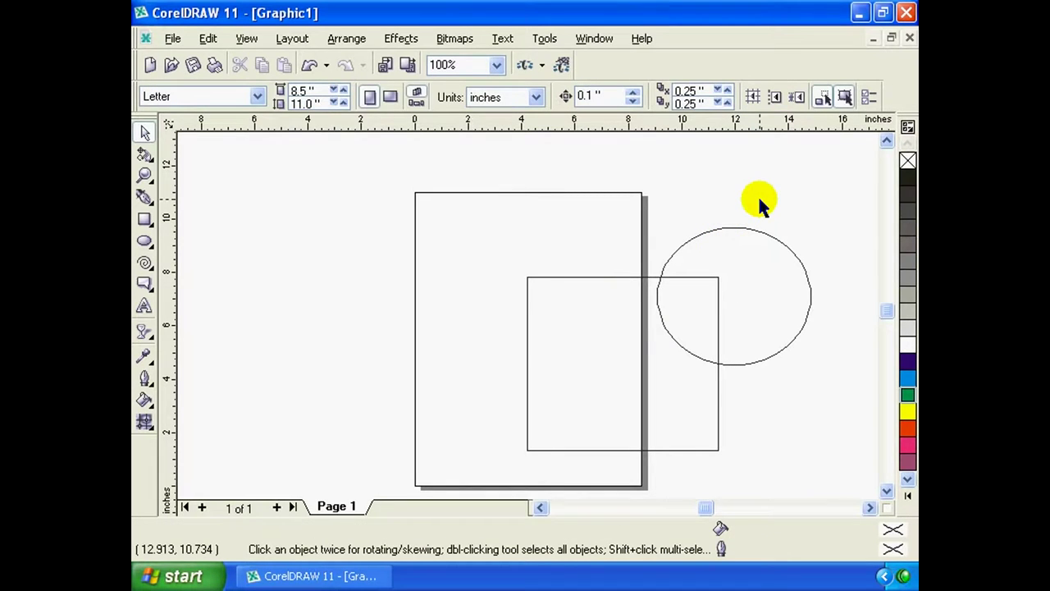
{"action": "left_click", "coordinate": [741, 237]}
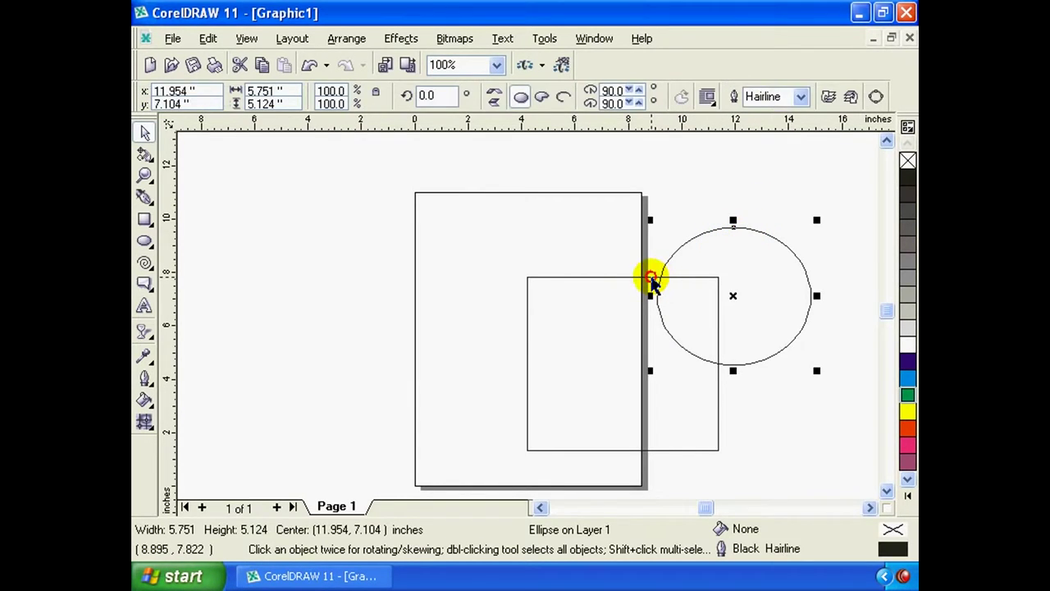
{"action": "left_click", "coordinate": [650, 278], "text": "shift"}
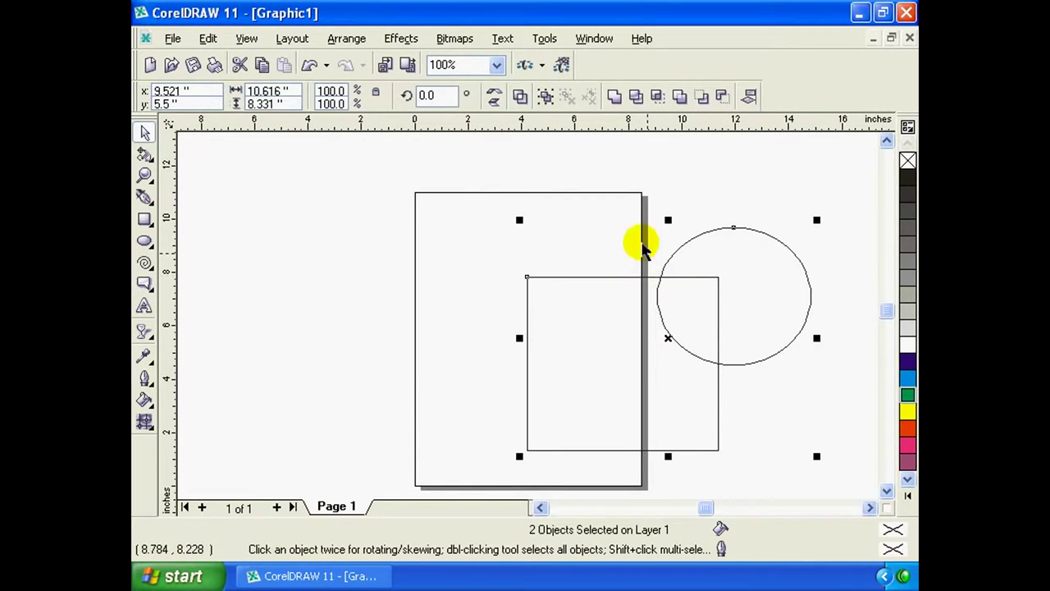
Group the circle and rectangle and move the group left onto the page
{"action": "left_click", "coordinate": [546, 97]}
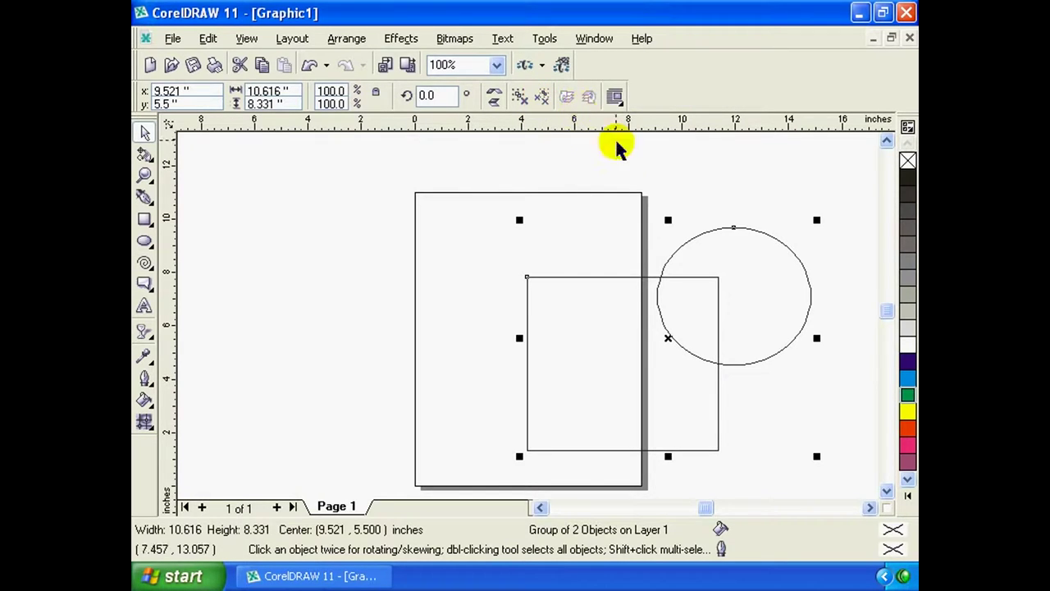
{"action": "left_click", "coordinate": [638, 152]}
{"action": "left_click_drag", "start_coordinate": [710, 232], "coordinate": [408, 199]}
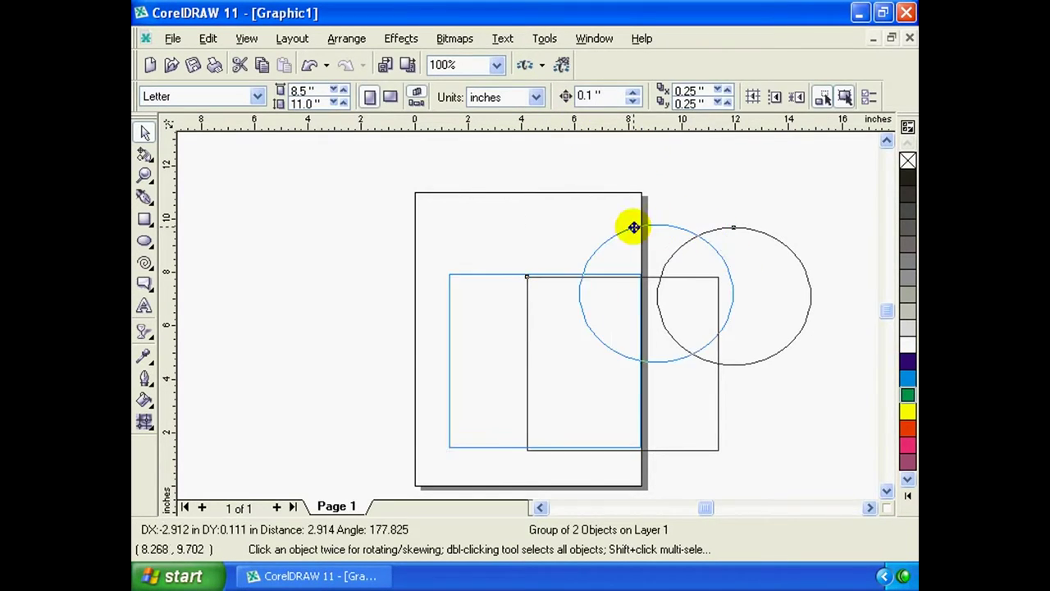
{"action": "left_click", "coordinate": [472, 211]}
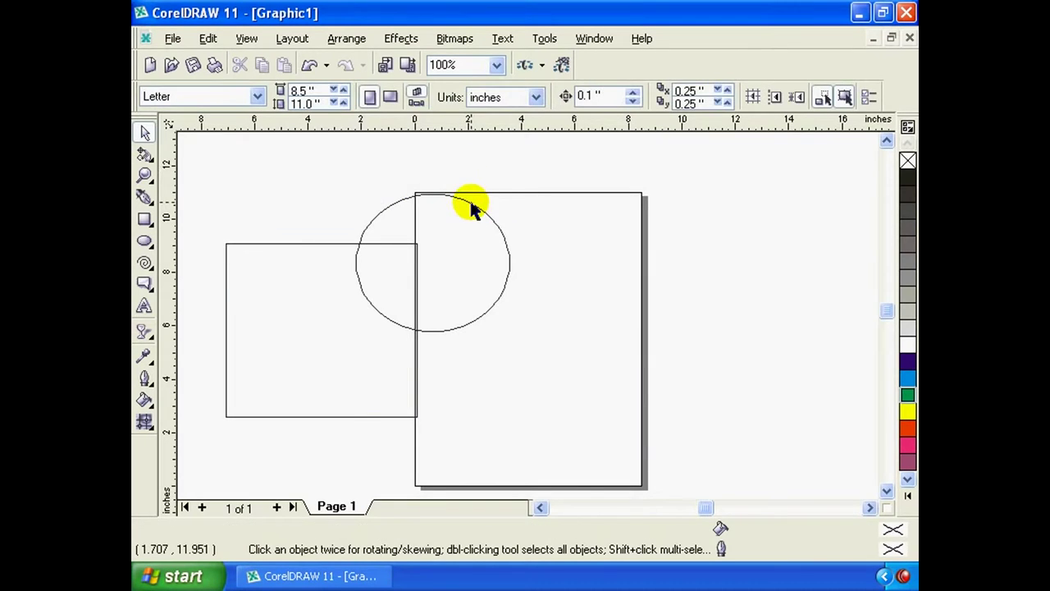
{"action": "left_click_drag", "start_coordinate": [472, 206], "coordinate": [605, 244]}
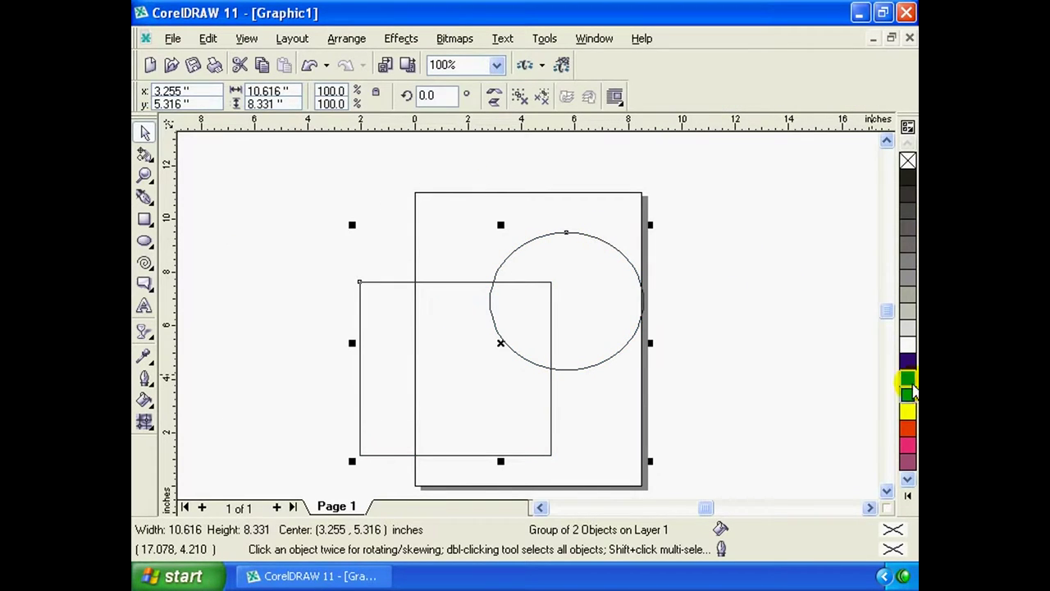
Fill the group blue, reposition it, and ungroup it into two separate shapes
{"action": "left_click", "coordinate": [908, 379]}
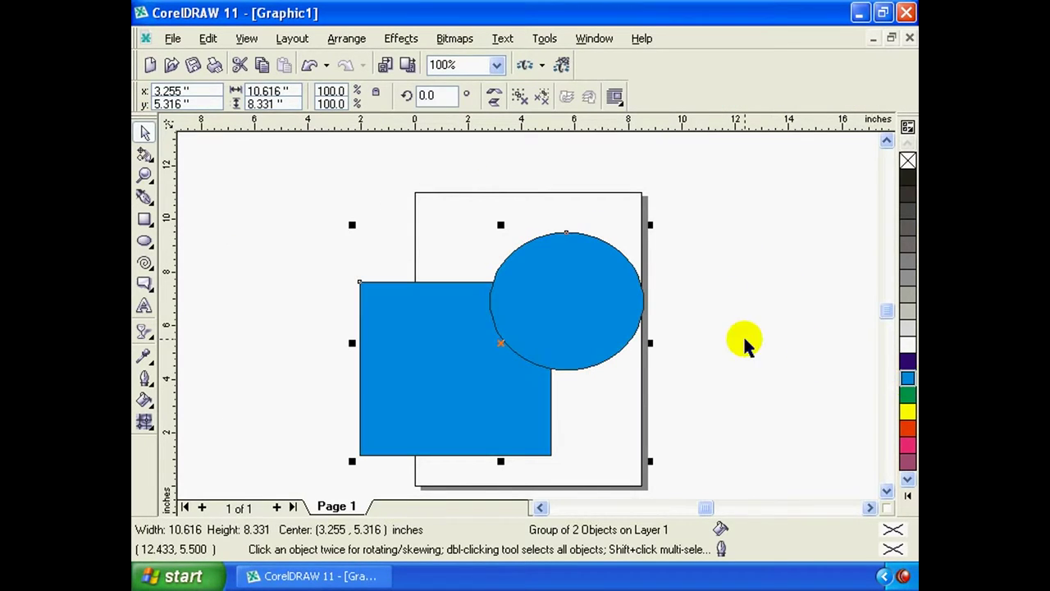
{"action": "left_click", "coordinate": [533, 306]}
{"action": "left_click_drag", "start_coordinate": [534, 316], "coordinate": [535, 326]}
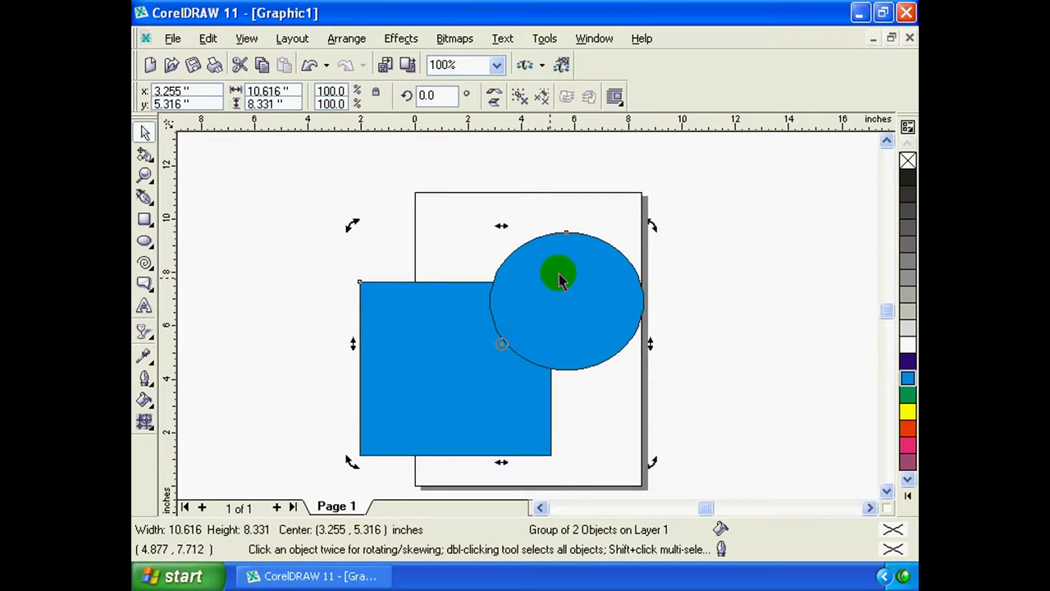
{"action": "mouse_move", "coordinate": [566, 234]}
{"action": "left_mouse_down"}
{"action": "mouse_move", "coordinate": [582, 237]}
{"action": "mouse_move", "coordinate": [416, 298]}
{"action": "mouse_move", "coordinate": [358, 254]}
{"action": "left_mouse_up"}
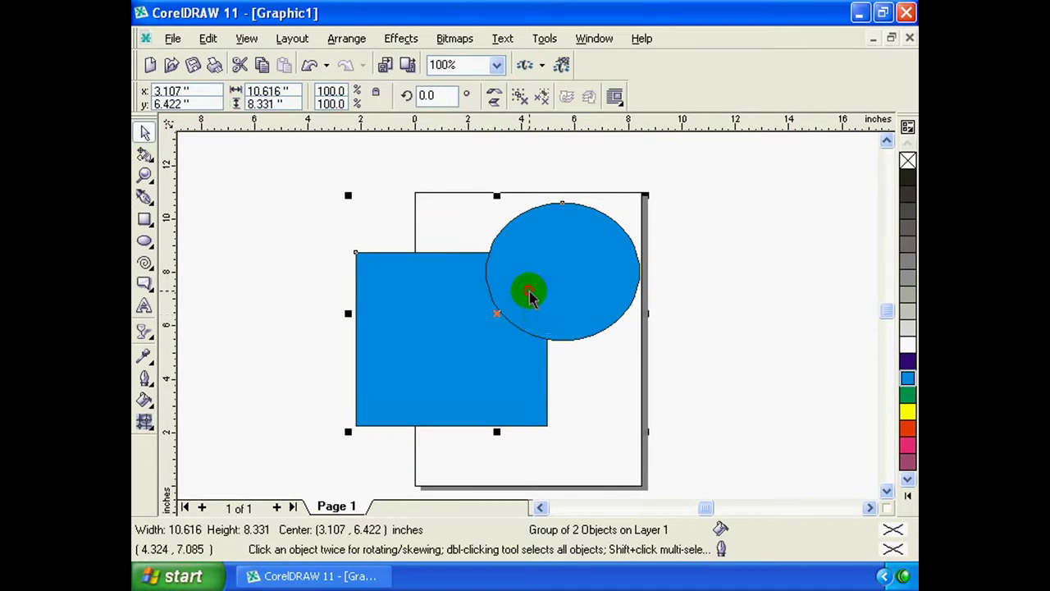
{"action": "left_click_drag", "start_coordinate": [530, 288], "coordinate": [587, 304]}
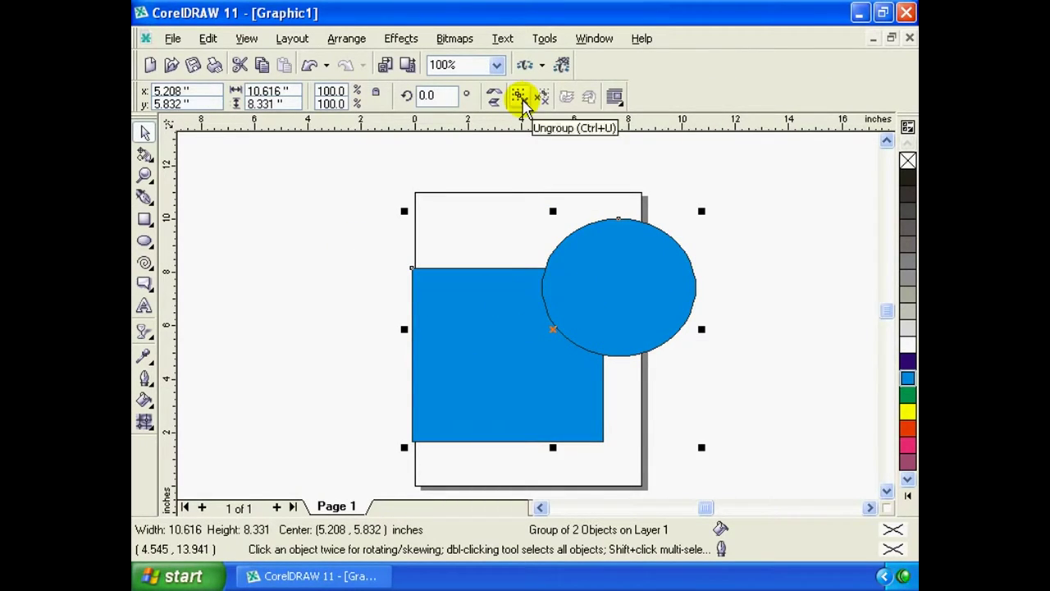
{"action": "left_click_drag", "start_coordinate": [582, 243], "coordinate": [576, 229]}
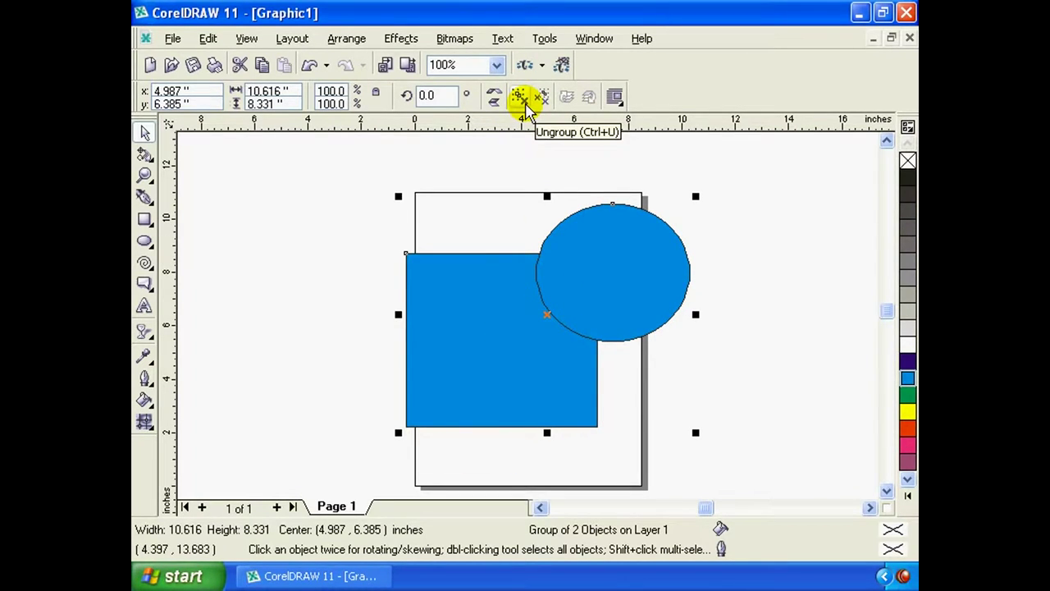
{"action": "left_click", "coordinate": [521, 98]}
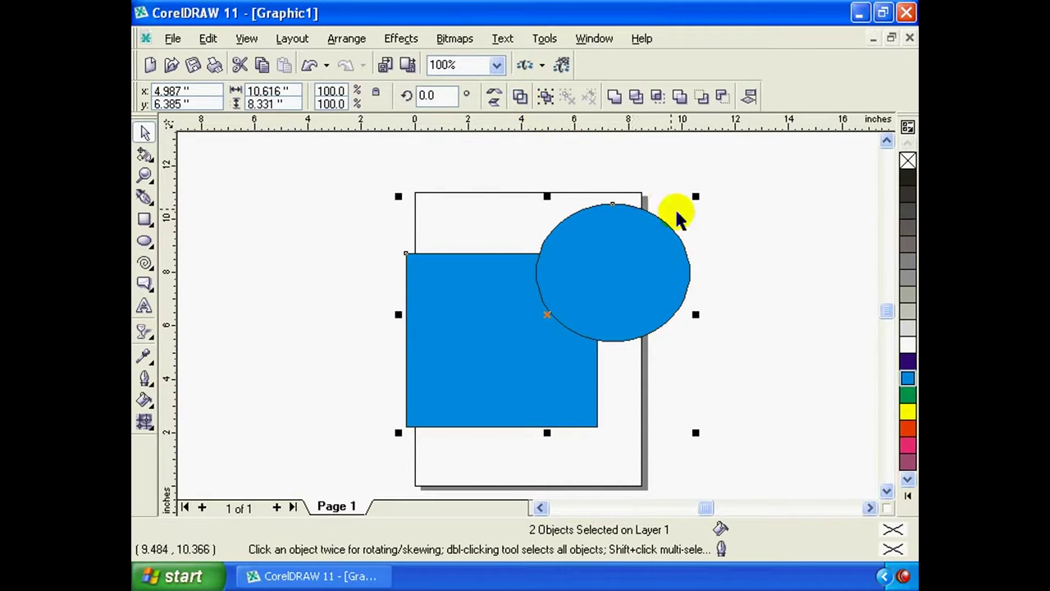
Select the blue square and circle together and weld them into one shape
{"action": "left_click", "coordinate": [651, 237]}
{"action": "left_click", "coordinate": [467, 307]}
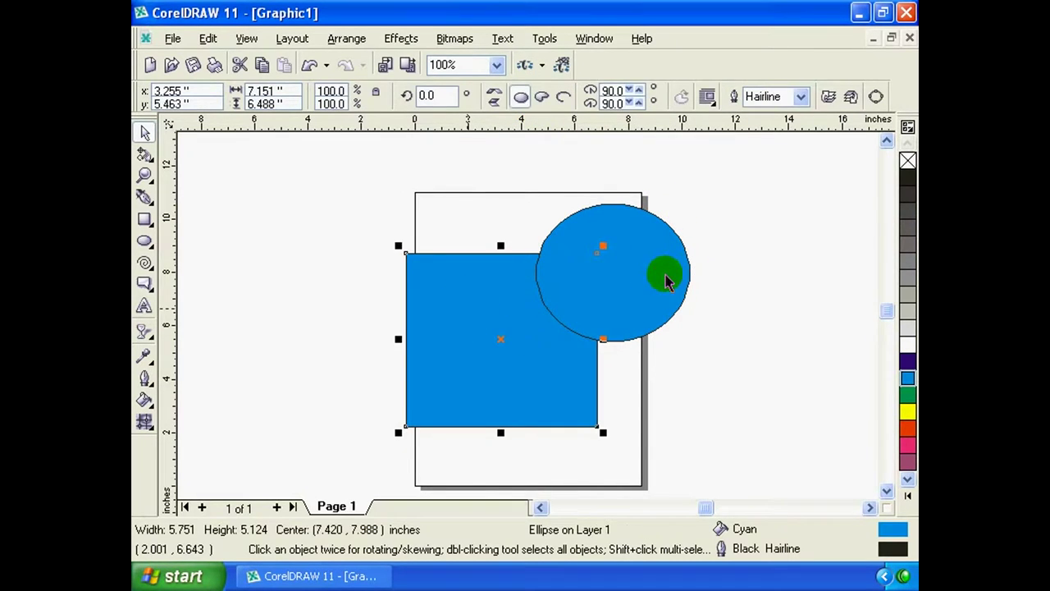
{"action": "left_click", "coordinate": [656, 262], "text": "shift"}
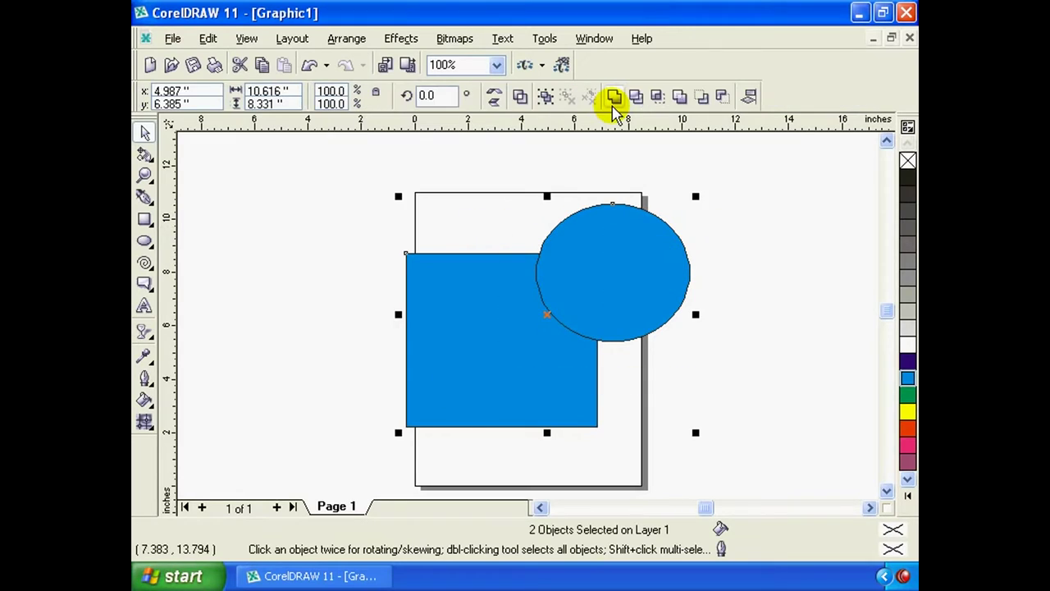
{"action": "left_click", "coordinate": [613, 95]}
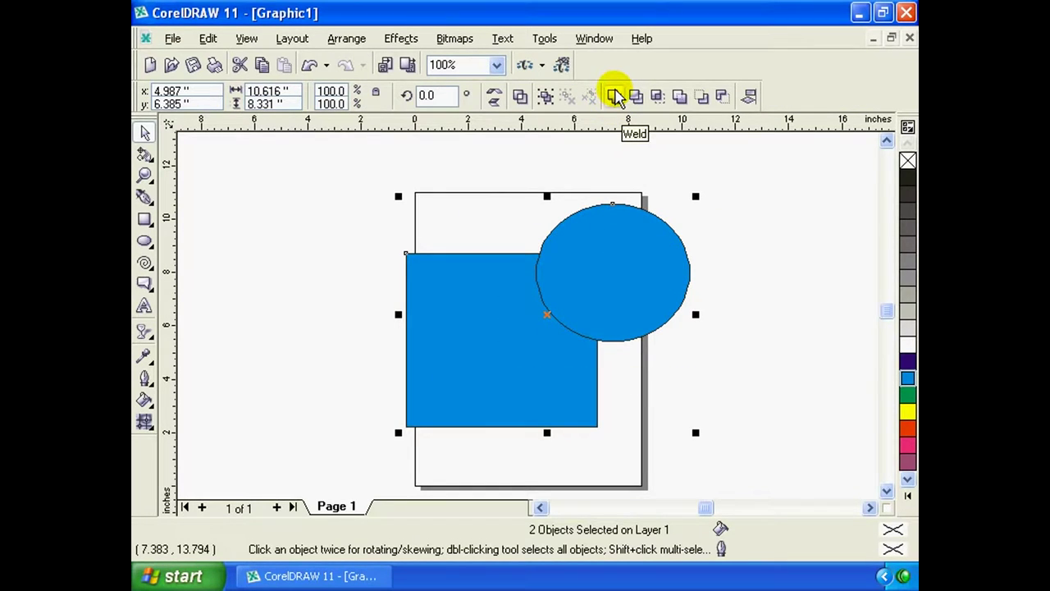
{"action": "left_click", "coordinate": [625, 228]}
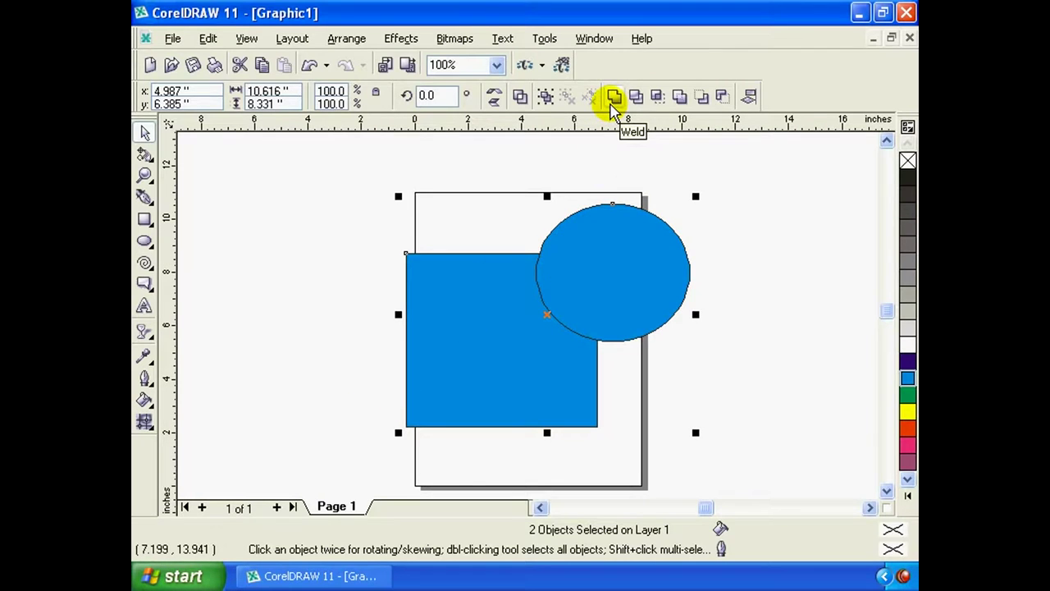
{"action": "left_click", "coordinate": [614, 98]}
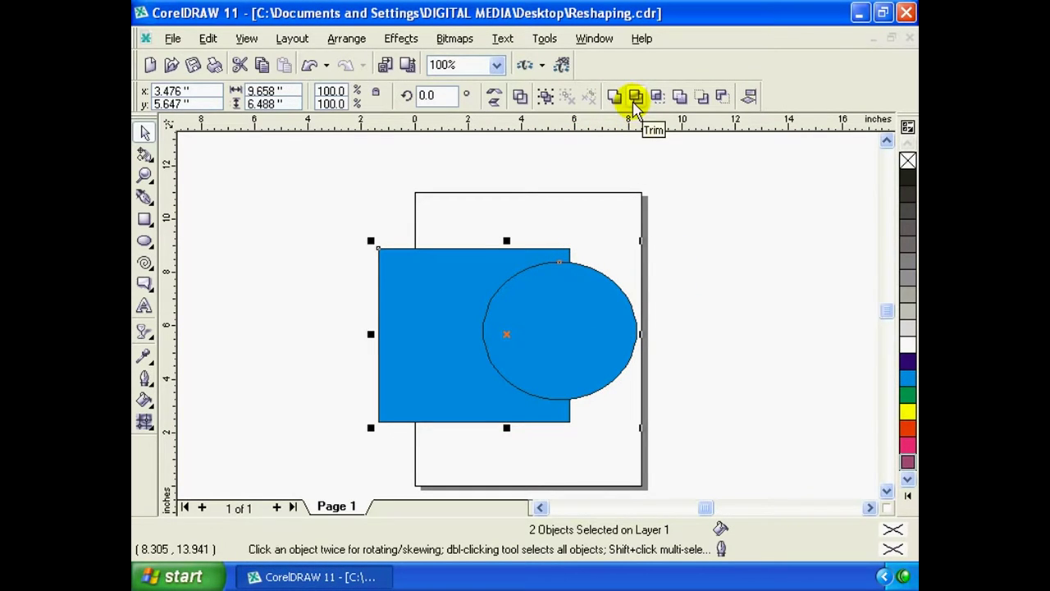
Select the circle plus the blue rectangle and trim the rectangle with the circle
{"action": "left_click", "coordinate": [466, 215]}
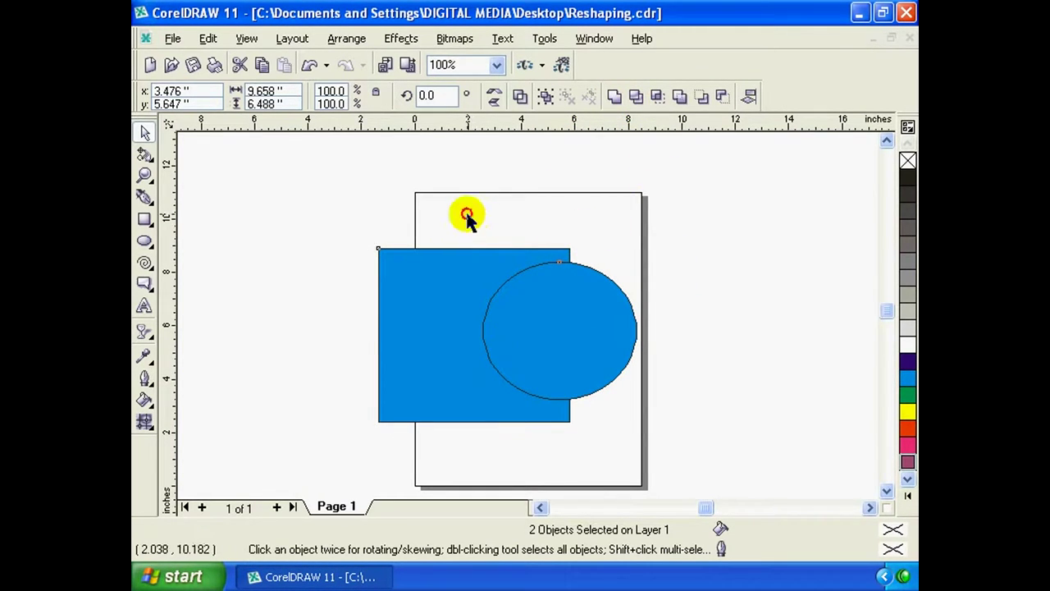
{"action": "left_click", "coordinate": [447, 267]}
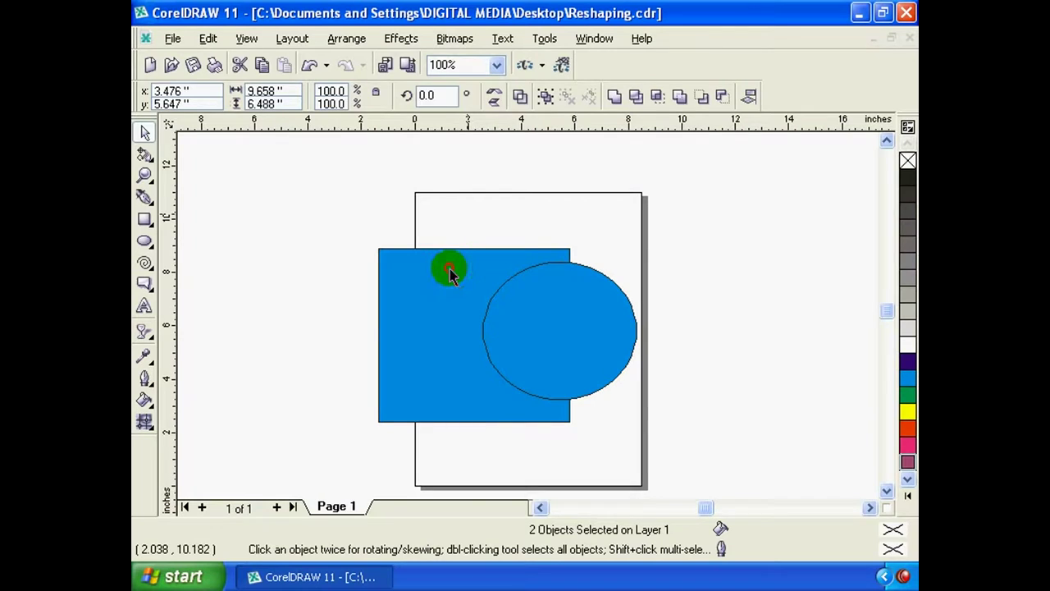
{"action": "left_click", "coordinate": [607, 308]}
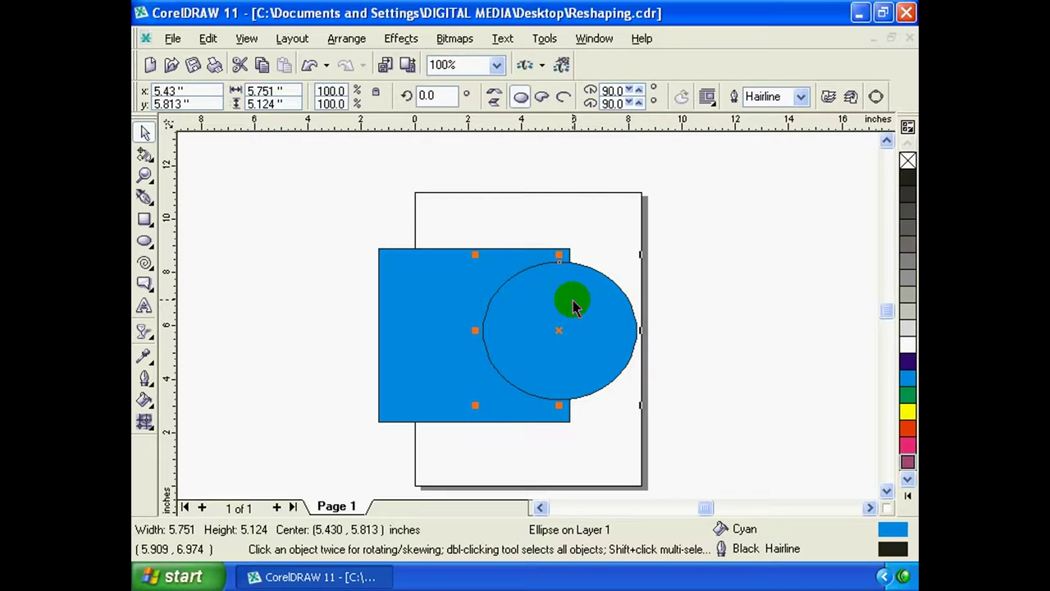
{"action": "left_click", "coordinate": [565, 218]}
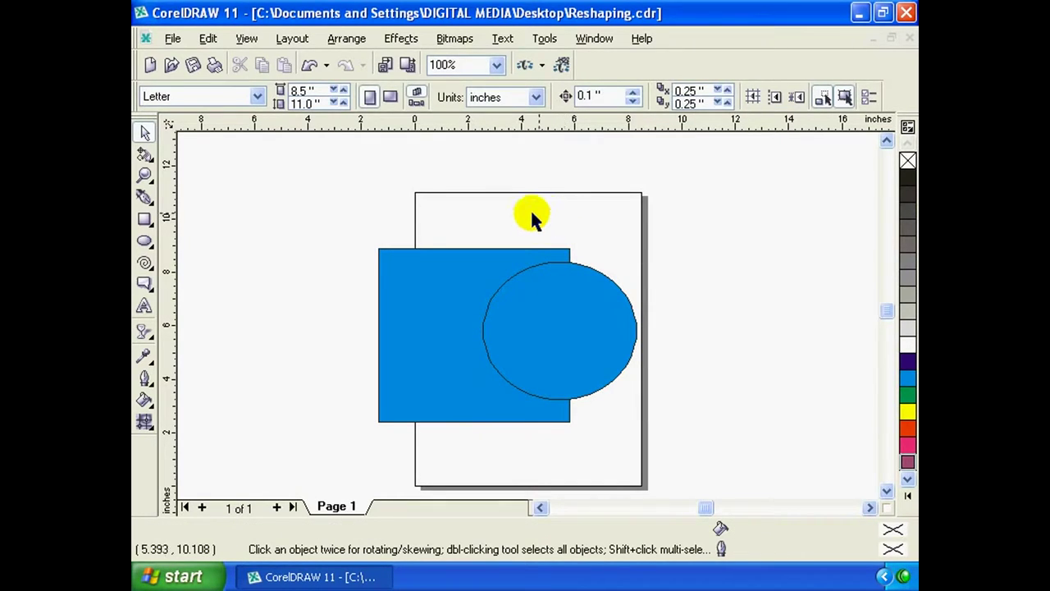
{"action": "left_click", "coordinate": [505, 278]}
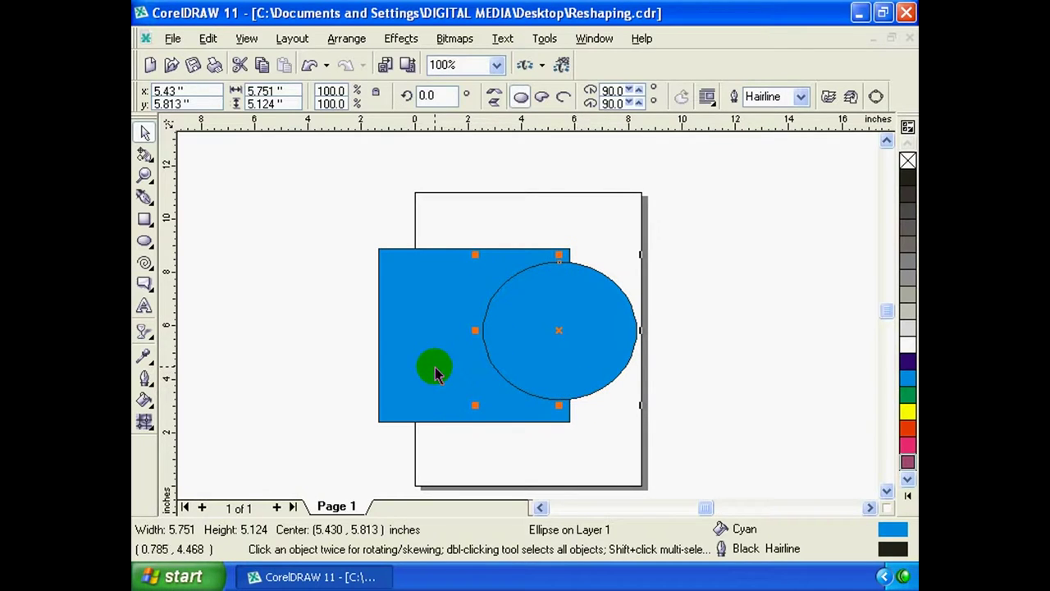
{"action": "left_click", "coordinate": [403, 356], "text": "shift"}
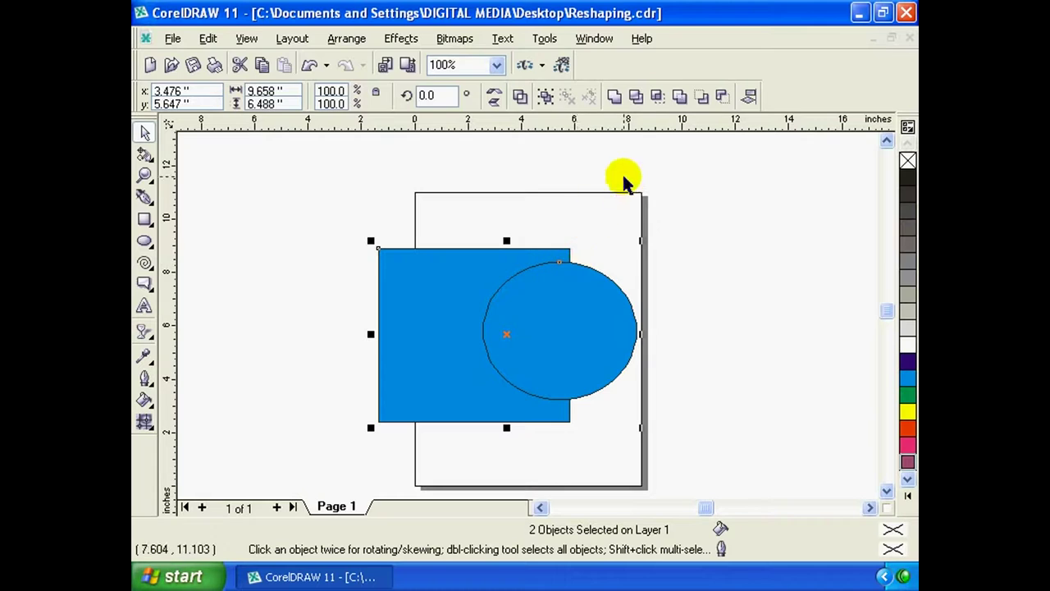
{"action": "left_click", "coordinate": [636, 97]}
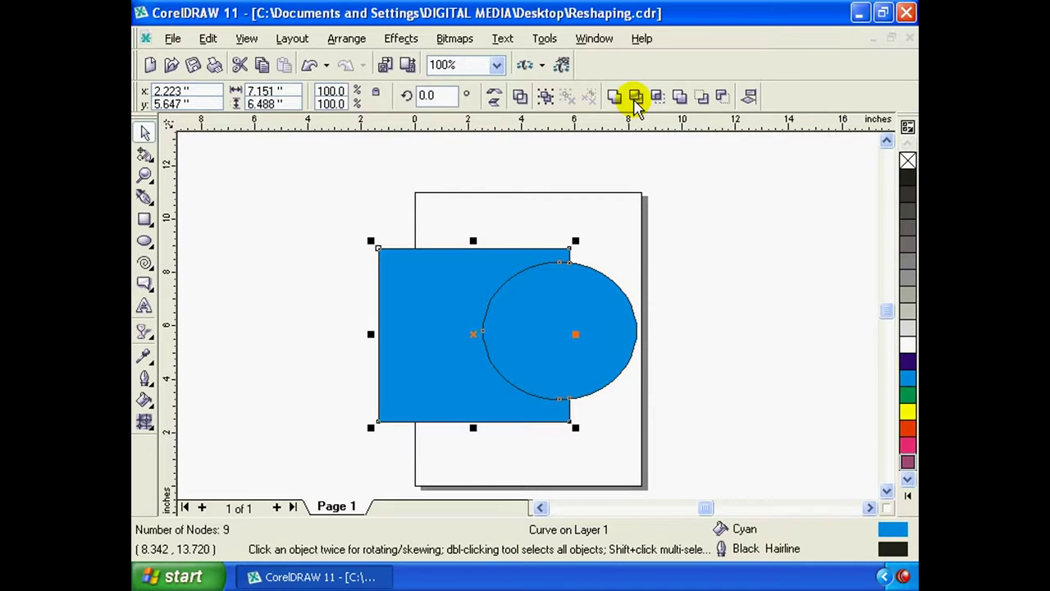
{"action": "left_click", "coordinate": [605, 316]}
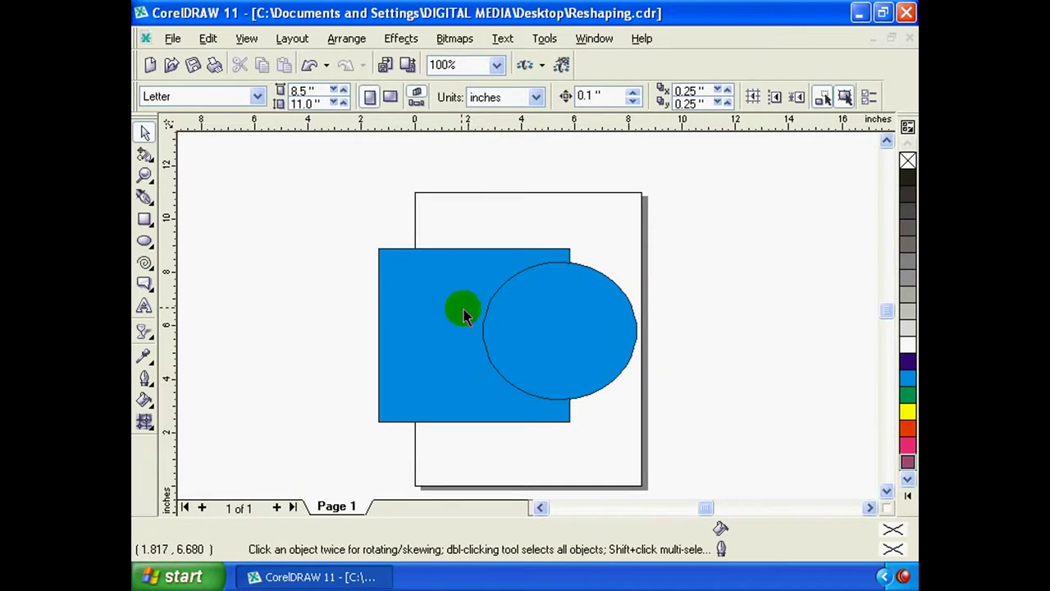
{"action": "left_click", "coordinate": [540, 327]}
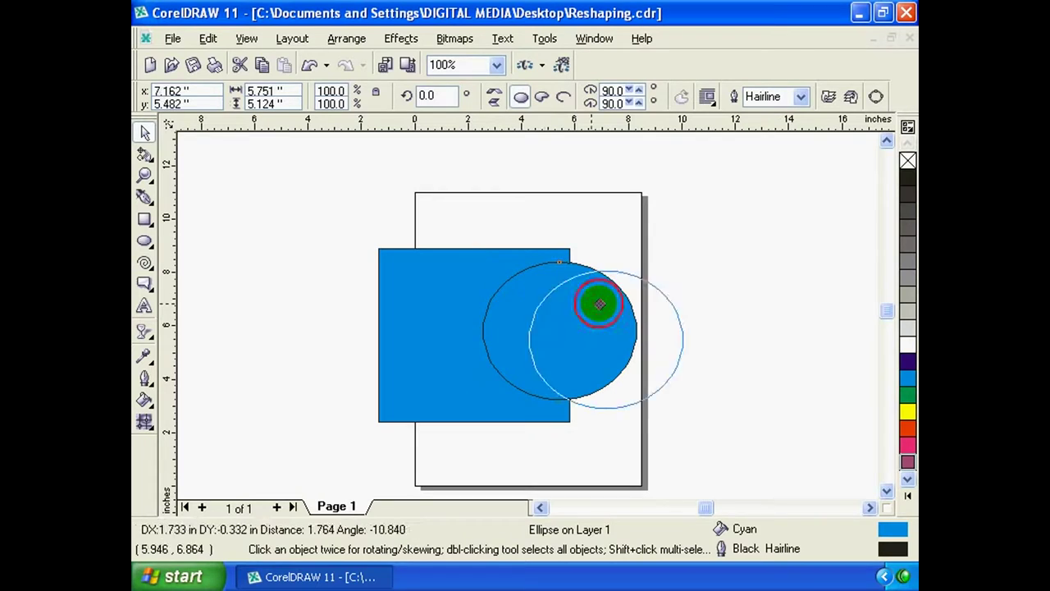
Drag the blue circle past the page's right edge, away from the square
{"action": "left_click_drag", "start_coordinate": [540, 327], "coordinate": [645, 305]}
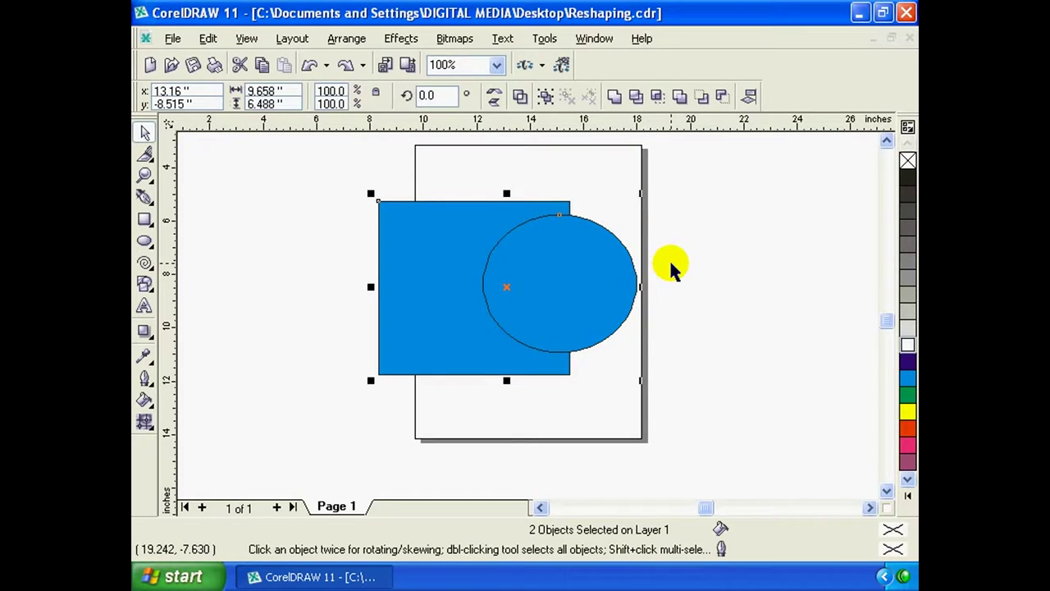
{"action": "left_click", "coordinate": [648, 274]}
{"action": "left_click_drag", "start_coordinate": [566, 279], "coordinate": [703, 276]}
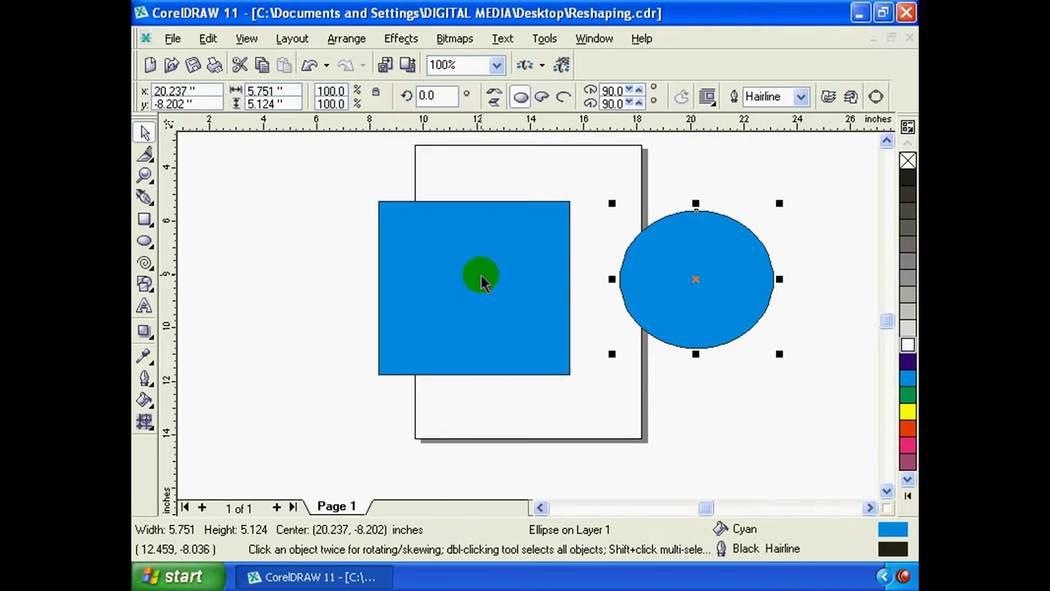
{"action": "left_click", "coordinate": [482, 280]}
Slide the circle back over the square and Intersect them into a new overlap shape
{"action": "left_click", "coordinate": [536, 309]}
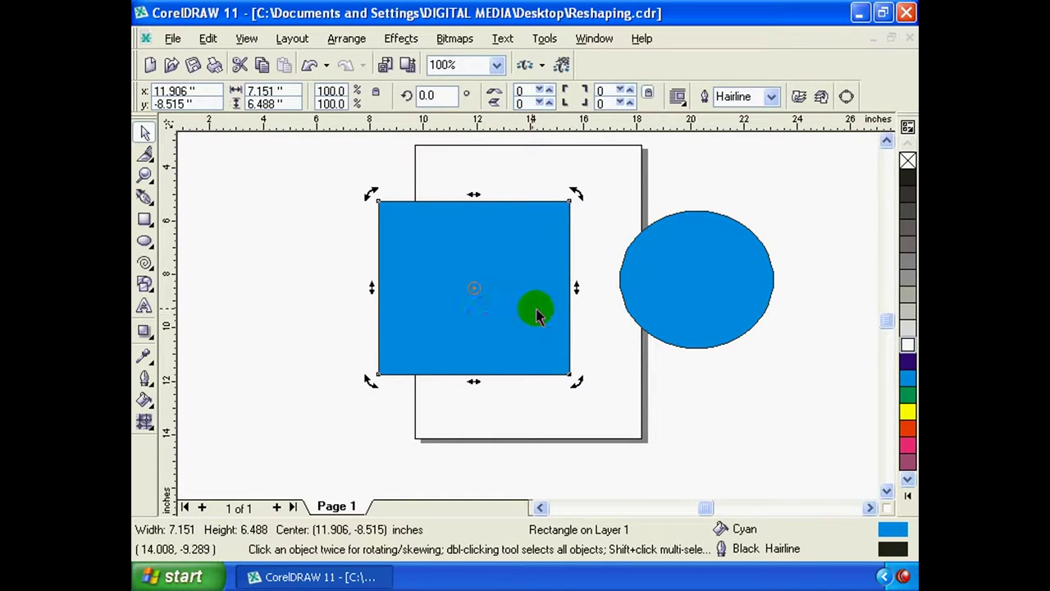
{"action": "left_click", "coordinate": [650, 299]}
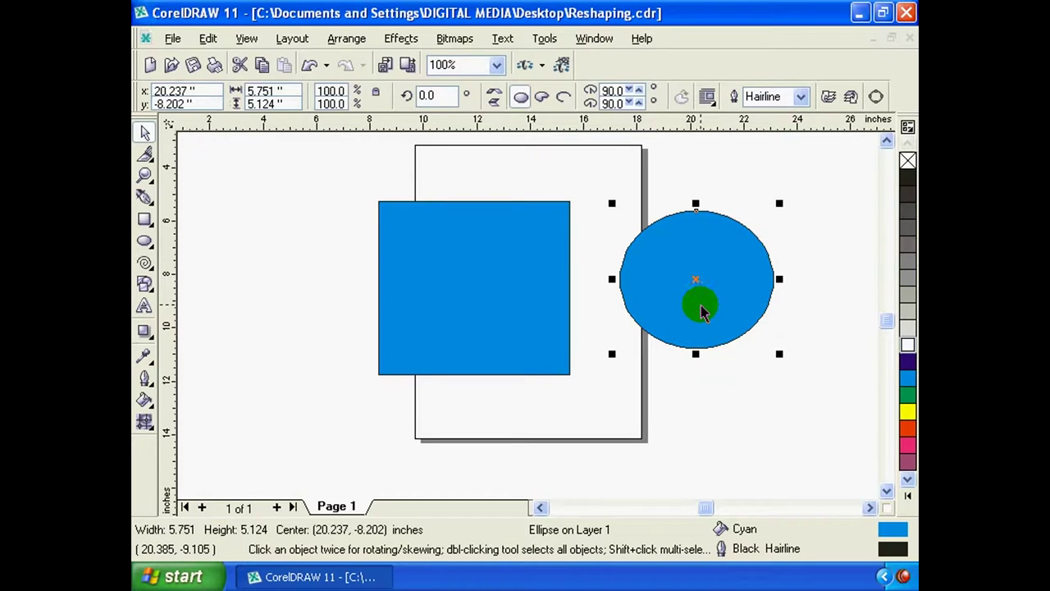
{"action": "mouse_move", "coordinate": [695, 309]}
{"action": "left_mouse_down"}
{"action": "mouse_move", "coordinate": [586, 319]}
{"action": "mouse_move", "coordinate": [605, 307]}
{"action": "left_mouse_up"}
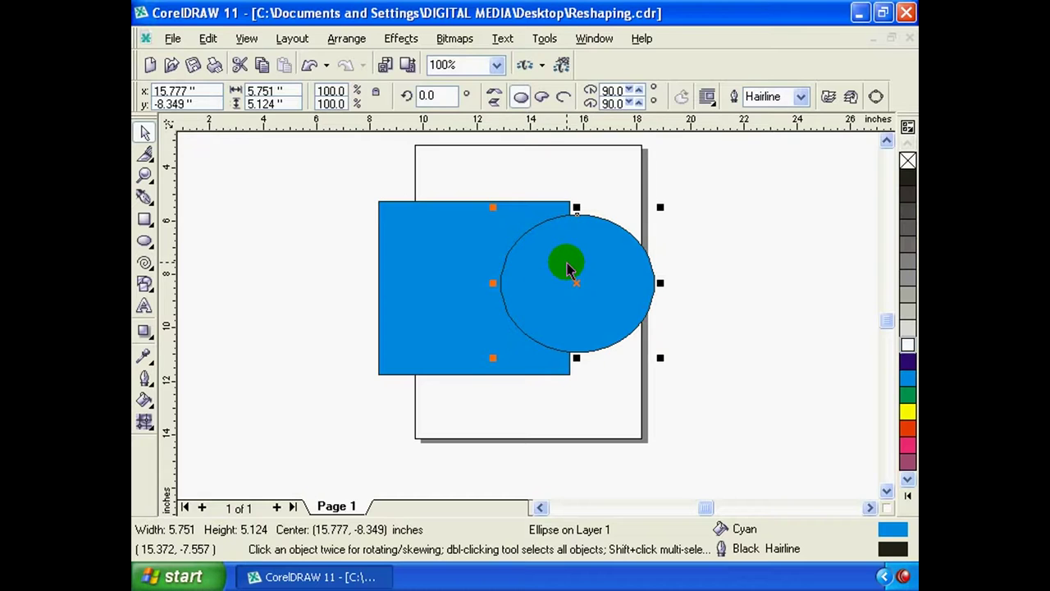
{"action": "left_click", "coordinate": [410, 263], "text": "shift"}
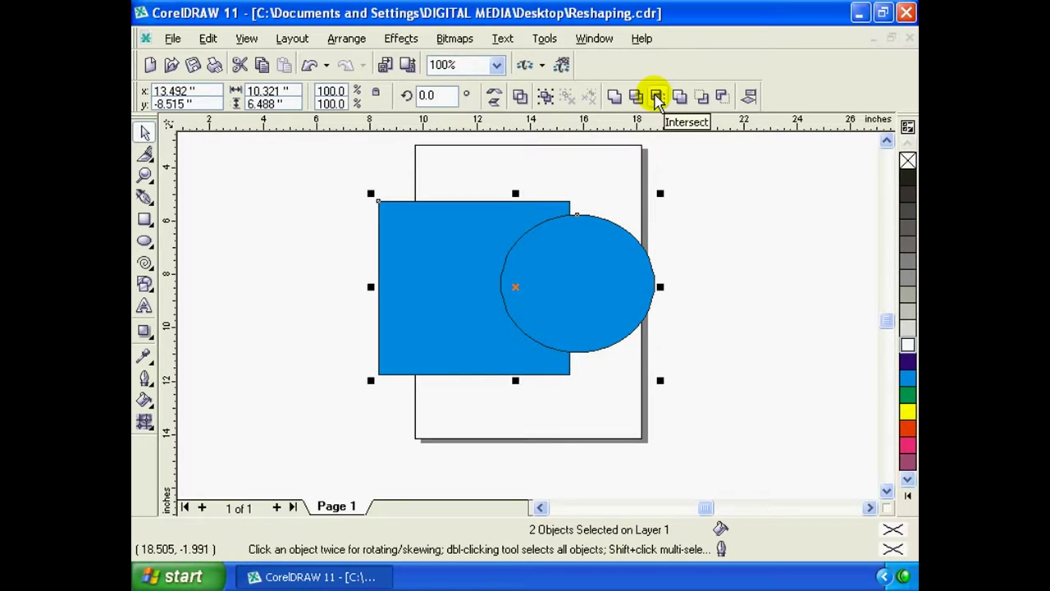
{"action": "left_click", "coordinate": [658, 97]}
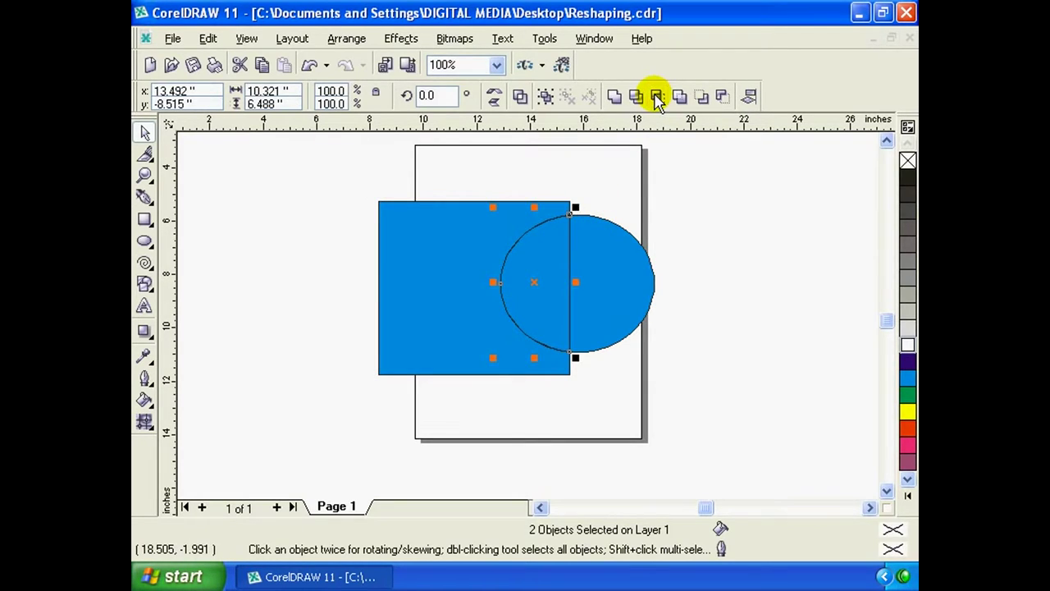
{"action": "key", "text": "Escape"}
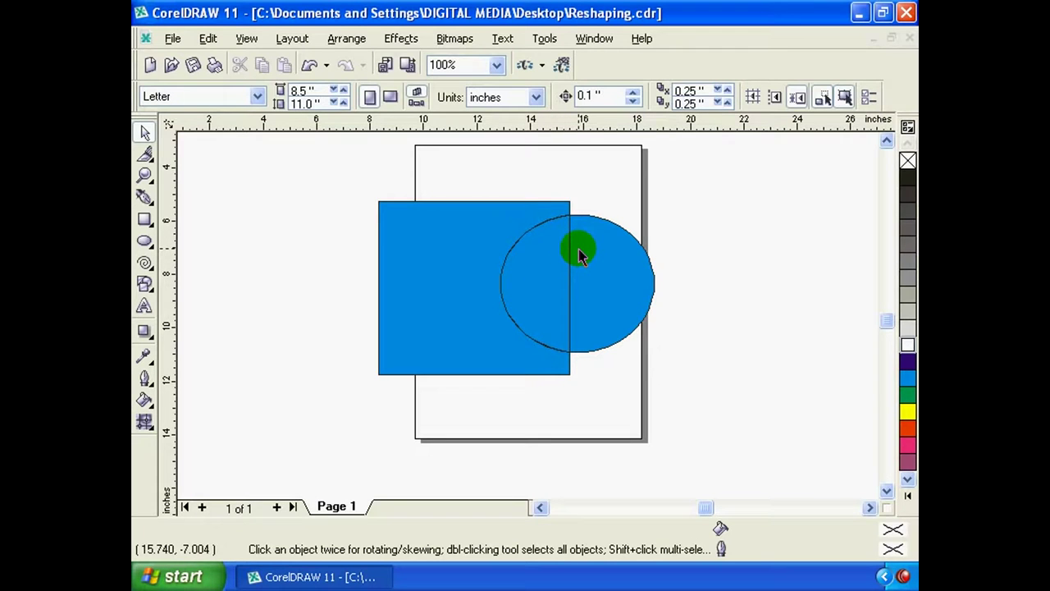
{"action": "left_click", "coordinate": [627, 295]}
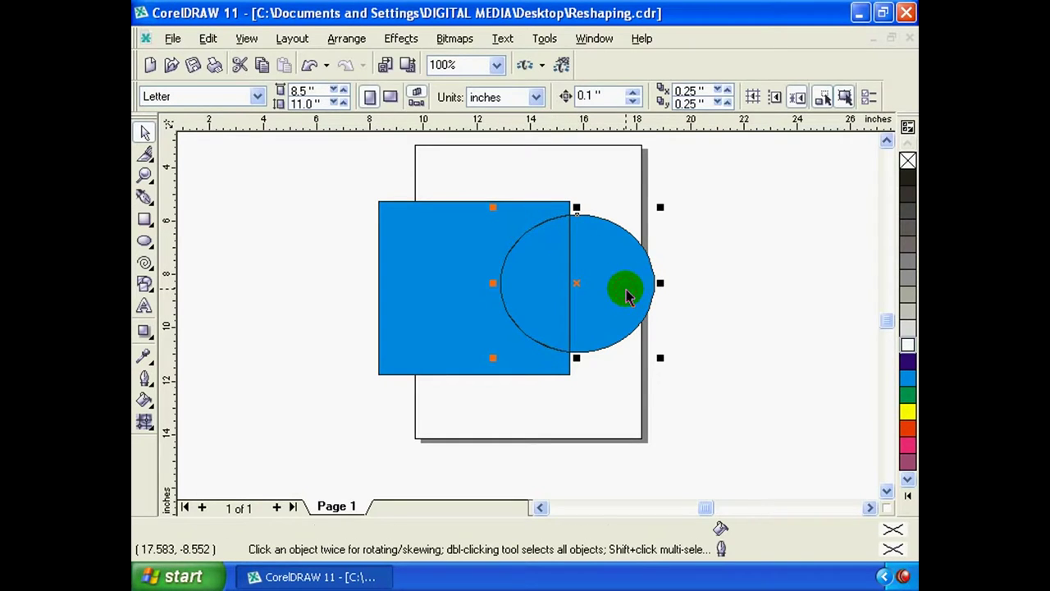
{"action": "left_click_drag", "start_coordinate": [622, 265], "coordinate": [784, 276]}
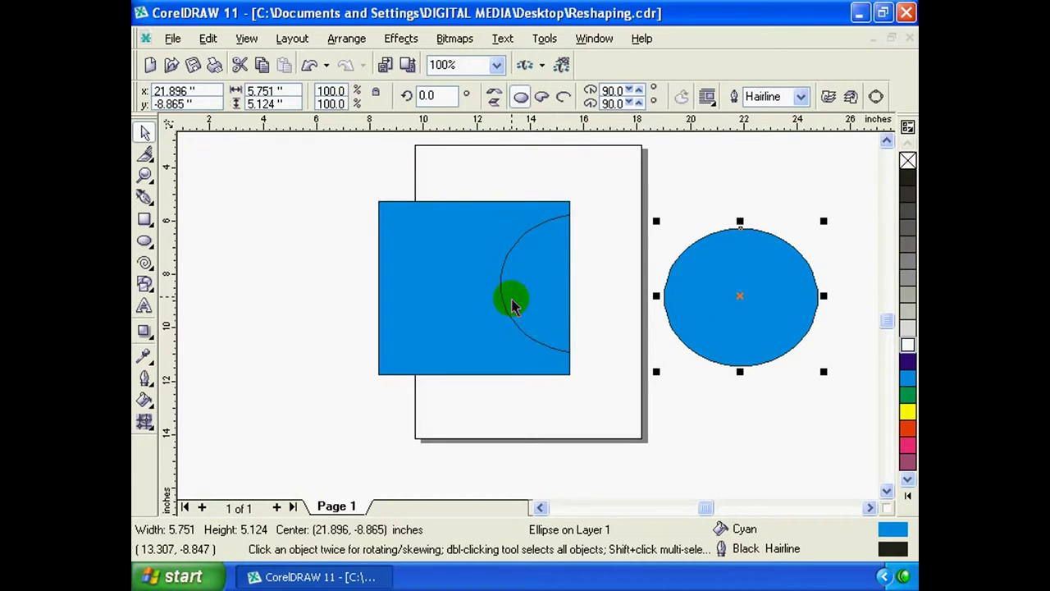
{"action": "left_click", "coordinate": [558, 246]}
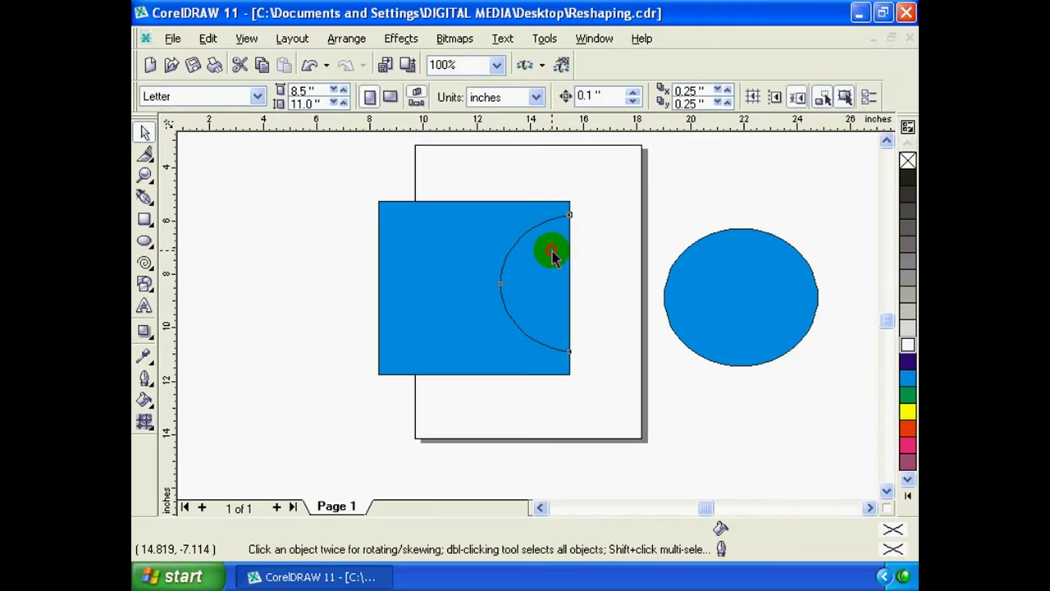
{"action": "left_click", "coordinate": [549, 248]}
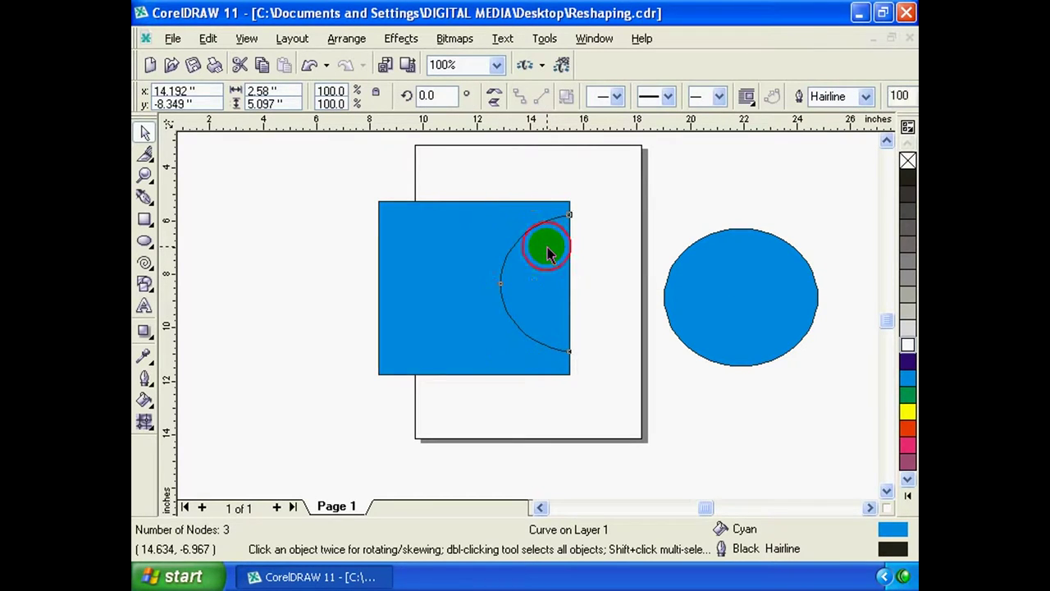
{"action": "left_click_drag", "start_coordinate": [547, 252], "coordinate": [572, 259]}
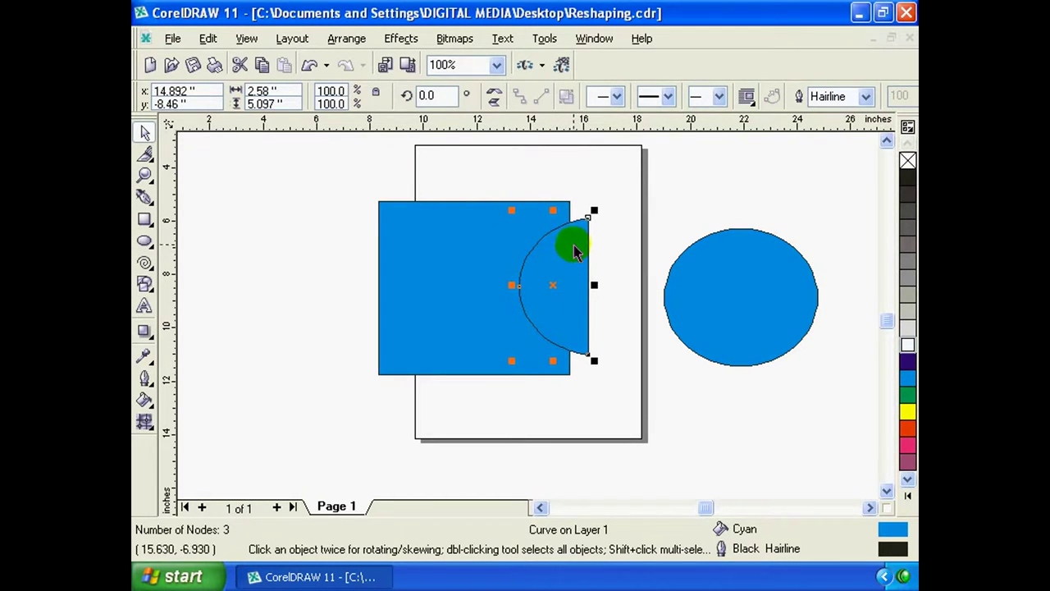
{"action": "key", "text": "ctrl+z"}
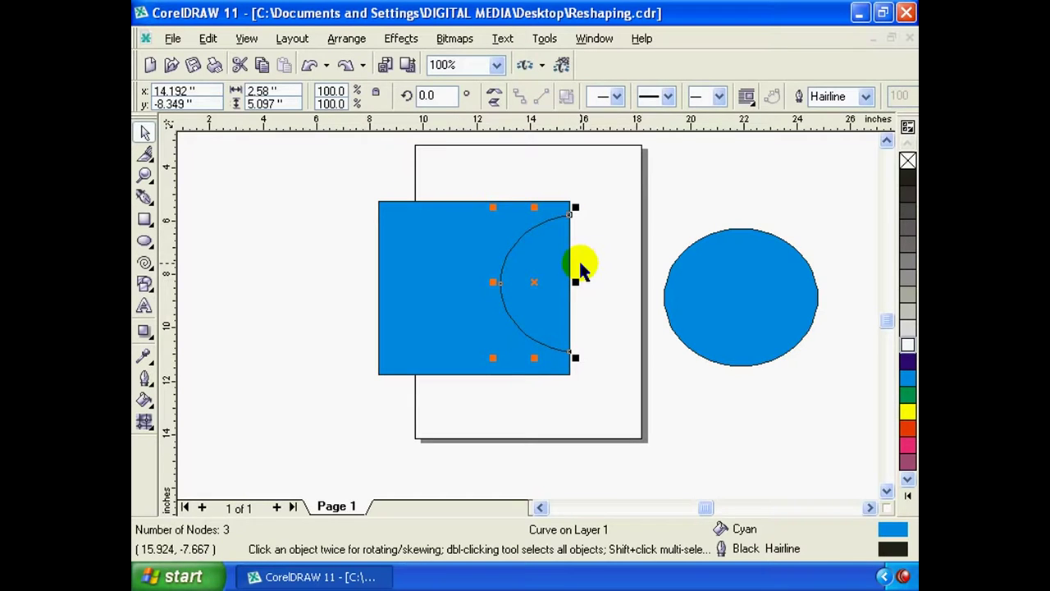
{"action": "mouse_move", "coordinate": [551, 253]}
{"action": "left_mouse_down"}
{"action": "mouse_move", "coordinate": [605, 246]}
{"action": "mouse_move", "coordinate": [599, 259]}
{"action": "left_mouse_up"}
{"action": "key", "text": "ctrl+z"}
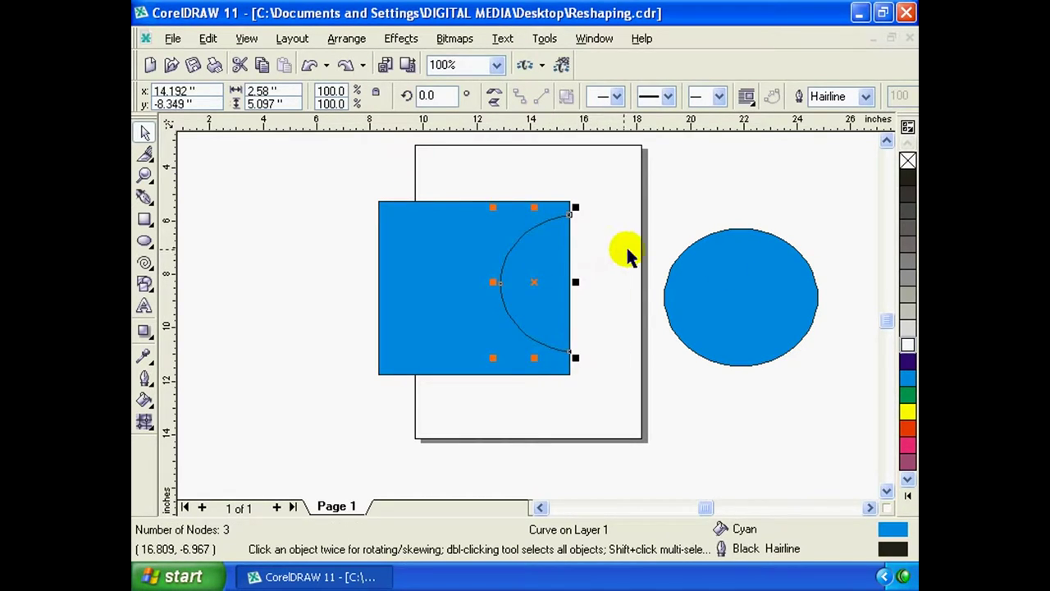
{"action": "left_click", "coordinate": [908, 412]}
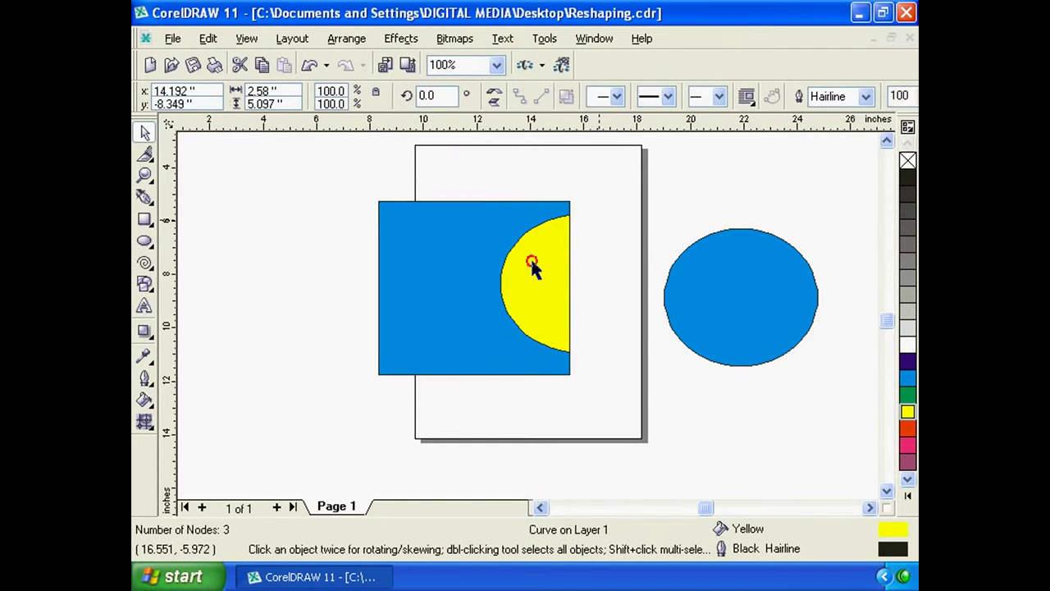
{"action": "left_click", "coordinate": [532, 267]}
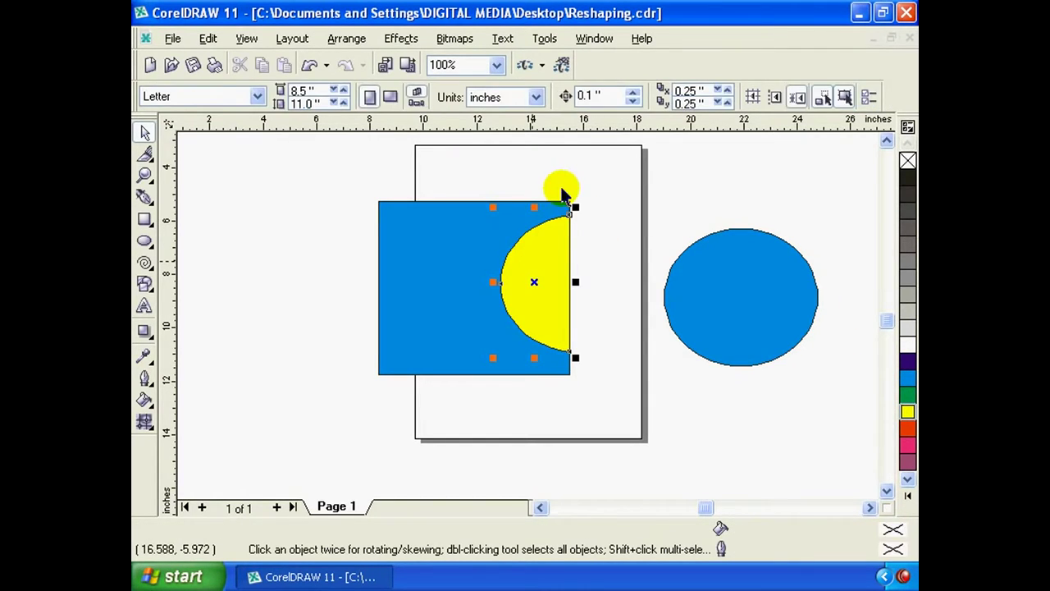
{"action": "left_click", "coordinate": [145, 155]}
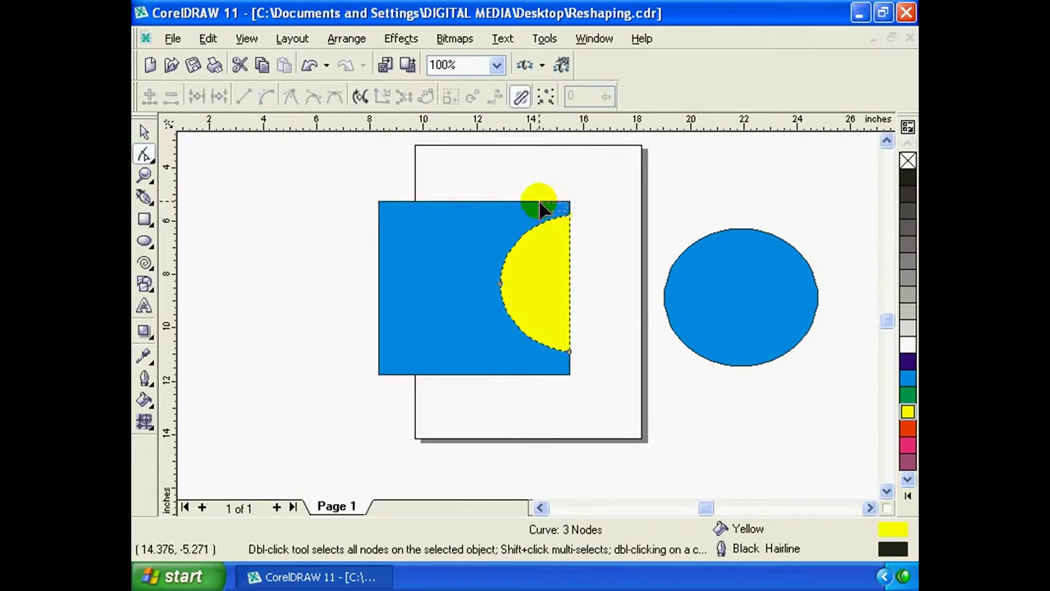
{"action": "left_click_drag", "start_coordinate": [570, 215], "coordinate": [571, 246]}
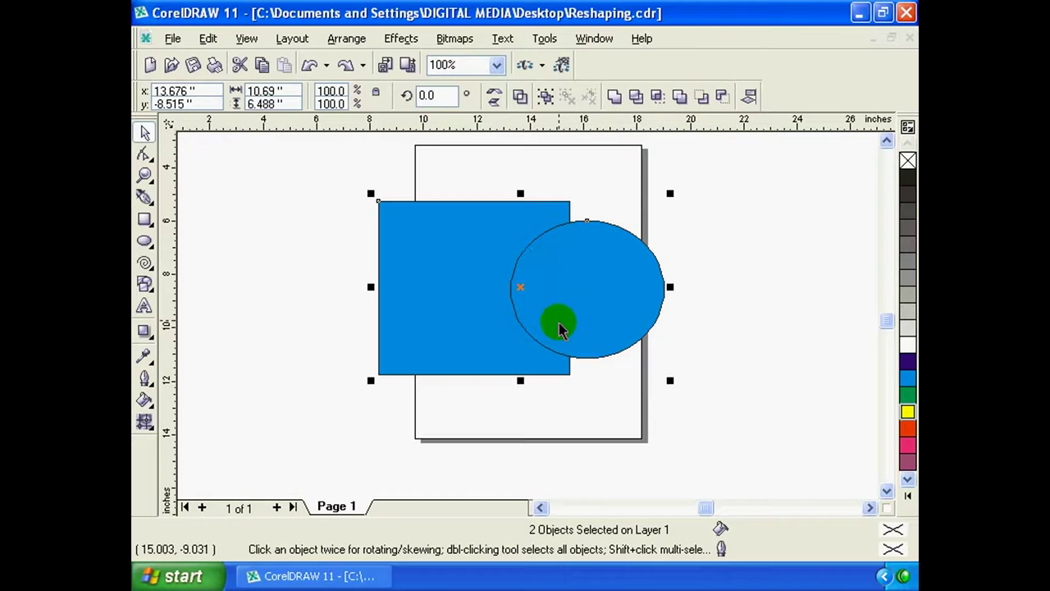
Drag the blue ellipse onto the centre of the blue rectangle
{"action": "left_click", "coordinate": [610, 205]}
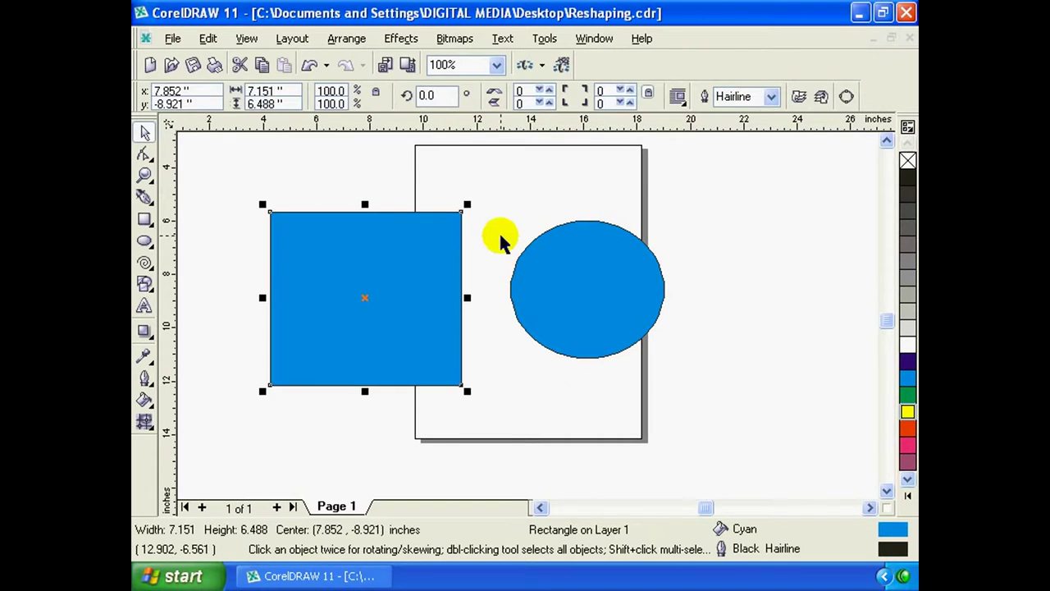
{"action": "left_click", "coordinate": [424, 245]}
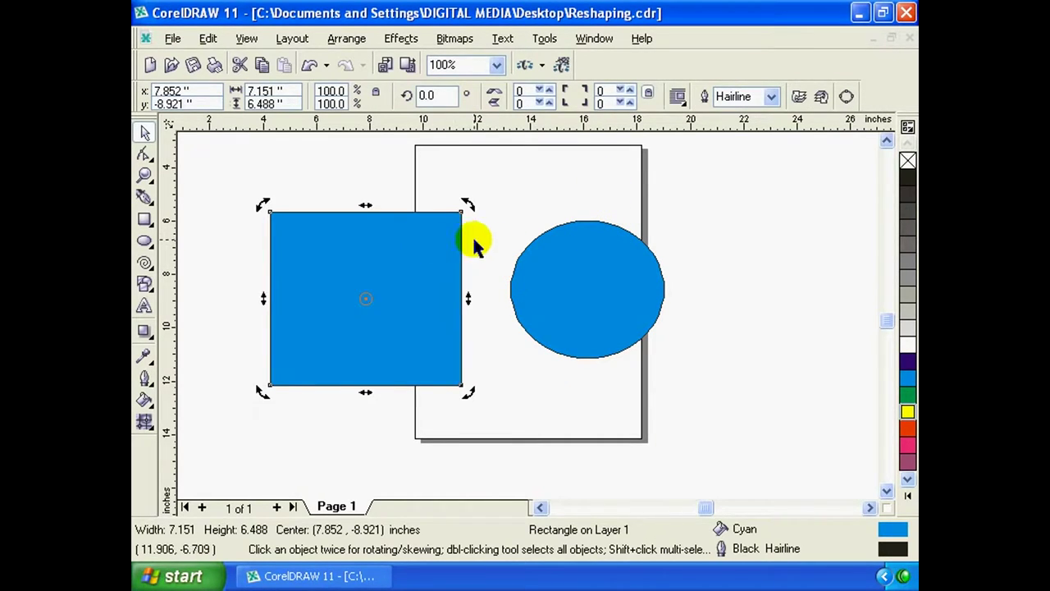
{"action": "mouse_move", "coordinate": [614, 298]}
{"action": "left_mouse_down"}
{"action": "mouse_move", "coordinate": [388, 302]}
{"action": "mouse_move", "coordinate": [403, 299]}
{"action": "left_mouse_up"}
{"action": "left_click", "coordinate": [499, 253]}
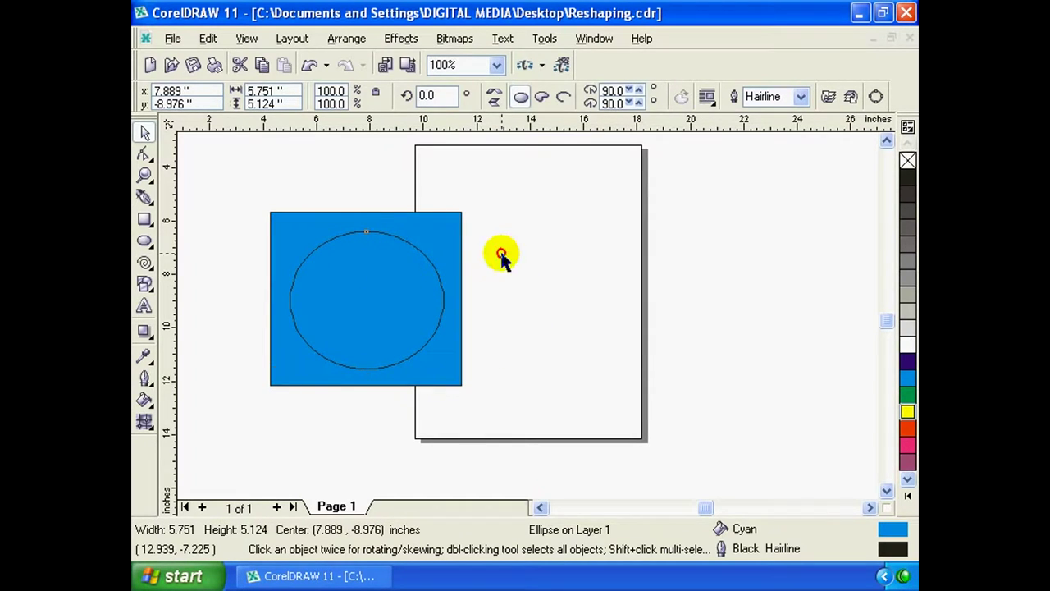
{"action": "left_click", "coordinate": [399, 227]}
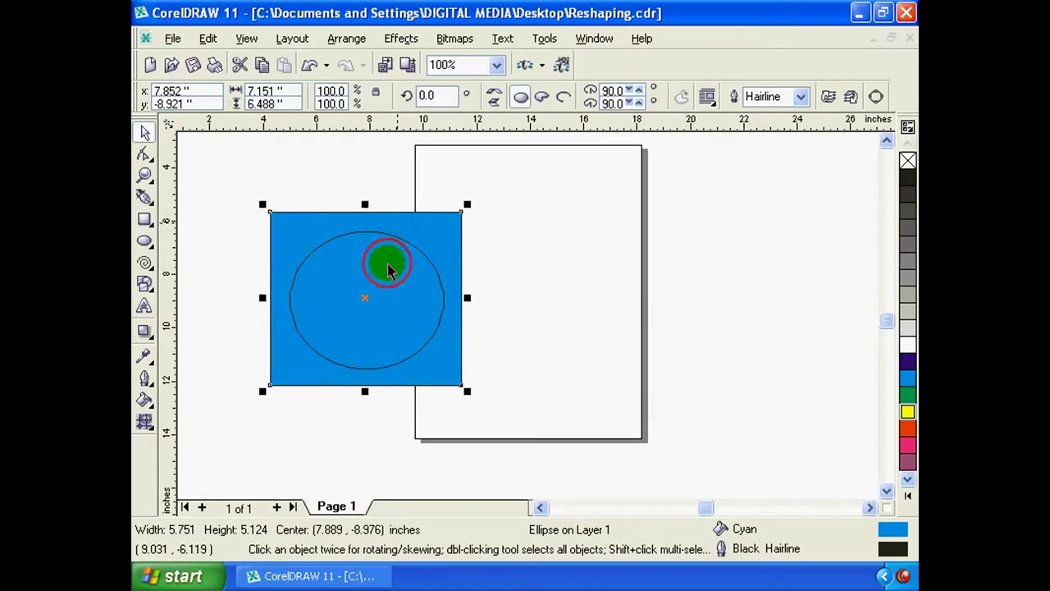
{"action": "left_click", "coordinate": [414, 267], "text": "alt"}
{"action": "left_click_drag", "start_coordinate": [399, 279], "coordinate": [401, 285]}
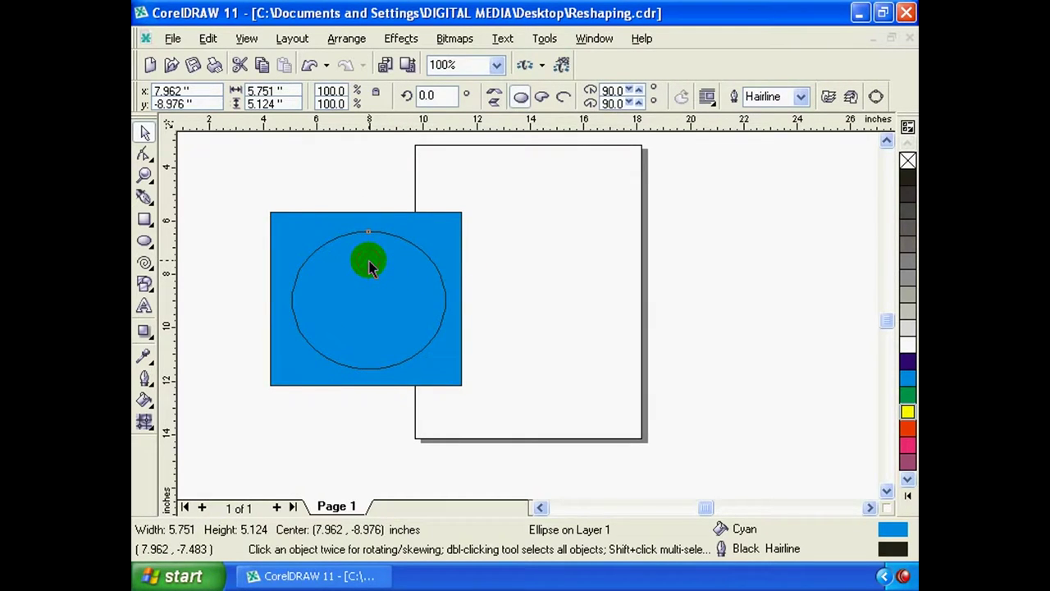
Undo the last nudge, re-centre the ellipse on the rectangle, and select both shapes
{"action": "key", "text": "ctrl+z"}
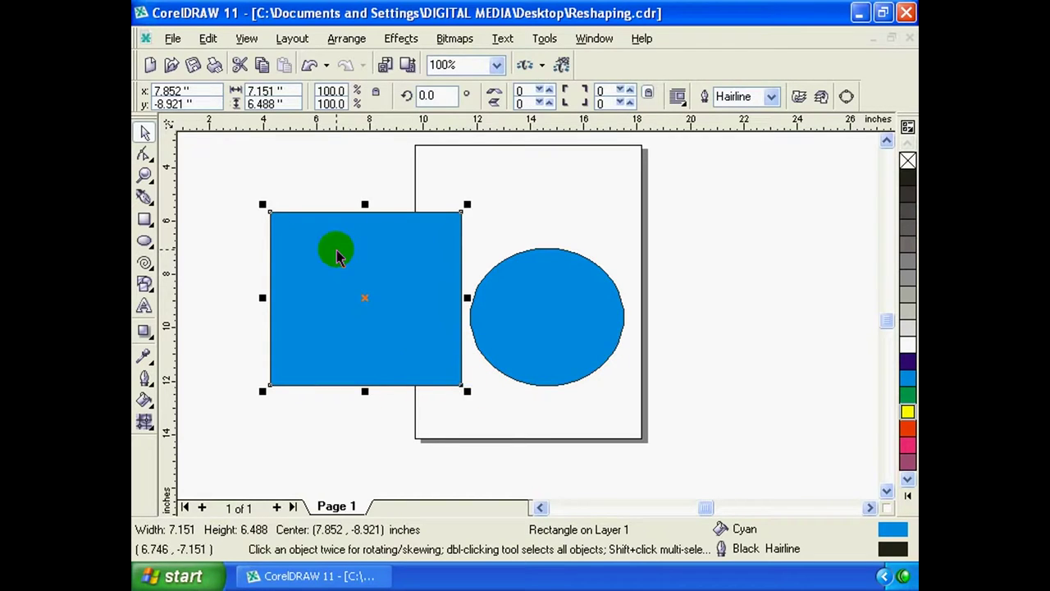
{"action": "left_click", "coordinate": [337, 257]}
{"action": "left_click_drag", "start_coordinate": [583, 322], "coordinate": [396, 303]}
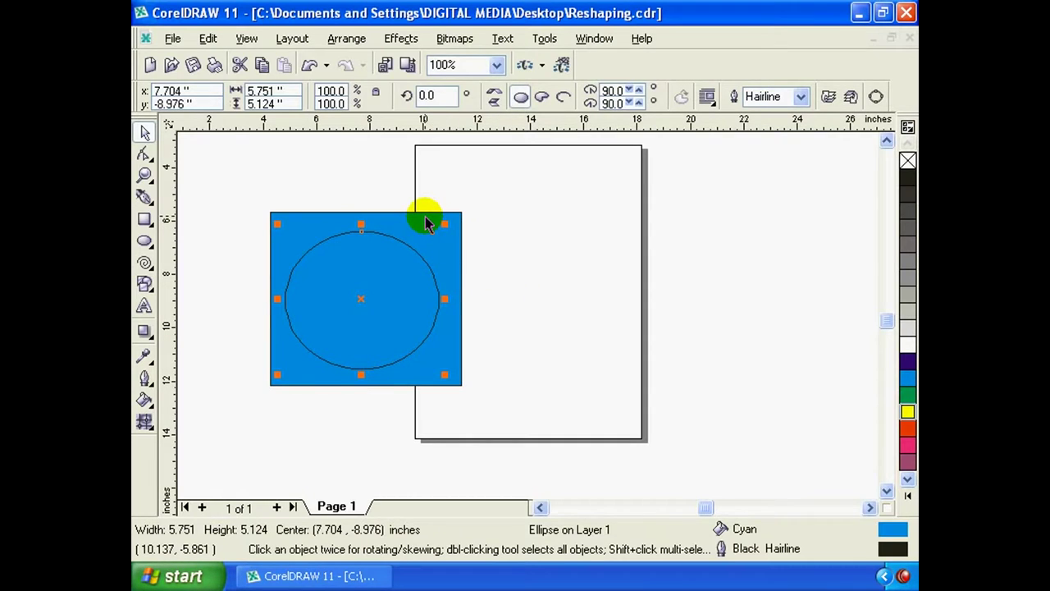
{"action": "left_click", "coordinate": [425, 224], "text": "shift"}
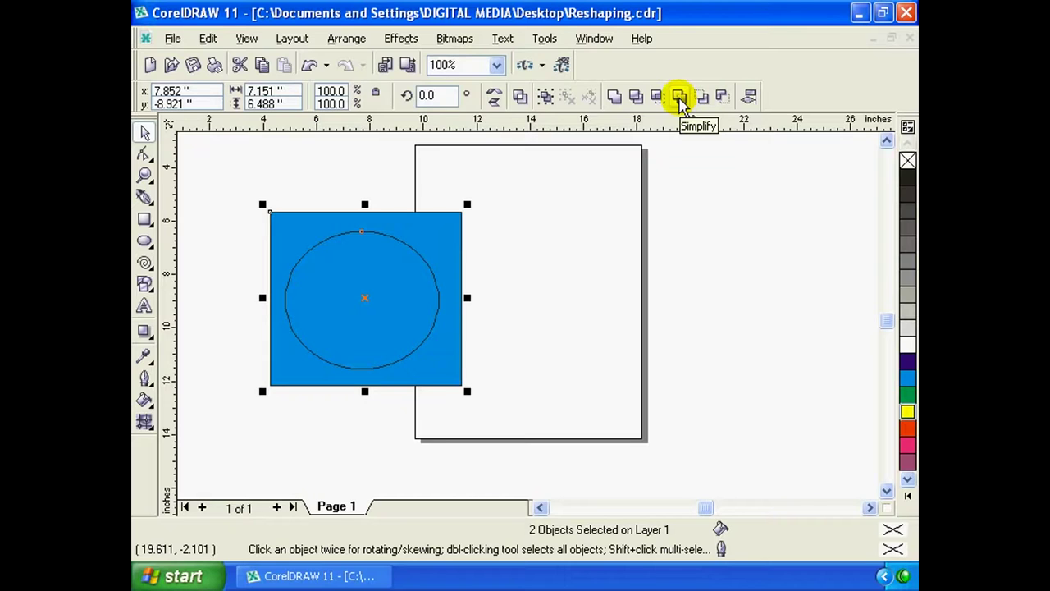
Cut the ellipse's shape out of the blue rectangle
{"action": "left_click", "coordinate": [600, 216]}
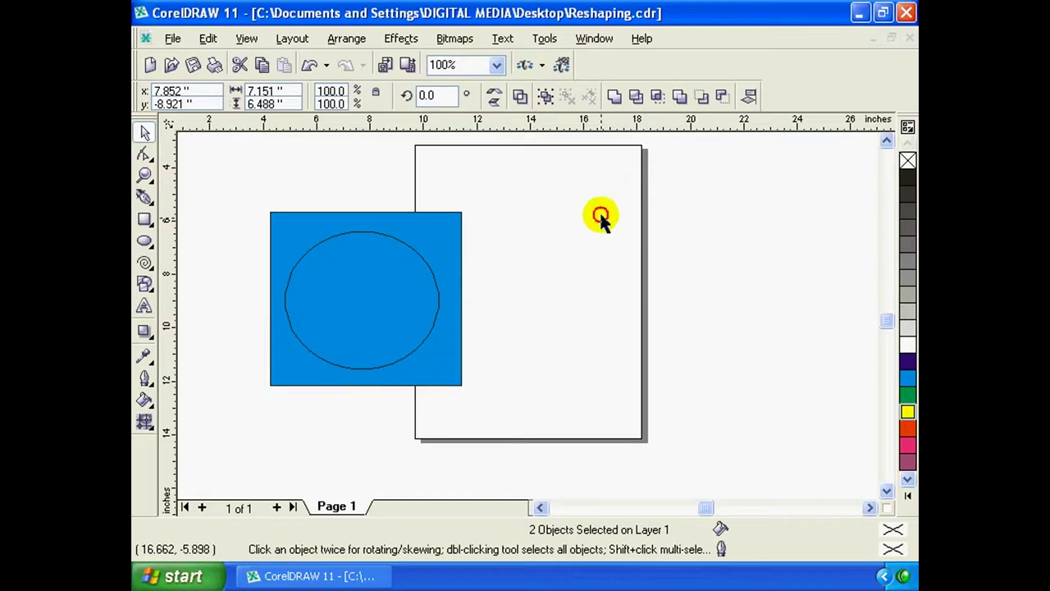
{"action": "left_click", "coordinate": [408, 332]}
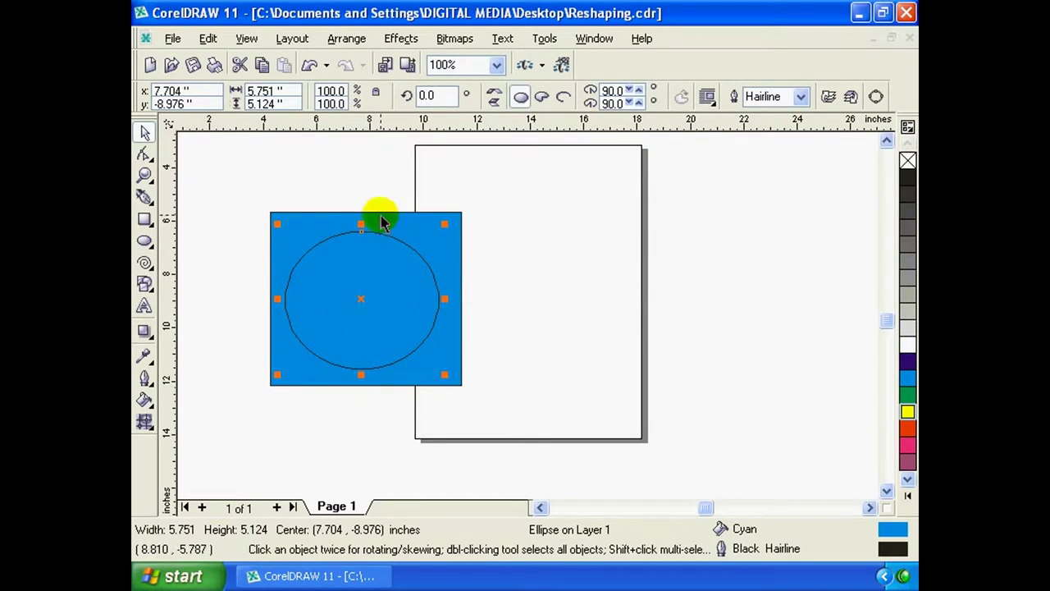
{"action": "left_click_drag", "start_coordinate": [458, 216], "coordinate": [446, 288]}
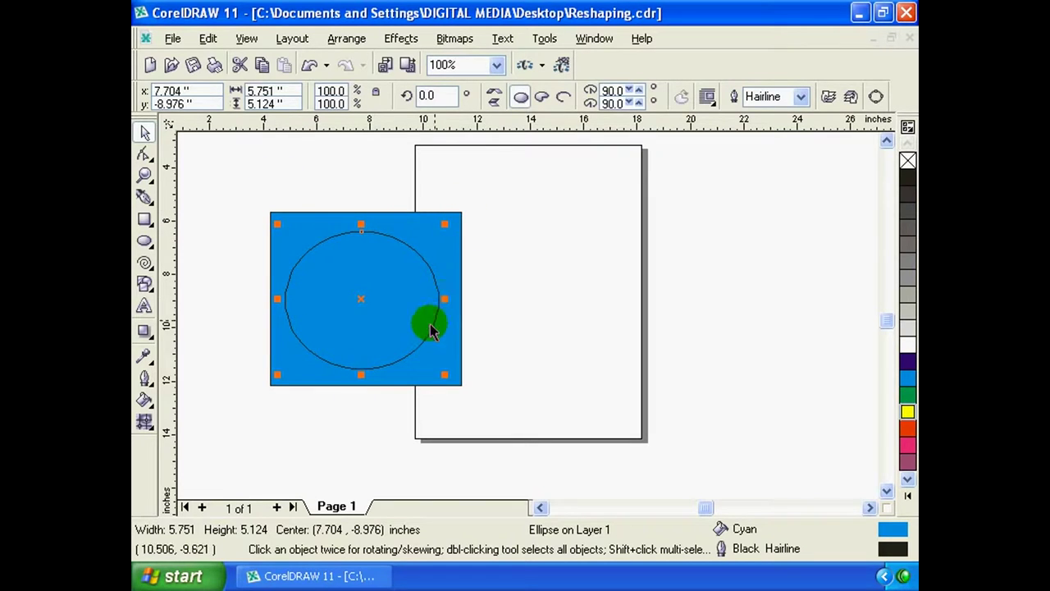
Move the ellipse aside to reveal the hole, shift the rectangle down-left, and return the ellipse over its lower right
{"action": "left_click", "coordinate": [386, 285]}
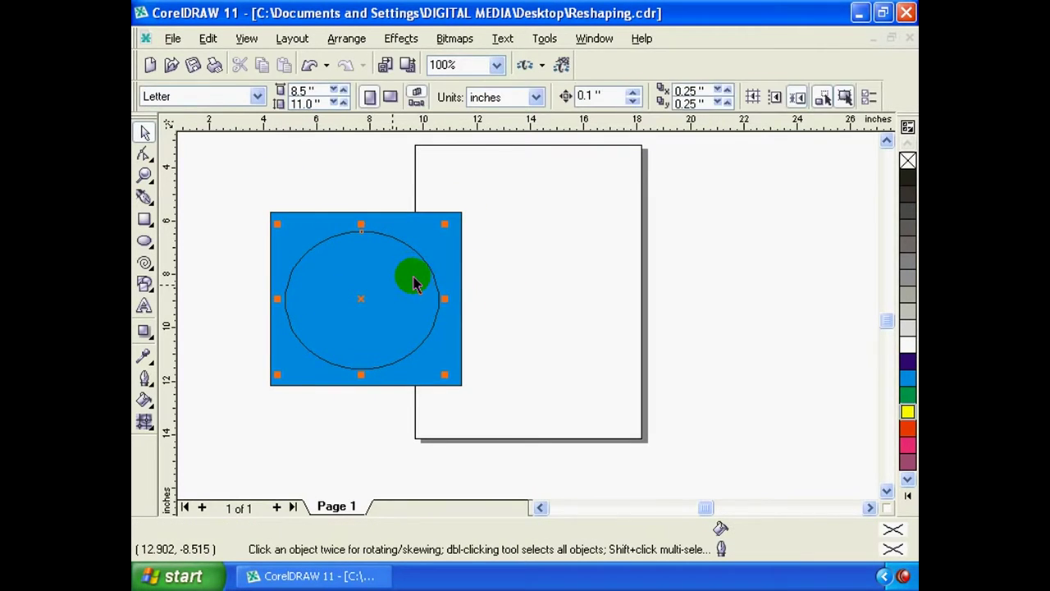
{"action": "left_click", "coordinate": [388, 284]}
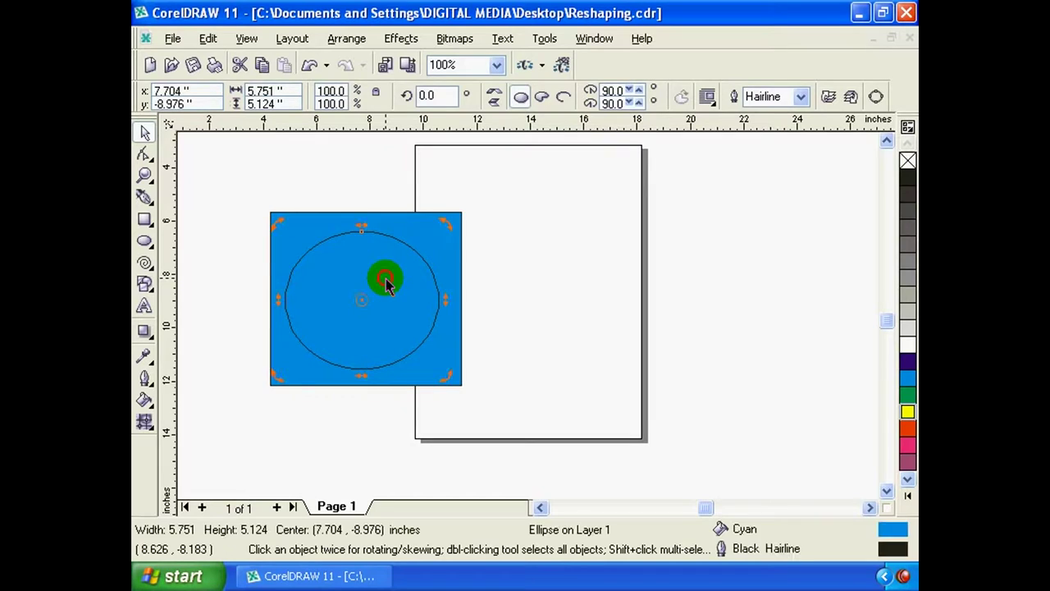
{"action": "left_click_drag", "start_coordinate": [387, 283], "coordinate": [553, 285]}
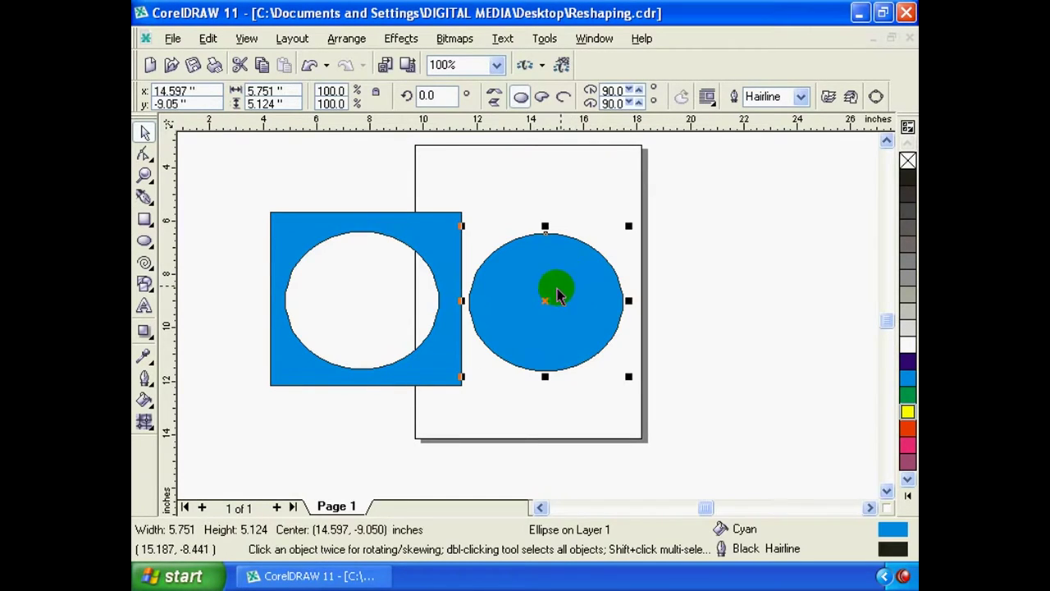
{"action": "mouse_move", "coordinate": [394, 238]}
{"action": "left_mouse_down"}
{"action": "mouse_move", "coordinate": [372, 271]}
{"action": "mouse_move", "coordinate": [445, 227]}
{"action": "left_mouse_up"}
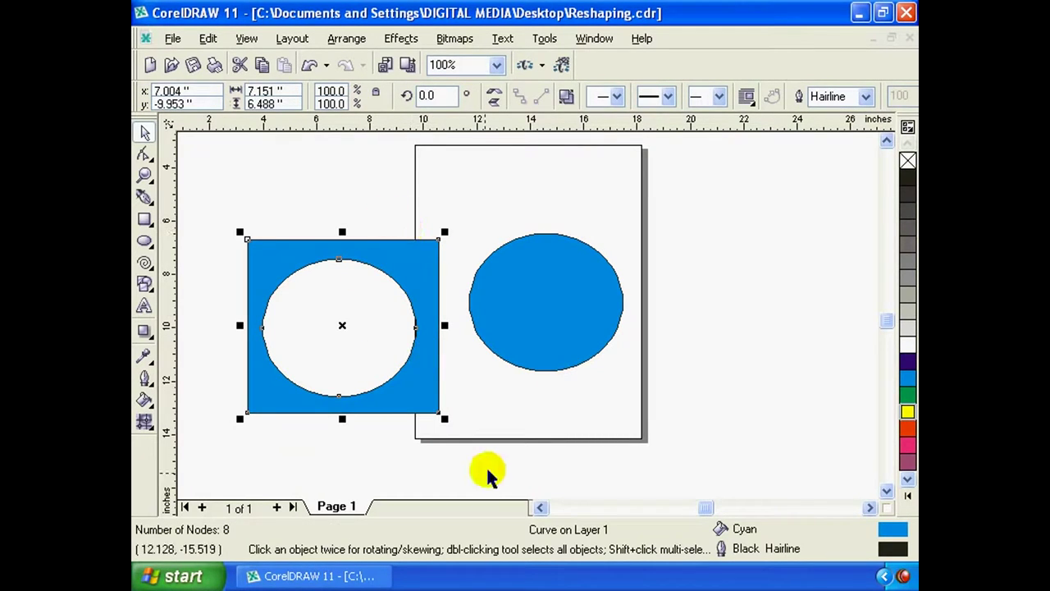
{"action": "mouse_move", "coordinate": [557, 312]}
{"action": "left_mouse_down"}
{"action": "mouse_move", "coordinate": [422, 344]}
{"action": "mouse_move", "coordinate": [388, 335]}
{"action": "mouse_move", "coordinate": [465, 359]}
{"action": "left_mouse_up"}
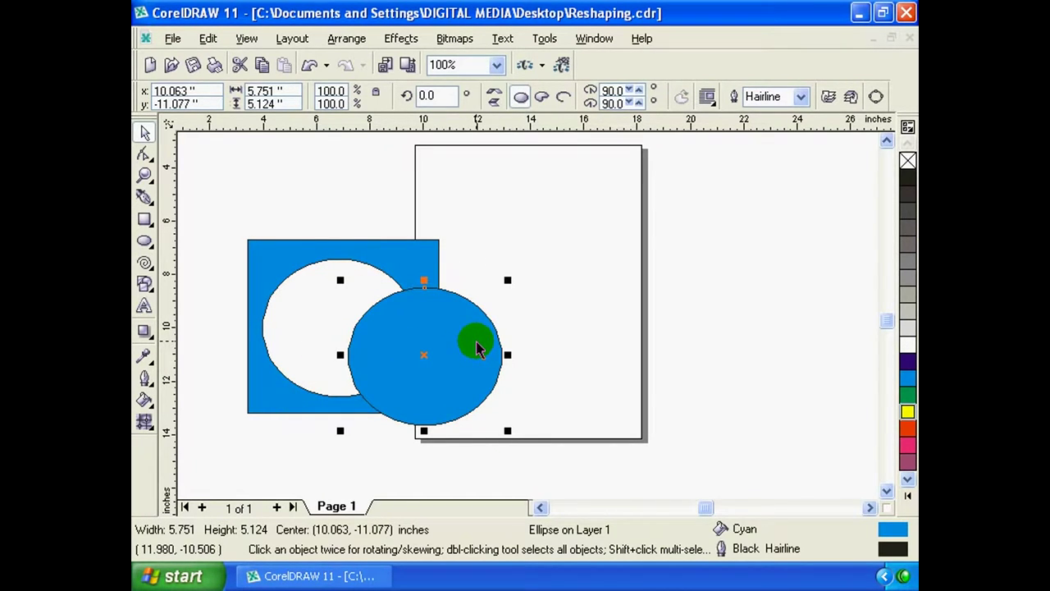
Position the ellipse over the rectangle's lower right and reshape it into a yellow pie wedge
{"action": "left_click_drag", "start_coordinate": [462, 340], "coordinate": [425, 353]}
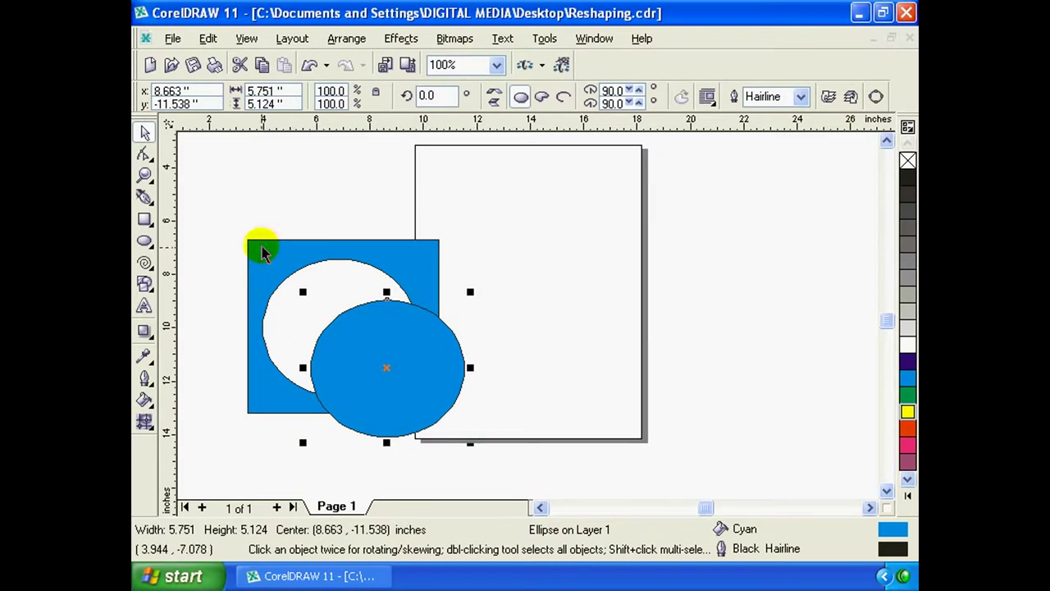
{"action": "left_click", "coordinate": [145, 156]}
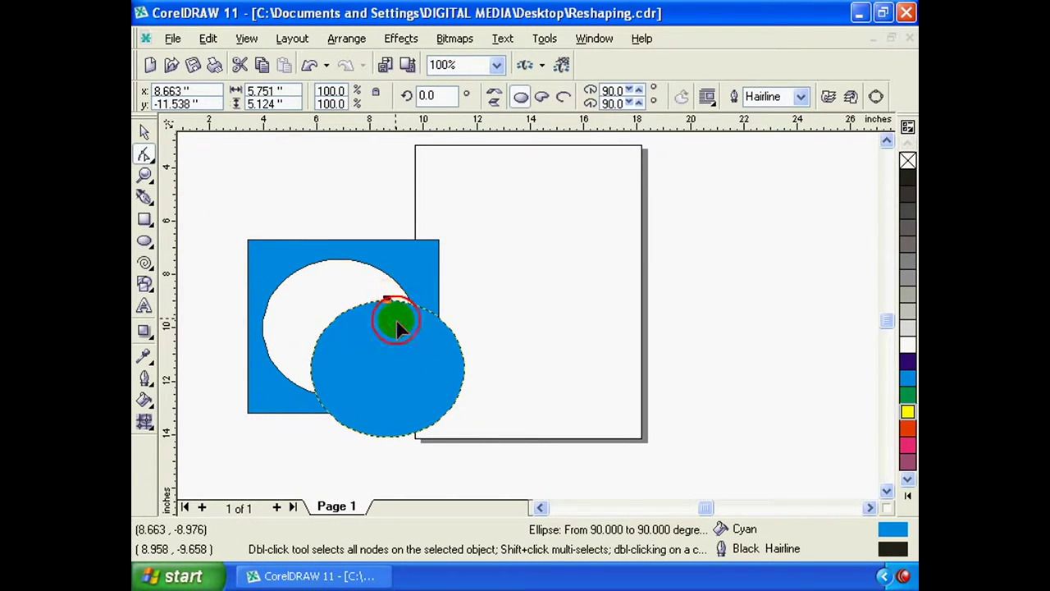
{"action": "left_click_drag", "start_coordinate": [388, 302], "coordinate": [392, 322]}
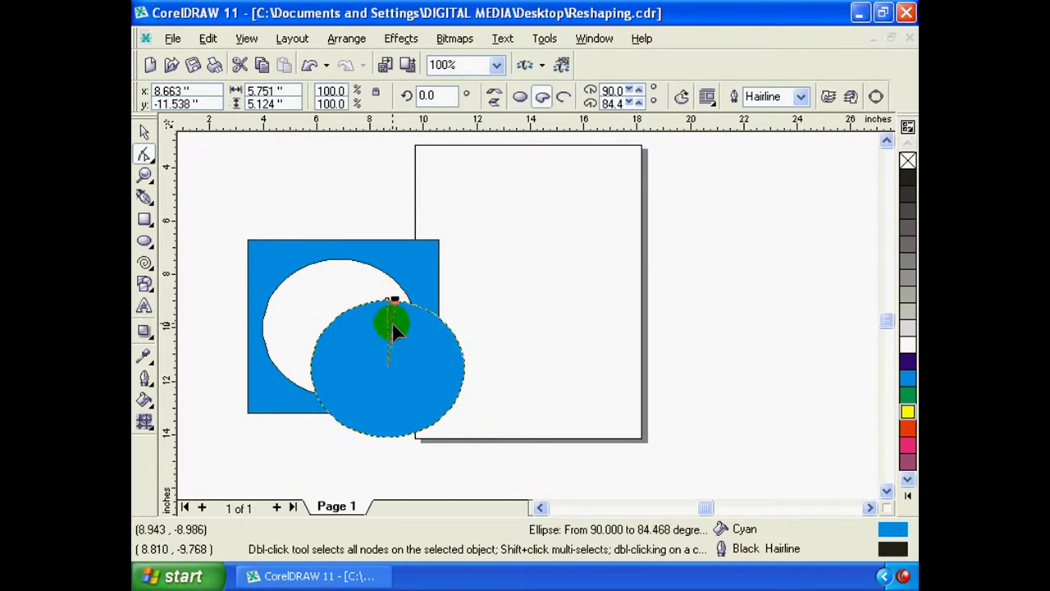
{"action": "left_click", "coordinate": [908, 411]}
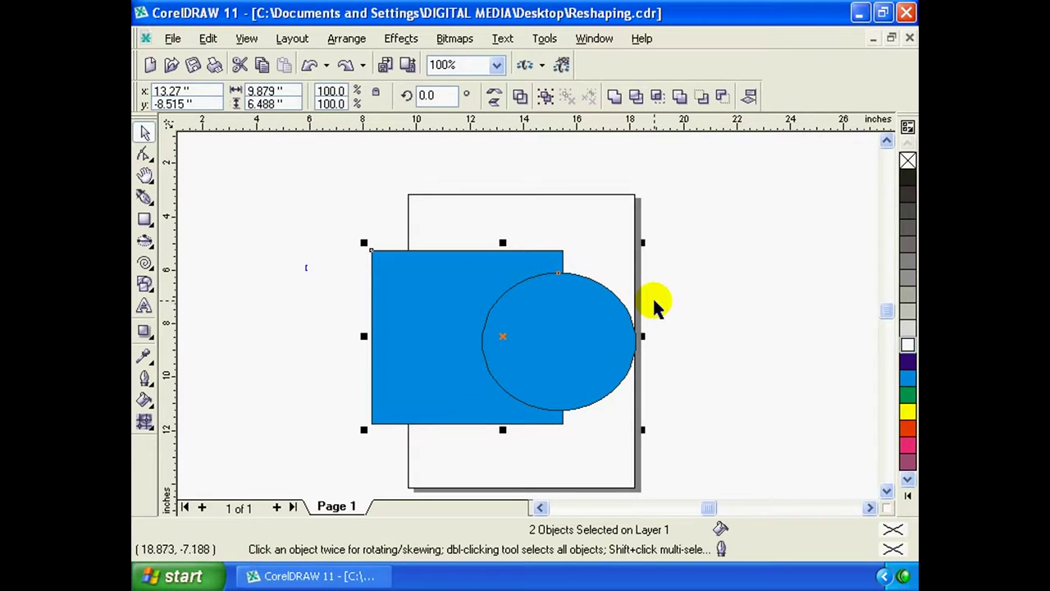
Shift the circle about an inch right, trial a Front Minus Back trim, then undo it
{"action": "left_click", "coordinate": [556, 329]}
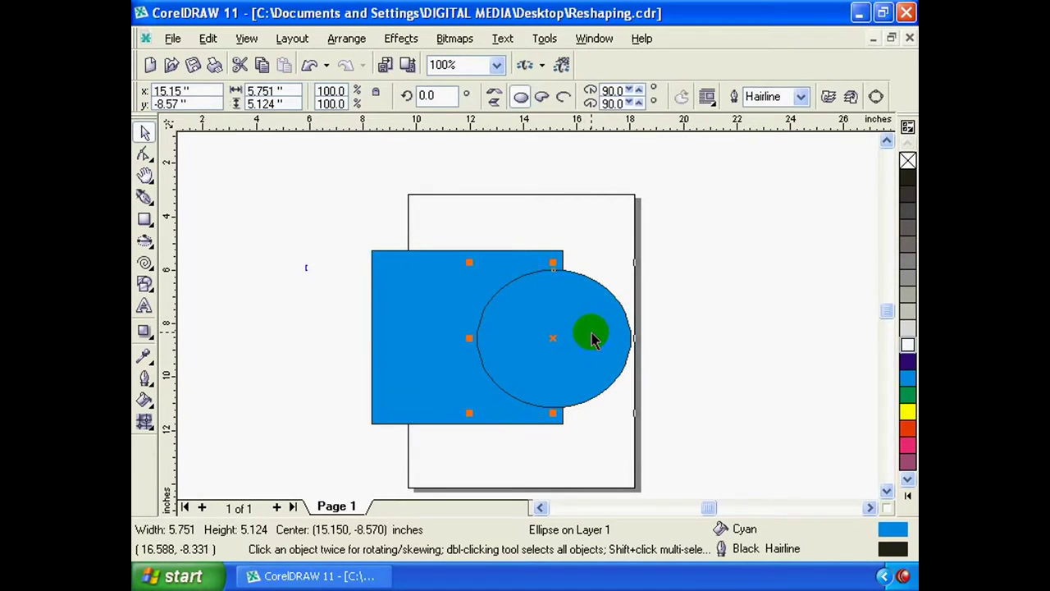
{"action": "mouse_move", "coordinate": [556, 328]}
{"action": "left_mouse_down"}
{"action": "mouse_move", "coordinate": [611, 322]}
{"action": "mouse_move", "coordinate": [581, 312]}
{"action": "mouse_move", "coordinate": [584, 339]}
{"action": "mouse_move", "coordinate": [597, 314]}
{"action": "left_mouse_up"}
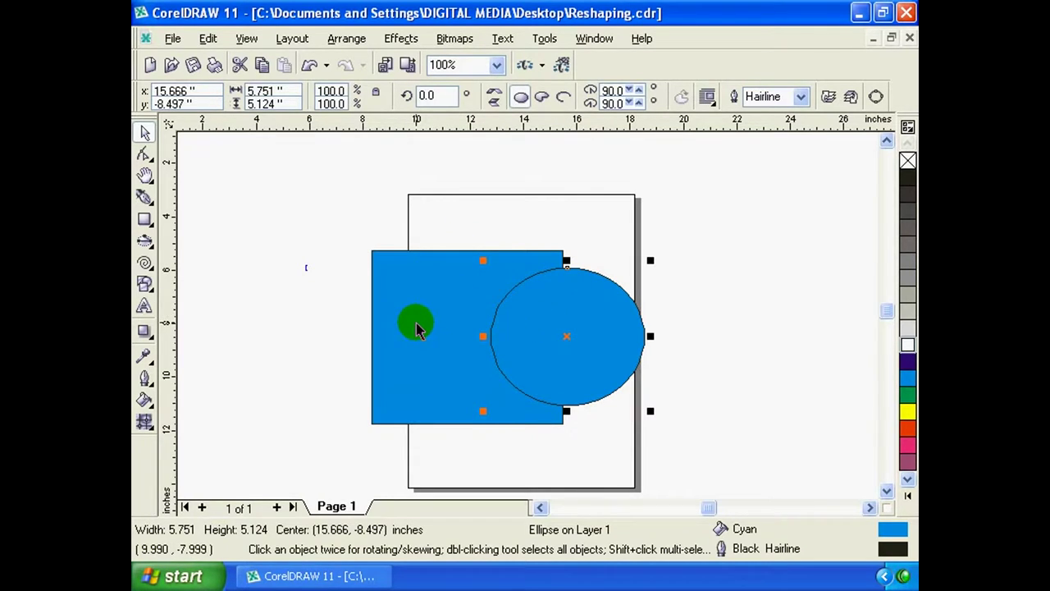
{"action": "left_click", "coordinate": [417, 328], "text": "shift"}
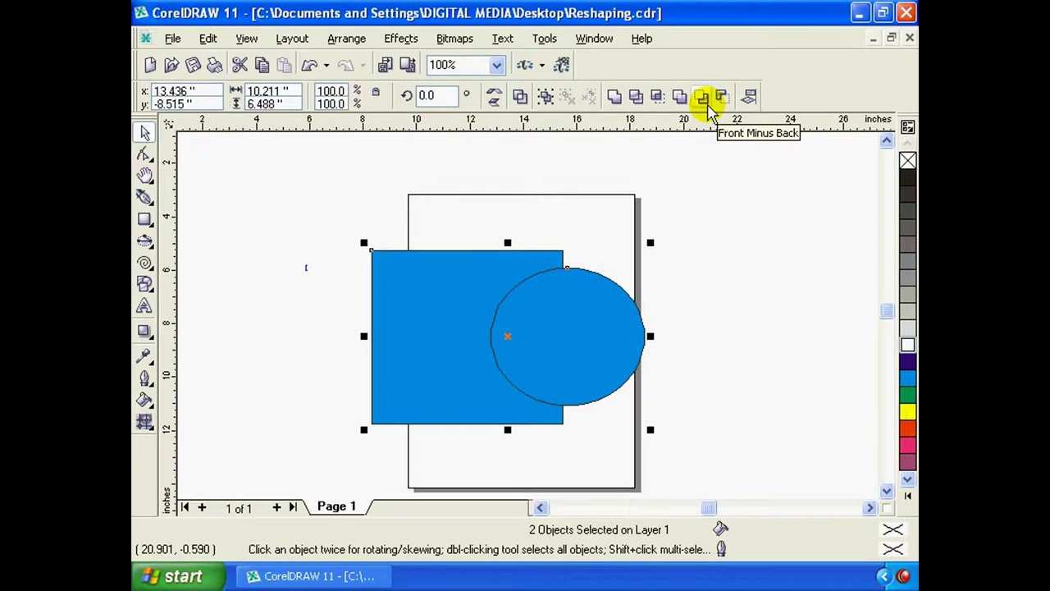
{"action": "left_click", "coordinate": [704, 98]}
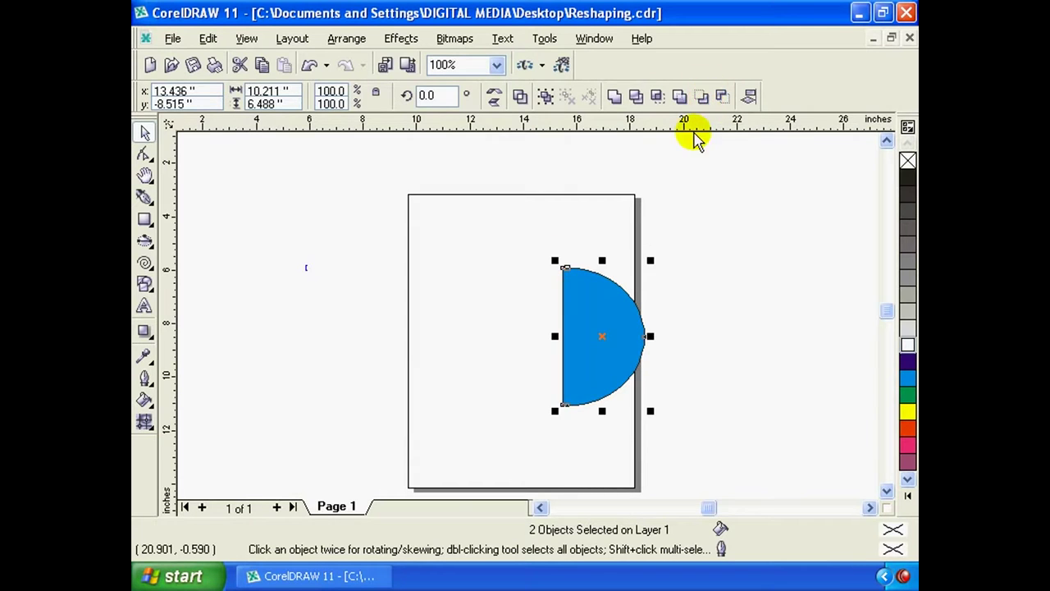
{"action": "left_click", "coordinate": [609, 325]}
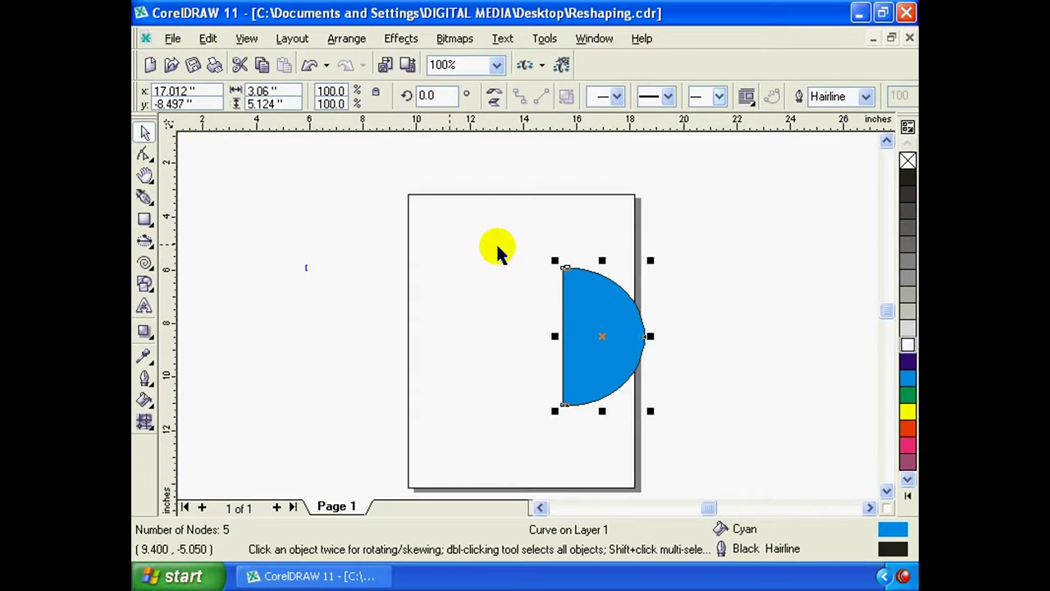
{"action": "key", "text": "ctrl+z"}
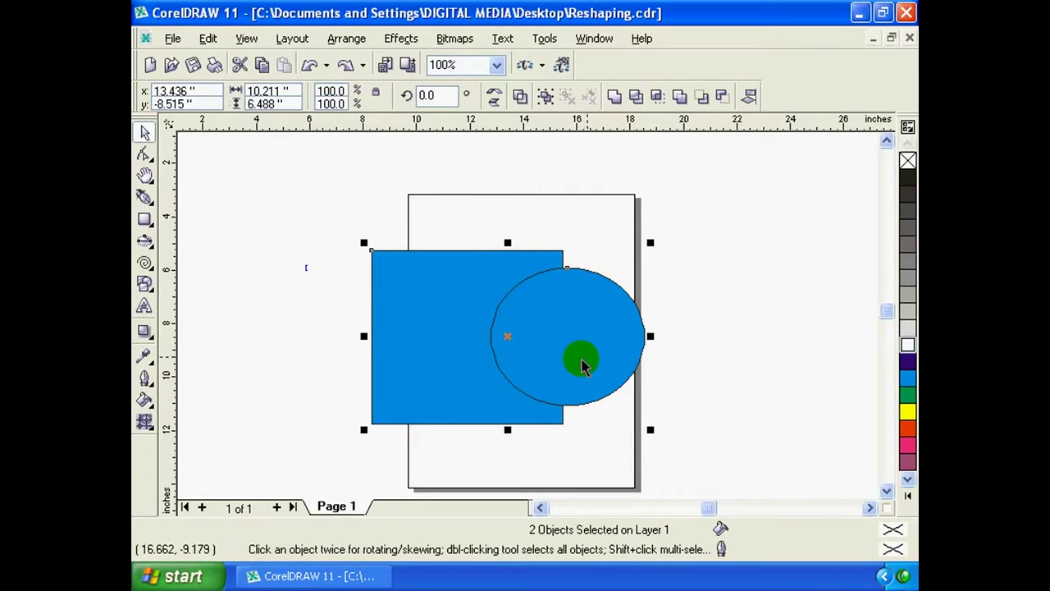
Apply Back Minus Front to the rectangle and circle, biting a semicircle from the rectangle's right edge
{"action": "left_click", "coordinate": [720, 351]}
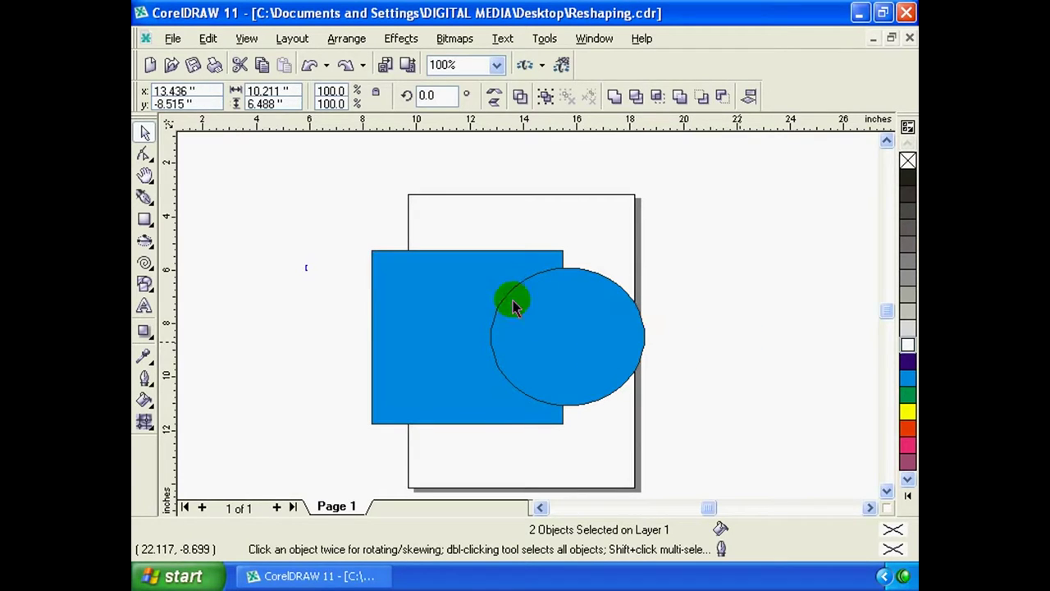
{"action": "left_click", "coordinate": [432, 308]}
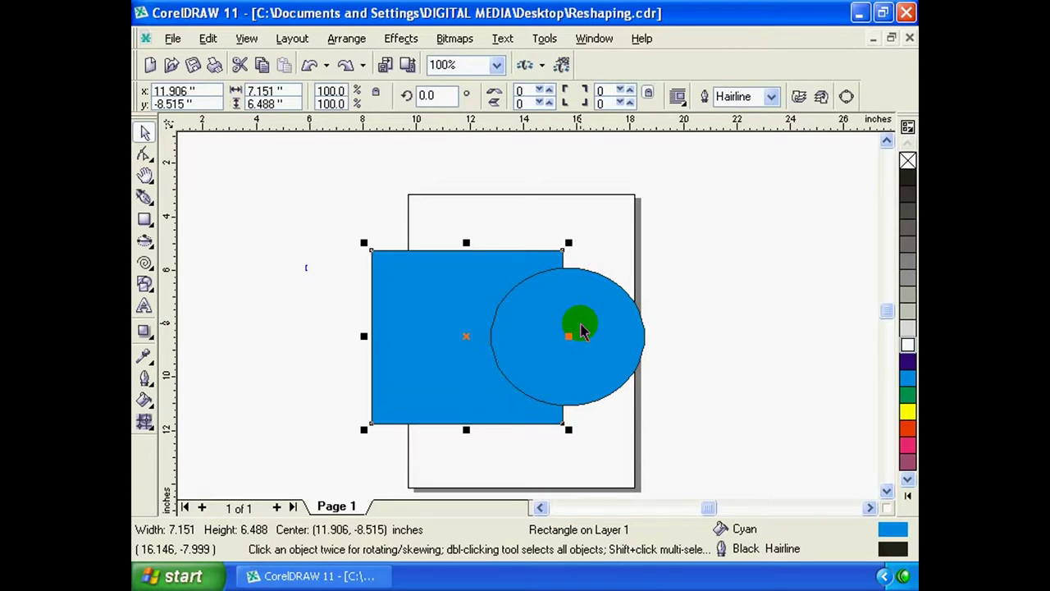
{"action": "left_click", "coordinate": [581, 329], "text": "shift"}
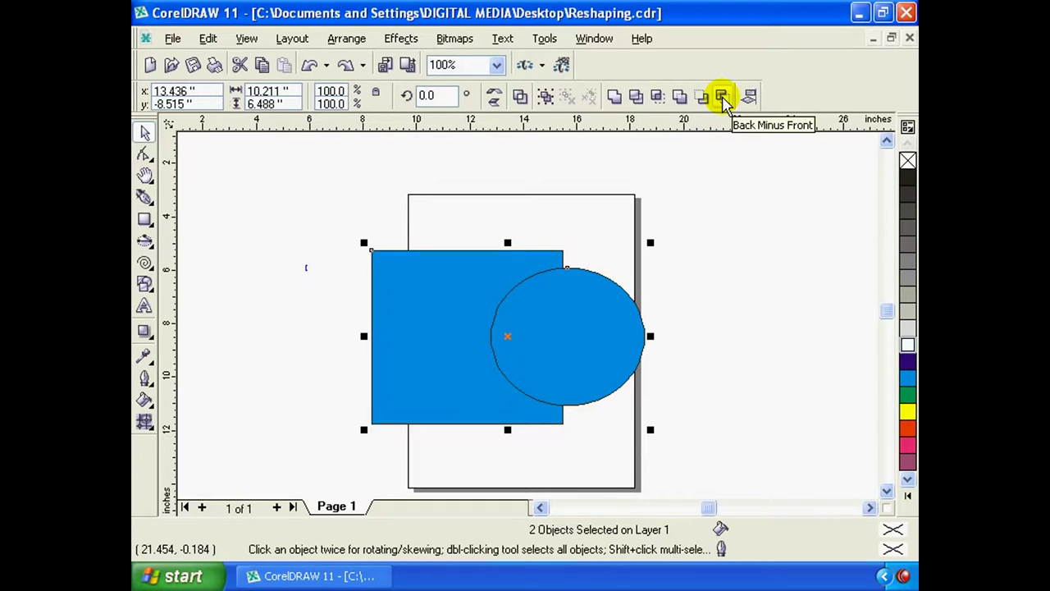
{"action": "left_click", "coordinate": [722, 99]}
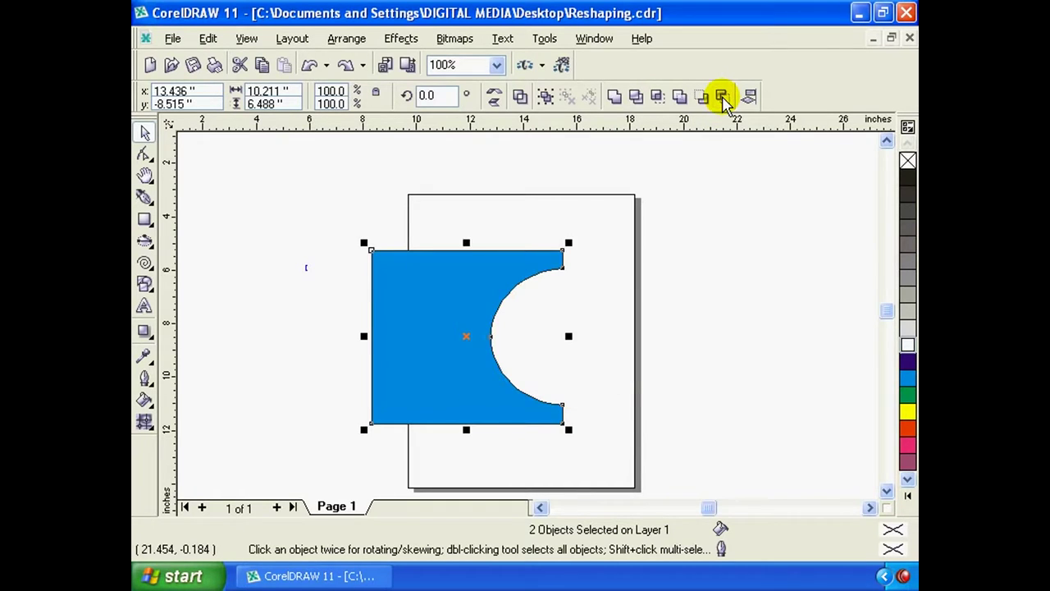
{"action": "left_click", "coordinate": [492, 296]}
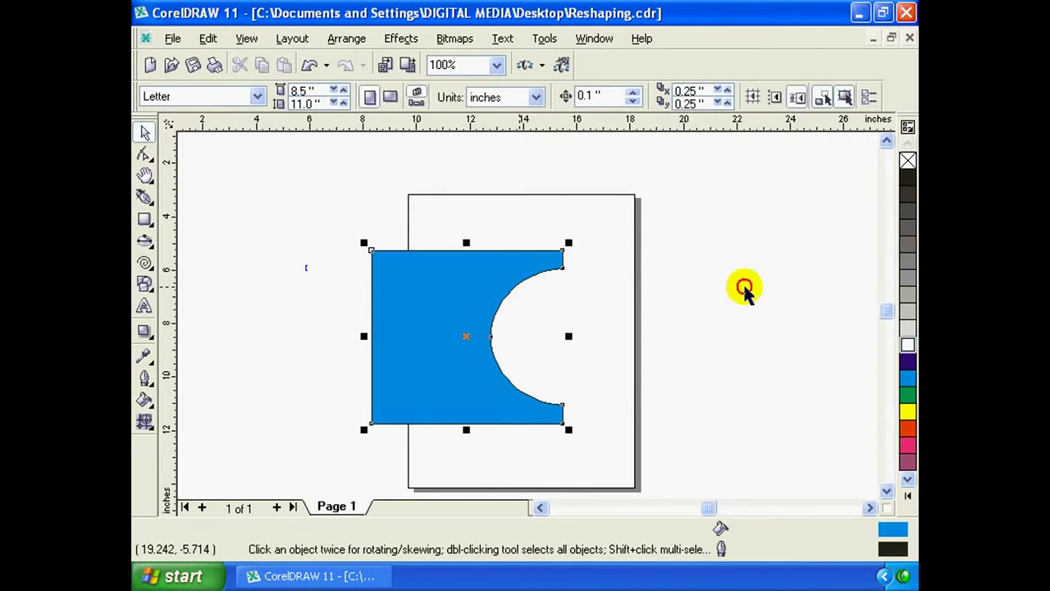
{"action": "left_click", "coordinate": [400, 308]}
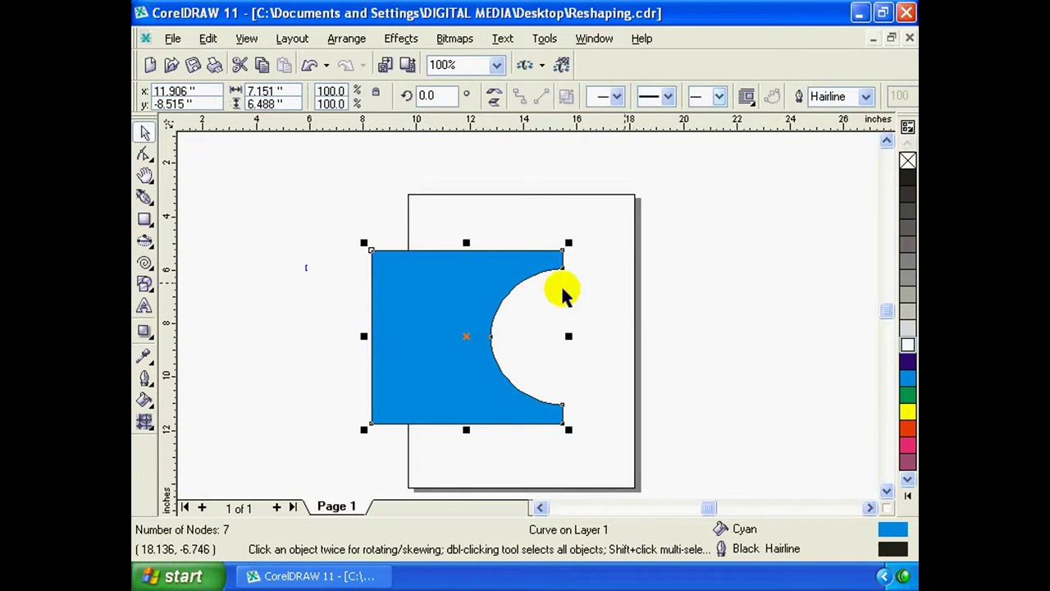
Create a new blank Letter-size document, Graphic1
{"action": "left_click", "coordinate": [544, 424]}
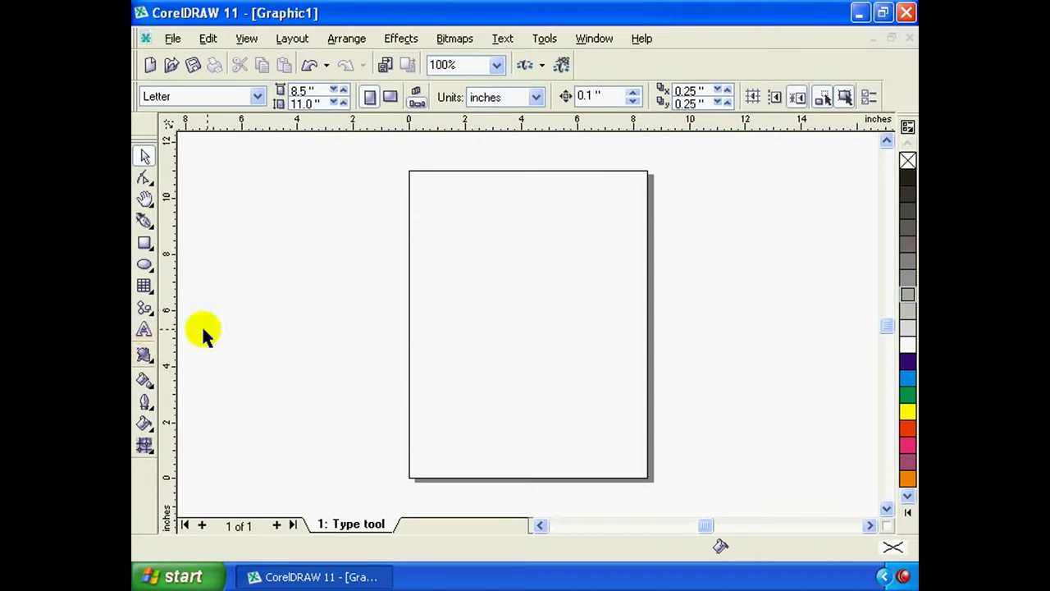
Add 72 pt artistic text 'Corel draw' near the page's top-left and select it
{"action": "left_click", "coordinate": [143, 332]}
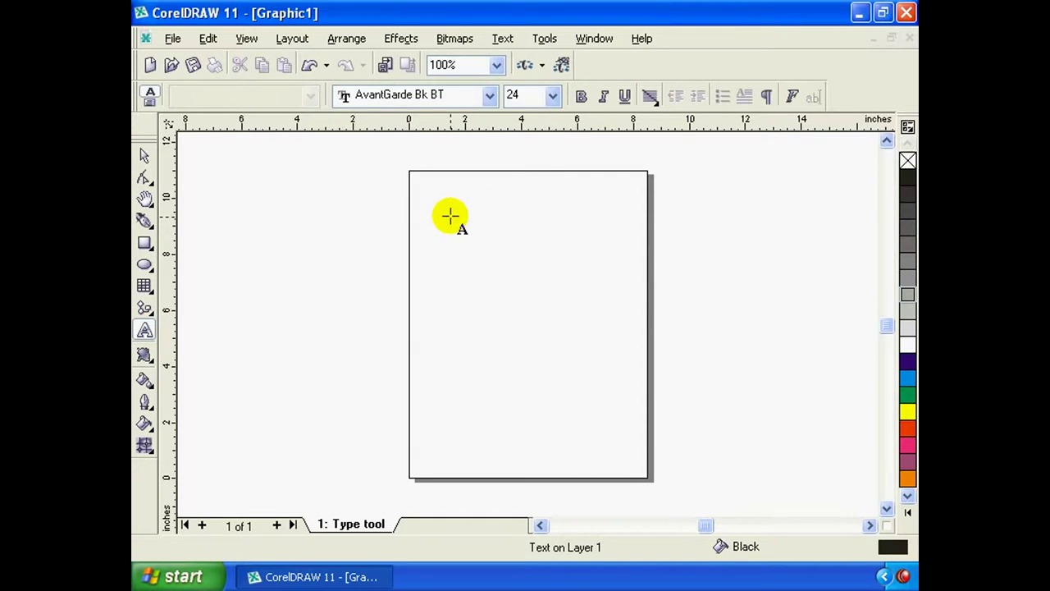
{"action": "left_click", "coordinate": [425, 200]}
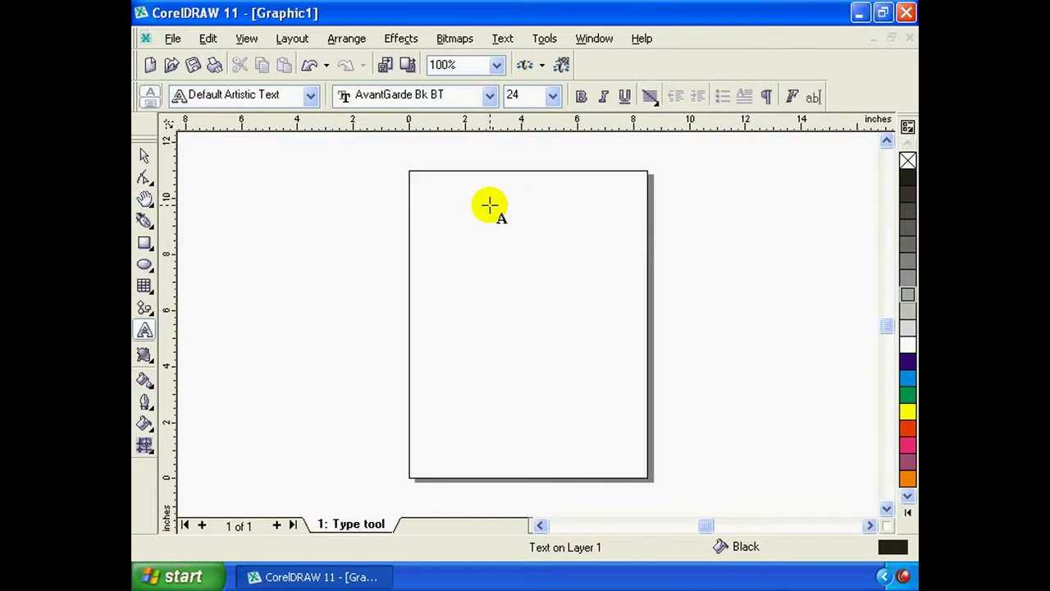
{"action": "type", "text": "csdaff"}
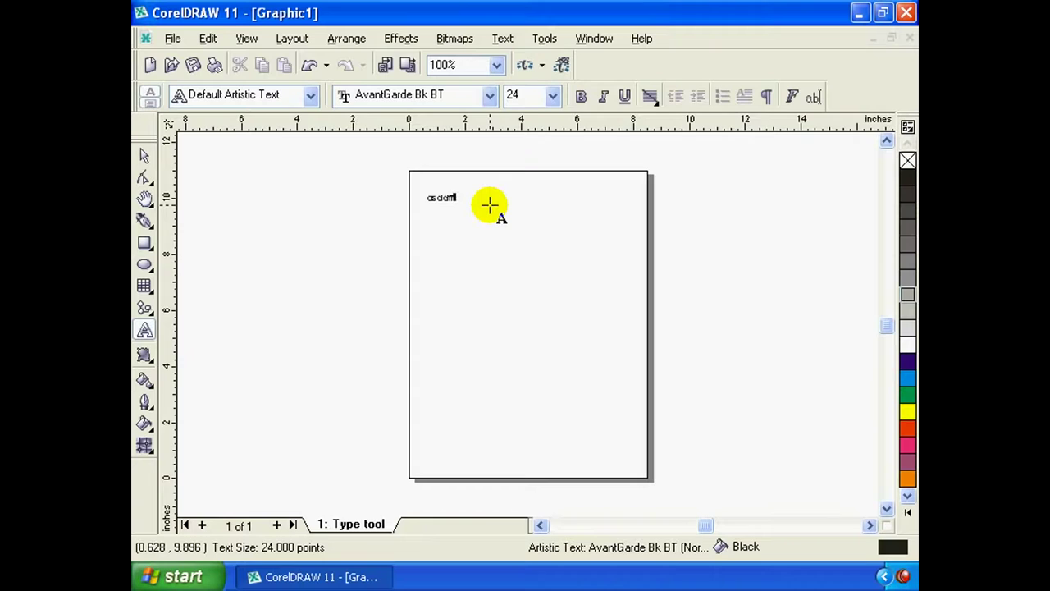
{"action": "scroll", "coordinate": [490, 205], "scroll_direction": "up", "scroll_amount": 1}
{"action": "scroll", "coordinate": [490, 206], "scroll_direction": "up", "scroll_amount": 1}
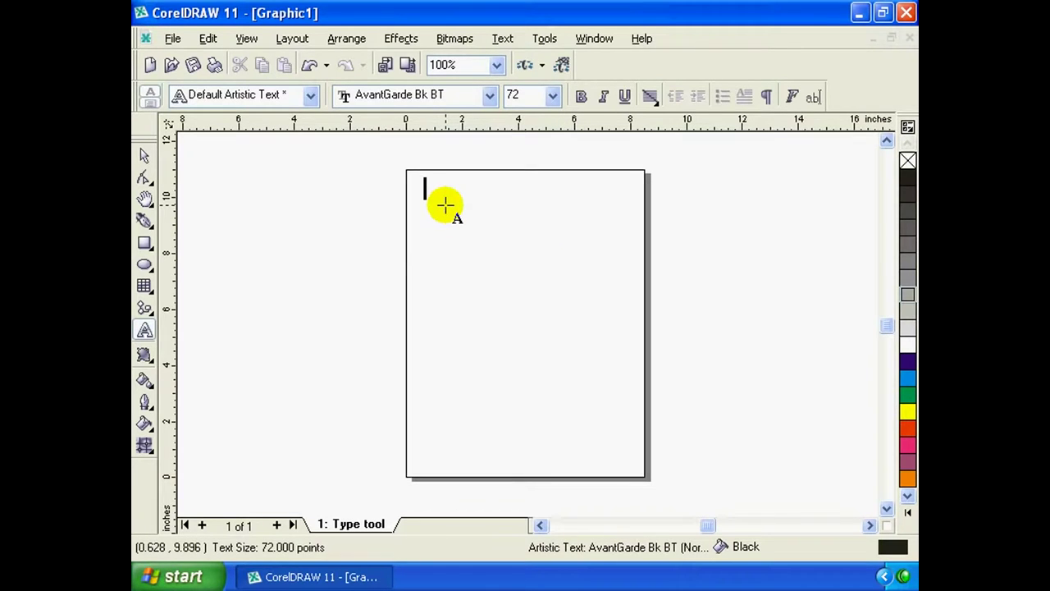
{"action": "type", "text": "Corel draw"}
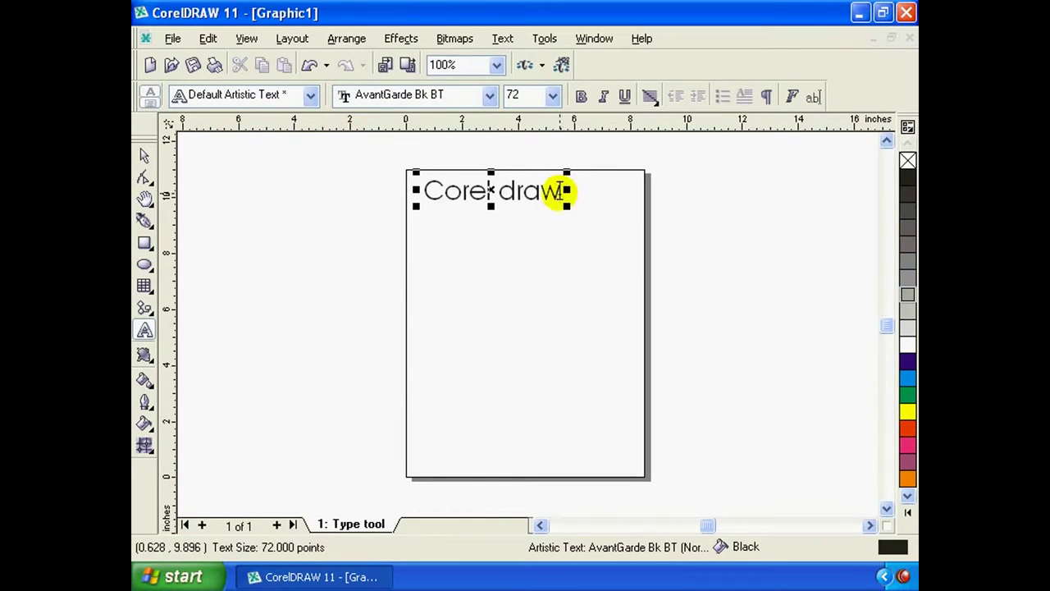
{"action": "left_click_drag", "start_coordinate": [563, 190], "coordinate": [418, 185]}
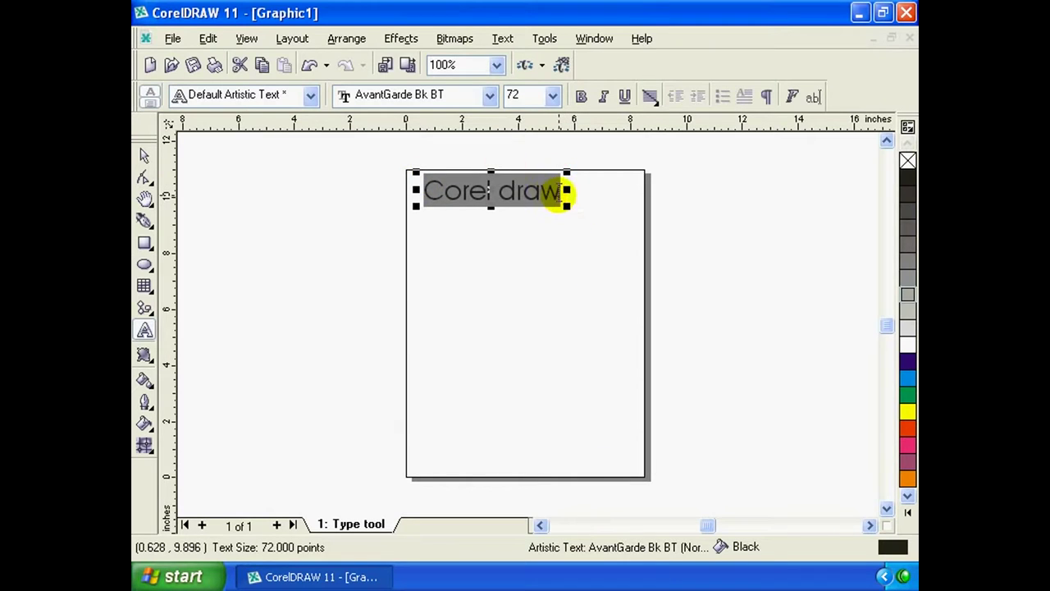
{"action": "left_click", "coordinate": [559, 194]}
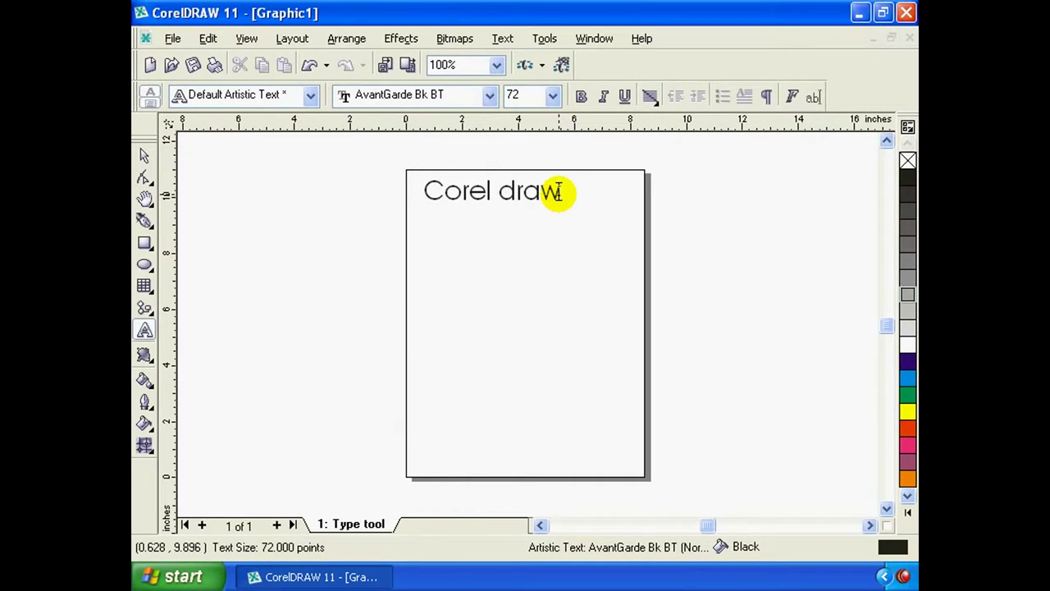
{"action": "left_click_drag", "start_coordinate": [558, 193], "coordinate": [431, 191]}
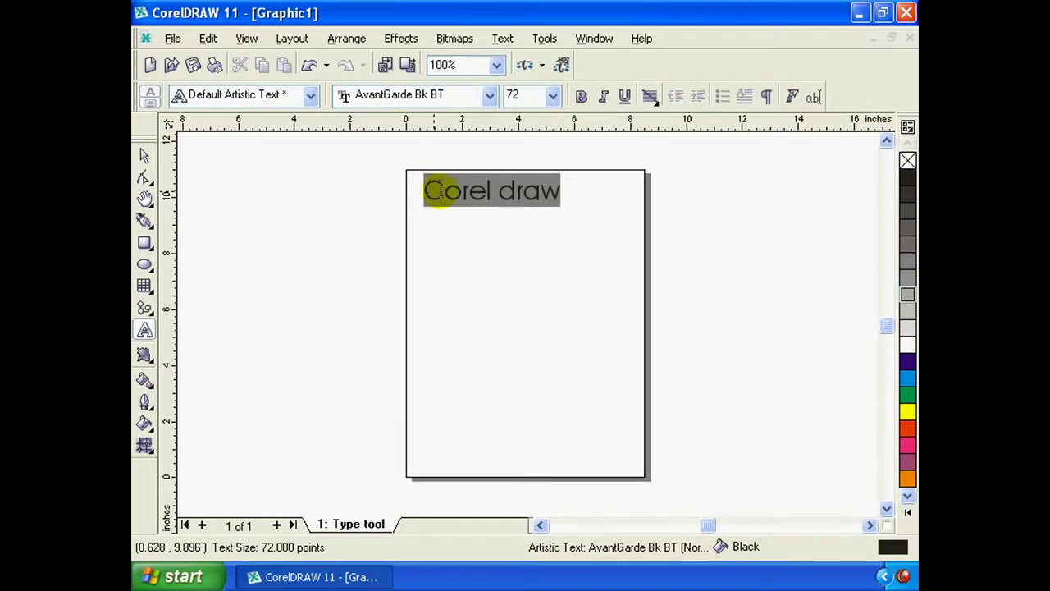
{"action": "left_click", "coordinate": [555, 190]}
{"action": "left_click_drag", "start_coordinate": [555, 190], "coordinate": [413, 185]}
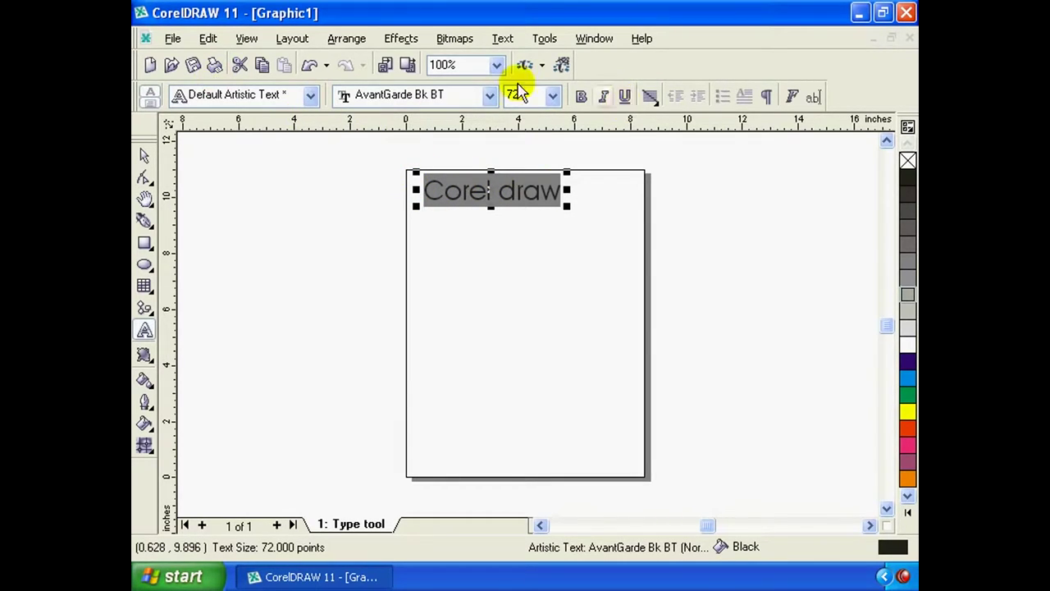
{"action": "left_click", "coordinate": [313, 97]}
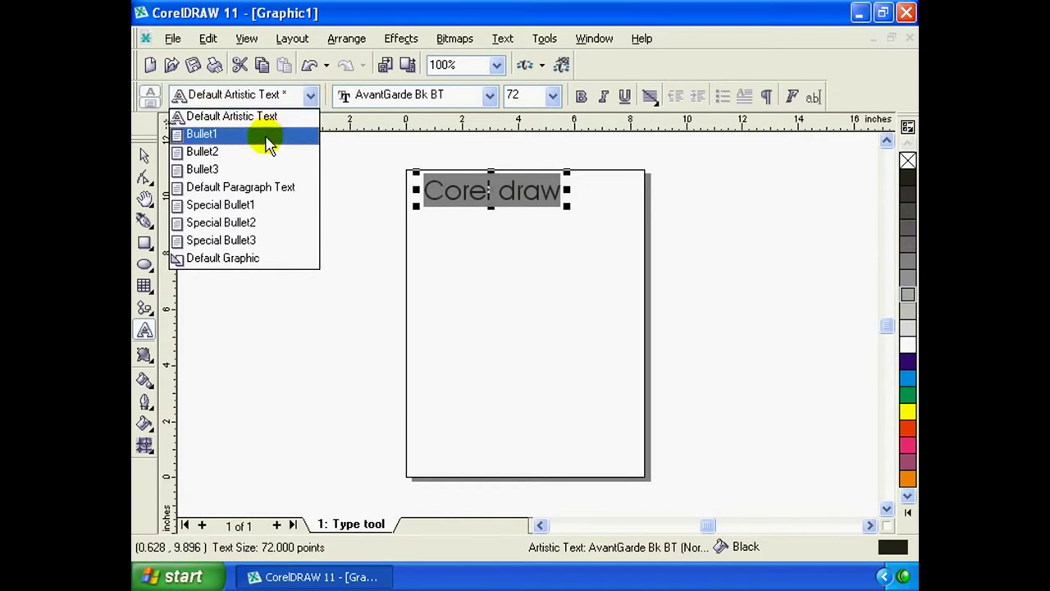
{"action": "left_click", "coordinate": [264, 135]}
{"action": "left_click", "coordinate": [309, 95]}
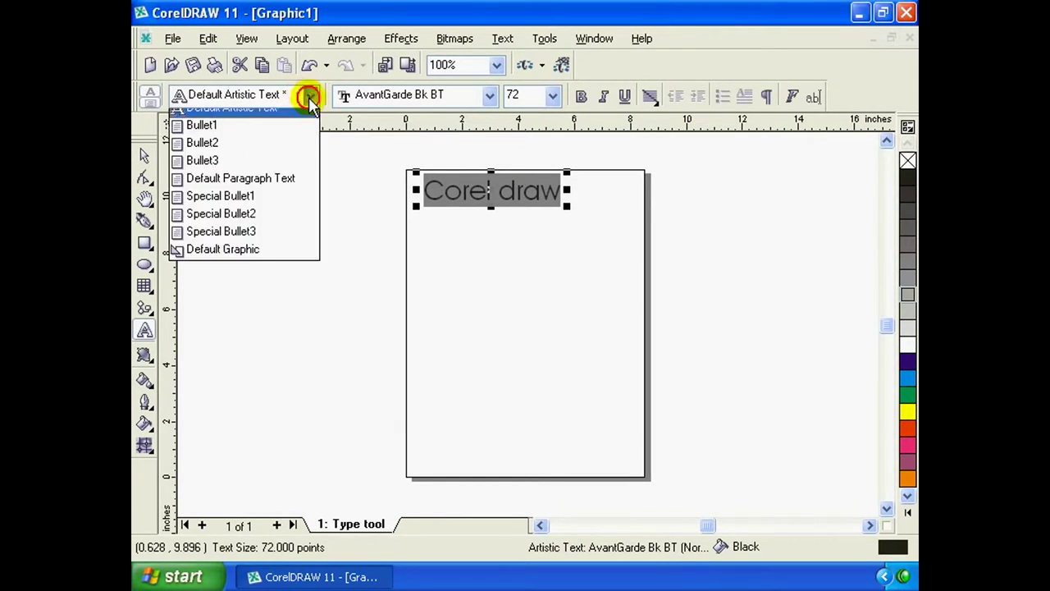
{"action": "left_click", "coordinate": [256, 169]}
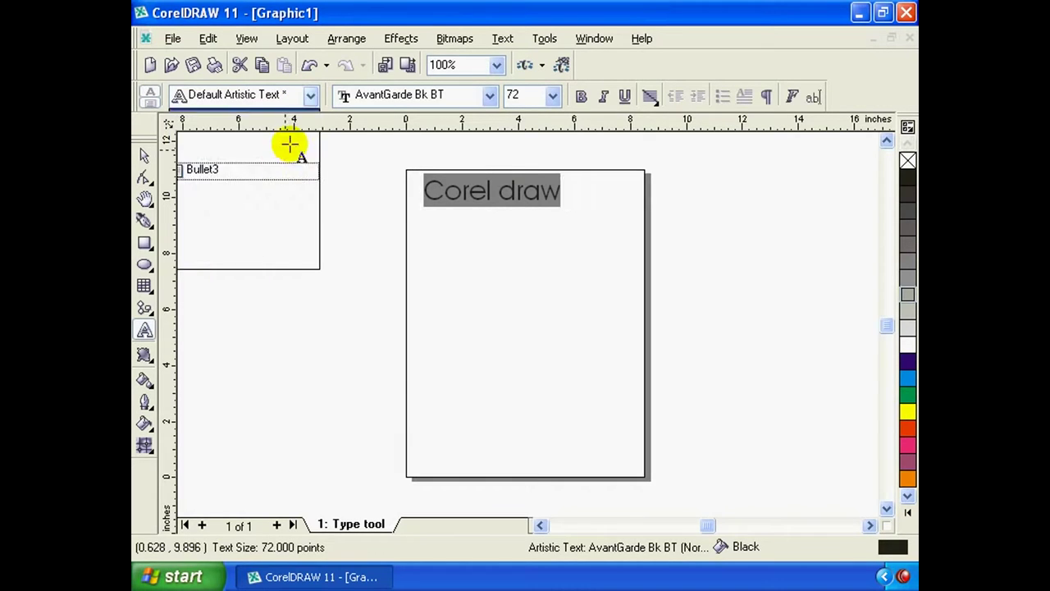
{"action": "left_click", "coordinate": [311, 96]}
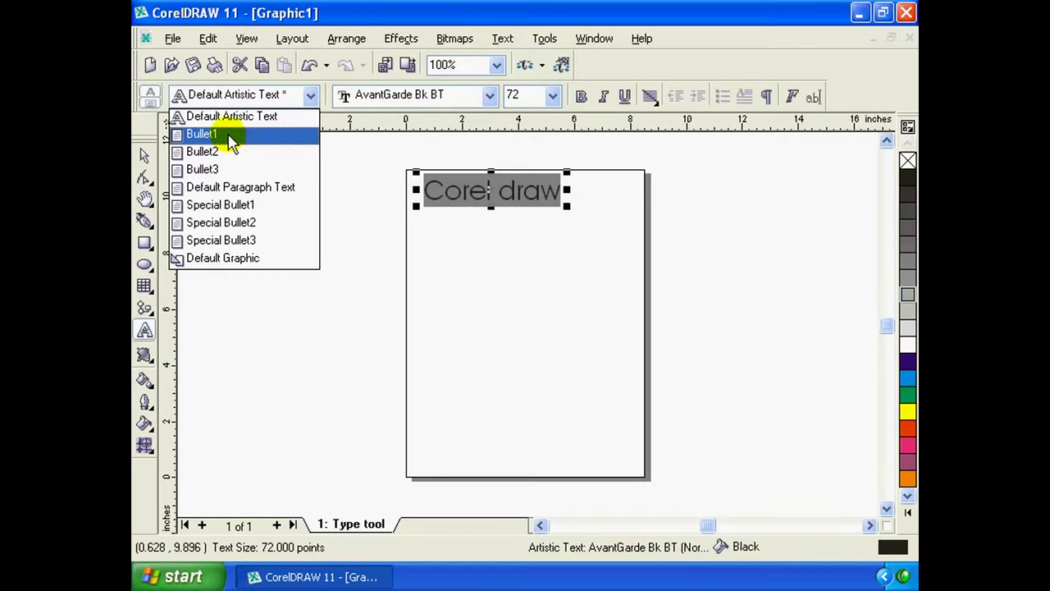
{"action": "left_click", "coordinate": [256, 211]}
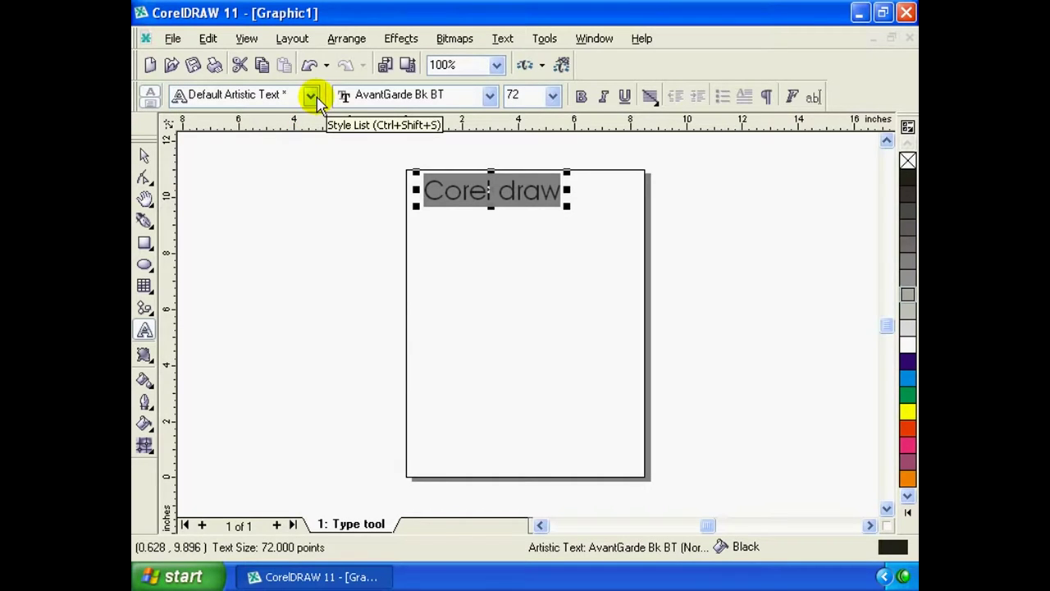
Apply Arial Black to 'Corel draw' and scale the text up to about 109.2 pt
{"action": "left_click", "coordinate": [490, 96]}
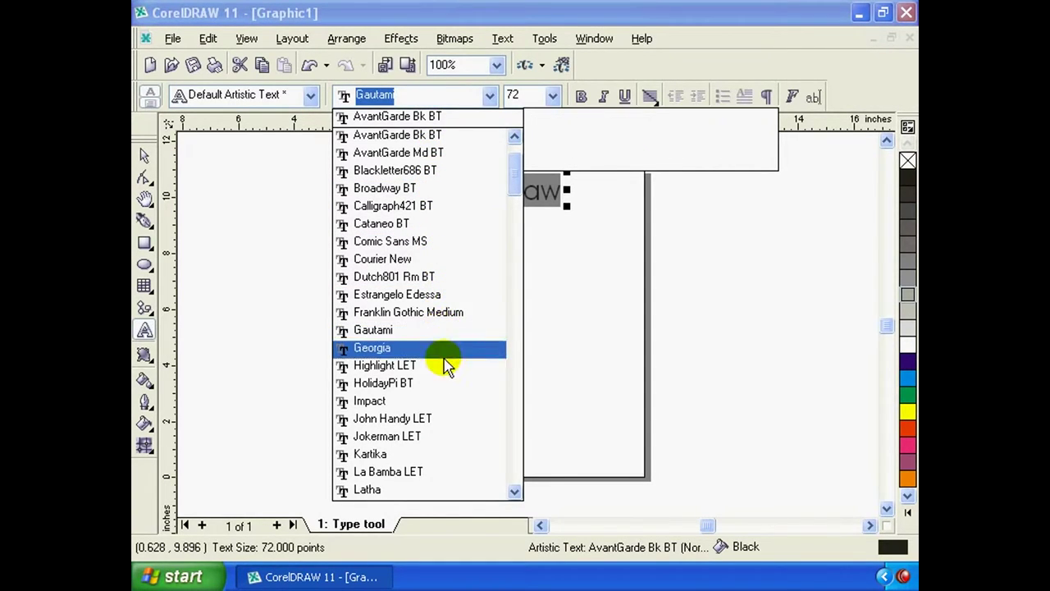
{"action": "left_click_drag", "start_coordinate": [512, 166], "coordinate": [514, 238]}
{"action": "scroll", "coordinate": [462, 227], "scroll_direction": "down", "scroll_amount": 7}
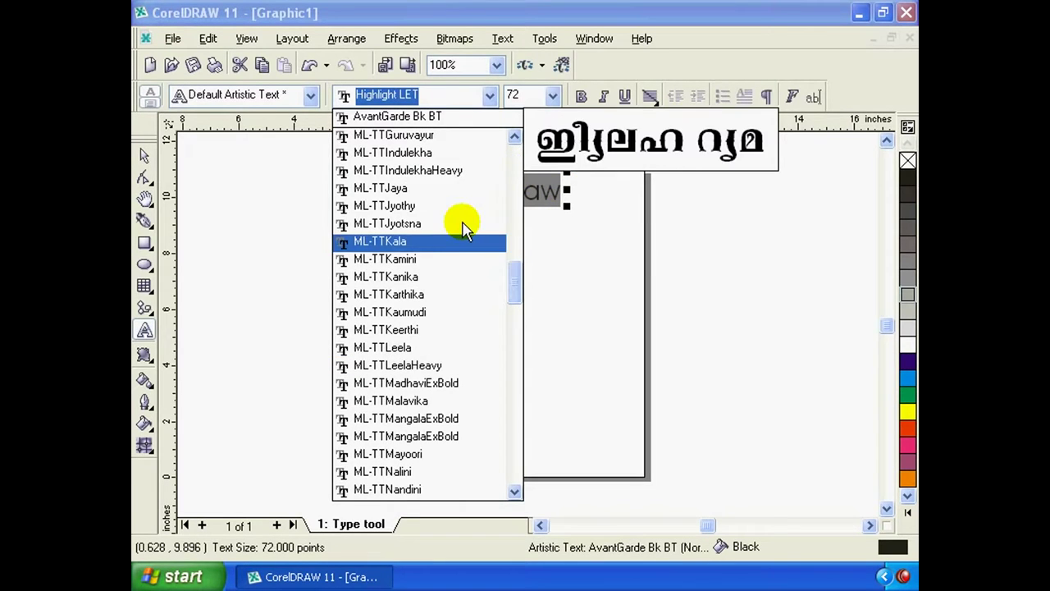
{"action": "scroll", "coordinate": [468, 160], "scroll_direction": "down", "scroll_amount": 15}
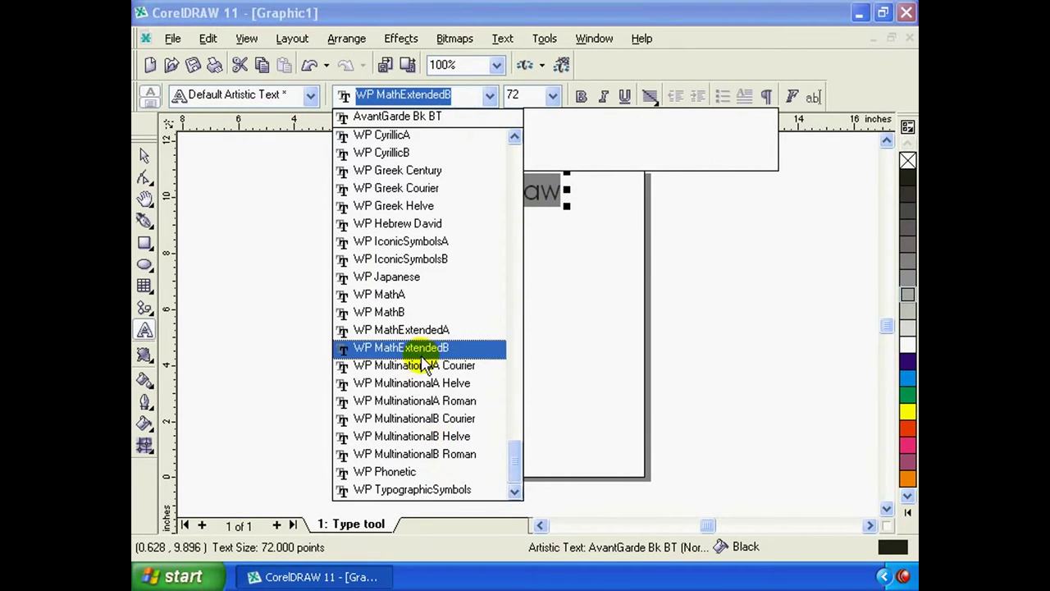
{"action": "scroll", "coordinate": [427, 246], "scroll_direction": "up", "scroll_amount": 20}
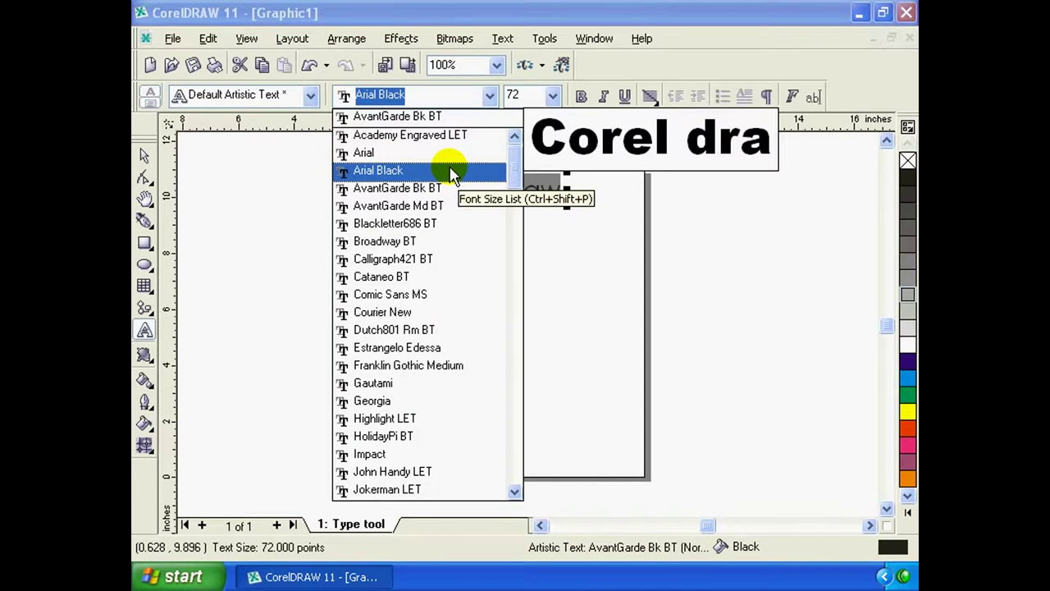
{"action": "left_click", "coordinate": [451, 173]}
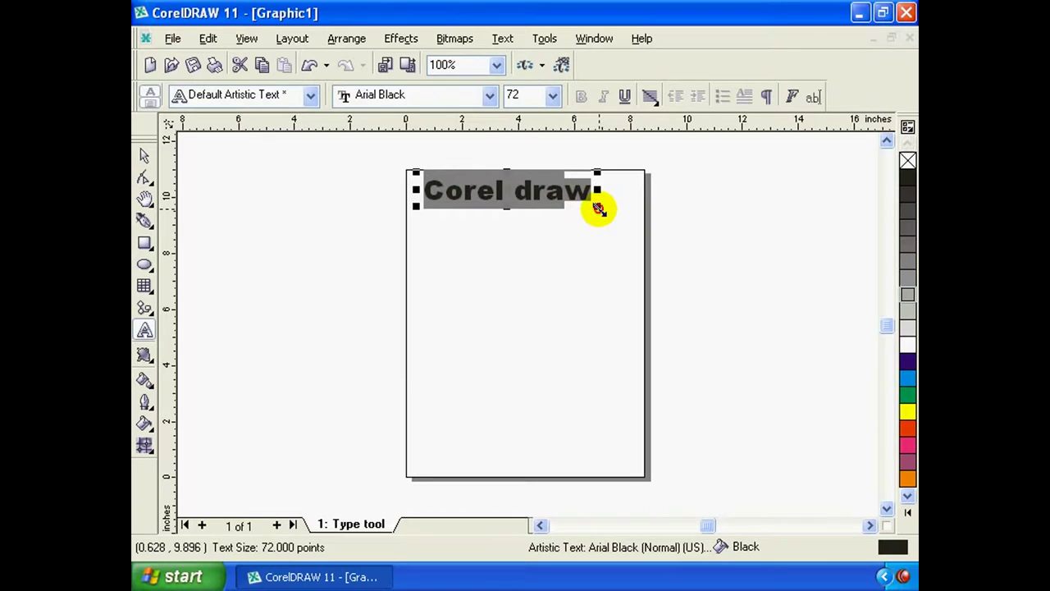
{"action": "left_click_drag", "start_coordinate": [599, 208], "coordinate": [675, 246]}
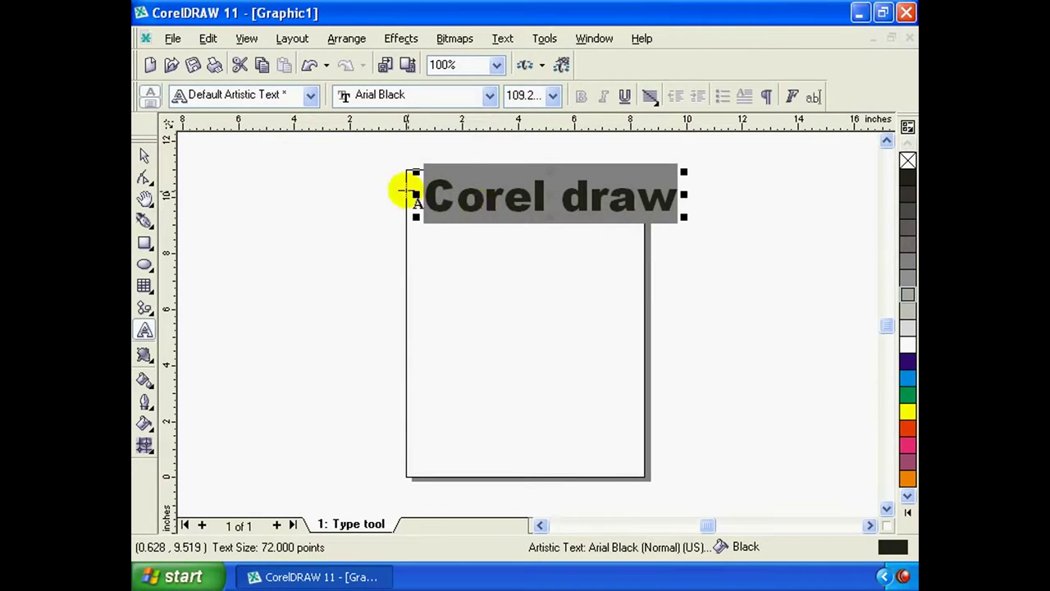
Move the 'Corel draw' text lower and centre it across the page's upper area
{"action": "left_click", "coordinate": [145, 156]}
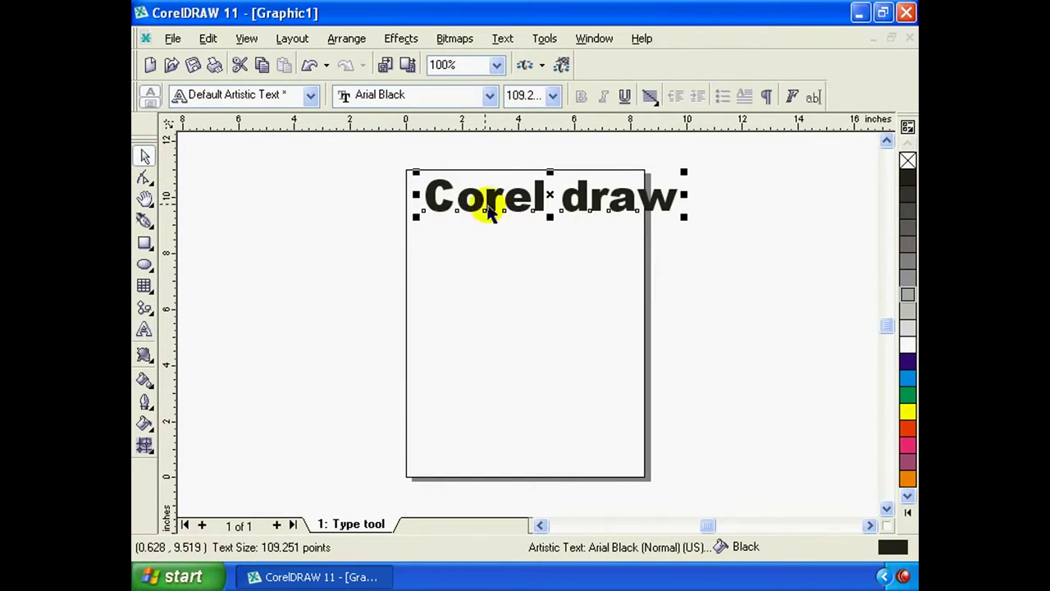
{"action": "mouse_move", "coordinate": [500, 205]}
{"action": "left_mouse_down"}
{"action": "mouse_move", "coordinate": [428, 258]}
{"action": "mouse_move", "coordinate": [387, 250]}
{"action": "left_mouse_up"}
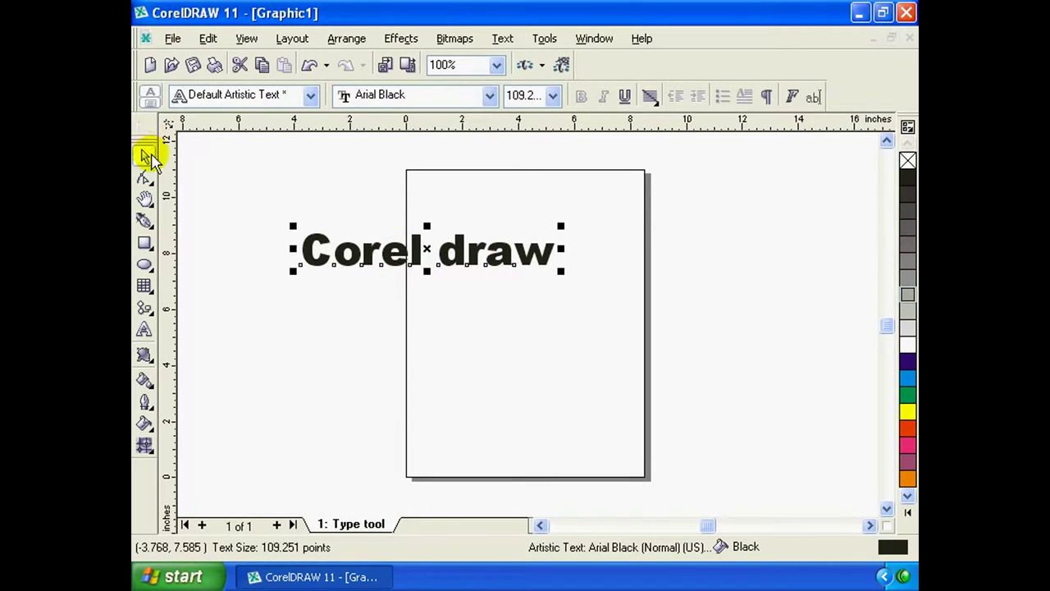
{"action": "left_click_drag", "start_coordinate": [399, 248], "coordinate": [512, 253]}
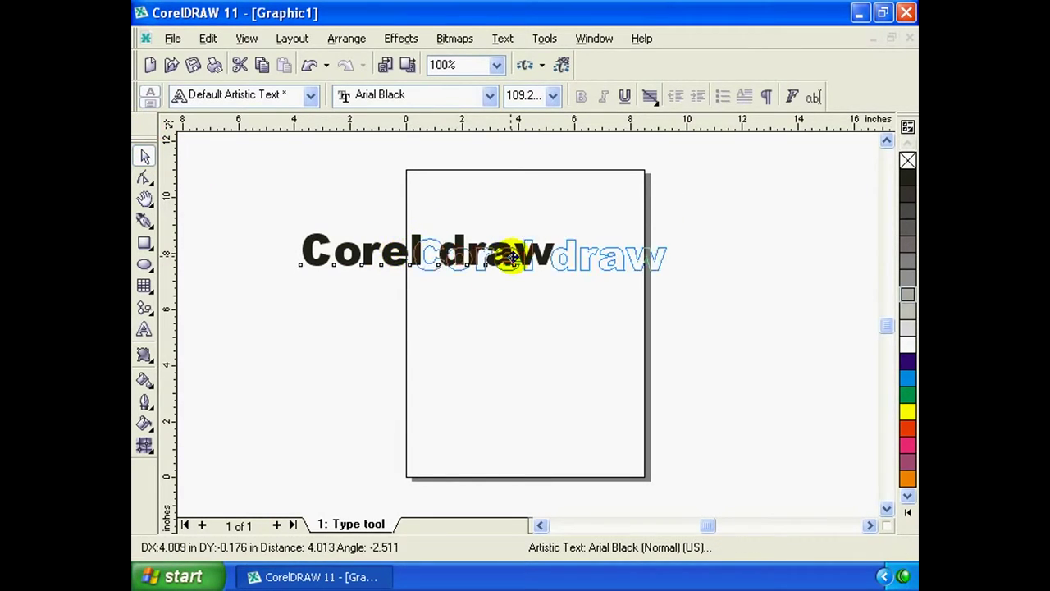
{"action": "left_click", "coordinate": [645, 252]}
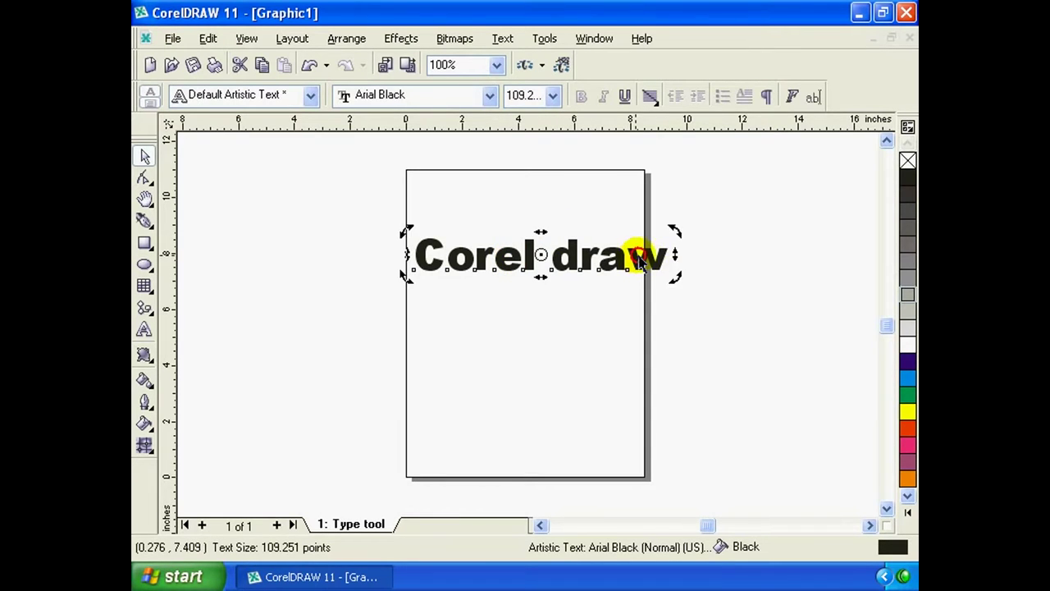
{"action": "left_click_drag", "start_coordinate": [673, 236], "coordinate": [675, 238]}
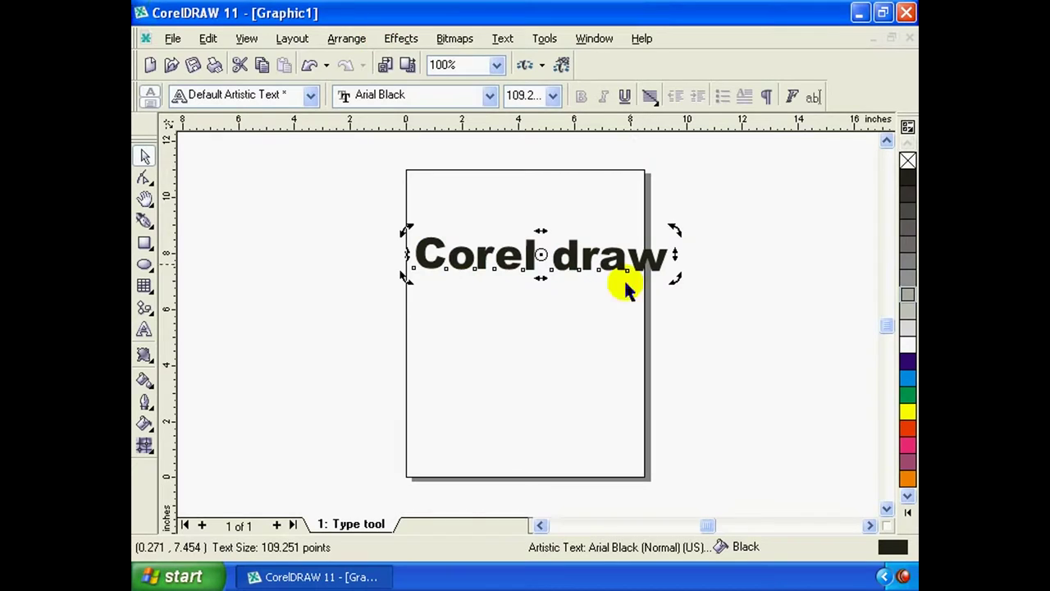
{"action": "left_click_drag", "start_coordinate": [583, 256], "coordinate": [559, 257]}
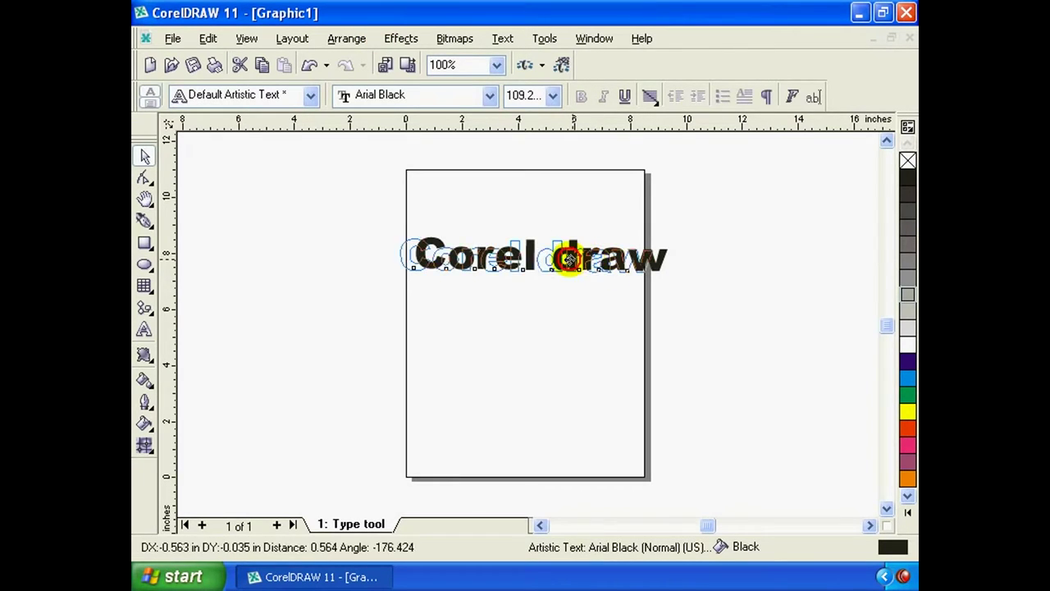
Try yellow, cyan, grey and green fills on the text, settling on magenta
{"action": "left_click", "coordinate": [907, 411]}
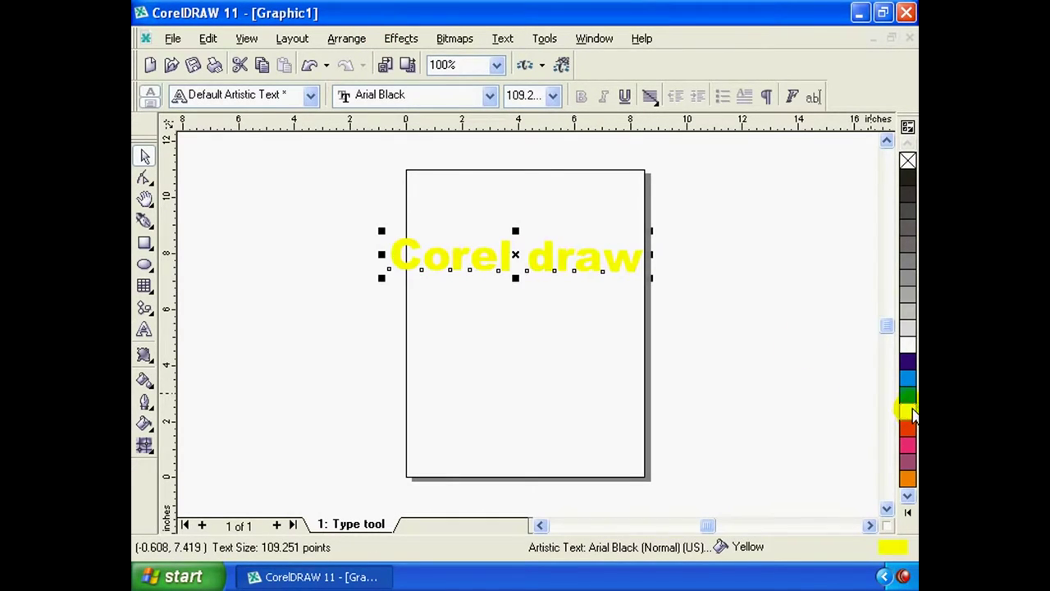
{"action": "left_click", "coordinate": [909, 379]}
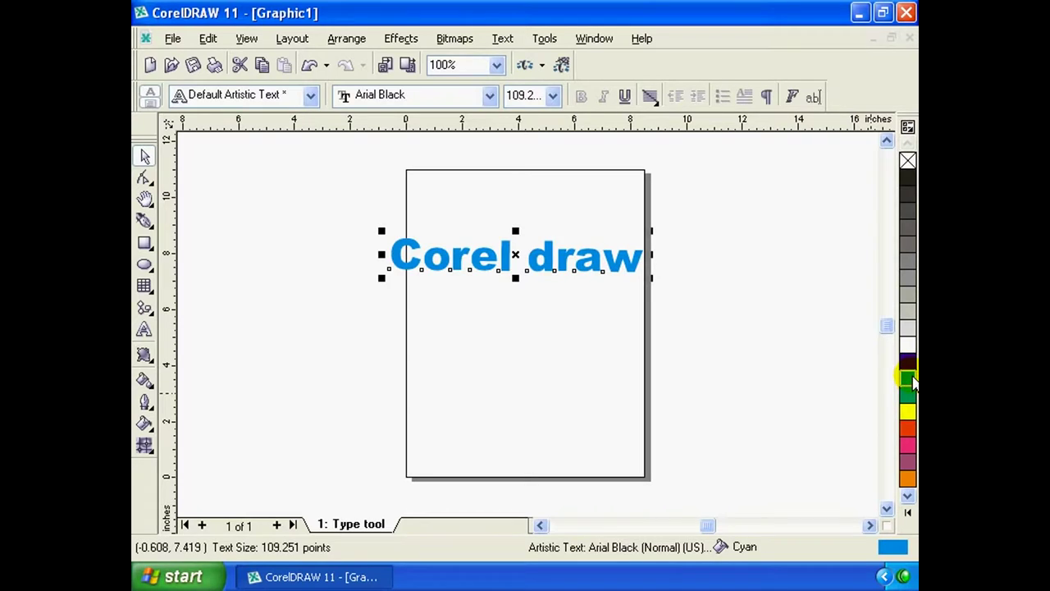
{"action": "left_click", "coordinate": [907, 329]}
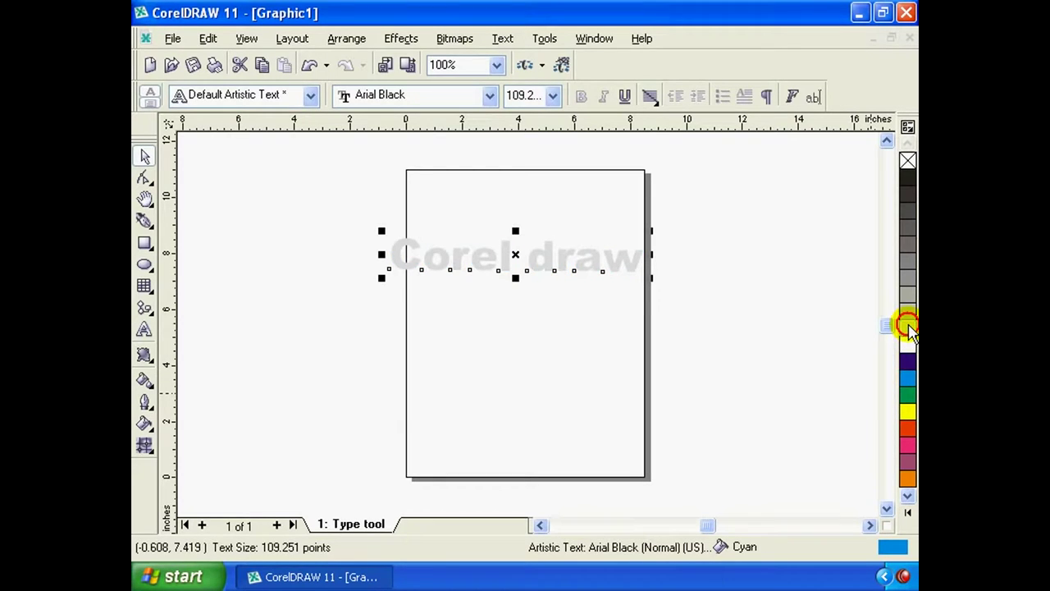
{"action": "left_click", "coordinate": [907, 259]}
{"action": "left_click", "coordinate": [907, 394]}
{"action": "left_click", "coordinate": [907, 444]}
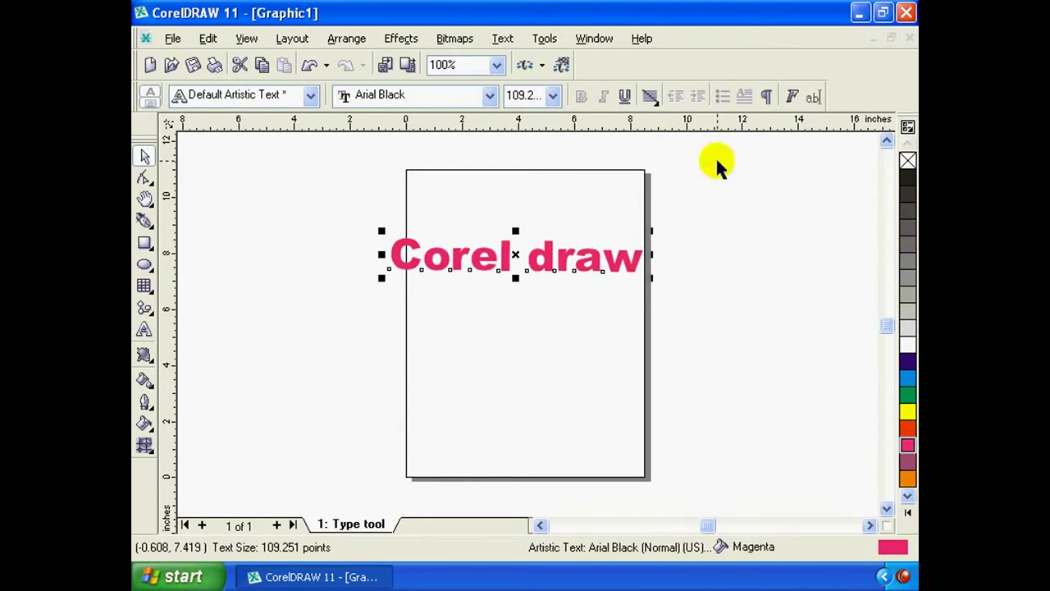
Set the text to 150 pt after trying 6 and 14, then put the cursor at its end
{"action": "left_click", "coordinate": [555, 97]}
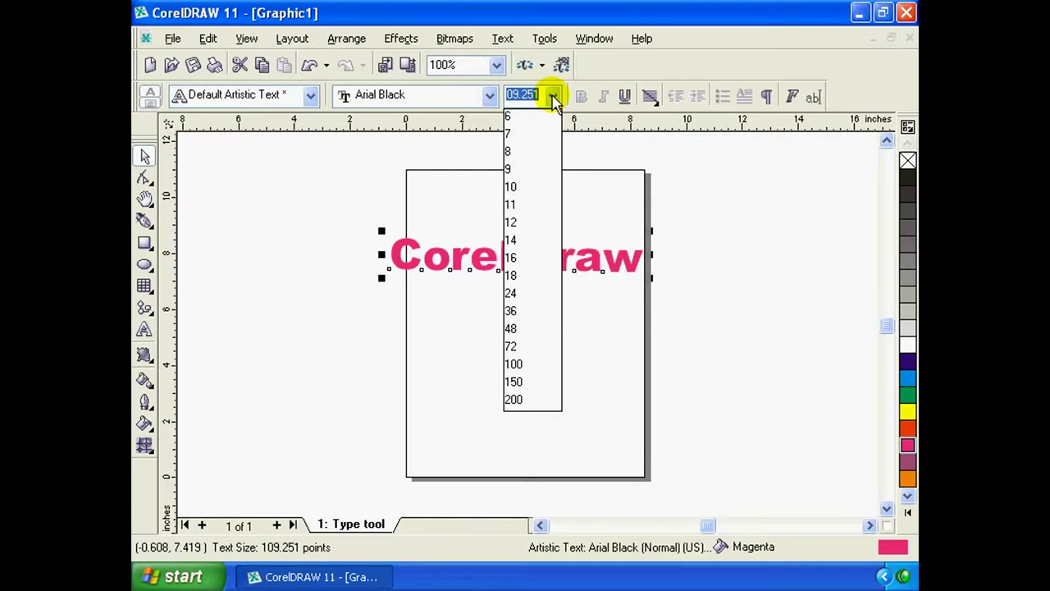
{"action": "left_click", "coordinate": [529, 116]}
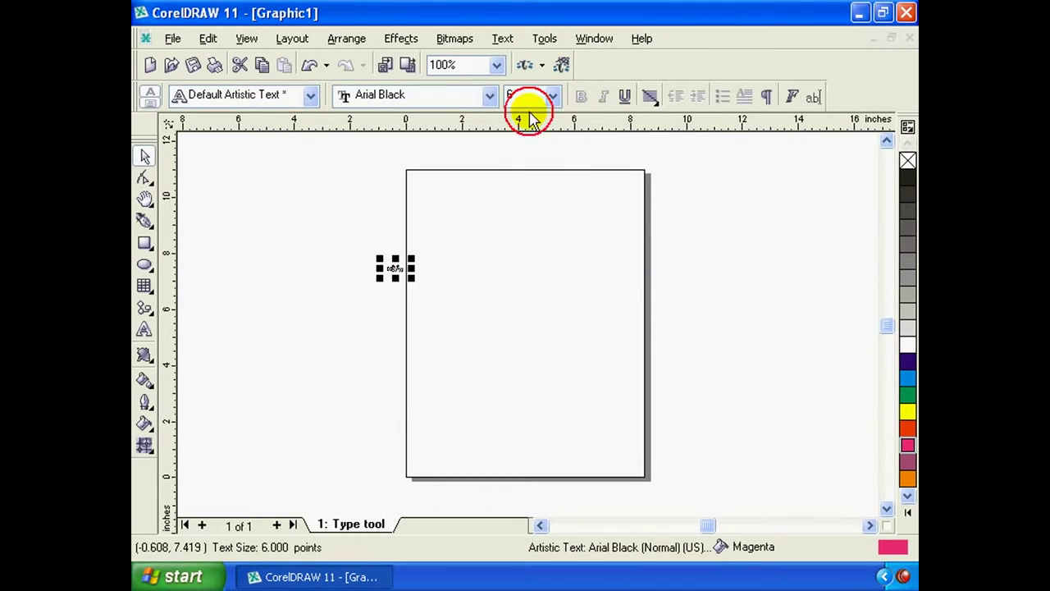
{"action": "left_click", "coordinate": [552, 96]}
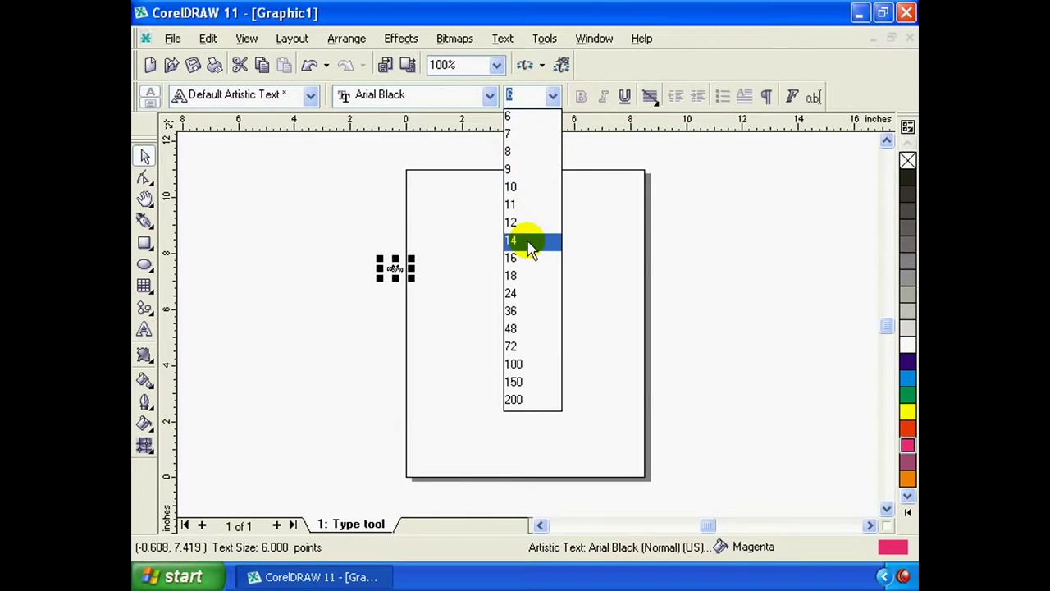
{"action": "left_click", "coordinate": [523, 239]}
{"action": "left_click", "coordinate": [553, 96]}
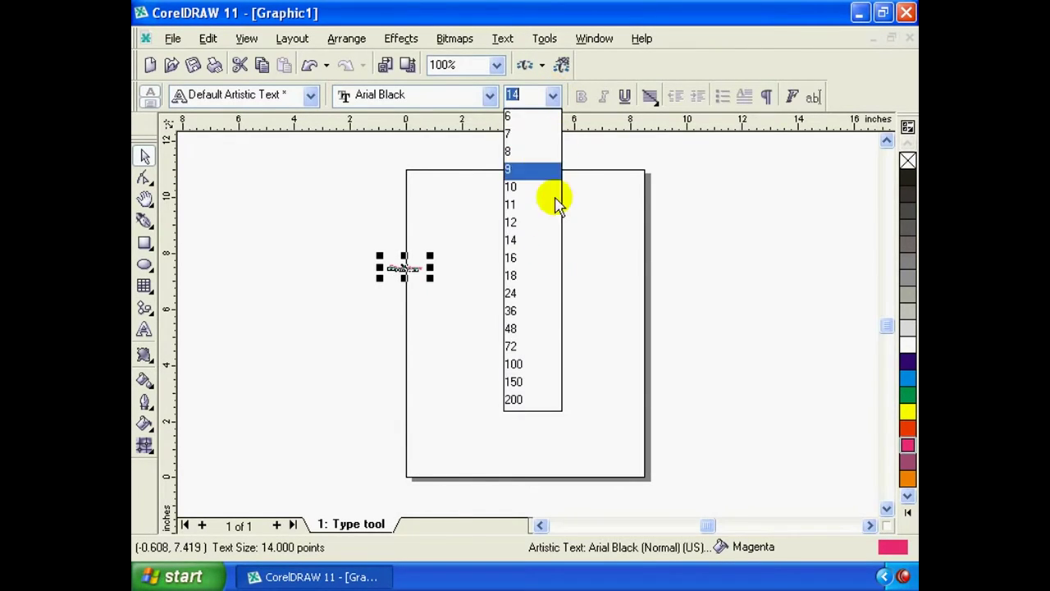
{"action": "left_click", "coordinate": [517, 382]}
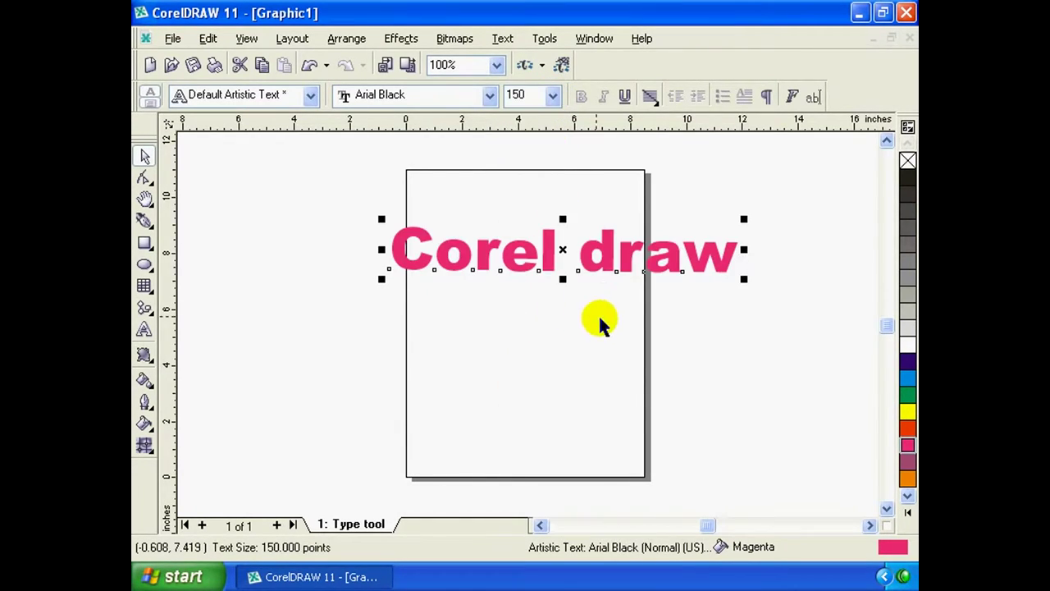
{"action": "left_click", "coordinate": [625, 250]}
{"action": "double_click", "coordinate": [732, 259]}
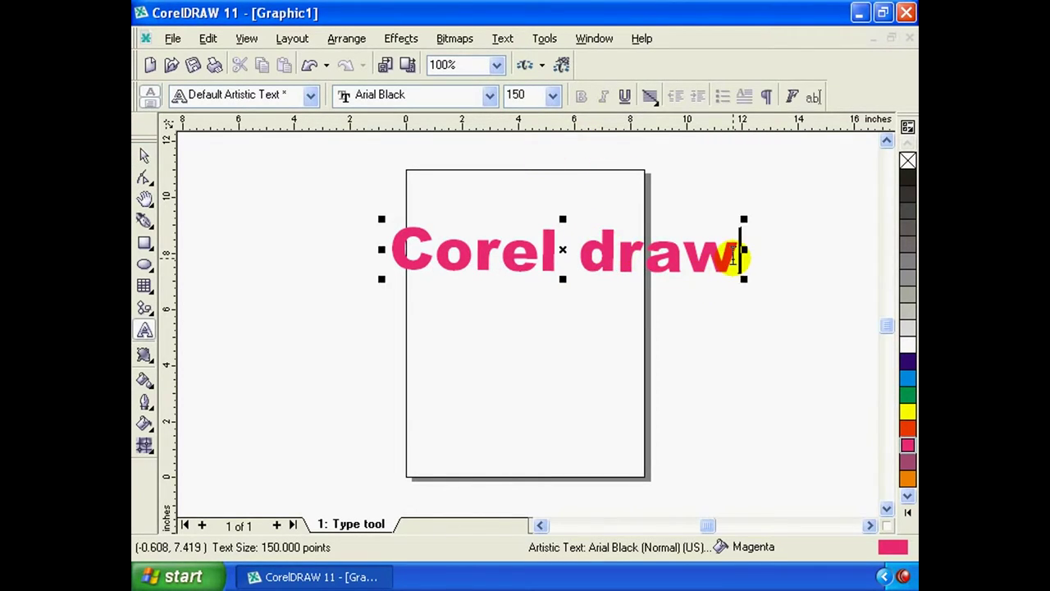
Select all of the 'Corel draw' text and underline it
{"action": "left_click_drag", "start_coordinate": [733, 259], "coordinate": [393, 247]}
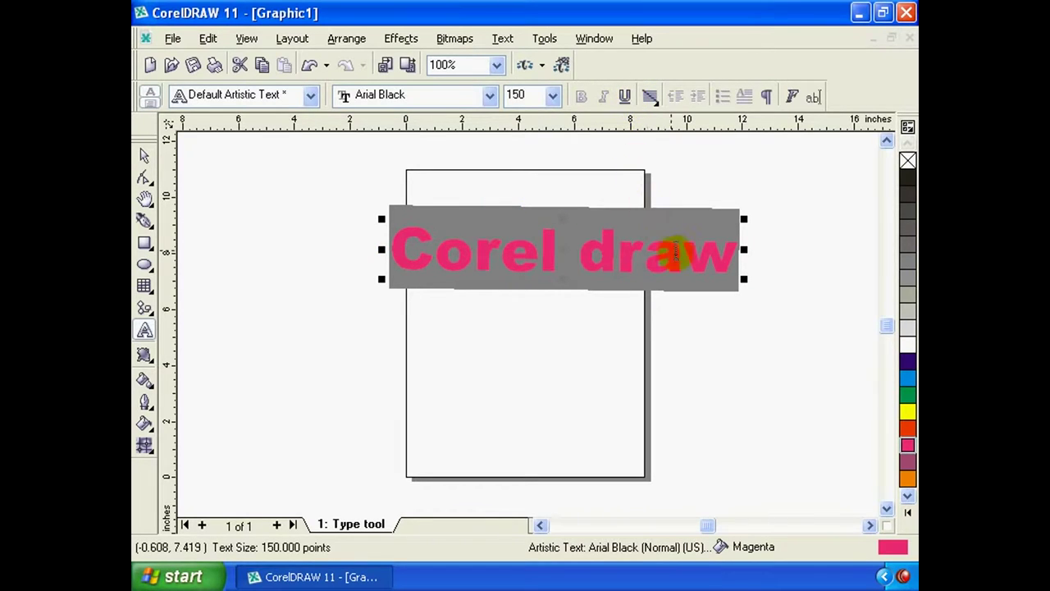
{"action": "left_click", "coordinate": [624, 97]}
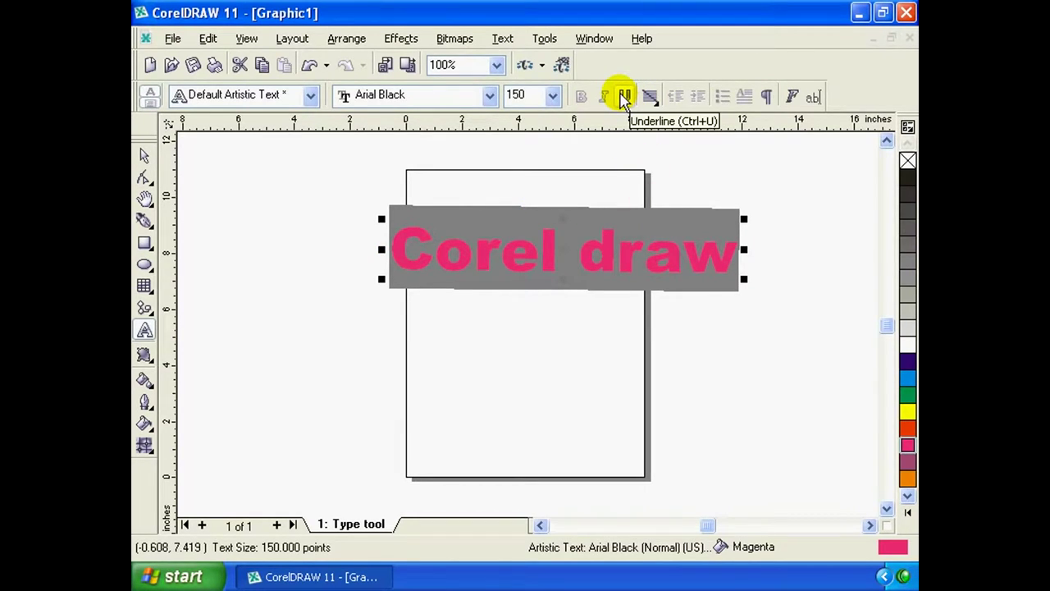
{"action": "left_click", "coordinate": [623, 97]}
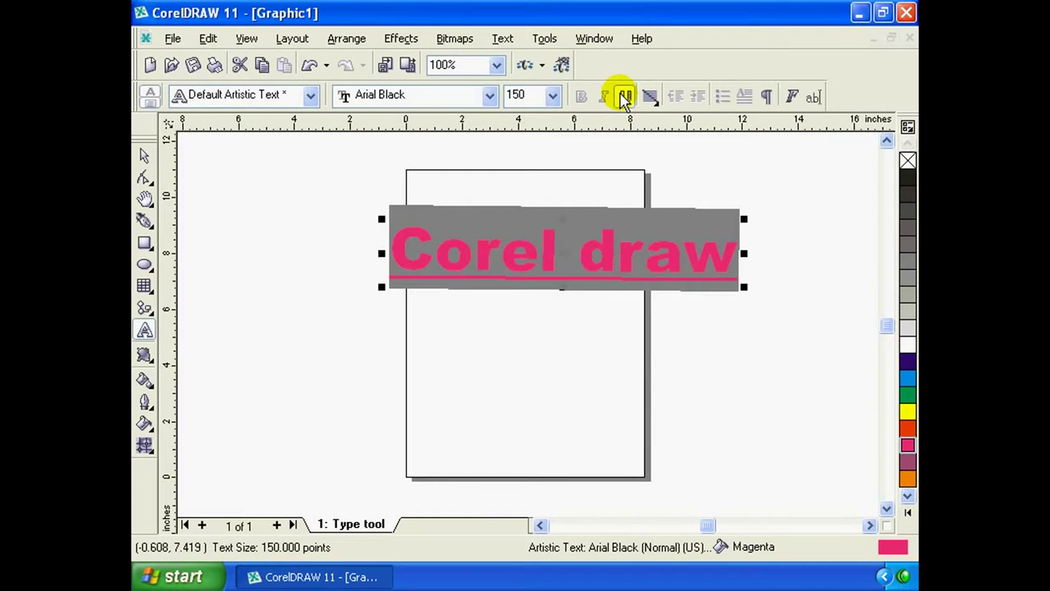
{"action": "left_click", "coordinate": [145, 156]}
Move the underlined text slightly left and up on the page, then open the Text menu
{"action": "left_click", "coordinate": [357, 226]}
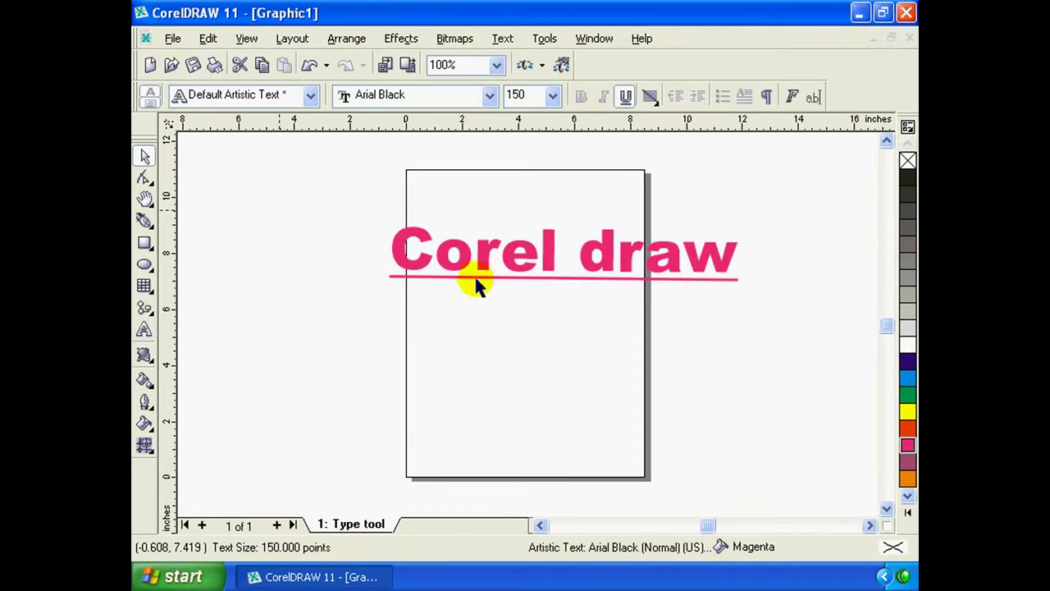
{"action": "left_click_drag", "start_coordinate": [537, 256], "coordinate": [527, 272]}
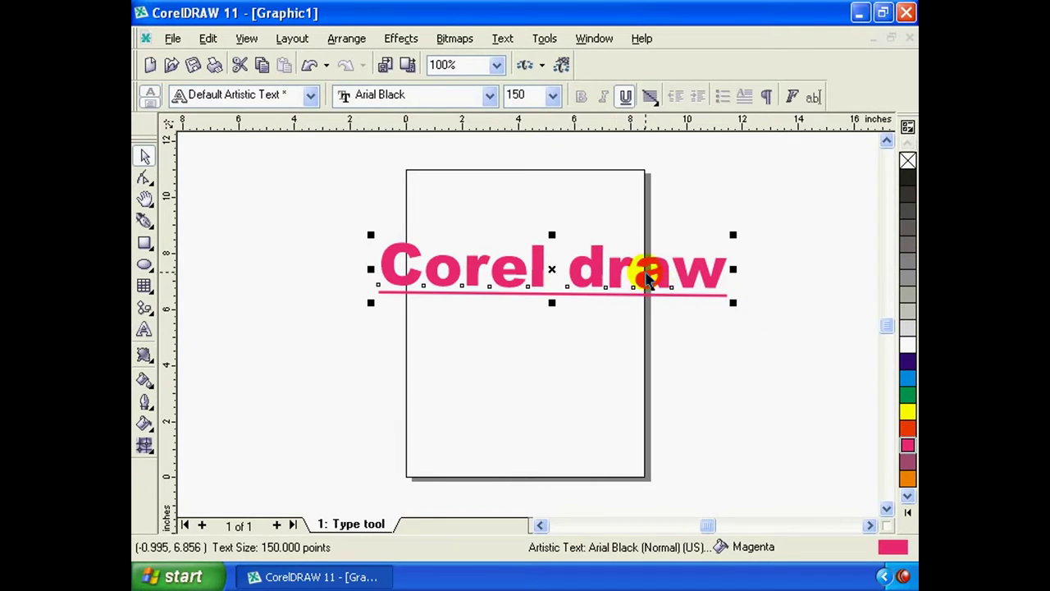
{"action": "left_click_drag", "start_coordinate": [638, 272], "coordinate": [619, 265]}
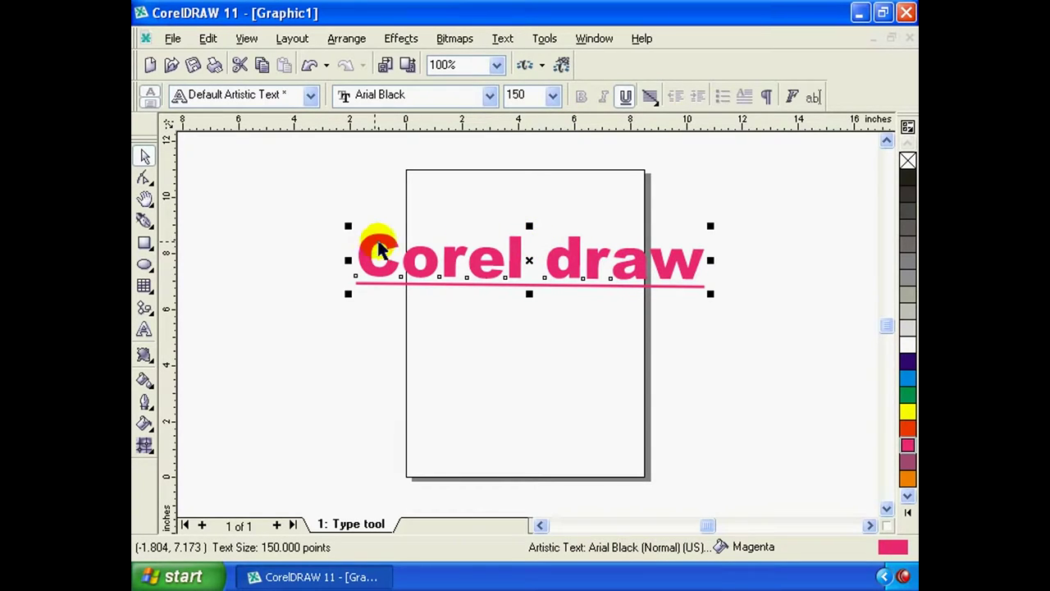
{"action": "left_click", "coordinate": [503, 38]}
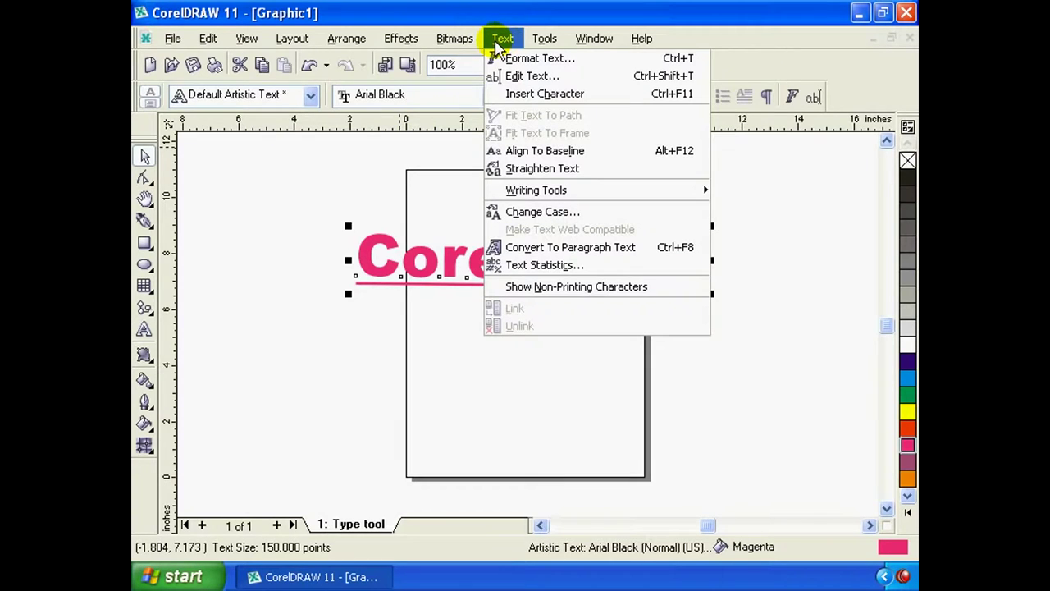
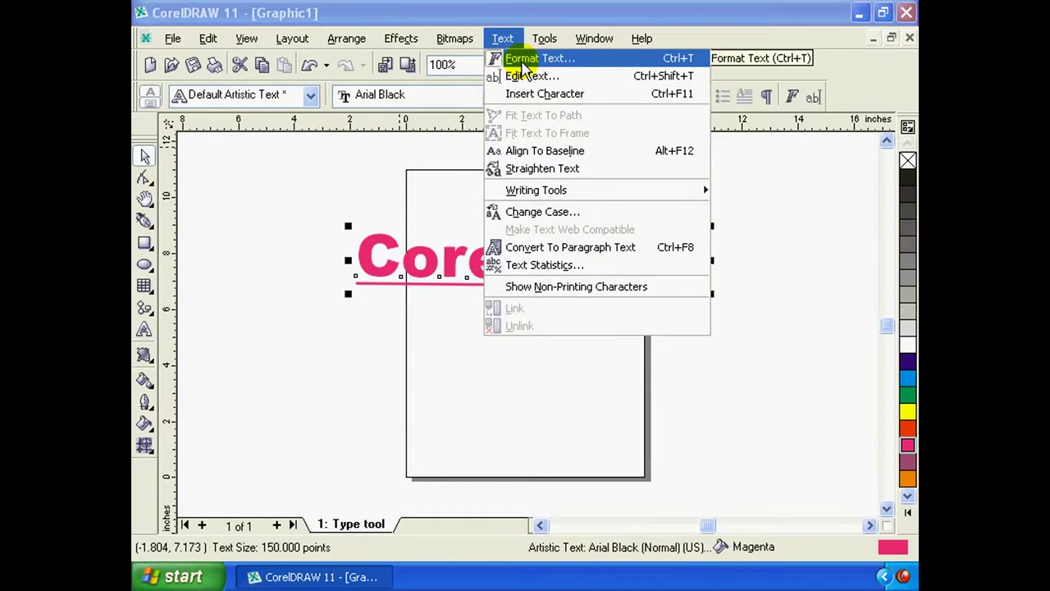
Dismiss Format Text unchanged and delete the magenta underlined 'Corel draw' title
{"action": "left_click", "coordinate": [523, 59]}
{"action": "mouse_move", "coordinate": [469, 122]}
{"action": "left_mouse_down"}
{"action": "mouse_move", "coordinate": [523, 133]}
{"action": "mouse_move", "coordinate": [584, 188]}
{"action": "left_mouse_up"}
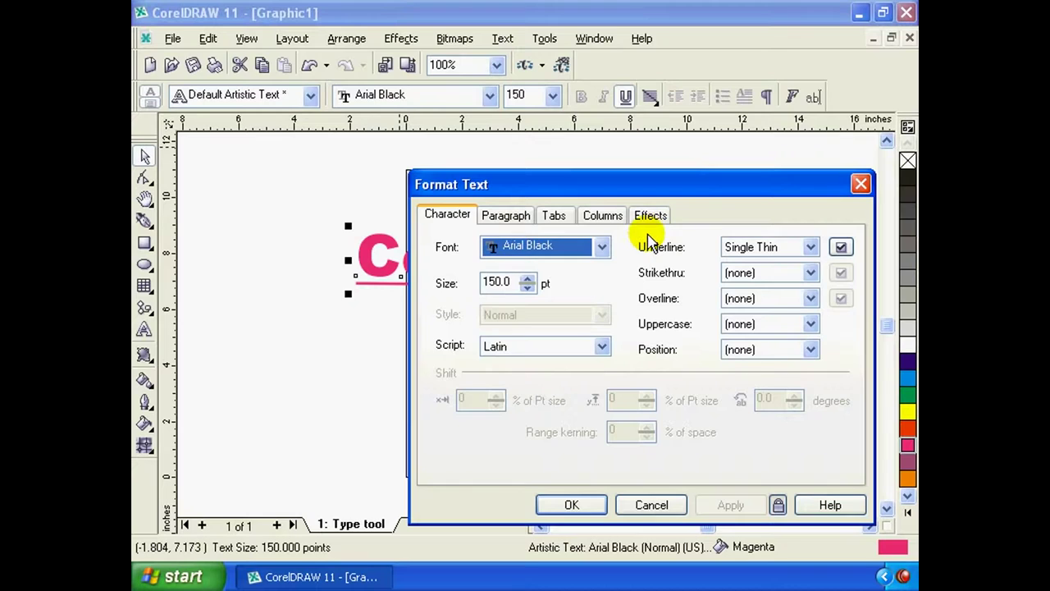
{"action": "left_click", "coordinate": [652, 504]}
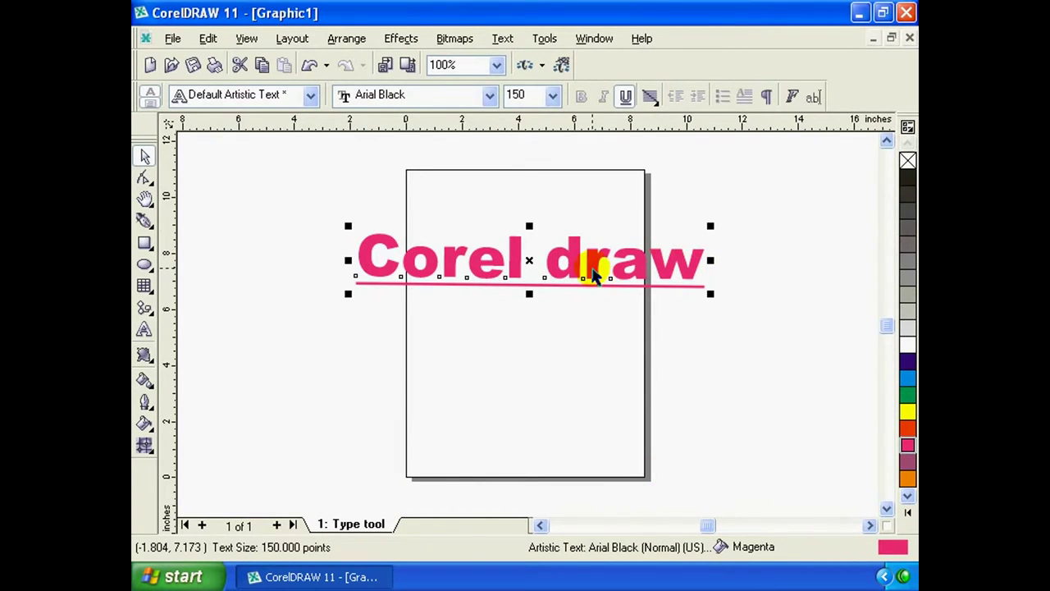
{"action": "left_click", "coordinate": [596, 274]}
{"action": "key", "text": "Delete"}
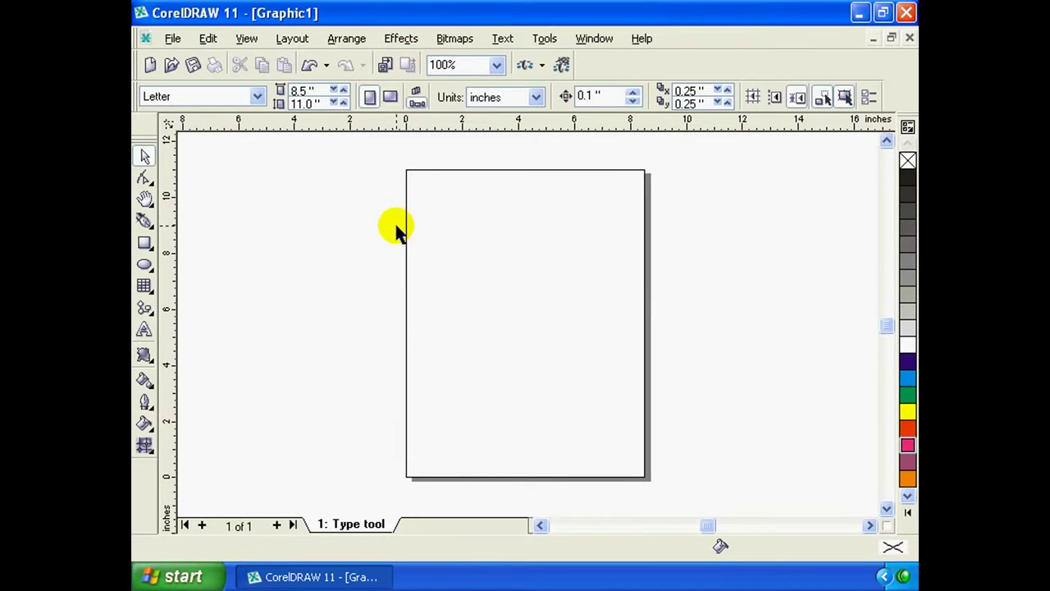
Switch to the Text tool (F8), zoom to 197% on the paragraph, and show the Text menu
{"action": "key", "text": "F8"}
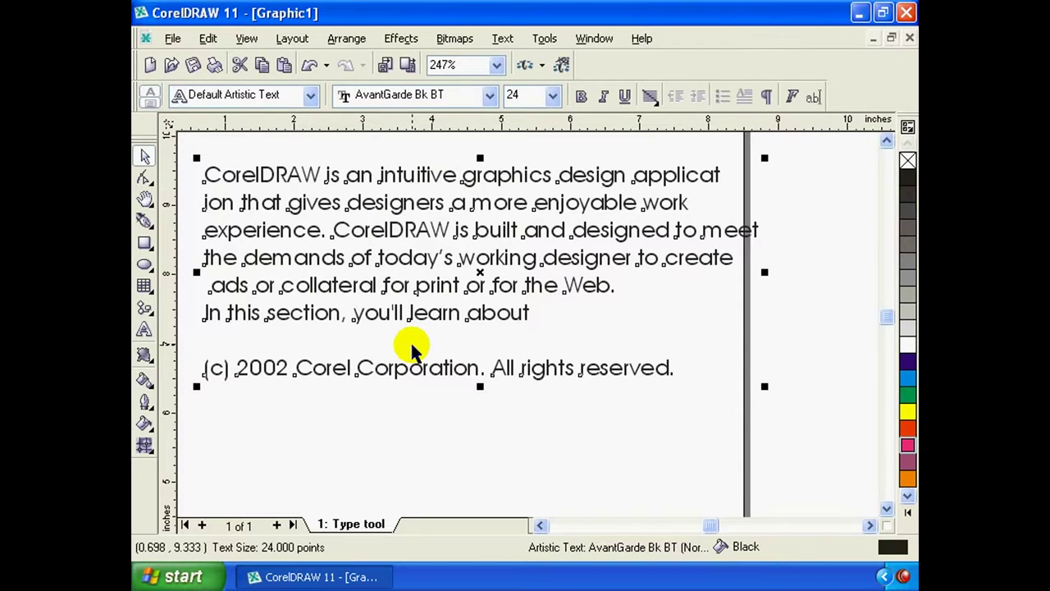
{"action": "scroll", "coordinate": [413, 349], "scroll_direction": "down", "scroll_amount": 1}
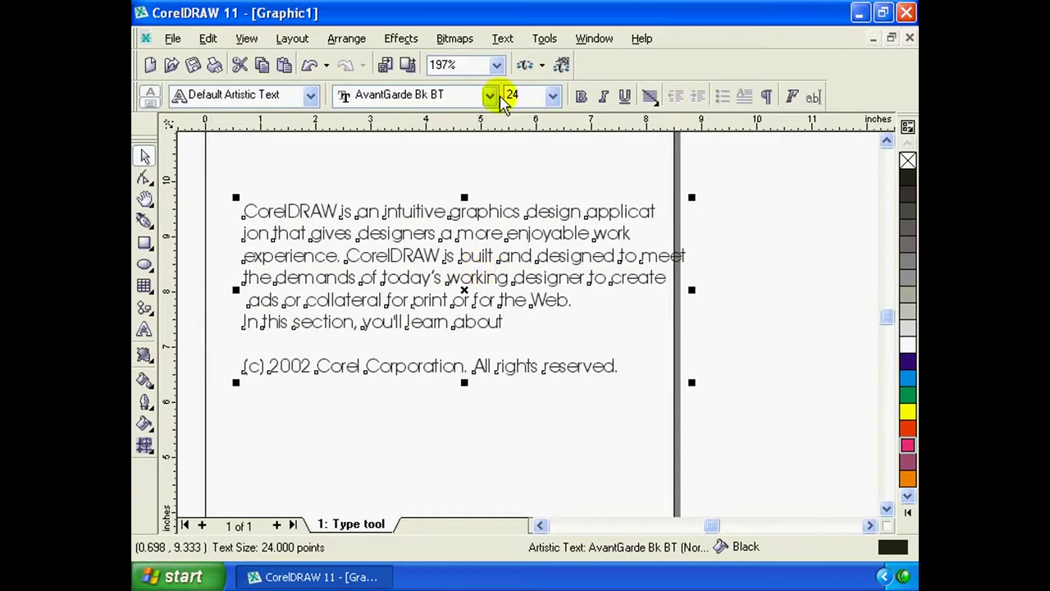
{"action": "left_click", "coordinate": [502, 38]}
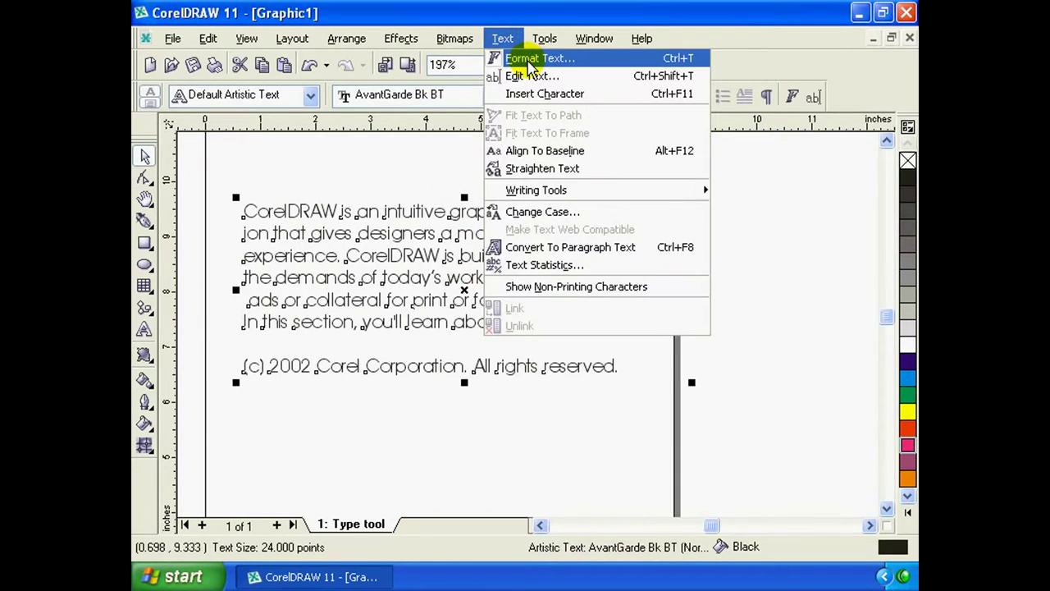
Open Format Text and browse the Tabs, Columns and Effects pages before returning to Character
{"action": "left_click", "coordinate": [529, 62]}
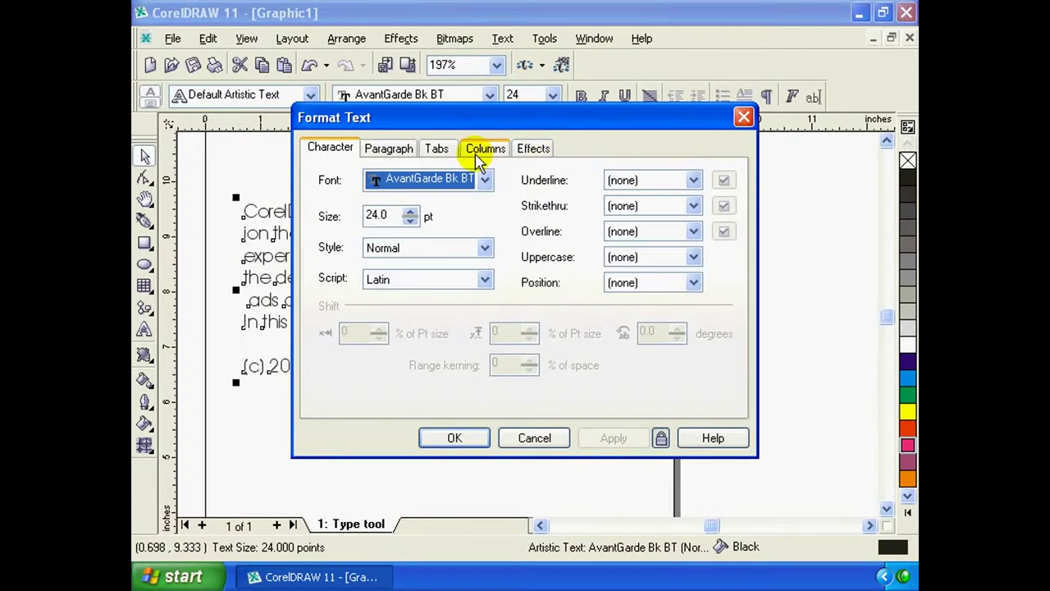
{"action": "left_click_drag", "start_coordinate": [466, 113], "coordinate": [614, 133]}
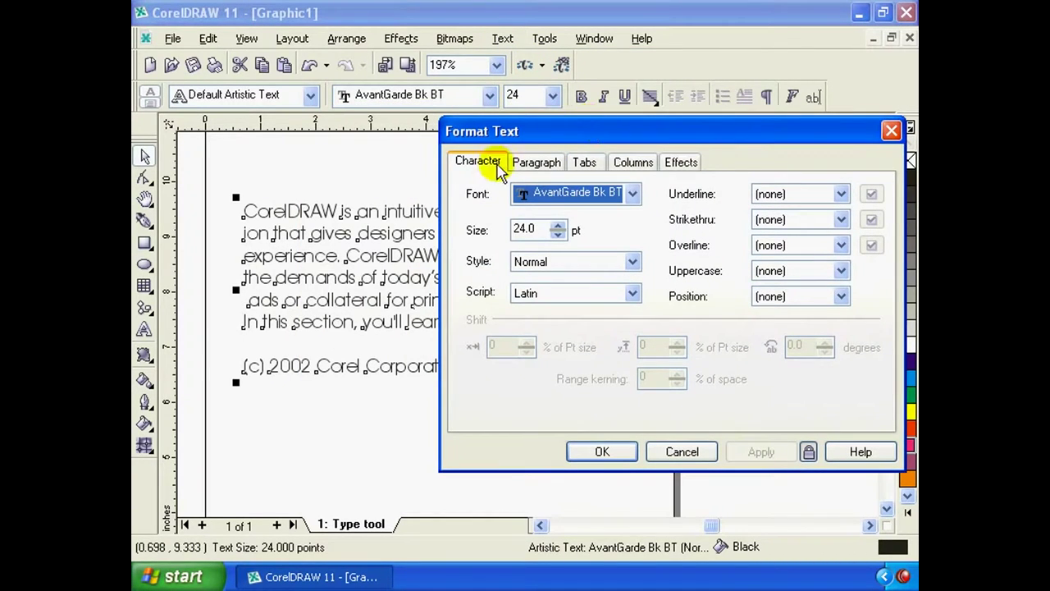
{"action": "left_click", "coordinate": [586, 162]}
{"action": "left_click", "coordinate": [633, 162]}
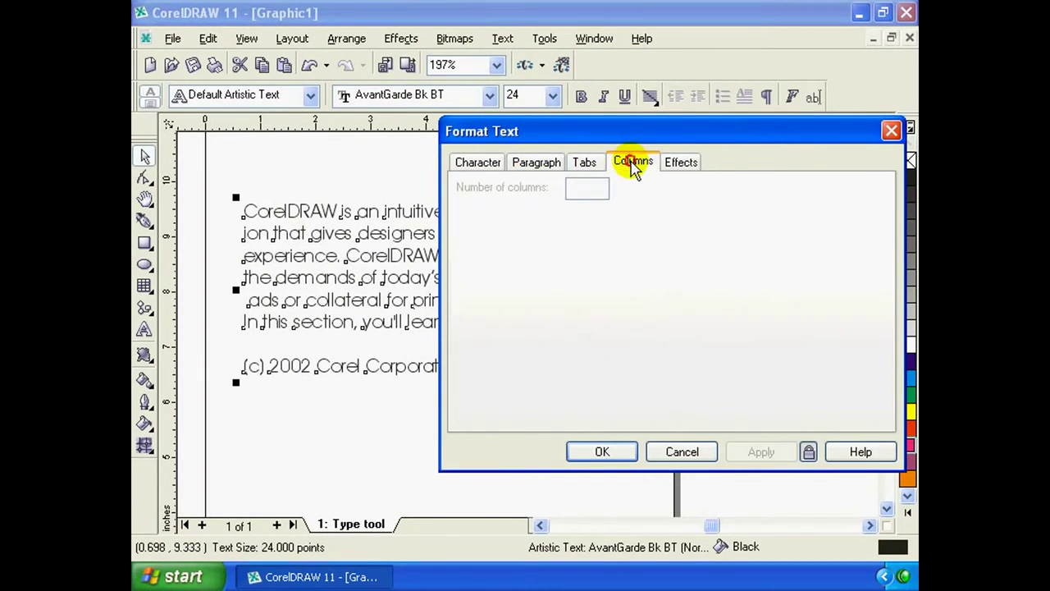
{"action": "left_click", "coordinate": [681, 162]}
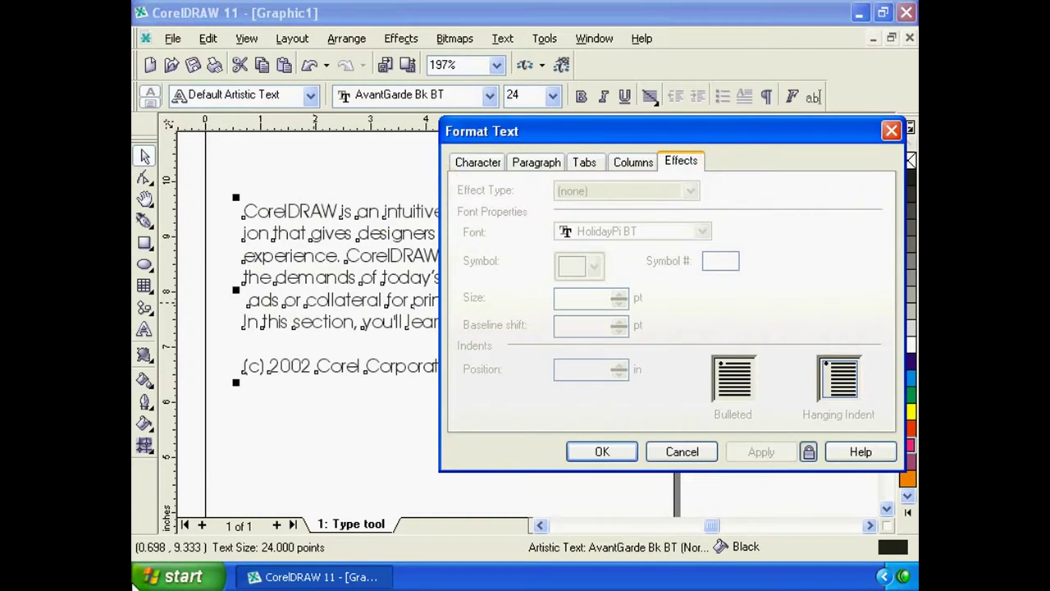
{"action": "left_click_drag", "start_coordinate": [561, 138], "coordinate": [644, 141]}
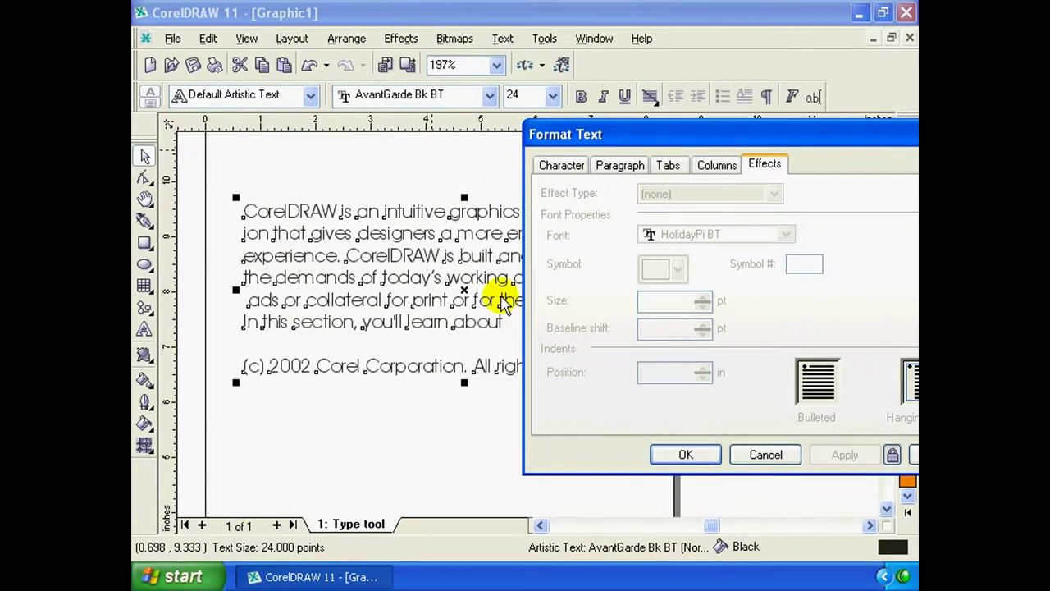
{"action": "left_click", "coordinate": [562, 167]}
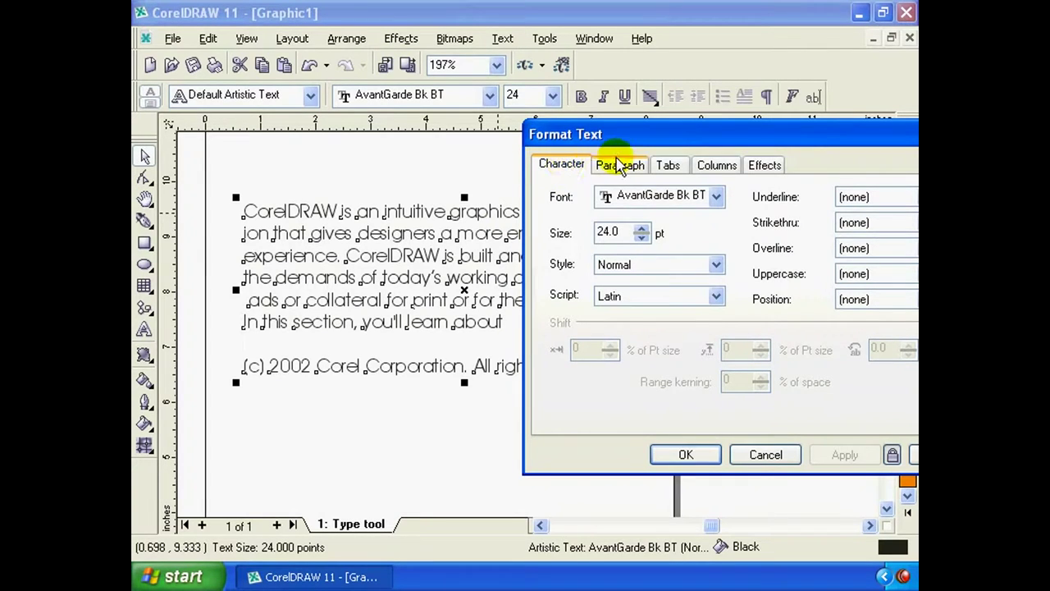
Check the font, style and script lists, keeping AvantGarde Bk BT, Normal and Latin
{"action": "left_click", "coordinate": [716, 197]}
{"action": "left_click", "coordinate": [717, 197]}
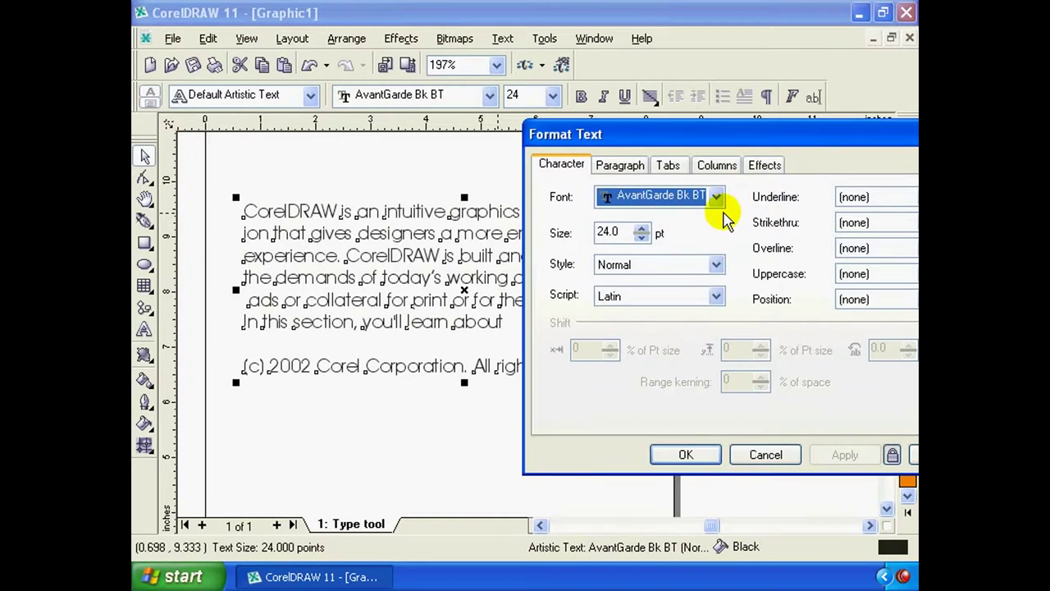
{"action": "left_click", "coordinate": [716, 264]}
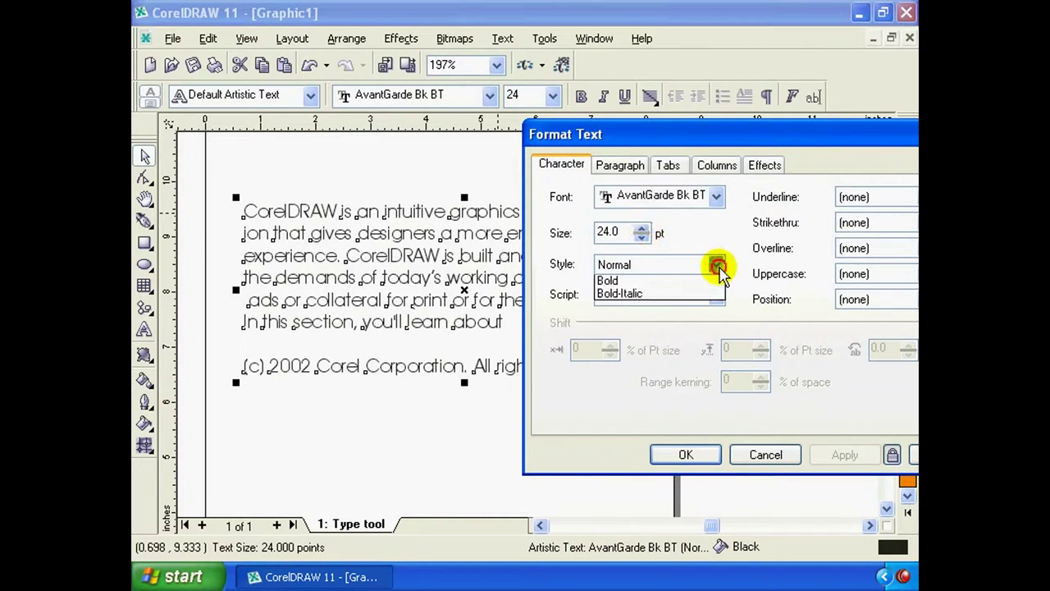
{"action": "left_click", "coordinate": [717, 264]}
{"action": "left_click", "coordinate": [717, 264]}
{"action": "left_click", "coordinate": [717, 267]}
{"action": "left_click", "coordinate": [717, 296]}
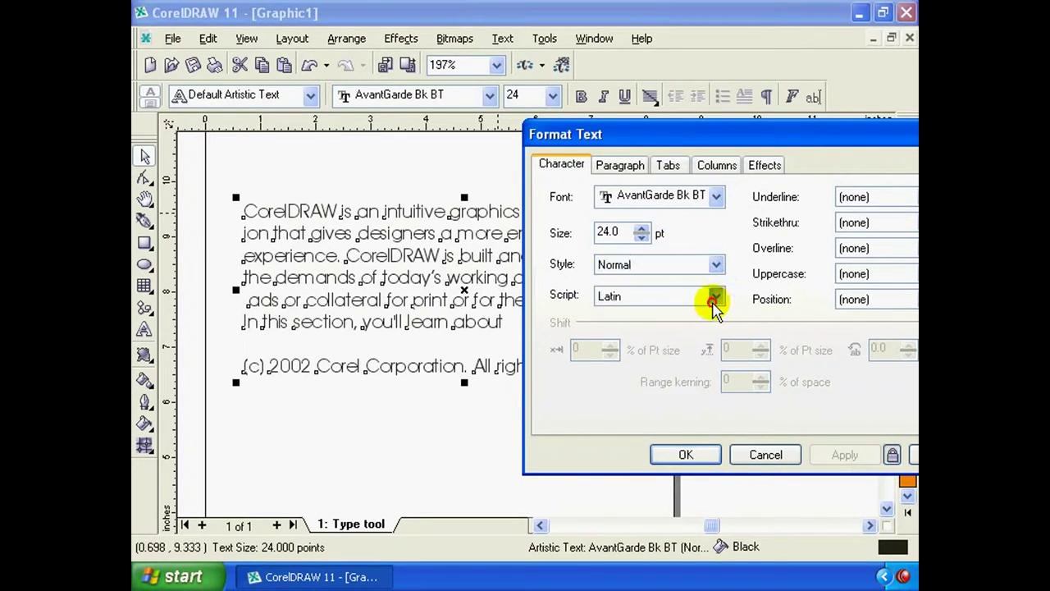
{"action": "left_click", "coordinate": [717, 295]}
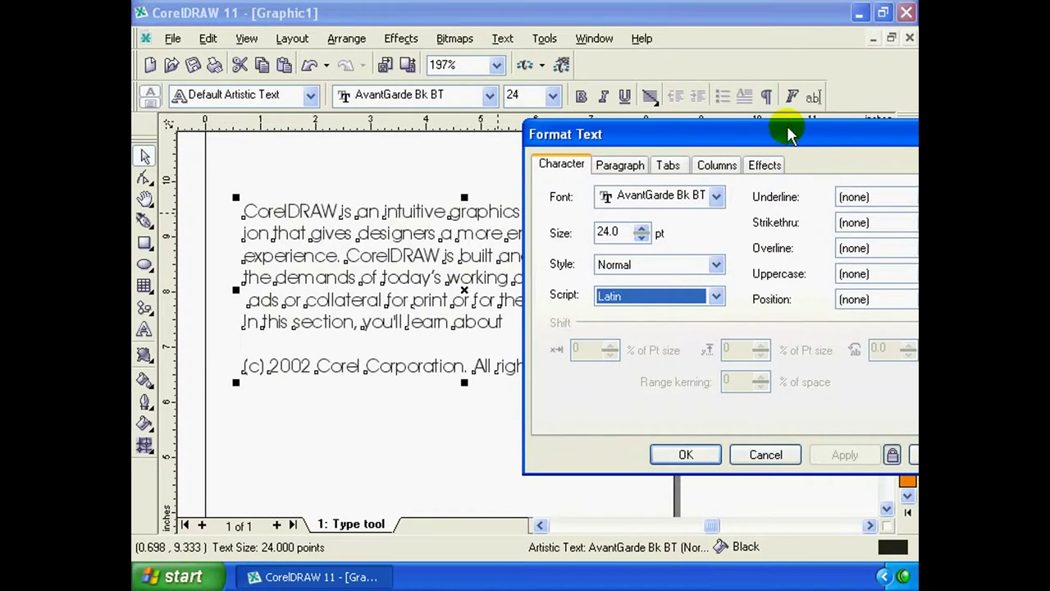
{"action": "left_click_drag", "start_coordinate": [791, 131], "coordinate": [757, 117]}
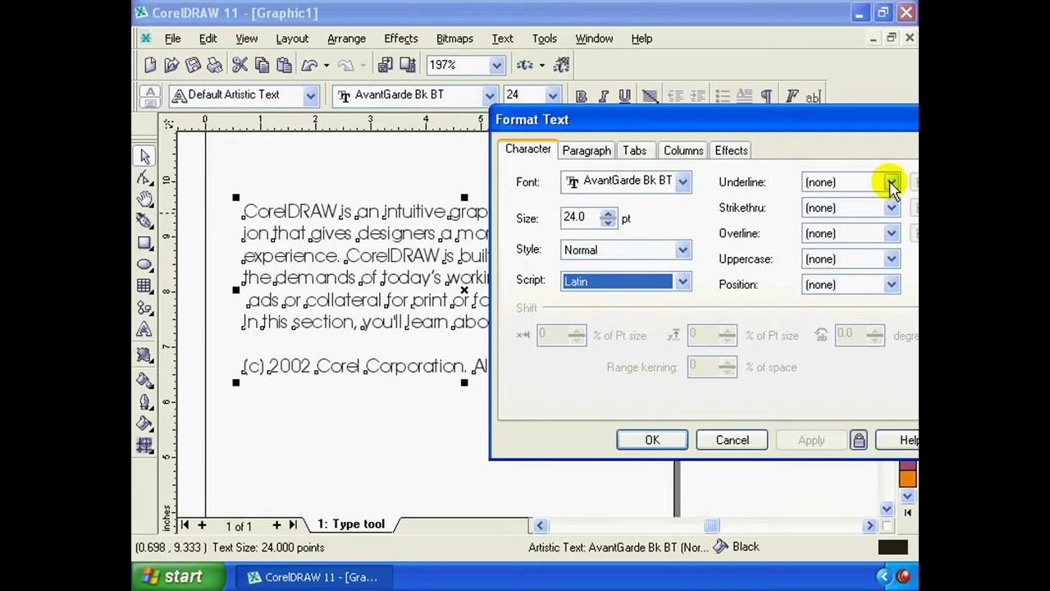
{"action": "left_click_drag", "start_coordinate": [611, 121], "coordinate": [545, 126]}
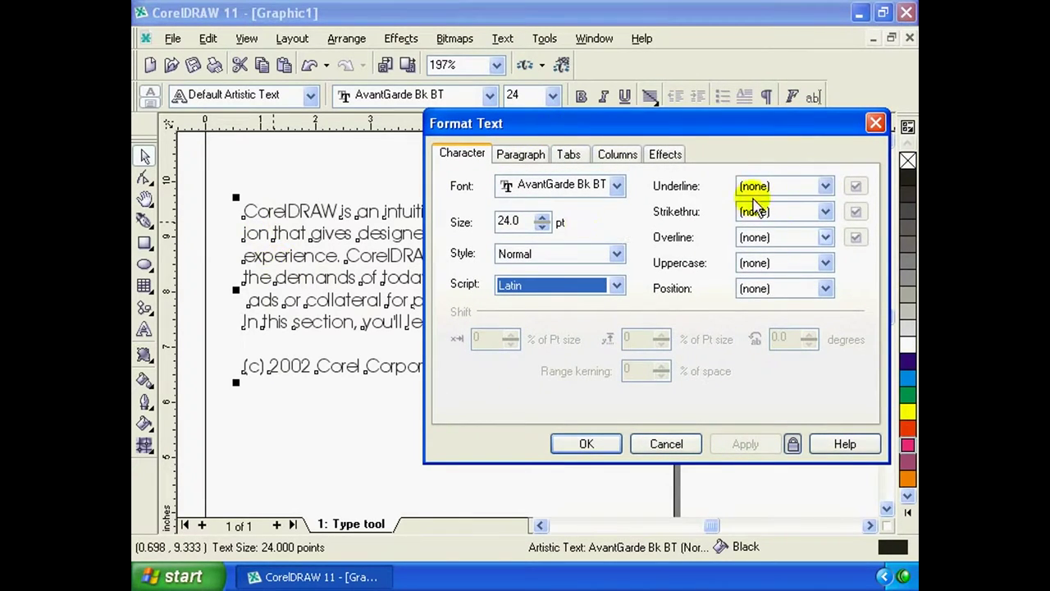
Apply a Single Thin underline to the paragraph, inspect it, then set underline back to none
{"action": "left_click", "coordinate": [824, 187]}
{"action": "left_click", "coordinate": [825, 188]}
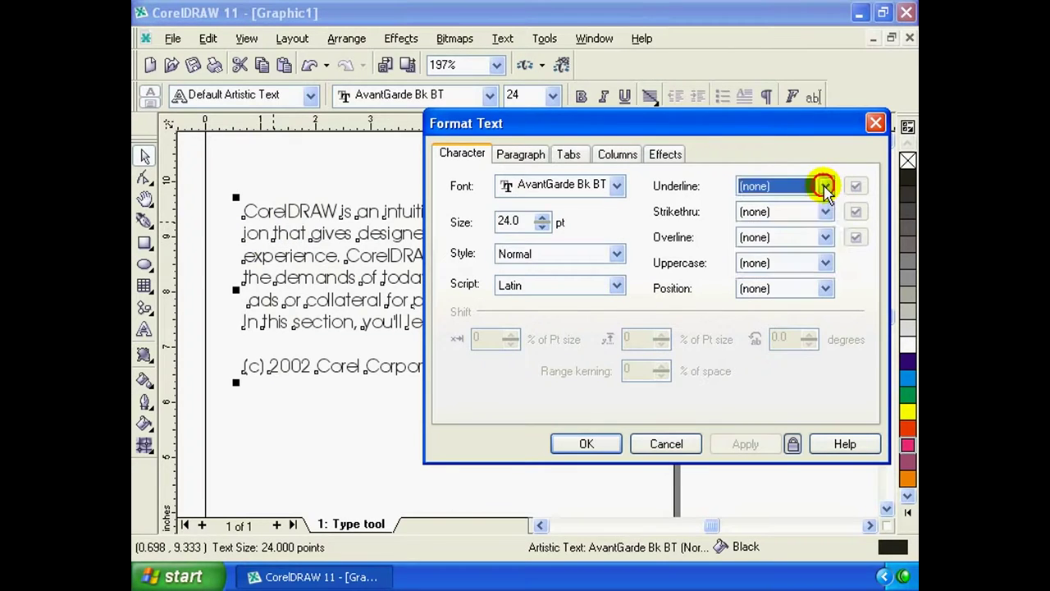
{"action": "left_click", "coordinate": [825, 187]}
{"action": "left_click", "coordinate": [825, 187]}
{"action": "left_click", "coordinate": [825, 187]}
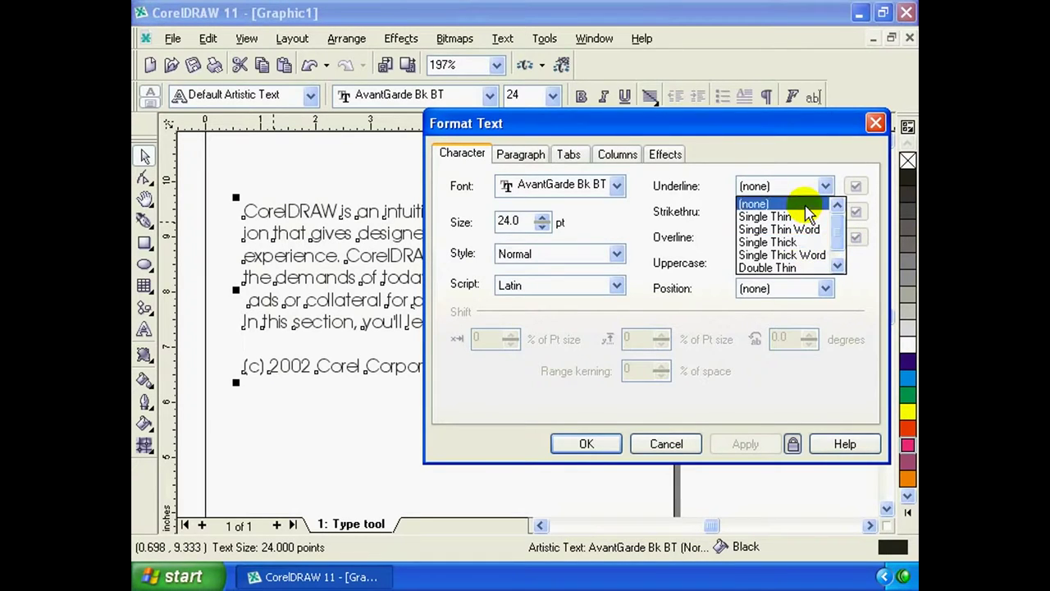
{"action": "left_click", "coordinate": [795, 217]}
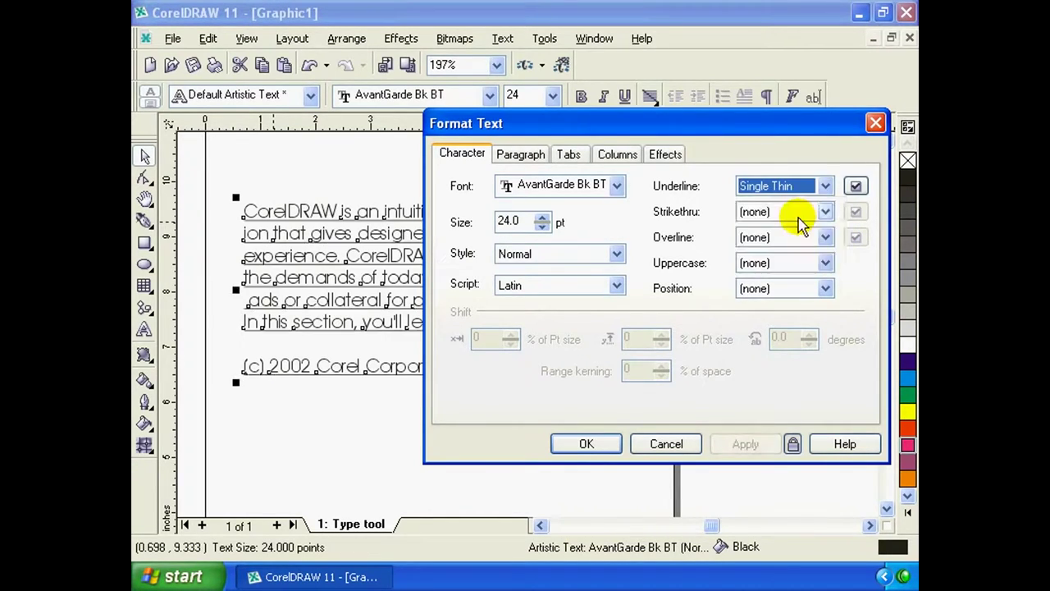
{"action": "left_click_drag", "start_coordinate": [682, 123], "coordinate": [792, 236]}
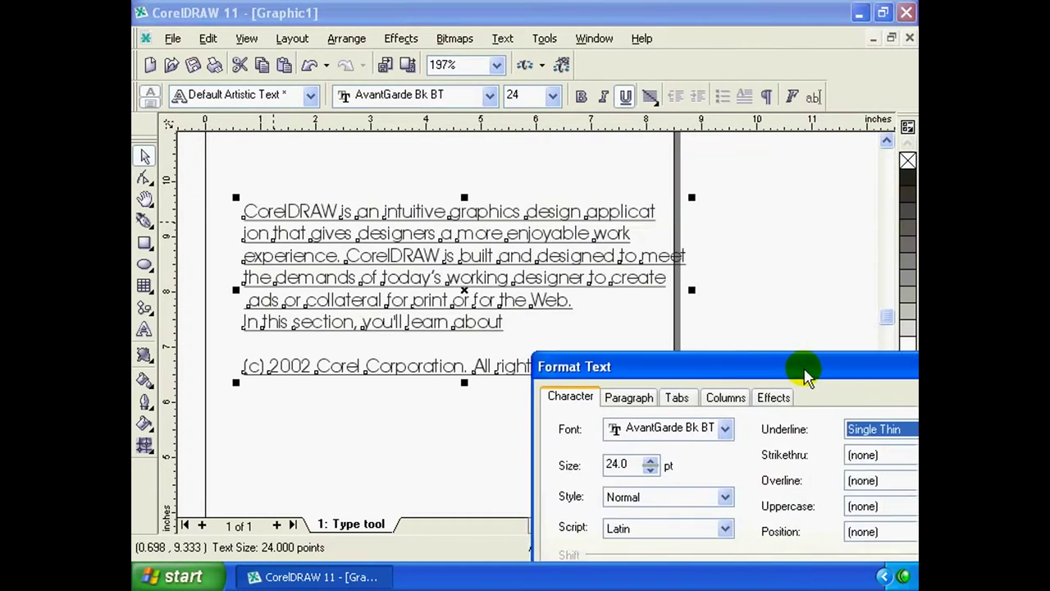
{"action": "left_click_drag", "start_coordinate": [714, 236], "coordinate": [672, 93]}
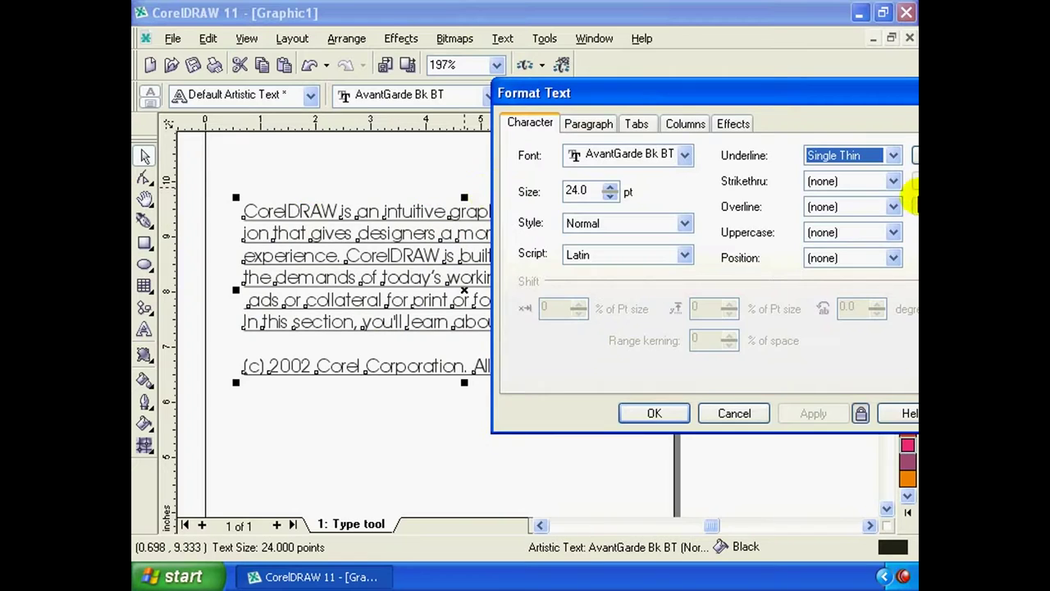
{"action": "left_click", "coordinate": [887, 162]}
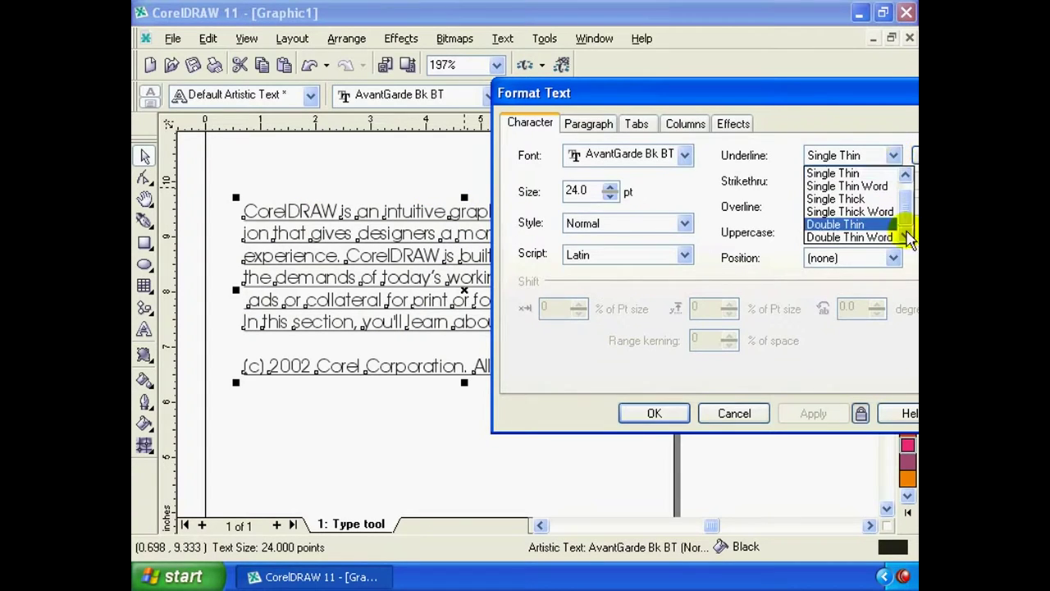
{"action": "scroll", "coordinate": [909, 215], "scroll_direction": "up", "scroll_amount": 1}
{"action": "left_click", "coordinate": [857, 173]}
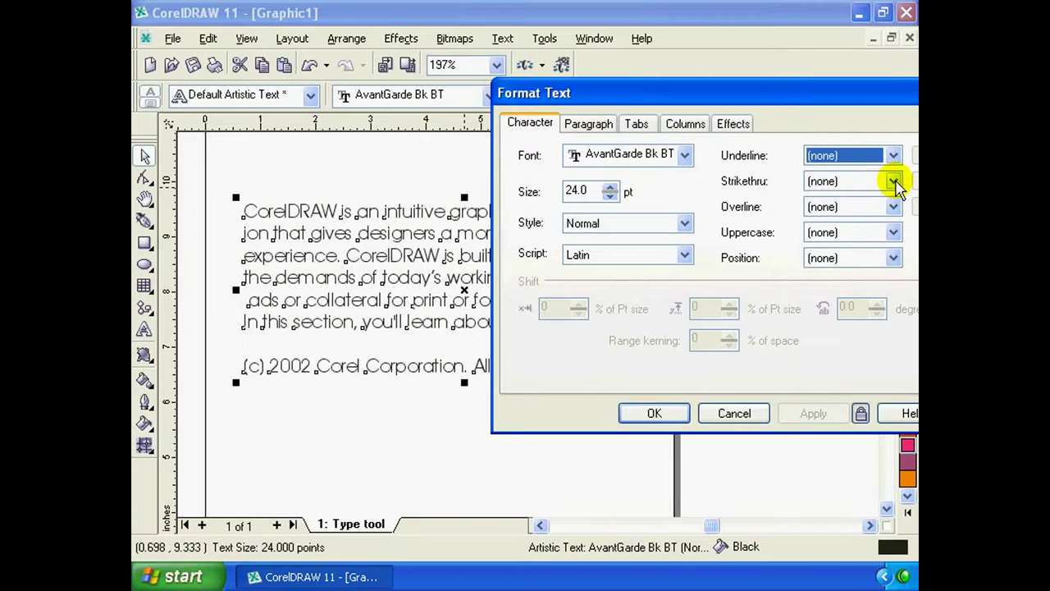
Apply a Single Thin strikethrough, then set strikethrough back to none
{"action": "left_click", "coordinate": [893, 181]}
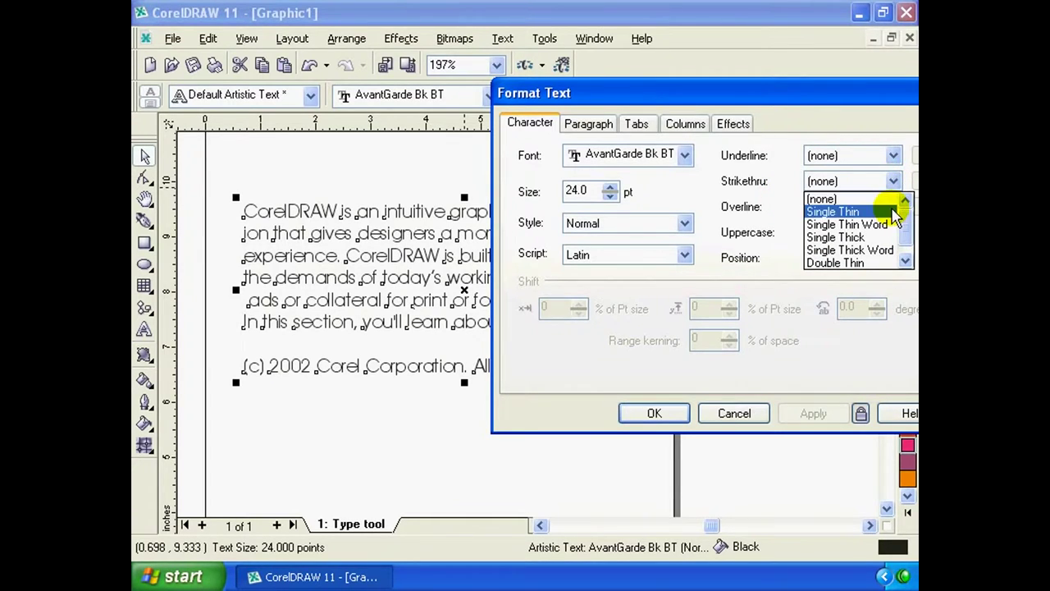
{"action": "left_click", "coordinate": [891, 213]}
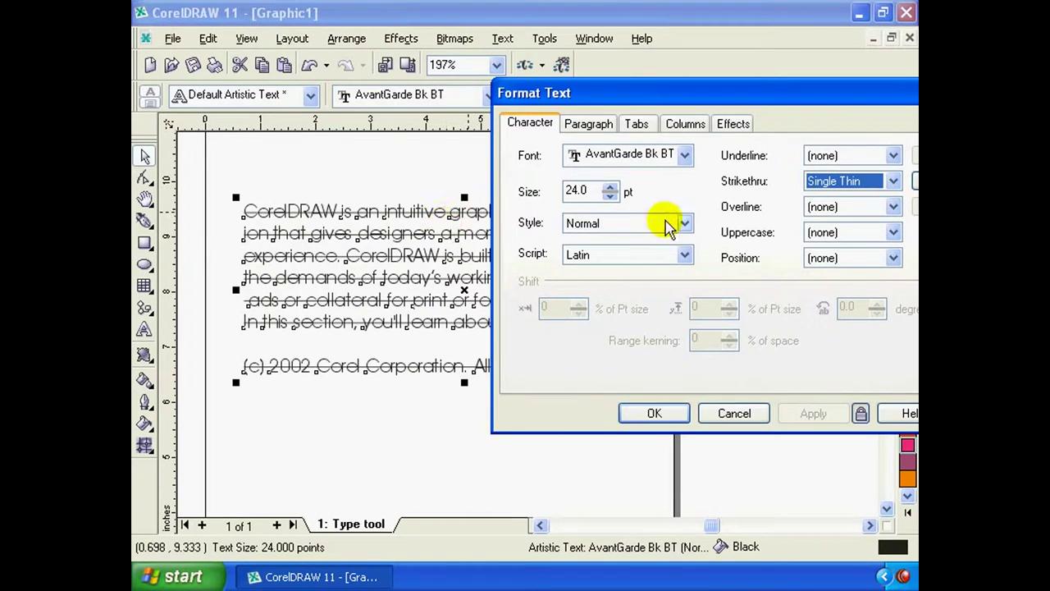
{"action": "left_click", "coordinate": [875, 185]}
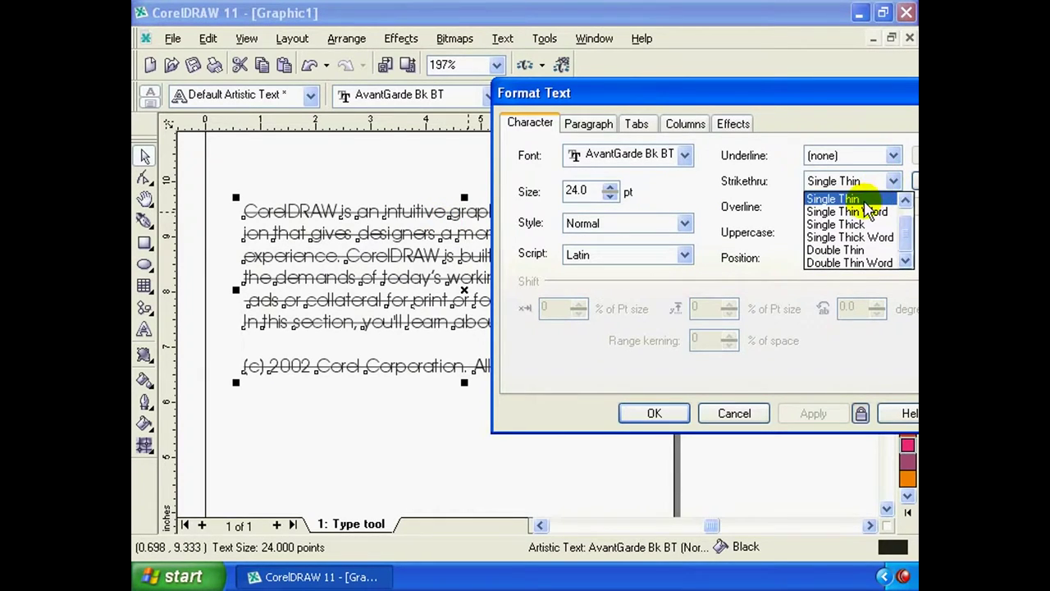
{"action": "scroll", "coordinate": [858, 210], "scroll_direction": "up", "scroll_amount": 1}
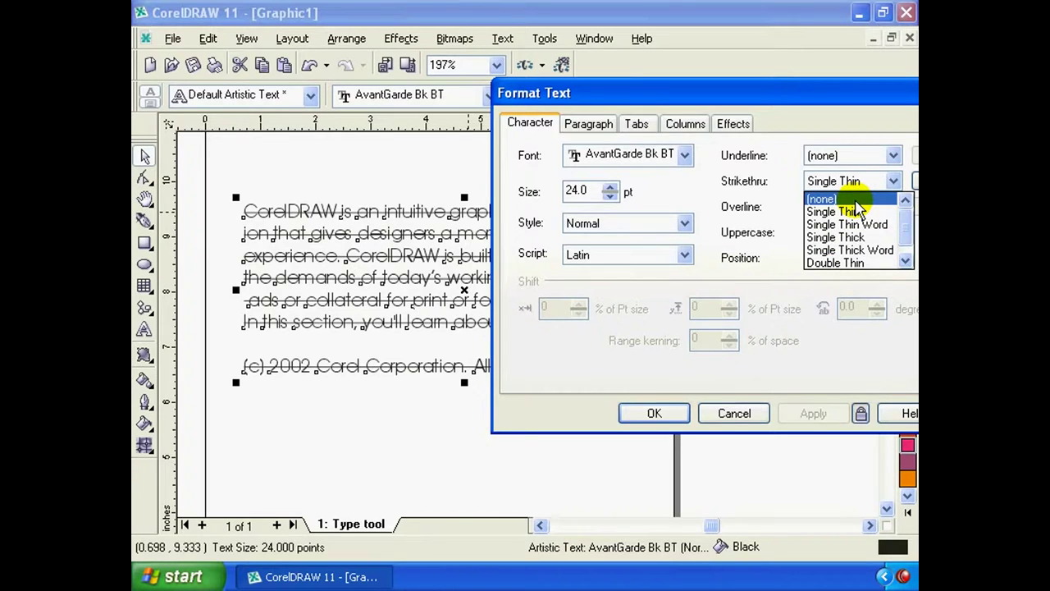
{"action": "left_click", "coordinate": [856, 201]}
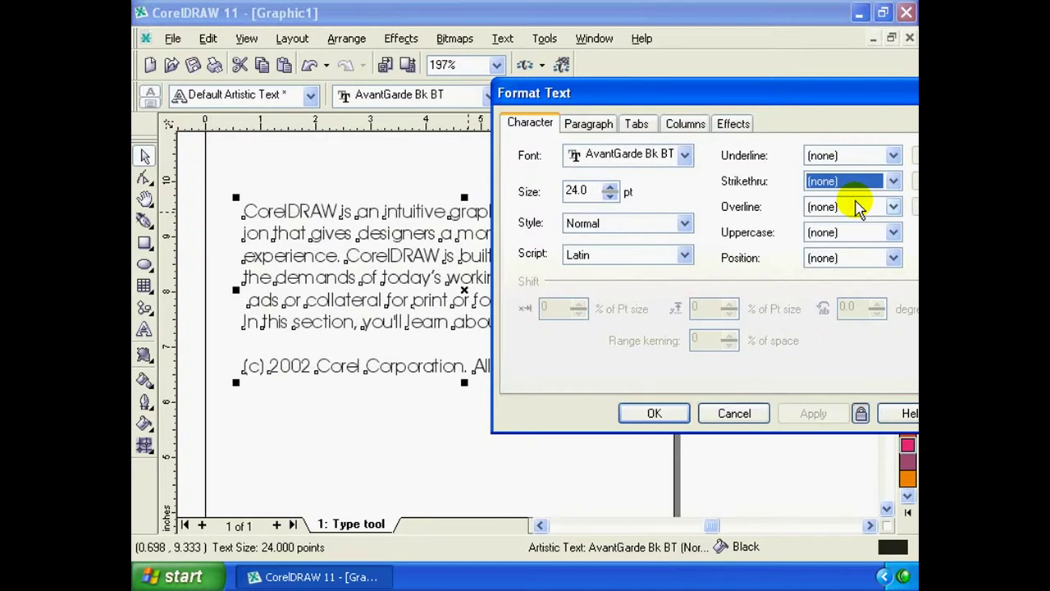
Apply a Single Thin overline to the paragraph, then remove it
{"action": "left_click", "coordinate": [891, 206]}
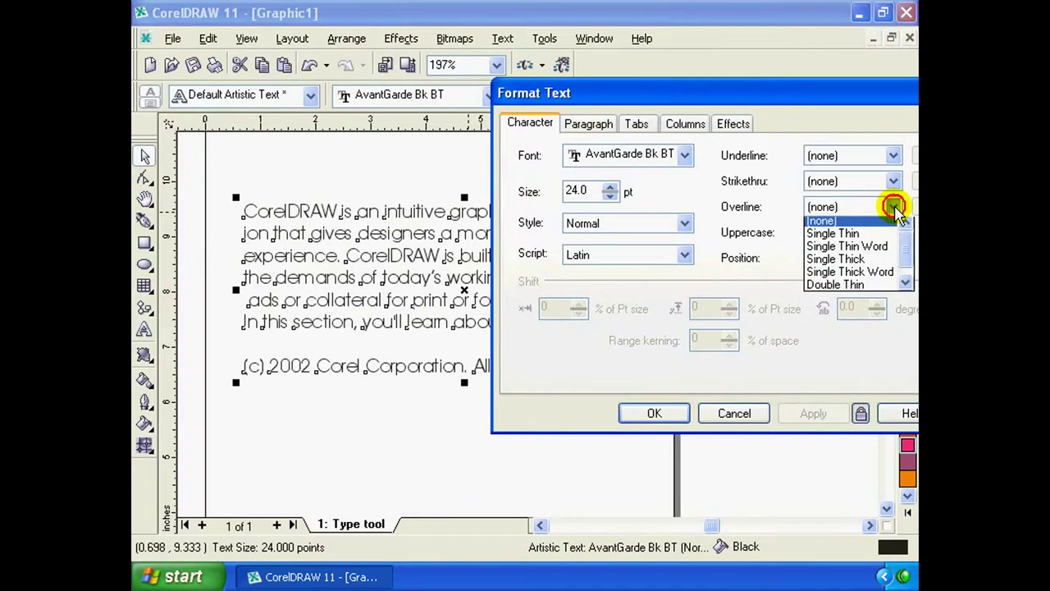
{"action": "left_click", "coordinate": [890, 238]}
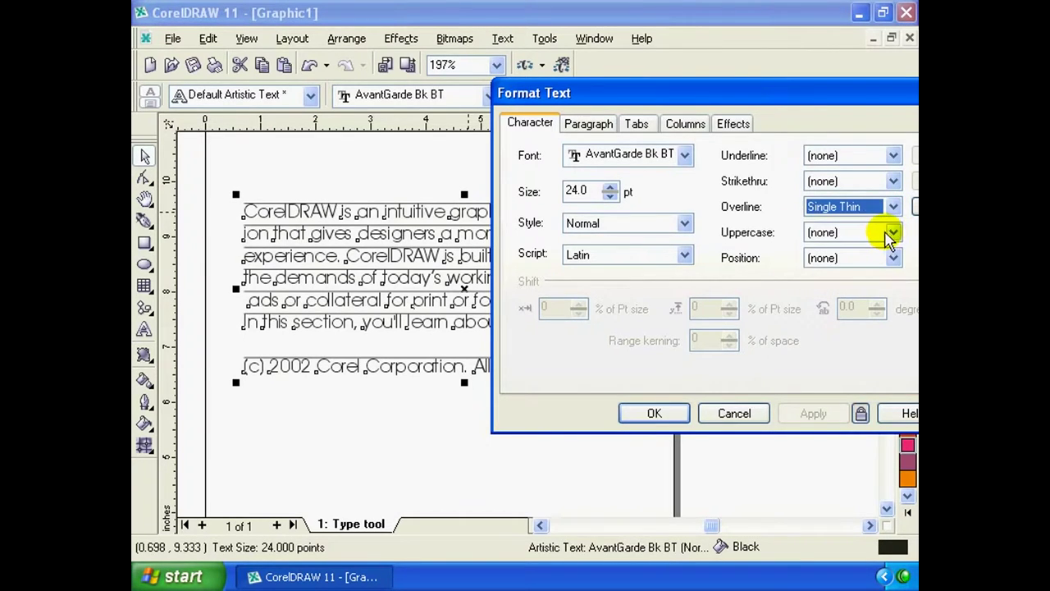
{"action": "left_click", "coordinate": [894, 207]}
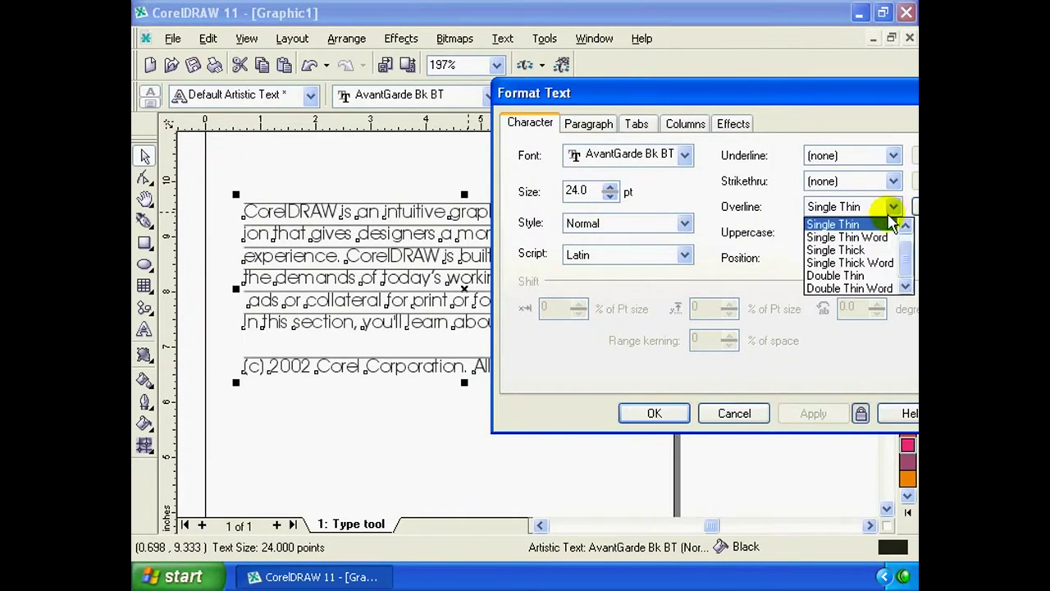
{"action": "left_click", "coordinate": [904, 226]}
{"action": "left_click", "coordinate": [877, 224]}
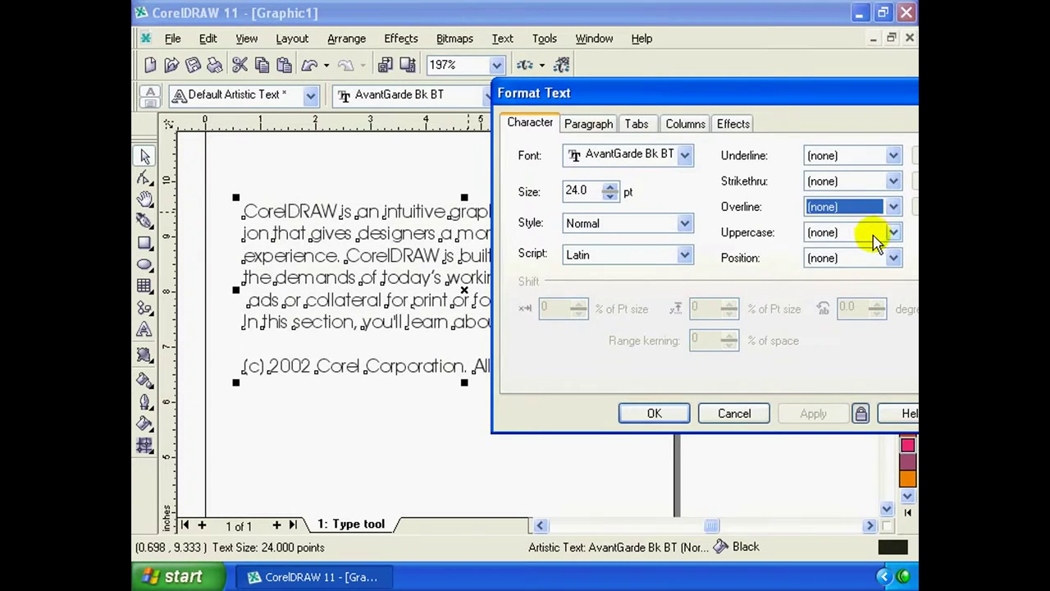
Try small caps and all caps, then return the text to normal mixed case
{"action": "left_click", "coordinate": [893, 232]}
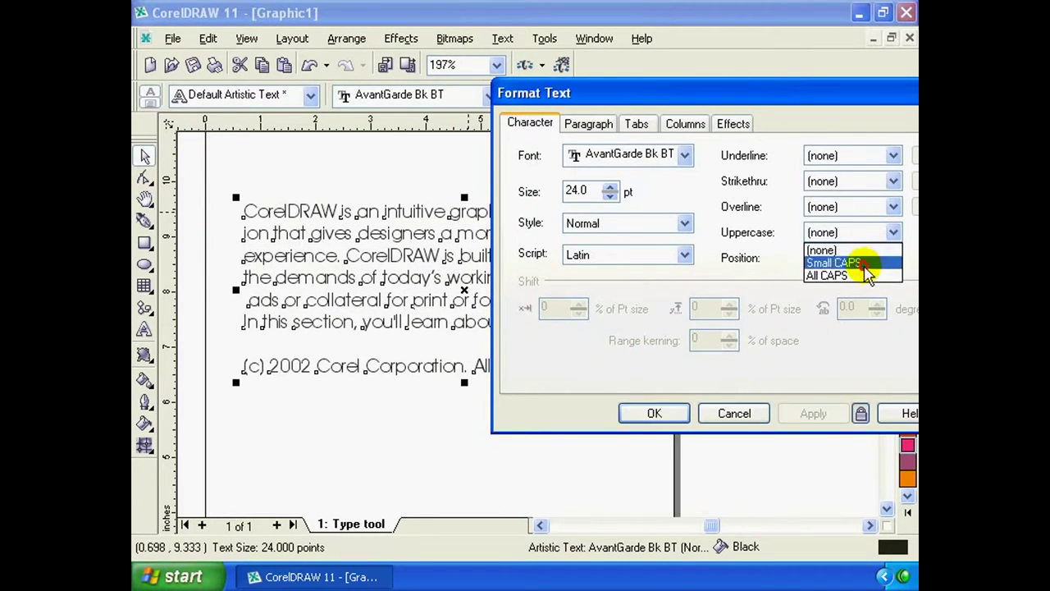
{"action": "left_click", "coordinate": [868, 261]}
{"action": "left_click_drag", "start_coordinate": [804, 92], "coordinate": [755, 34]}
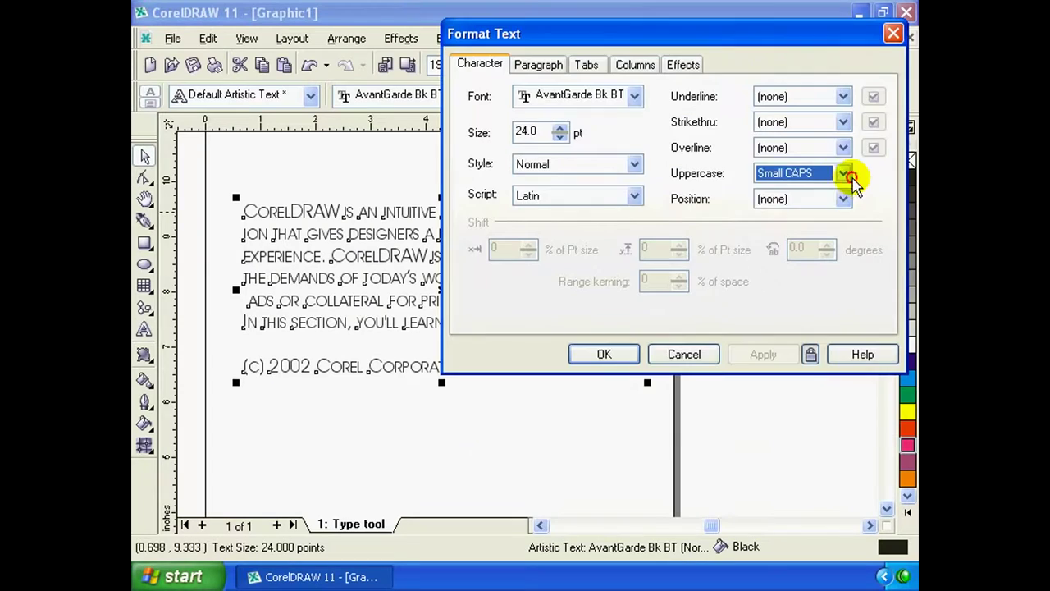
{"action": "left_click", "coordinate": [844, 173]}
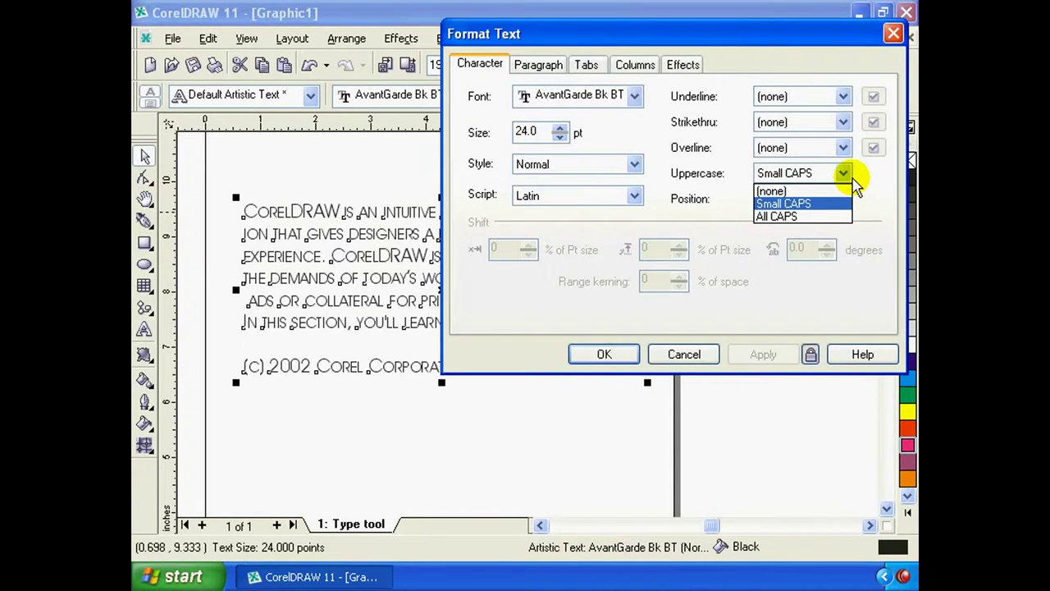
{"action": "left_click", "coordinate": [818, 217]}
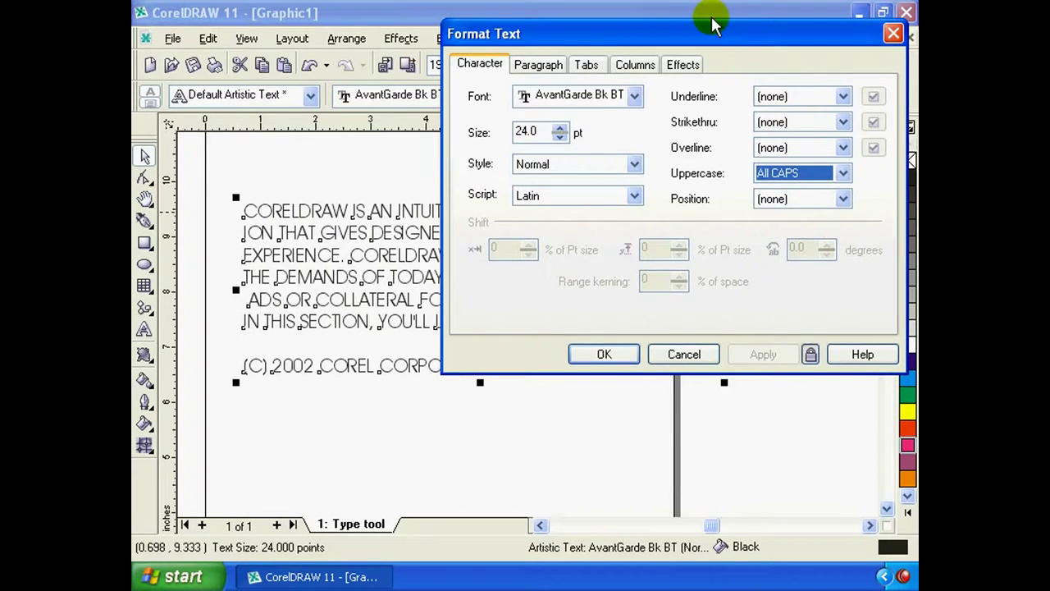
{"action": "left_click_drag", "start_coordinate": [689, 33], "coordinate": [708, 32]}
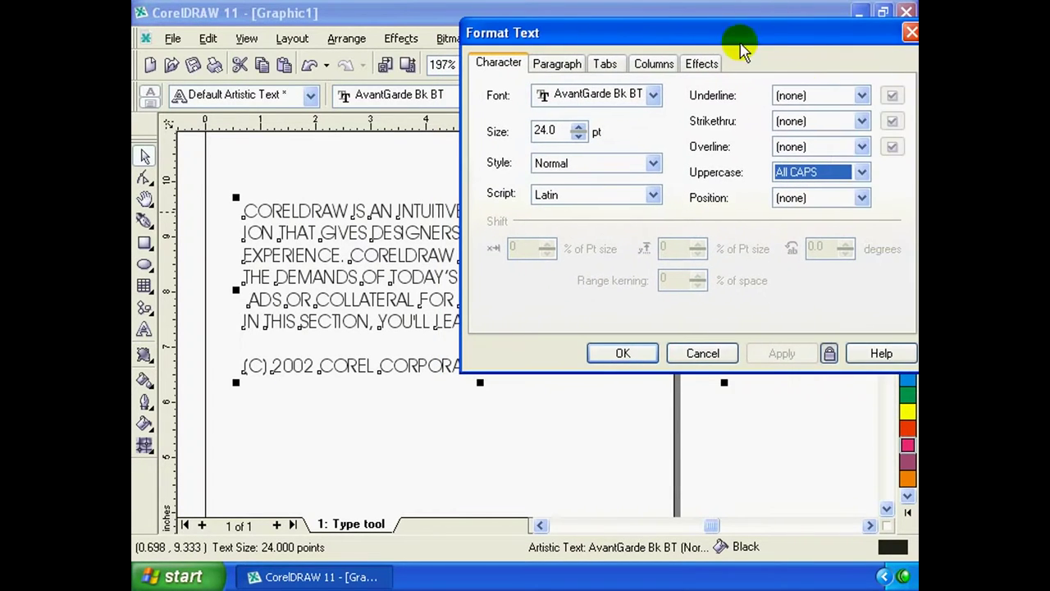
{"action": "left_click", "coordinate": [862, 182]}
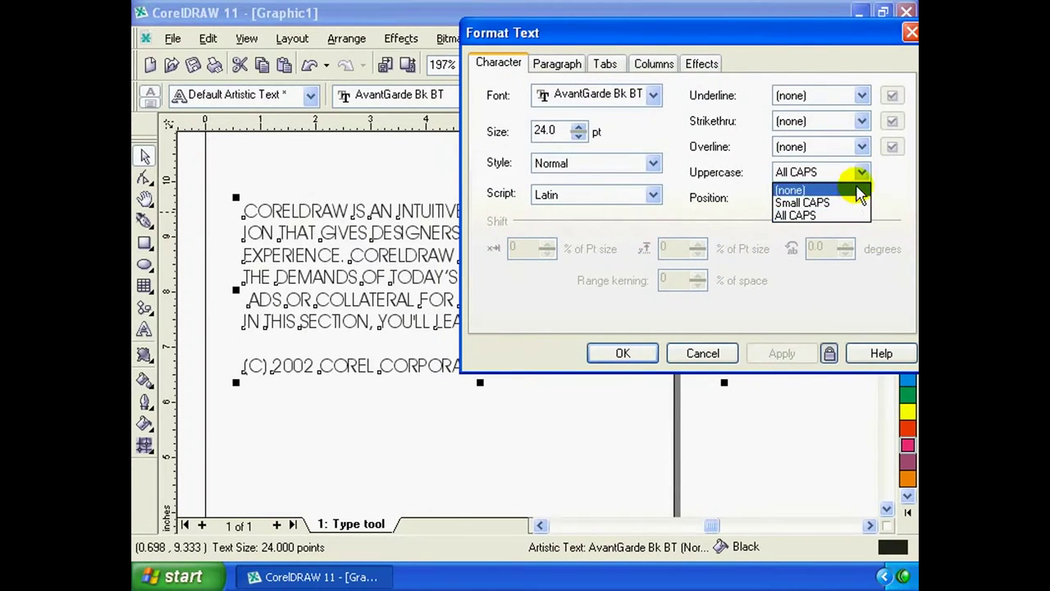
{"action": "left_click", "coordinate": [860, 192]}
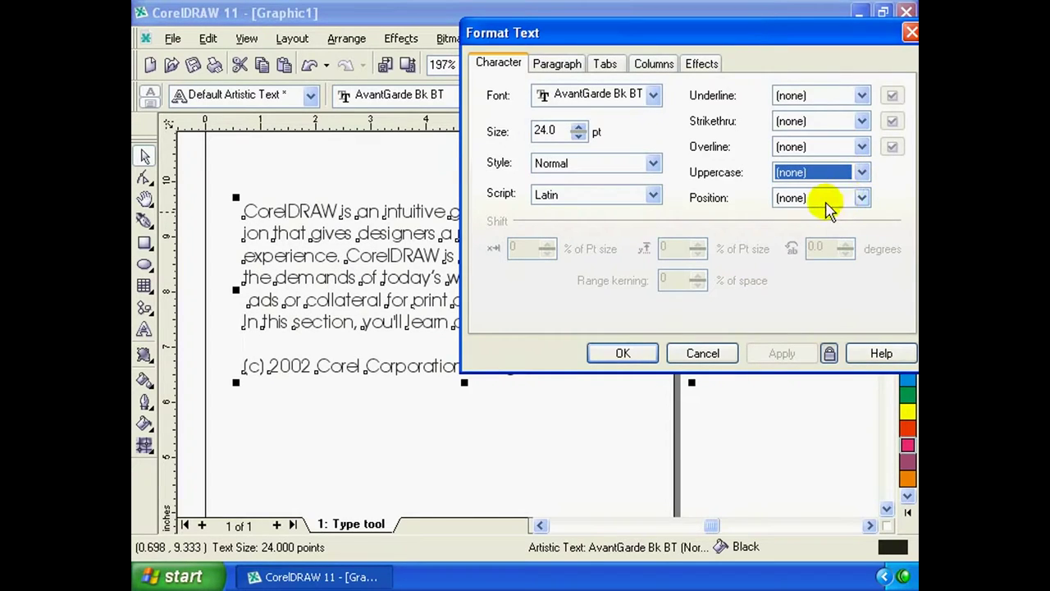
Try subscript and superscript positions, then restore position to none
{"action": "left_click", "coordinate": [863, 200]}
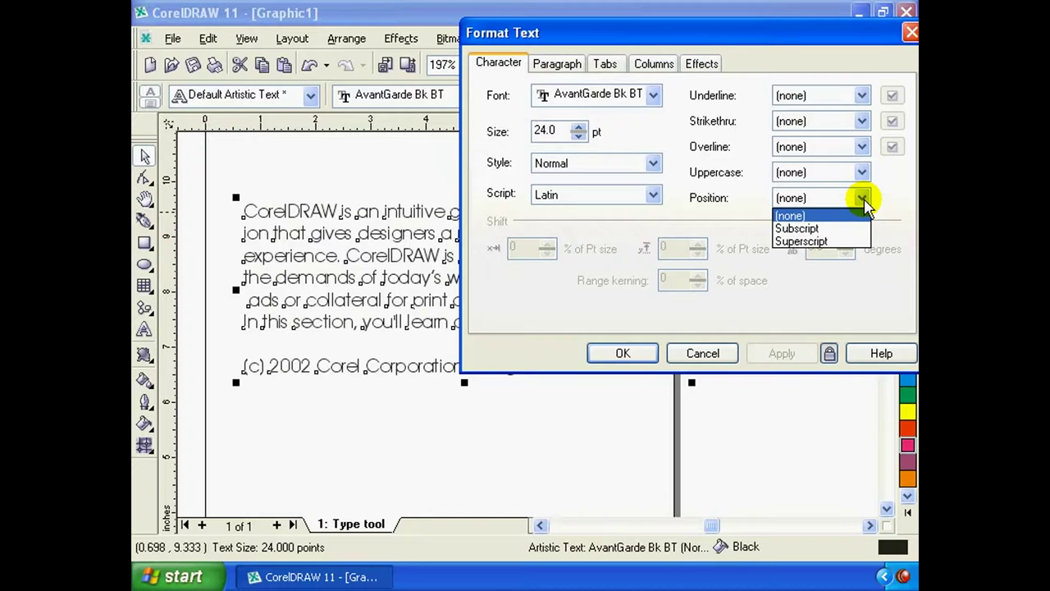
{"action": "left_click", "coordinate": [862, 228]}
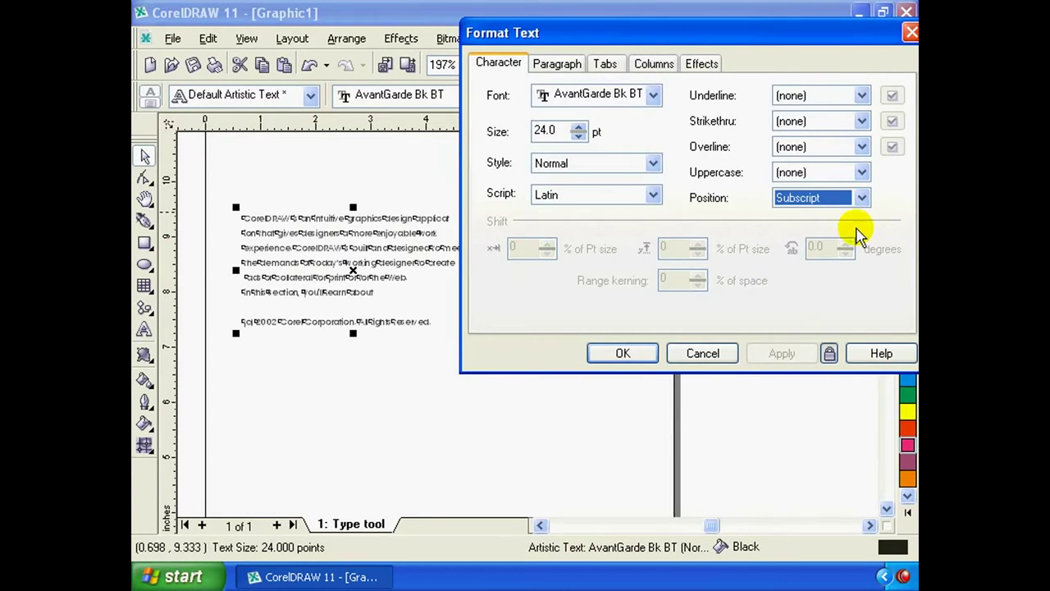
{"action": "left_click", "coordinate": [804, 200]}
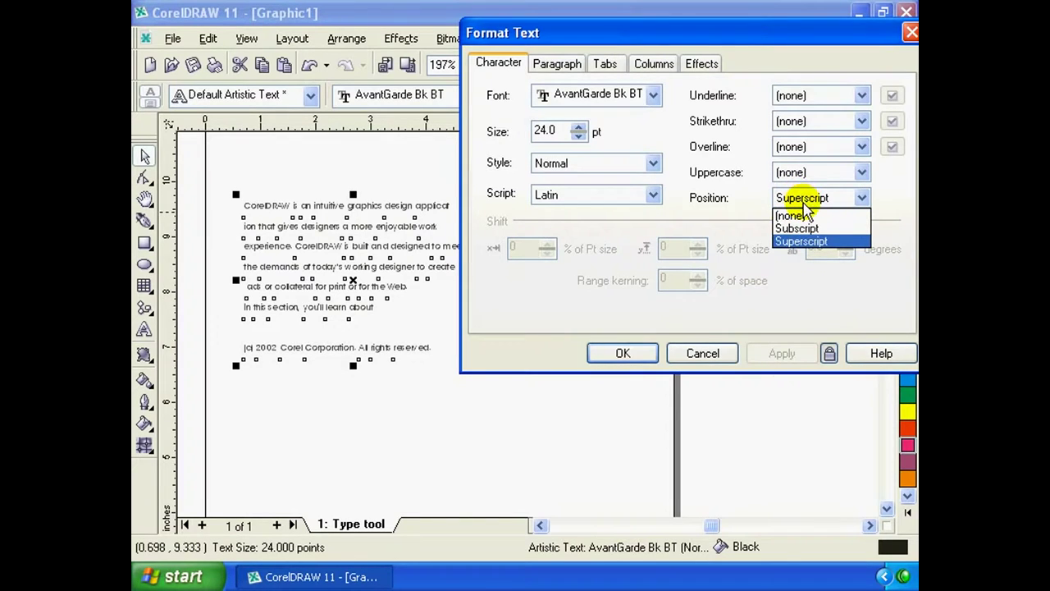
{"action": "left_click", "coordinate": [798, 215]}
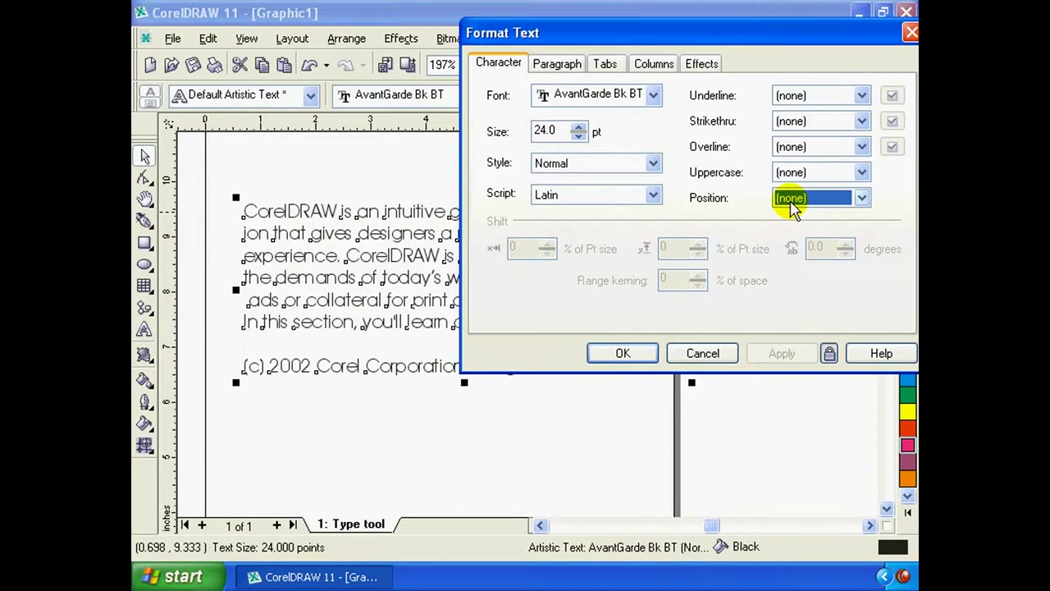
Switch to the Paragraph page and set alignment to Left
{"action": "left_click", "coordinate": [558, 66]}
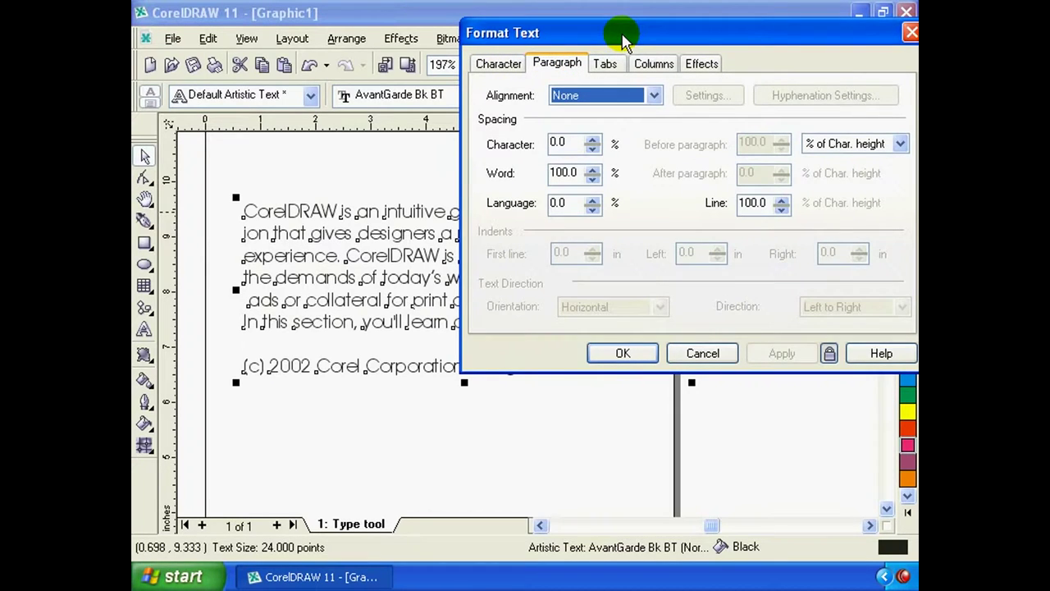
{"action": "left_click", "coordinate": [653, 96]}
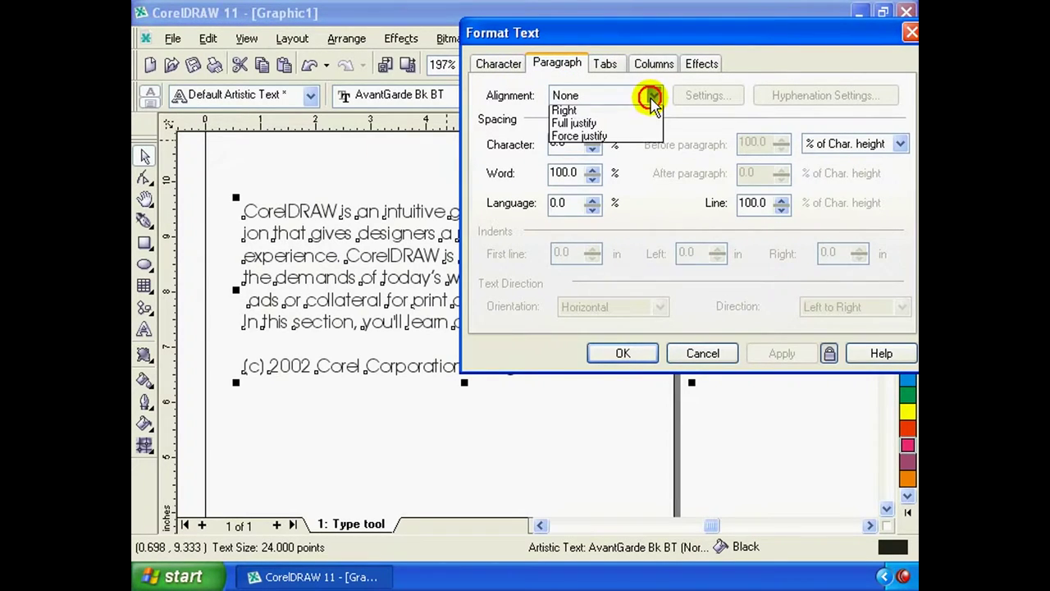
{"action": "left_click", "coordinate": [653, 97]}
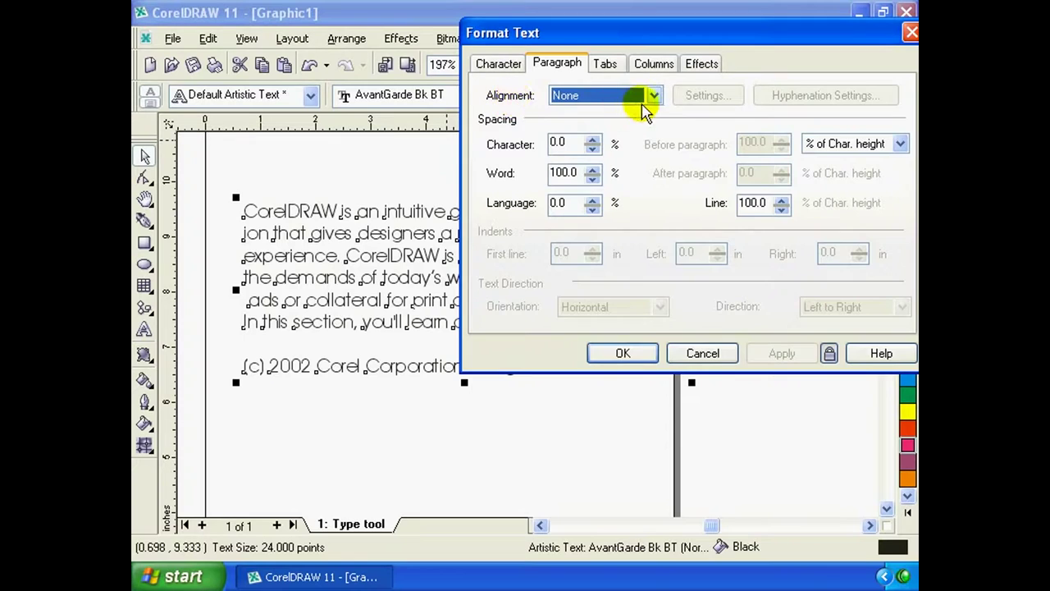
{"action": "left_click", "coordinate": [652, 98]}
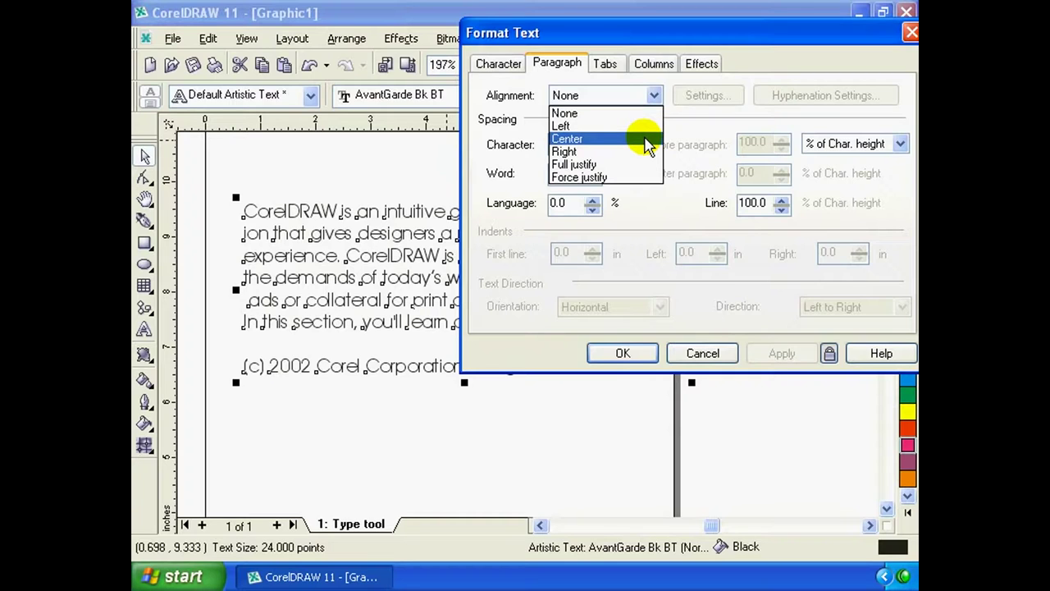
{"action": "left_click", "coordinate": [630, 127]}
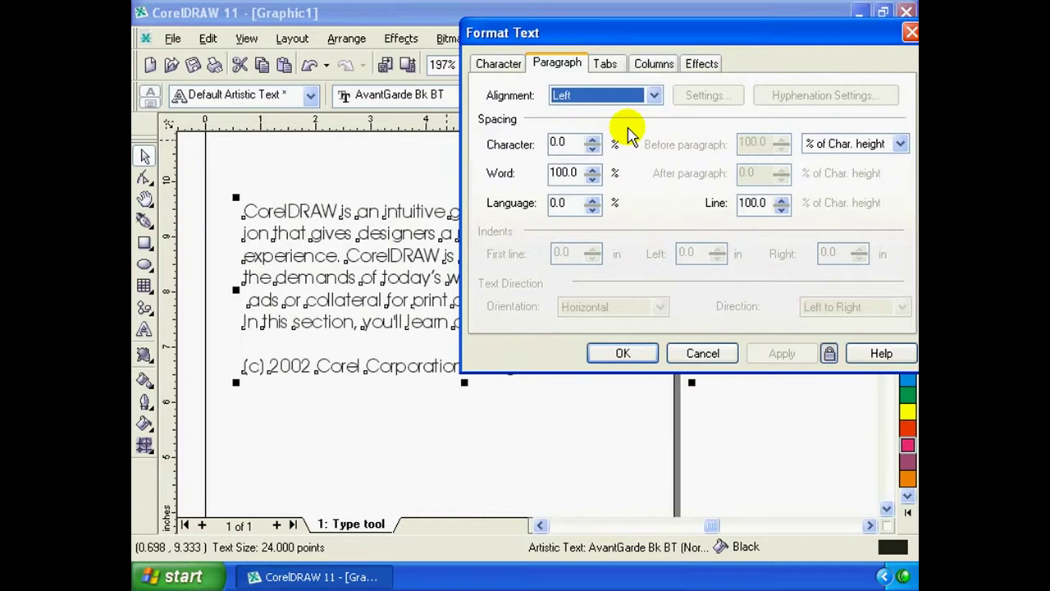
Try Center and Right alignment on the paragraph, then return it to Left
{"action": "mouse_move", "coordinate": [647, 40]}
{"action": "left_mouse_down"}
{"action": "mouse_move", "coordinate": [762, 279]}
{"action": "mouse_move", "coordinate": [630, 11]}
{"action": "left_mouse_up"}
{"action": "left_click", "coordinate": [639, 62]}
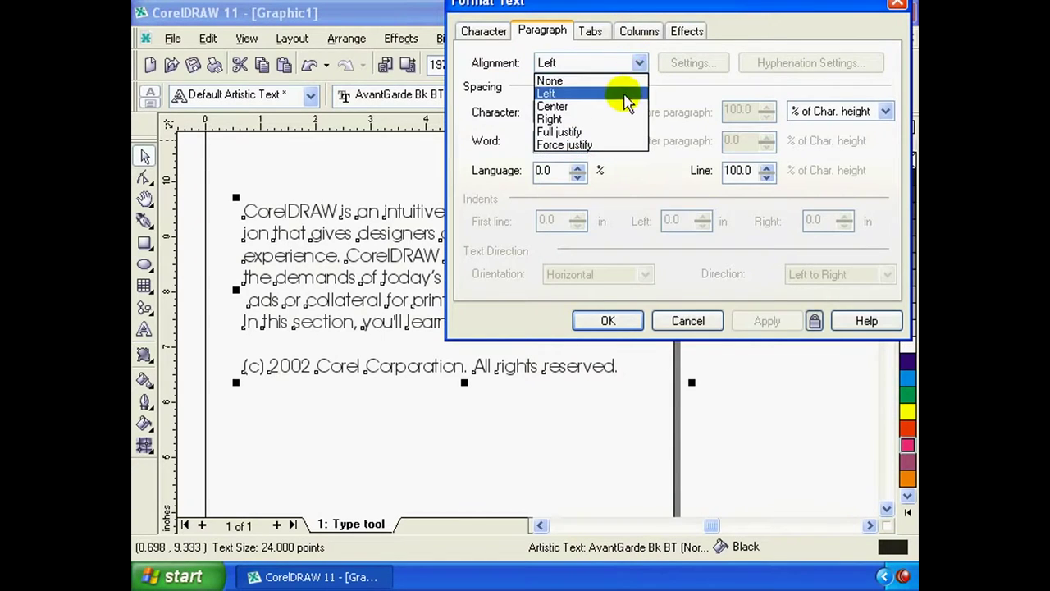
{"action": "left_click", "coordinate": [614, 107]}
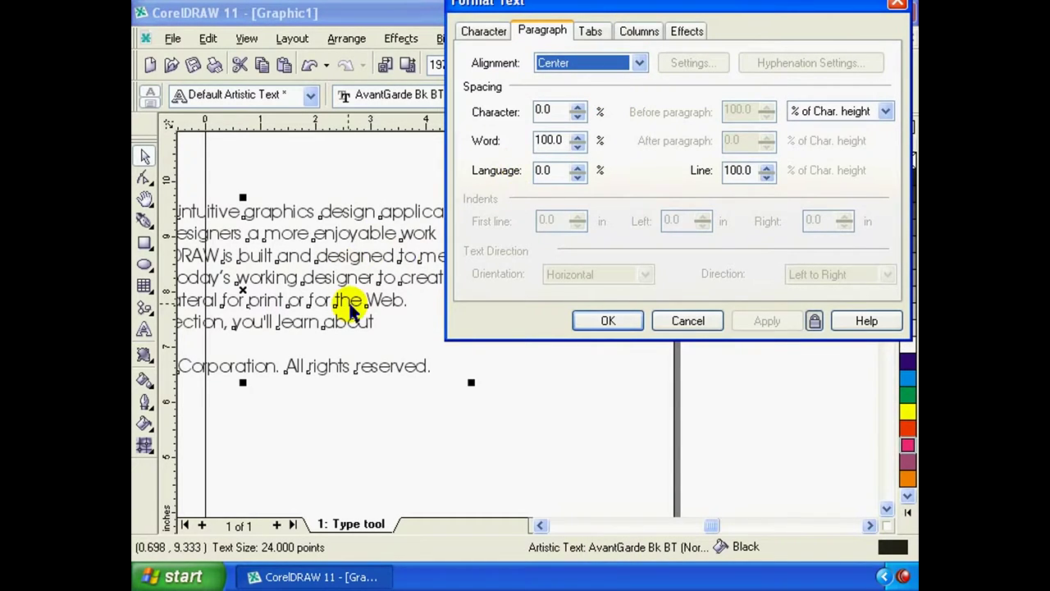
{"action": "left_click_drag", "start_coordinate": [584, 8], "coordinate": [612, 50]}
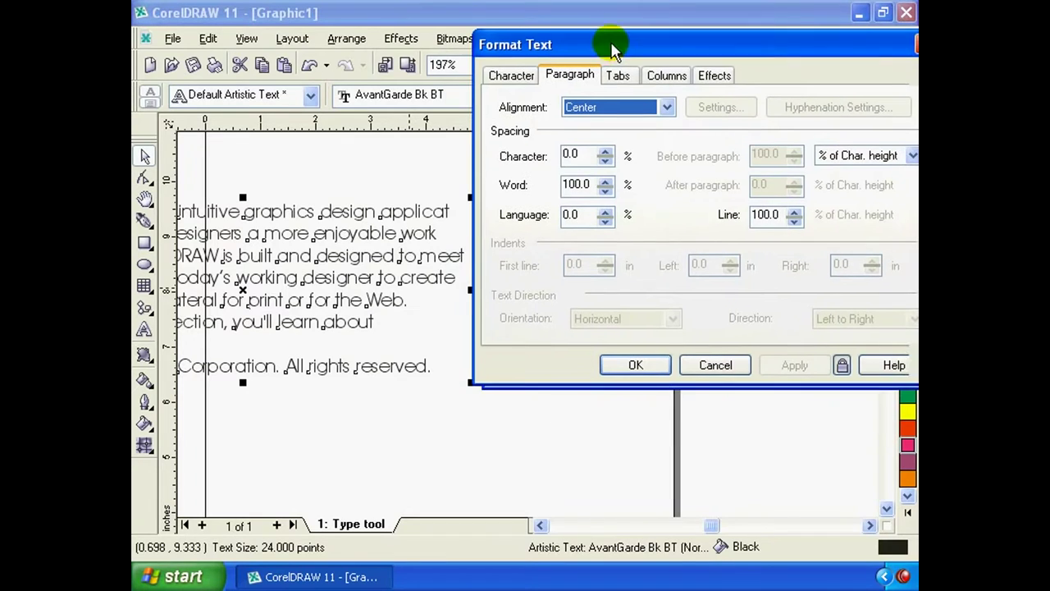
{"action": "left_click", "coordinate": [635, 107]}
{"action": "left_click", "coordinate": [630, 162]}
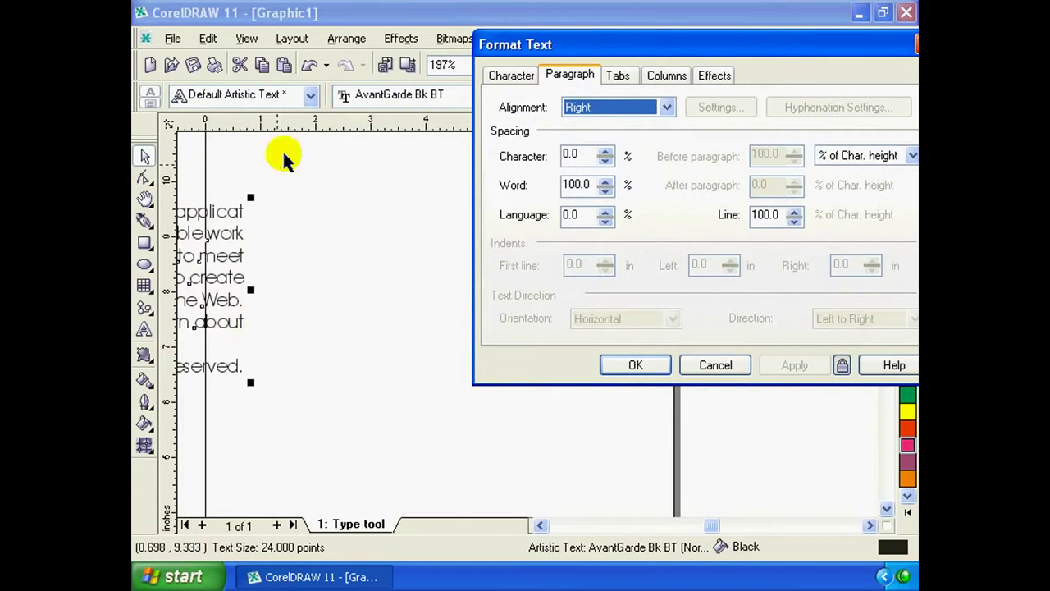
{"action": "left_click", "coordinate": [667, 107]}
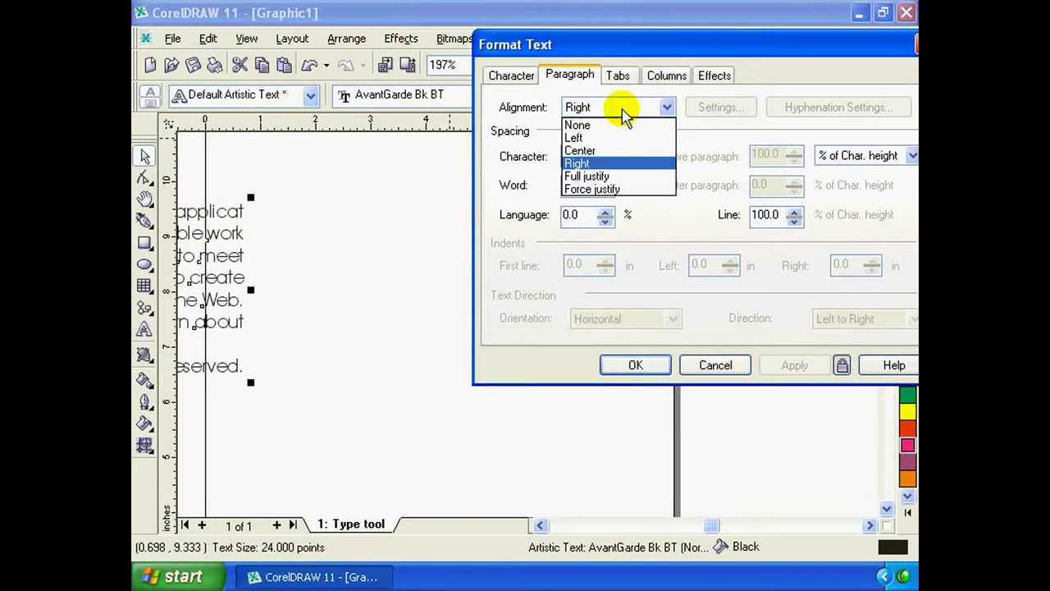
{"action": "left_click", "coordinate": [605, 137]}
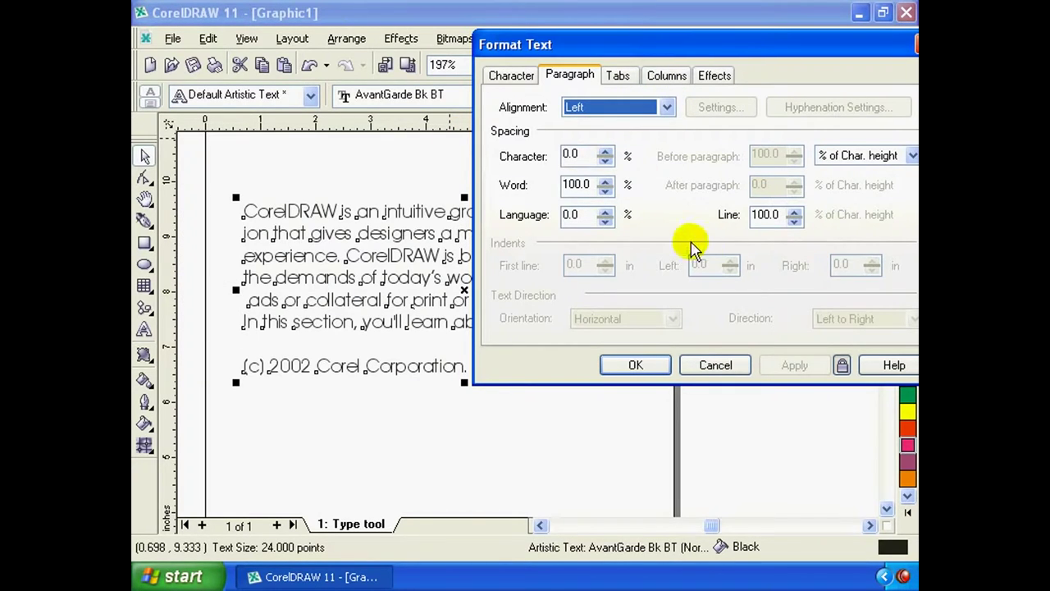
Set character spacing to 49%, word spacing to 69% and language spacing to 40%
{"action": "left_click", "coordinate": [607, 151]}
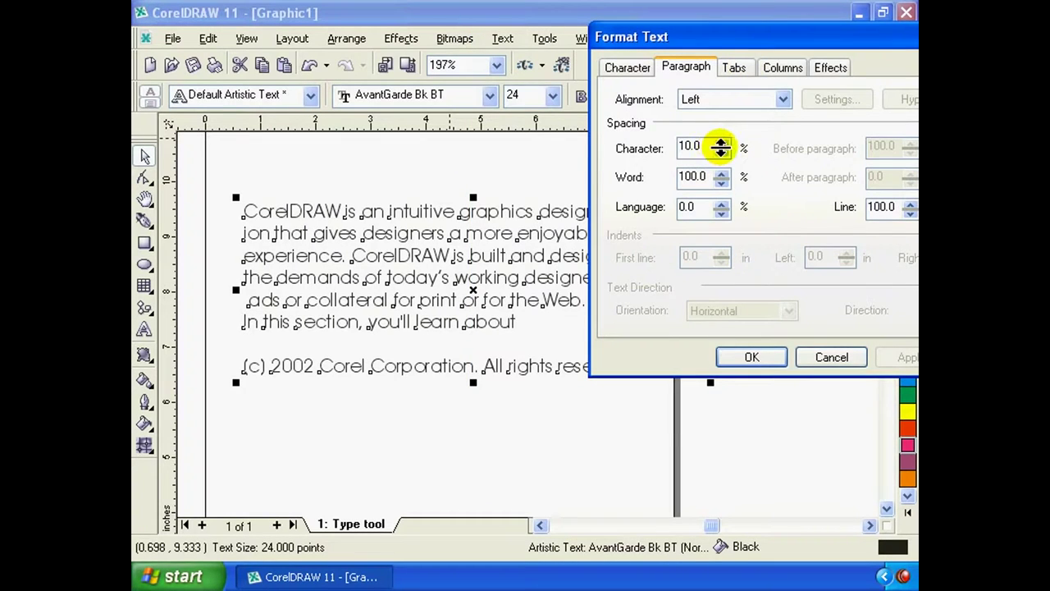
{"action": "left_click_drag", "start_coordinate": [721, 146], "coordinate": [711, 98]}
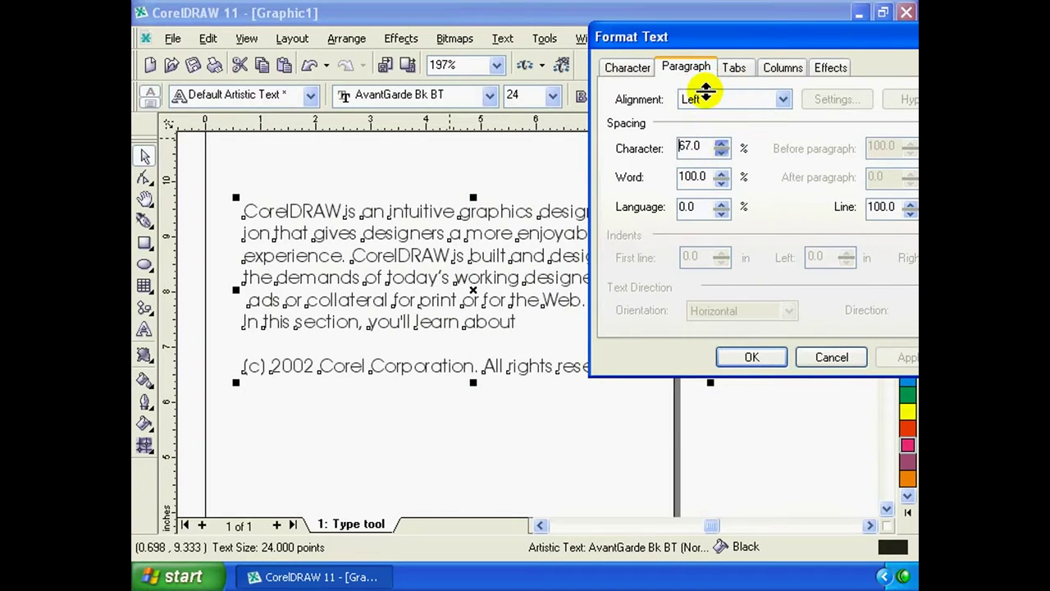
{"action": "left_click", "coordinate": [723, 146]}
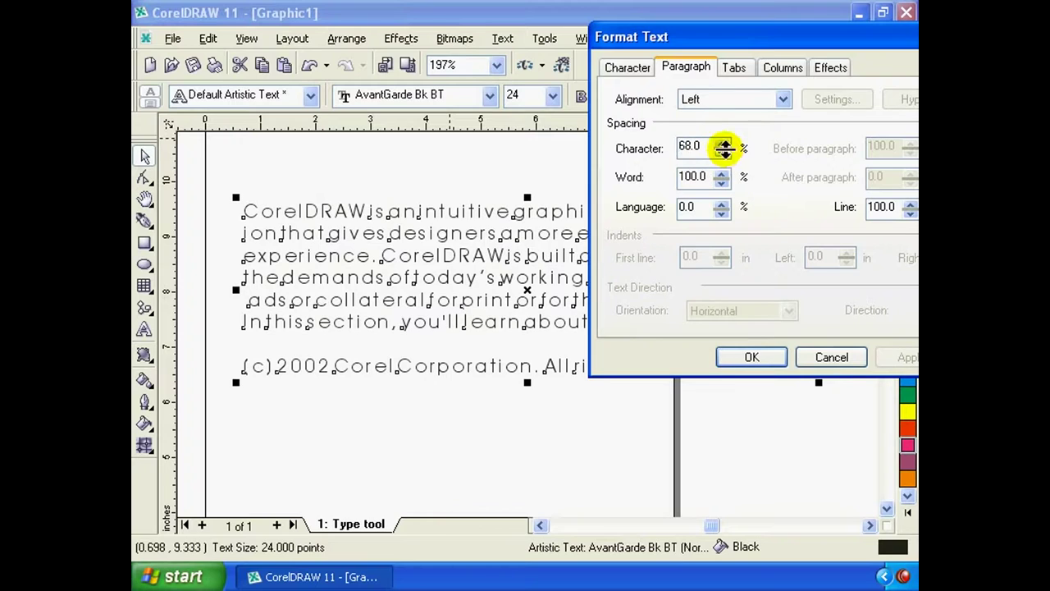
{"action": "left_click_drag", "start_coordinate": [721, 146], "coordinate": [708, 110]}
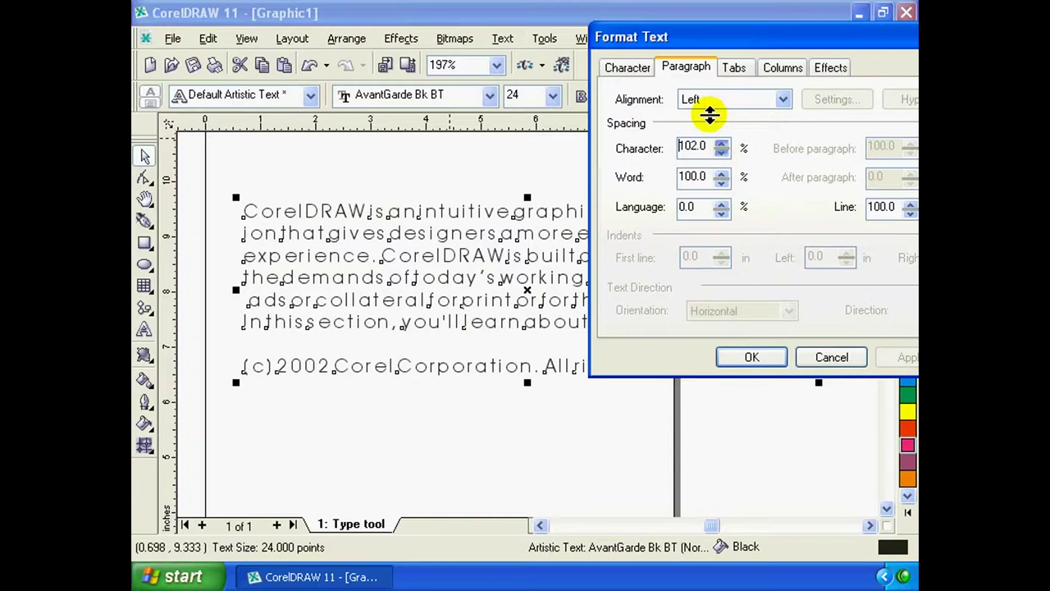
{"action": "left_click_drag", "start_coordinate": [663, 38], "coordinate": [653, 62]}
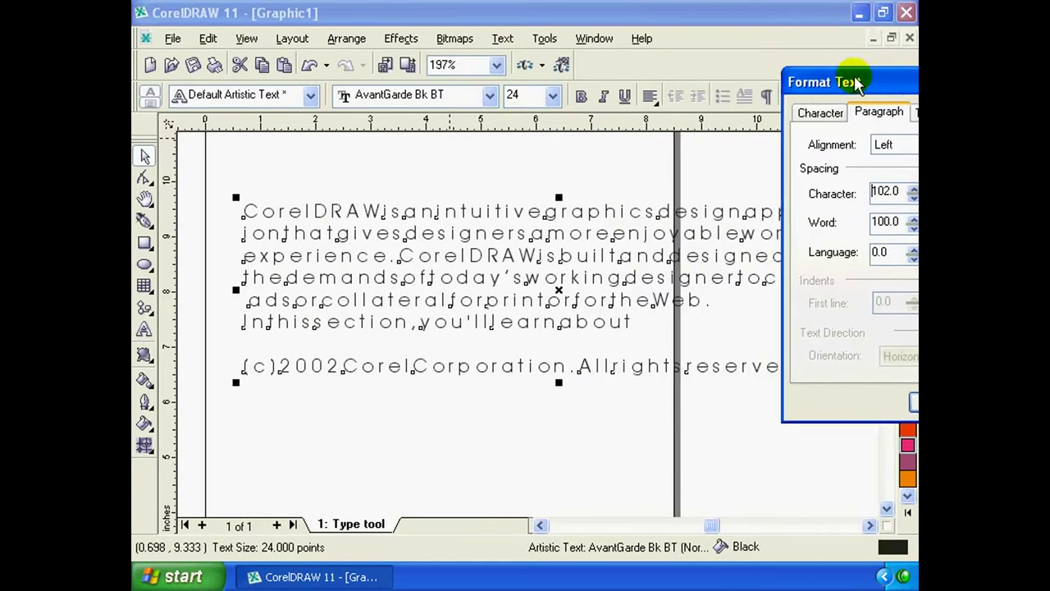
{"action": "mouse_move", "coordinate": [713, 169]}
{"action": "left_mouse_down"}
{"action": "mouse_move", "coordinate": [718, 205]}
{"action": "mouse_move", "coordinate": [699, 136]}
{"action": "left_mouse_up"}
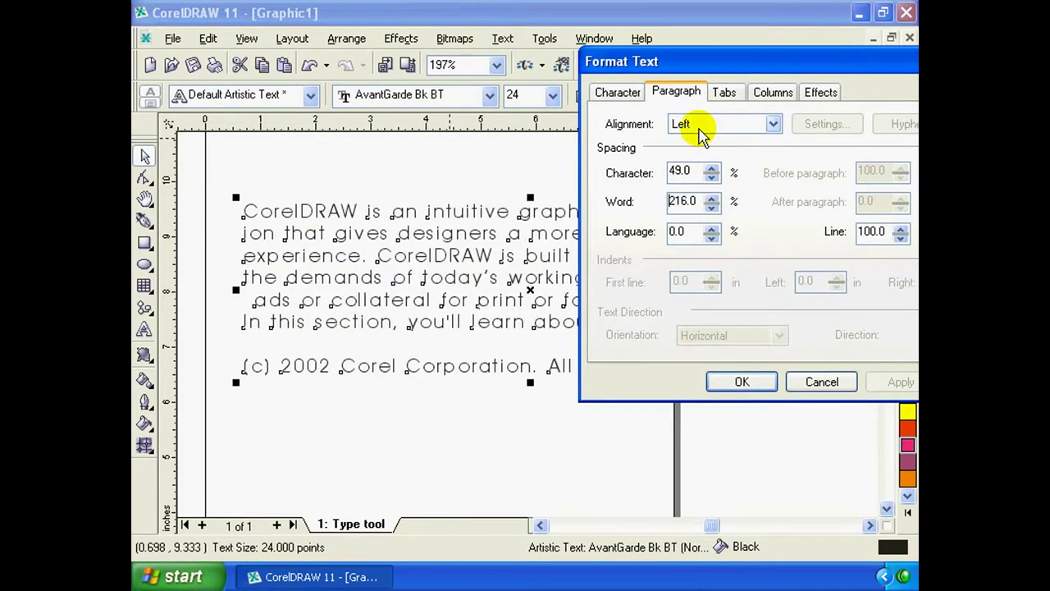
{"action": "mouse_move", "coordinate": [711, 203]}
{"action": "left_mouse_down"}
{"action": "mouse_move", "coordinate": [706, 233]}
{"action": "mouse_move", "coordinate": [711, 215]}
{"action": "left_mouse_up"}
{"action": "left_click_drag", "start_coordinate": [722, 61], "coordinate": [599, 58]}
{"action": "left_click", "coordinate": [599, 90]}
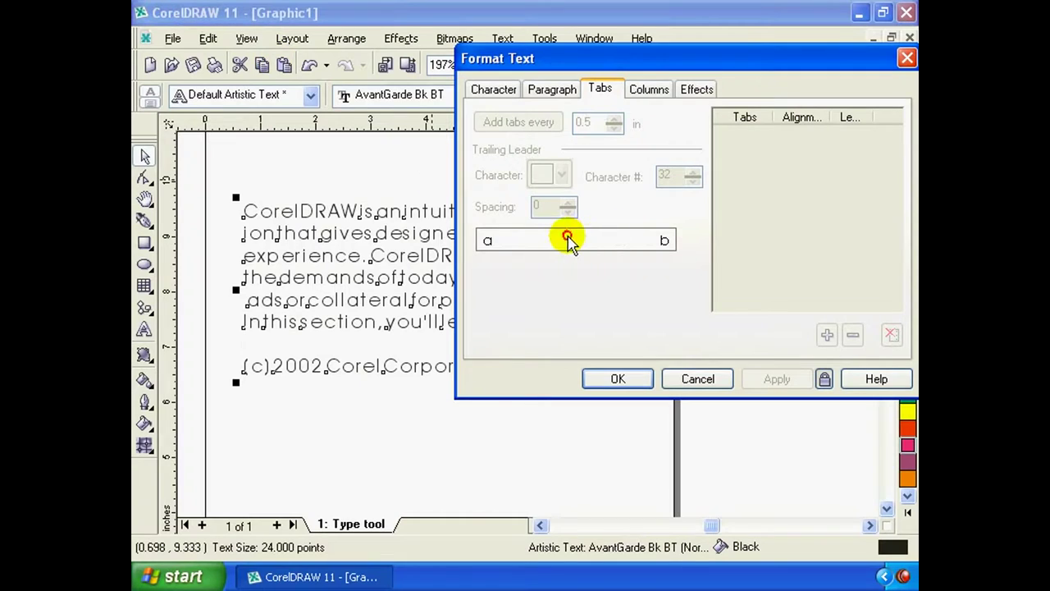
Browse the Columns and Effects pages, close Format Text, and show the Text menu
{"action": "left_click", "coordinate": [657, 94]}
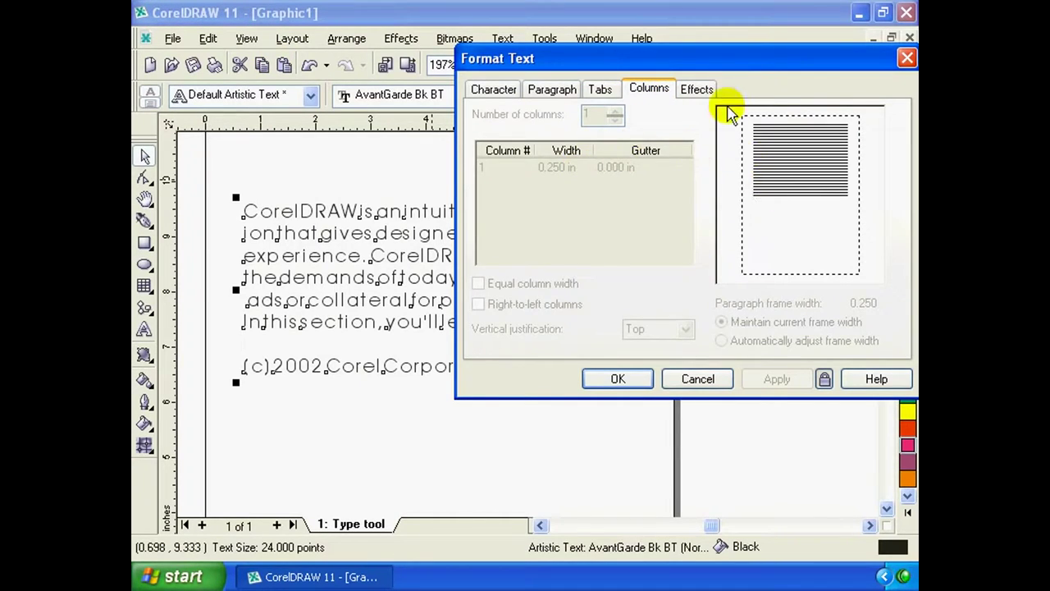
{"action": "left_click", "coordinate": [698, 90]}
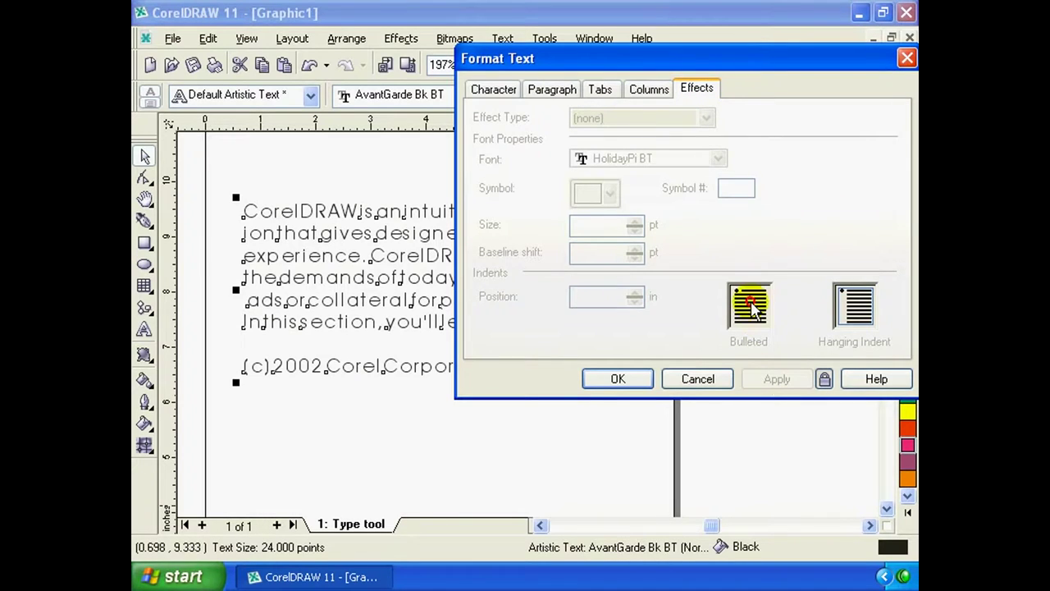
{"action": "left_click", "coordinate": [852, 314]}
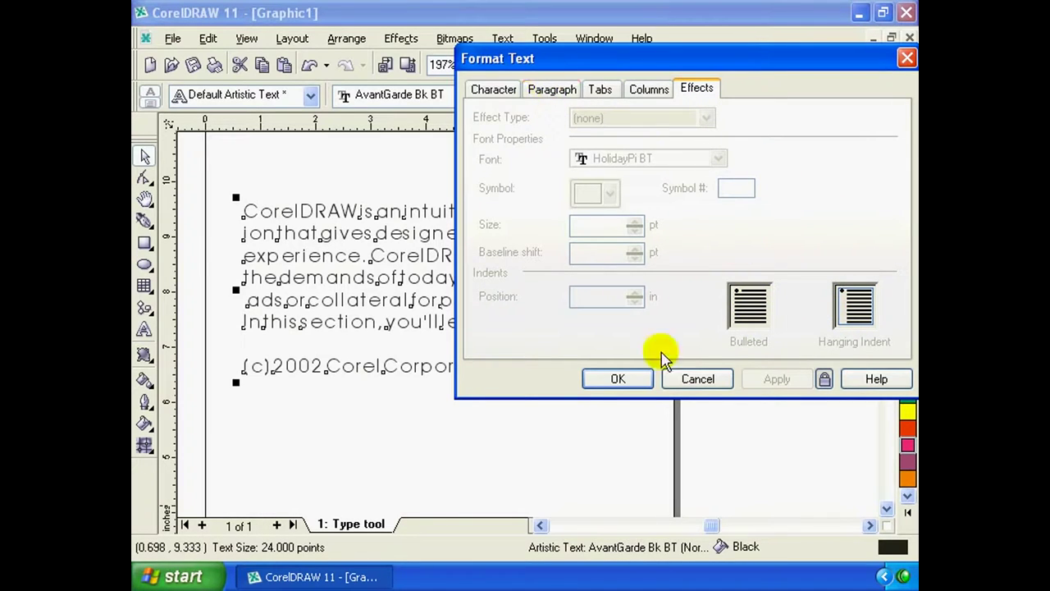
{"action": "left_click", "coordinate": [714, 387]}
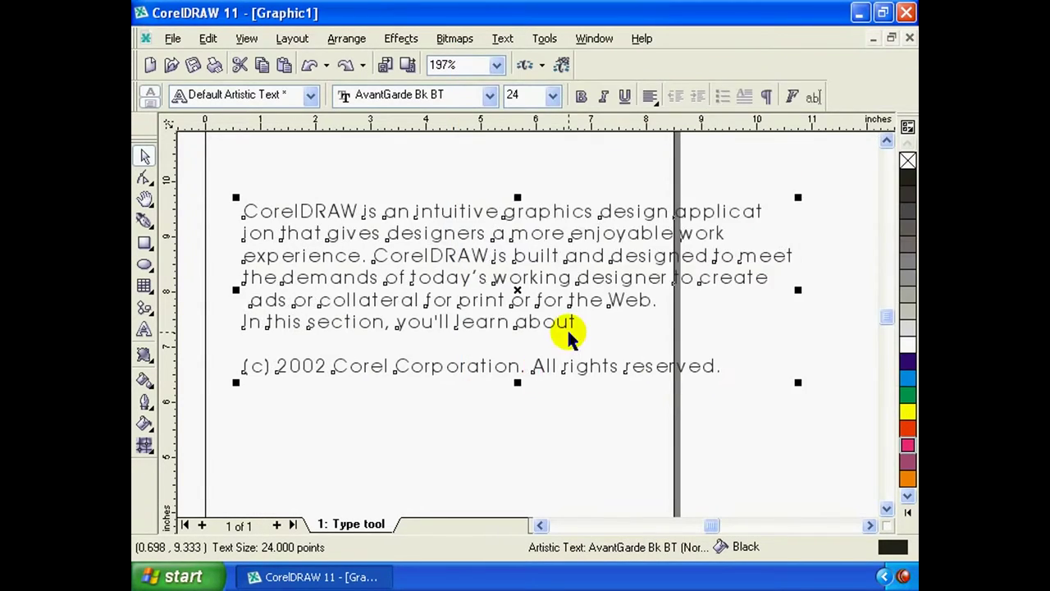
{"action": "left_click", "coordinate": [504, 38]}
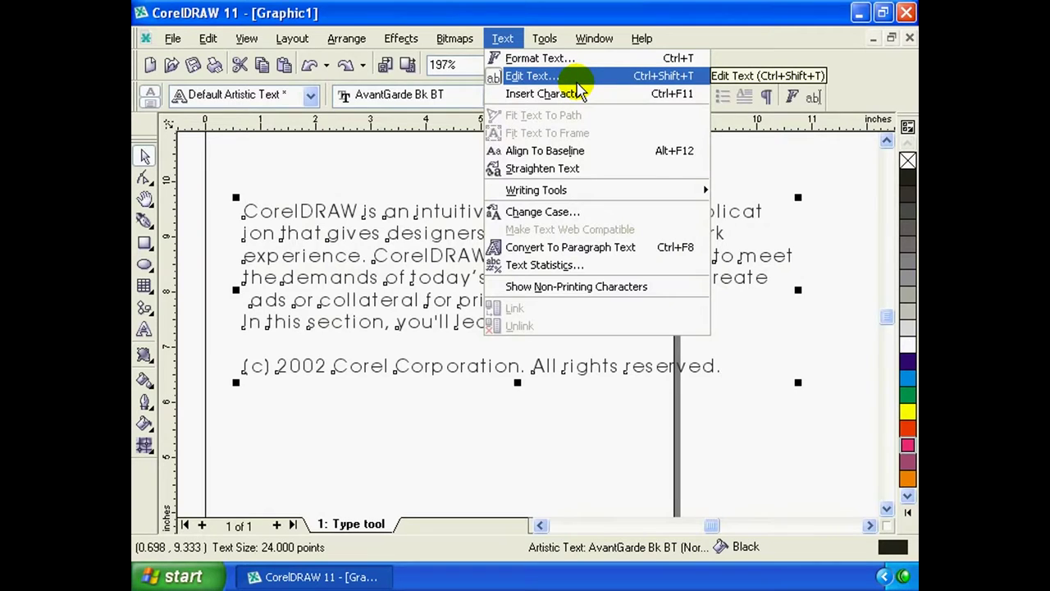
Open the paragraph in Edit Text, select all of it, and check the font list unchanged
{"action": "left_click", "coordinate": [578, 80]}
{"action": "left_click_drag", "start_coordinate": [558, 82], "coordinate": [722, 91]}
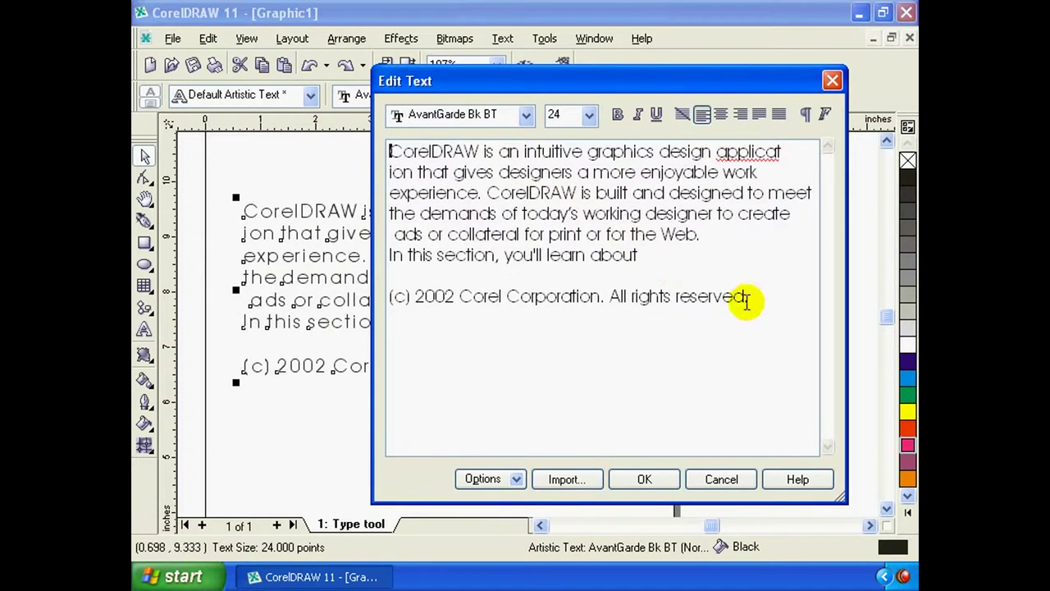
{"action": "key", "text": "ctrl+a"}
{"action": "left_click", "coordinate": [523, 115]}
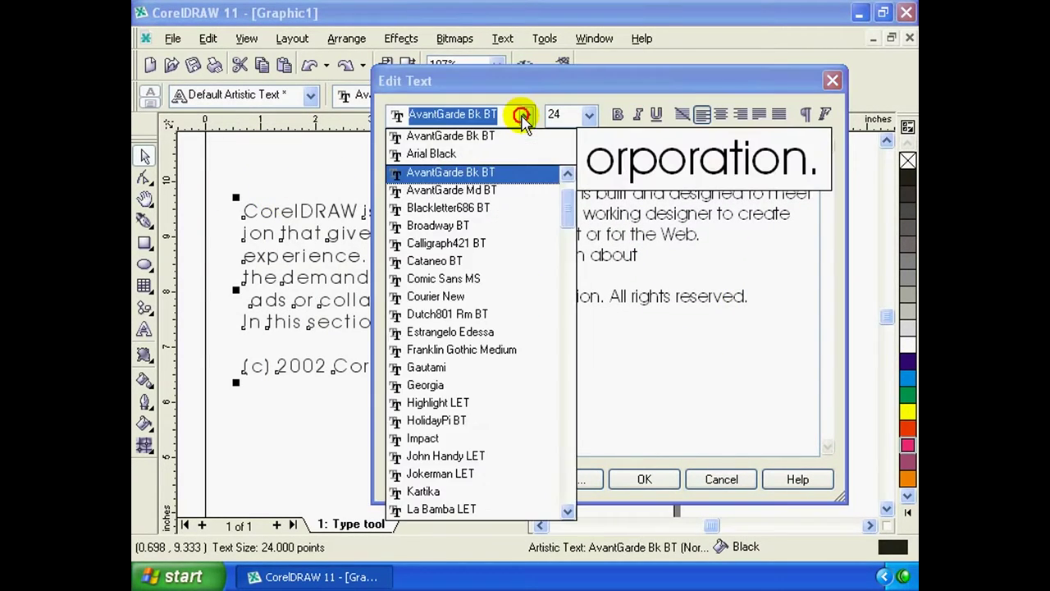
{"action": "left_click", "coordinate": [522, 116]}
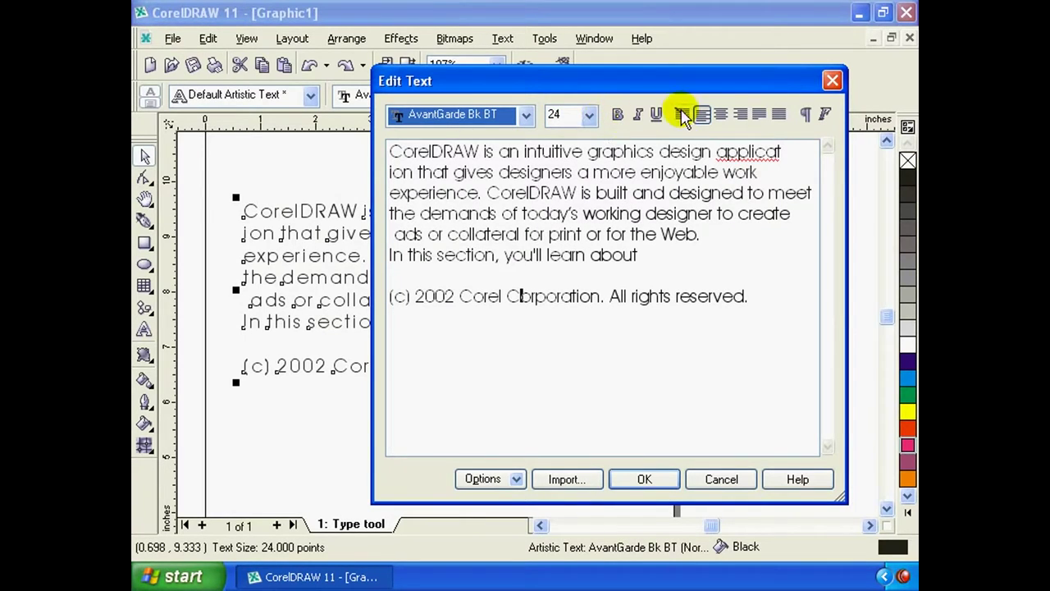
Try center, right, force-justify and full-justify alignment, ending on left-aligned text
{"action": "left_click", "coordinate": [721, 116]}
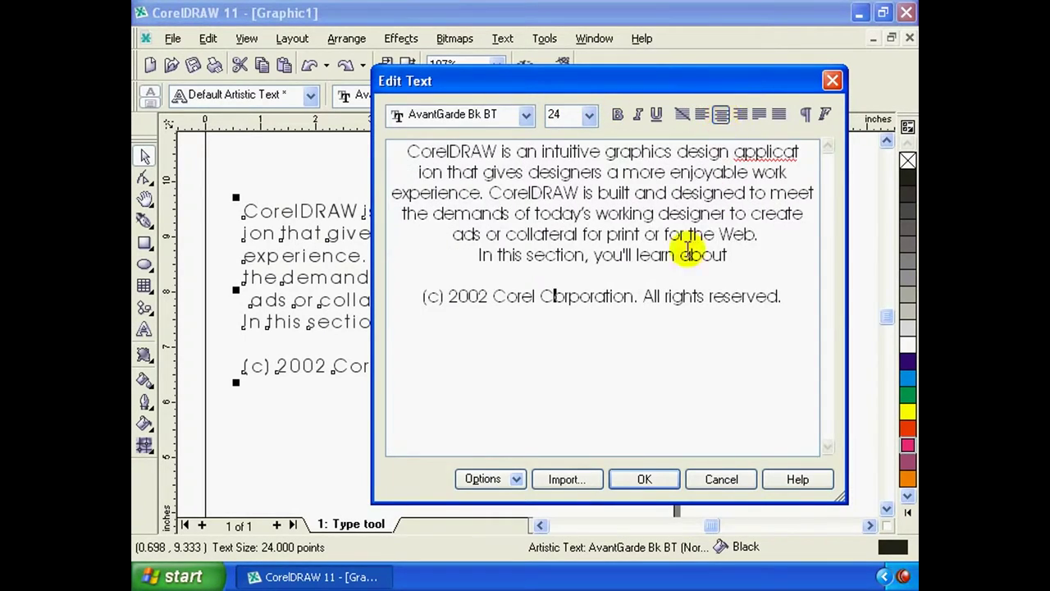
{"action": "left_click", "coordinate": [703, 116]}
{"action": "left_click", "coordinate": [722, 116]}
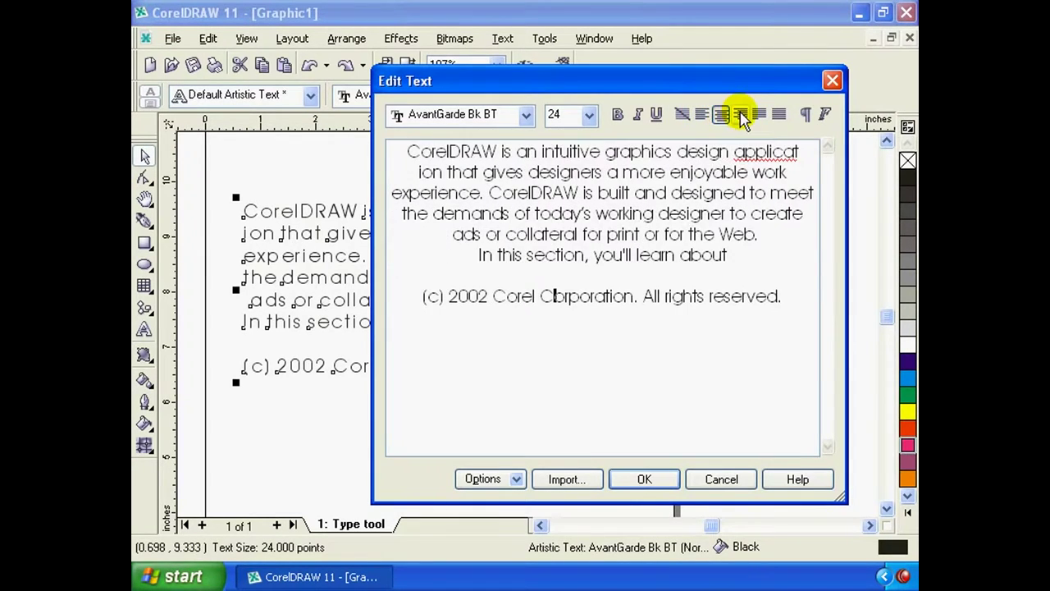
{"action": "left_click", "coordinate": [741, 115]}
{"action": "left_click", "coordinate": [778, 116]}
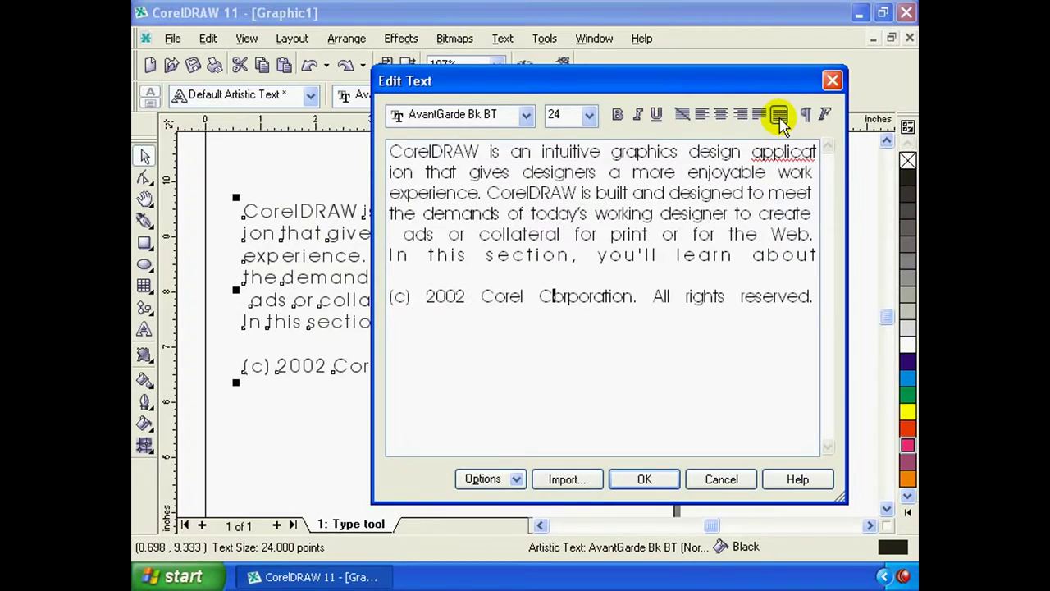
{"action": "left_click", "coordinate": [760, 115]}
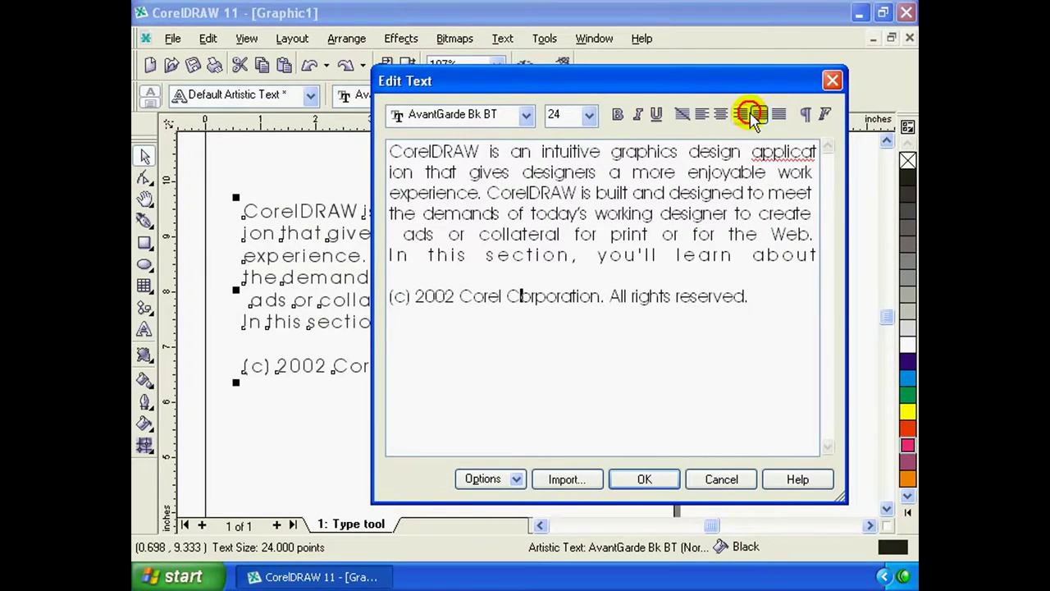
{"action": "left_click", "coordinate": [702, 116]}
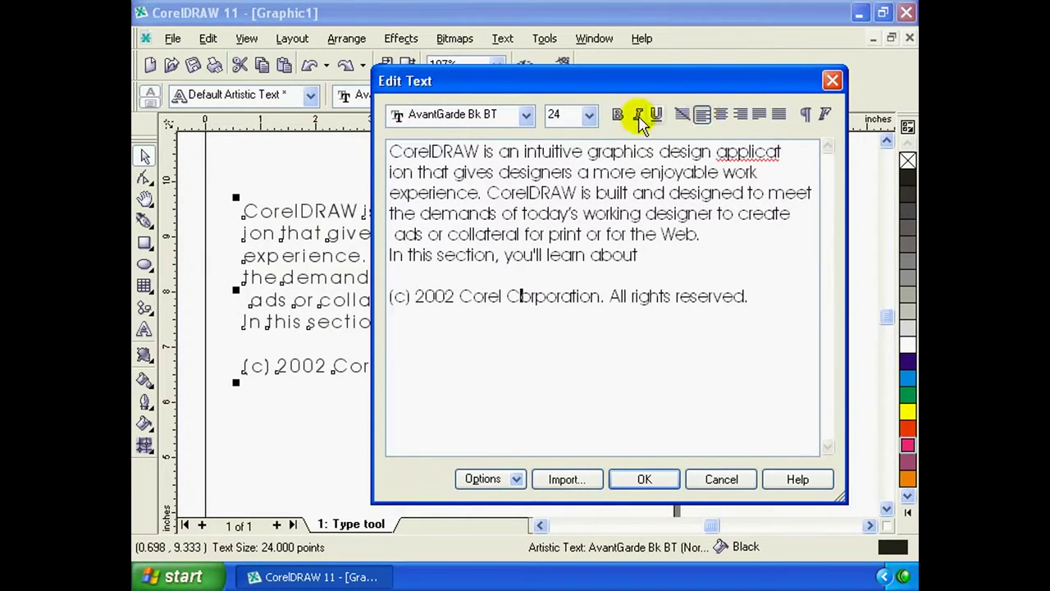
Keep the size at 24 and try the Blackletter686 BT font in the editor
{"action": "left_click", "coordinate": [589, 116]}
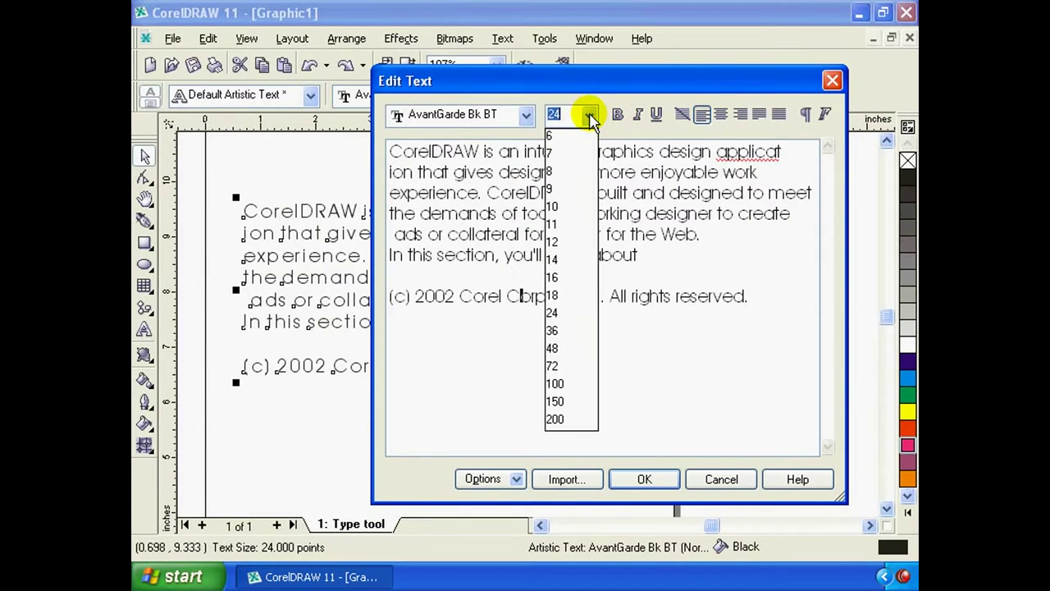
{"action": "left_click", "coordinate": [550, 314]}
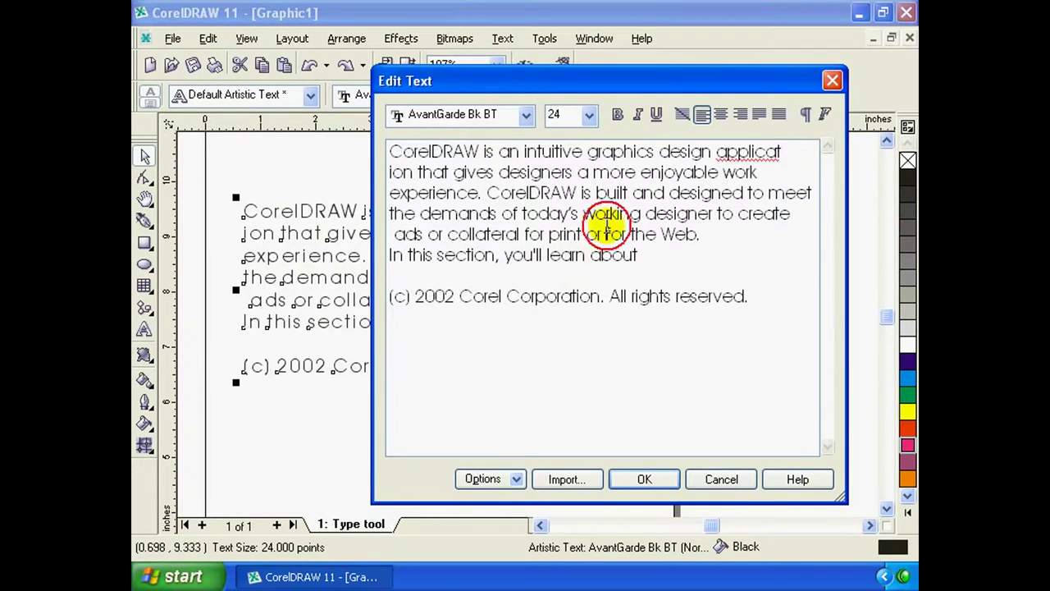
{"action": "left_click", "coordinate": [526, 116]}
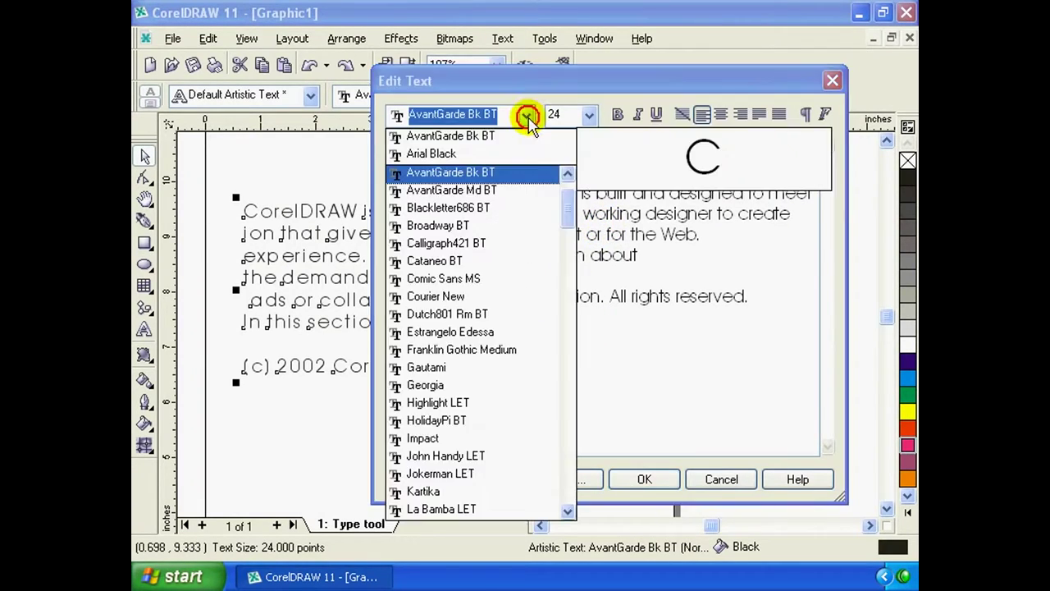
{"action": "left_click", "coordinate": [484, 208]}
{"action": "left_click", "coordinate": [490, 214]}
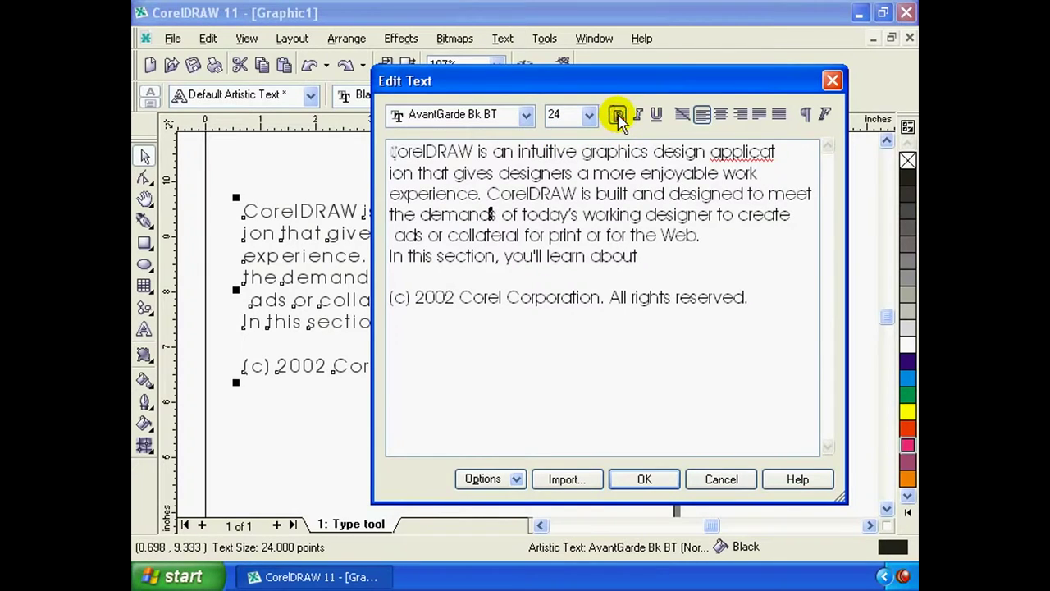
Cancel Edit Text to discard the font change, then show the Text menu again
{"action": "left_click_drag", "start_coordinate": [748, 305], "coordinate": [390, 151]}
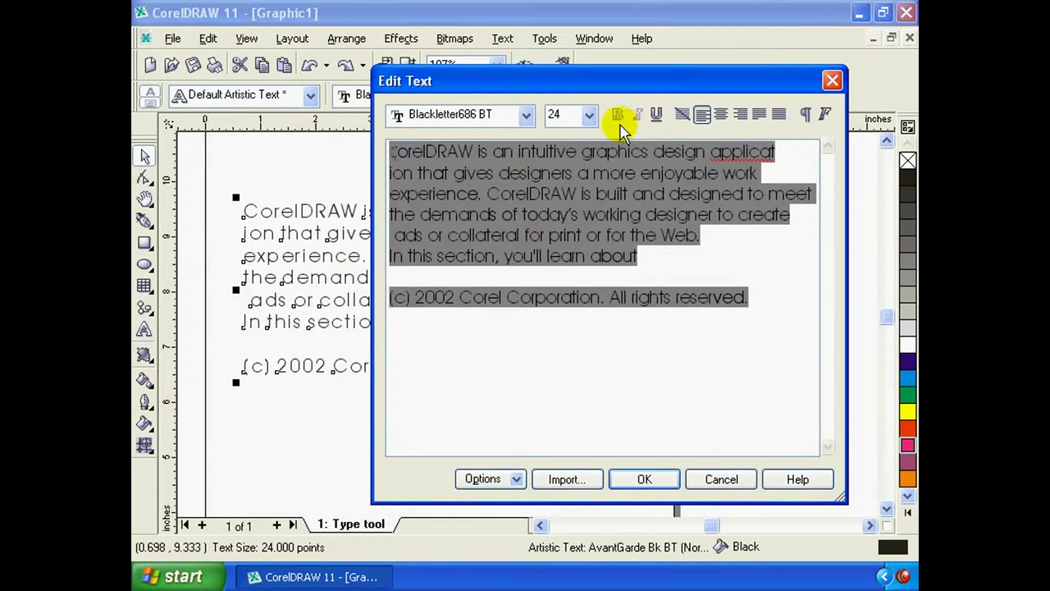
{"action": "left_click", "coordinate": [679, 193]}
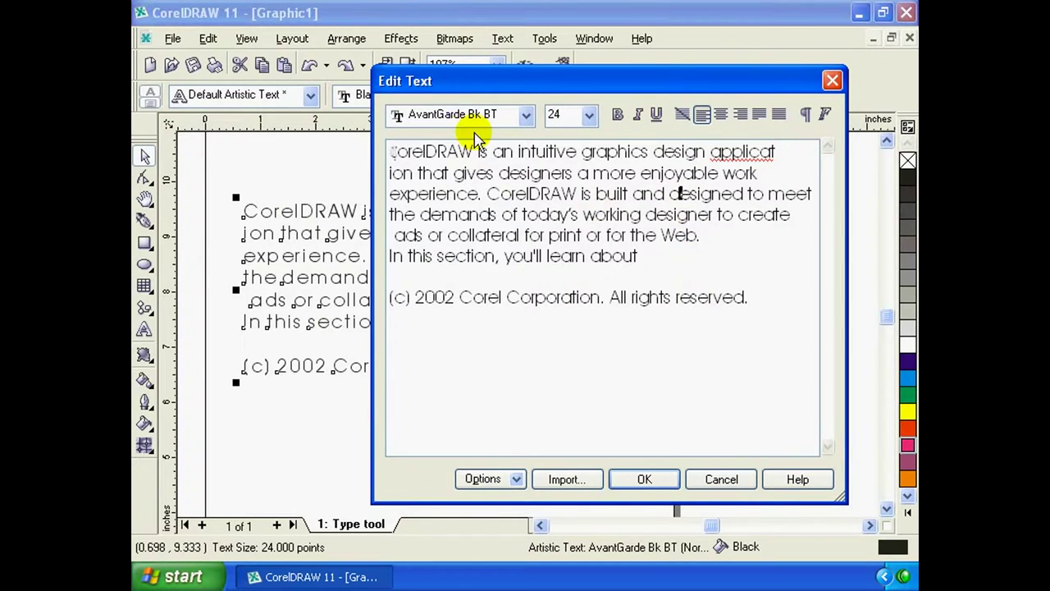
{"action": "key", "text": "ctrl+a"}
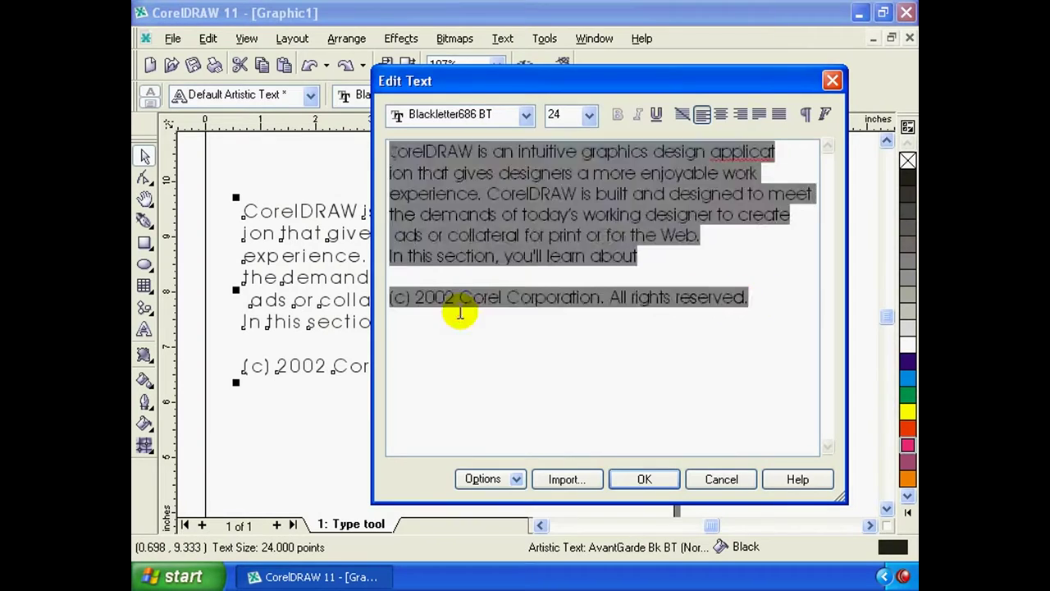
{"action": "key", "text": "Right"}
{"action": "mouse_move", "coordinate": [557, 86]}
{"action": "left_mouse_down"}
{"action": "mouse_move", "coordinate": [593, 103]}
{"action": "mouse_move", "coordinate": [572, 99]}
{"action": "left_mouse_up"}
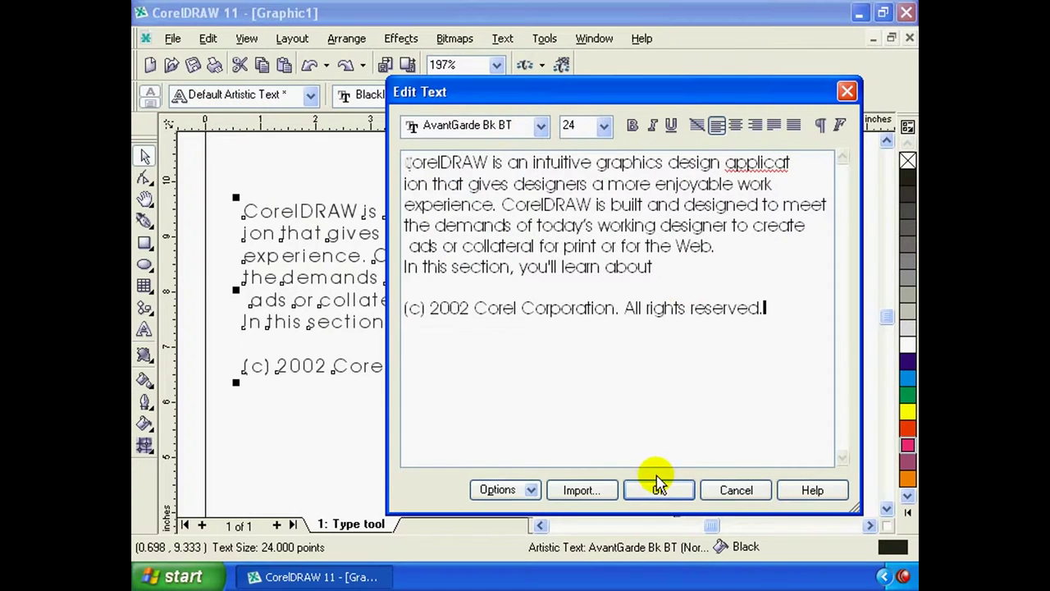
{"action": "left_click", "coordinate": [734, 491]}
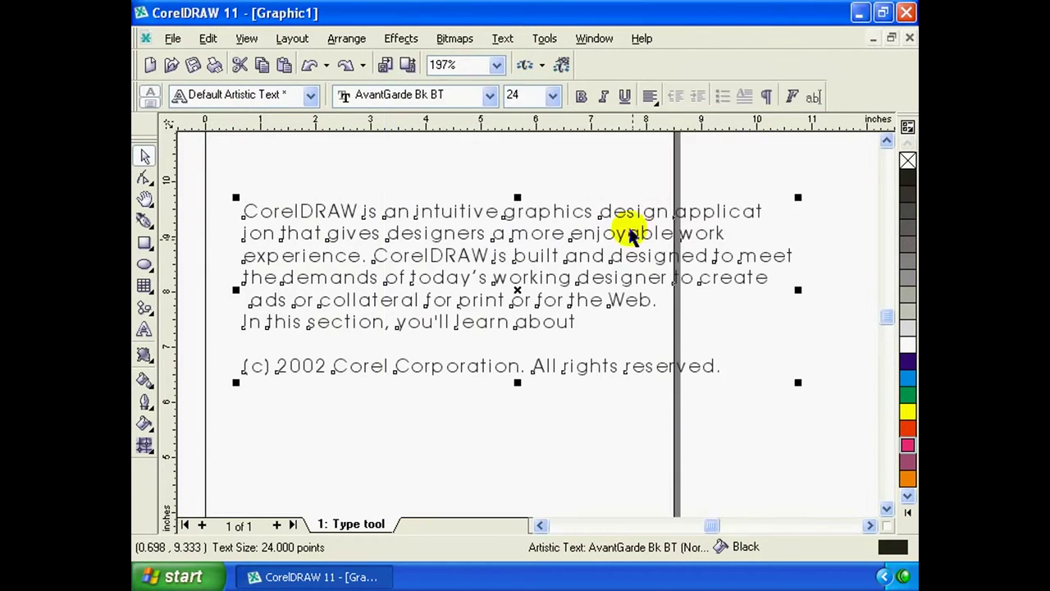
{"action": "left_click", "coordinate": [502, 39]}
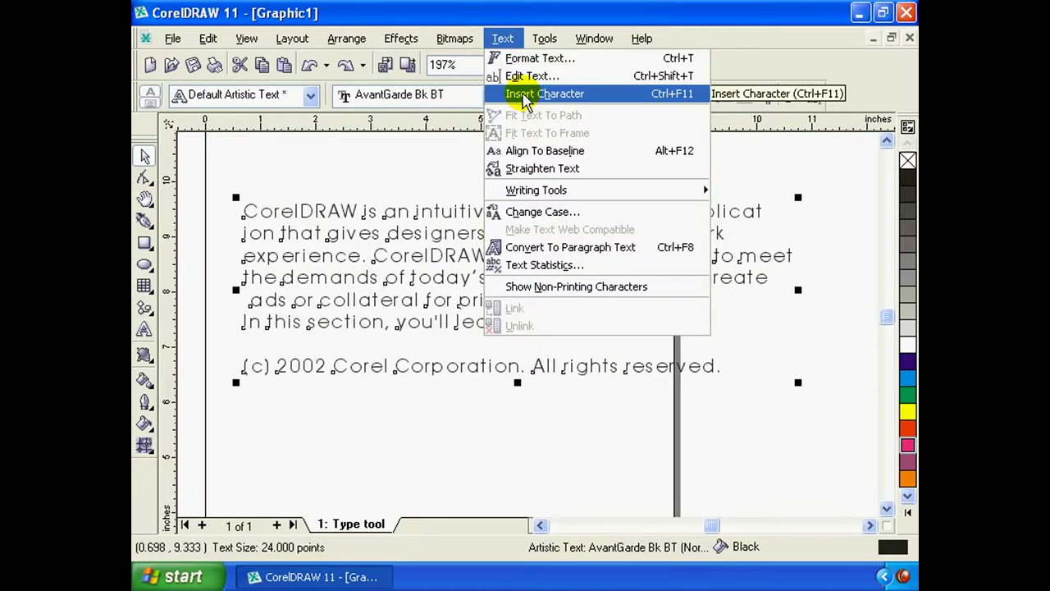
Open the Insert Character docker and browse character sets such as Arial Black (Central European) and Academy Engraved
{"action": "left_click", "coordinate": [525, 99]}
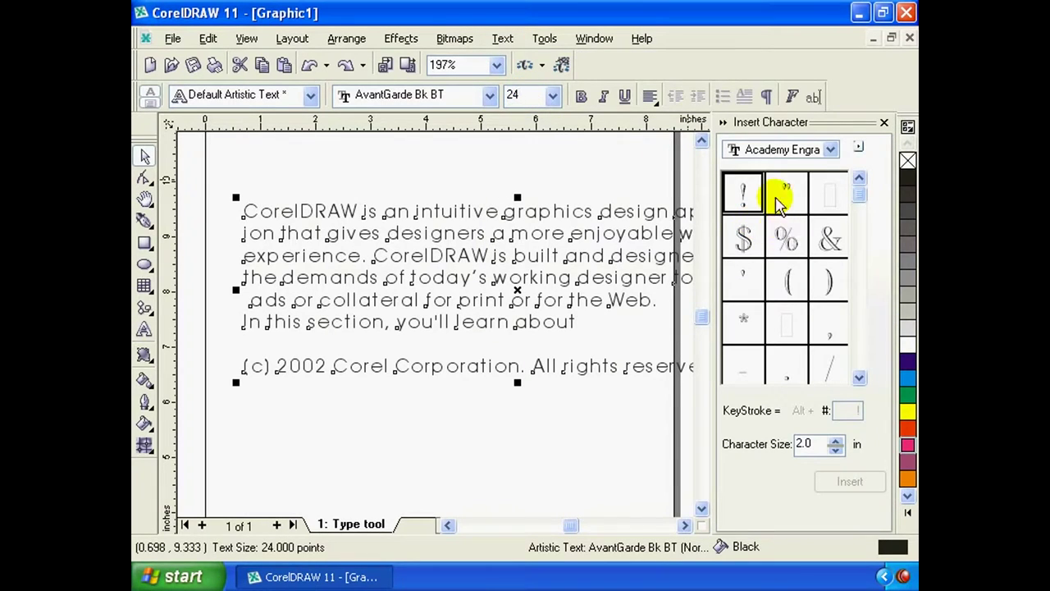
{"action": "mouse_move", "coordinate": [859, 196]}
{"action": "left_mouse_down"}
{"action": "mouse_move", "coordinate": [841, 340]}
{"action": "mouse_move", "coordinate": [859, 204]}
{"action": "mouse_move", "coordinate": [861, 230]}
{"action": "mouse_move", "coordinate": [853, 204]}
{"action": "mouse_move", "coordinate": [848, 211]}
{"action": "left_mouse_up"}
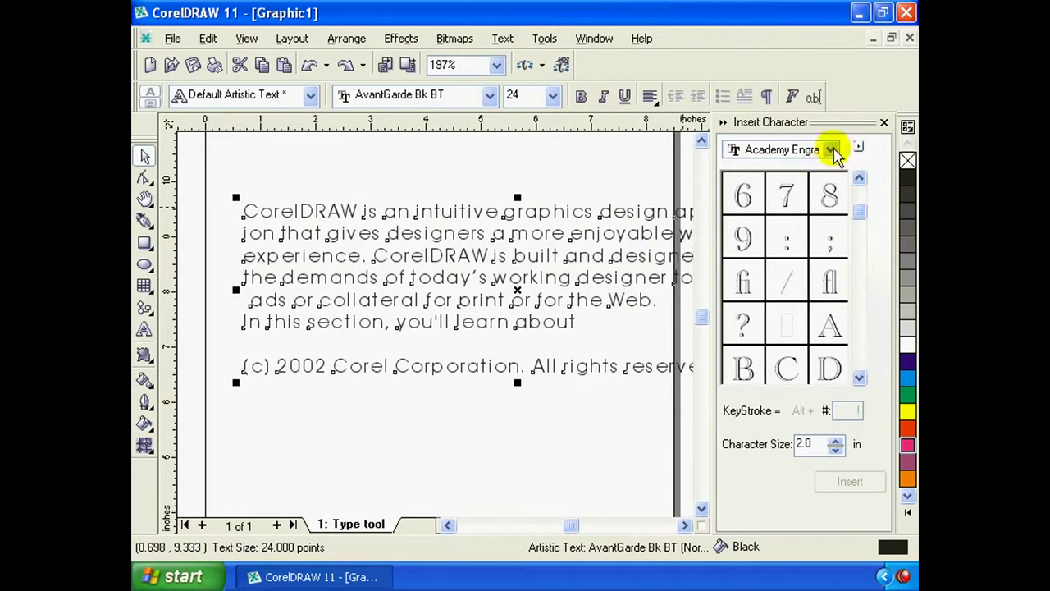
{"action": "left_click", "coordinate": [832, 150]}
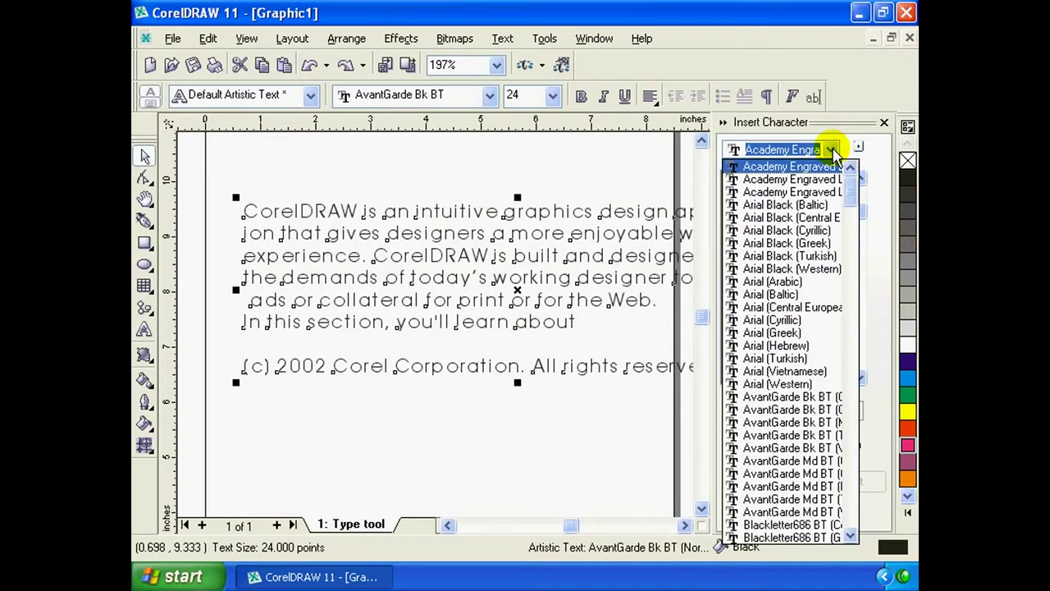
{"action": "left_click", "coordinate": [787, 212]}
{"action": "left_click", "coordinate": [831, 150]}
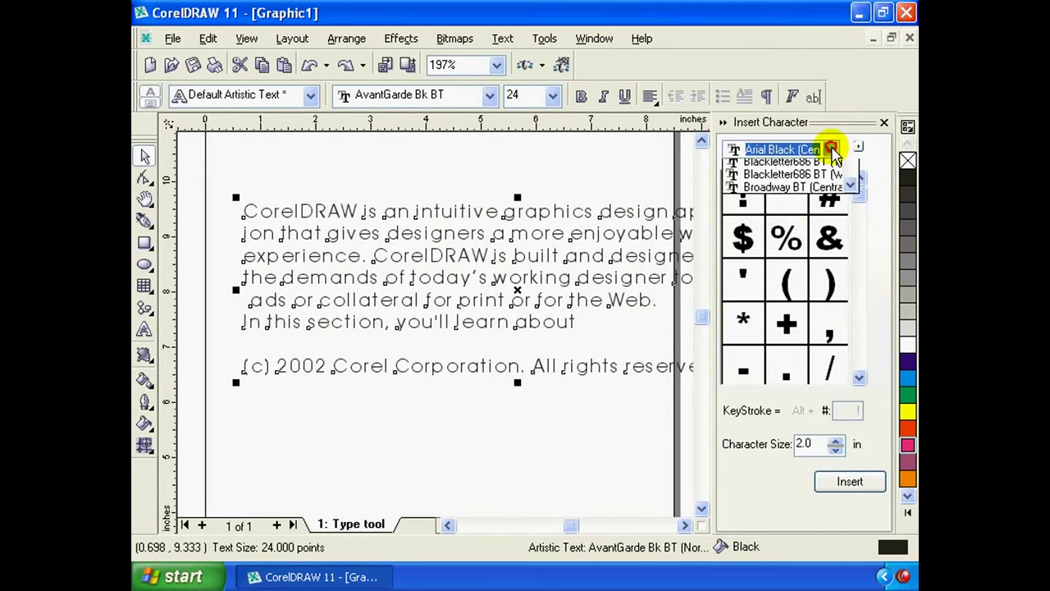
{"action": "left_click", "coordinate": [851, 167]}
{"action": "left_click", "coordinate": [776, 179]}
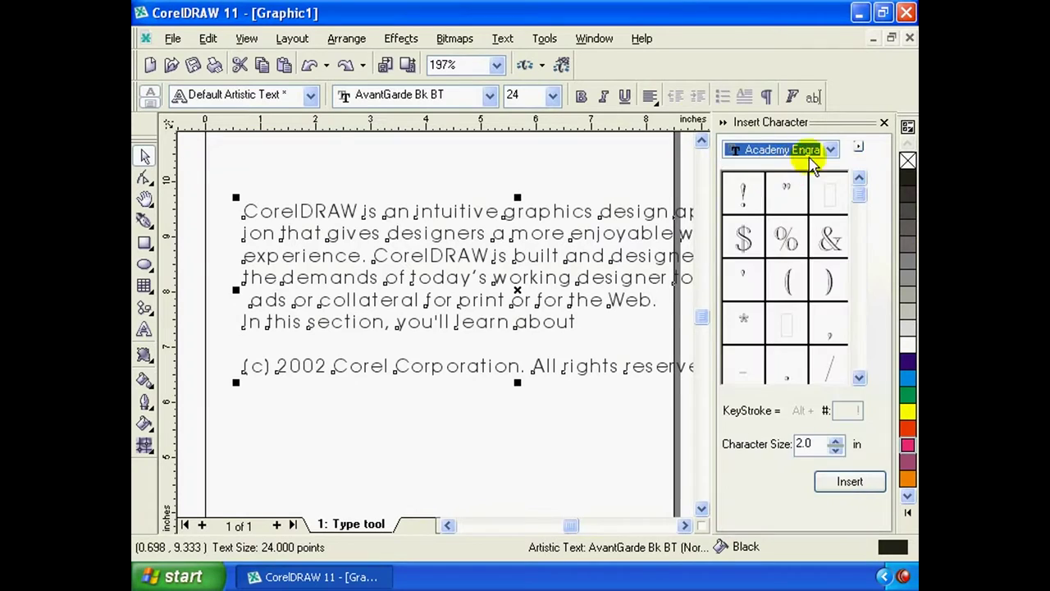
{"action": "left_click", "coordinate": [830, 150]}
Switch the docker to Arial (Turkish) and select the dagger (†) character
{"action": "scroll", "coordinate": [795, 304], "scroll_direction": "down", "scroll_amount": 1}
{"action": "left_click", "coordinate": [795, 305]}
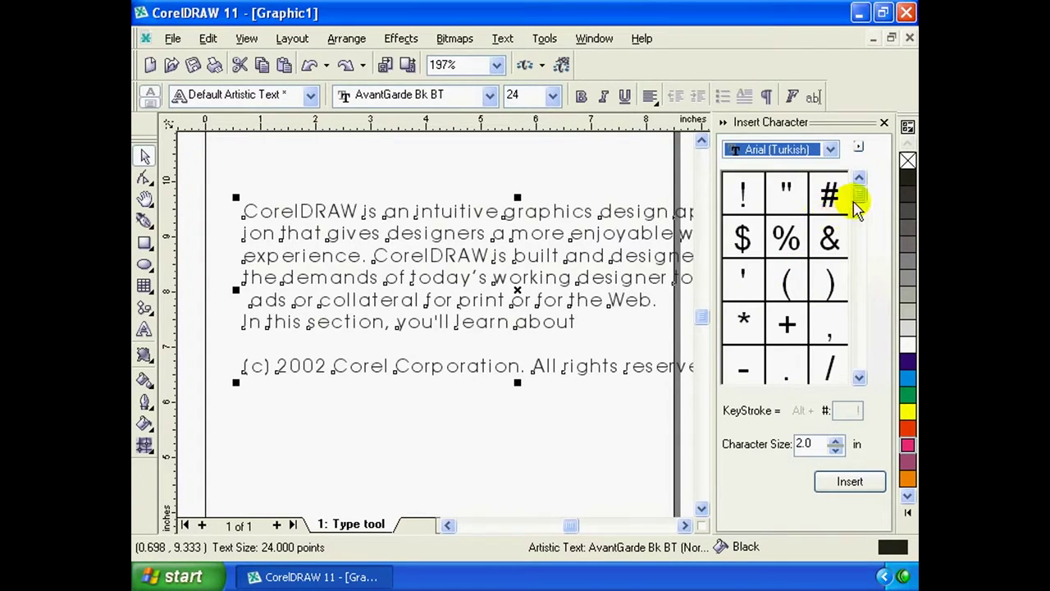
{"action": "left_click_drag", "start_coordinate": [858, 196], "coordinate": [859, 274]}
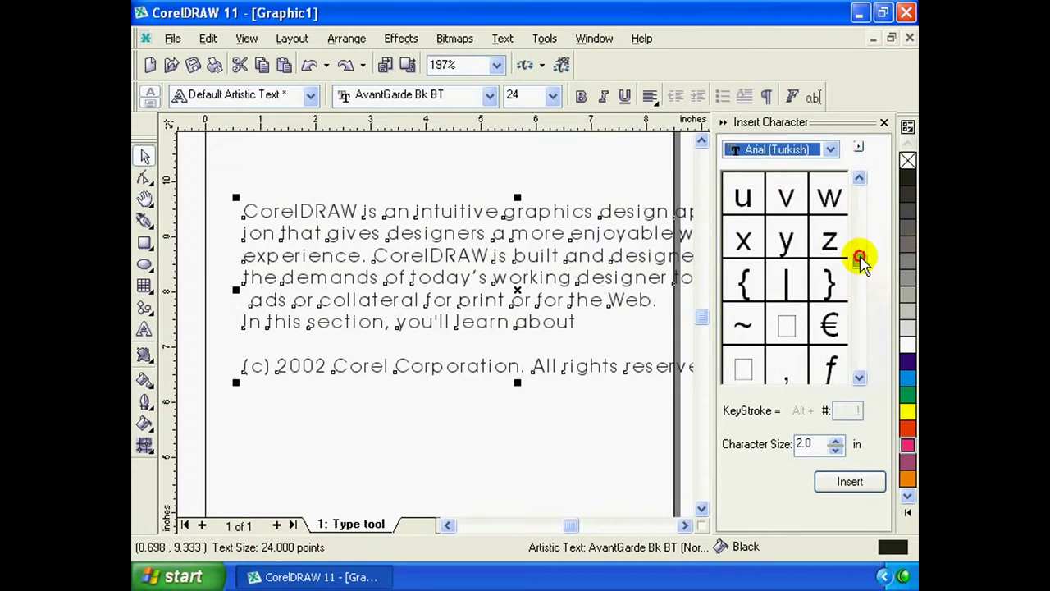
{"action": "mouse_move", "coordinate": [854, 271]}
{"action": "left_mouse_down"}
{"action": "mouse_move", "coordinate": [862, 207]}
{"action": "mouse_move", "coordinate": [853, 271]}
{"action": "left_mouse_up"}
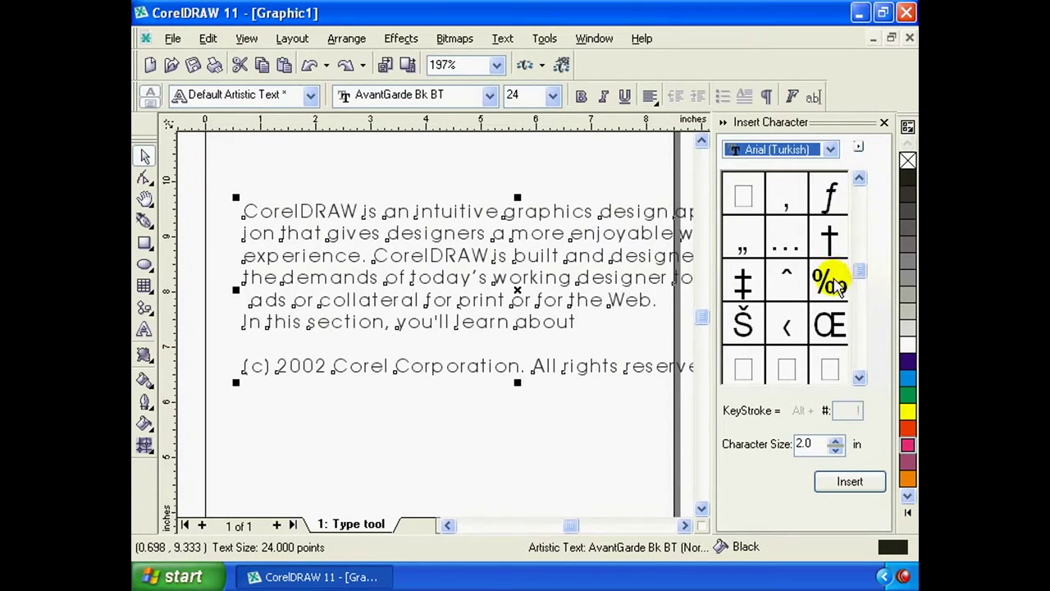
{"action": "left_click", "coordinate": [831, 238]}
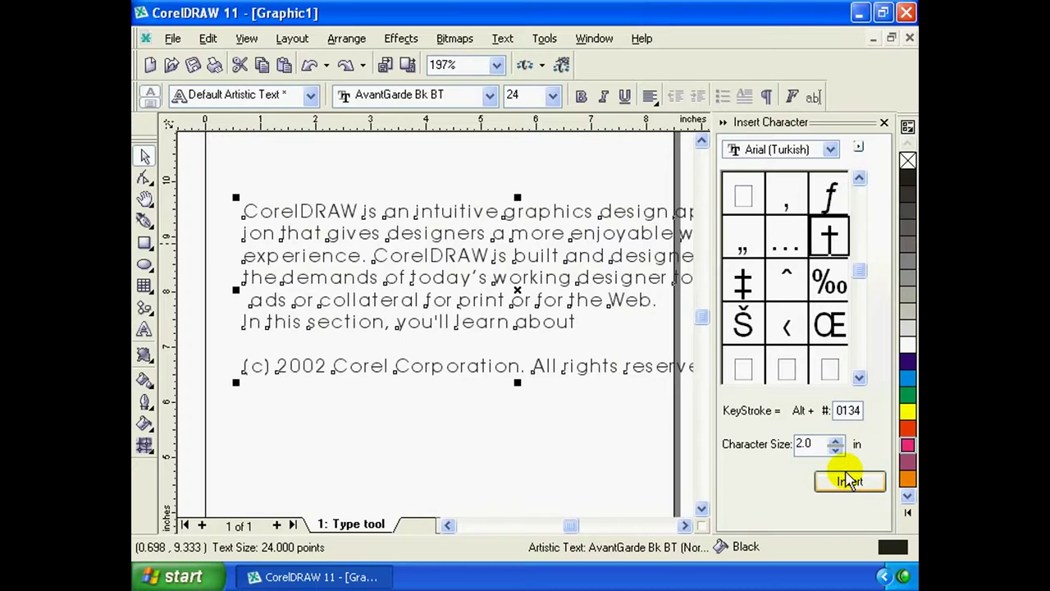
Place the dagger cross on the page, move it left and fill it green
{"action": "left_click", "coordinate": [849, 480]}
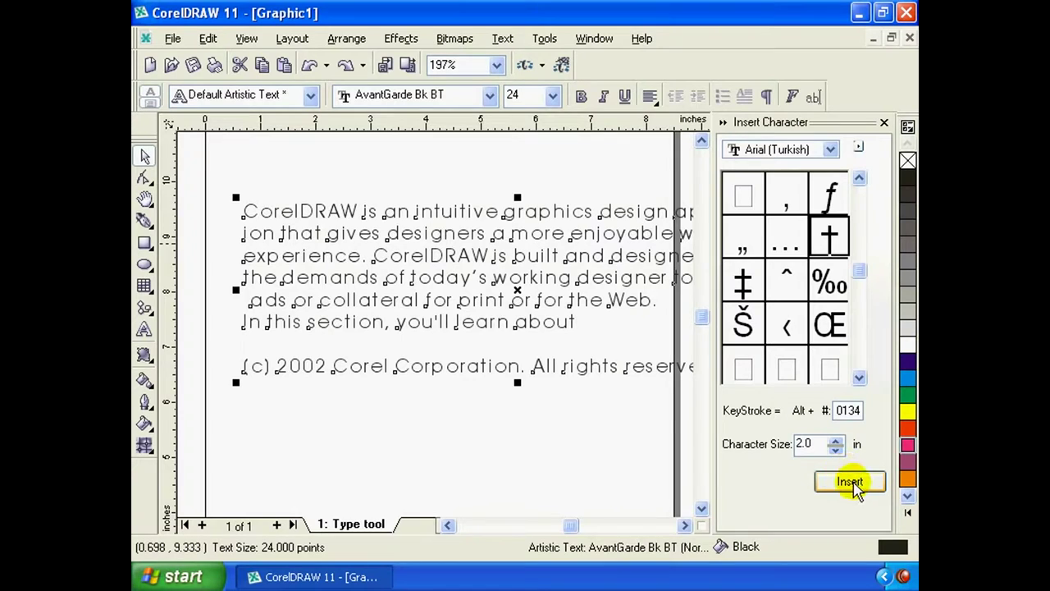
{"action": "left_click", "coordinate": [522, 452]}
{"action": "left_click_drag", "start_coordinate": [444, 419], "coordinate": [375, 417]}
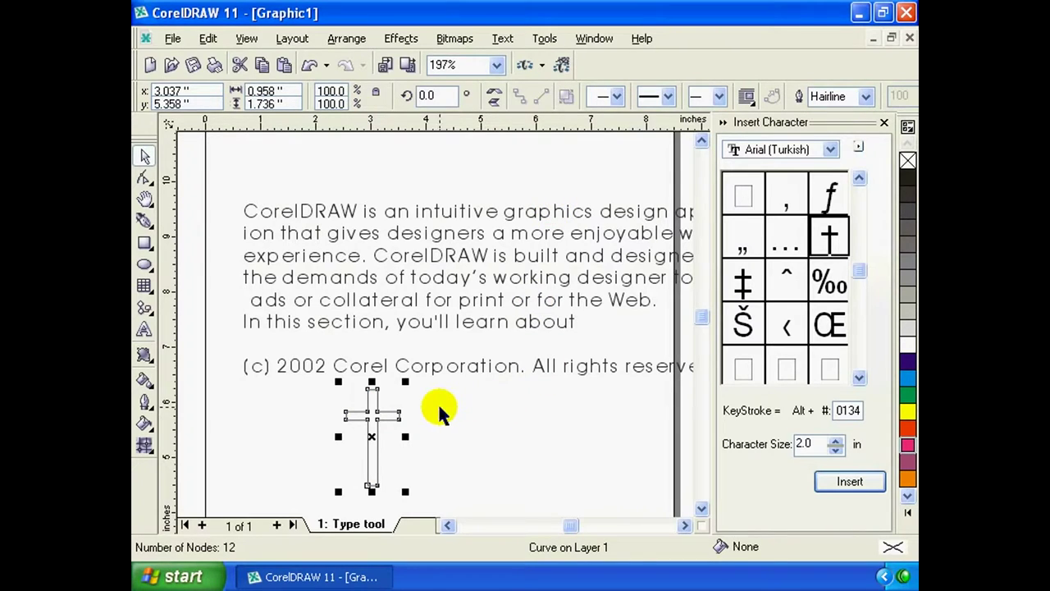
{"action": "left_click", "coordinate": [908, 397]}
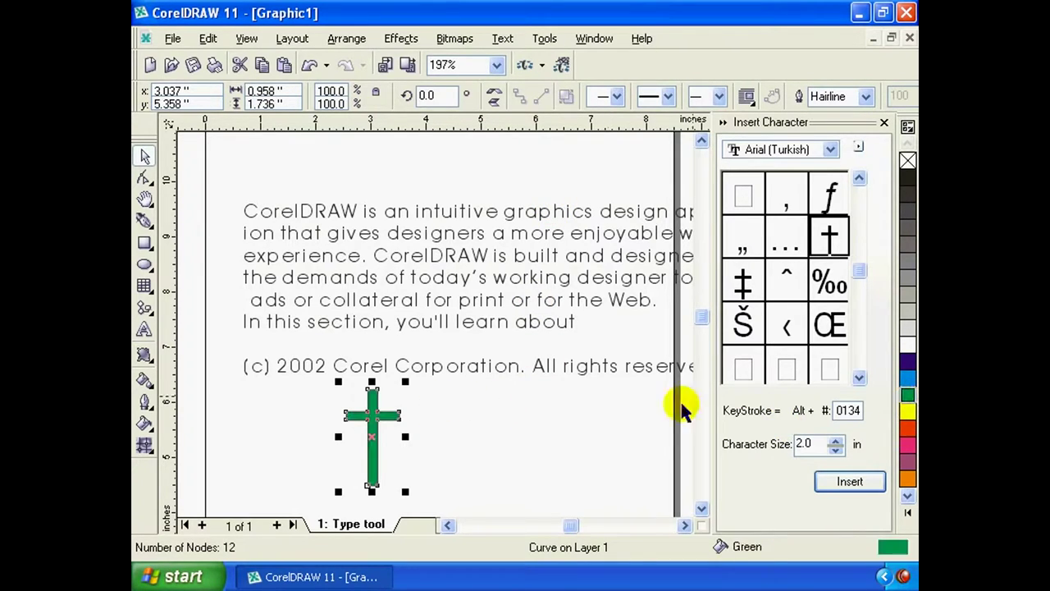
{"action": "left_click", "coordinate": [573, 414]}
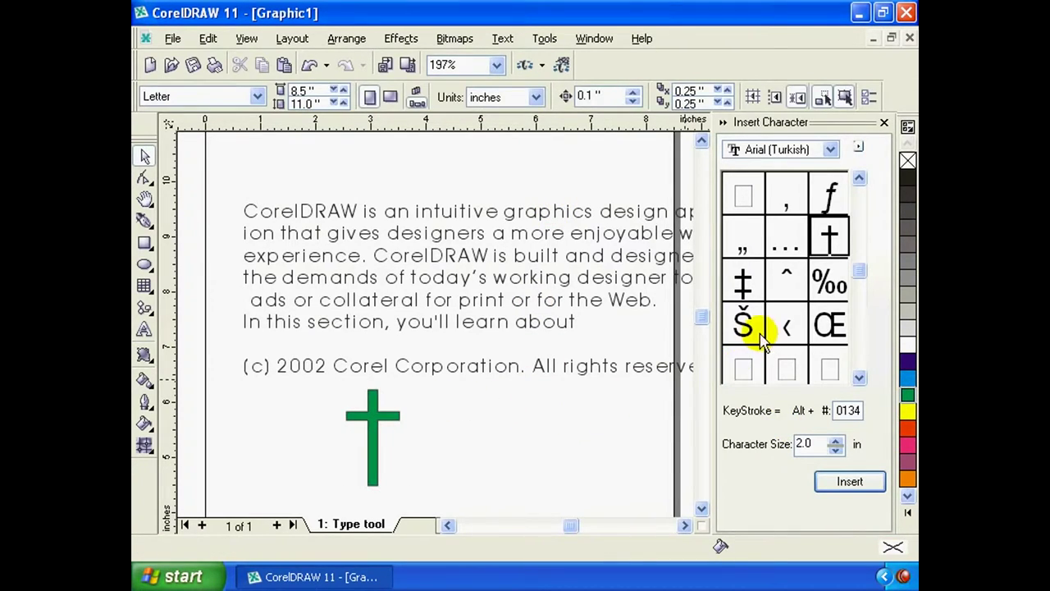
Insert an Œ character beside the cross and fill it red
{"action": "left_click", "coordinate": [830, 324]}
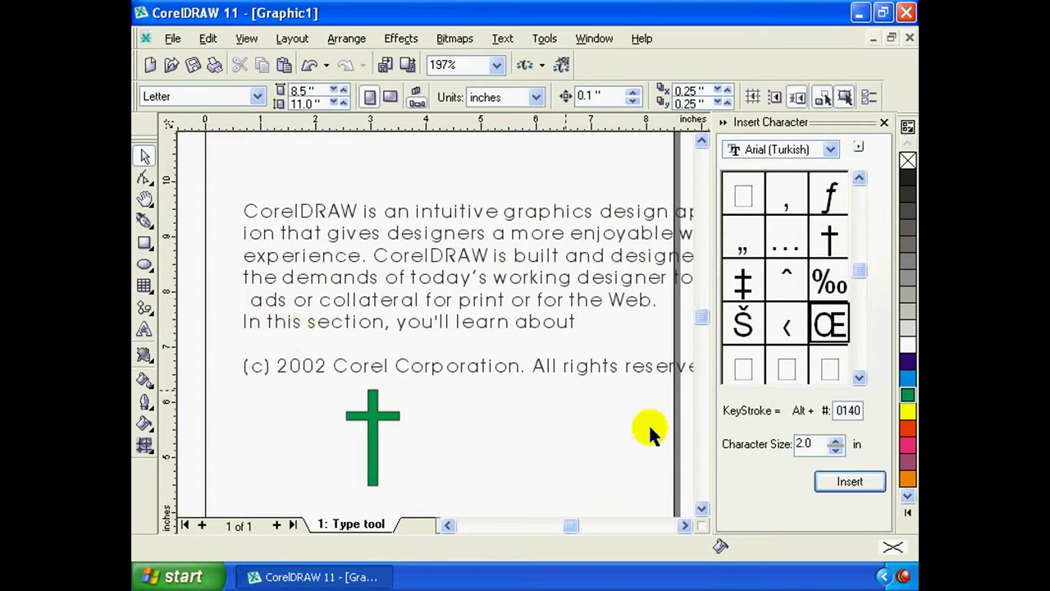
{"action": "left_click", "coordinate": [850, 481]}
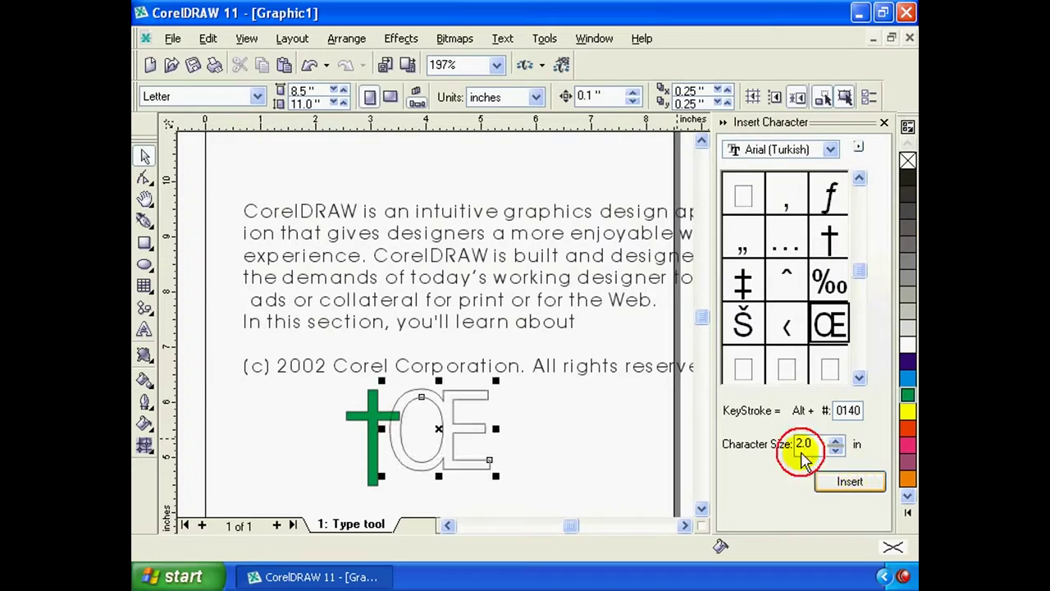
{"action": "left_click", "coordinate": [910, 442]}
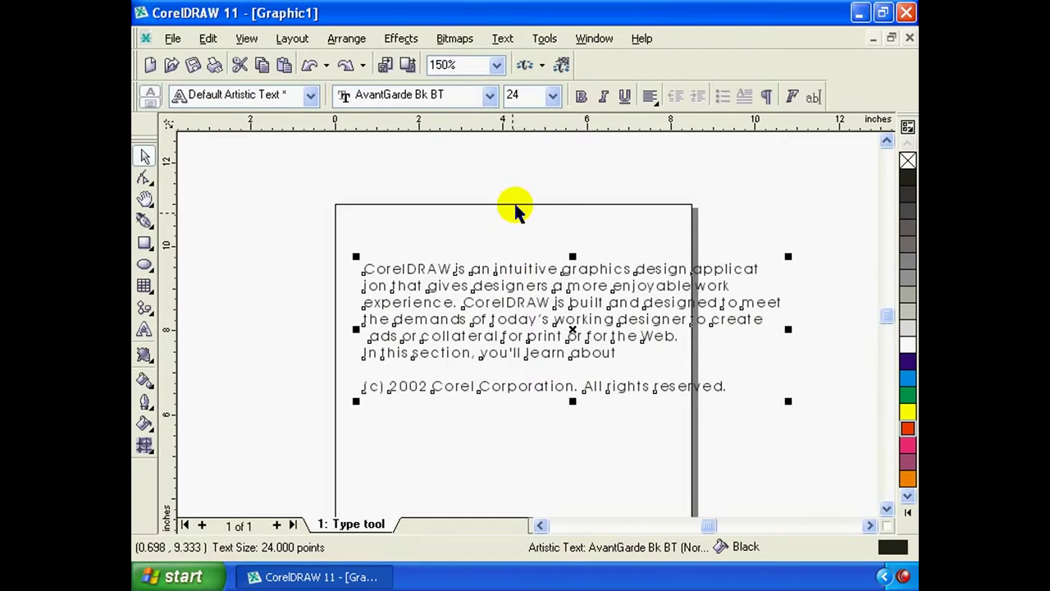
Open the Text menu to reach Writing Tools and Spell Check
{"action": "left_click", "coordinate": [502, 39]}
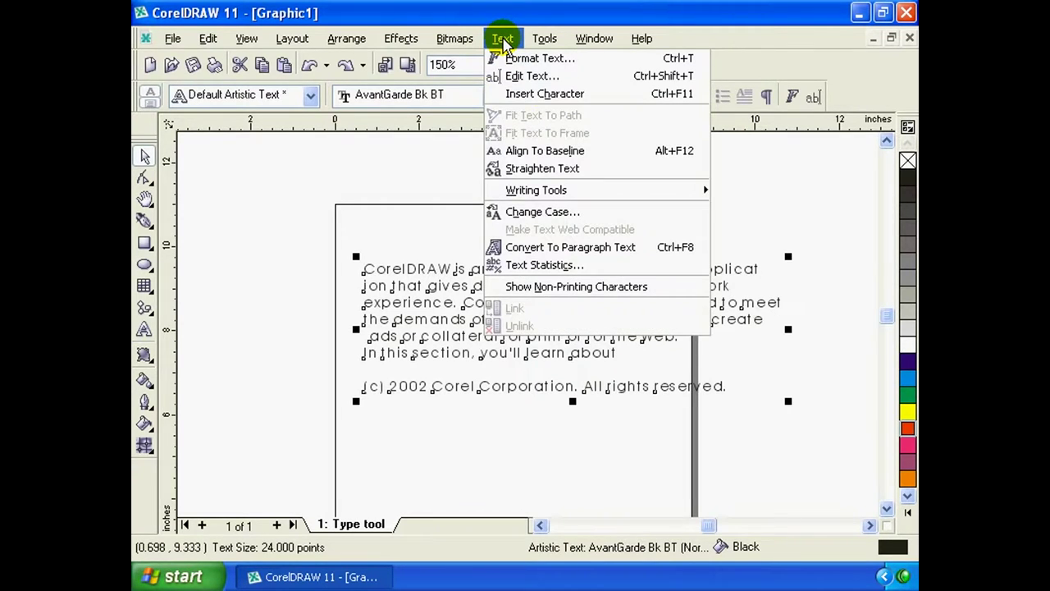
{"action": "mouse_move", "coordinate": [536, 190]}
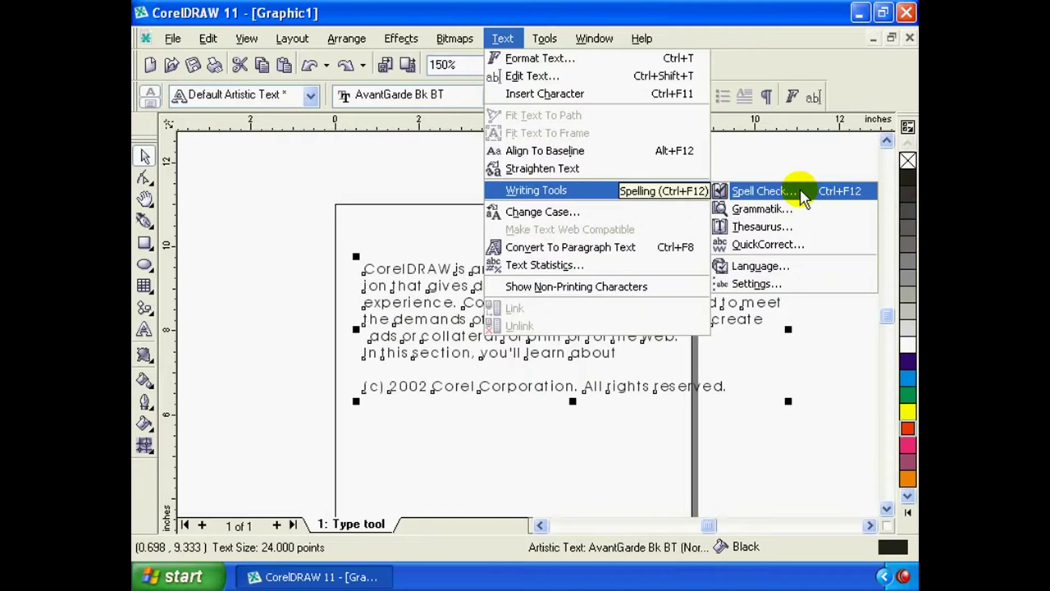
Spell-check the text, replacing 'applicat' with 'graphic', then close the finished checker
{"action": "left_click", "coordinate": [802, 197]}
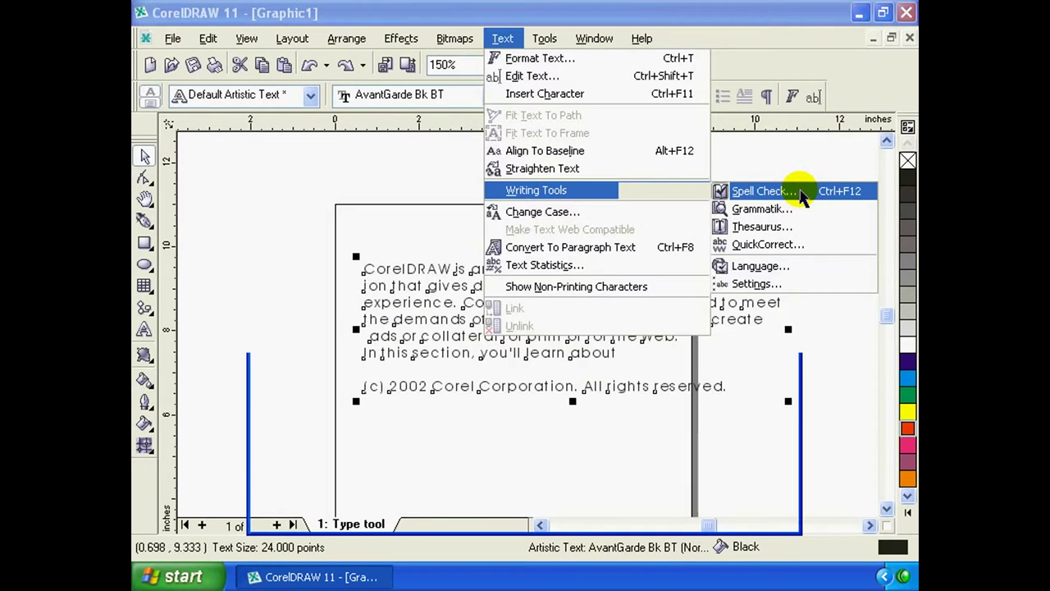
{"action": "mouse_move", "coordinate": [727, 340]}
{"action": "left_mouse_down"}
{"action": "mouse_move", "coordinate": [702, 49]}
{"action": "mouse_move", "coordinate": [657, 49]}
{"action": "left_mouse_up"}
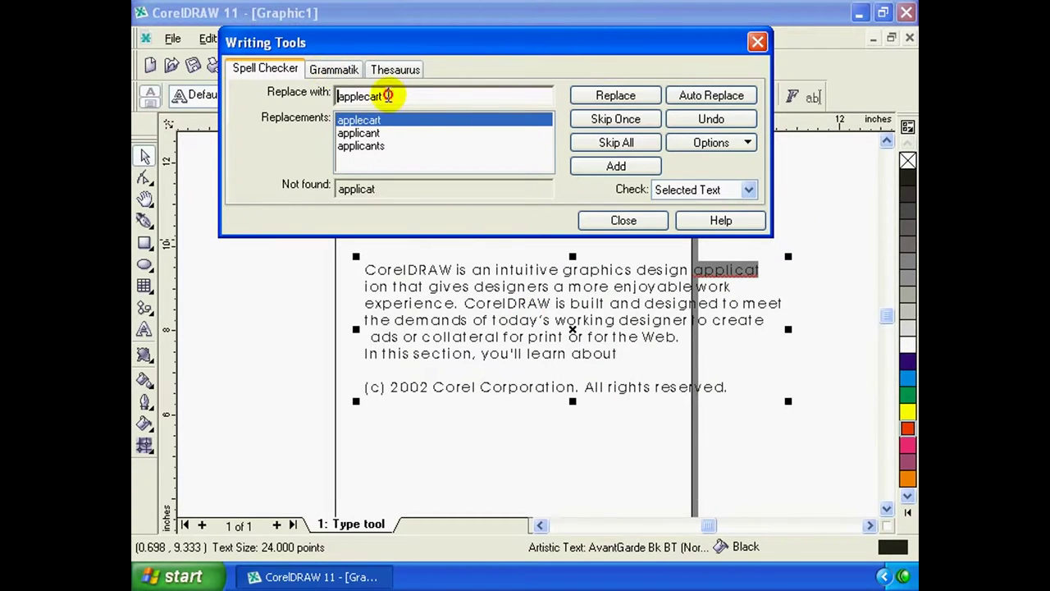
{"action": "double_click", "coordinate": [398, 96]}
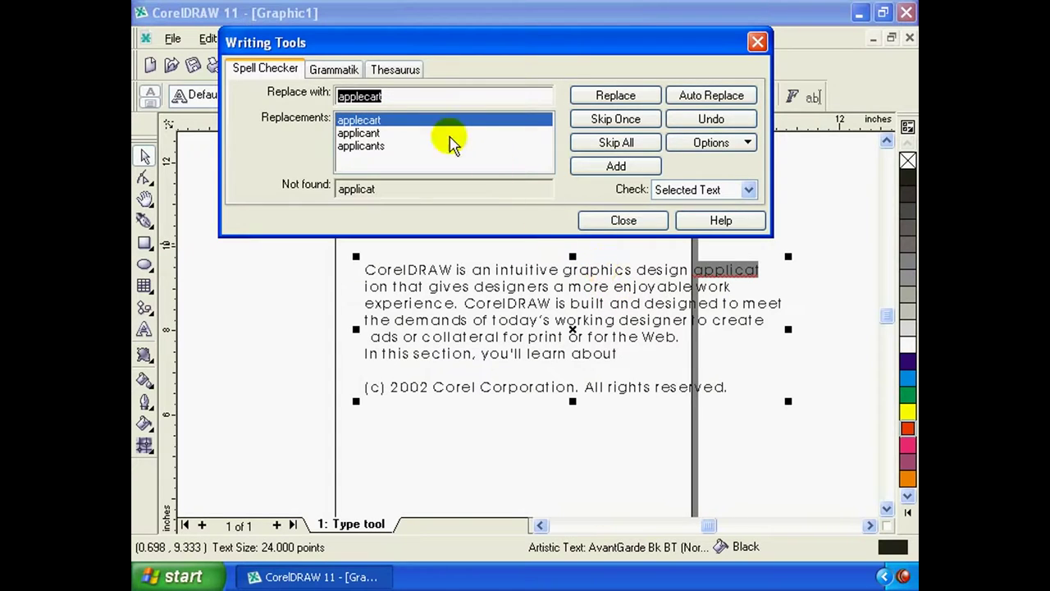
{"action": "type", "text": "graph"}
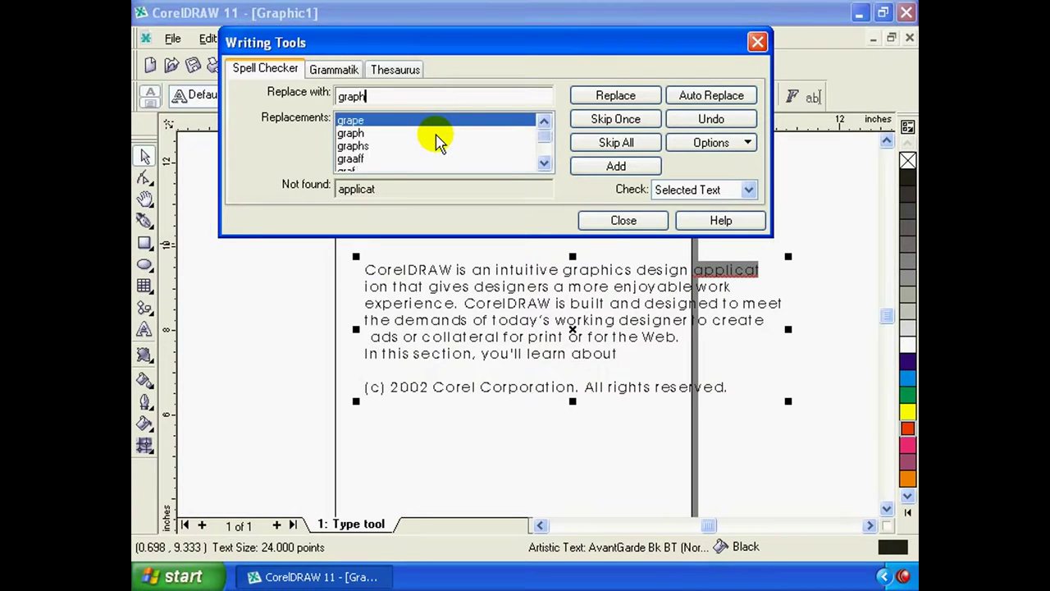
{"action": "type", "text": "ics"}
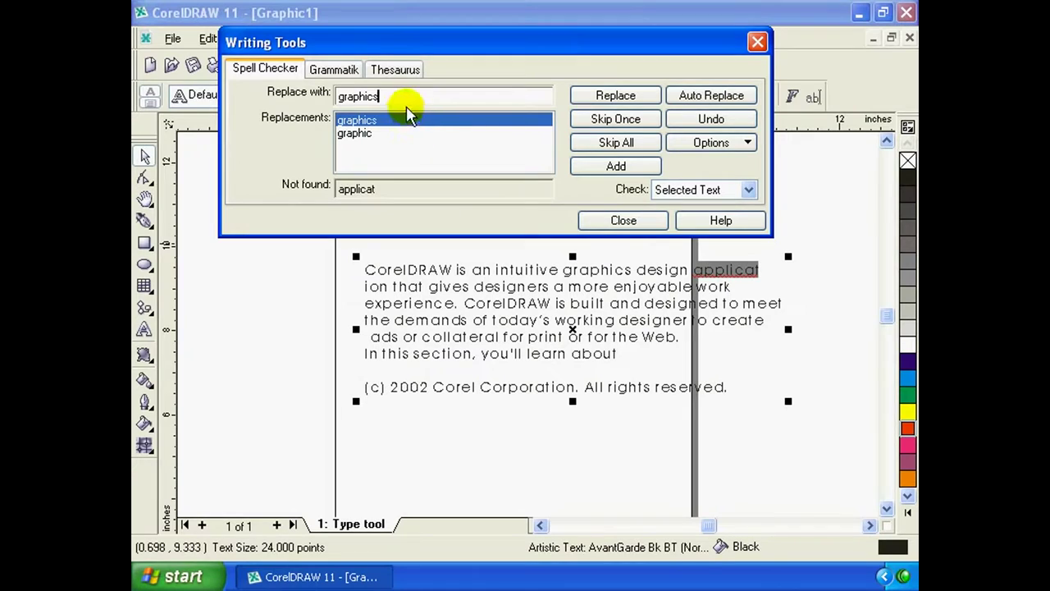
{"action": "left_click_drag", "start_coordinate": [403, 96], "coordinate": [234, 96]}
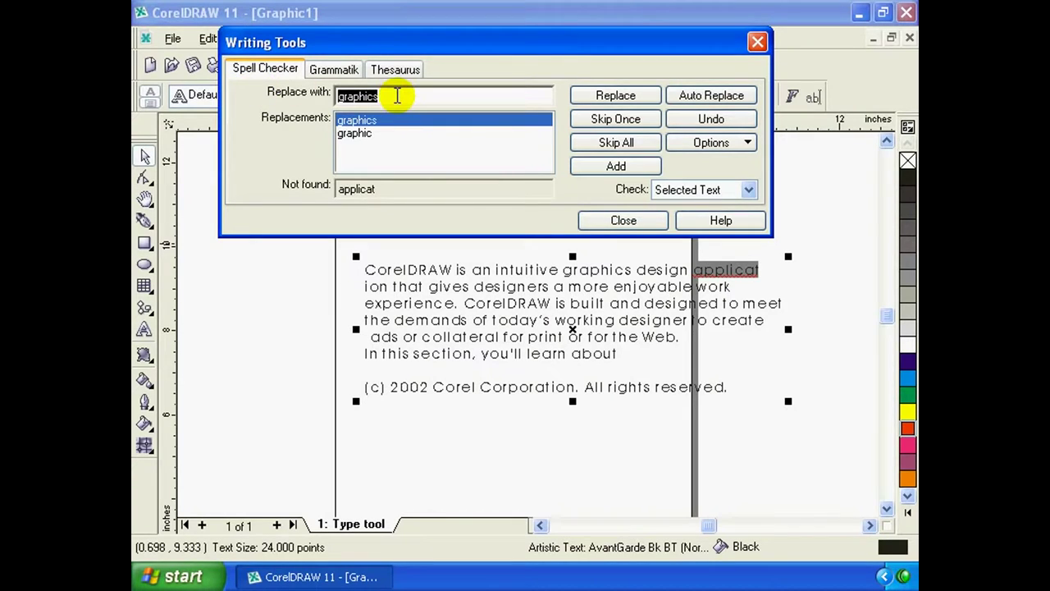
{"action": "left_click", "coordinate": [393, 123]}
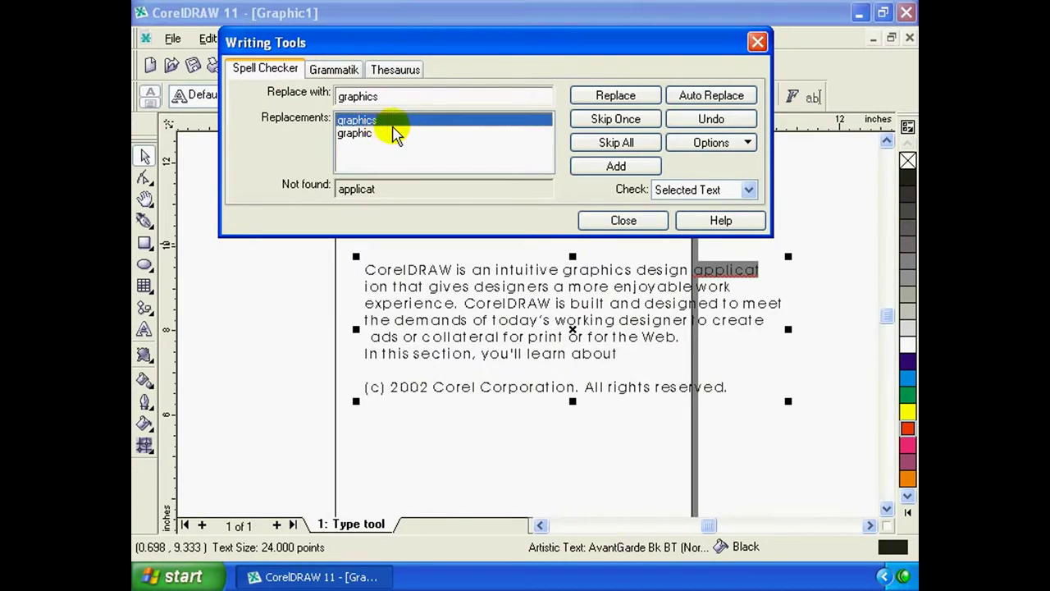
{"action": "left_click", "coordinate": [382, 132]}
{"action": "left_click", "coordinate": [386, 121]}
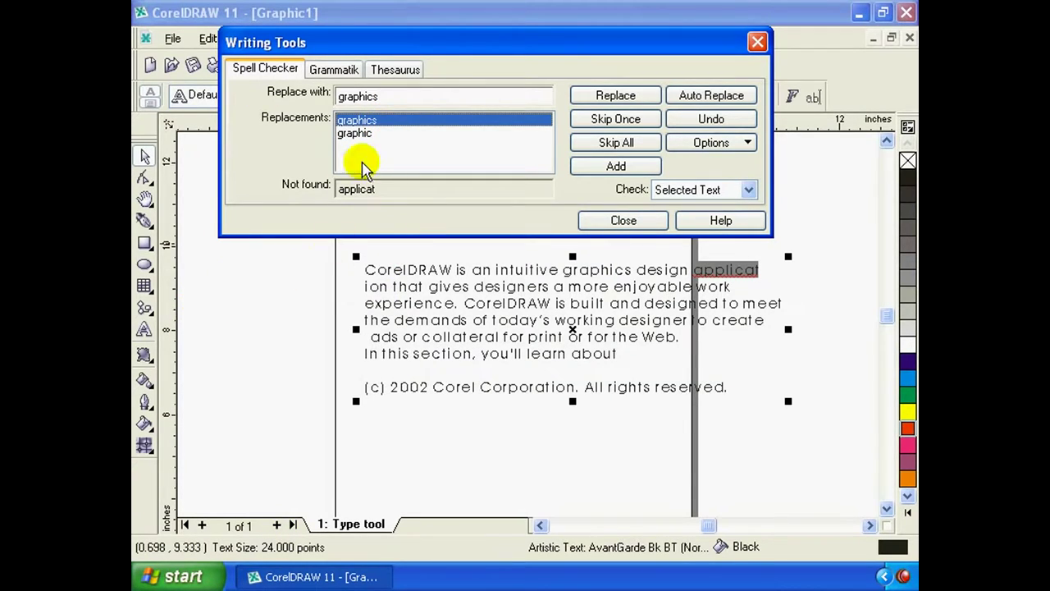
{"action": "left_click", "coordinate": [371, 134]}
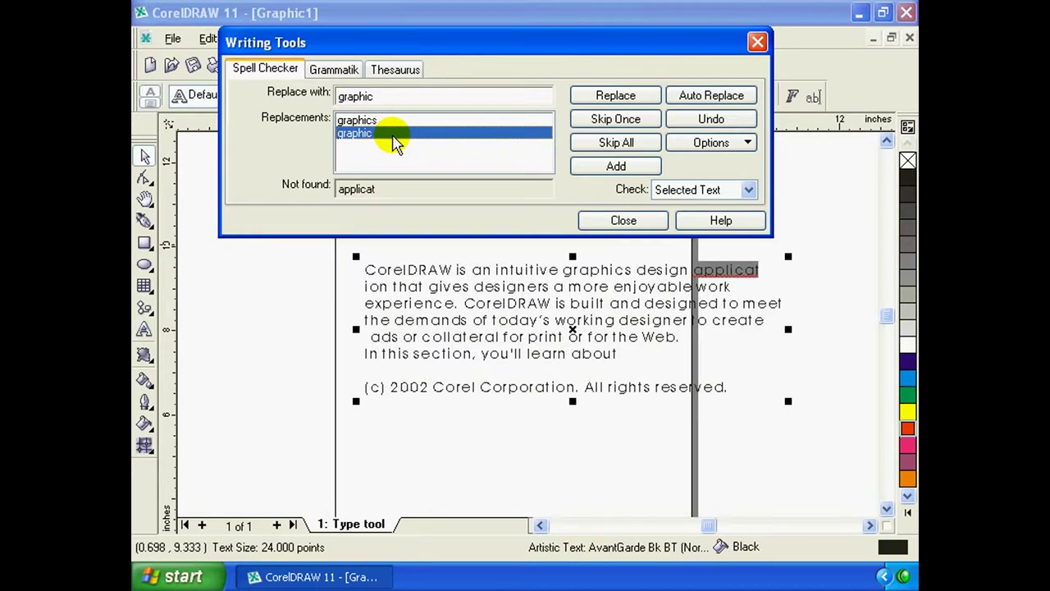
{"action": "left_click", "coordinate": [610, 97]}
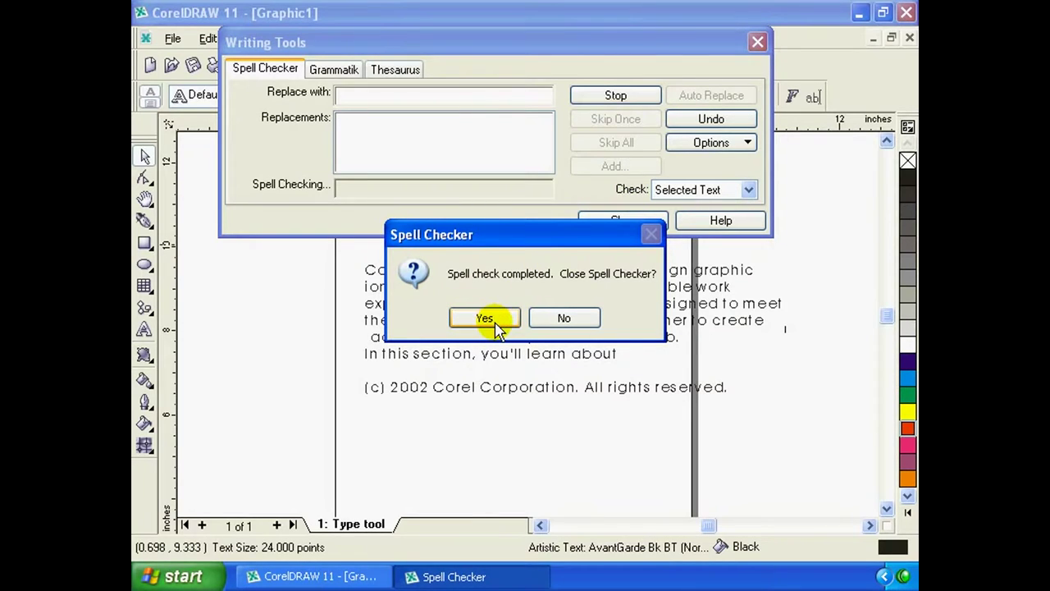
{"action": "left_click", "coordinate": [493, 320]}
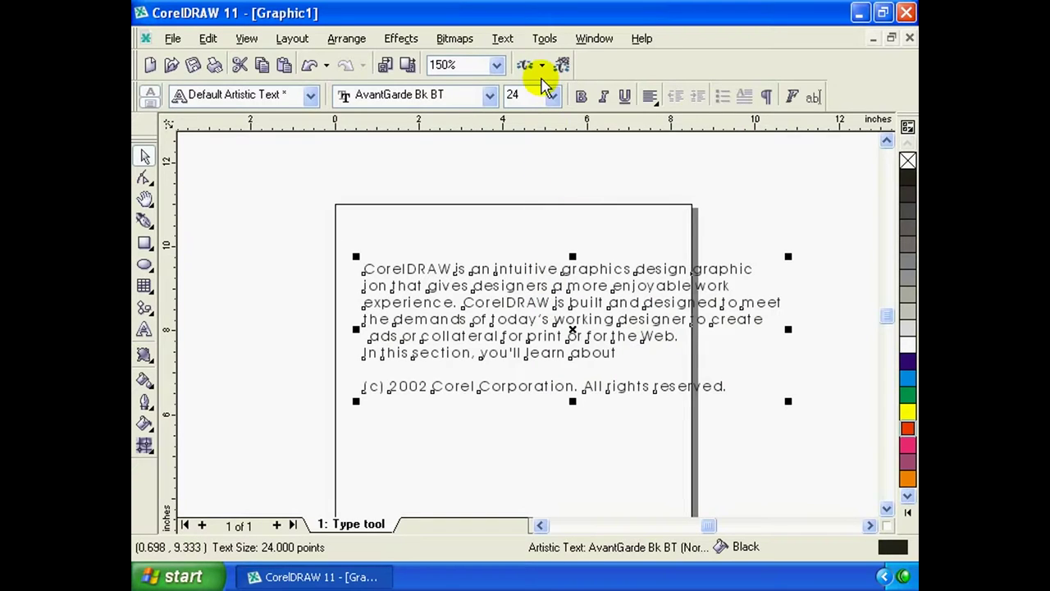
Run Grammatik, skip the first issue and rerun it until 'reserved' is flagged as needing an object
{"action": "left_click", "coordinate": [502, 39]}
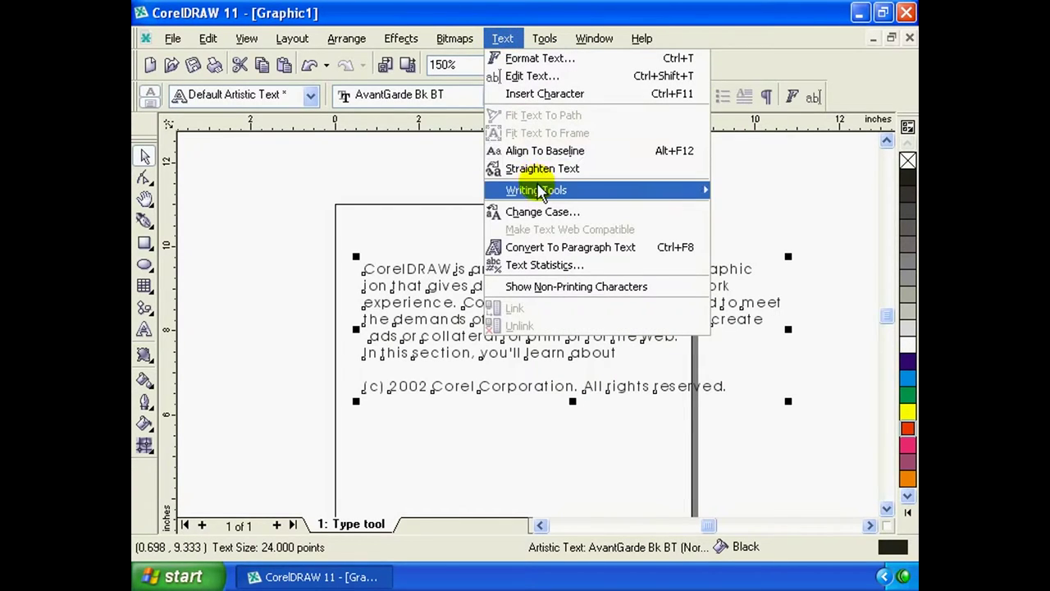
{"action": "mouse_move", "coordinate": [536, 190]}
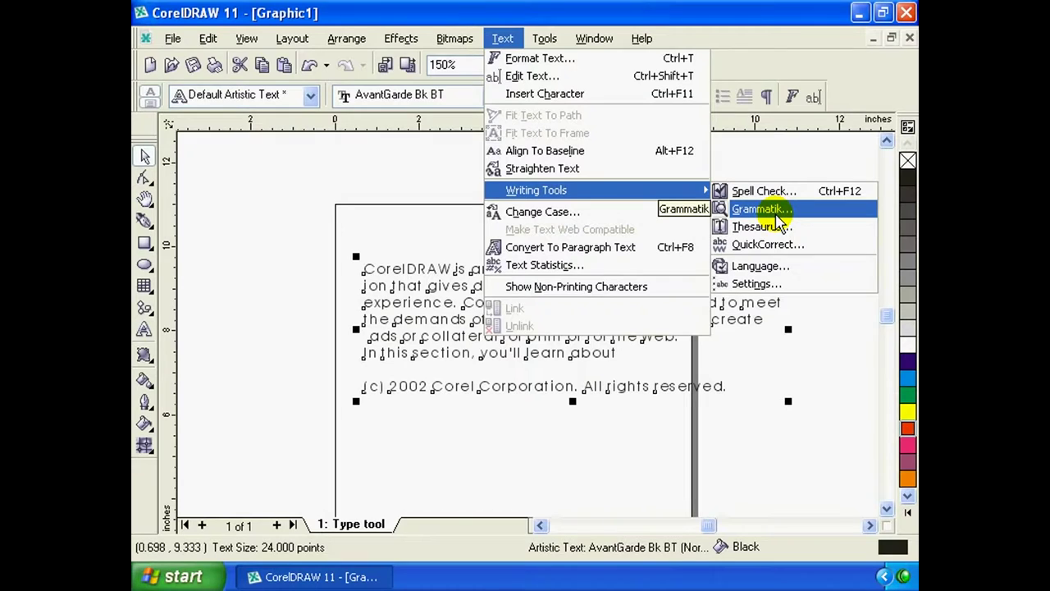
{"action": "left_click", "coordinate": [776, 217]}
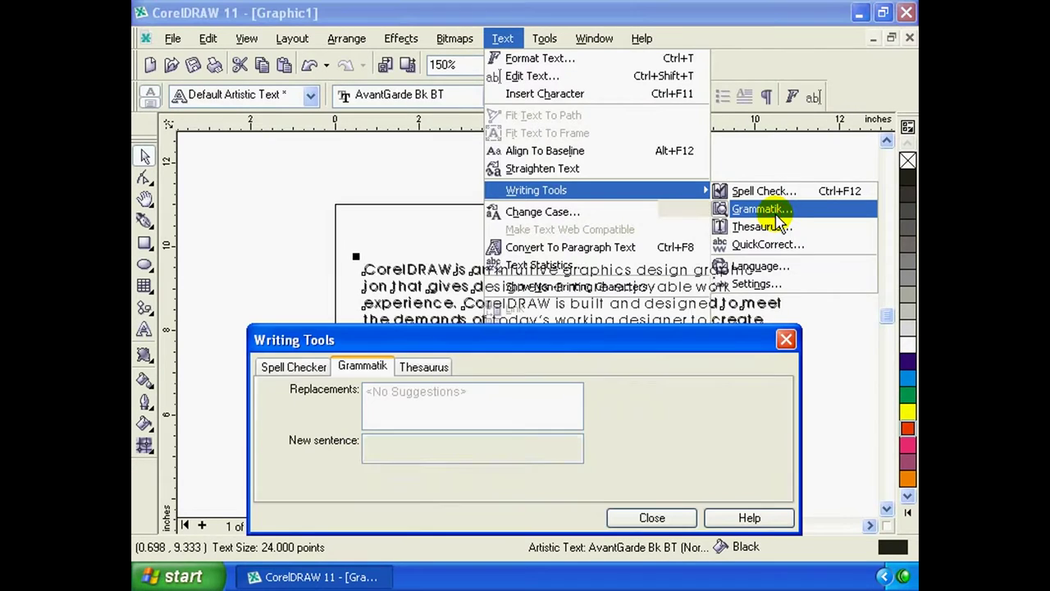
{"action": "mouse_move", "coordinate": [497, 339]}
{"action": "left_mouse_down"}
{"action": "mouse_move", "coordinate": [519, 239]}
{"action": "mouse_move", "coordinate": [494, 245]}
{"action": "left_mouse_up"}
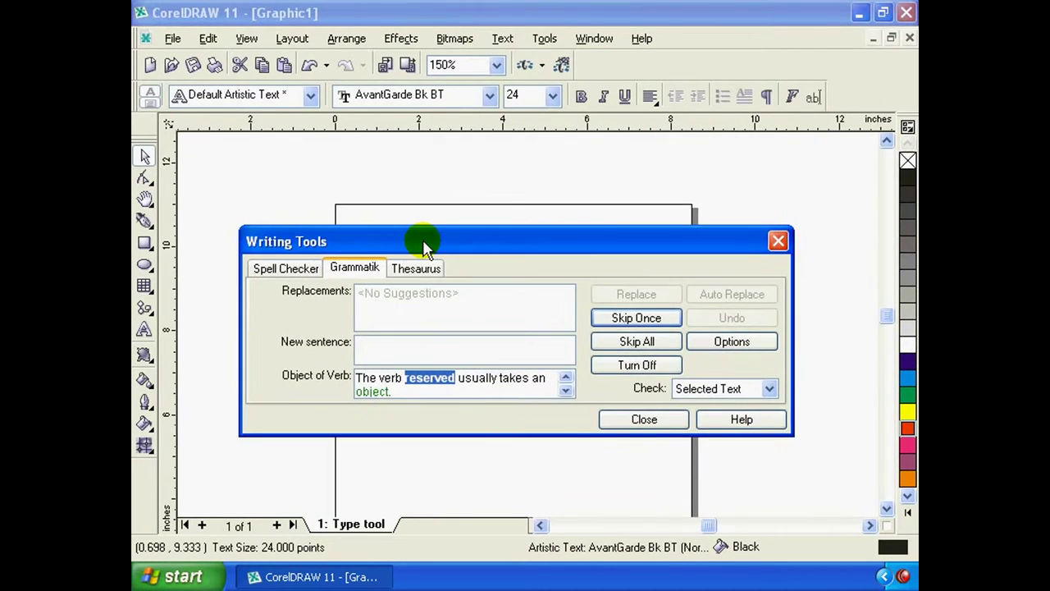
{"action": "left_click", "coordinate": [660, 318]}
{"action": "left_click", "coordinate": [577, 345]}
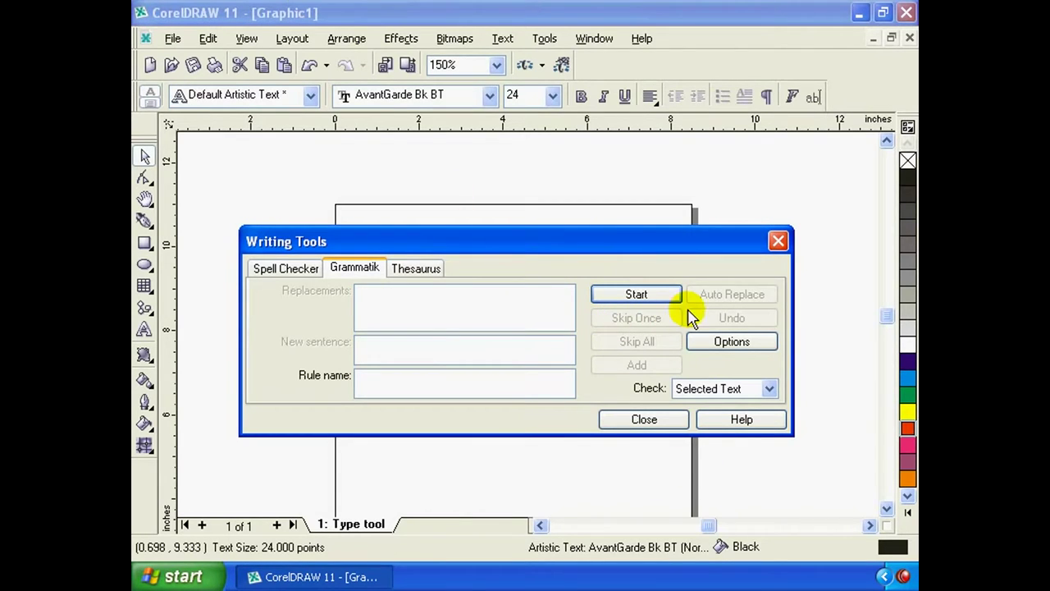
{"action": "left_click", "coordinate": [626, 297]}
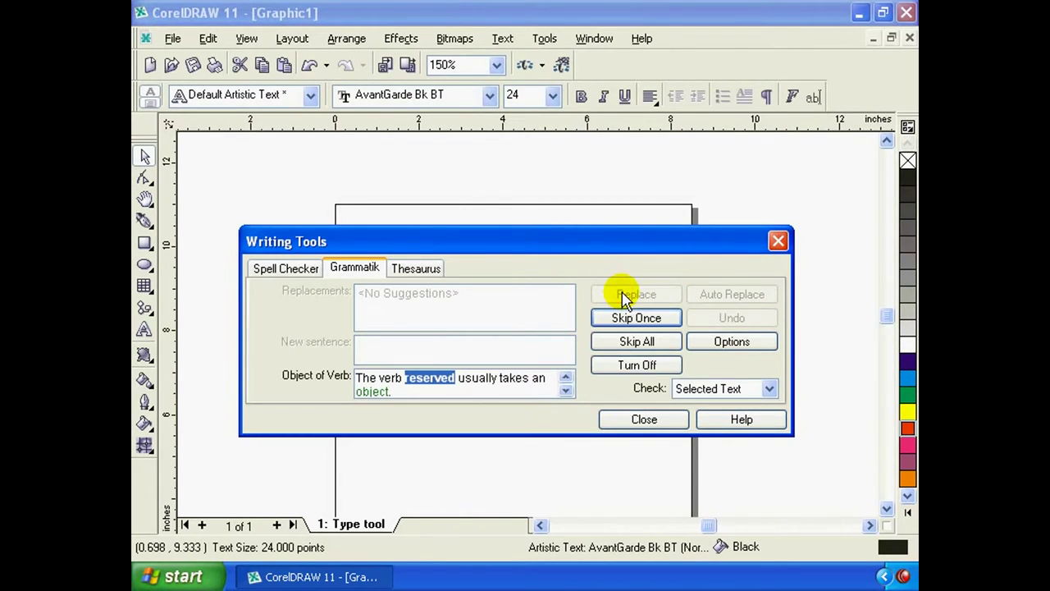
{"action": "left_click_drag", "start_coordinate": [522, 244], "coordinate": [566, 94]}
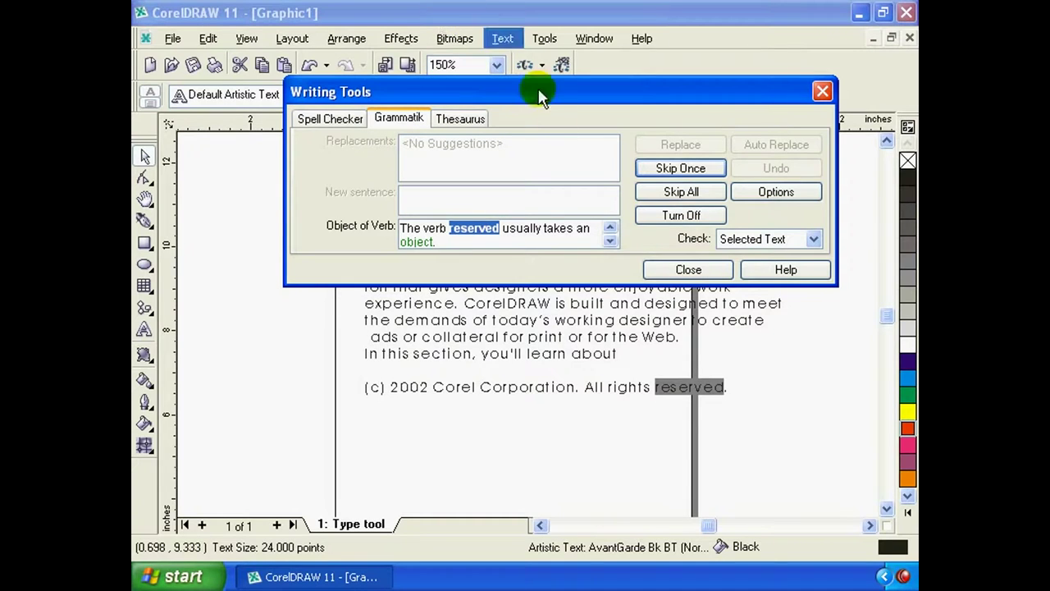
{"action": "left_click", "coordinate": [694, 276]}
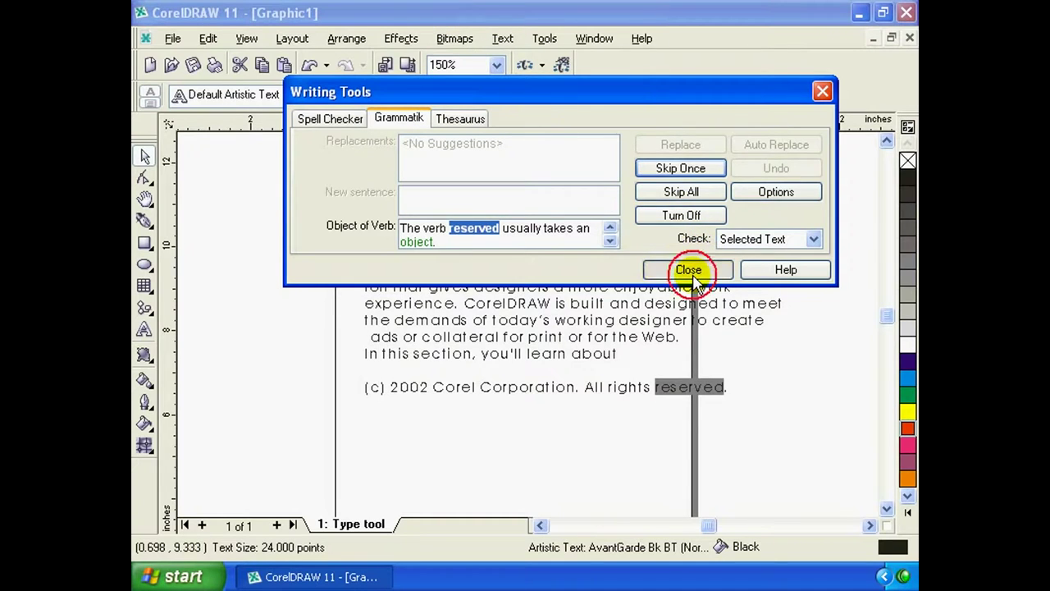
Open the QuickCorrect settings and add 'corel' as a replacement entry
{"action": "left_click", "coordinate": [502, 39]}
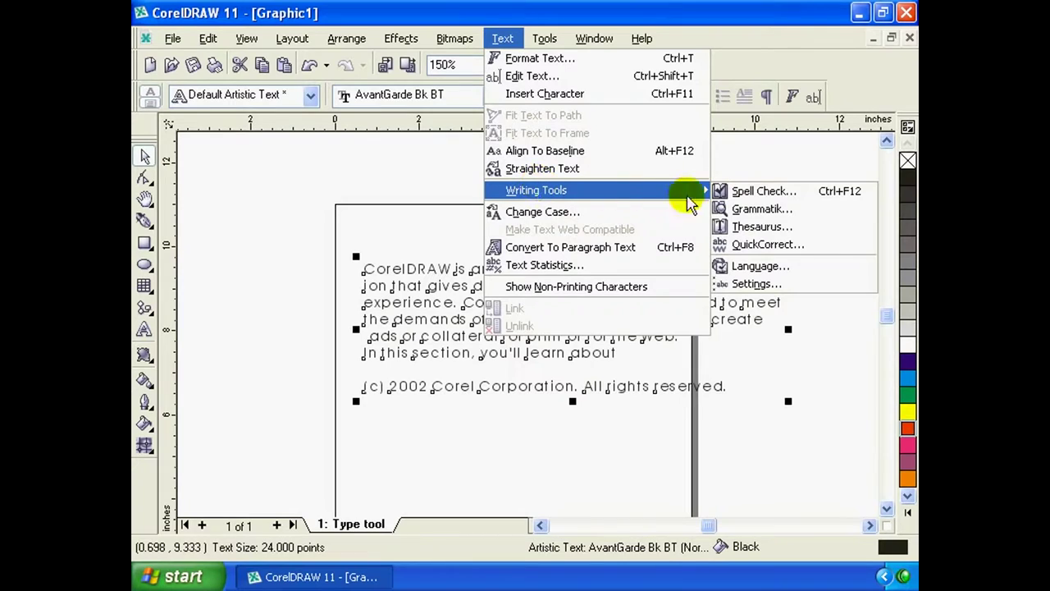
{"action": "left_click", "coordinate": [781, 244]}
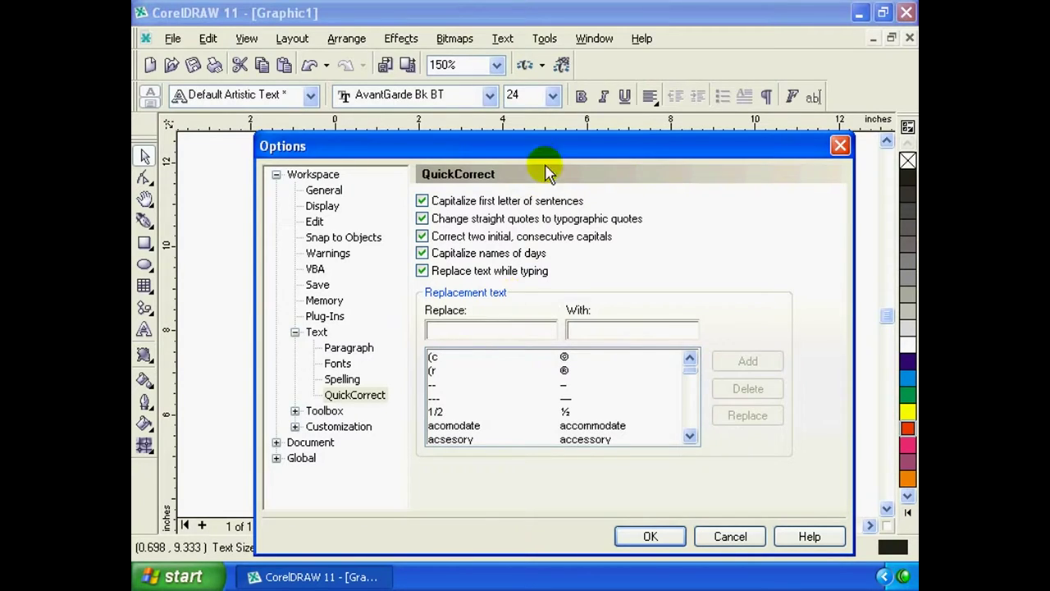
{"action": "mouse_move", "coordinate": [554, 148]}
{"action": "left_mouse_down"}
{"action": "mouse_move", "coordinate": [564, 360]}
{"action": "mouse_move", "coordinate": [535, 310]}
{"action": "left_mouse_up"}
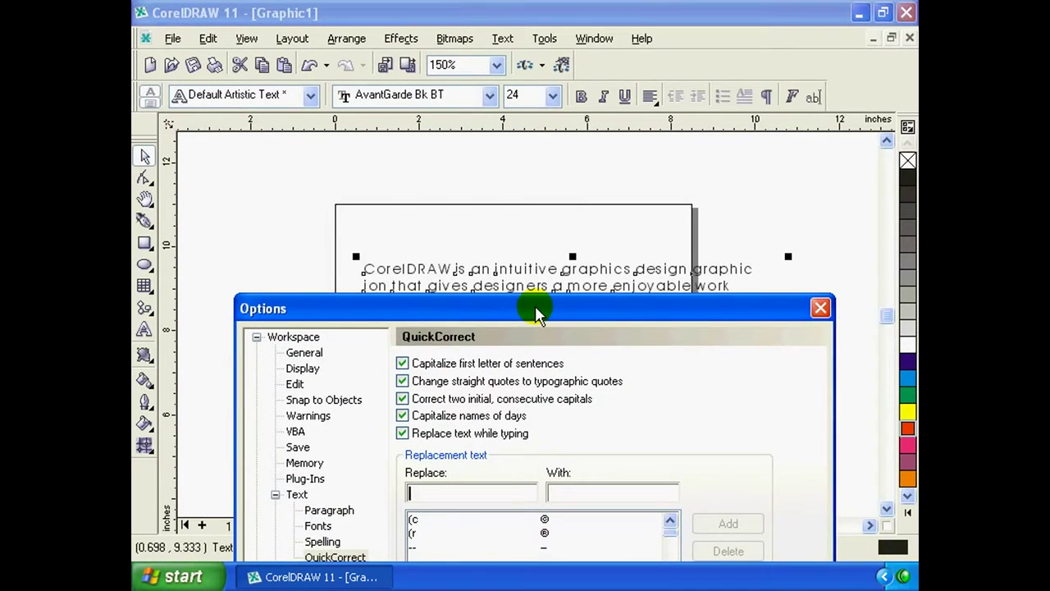
{"action": "type", "text": "corel"}
{"action": "left_click_drag", "start_coordinate": [673, 307], "coordinate": [618, 128]}
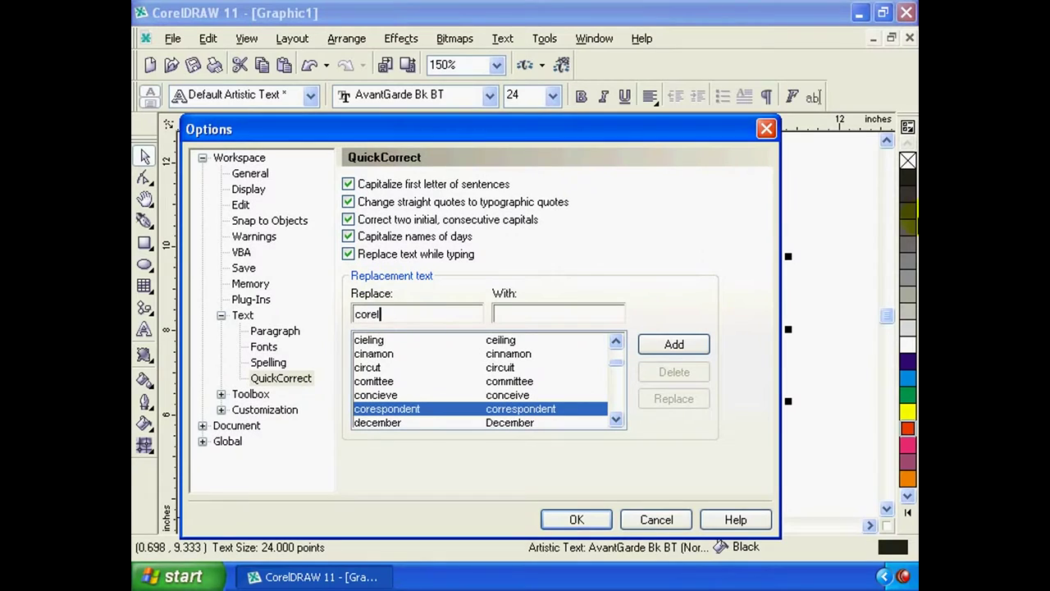
{"action": "left_click", "coordinate": [674, 346]}
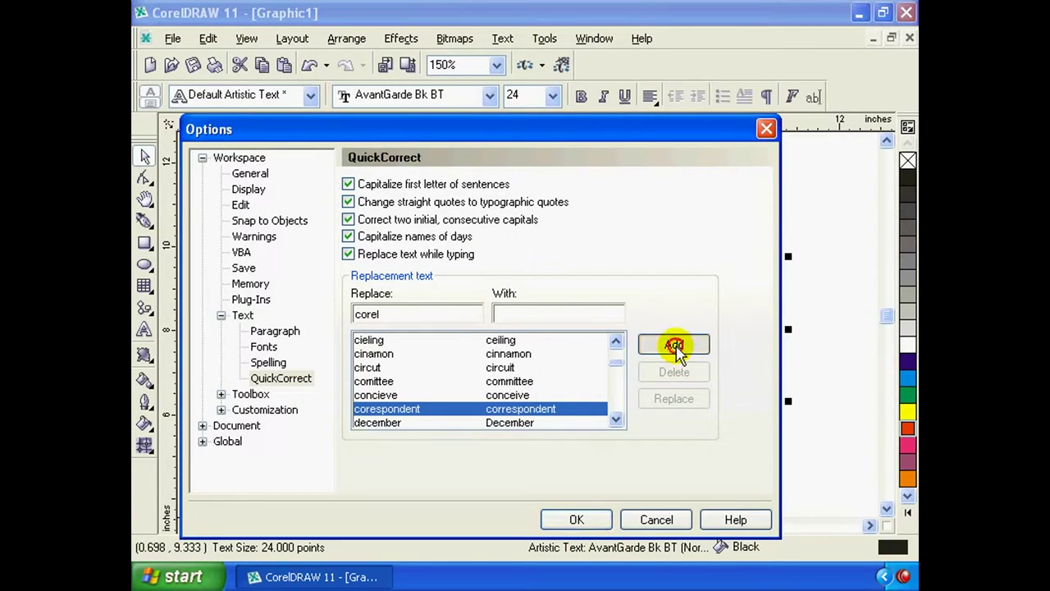
{"action": "mouse_move", "coordinate": [616, 362]}
{"action": "left_mouse_down"}
{"action": "mouse_move", "coordinate": [615, 420]}
{"action": "mouse_move", "coordinate": [611, 345]}
{"action": "left_mouse_up"}
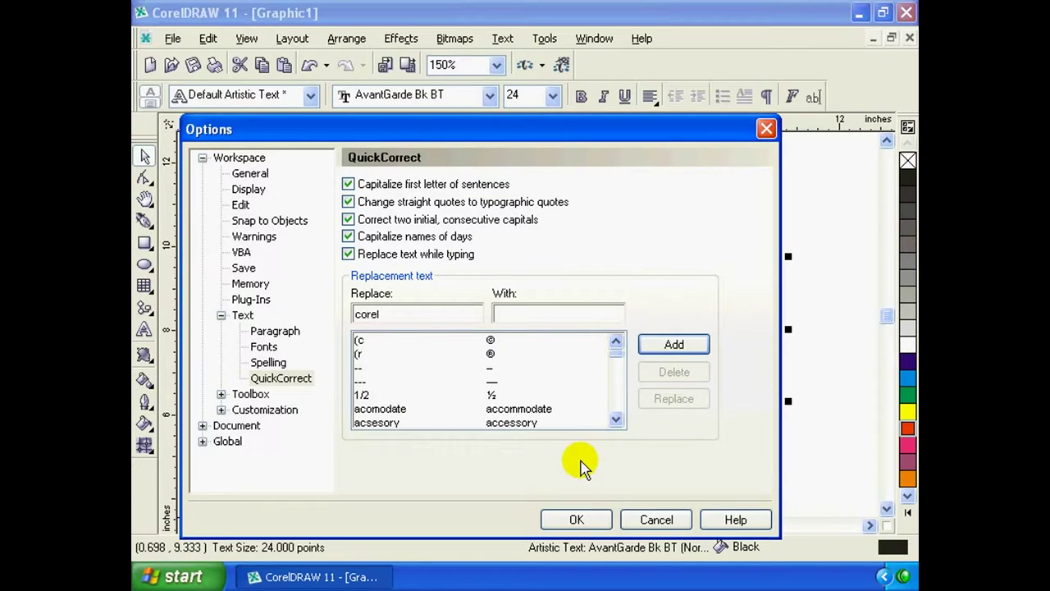
Close the QuickCorrect Options dialog and bring up the Text menu
{"action": "left_click", "coordinate": [591, 518]}
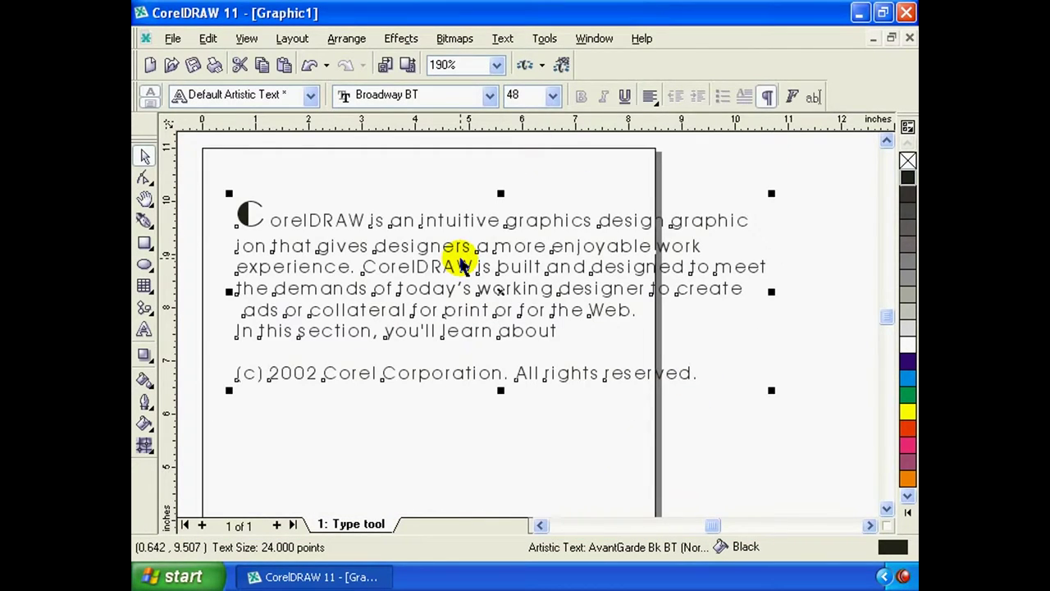
{"action": "left_click", "coordinate": [502, 39]}
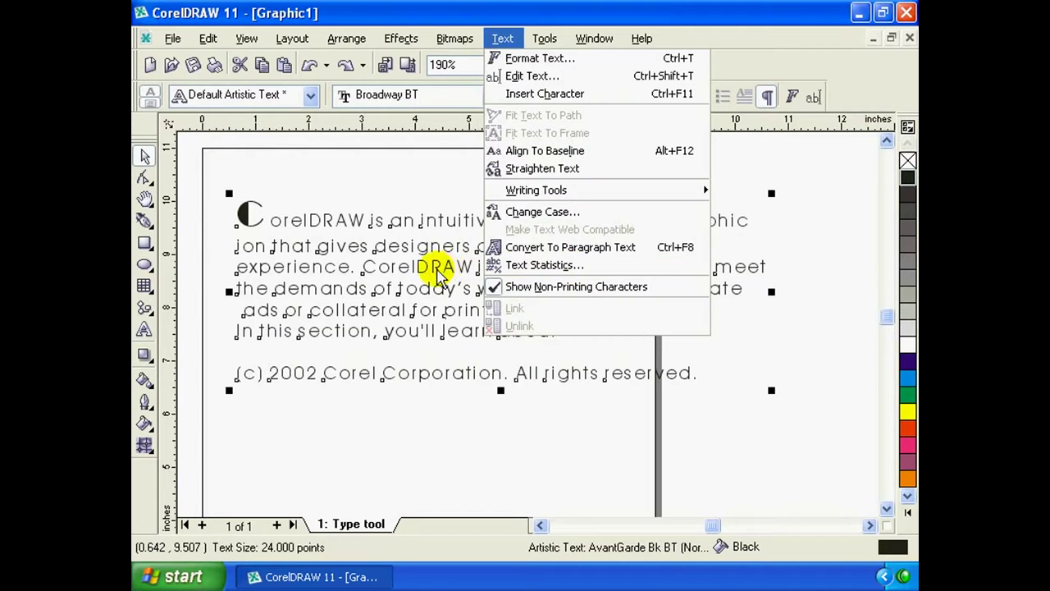
{"action": "left_click", "coordinate": [437, 275]}
{"action": "left_click", "coordinate": [544, 329]}
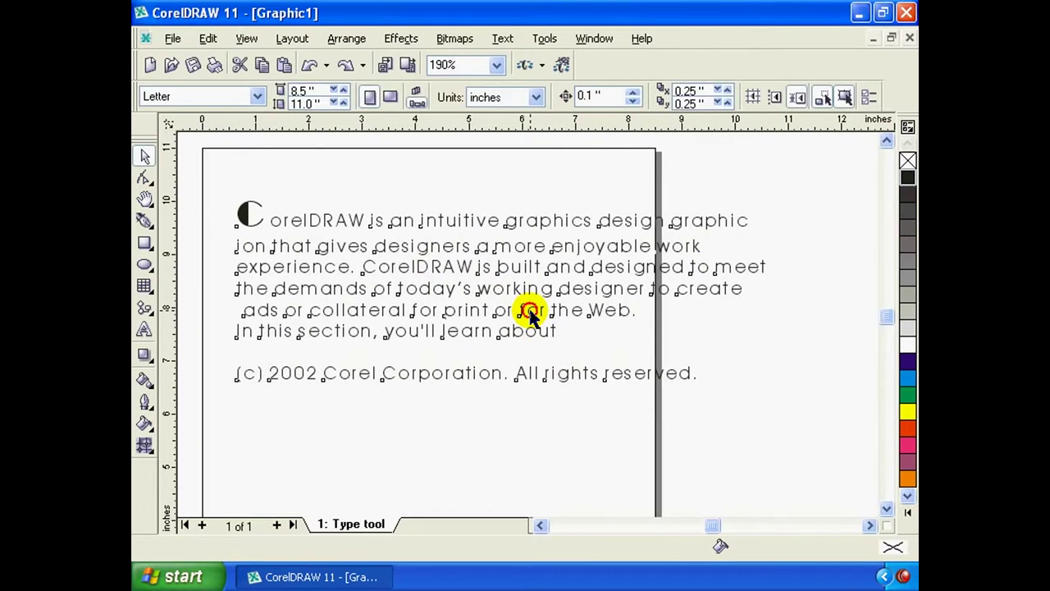
{"action": "left_click", "coordinate": [529, 316]}
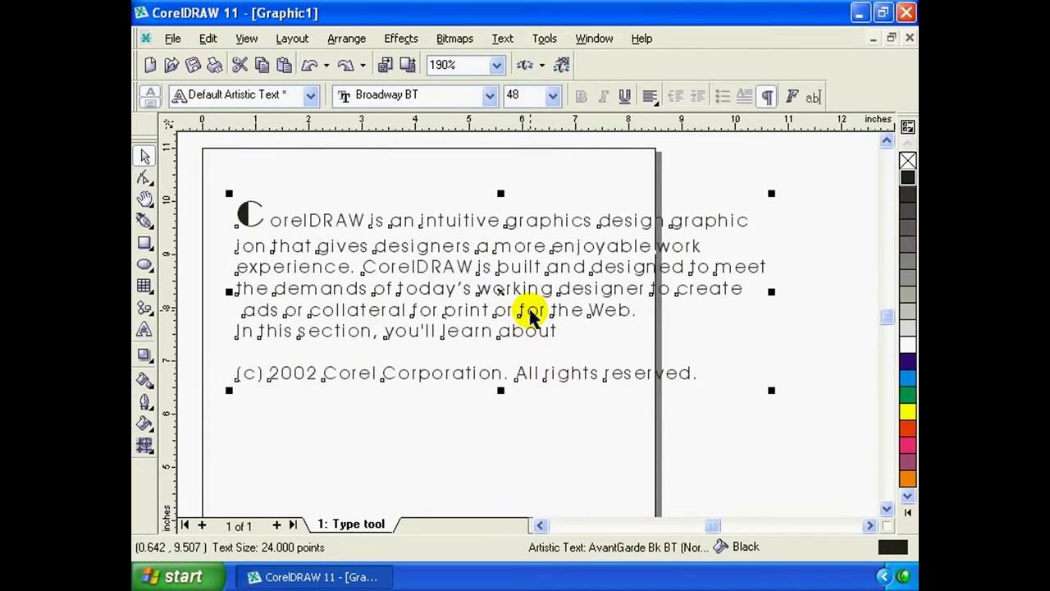
{"action": "left_click", "coordinate": [503, 38]}
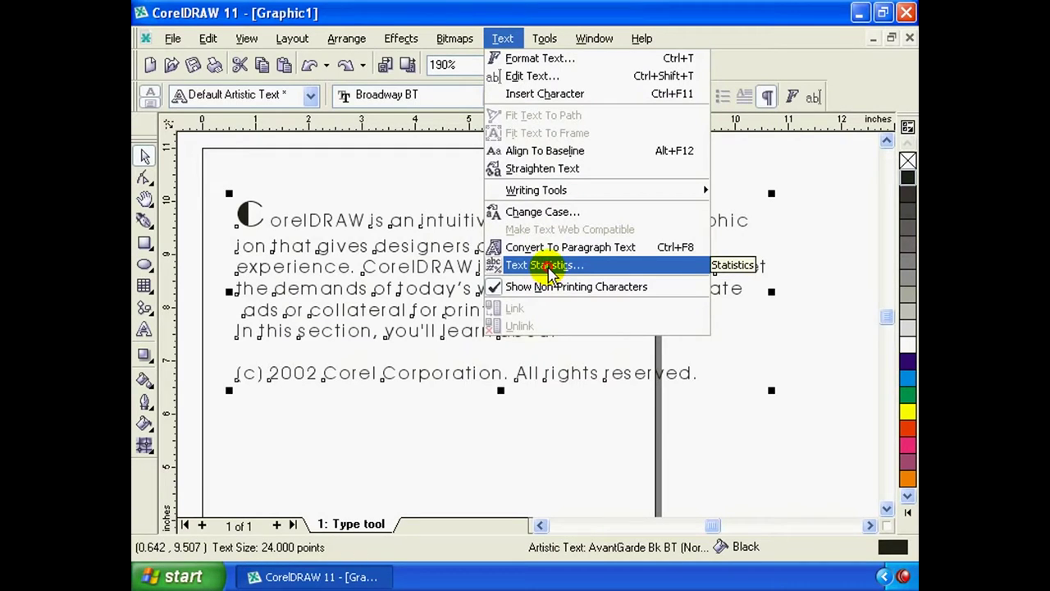
{"action": "left_click", "coordinate": [544, 265]}
{"action": "mouse_move", "coordinate": [518, 145]}
{"action": "left_mouse_down"}
{"action": "mouse_move", "coordinate": [551, 174]}
{"action": "mouse_move", "coordinate": [587, 181]}
{"action": "left_mouse_up"}
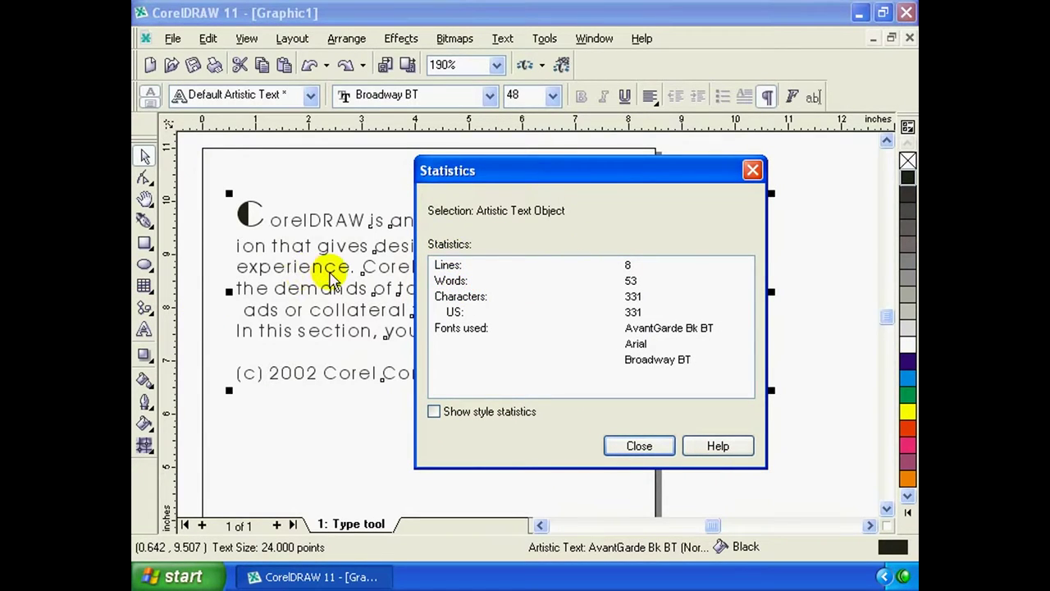
{"action": "left_click", "coordinate": [466, 266]}
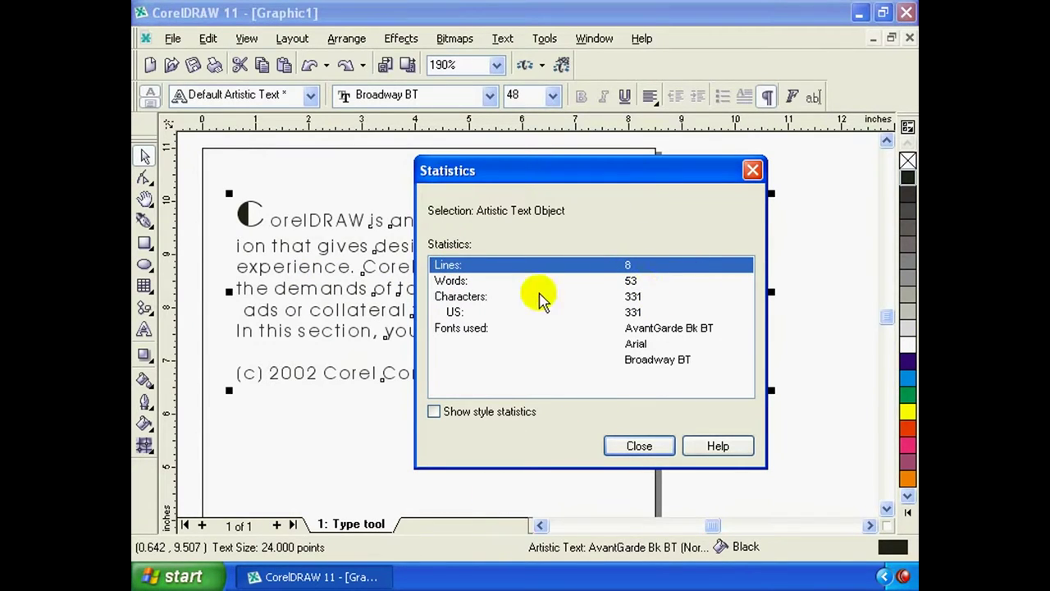
{"action": "left_click", "coordinate": [497, 284]}
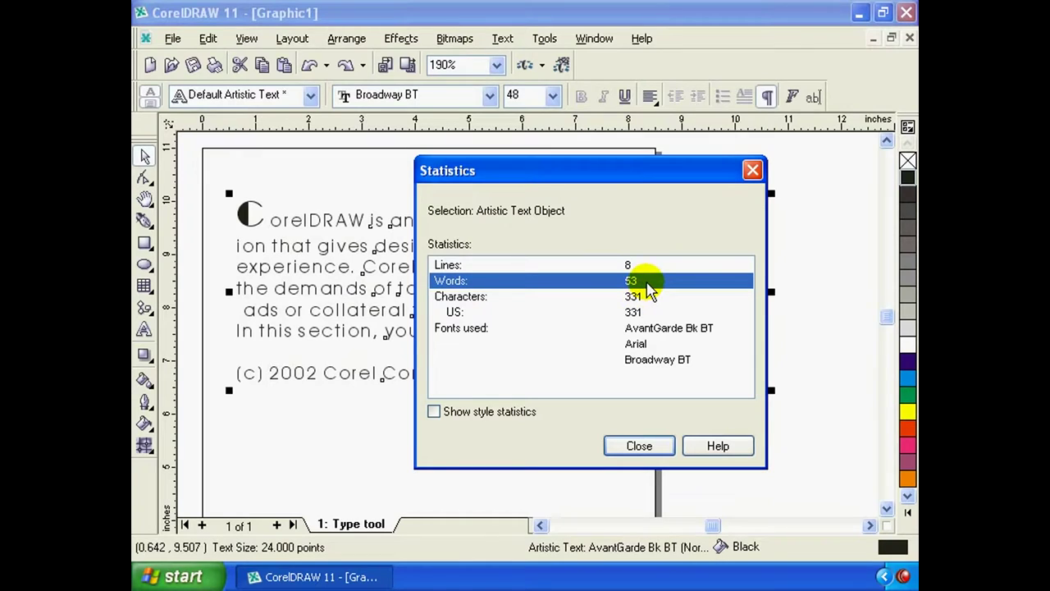
{"action": "left_click", "coordinate": [491, 299]}
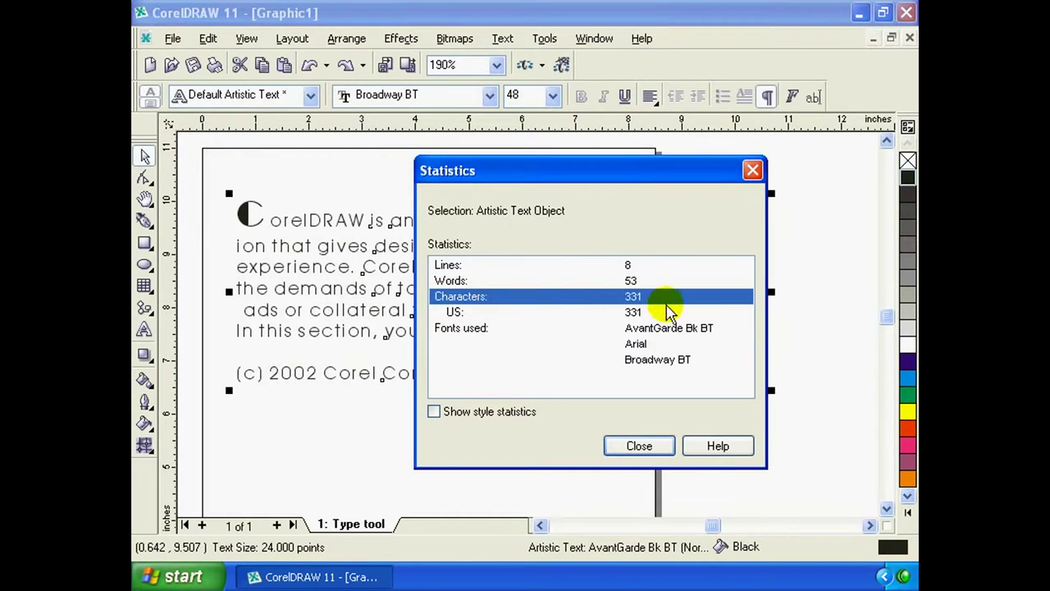
{"action": "left_click", "coordinate": [624, 313]}
{"action": "left_click", "coordinate": [478, 330]}
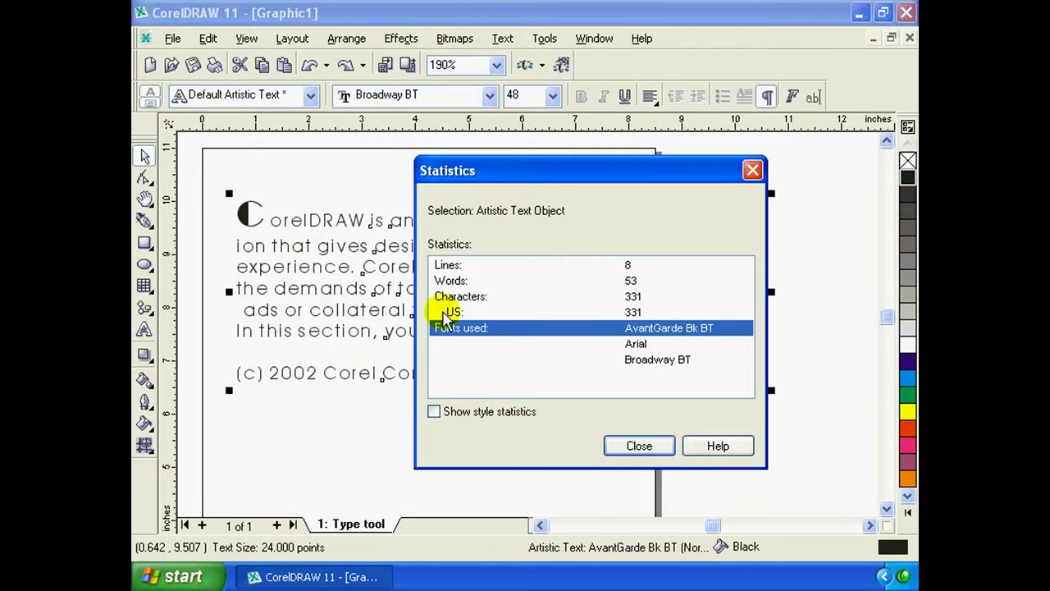
{"action": "left_click", "coordinate": [603, 346]}
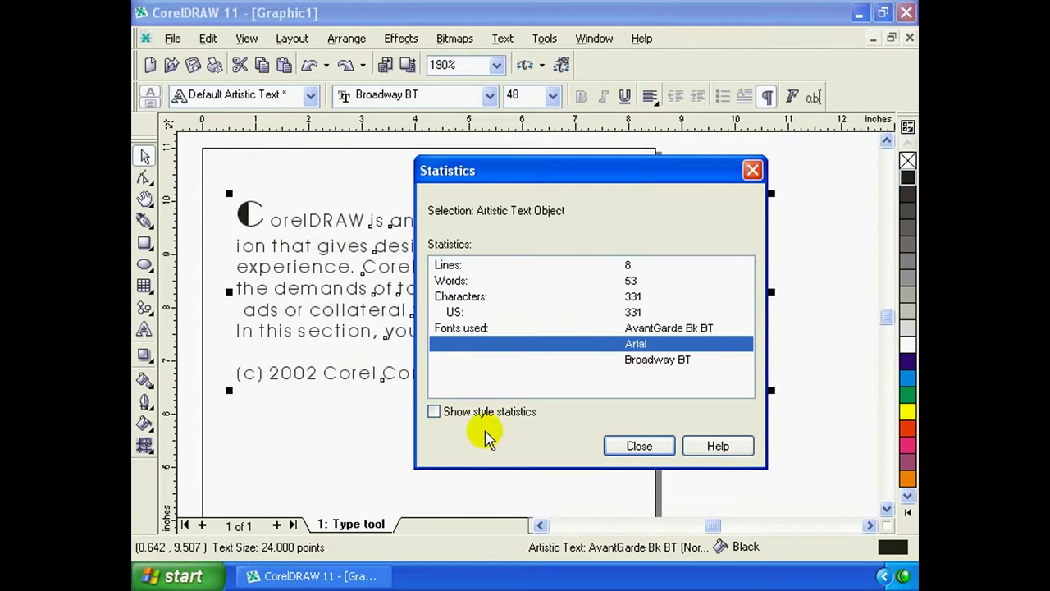
{"action": "left_click", "coordinate": [434, 413]}
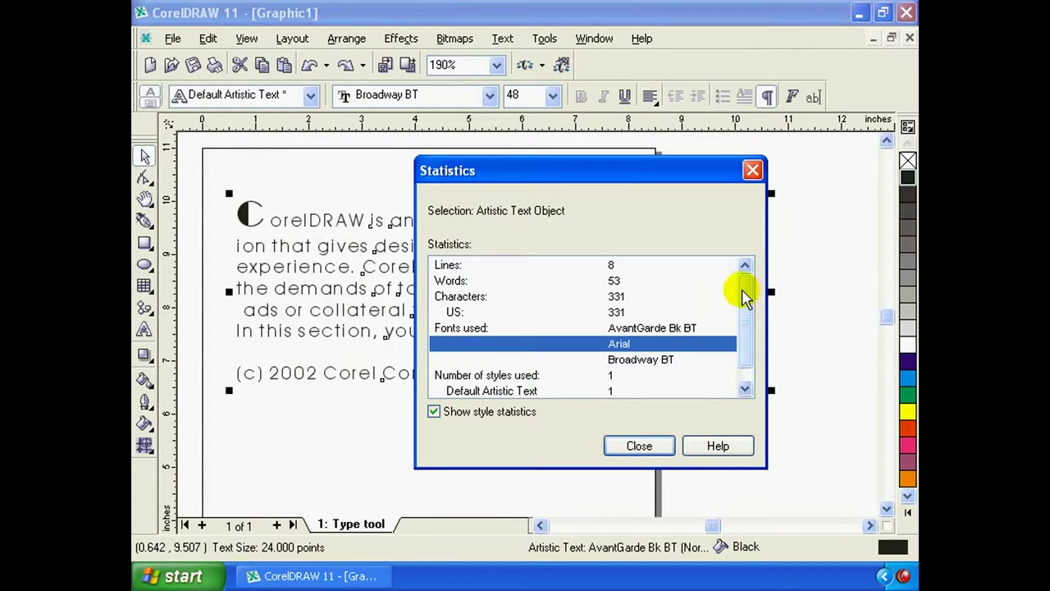
{"action": "left_click_drag", "start_coordinate": [745, 296], "coordinate": [746, 335]}
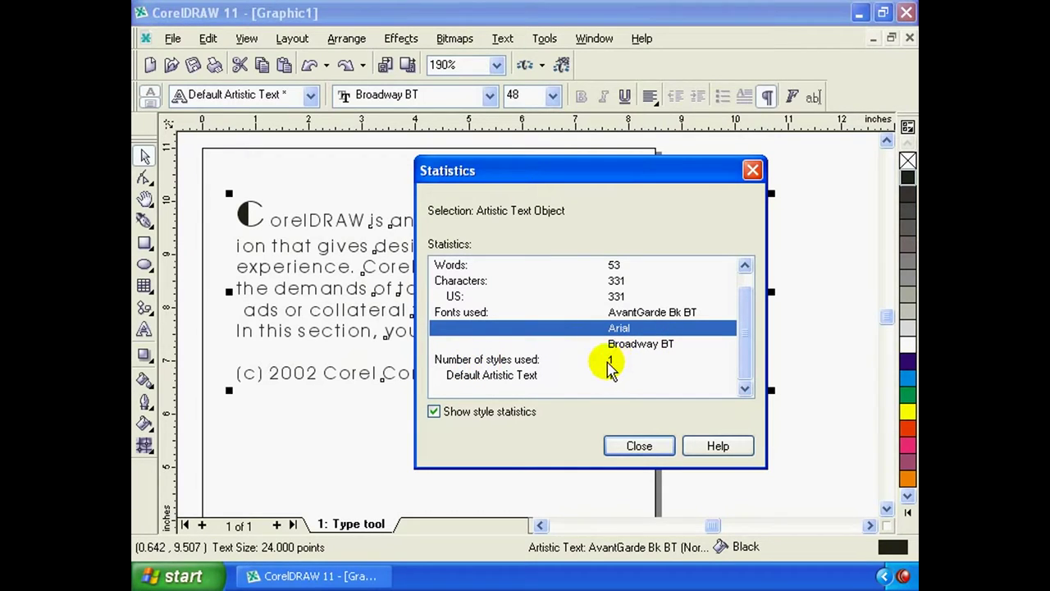
{"action": "left_click", "coordinate": [607, 362]}
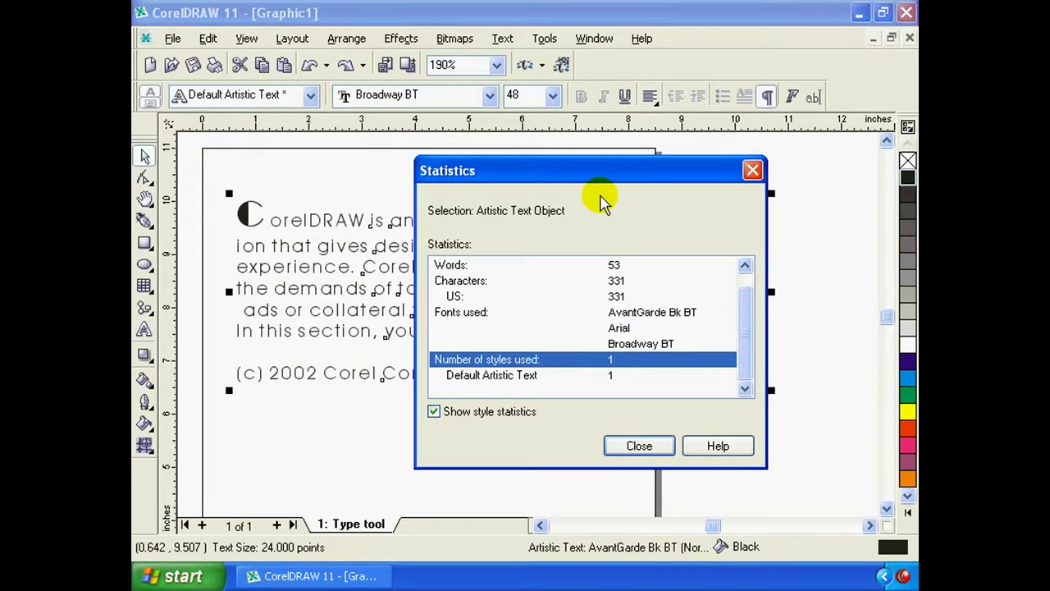
{"action": "left_click", "coordinate": [639, 447]}
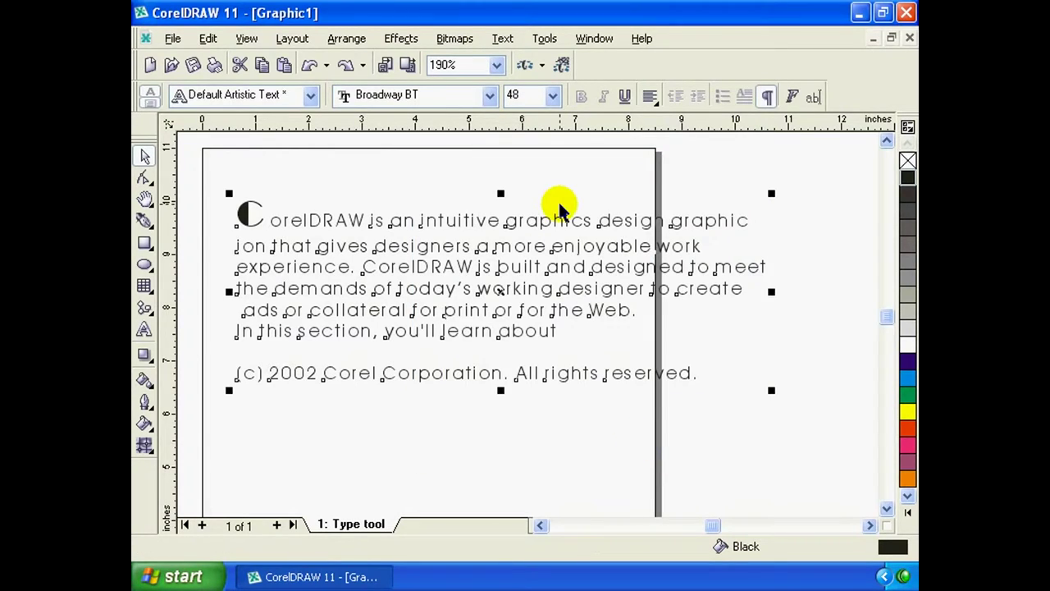
Reselect the paragraph text block, nudging it slightly right and down
{"action": "left_click", "coordinate": [502, 38]}
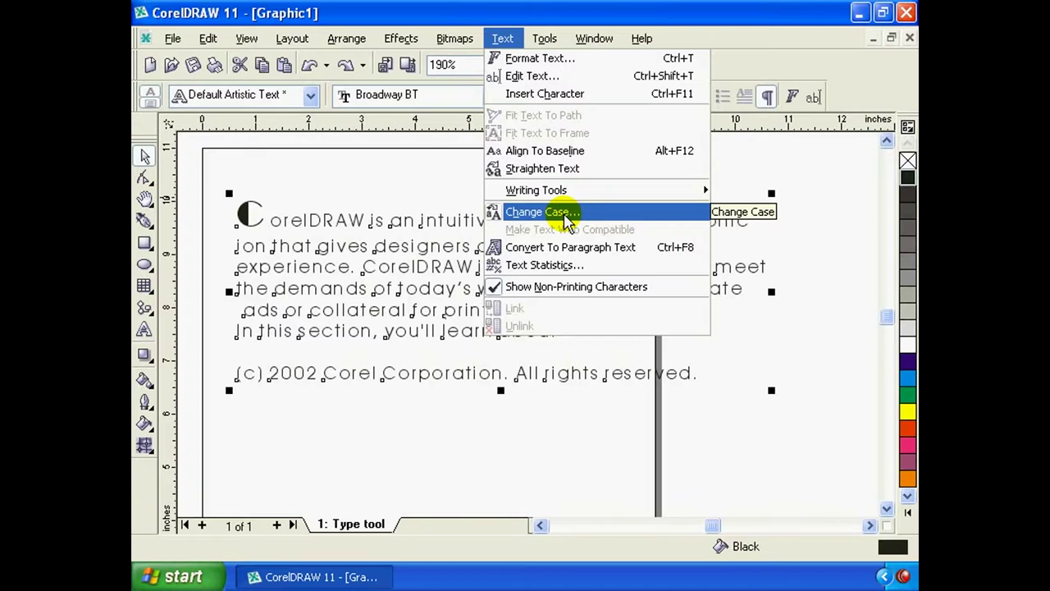
{"action": "left_click", "coordinate": [414, 197]}
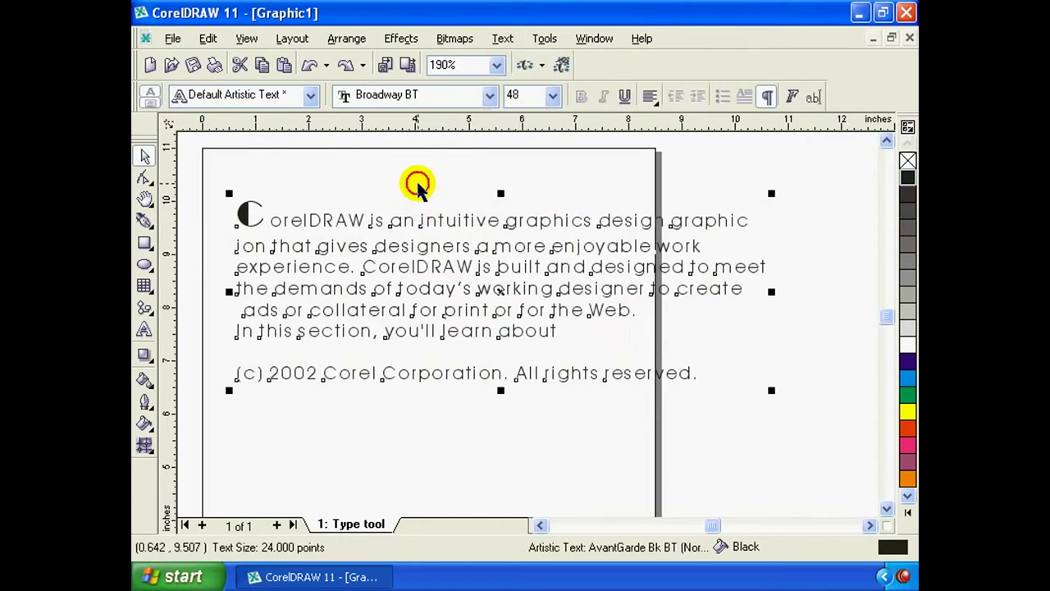
{"action": "left_click", "coordinate": [488, 251]}
{"action": "left_click", "coordinate": [468, 251]}
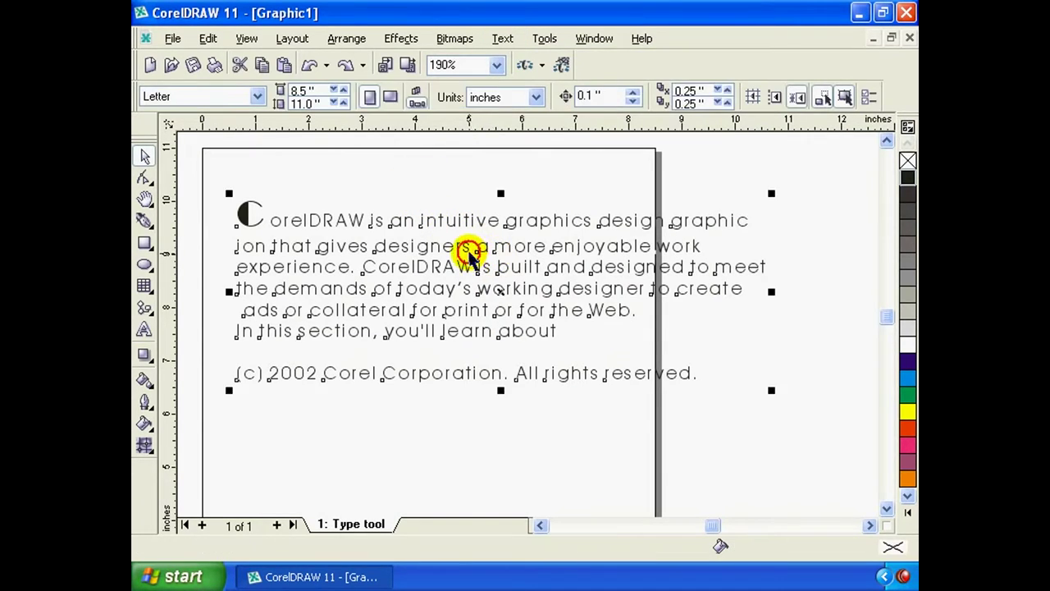
{"action": "left_click_drag", "start_coordinate": [443, 250], "coordinate": [458, 259]}
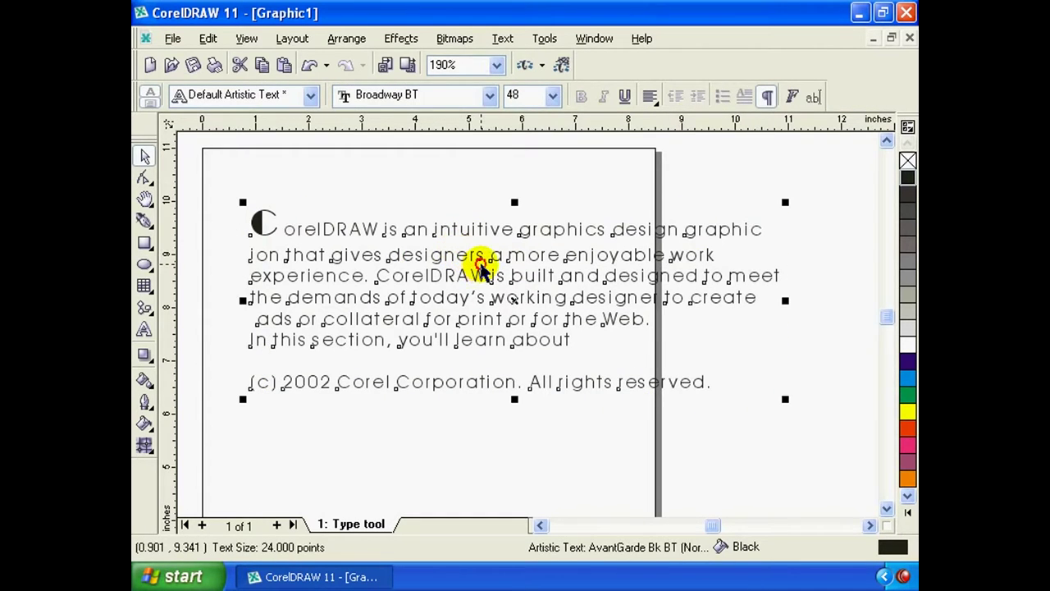
{"action": "key", "text": "Escape"}
{"action": "left_click", "coordinate": [476, 260]}
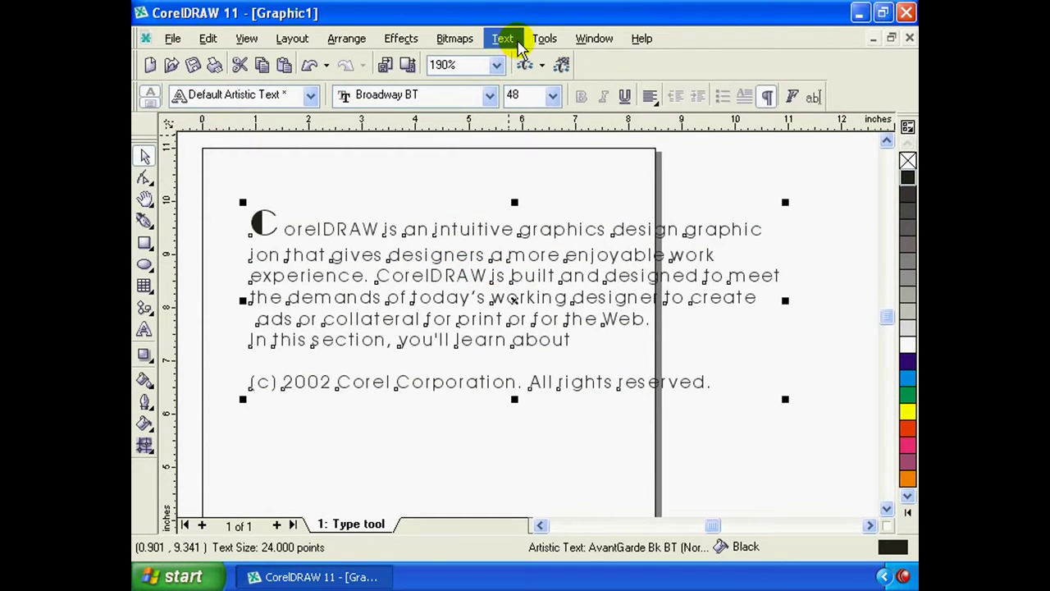
Try the Change Case styles, then apply Sentence case to the paragraph
{"action": "left_click", "coordinate": [503, 38]}
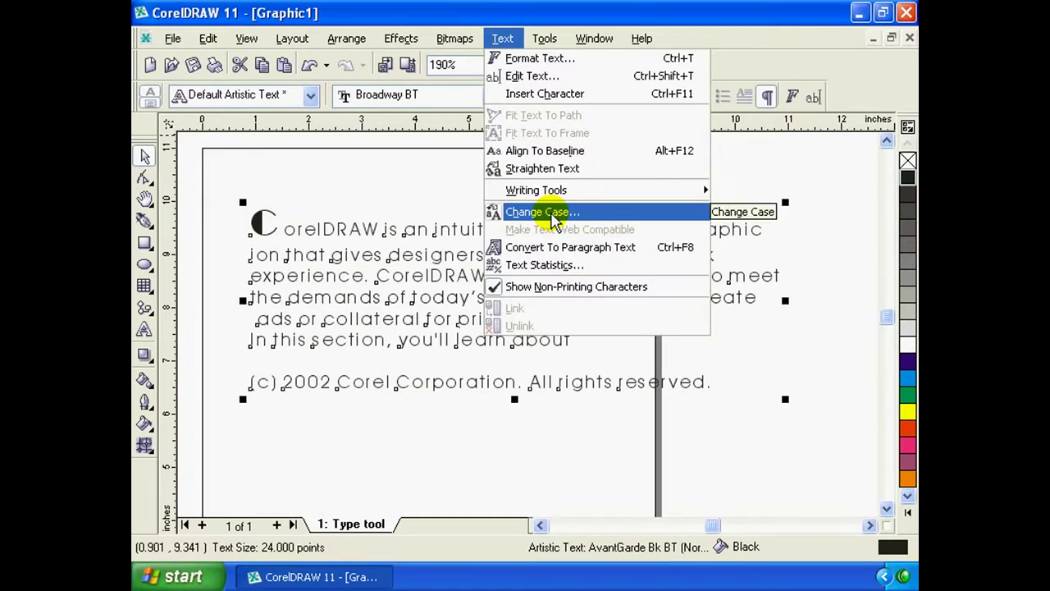
{"action": "left_click", "coordinate": [553, 215]}
{"action": "left_click_drag", "start_coordinate": [516, 206], "coordinate": [599, 212]}
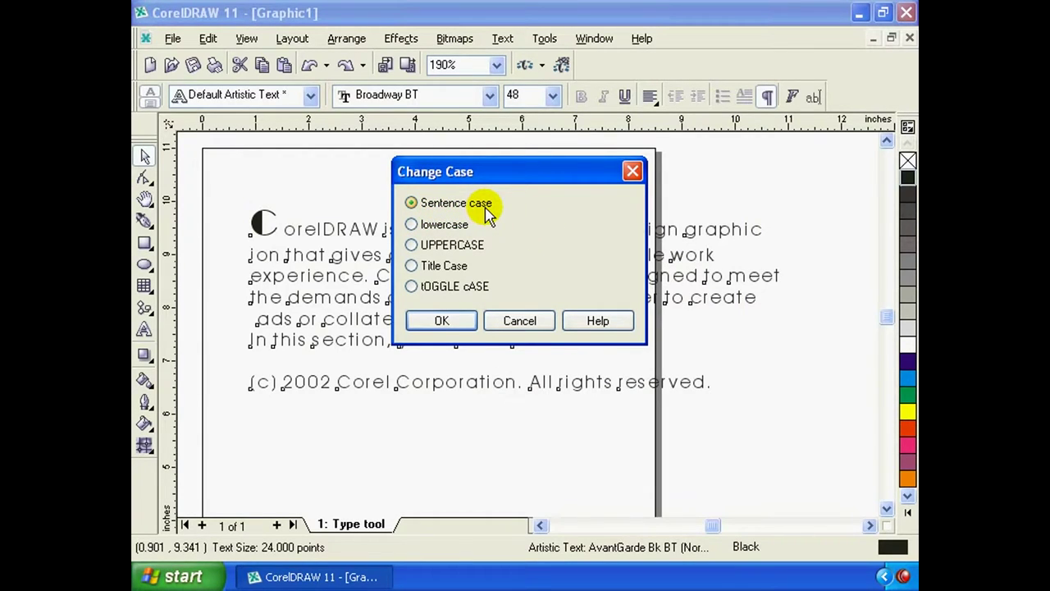
{"action": "left_click", "coordinate": [413, 225]}
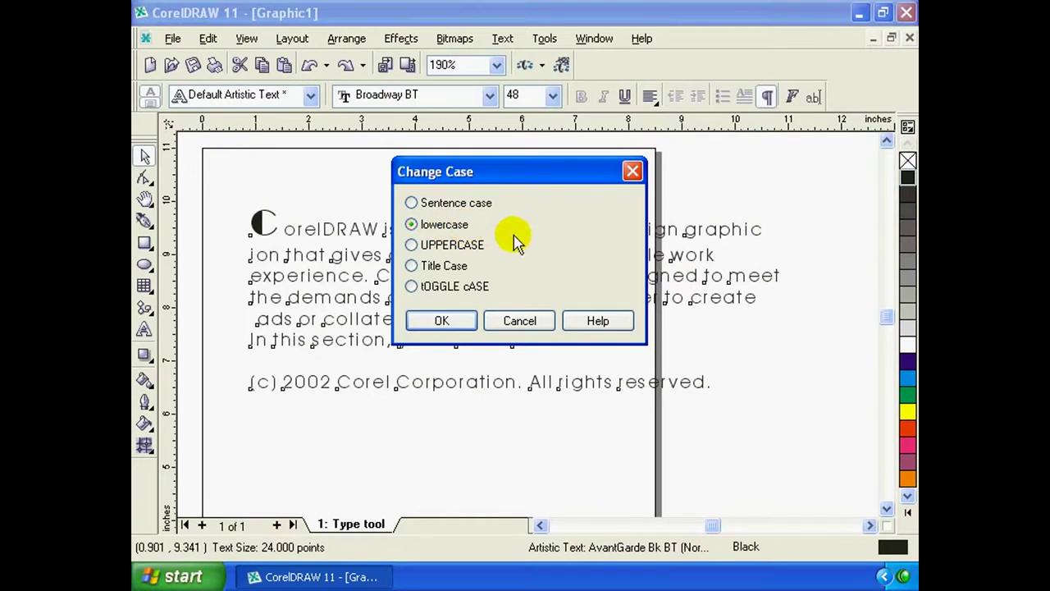
{"action": "left_click", "coordinate": [455, 265]}
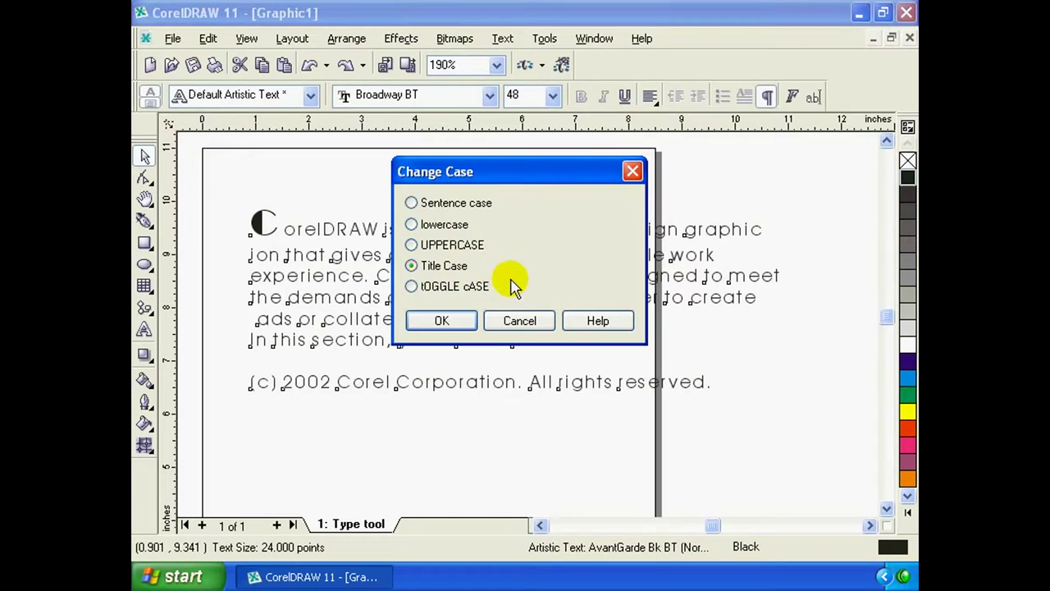
{"action": "left_click", "coordinate": [456, 287]}
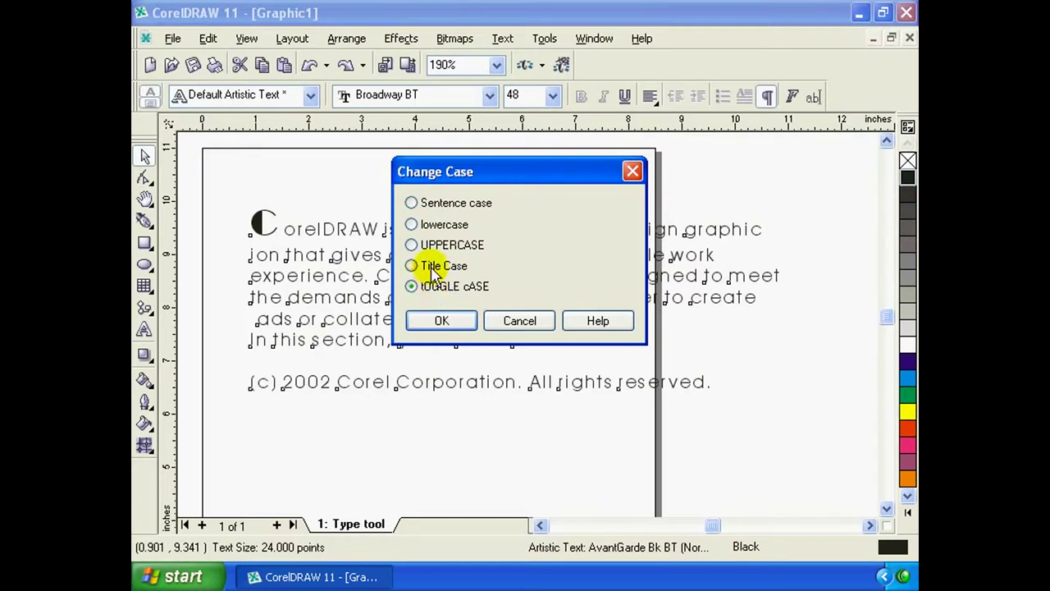
{"action": "left_click", "coordinate": [431, 265]}
{"action": "left_click", "coordinate": [431, 245]}
{"action": "left_click", "coordinate": [433, 225]}
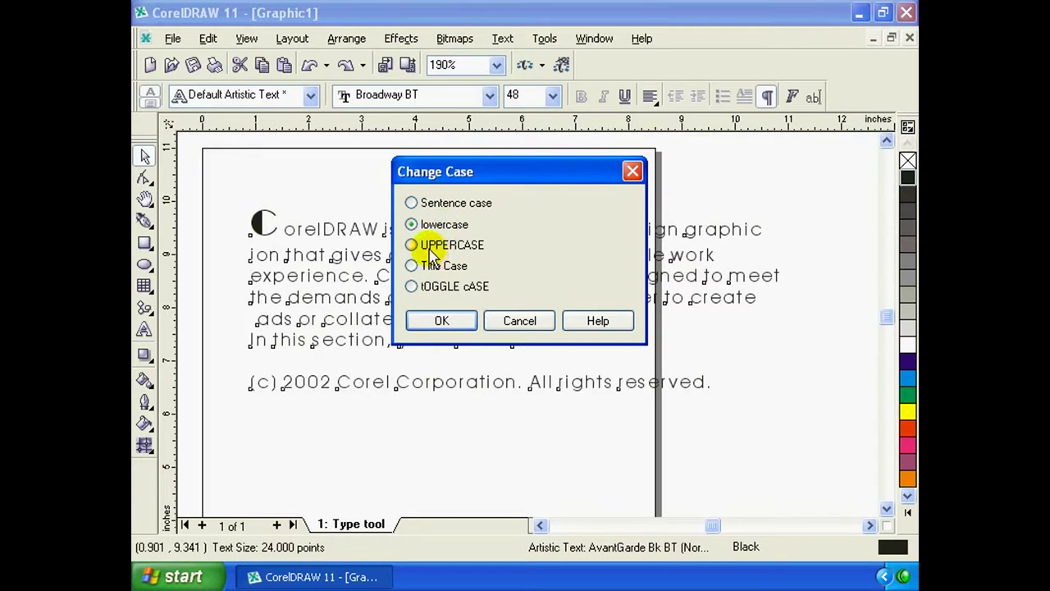
{"action": "left_click", "coordinate": [426, 245]}
{"action": "left_click", "coordinate": [432, 225]}
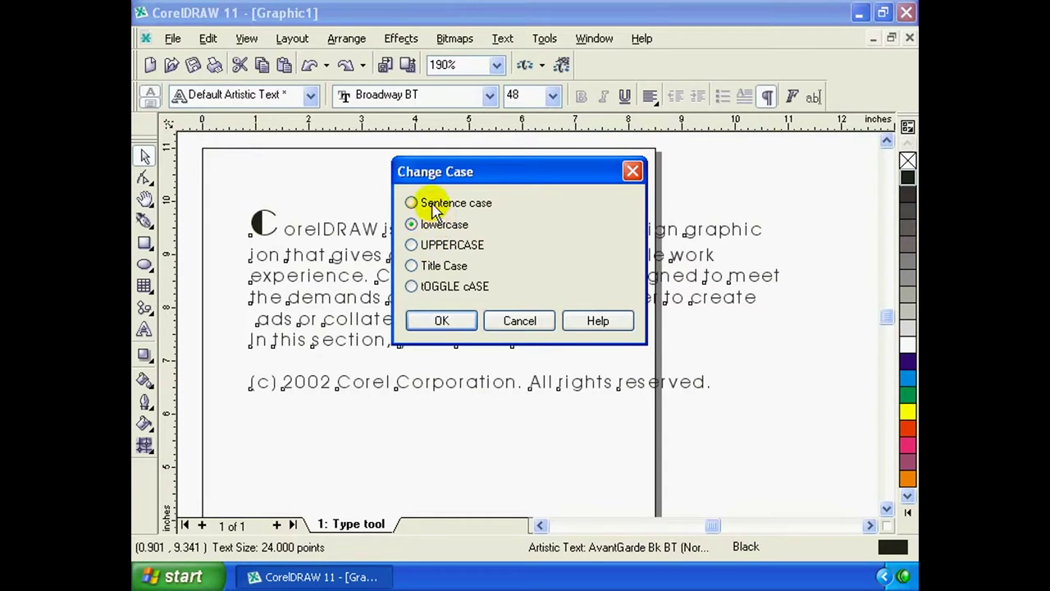
{"action": "left_click", "coordinate": [433, 205]}
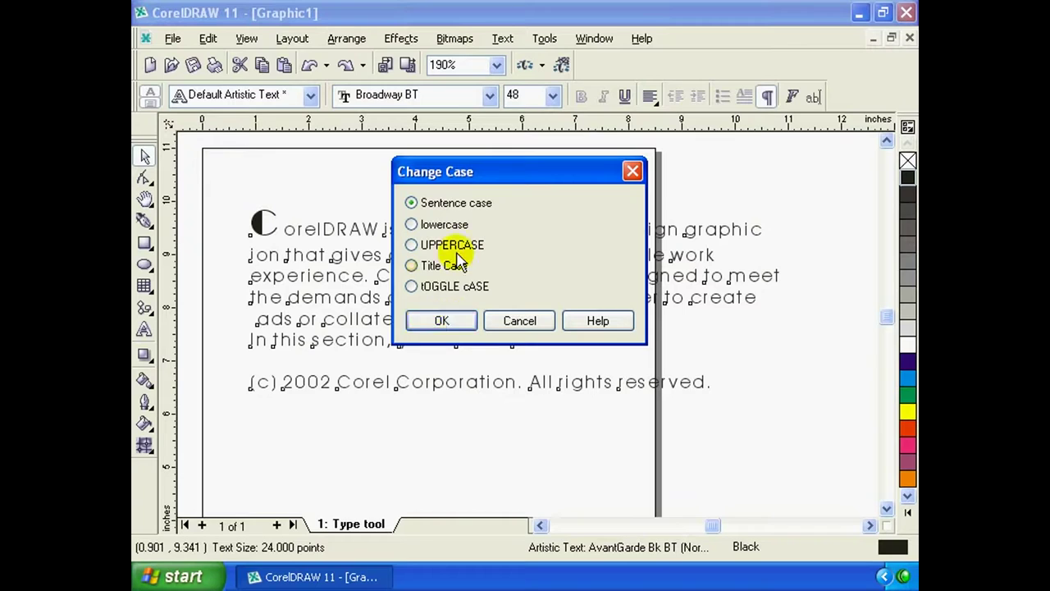
{"action": "left_click_drag", "start_coordinate": [462, 171], "coordinate": [503, 182]}
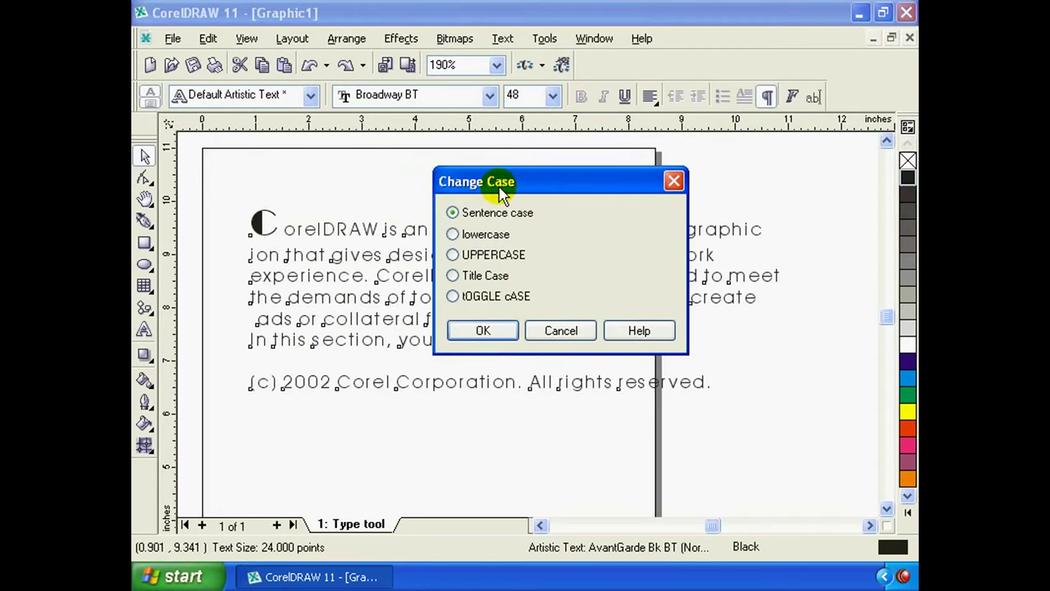
{"action": "left_click", "coordinate": [492, 333]}
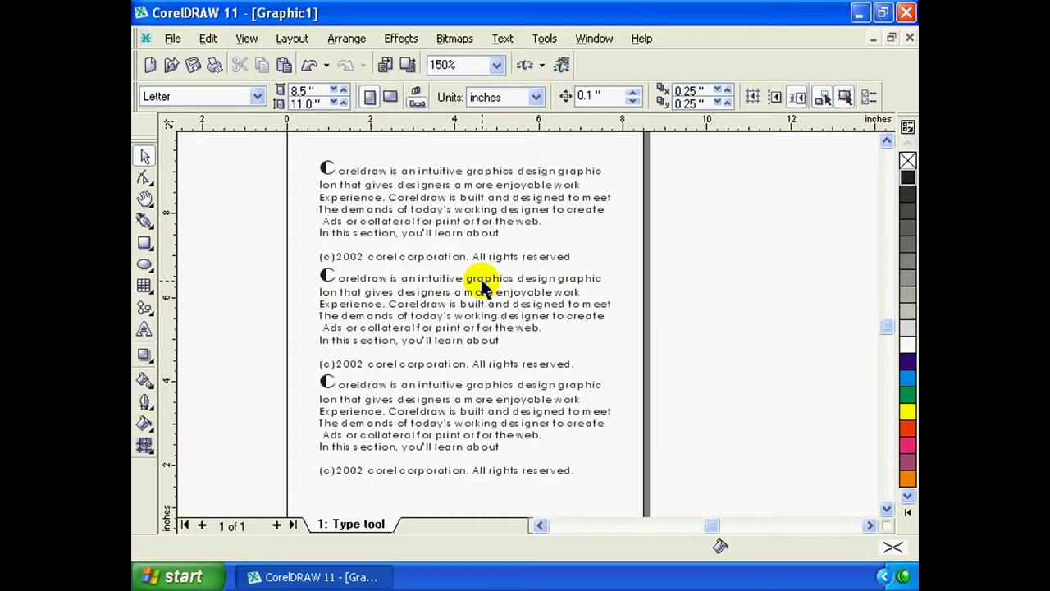
Select the sentence-case text block and show the File menu
{"action": "left_click", "coordinate": [458, 220]}
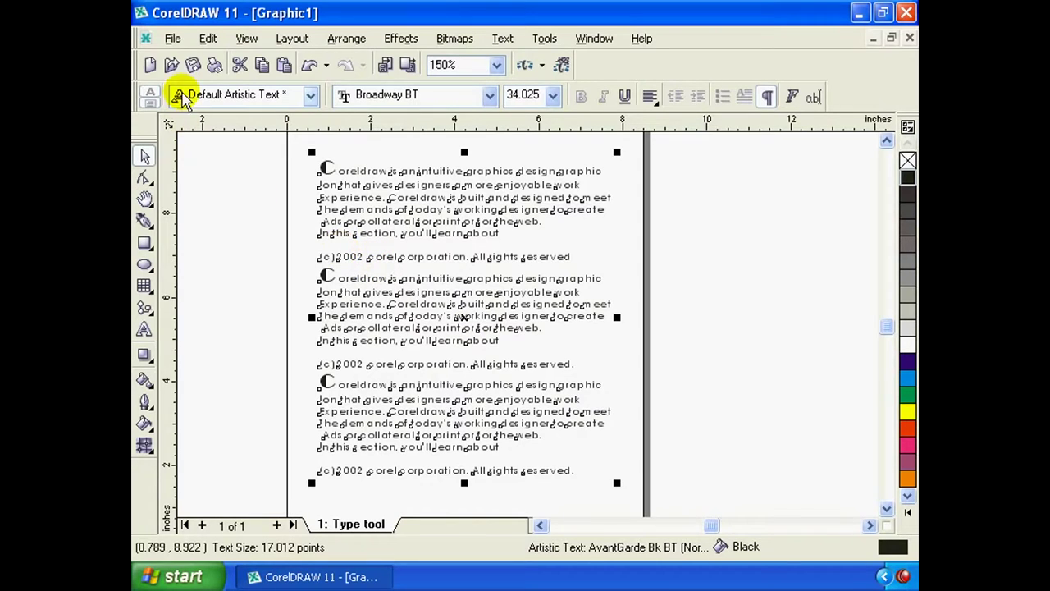
{"action": "left_click", "coordinate": [172, 38]}
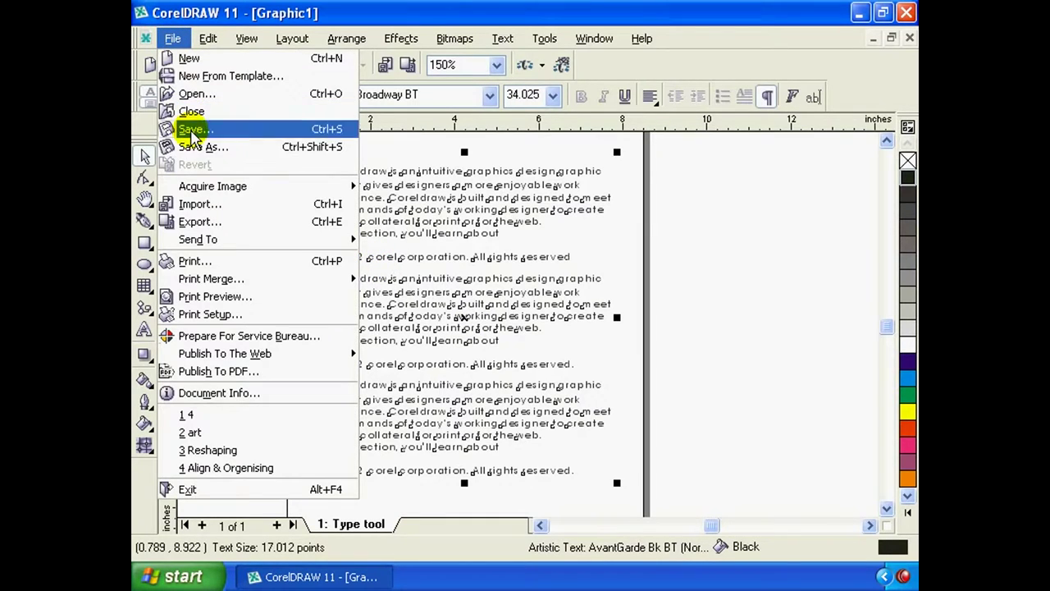
Import the Sunset sample picture and place it on the page
{"action": "left_click", "coordinate": [205, 205]}
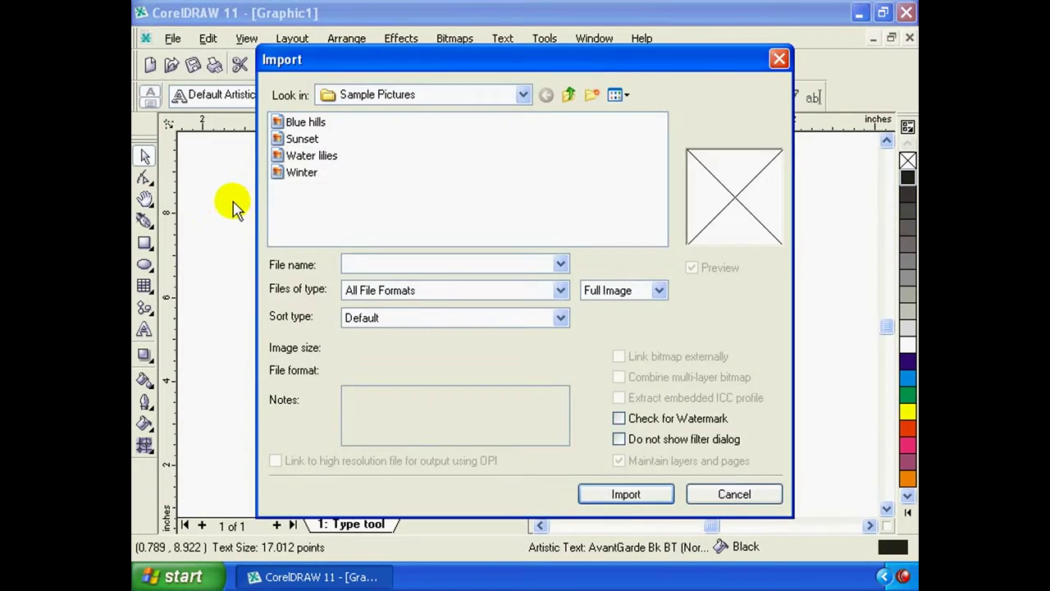
{"action": "left_click", "coordinate": [300, 140]}
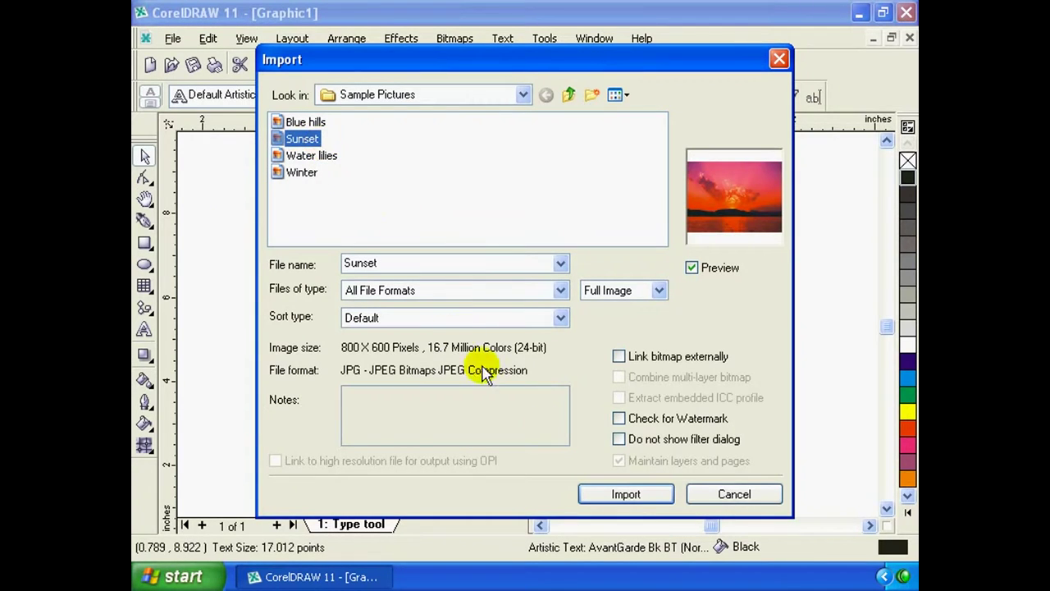
{"action": "left_click", "coordinate": [626, 494]}
{"action": "left_click", "coordinate": [360, 232]}
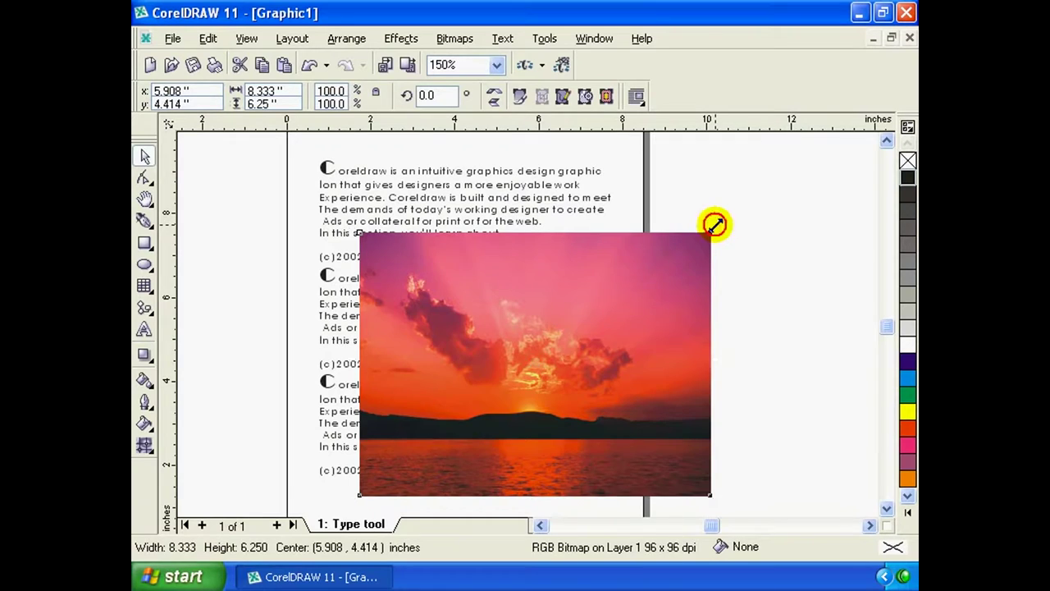
Shrink the picture to about 2.4 by 1.8 inches and move it onto the first paragraph
{"action": "left_click_drag", "start_coordinate": [714, 223], "coordinate": [540, 359]}
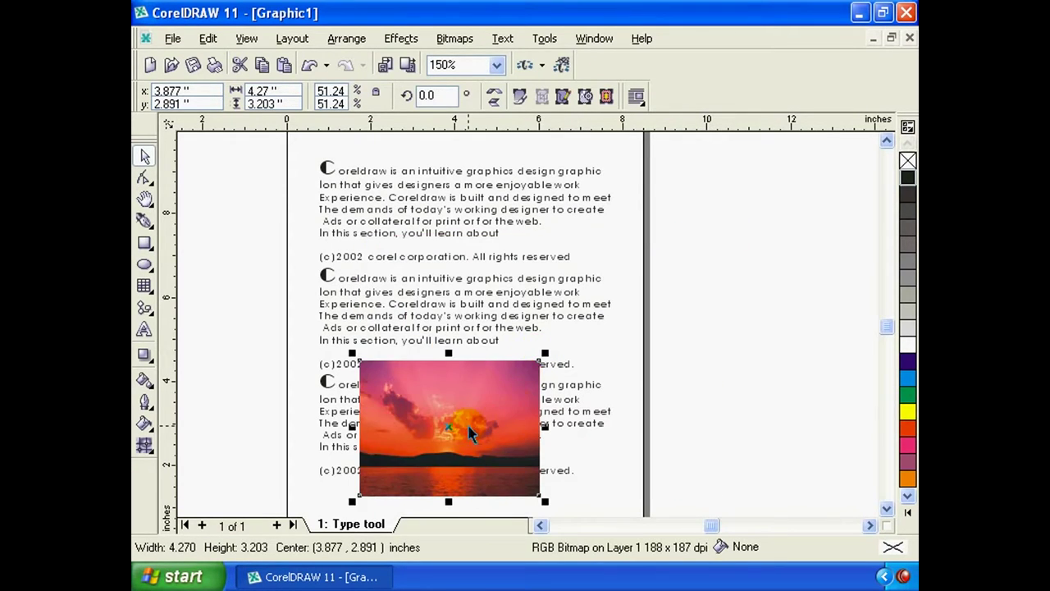
{"action": "left_click_drag", "start_coordinate": [470, 433], "coordinate": [445, 289]}
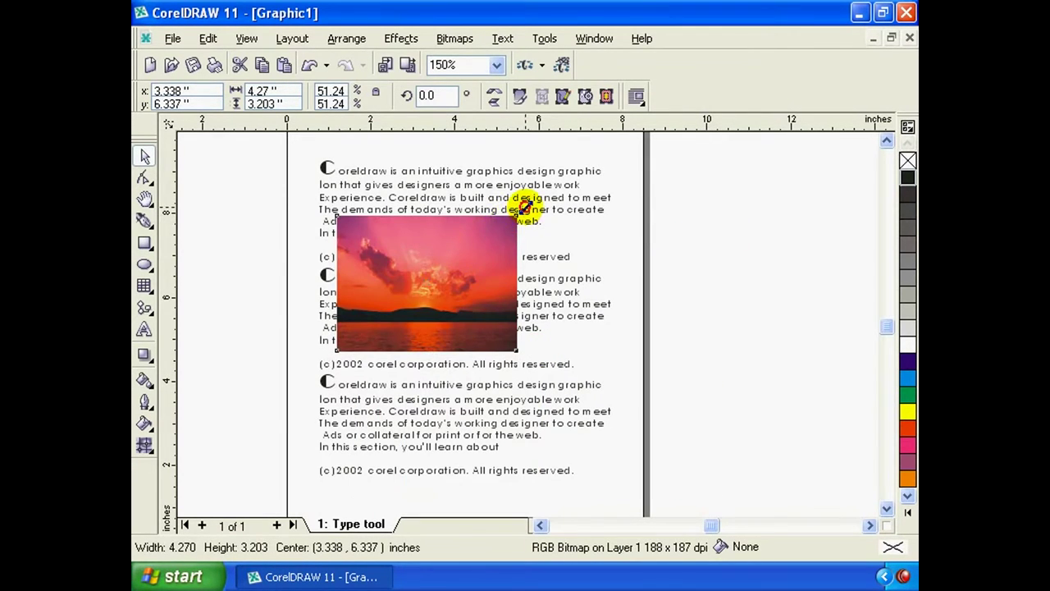
{"action": "left_click_drag", "start_coordinate": [523, 209], "coordinate": [445, 268]}
{"action": "mouse_move", "coordinate": [385, 312]}
{"action": "left_mouse_down"}
{"action": "mouse_move", "coordinate": [407, 285]}
{"action": "mouse_move", "coordinate": [406, 216]}
{"action": "mouse_move", "coordinate": [404, 249]}
{"action": "left_mouse_up"}
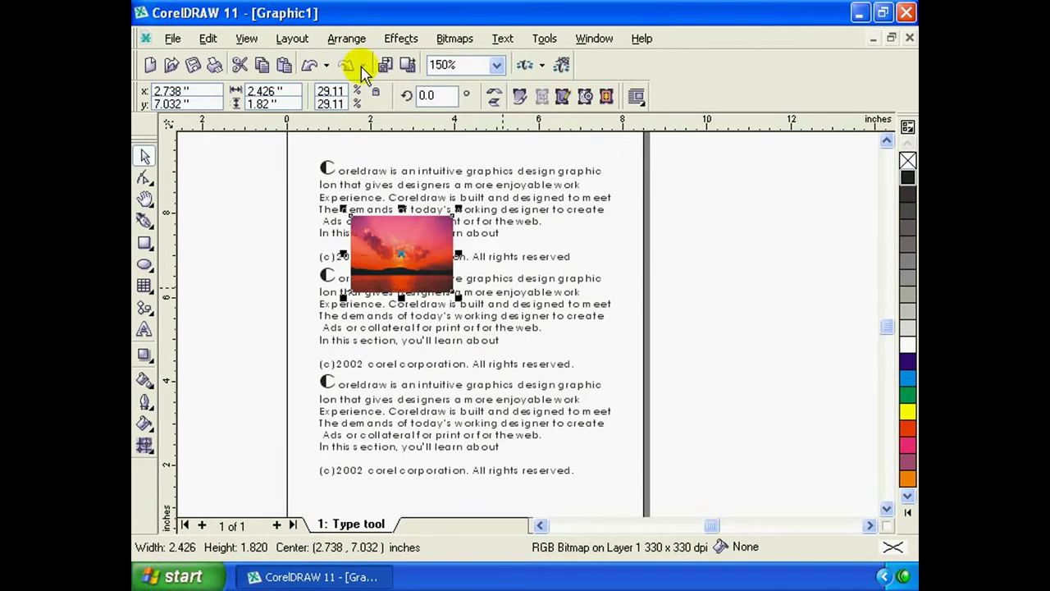
{"action": "left_click", "coordinate": [521, 187]}
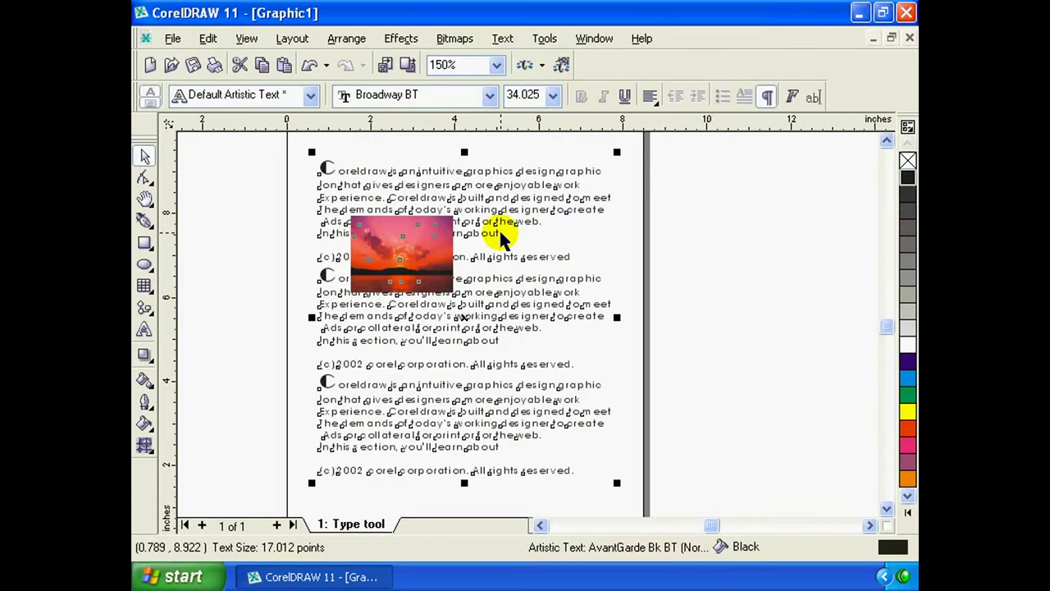
Convert the CorelDRAW 11 description from artistic text to paragraph text
{"action": "left_click", "coordinate": [506, 188]}
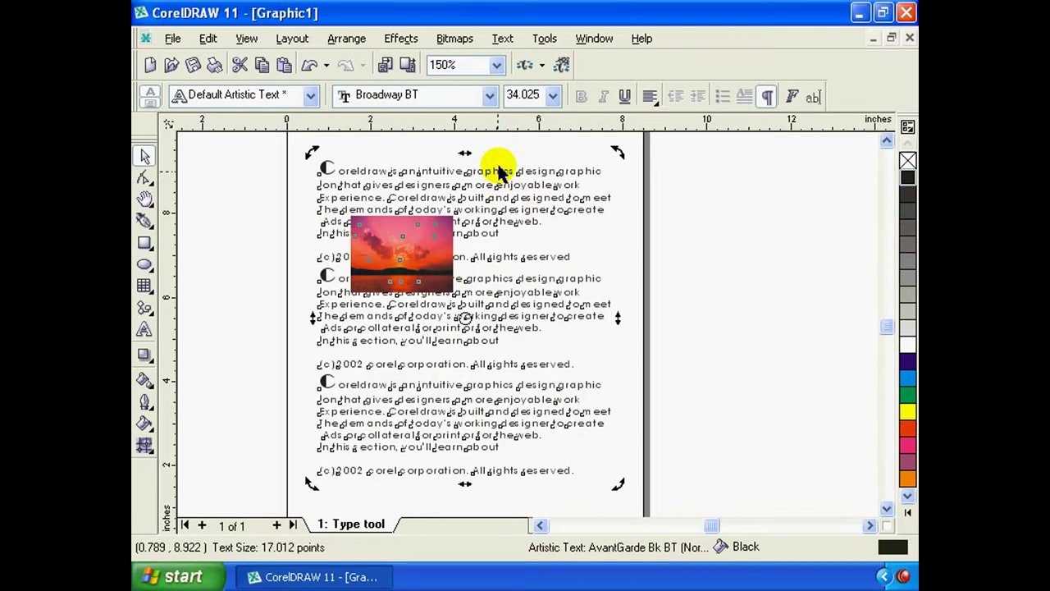
{"action": "left_click", "coordinate": [503, 39]}
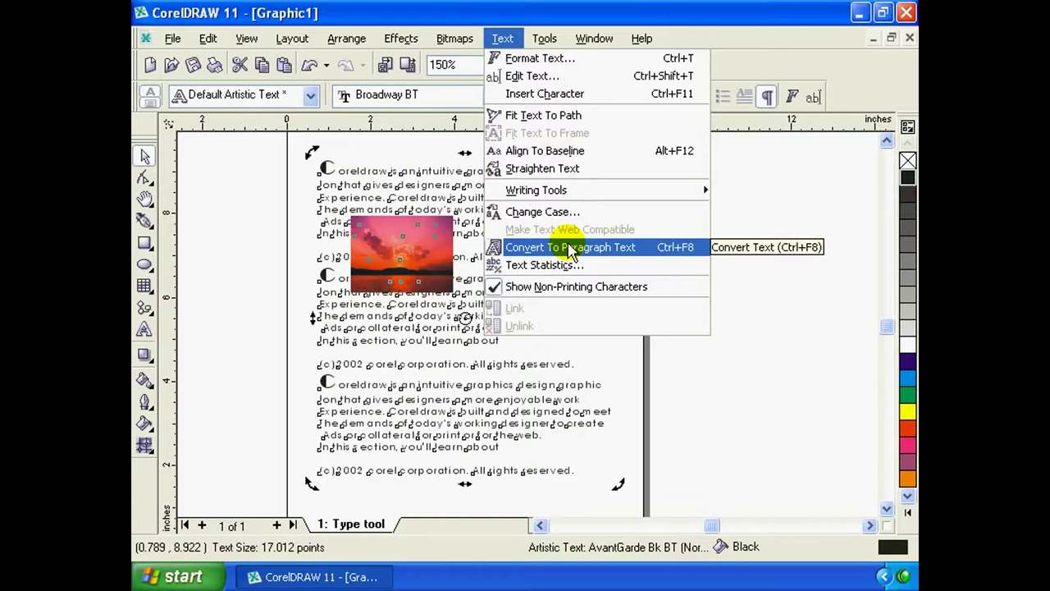
{"action": "left_click", "coordinate": [568, 247]}
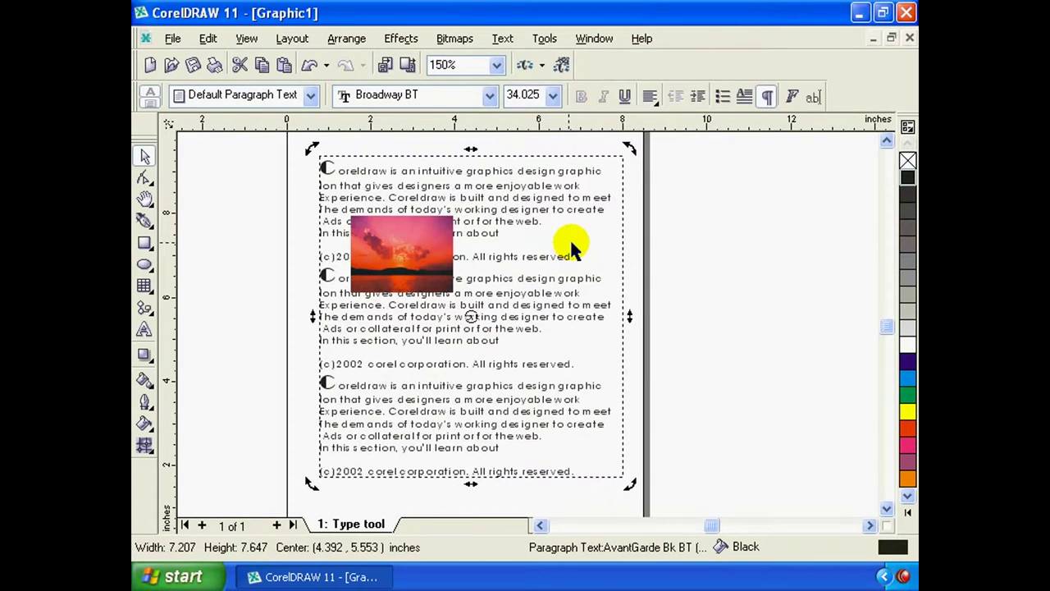
{"action": "left_click", "coordinate": [673, 250]}
Nudge the sunset picture slightly left within the first paragraph
{"action": "left_click", "coordinate": [533, 209]}
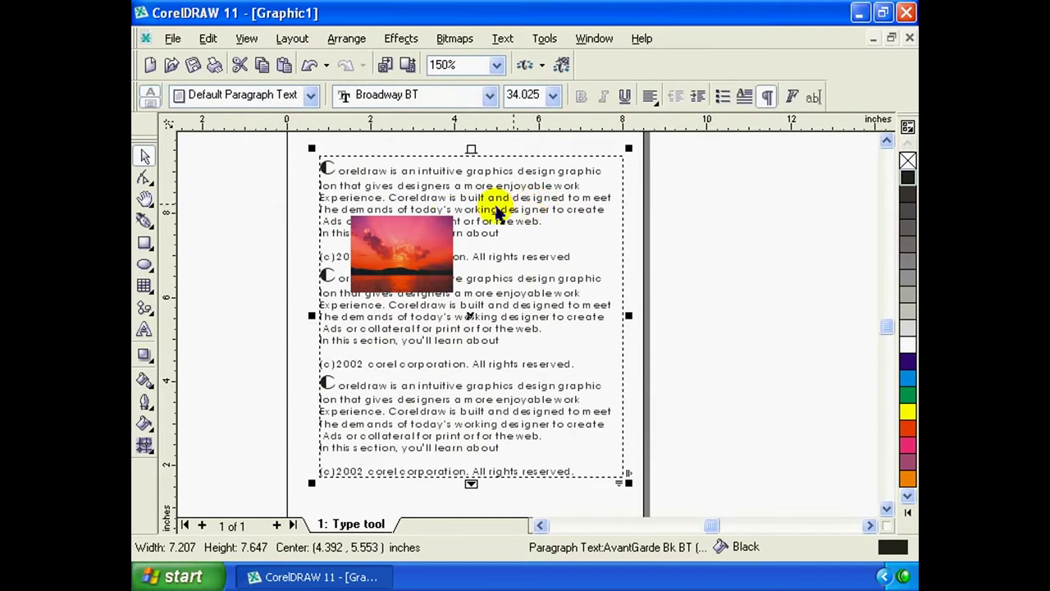
{"action": "left_click", "coordinate": [428, 226]}
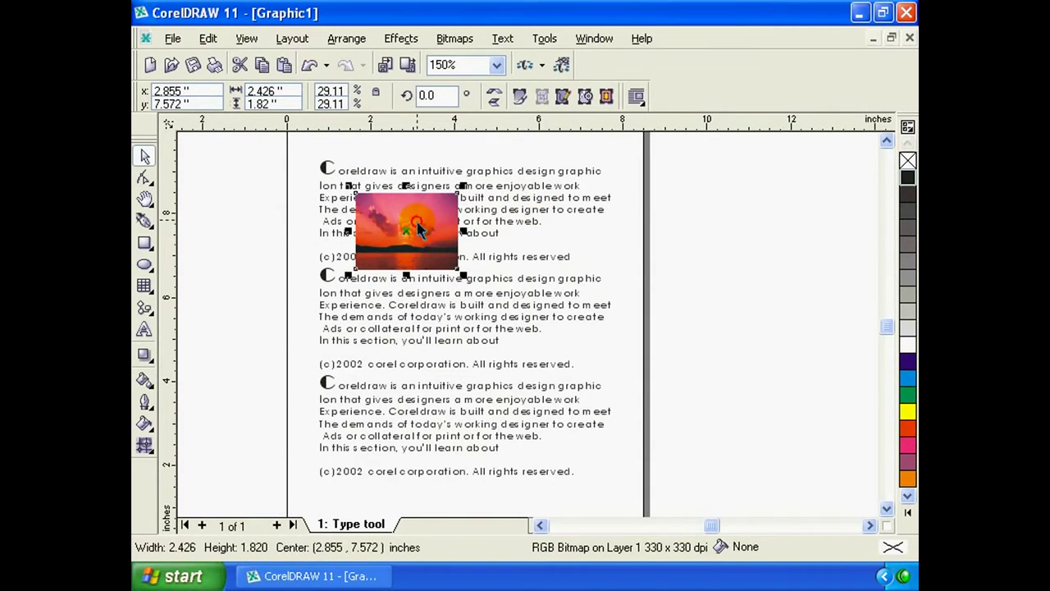
{"action": "mouse_move", "coordinate": [449, 230]}
{"action": "left_mouse_down"}
{"action": "mouse_move", "coordinate": [420, 246]}
{"action": "mouse_move", "coordinate": [400, 239]}
{"action": "left_mouse_up"}
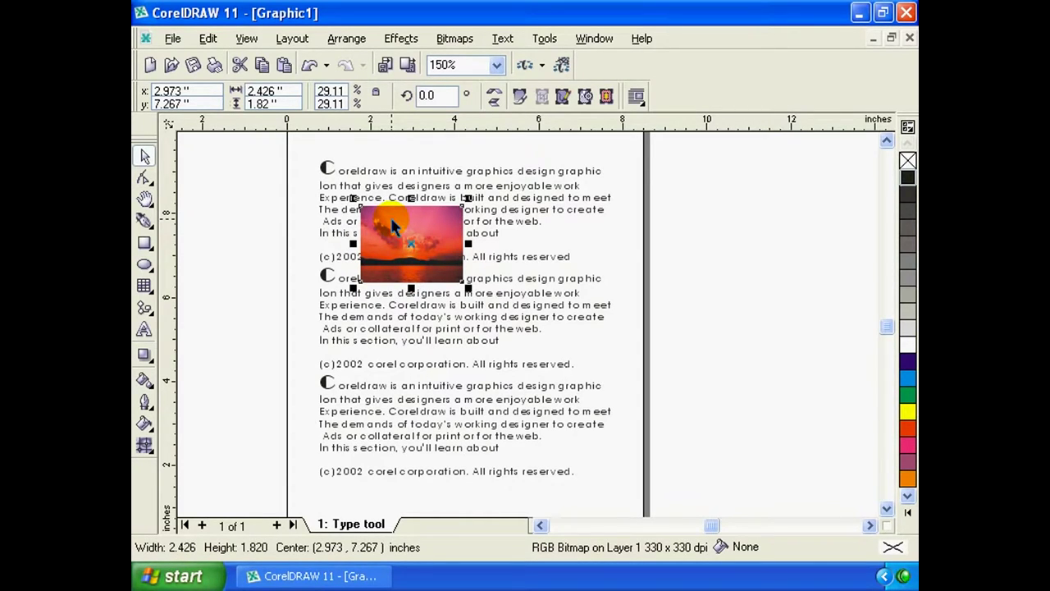
Show the sunset bitmap's Object Properties via Edit > Properties, with paragraph text wrap at None
{"action": "left_click", "coordinate": [208, 38]}
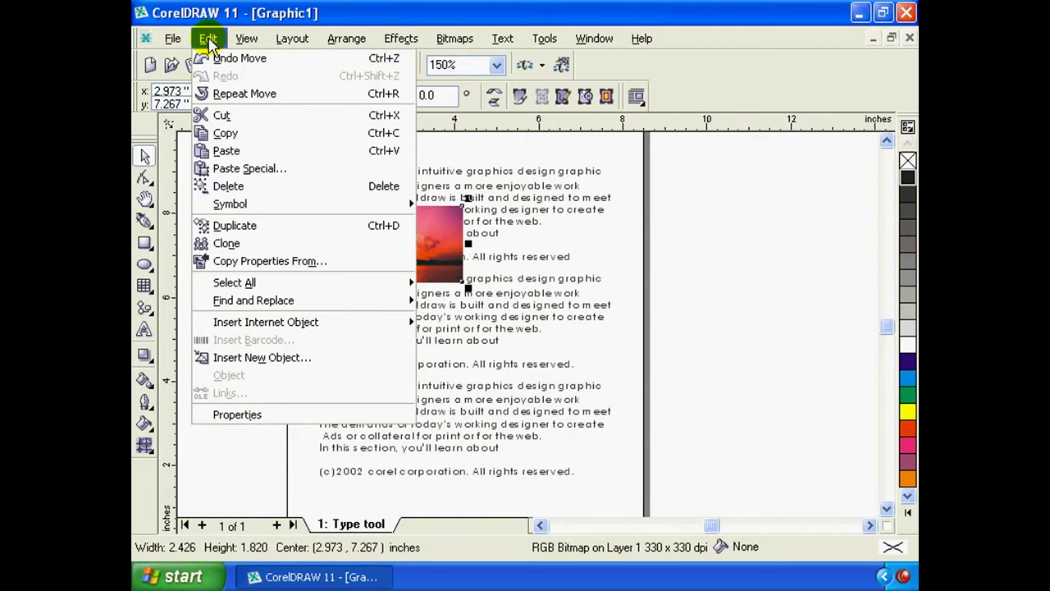
{"action": "left_click", "coordinate": [264, 414]}
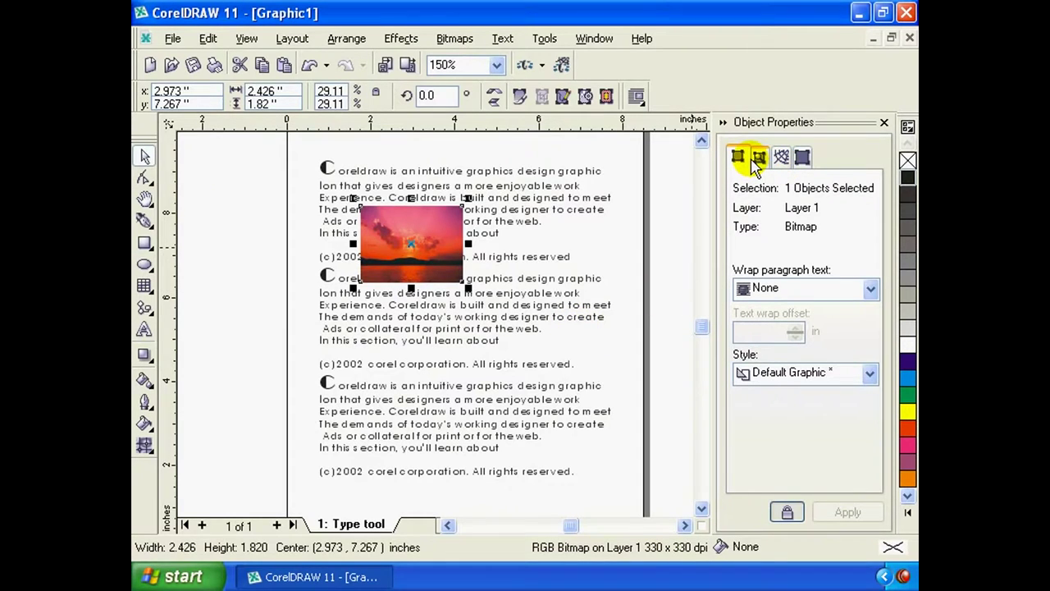
{"action": "left_click", "coordinate": [363, 239]}
{"action": "left_click", "coordinate": [392, 242]}
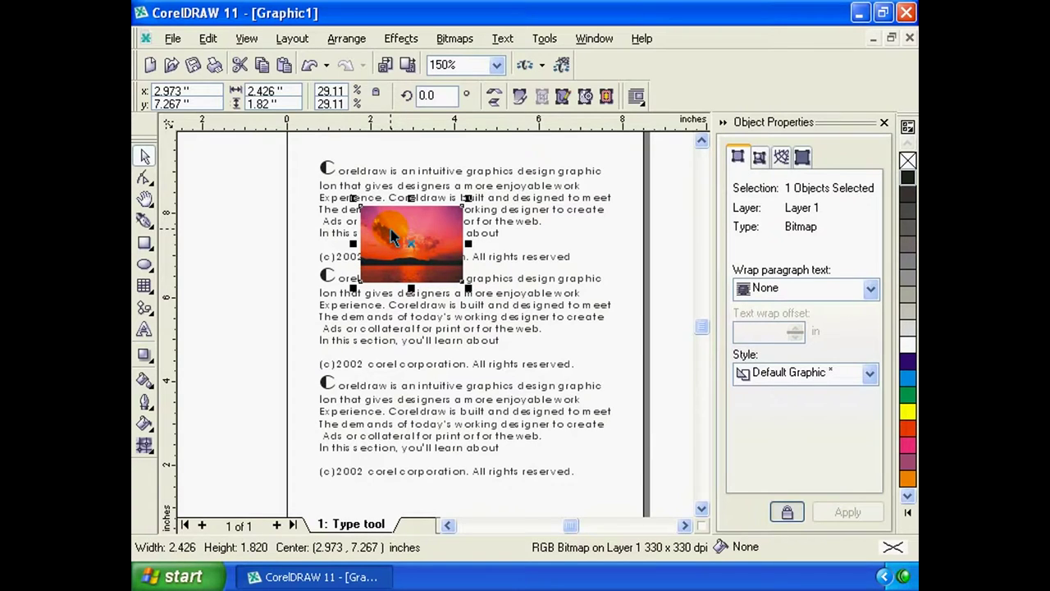
Enable Wrap Paragraph Text on the sunset picture and shift it to rewrap the lines
{"action": "right_click", "coordinate": [390, 236]}
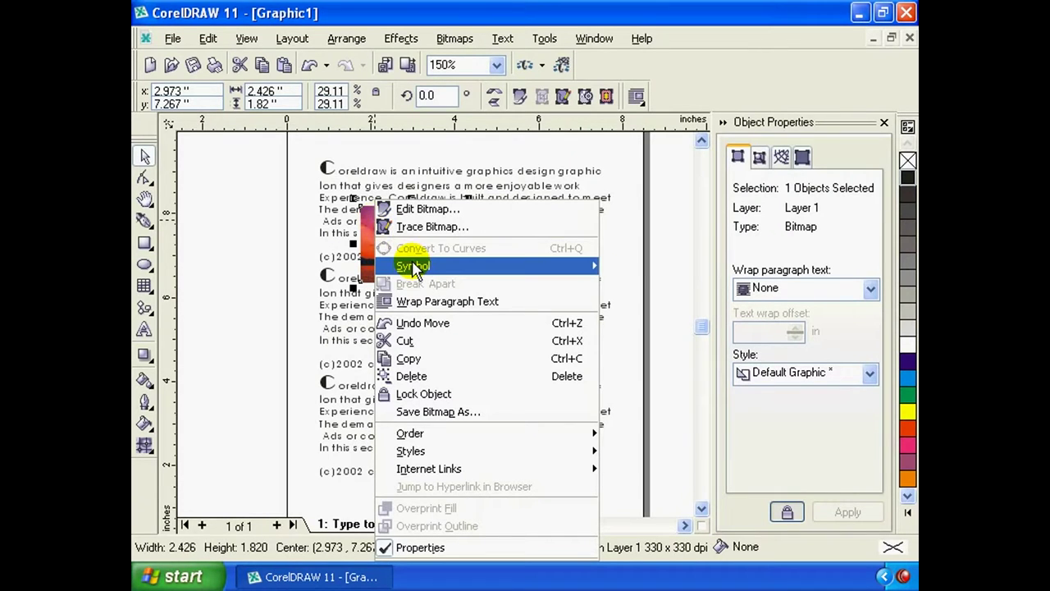
{"action": "left_click", "coordinate": [443, 302]}
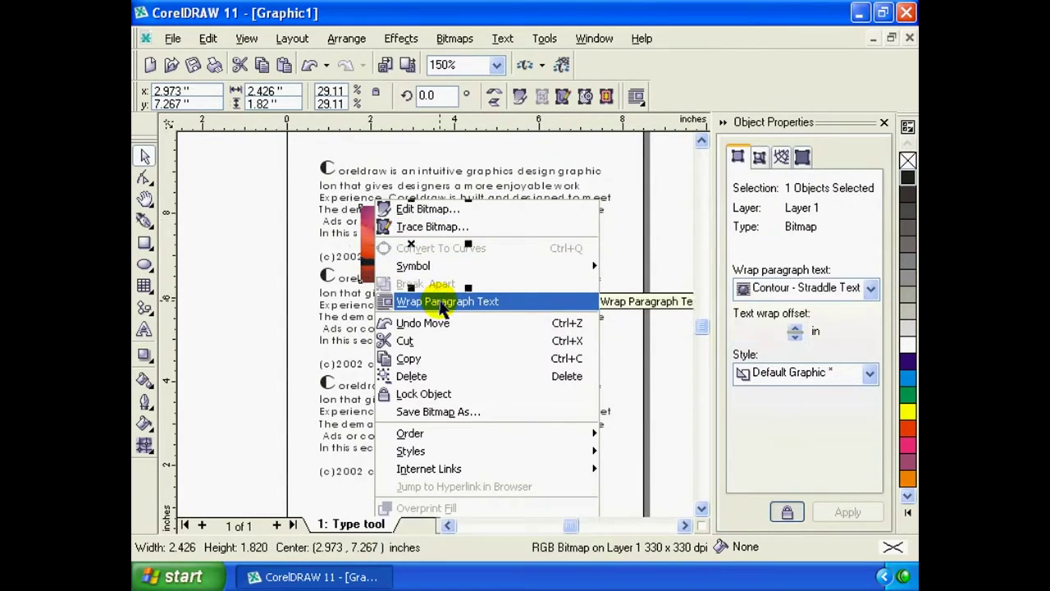
{"action": "left_click_drag", "start_coordinate": [425, 263], "coordinate": [418, 238]}
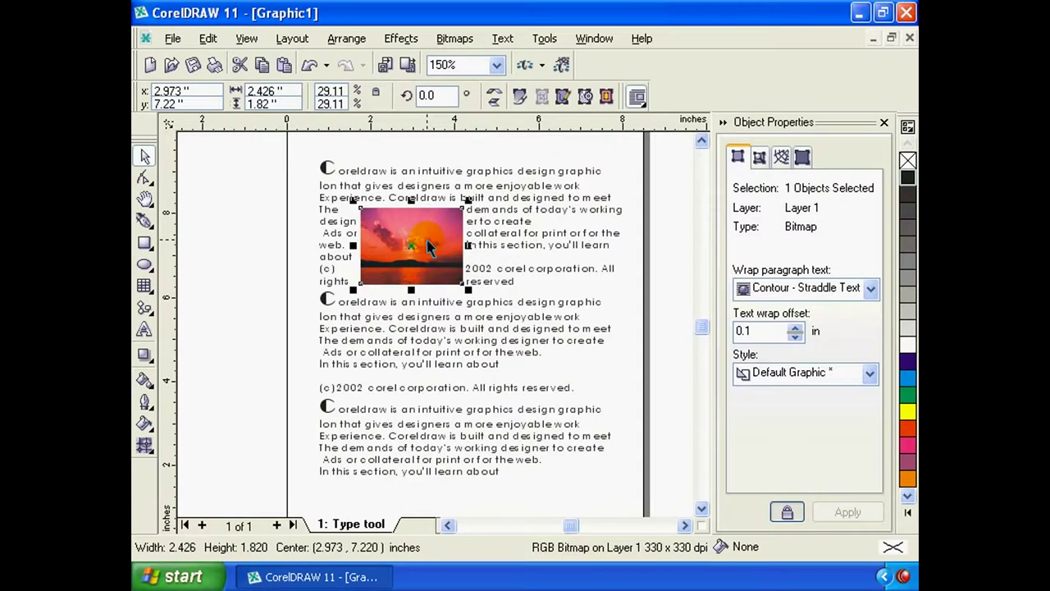
{"action": "left_click_drag", "start_coordinate": [430, 240], "coordinate": [449, 246]}
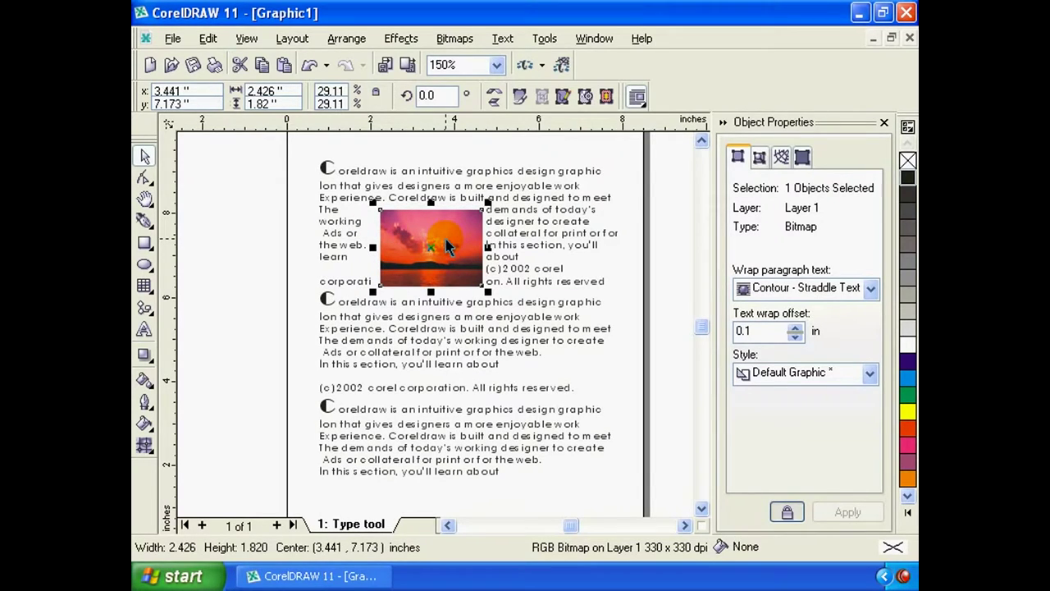
{"action": "left_click_drag", "start_coordinate": [447, 246], "coordinate": [420, 245]}
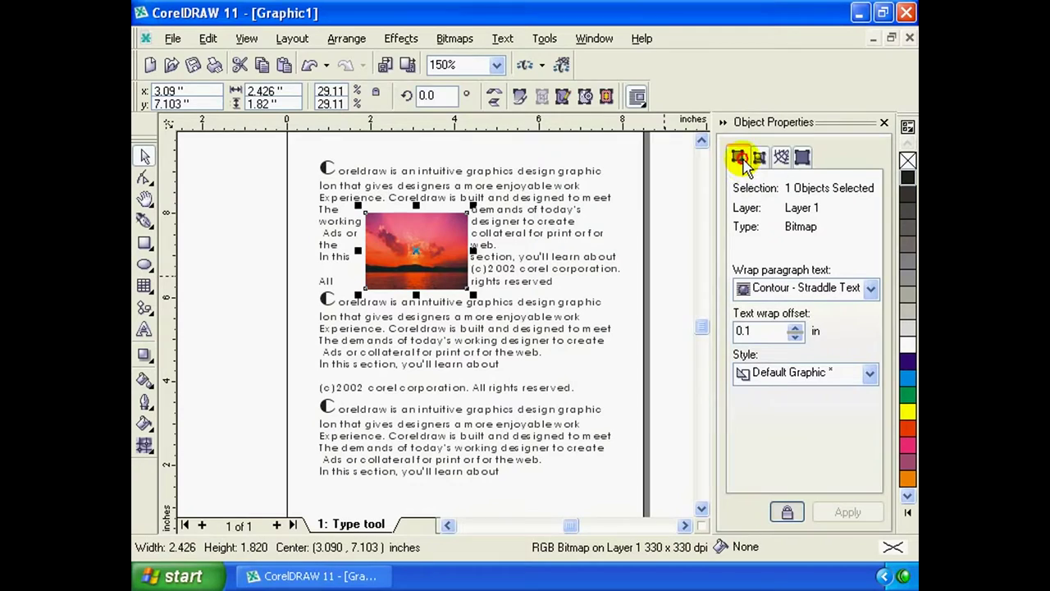
{"action": "left_click", "coordinate": [809, 291]}
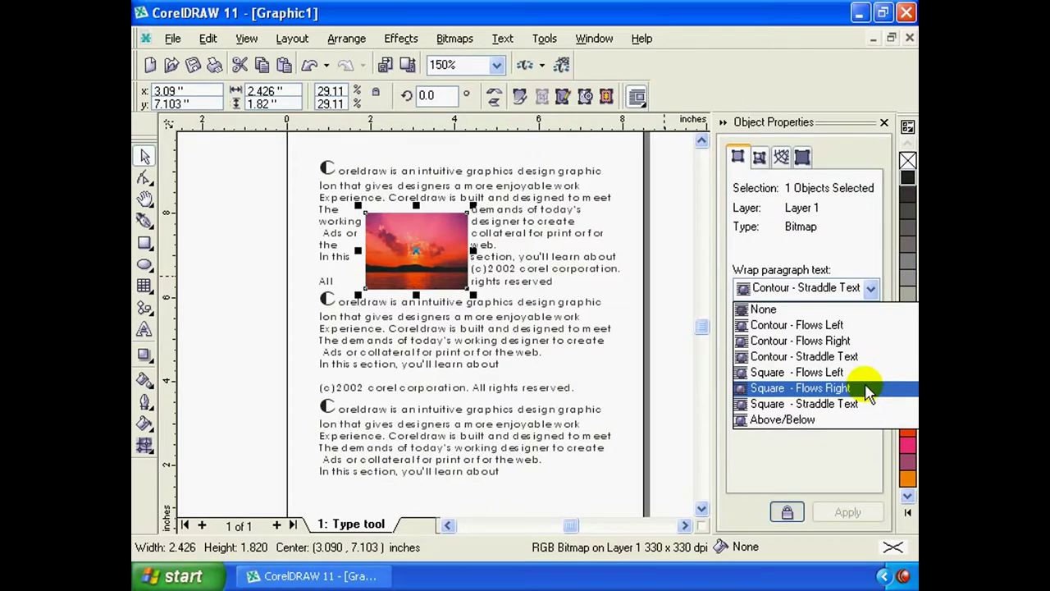
Try left, right and square wrap styles, settling on Square - Straddle Text
{"action": "left_click", "coordinate": [854, 330]}
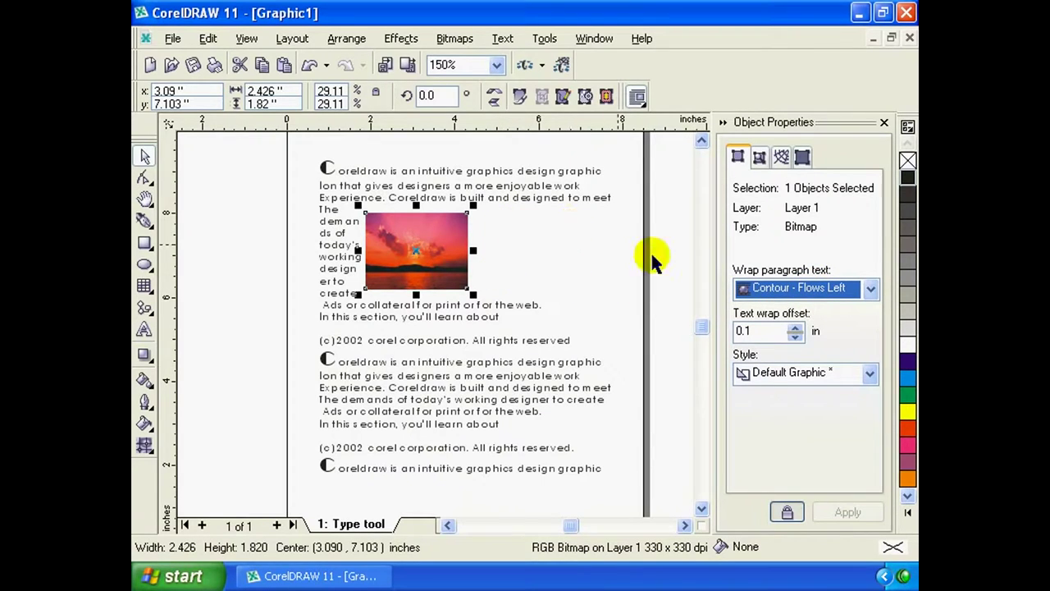
{"action": "left_click", "coordinate": [833, 292]}
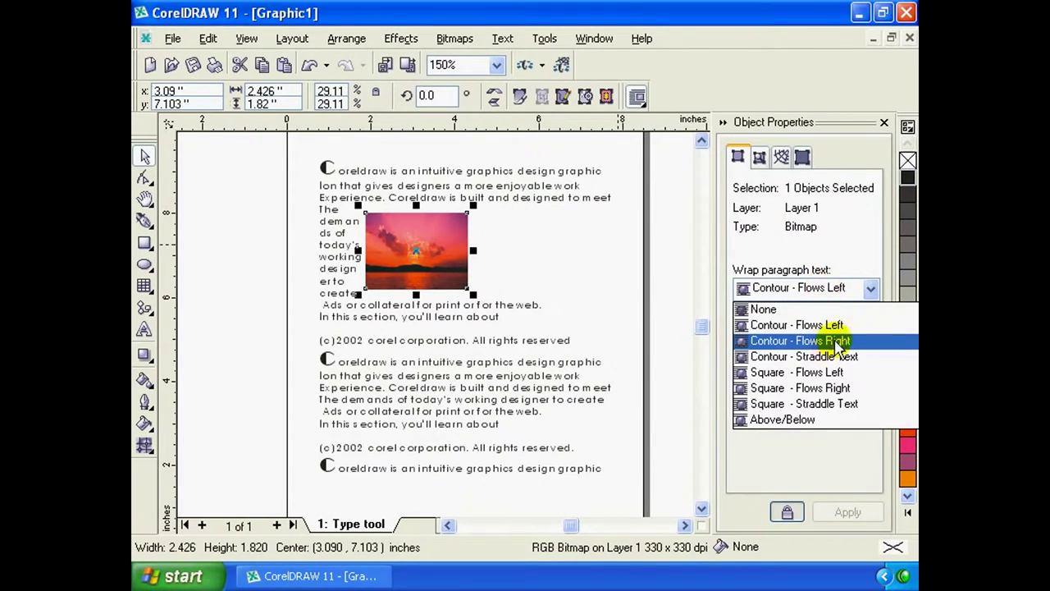
{"action": "left_click", "coordinate": [837, 341]}
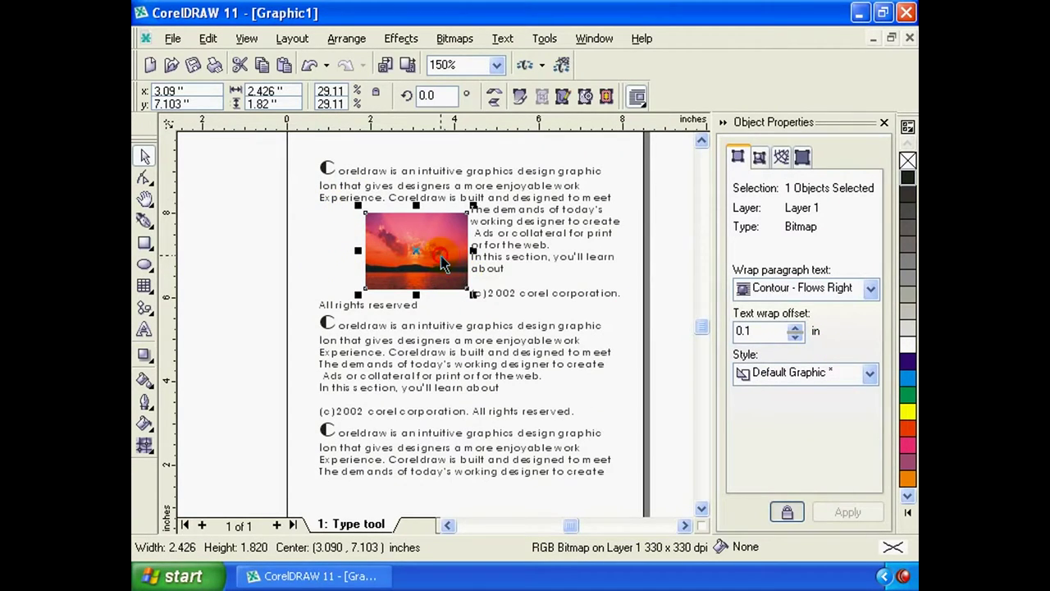
{"action": "left_click_drag", "start_coordinate": [447, 263], "coordinate": [462, 262]}
{"action": "left_click", "coordinate": [833, 289]}
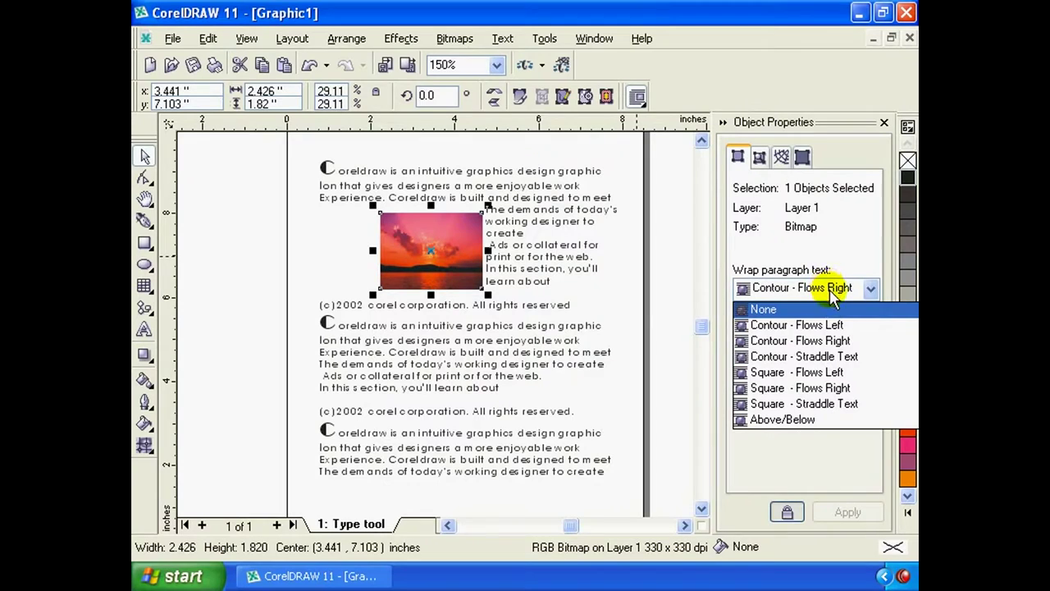
{"action": "left_click", "coordinate": [819, 373]}
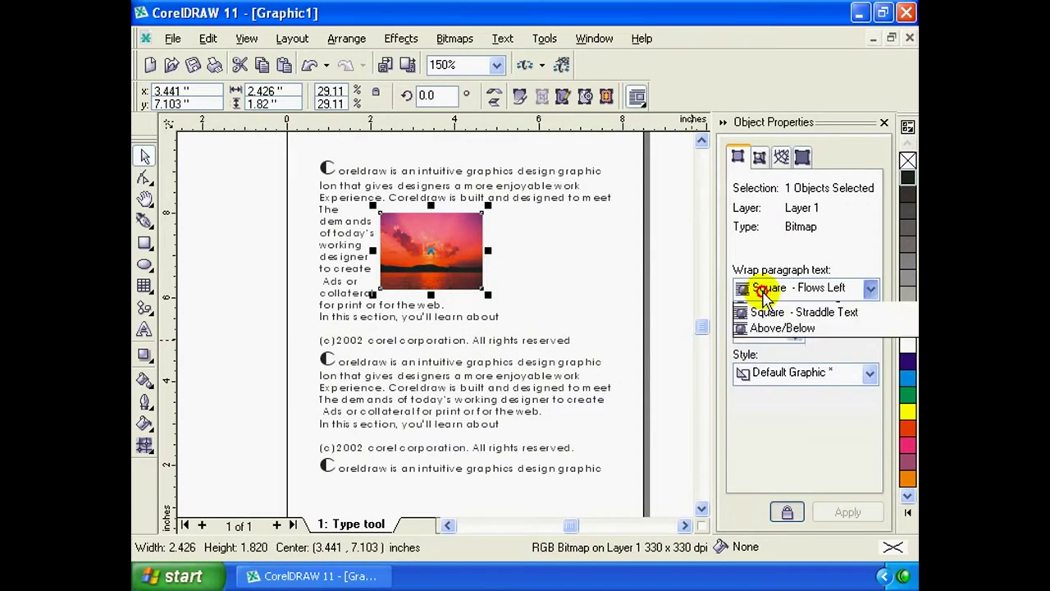
{"action": "left_click", "coordinate": [763, 353]}
{"action": "left_click", "coordinate": [802, 404]}
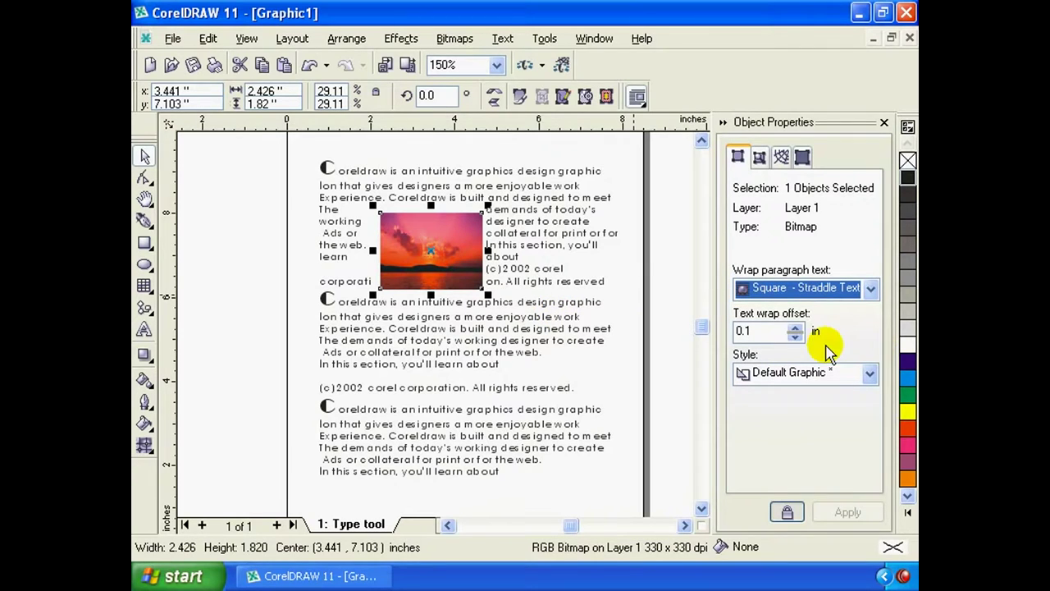
Adjust the text wrap offset and enlarge the sunset picture slightly from its corner
{"action": "left_click_drag", "start_coordinate": [796, 330], "coordinate": [798, 336]}
{"action": "left_click", "coordinate": [665, 326]}
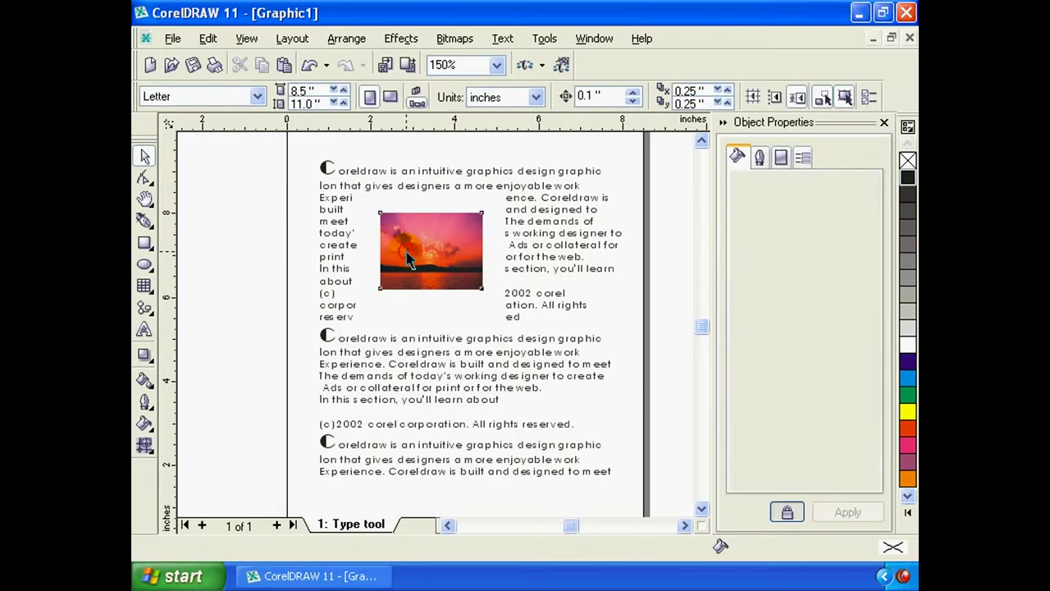
{"action": "left_click", "coordinate": [459, 263]}
{"action": "left_click", "coordinate": [616, 300]}
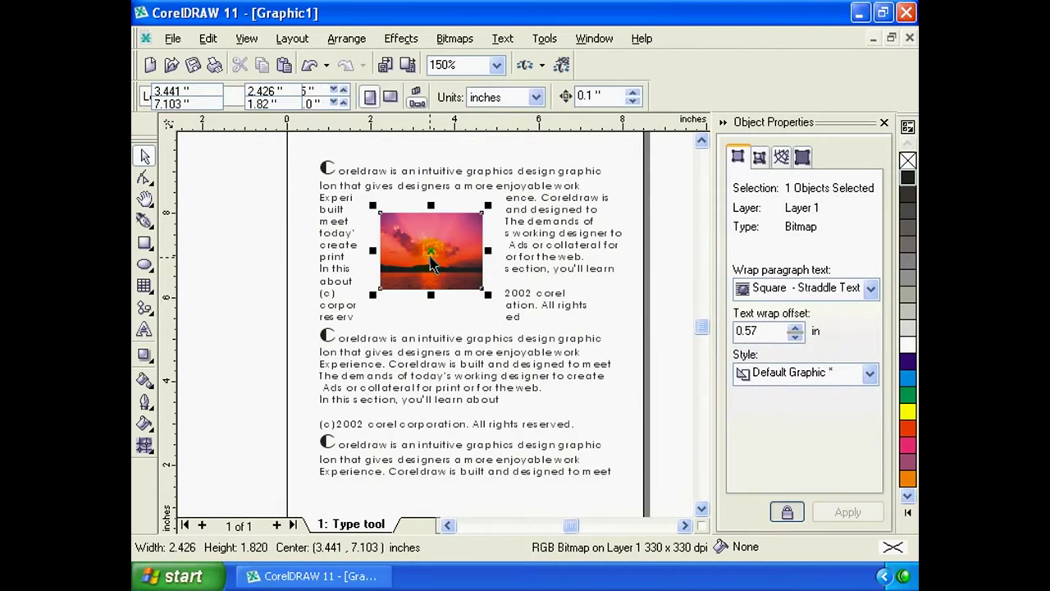
{"action": "left_click", "coordinate": [498, 293]}
{"action": "left_click_drag", "start_coordinate": [487, 294], "coordinate": [499, 305]}
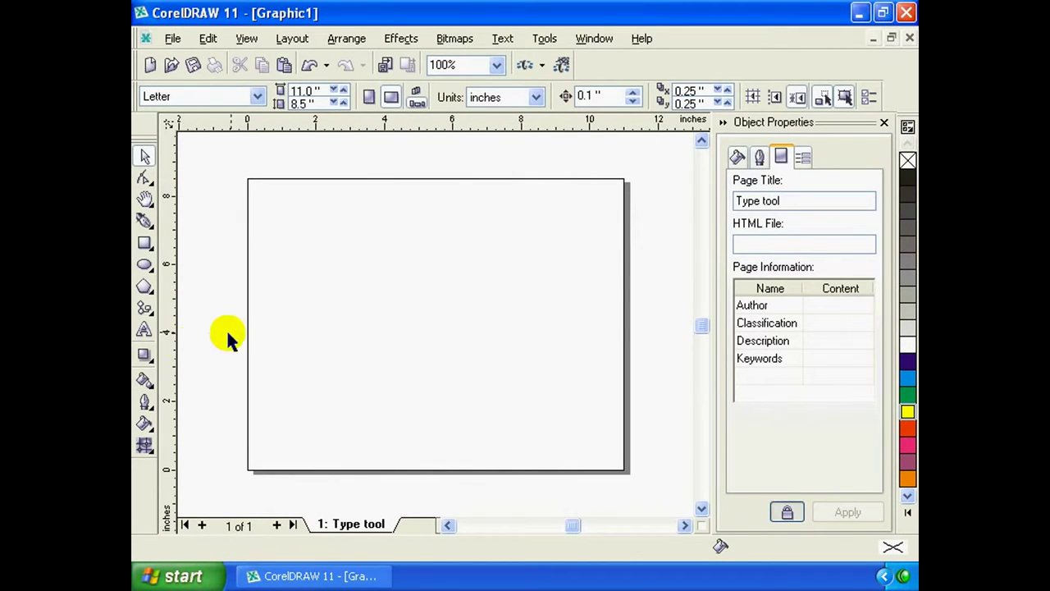
Paste sample text into a new paragraph frame, resize the frame, then delete it
{"action": "left_click", "coordinate": [143, 330]}
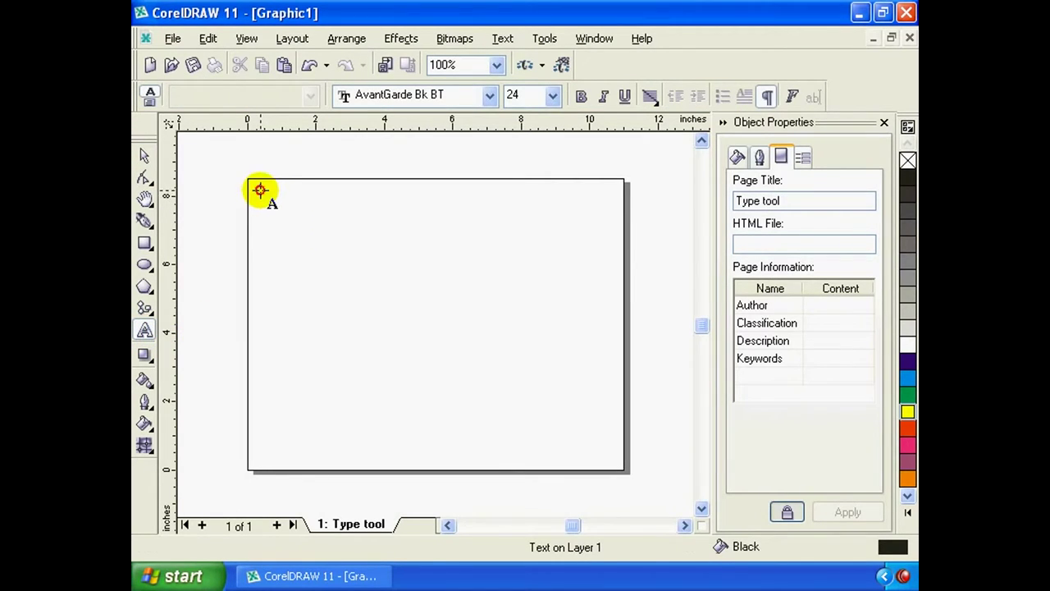
{"action": "mouse_move", "coordinate": [260, 190]}
{"action": "left_mouse_down"}
{"action": "mouse_move", "coordinate": [438, 372]}
{"action": "mouse_move", "coordinate": [531, 398]}
{"action": "left_mouse_up"}
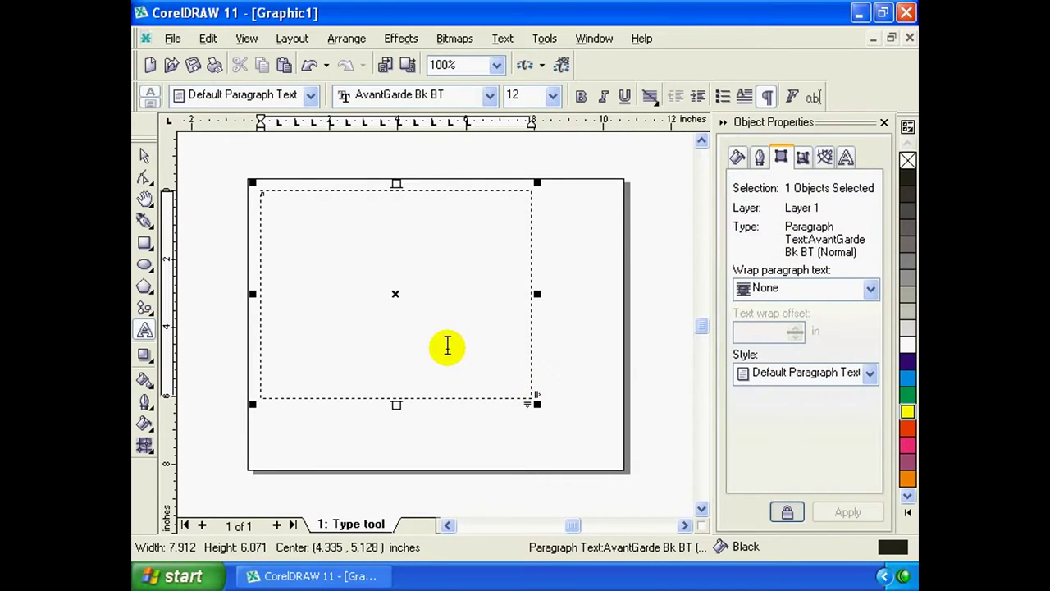
{"action": "key", "text": "ctrl+v"}
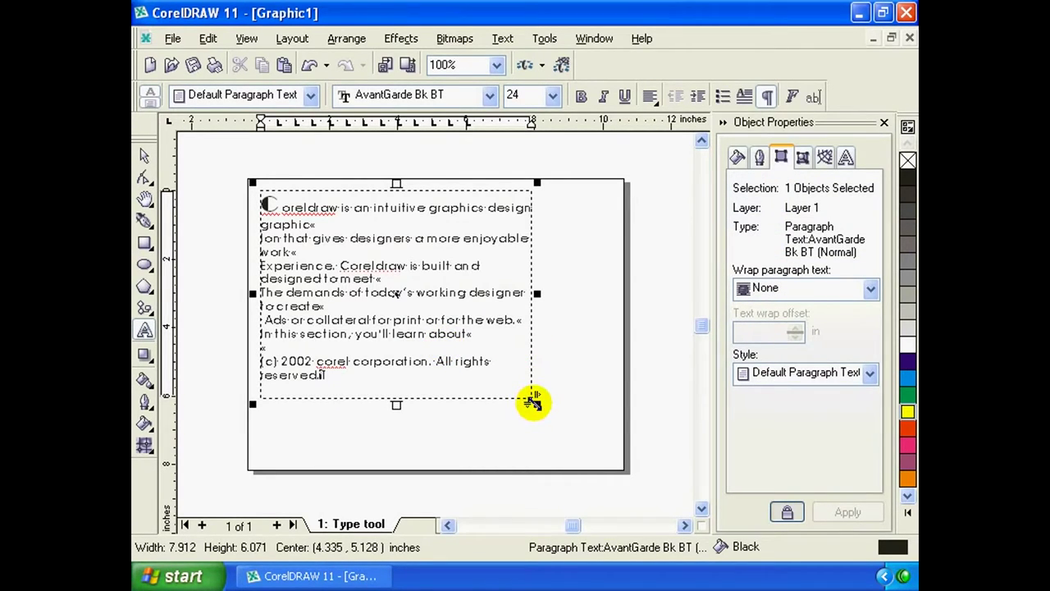
{"action": "left_click_drag", "start_coordinate": [535, 402], "coordinate": [588, 442]}
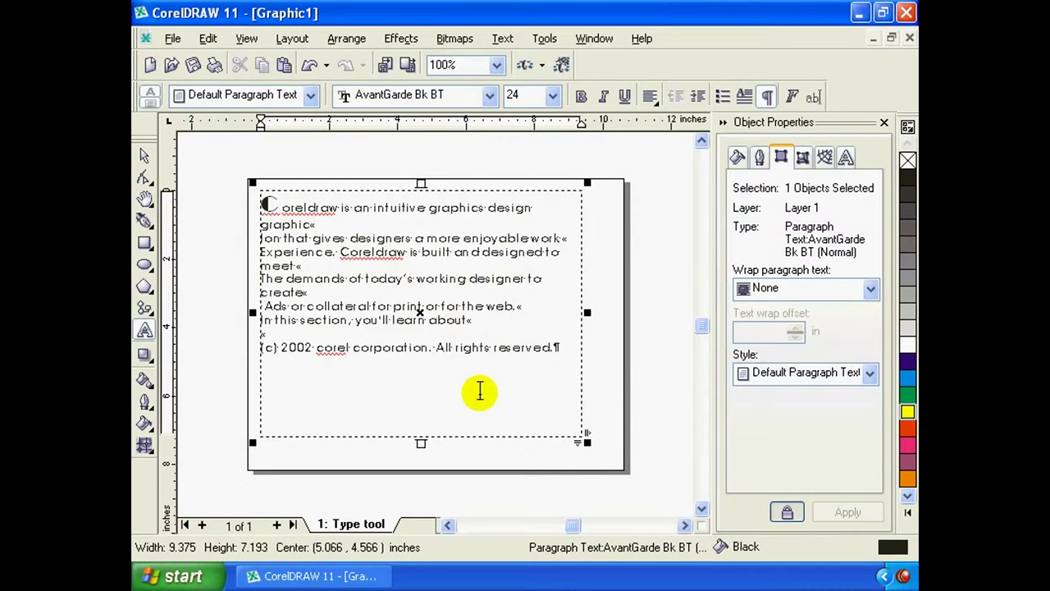
{"action": "left_click_drag", "start_coordinate": [587, 440], "coordinate": [541, 392]}
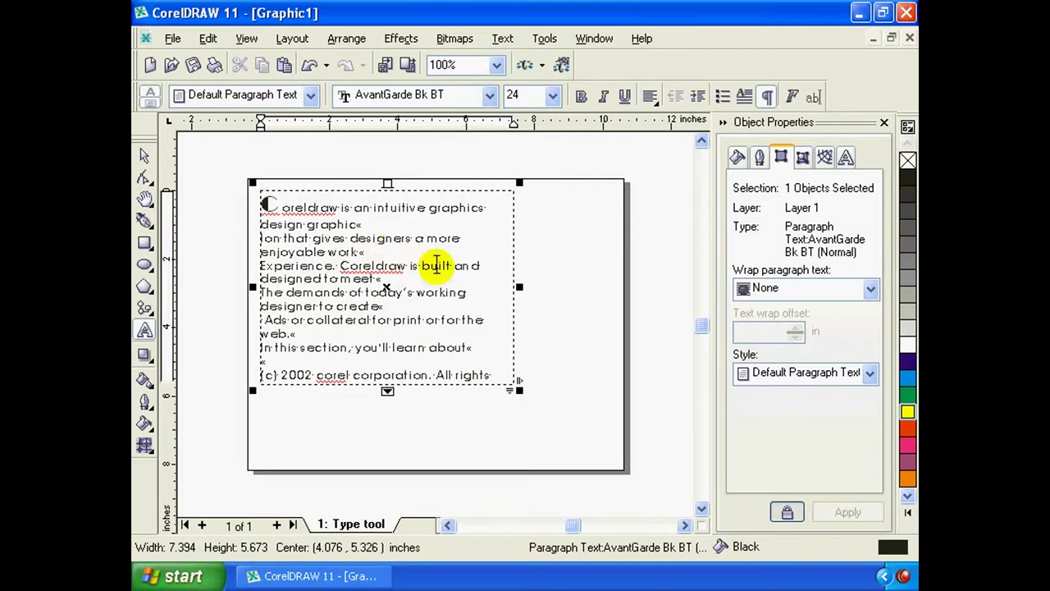
{"action": "key", "text": "Delete"}
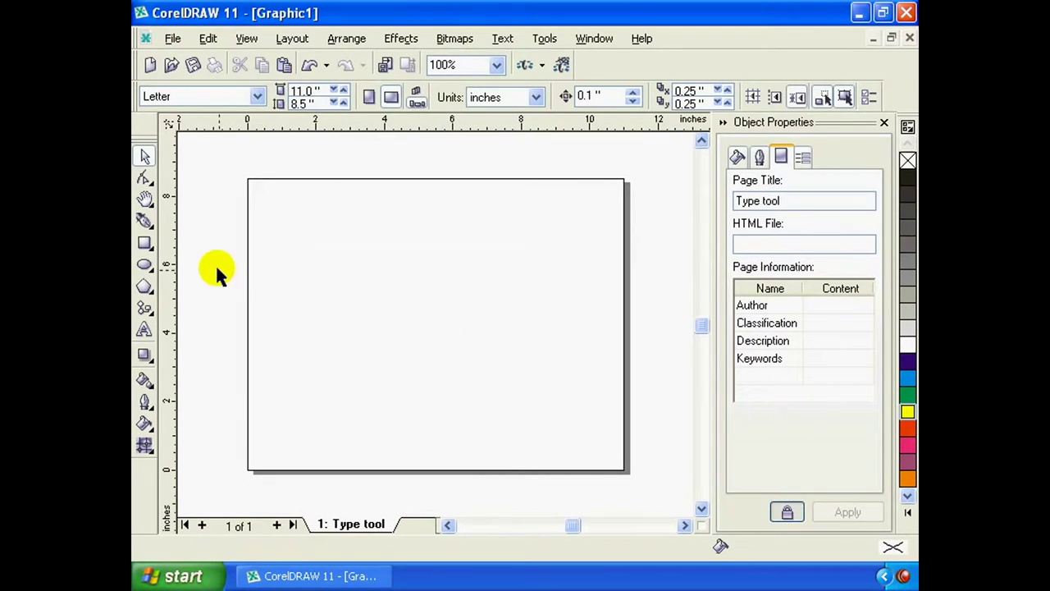
Draw a four-node Bezier S-curve from the page's lower left to upper right
{"action": "left_click", "coordinate": [145, 223]}
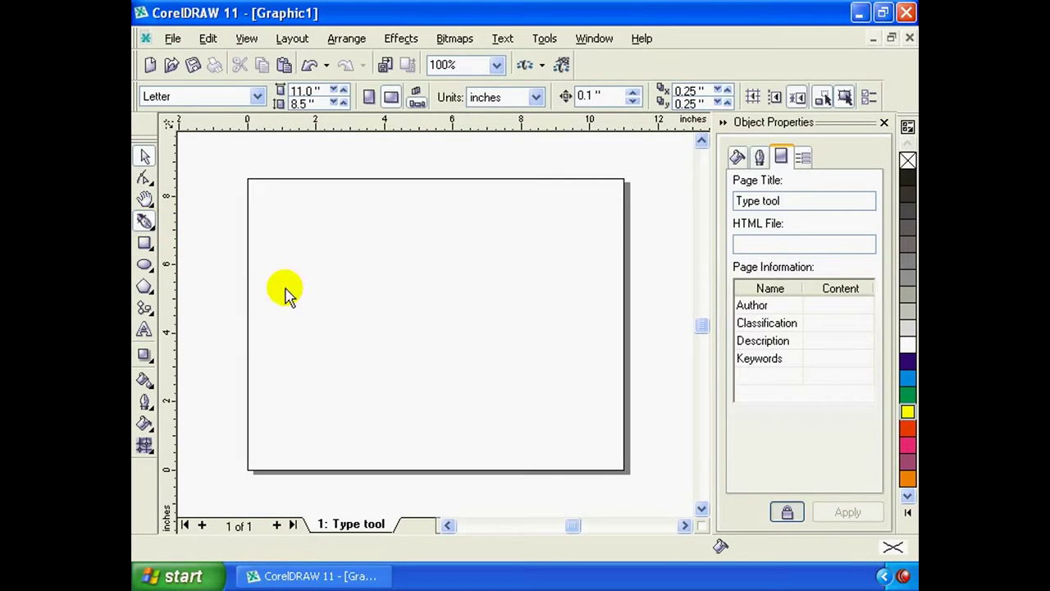
{"action": "left_click", "coordinate": [280, 362]}
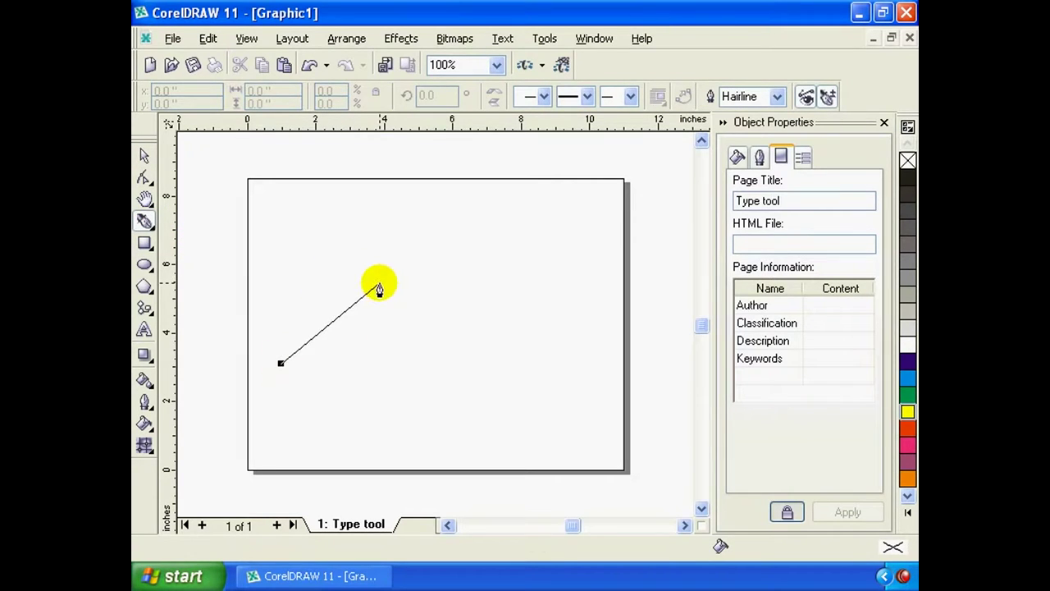
{"action": "left_click_drag", "start_coordinate": [387, 280], "coordinate": [466, 279]}
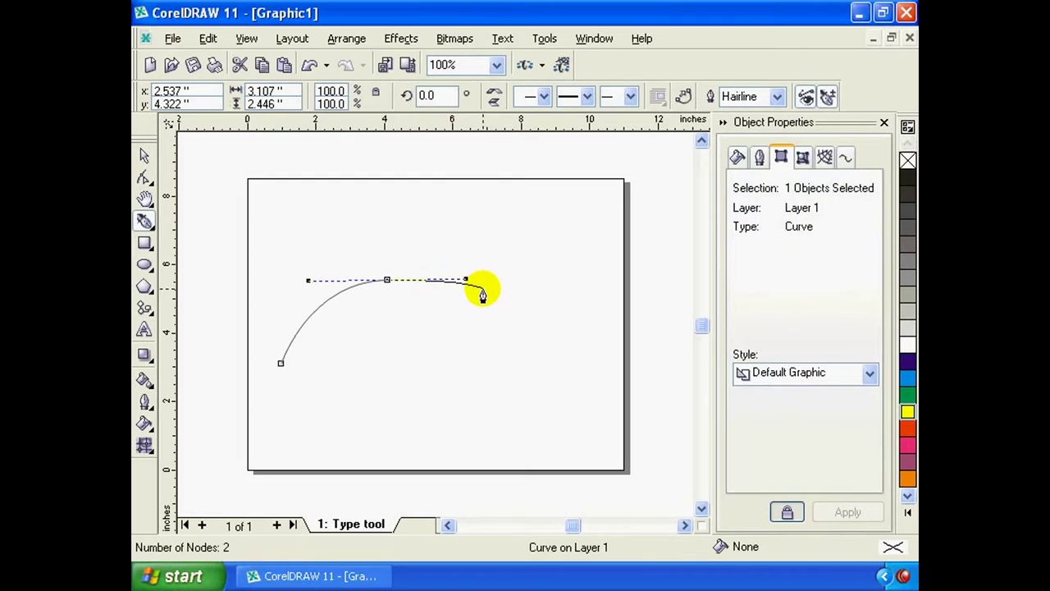
{"action": "left_click_drag", "start_coordinate": [543, 315], "coordinate": [616, 296]}
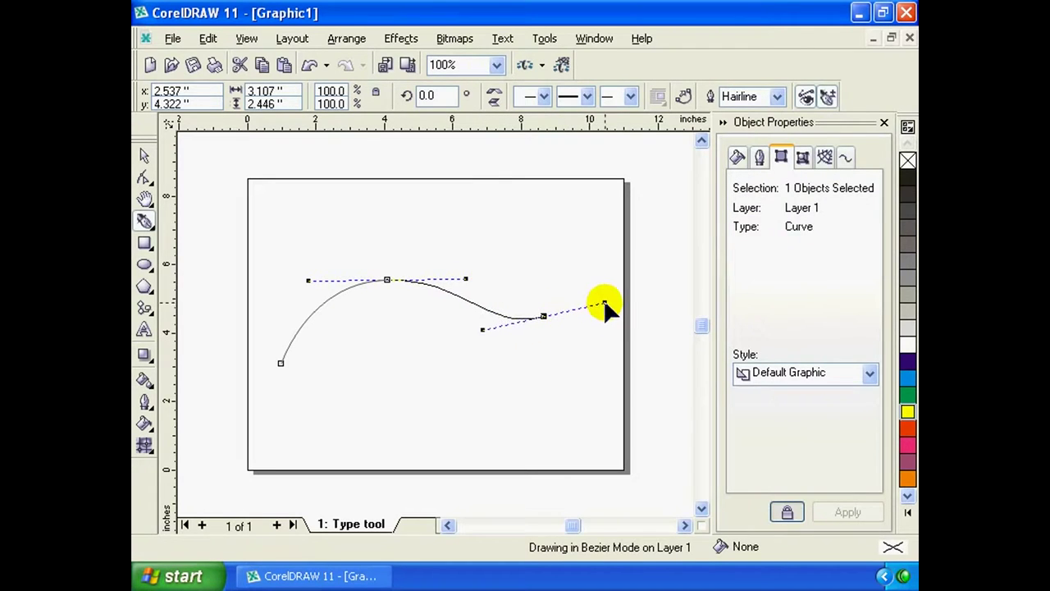
{"action": "left_click", "coordinate": [599, 227]}
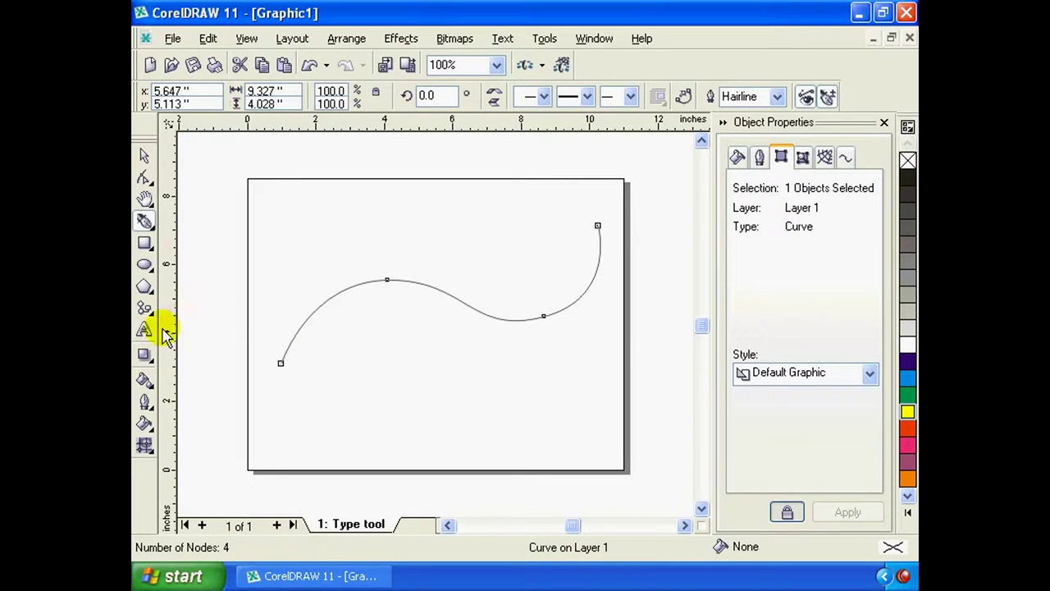
{"action": "left_click", "coordinate": [163, 329]}
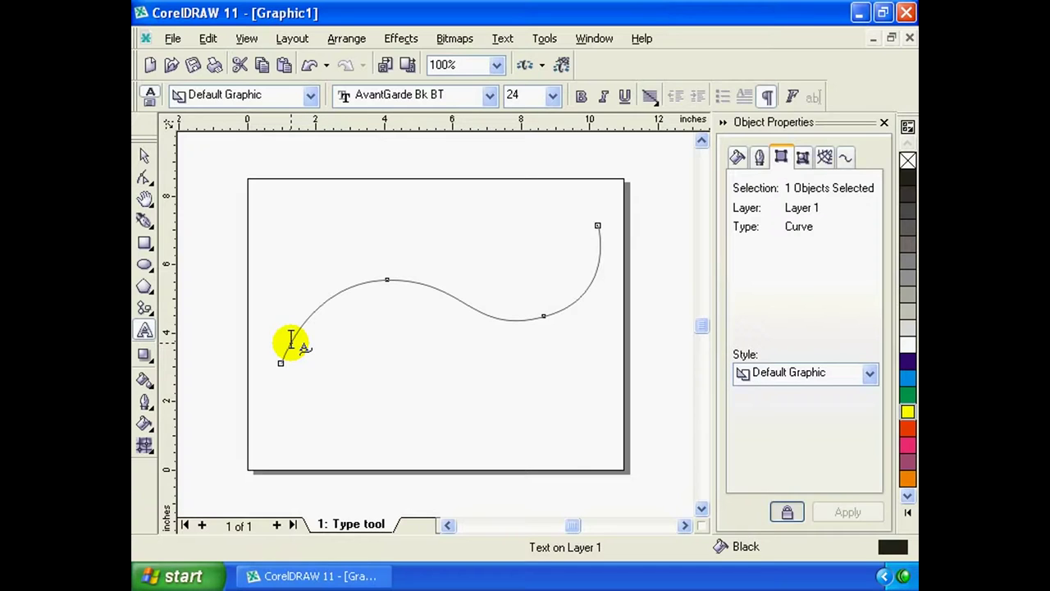
Type 'Corel dreaw' at 48 points along the start of the S-curve
{"action": "left_click", "coordinate": [291, 342]}
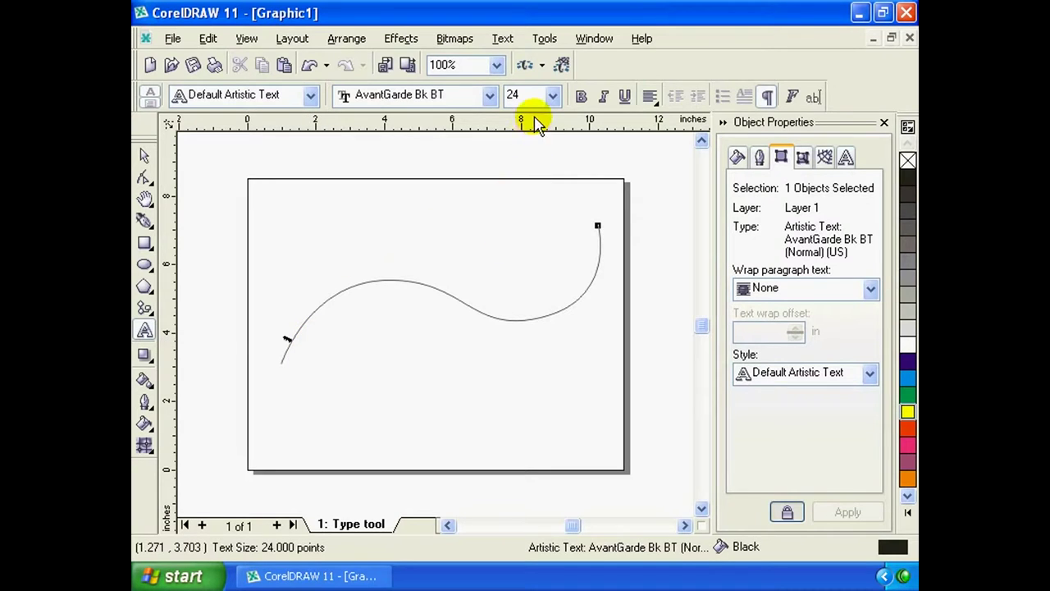
{"action": "left_click", "coordinate": [554, 94]}
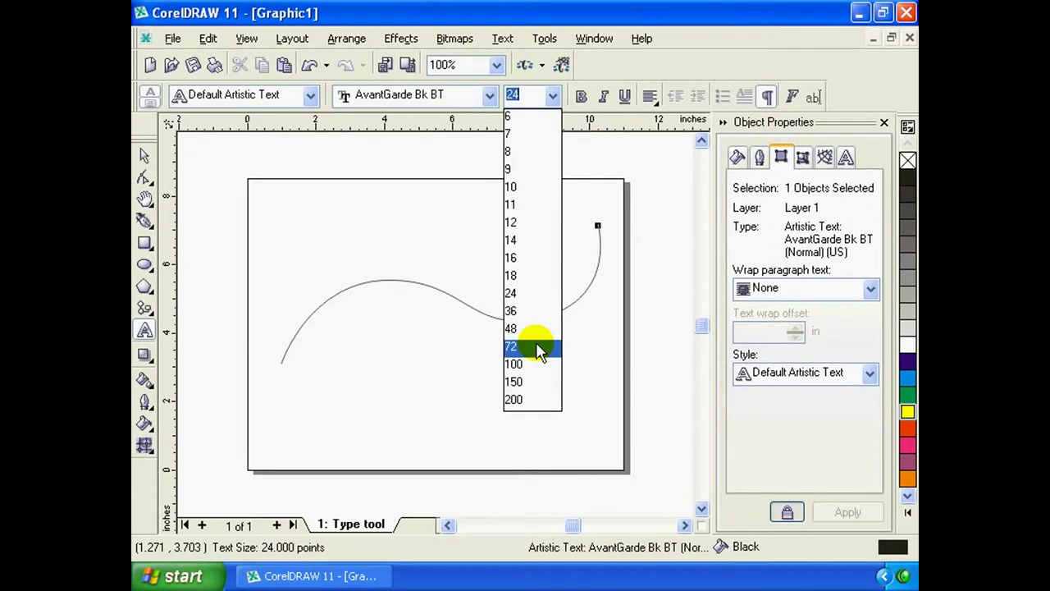
{"action": "left_click", "coordinate": [535, 329]}
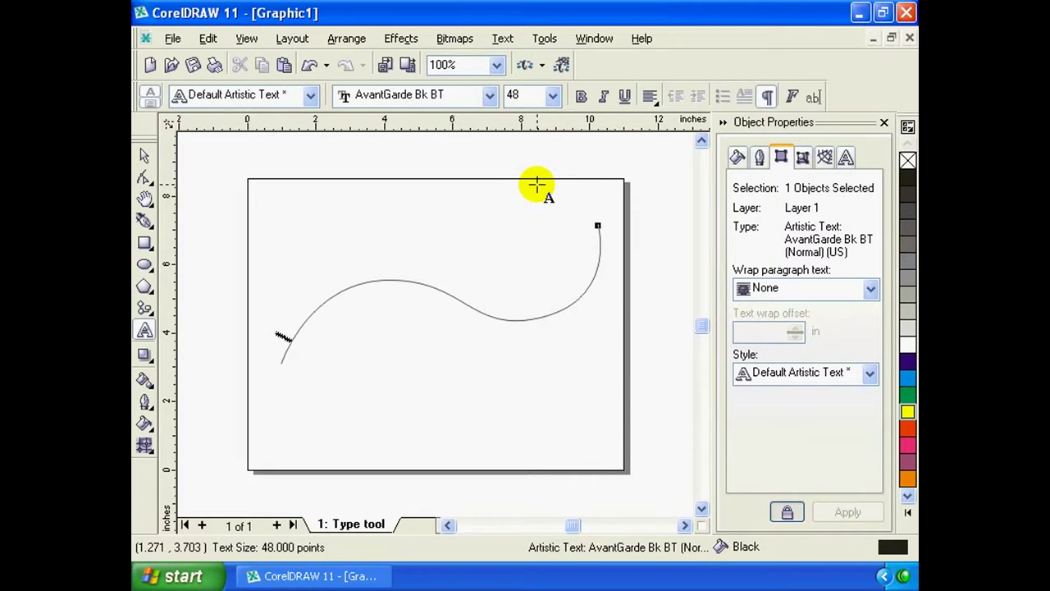
{"action": "left_click", "coordinate": [289, 324]}
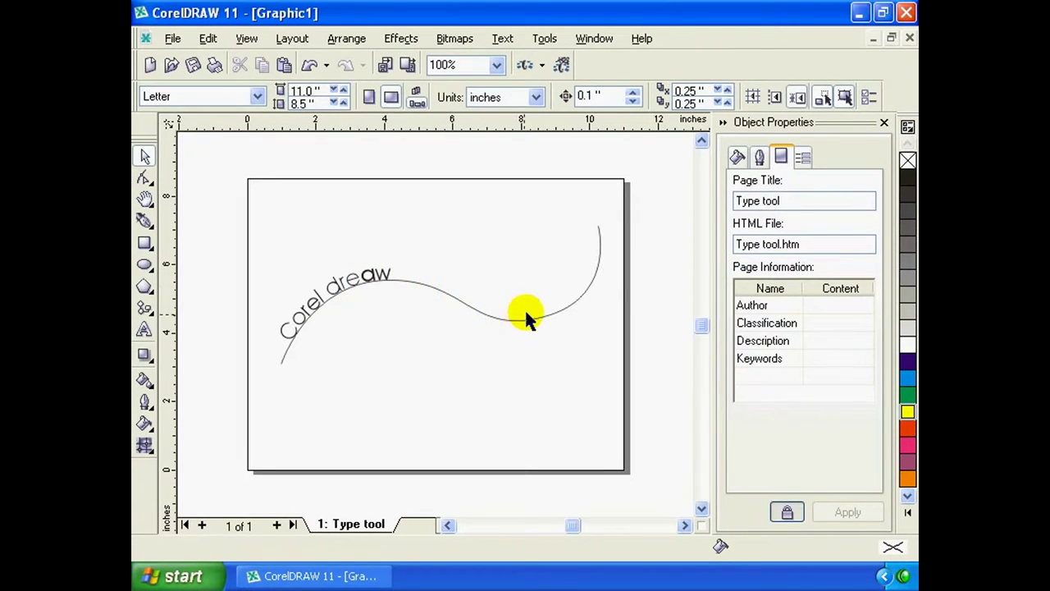
{"action": "left_click", "coordinate": [495, 313]}
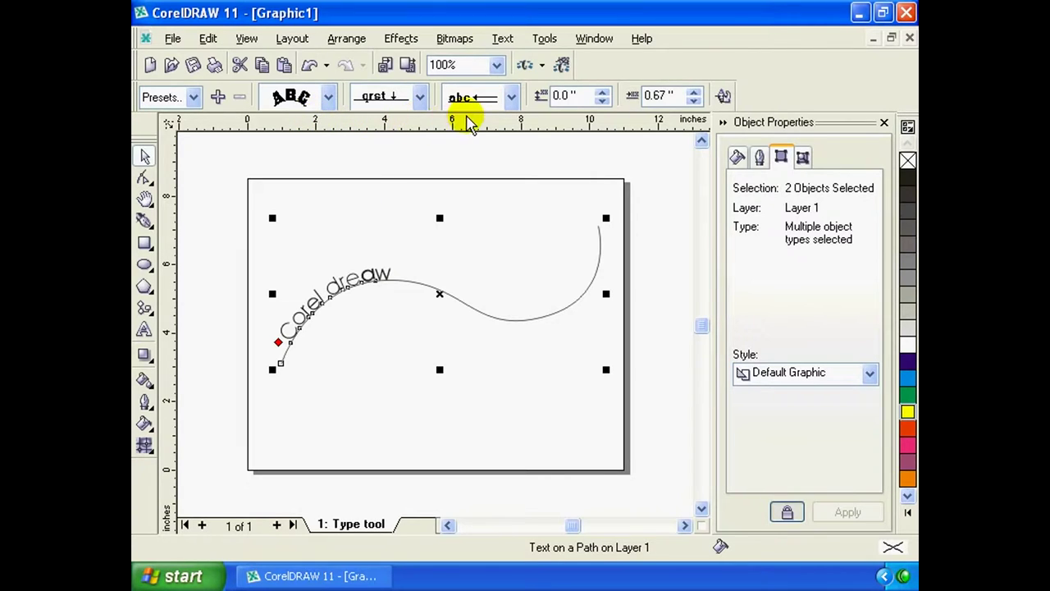
Try each text orientation on the path text, returning to upright letters
{"action": "left_click", "coordinate": [332, 99]}
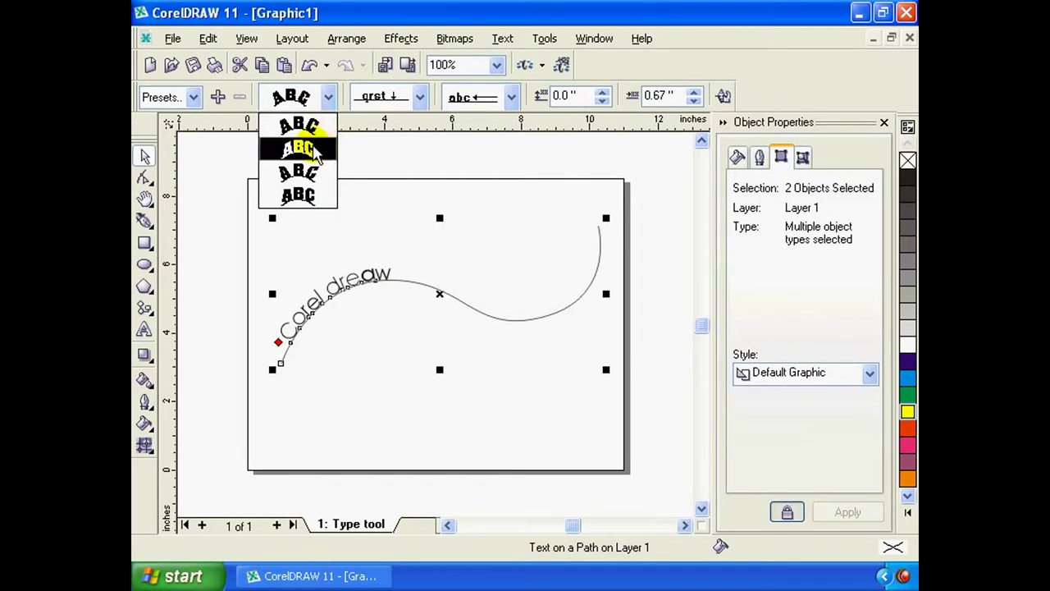
{"action": "left_click", "coordinate": [310, 145]}
{"action": "left_click", "coordinate": [328, 99]}
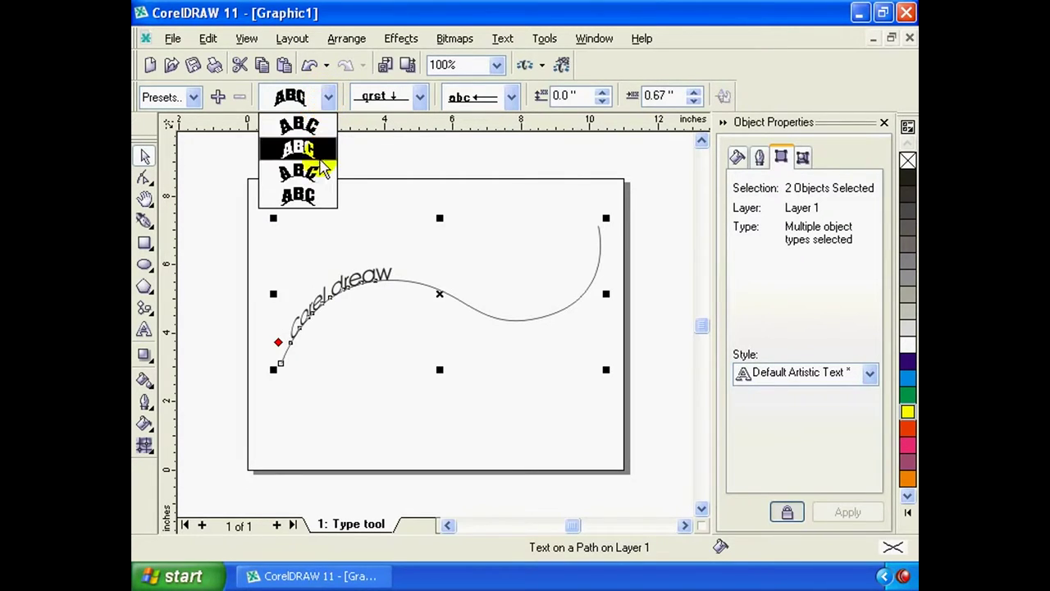
{"action": "left_click", "coordinate": [321, 174]}
{"action": "left_click", "coordinate": [330, 98]}
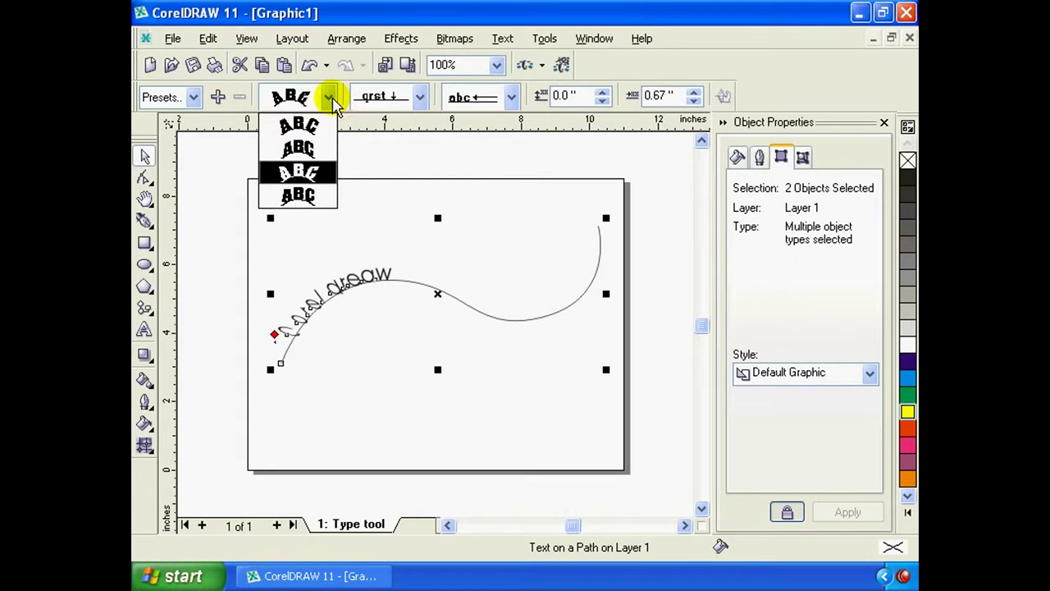
{"action": "left_click", "coordinate": [312, 197]}
{"action": "left_click", "coordinate": [328, 97]}
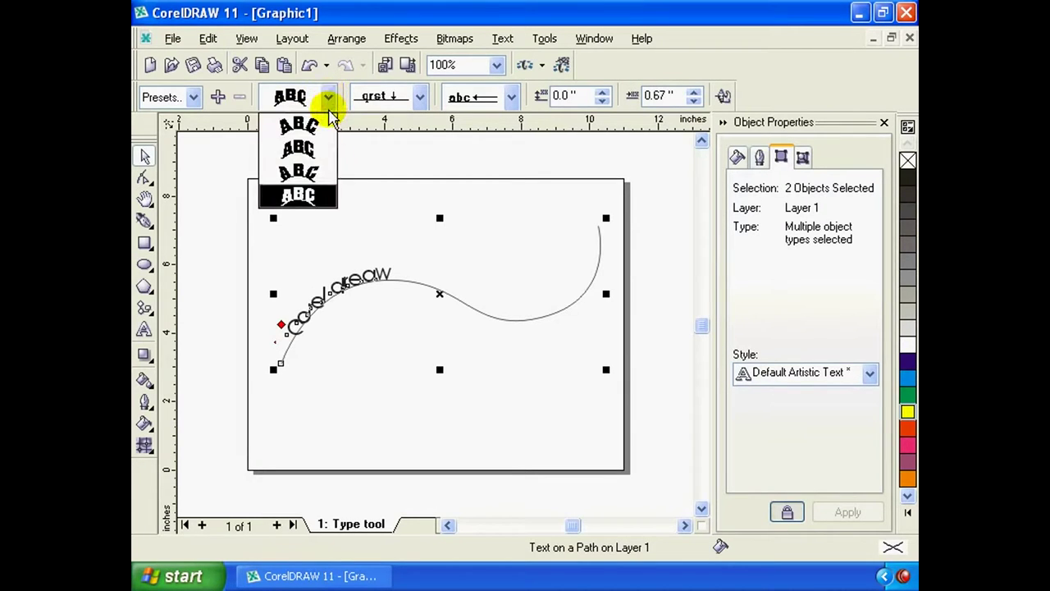
{"action": "left_click", "coordinate": [314, 131]}
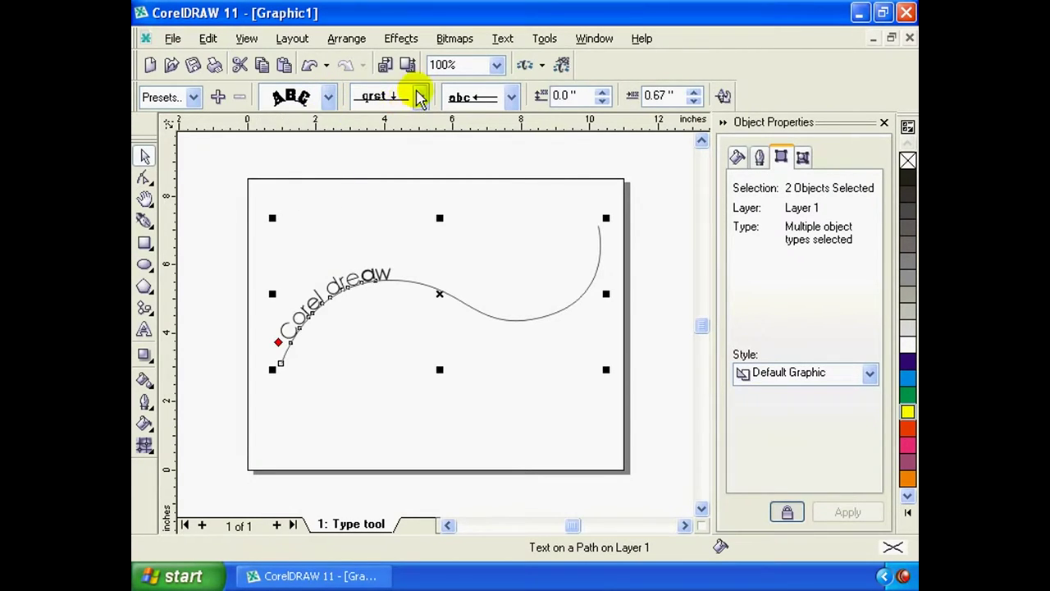
Try the vertical placement options, then centre the text along the curve
{"action": "left_click", "coordinate": [418, 97]}
{"action": "left_click", "coordinate": [419, 97]}
{"action": "left_click", "coordinate": [418, 97]}
{"action": "key", "text": "Down"}
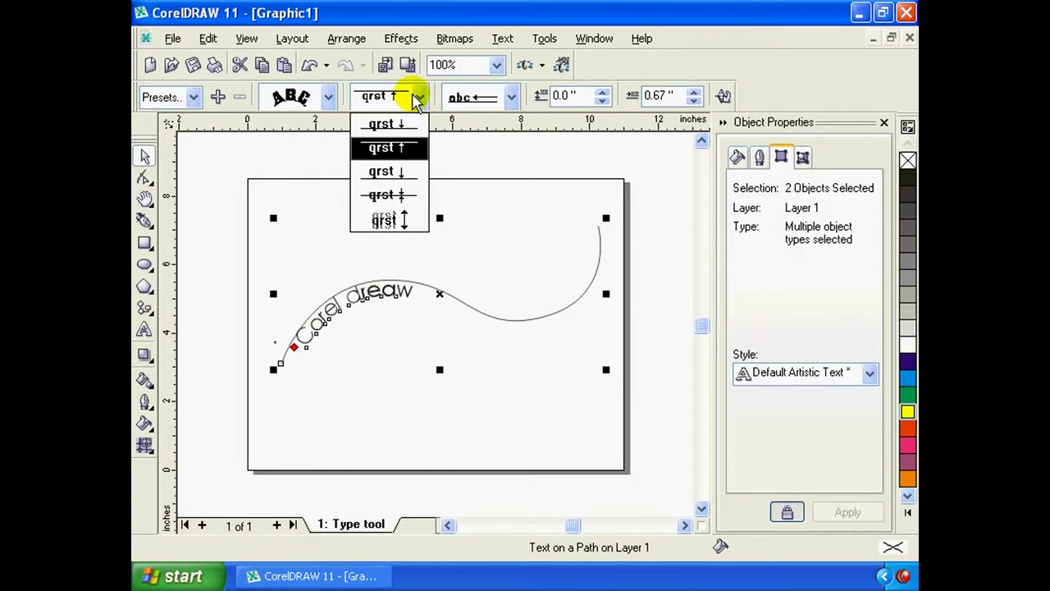
{"action": "left_click", "coordinate": [386, 123]}
{"action": "left_click", "coordinate": [418, 96]}
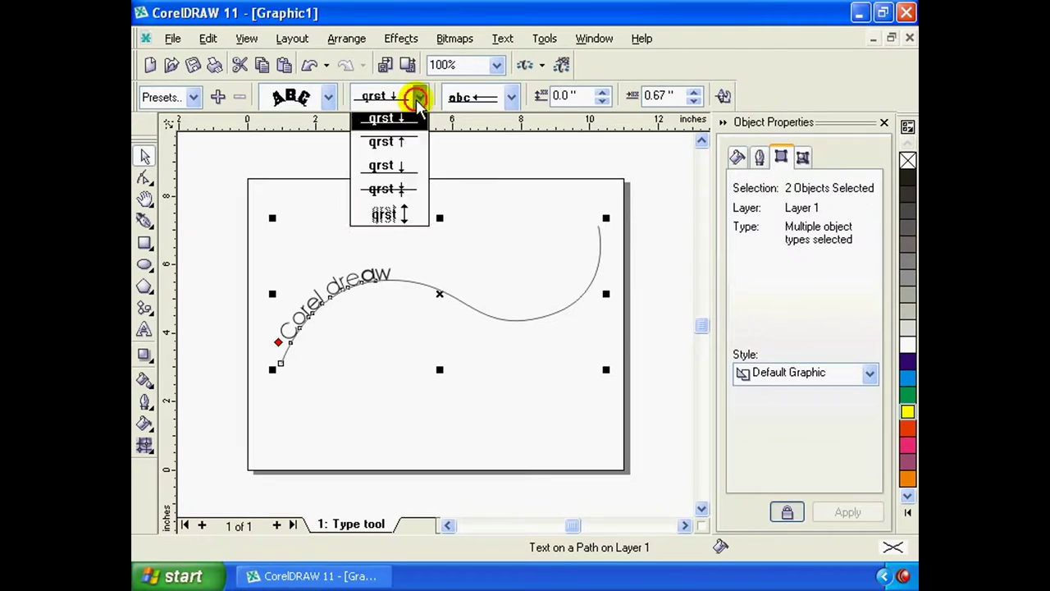
{"action": "left_click", "coordinate": [396, 174]}
{"action": "left_click", "coordinate": [418, 97]}
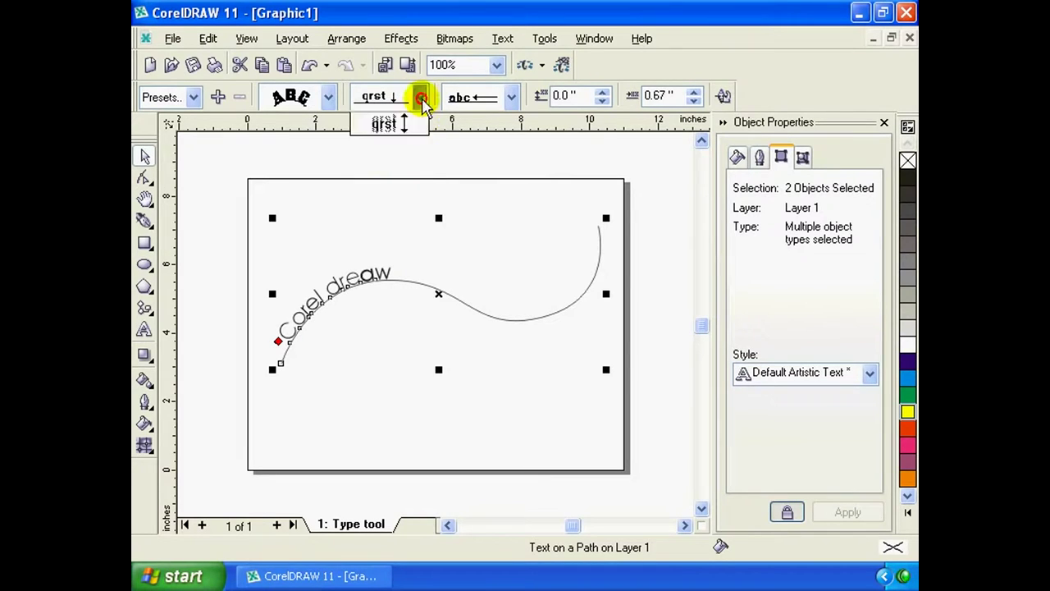
{"action": "left_click", "coordinate": [403, 194]}
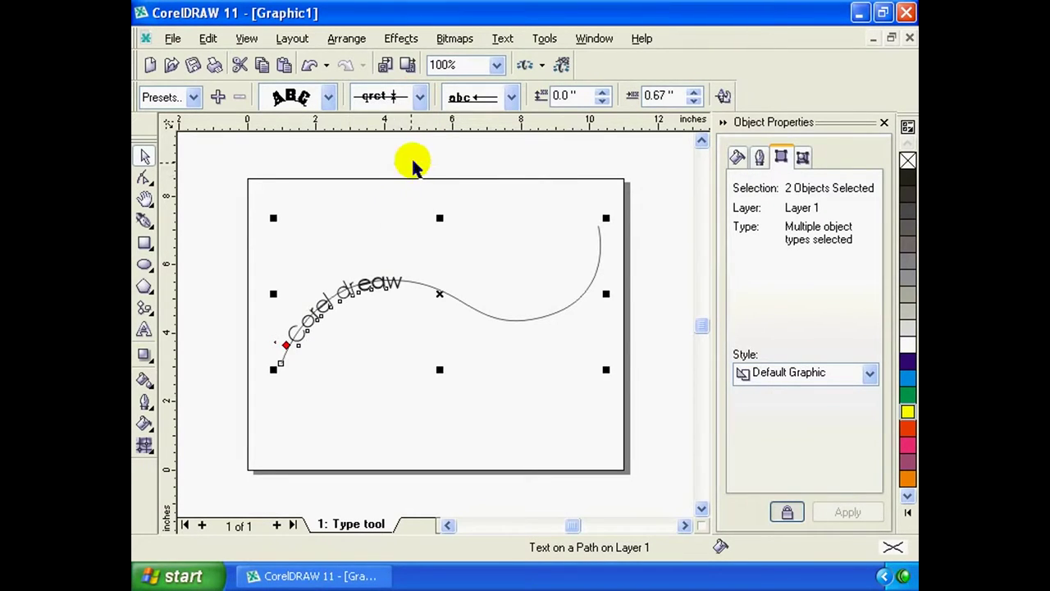
{"action": "left_click", "coordinate": [418, 97]}
{"action": "left_click", "coordinate": [407, 215]}
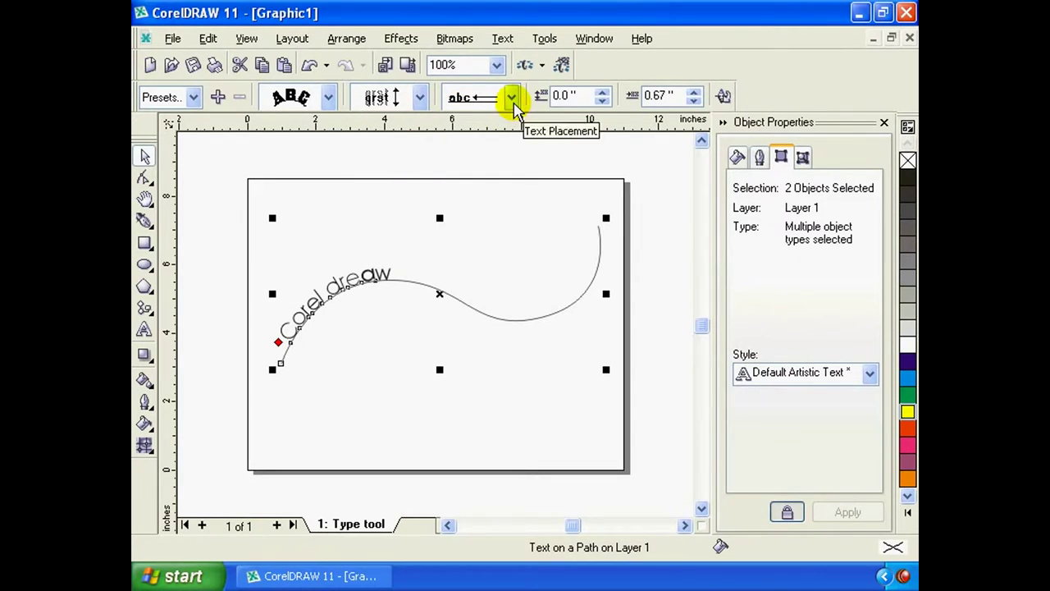
{"action": "left_click", "coordinate": [512, 99]}
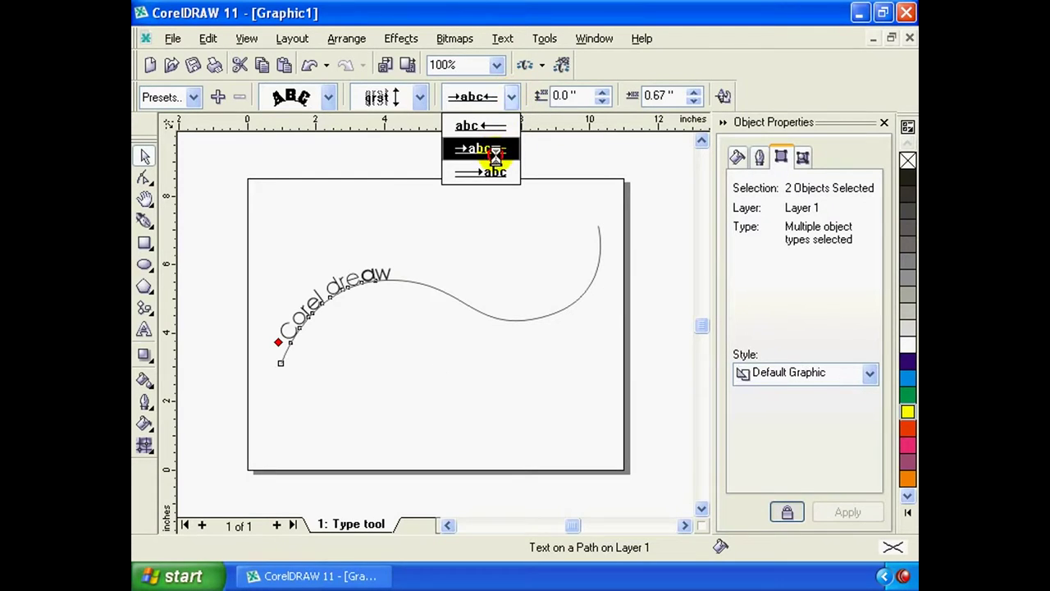
{"action": "left_click", "coordinate": [495, 151]}
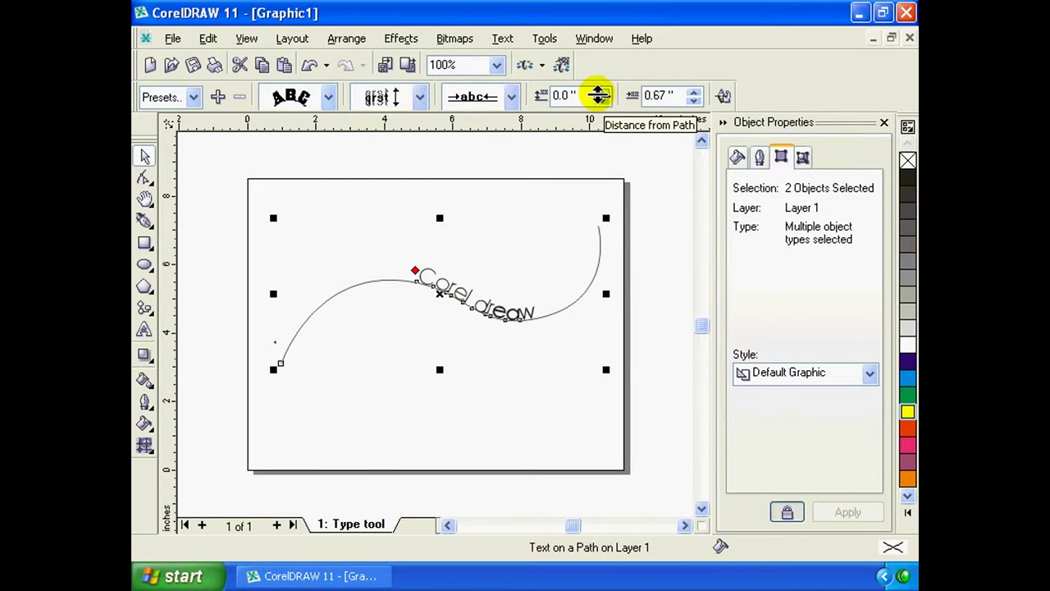
Set the text's distance from path to 0.45" and horizontal offset to -0.78"
{"action": "left_click_drag", "start_coordinate": [601, 97], "coordinate": [608, 87]}
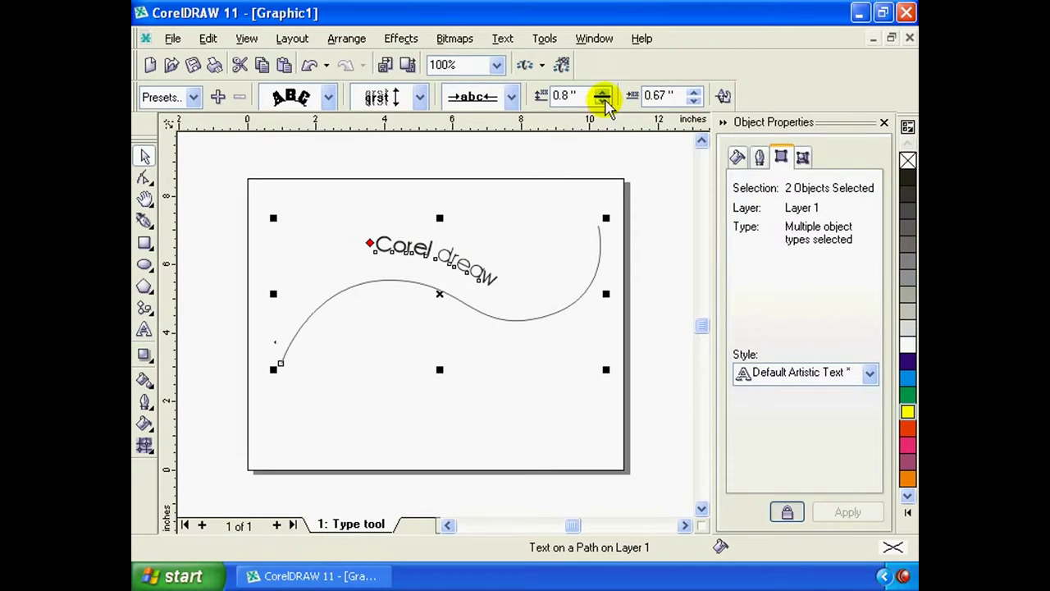
{"action": "left_click", "coordinate": [602, 97]}
{"action": "left_click_drag", "start_coordinate": [603, 97], "coordinate": [604, 106]}
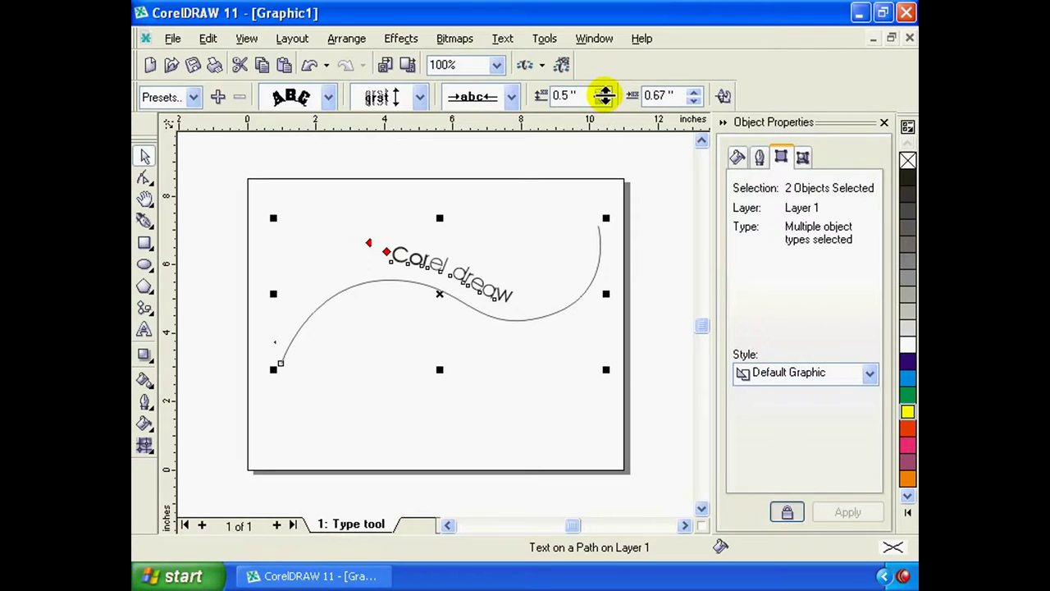
{"action": "left_click_drag", "start_coordinate": [605, 94], "coordinate": [604, 99]}
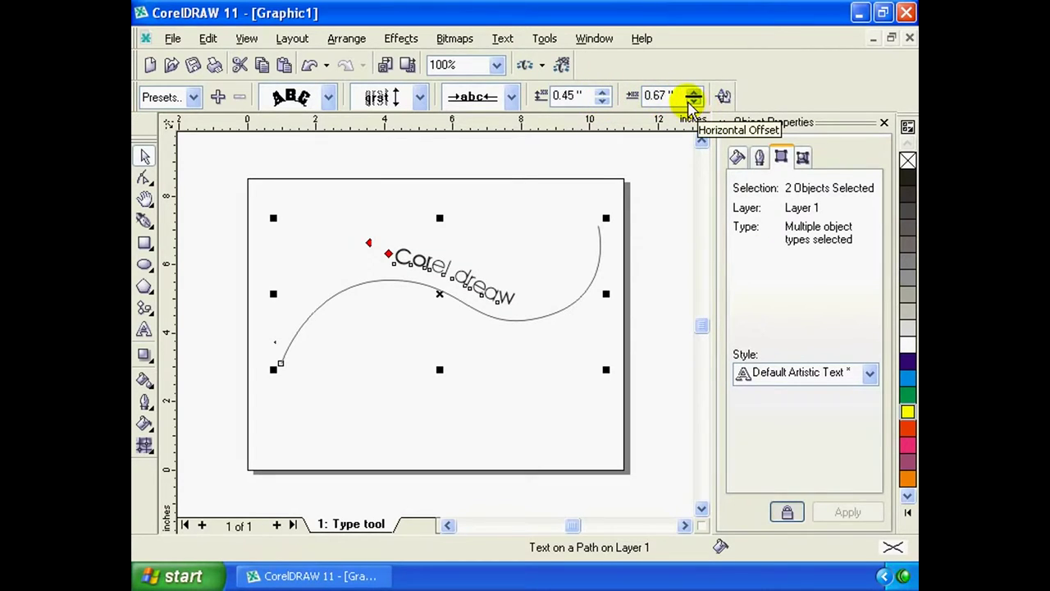
{"action": "left_click_drag", "start_coordinate": [693, 96], "coordinate": [701, 82]}
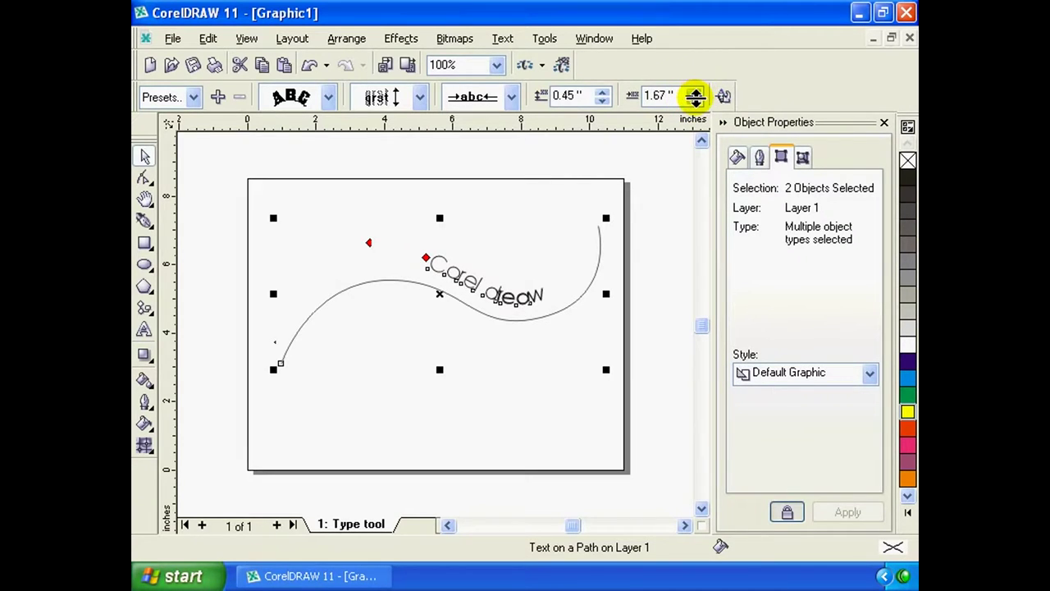
{"action": "left_click_drag", "start_coordinate": [694, 95], "coordinate": [693, 143]}
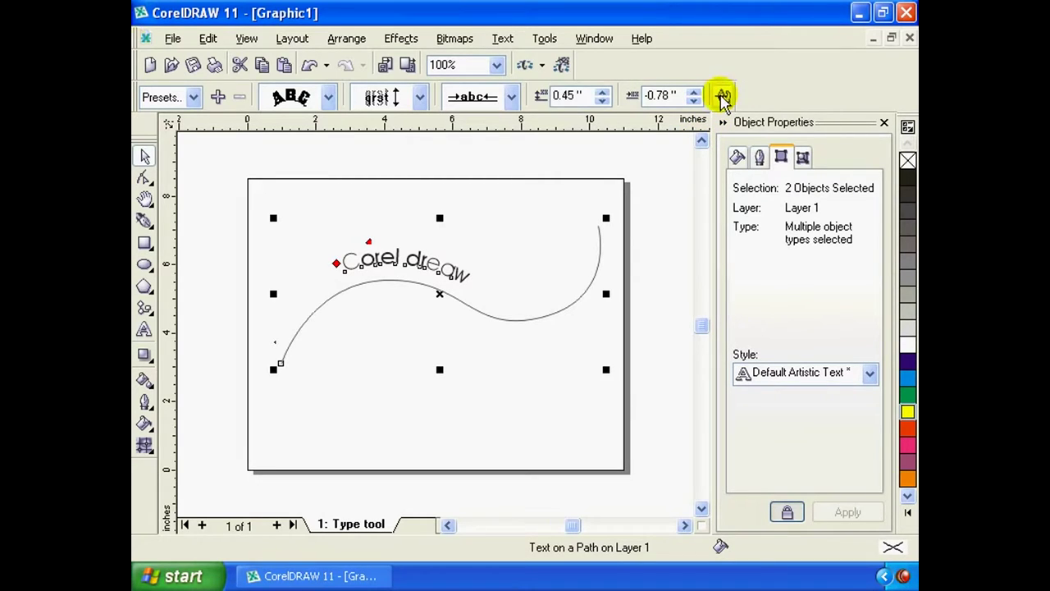
Flip the text across the curve, keep it above, and start it near the left end
{"action": "left_click", "coordinate": [723, 98]}
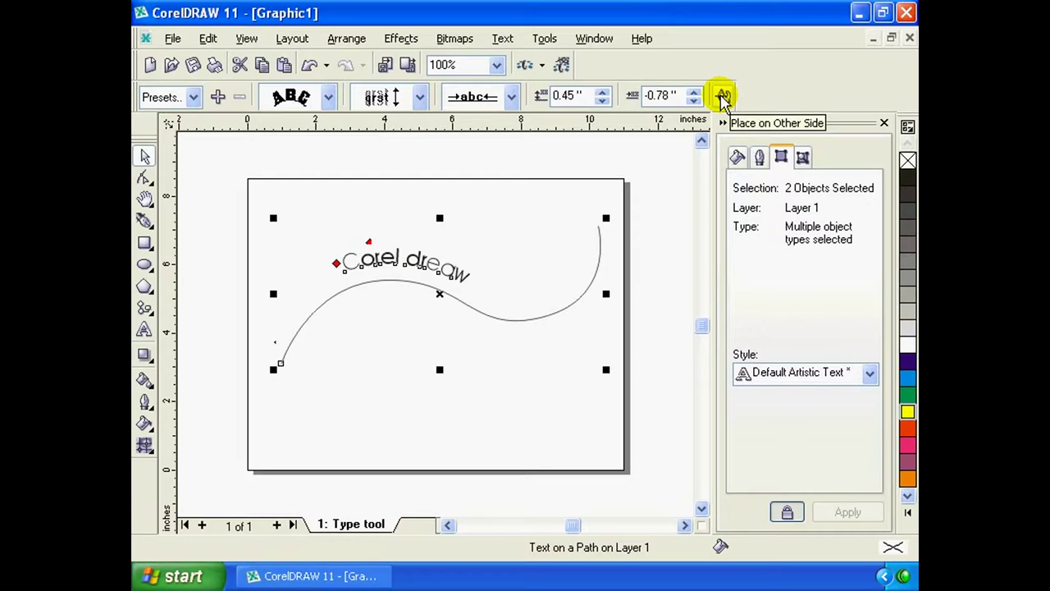
{"action": "left_click", "coordinate": [723, 98]}
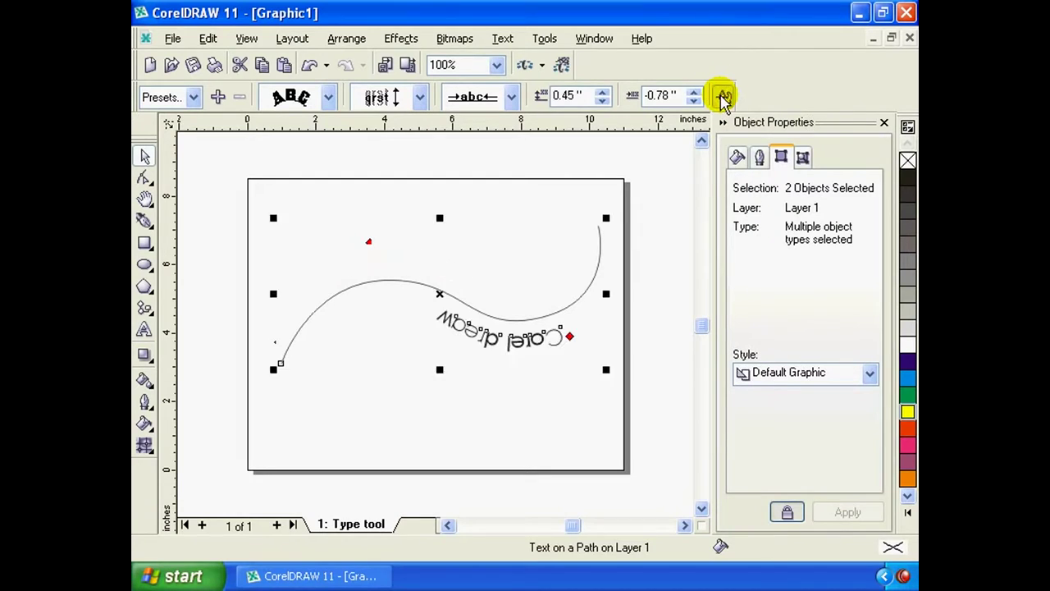
{"action": "left_click", "coordinate": [723, 97]}
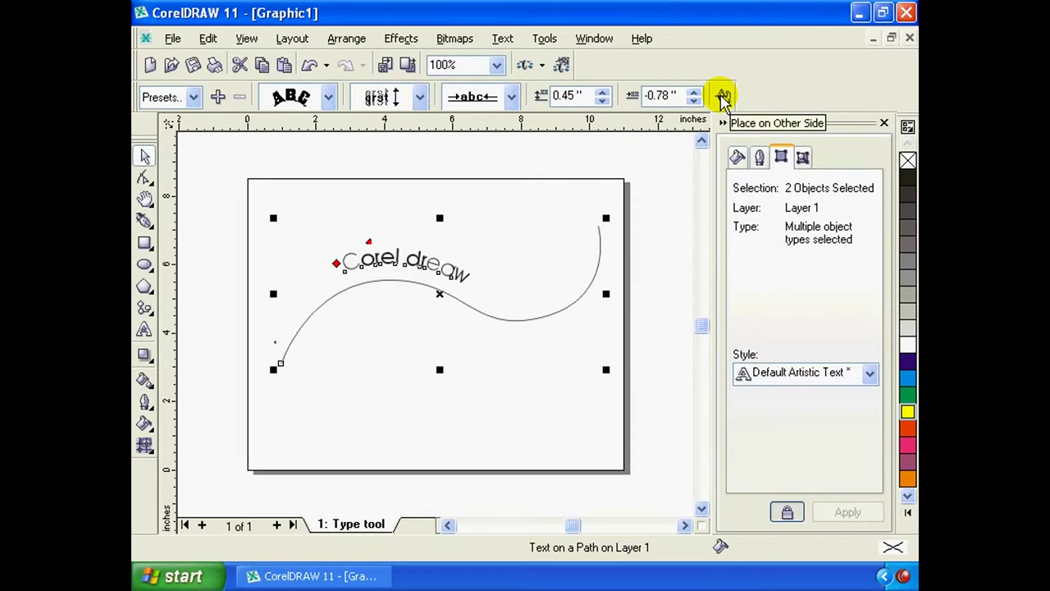
{"action": "left_click", "coordinate": [723, 98]}
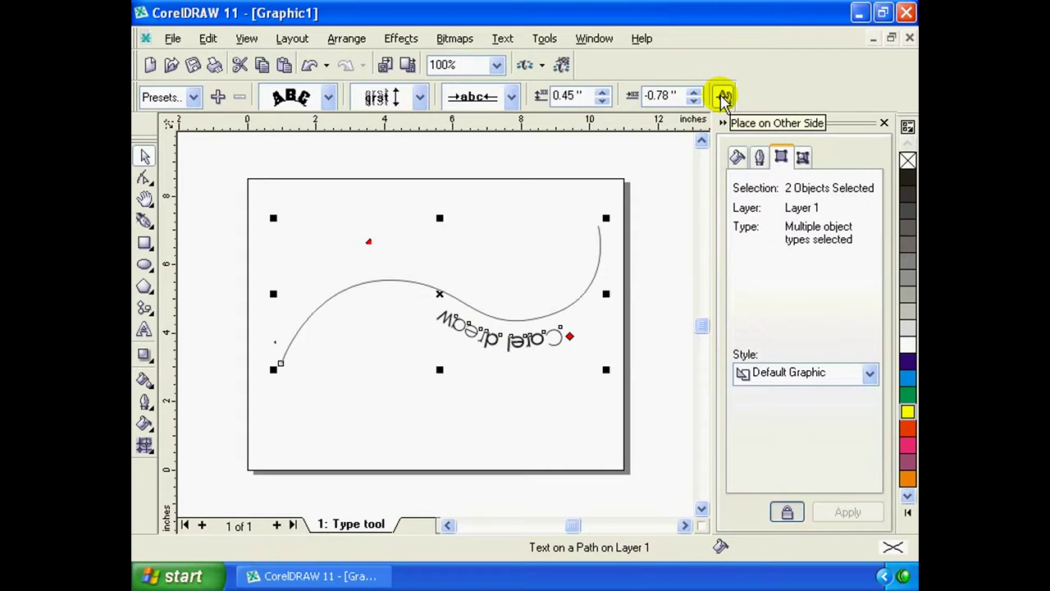
{"action": "left_click", "coordinate": [723, 98]}
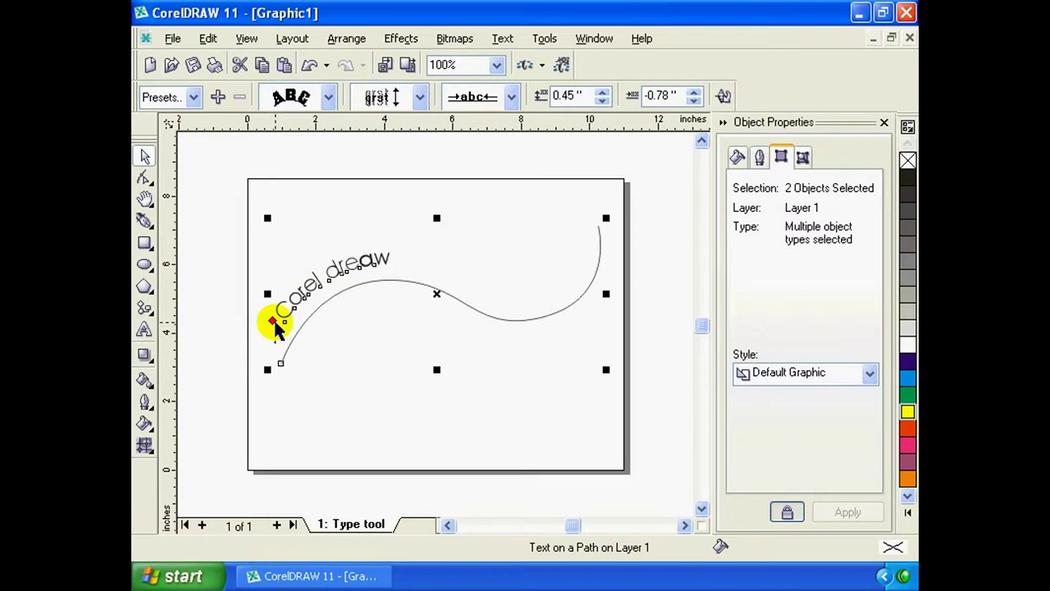
{"action": "mouse_move", "coordinate": [274, 322]}
{"action": "left_mouse_down"}
{"action": "mouse_move", "coordinate": [362, 271]}
{"action": "mouse_move", "coordinate": [542, 244]}
{"action": "mouse_move", "coordinate": [471, 287]}
{"action": "mouse_move", "coordinate": [336, 298]}
{"action": "mouse_move", "coordinate": [287, 364]}
{"action": "mouse_move", "coordinate": [375, 274]}
{"action": "mouse_move", "coordinate": [470, 264]}
{"action": "left_mouse_up"}
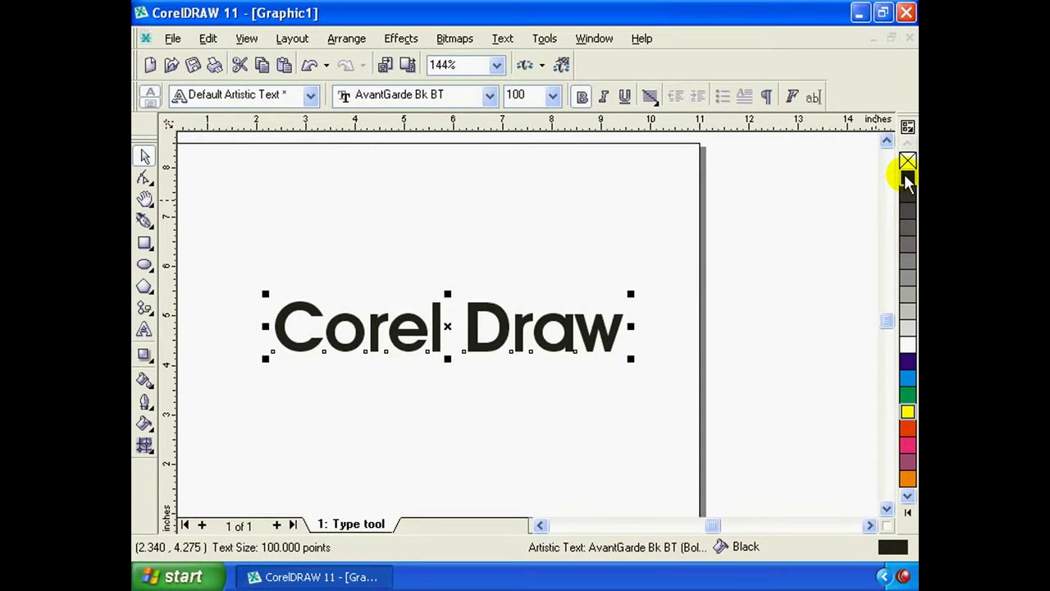
Fill the Corel Draw title cyan, after briefly trying a 20% grey fill
{"action": "left_click", "coordinate": [906, 225]}
{"action": "left_click", "coordinate": [906, 312]}
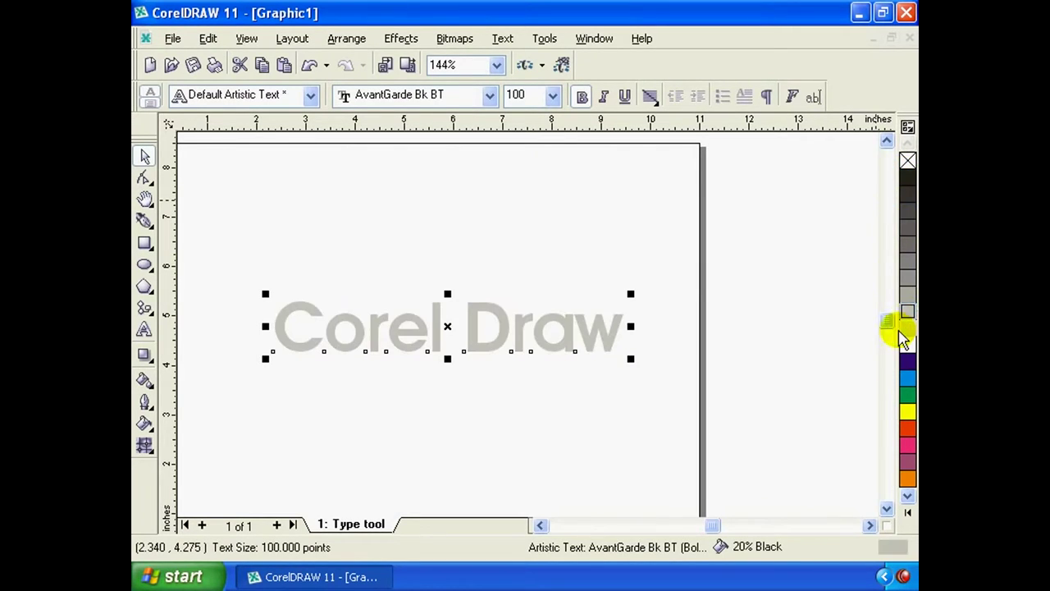
{"action": "left_click", "coordinate": [907, 379]}
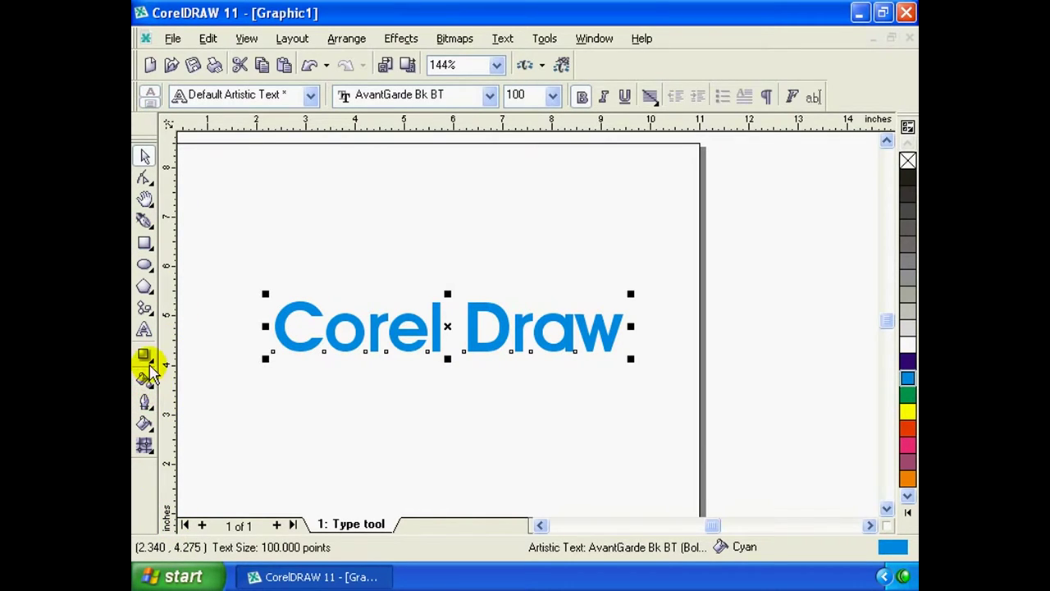
{"action": "left_click", "coordinate": [145, 356]}
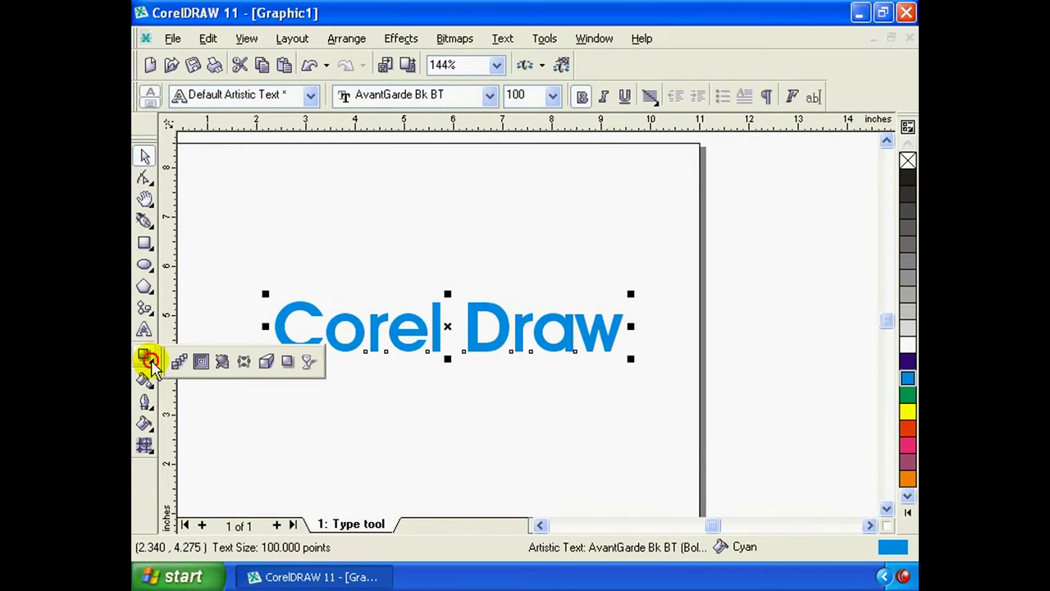
{"action": "left_click", "coordinate": [286, 363]}
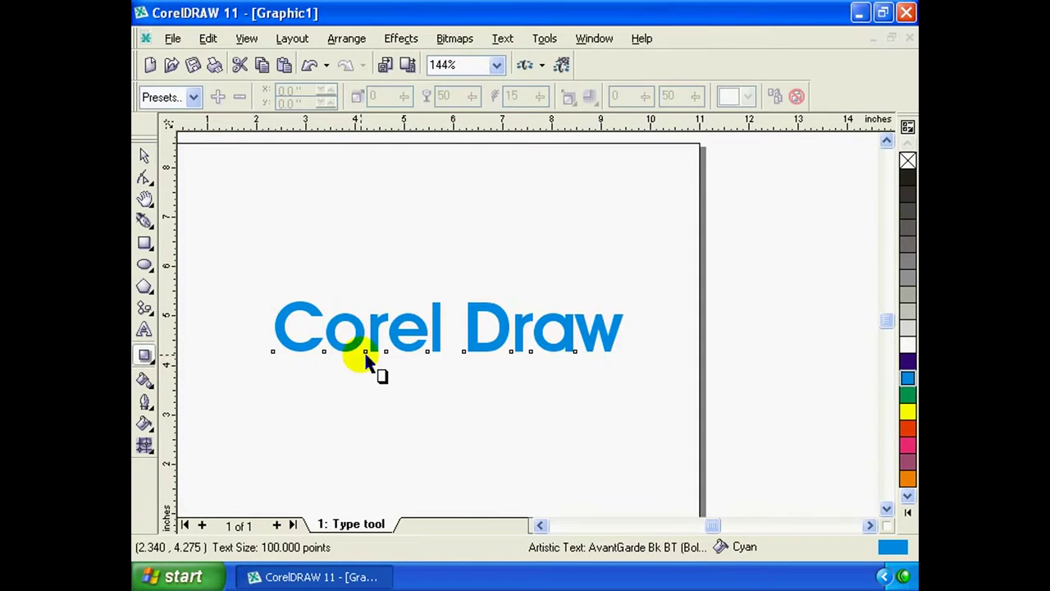
{"action": "left_click_drag", "start_coordinate": [427, 361], "coordinate": [447, 305]}
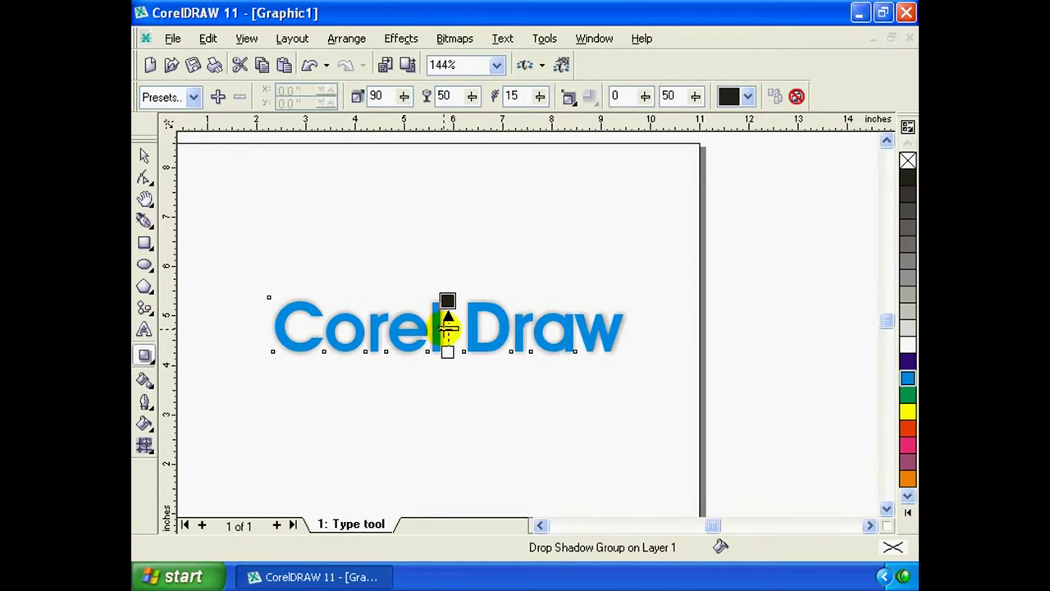
{"action": "mouse_move", "coordinate": [447, 329]}
{"action": "left_mouse_down"}
{"action": "mouse_move", "coordinate": [449, 305]}
{"action": "mouse_move", "coordinate": [501, 314]}
{"action": "left_mouse_up"}
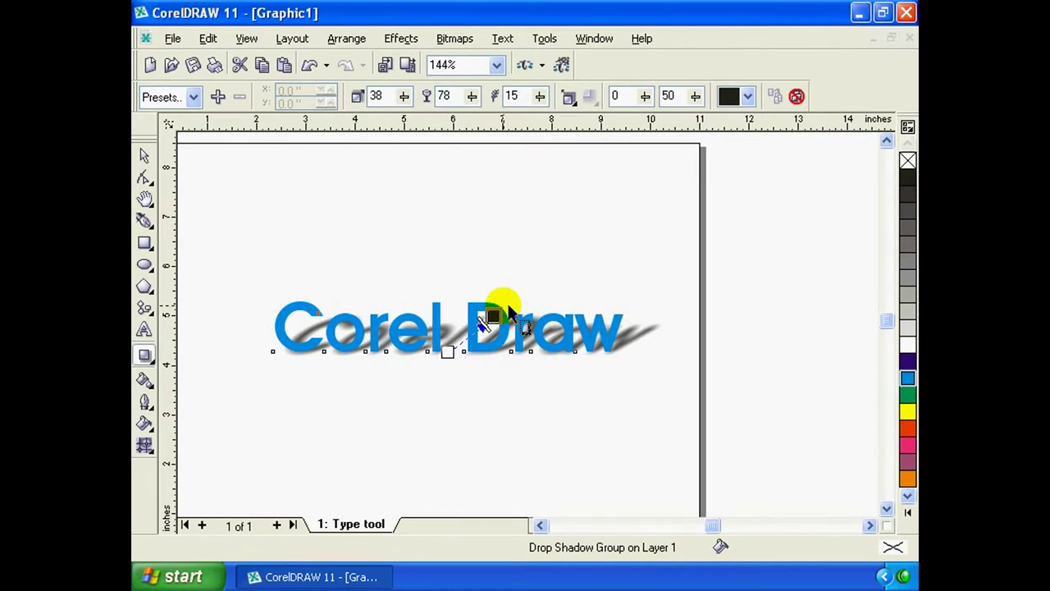
{"action": "key", "text": "ctrl+z"}
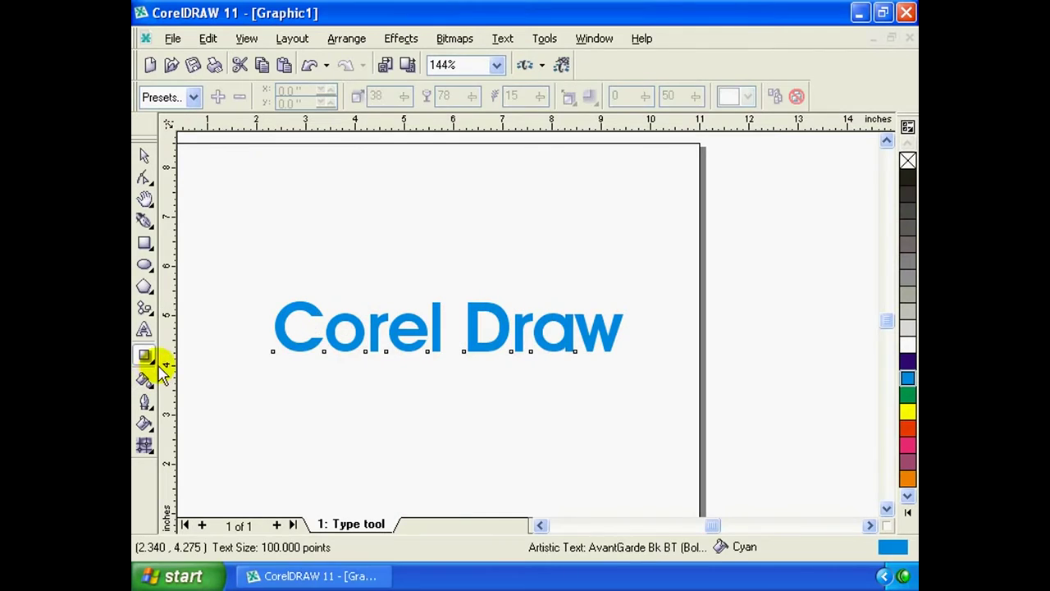
{"action": "left_click", "coordinate": [144, 355]}
{"action": "left_click", "coordinate": [307, 362]}
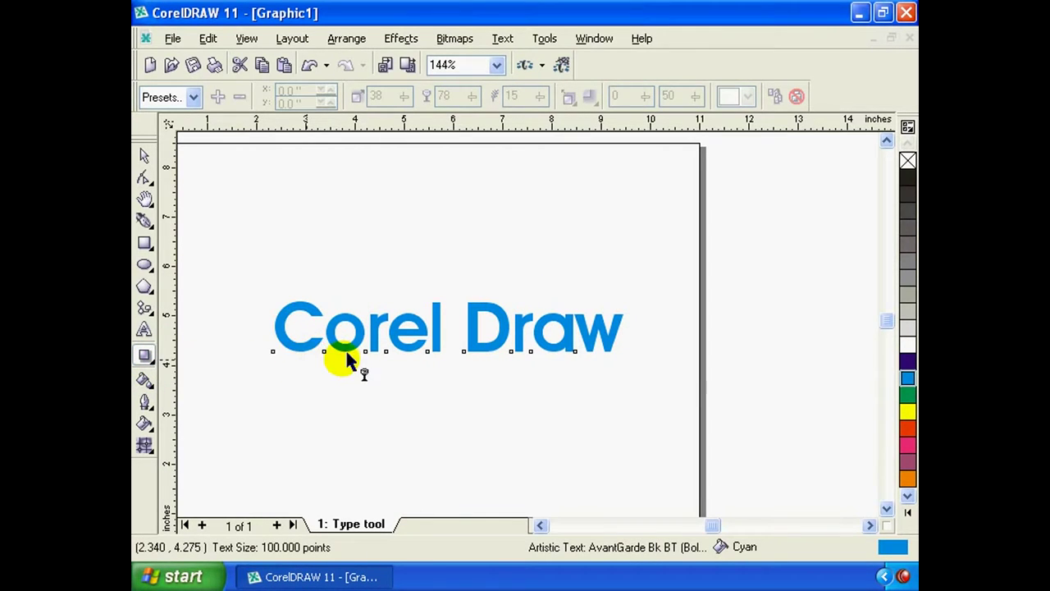
{"action": "left_click_drag", "start_coordinate": [272, 352], "coordinate": [623, 327]}
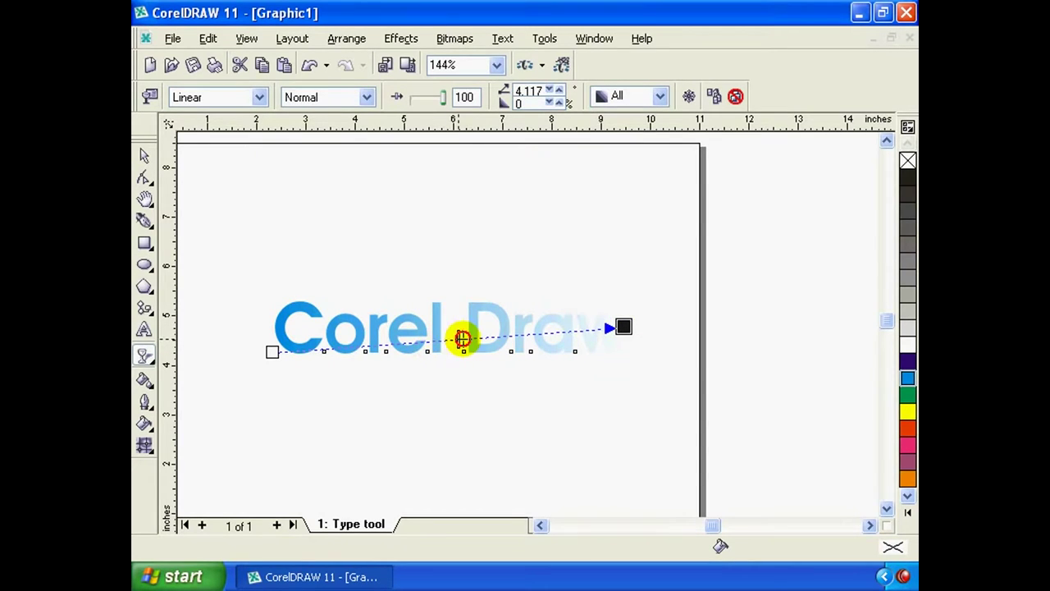
{"action": "left_click_drag", "start_coordinate": [448, 339], "coordinate": [354, 343]}
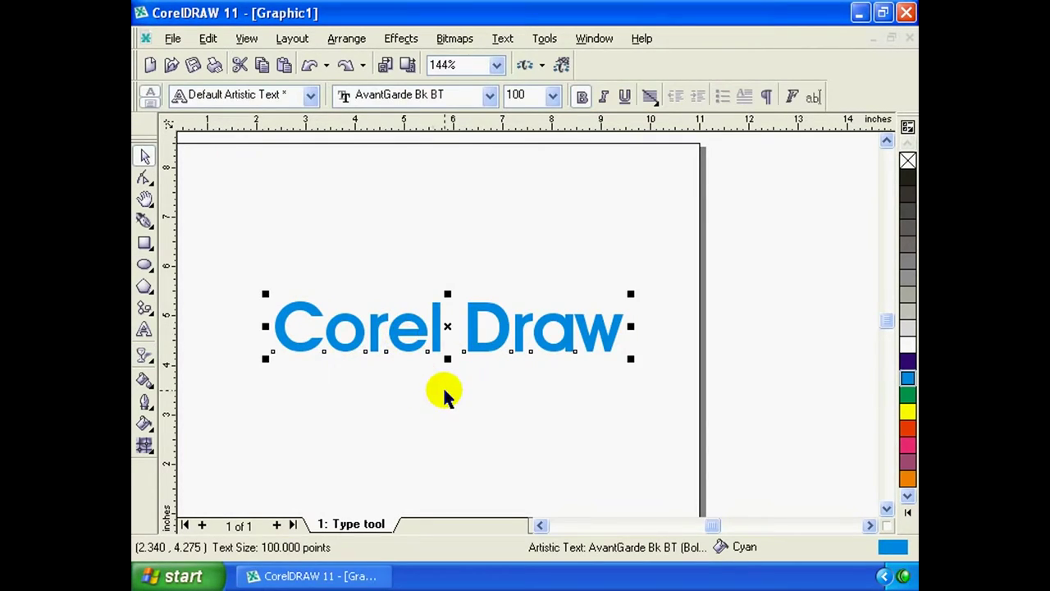
With the Shape Tool, shift the title's o up-right and its C up-left
{"action": "left_click", "coordinate": [403, 328]}
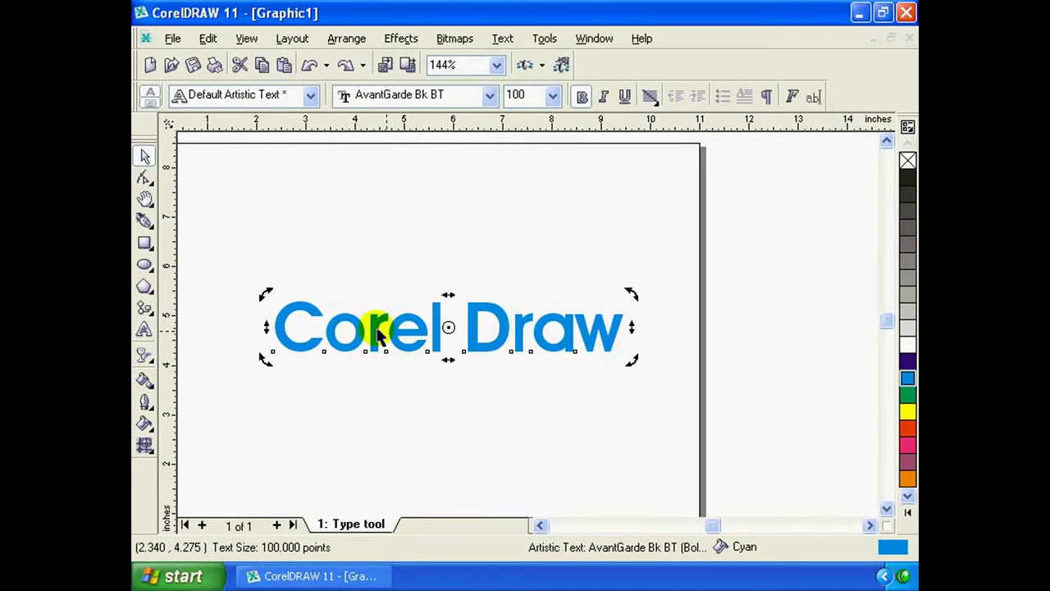
{"action": "left_click", "coordinate": [145, 180]}
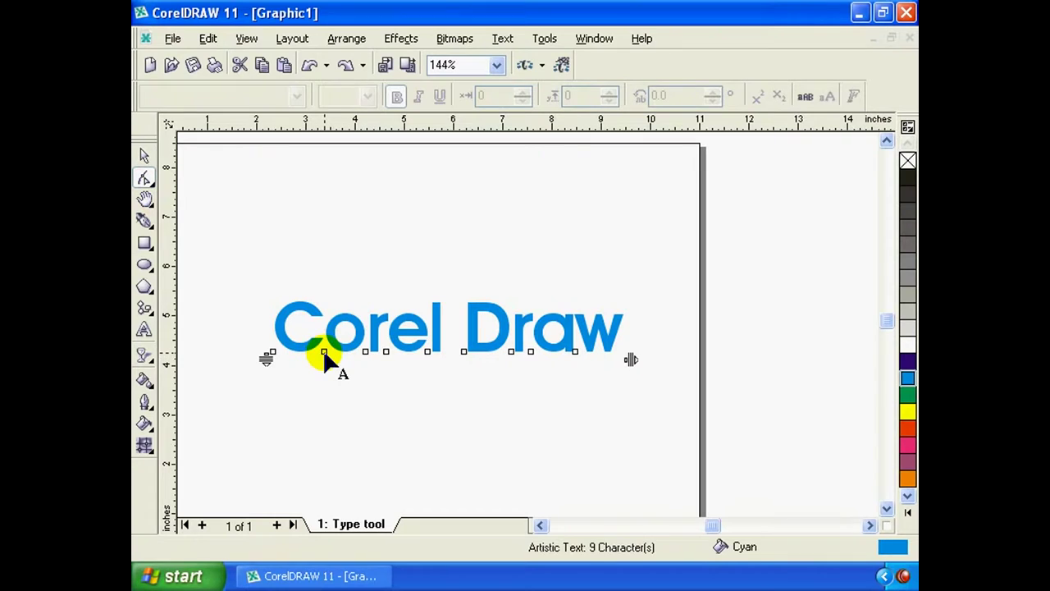
{"action": "left_click_drag", "start_coordinate": [324, 353], "coordinate": [335, 300]}
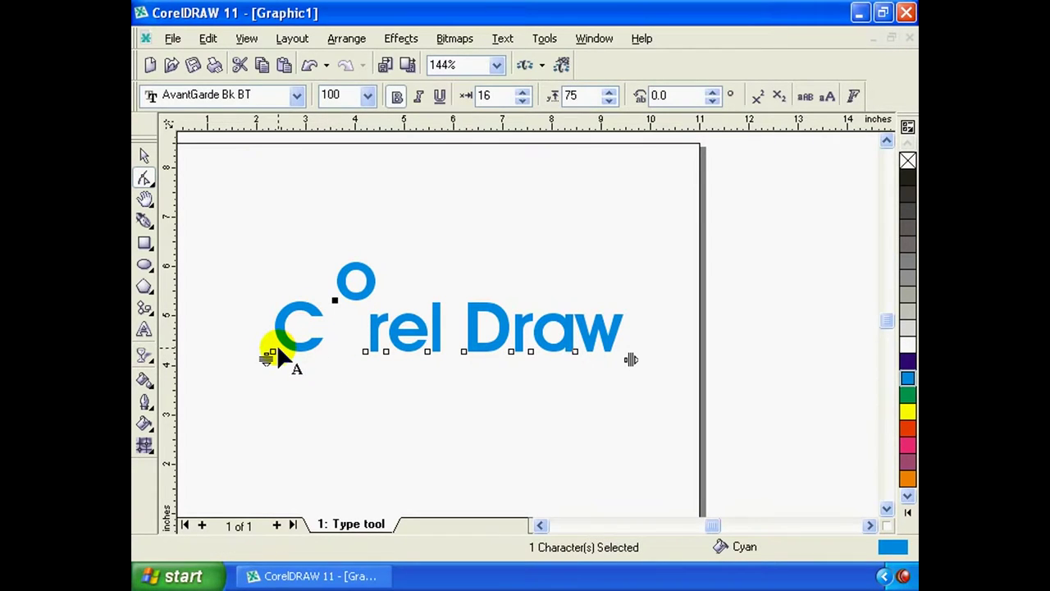
{"action": "left_click_drag", "start_coordinate": [278, 347], "coordinate": [263, 338]}
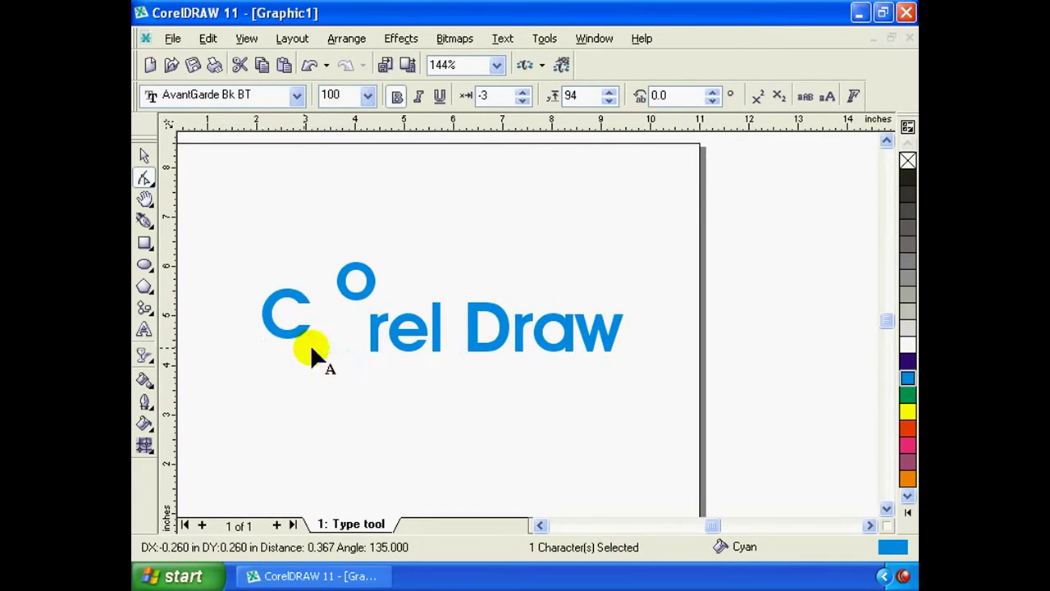
Raise the e, the D and the w above the other title letters
{"action": "left_click", "coordinate": [306, 333]}
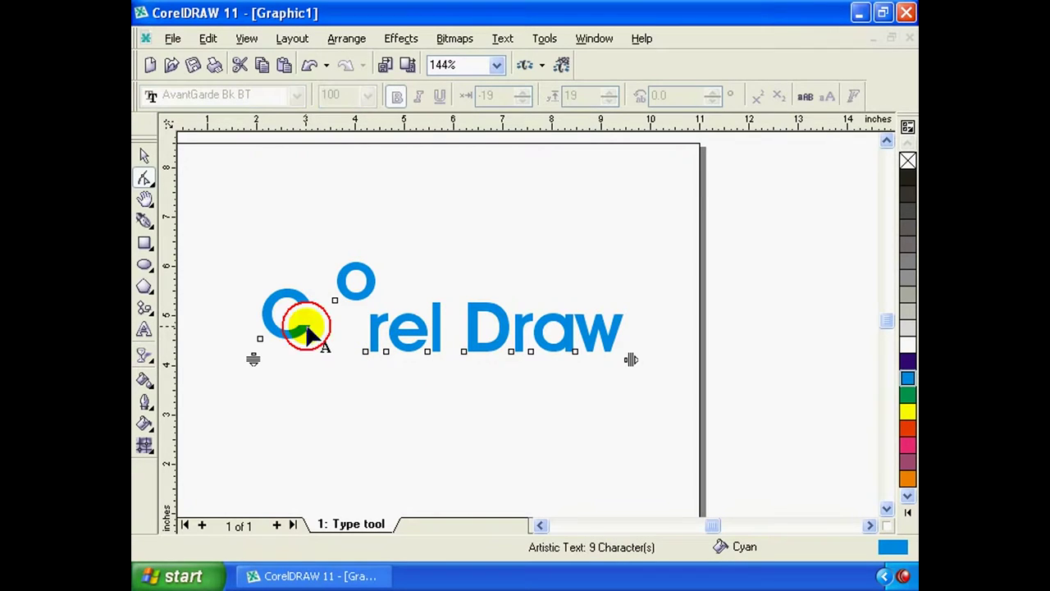
{"action": "left_click", "coordinate": [901, 435]}
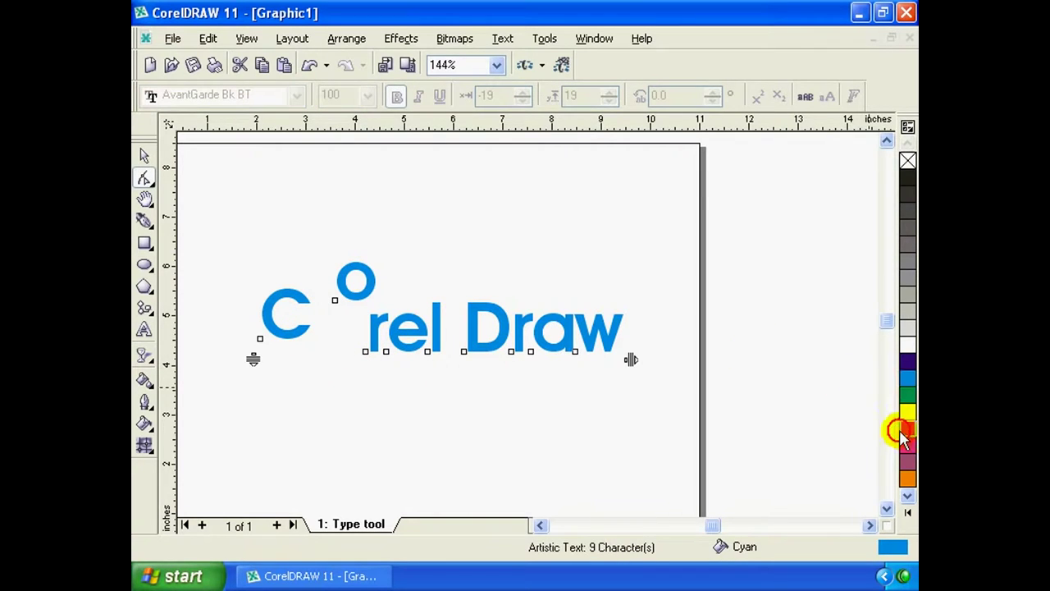
{"action": "left_click_drag", "start_coordinate": [386, 351], "coordinate": [404, 308]}
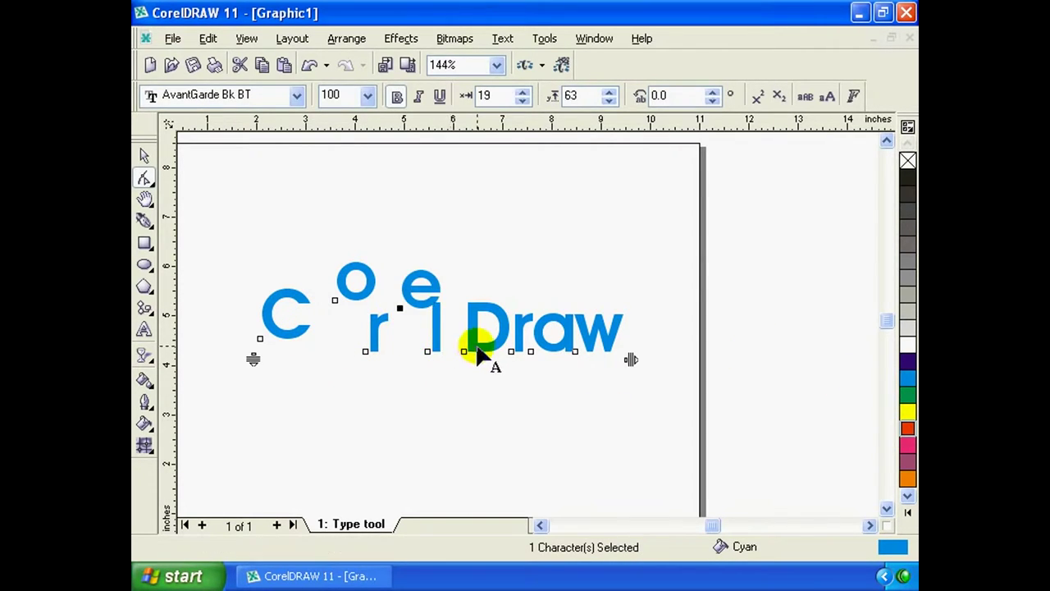
{"action": "left_click_drag", "start_coordinate": [464, 350], "coordinate": [466, 327]}
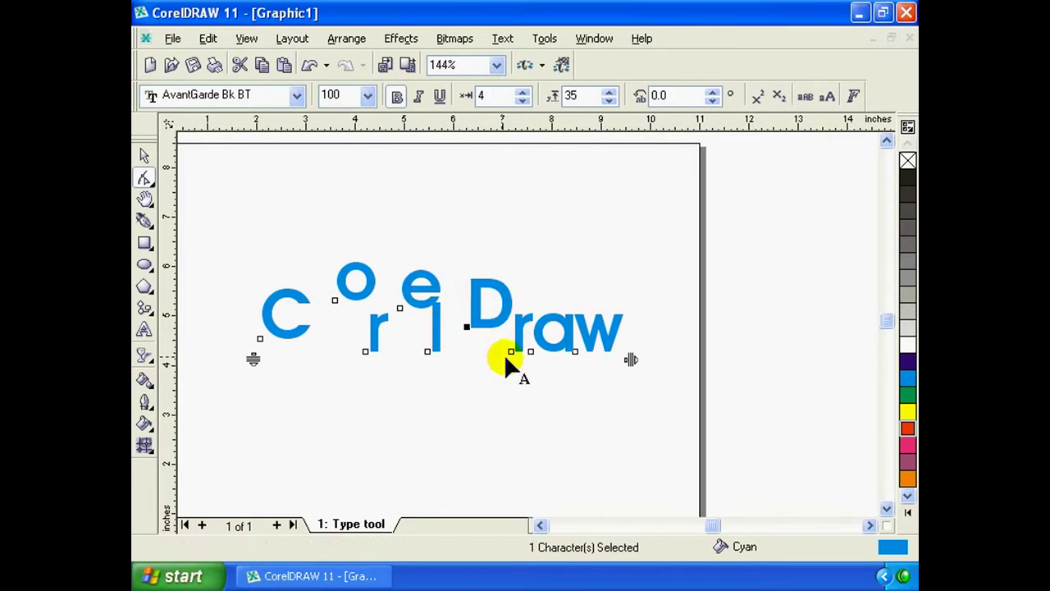
{"action": "left_click", "coordinate": [574, 350]}
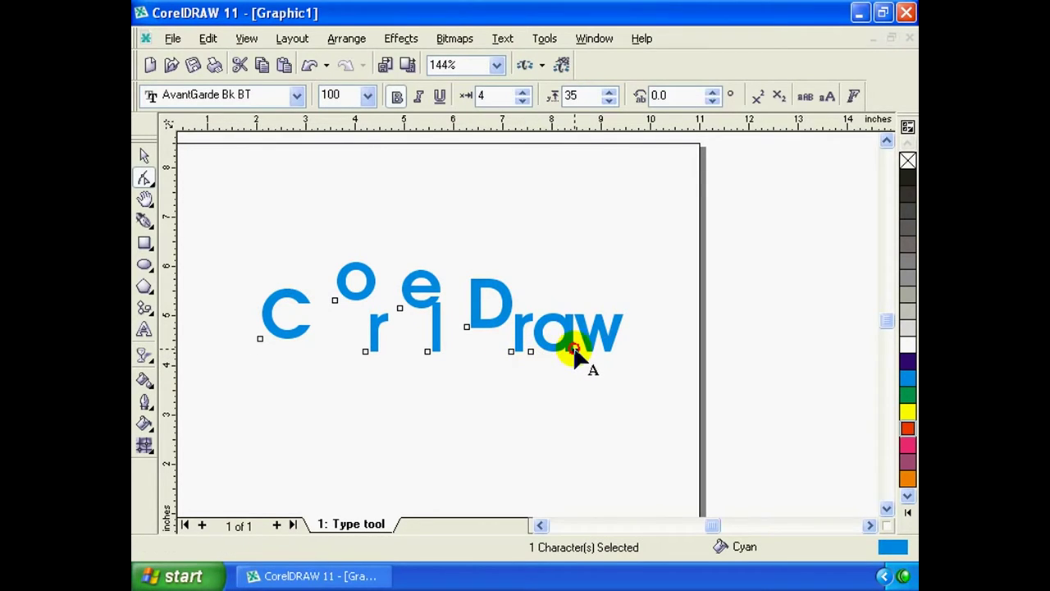
{"action": "left_click_drag", "start_coordinate": [574, 350], "coordinate": [576, 322]}
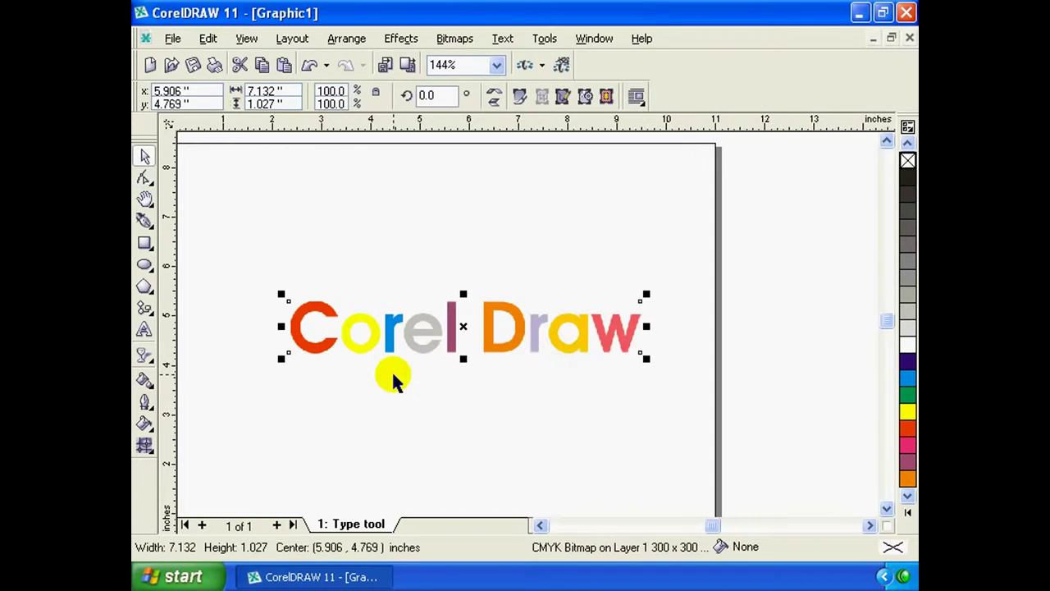
Drag an Interactive Drop Shadow out from the multicoloured Corel Draw title
{"action": "left_click", "coordinate": [145, 354]}
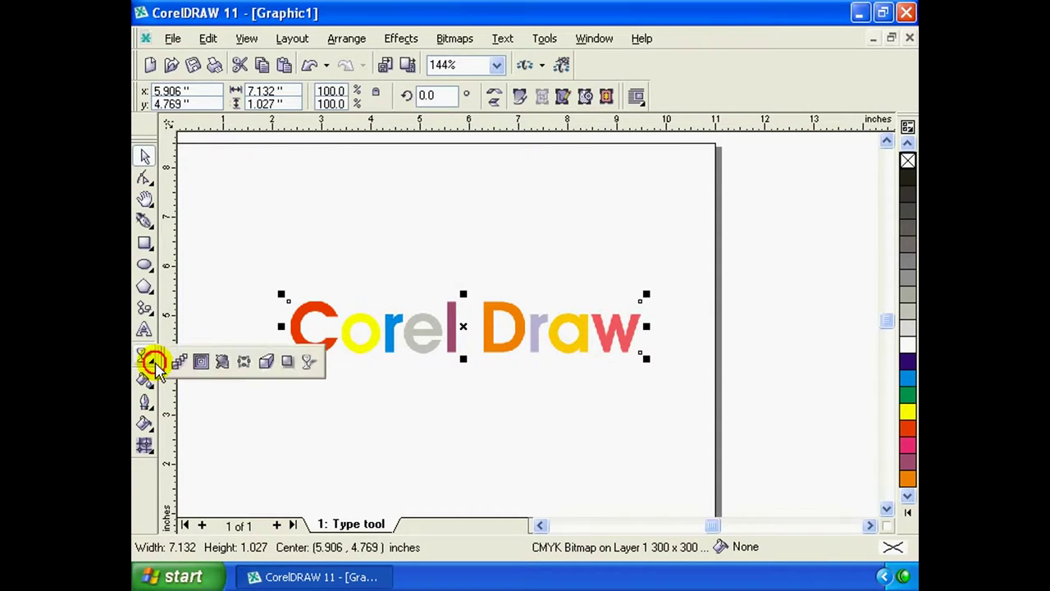
{"action": "left_click", "coordinate": [287, 362]}
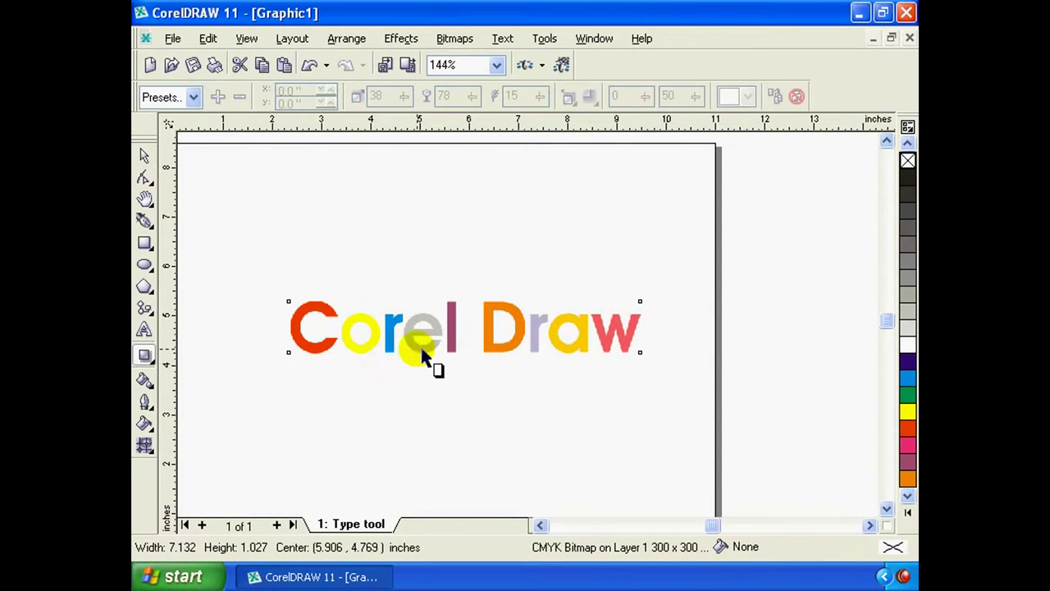
{"action": "left_click_drag", "start_coordinate": [421, 353], "coordinate": [461, 297]}
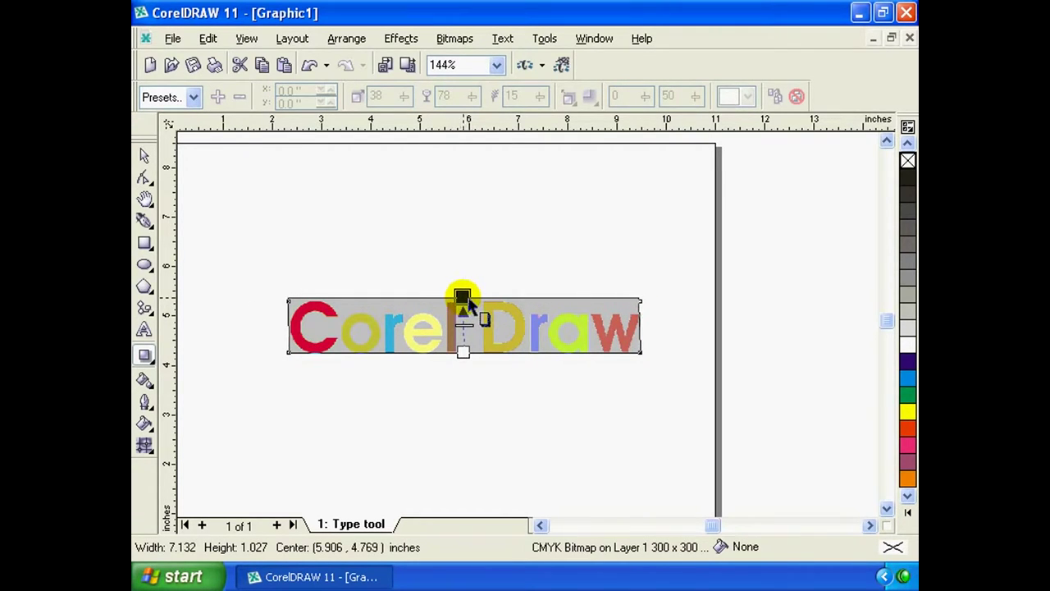
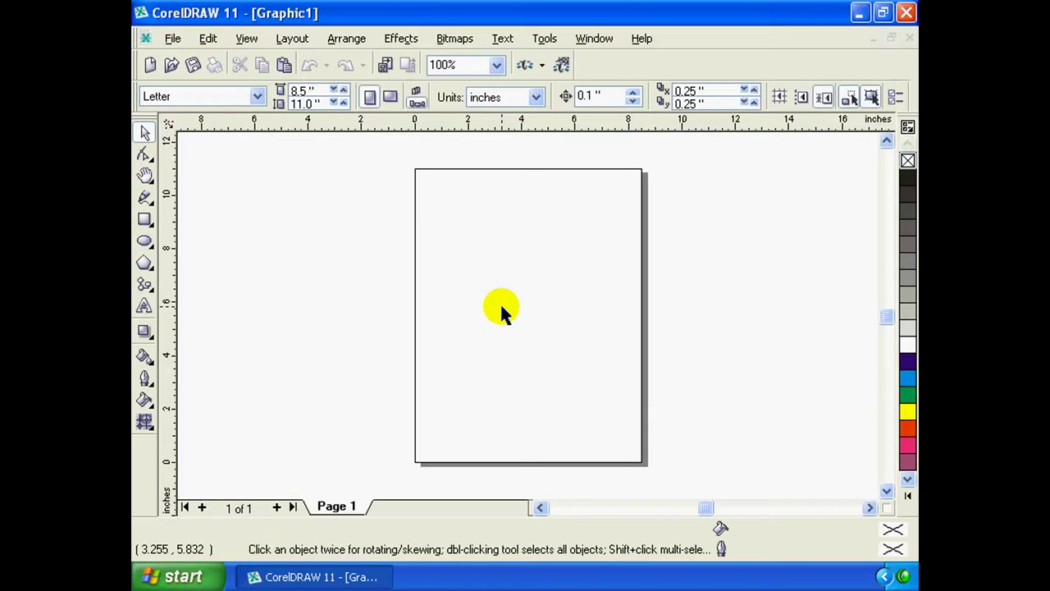
Launch Character Map from All Programs > Accessories > System Tools in the Start menu
{"action": "left_click", "coordinate": [196, 578]}
{"action": "mouse_move", "coordinate": [211, 503]}
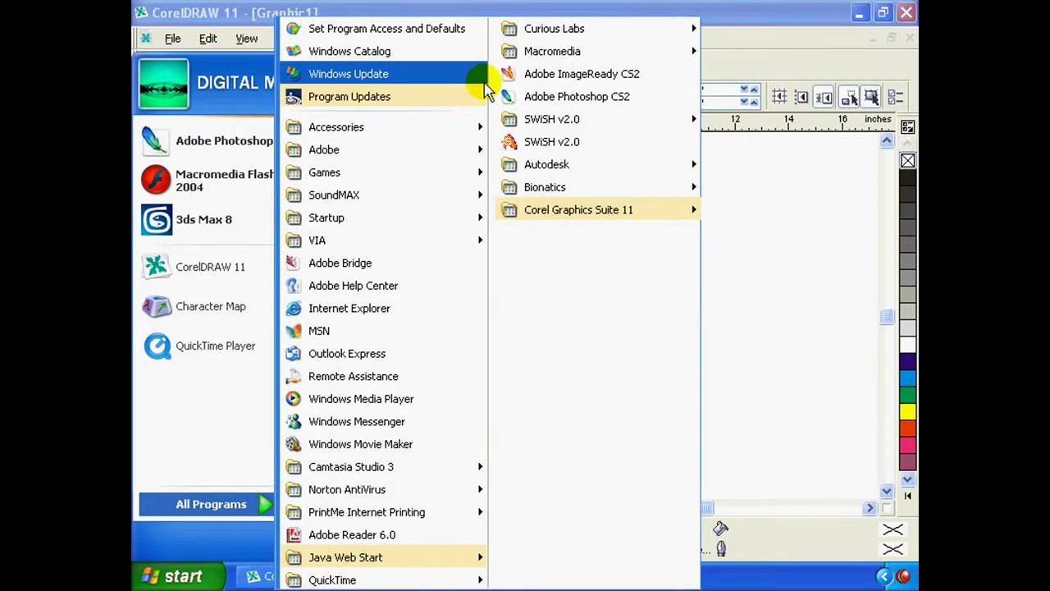
{"action": "mouse_move", "coordinate": [337, 127]}
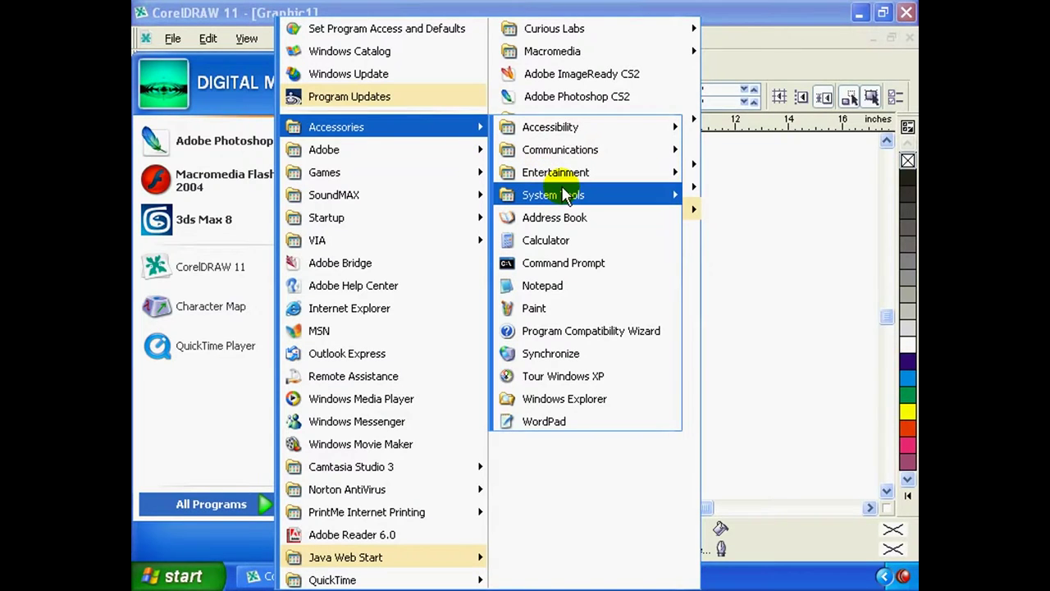
{"action": "mouse_move", "coordinate": [553, 194]}
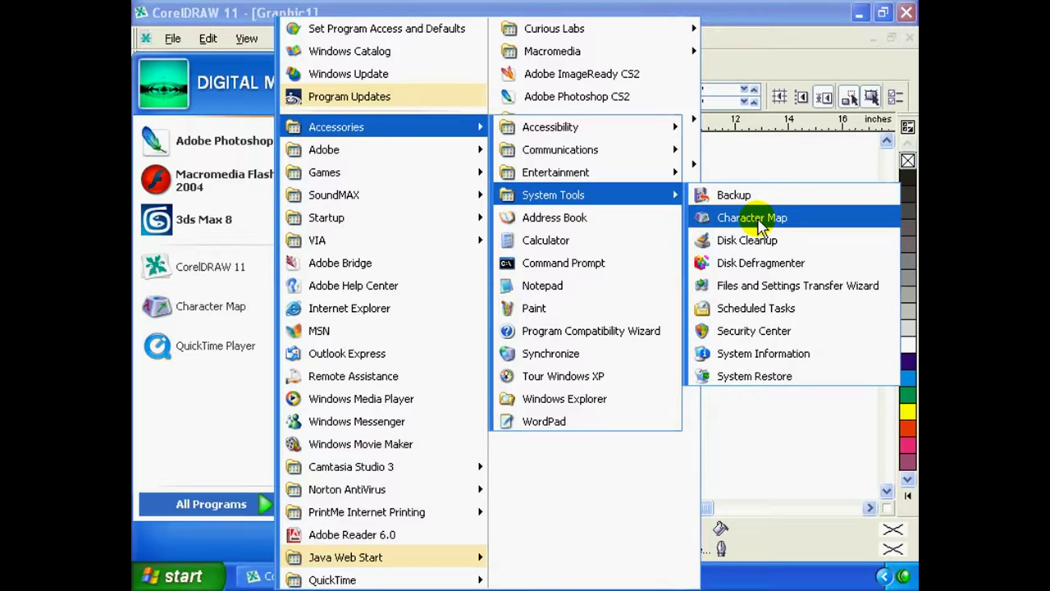
{"action": "left_click", "coordinate": [759, 220]}
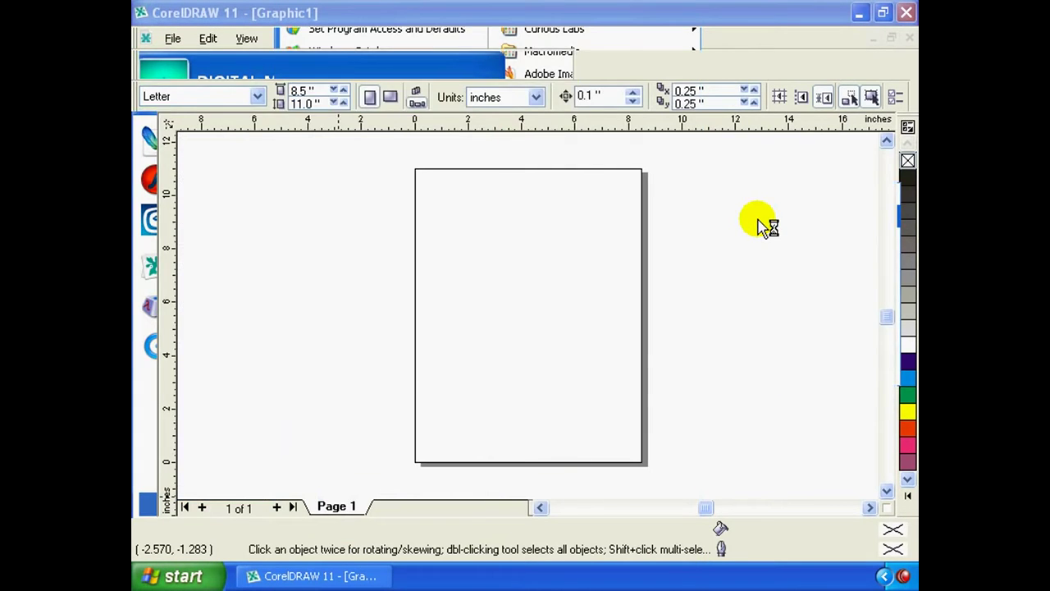
Show the ML-TTAshtamudi font in Character Map and enlarge glyphs to inspect them
{"action": "mouse_move", "coordinate": [397, 75]}
{"action": "left_mouse_down"}
{"action": "mouse_move", "coordinate": [529, 137]}
{"action": "mouse_move", "coordinate": [443, 109]}
{"action": "left_mouse_up"}
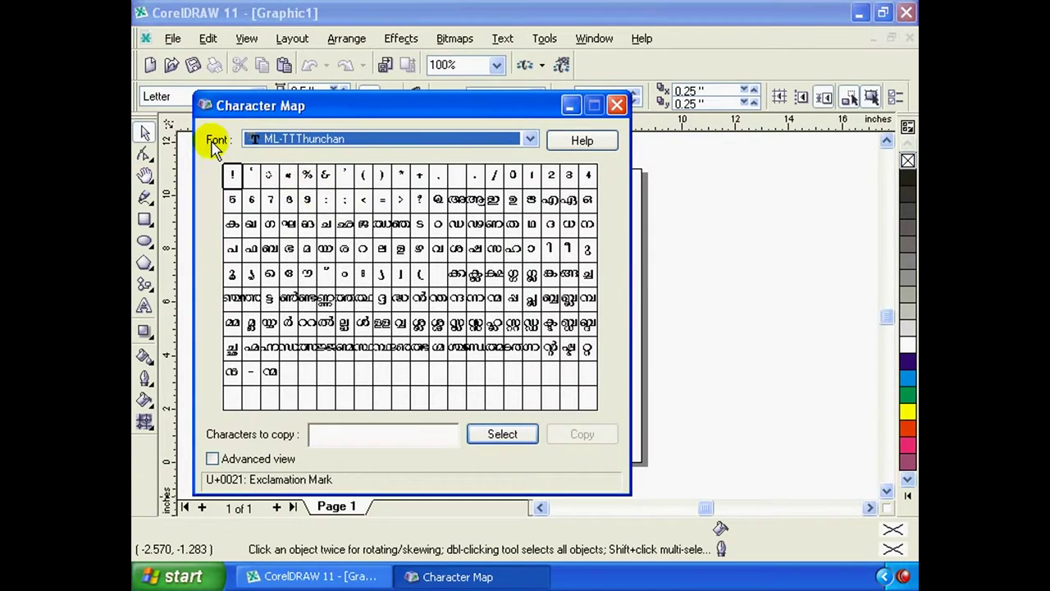
{"action": "left_click", "coordinate": [530, 140]}
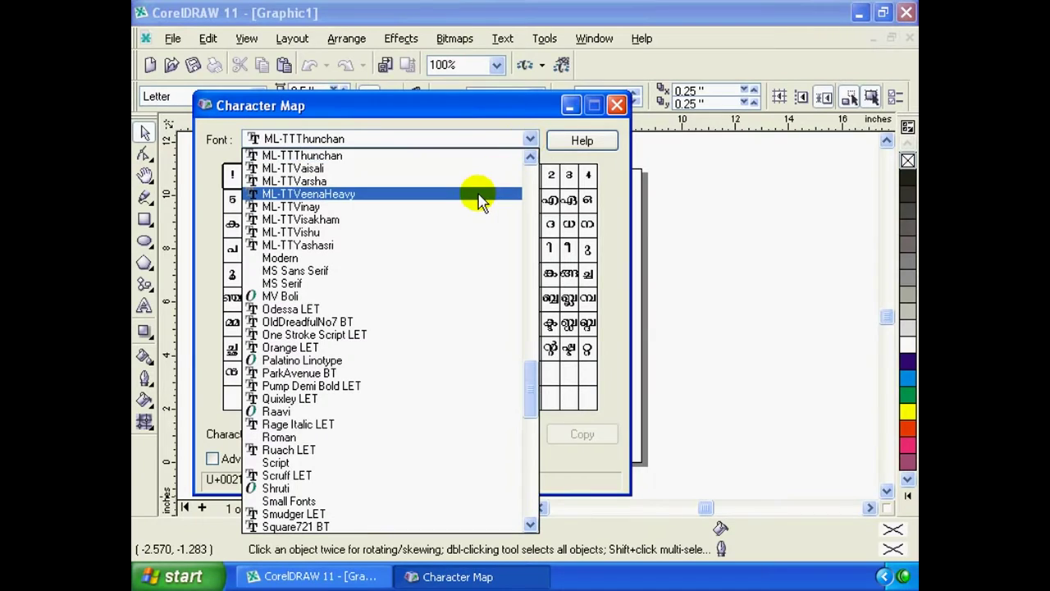
{"action": "left_click_drag", "start_coordinate": [534, 375], "coordinate": [529, 267]}
{"action": "left_click", "coordinate": [400, 219]}
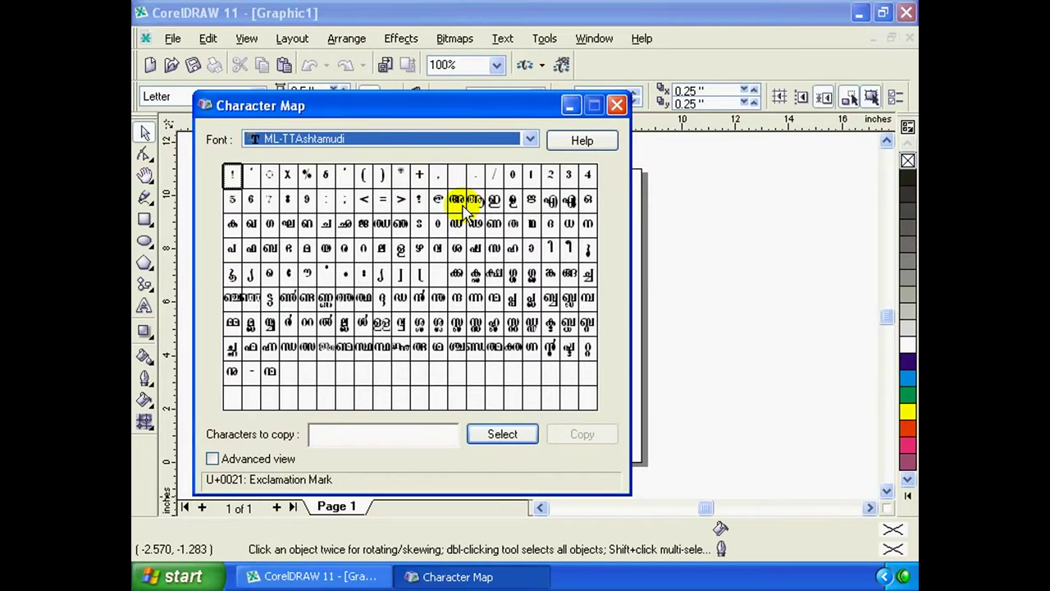
{"action": "mouse_move", "coordinate": [454, 204]}
{"action": "left_mouse_down"}
{"action": "mouse_move", "coordinate": [441, 207]}
{"action": "mouse_move", "coordinate": [476, 215]}
{"action": "mouse_move", "coordinate": [425, 225]}
{"action": "left_mouse_up"}
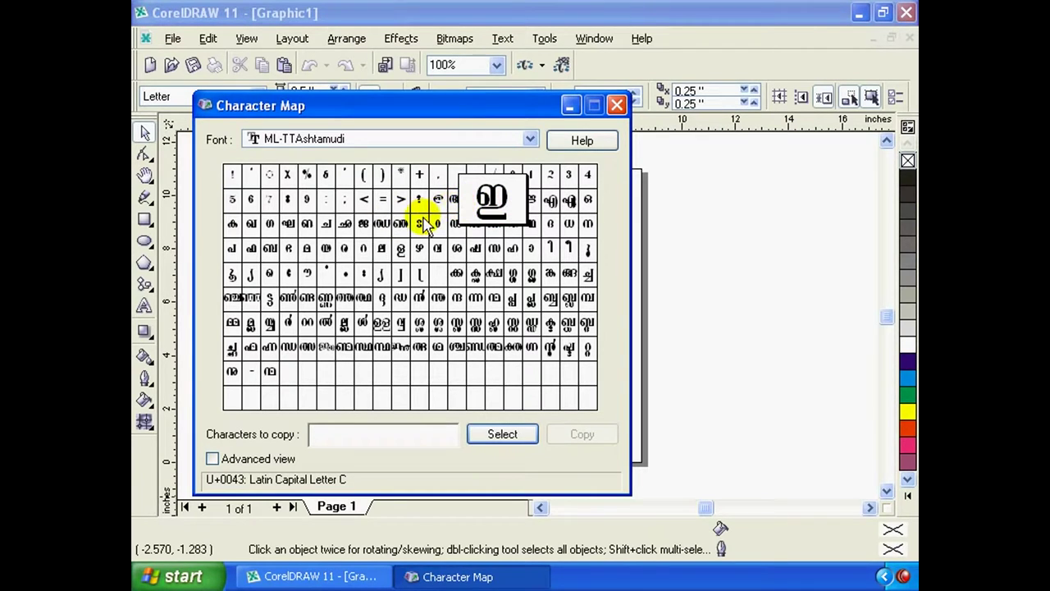
{"action": "left_click_drag", "start_coordinate": [425, 225], "coordinate": [465, 206]}
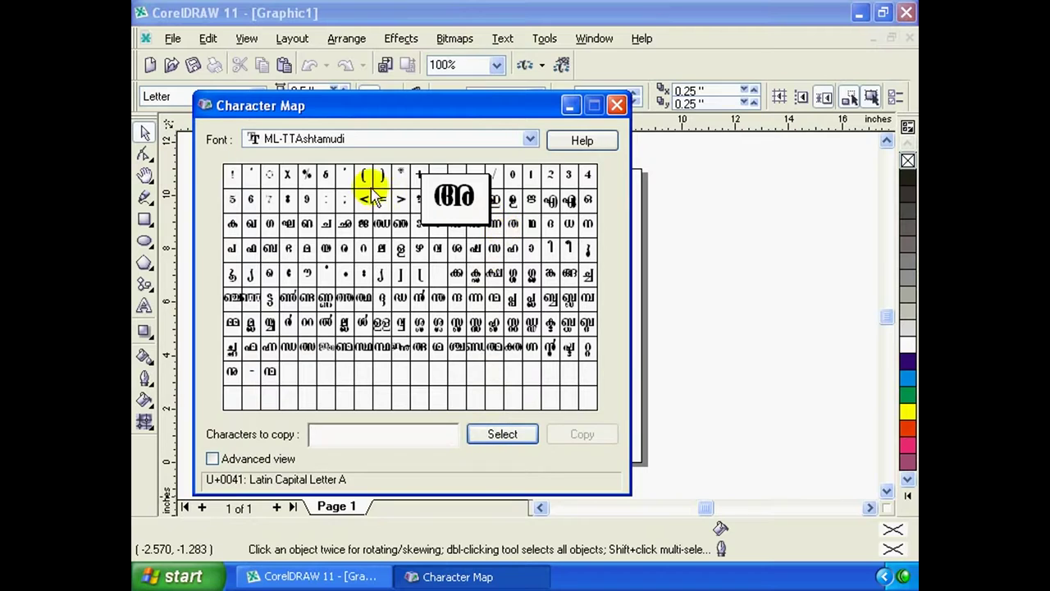
Assemble the Malayalam phrase ഇൻഫോ കൈരളി, copy it, and minimize Character Map
{"action": "left_click", "coordinate": [365, 178]}
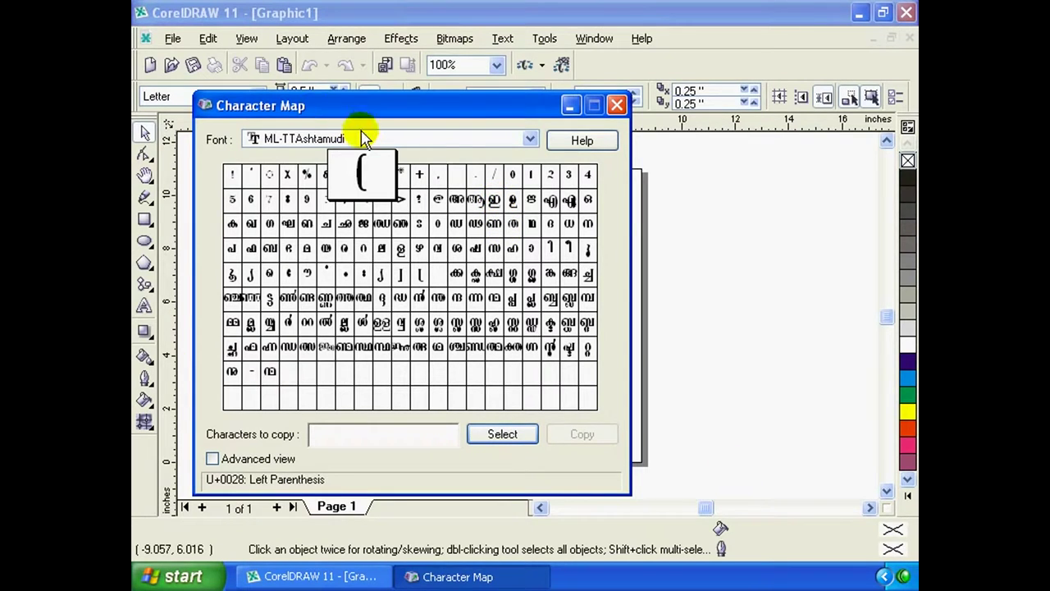
{"action": "left_click", "coordinate": [492, 199]}
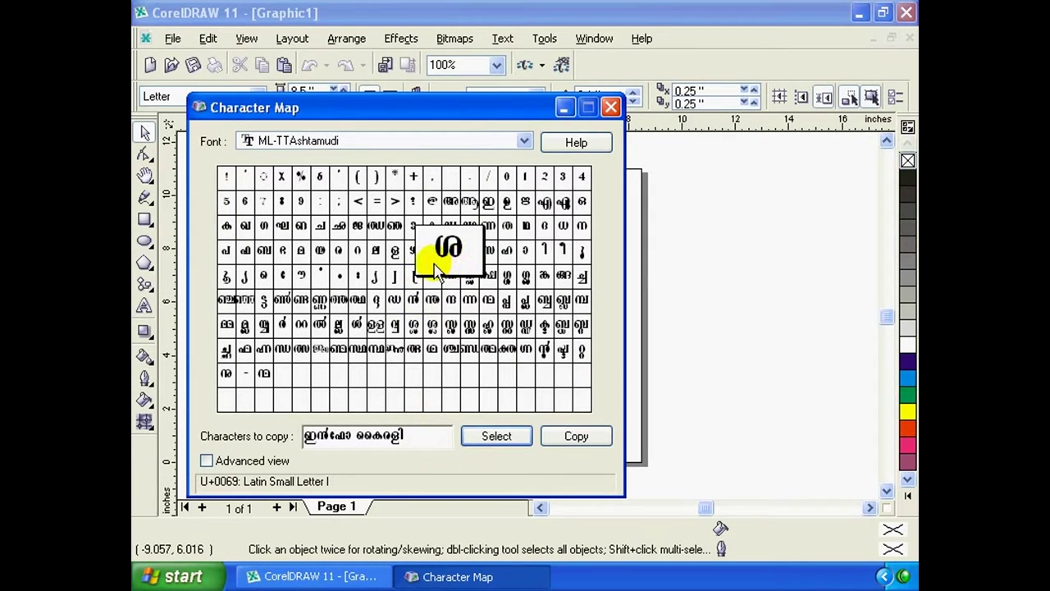
{"action": "left_click_drag", "start_coordinate": [425, 275], "coordinate": [497, 250]}
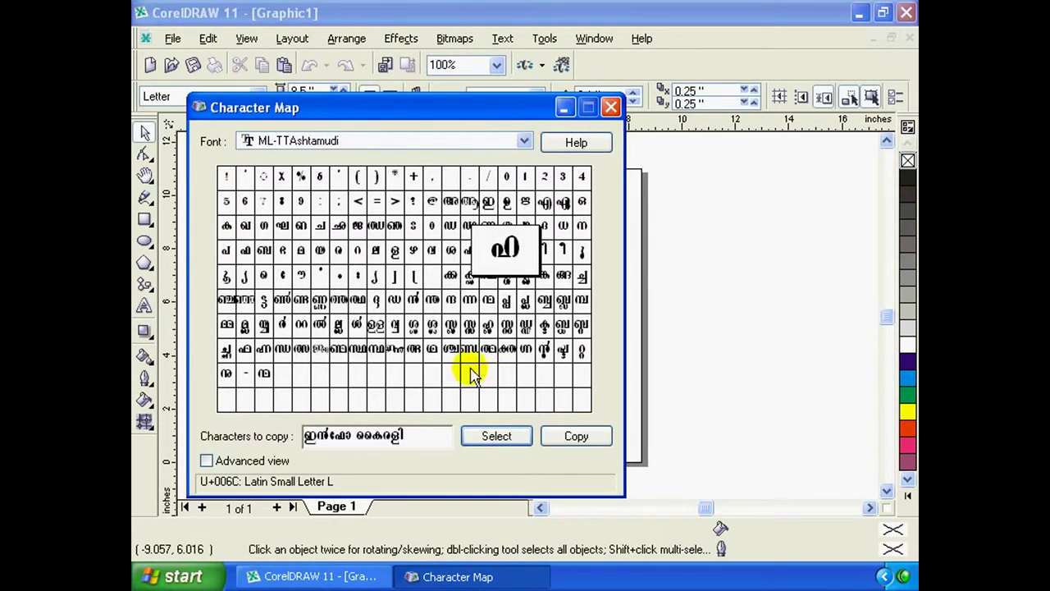
{"action": "left_click_drag", "start_coordinate": [465, 113], "coordinate": [454, 108]}
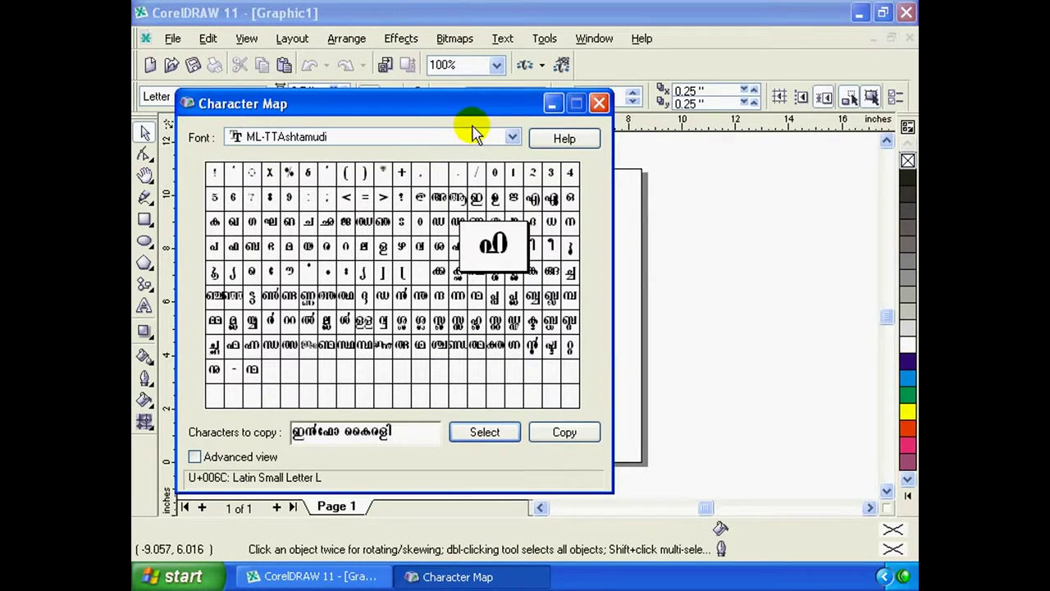
{"action": "left_click_drag", "start_coordinate": [466, 113], "coordinate": [464, 90]}
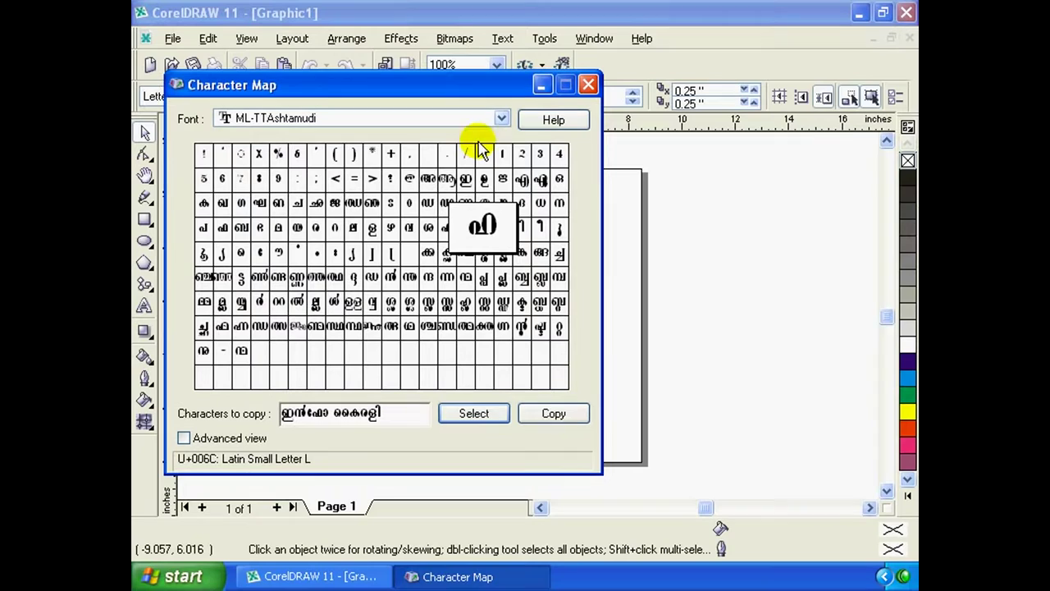
{"action": "left_click", "coordinate": [554, 416]}
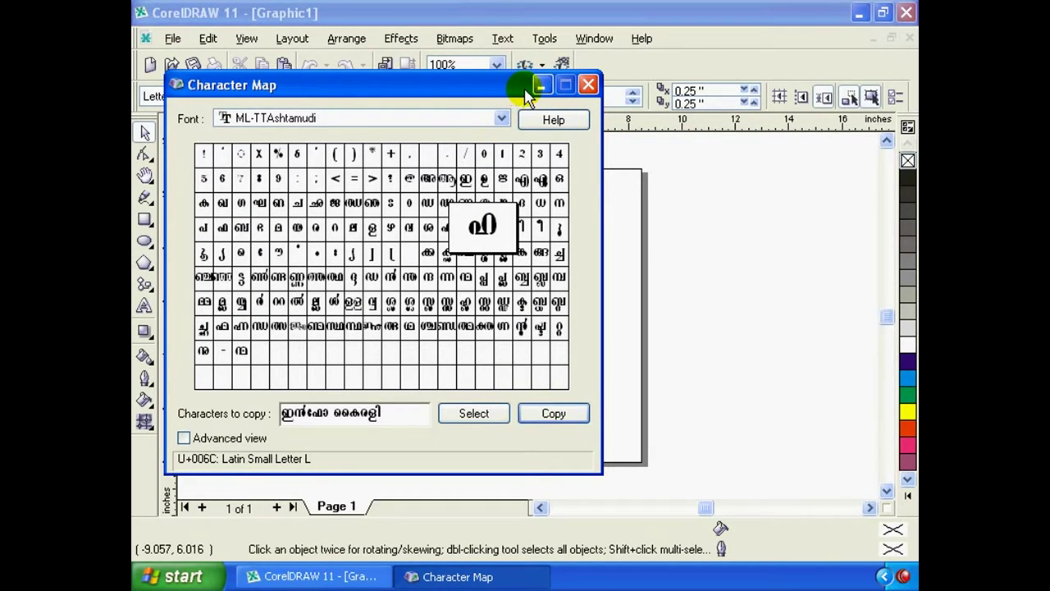
{"action": "left_click_drag", "start_coordinate": [500, 87], "coordinate": [500, 104]}
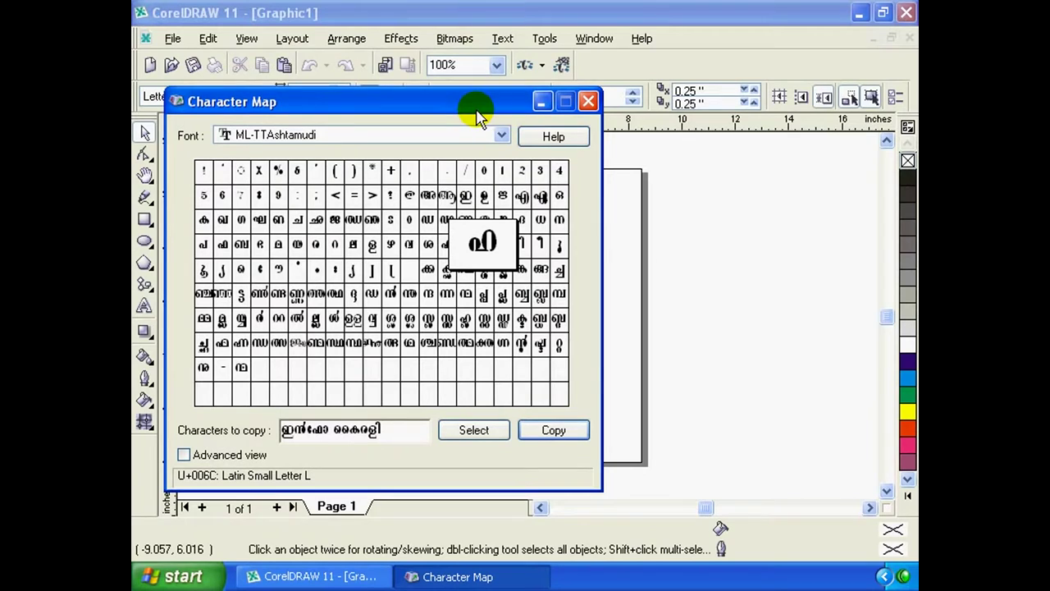
{"action": "left_click", "coordinate": [540, 102]}
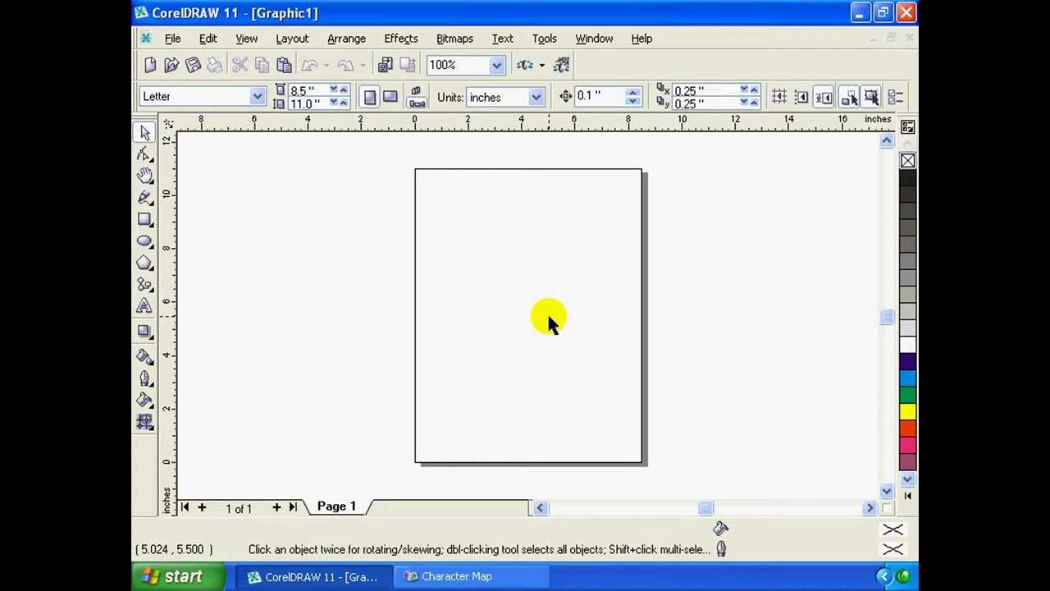
Paste the Malayalam phrase with the Text tool as 14.5 pt ML-TTAshtamudi paragraph text
{"action": "left_click", "coordinate": [525, 317]}
{"action": "left_click", "coordinate": [144, 306]}
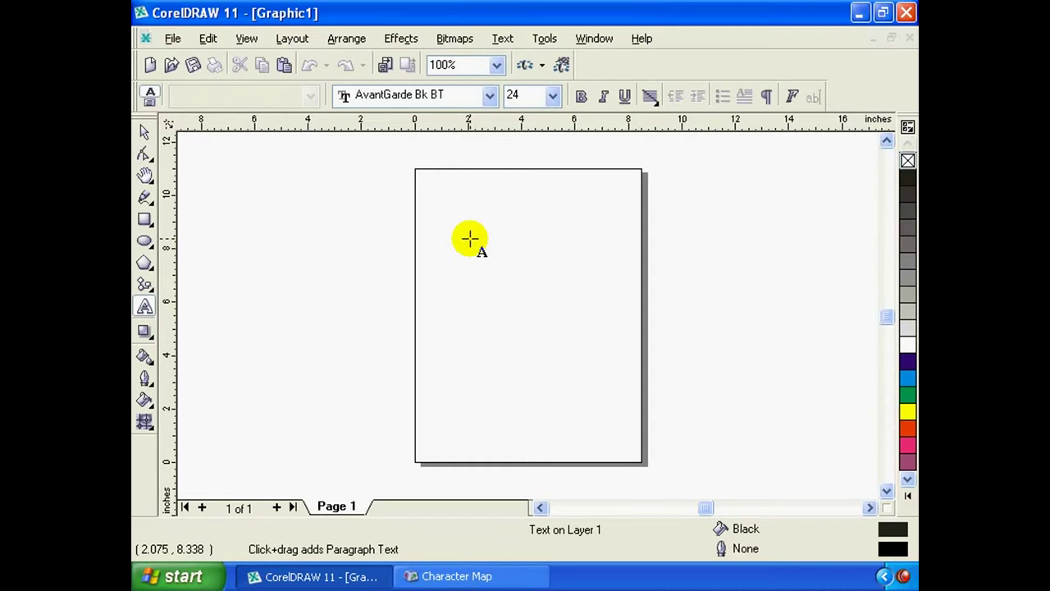
{"action": "left_click", "coordinate": [469, 239]}
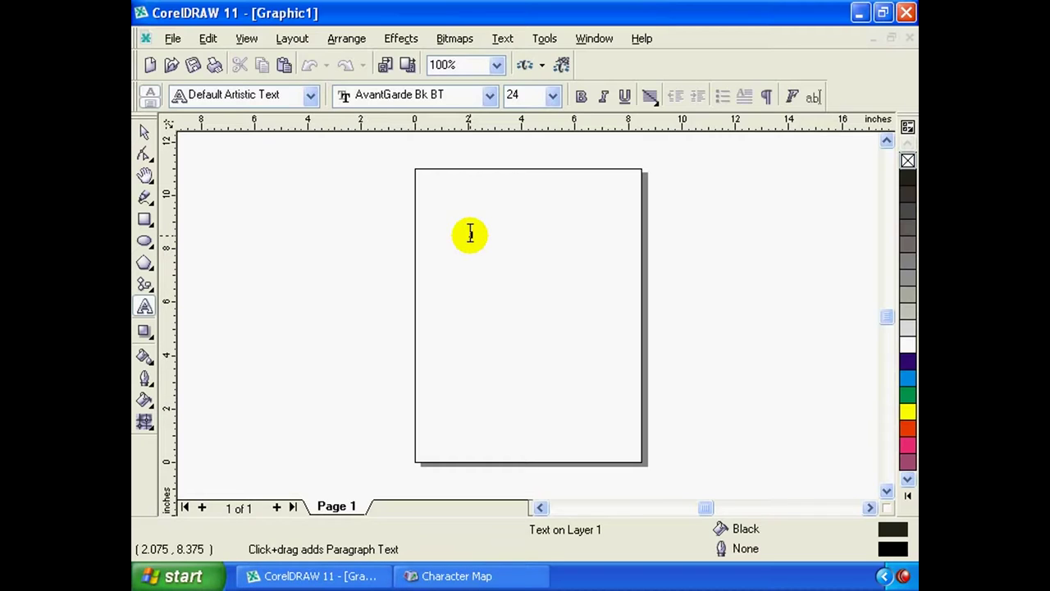
{"action": "right_click", "coordinate": [470, 235]}
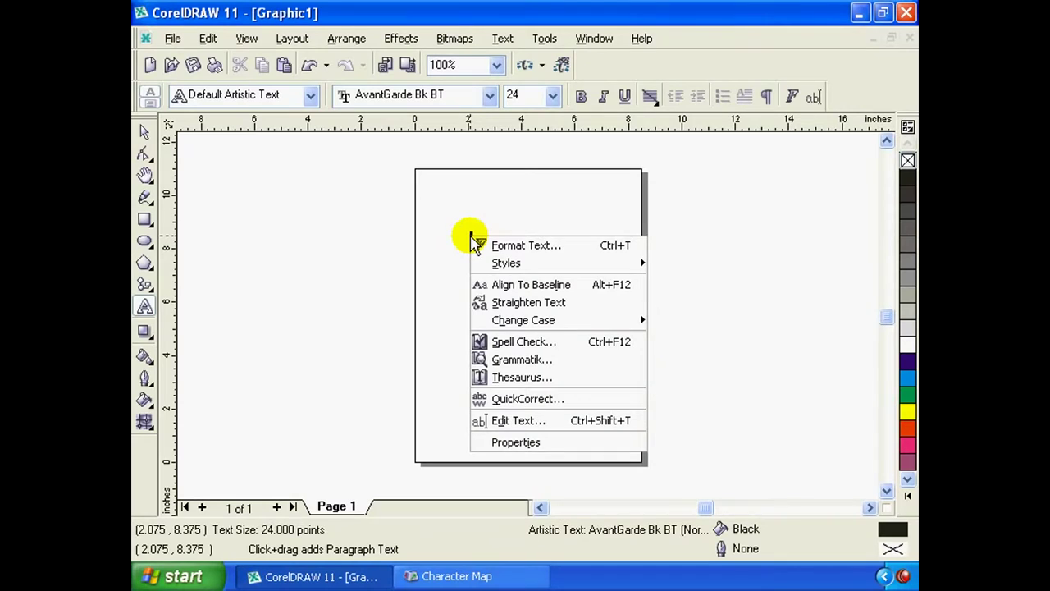
{"action": "right_click", "coordinate": [471, 239]}
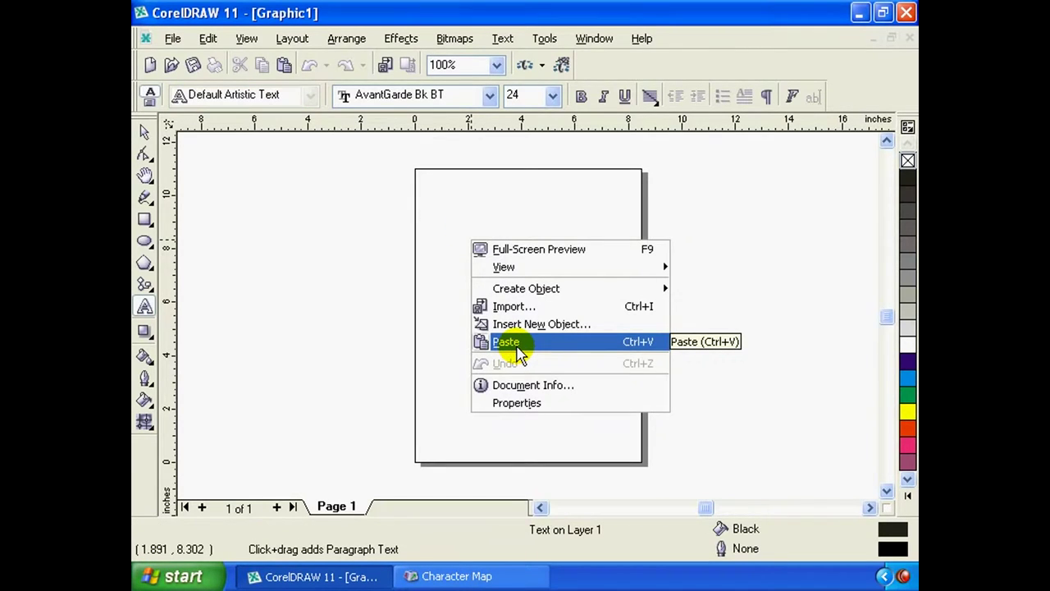
{"action": "left_click", "coordinate": [507, 342]}
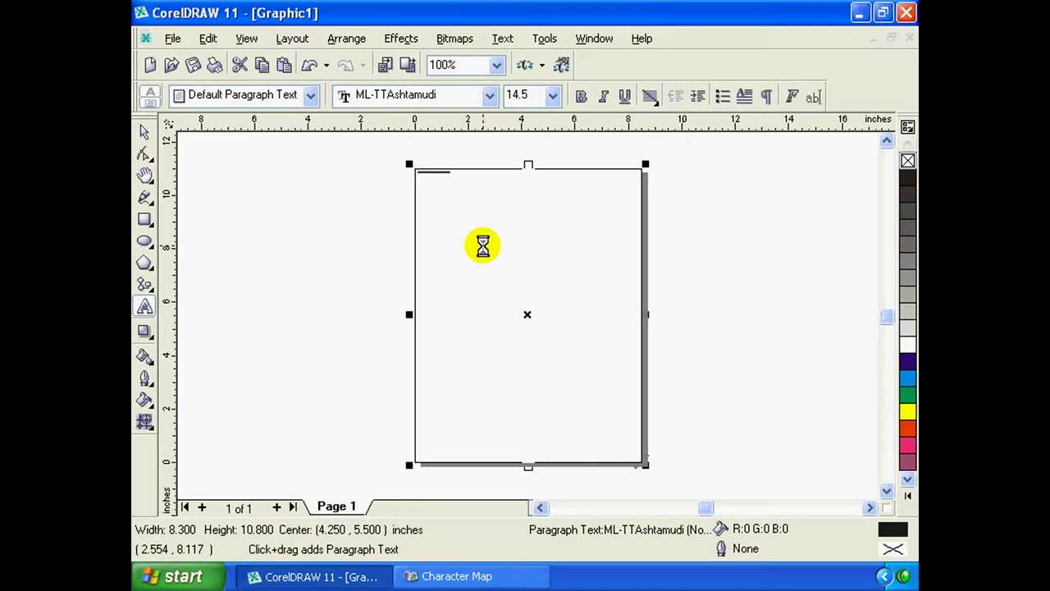
Move Character Map off the pasted text and minimize it again
{"action": "left_click", "coordinate": [481, 576]}
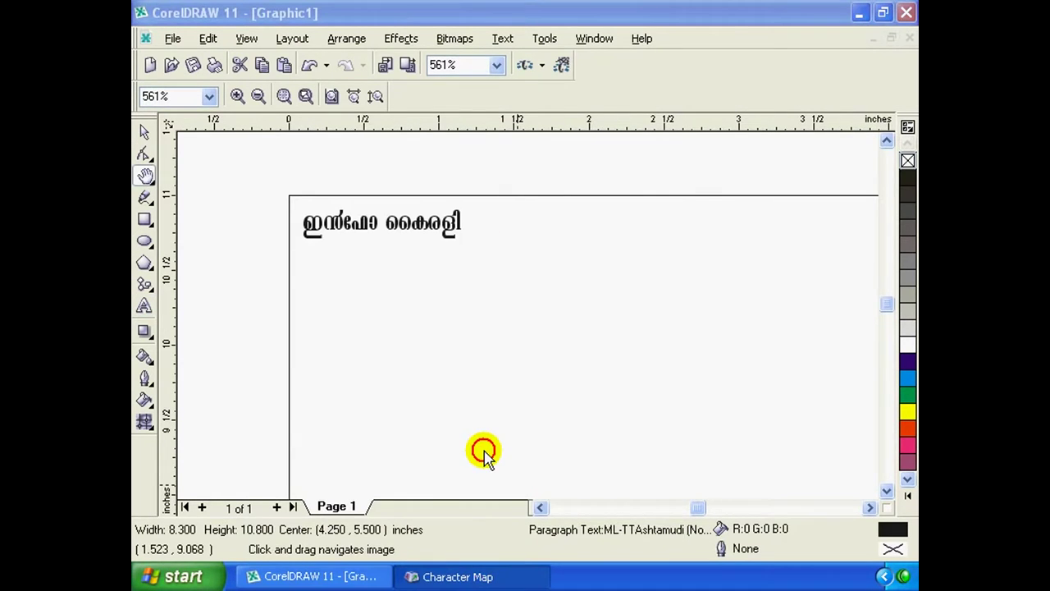
{"action": "mouse_move", "coordinate": [565, 215]}
{"action": "left_mouse_down"}
{"action": "mouse_move", "coordinate": [677, 256]}
{"action": "mouse_move", "coordinate": [615, 287]}
{"action": "left_mouse_up"}
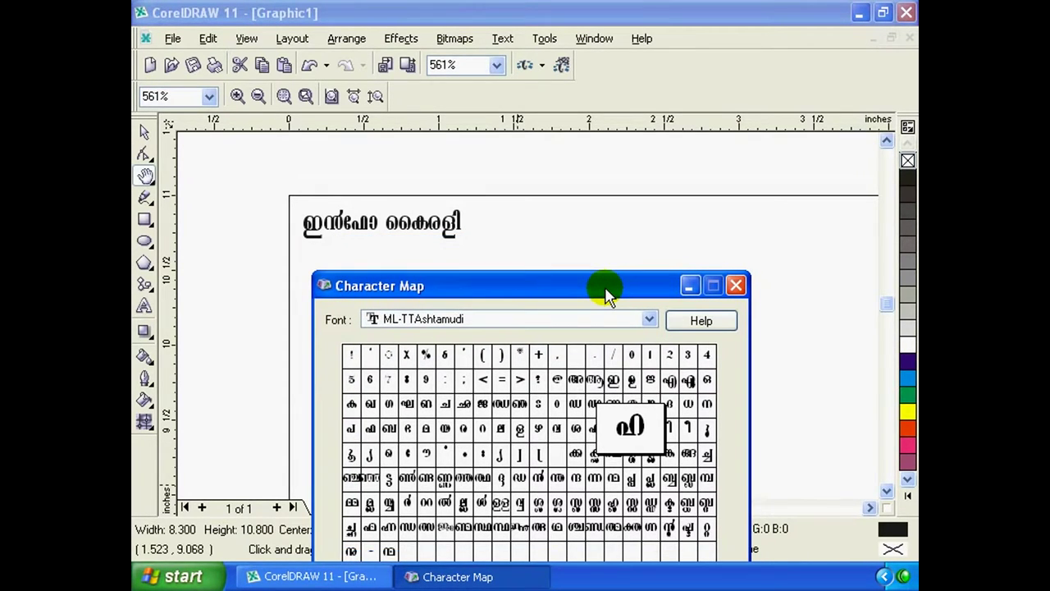
{"action": "mouse_move", "coordinate": [615, 289]}
{"action": "left_mouse_down"}
{"action": "mouse_move", "coordinate": [685, 206]}
{"action": "mouse_move", "coordinate": [664, 184]}
{"action": "left_mouse_up"}
{"action": "left_click_drag", "start_coordinate": [697, 173], "coordinate": [626, 177]}
{"action": "left_click_drag", "start_coordinate": [714, 176], "coordinate": [700, 197]}
{"action": "left_click", "coordinate": [741, 188]}
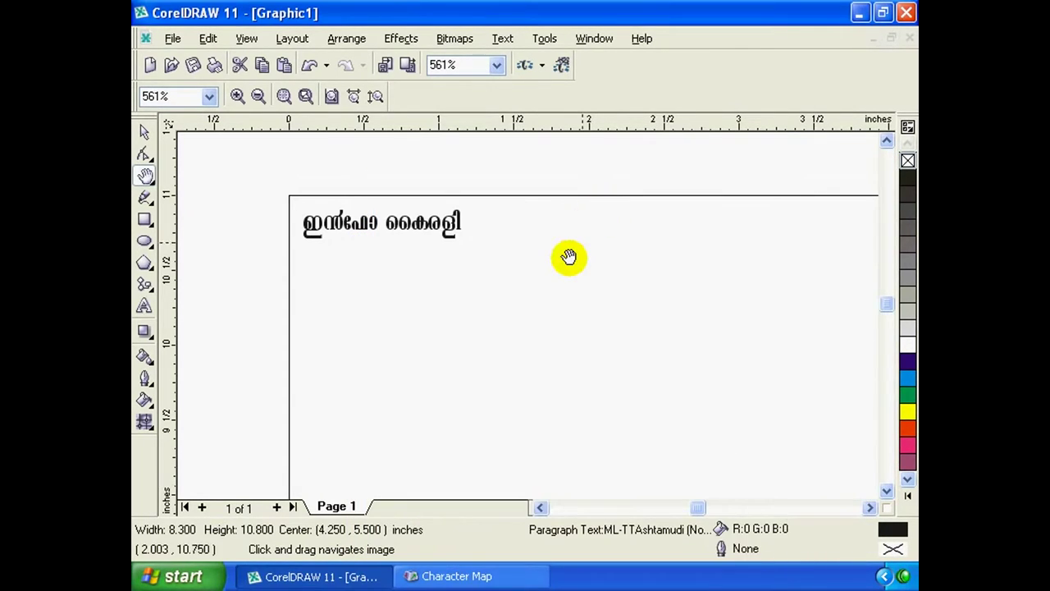
Pan and zoom the page to view the whole pasted Malayalam phrase
{"action": "mouse_move", "coordinate": [547, 270]}
{"action": "left_mouse_down"}
{"action": "mouse_move", "coordinate": [487, 288]}
{"action": "mouse_move", "coordinate": [463, 268]}
{"action": "mouse_move", "coordinate": [499, 281]}
{"action": "mouse_move", "coordinate": [432, 260]}
{"action": "mouse_move", "coordinate": [458, 266]}
{"action": "mouse_move", "coordinate": [403, 293]}
{"action": "mouse_move", "coordinate": [408, 274]}
{"action": "mouse_move", "coordinate": [364, 284]}
{"action": "left_mouse_up"}
{"action": "scroll", "coordinate": [472, 284], "scroll_direction": "down", "scroll_amount": 2}
{"action": "scroll", "coordinate": [478, 282], "scroll_direction": "up", "scroll_amount": 1}
{"action": "scroll", "coordinate": [380, 274], "scroll_direction": "up", "scroll_amount": 1}
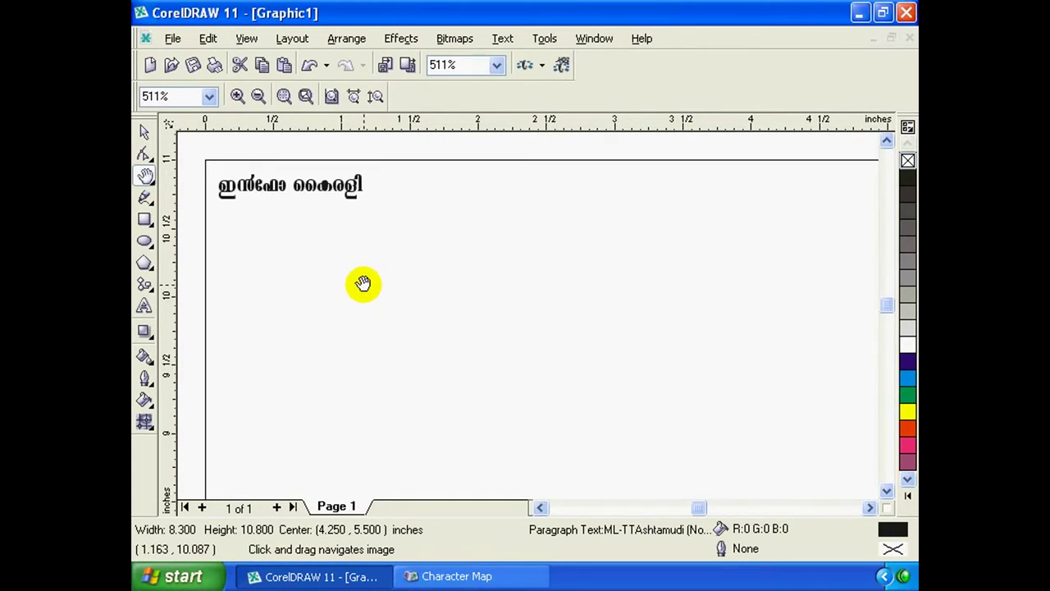
{"action": "scroll", "coordinate": [364, 285], "scroll_direction": "up", "scroll_amount": 4}
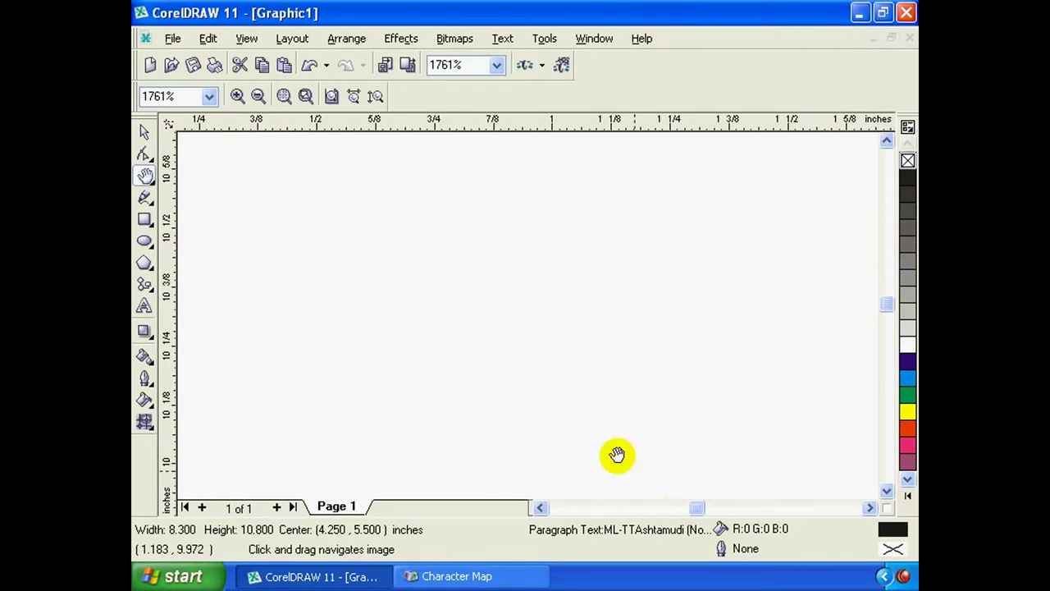
{"action": "left_click_drag", "start_coordinate": [527, 355], "coordinate": [431, 305]}
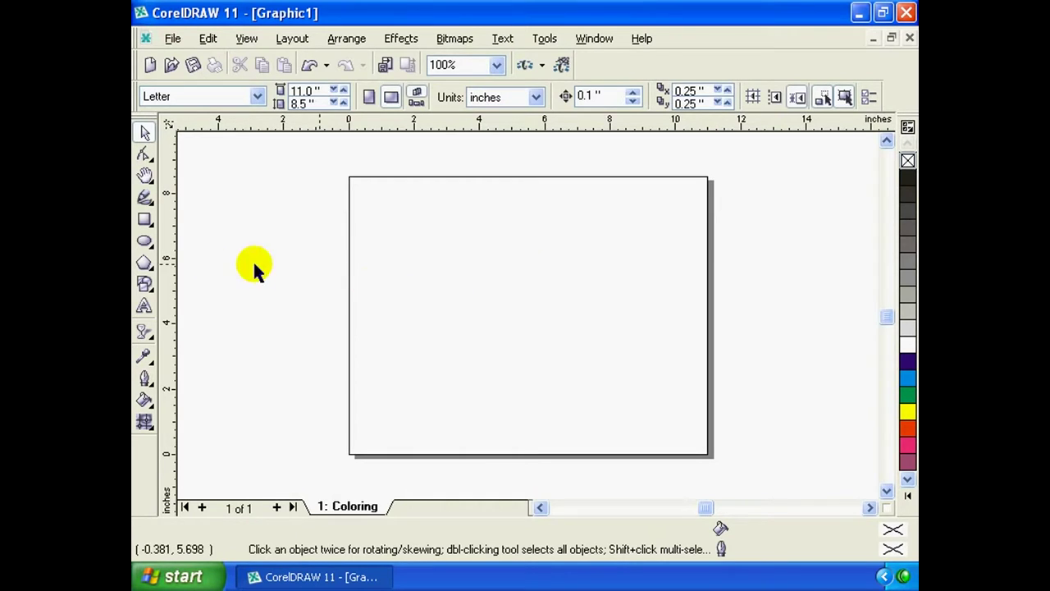
Draw a six-node Bezier blob, close it at its start node, and pull the left node outward
{"action": "left_click", "coordinate": [145, 199]}
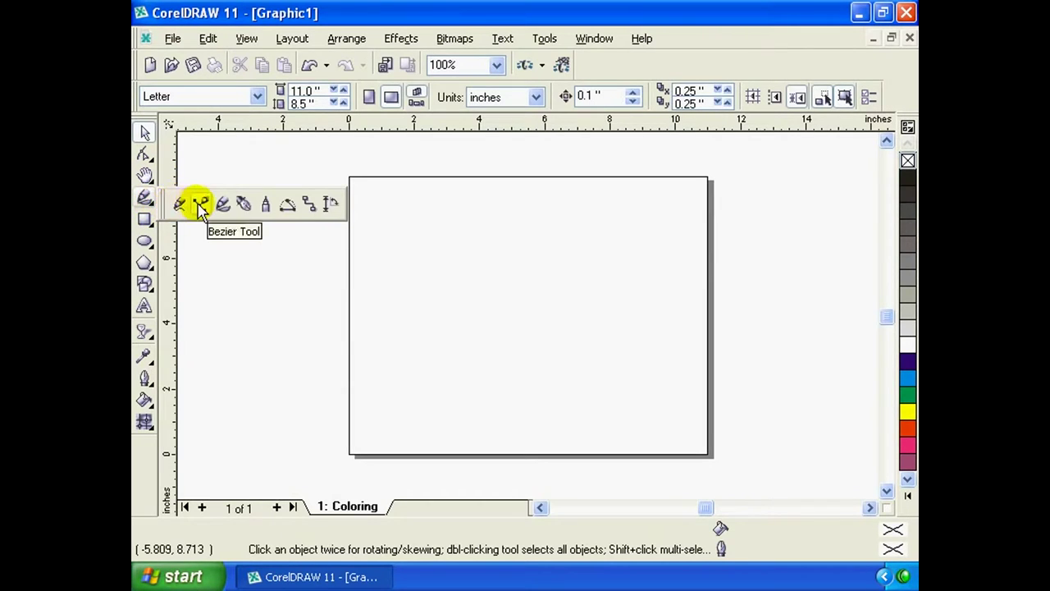
{"action": "left_click", "coordinate": [201, 206]}
{"action": "left_click", "coordinate": [416, 333]}
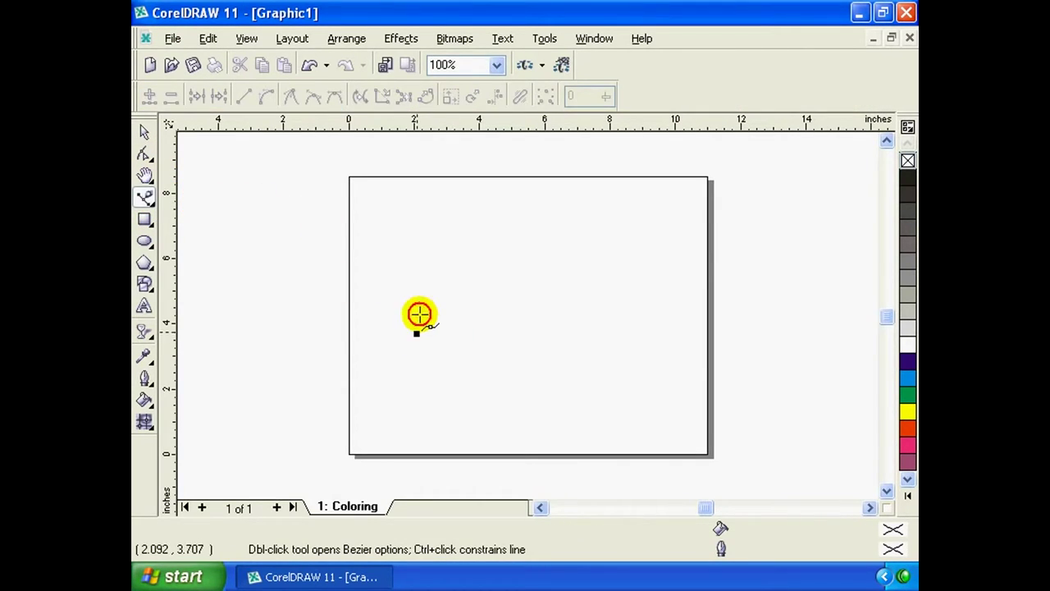
{"action": "left_click_drag", "start_coordinate": [440, 271], "coordinate": [487, 241]}
{"action": "left_click_drag", "start_coordinate": [535, 213], "coordinate": [584, 173]}
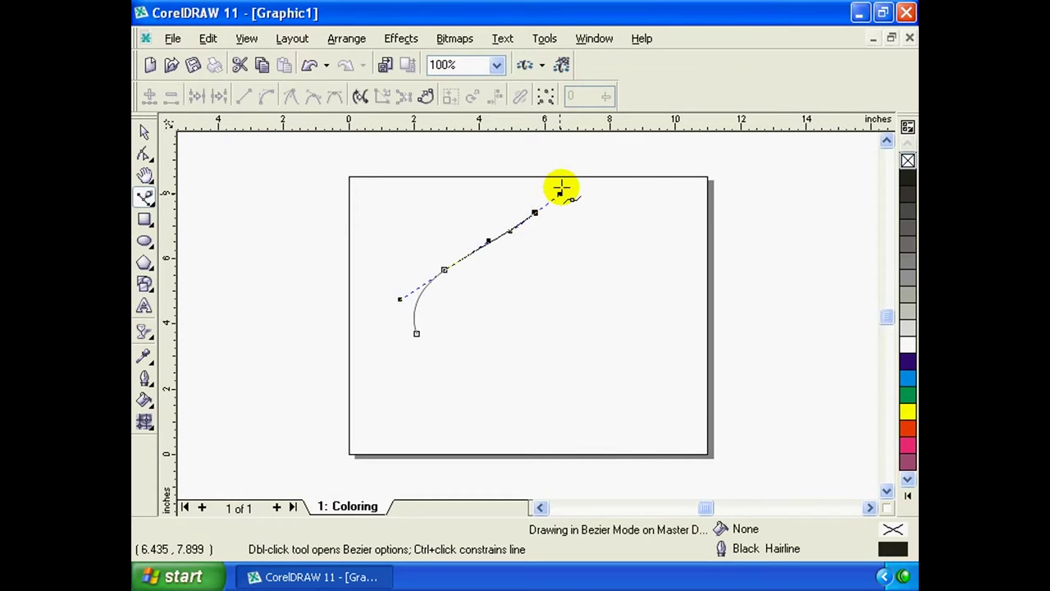
{"action": "left_click_drag", "start_coordinate": [667, 225], "coordinate": [648, 279]}
{"action": "left_click_drag", "start_coordinate": [580, 326], "coordinate": [565, 371]}
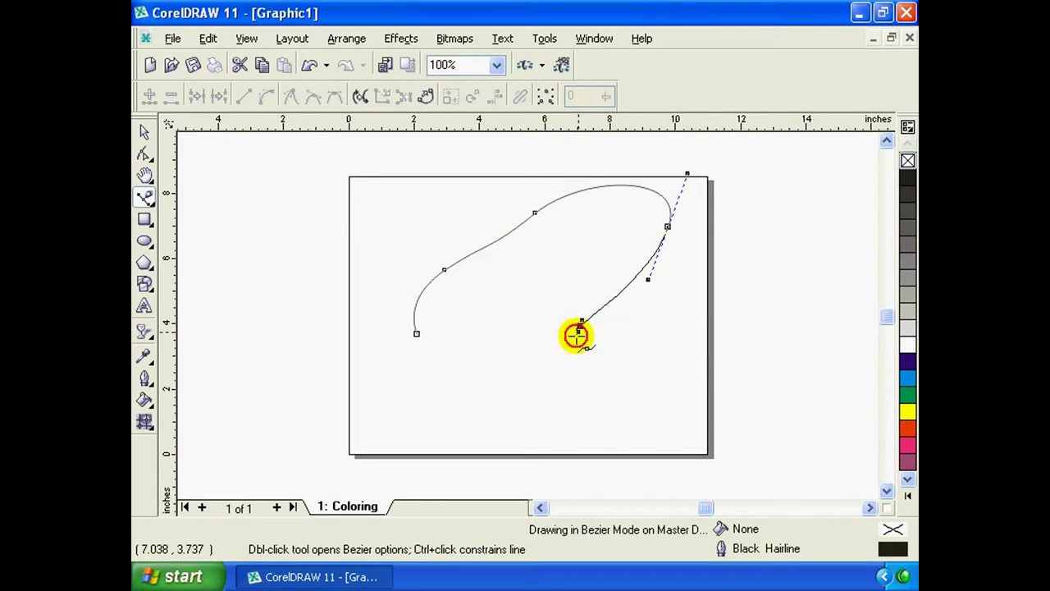
{"action": "left_click_drag", "start_coordinate": [461, 405], "coordinate": [414, 382]}
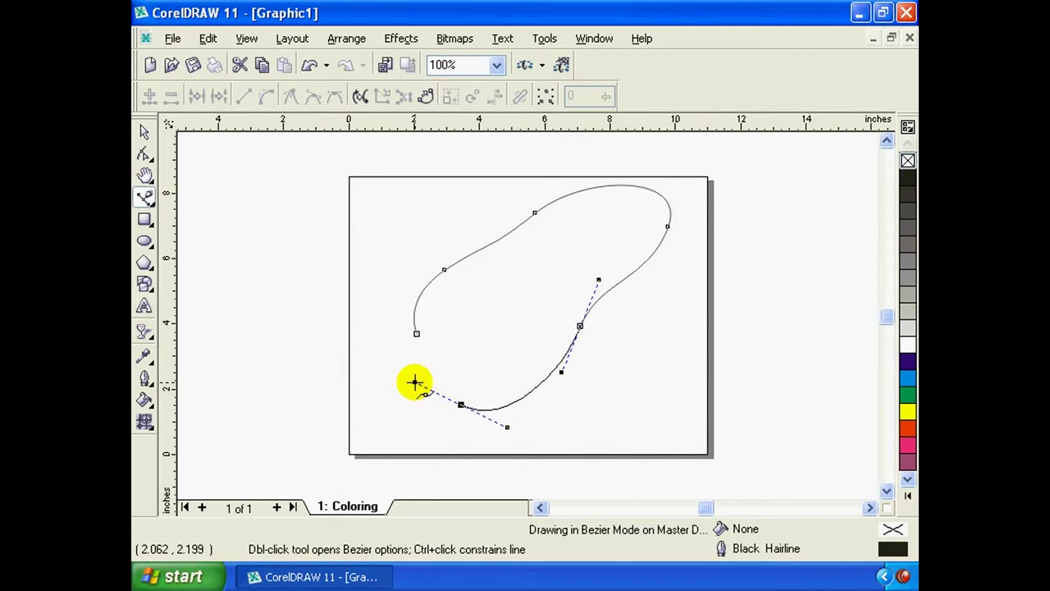
{"action": "left_click", "coordinate": [416, 332]}
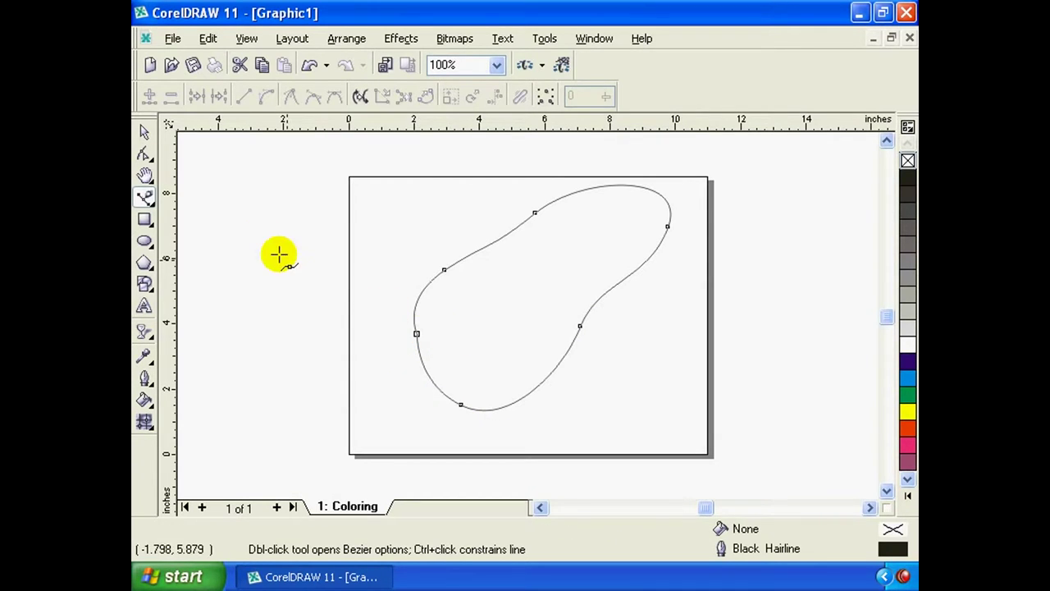
{"action": "mouse_move", "coordinate": [416, 330]}
{"action": "left_mouse_down"}
{"action": "mouse_move", "coordinate": [394, 345]}
{"action": "mouse_move", "coordinate": [399, 335]}
{"action": "left_mouse_up"}
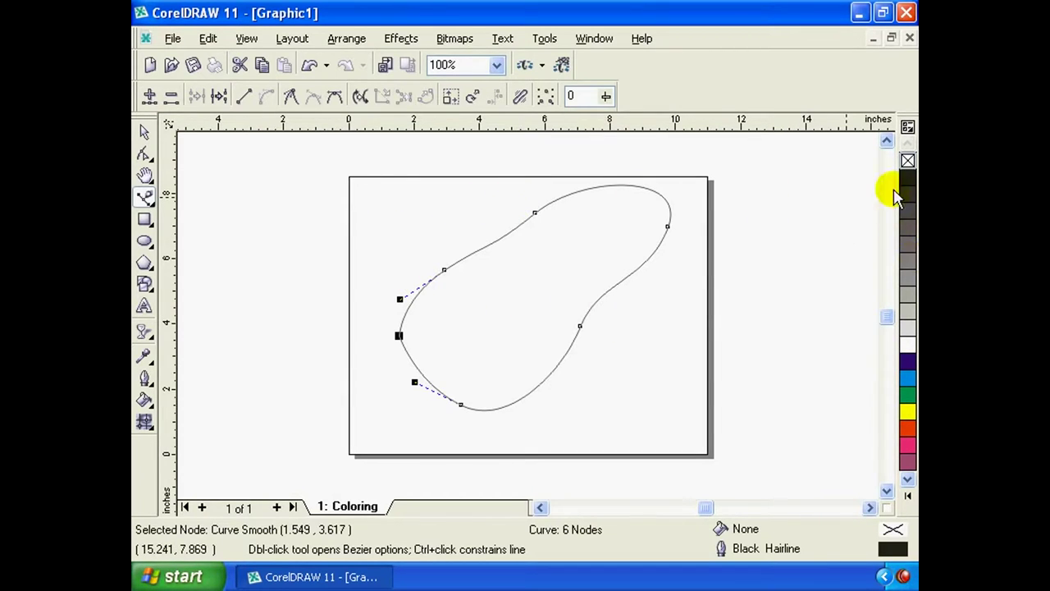
Try Kentucky Green, Khaki, Navy Blue and red swatches from the expanded palette, settling on Hot Pink
{"action": "left_click", "coordinate": [907, 495]}
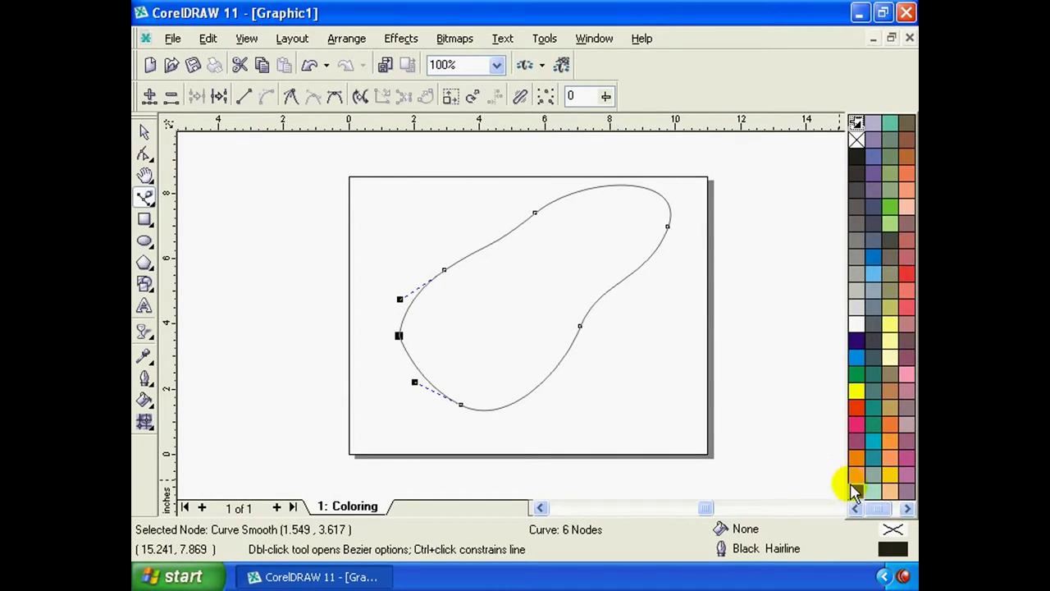
{"action": "left_click", "coordinate": [873, 390]}
{"action": "left_click", "coordinate": [886, 279]}
{"action": "left_click", "coordinate": [873, 207]}
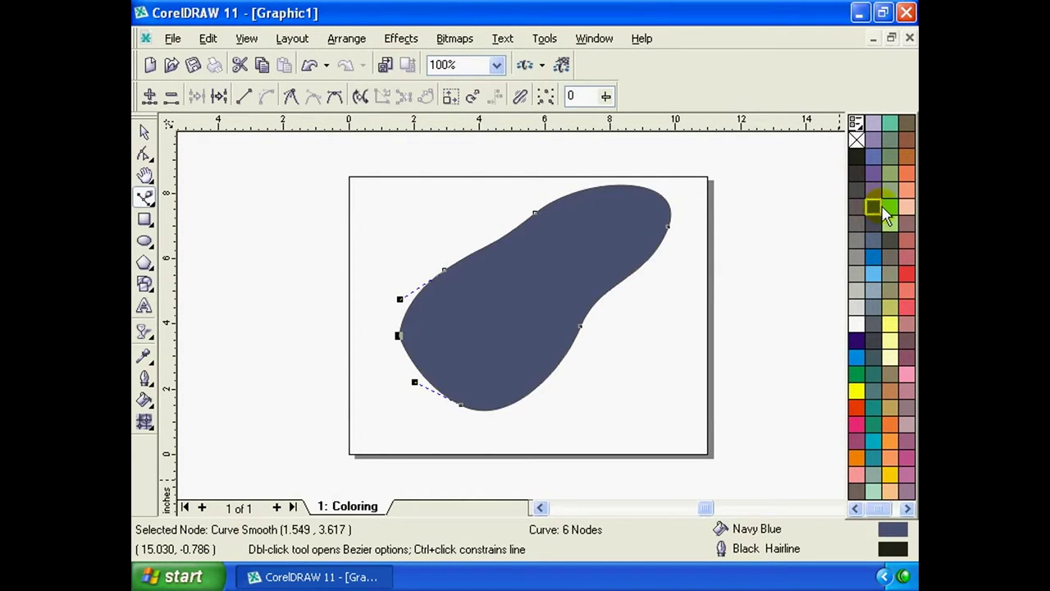
{"action": "left_click", "coordinate": [892, 175]}
{"action": "left_click", "coordinate": [908, 192]}
{"action": "left_click", "coordinate": [909, 245]}
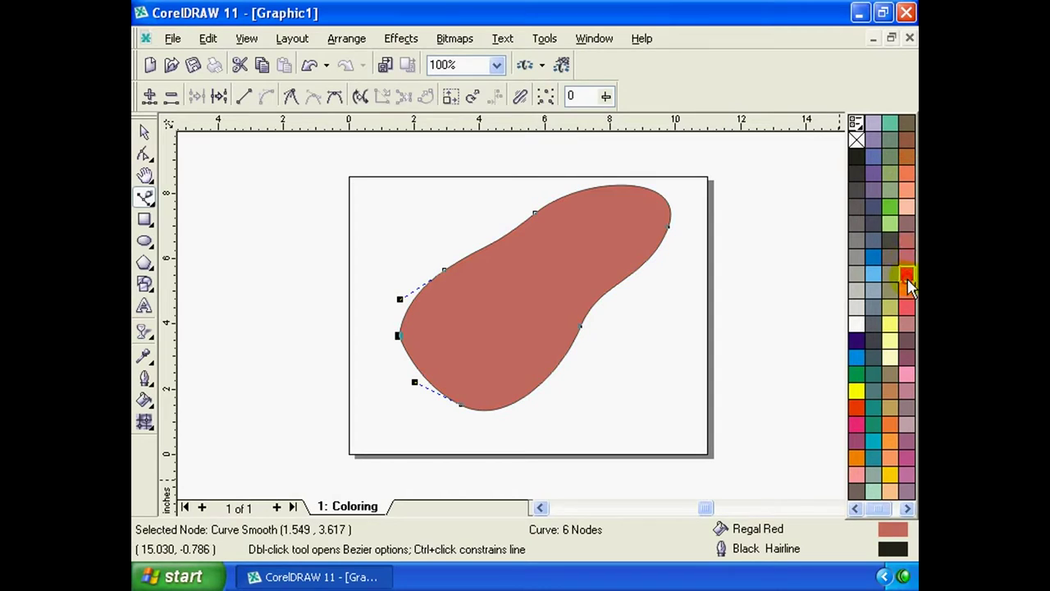
{"action": "left_click", "coordinate": [907, 275]}
{"action": "left_click", "coordinate": [908, 309]}
{"action": "left_click", "coordinate": [521, 280]}
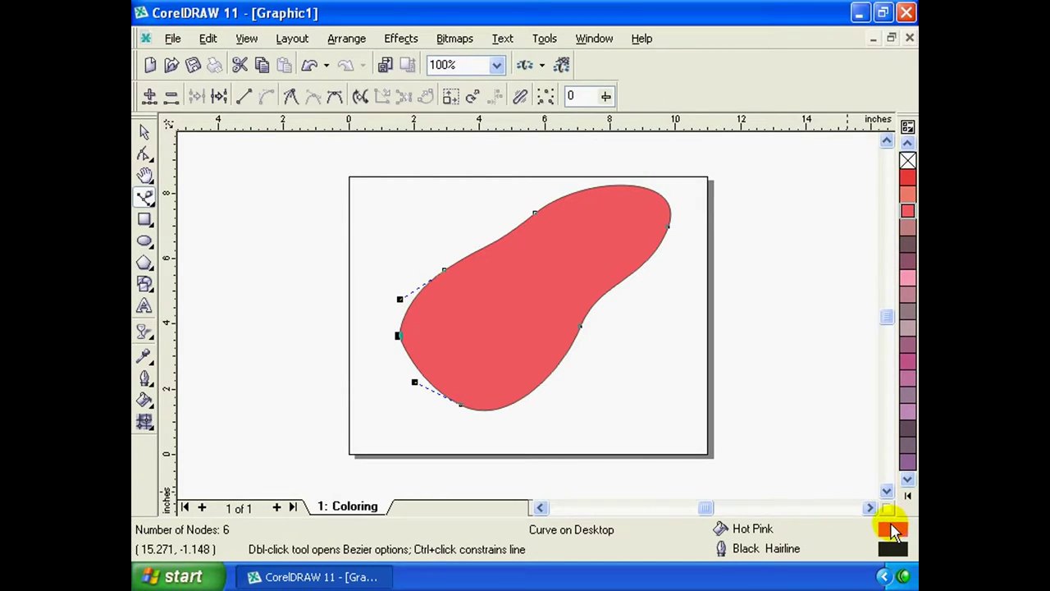
Refill the blob with Khaki from the Uniform Fill dialog's Default RGB palette
{"action": "double_click", "coordinate": [893, 532]}
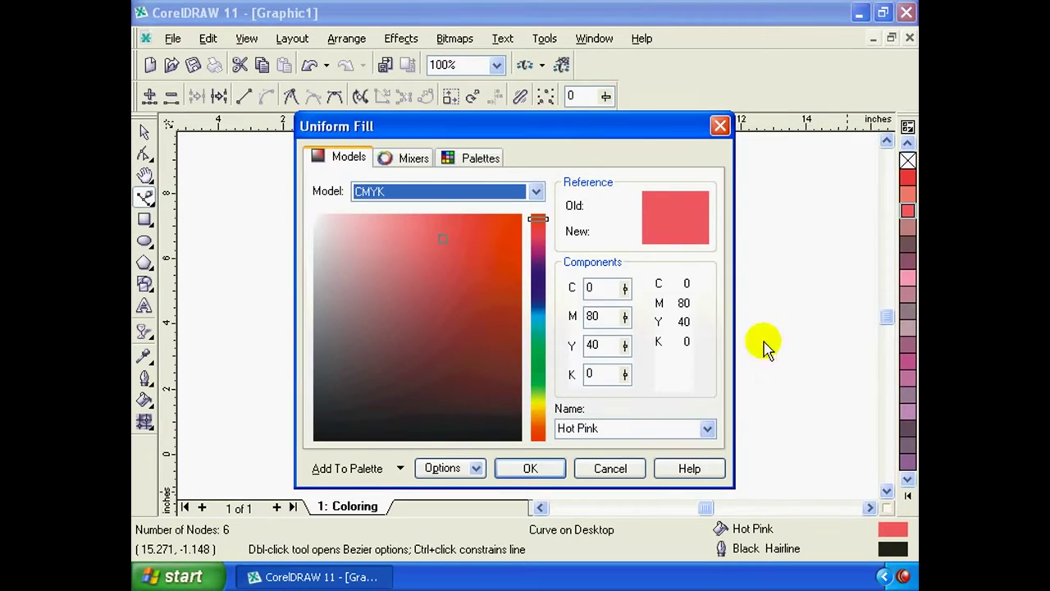
{"action": "left_click_drag", "start_coordinate": [520, 145], "coordinate": [732, 184]}
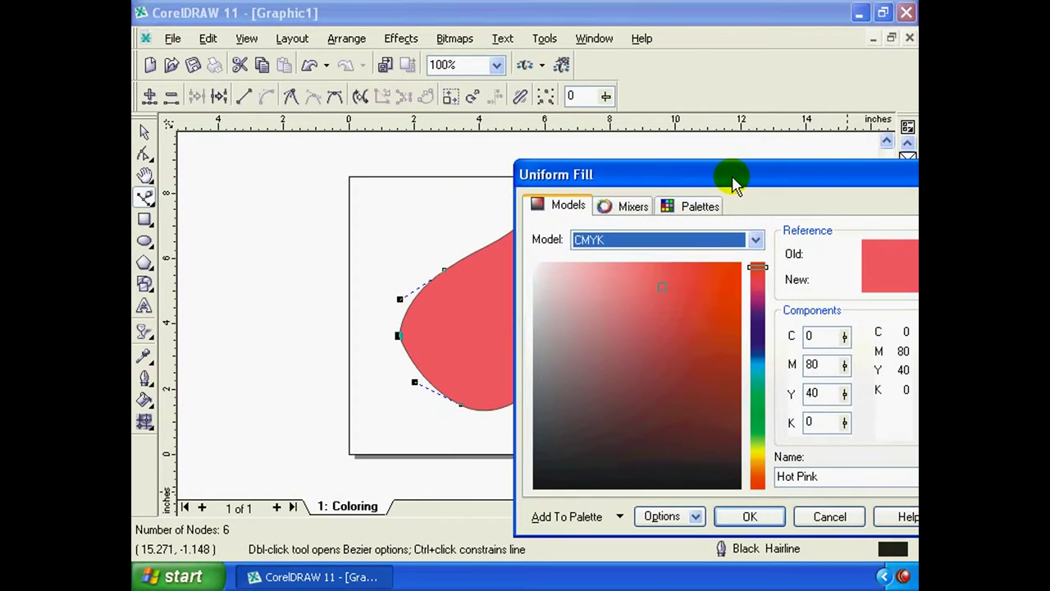
{"action": "left_click", "coordinate": [633, 207]}
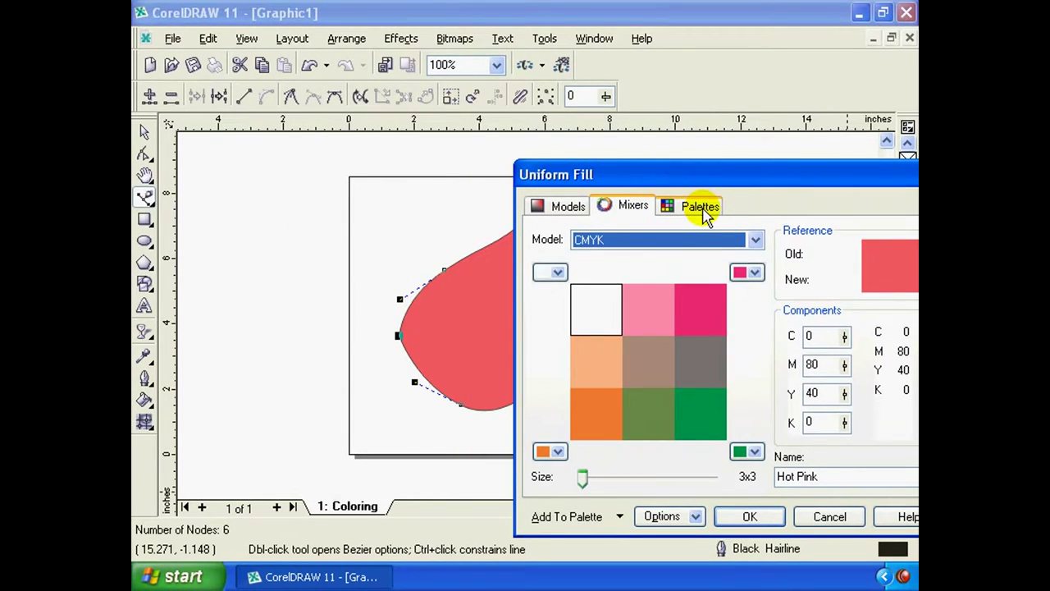
{"action": "left_click", "coordinate": [703, 208]}
{"action": "left_click", "coordinate": [624, 209]}
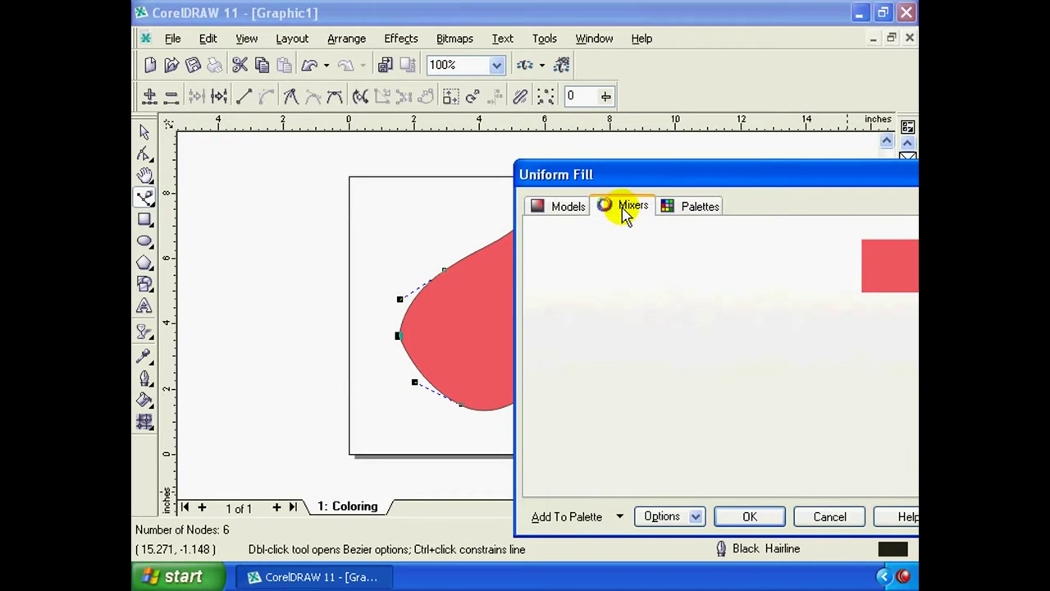
{"action": "left_click", "coordinate": [685, 209]}
{"action": "left_click", "coordinate": [673, 297]}
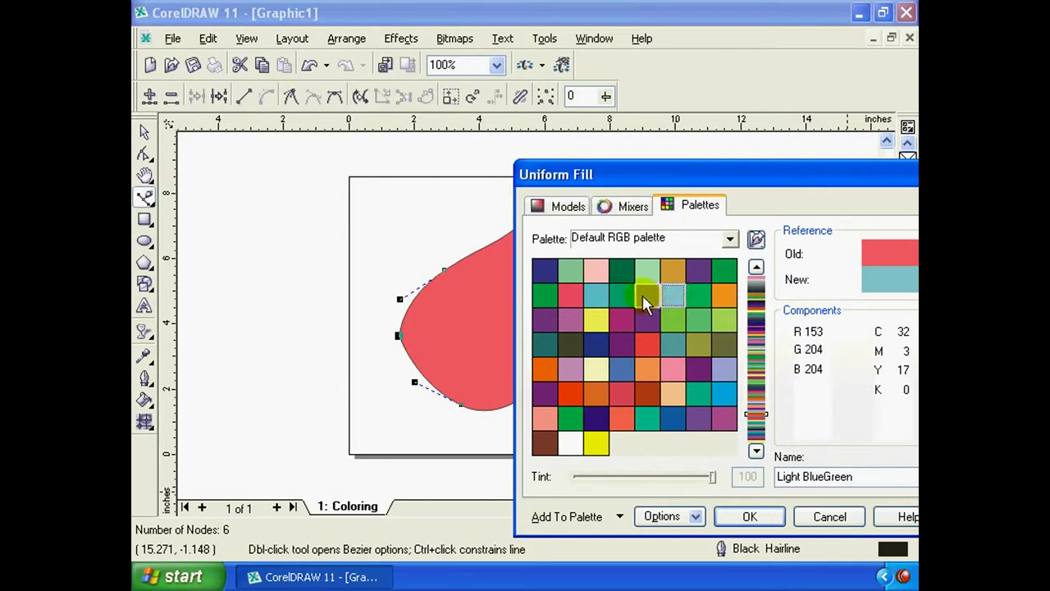
{"action": "left_click", "coordinate": [646, 296]}
{"action": "left_click", "coordinate": [749, 517]}
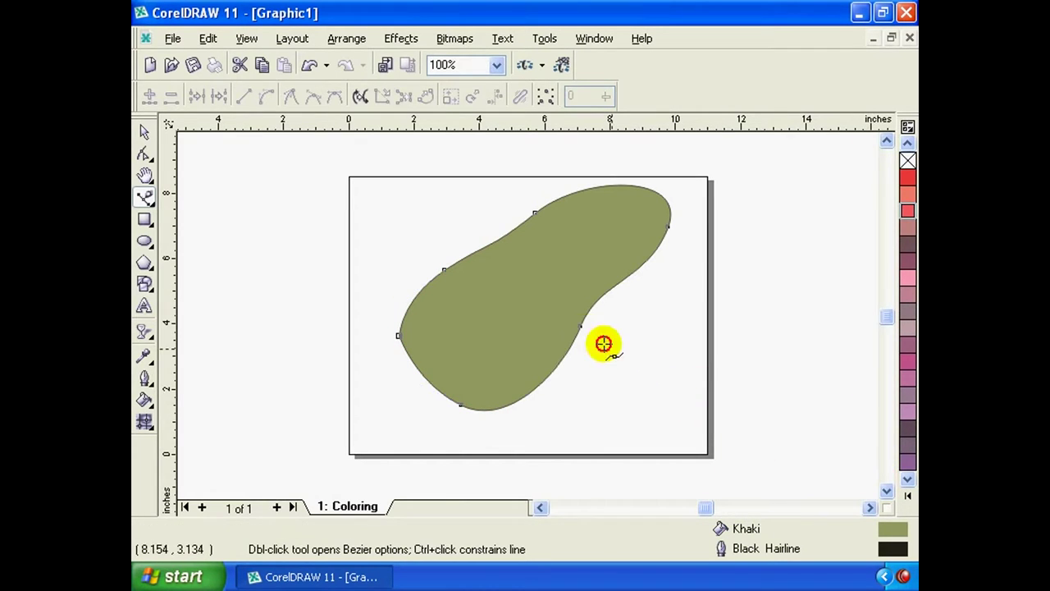
Drag the Khaki blob left with the Pick tool so it overhangs the page edge
{"action": "left_click", "coordinate": [559, 314]}
{"action": "key", "text": "space"}
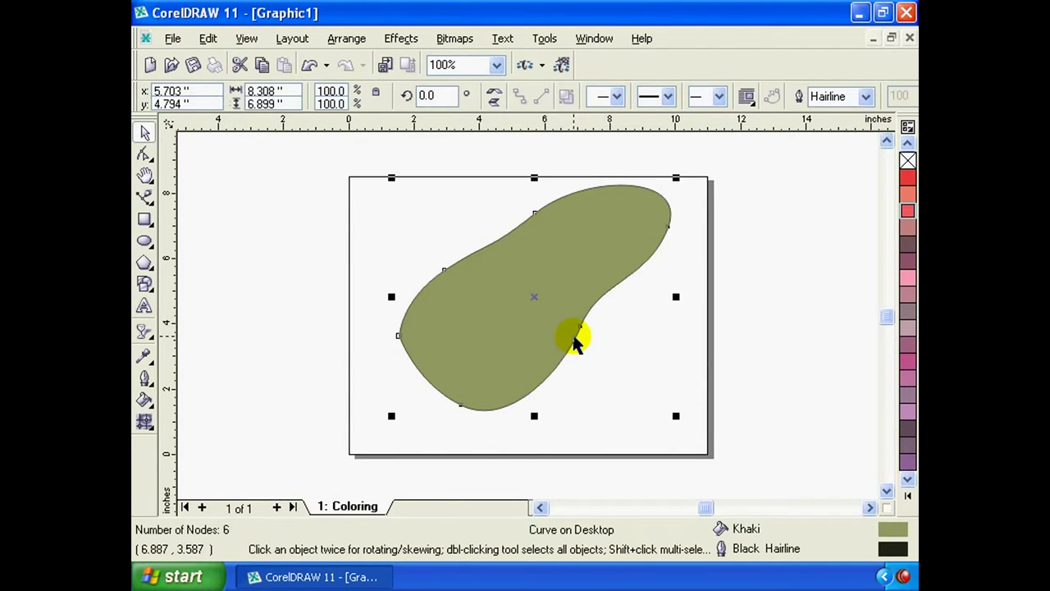
{"action": "mouse_move", "coordinate": [553, 312]}
{"action": "left_mouse_down"}
{"action": "mouse_move", "coordinate": [369, 320]}
{"action": "mouse_move", "coordinate": [419, 312]}
{"action": "mouse_move", "coordinate": [442, 294]}
{"action": "left_mouse_up"}
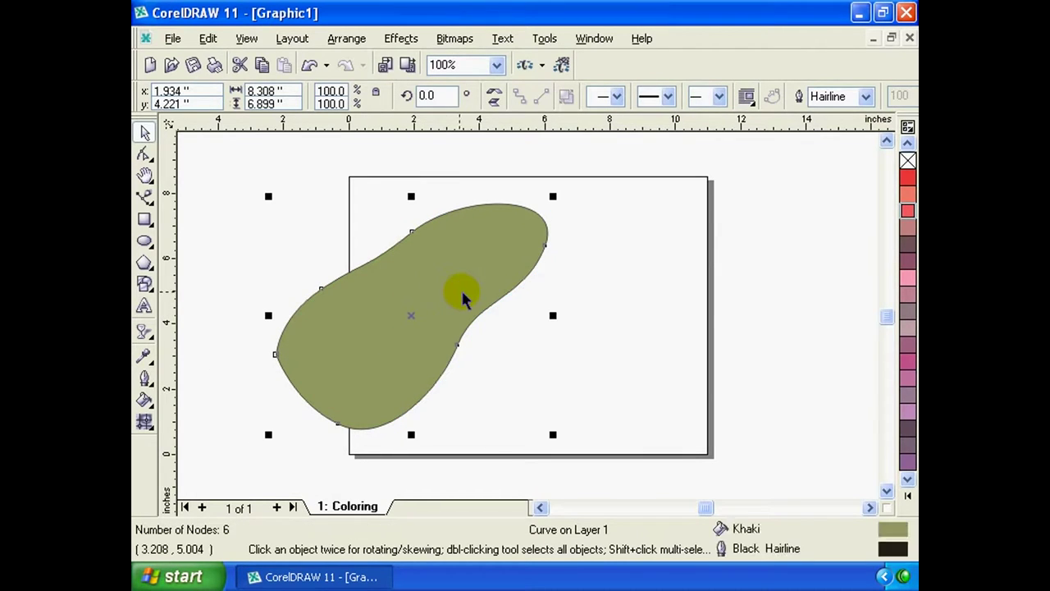
{"action": "left_click", "coordinate": [590, 277]}
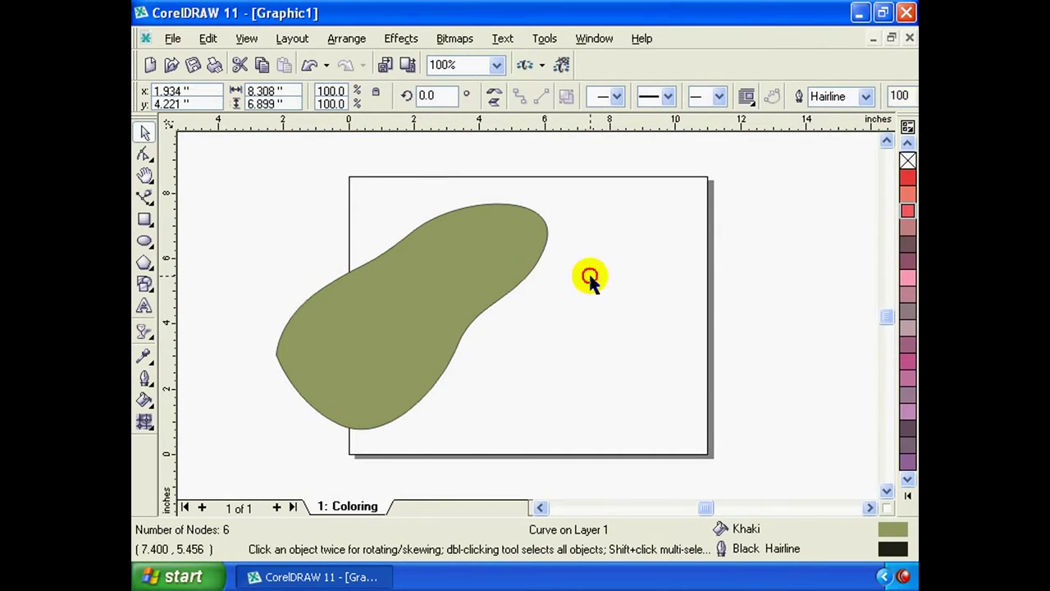
{"action": "left_click", "coordinate": [427, 278]}
{"action": "left_click", "coordinate": [591, 274]}
{"action": "left_click", "coordinate": [430, 281]}
{"action": "left_click", "coordinate": [492, 335]}
Open the Object Properties docker from Edit > Properties and show its Fill tab
{"action": "left_click", "coordinate": [207, 41]}
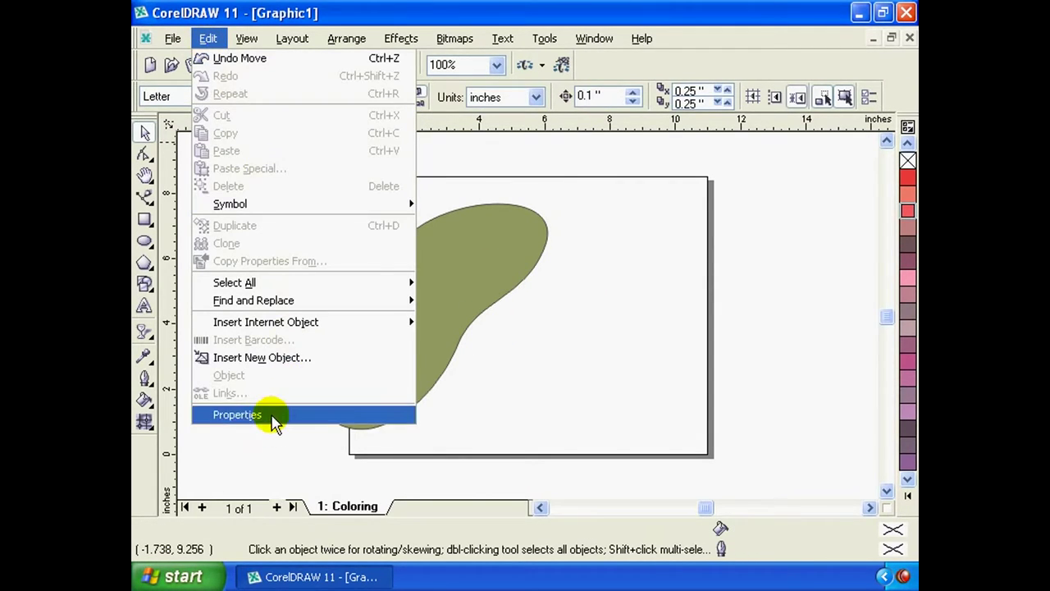
{"action": "left_click", "coordinate": [269, 416]}
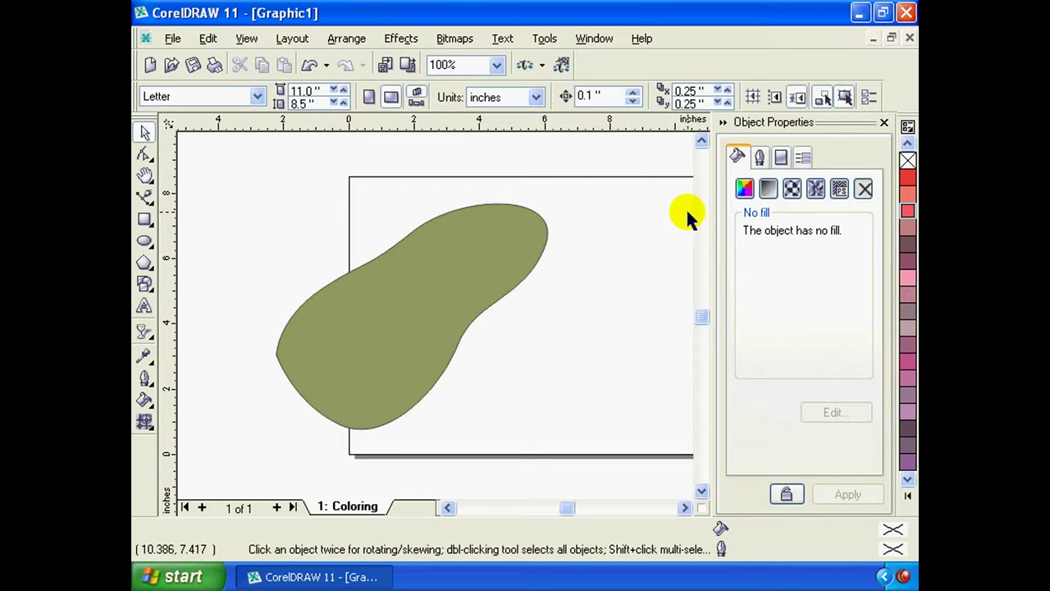
{"action": "left_click", "coordinate": [737, 155]}
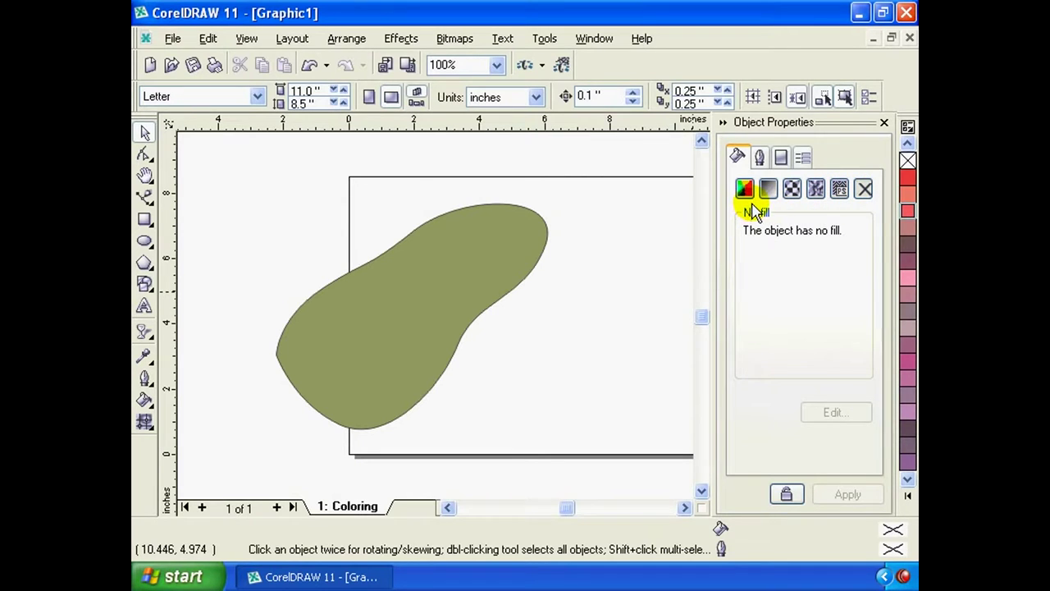
Choose Uniform fill in the docker, select the Khaki blob, and try a green swatch
{"action": "left_click", "coordinate": [744, 190]}
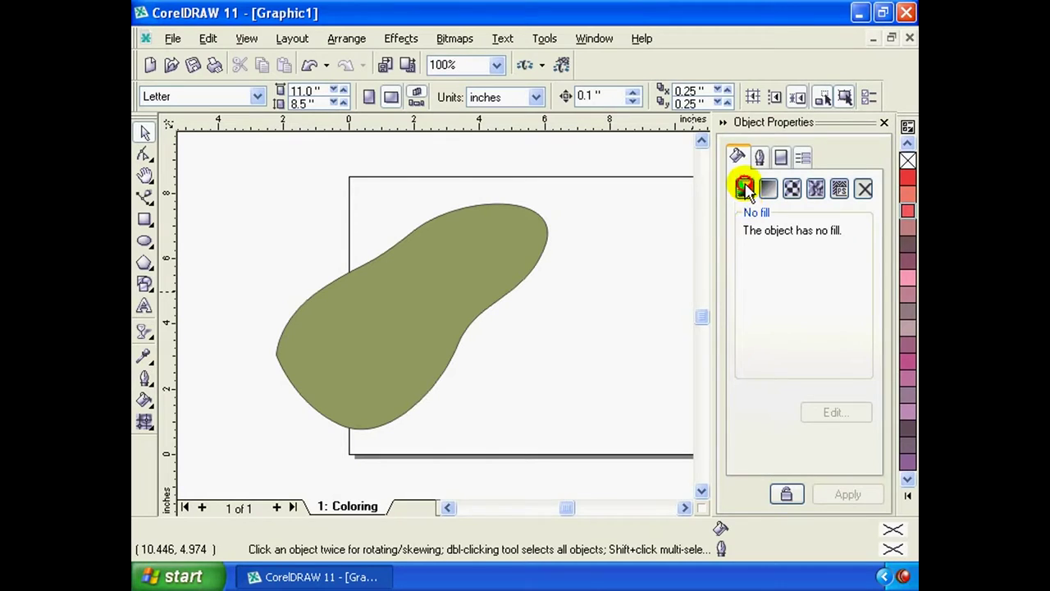
{"action": "left_click", "coordinate": [486, 271]}
{"action": "left_click", "coordinate": [857, 317]}
{"action": "mouse_move", "coordinate": [863, 322]}
{"action": "left_mouse_down"}
{"action": "mouse_move", "coordinate": [868, 357]}
{"action": "mouse_move", "coordinate": [853, 288]}
{"action": "left_mouse_up"}
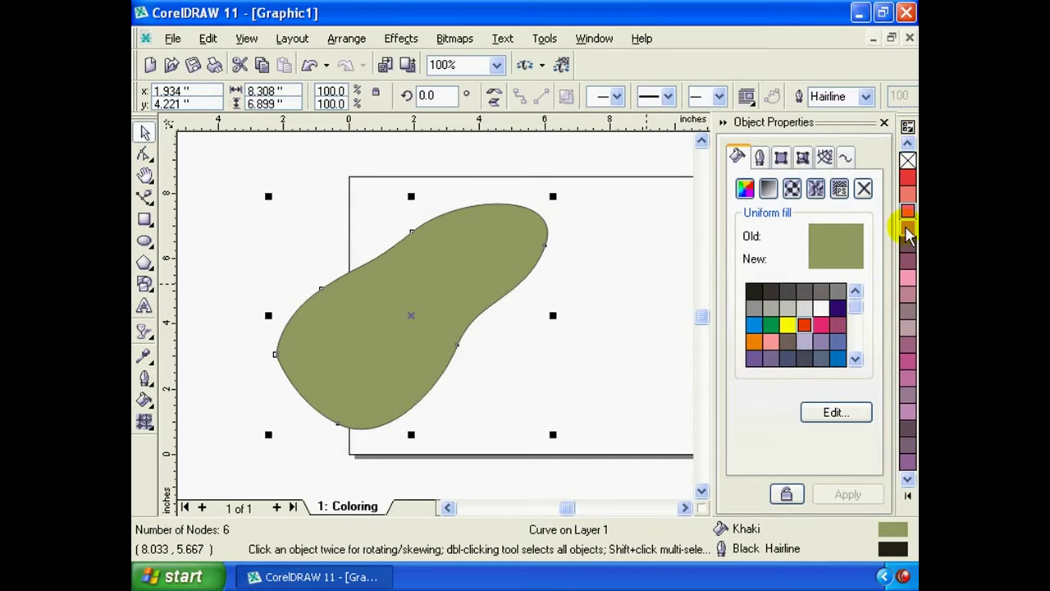
{"action": "left_click", "coordinate": [820, 355]}
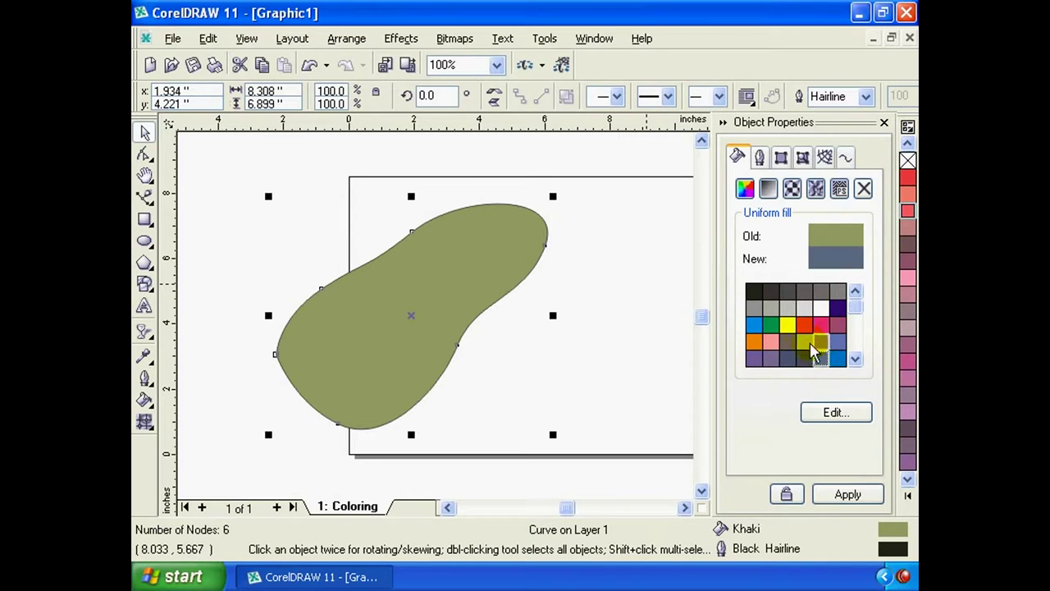
{"action": "left_click", "coordinate": [771, 325]}
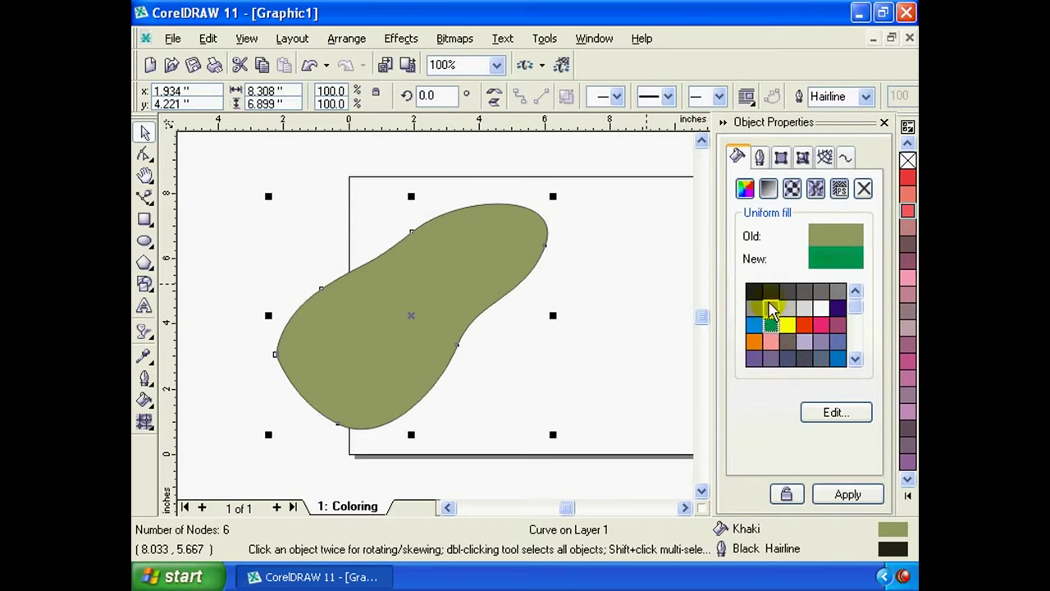
Try red-orange and pink swatches, then apply a Magenta fill to the blob
{"action": "left_click_drag", "start_coordinate": [856, 304], "coordinate": [854, 306]}
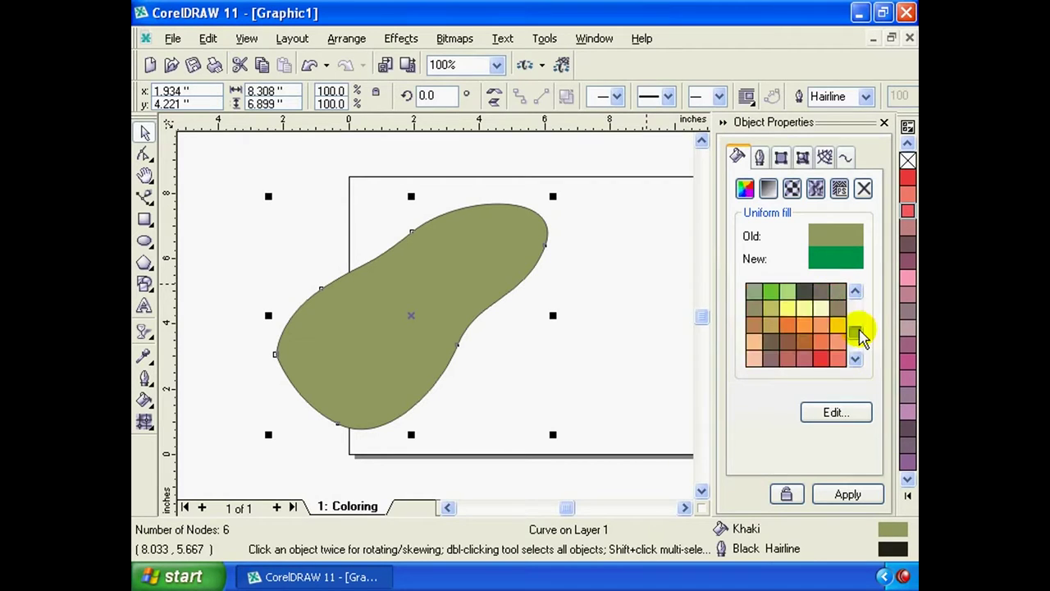
{"action": "left_click", "coordinate": [855, 359]}
{"action": "left_click", "coordinate": [856, 290]}
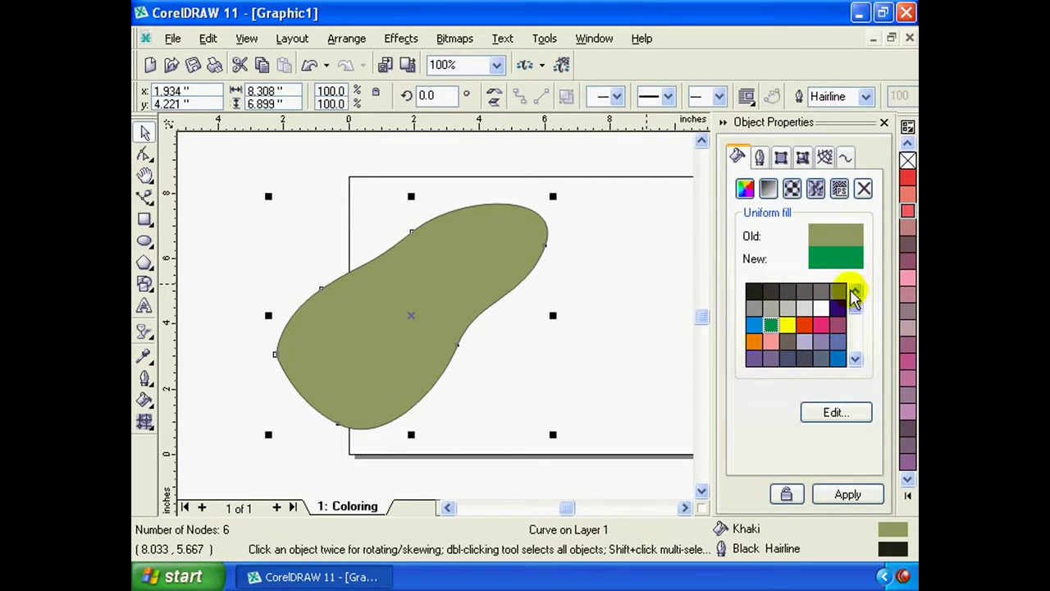
{"action": "left_click", "coordinate": [802, 327]}
{"action": "left_click", "coordinate": [819, 343]}
{"action": "left_click", "coordinate": [813, 329]}
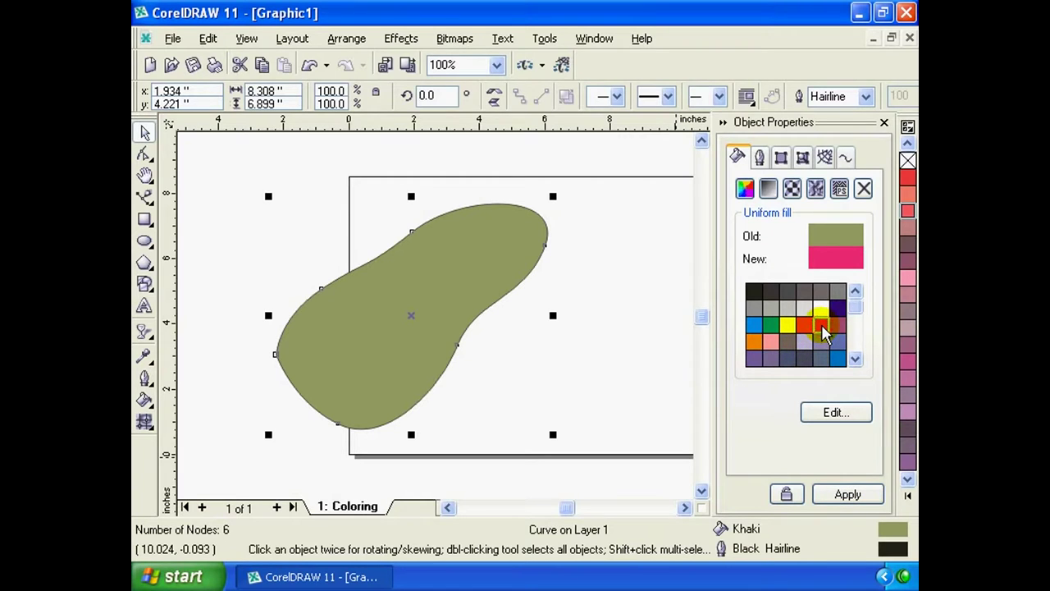
{"action": "left_click", "coordinate": [853, 496]}
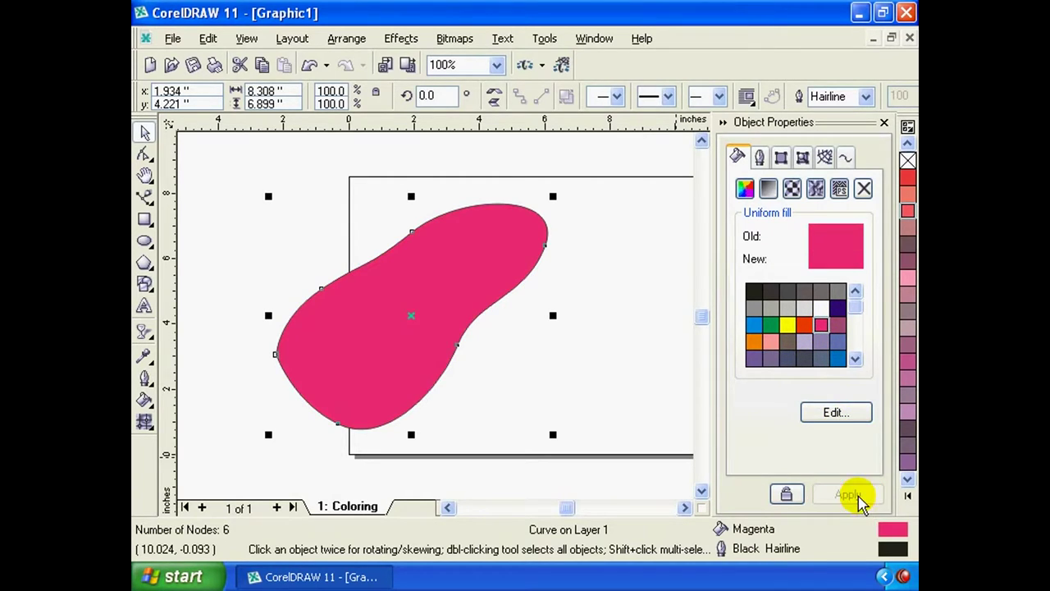
Nudge the magenta blob left and back, then request the Edit colour editor
{"action": "left_click_drag", "start_coordinate": [451, 311], "coordinate": [411, 311]}
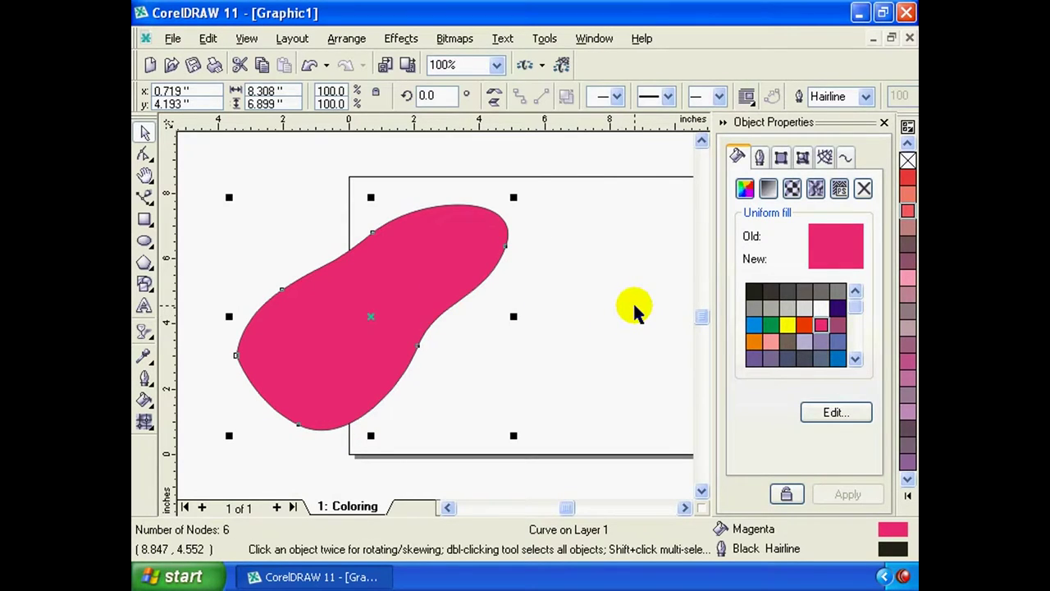
{"action": "left_click_drag", "start_coordinate": [485, 261], "coordinate": [526, 261]}
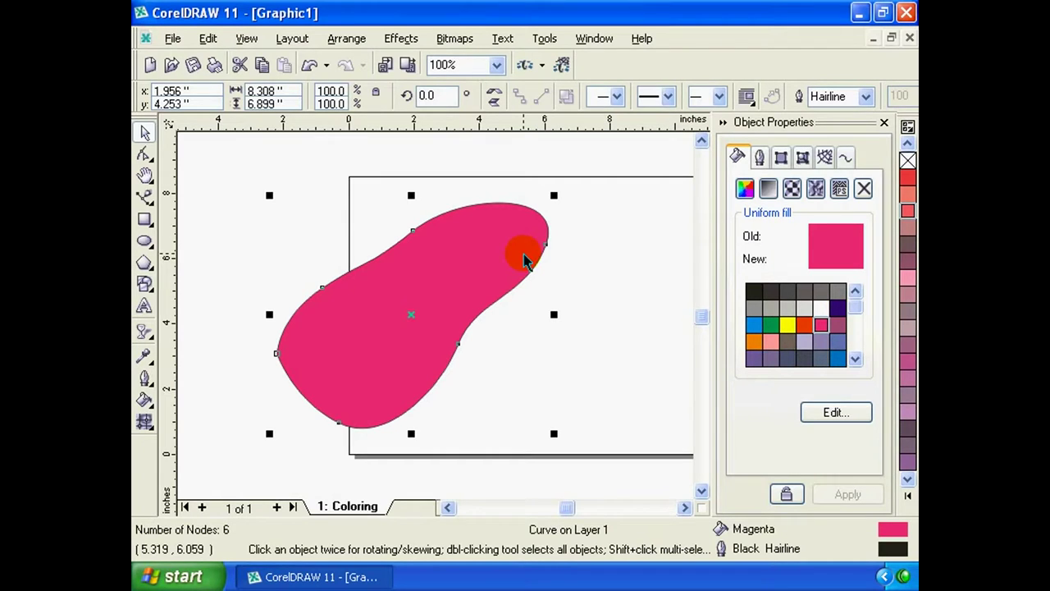
{"action": "left_click", "coordinate": [835, 415]}
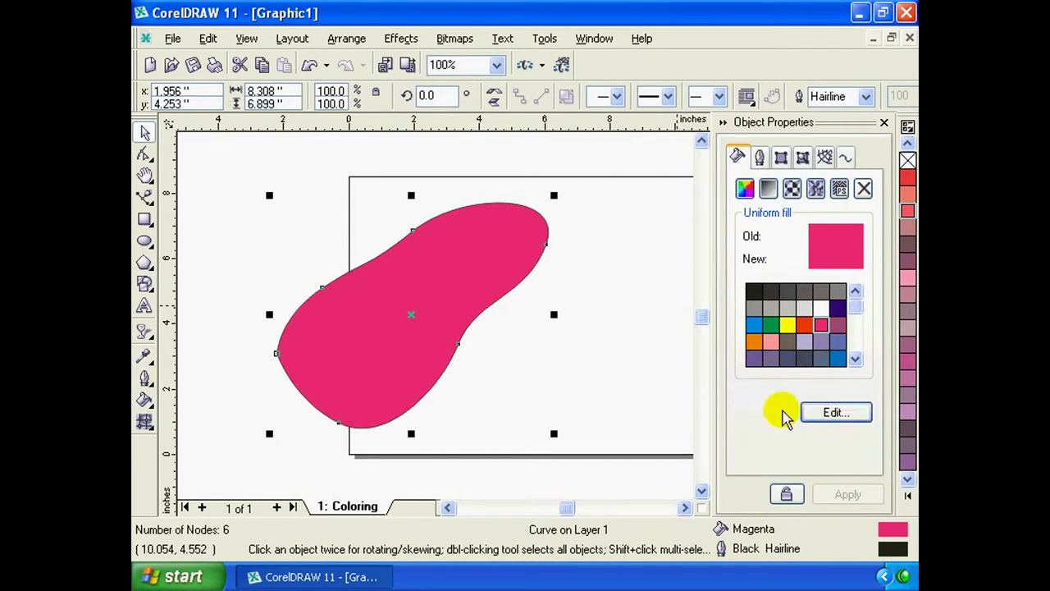
Open the Uniform Fill editor, reposition it, and shift the colour toward a redder shade
{"action": "left_click", "coordinate": [834, 416]}
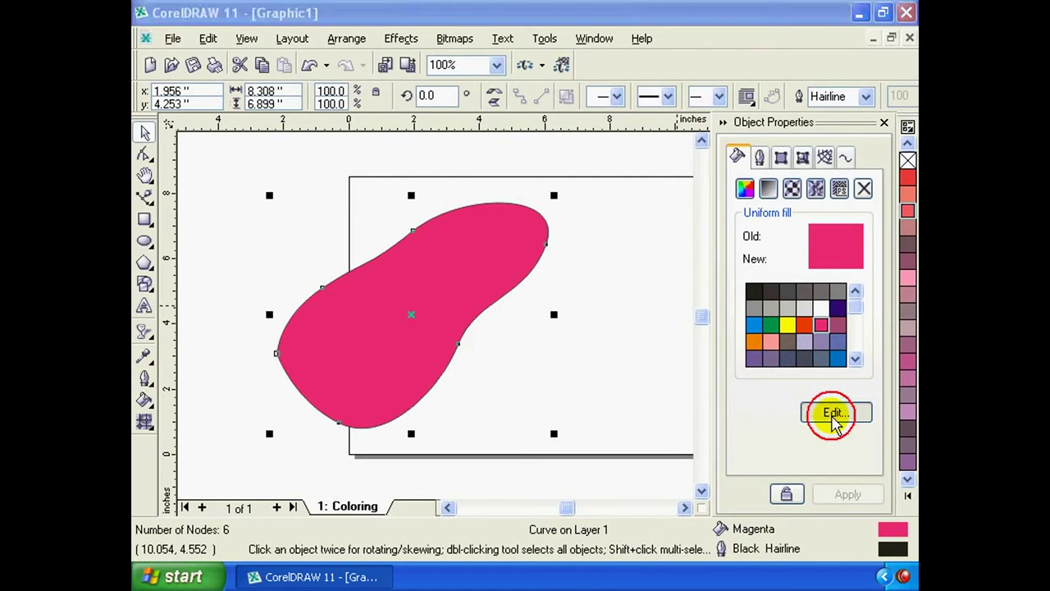
{"action": "left_click_drag", "start_coordinate": [740, 174], "coordinate": [488, 137]}
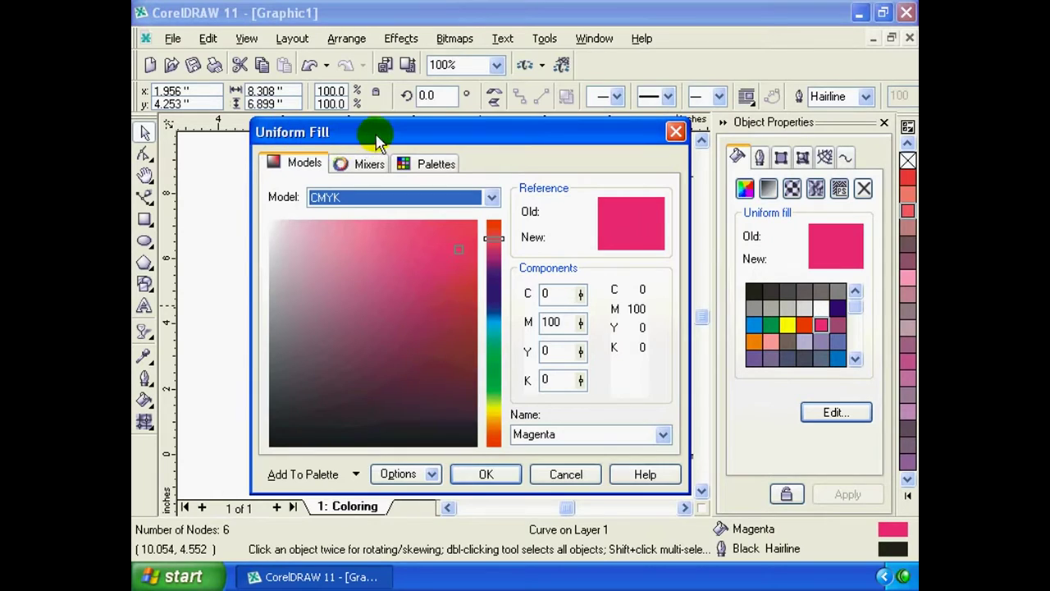
{"action": "left_click_drag", "start_coordinate": [375, 130], "coordinate": [367, 150]}
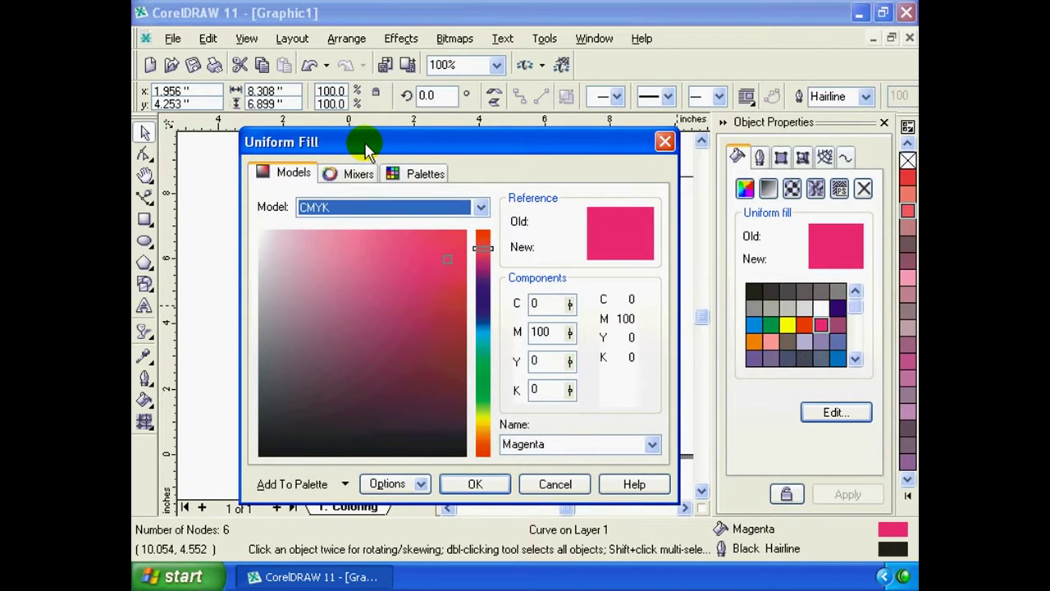
{"action": "left_click_drag", "start_coordinate": [447, 262], "coordinate": [452, 243]}
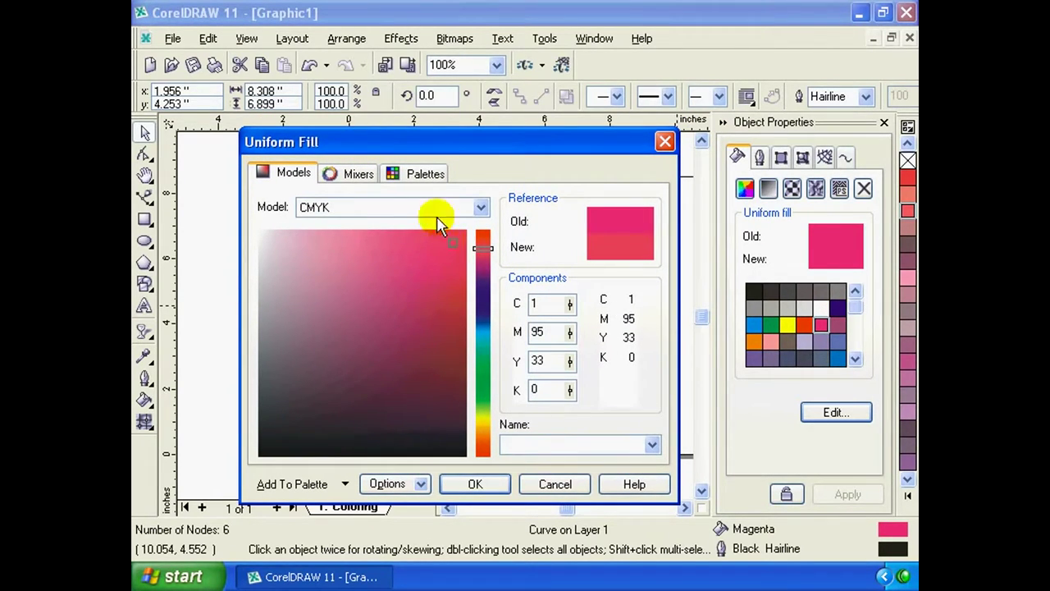
{"action": "left_click", "coordinate": [484, 207]}
{"action": "left_click", "coordinate": [484, 206]}
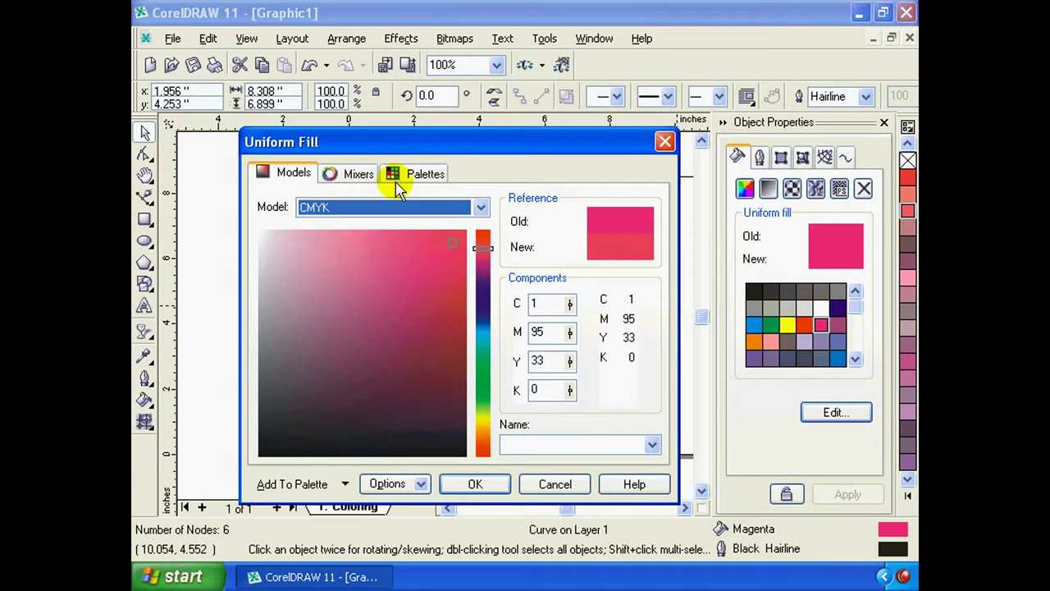
{"action": "left_click", "coordinate": [287, 181]}
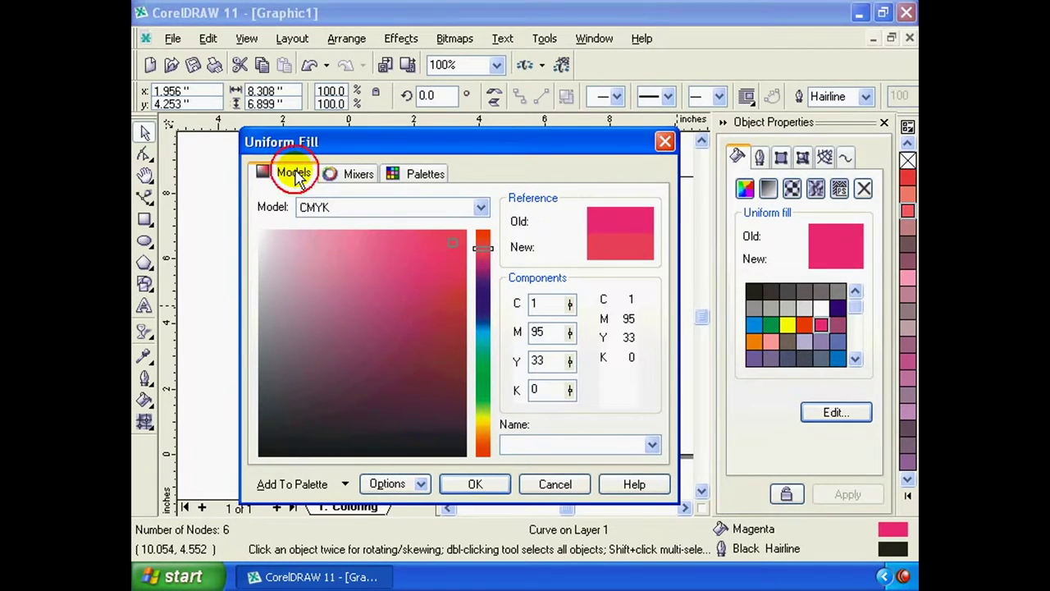
{"action": "left_click", "coordinate": [359, 174]}
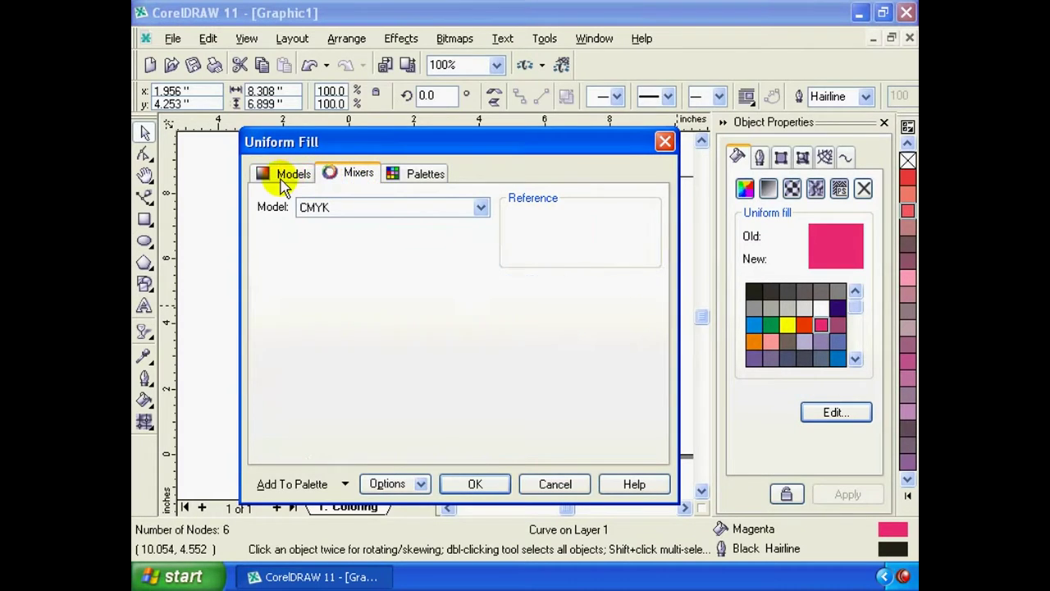
{"action": "left_click", "coordinate": [292, 176]}
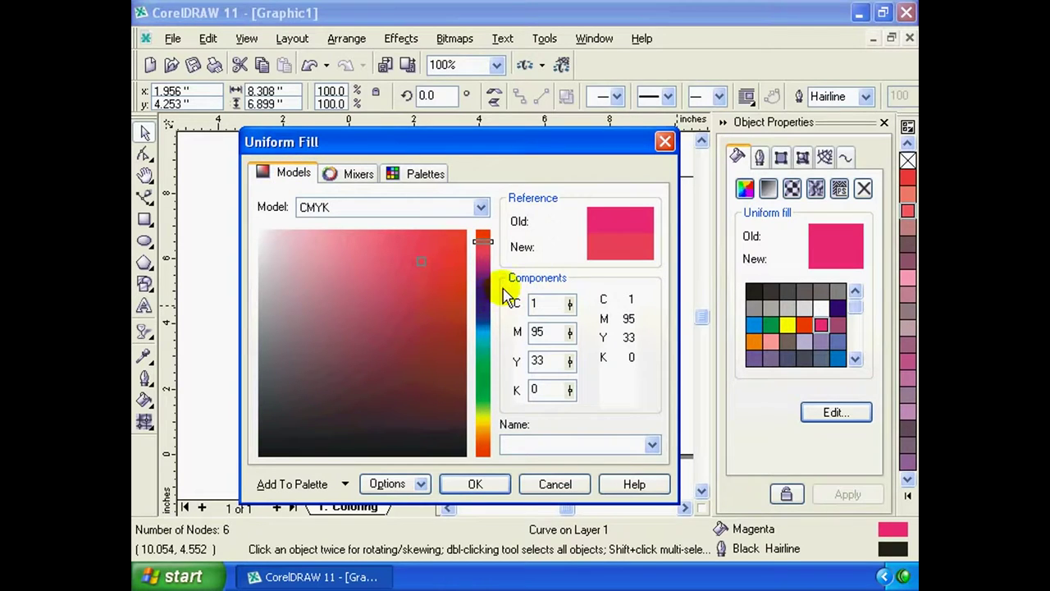
{"action": "left_click_drag", "start_coordinate": [435, 261], "coordinate": [443, 247]}
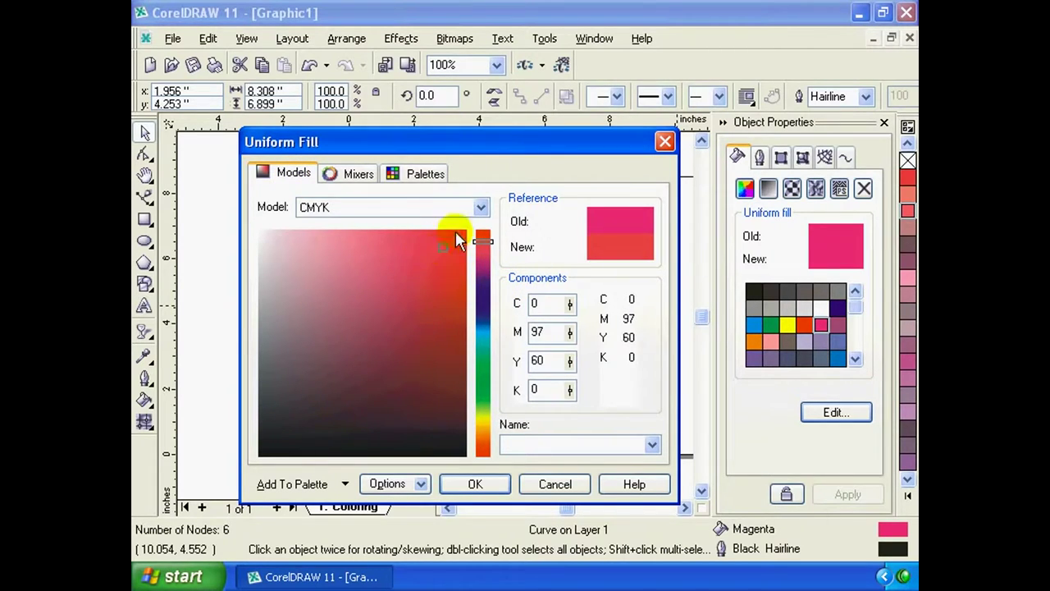
Keep the CMYK model and raise cyan to 42, giving C42 M97 Y60 K0
{"action": "left_click", "coordinate": [485, 212]}
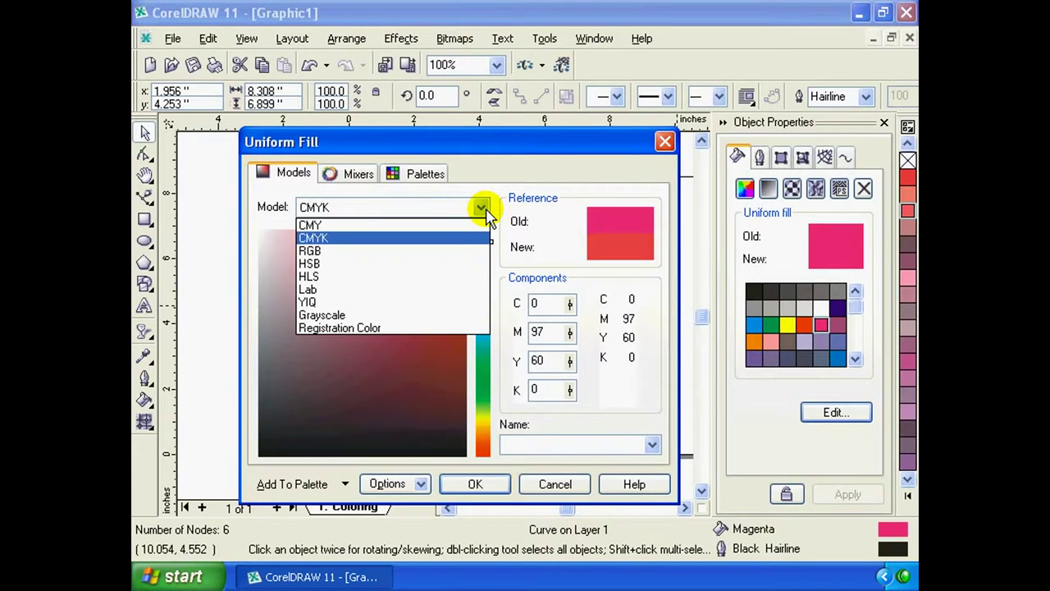
{"action": "left_click", "coordinate": [486, 211]}
{"action": "left_click", "coordinate": [486, 212]}
{"action": "left_click", "coordinate": [486, 212]}
{"action": "left_click", "coordinate": [486, 212]}
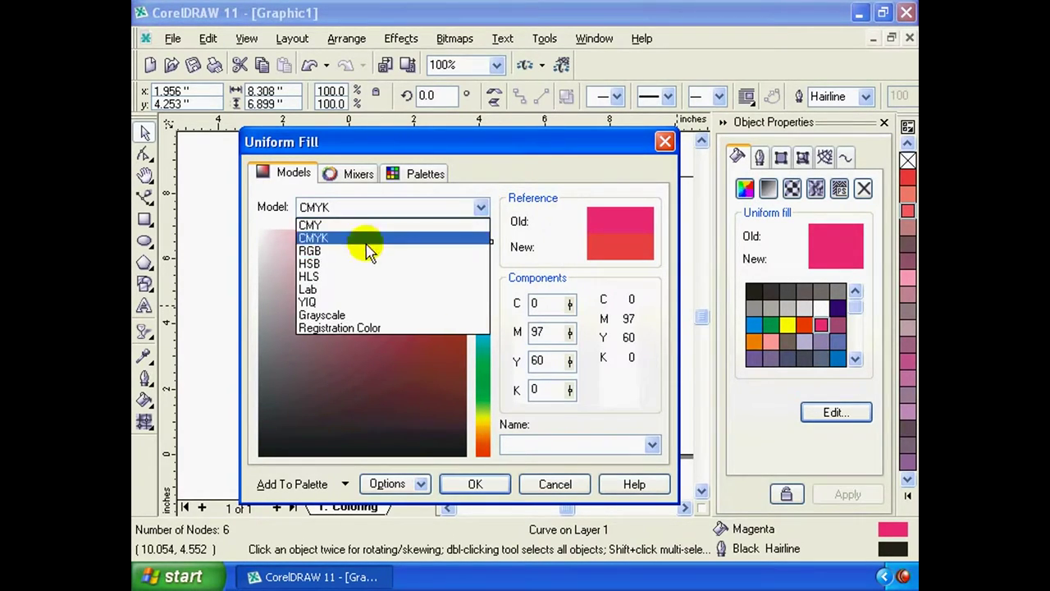
{"action": "left_click", "coordinate": [367, 237]}
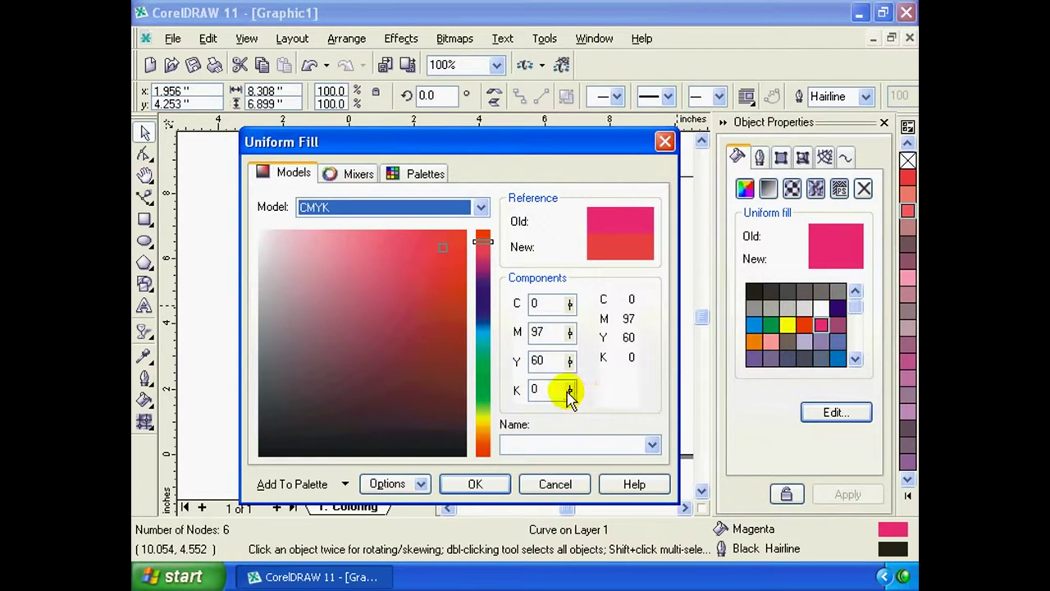
{"action": "left_click", "coordinate": [571, 304]}
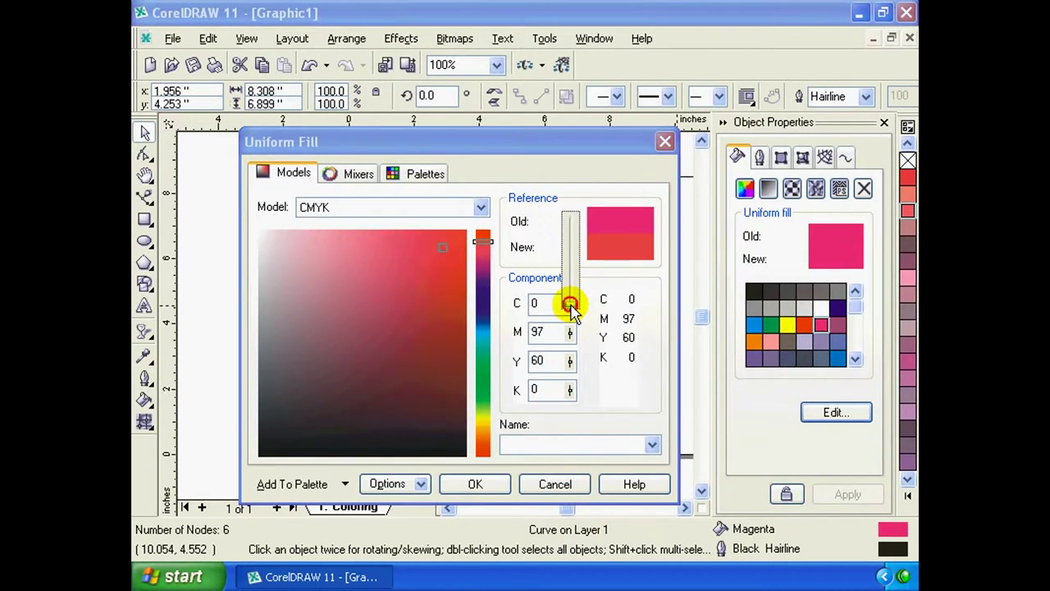
{"action": "mouse_move", "coordinate": [570, 304]}
{"action": "left_mouse_down"}
{"action": "mouse_move", "coordinate": [569, 266]}
{"action": "mouse_move", "coordinate": [577, 275]}
{"action": "left_mouse_up"}
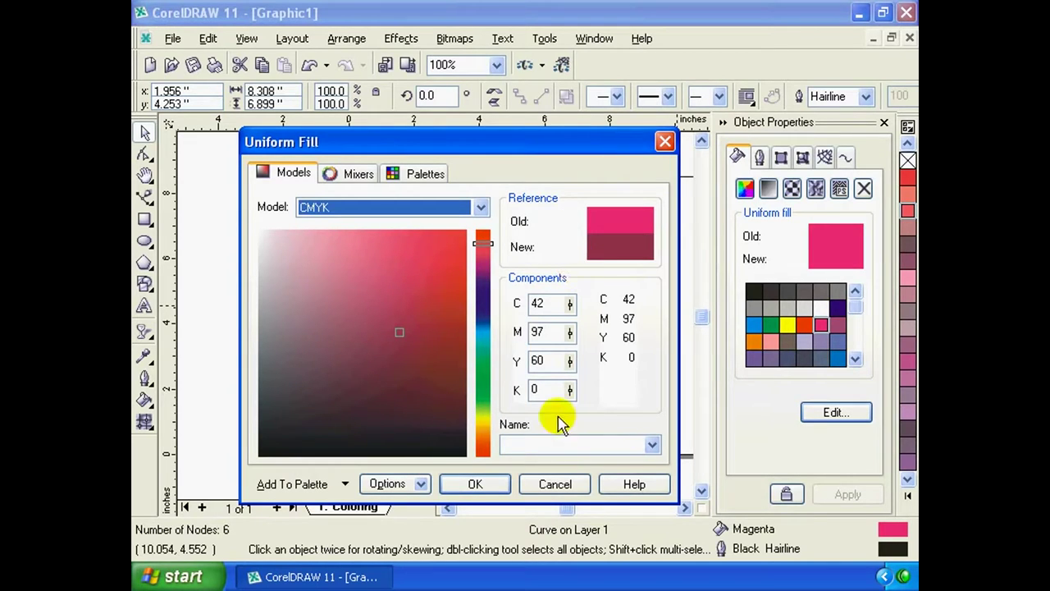
In the colour mixers, try light pink and Magenta swatches and set the grid Size to 8x8
{"action": "left_click", "coordinate": [355, 175]}
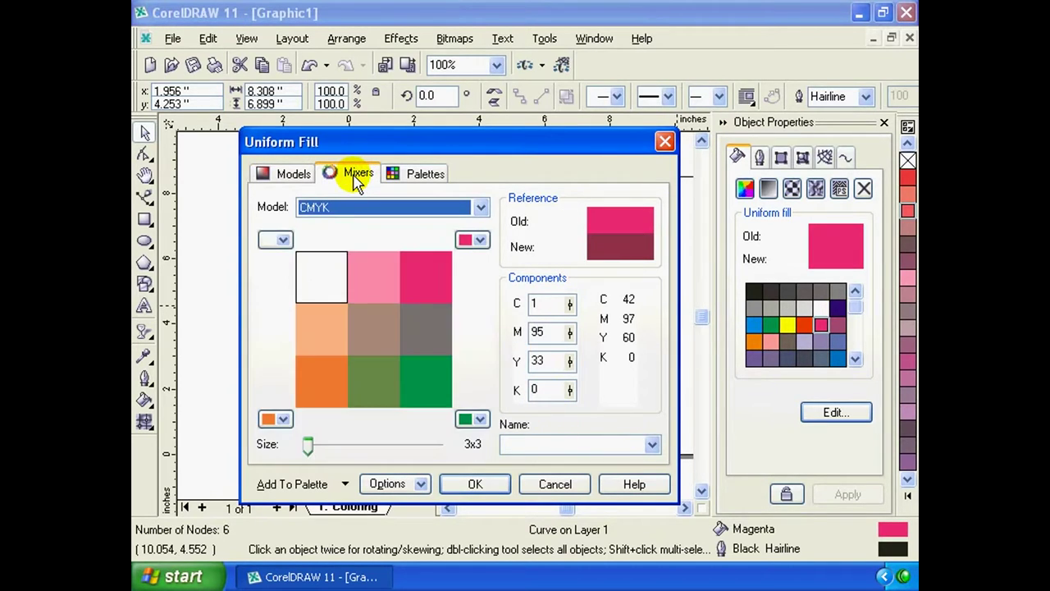
{"action": "left_click", "coordinate": [483, 210]}
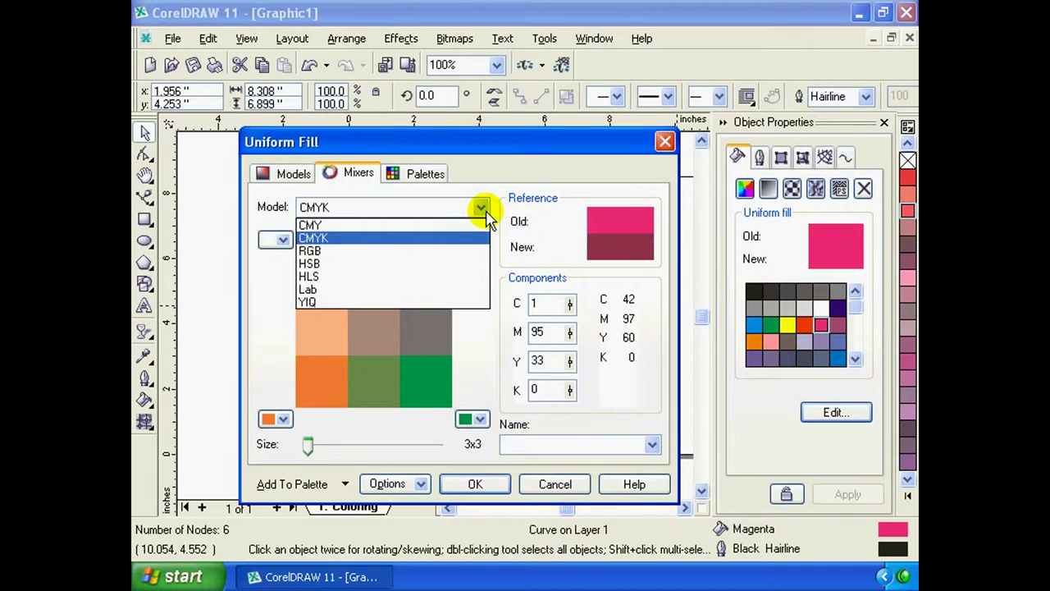
{"action": "left_click", "coordinate": [442, 233]}
{"action": "left_click", "coordinate": [363, 267]}
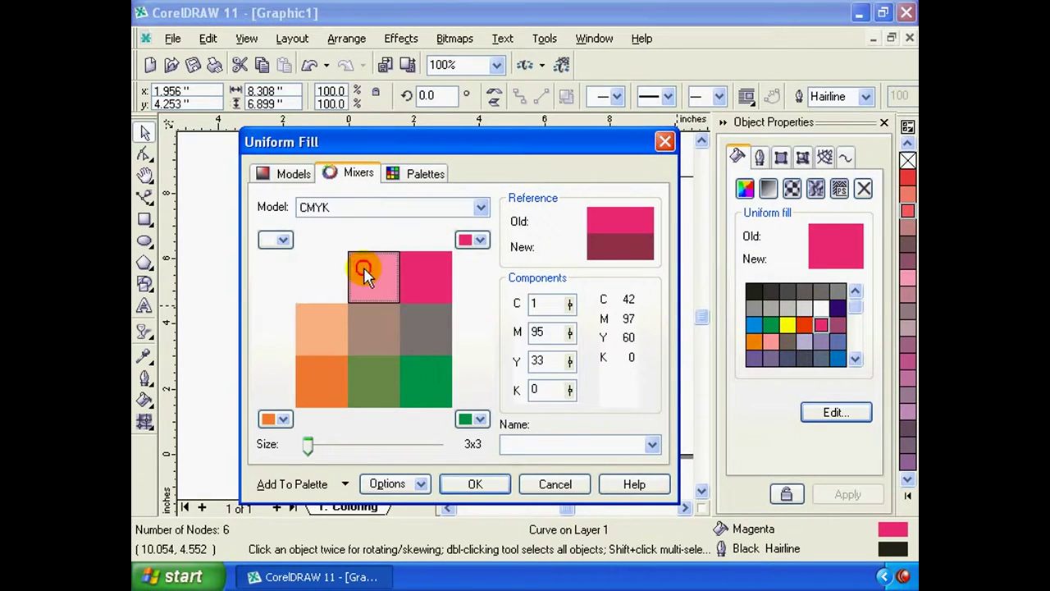
{"action": "left_click", "coordinate": [435, 279]}
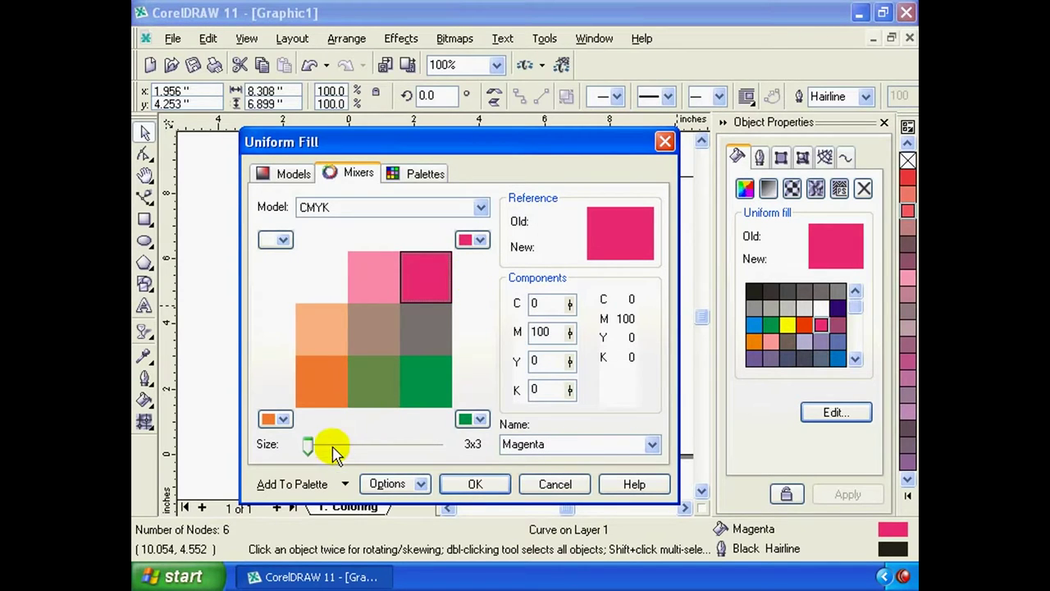
{"action": "mouse_move", "coordinate": [308, 444]}
{"action": "left_mouse_down"}
{"action": "mouse_move", "coordinate": [413, 446]}
{"action": "mouse_move", "coordinate": [347, 444]}
{"action": "mouse_move", "coordinate": [368, 444]}
{"action": "left_mouse_up"}
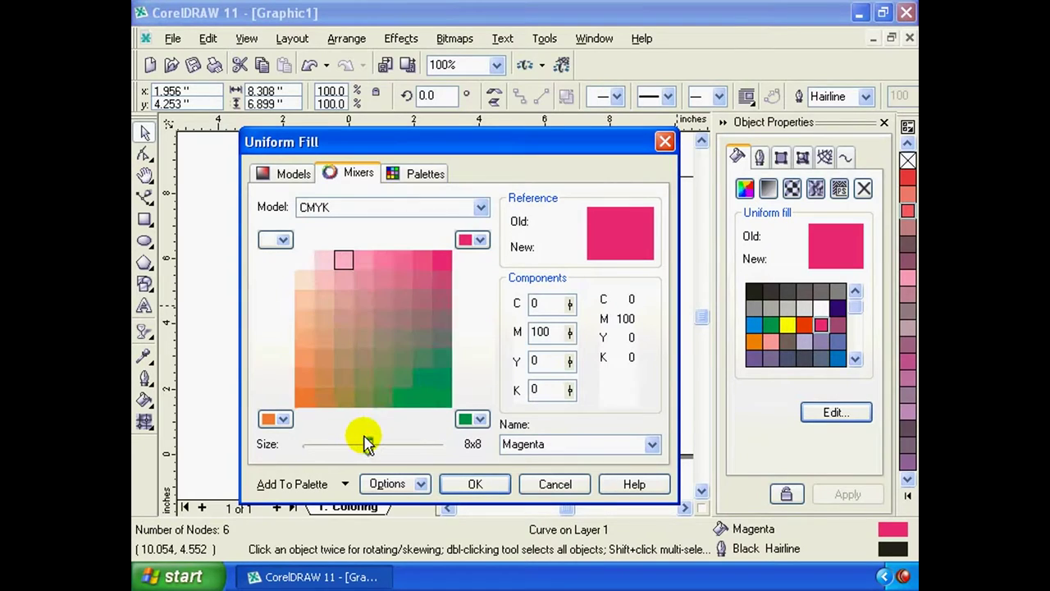
Choose Navy Blue from the named colours, then pick Pastel Blue from the Default RGB palette
{"action": "left_click", "coordinate": [654, 445]}
{"action": "left_click", "coordinate": [654, 445]}
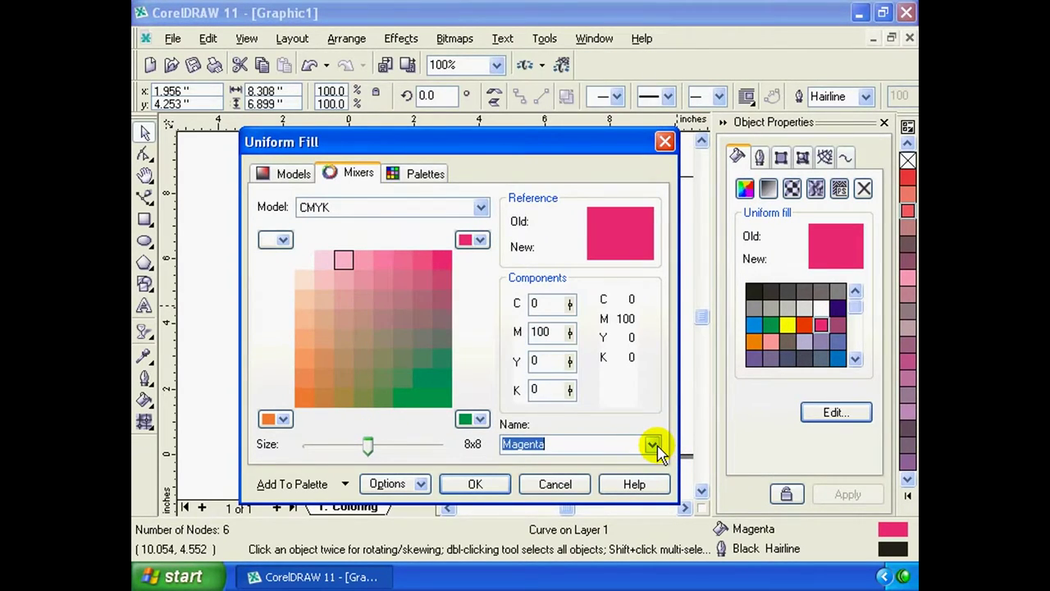
{"action": "left_click", "coordinate": [650, 444]}
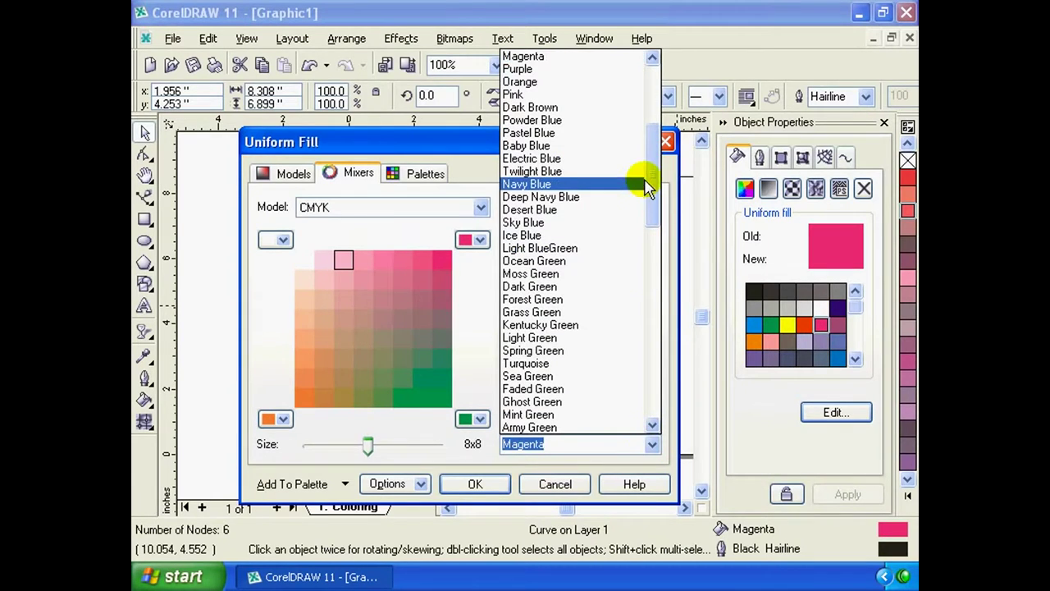
{"action": "left_click", "coordinate": [567, 184]}
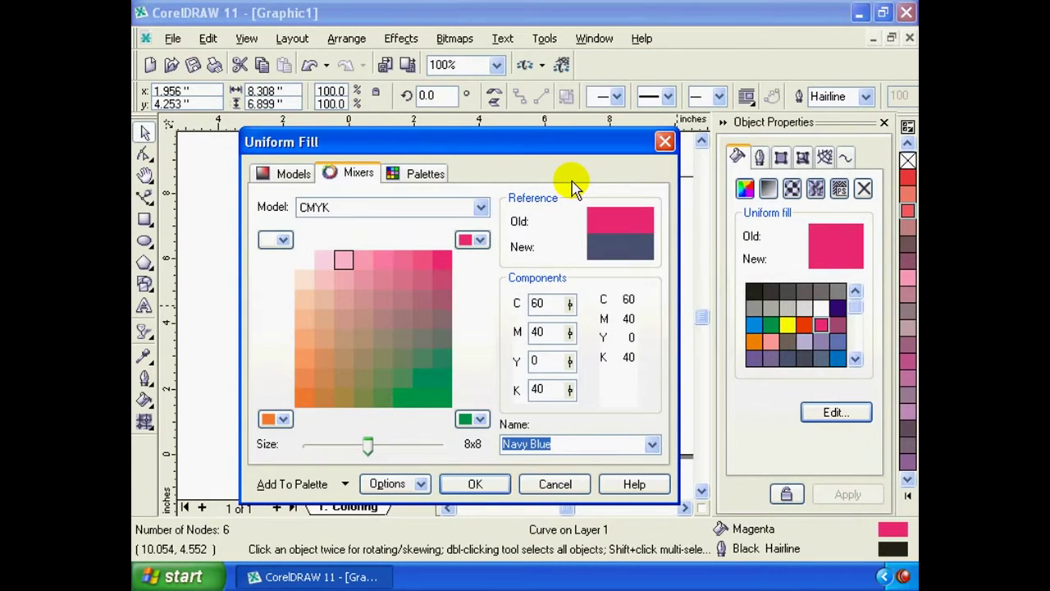
{"action": "left_click", "coordinate": [435, 172]}
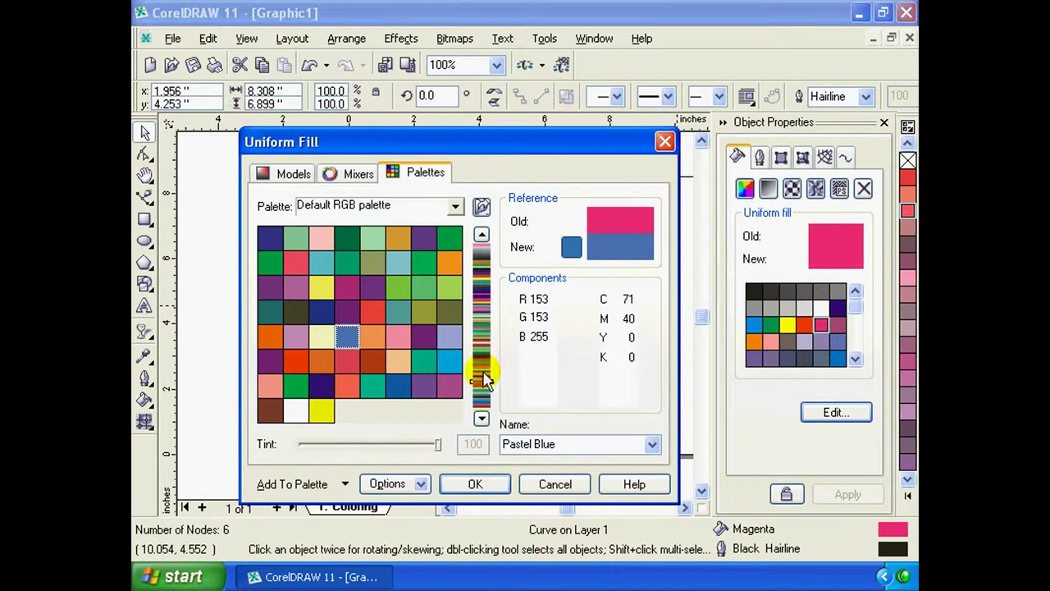
{"action": "mouse_move", "coordinate": [490, 389]}
{"action": "left_mouse_down"}
{"action": "mouse_move", "coordinate": [487, 269]}
{"action": "mouse_move", "coordinate": [496, 299]}
{"action": "left_mouse_up"}
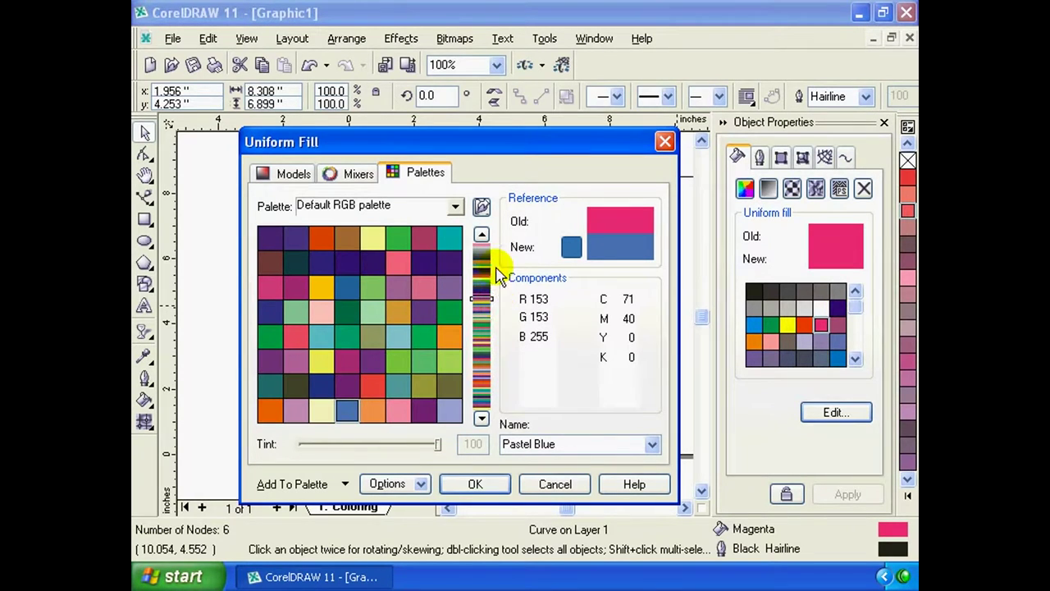
Browse the CMYK user palettes, trying Deep Violet and Dusty Rose
{"action": "left_click", "coordinate": [455, 207]}
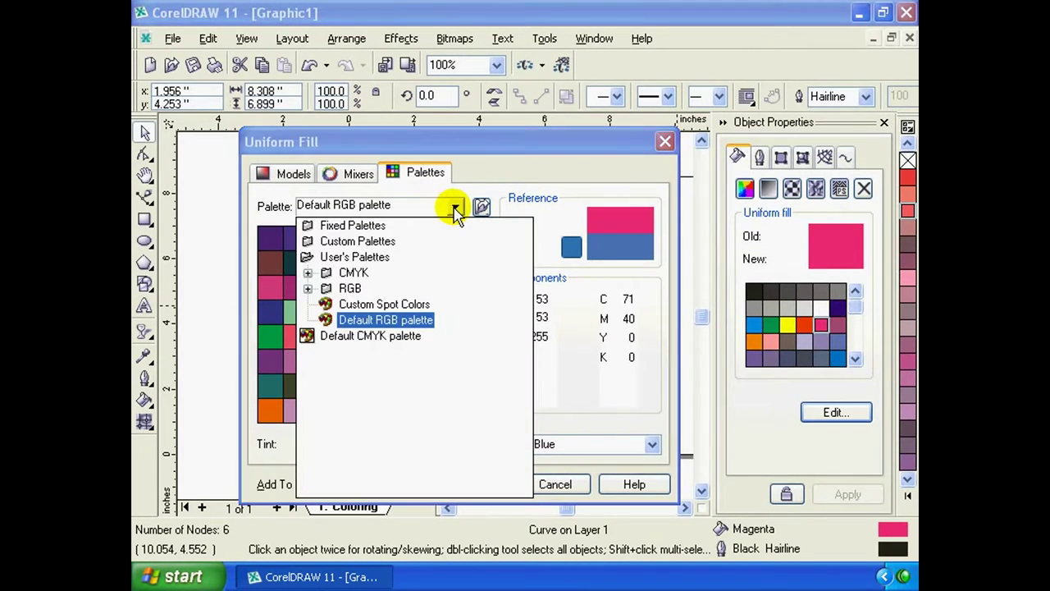
{"action": "double_click", "coordinate": [368, 273]}
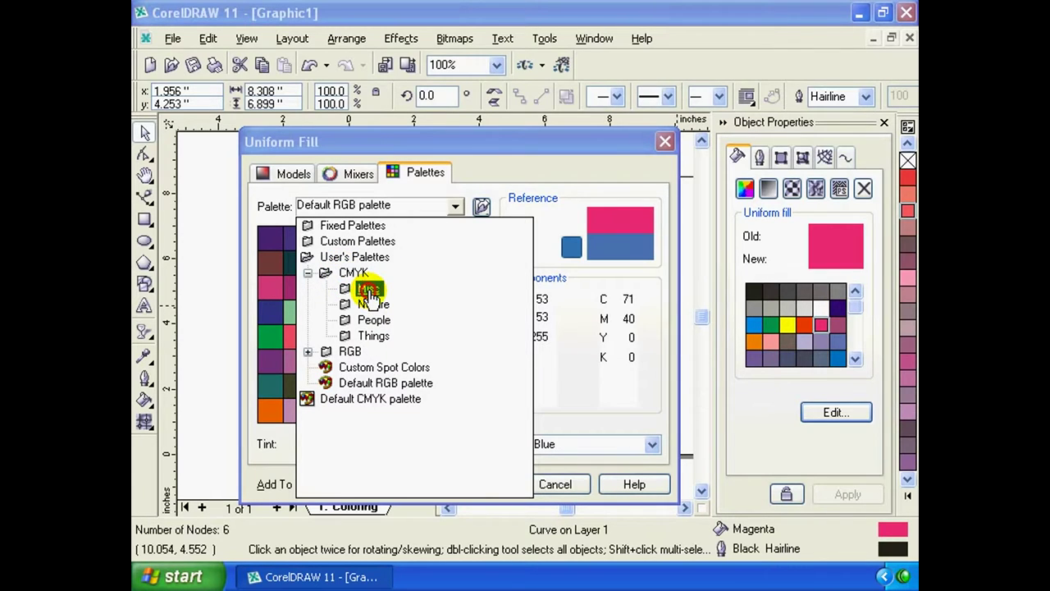
{"action": "left_click", "coordinate": [295, 286]}
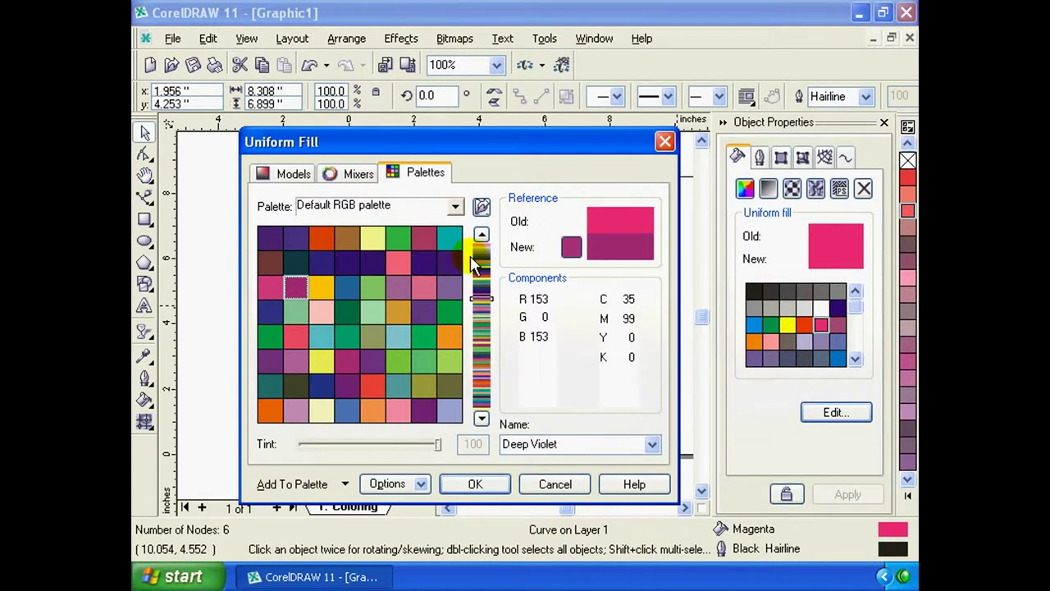
{"action": "left_click", "coordinate": [485, 297]}
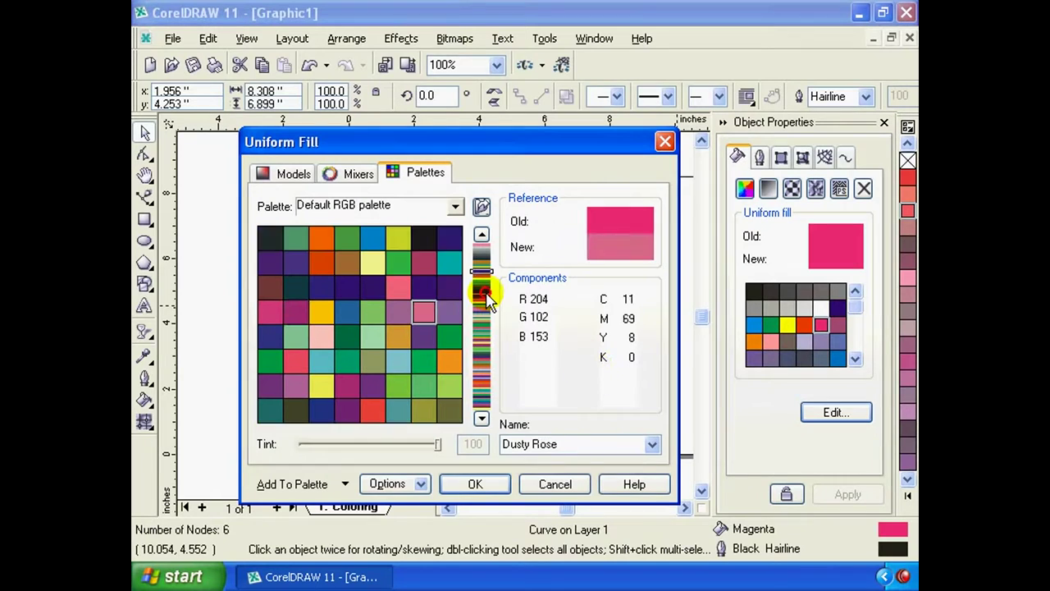
{"action": "left_click", "coordinate": [487, 295]}
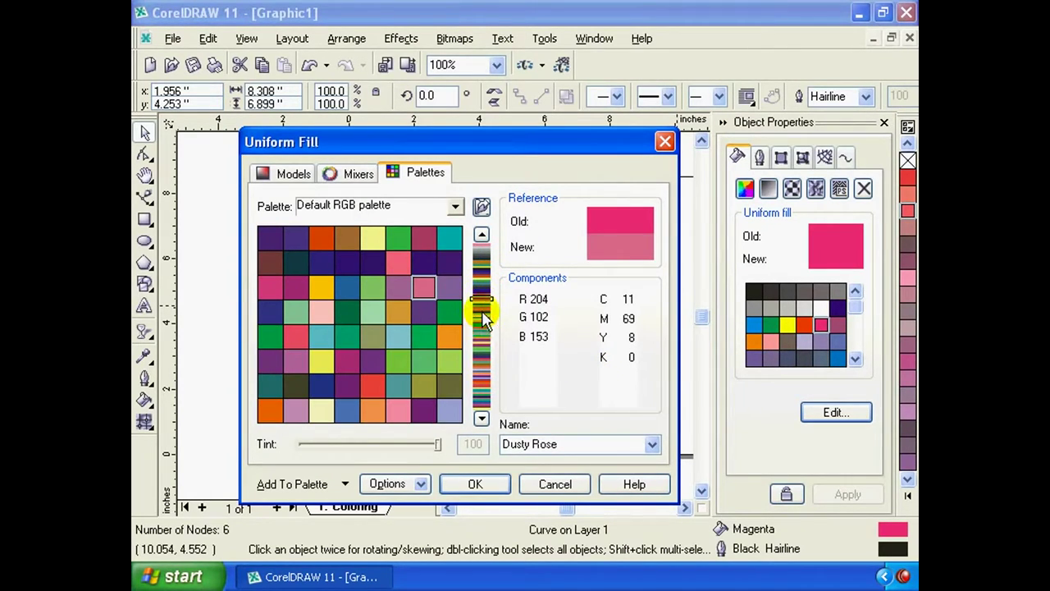
Cycle through the Models, Mixers and Palettes views and move the colour window to reveal the blob
{"action": "left_click", "coordinate": [293, 174]}
{"action": "left_click", "coordinate": [361, 174]}
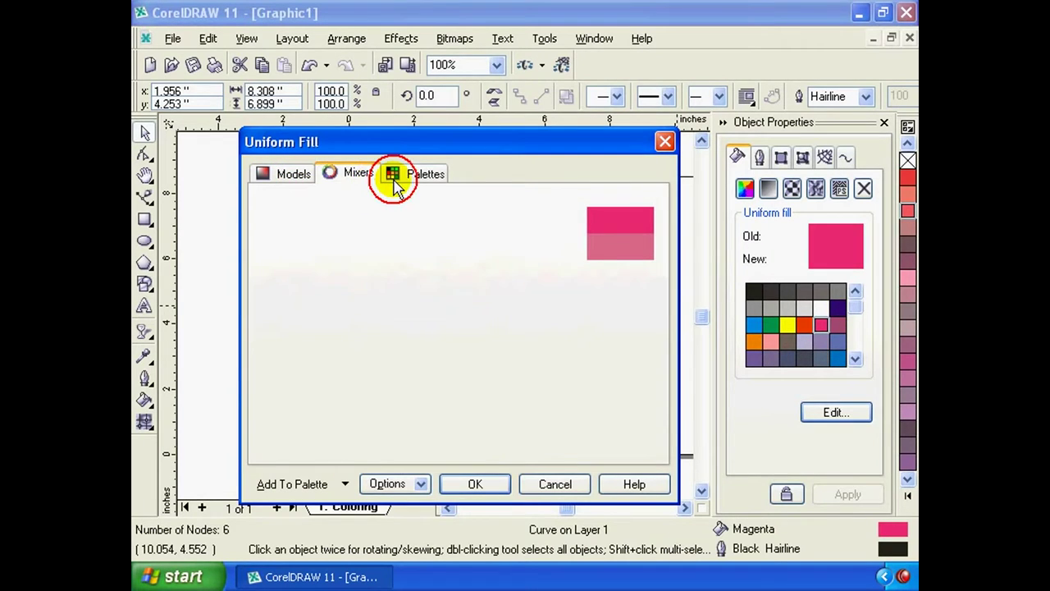
{"action": "left_click", "coordinate": [411, 174]}
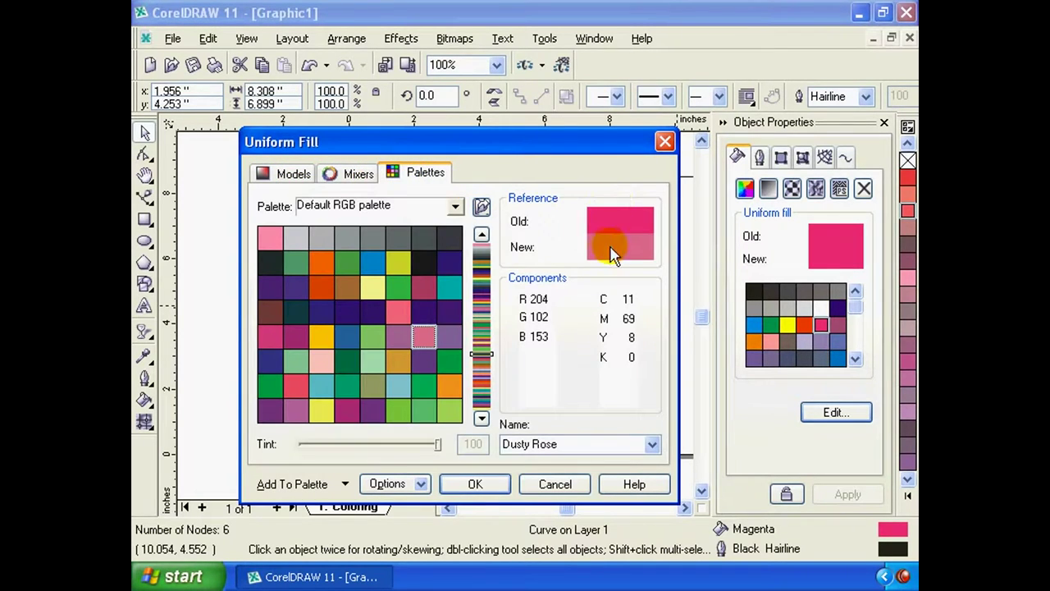
{"action": "left_click_drag", "start_coordinate": [584, 147], "coordinate": [512, 290]}
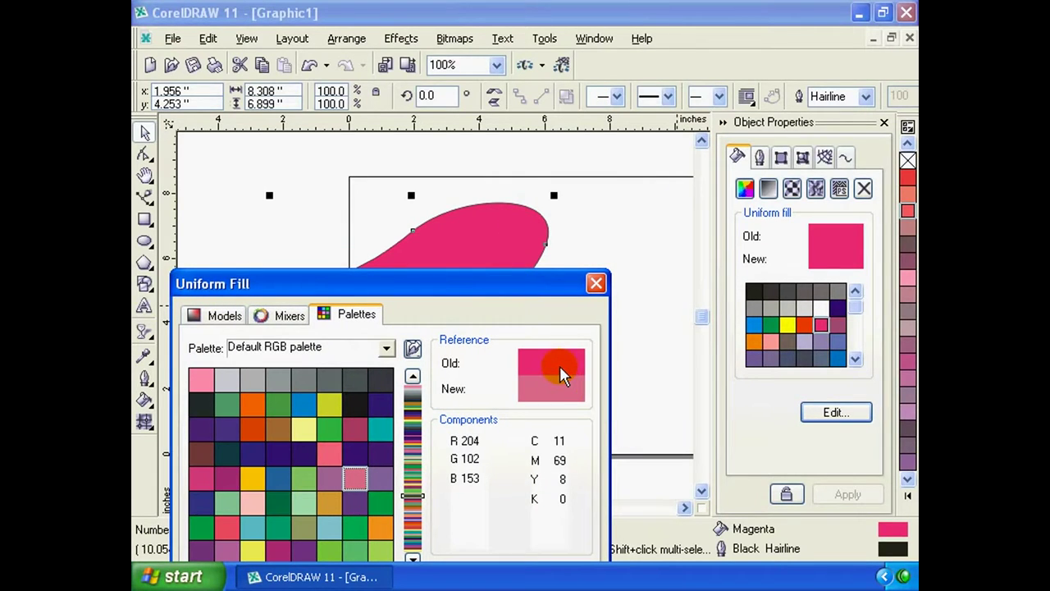
{"action": "left_click", "coordinate": [546, 402]}
Try purple, maroon and black swatches, then confirm Baby Blue as the new colour
{"action": "left_click_drag", "start_coordinate": [380, 478], "coordinate": [529, 410]}
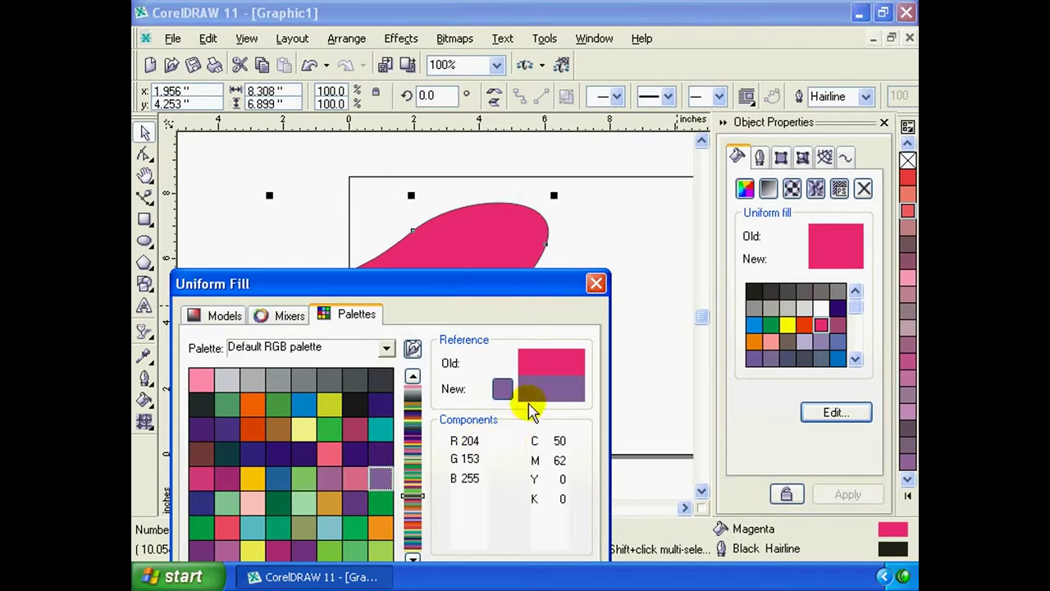
{"action": "left_click", "coordinate": [362, 432]}
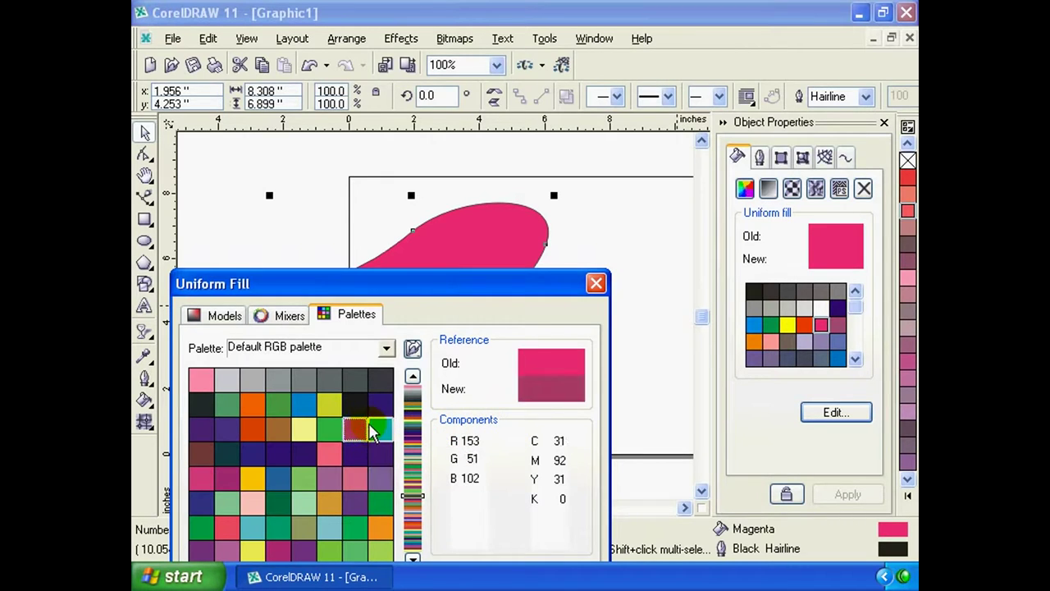
{"action": "left_click", "coordinate": [355, 403]}
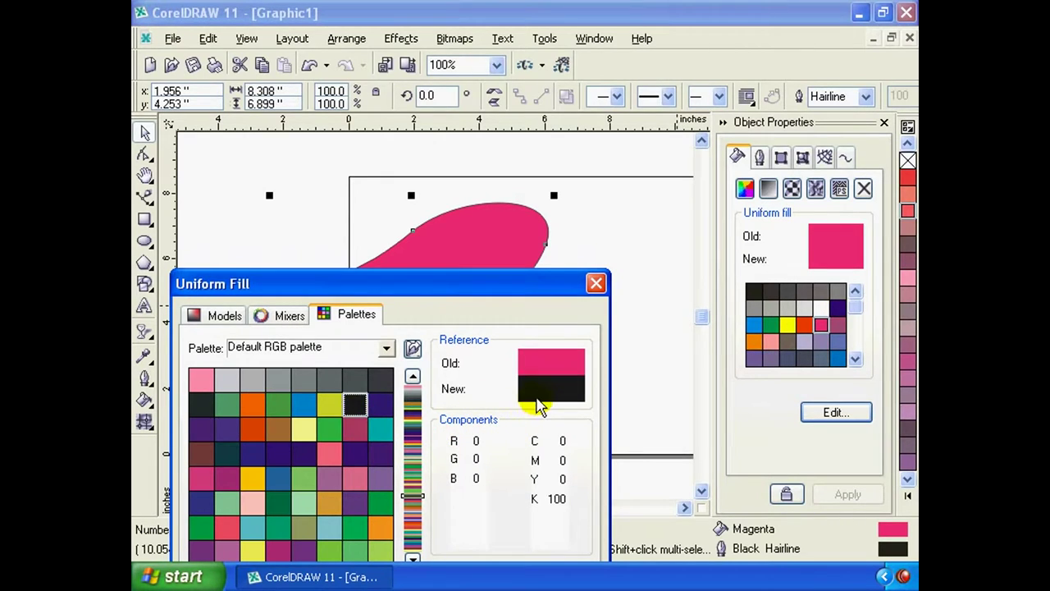
{"action": "left_click", "coordinate": [303, 403]}
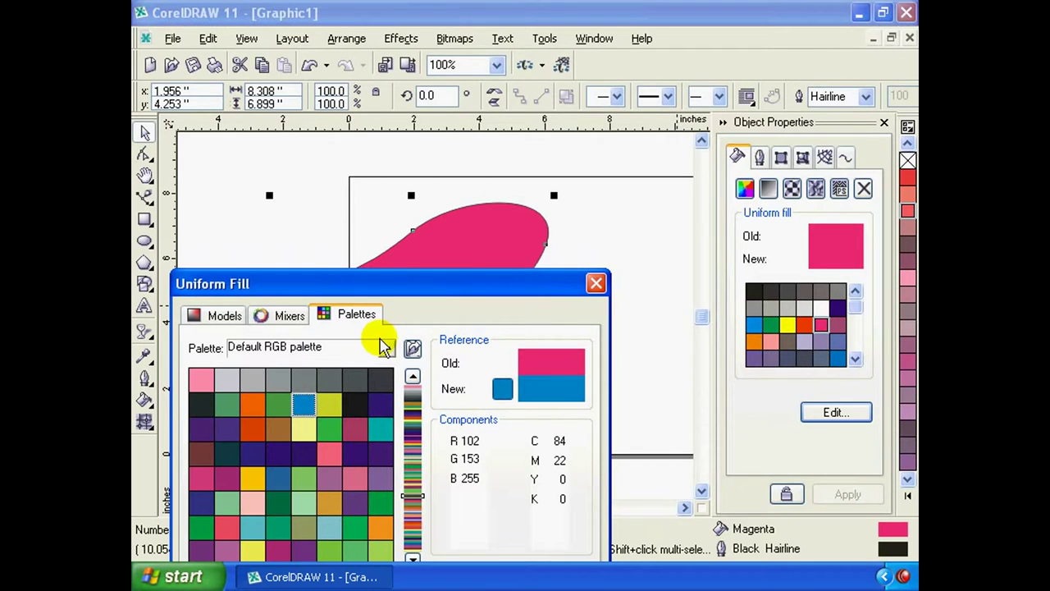
{"action": "left_click_drag", "start_coordinate": [474, 283], "coordinate": [544, 108]}
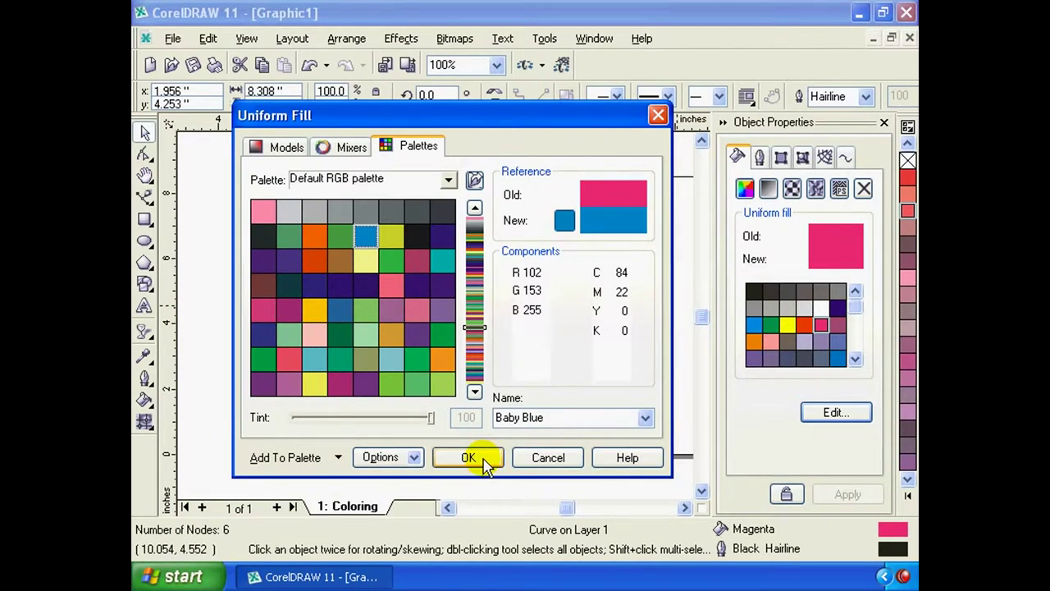
{"action": "left_click", "coordinate": [484, 465]}
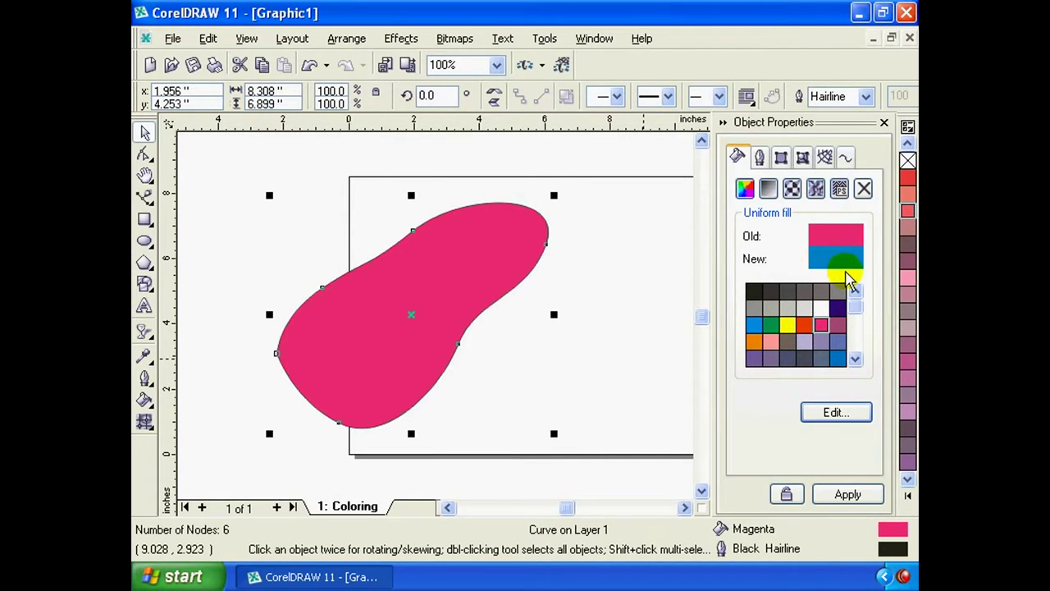
Apply the Baby Blue fill, nudge the blob right and stretch its right tip outward
{"action": "left_click", "coordinate": [854, 498]}
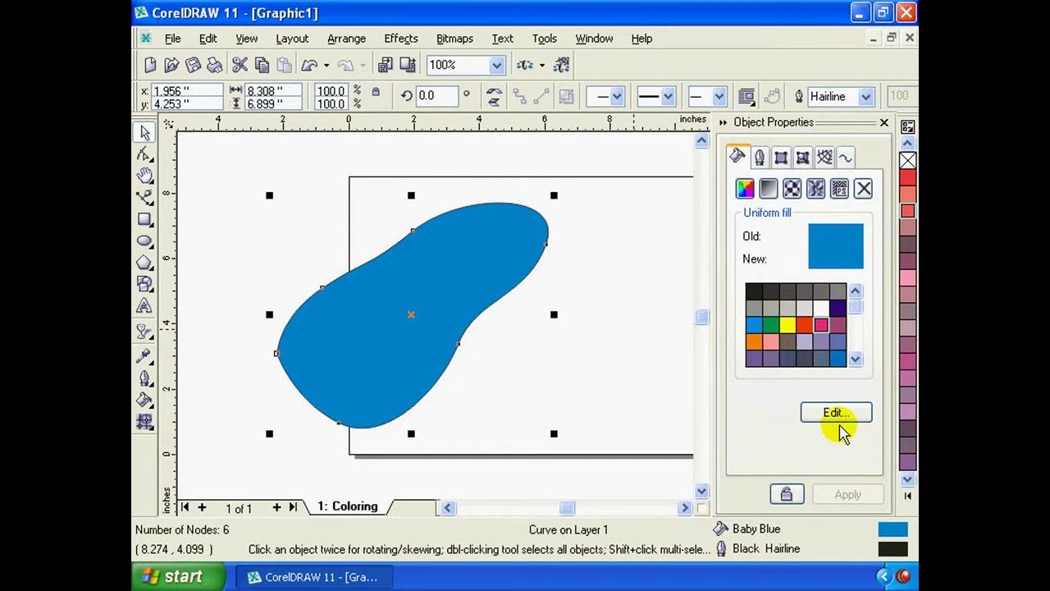
{"action": "mouse_move", "coordinate": [452, 293]}
{"action": "left_mouse_down"}
{"action": "mouse_move", "coordinate": [462, 297]}
{"action": "mouse_move", "coordinate": [450, 312]}
{"action": "left_mouse_up"}
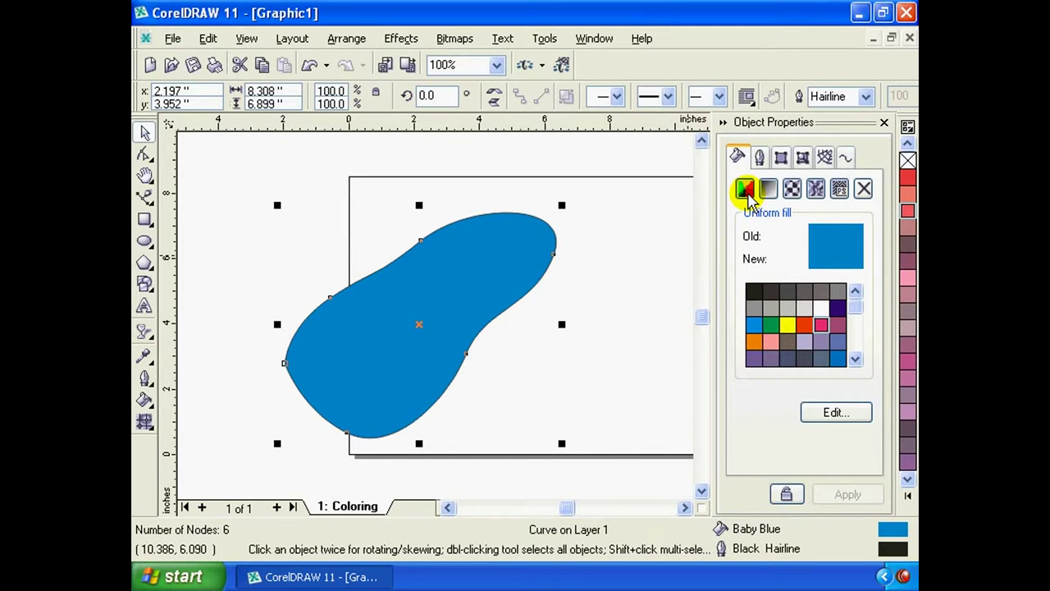
{"action": "left_click_drag", "start_coordinate": [491, 259], "coordinate": [501, 255]}
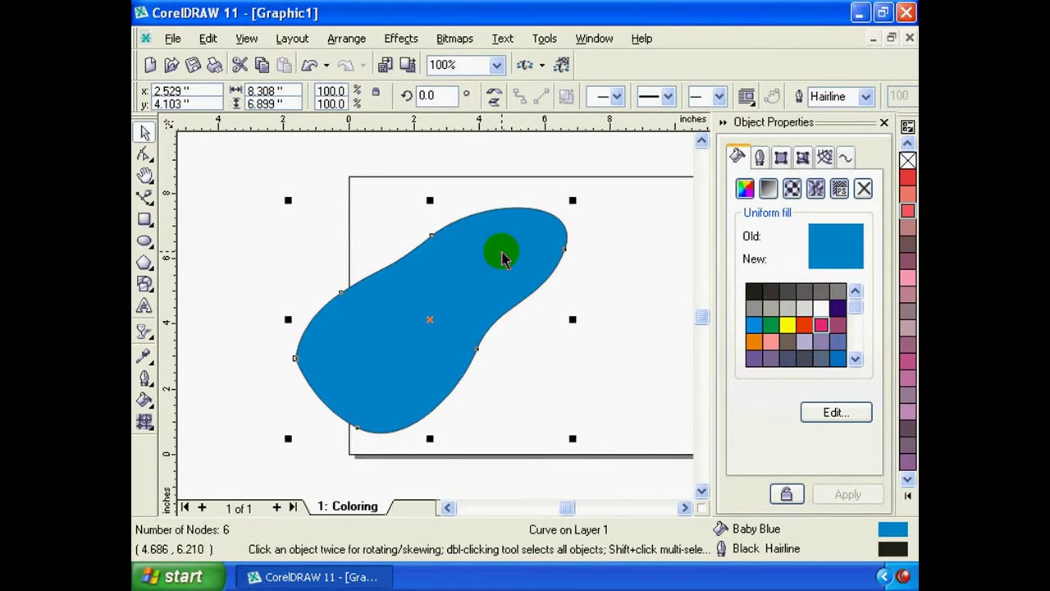
{"action": "left_click_drag", "start_coordinate": [565, 249], "coordinate": [587, 258]}
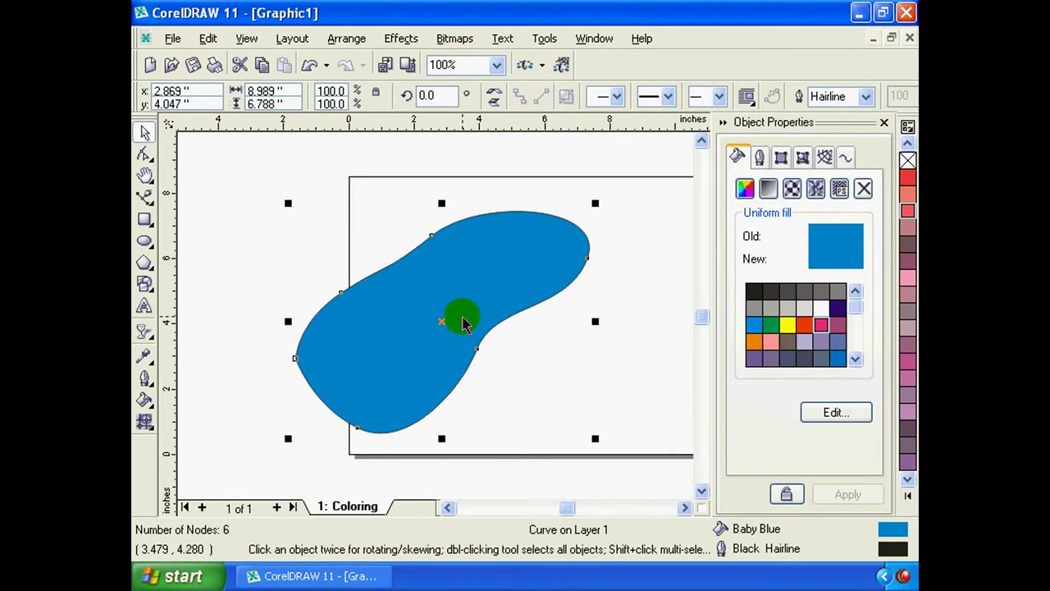
{"action": "left_click_drag", "start_coordinate": [461, 316], "coordinate": [448, 305]}
{"action": "left_click_drag", "start_coordinate": [520, 262], "coordinate": [538, 268]}
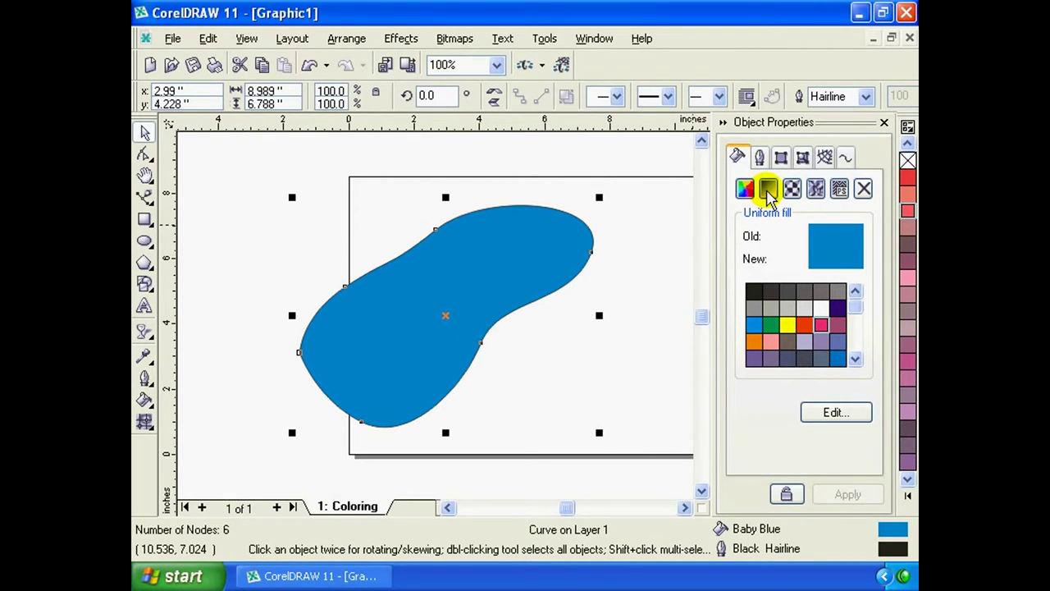
Switch to a fountain fill, preview linear, radial, conical and square types, and apply linear
{"action": "left_click", "coordinate": [769, 194]}
{"action": "left_click_drag", "start_coordinate": [491, 277], "coordinate": [480, 277]}
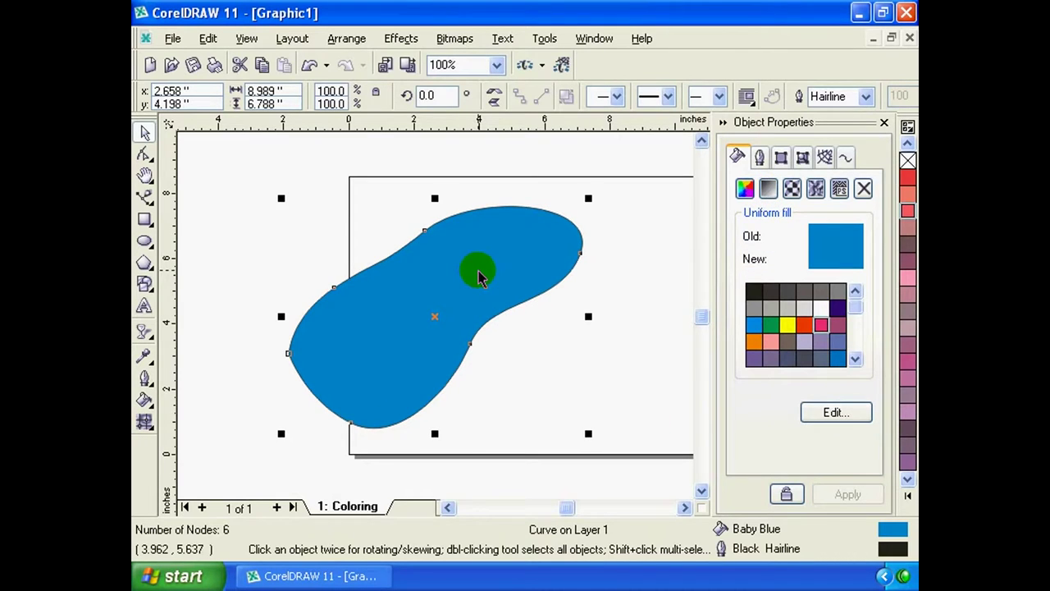
{"action": "left_click", "coordinate": [768, 190]}
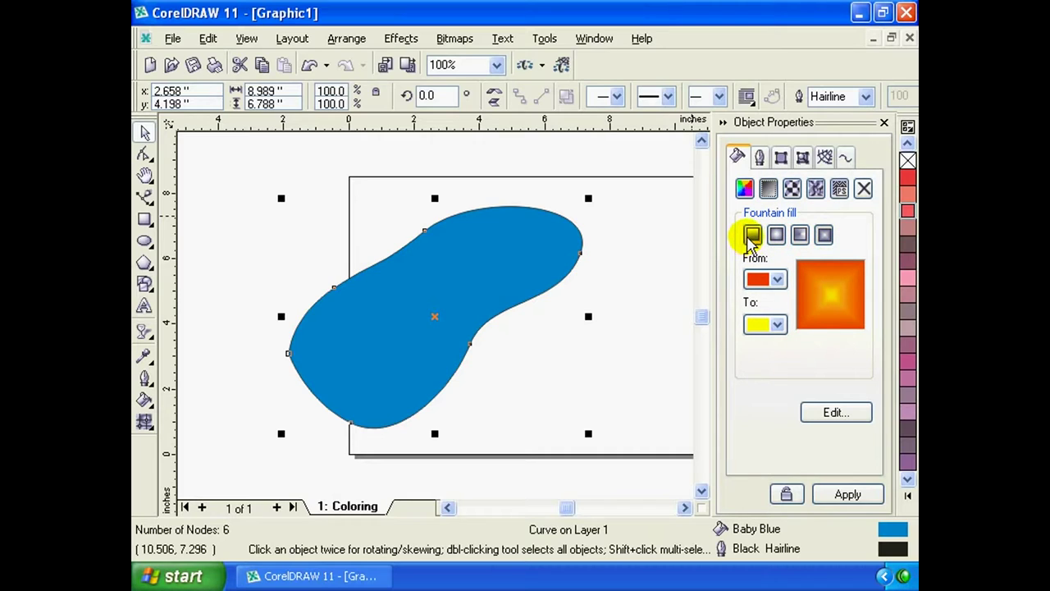
{"action": "left_click", "coordinate": [753, 236]}
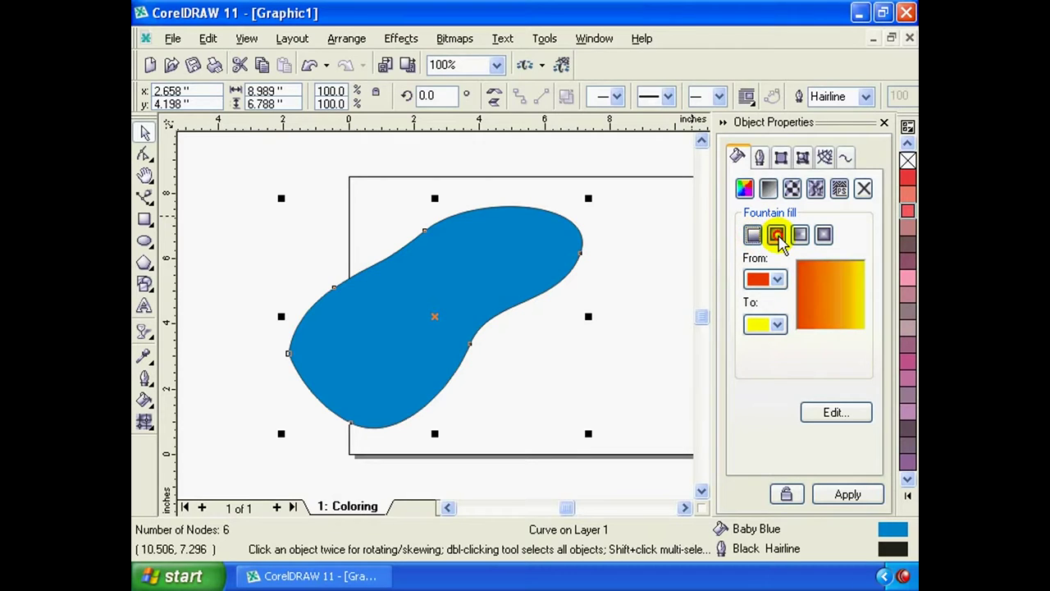
{"action": "left_click", "coordinate": [777, 235]}
{"action": "left_click", "coordinate": [800, 236]}
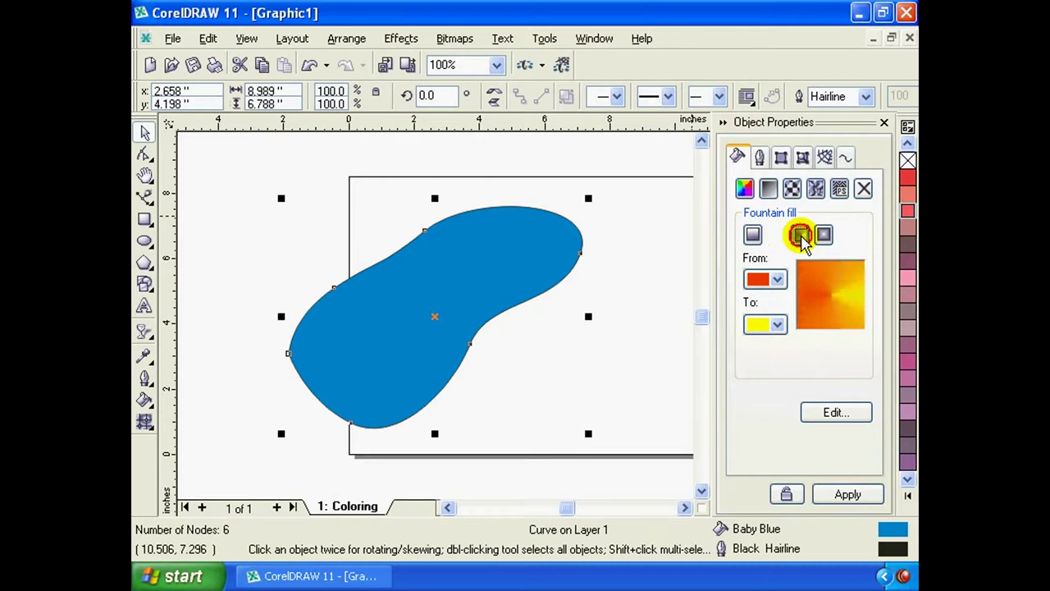
{"action": "left_click", "coordinate": [824, 236]}
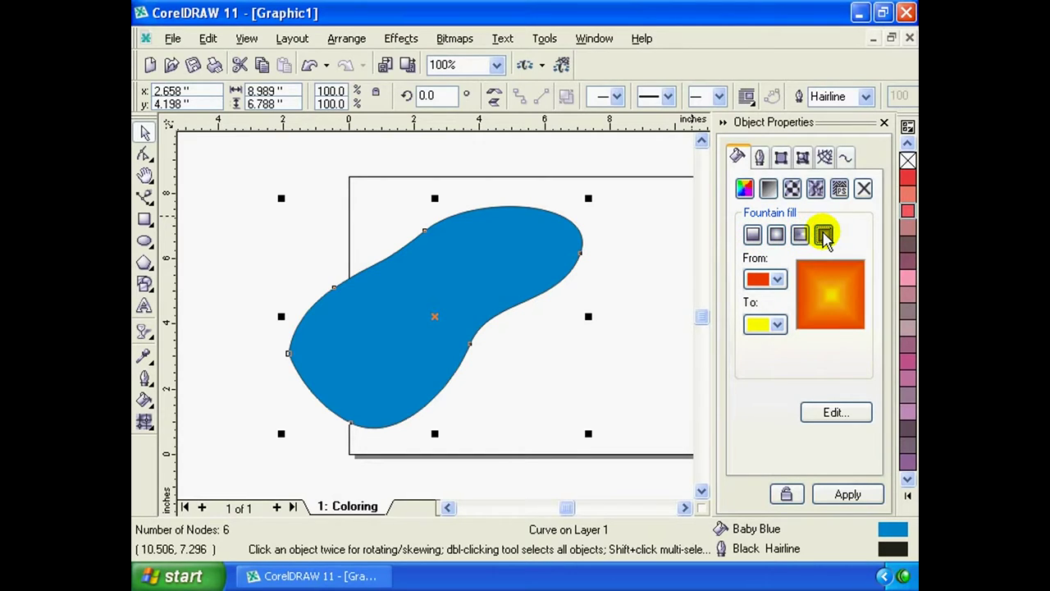
{"action": "left_click", "coordinate": [754, 236]}
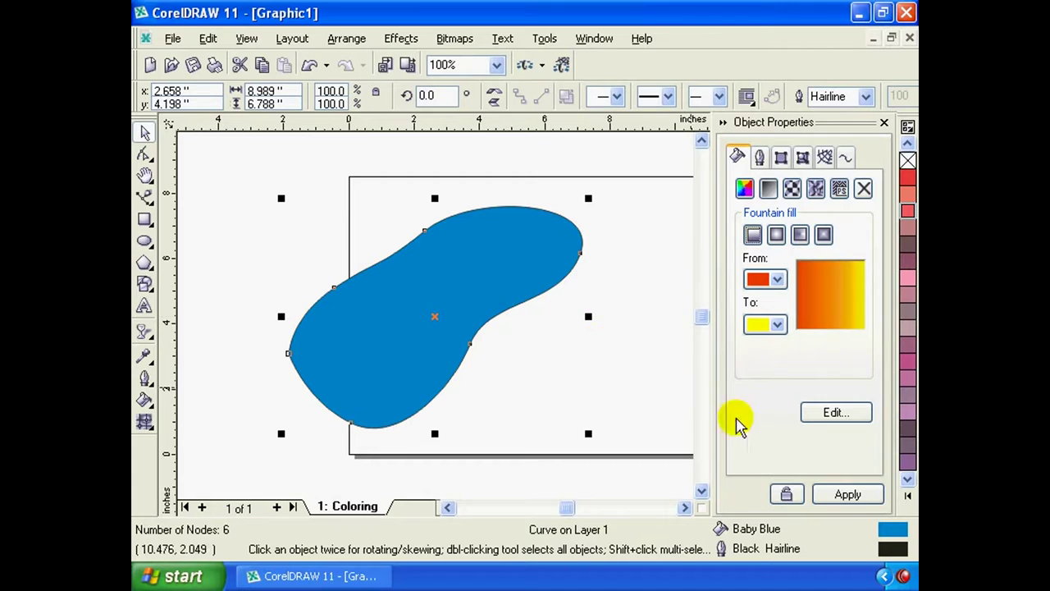
{"action": "left_click", "coordinate": [857, 493]}
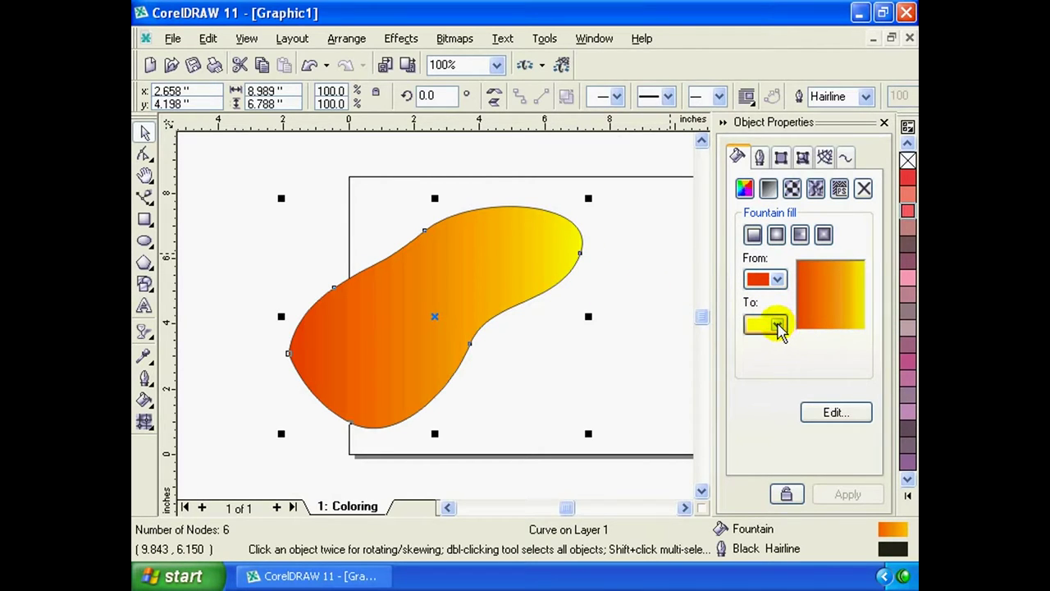
Set the gradient's From colour to dark grey and To colour to pale yellow, then apply
{"action": "left_click", "coordinate": [778, 280]}
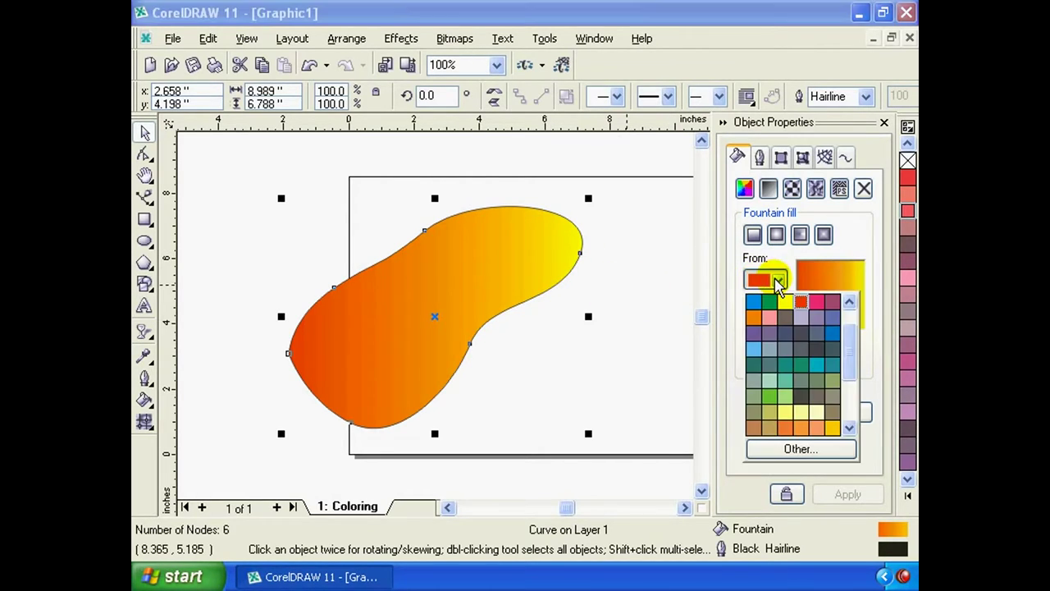
{"action": "left_click", "coordinate": [814, 333]}
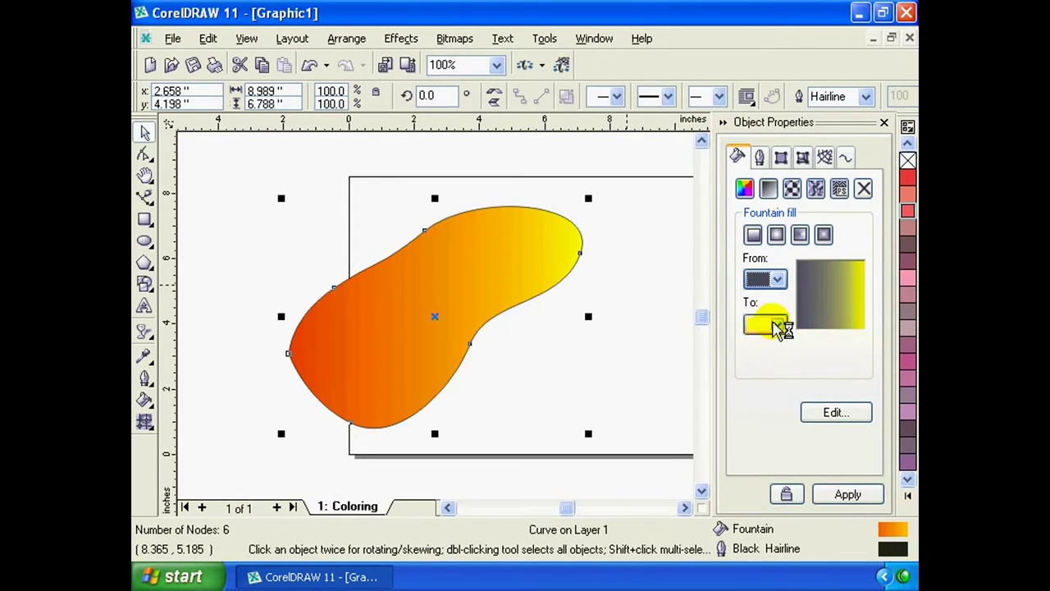
{"action": "left_click", "coordinate": [778, 325]}
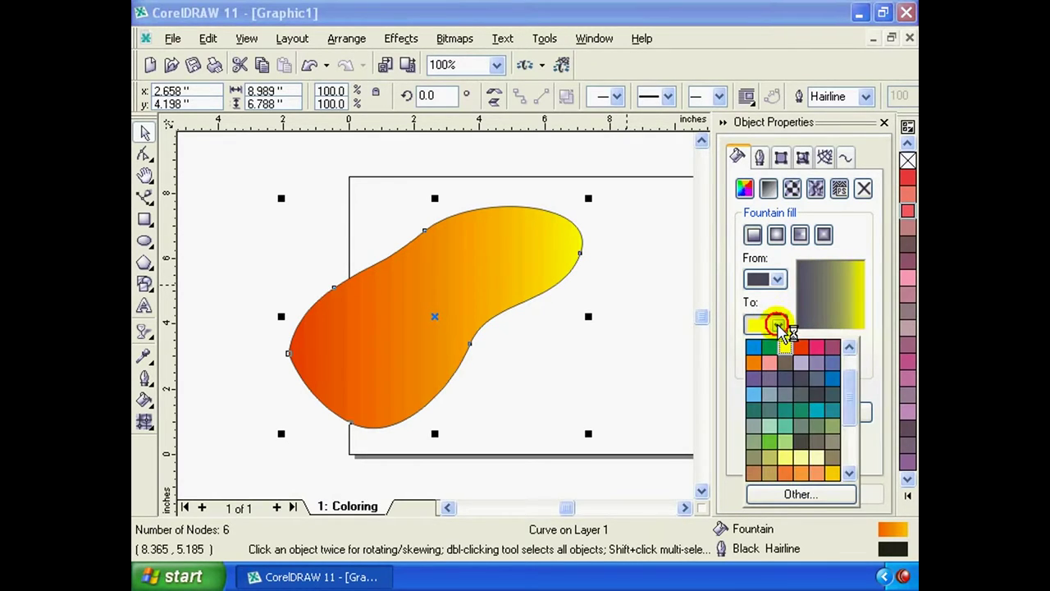
{"action": "left_click", "coordinate": [815, 455]}
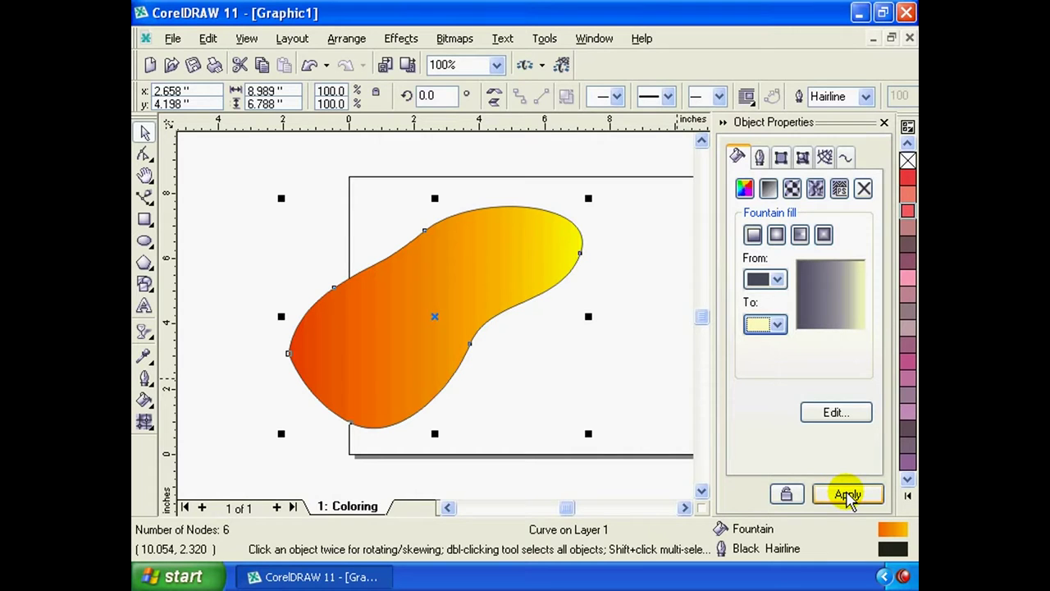
{"action": "left_click", "coordinate": [848, 495]}
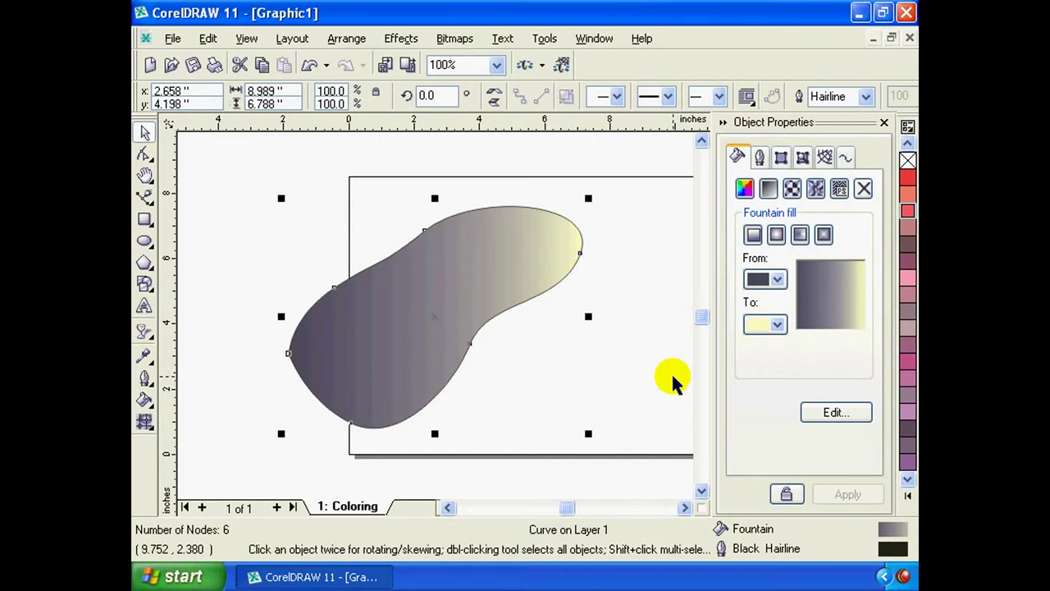
Open the full Fountain Fill dialog and keep the type as Linear
{"action": "left_click", "coordinate": [855, 416]}
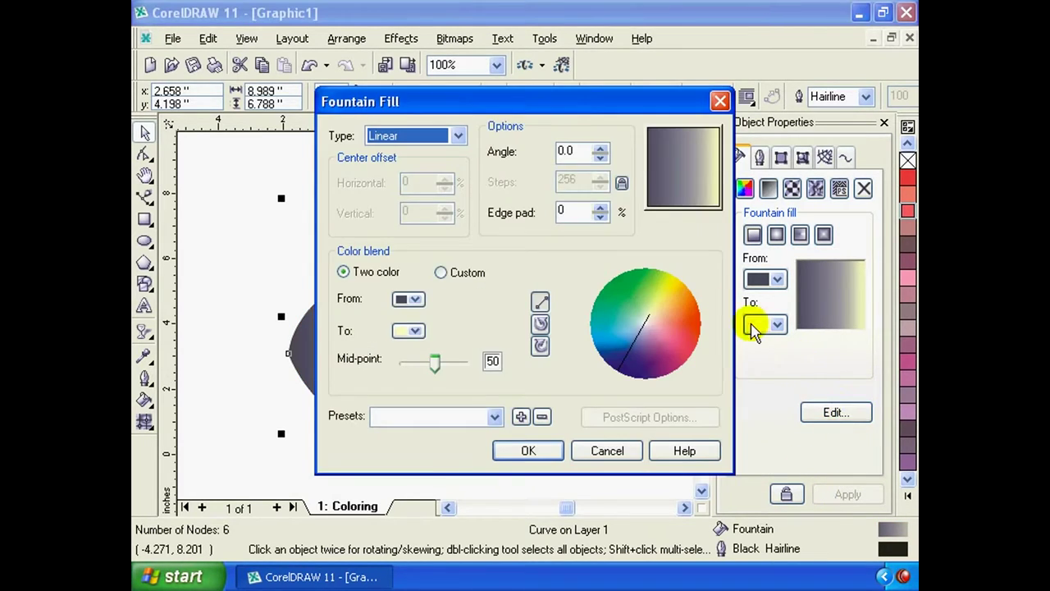
{"action": "mouse_move", "coordinate": [579, 105]}
{"action": "left_mouse_down"}
{"action": "mouse_move", "coordinate": [715, 153]}
{"action": "mouse_move", "coordinate": [563, 153]}
{"action": "mouse_move", "coordinate": [599, 151]}
{"action": "mouse_move", "coordinate": [531, 134]}
{"action": "mouse_move", "coordinate": [658, 148]}
{"action": "left_mouse_up"}
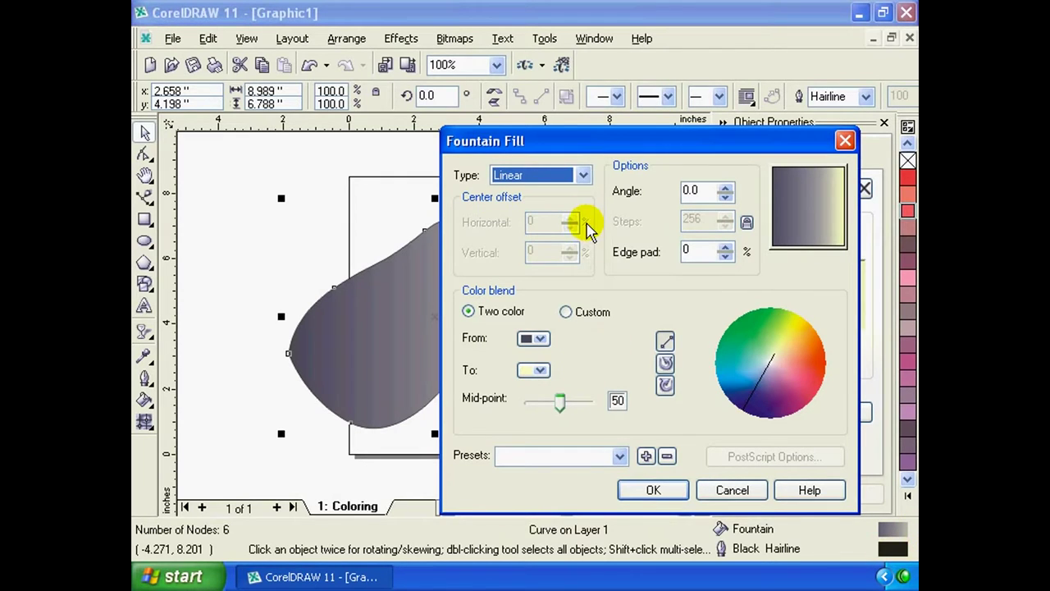
{"action": "mouse_move", "coordinate": [592, 140]}
{"action": "left_mouse_down"}
{"action": "mouse_move", "coordinate": [458, 195]}
{"action": "mouse_move", "coordinate": [462, 180]}
{"action": "left_mouse_up"}
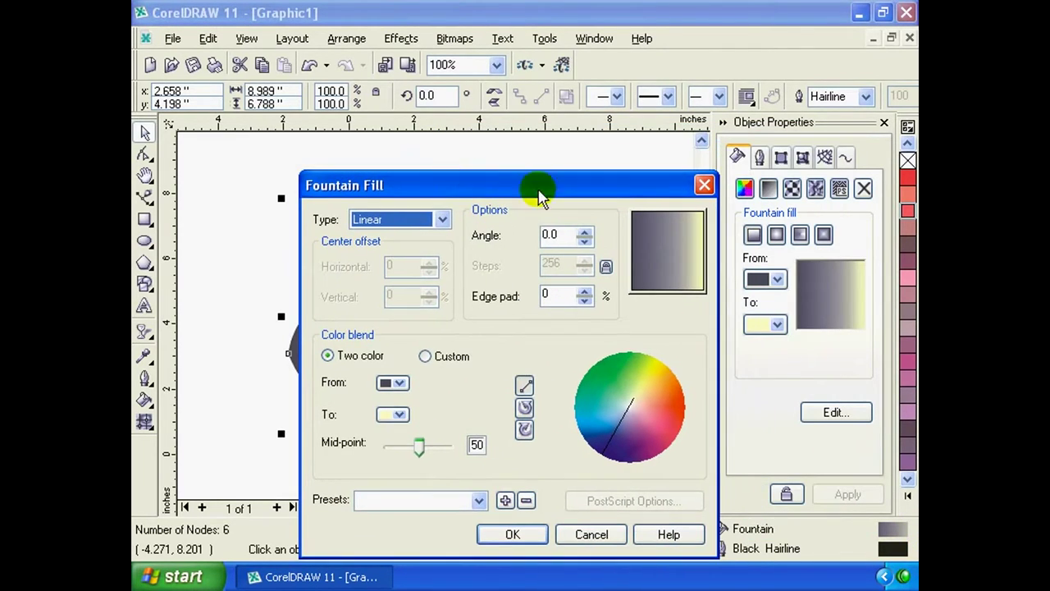
{"action": "left_click", "coordinate": [443, 220]}
{"action": "left_click", "coordinate": [444, 220]}
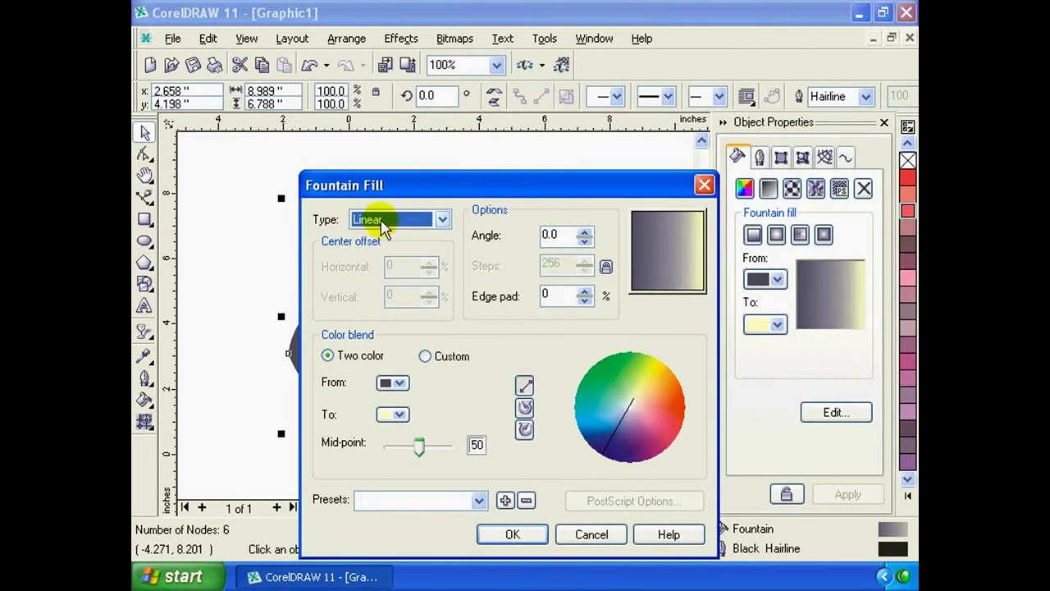
{"action": "left_click", "coordinate": [443, 220]}
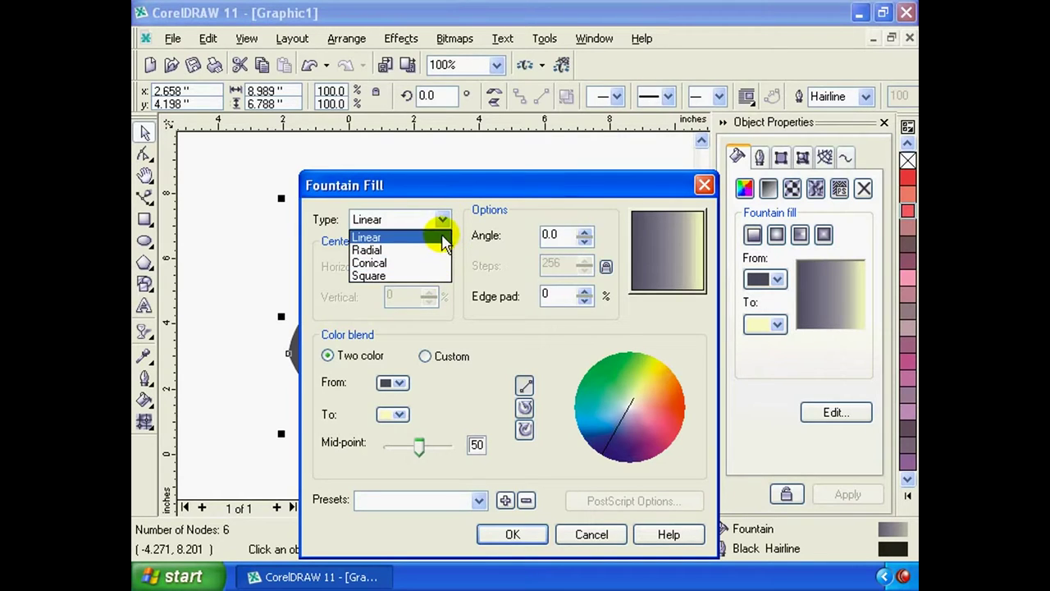
{"action": "left_click", "coordinate": [451, 220]}
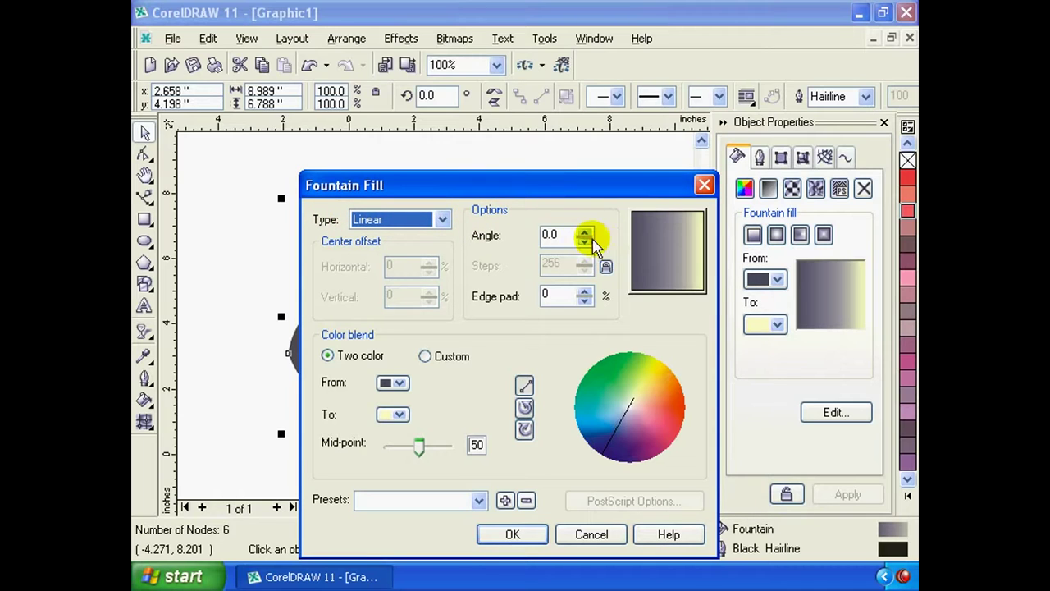
Set the gradient Angle to 15.0° and the Edge pad to 20%
{"action": "left_click_drag", "start_coordinate": [588, 187], "coordinate": [648, 182]}
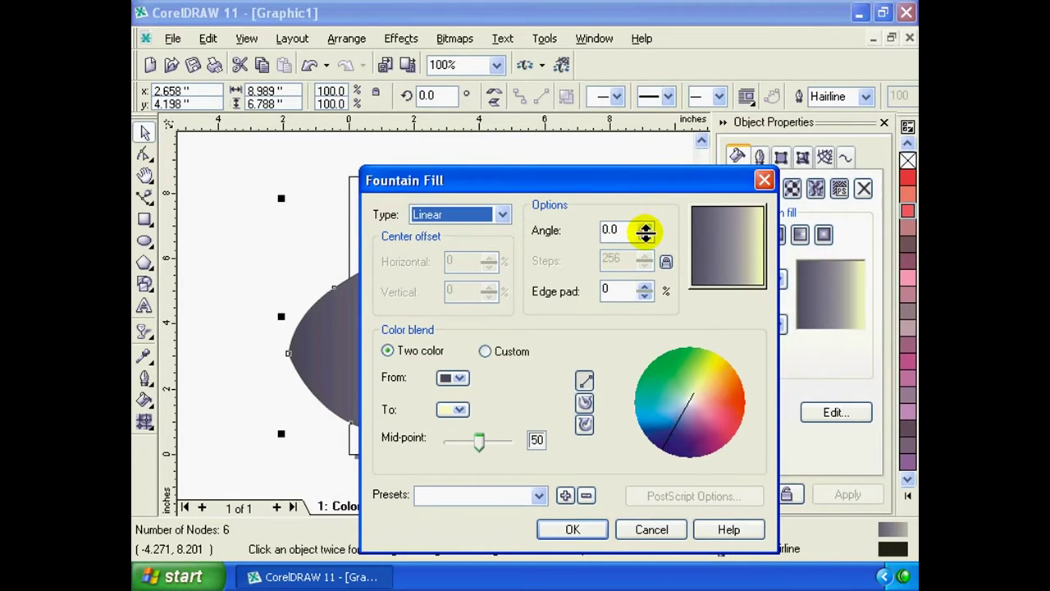
{"action": "mouse_move", "coordinate": [646, 233]}
{"action": "left_mouse_down"}
{"action": "mouse_move", "coordinate": [641, 222]}
{"action": "mouse_move", "coordinate": [648, 232]}
{"action": "left_mouse_up"}
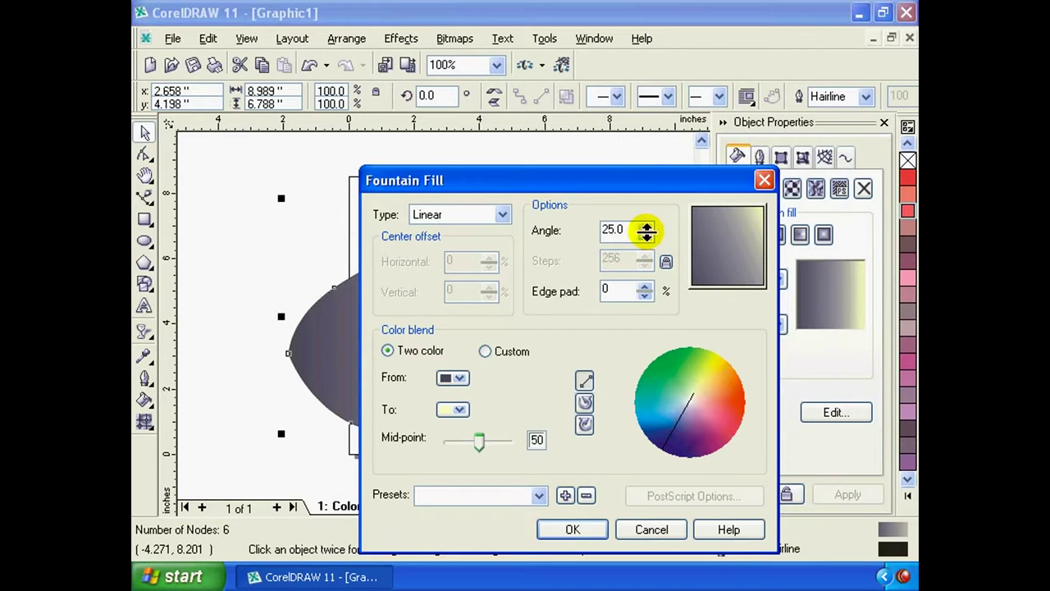
{"action": "mouse_move", "coordinate": [646, 233]}
{"action": "left_mouse_down"}
{"action": "mouse_move", "coordinate": [648, 245]}
{"action": "mouse_move", "coordinate": [645, 228]}
{"action": "left_mouse_up"}
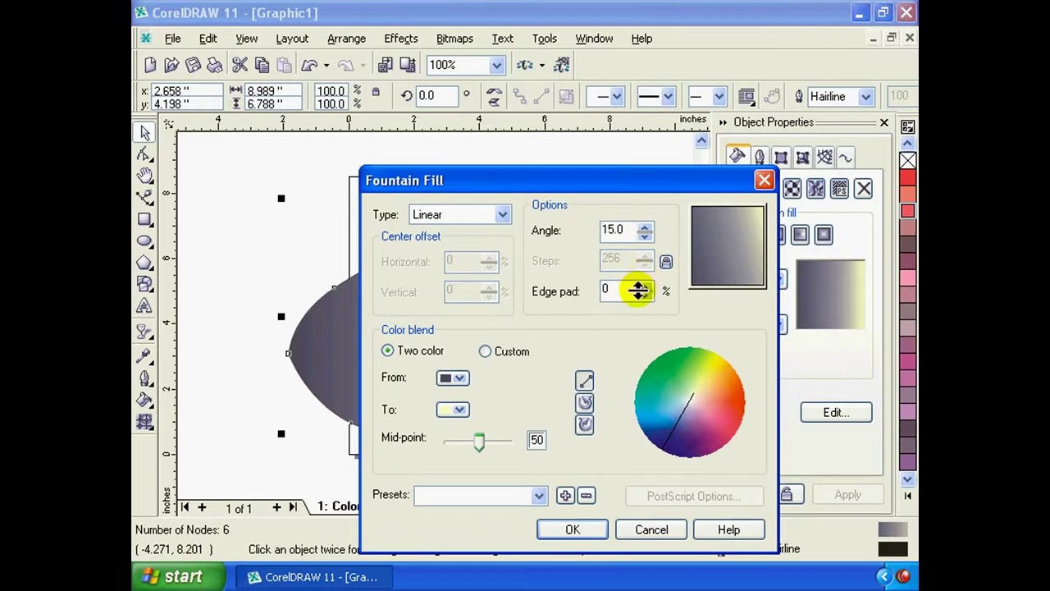
{"action": "left_click_drag", "start_coordinate": [648, 290], "coordinate": [649, 289]}
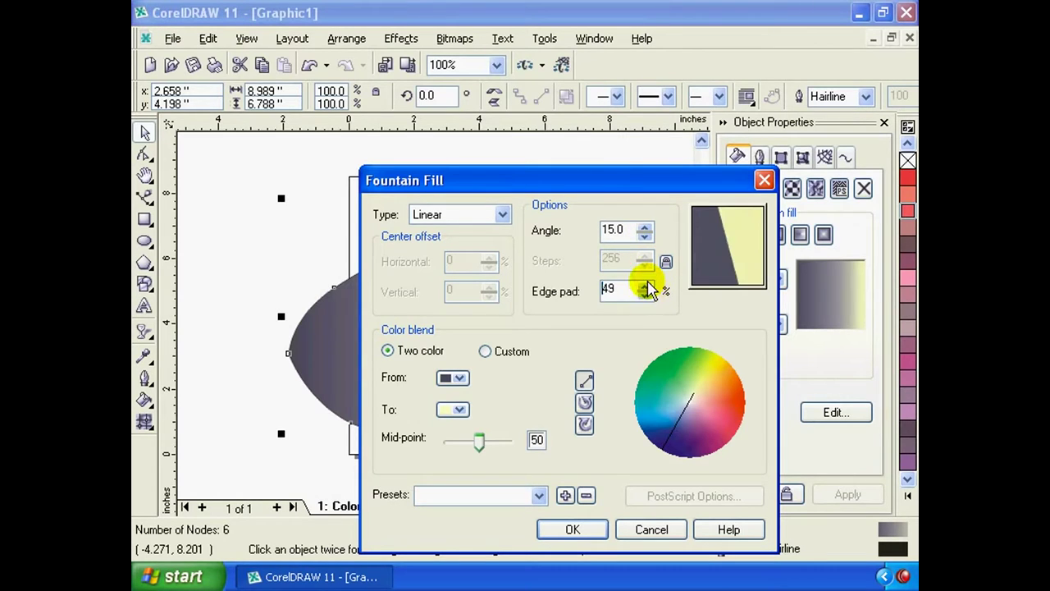
{"action": "left_click", "coordinate": [644, 288]}
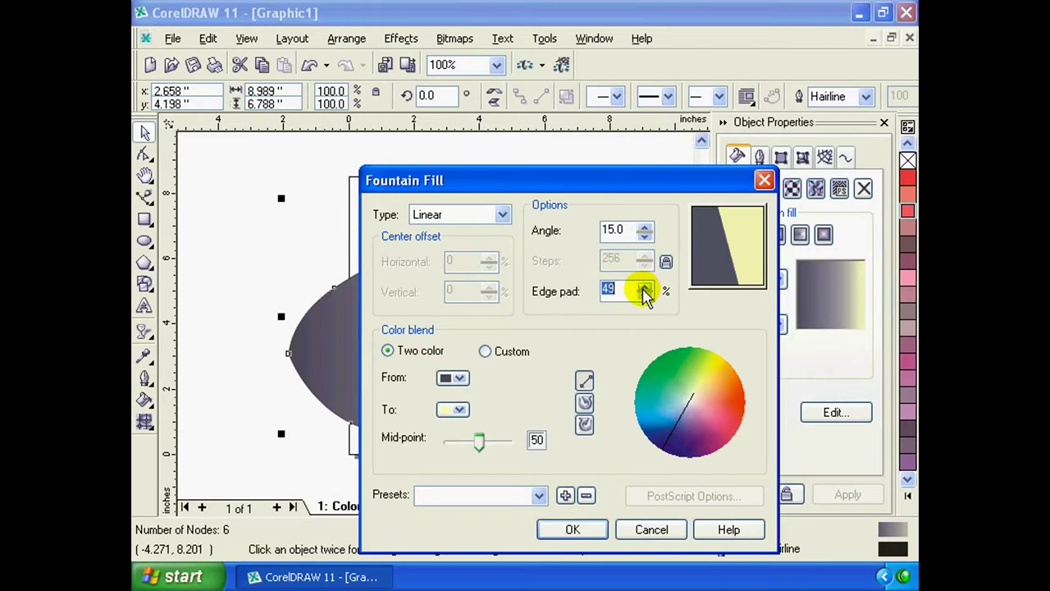
{"action": "left_click_drag", "start_coordinate": [647, 286], "coordinate": [640, 288]}
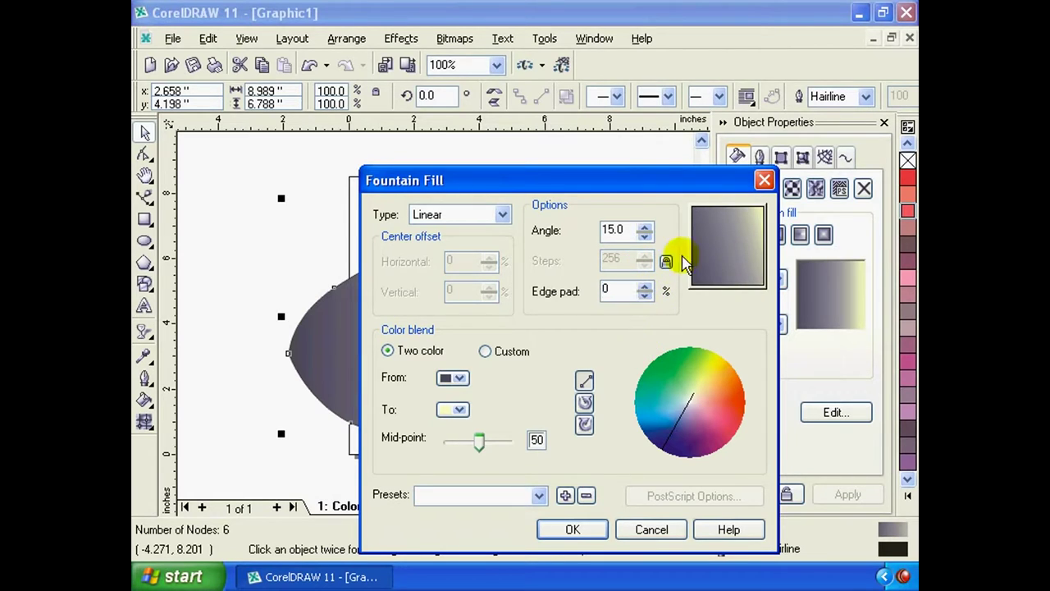
{"action": "key", "text": "Delete"}
{"action": "type", "text": "0"}
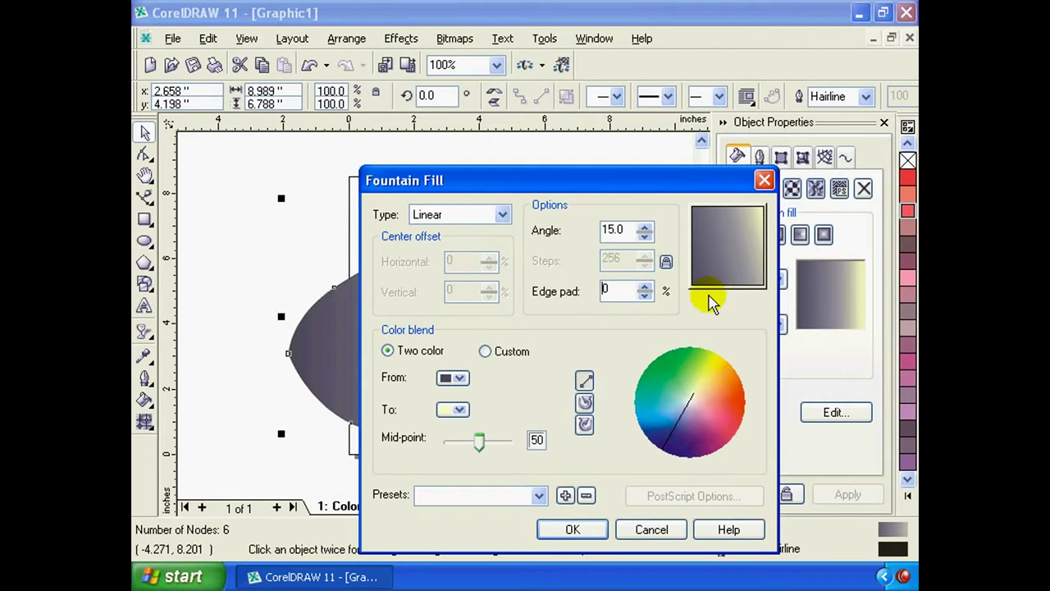
{"action": "left_click_drag", "start_coordinate": [645, 292], "coordinate": [645, 301]}
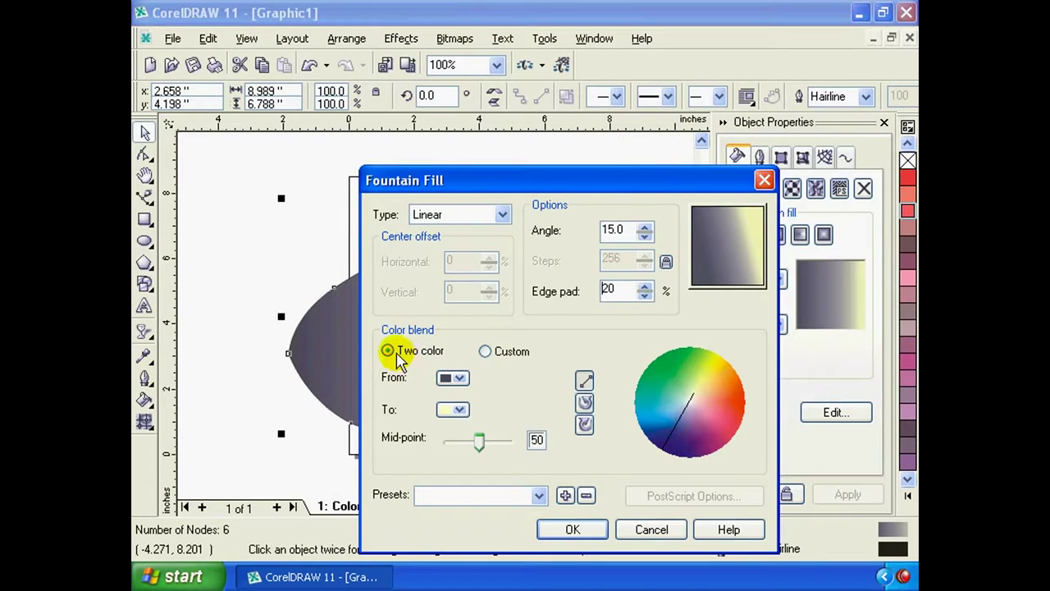
Switch to a Custom color blend and add a new blend point at 40%
{"action": "left_click", "coordinate": [485, 352]}
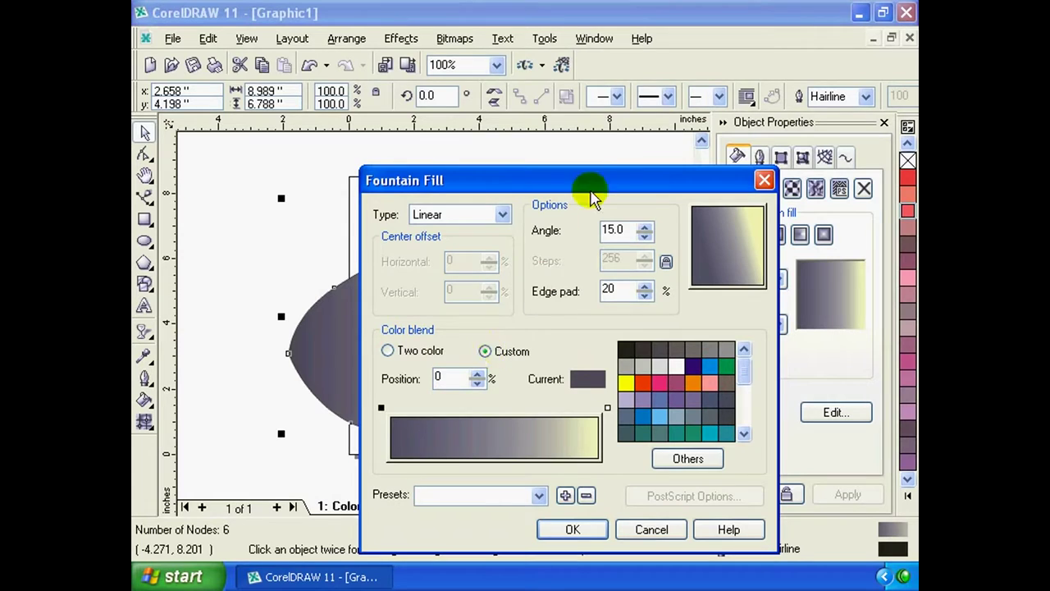
{"action": "mouse_move", "coordinate": [606, 175]}
{"action": "left_mouse_down"}
{"action": "mouse_move", "coordinate": [737, 106]}
{"action": "mouse_move", "coordinate": [740, 77]}
{"action": "left_mouse_up"}
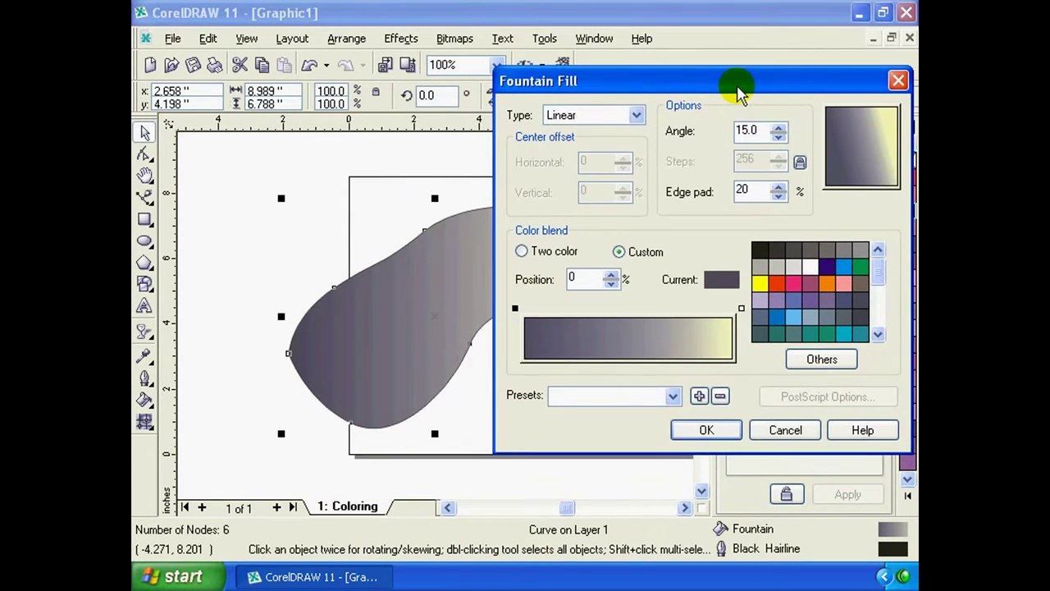
{"action": "left_click", "coordinate": [741, 310]}
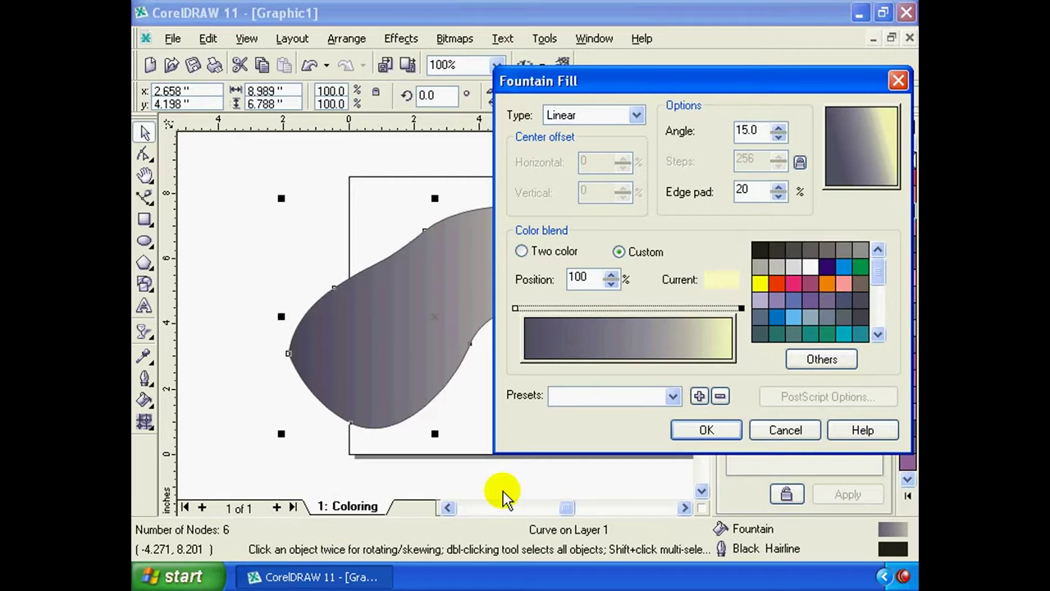
{"action": "left_click", "coordinate": [609, 278]}
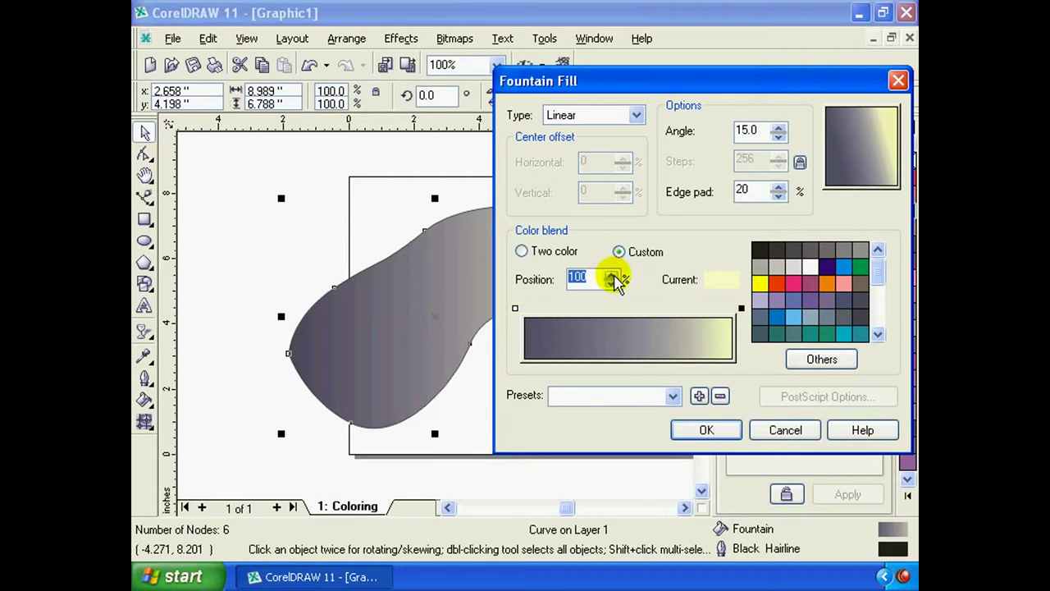
{"action": "type", "text": "40"}
{"action": "left_click", "coordinate": [792, 298]}
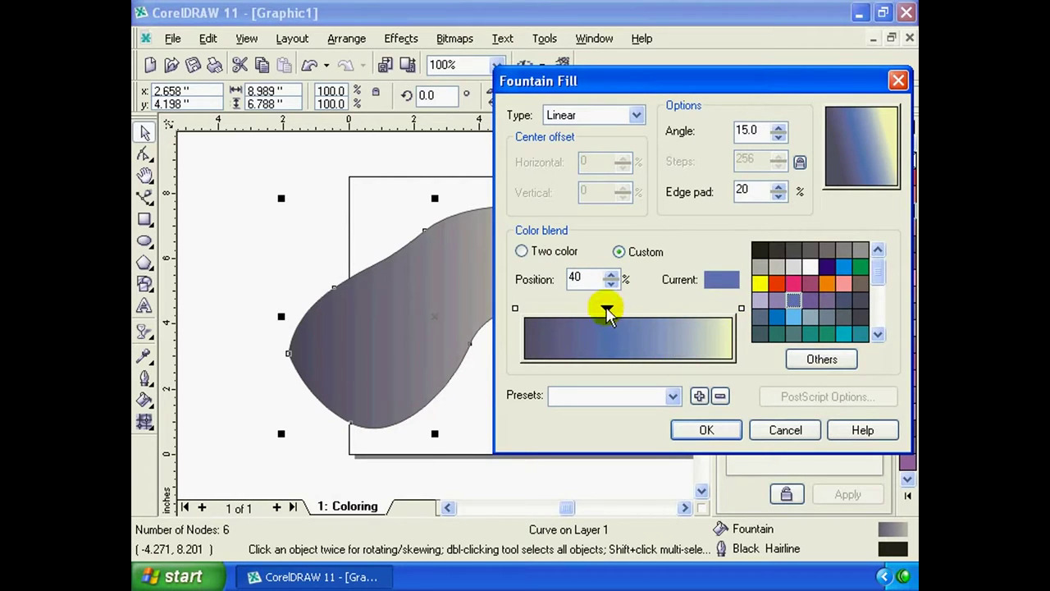
{"action": "left_click_drag", "start_coordinate": [607, 314], "coordinate": [665, 309]}
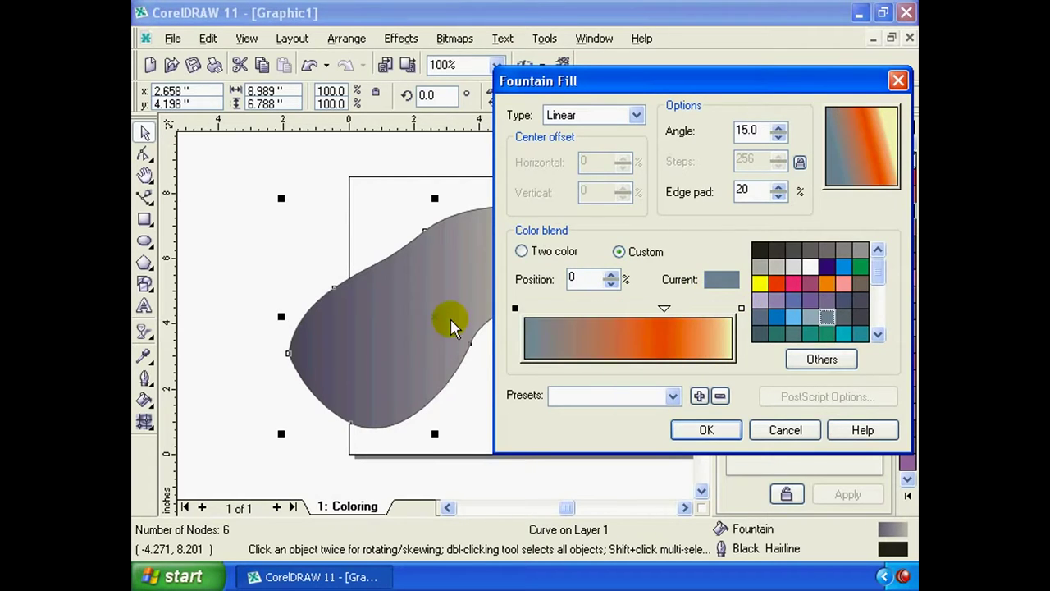
Colour the blend points red-orange and pale cream via the palette and Others picker, then accept
{"action": "left_click", "coordinate": [783, 279]}
{"action": "left_click", "coordinate": [814, 269]}
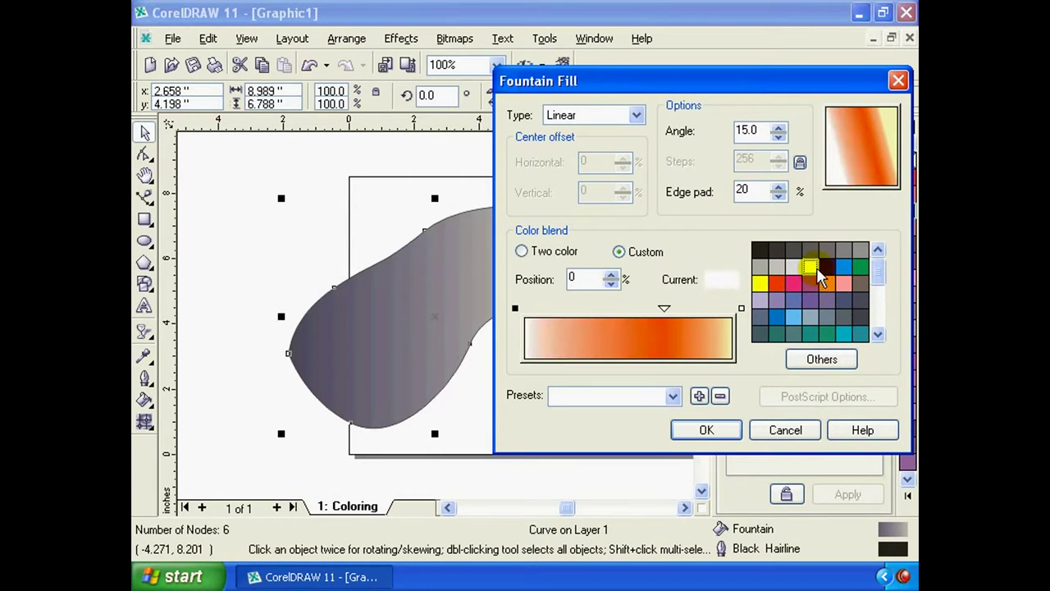
{"action": "left_click", "coordinate": [821, 361]}
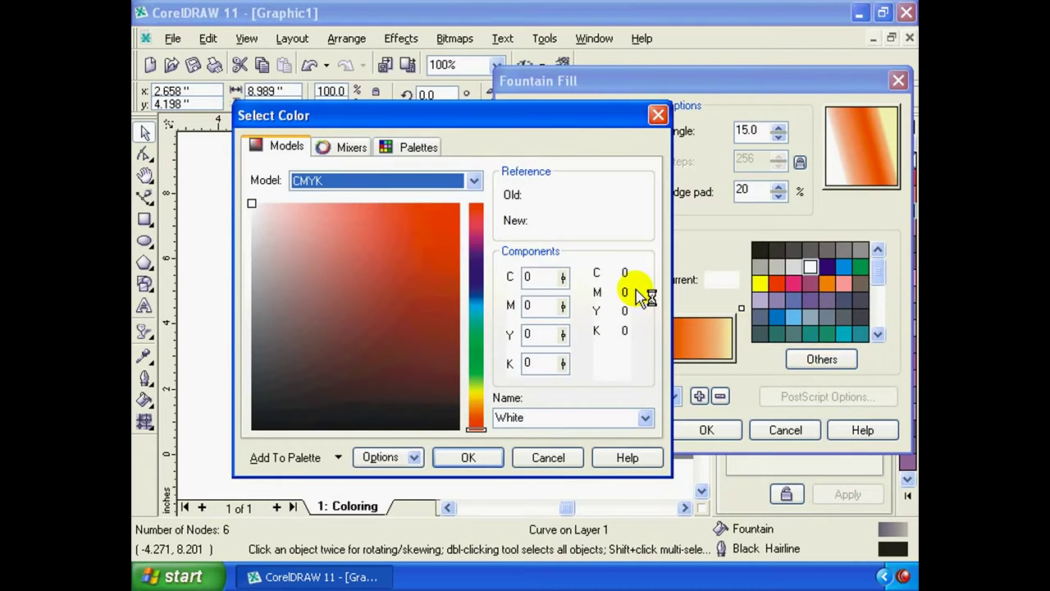
{"action": "left_click", "coordinate": [444, 213]}
{"action": "left_click", "coordinate": [403, 213]}
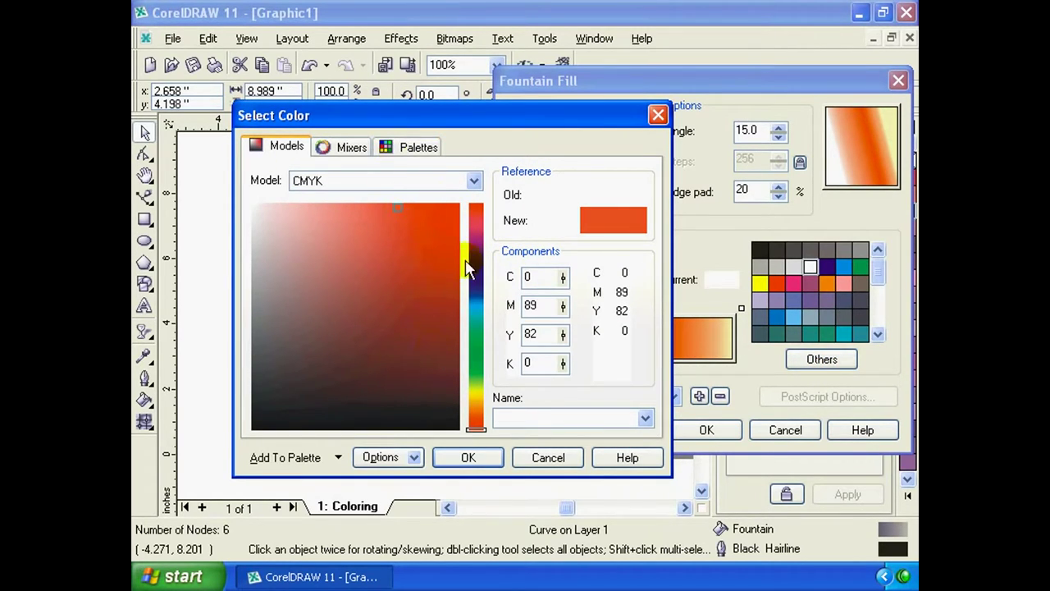
{"action": "key", "text": "Return"}
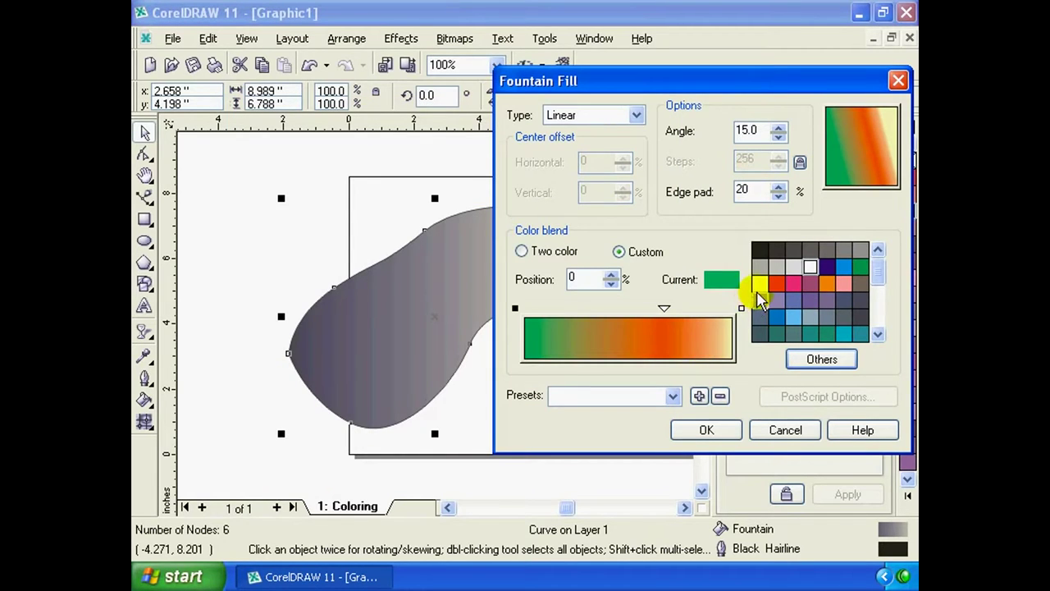
{"action": "left_click", "coordinate": [532, 256]}
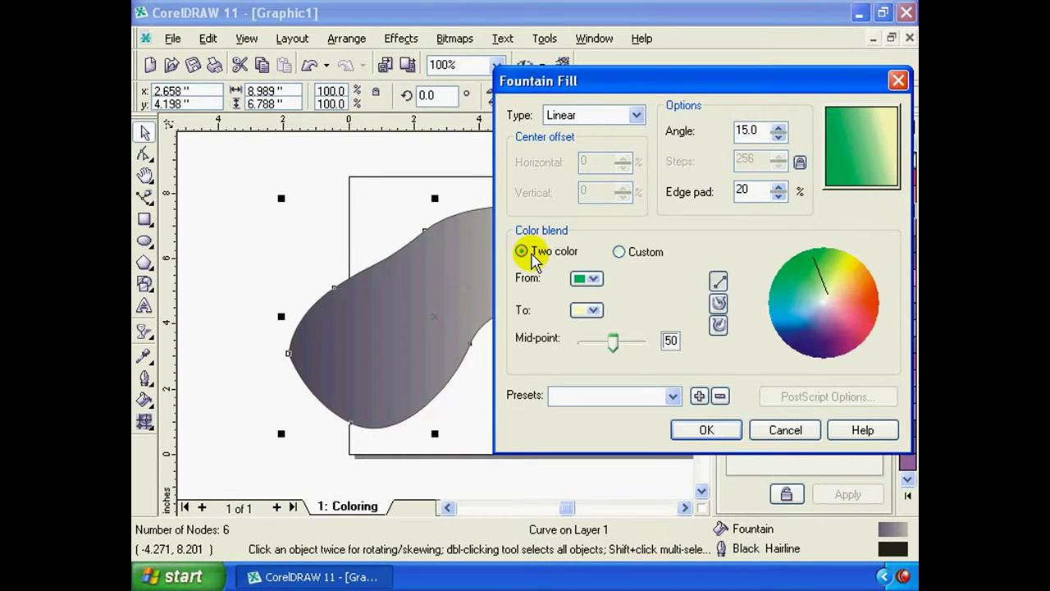
{"action": "left_click", "coordinate": [624, 254]}
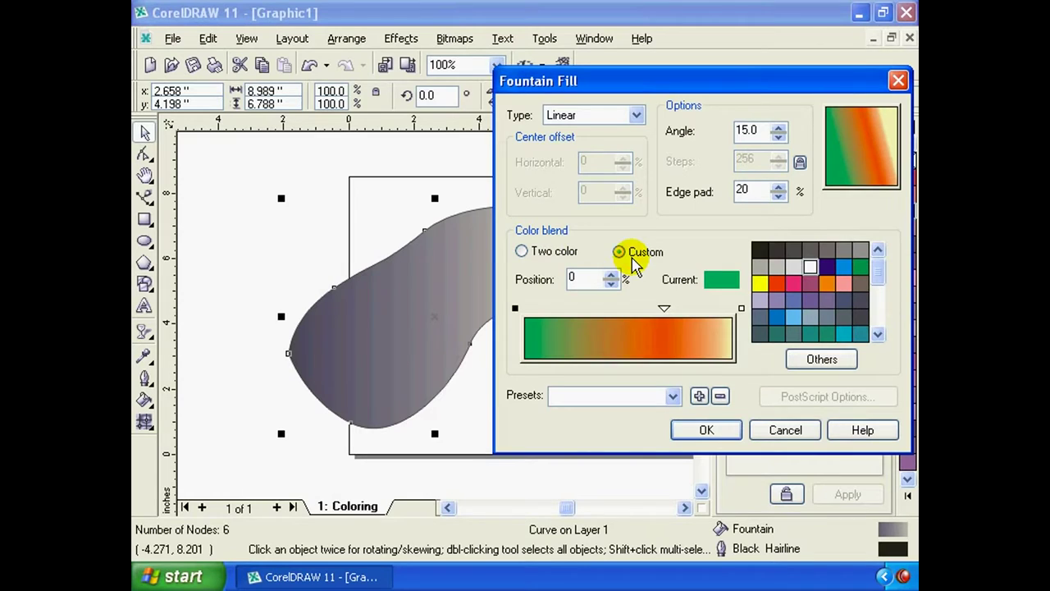
{"action": "left_click", "coordinate": [709, 434]}
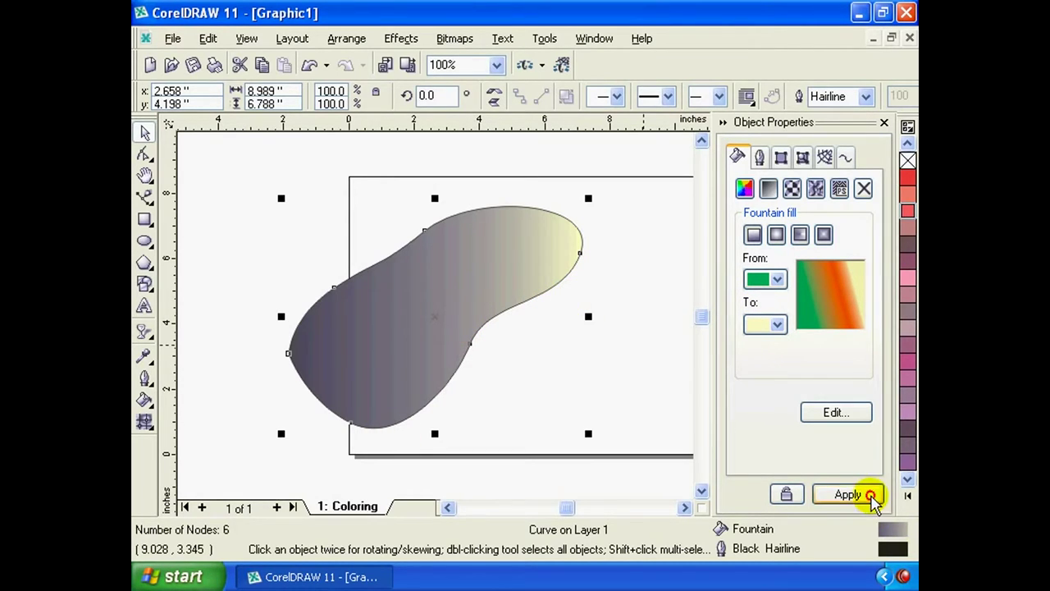
Apply the custom blend, trying Radial and Conical types before settling on Square
{"action": "left_click", "coordinate": [867, 495]}
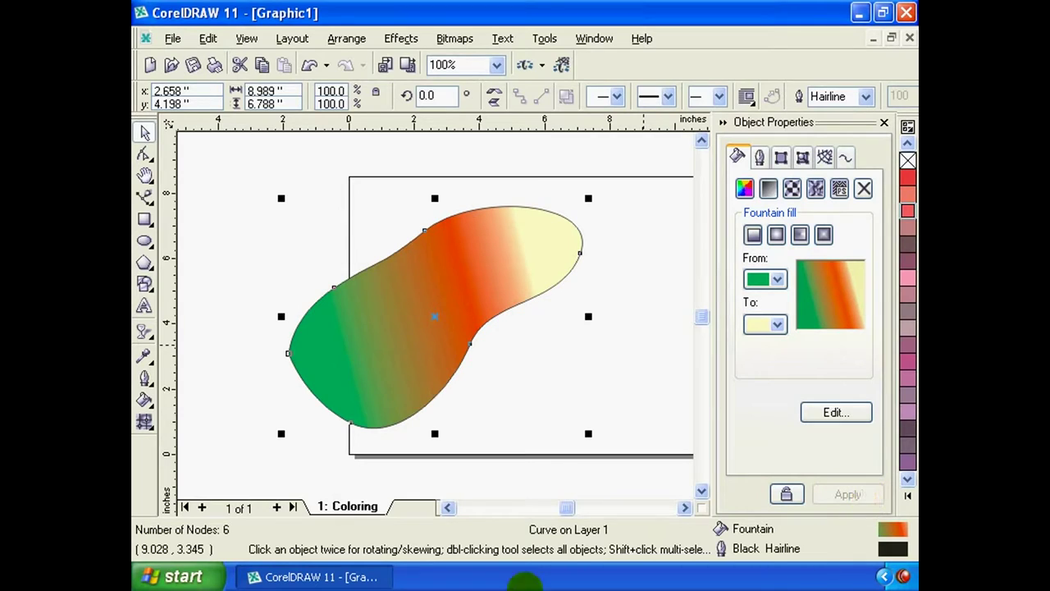
{"action": "left_click", "coordinate": [776, 237]}
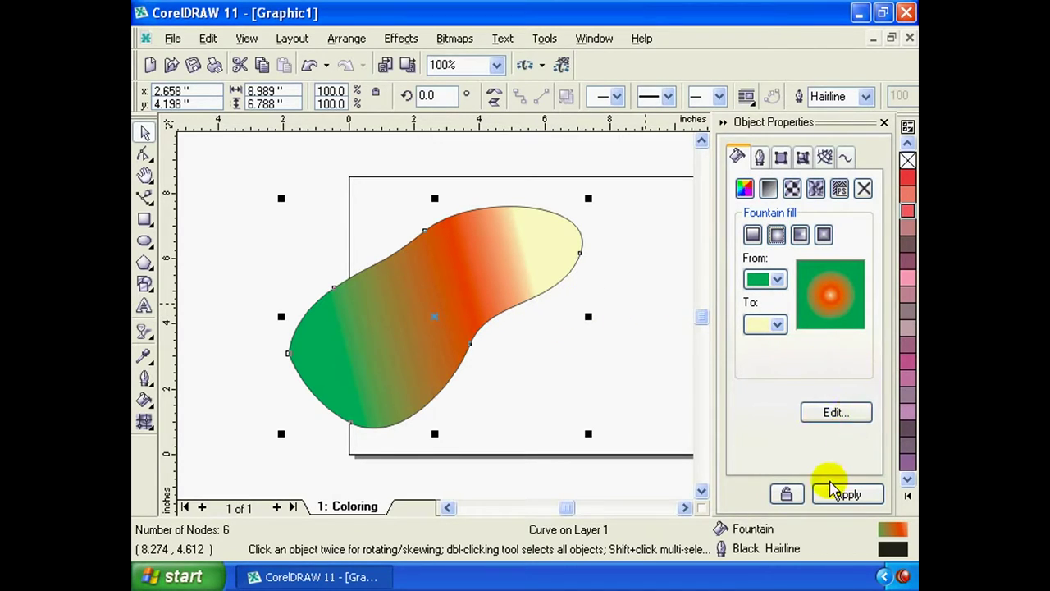
{"action": "left_click", "coordinate": [848, 494]}
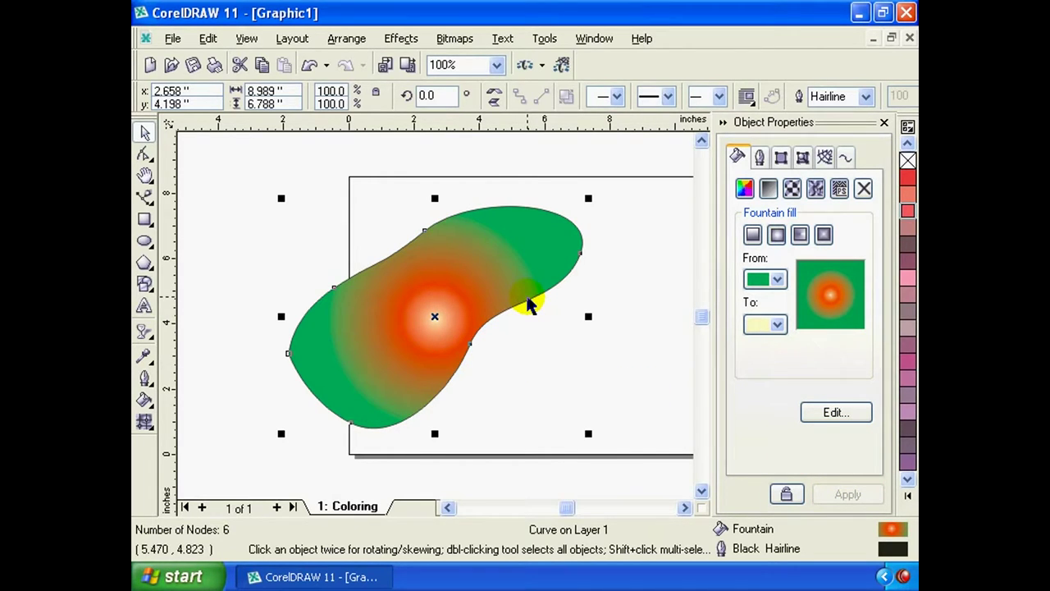
{"action": "left_click", "coordinate": [801, 237]}
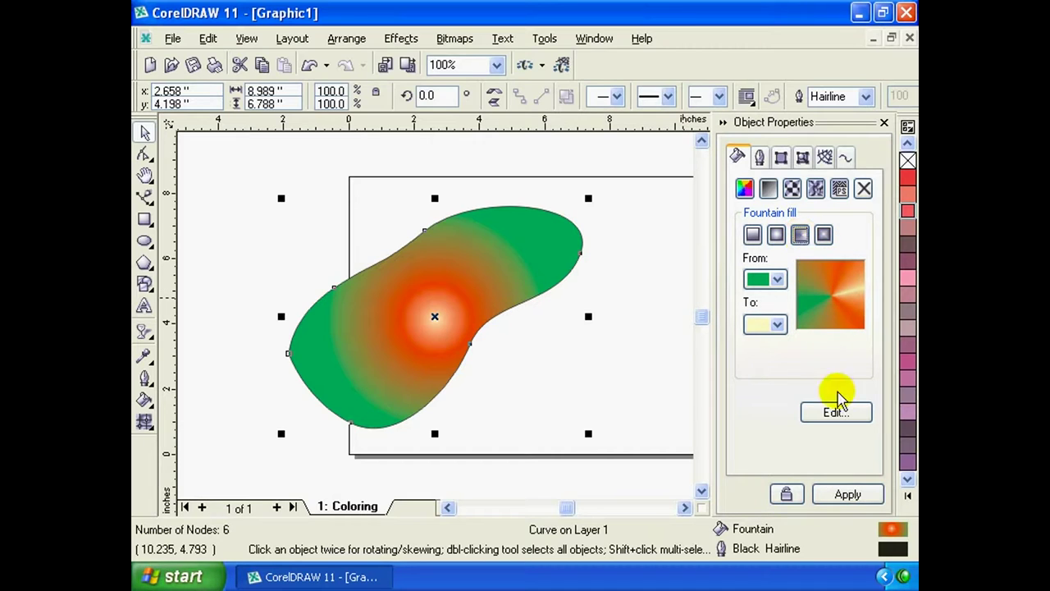
{"action": "left_click", "coordinate": [848, 495]}
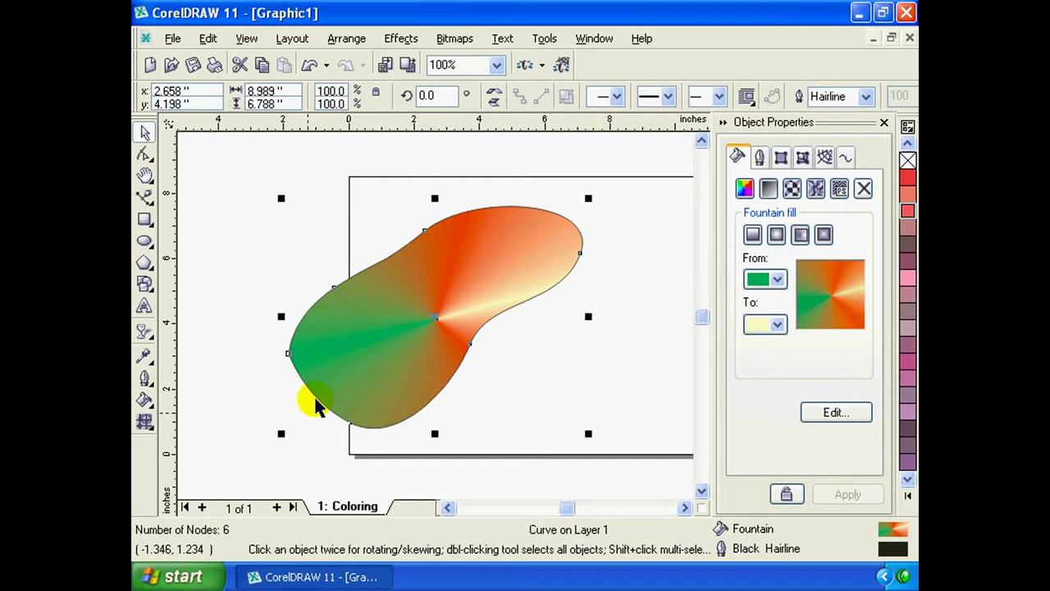
{"action": "left_click", "coordinate": [827, 236]}
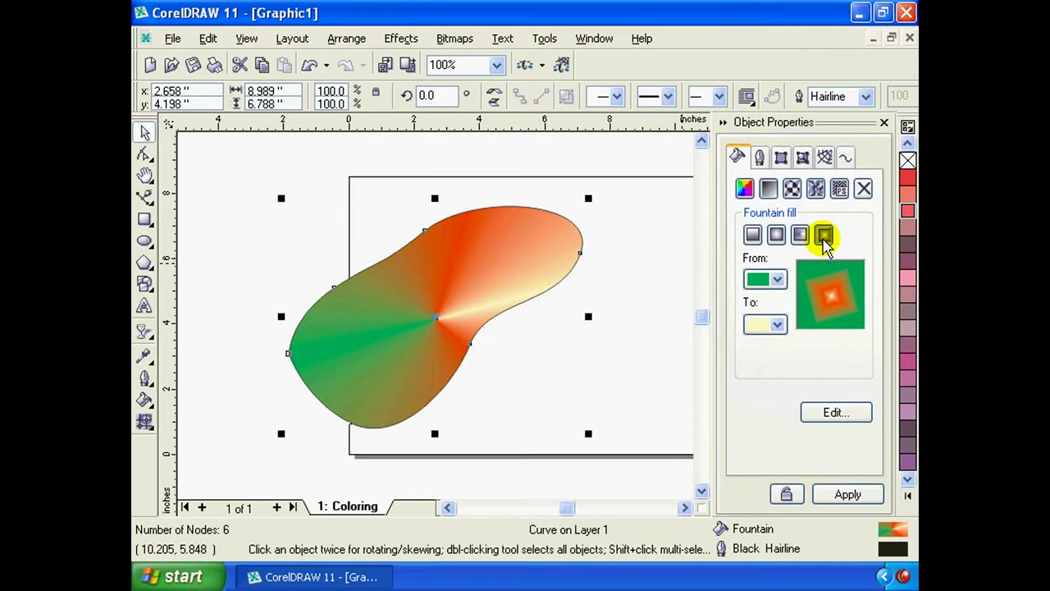
{"action": "left_click", "coordinate": [854, 496]}
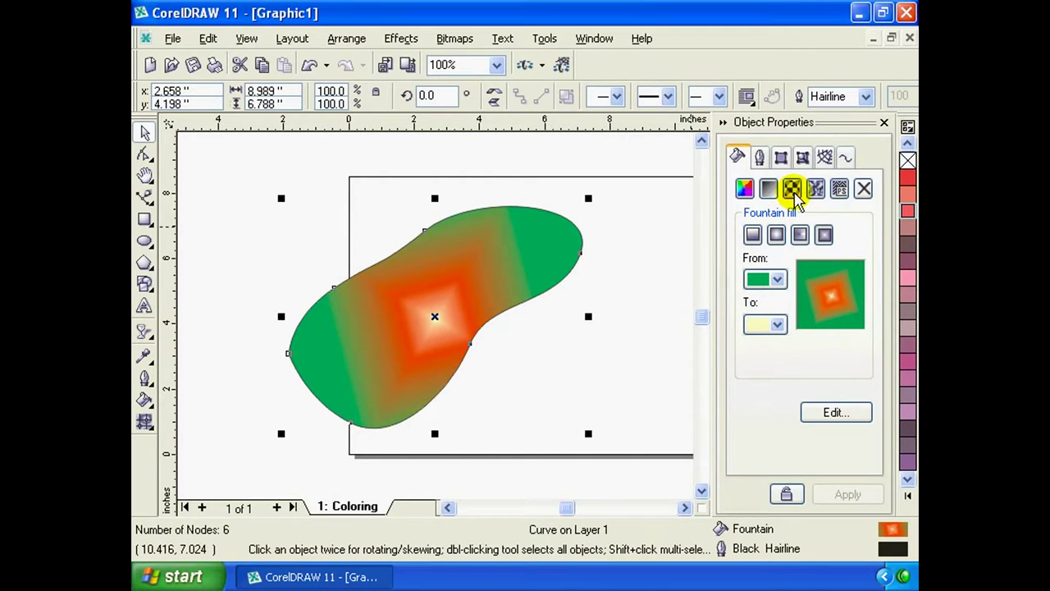
Apply a two-colour black-and-white checkerboard pattern fill and shift the blob slightly left
{"action": "left_click", "coordinate": [793, 189]}
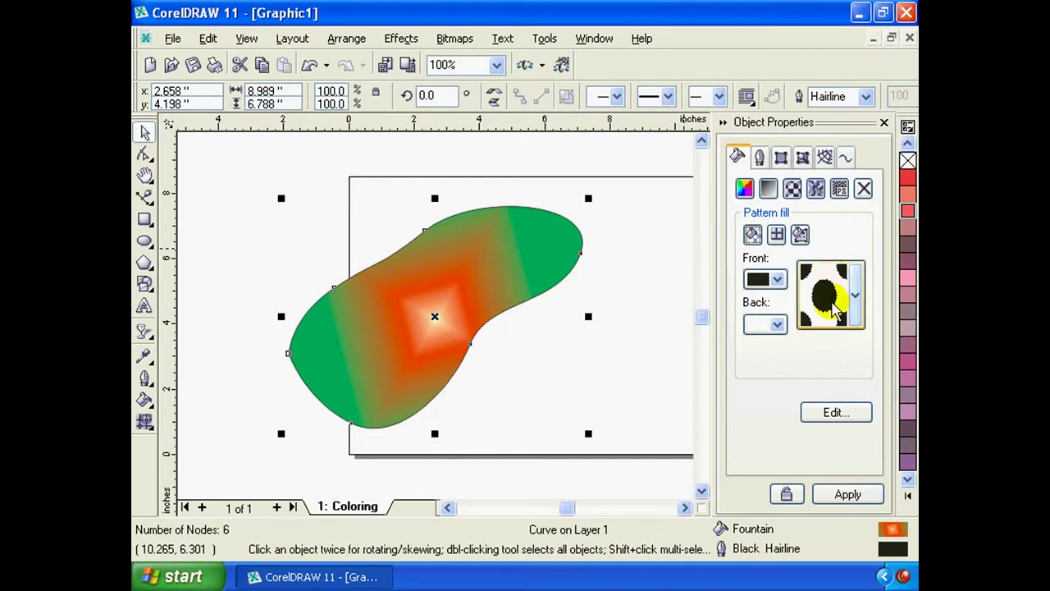
{"action": "left_click", "coordinate": [856, 301]}
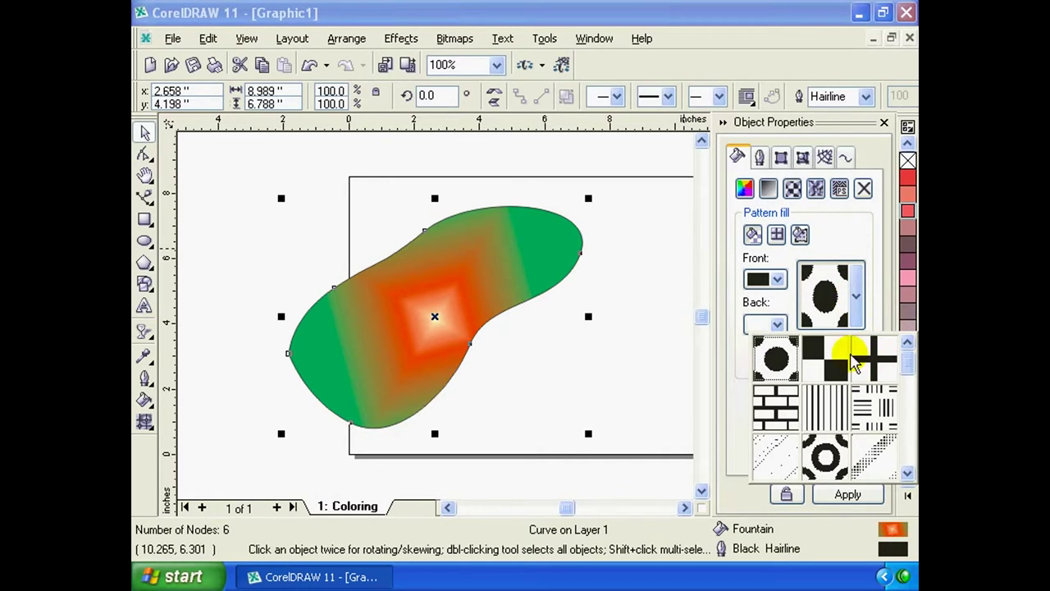
{"action": "left_click", "coordinate": [824, 354]}
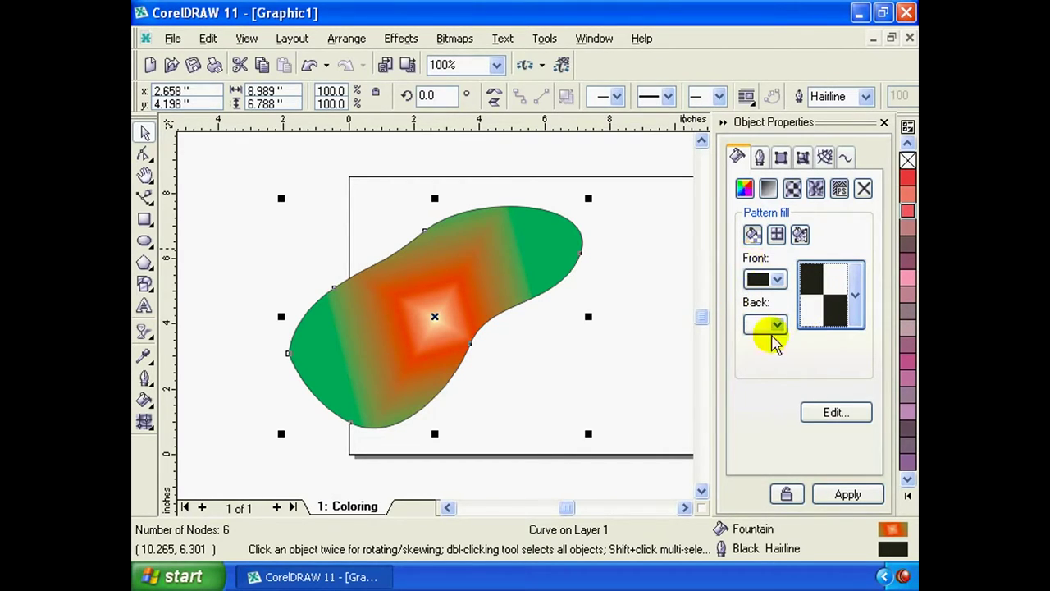
{"action": "left_click", "coordinate": [853, 495]}
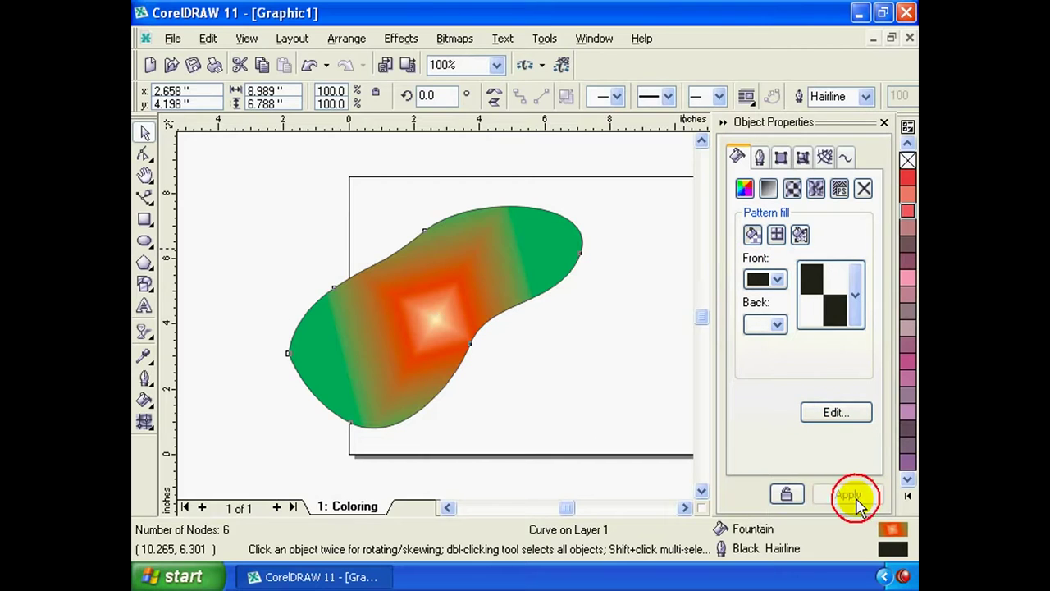
{"action": "mouse_move", "coordinate": [447, 290]}
{"action": "left_mouse_down"}
{"action": "mouse_move", "coordinate": [446, 276]}
{"action": "mouse_move", "coordinate": [472, 249]}
{"action": "mouse_move", "coordinate": [477, 263]}
{"action": "left_mouse_up"}
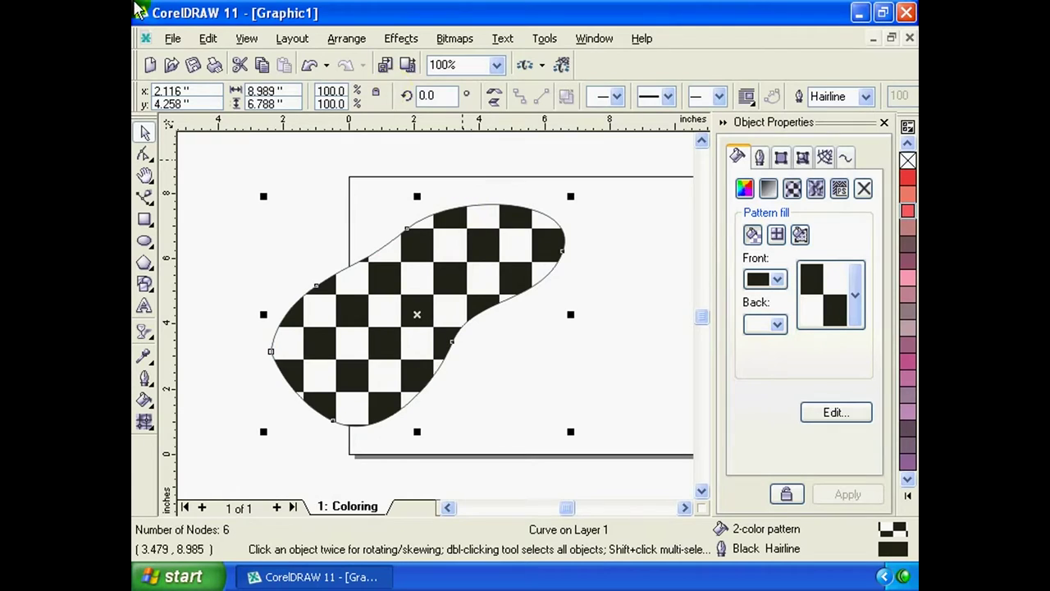
Recolour the checkerboard with a red front and yellow back, and apply
{"action": "left_click", "coordinate": [778, 280]}
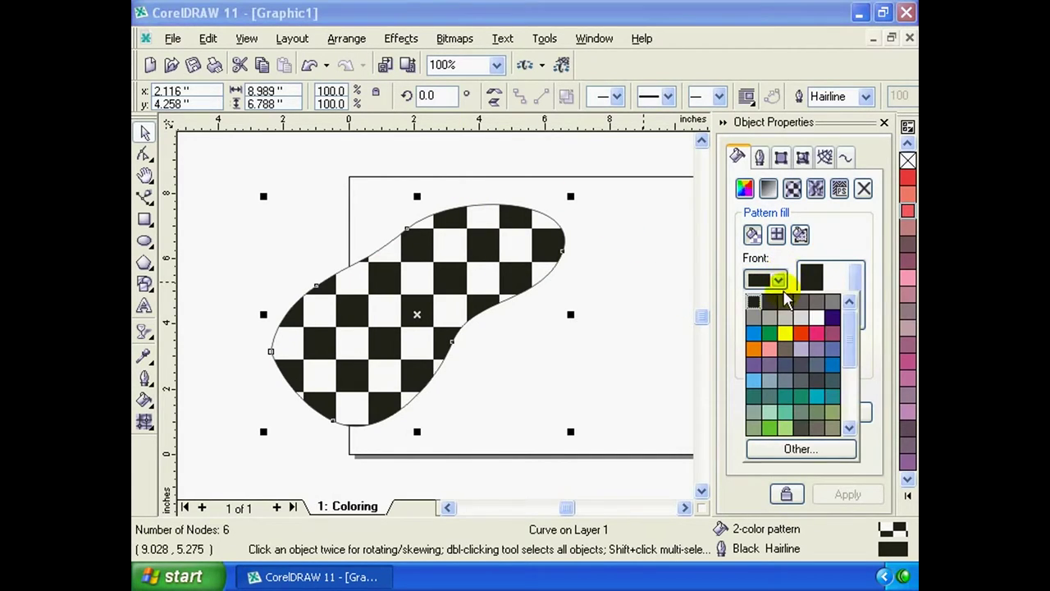
{"action": "left_click", "coordinate": [800, 335]}
{"action": "left_click", "coordinate": [777, 326]}
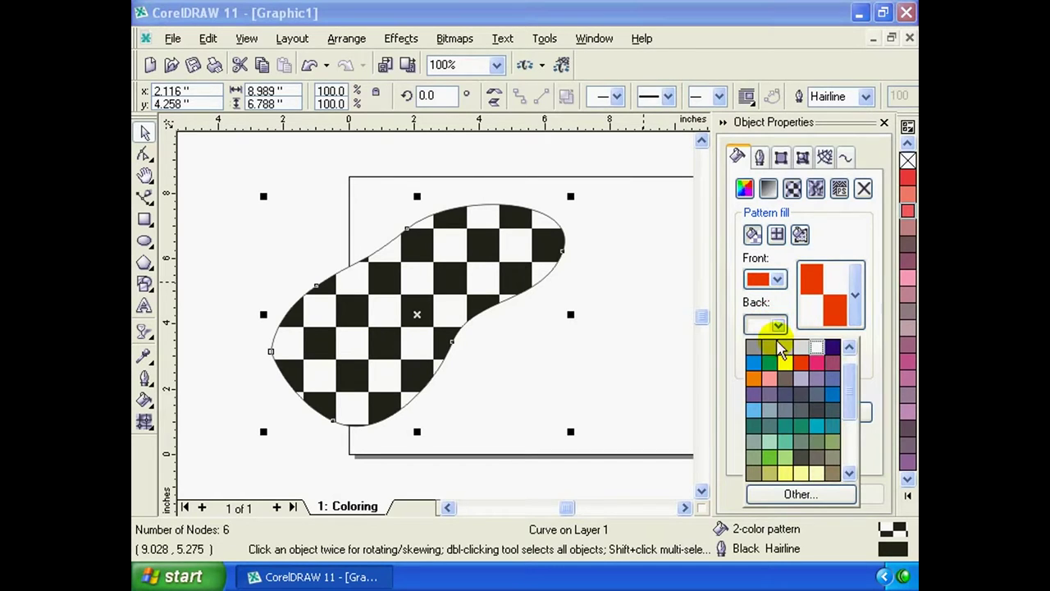
{"action": "left_click", "coordinate": [785, 363]}
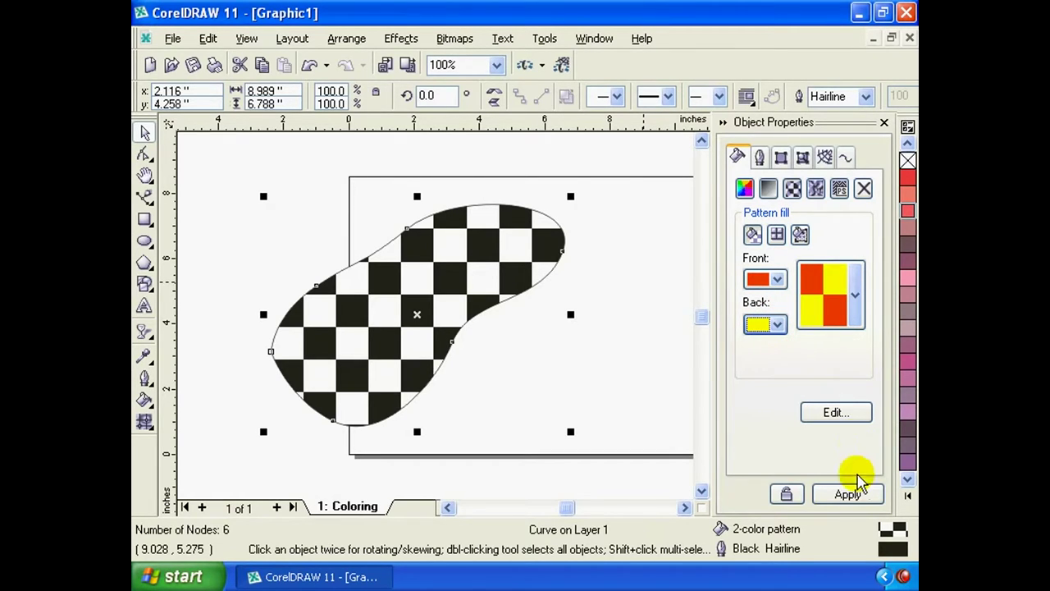
{"action": "left_click", "coordinate": [861, 495]}
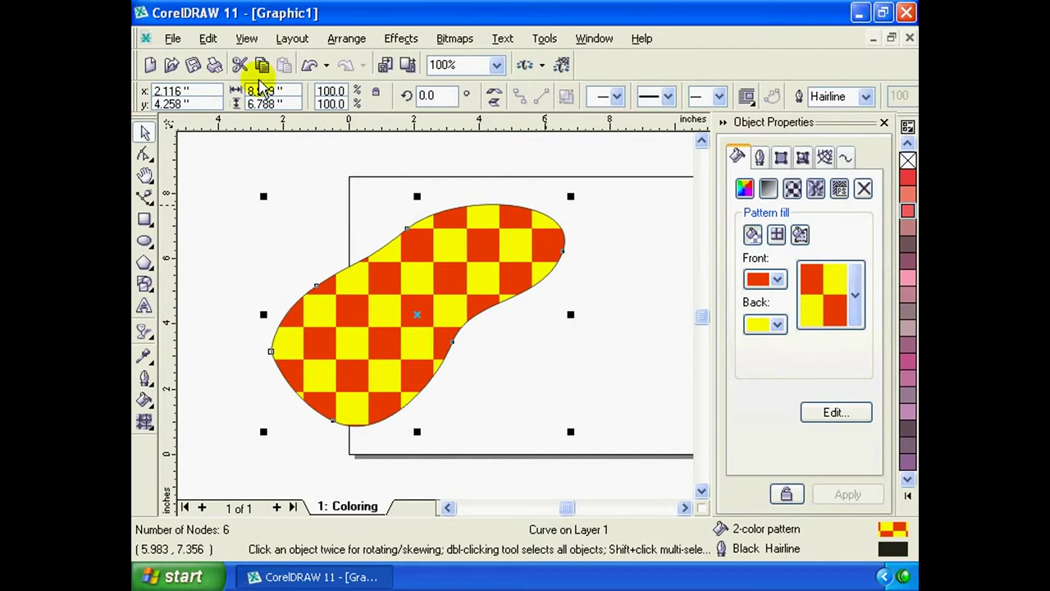
Apply the parallel lines pattern with a green front and grey-brown back
{"action": "left_click", "coordinate": [853, 299]}
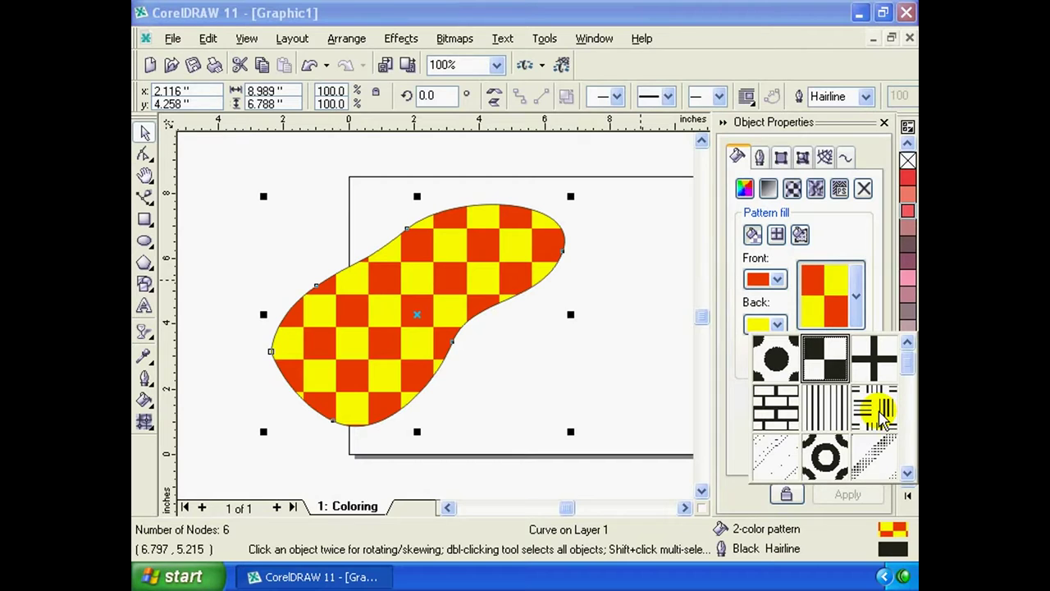
{"action": "left_click", "coordinate": [880, 415]}
{"action": "left_click", "coordinate": [778, 279]}
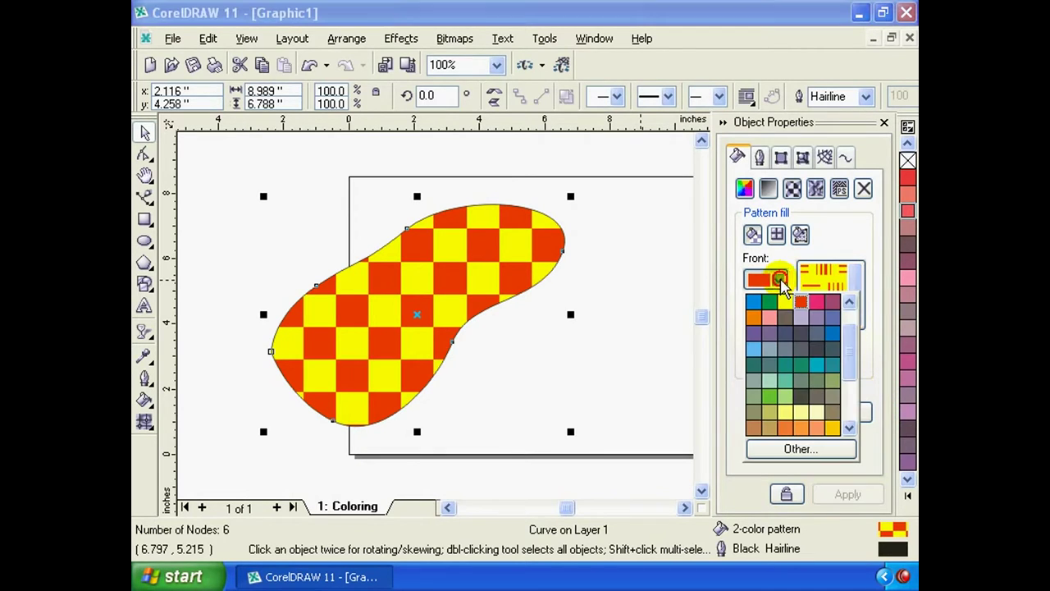
{"action": "left_click", "coordinate": [771, 305]}
{"action": "left_click", "coordinate": [779, 324]}
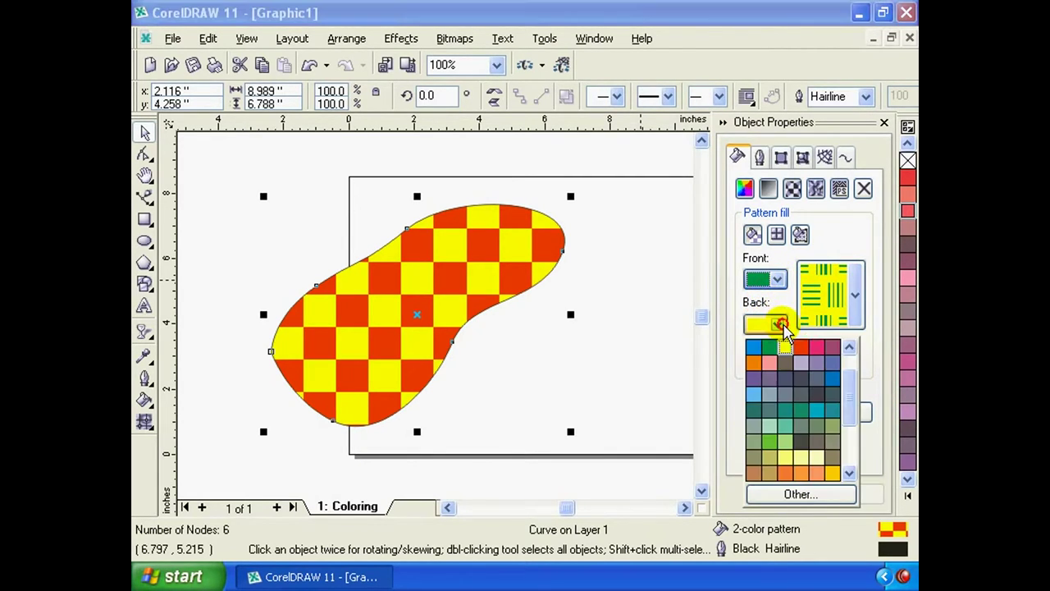
{"action": "left_click", "coordinate": [784, 365]}
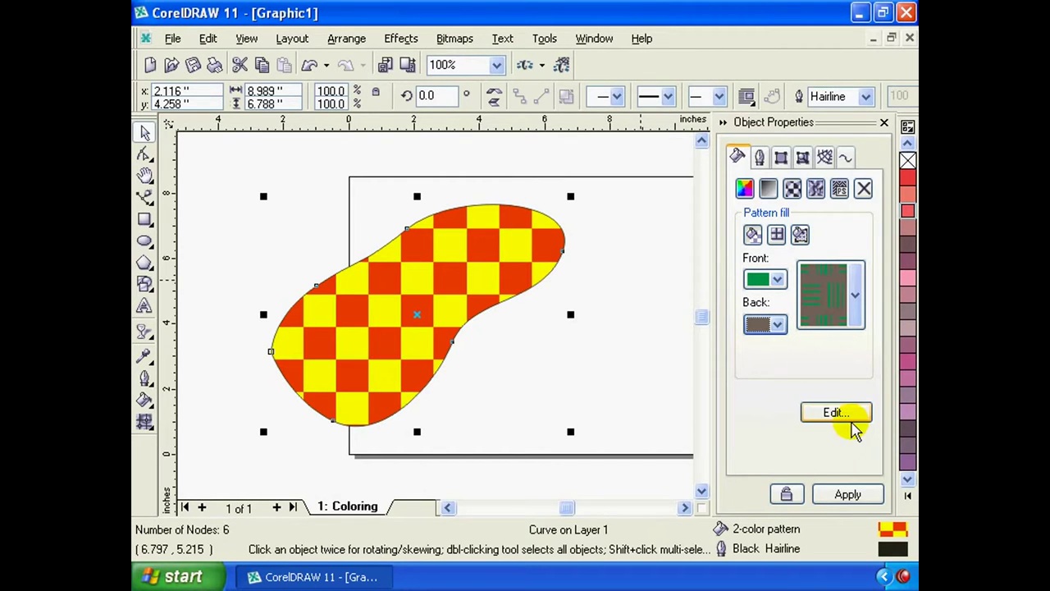
{"action": "left_click", "coordinate": [848, 494]}
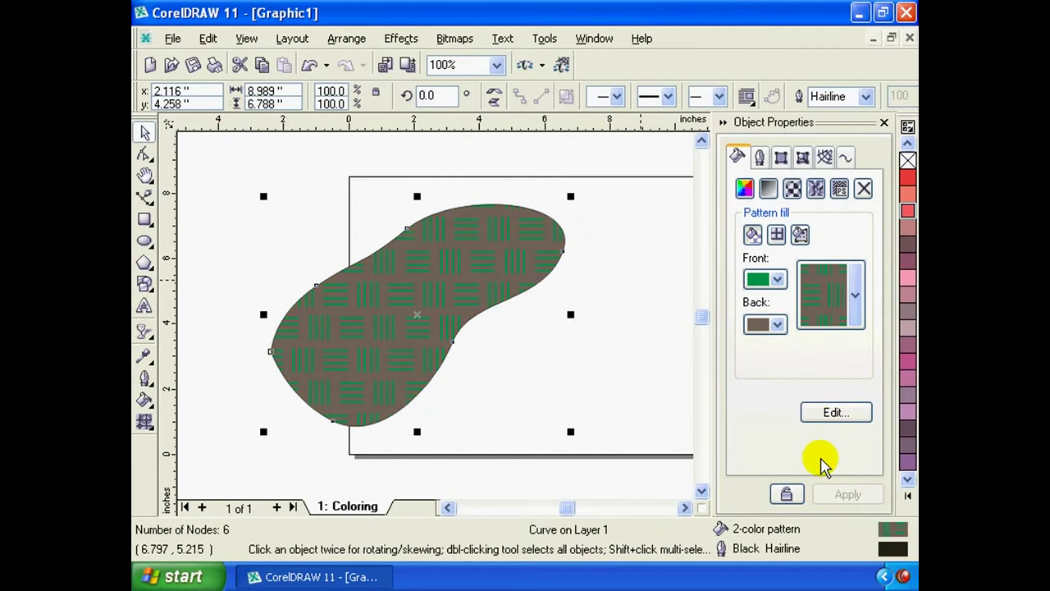
In the Pattern Fill settings, try the line, large dot and brick two-colour patterns
{"action": "left_click", "coordinate": [845, 415]}
{"action": "left_click", "coordinate": [551, 160]}
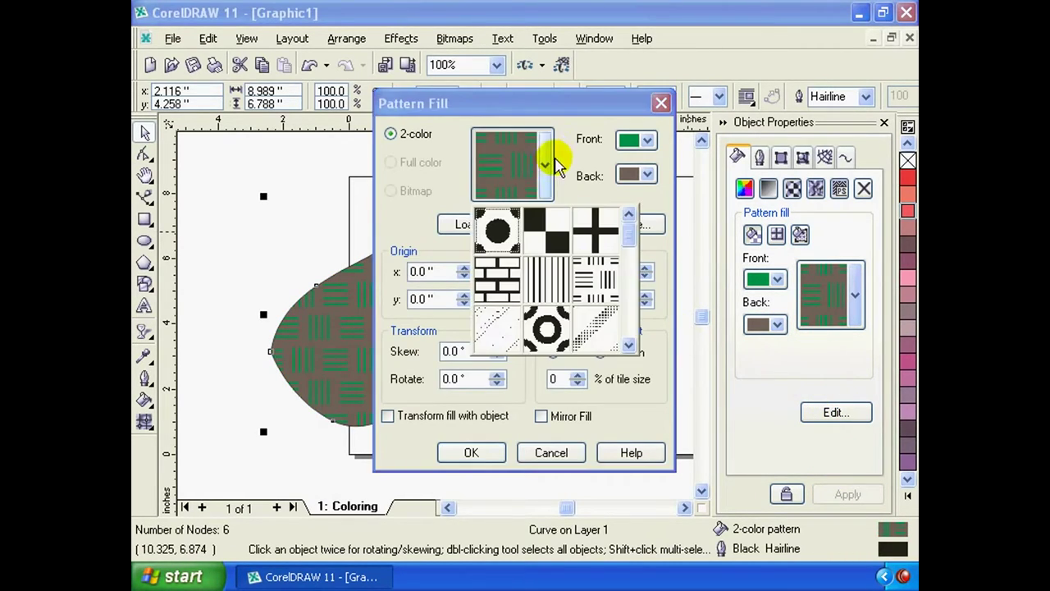
{"action": "left_click", "coordinate": [558, 154]}
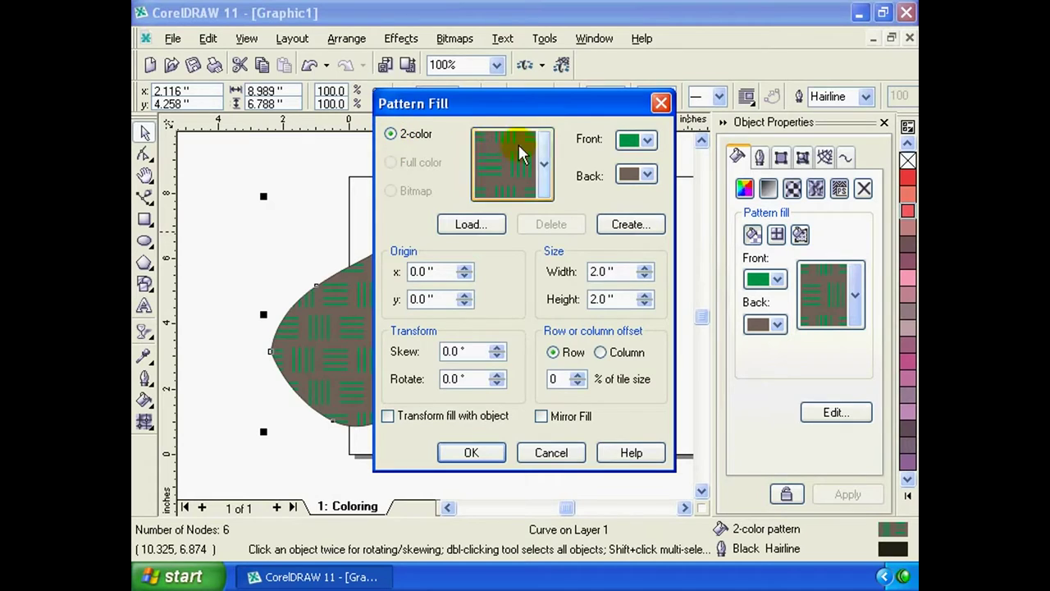
{"action": "left_click", "coordinate": [550, 170]}
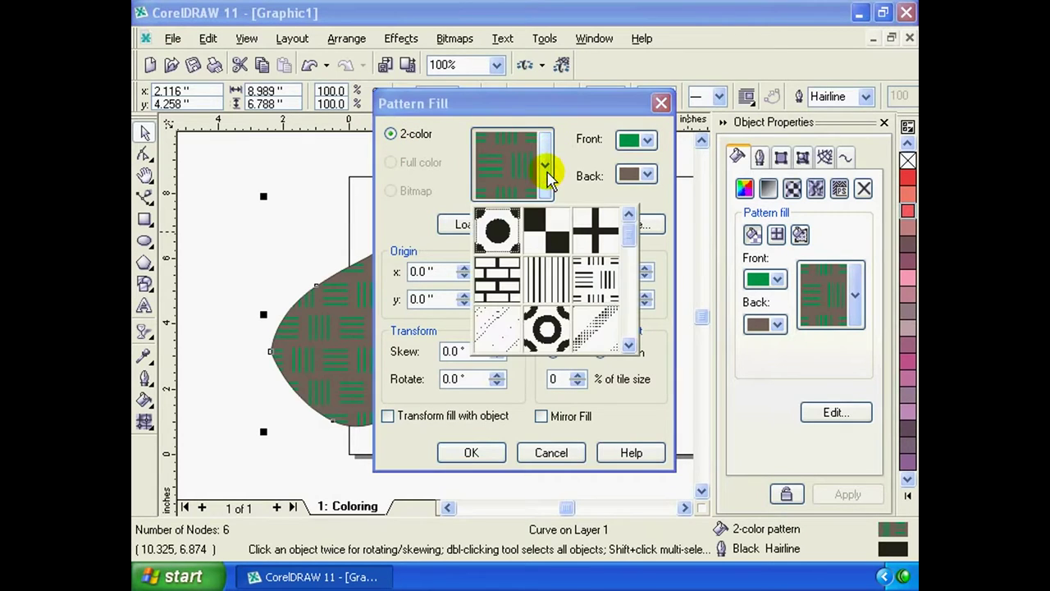
{"action": "left_click", "coordinate": [509, 229]}
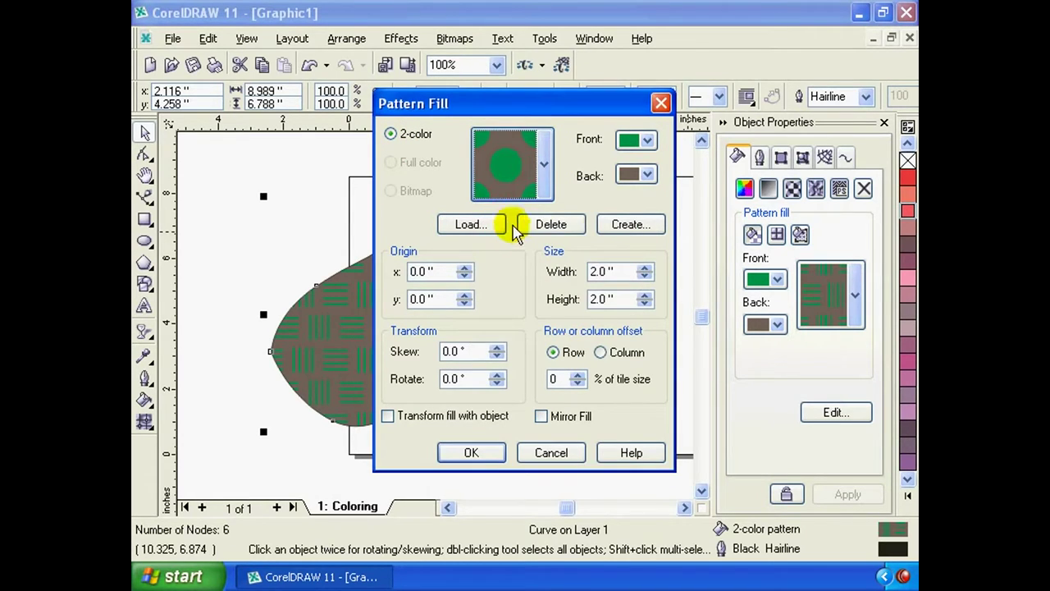
{"action": "left_click", "coordinate": [548, 167]}
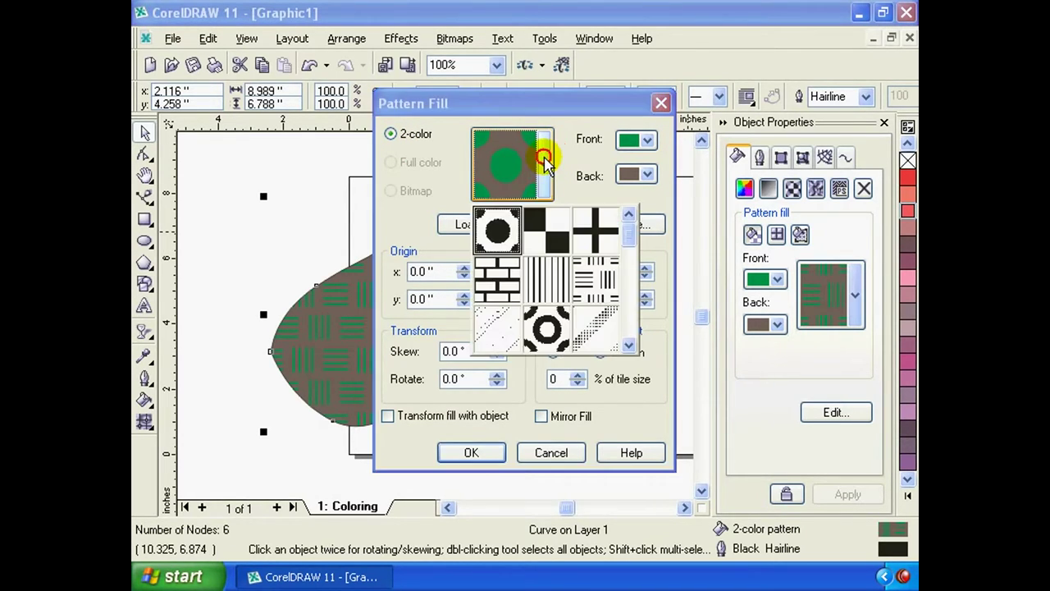
{"action": "left_click", "coordinate": [495, 283]}
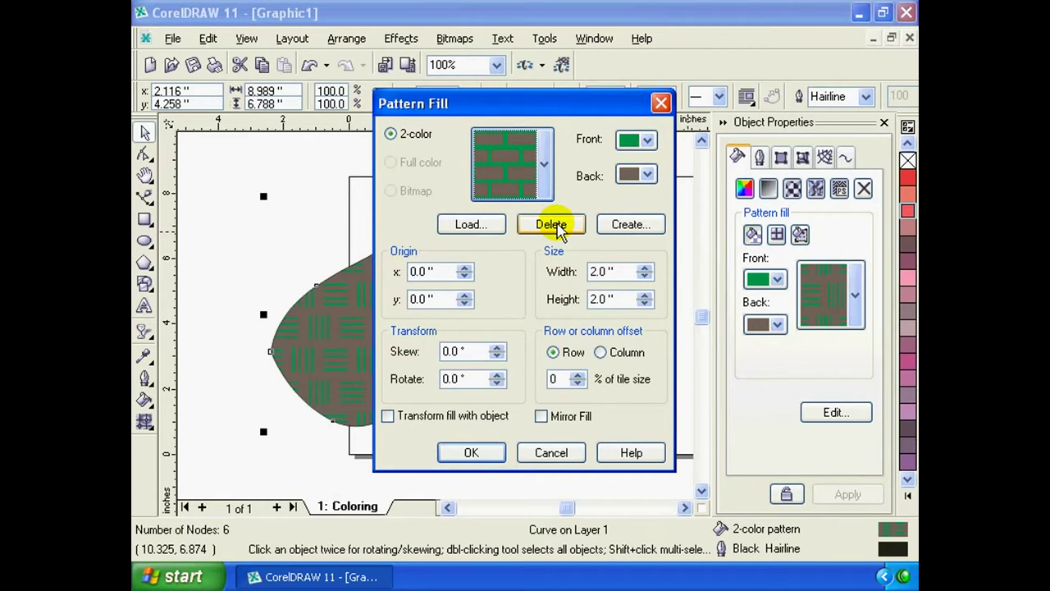
Skip loading a pattern file, turn on Mirror Fill, and confirm the ring pattern
{"action": "left_click", "coordinate": [472, 227]}
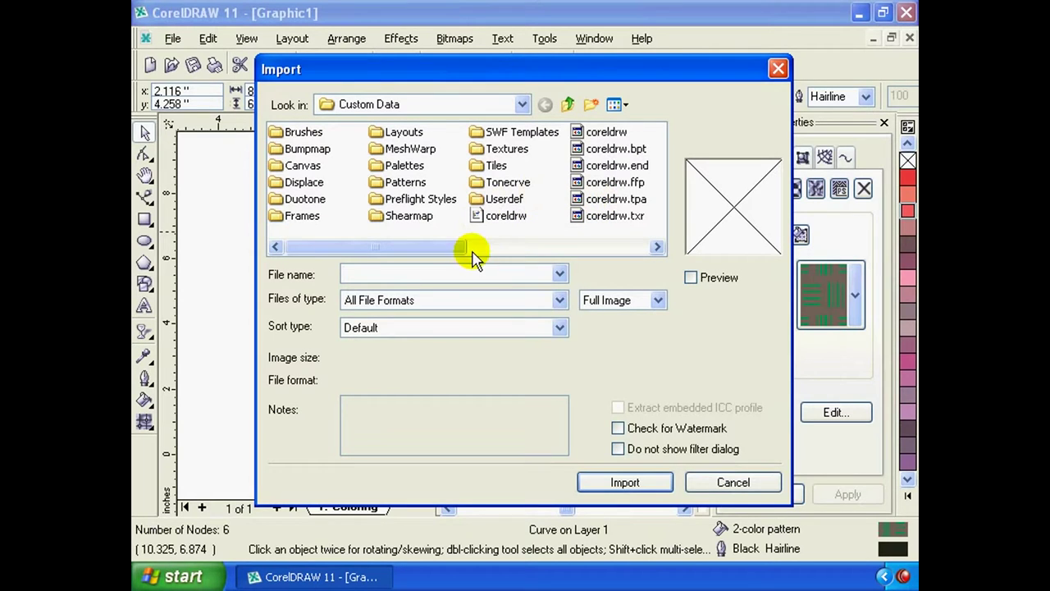
{"action": "left_click", "coordinate": [729, 484]}
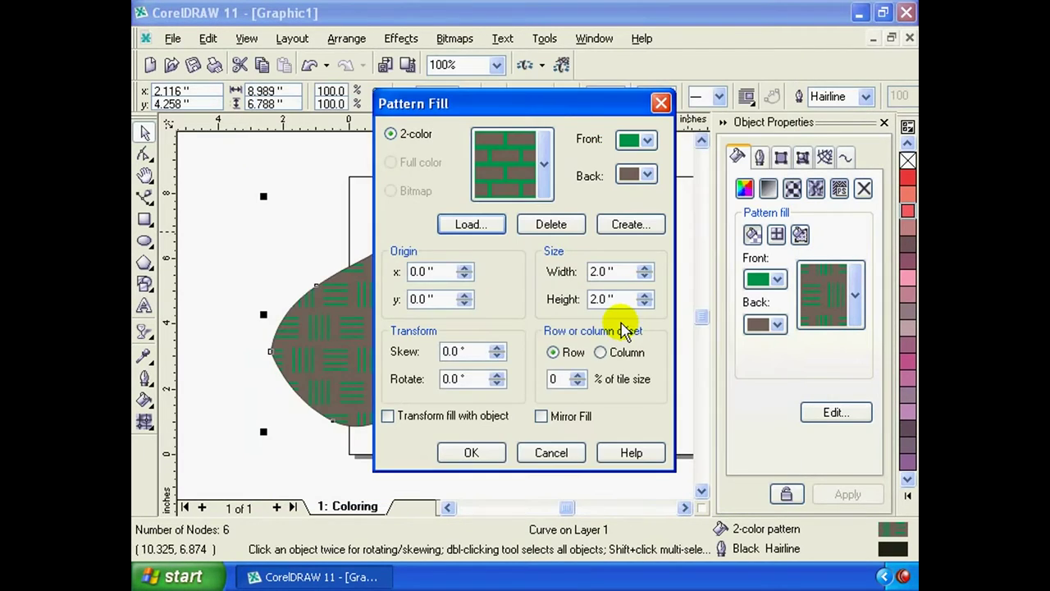
{"action": "left_click", "coordinate": [543, 417]}
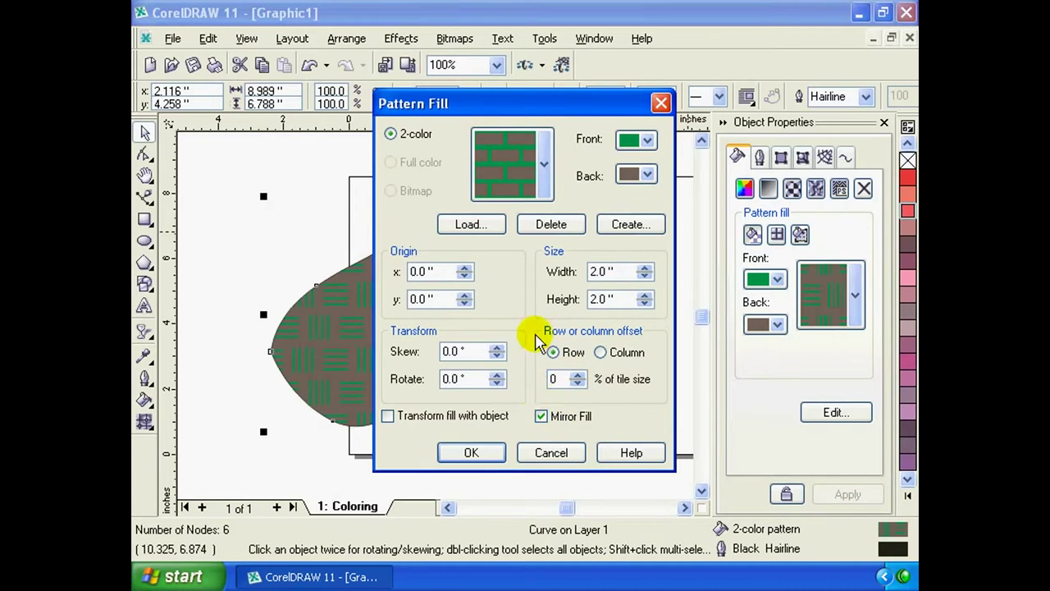
{"action": "left_click", "coordinate": [544, 163]}
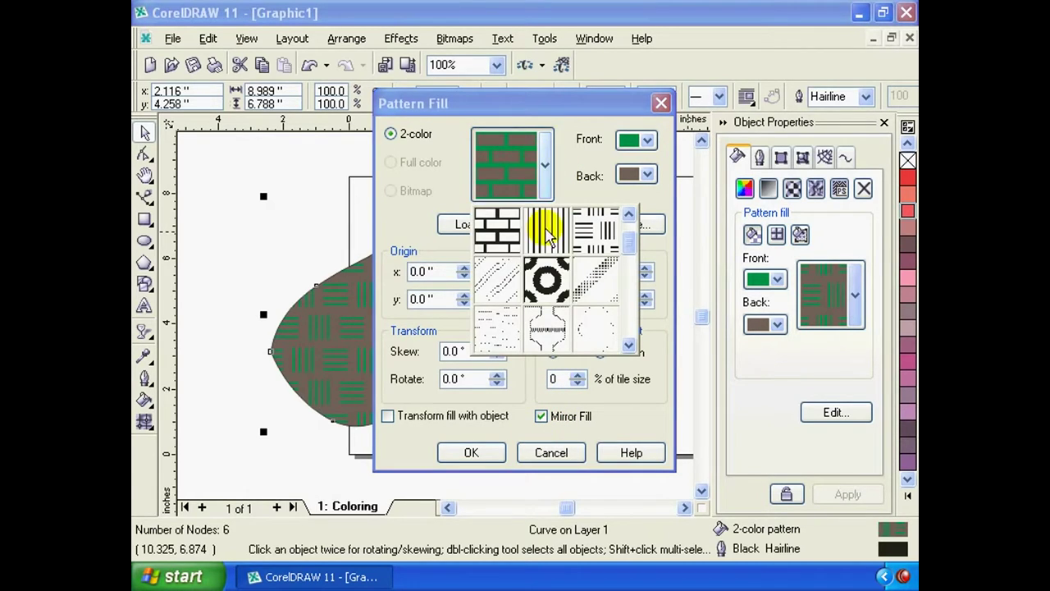
{"action": "left_click", "coordinate": [549, 284]}
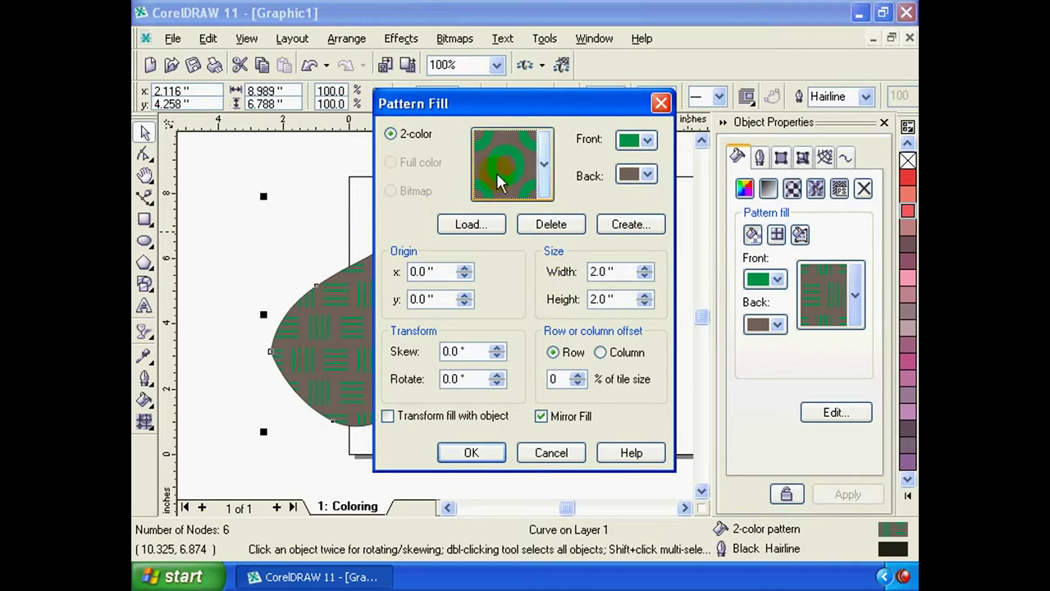
{"action": "left_click", "coordinate": [471, 453]}
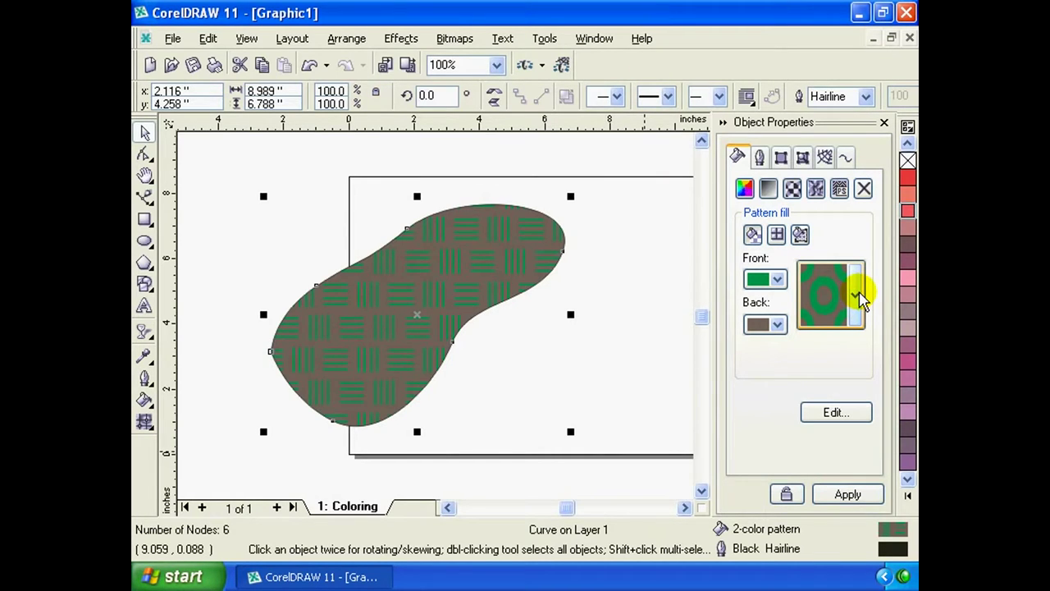
Nudge the blob up-left and apply the grey rabbit full-colour pattern to it
{"action": "mouse_move", "coordinate": [467, 295]}
{"action": "left_mouse_down"}
{"action": "mouse_move", "coordinate": [453, 271]}
{"action": "mouse_move", "coordinate": [458, 298]}
{"action": "left_mouse_up"}
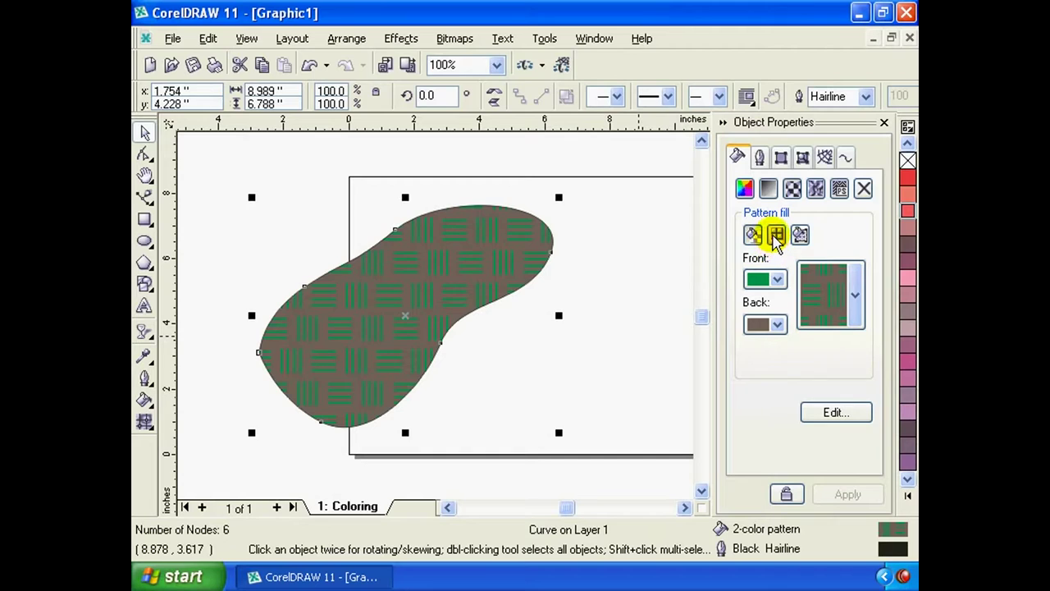
{"action": "left_click", "coordinate": [775, 235]}
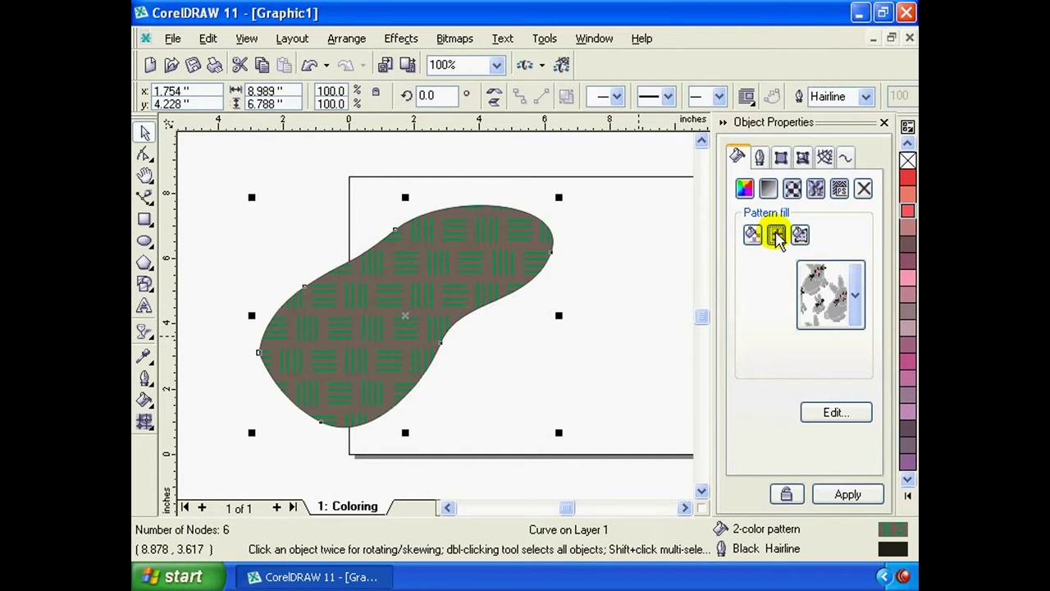
{"action": "left_click", "coordinate": [856, 297]}
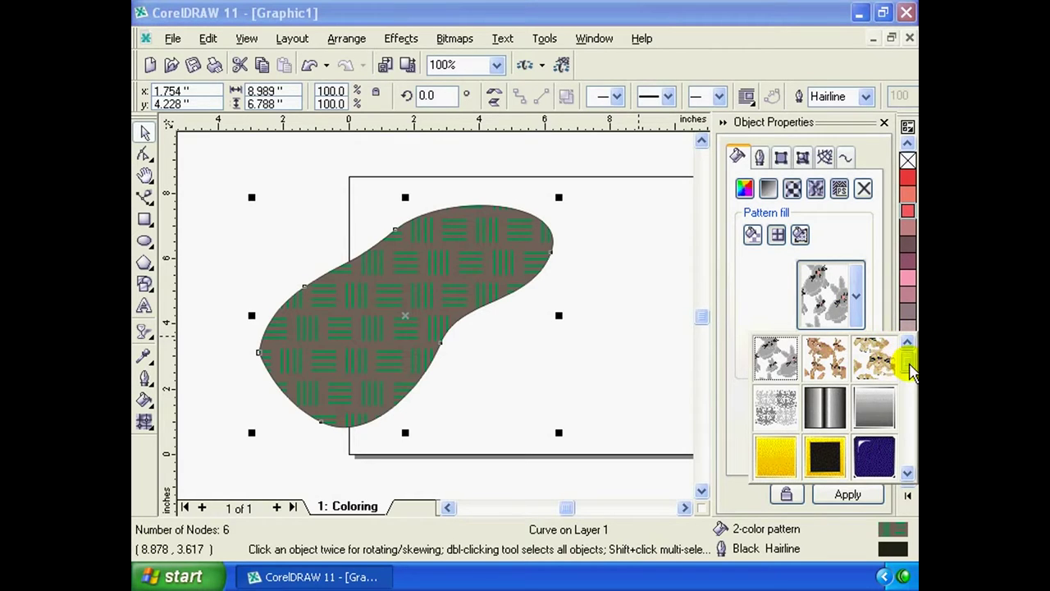
{"action": "mouse_move", "coordinate": [911, 371]}
{"action": "left_mouse_down"}
{"action": "mouse_move", "coordinate": [894, 462]}
{"action": "mouse_move", "coordinate": [909, 428]}
{"action": "mouse_move", "coordinate": [906, 336]}
{"action": "left_mouse_up"}
{"action": "left_click", "coordinate": [857, 297]}
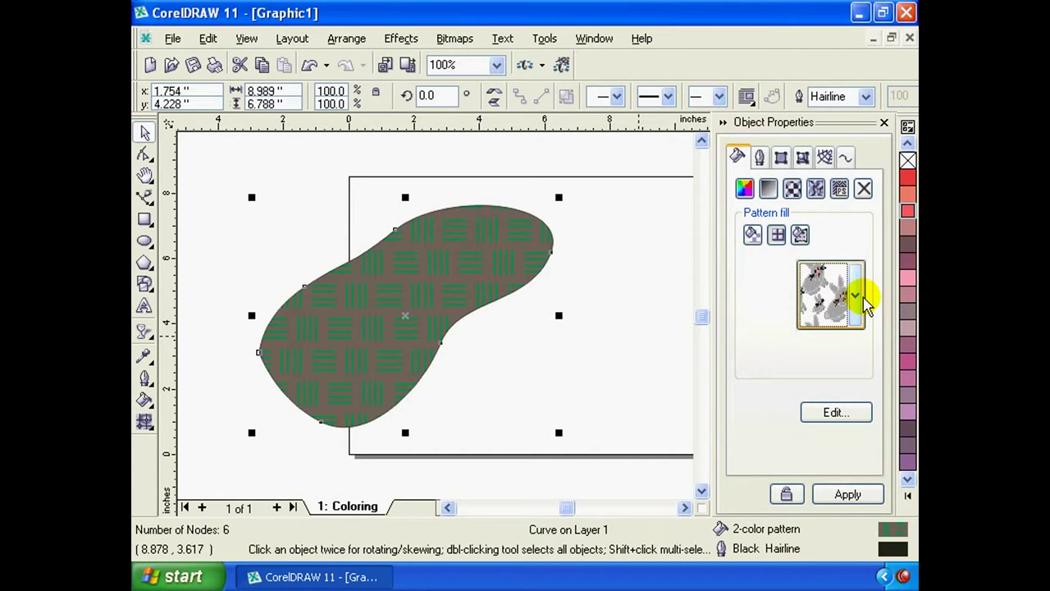
{"action": "left_click", "coordinate": [851, 297]}
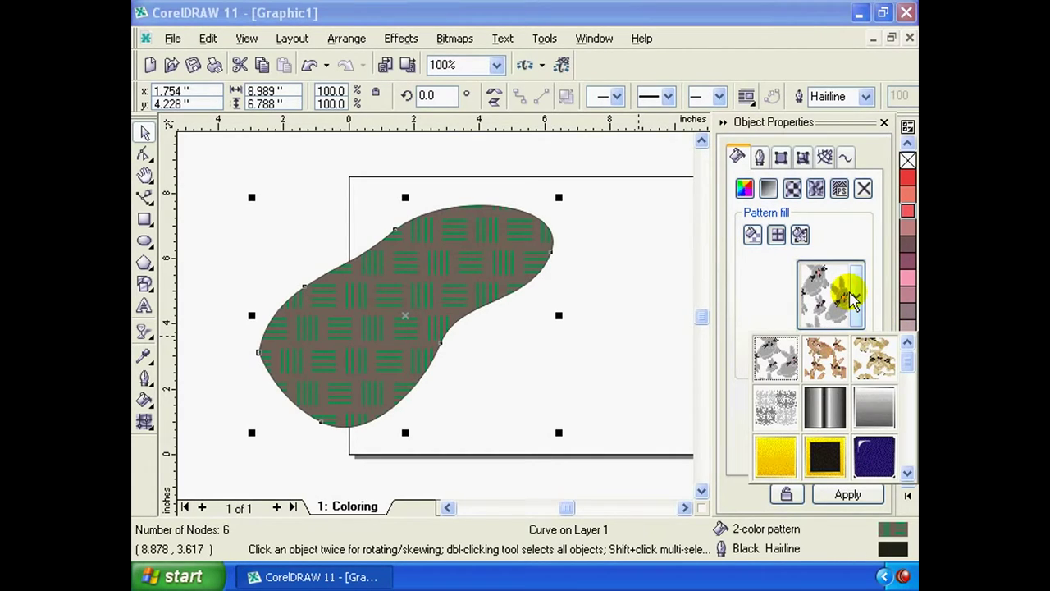
{"action": "left_click", "coordinate": [792, 365]}
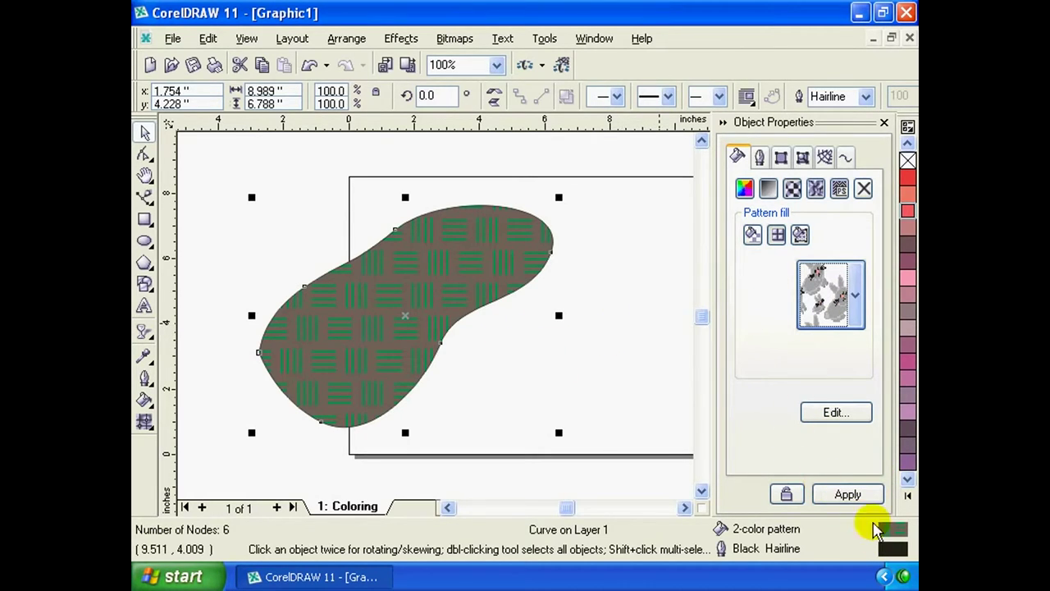
{"action": "left_click", "coordinate": [851, 494]}
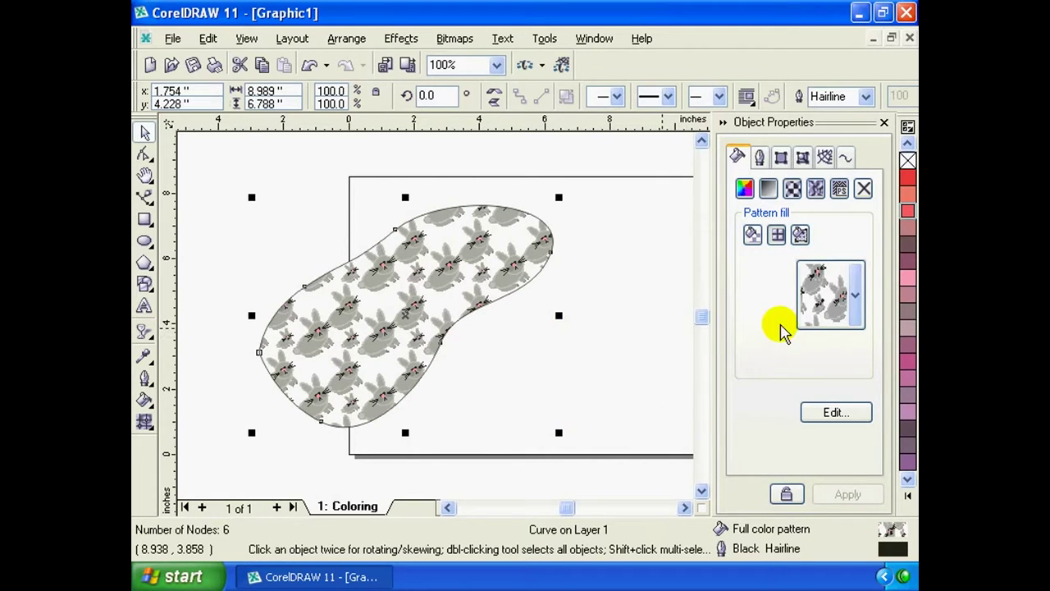
Apply the metallic stripe full-colour pattern to the blob instead
{"action": "left_click", "coordinate": [848, 306]}
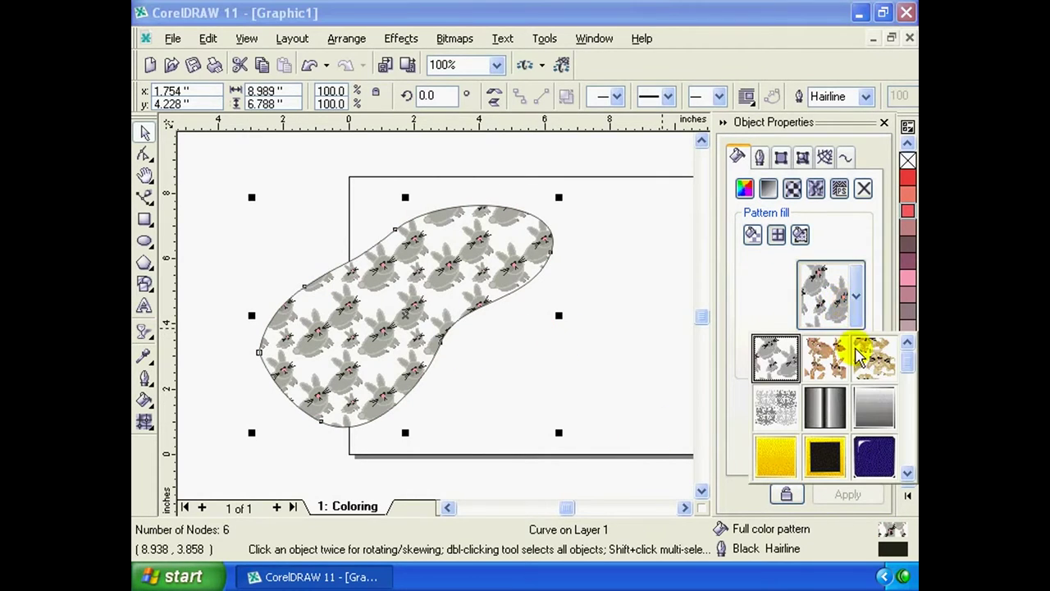
{"action": "left_click", "coordinate": [825, 408]}
{"action": "left_click", "coordinate": [848, 495]}
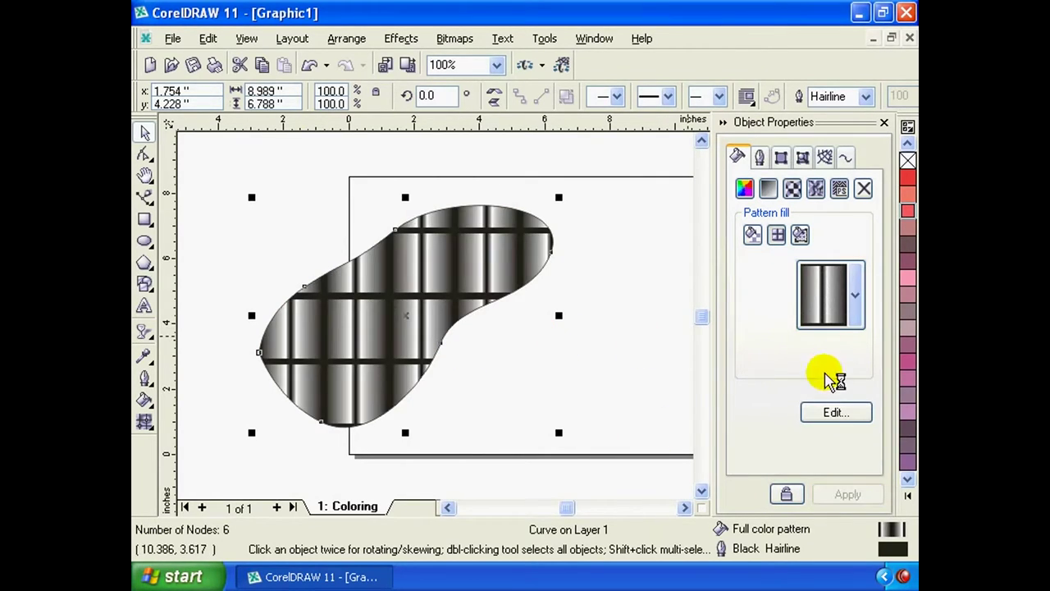
Open the pattern fill settings and browse the Load dialog's importable file types
{"action": "left_click", "coordinate": [832, 415]}
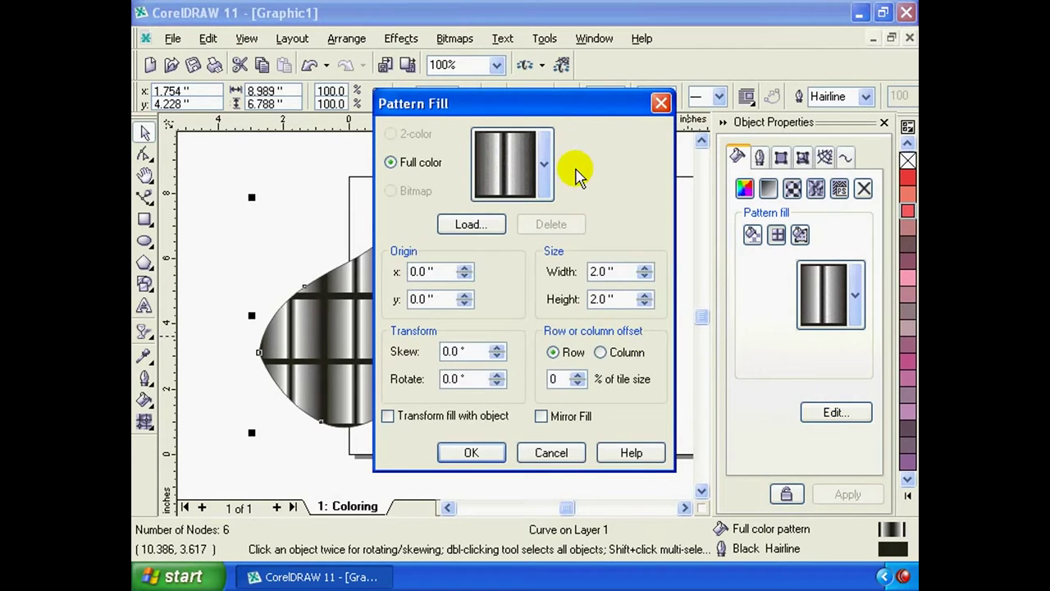
{"action": "mouse_move", "coordinate": [555, 121]}
{"action": "left_mouse_down"}
{"action": "mouse_move", "coordinate": [544, 158]}
{"action": "mouse_move", "coordinate": [577, 148]}
{"action": "left_mouse_up"}
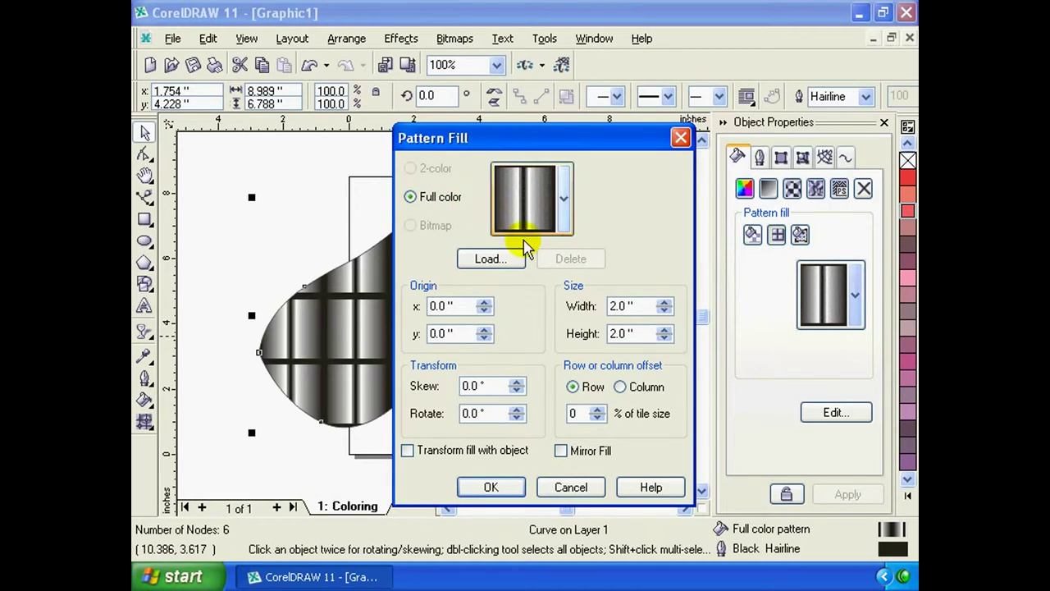
{"action": "left_click", "coordinate": [487, 258]}
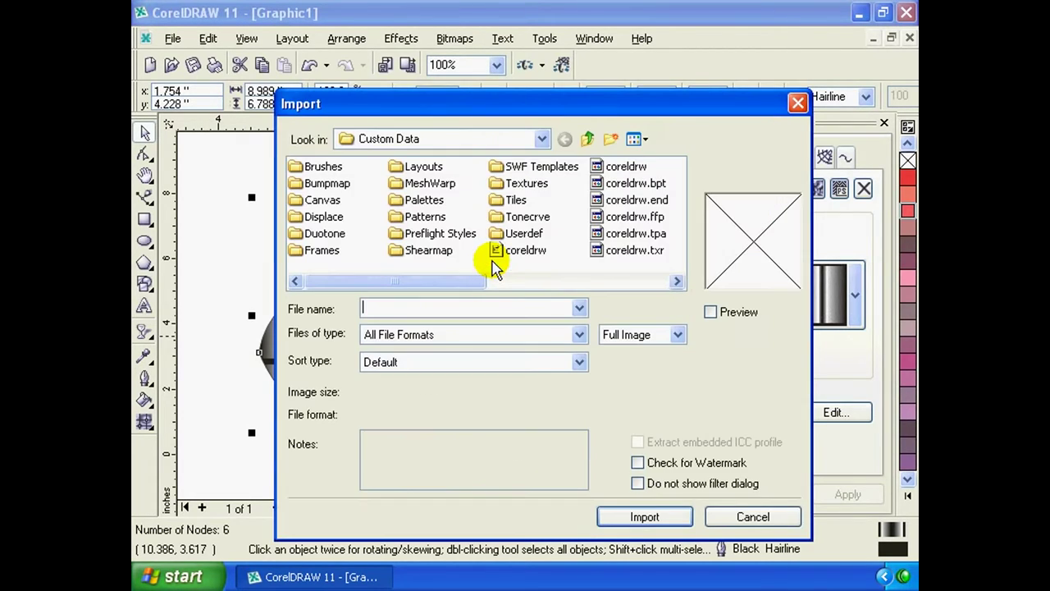
{"action": "left_click", "coordinate": [517, 334]}
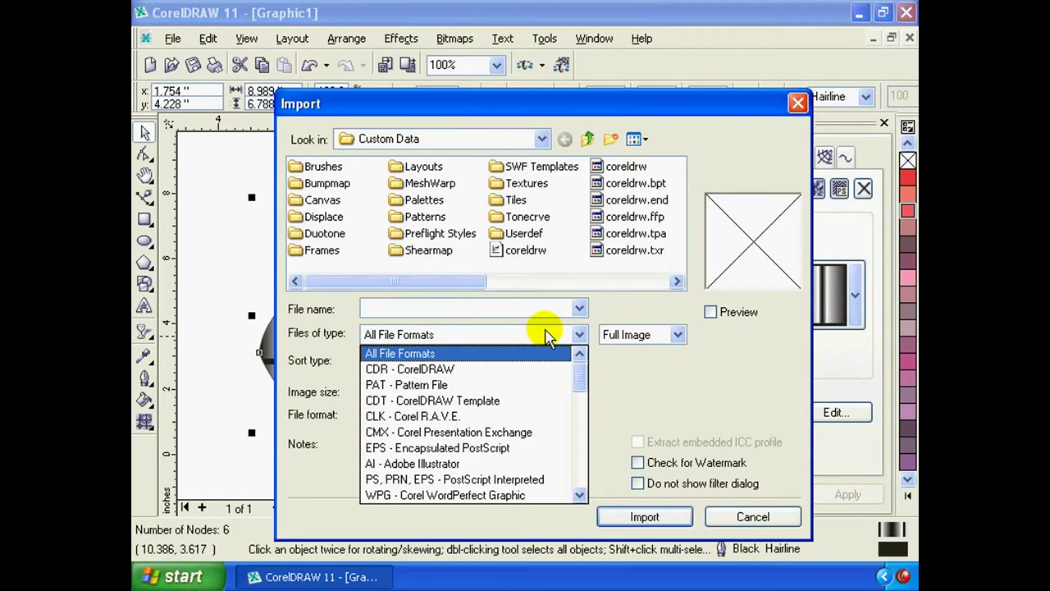
{"action": "left_click", "coordinate": [612, 368]}
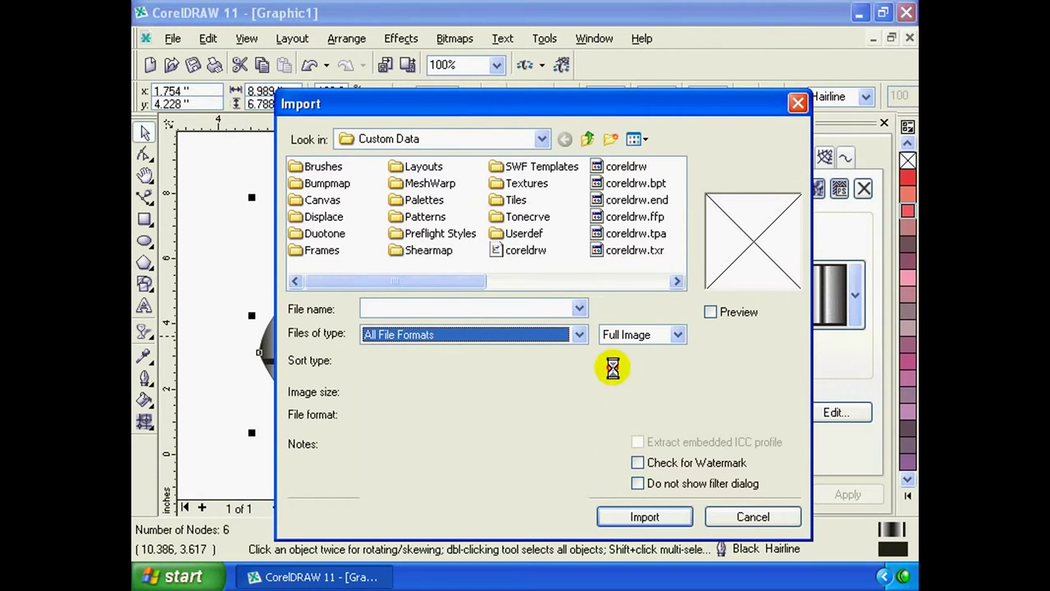
{"action": "left_click", "coordinate": [520, 334]}
{"action": "mouse_move", "coordinate": [577, 380]}
{"action": "left_mouse_down"}
{"action": "mouse_move", "coordinate": [574, 489]}
{"action": "mouse_move", "coordinate": [579, 371]}
{"action": "left_mouse_up"}
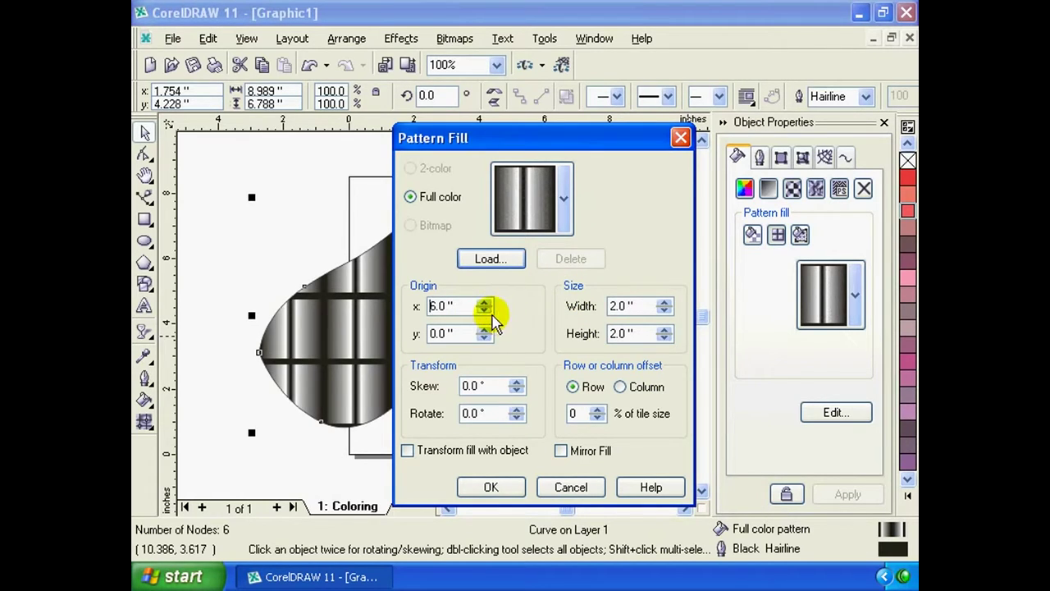
Set origin 6.0, 17.0, tiles 1.77 × 1.94 in, column offset, 75° skew, 185° rotation
{"action": "left_click_drag", "start_coordinate": [484, 331], "coordinate": [480, 312]}
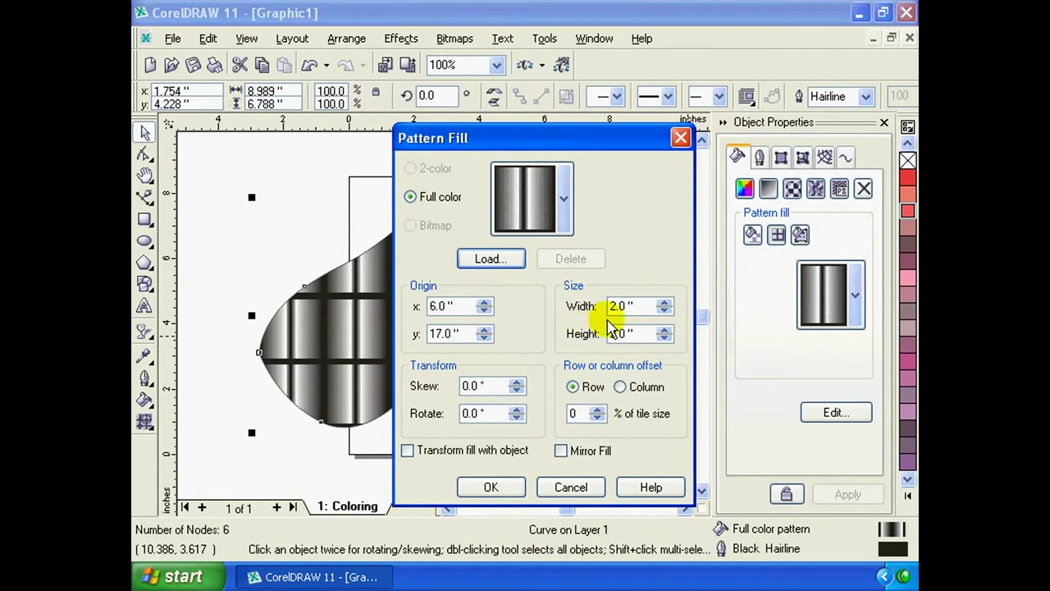
{"action": "left_click_drag", "start_coordinate": [666, 307], "coordinate": [662, 327]}
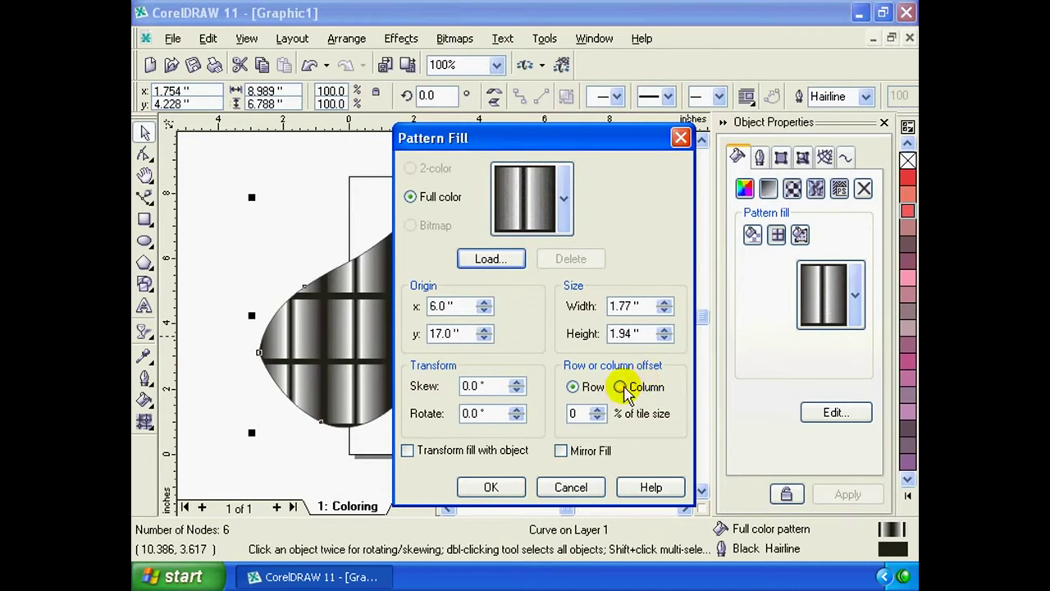
{"action": "left_click", "coordinate": [573, 387]}
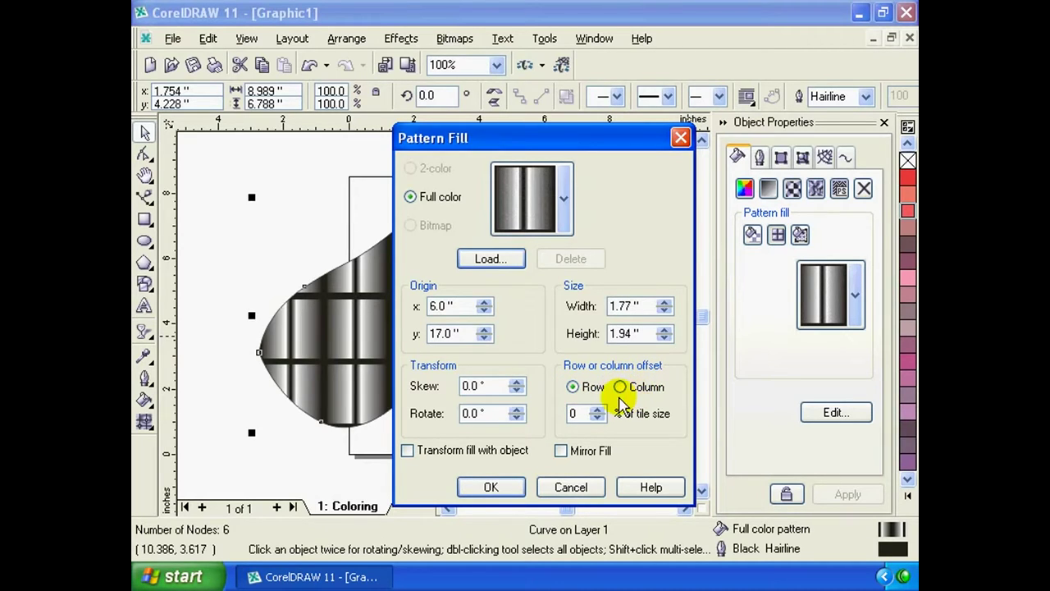
{"action": "key", "text": "Left"}
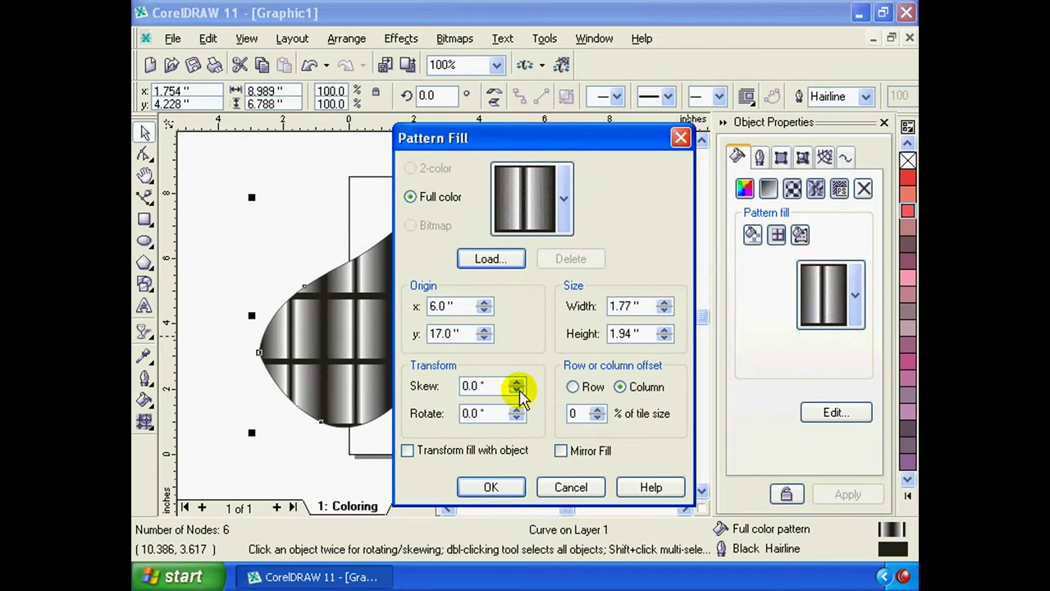
{"action": "left_click_drag", "start_coordinate": [517, 386], "coordinate": [520, 351]}
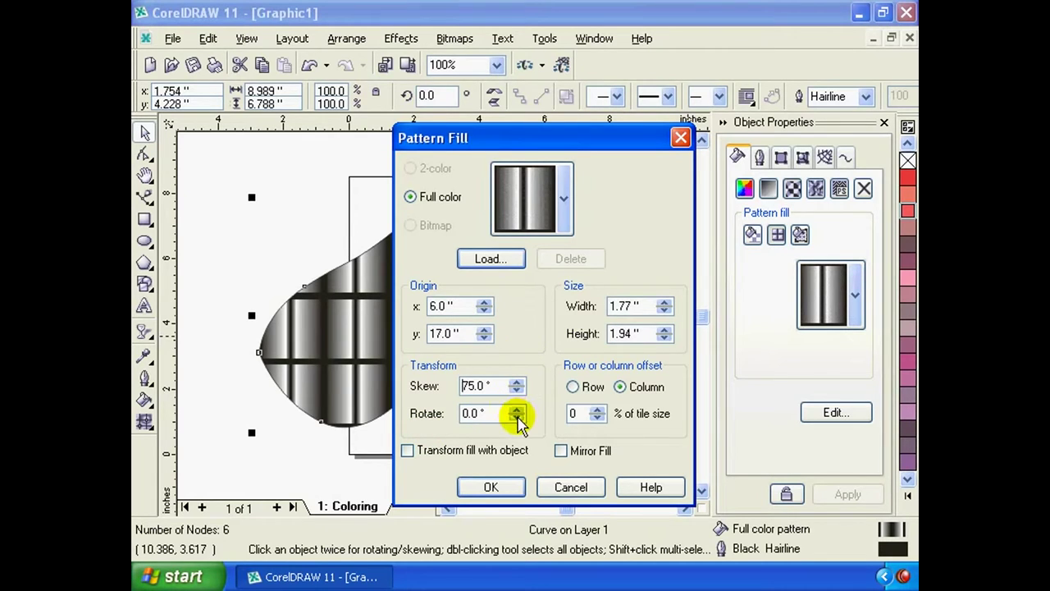
{"action": "left_click_drag", "start_coordinate": [516, 402], "coordinate": [512, 380]}
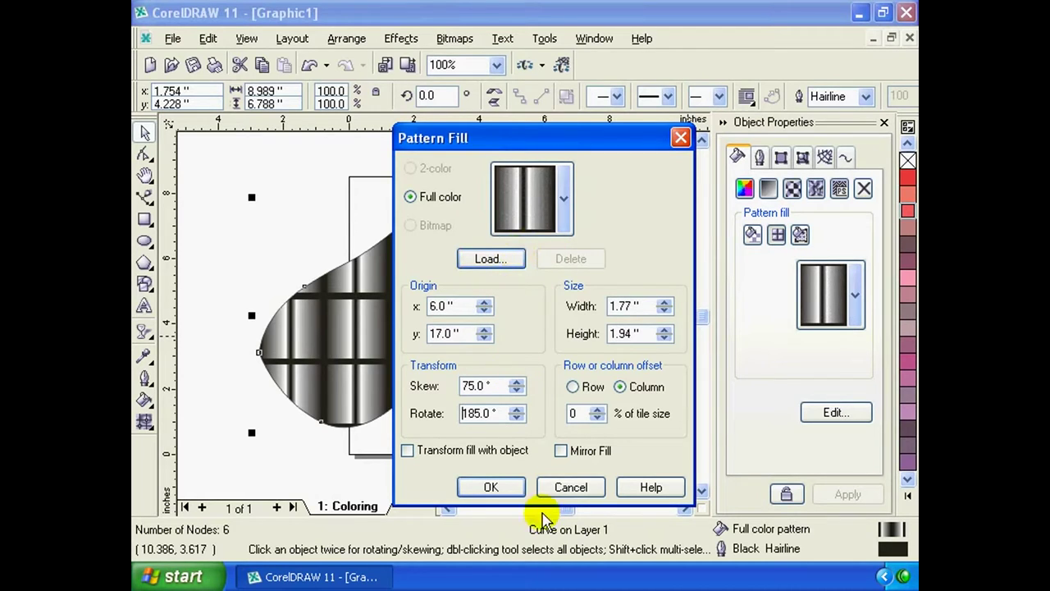
{"action": "left_click", "coordinate": [492, 487]}
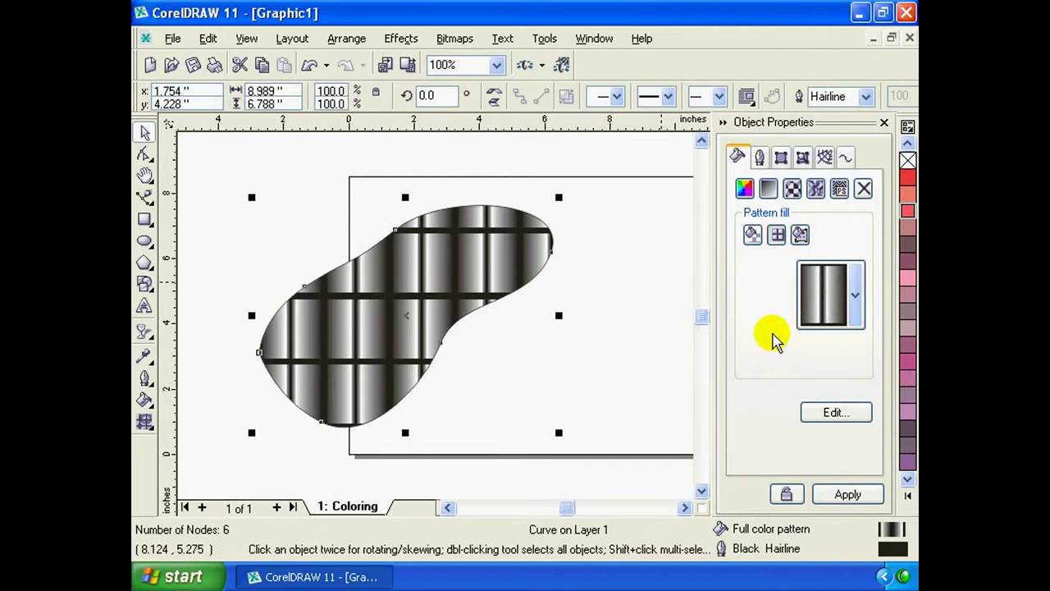
Apply the adjusted metal pattern, then try the grape vine bitmap pattern on the blob
{"action": "left_click", "coordinate": [848, 495]}
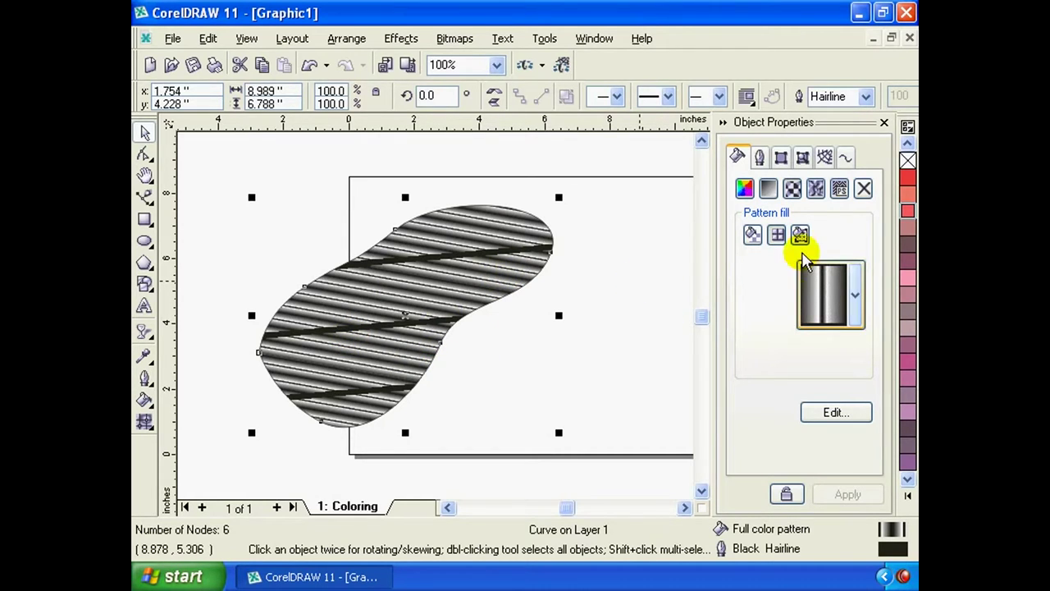
{"action": "left_click", "coordinate": [800, 236]}
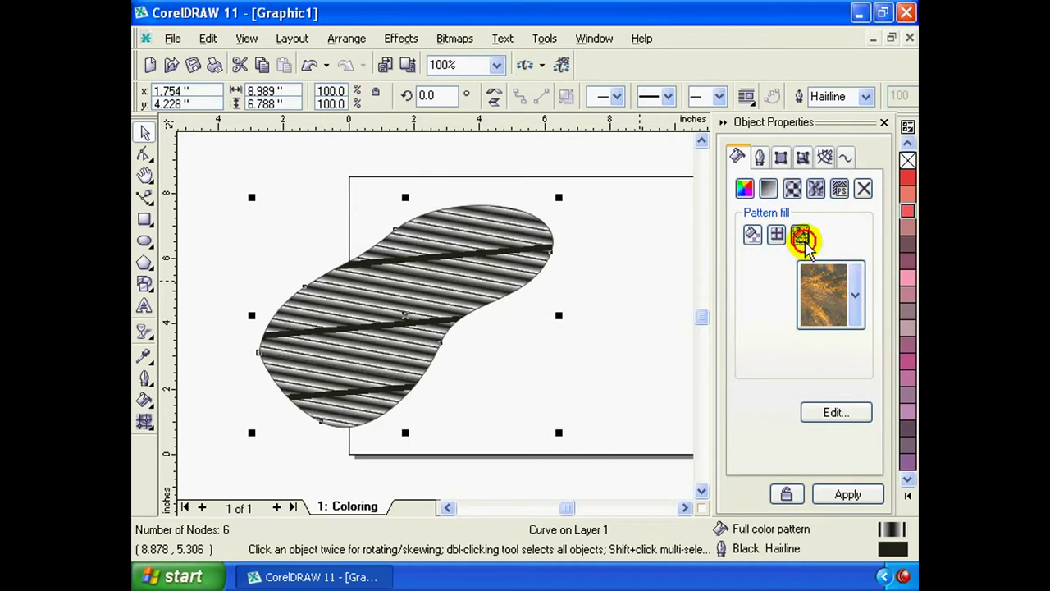
{"action": "left_click", "coordinate": [856, 295]}
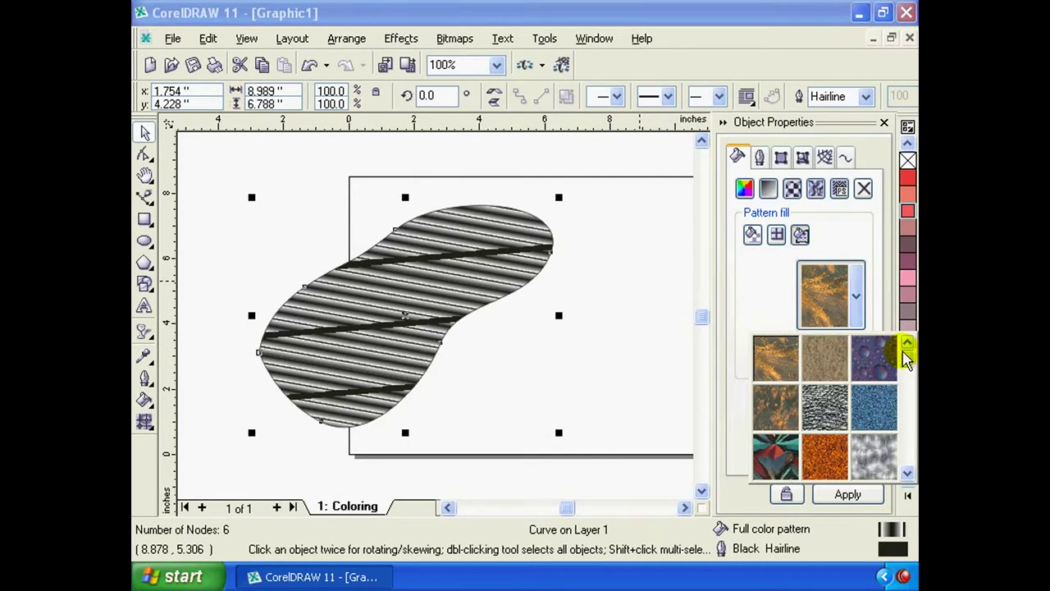
{"action": "mouse_move", "coordinate": [906, 361]}
{"action": "left_mouse_down"}
{"action": "mouse_move", "coordinate": [906, 433]}
{"action": "mouse_move", "coordinate": [911, 390]}
{"action": "left_mouse_up"}
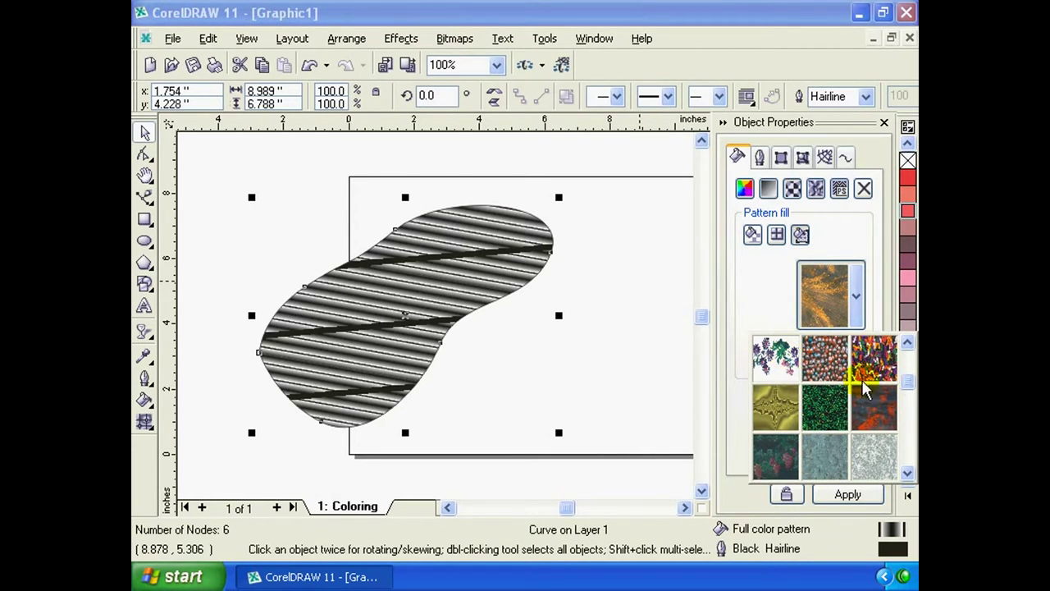
{"action": "left_click", "coordinate": [768, 361]}
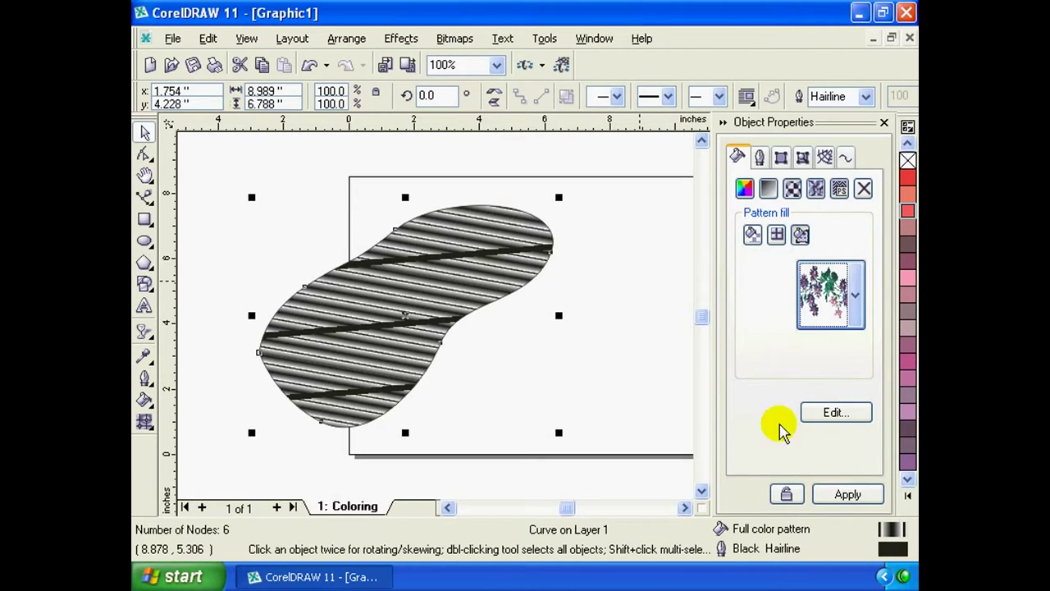
{"action": "left_click", "coordinate": [842, 495]}
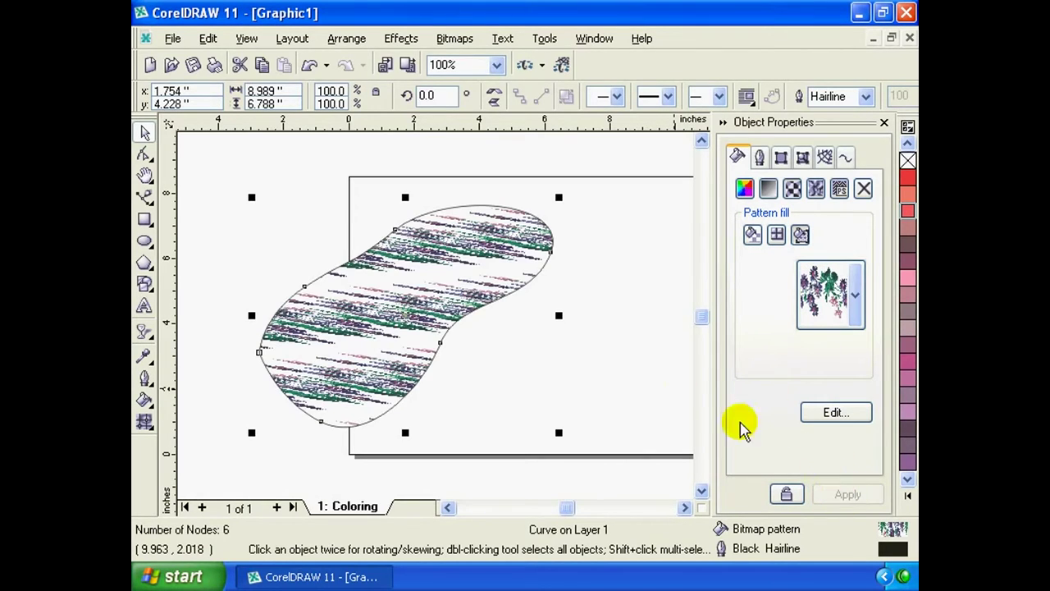
Apply the multicoloured pebbled bitmap pattern and confirm its fill settings unchanged
{"action": "left_click", "coordinate": [856, 283]}
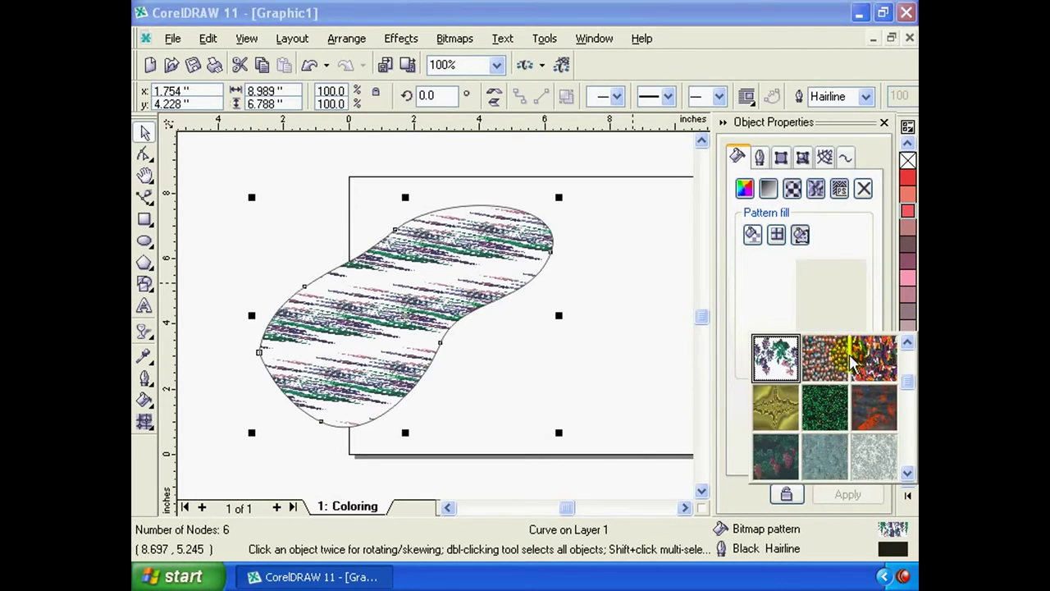
{"action": "left_click", "coordinate": [825, 353]}
{"action": "left_click", "coordinate": [845, 496]}
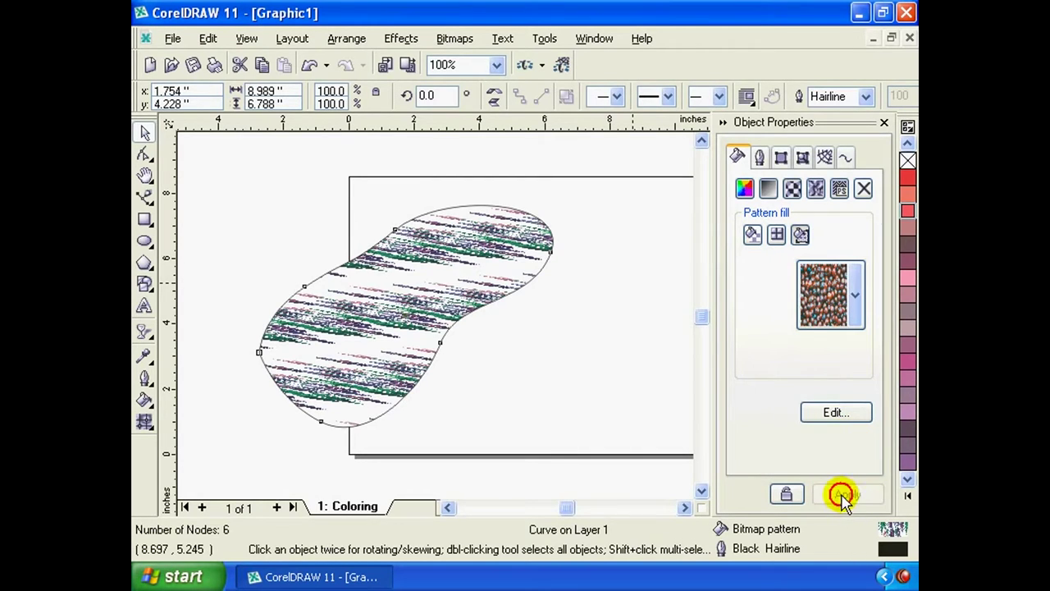
{"action": "left_click", "coordinate": [828, 413]}
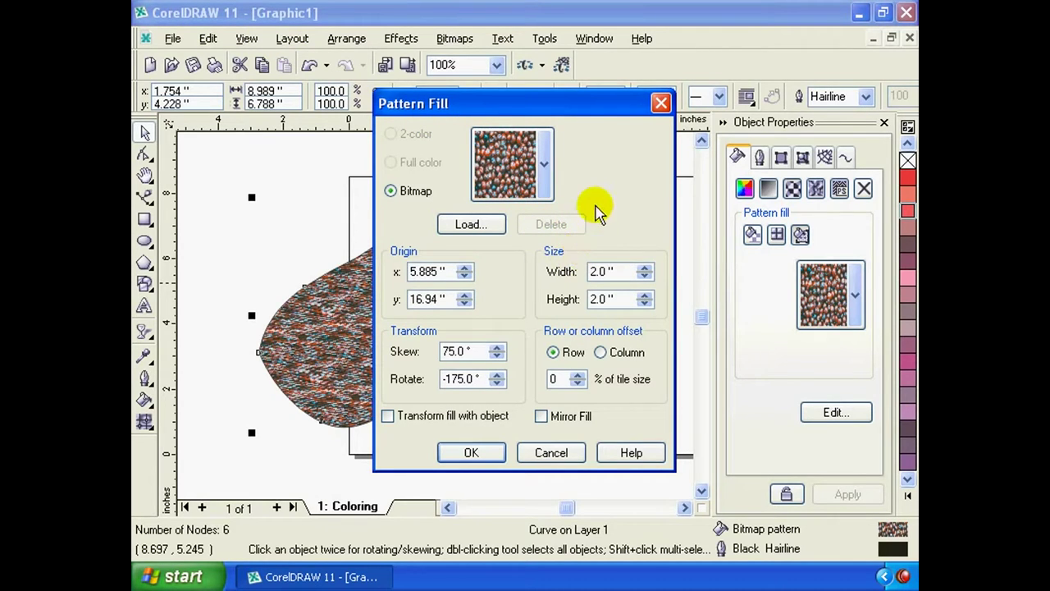
{"action": "left_click_drag", "start_coordinate": [583, 107], "coordinate": [564, 123]}
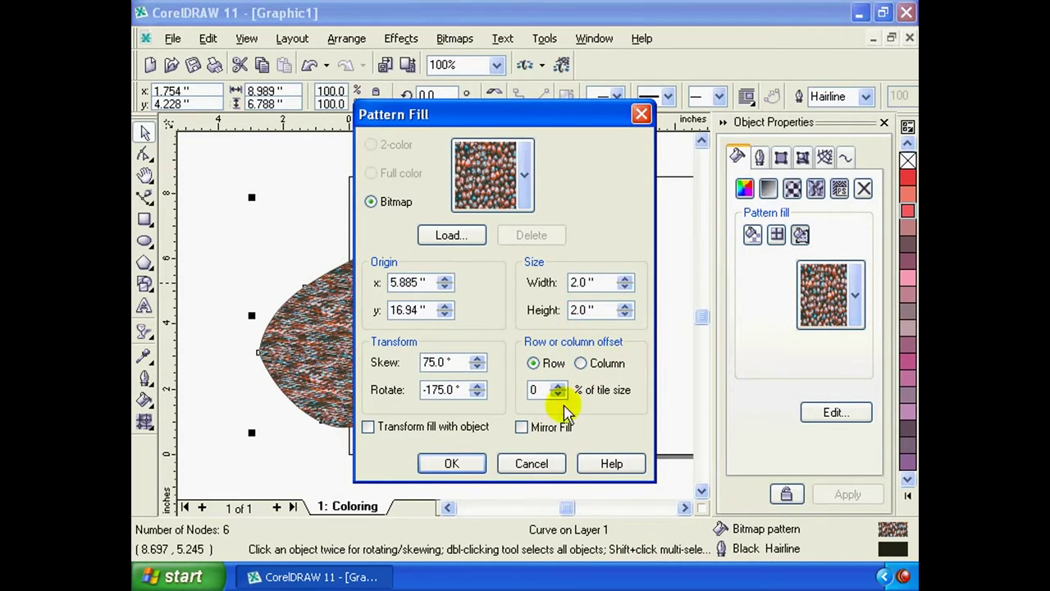
{"action": "left_click", "coordinate": [453, 463]}
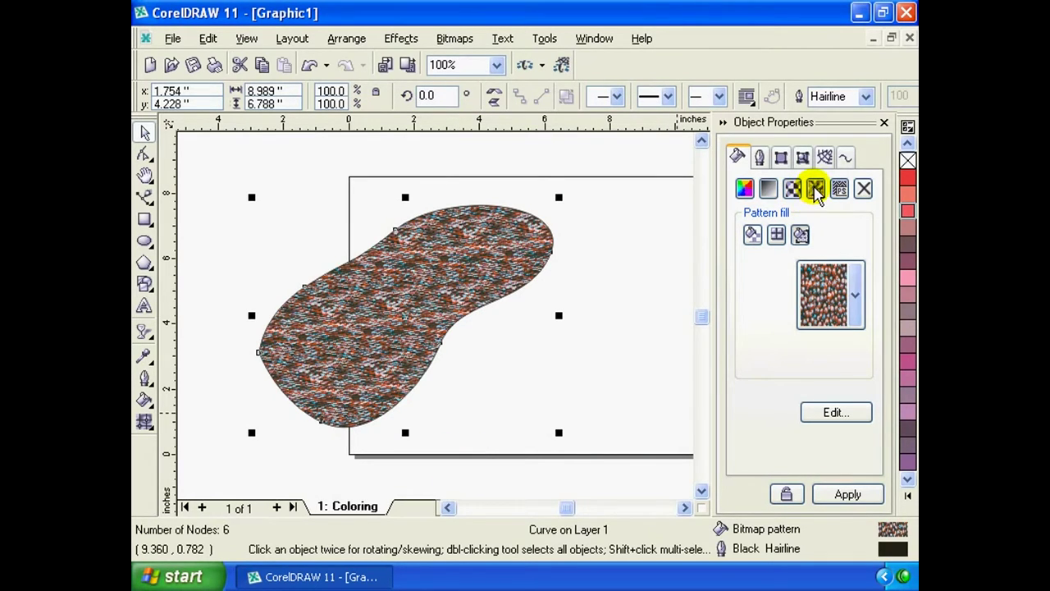
Give the blob the Tye-Dye texture fill from the gallery and drag it right
{"action": "left_click", "coordinate": [816, 191]}
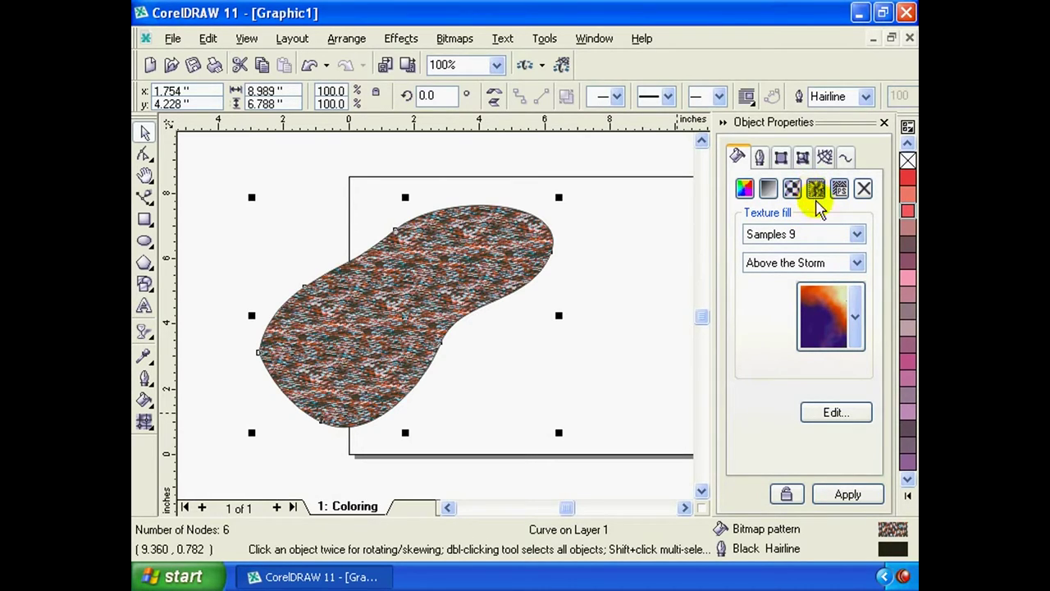
{"action": "left_click", "coordinate": [860, 316]}
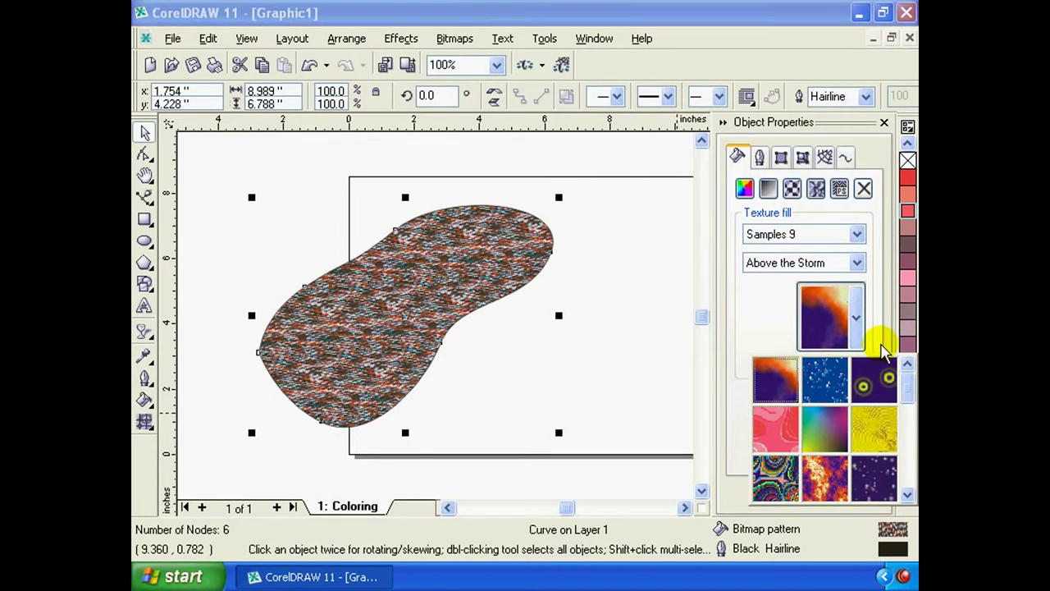
{"action": "left_click", "coordinate": [908, 439]}
{"action": "left_click_drag", "start_coordinate": [908, 442], "coordinate": [905, 375]}
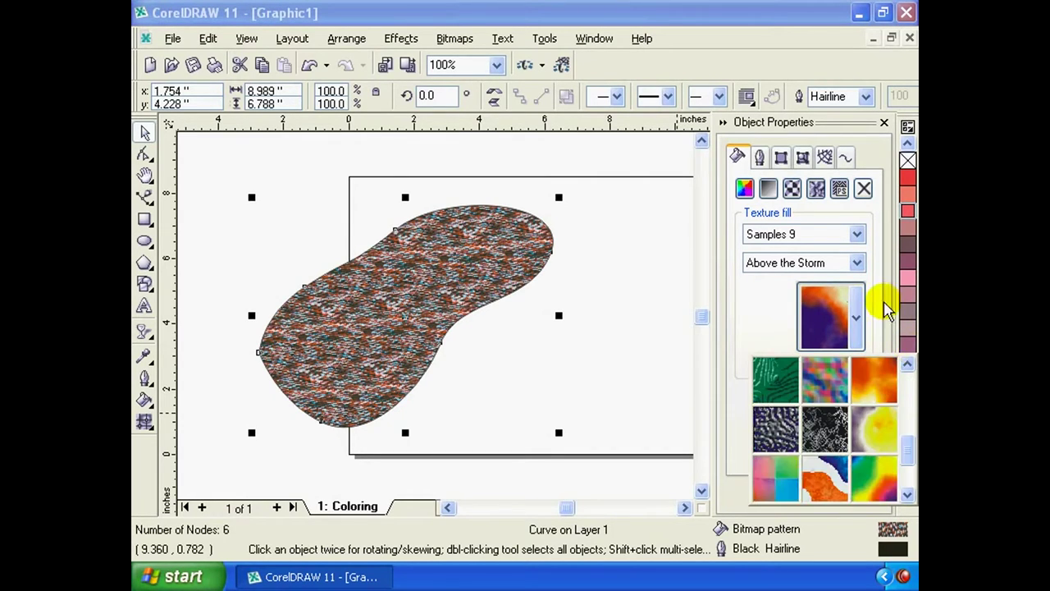
{"action": "left_click", "coordinate": [862, 315]}
{"action": "left_click", "coordinate": [858, 317]}
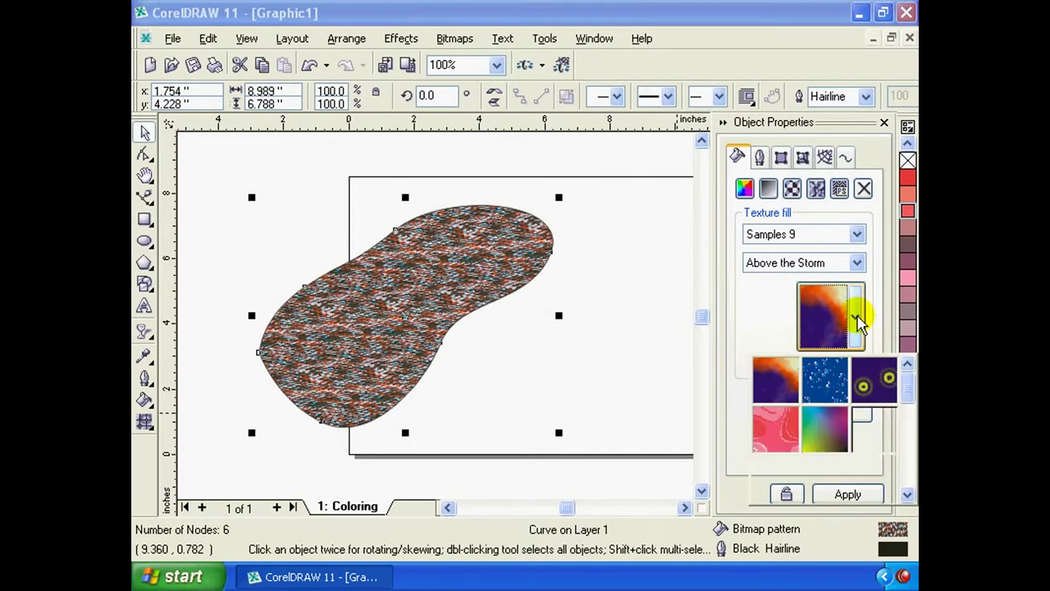
{"action": "left_click", "coordinate": [905, 463]}
{"action": "mouse_move", "coordinate": [903, 456]}
{"action": "left_mouse_down"}
{"action": "mouse_move", "coordinate": [903, 486]}
{"action": "mouse_move", "coordinate": [912, 466]}
{"action": "left_mouse_up"}
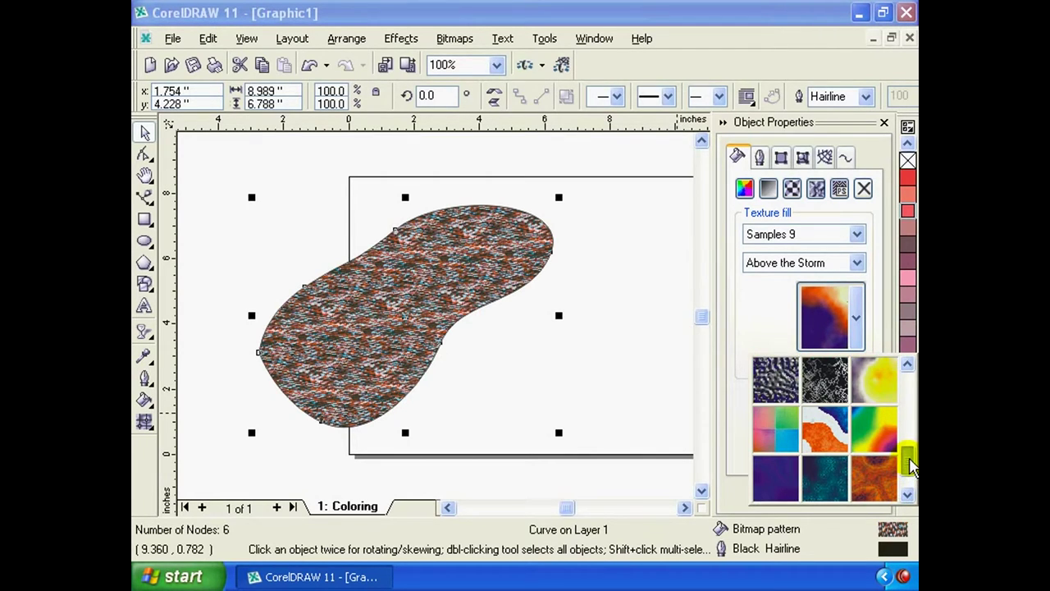
{"action": "left_click", "coordinate": [884, 452]}
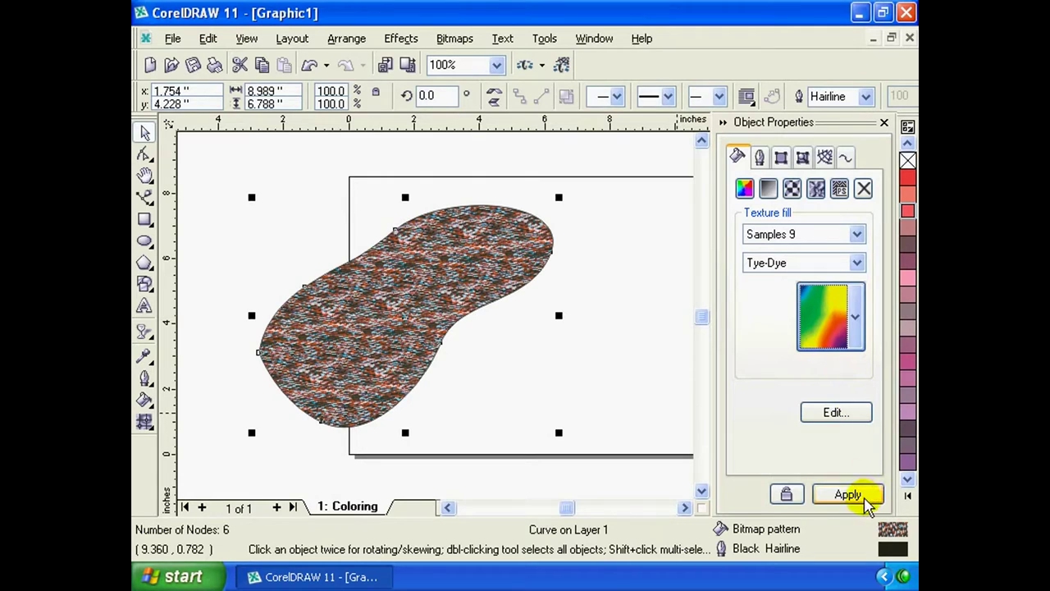
{"action": "left_click", "coordinate": [861, 497]}
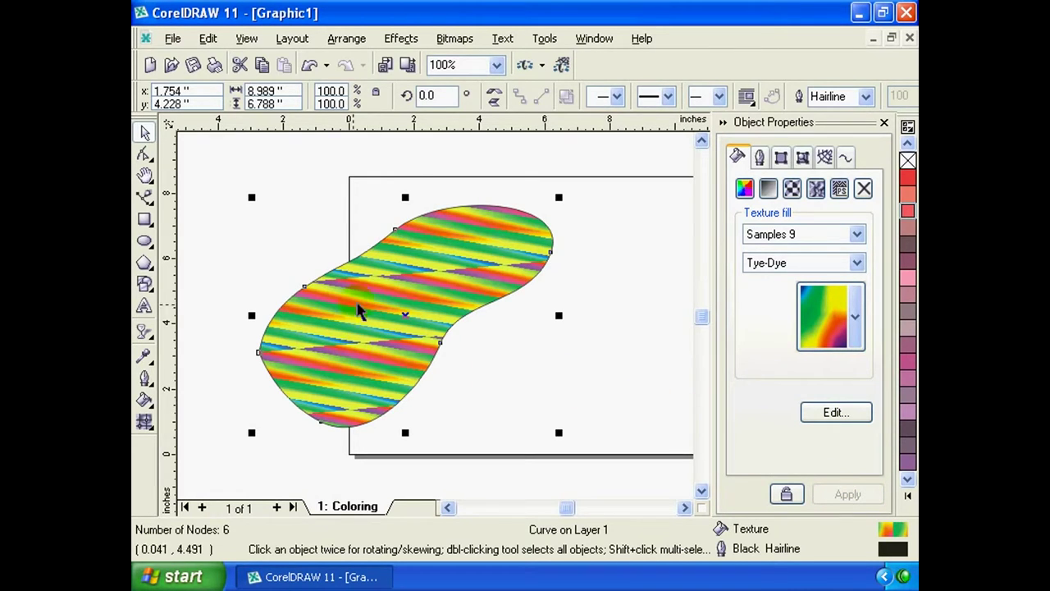
{"action": "mouse_move", "coordinate": [406, 297]}
{"action": "left_mouse_down"}
{"action": "mouse_move", "coordinate": [466, 307]}
{"action": "mouse_move", "coordinate": [461, 318]}
{"action": "left_mouse_up"}
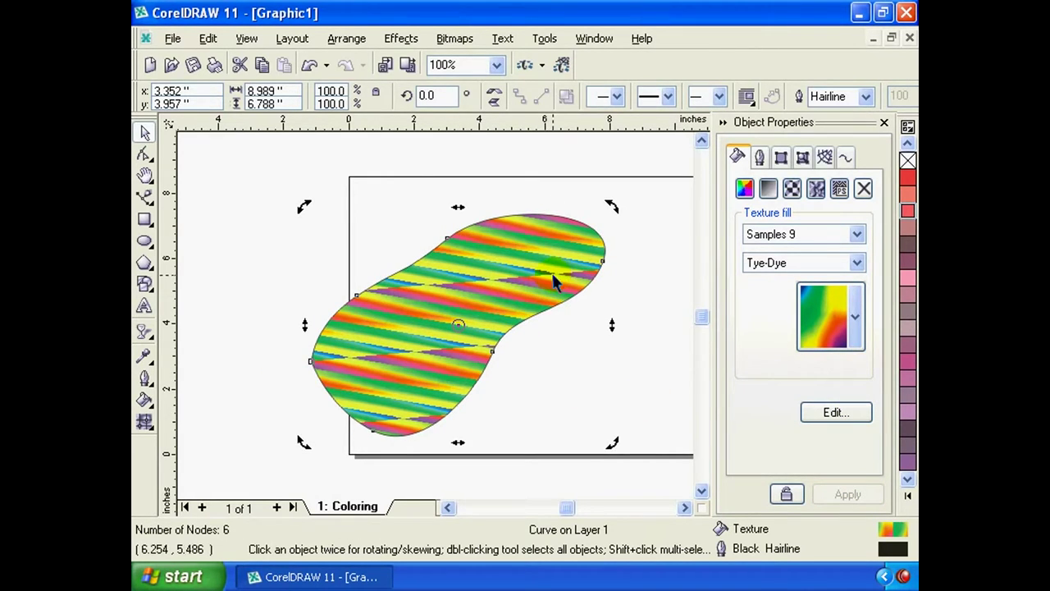
Browse the Samples 6 and Samples 8 texture libraries, then return to Samples 9
{"action": "left_click", "coordinate": [857, 235]}
{"action": "left_click", "coordinate": [812, 278]}
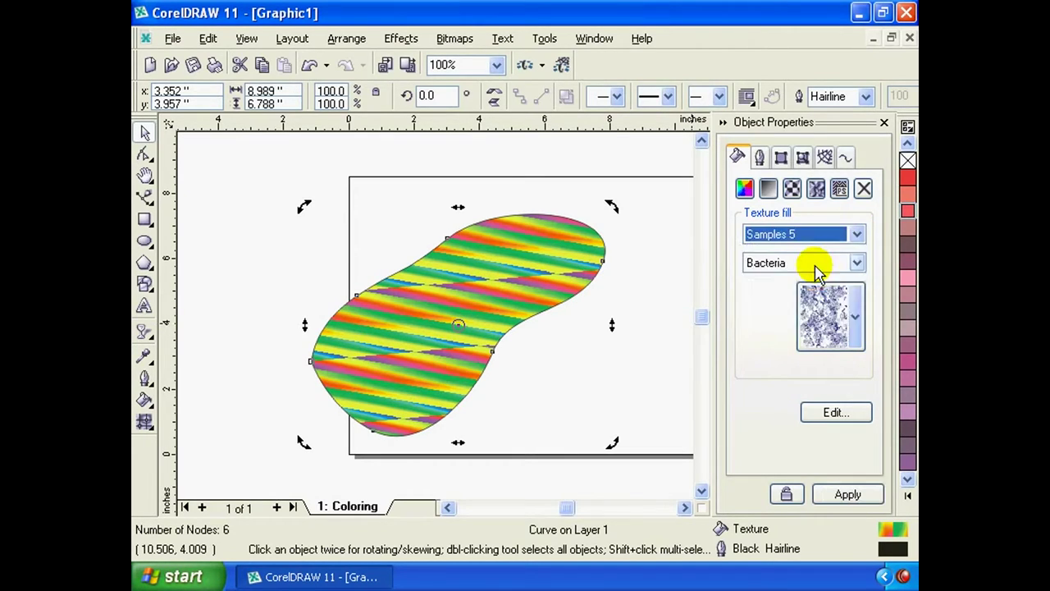
{"action": "left_click", "coordinate": [857, 236]}
{"action": "key", "text": "Down"}
{"action": "key", "text": "Down"}
{"action": "key", "text": "Return"}
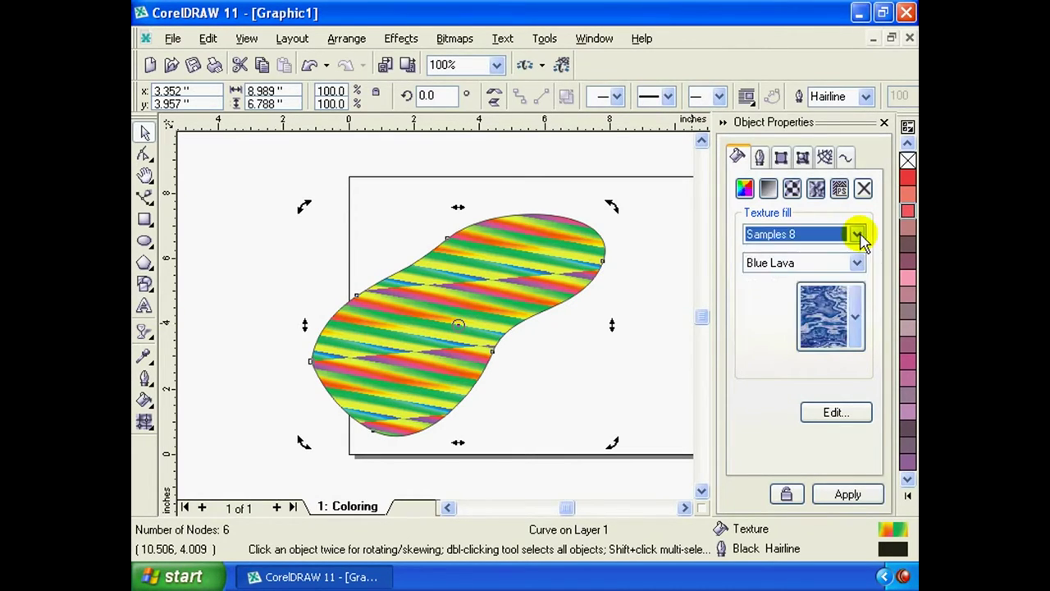
{"action": "left_click", "coordinate": [858, 235]}
{"action": "left_click", "coordinate": [812, 315]}
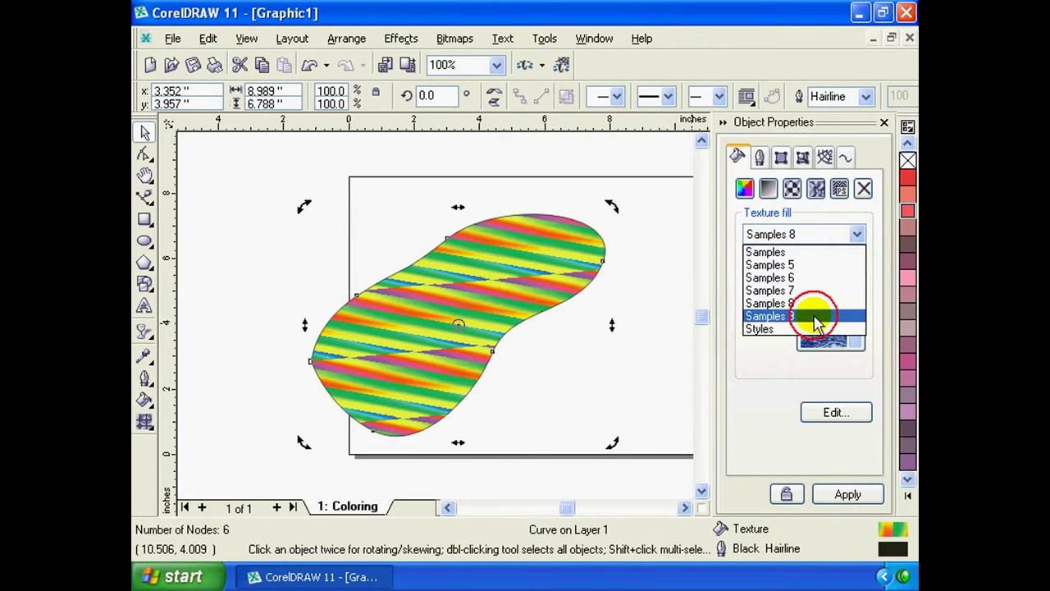
Try Styles textures like Noise.Blended, revert to Tye-Dye, and open the Texture Fill settings
{"action": "left_click", "coordinate": [854, 233]}
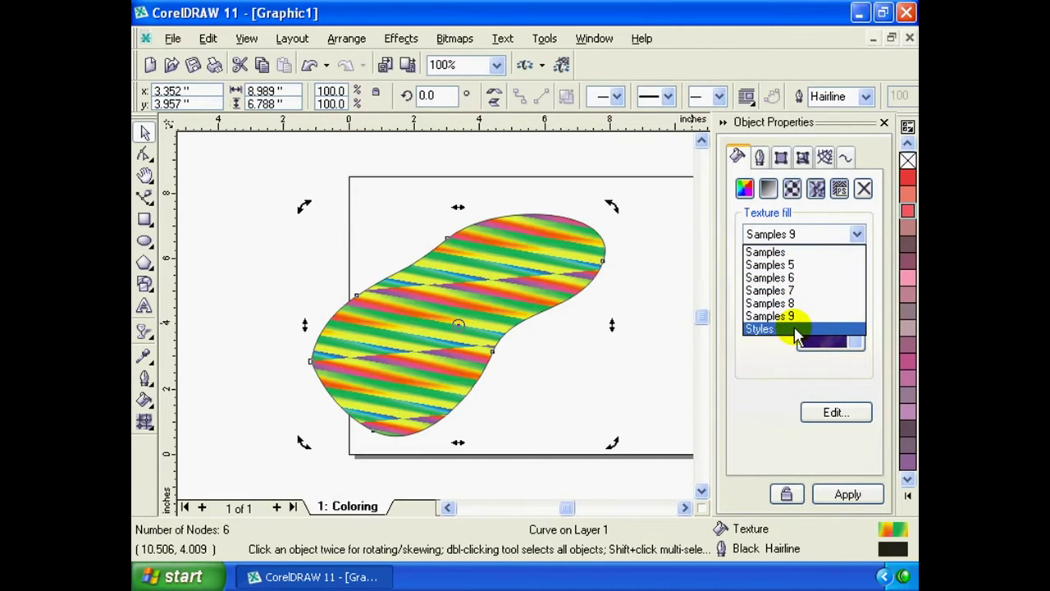
{"action": "left_click", "coordinate": [792, 328]}
{"action": "left_click", "coordinate": [855, 263]}
{"action": "left_click", "coordinate": [804, 248]}
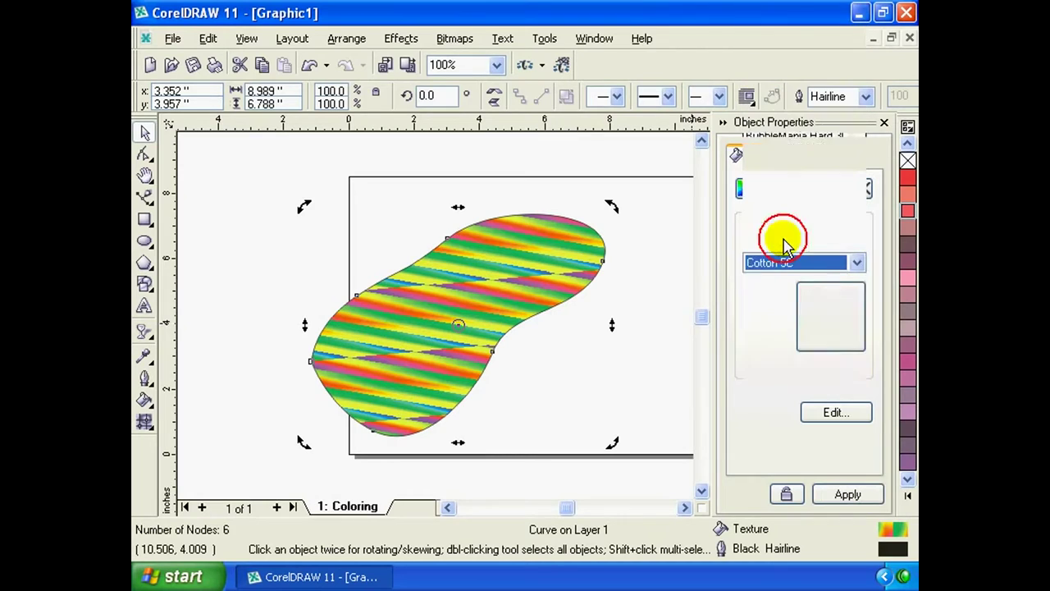
{"action": "left_click", "coordinate": [858, 261]}
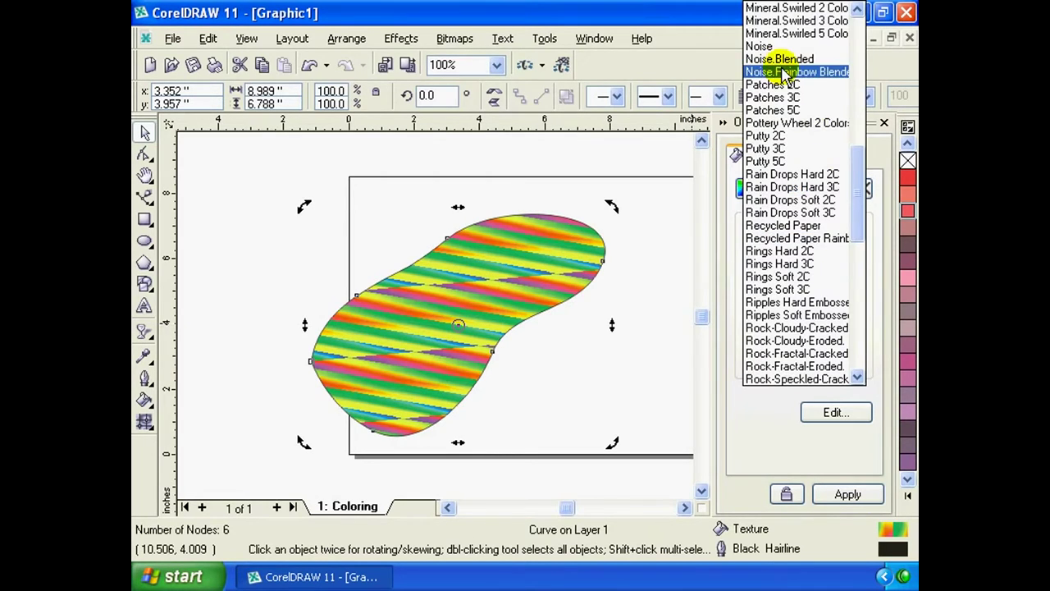
{"action": "left_click", "coordinate": [833, 61]}
{"action": "left_click", "coordinate": [847, 493]}
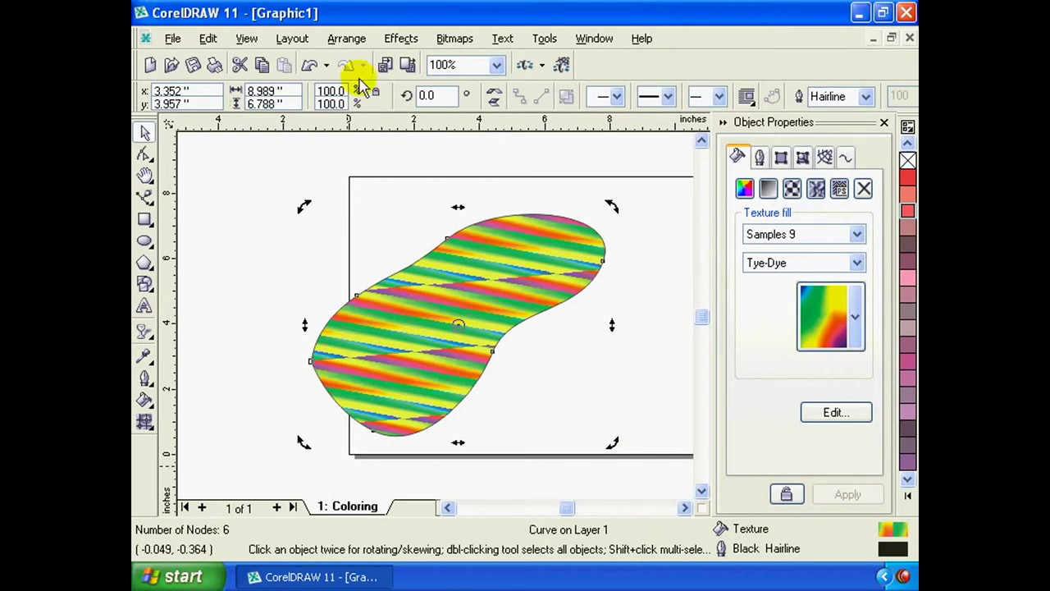
{"action": "left_click", "coordinate": [834, 415]}
Browse Samples 6 textures, generating a new Cobwebs variation with more rings
{"action": "left_click", "coordinate": [834, 413]}
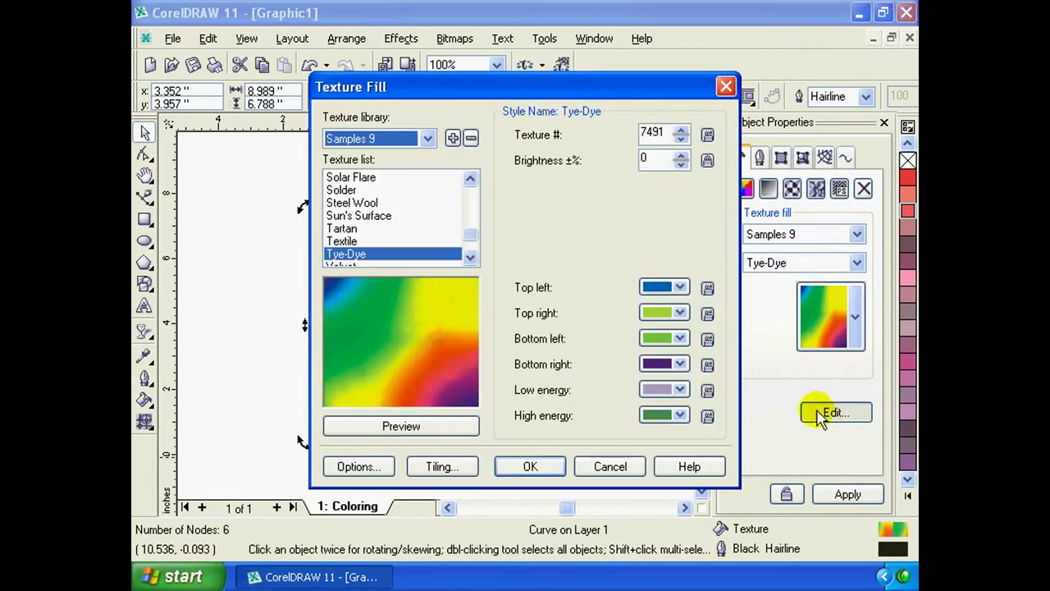
{"action": "left_click_drag", "start_coordinate": [570, 91], "coordinate": [542, 111]}
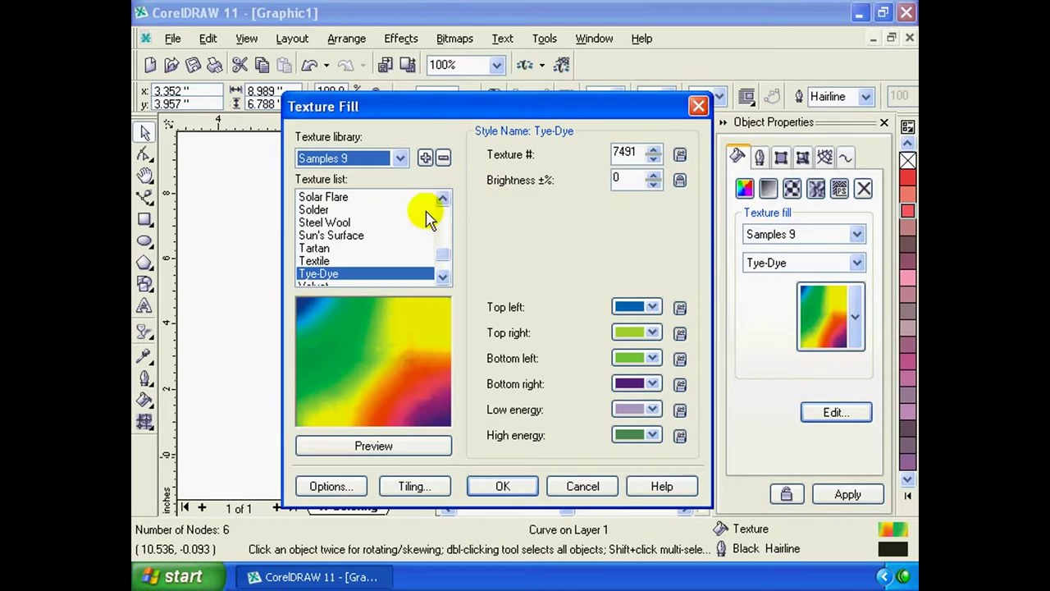
{"action": "left_click", "coordinate": [400, 159]}
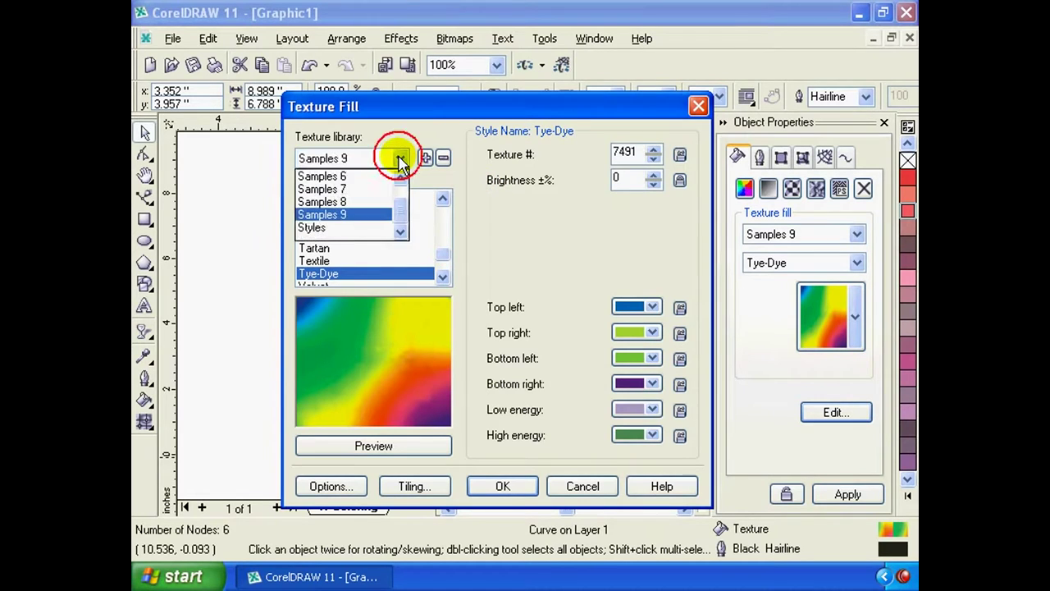
{"action": "left_click", "coordinate": [375, 175]}
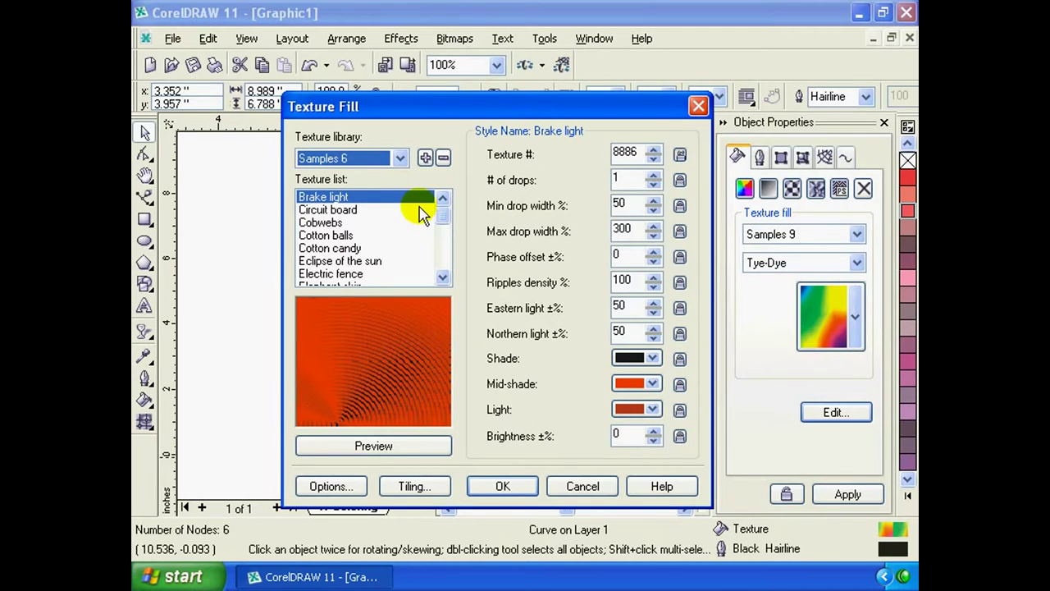
{"action": "mouse_move", "coordinate": [443, 218]}
{"action": "left_mouse_down"}
{"action": "mouse_move", "coordinate": [443, 240]}
{"action": "mouse_move", "coordinate": [443, 209]}
{"action": "left_mouse_up"}
{"action": "left_click", "coordinate": [382, 208]}
{"action": "left_click", "coordinate": [374, 198]}
{"action": "left_click", "coordinate": [362, 222]}
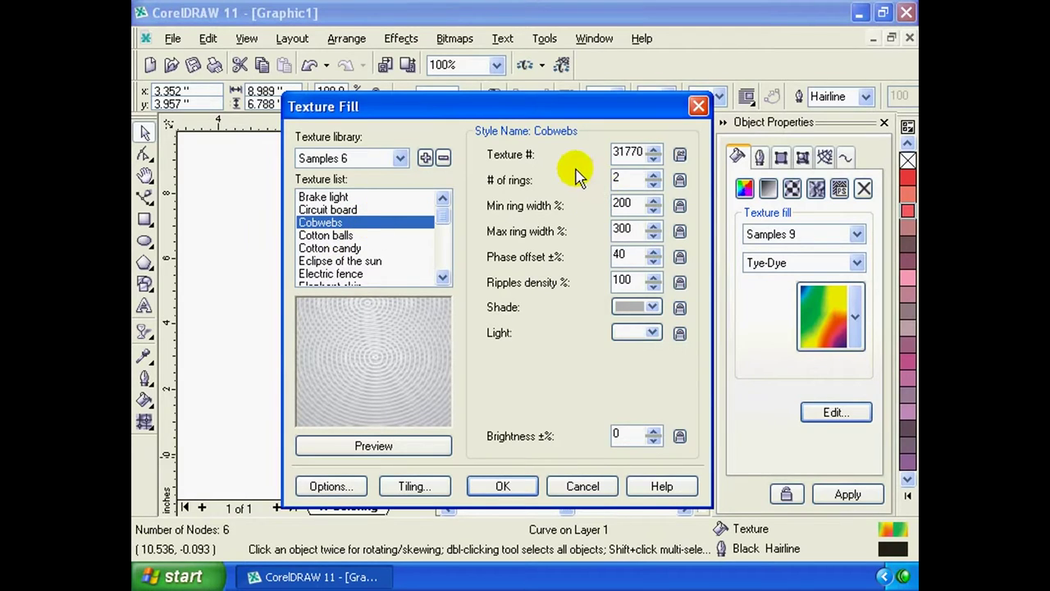
{"action": "left_click", "coordinate": [654, 151]}
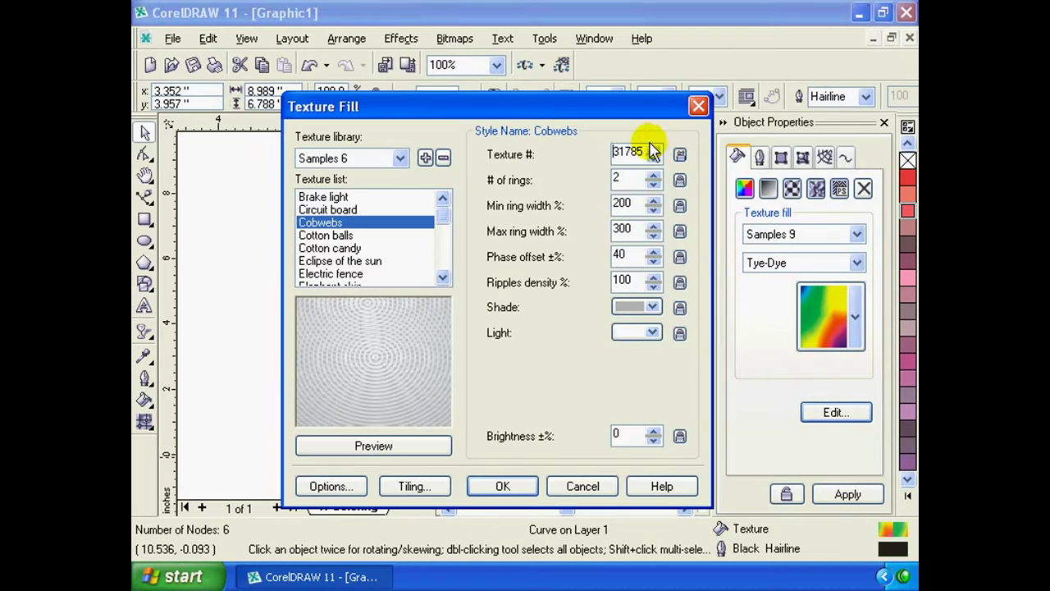
{"action": "left_click", "coordinate": [651, 182]}
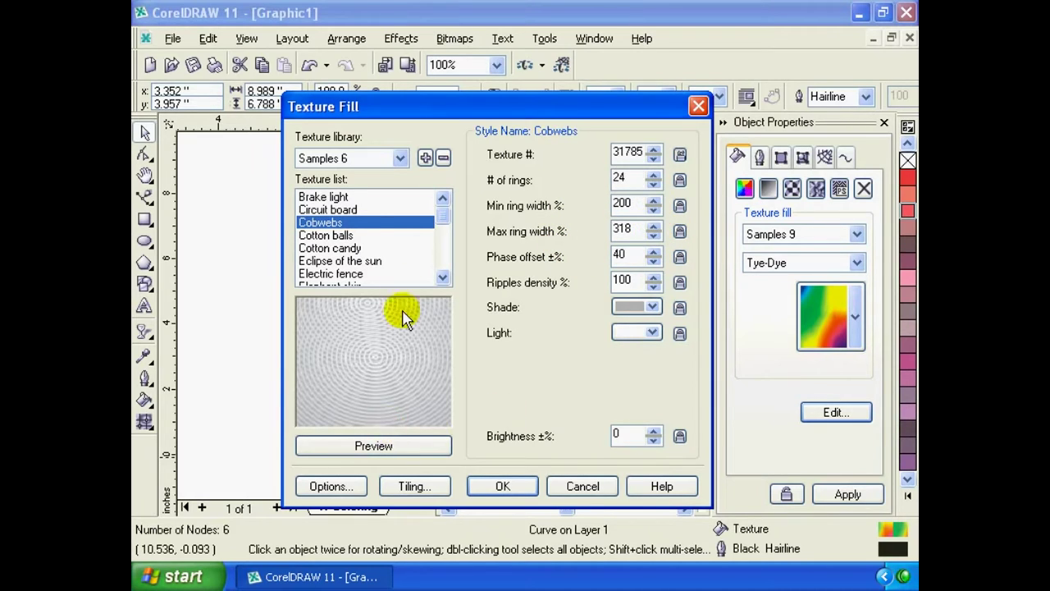
Choose Eclipse of the sun with yellow background and orange-red foreground, preview, and confirm
{"action": "left_click", "coordinate": [338, 235]}
{"action": "left_click", "coordinate": [364, 261]}
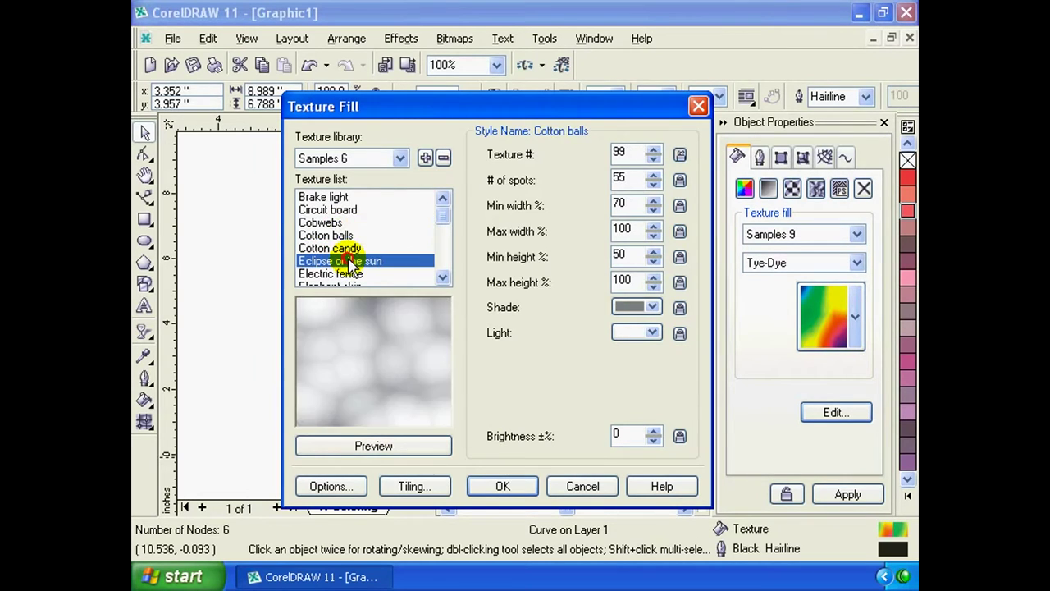
{"action": "left_click", "coordinate": [363, 261]}
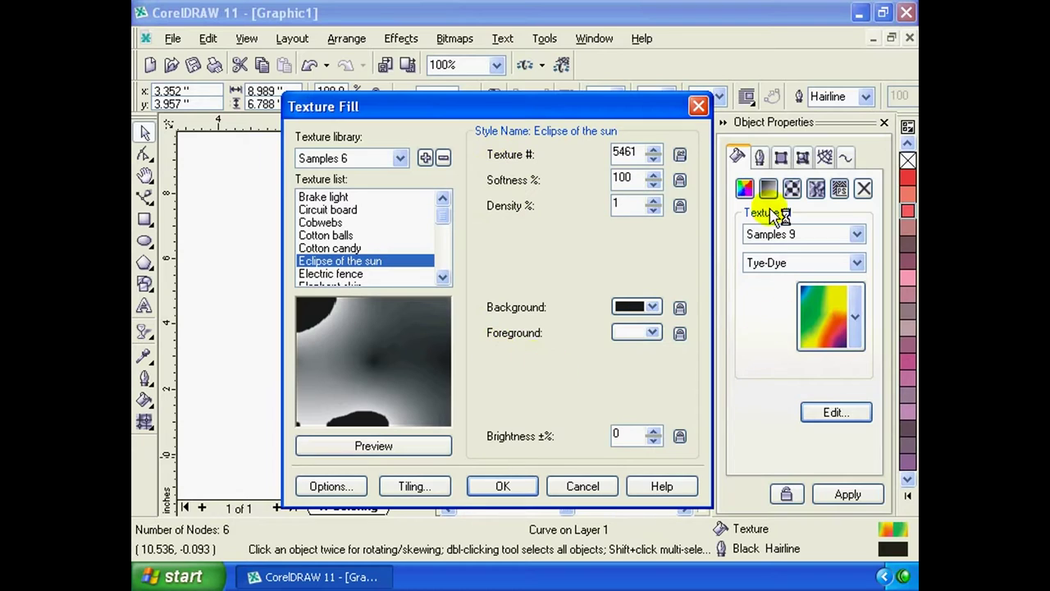
{"action": "left_click", "coordinate": [653, 307]}
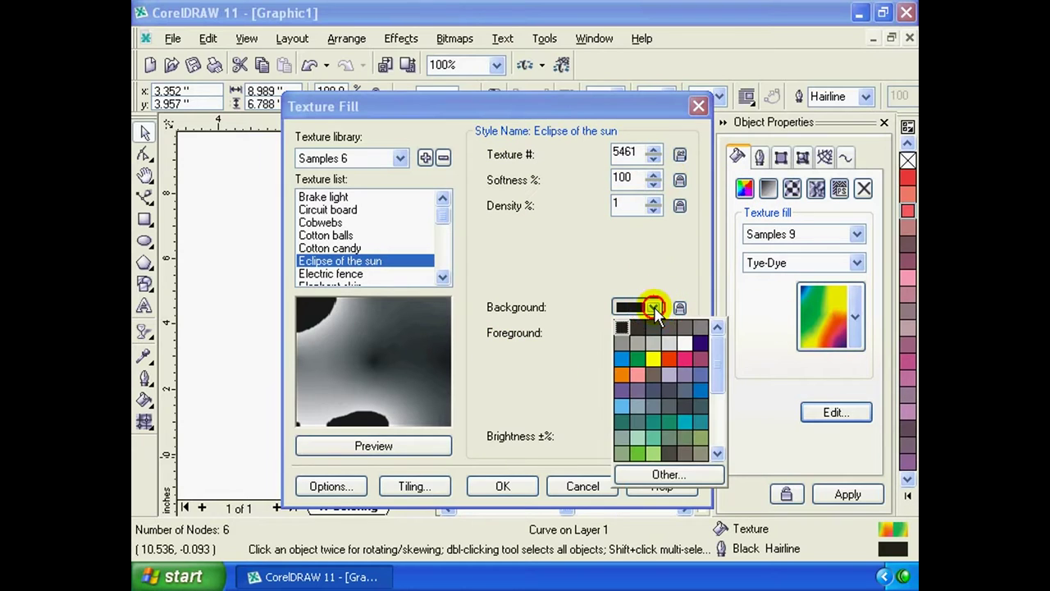
{"action": "left_click", "coordinate": [659, 364]}
{"action": "left_click", "coordinate": [654, 334]}
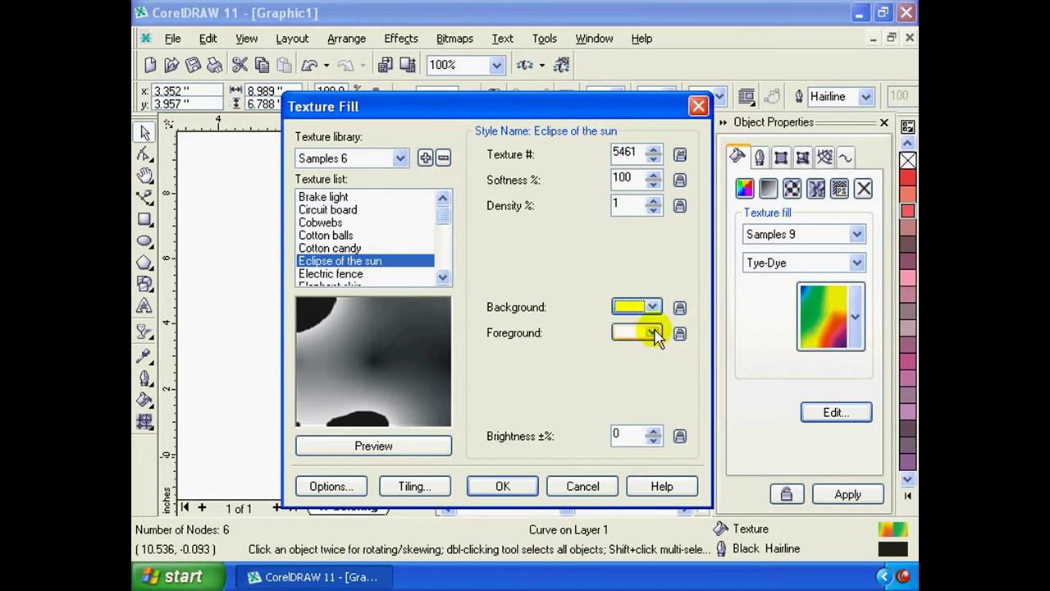
{"action": "left_click", "coordinate": [667, 385]}
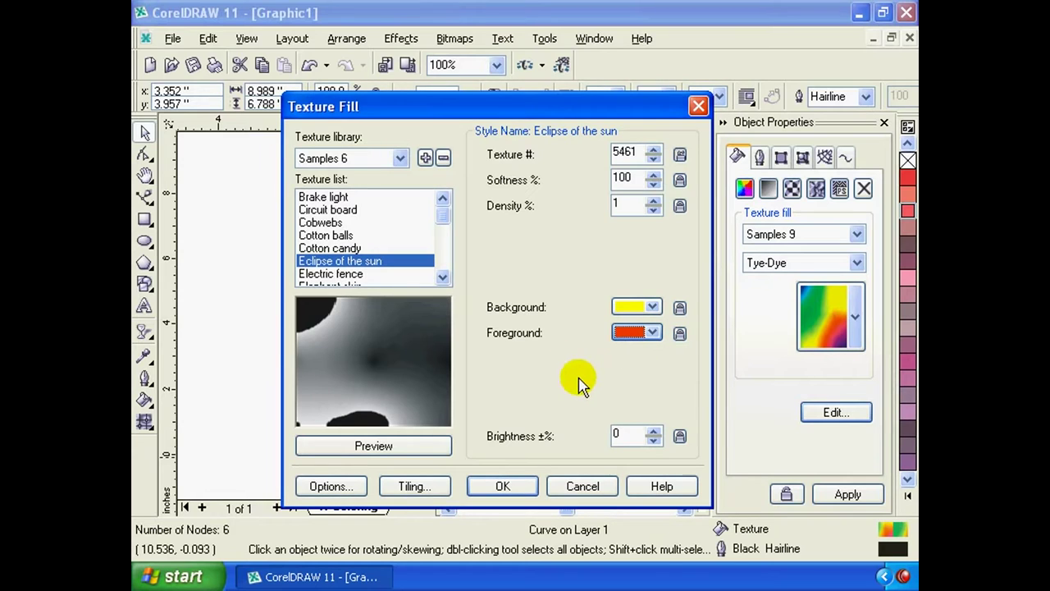
{"action": "left_click", "coordinate": [407, 450]}
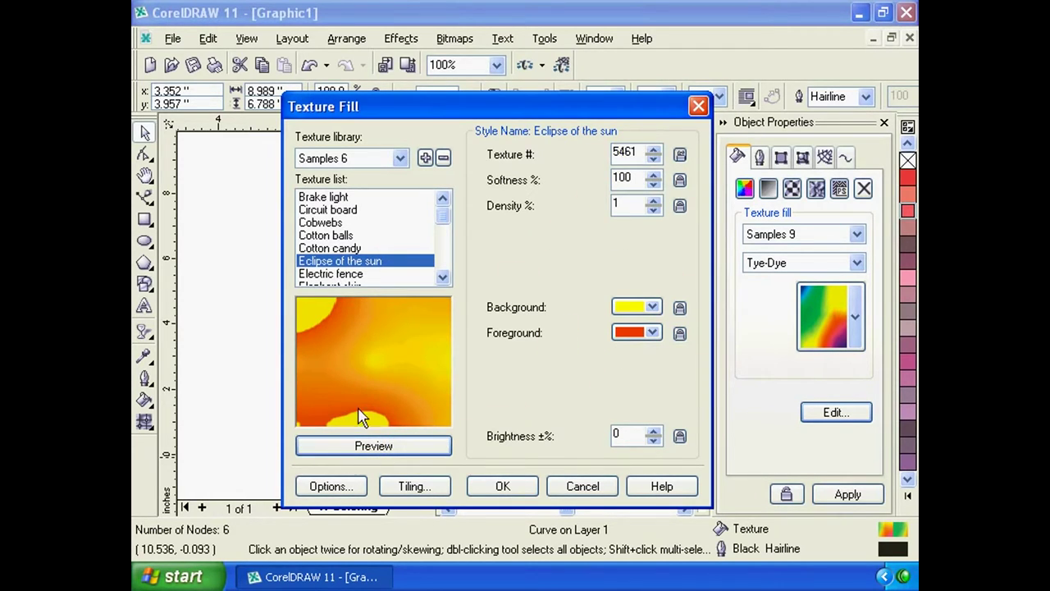
{"action": "left_click", "coordinate": [379, 444]}
{"action": "left_click", "coordinate": [508, 485]}
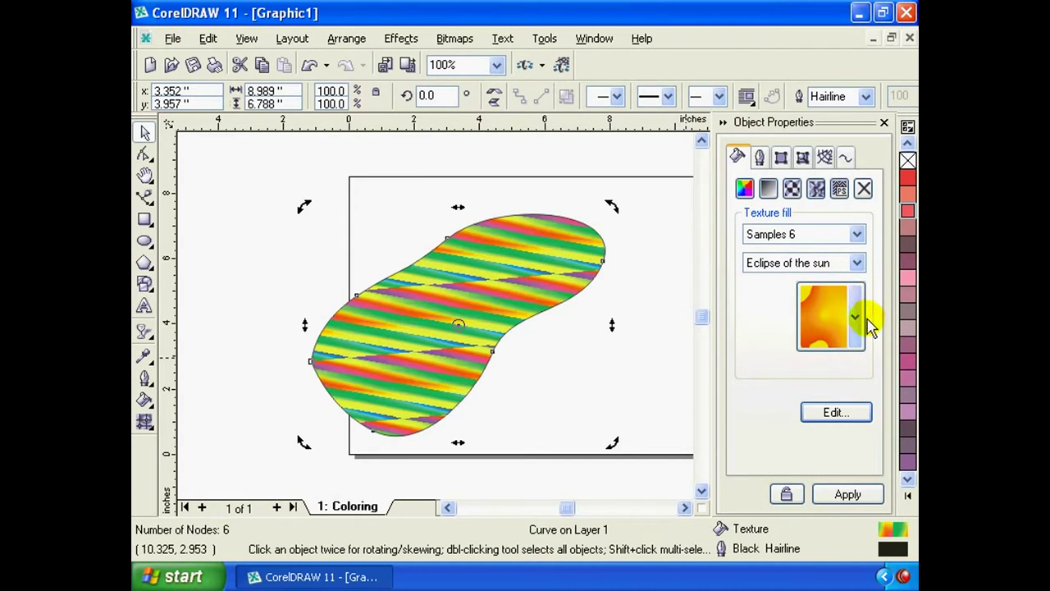
Apply the Eclipse of the sun texture, move the blob left, and try the Patio PostScript fill
{"action": "left_click", "coordinate": [854, 495]}
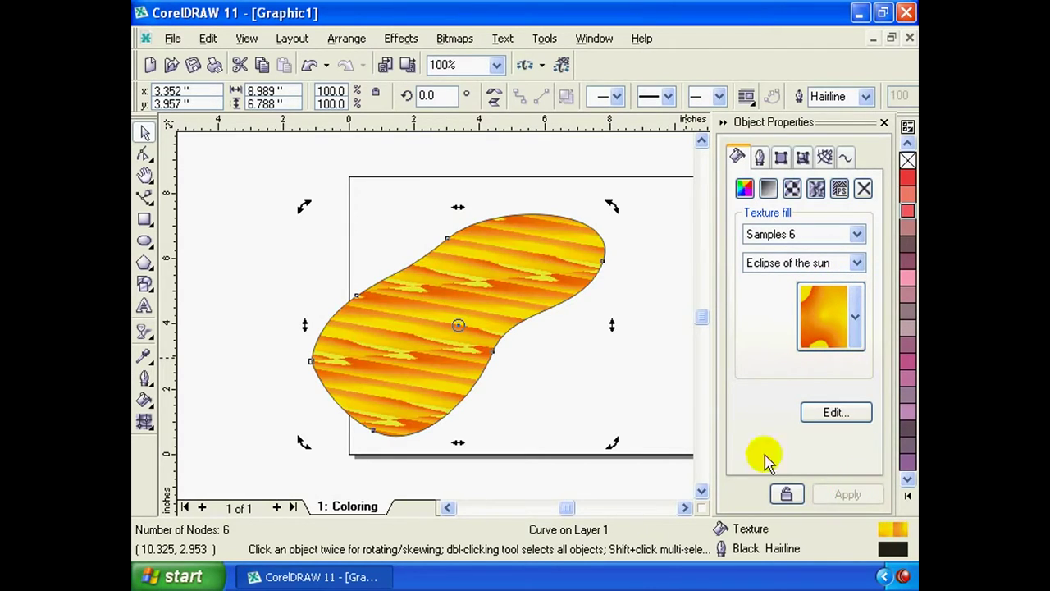
{"action": "left_click_drag", "start_coordinate": [517, 331], "coordinate": [480, 322]}
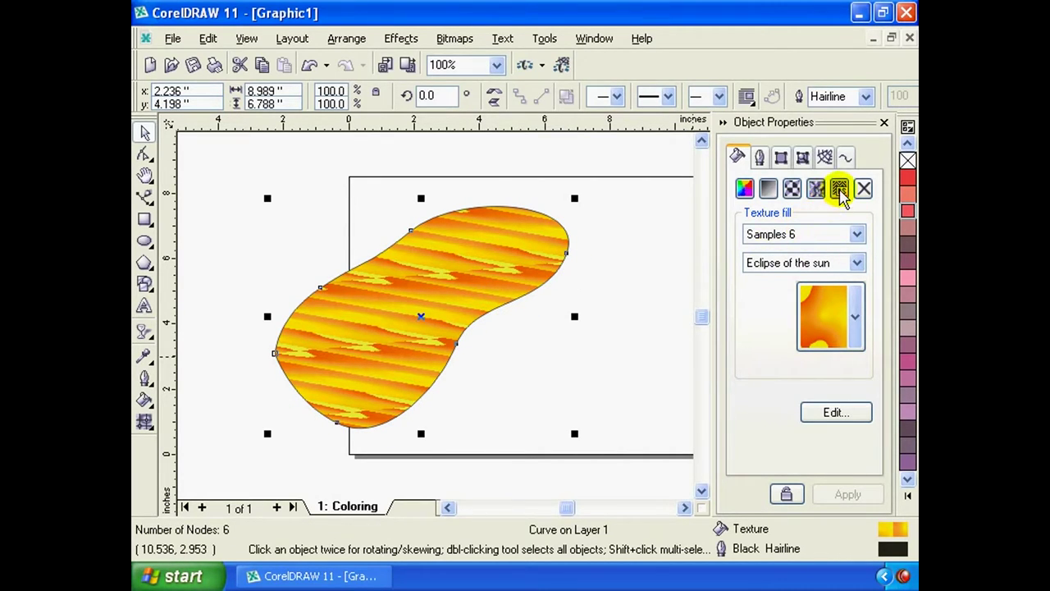
{"action": "left_click", "coordinate": [841, 190]}
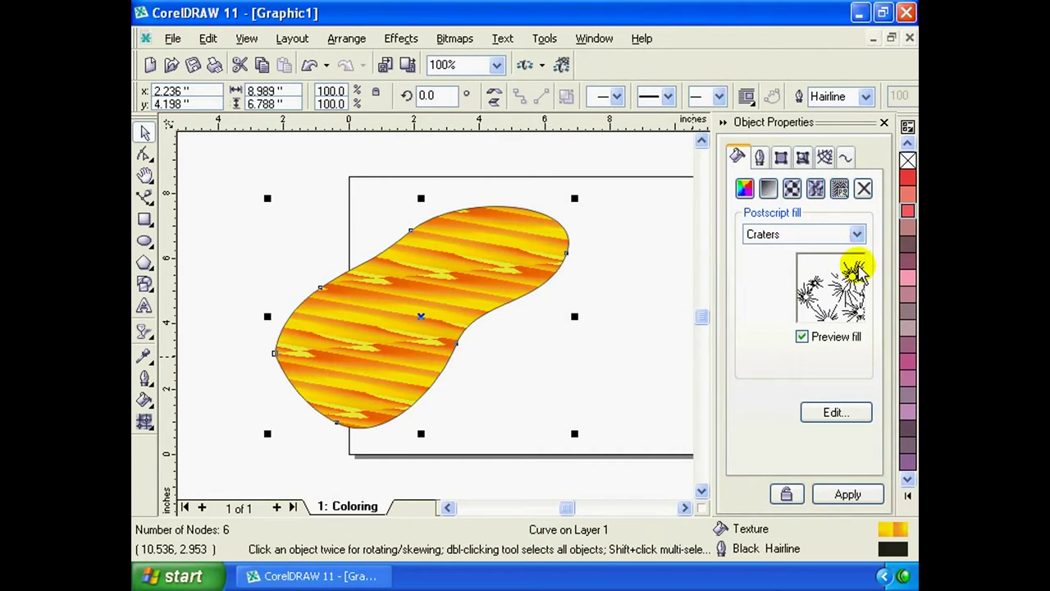
{"action": "left_click", "coordinate": [857, 234]}
{"action": "left_click", "coordinate": [825, 235]}
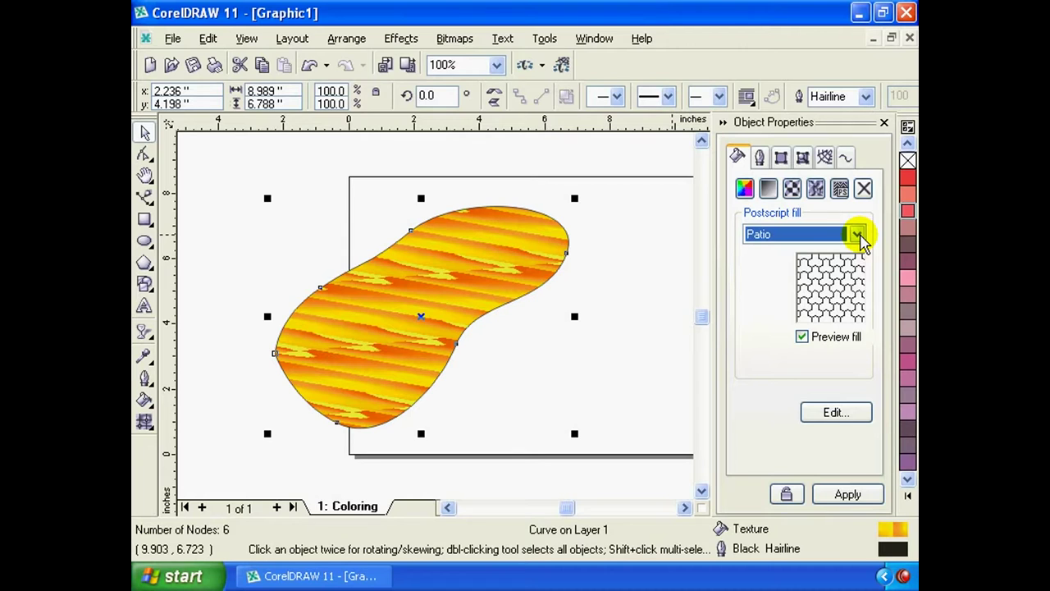
Apply the Basketweave PostScript pattern to the blob
{"action": "left_click", "coordinate": [857, 235]}
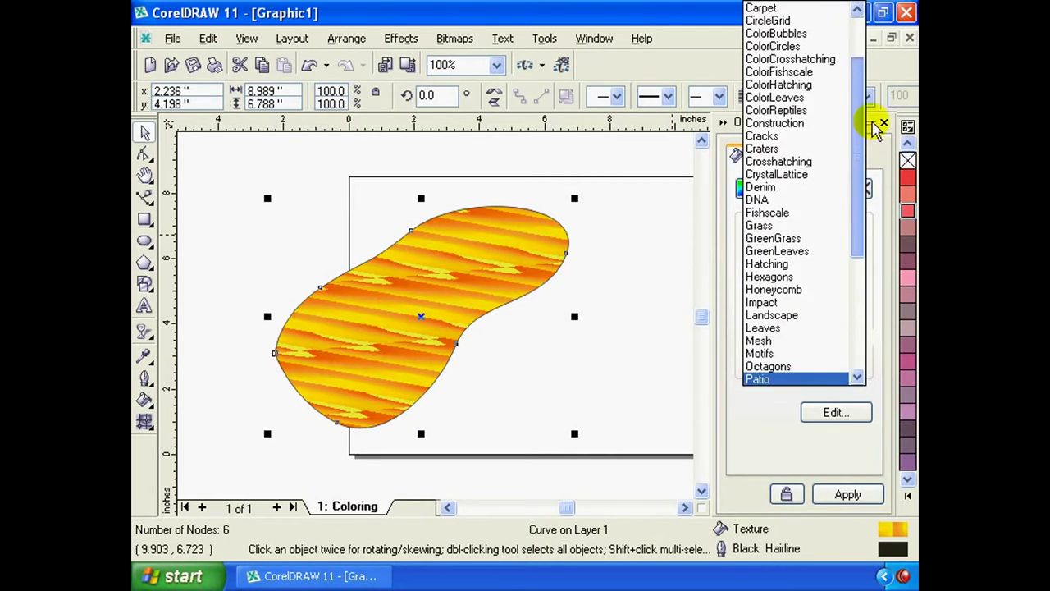
{"action": "left_click_drag", "start_coordinate": [863, 238], "coordinate": [872, 49]}
{"action": "left_click", "coordinate": [796, 36]}
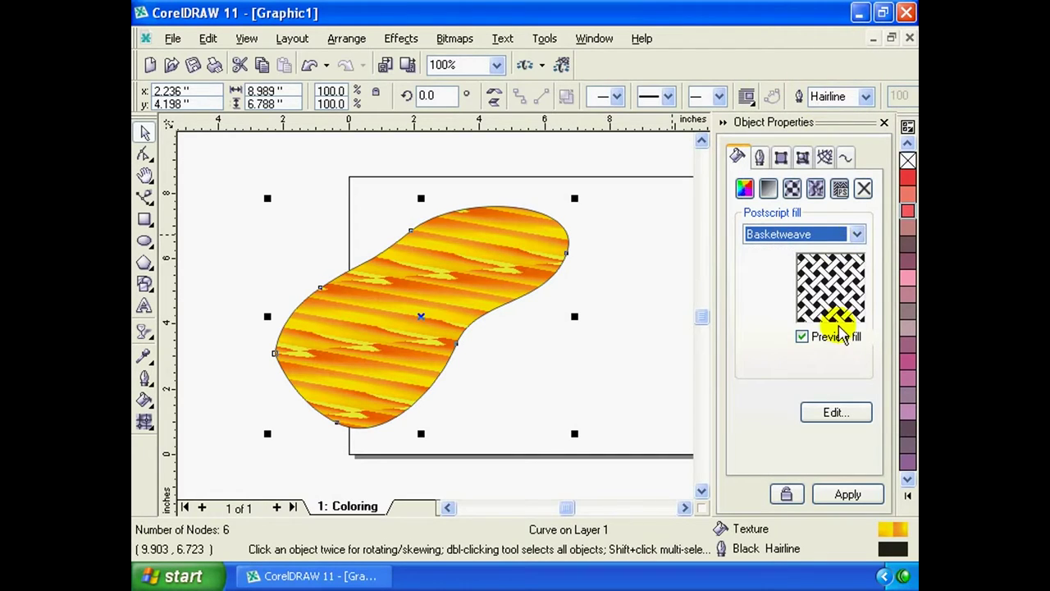
{"action": "left_click", "coordinate": [837, 494]}
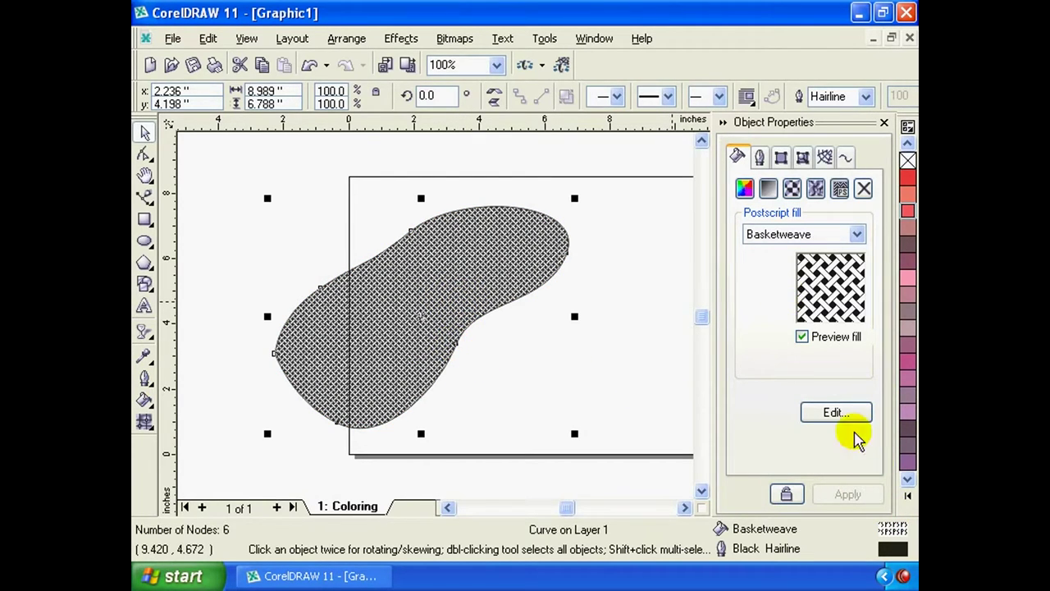
{"action": "left_click", "coordinate": [835, 412]}
Choose the Bricks PostScript pattern, raise its Frequency by two steps, and confirm
{"action": "left_click", "coordinate": [351, 186]}
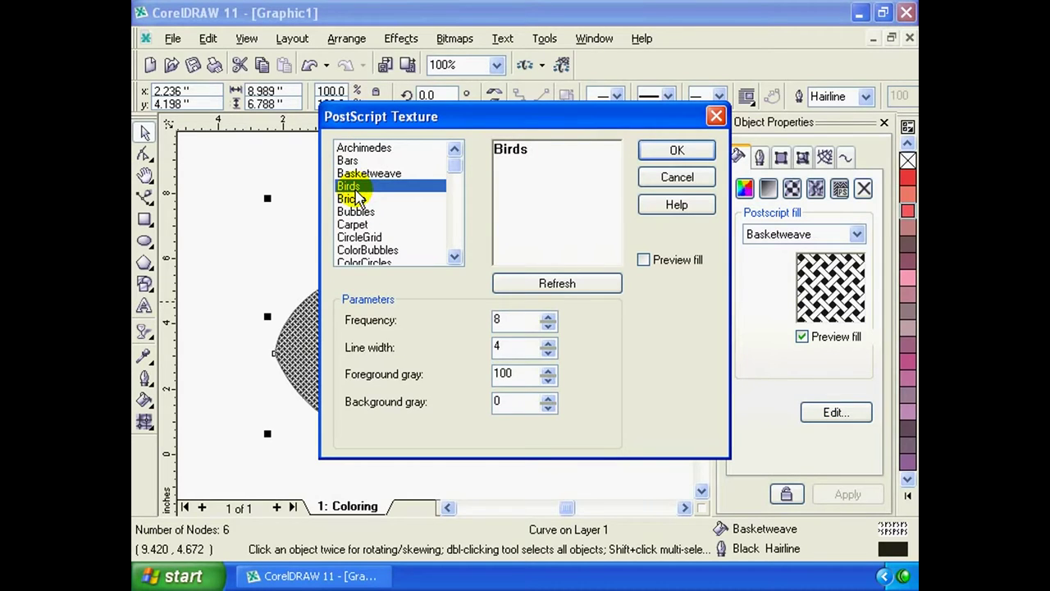
{"action": "left_click", "coordinate": [349, 200]}
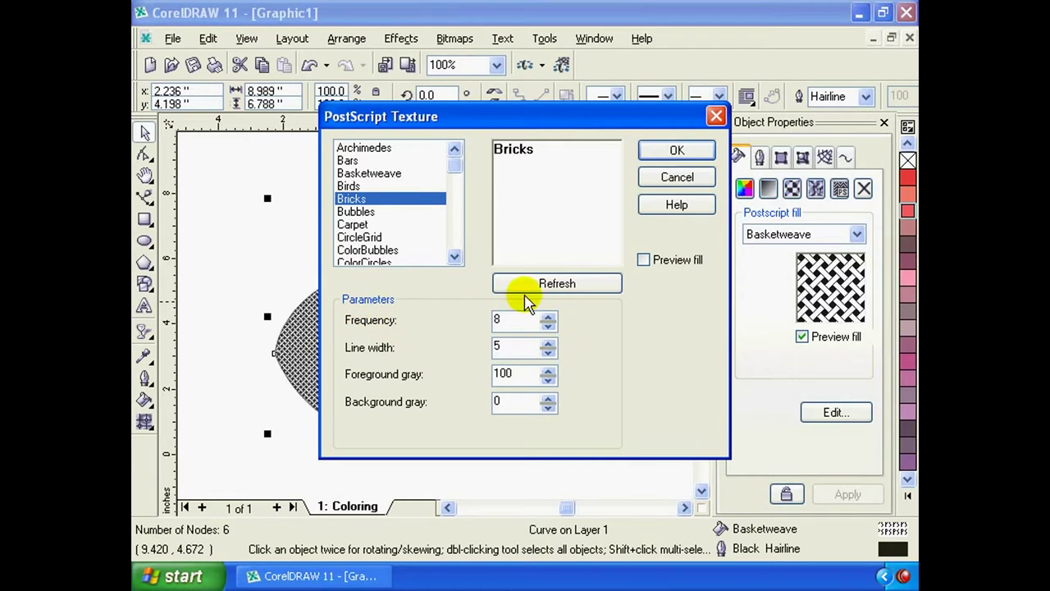
{"action": "left_click", "coordinate": [554, 318]}
{"action": "left_click", "coordinate": [554, 318]}
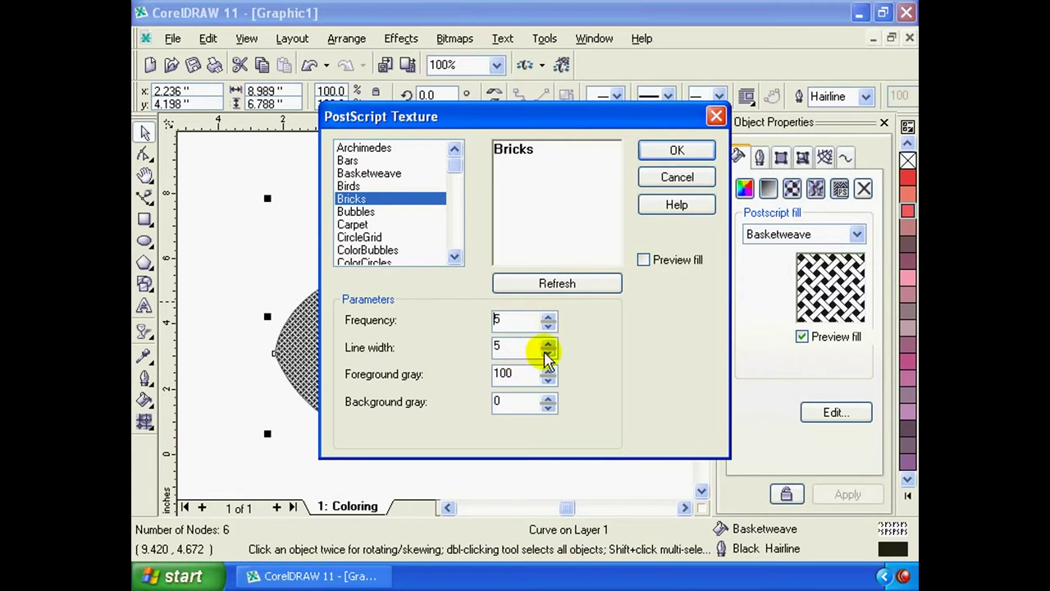
{"action": "left_click", "coordinate": [678, 152]}
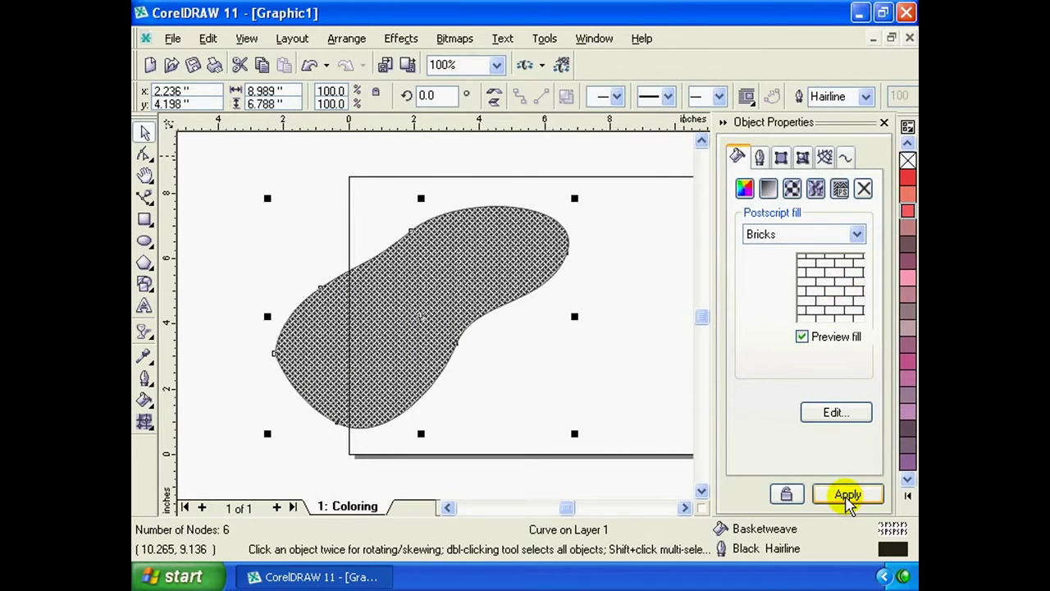
Apply Bricks, bulge the lower-right curve, pull a top node up-left, then set no fill
{"action": "left_click", "coordinate": [847, 495]}
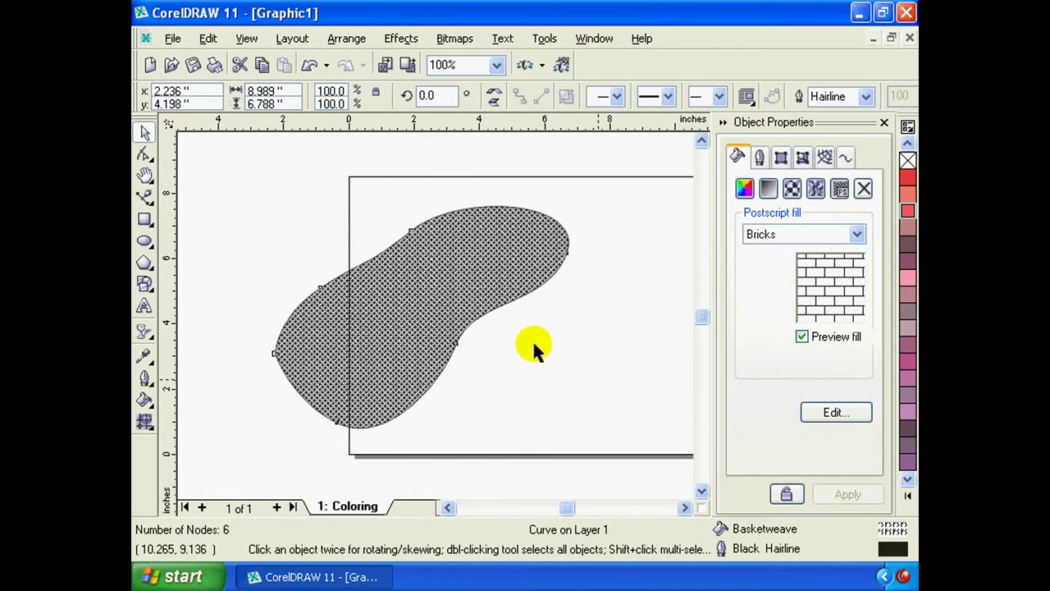
{"action": "left_click", "coordinate": [456, 348]}
{"action": "left_click_drag", "start_coordinate": [456, 347], "coordinate": [592, 371]}
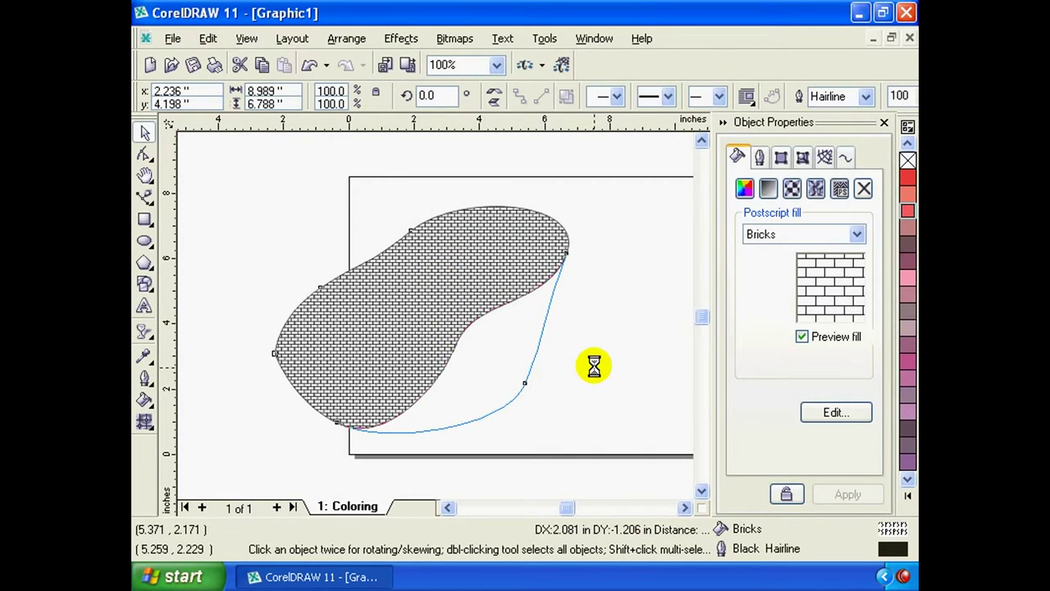
{"action": "left_click_drag", "start_coordinate": [474, 316], "coordinate": [469, 301]}
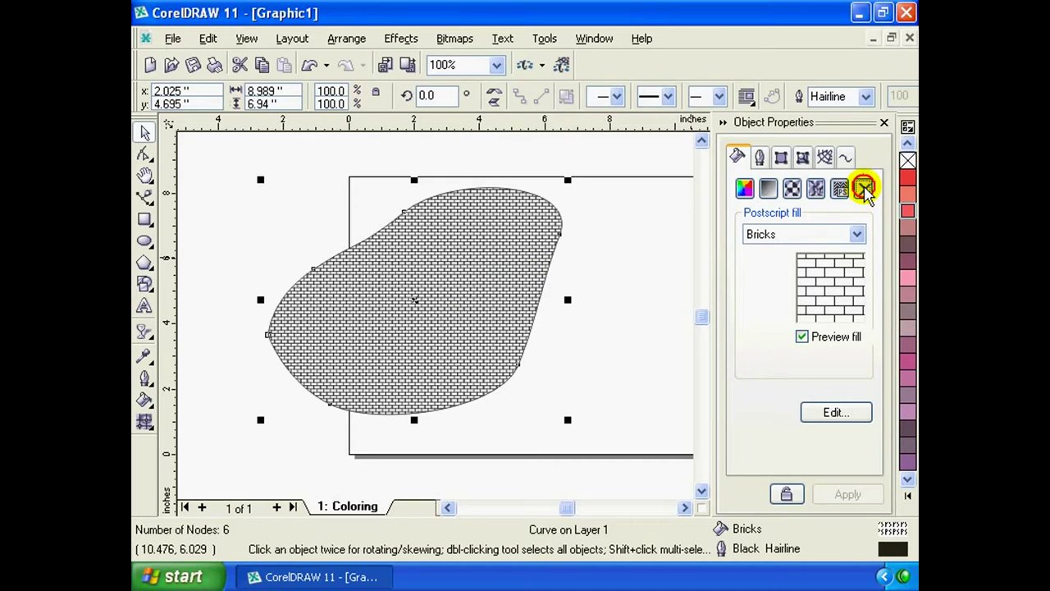
{"action": "left_click", "coordinate": [865, 190]}
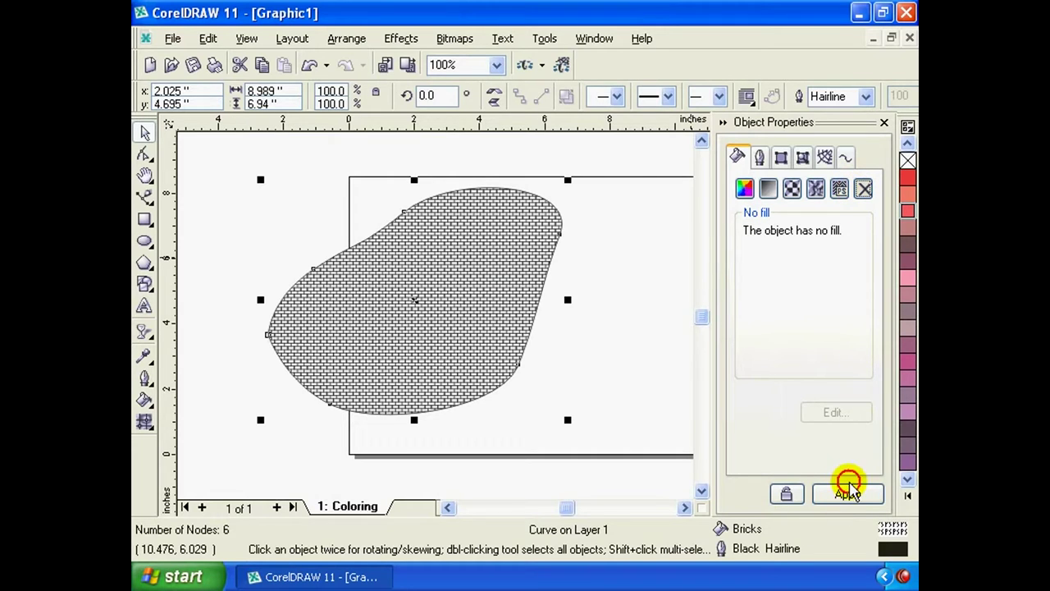
{"action": "left_click", "coordinate": [848, 490]}
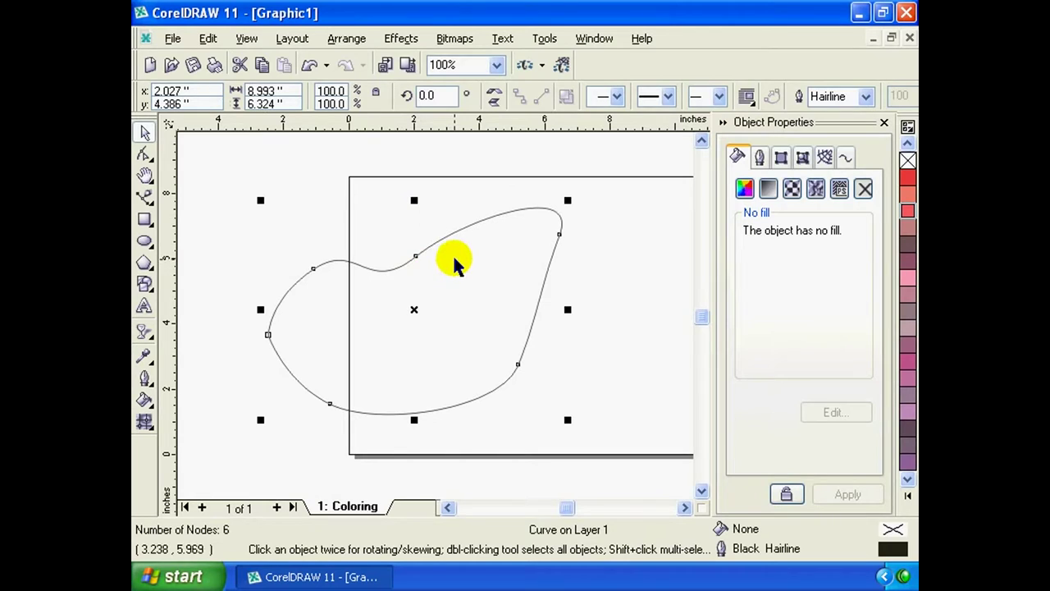
Give the blob a uniform Red fill and show its hairline black outline settings
{"action": "left_click", "coordinate": [745, 189]}
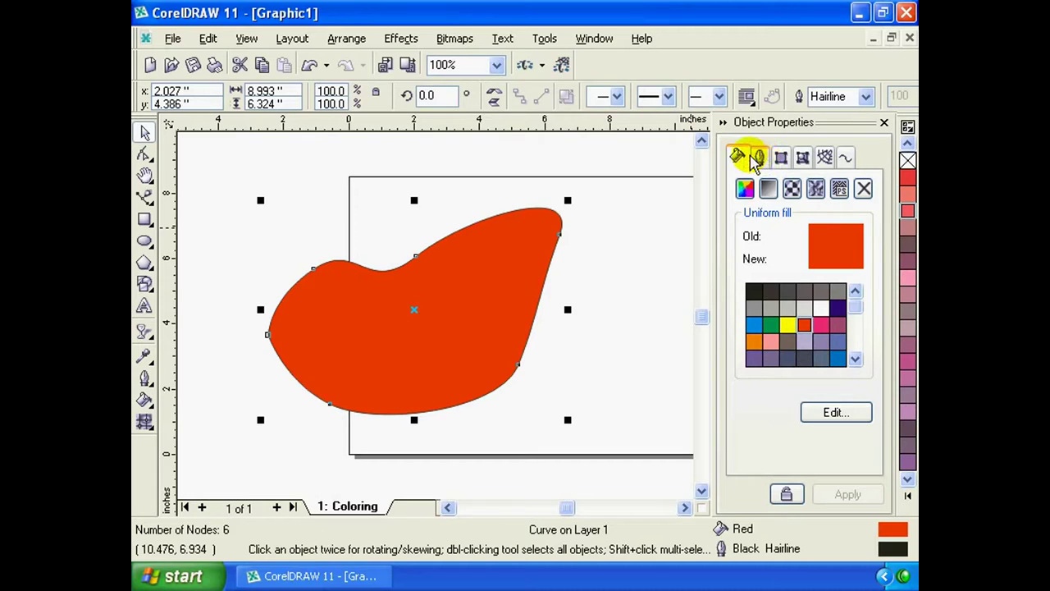
{"action": "left_click", "coordinate": [760, 157]}
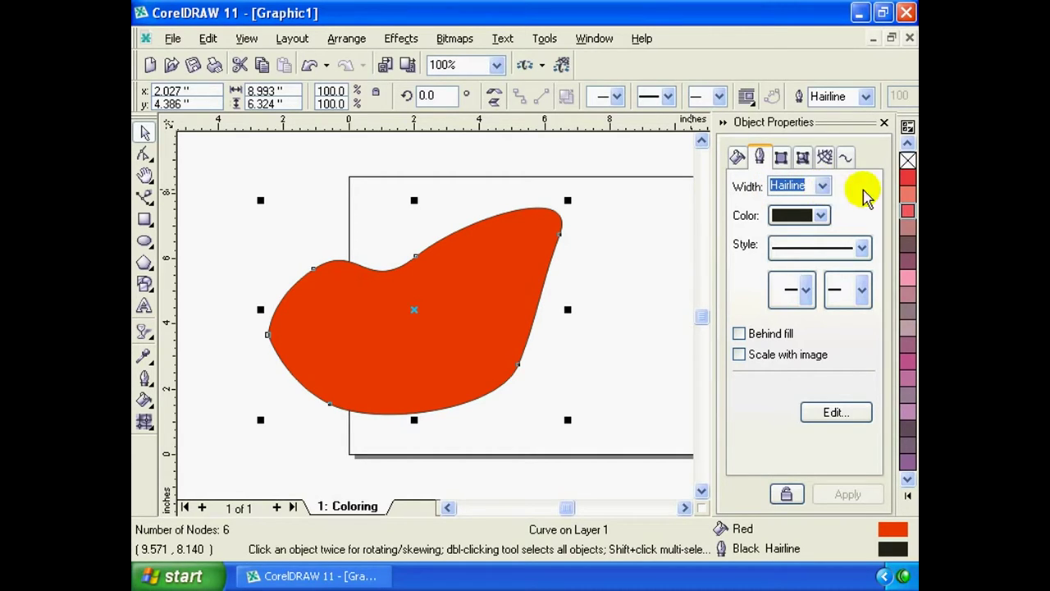
Set the blob's outline width to 8.0 pt and apply it
{"action": "left_click", "coordinate": [822, 186]}
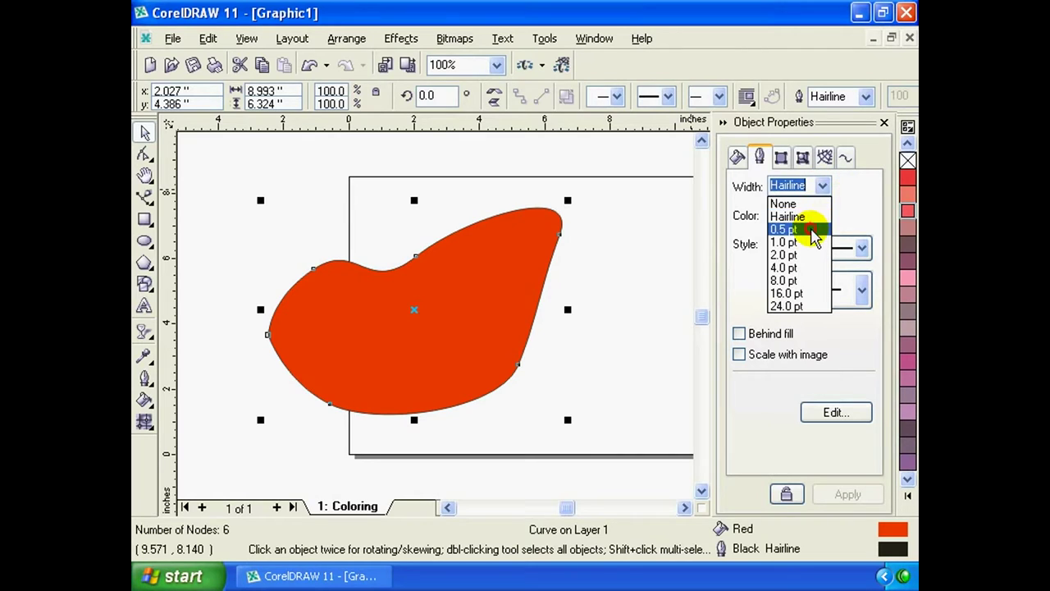
{"action": "left_click", "coordinate": [813, 229]}
{"action": "left_click", "coordinate": [822, 188]}
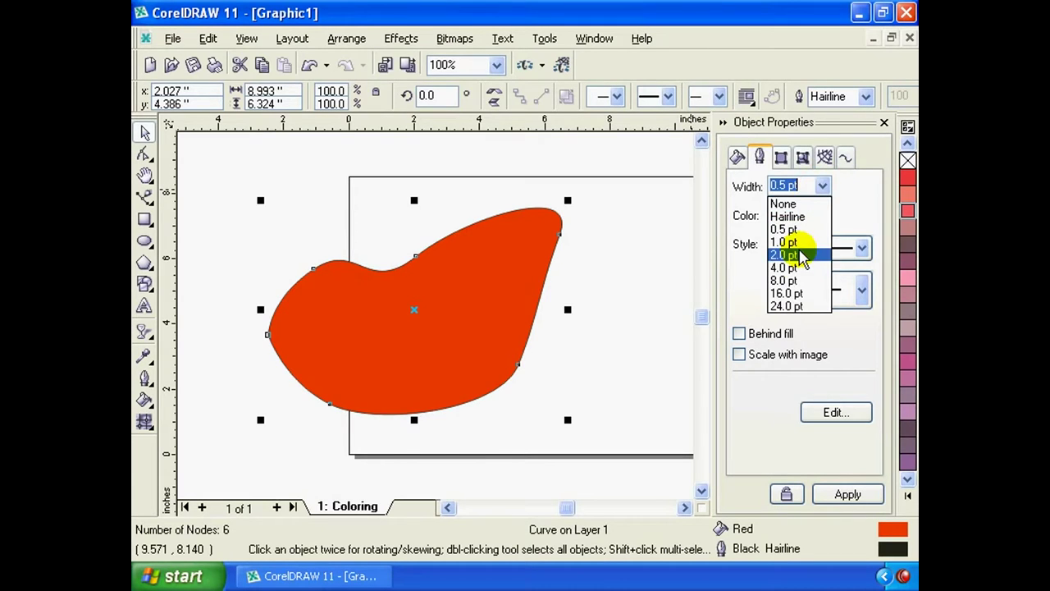
{"action": "left_click", "coordinate": [789, 261]}
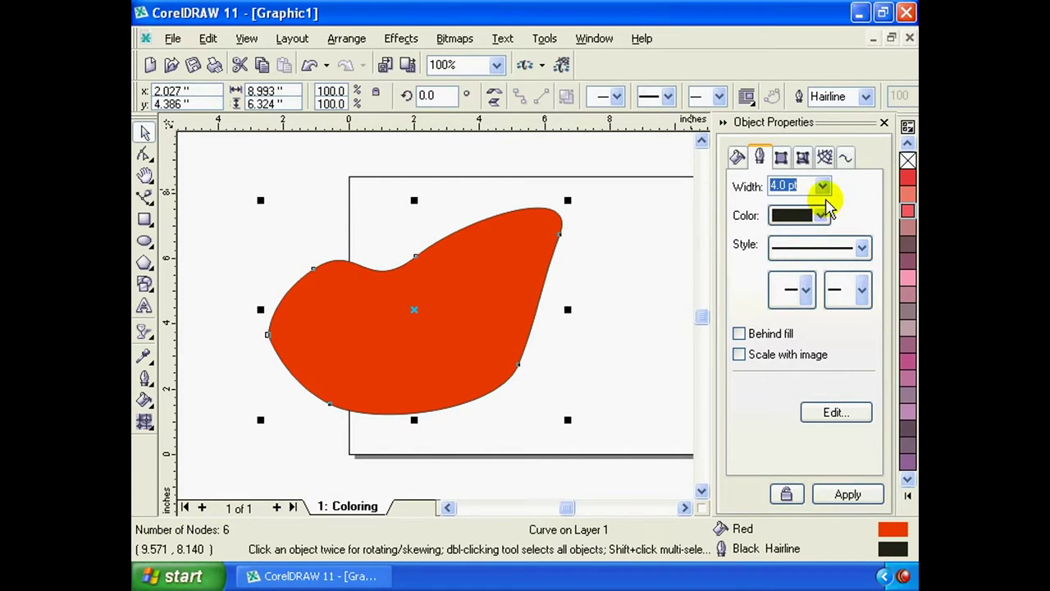
{"action": "left_click", "coordinate": [822, 187]}
{"action": "left_click", "coordinate": [817, 280]}
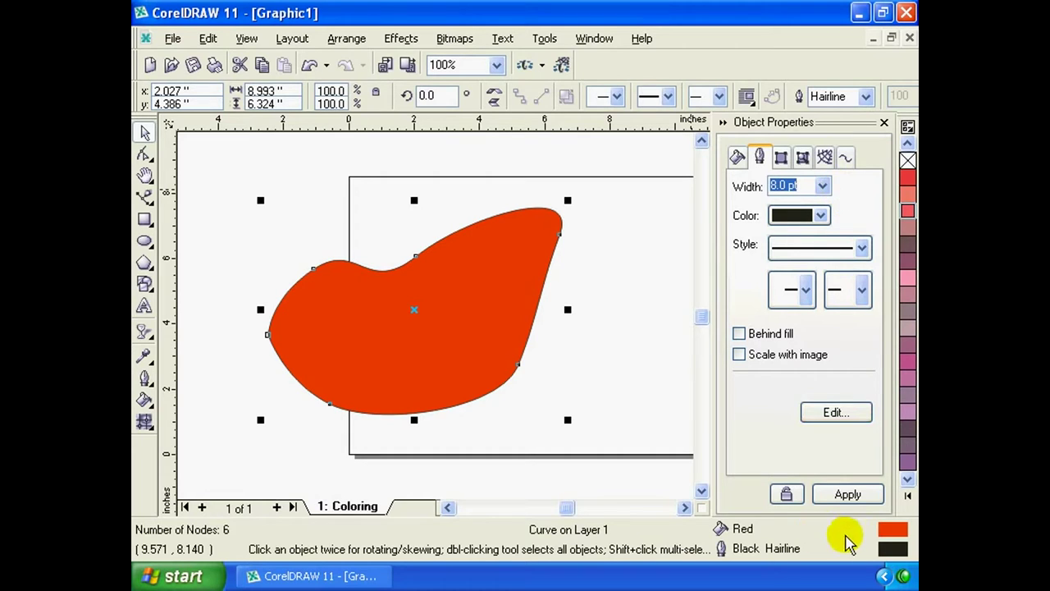
{"action": "left_click", "coordinate": [847, 494]}
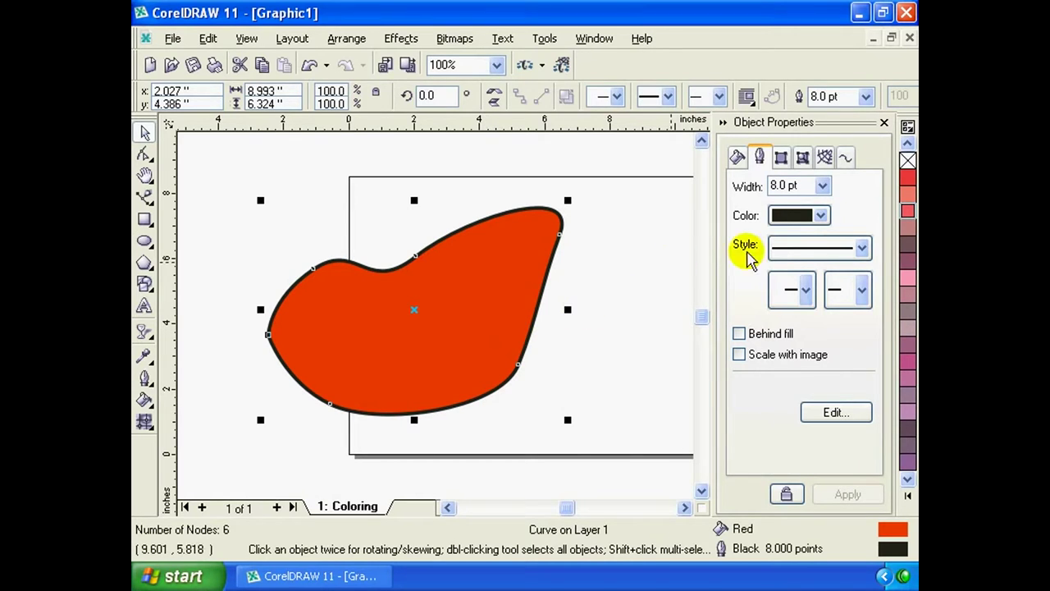
Change the outline colour to yellow and apply it
{"action": "left_click", "coordinate": [821, 215]}
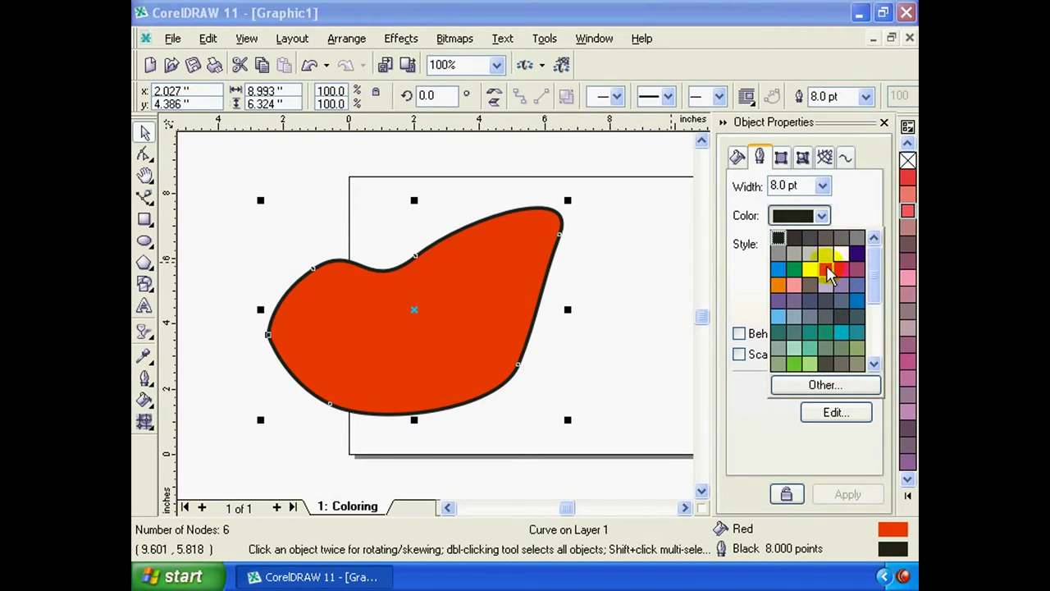
{"action": "left_click", "coordinate": [824, 269]}
{"action": "left_click", "coordinate": [822, 215]}
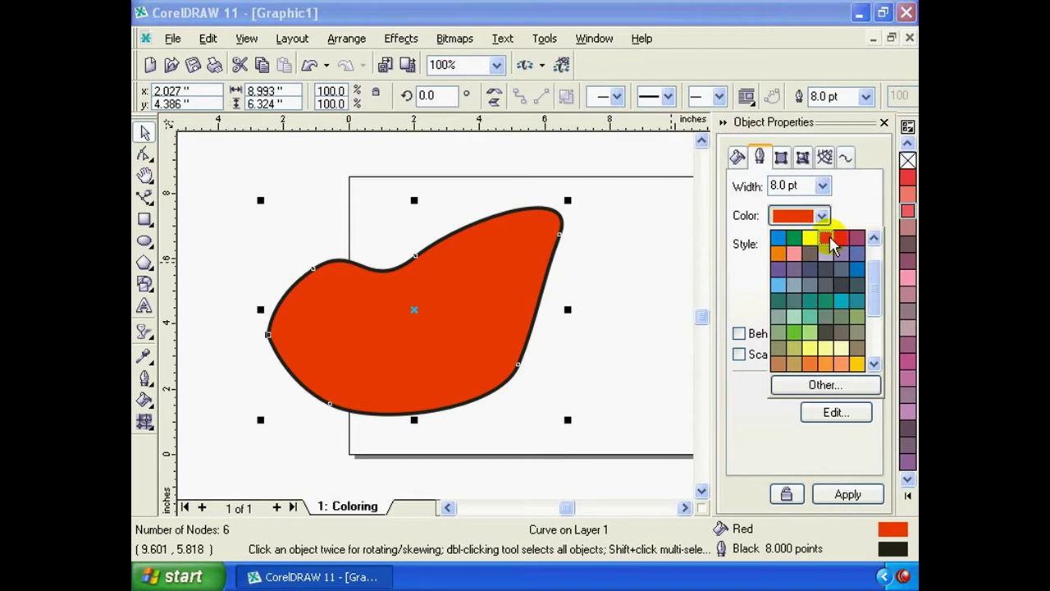
{"action": "left_click", "coordinate": [810, 238]}
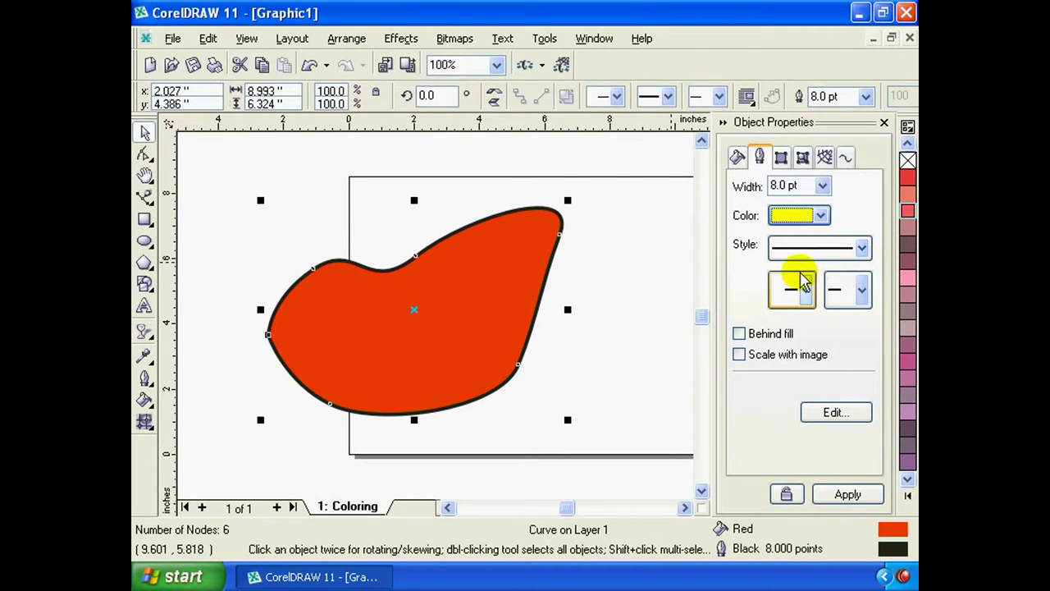
{"action": "left_click", "coordinate": [850, 495]}
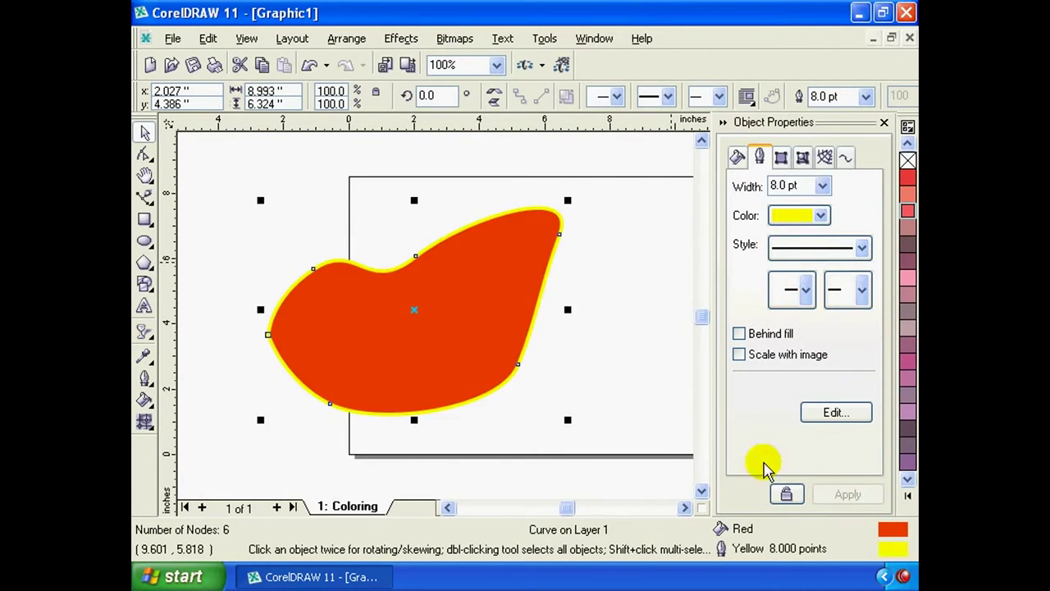
Give the blob's outline a dotted style, nudging the blob into place
{"action": "left_click_drag", "start_coordinate": [453, 309], "coordinate": [458, 320]}
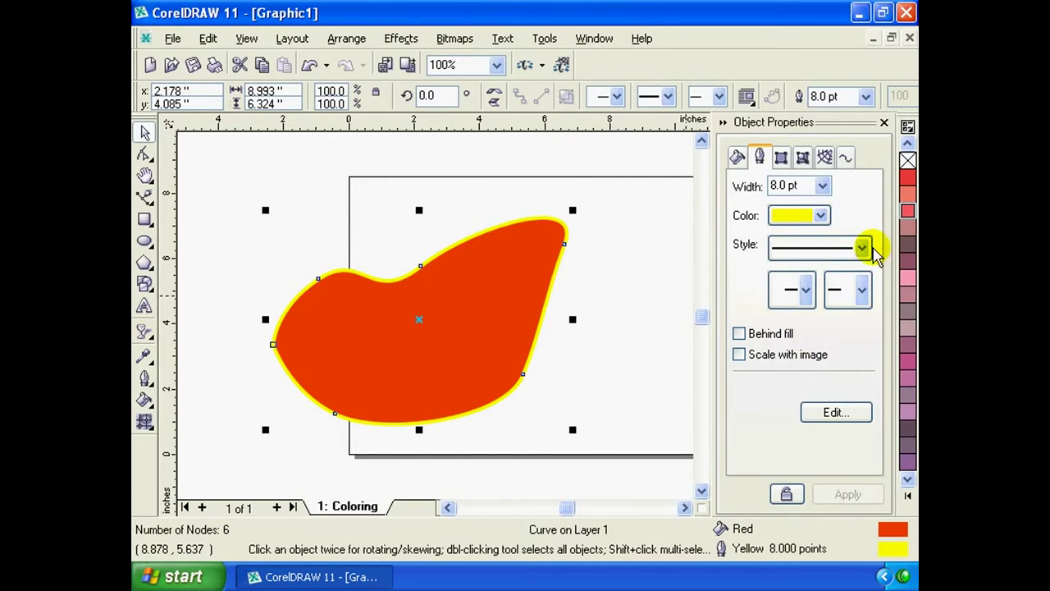
{"action": "left_click", "coordinate": [863, 248]}
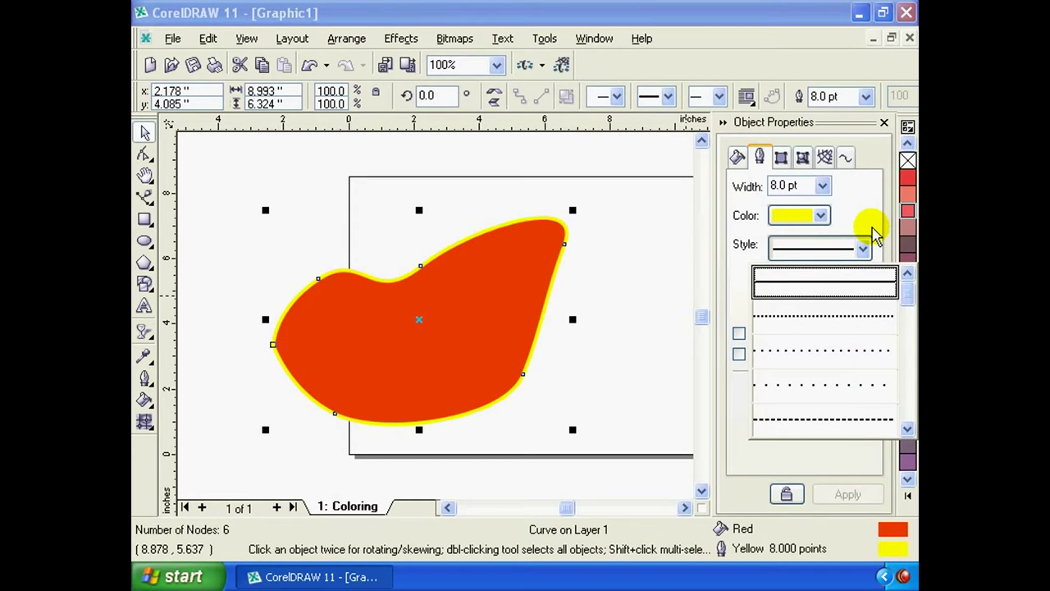
{"action": "left_click", "coordinate": [840, 319]}
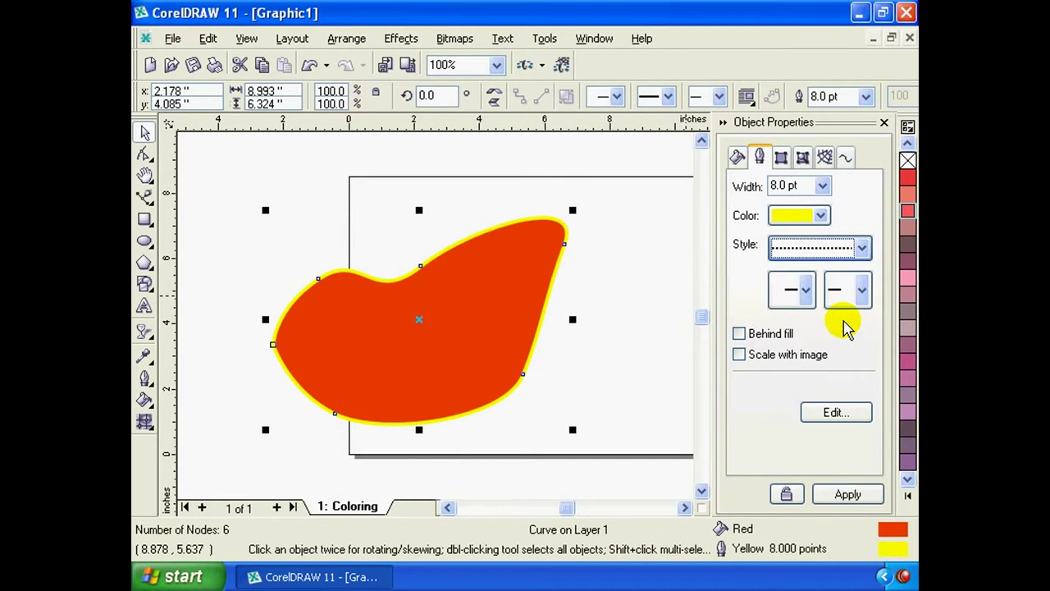
{"action": "left_click", "coordinate": [847, 494]}
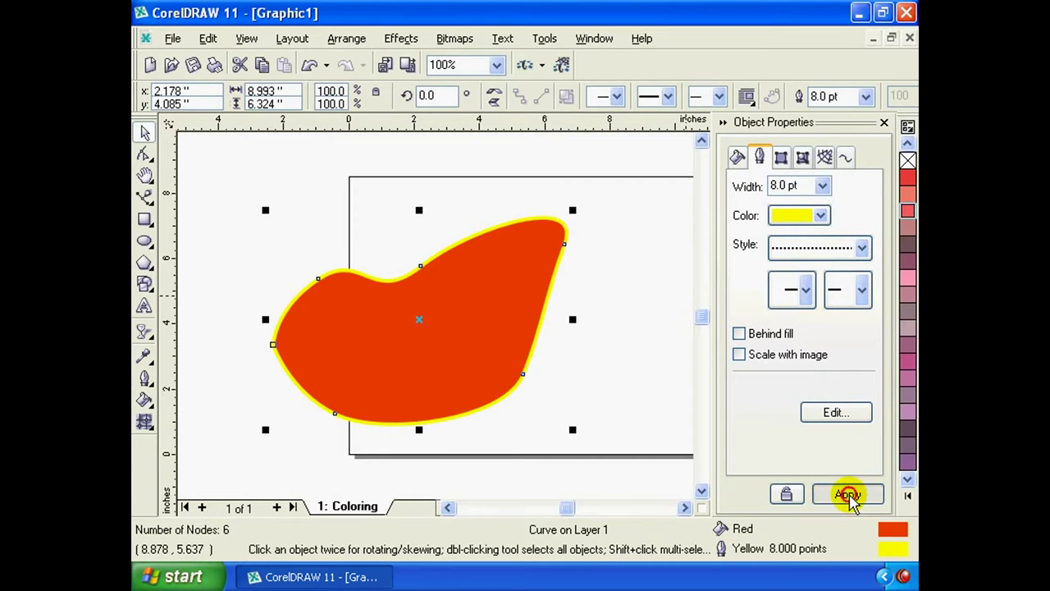
{"action": "left_click_drag", "start_coordinate": [468, 305], "coordinate": [467, 304]}
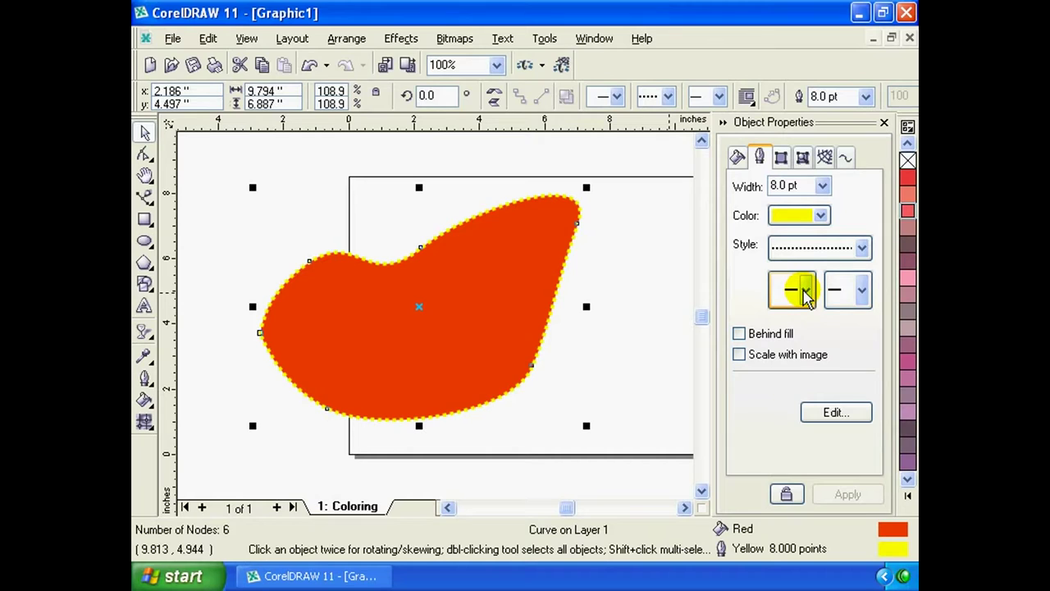
Add a filled left-arrow start arrowhead and an end arrowhead, and place the outline behind the fill
{"action": "left_click", "coordinate": [809, 298]}
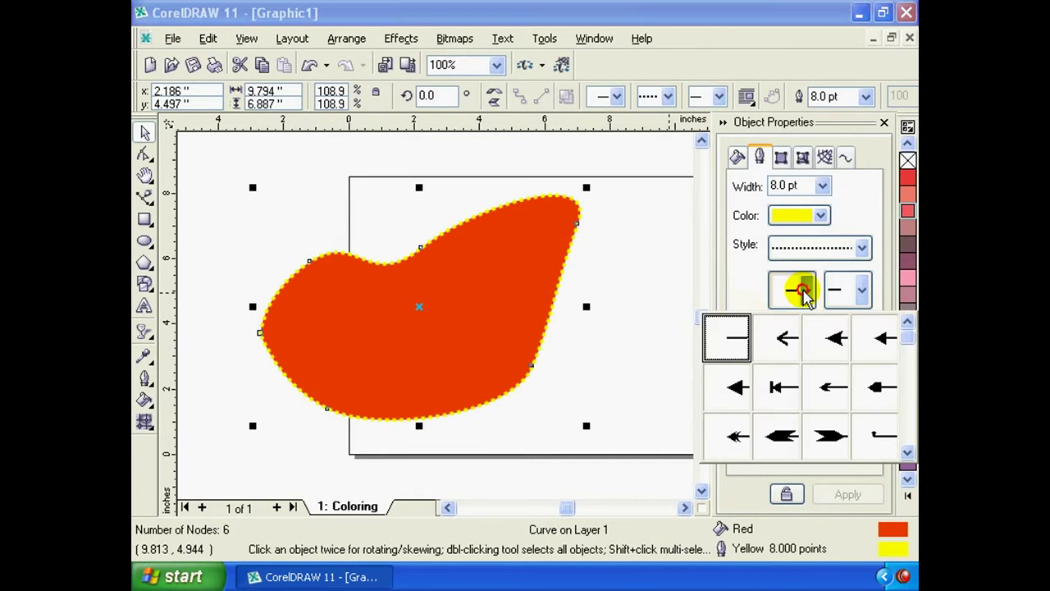
{"action": "left_click", "coordinate": [737, 389]}
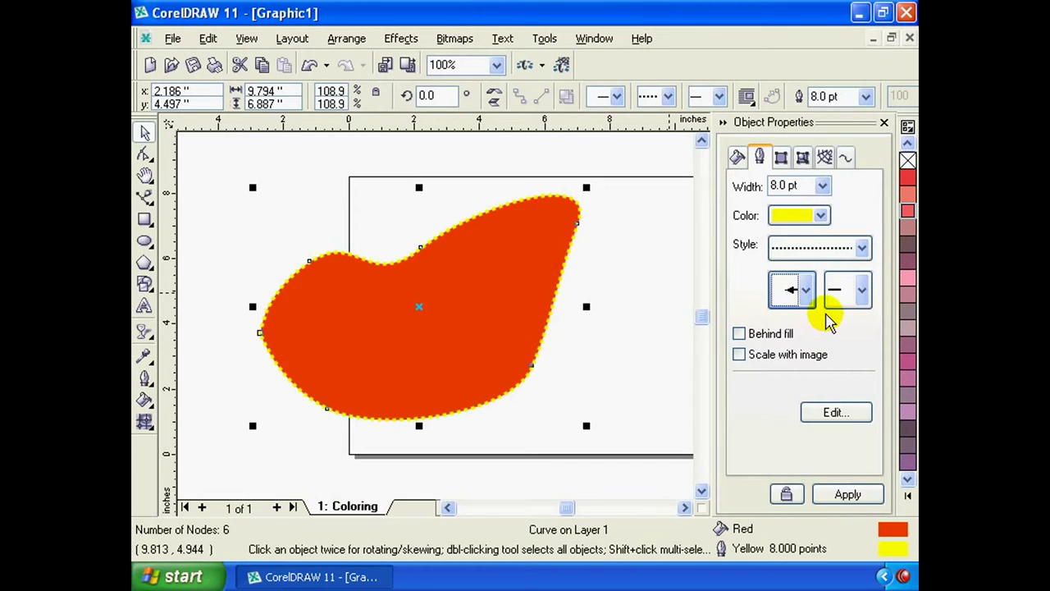
{"action": "left_click", "coordinate": [861, 496]}
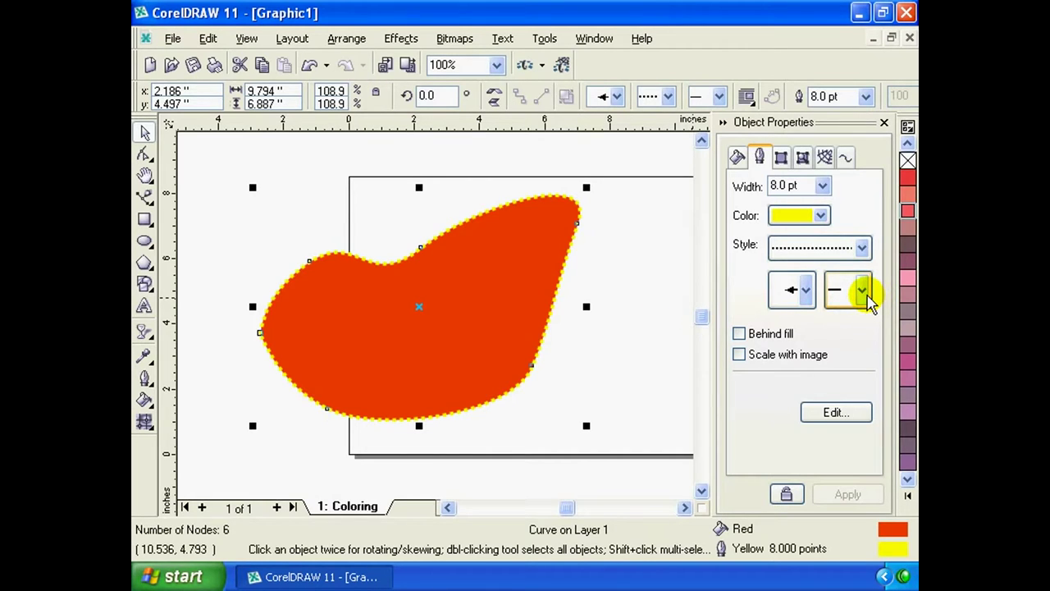
{"action": "left_click", "coordinate": [862, 291]}
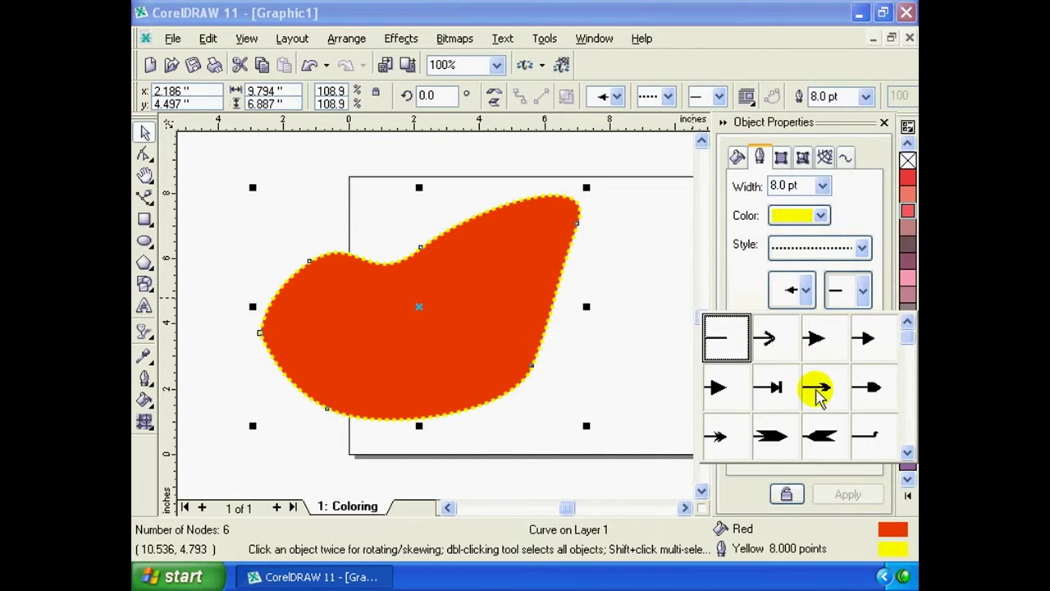
{"action": "left_click_drag", "start_coordinate": [910, 348], "coordinate": [908, 391]}
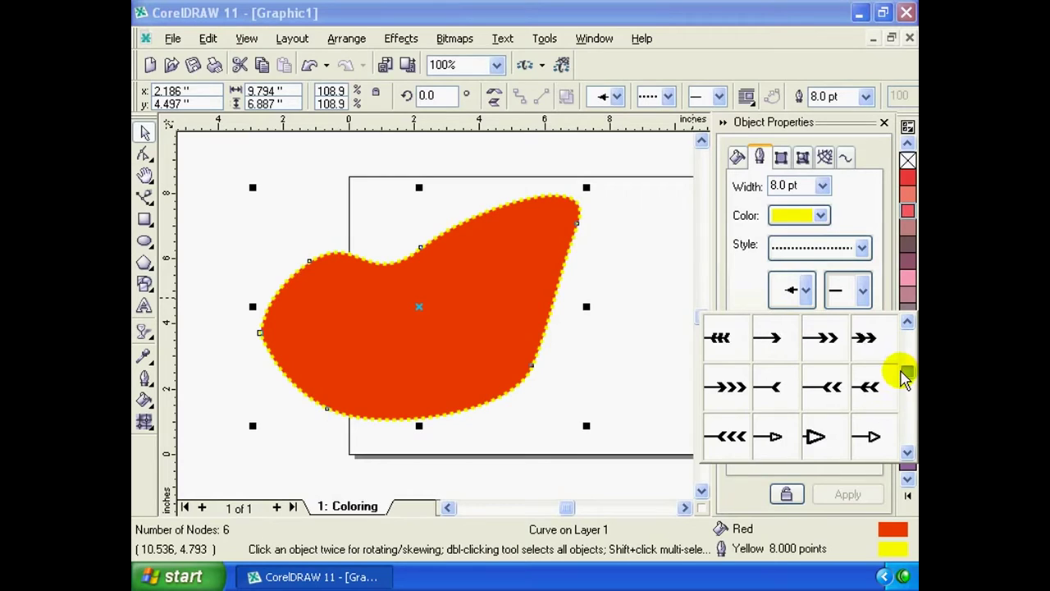
{"action": "left_click", "coordinate": [821, 339]}
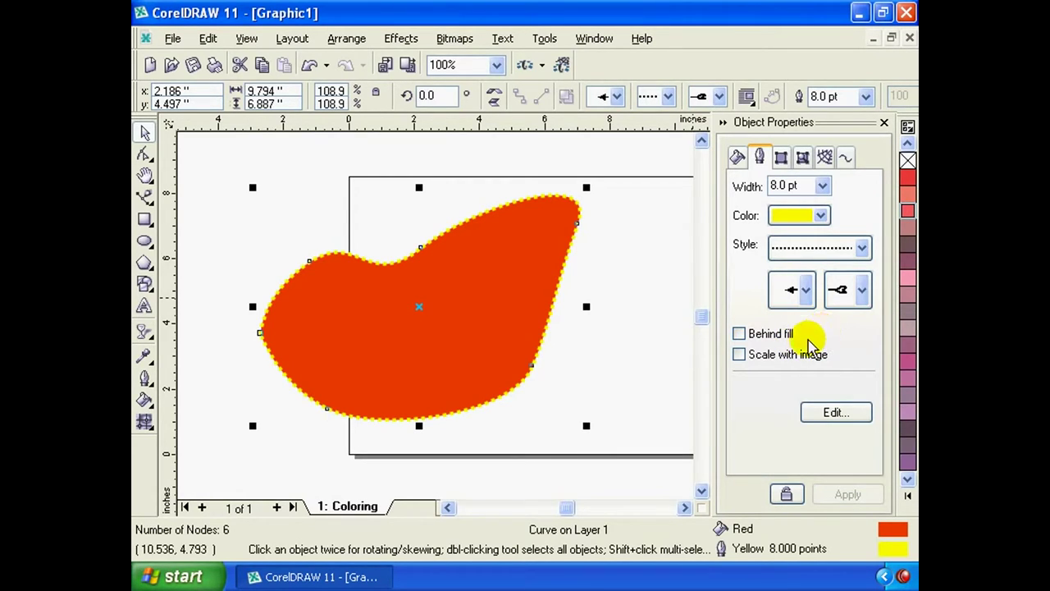
{"action": "left_click", "coordinate": [748, 334]}
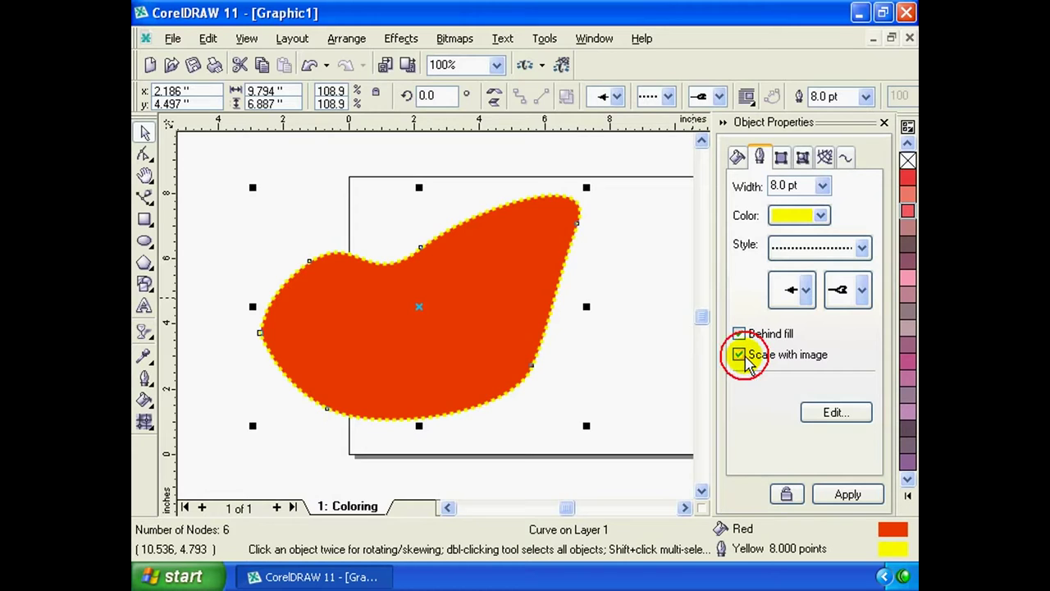
Confirm the 8.0 pt dotted yellow outline with Behind fill and Scale with image in Outline Pen, and apply it
{"action": "left_click", "coordinate": [833, 413]}
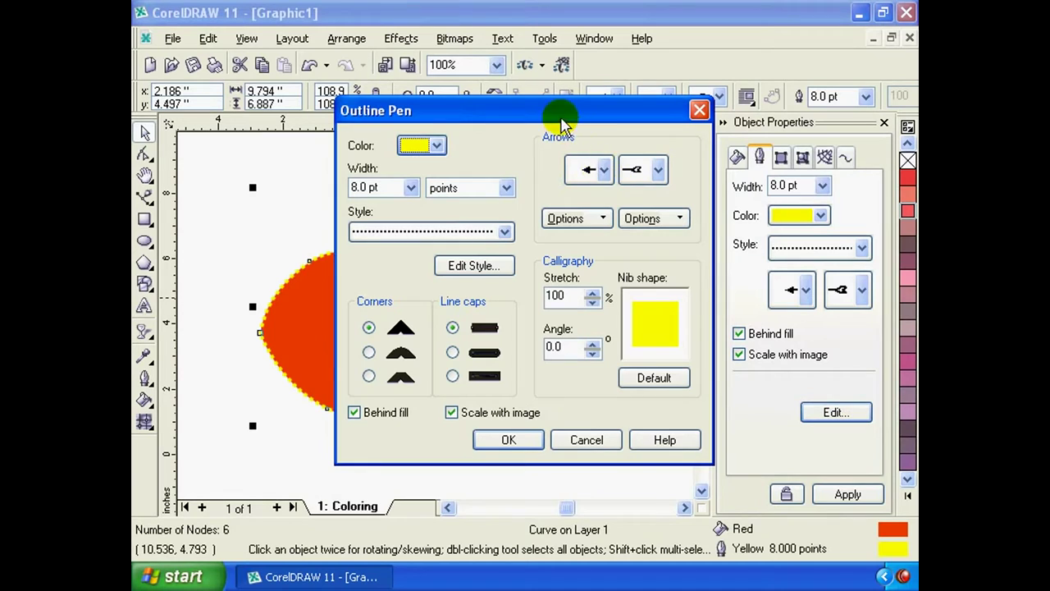
{"action": "mouse_move", "coordinate": [565, 123]}
{"action": "left_mouse_down"}
{"action": "mouse_move", "coordinate": [617, 176]}
{"action": "mouse_move", "coordinate": [619, 161]}
{"action": "left_mouse_up"}
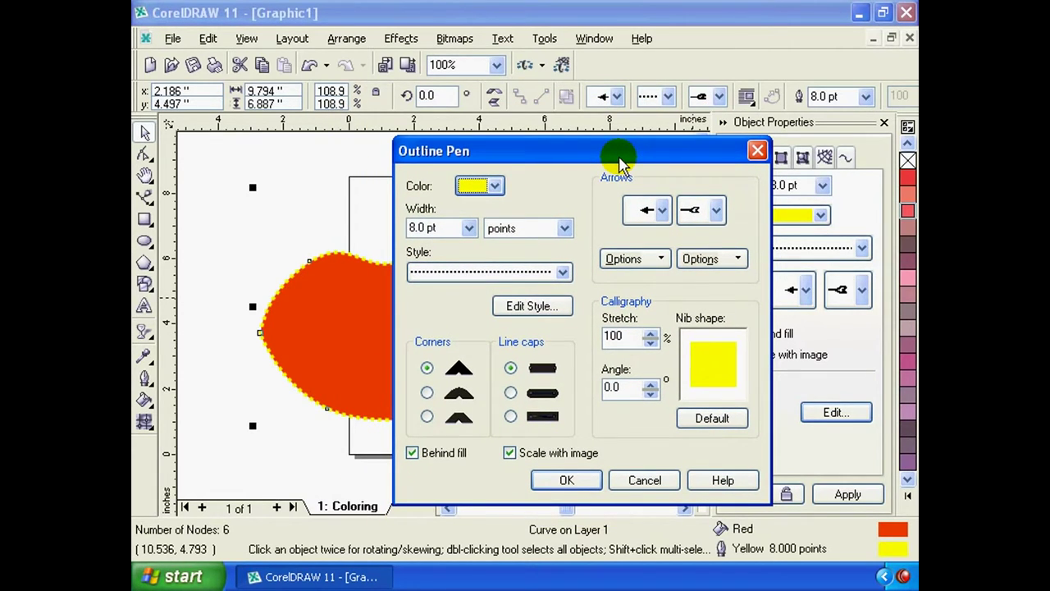
{"action": "left_click_drag", "start_coordinate": [621, 158], "coordinate": [631, 145]}
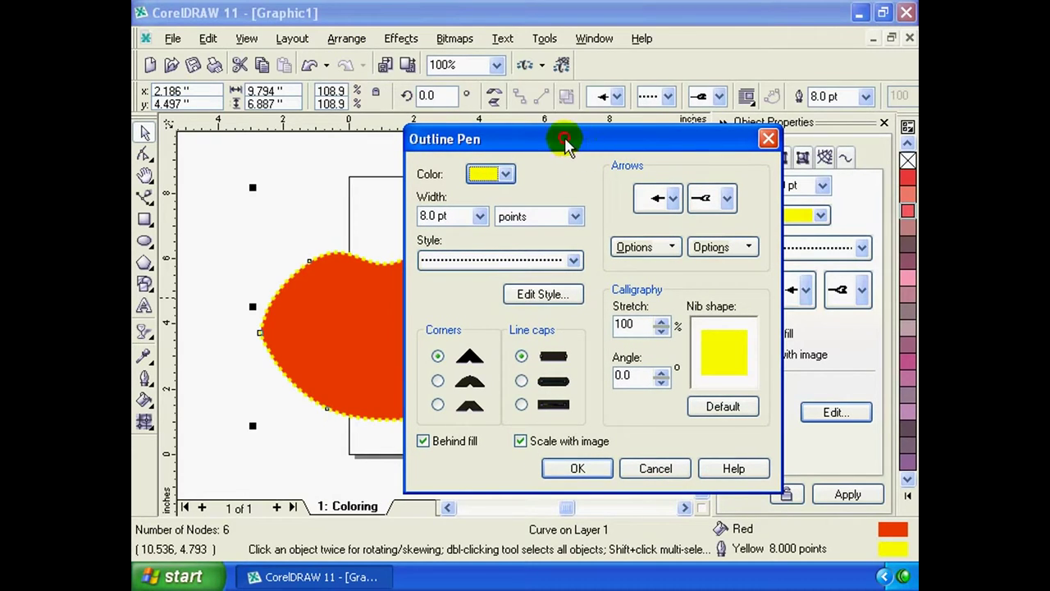
{"action": "left_click_drag", "start_coordinate": [563, 145], "coordinate": [451, 135]}
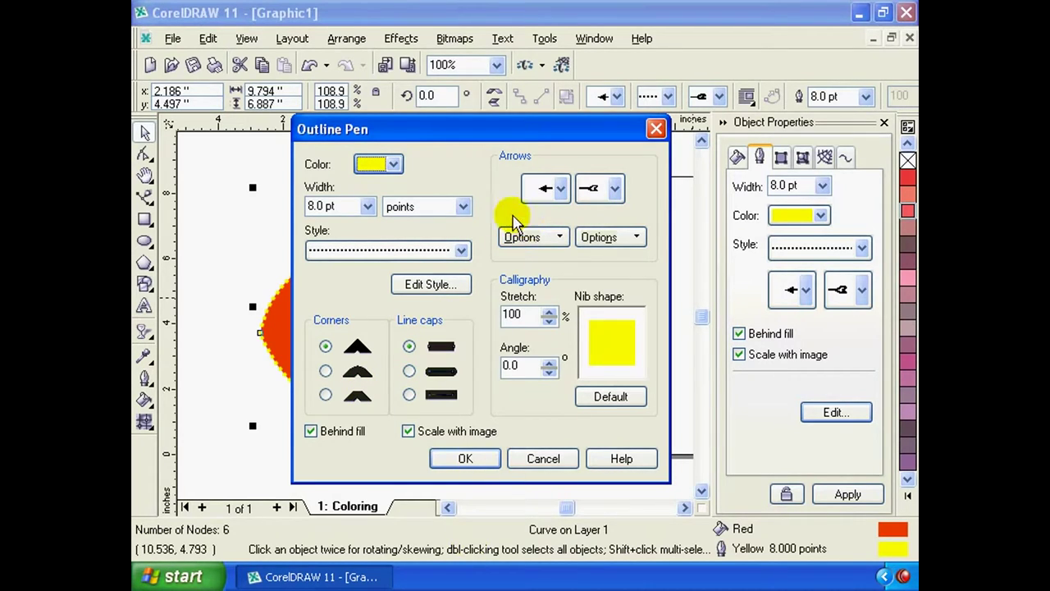
{"action": "left_click", "coordinate": [467, 460]}
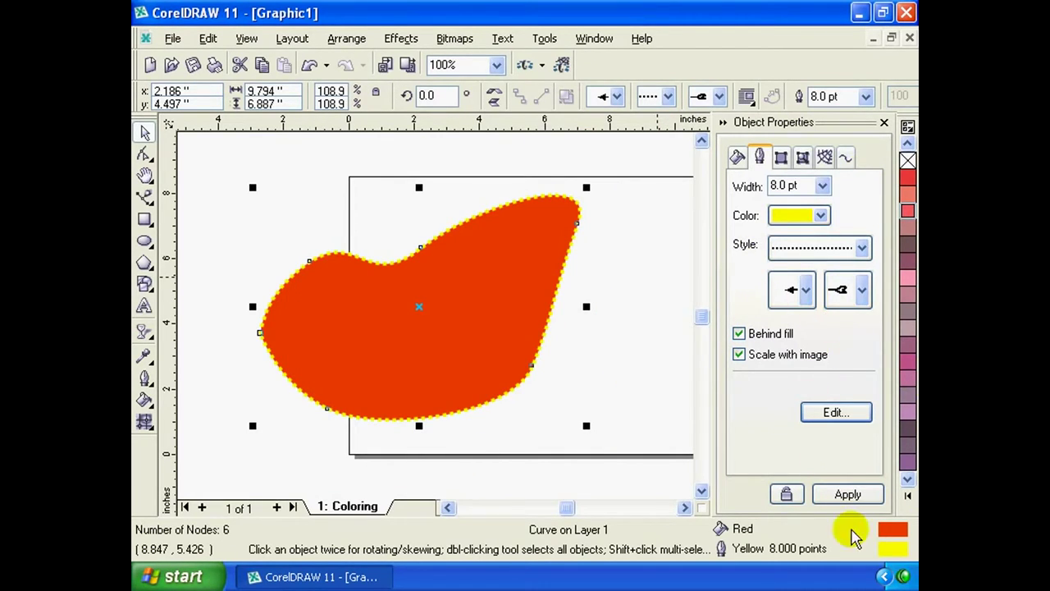
{"action": "left_click", "coordinate": [849, 494]}
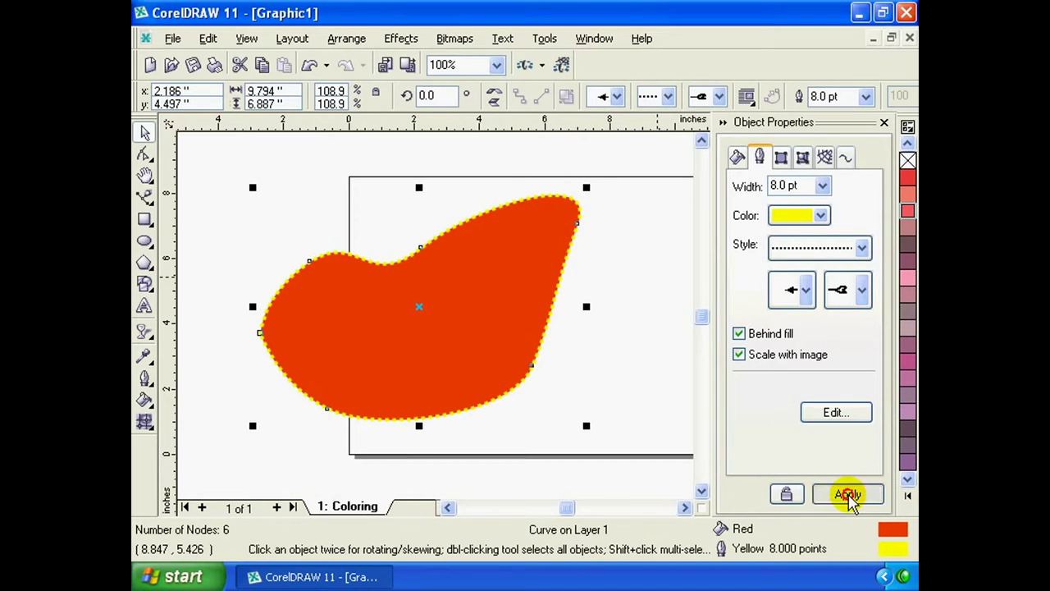
Enlarge the red blob from its corner handles and shift it up-left
{"action": "left_click", "coordinate": [470, 305]}
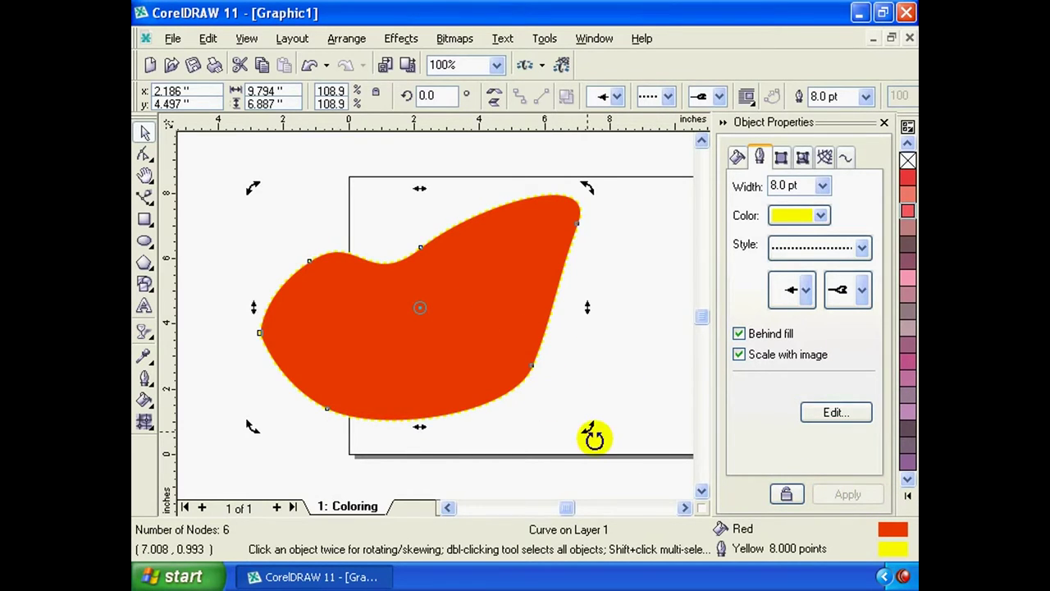
{"action": "left_click", "coordinate": [494, 328]}
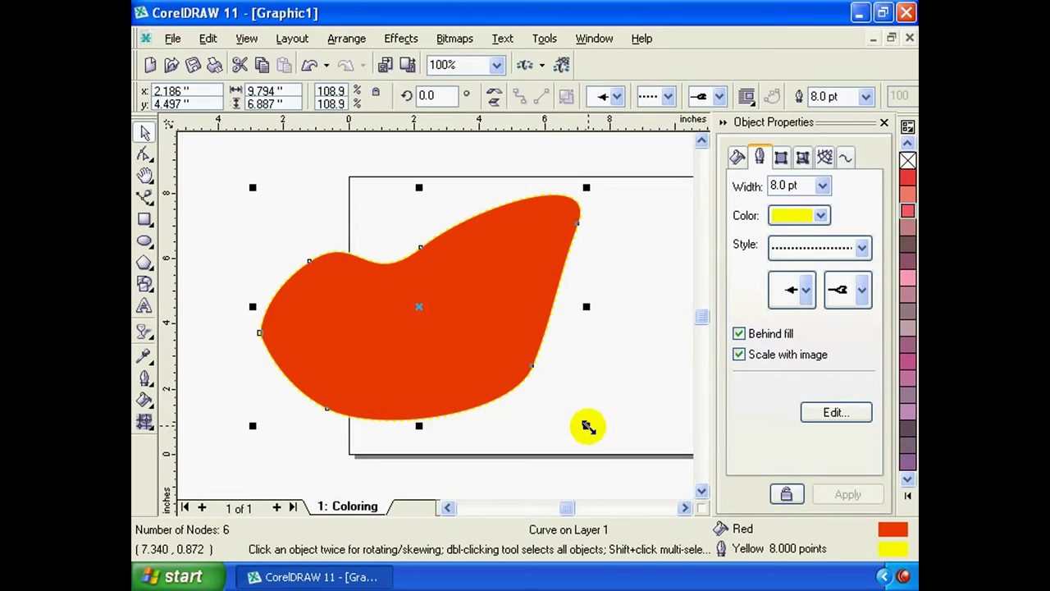
{"action": "left_click_drag", "start_coordinate": [588, 426], "coordinate": [634, 458]}
{"action": "left_click_drag", "start_coordinate": [553, 383], "coordinate": [484, 332]}
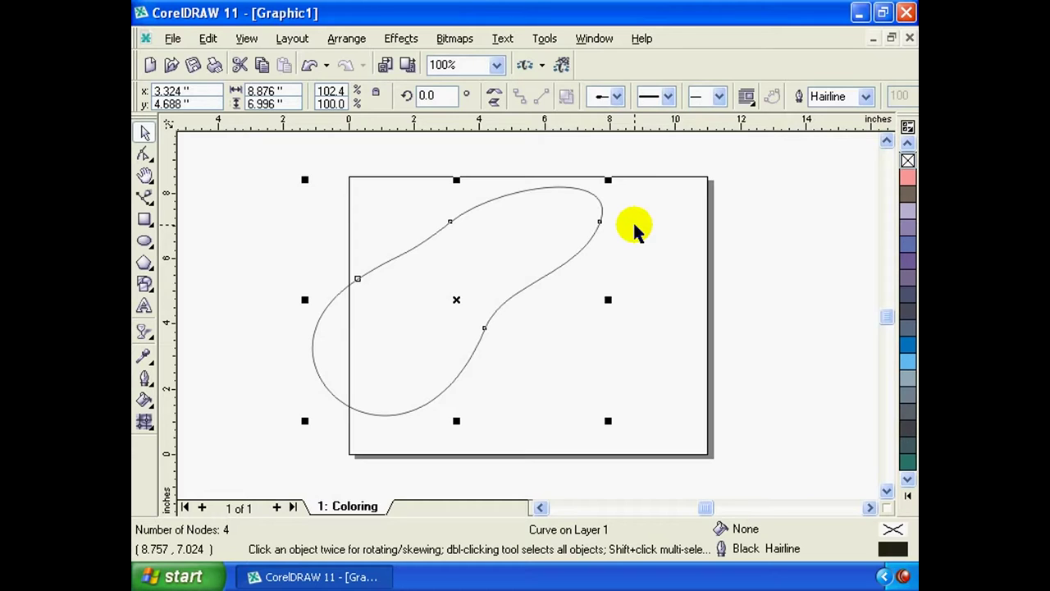
Fill the new blob Crimson from the expanded palette, after trying Light Yellow, then collapse the palette
{"action": "left_click", "coordinate": [636, 229]}
{"action": "left_click", "coordinate": [598, 226]}
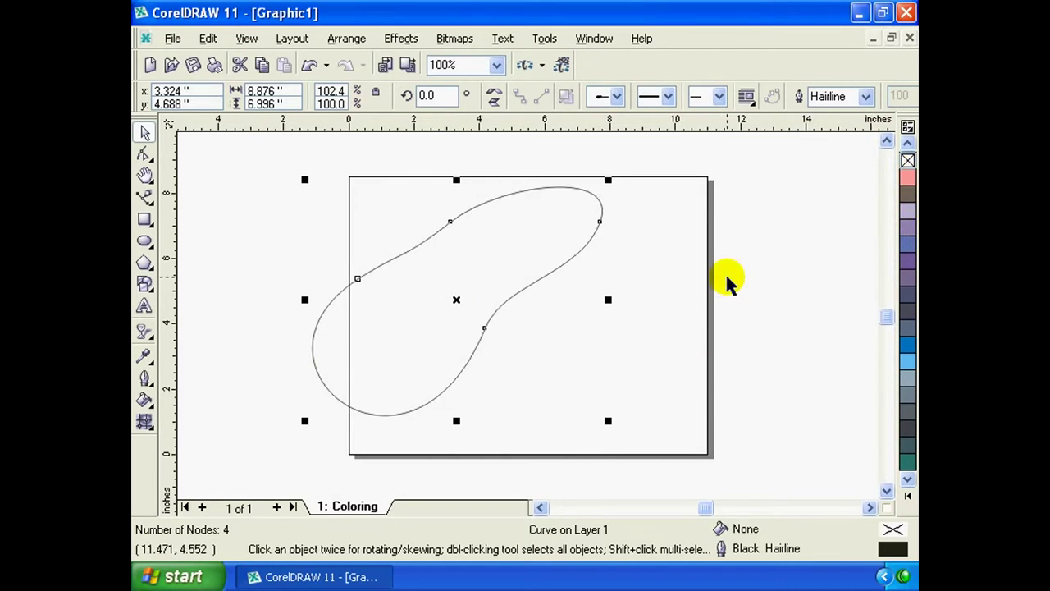
{"action": "left_click", "coordinate": [908, 494]}
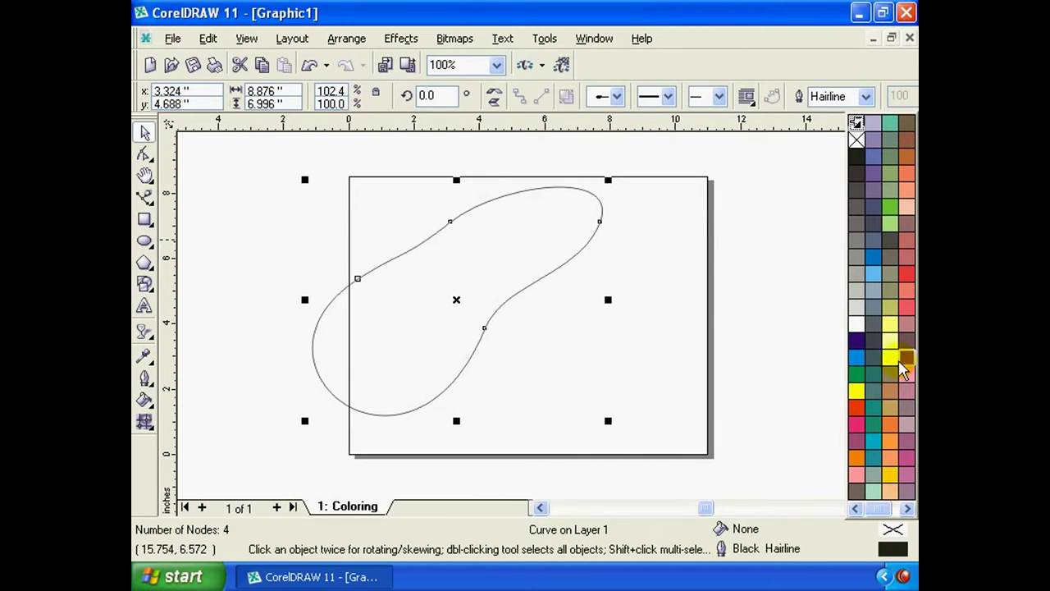
{"action": "left_click", "coordinate": [892, 326]}
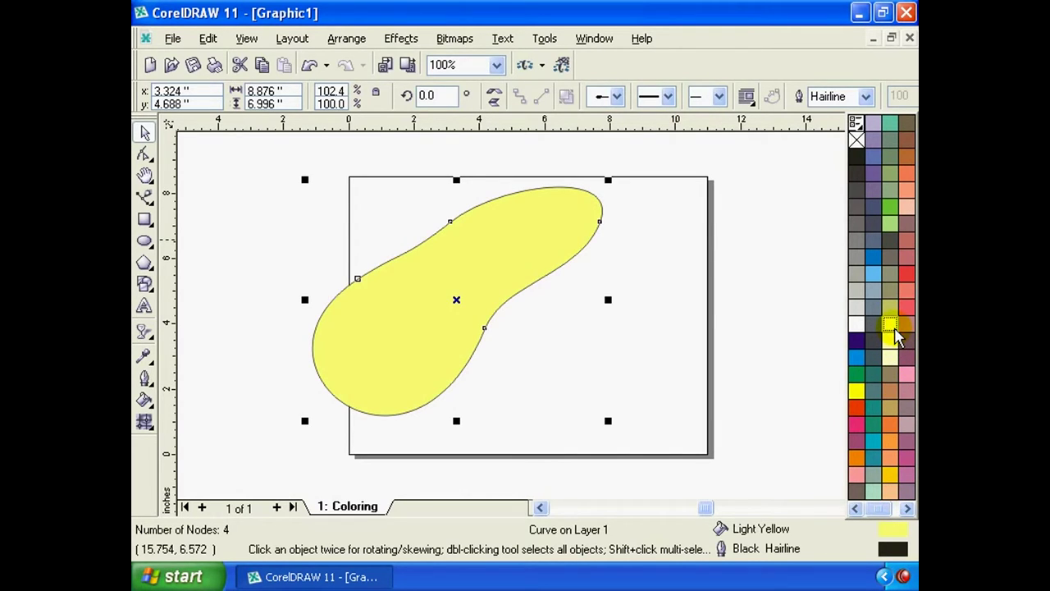
{"action": "left_click", "coordinate": [907, 223]}
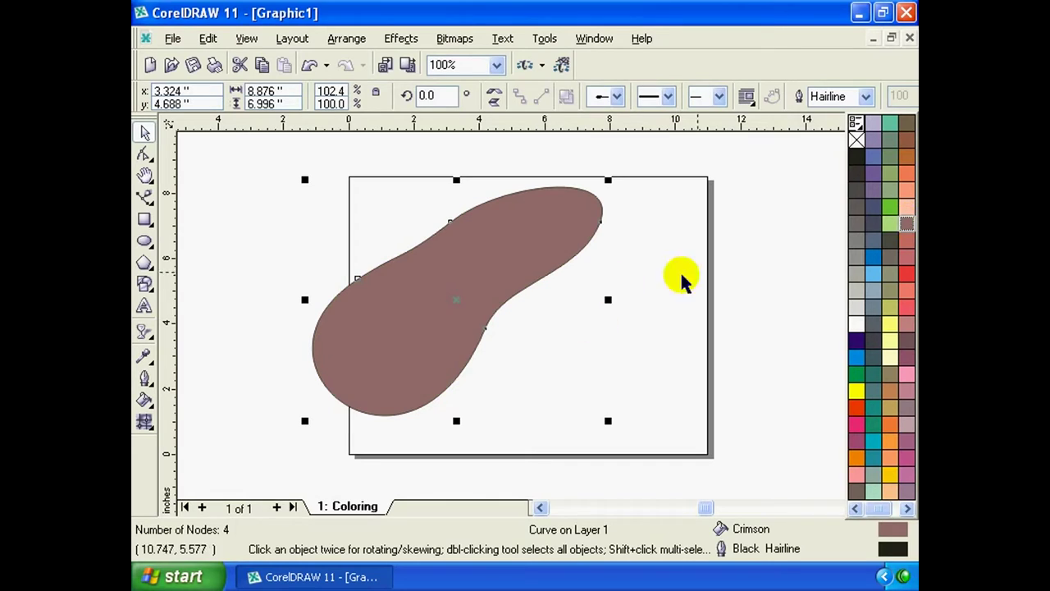
{"action": "left_click", "coordinate": [548, 260]}
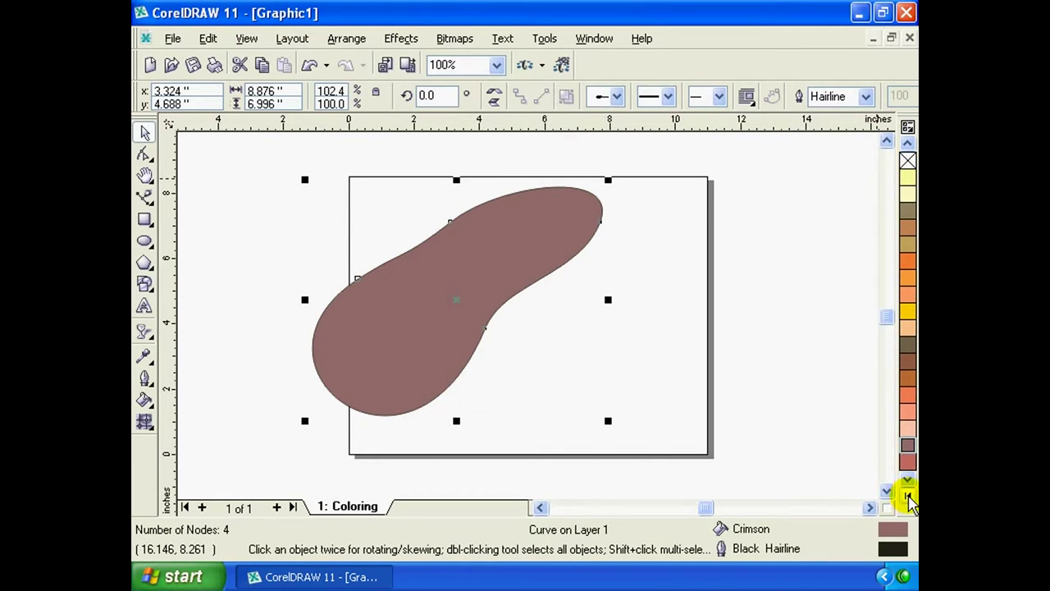
Show the Default RGB palette beside Default CMYK via Window > Color Palettes, then reopen that list
{"action": "left_click", "coordinate": [594, 38]}
{"action": "mouse_move", "coordinate": [622, 154]}
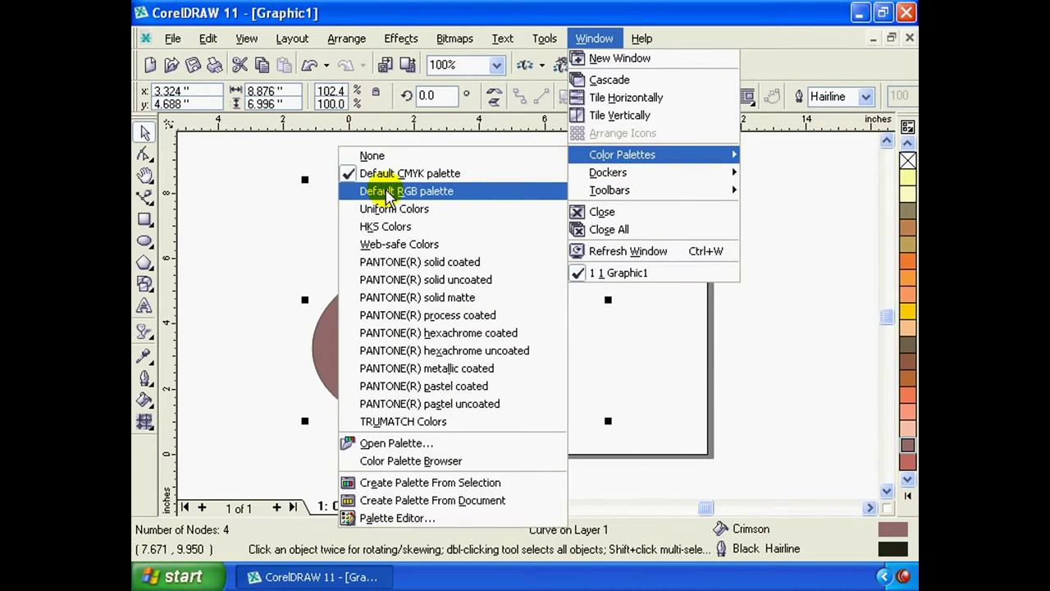
{"action": "left_click", "coordinate": [387, 192]}
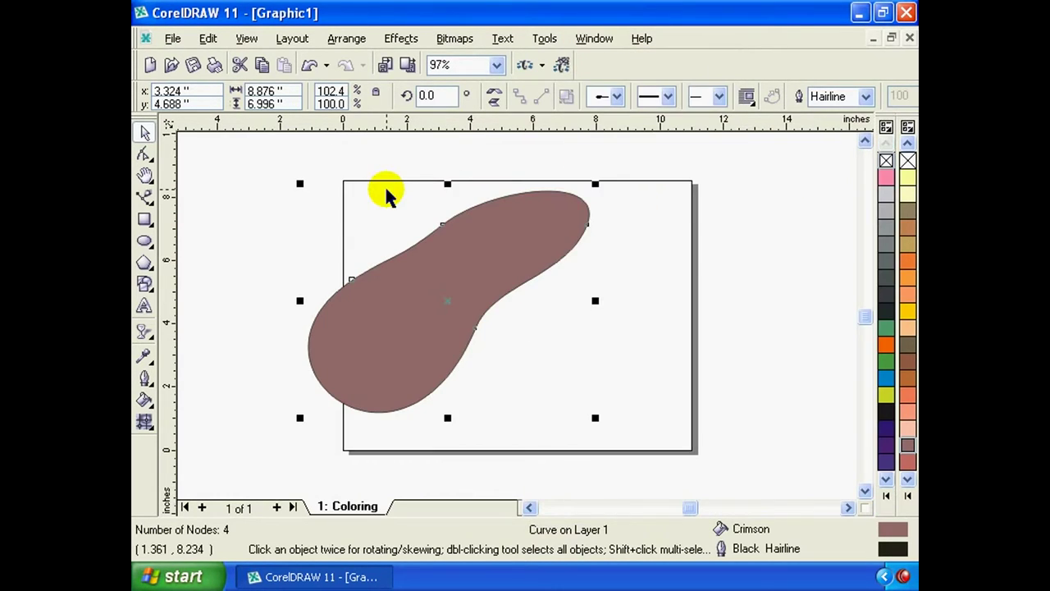
{"action": "left_click", "coordinate": [594, 39]}
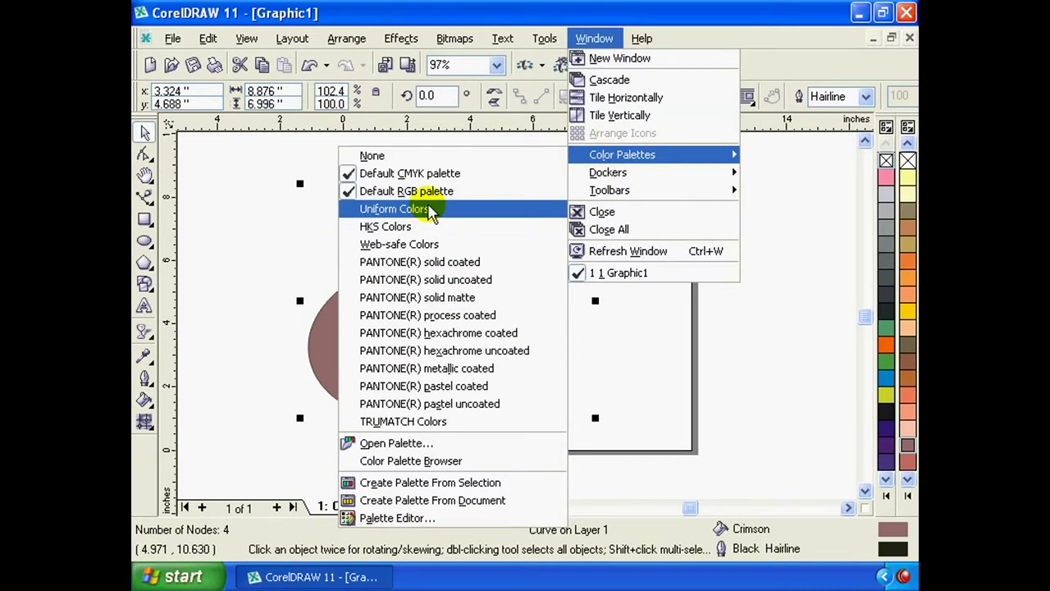
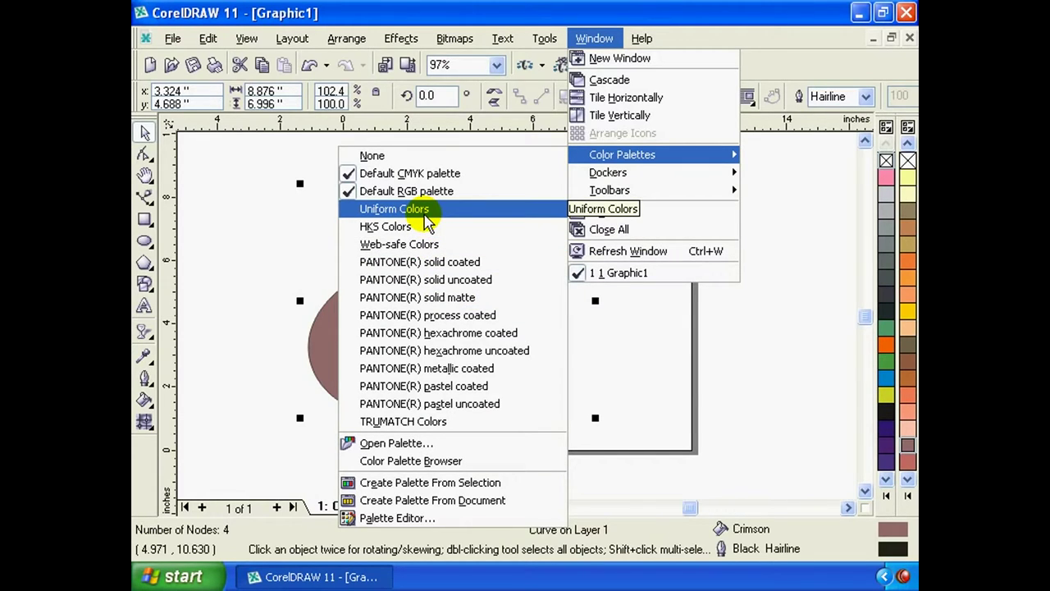
Add the Uniform Colors palette beside the default palettes and show the shape's rotate/skew handles
{"action": "left_click", "coordinate": [394, 208]}
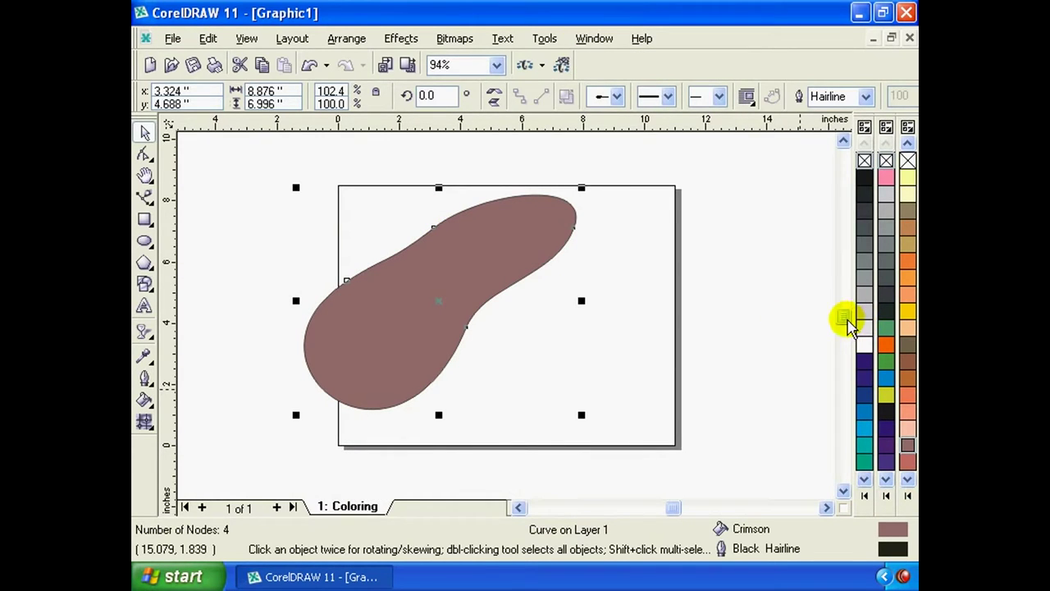
{"action": "scroll", "coordinate": [845, 322], "scroll_direction": "down", "scroll_amount": 1}
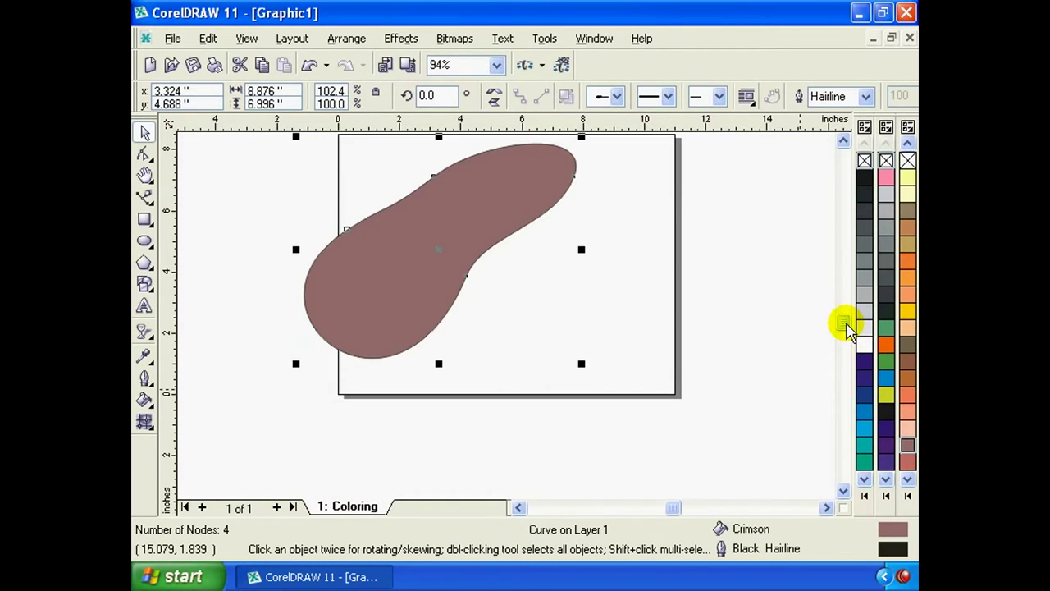
{"action": "scroll", "coordinate": [845, 321], "scroll_direction": "up", "scroll_amount": 1}
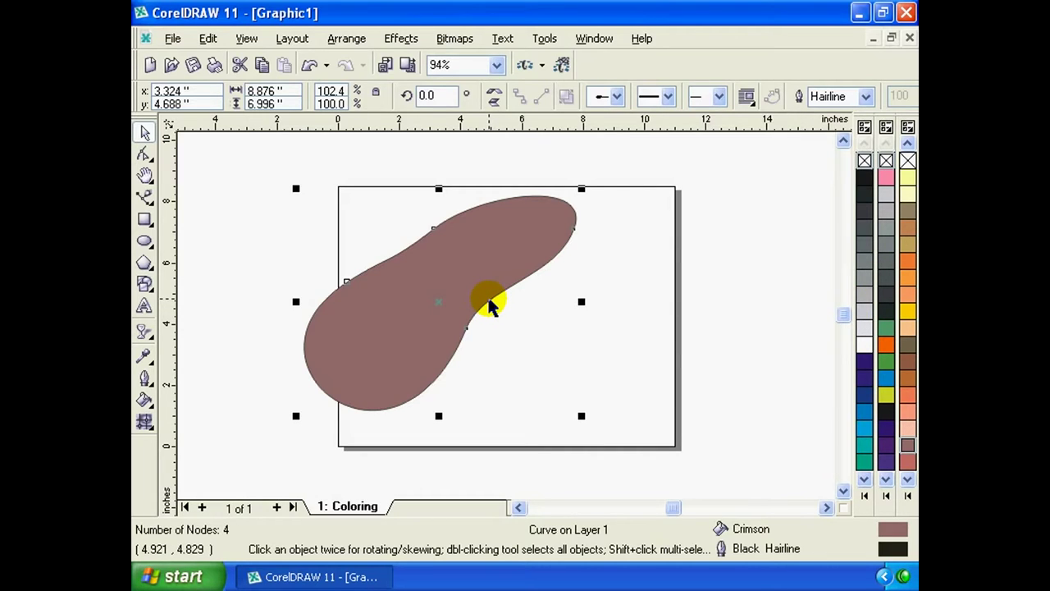
{"action": "left_click", "coordinate": [489, 306]}
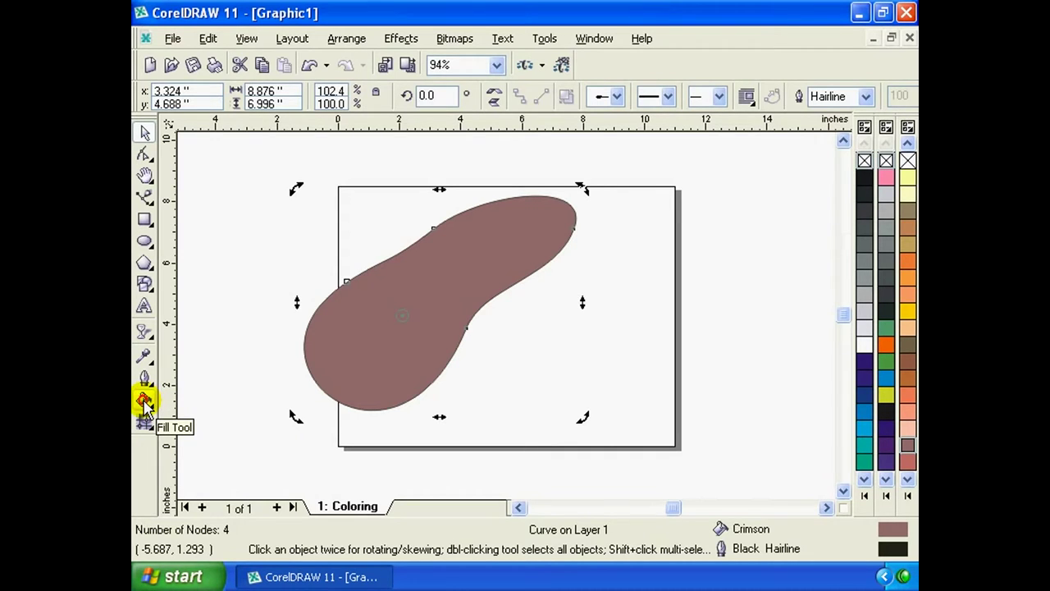
Open the Uniform Fill dialog showing the shape's Crimson fill, CMYK 0/40/20/40
{"action": "left_click", "coordinate": [146, 403]}
{"action": "left_click", "coordinate": [145, 405]}
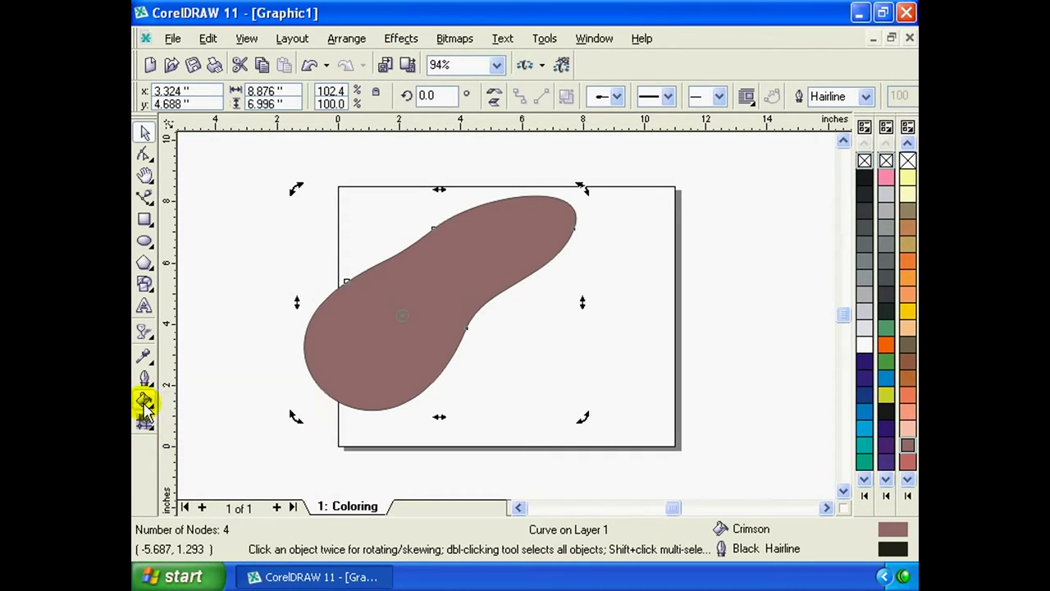
{"action": "left_click", "coordinate": [146, 405]}
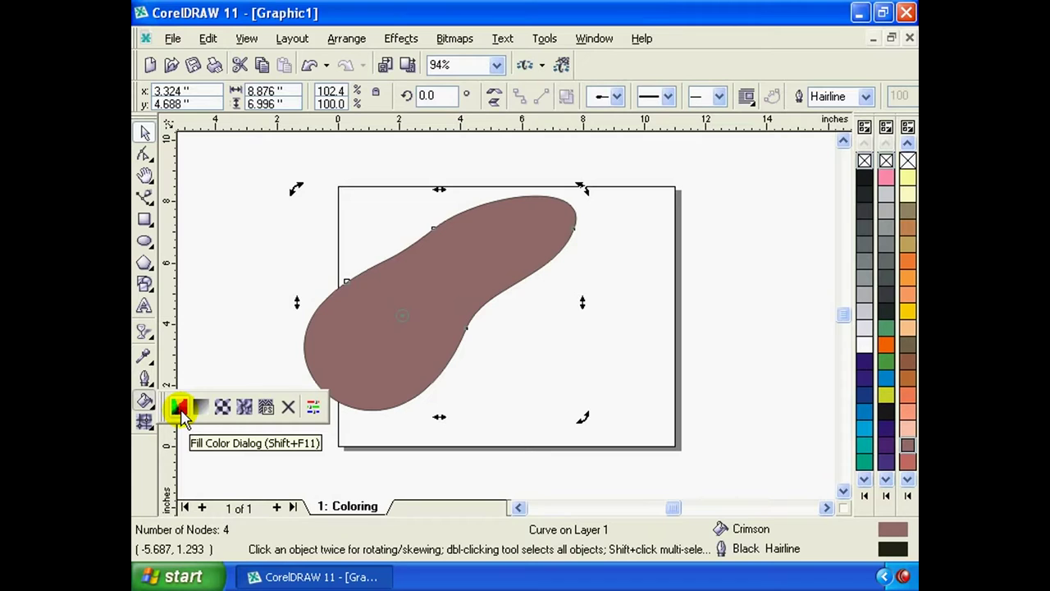
{"action": "left_click", "coordinate": [181, 413]}
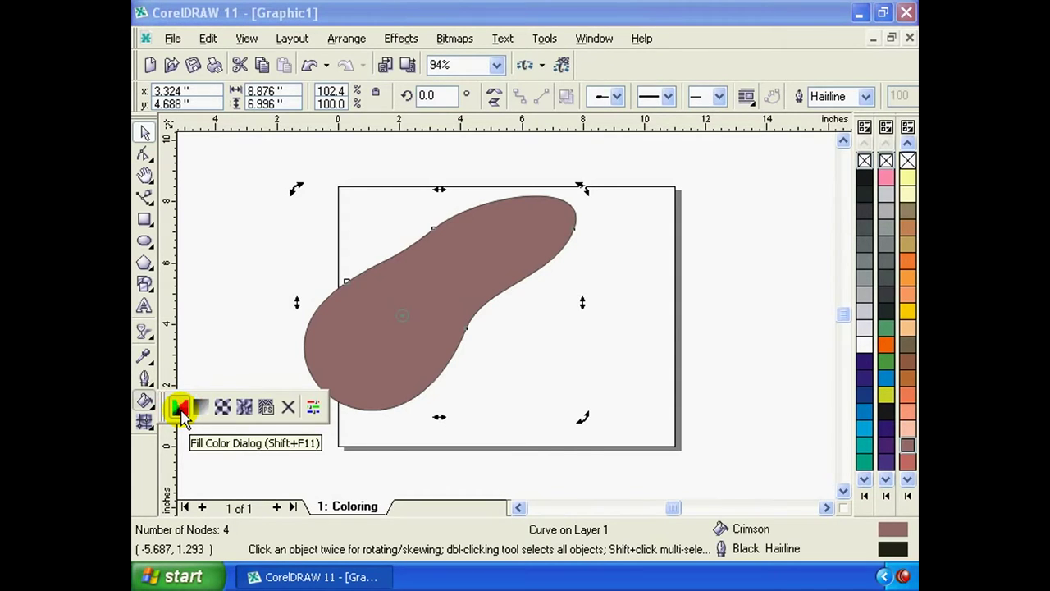
{"action": "mouse_move", "coordinate": [410, 122]}
{"action": "left_mouse_down"}
{"action": "mouse_move", "coordinate": [563, 164]}
{"action": "mouse_move", "coordinate": [519, 164]}
{"action": "mouse_move", "coordinate": [585, 156]}
{"action": "mouse_move", "coordinate": [509, 131]}
{"action": "left_mouse_up"}
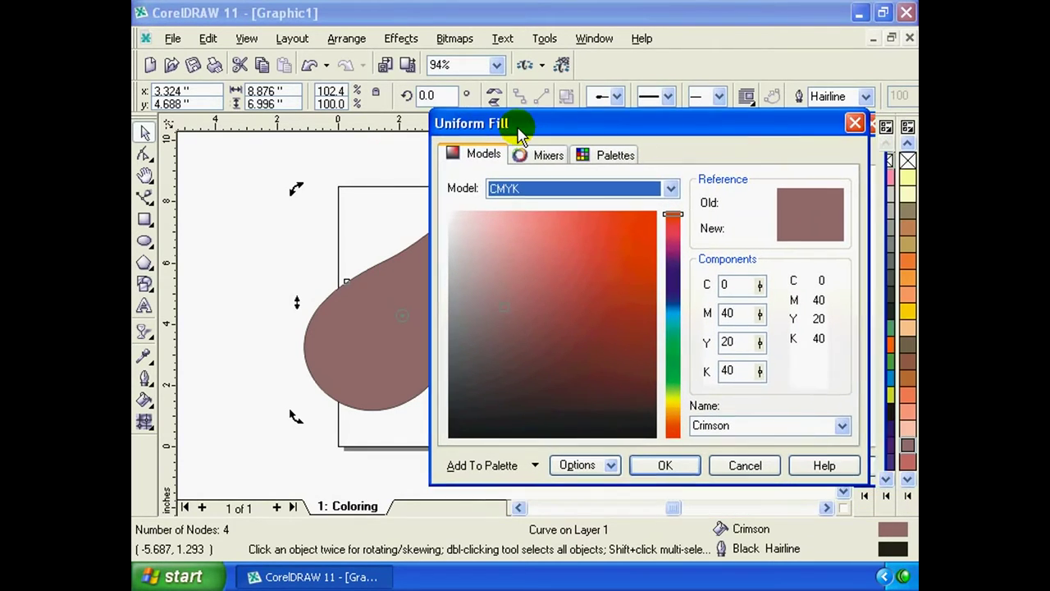
Refill the curved shape with pink C0 M85 Y0 K0 picked from the Mixers grid
{"action": "left_click", "coordinate": [483, 160]}
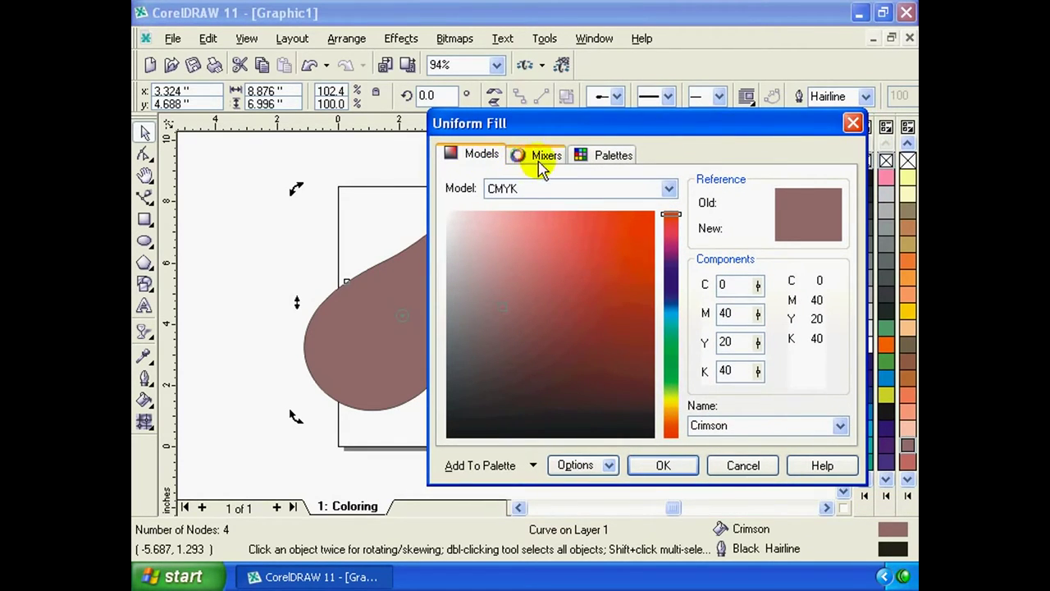
{"action": "left_click", "coordinate": [542, 158]}
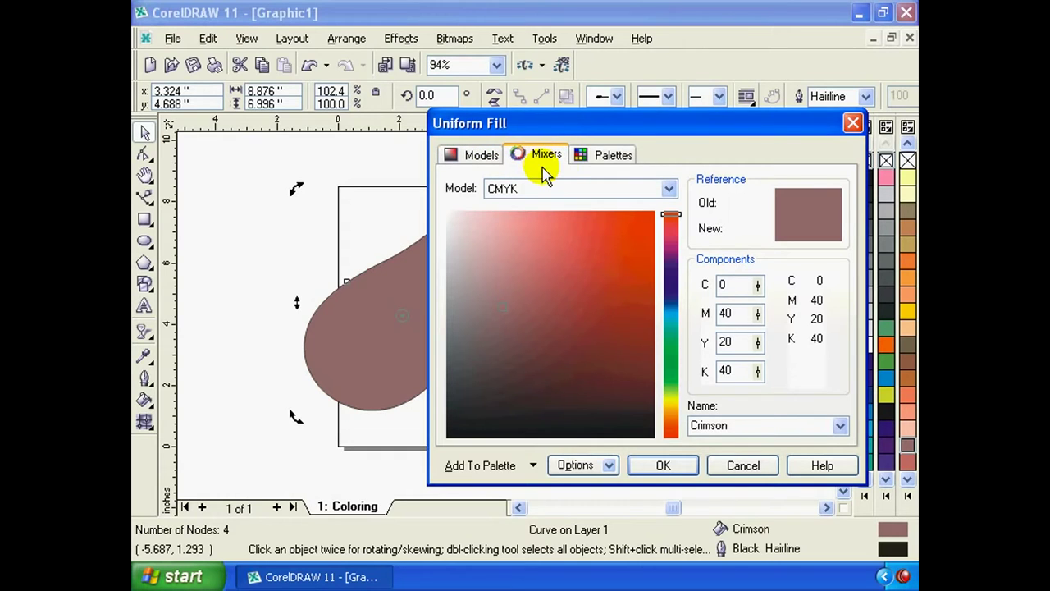
{"action": "left_click", "coordinate": [613, 155]}
{"action": "left_click", "coordinate": [543, 155]}
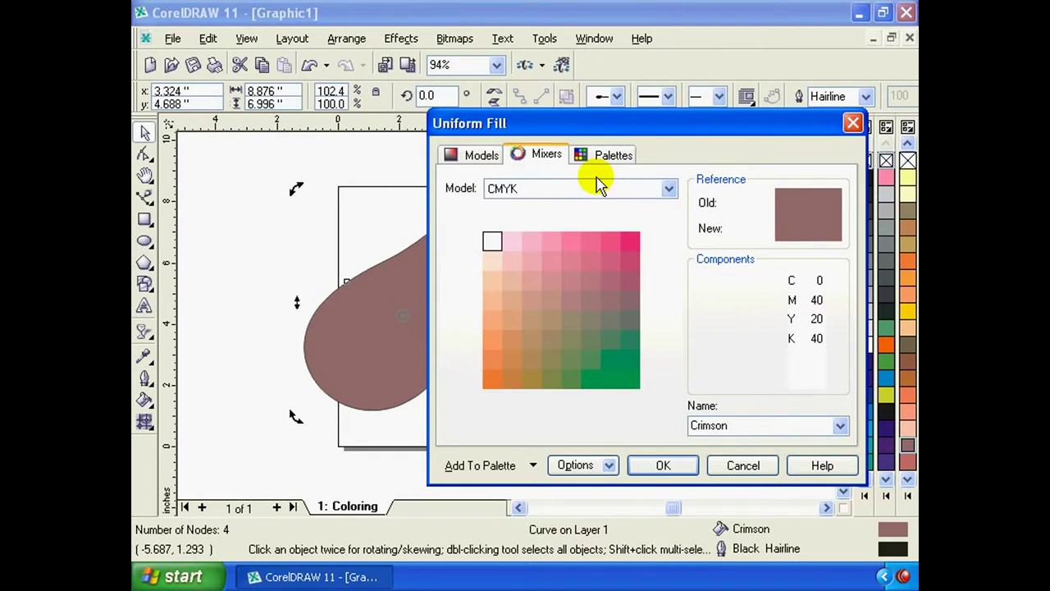
{"action": "left_click_drag", "start_coordinate": [759, 284], "coordinate": [763, 281]}
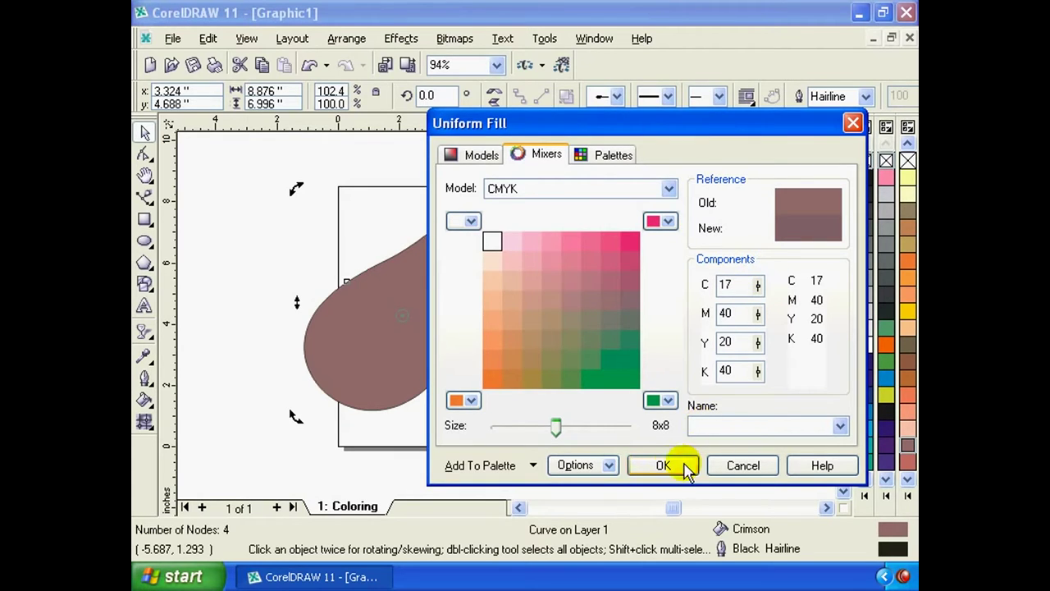
{"action": "left_click", "coordinate": [610, 242]}
{"action": "left_click", "coordinate": [663, 465]}
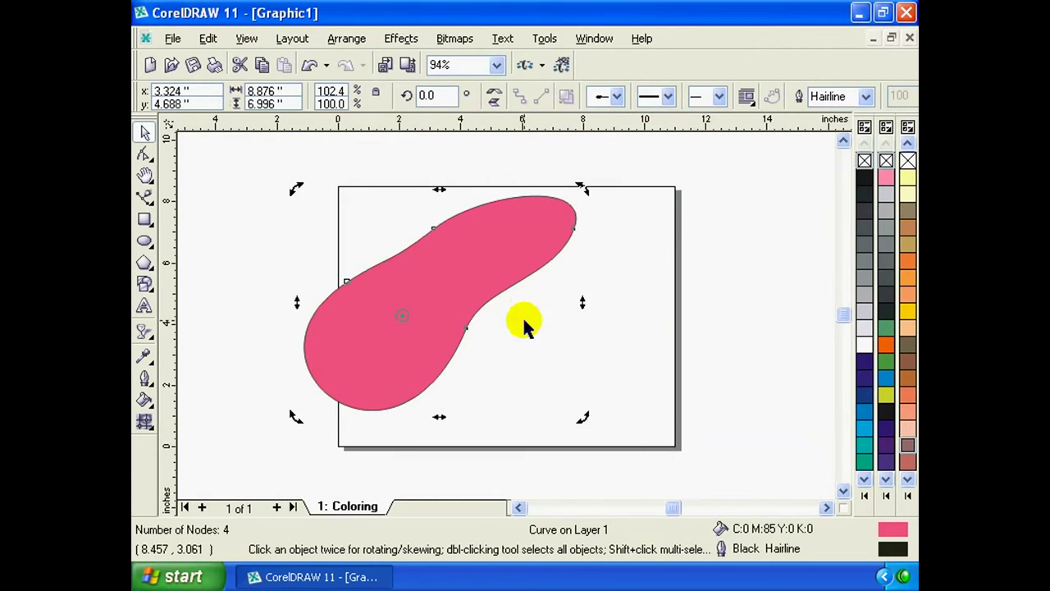
Nudge the pink shape right and open the Color docker set to Web-safe Colors
{"action": "left_click_drag", "start_coordinate": [462, 265], "coordinate": [473, 268]}
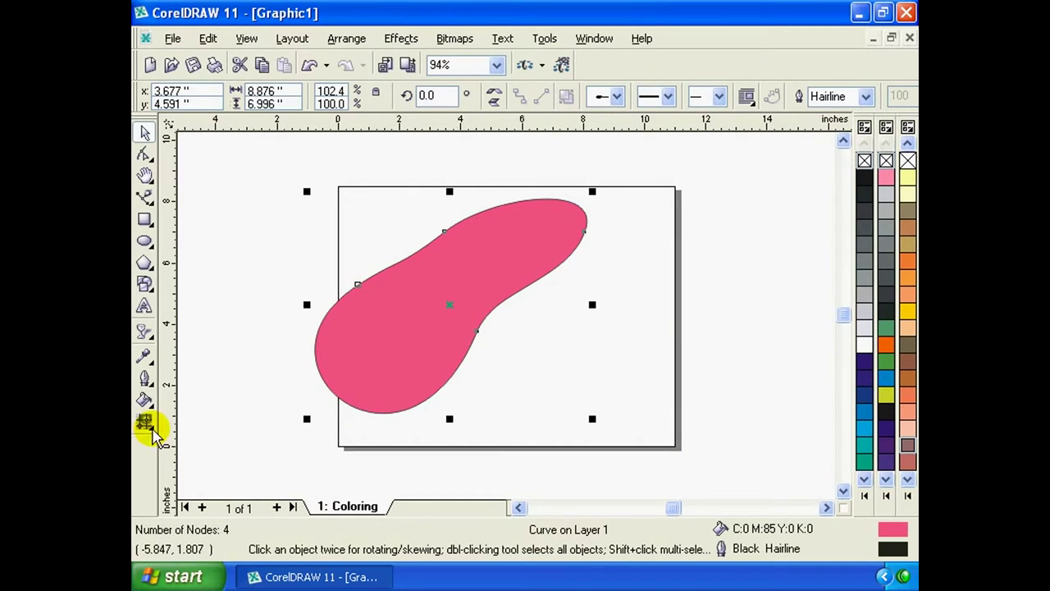
{"action": "left_click", "coordinate": [145, 400]}
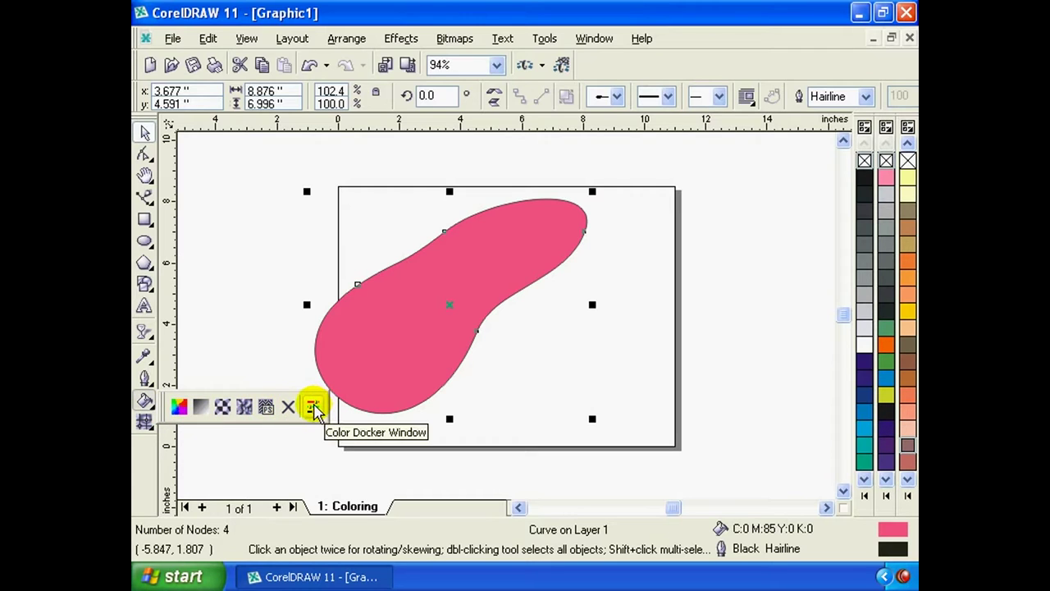
{"action": "left_click", "coordinate": [314, 408]}
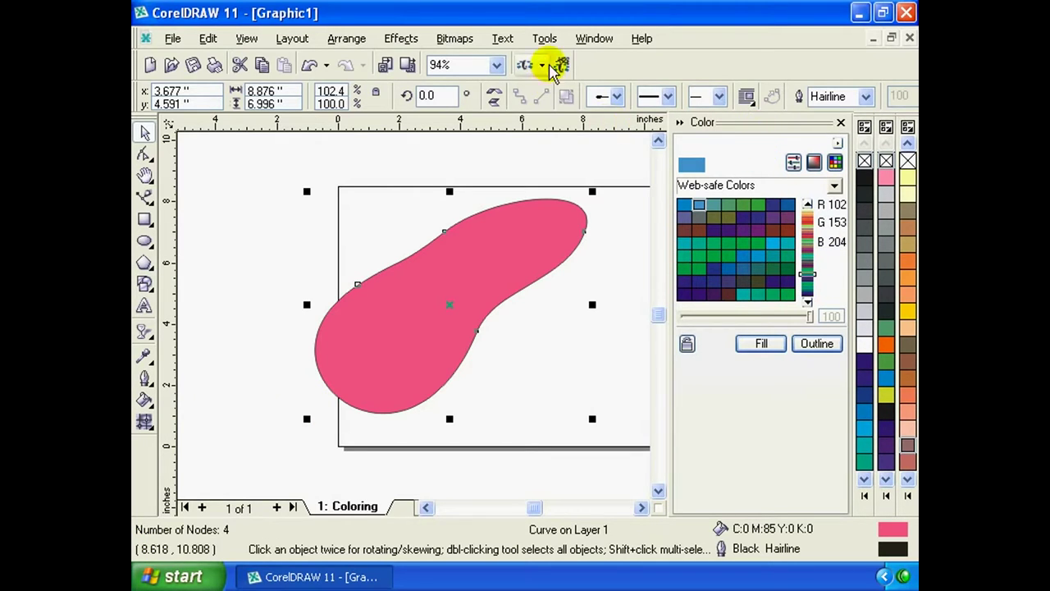
{"action": "left_click", "coordinate": [592, 45]}
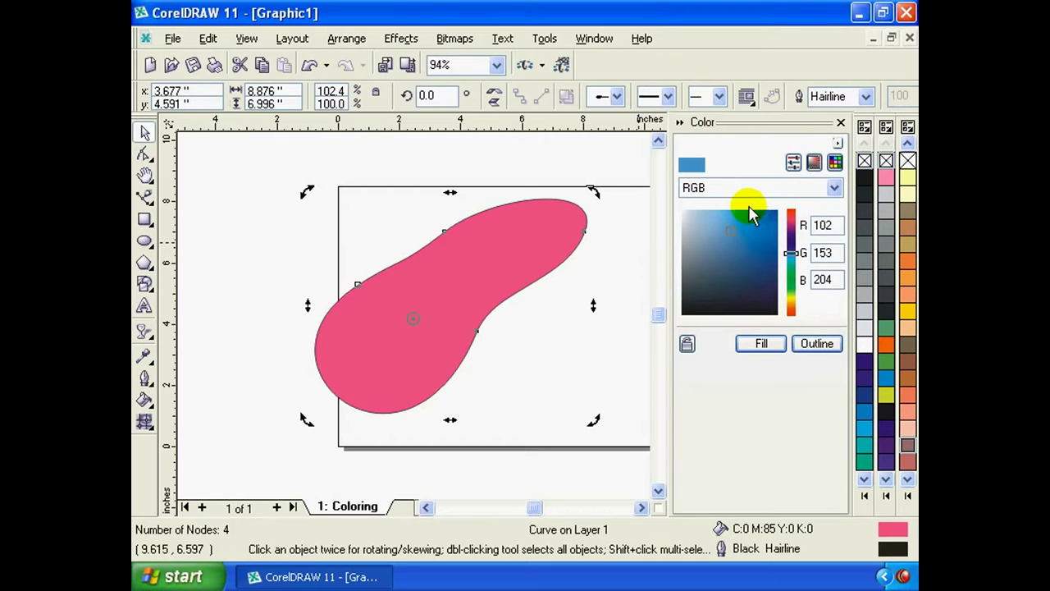
{"action": "left_click_drag", "start_coordinate": [773, 223], "coordinate": [755, 233]}
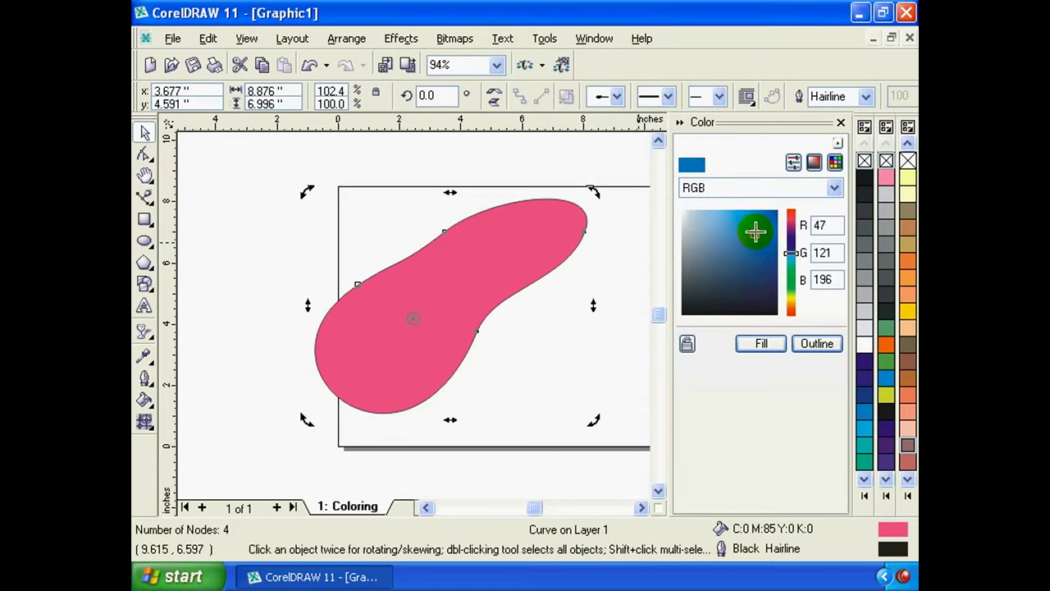
{"action": "left_click_drag", "start_coordinate": [755, 232], "coordinate": [748, 222]}
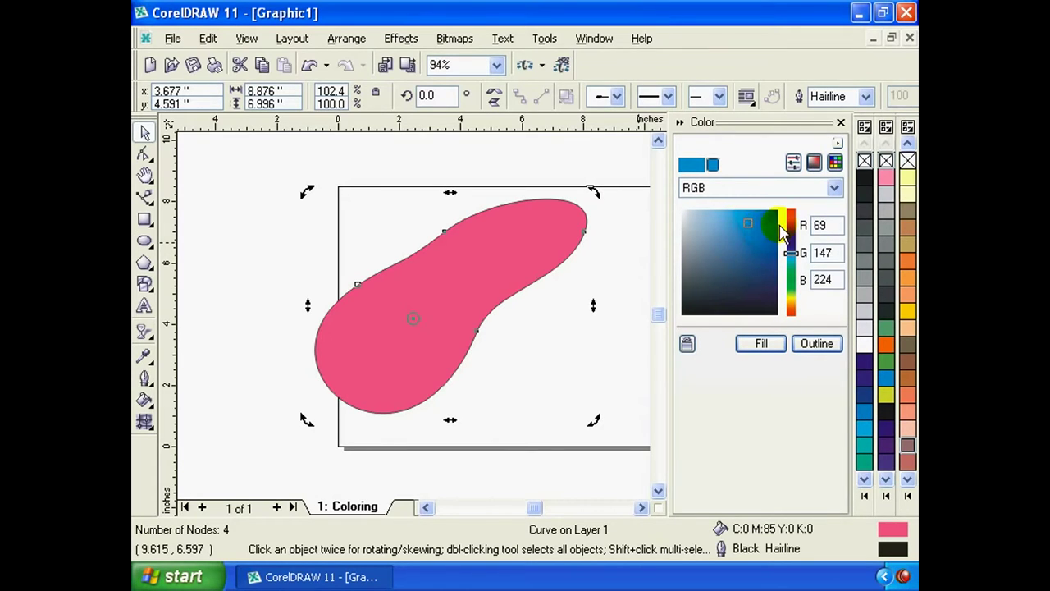
{"action": "mouse_move", "coordinate": [790, 251]}
{"action": "left_mouse_down"}
{"action": "mouse_move", "coordinate": [800, 246]}
{"action": "mouse_move", "coordinate": [800, 256]}
{"action": "left_mouse_up"}
{"action": "left_click_drag", "start_coordinate": [747, 223], "coordinate": [803, 232]}
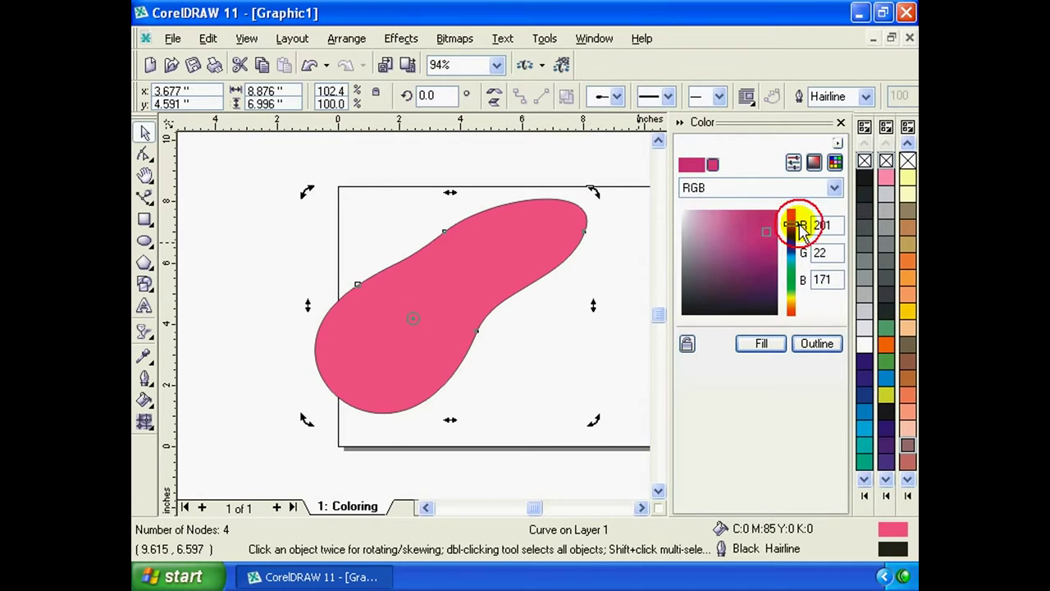
{"action": "left_click", "coordinate": [738, 187]}
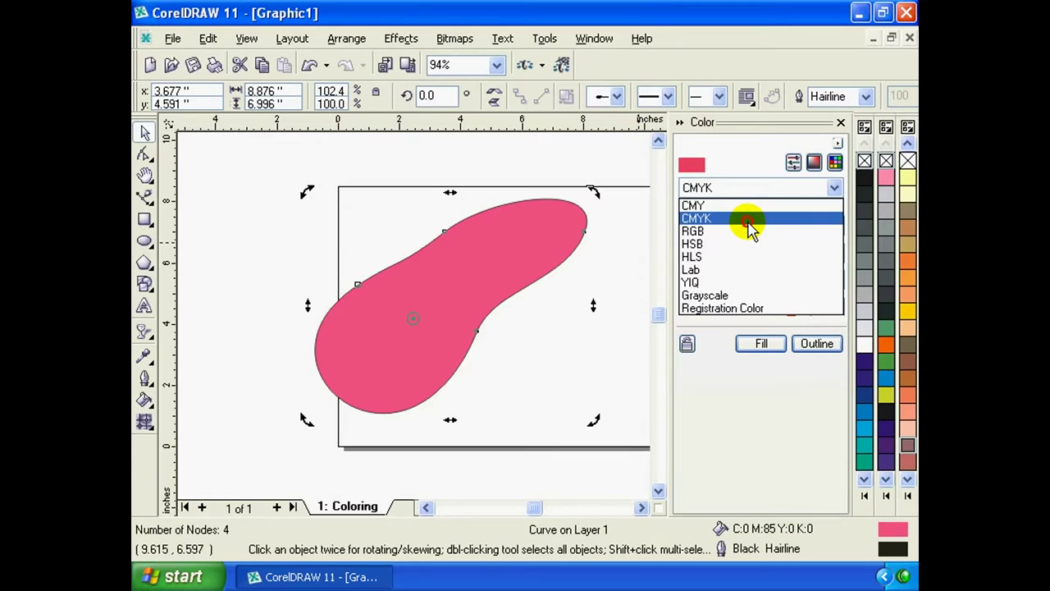
{"action": "left_click", "coordinate": [749, 219]}
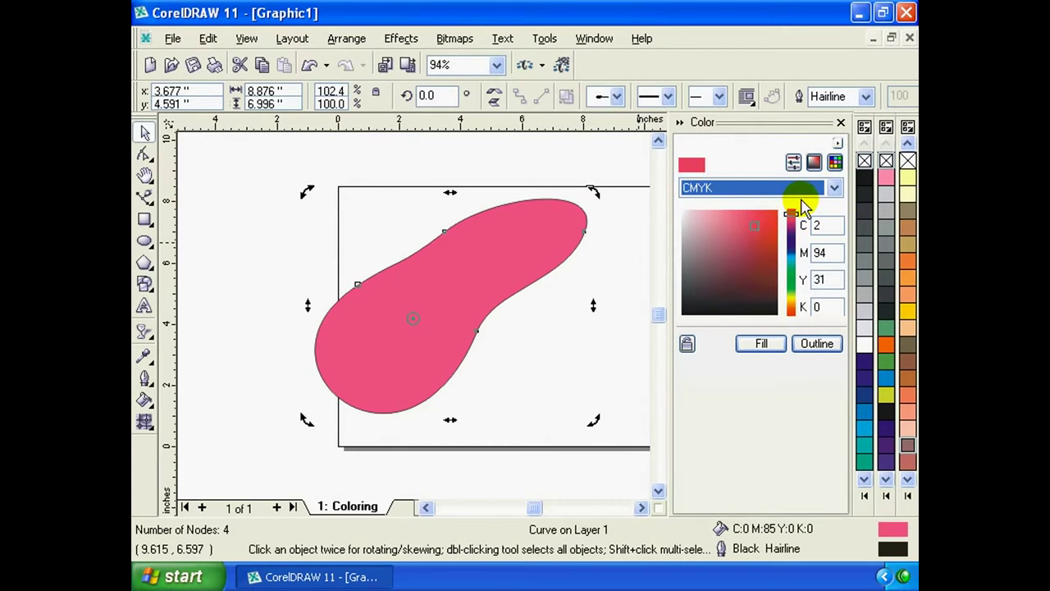
{"action": "left_click", "coordinate": [819, 253]}
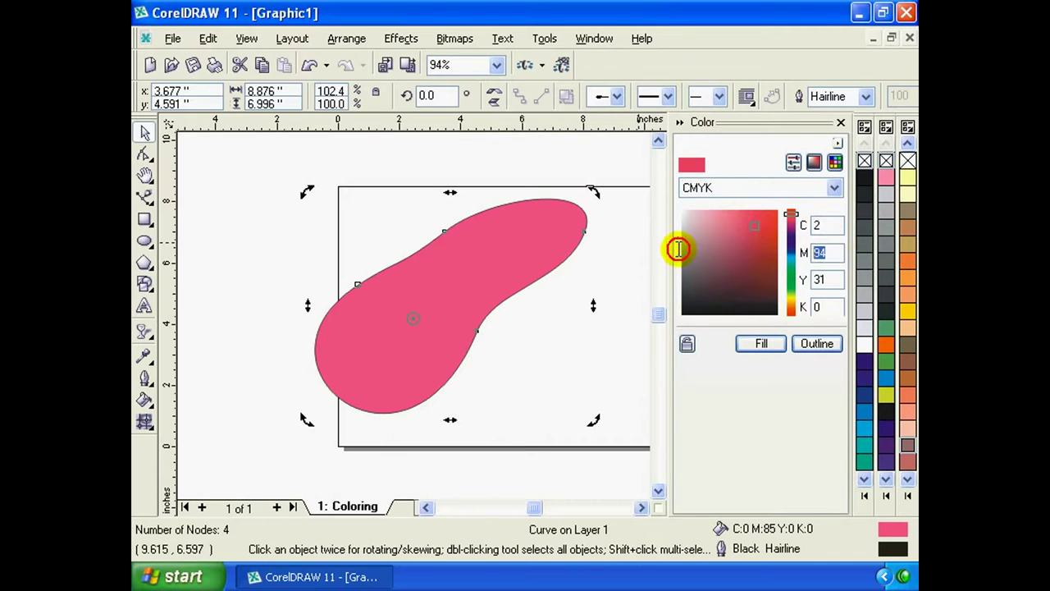
{"action": "left_click", "coordinate": [792, 164]}
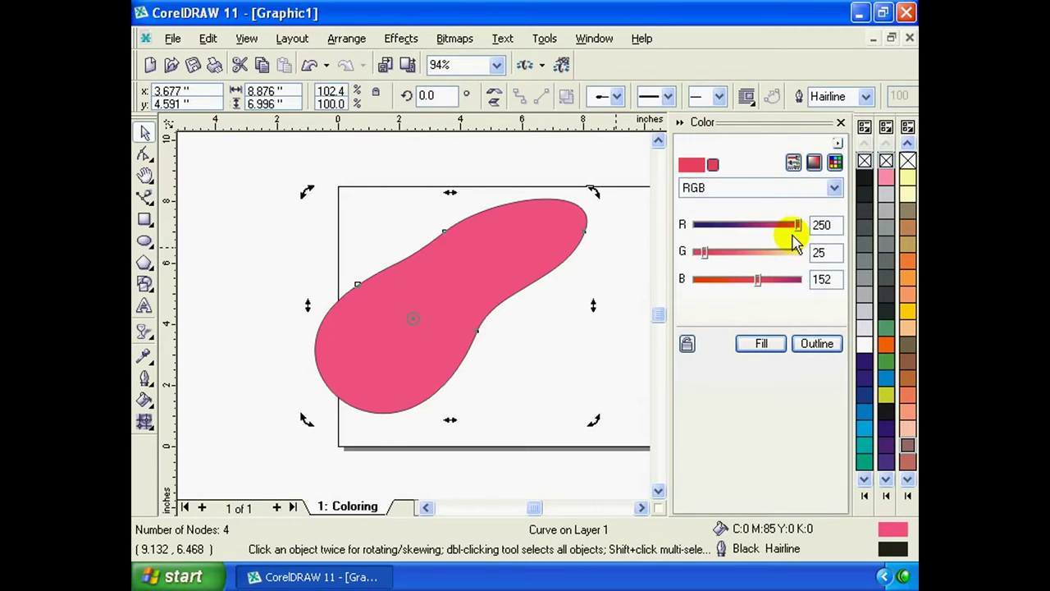
{"action": "mouse_move", "coordinate": [796, 234]}
{"action": "left_mouse_down"}
{"action": "mouse_move", "coordinate": [742, 228]}
{"action": "mouse_move", "coordinate": [786, 225]}
{"action": "left_mouse_up"}
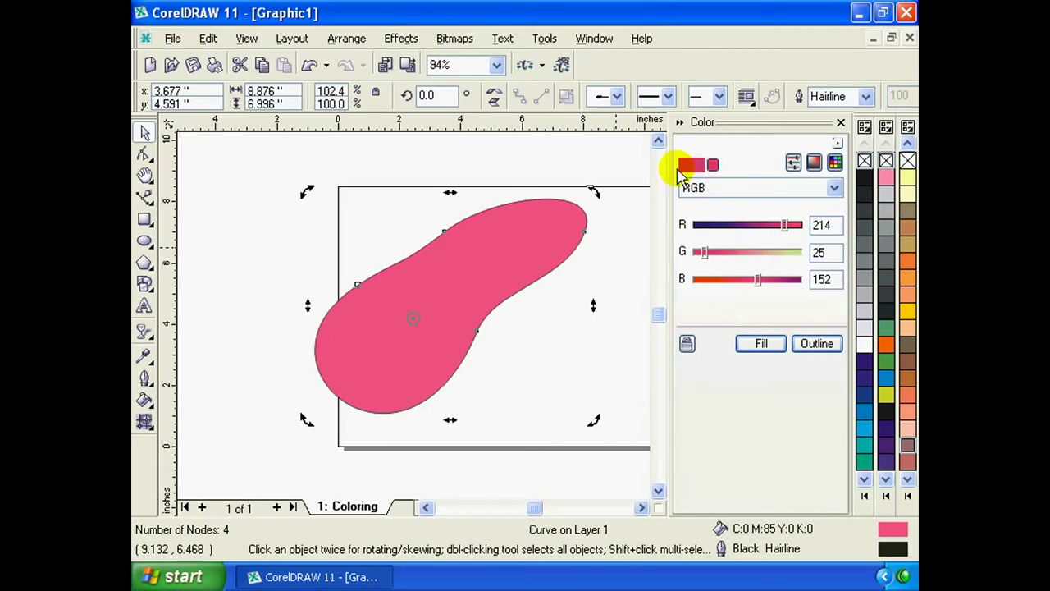
{"action": "left_click", "coordinate": [831, 187]}
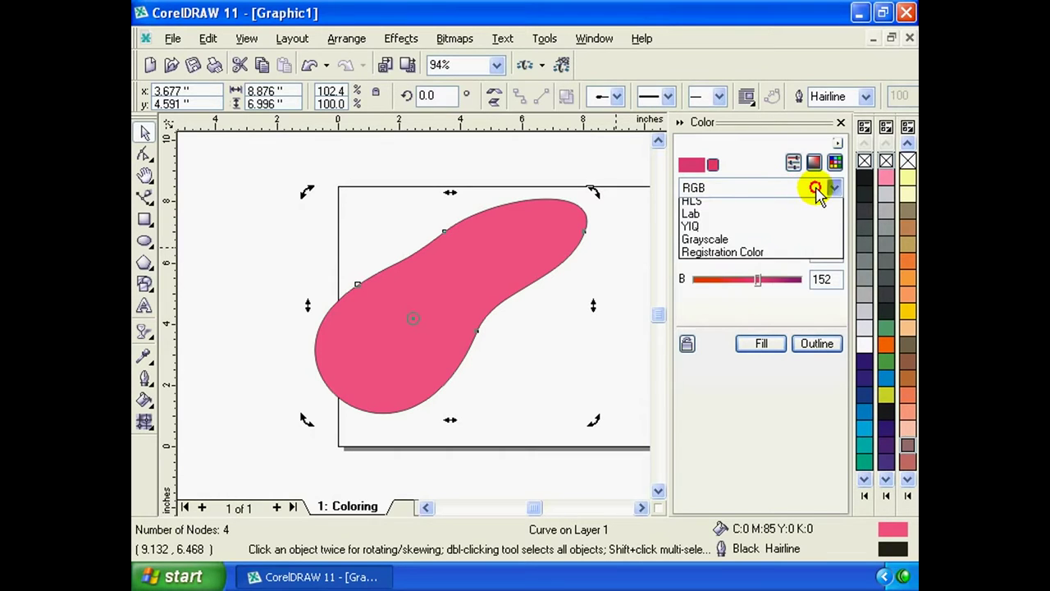
{"action": "left_click", "coordinate": [826, 188]}
{"action": "left_click", "coordinate": [825, 188]}
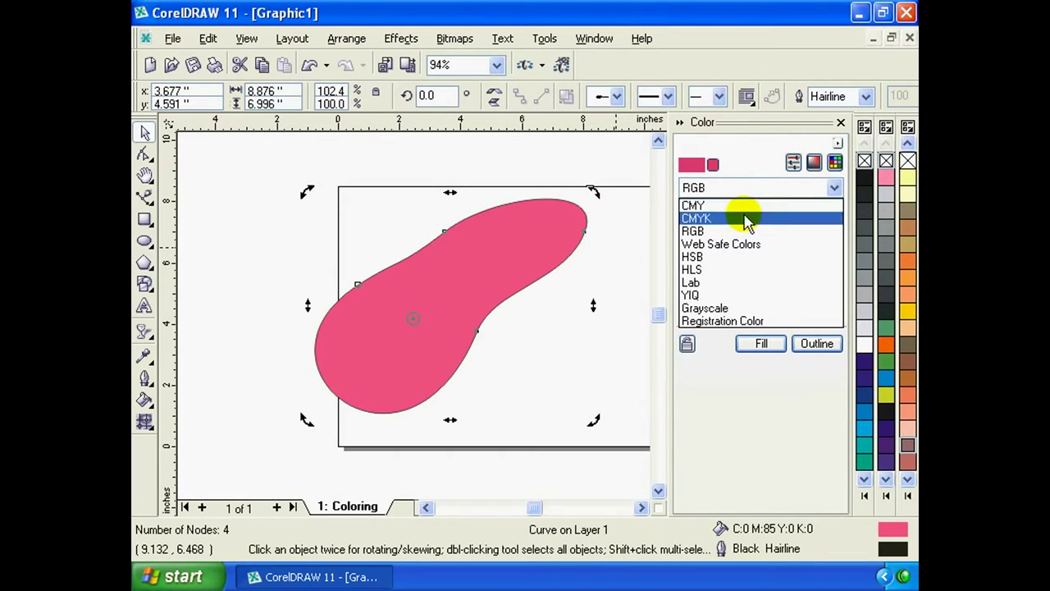
{"action": "left_click", "coordinate": [741, 216]}
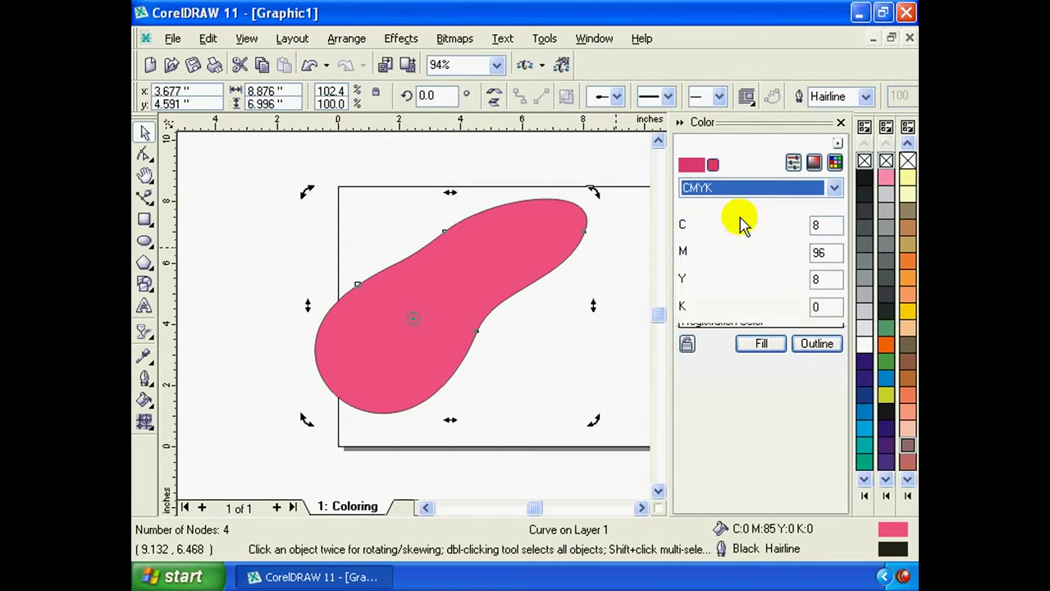
{"action": "left_click", "coordinate": [835, 162]}
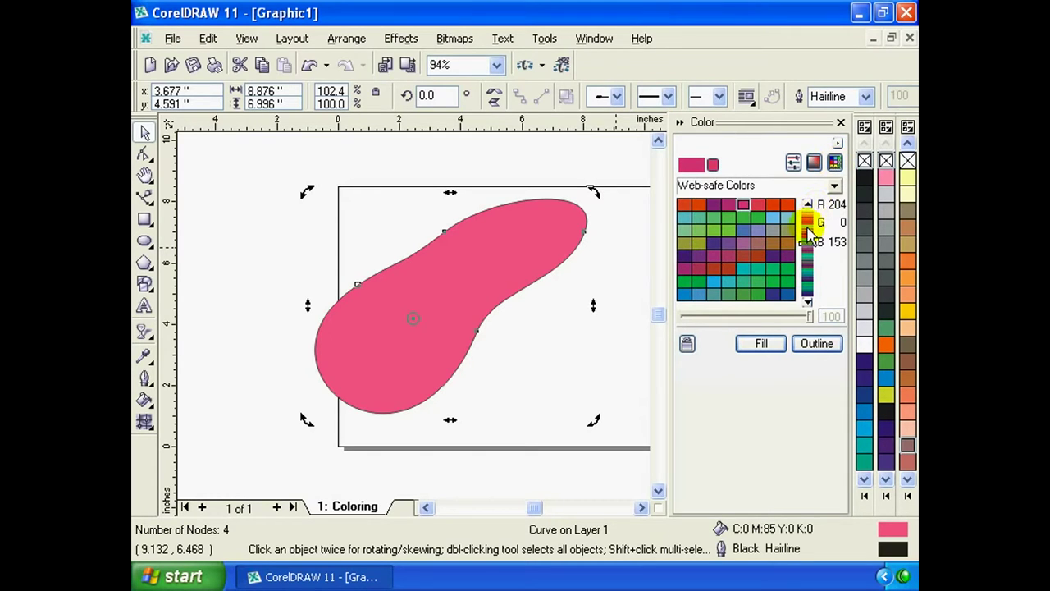
{"action": "mouse_move", "coordinate": [803, 253]}
{"action": "left_mouse_down"}
{"action": "mouse_move", "coordinate": [818, 206]}
{"action": "mouse_move", "coordinate": [821, 283]}
{"action": "mouse_move", "coordinate": [809, 207]}
{"action": "left_mouse_up"}
Switch the Color docker's palette to PANTONE(R) solid coated
{"action": "left_click", "coordinate": [834, 186]}
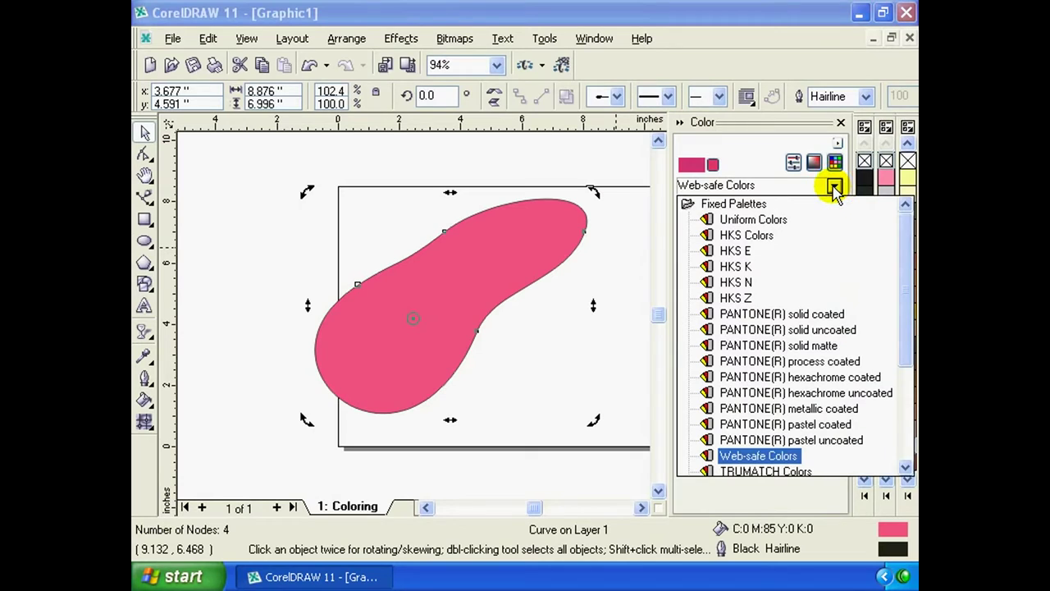
{"action": "left_click", "coordinate": [835, 188]}
{"action": "left_click", "coordinate": [835, 189]}
{"action": "double_click", "coordinate": [835, 188]}
{"action": "left_click", "coordinate": [835, 189]}
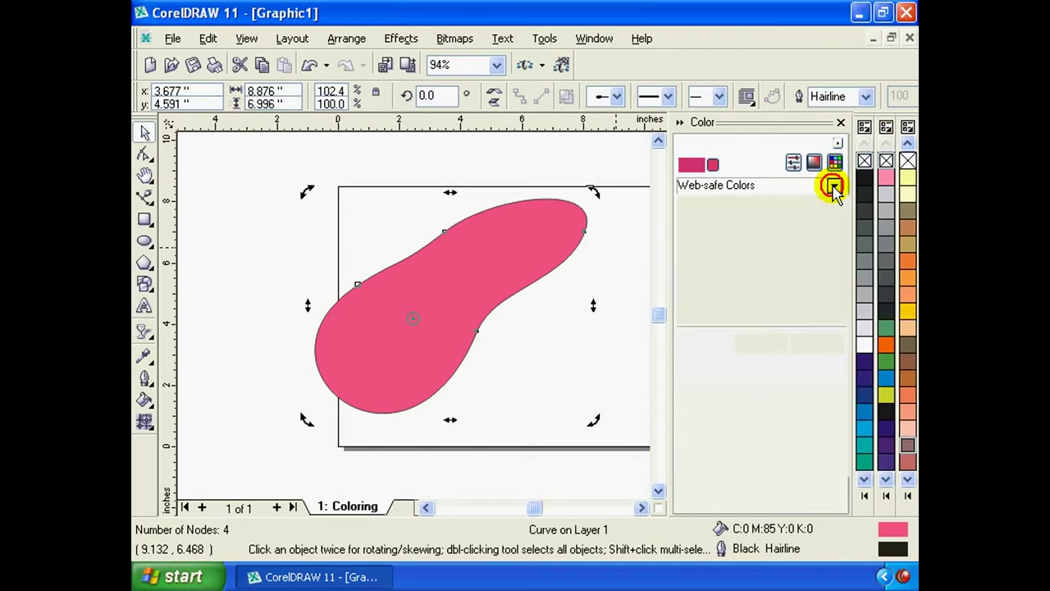
{"action": "left_click", "coordinate": [834, 189]}
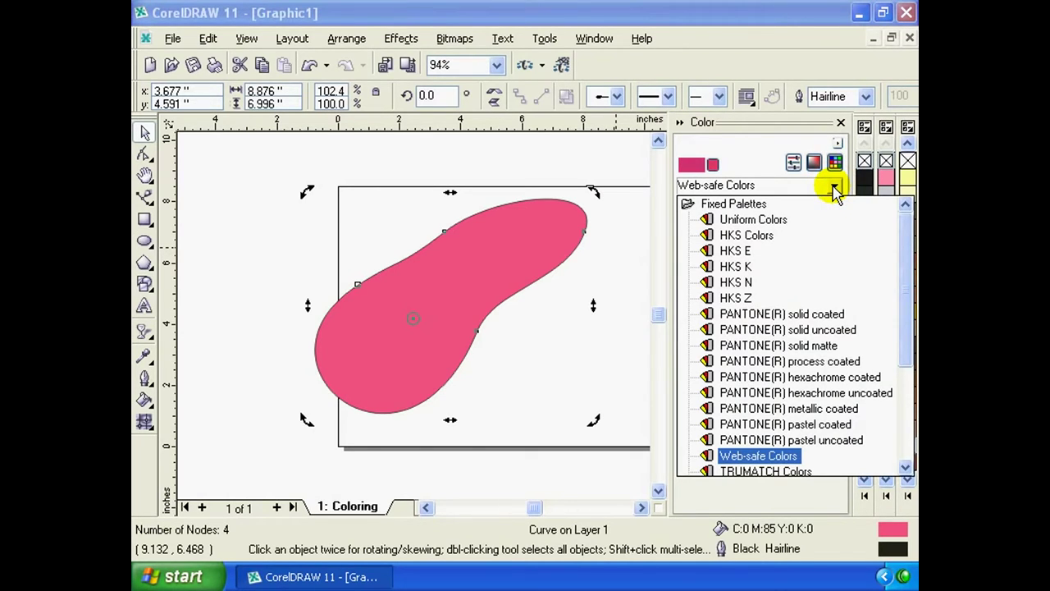
{"action": "left_click", "coordinate": [754, 316]}
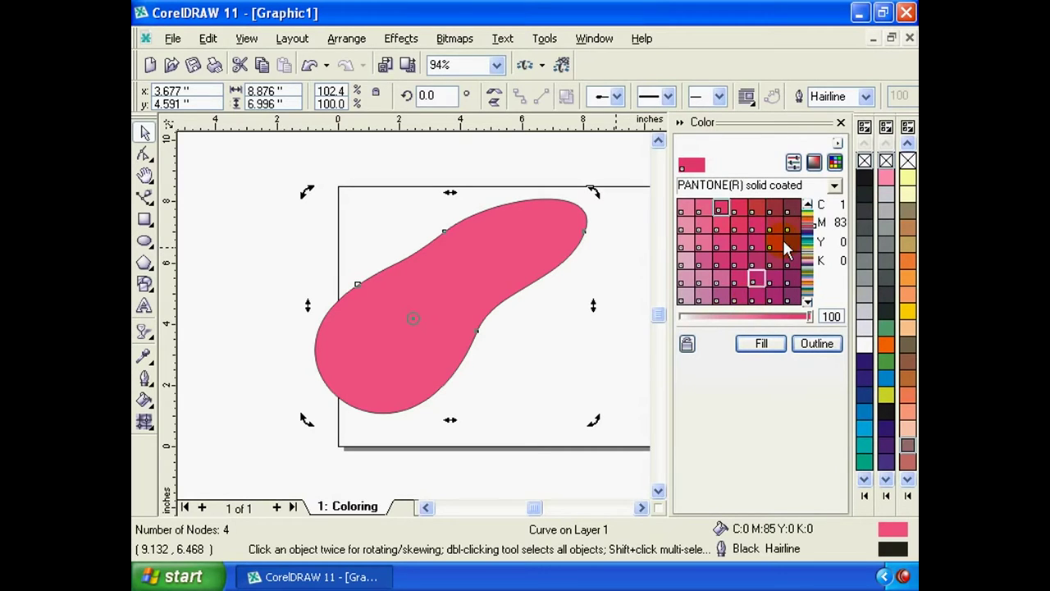
Apply PANTONE 542 C as the fill and PANTONE 530 C as the outline
{"action": "left_click", "coordinate": [805, 234]}
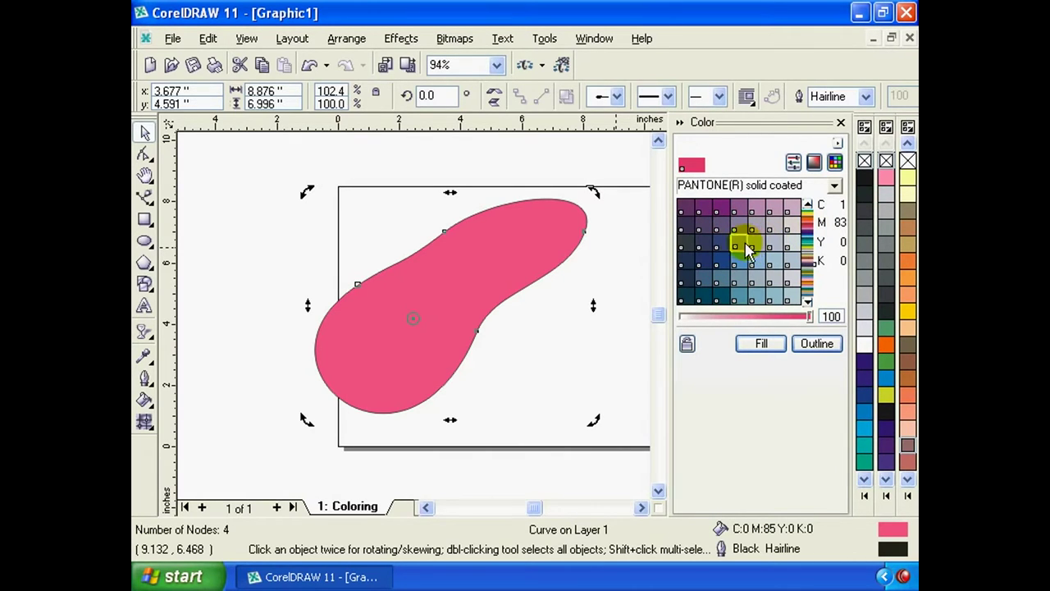
{"action": "left_click", "coordinate": [739, 261]}
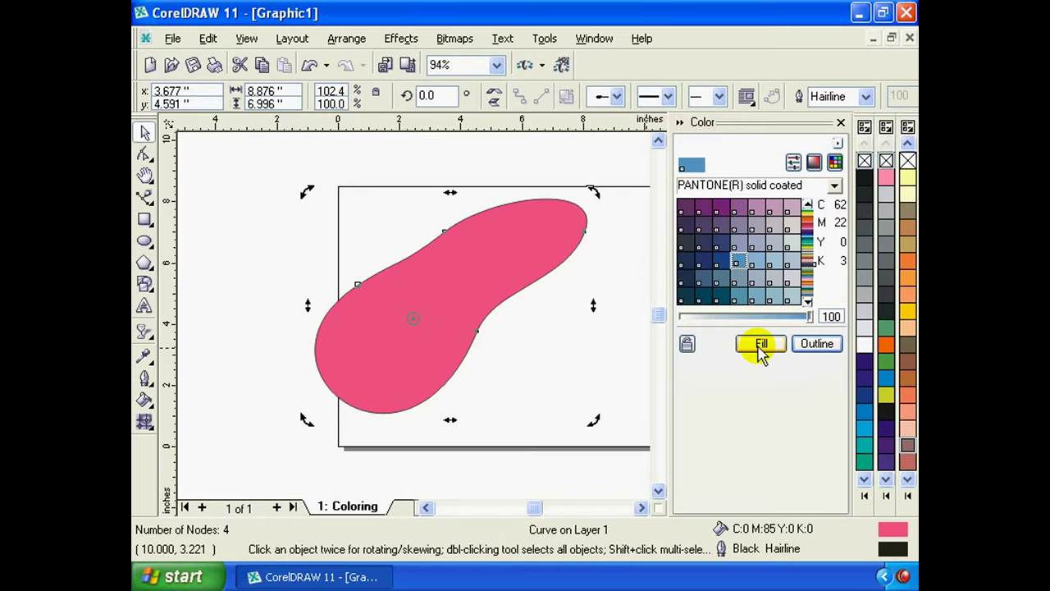
{"action": "left_click", "coordinate": [760, 345]}
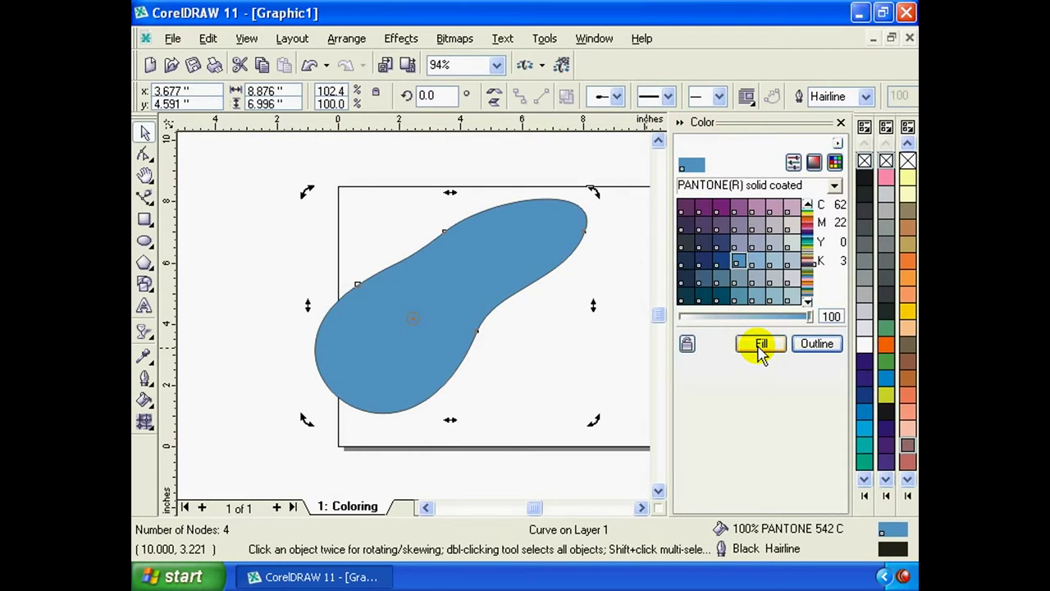
{"action": "left_click", "coordinate": [772, 211]}
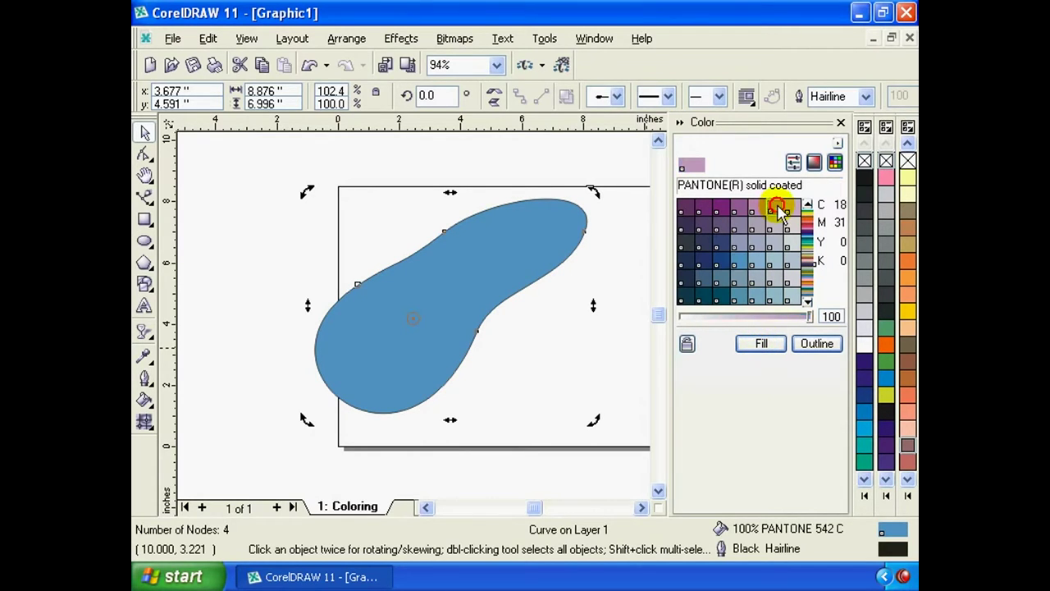
{"action": "left_click", "coordinate": [816, 344]}
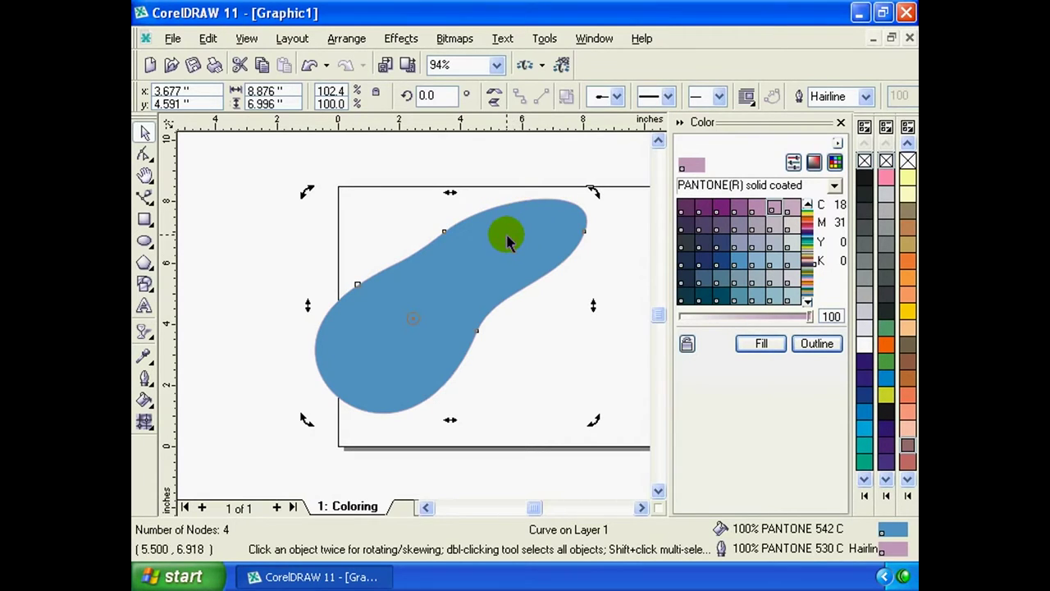
Reposition the blue shape to x 3.516", y 4.463" and show its rotate/skew handles
{"action": "left_click_drag", "start_coordinate": [506, 236], "coordinate": [507, 272]}
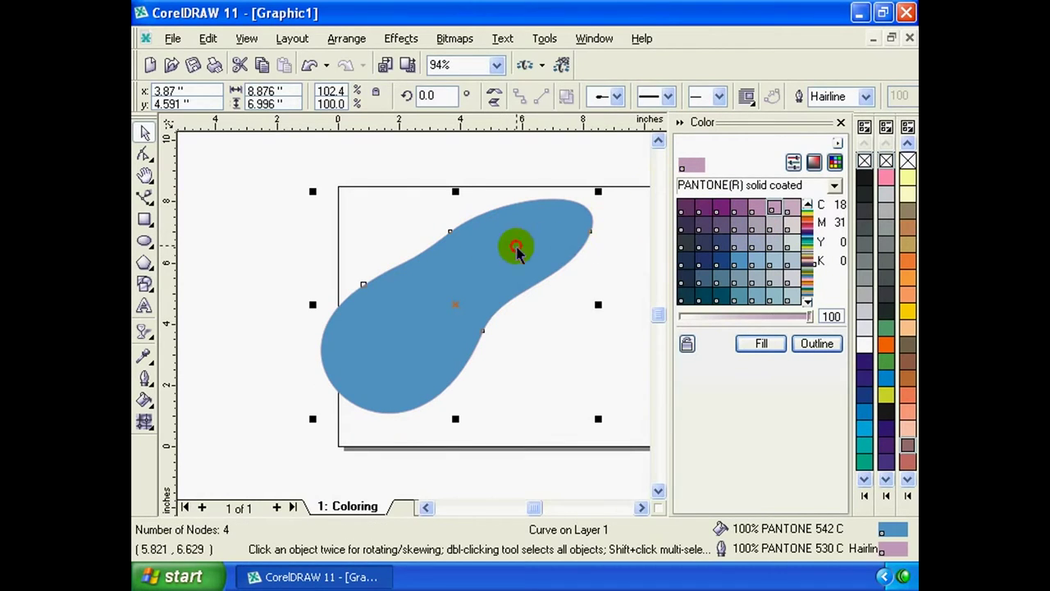
{"action": "left_click_drag", "start_coordinate": [514, 248], "coordinate": [500, 249]}
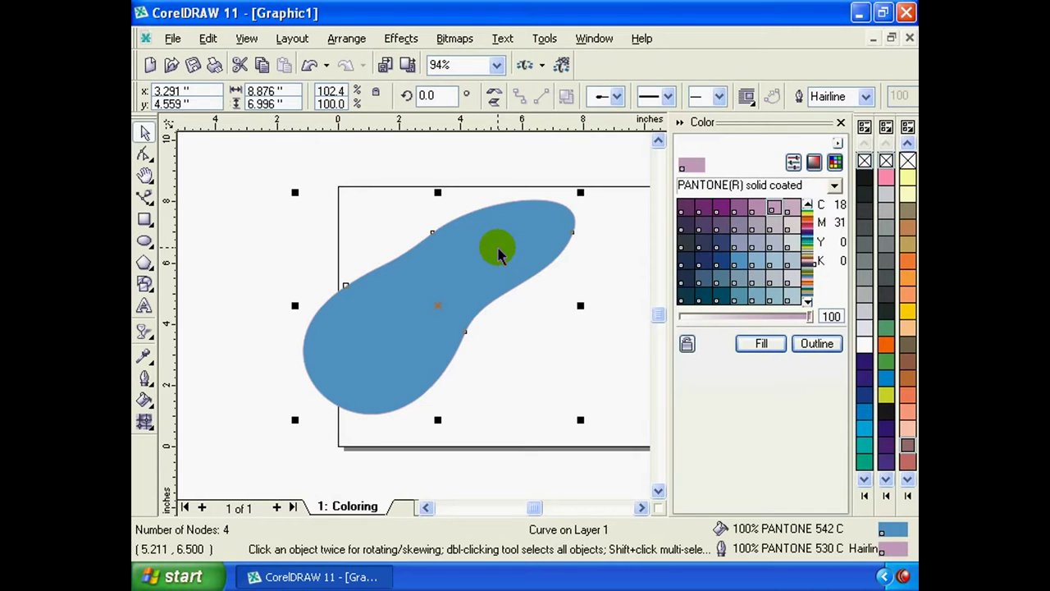
{"action": "left_click_drag", "start_coordinate": [499, 254], "coordinate": [504, 259]}
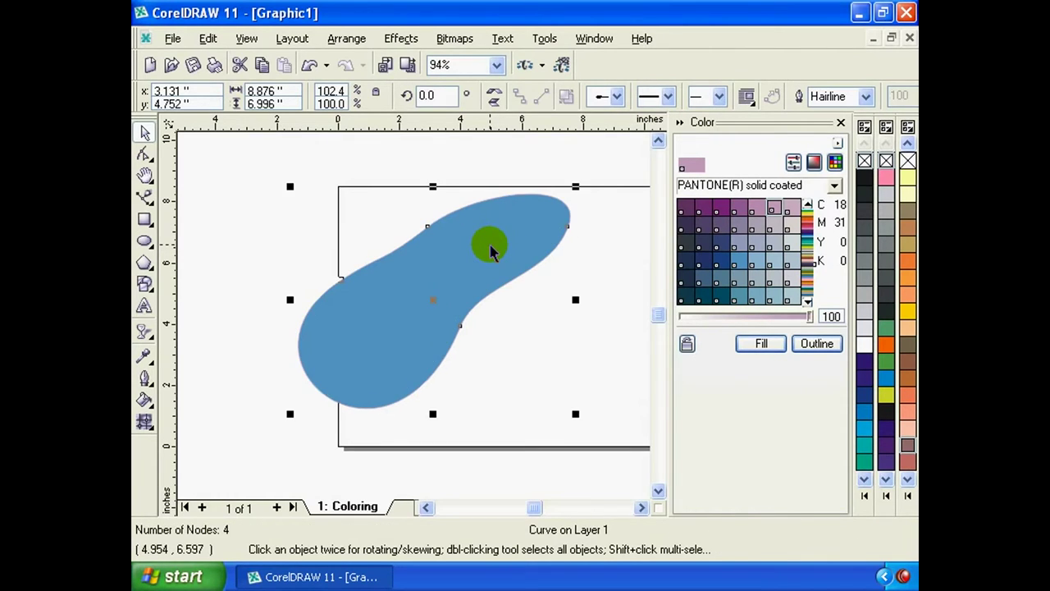
{"action": "left_click", "coordinate": [501, 257]}
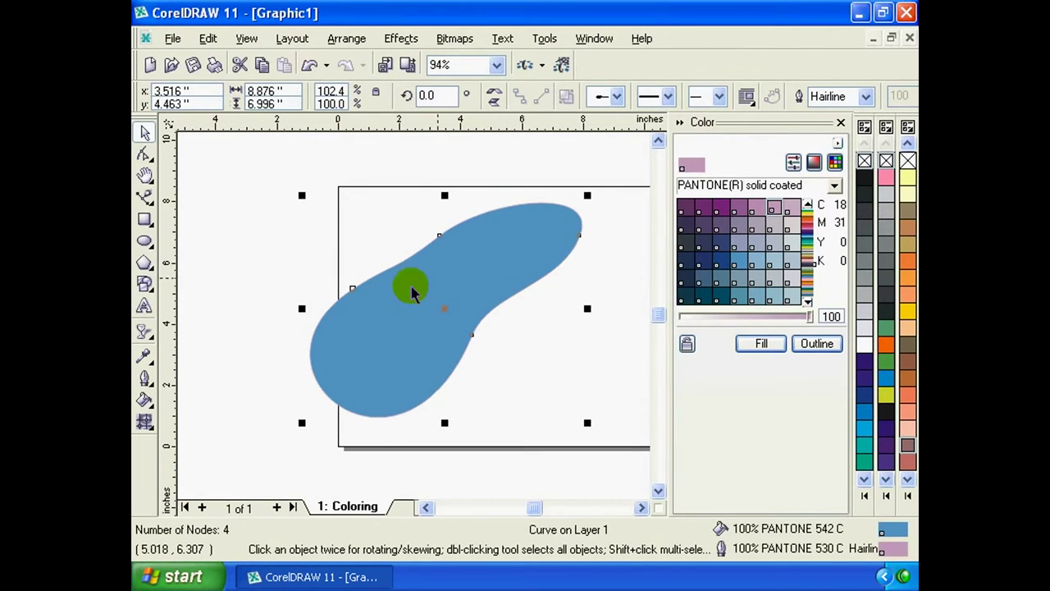
In the Outline Pen dialog, set the outline colour to green
{"action": "left_click", "coordinate": [147, 385]}
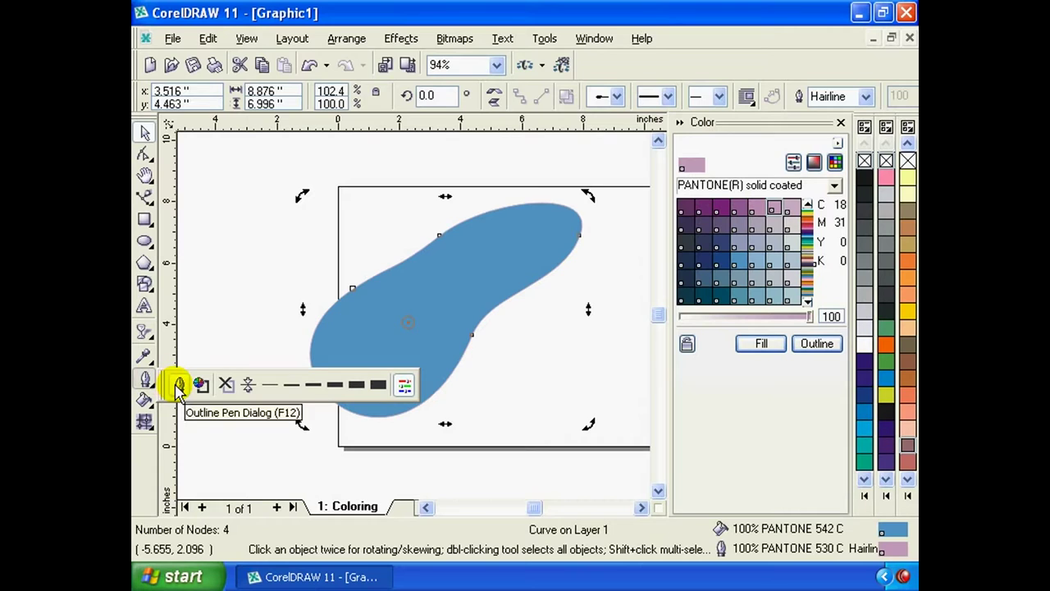
{"action": "left_click", "coordinate": [179, 386]}
{"action": "left_click_drag", "start_coordinate": [532, 122], "coordinate": [698, 118]}
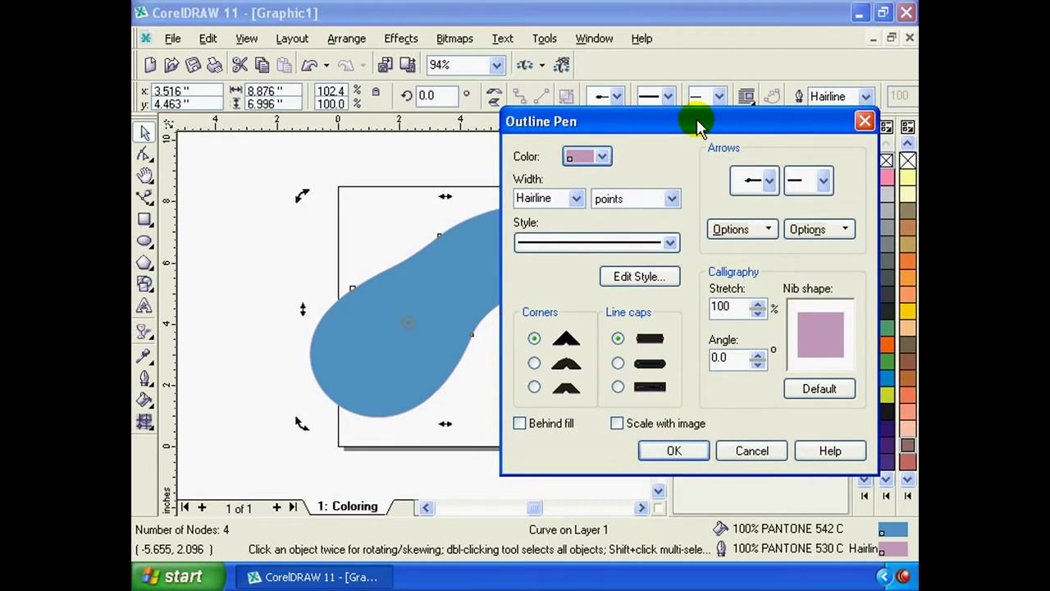
{"action": "left_click", "coordinate": [601, 158]}
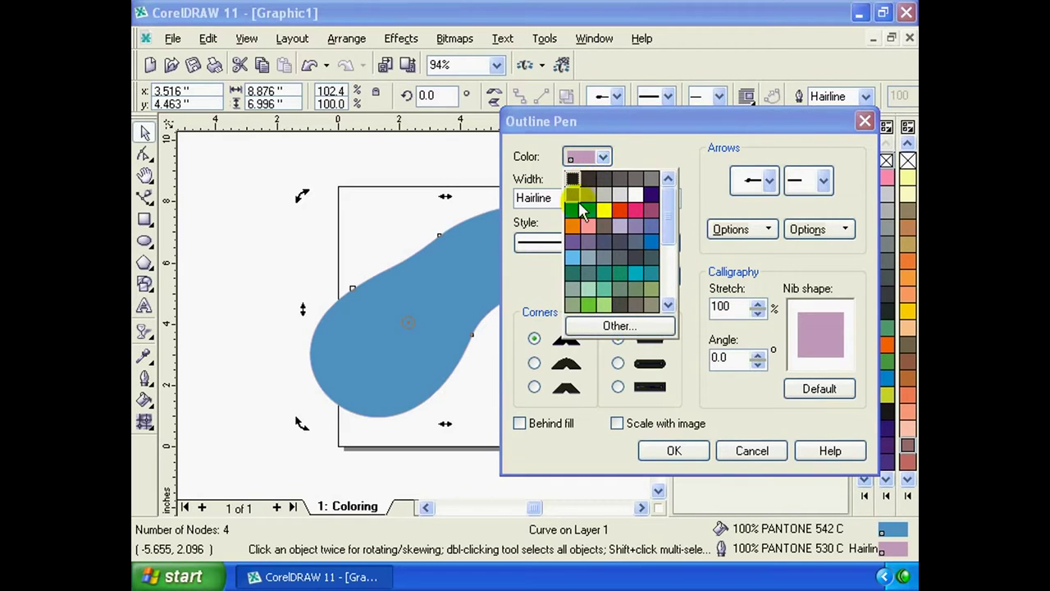
{"action": "left_click", "coordinate": [604, 210]}
{"action": "left_click", "coordinate": [605, 156]}
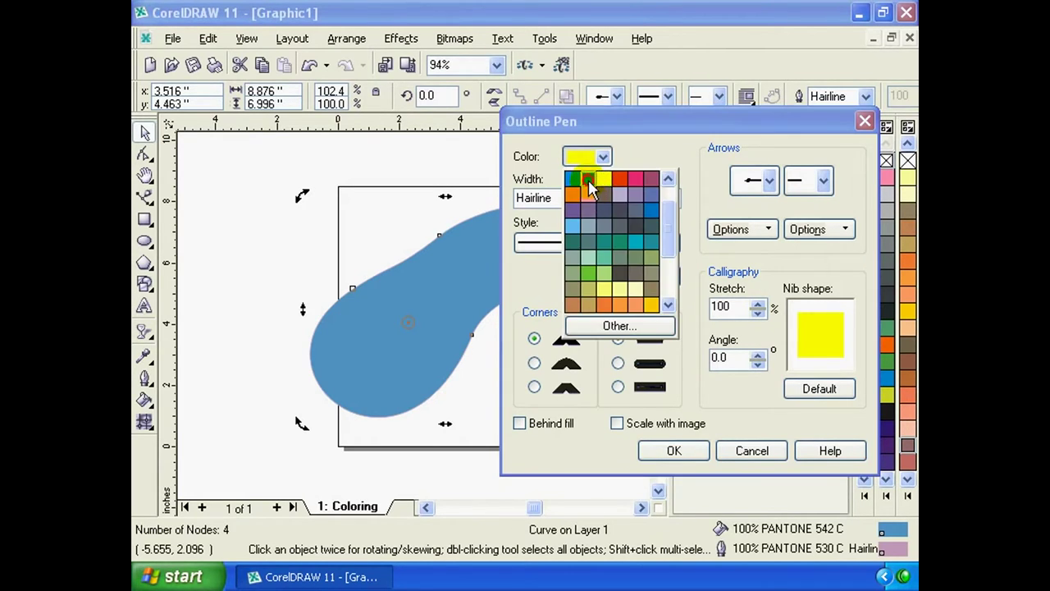
{"action": "left_click", "coordinate": [591, 210]}
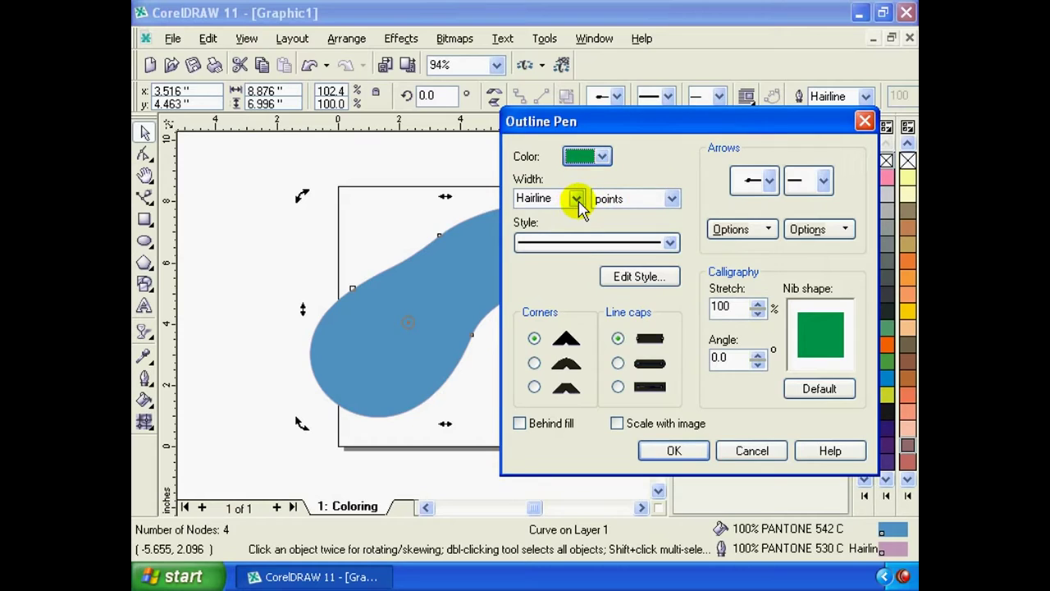
Set the outline width to 16.0 pt with a dotted style and apply it
{"action": "left_click", "coordinate": [578, 200]}
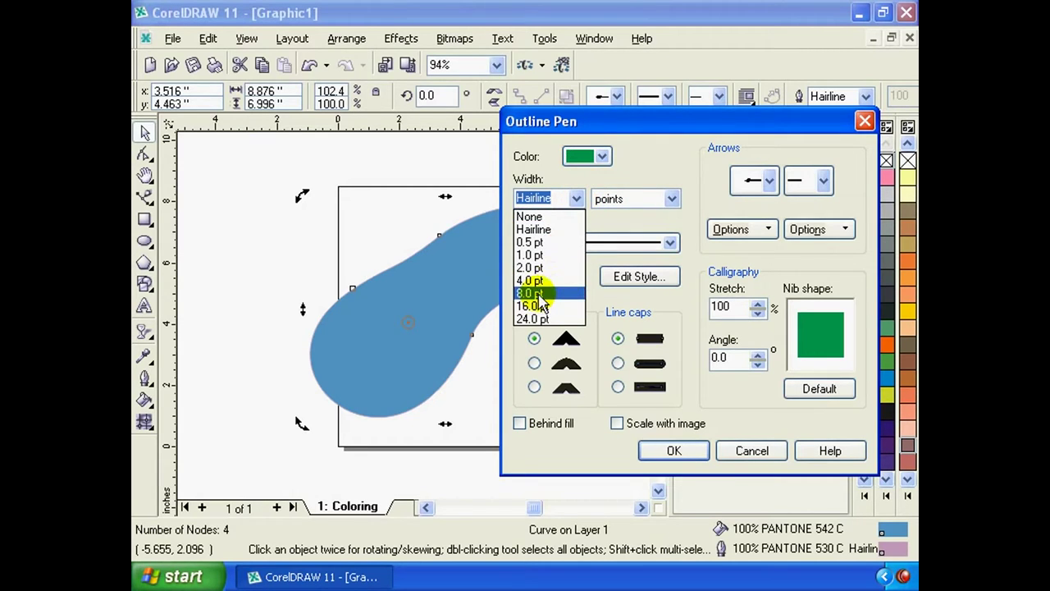
{"action": "left_click", "coordinate": [535, 306]}
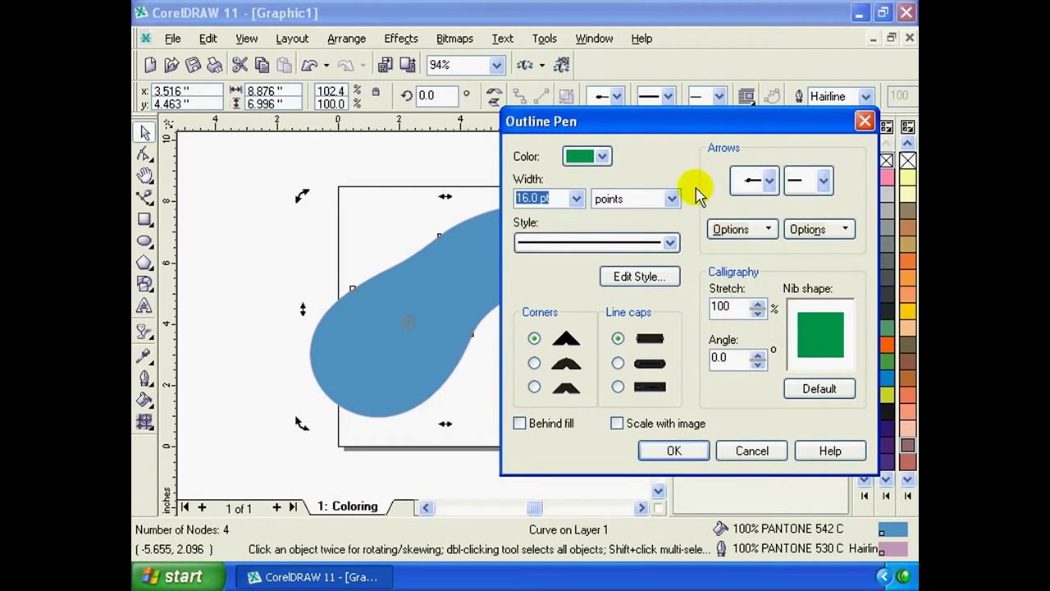
{"action": "left_click", "coordinate": [669, 242]}
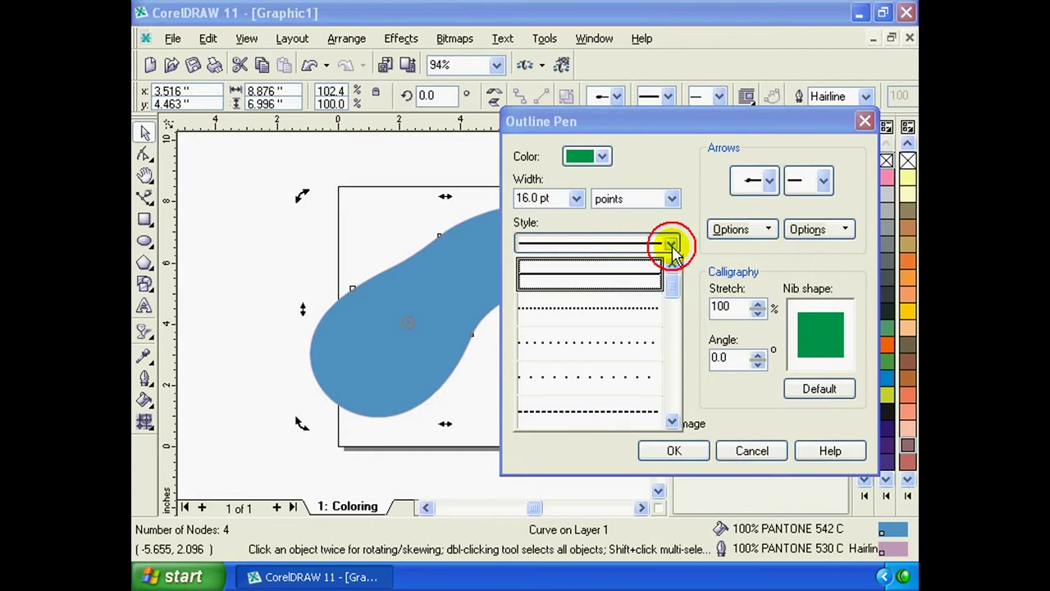
{"action": "left_click", "coordinate": [622, 309]}
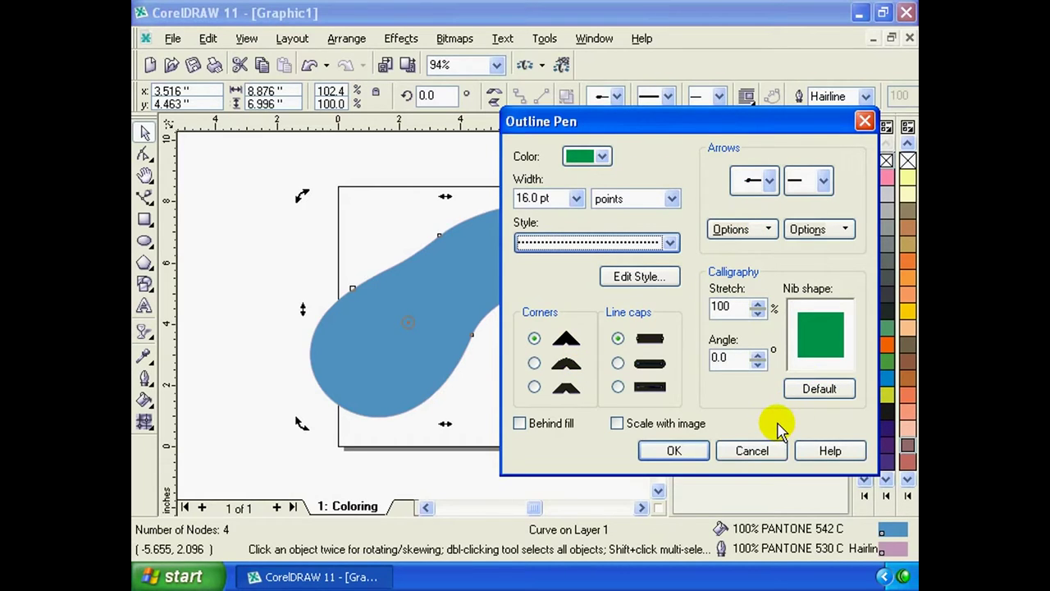
{"action": "left_click", "coordinate": [696, 452]}
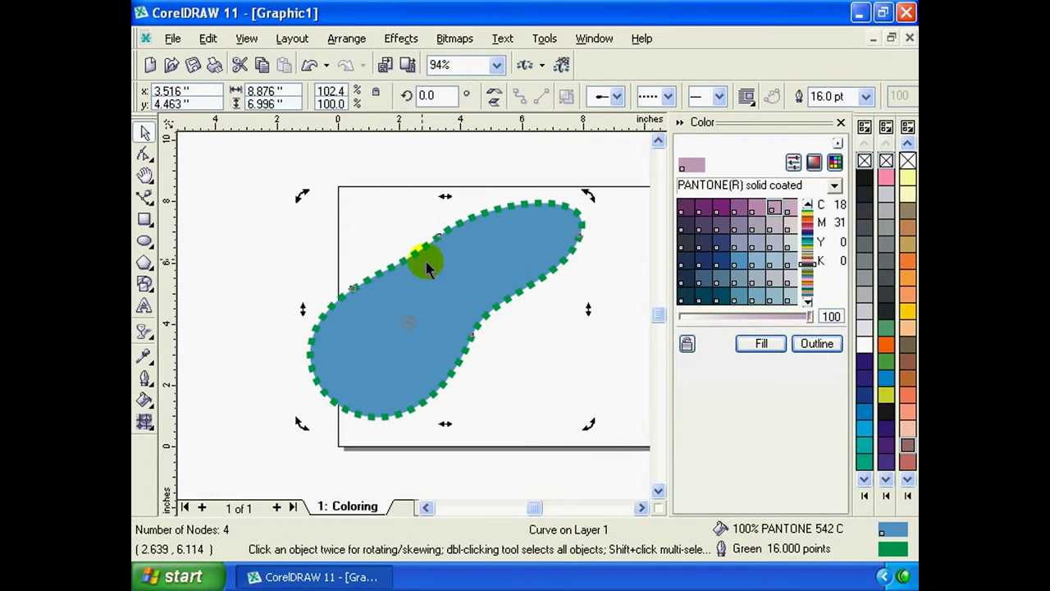
Open the Outline Color dialog and try shades in the colour field and Mixers grid
{"action": "left_click", "coordinate": [146, 381]}
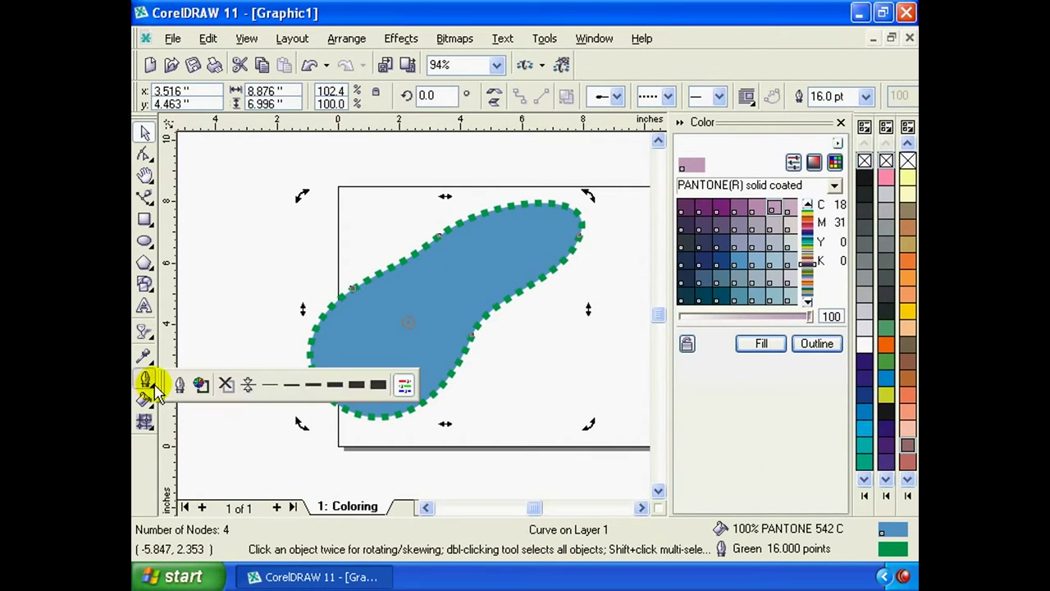
{"action": "left_click", "coordinate": [155, 387]}
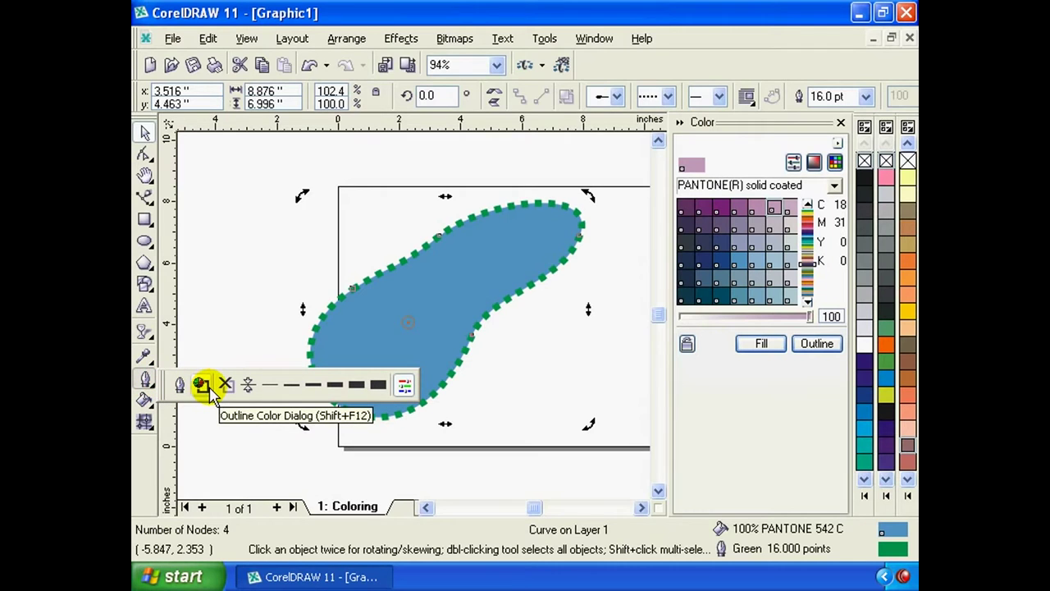
{"action": "left_click", "coordinate": [202, 386]}
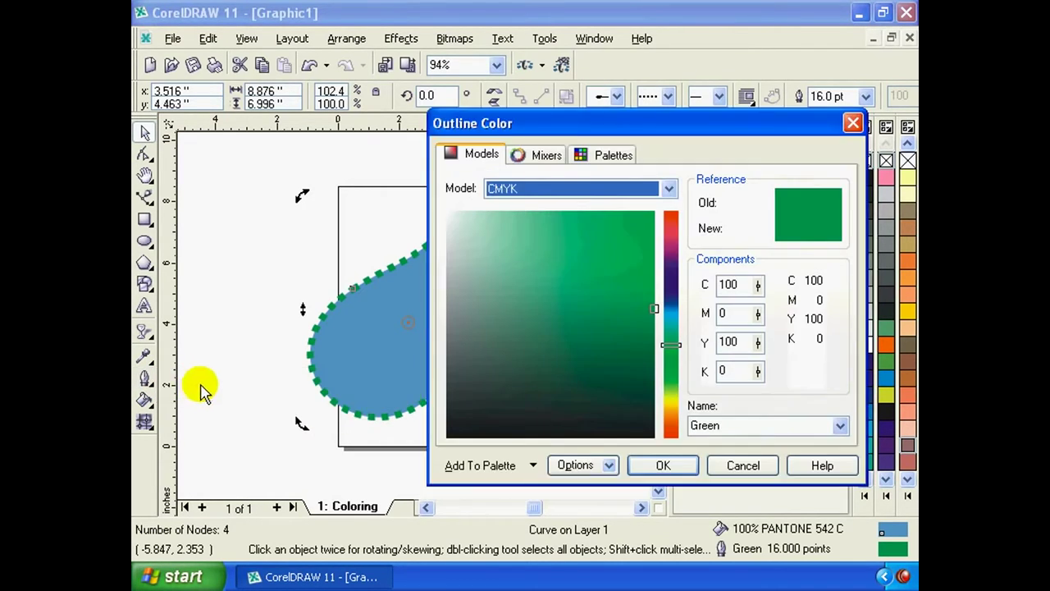
{"action": "left_click_drag", "start_coordinate": [591, 129], "coordinate": [644, 187]}
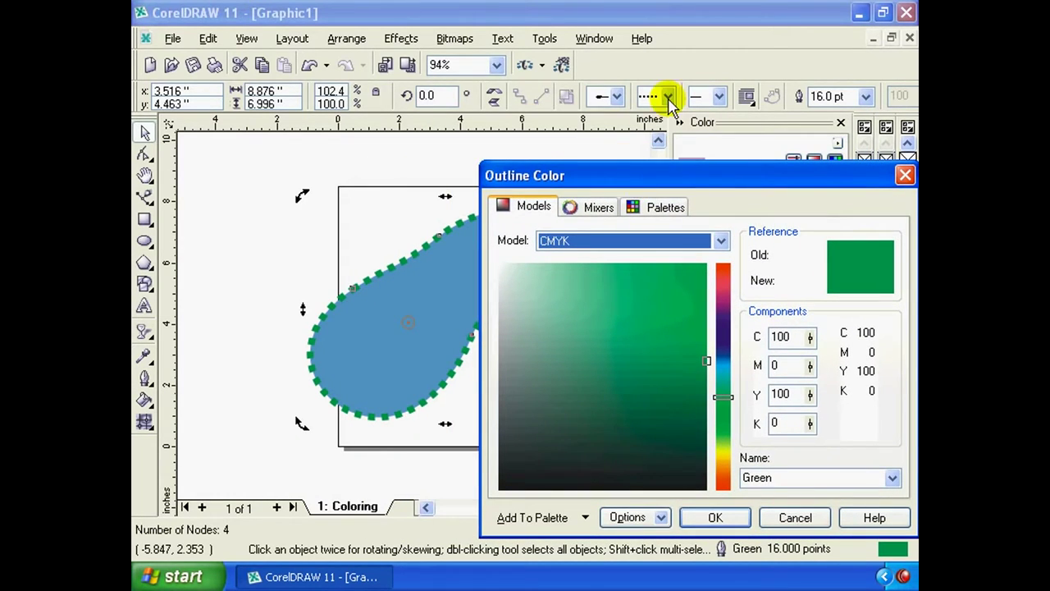
{"action": "left_click", "coordinate": [707, 263]}
{"action": "left_click", "coordinate": [732, 279]}
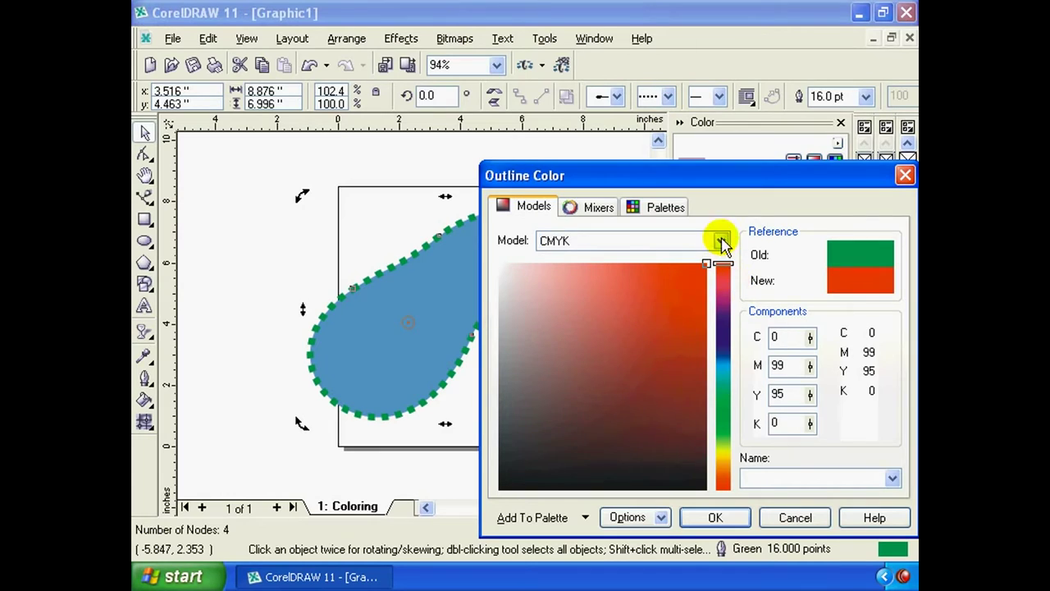
{"action": "left_click", "coordinate": [682, 269]}
{"action": "left_click", "coordinate": [599, 207]}
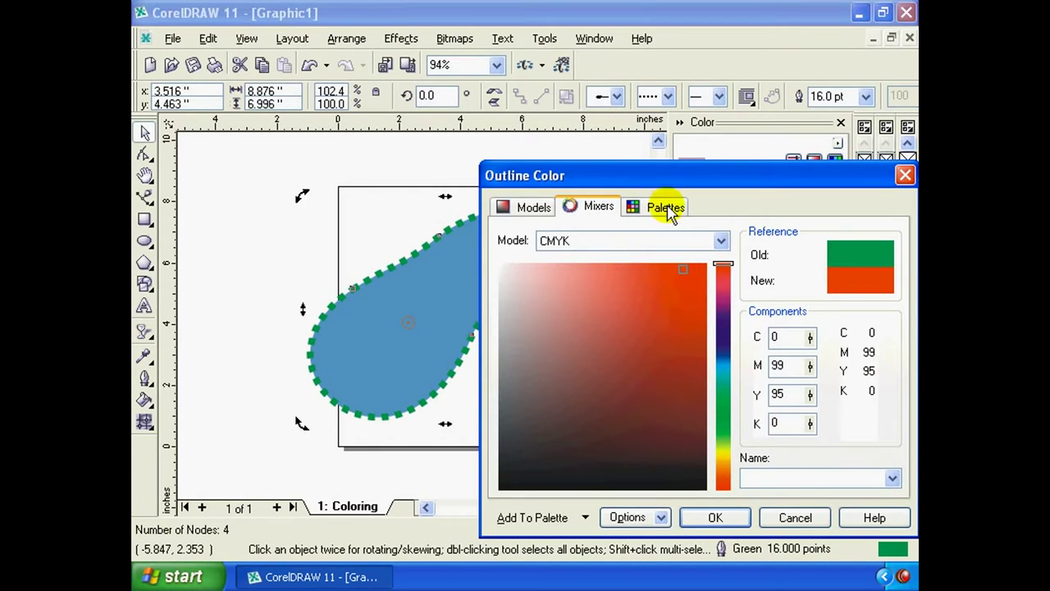
{"action": "left_click", "coordinate": [688, 295]}
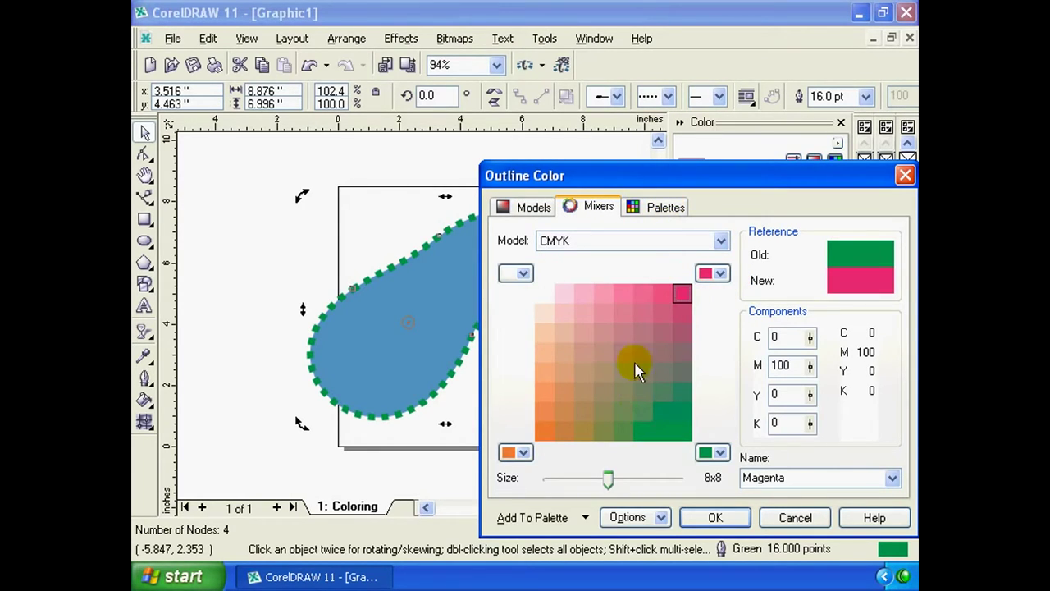
Make the outline Deep Yellow from the Default RGB palette
{"action": "left_click", "coordinate": [669, 208]}
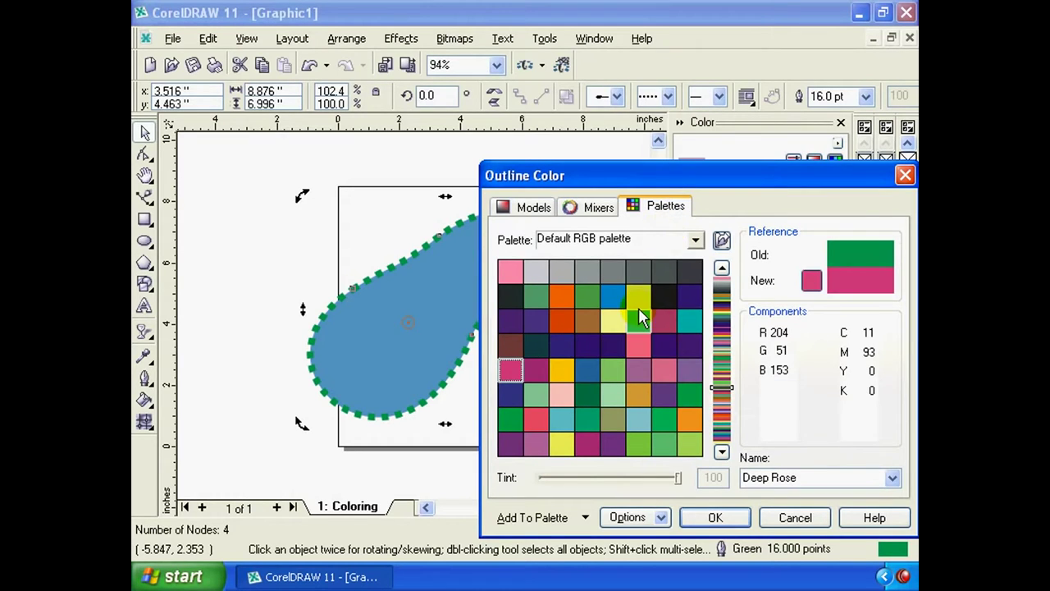
{"action": "left_click", "coordinate": [616, 300]}
{"action": "left_click", "coordinate": [611, 302]}
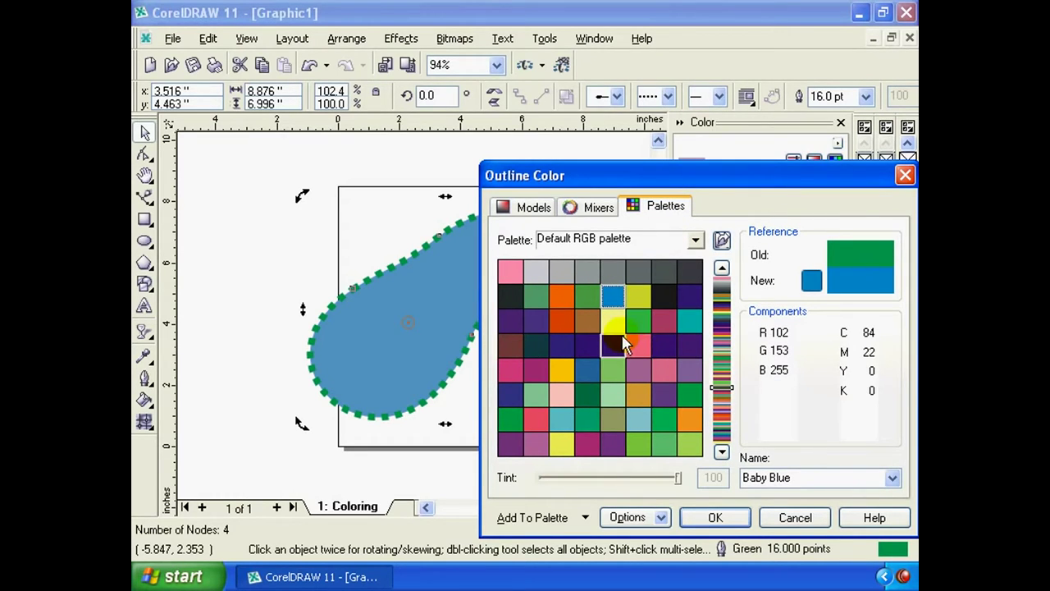
{"action": "left_click", "coordinate": [563, 371]}
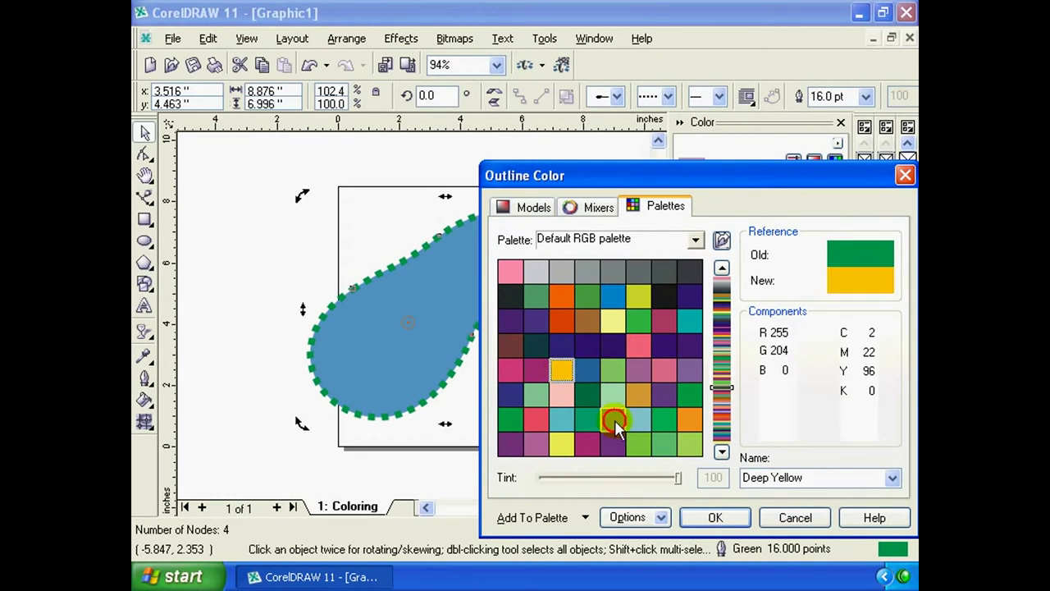
{"action": "left_click", "coordinate": [715, 517]}
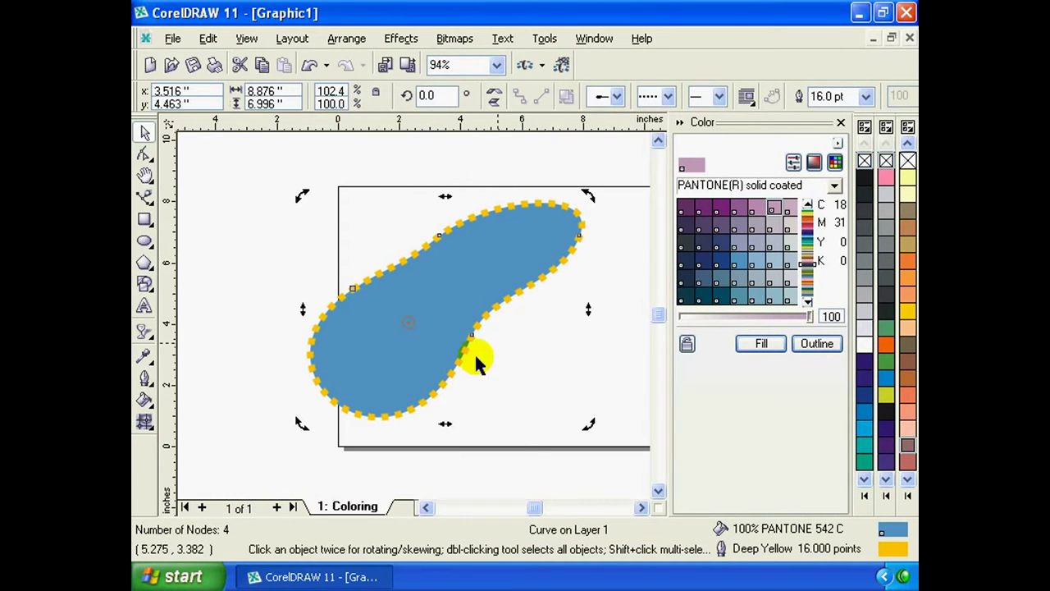
{"action": "left_click", "coordinate": [470, 323]}
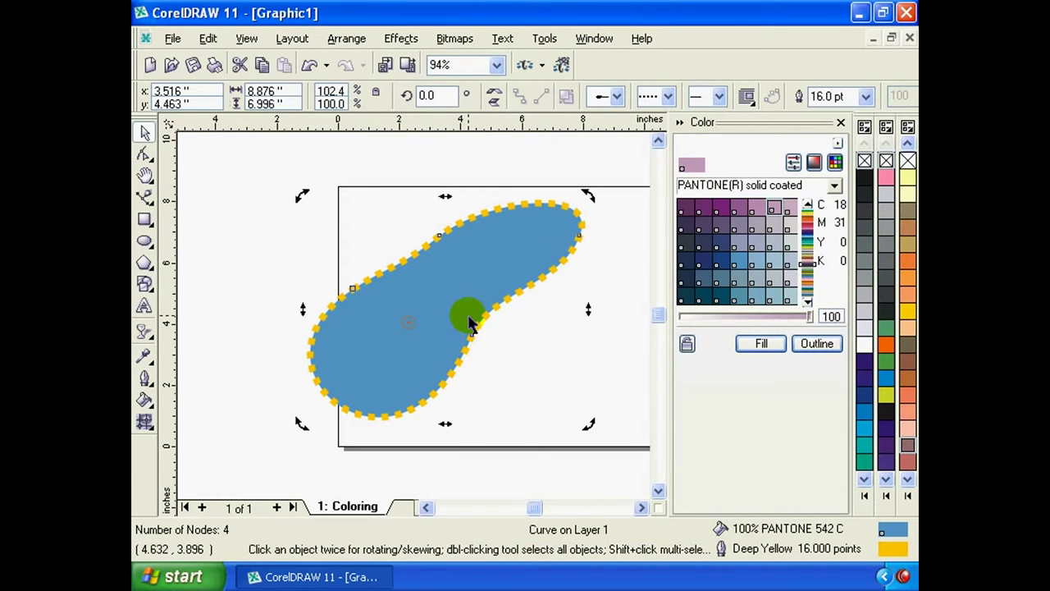
Set the outline to Hairline, then to the 24 Point Outline (Thick) preset
{"action": "left_click", "coordinate": [147, 384]}
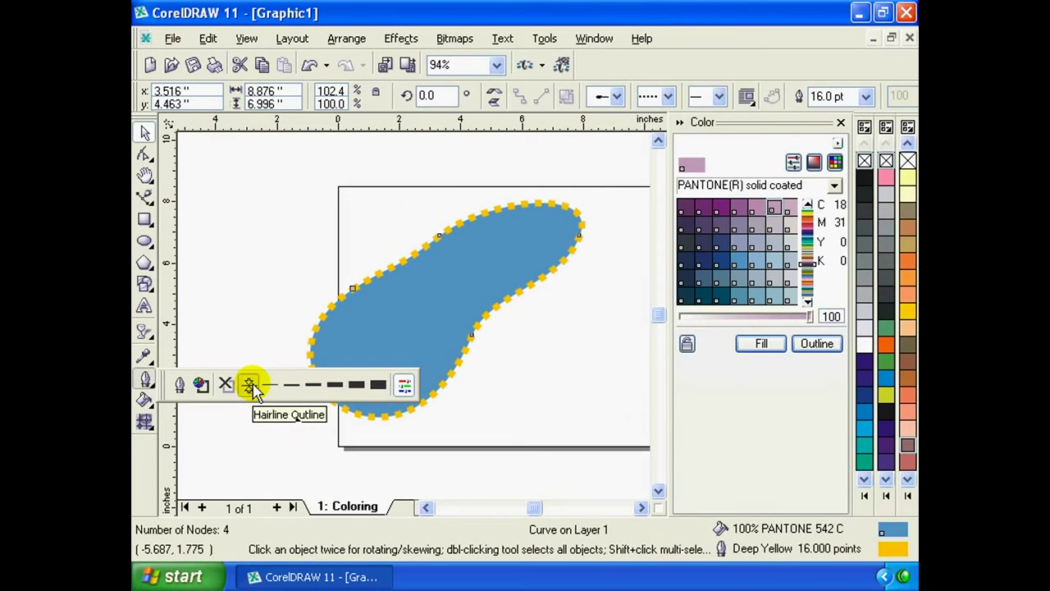
{"action": "left_click", "coordinate": [252, 385]}
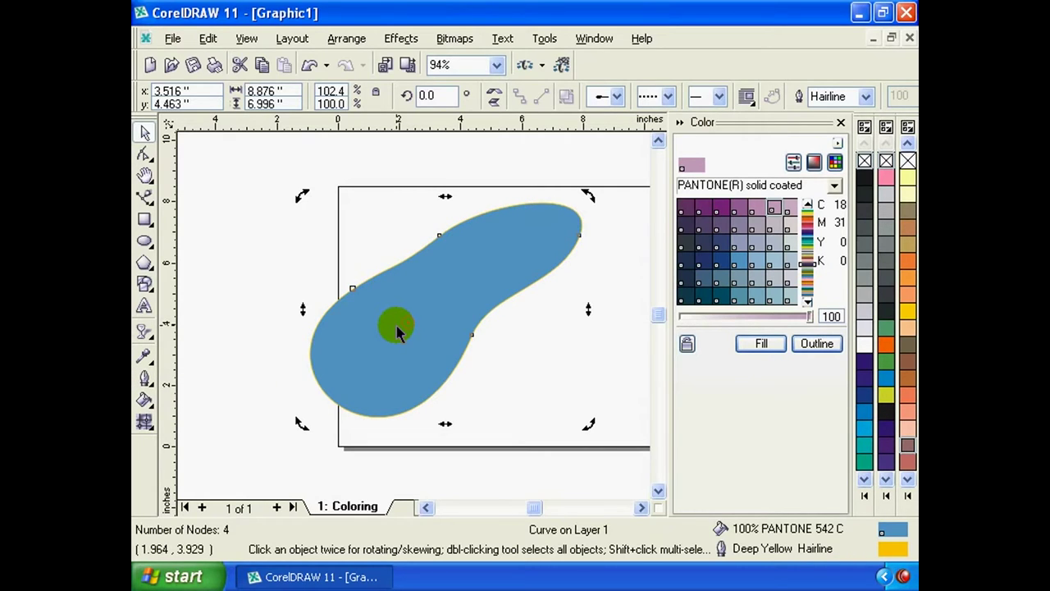
{"action": "left_click", "coordinate": [146, 379]}
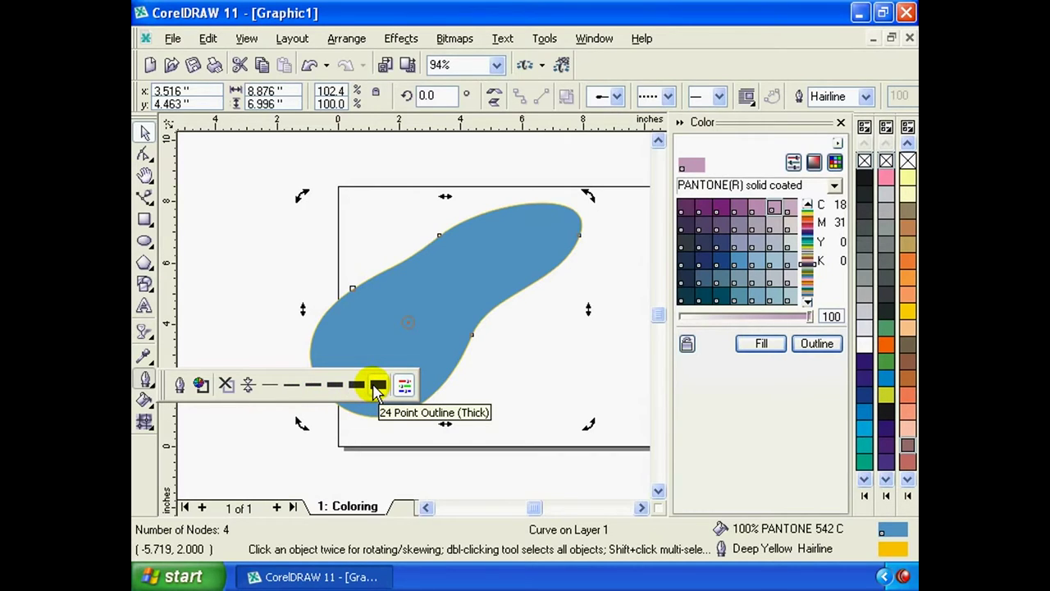
{"action": "left_click", "coordinate": [377, 385]}
{"action": "left_click", "coordinate": [149, 384]}
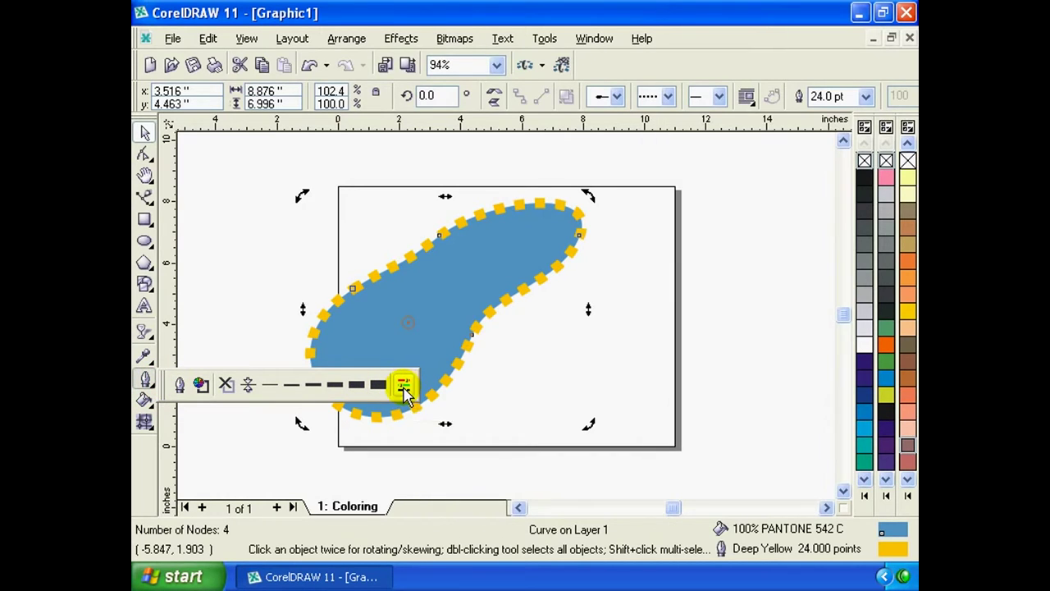
{"action": "left_click", "coordinate": [404, 386]}
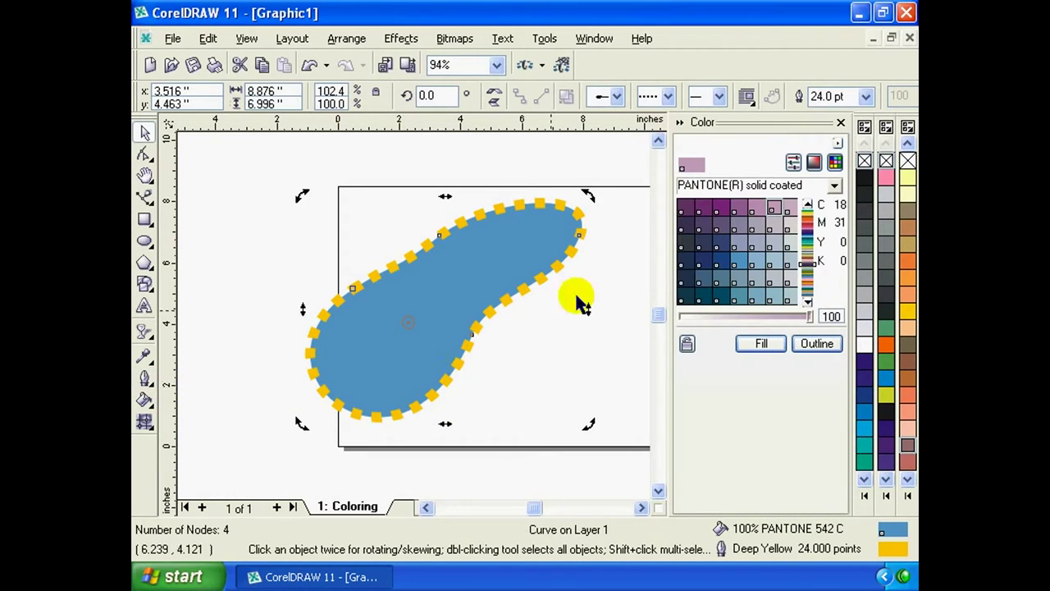
Colour the shape's outline and fill orange PANTONE 151 C (C0 M48 Y95 K0)
{"action": "left_click", "coordinate": [704, 243]}
{"action": "left_click", "coordinate": [738, 211]}
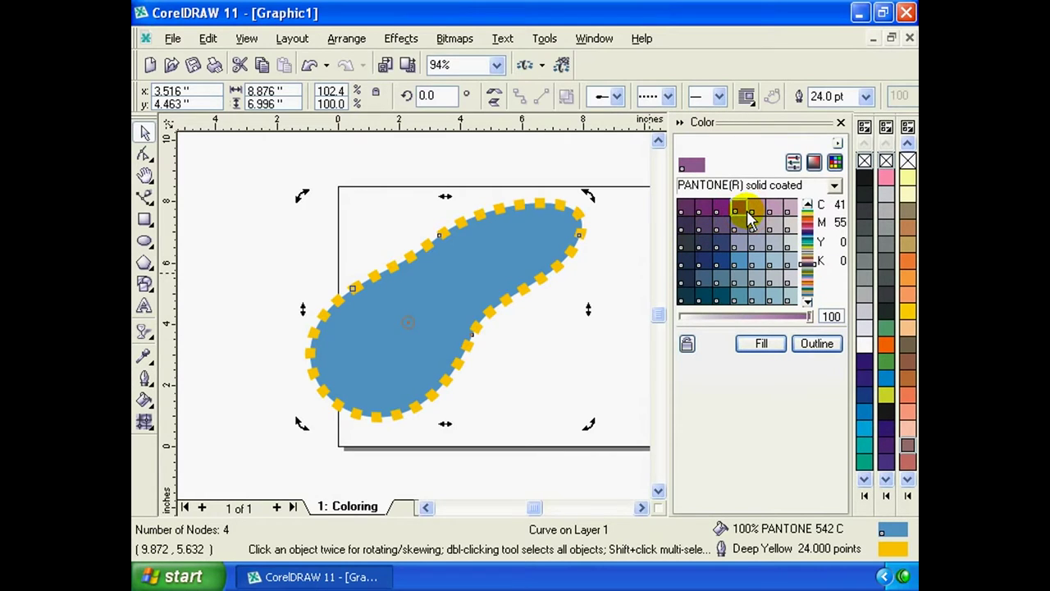
{"action": "left_click", "coordinate": [755, 209]}
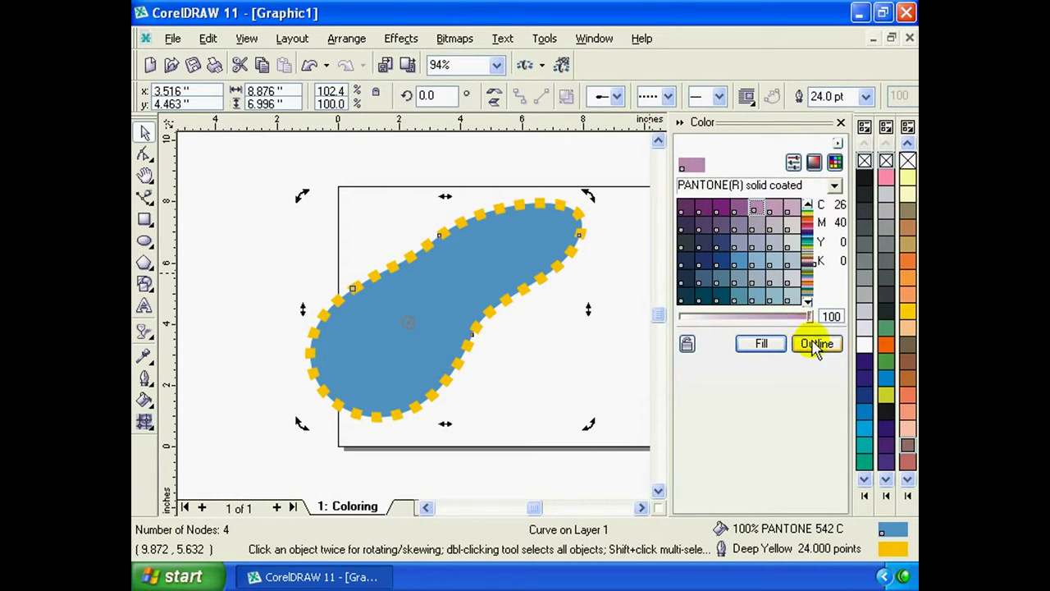
{"action": "left_click", "coordinate": [809, 218]}
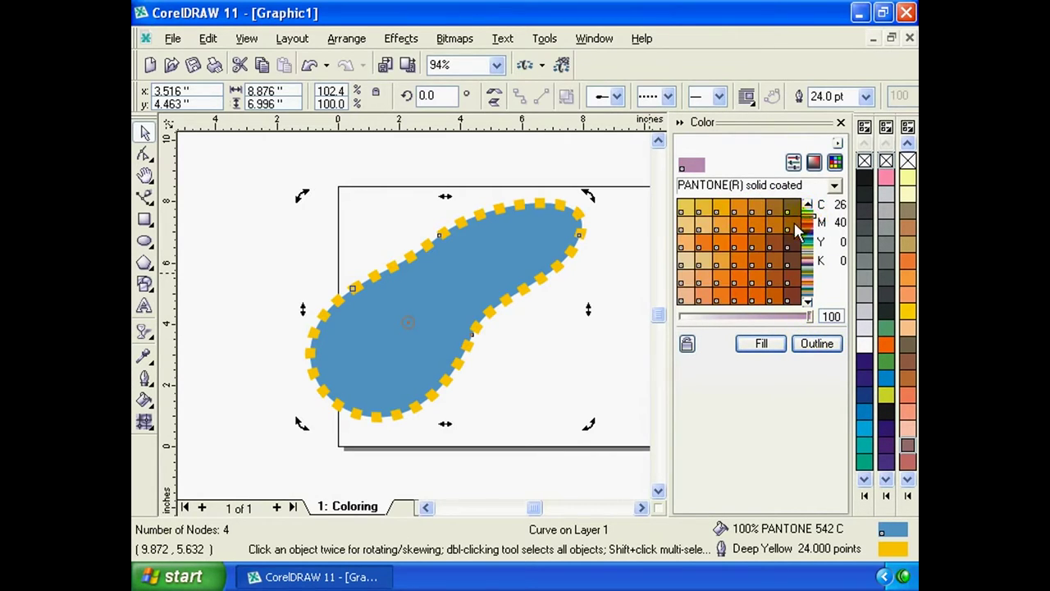
{"action": "left_click", "coordinate": [737, 224]}
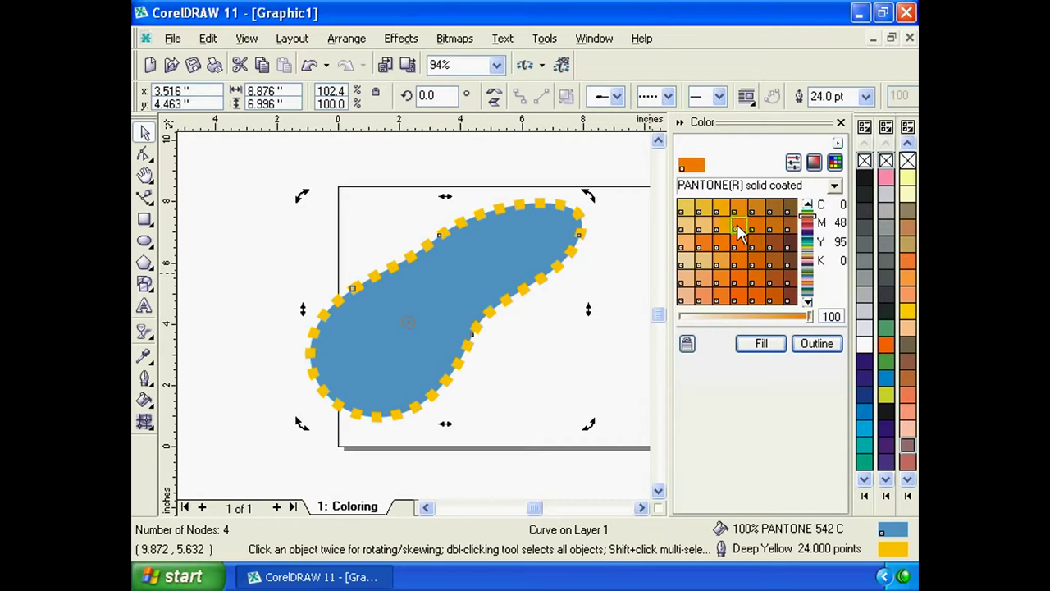
{"action": "left_click", "coordinate": [814, 345]}
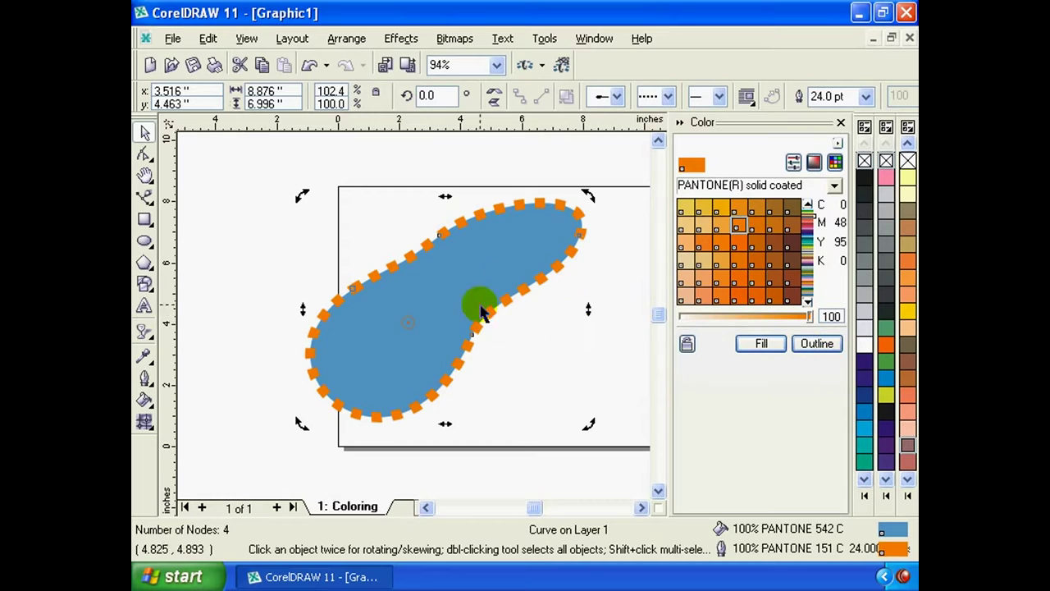
{"action": "left_click", "coordinate": [760, 351]}
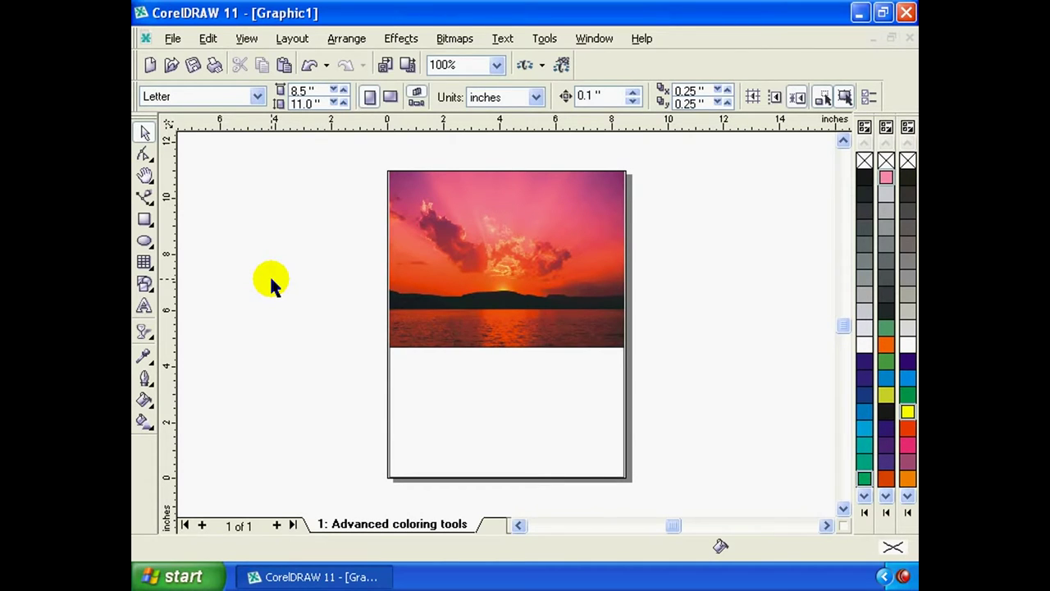
Choose the Eyedropper Tool from its toolbox flyout to sample colours from the sunset photo
{"action": "left_click", "coordinate": [150, 366]}
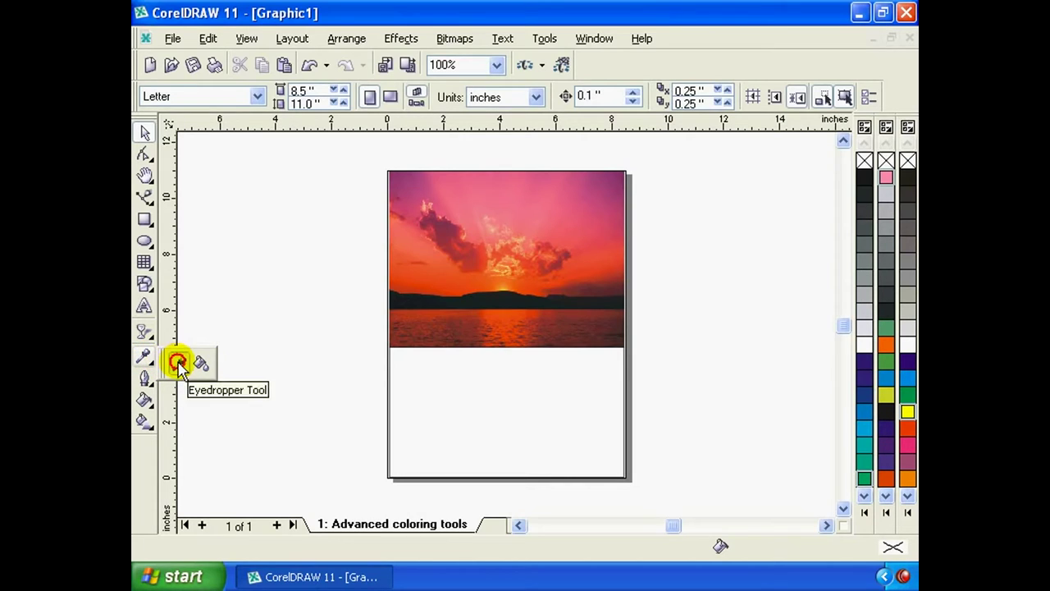
{"action": "left_click", "coordinate": [179, 362]}
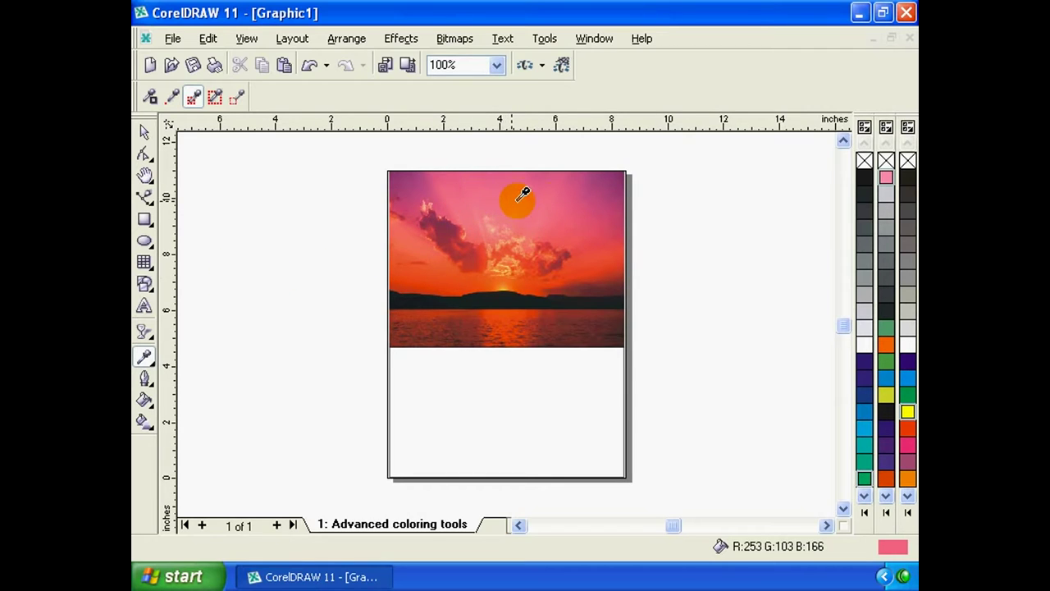
Sample colours from the photo's sky, silhouette and water, ending on the sky's pink
{"action": "left_click", "coordinate": [575, 199]}
{"action": "left_click", "coordinate": [608, 180]}
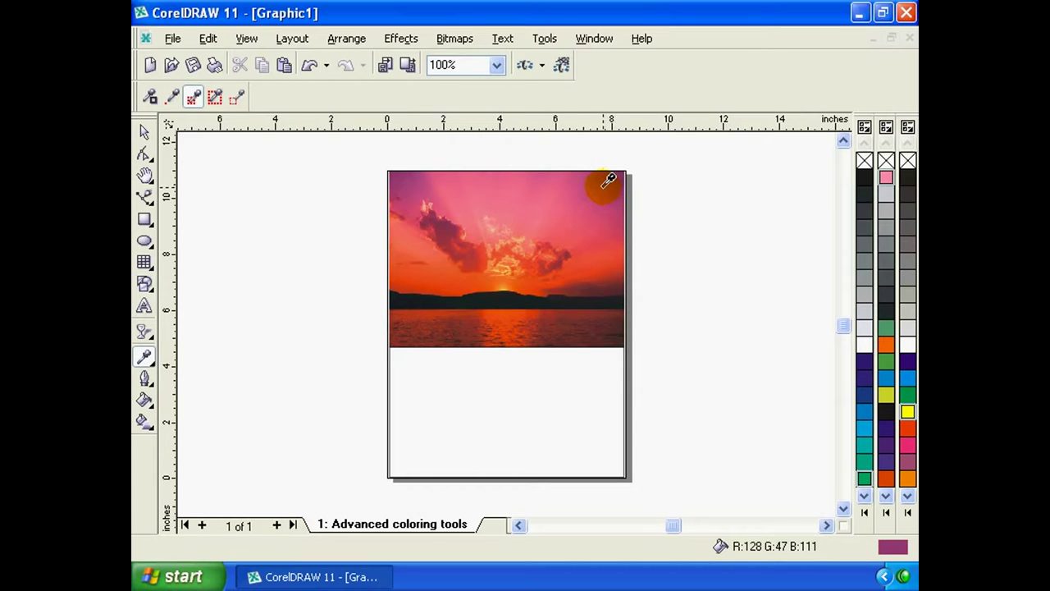
{"action": "left_click", "coordinate": [591, 179]}
{"action": "left_click", "coordinate": [547, 195]}
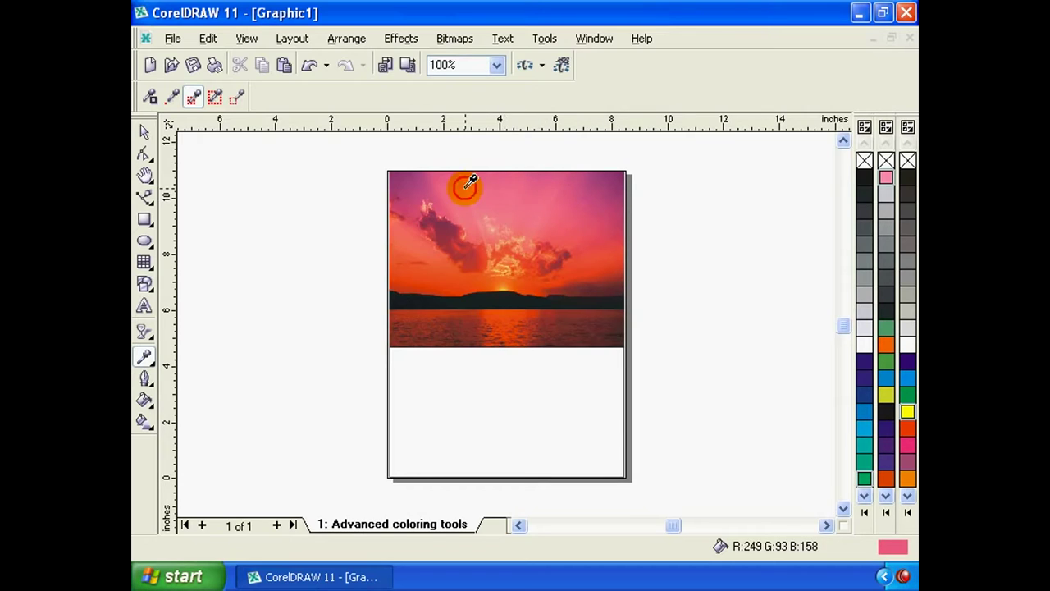
{"action": "left_click", "coordinate": [514, 286]}
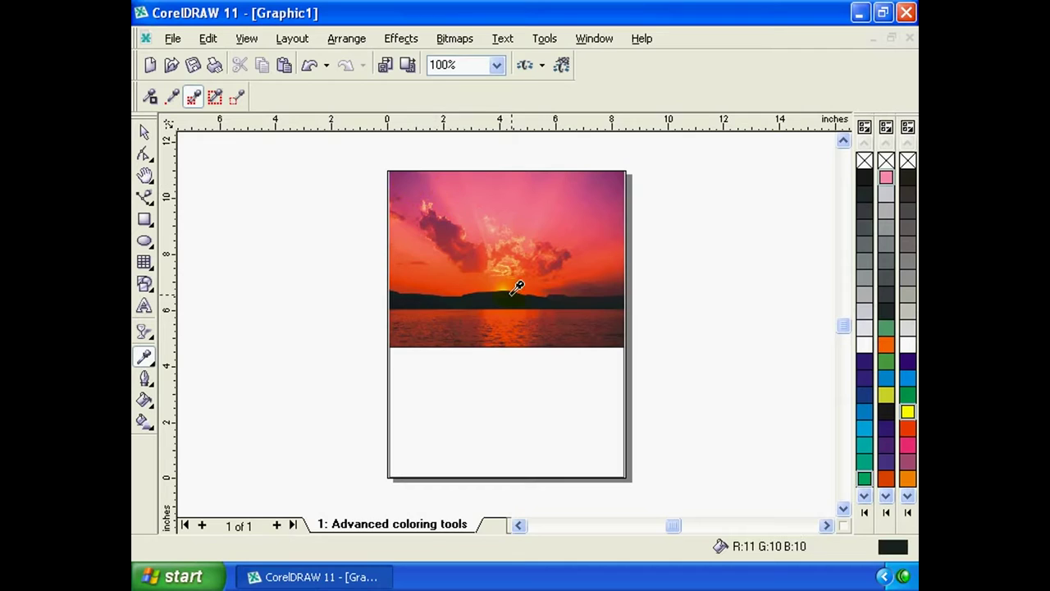
{"action": "left_click", "coordinate": [530, 336]}
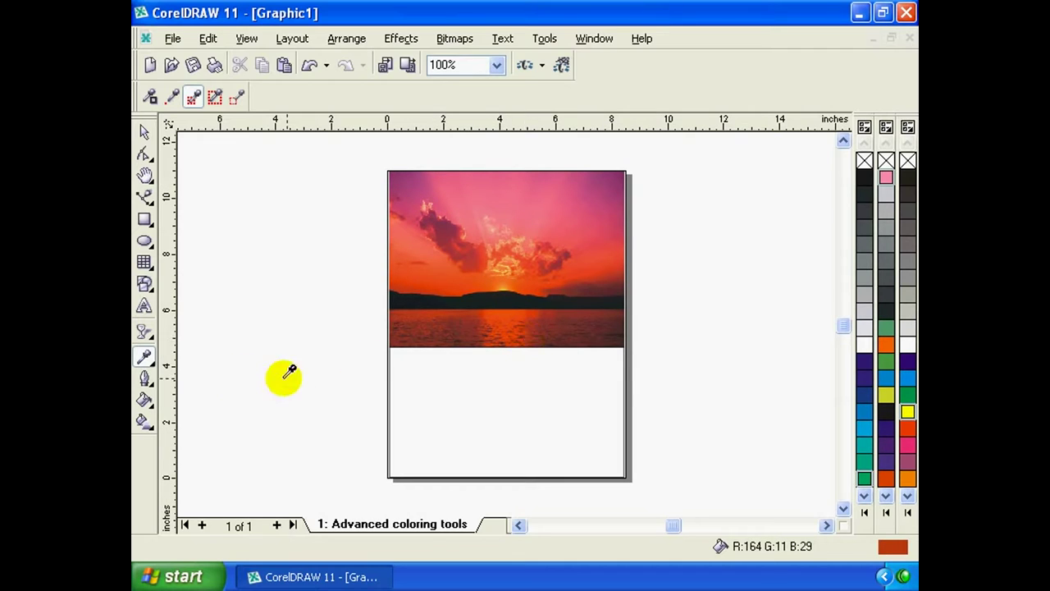
{"action": "left_click", "coordinate": [150, 363]}
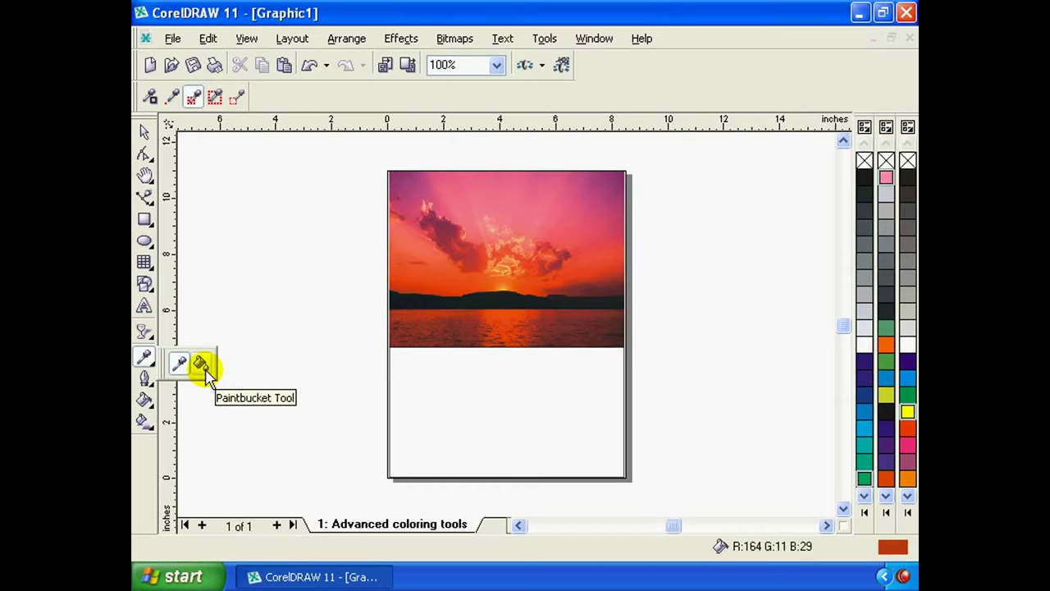
{"action": "left_click", "coordinate": [534, 238]}
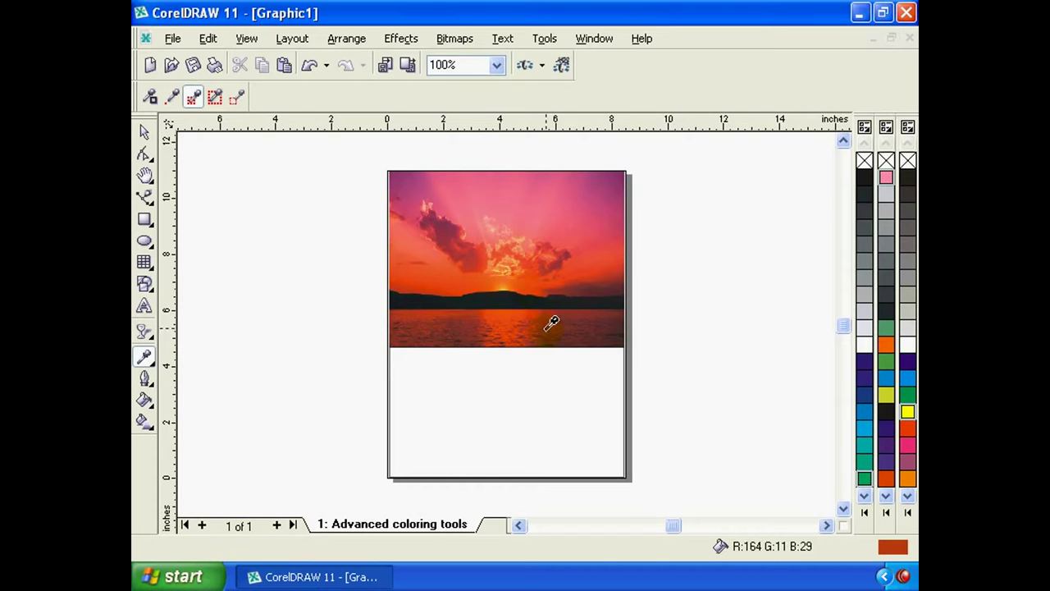
{"action": "left_click", "coordinate": [502, 344]}
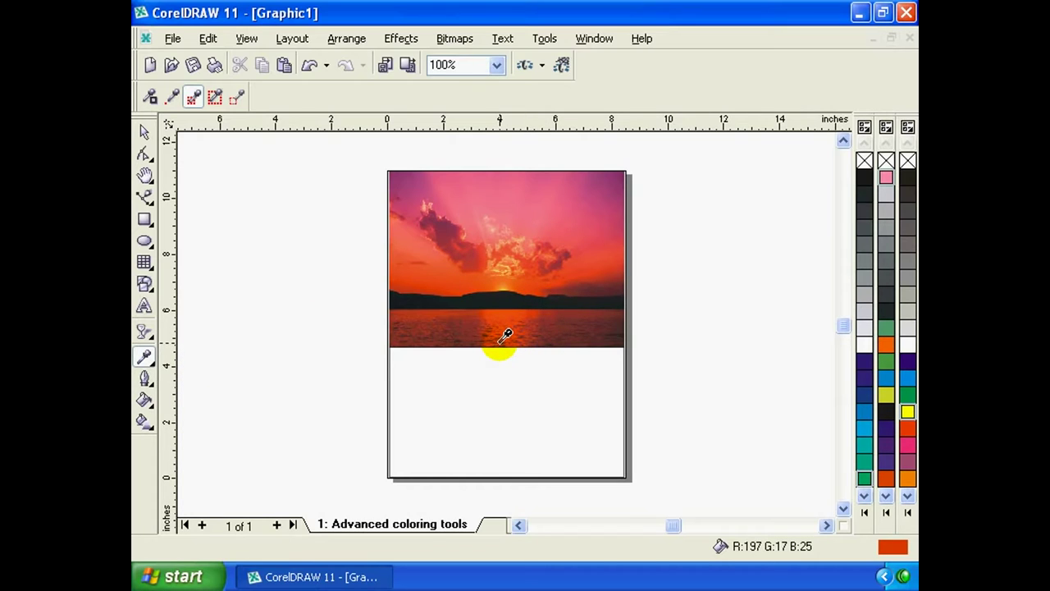
{"action": "left_click", "coordinate": [524, 209]}
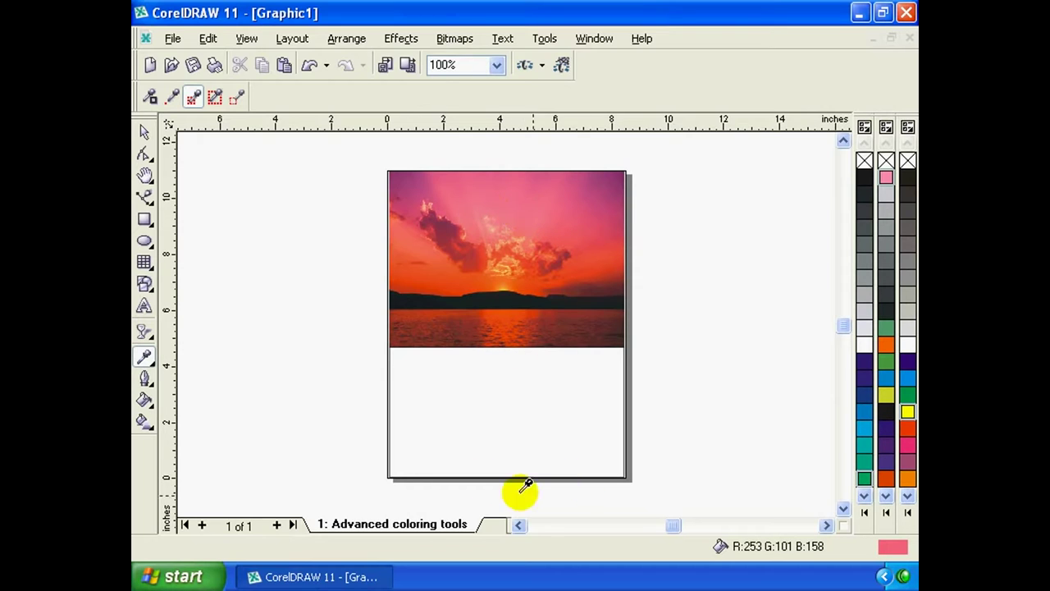
Pour the sampled pink into the blank rectangle below the photo with the Paintbucket Tool
{"action": "left_click", "coordinate": [144, 133]}
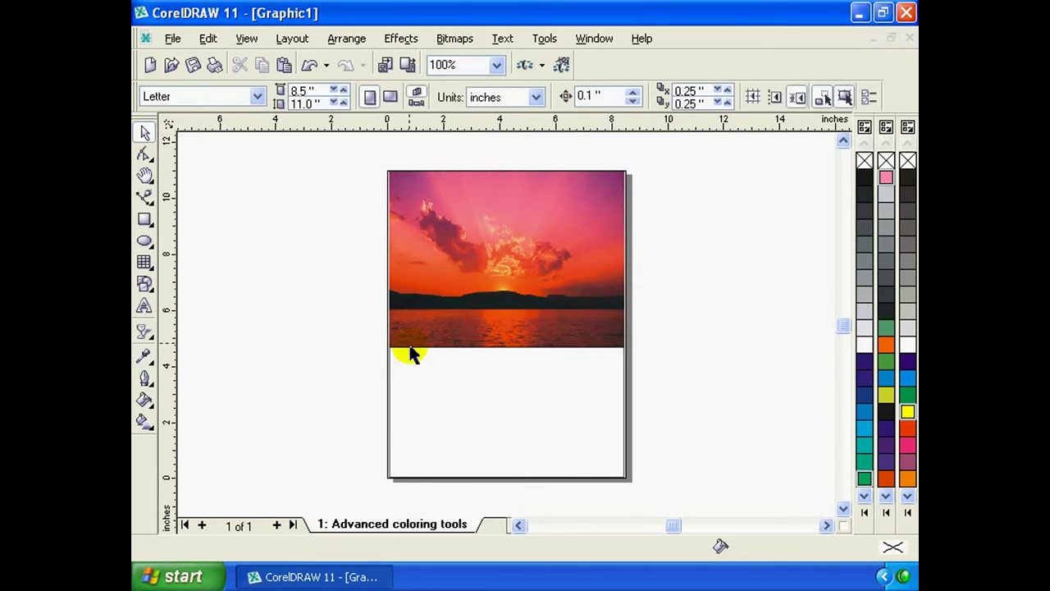
{"action": "left_click", "coordinate": [390, 414]}
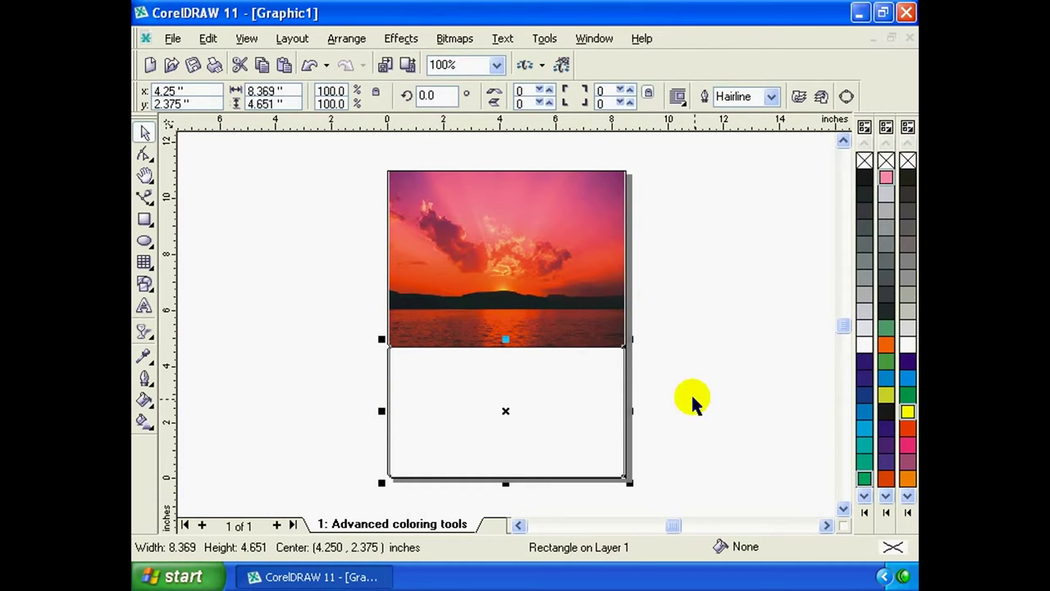
{"action": "left_click", "coordinate": [144, 355]}
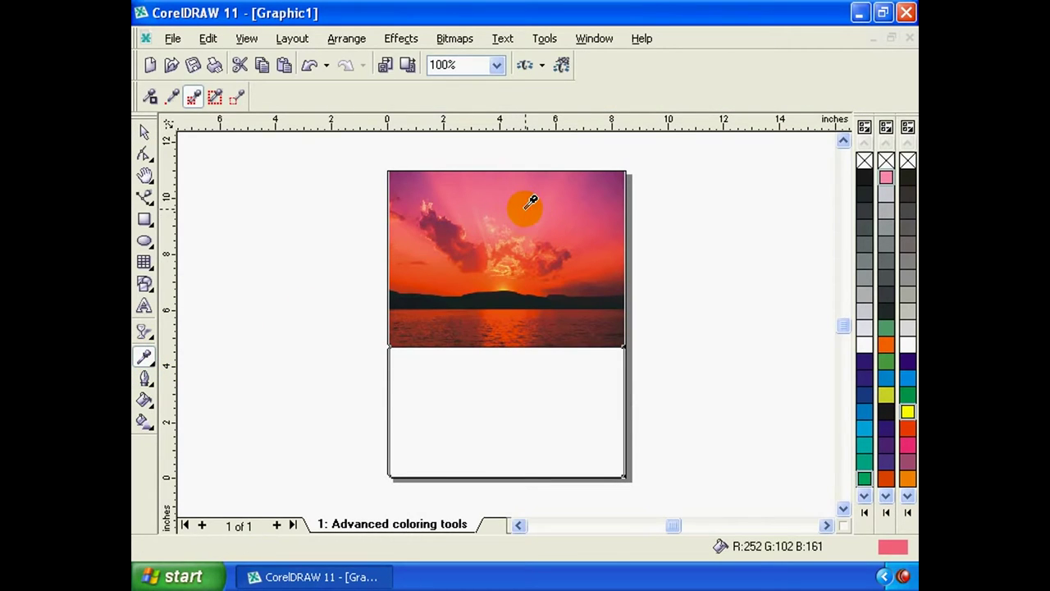
{"action": "left_click", "coordinate": [146, 358]}
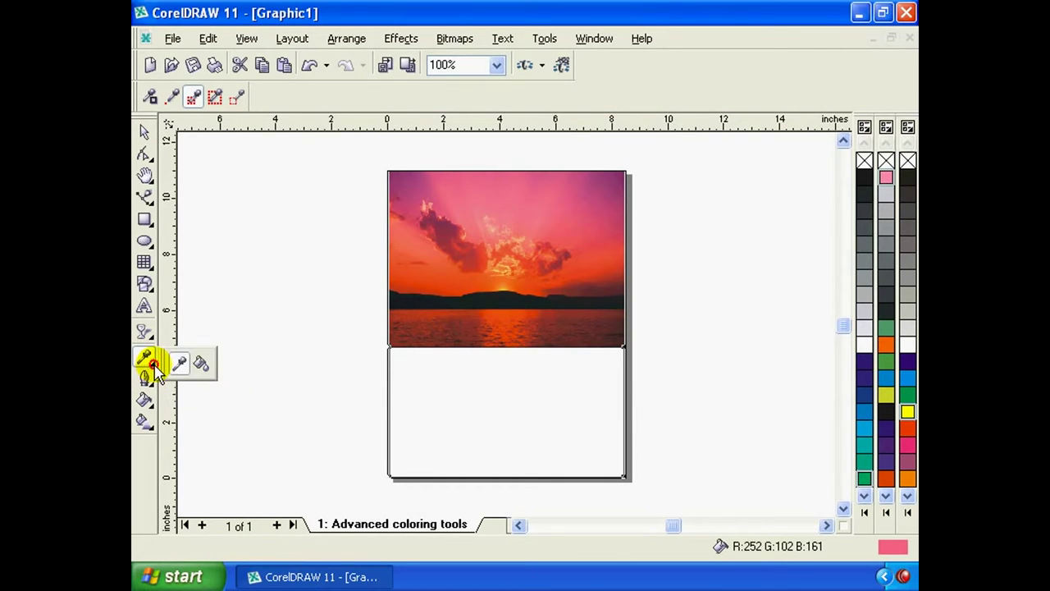
{"action": "left_click", "coordinate": [201, 364]}
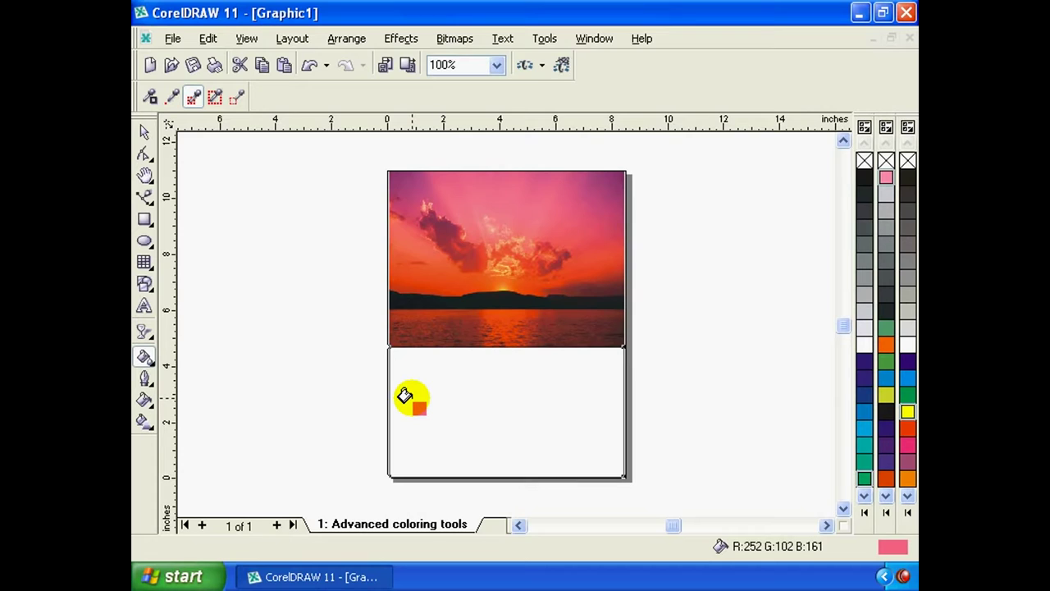
{"action": "left_click", "coordinate": [405, 396]}
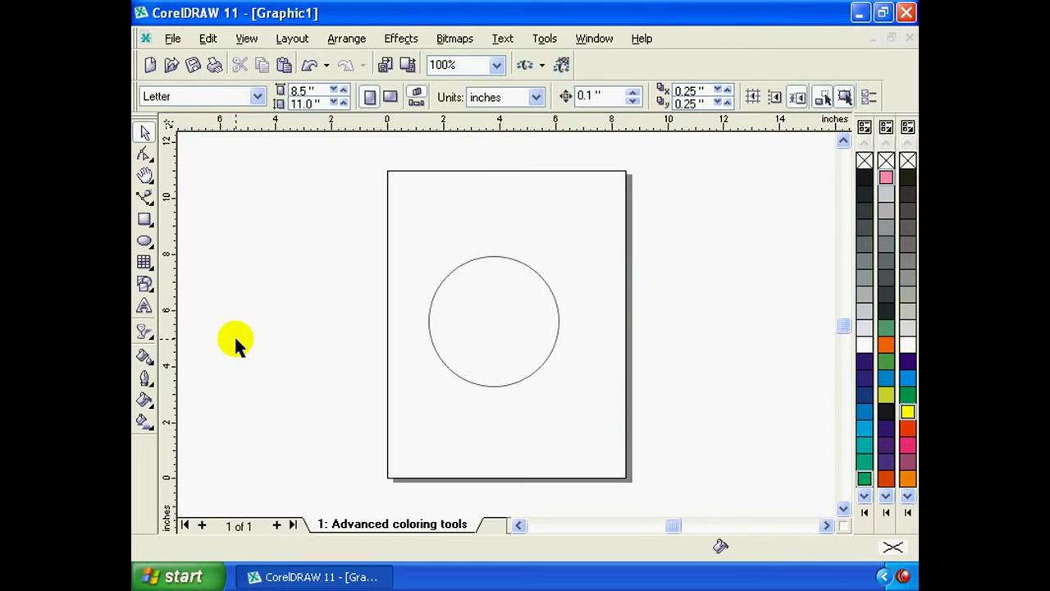
Nudge the unfilled circle slightly right and down, then activate the Interactive Fill Tool on it
{"action": "left_click", "coordinate": [144, 421]}
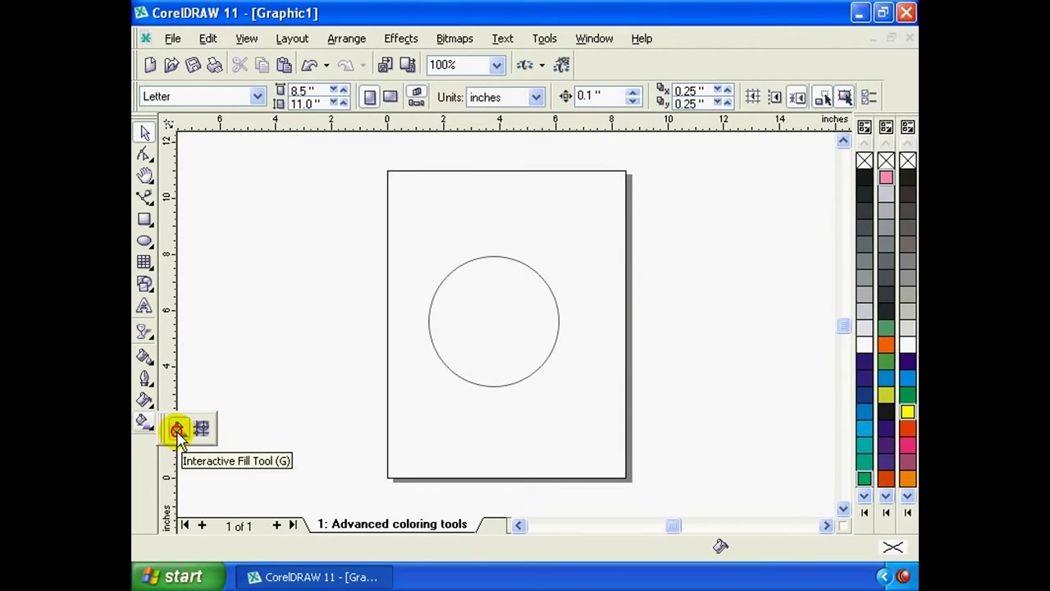
{"action": "left_click", "coordinate": [178, 428]}
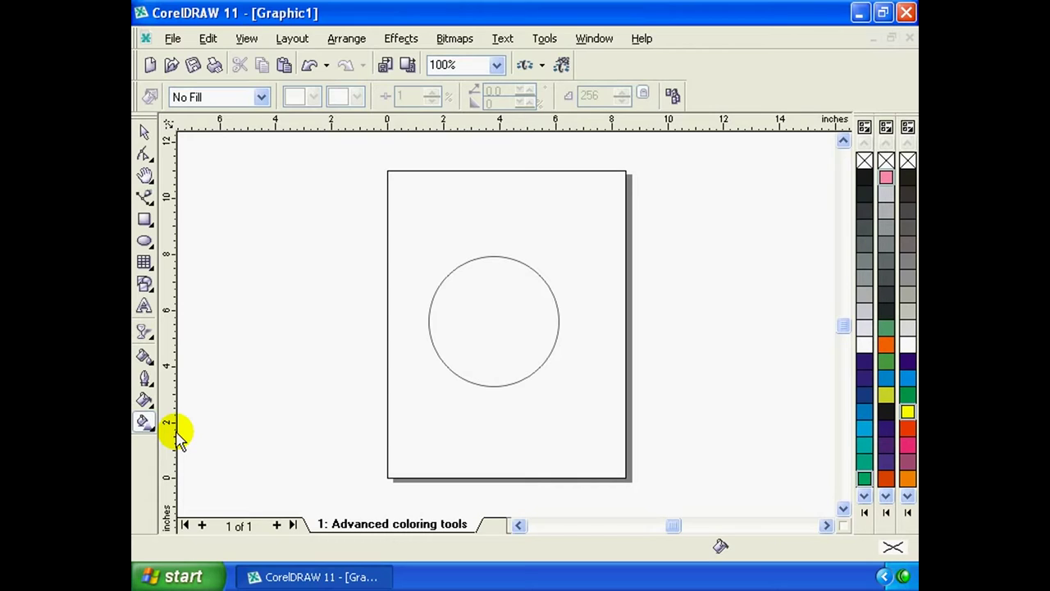
{"action": "left_click", "coordinate": [144, 132]}
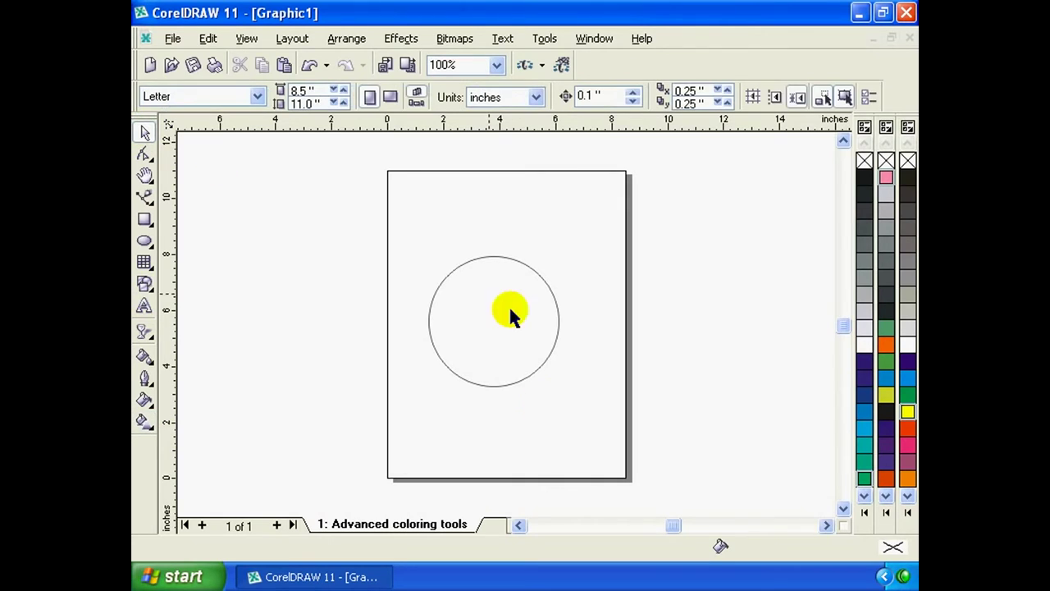
{"action": "left_click", "coordinate": [513, 387]}
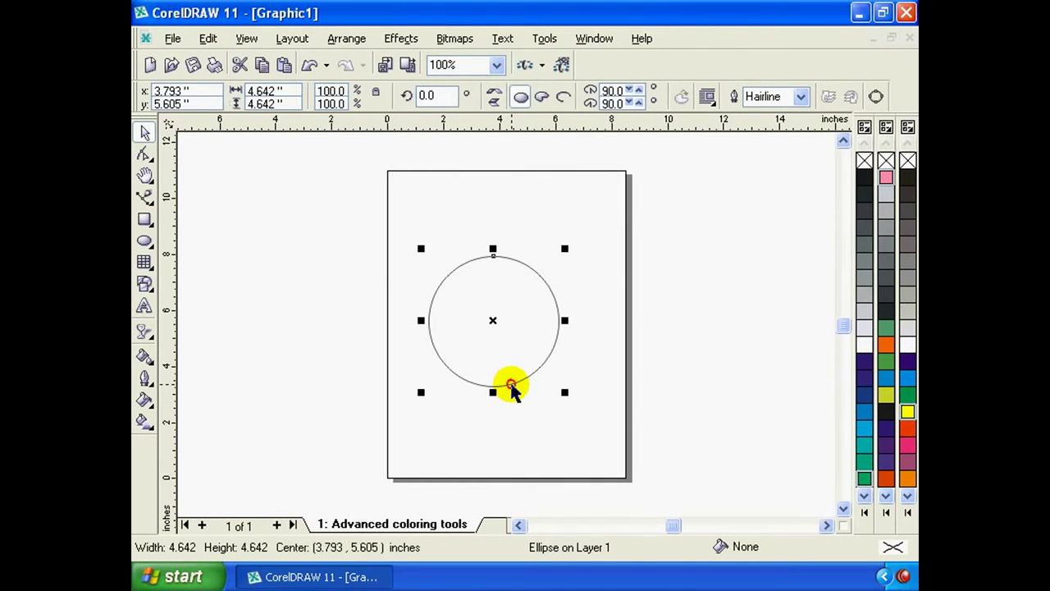
{"action": "left_click_drag", "start_coordinate": [512, 385], "coordinate": [526, 392]}
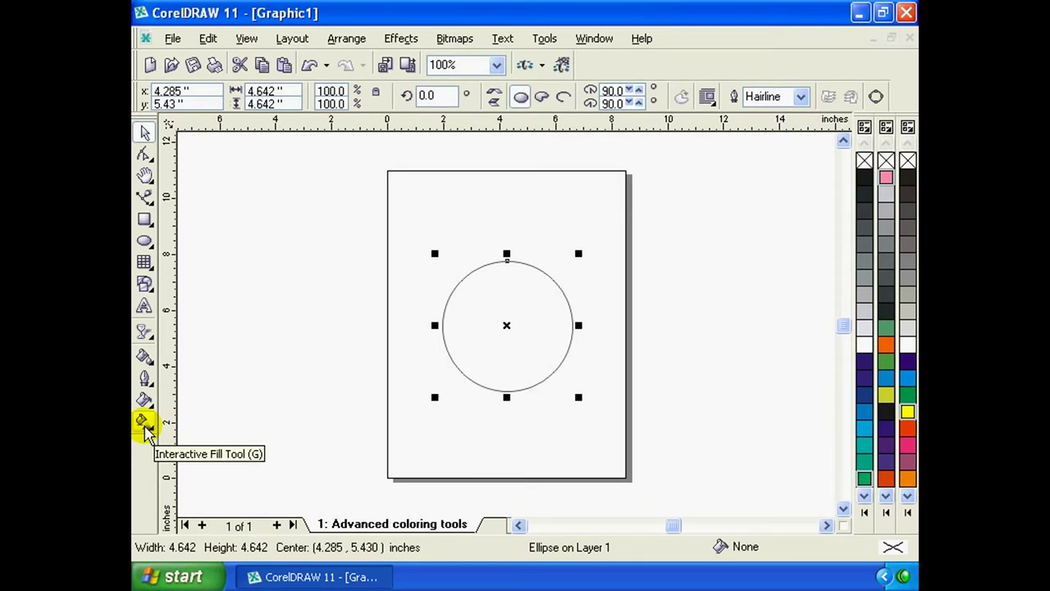
{"action": "left_click", "coordinate": [145, 431]}
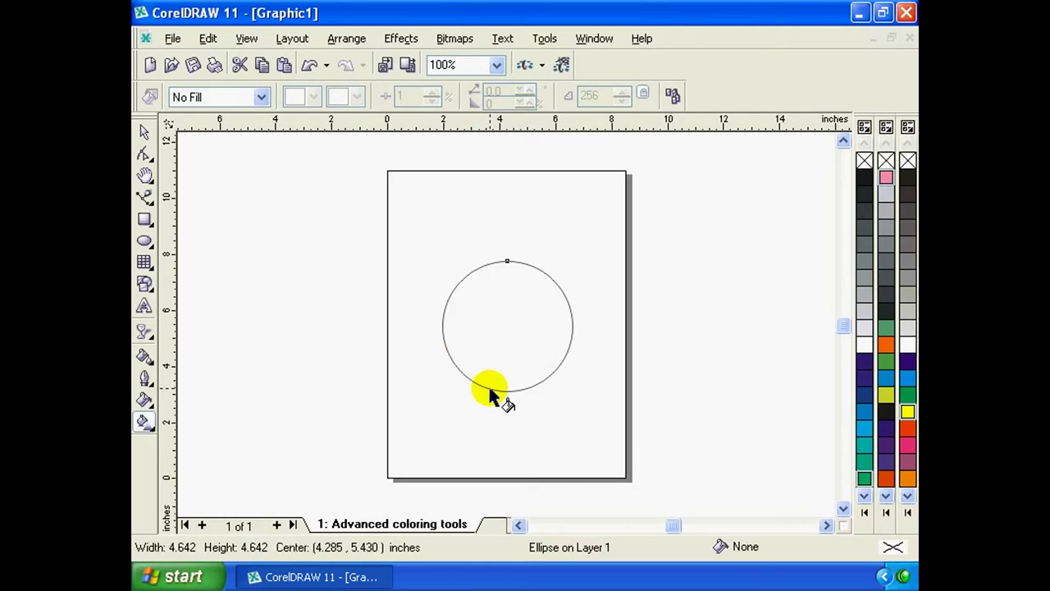
Drag a linear dark-grey-to-white fountain fill across the circle from bottom to top
{"action": "left_click_drag", "start_coordinate": [490, 391], "coordinate": [531, 269]}
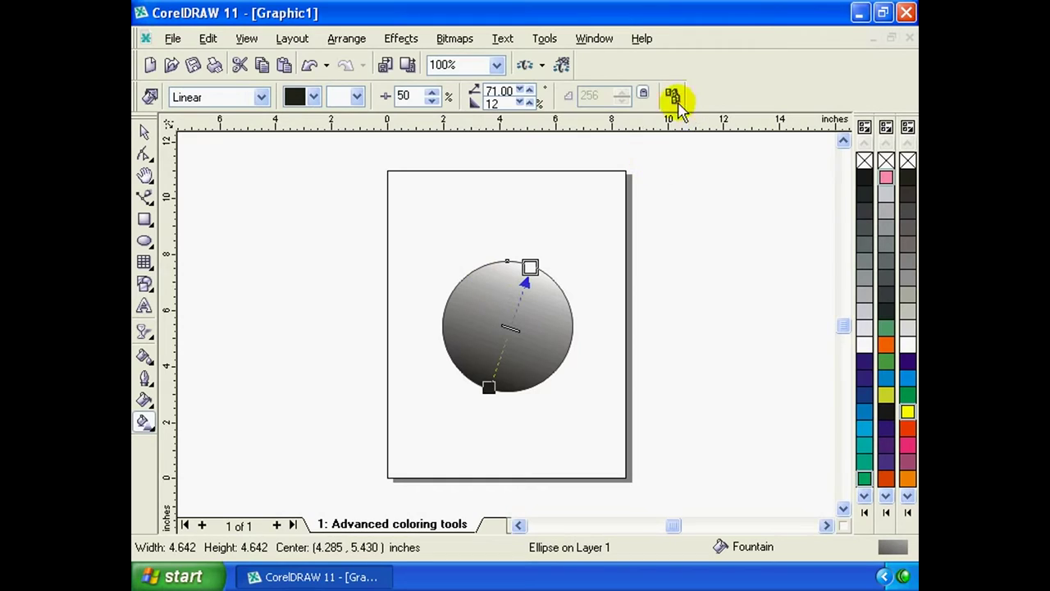
{"action": "left_click", "coordinate": [262, 98]}
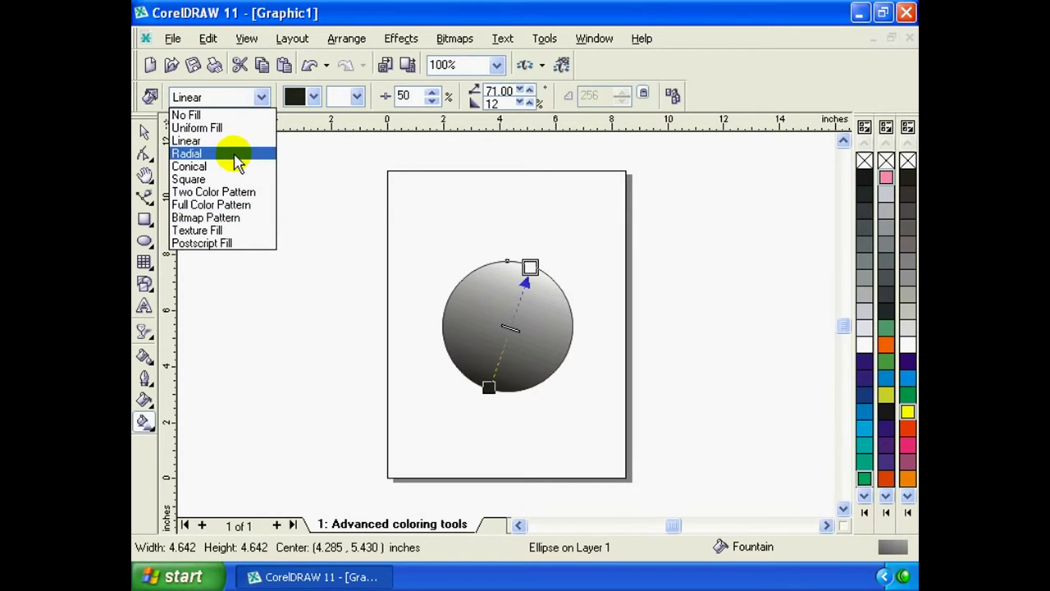
Switch the circle to a radial fill with an off-centre highlight and dark grey start colour
{"action": "left_click", "coordinate": [238, 162]}
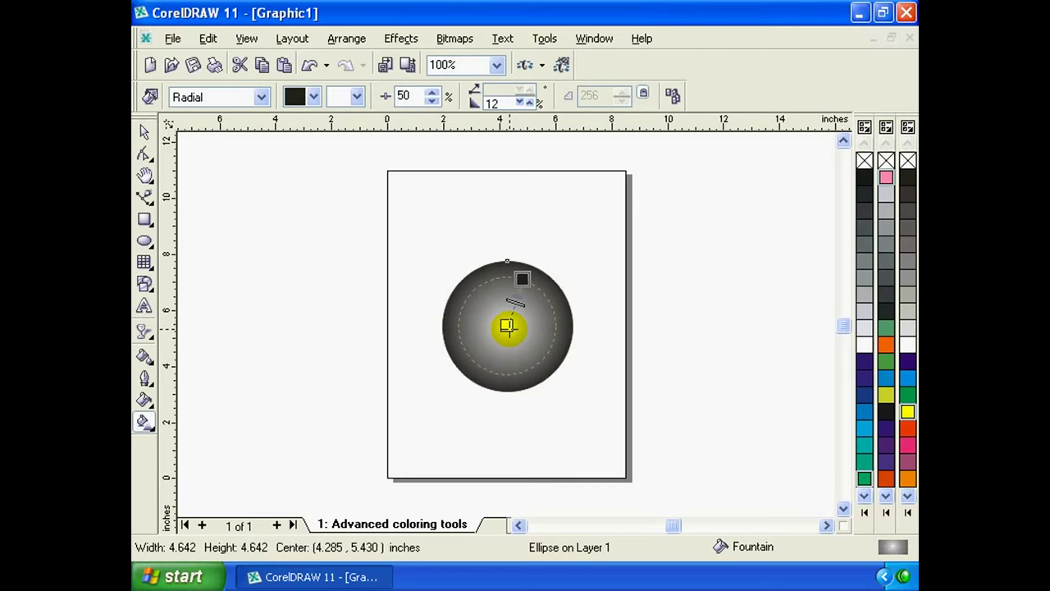
{"action": "mouse_move", "coordinate": [508, 326]}
{"action": "left_mouse_down"}
{"action": "mouse_move", "coordinate": [507, 307]}
{"action": "mouse_move", "coordinate": [491, 319]}
{"action": "left_mouse_up"}
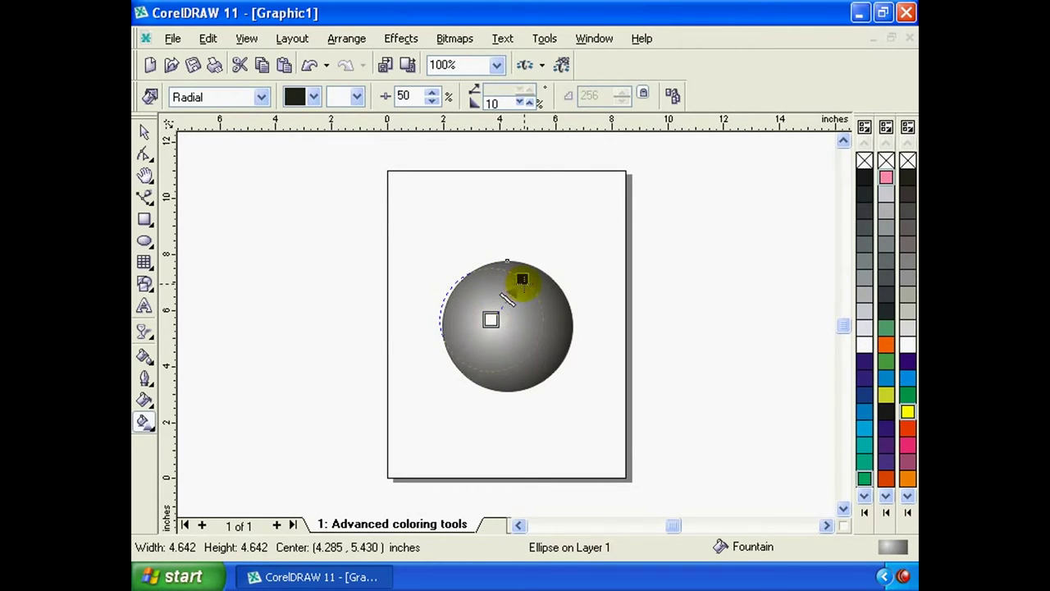
{"action": "mouse_move", "coordinate": [523, 280]}
{"action": "left_mouse_down"}
{"action": "mouse_move", "coordinate": [529, 274]}
{"action": "mouse_move", "coordinate": [510, 298]}
{"action": "left_mouse_up"}
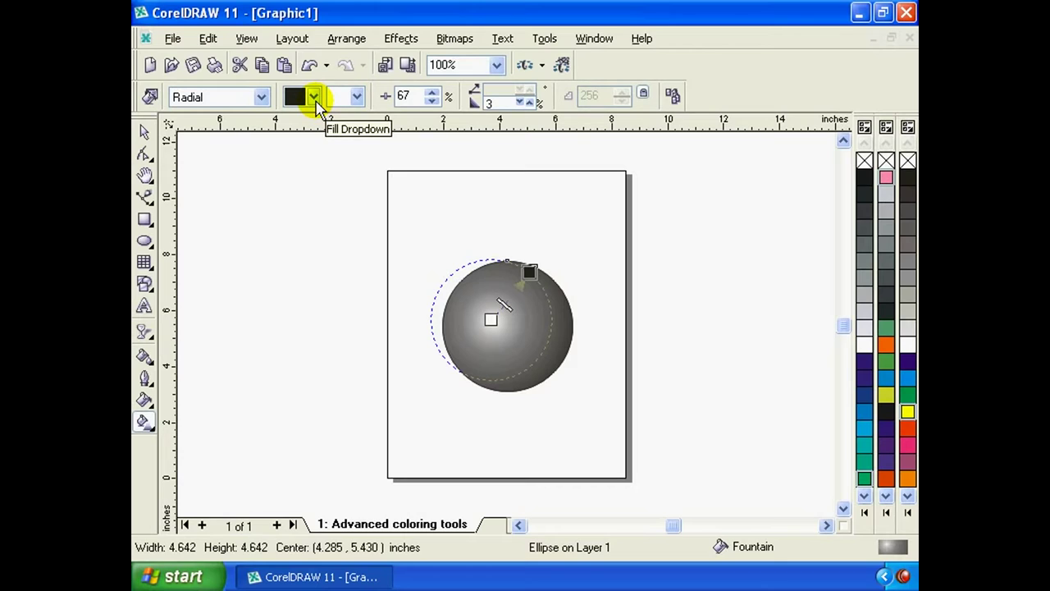
{"action": "left_click", "coordinate": [314, 97]}
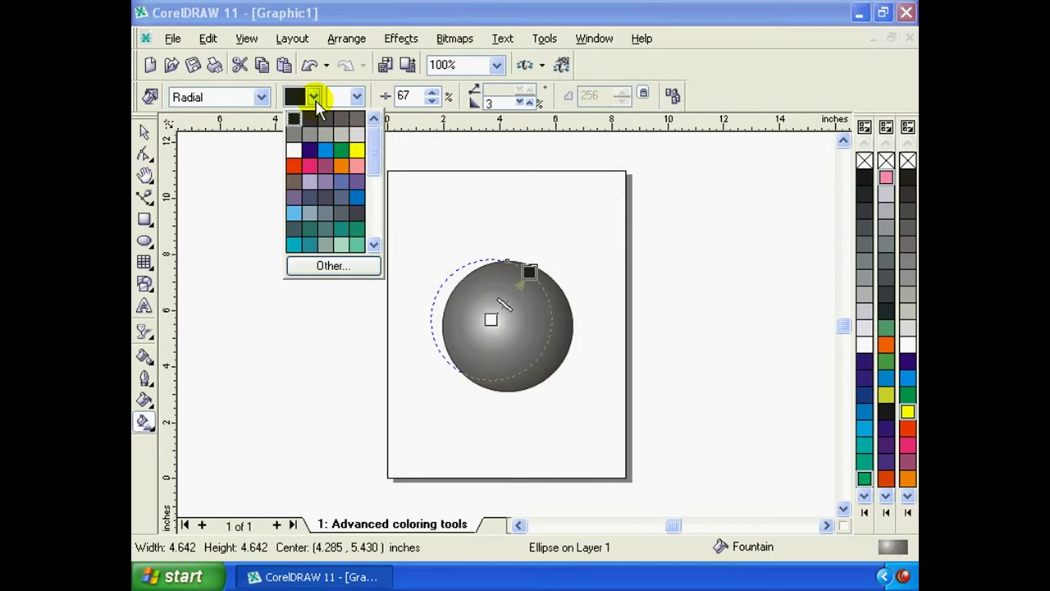
{"action": "left_click", "coordinate": [308, 123]}
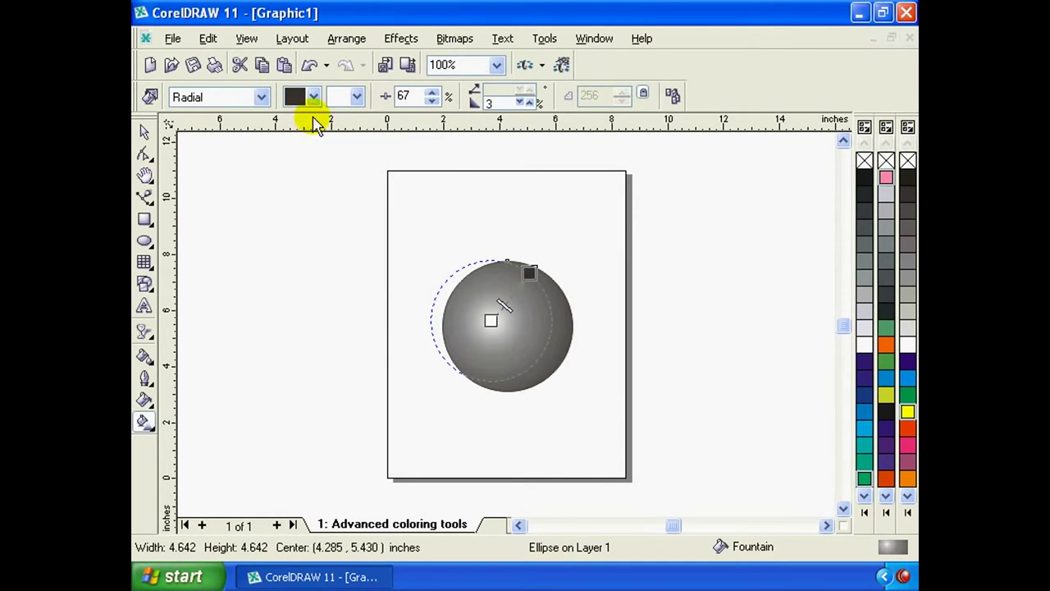
Set the radial gradient's end colour to white, midpoint 58 and edge pad 13
{"action": "left_click", "coordinate": [356, 97]}
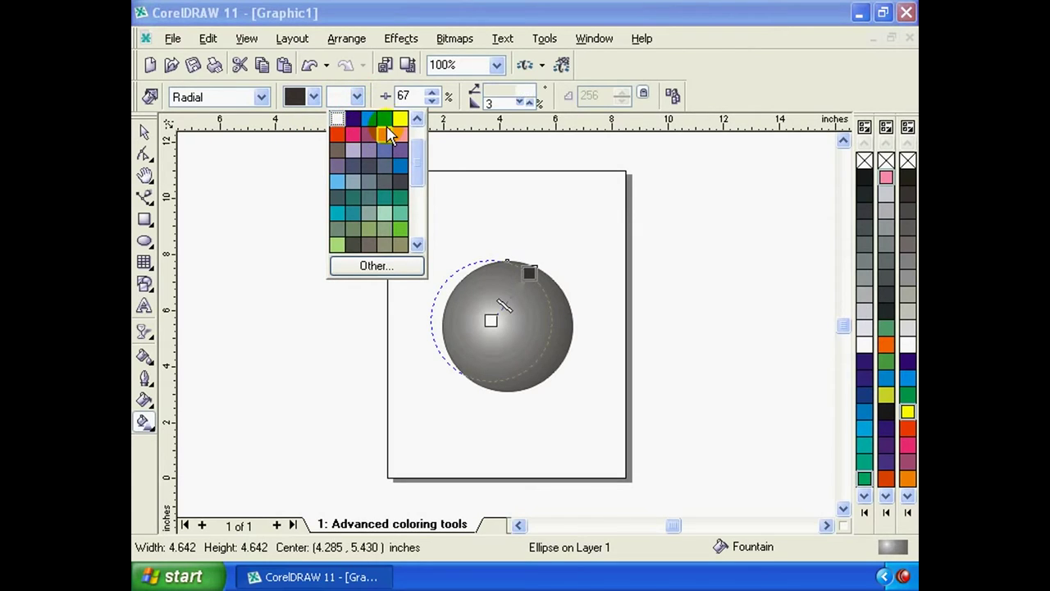
{"action": "left_click", "coordinate": [399, 119]}
{"action": "left_click", "coordinate": [356, 97]}
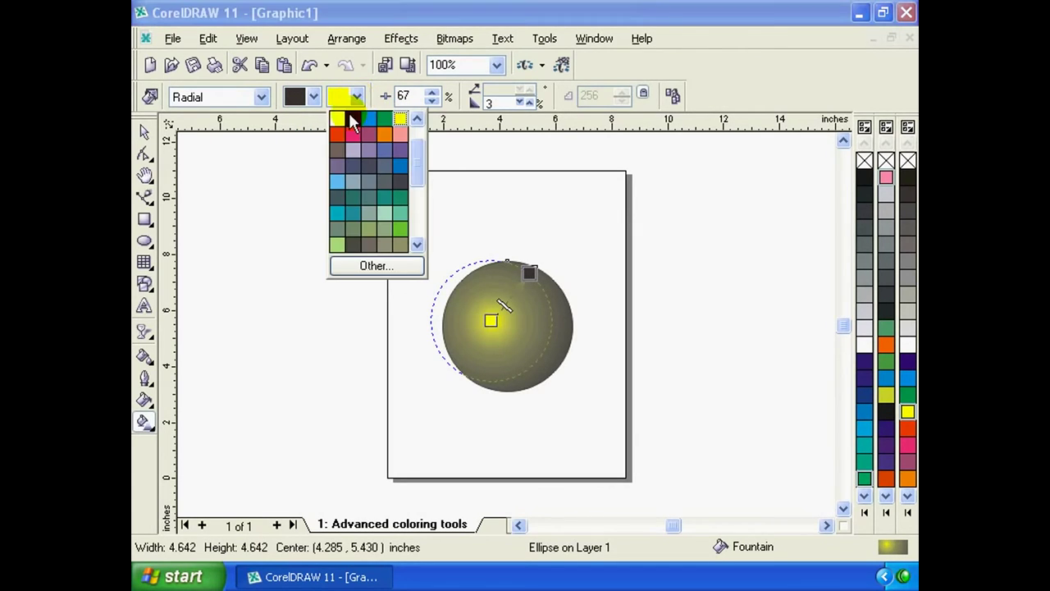
{"action": "left_click", "coordinate": [343, 121]}
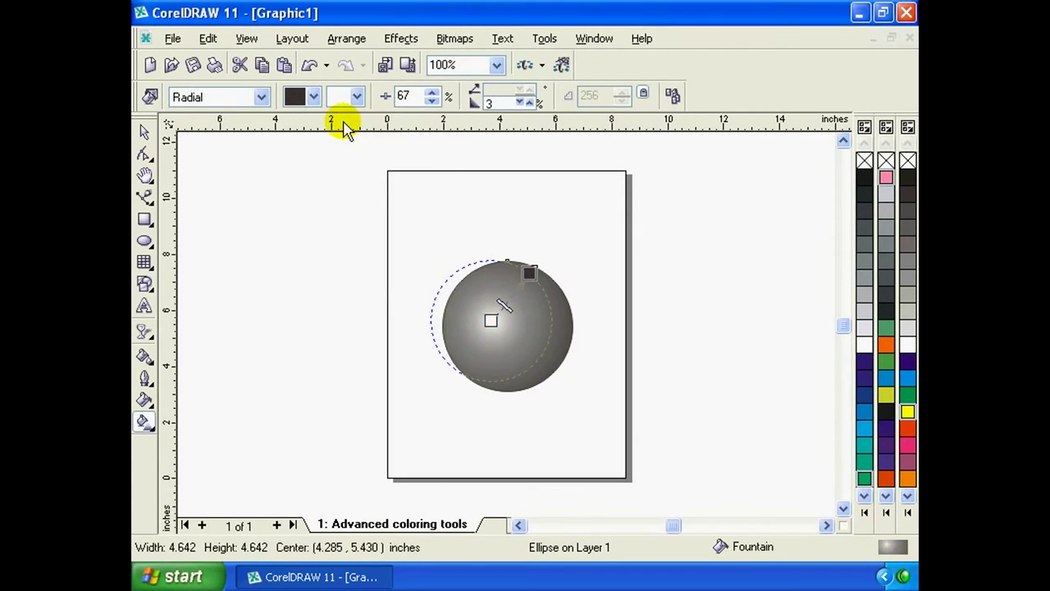
{"action": "left_click", "coordinate": [431, 92]}
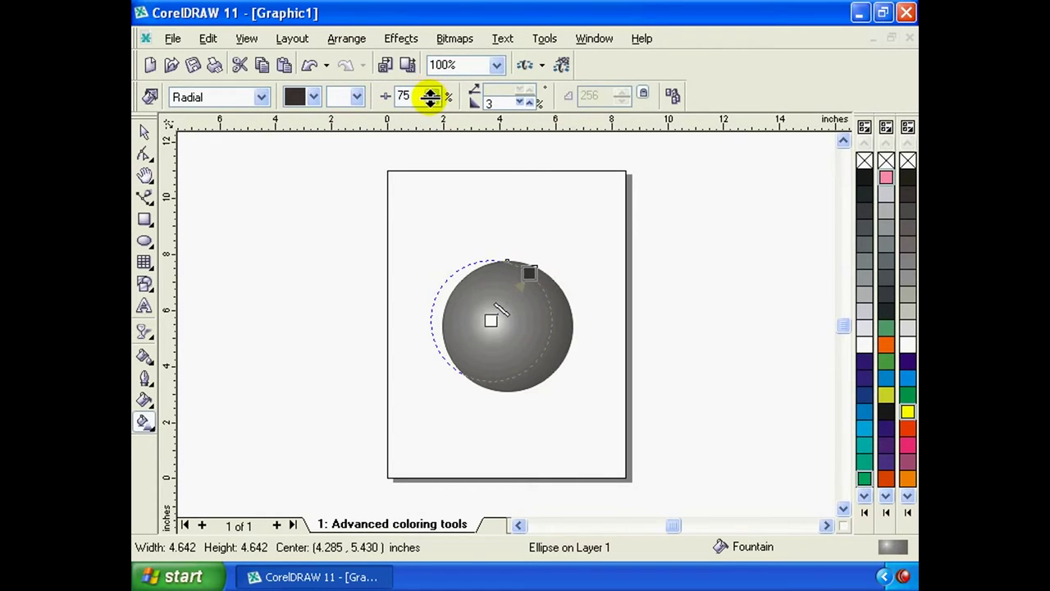
{"action": "left_click_drag", "start_coordinate": [432, 97], "coordinate": [429, 110]}
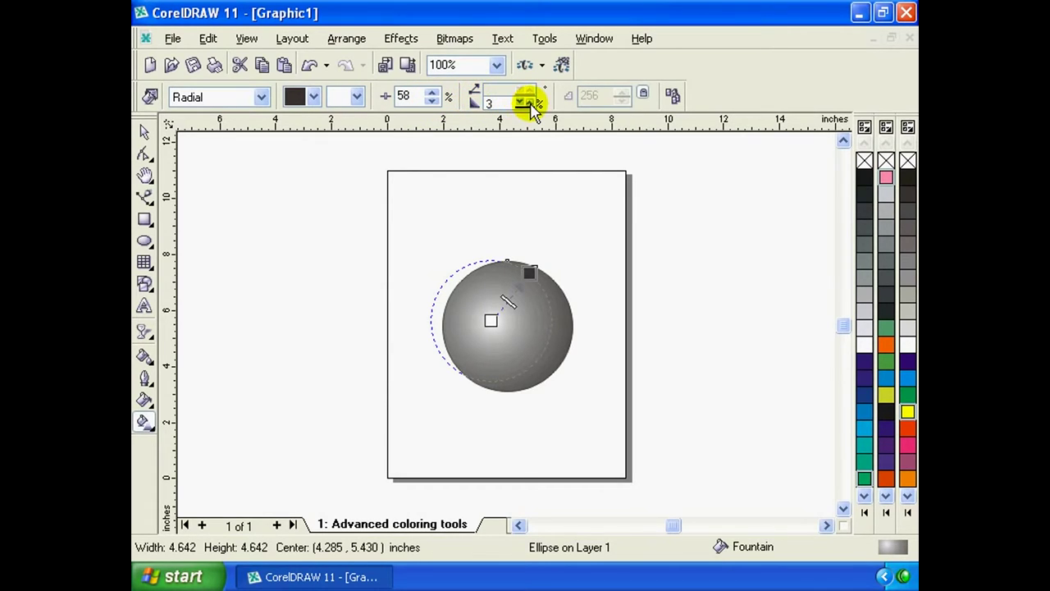
{"action": "mouse_move", "coordinate": [531, 105]}
{"action": "left_mouse_down"}
{"action": "mouse_move", "coordinate": [528, 114]}
{"action": "mouse_move", "coordinate": [530, 104]}
{"action": "left_mouse_up"}
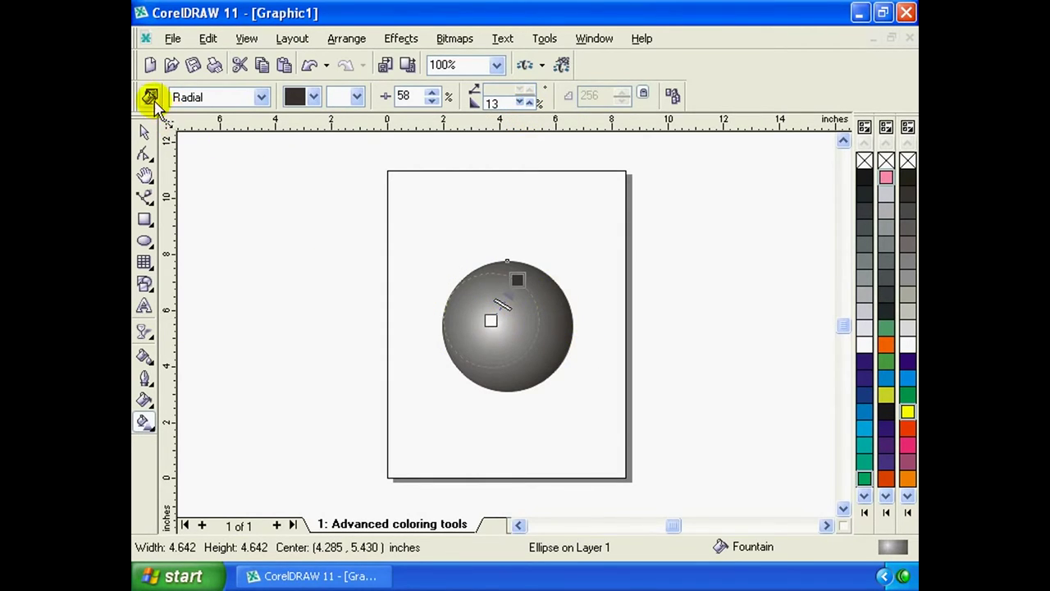
Open the Fountain Fill dialog and review its Radial type and two-colour blend options
{"action": "left_click", "coordinate": [150, 97]}
{"action": "mouse_move", "coordinate": [528, 101]}
{"action": "left_mouse_down"}
{"action": "mouse_move", "coordinate": [702, 133]}
{"action": "mouse_move", "coordinate": [740, 129]}
{"action": "mouse_move", "coordinate": [717, 95]}
{"action": "mouse_move", "coordinate": [691, 82]}
{"action": "left_mouse_up"}
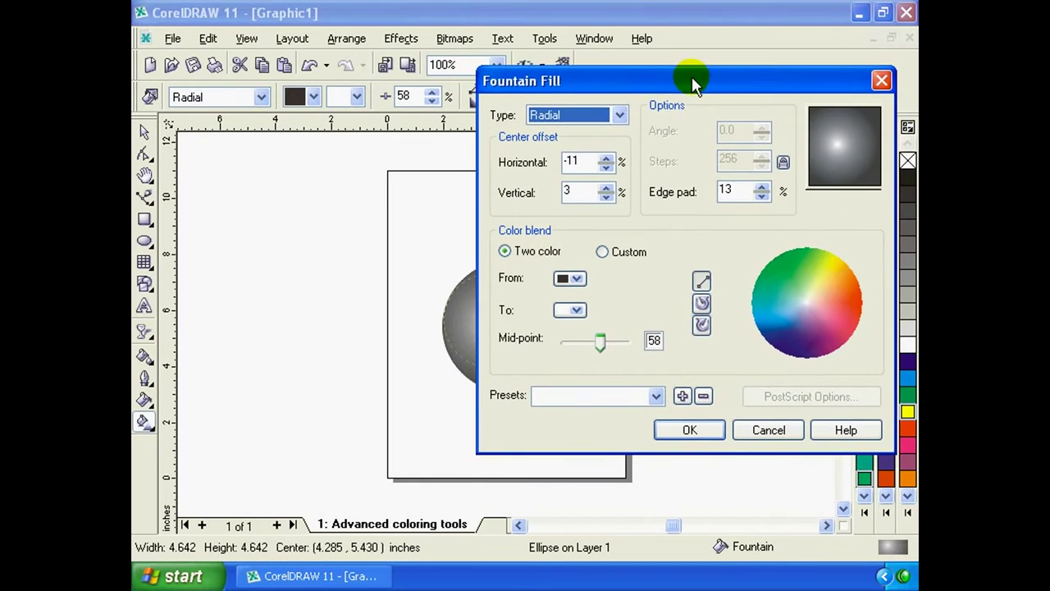
{"action": "left_click", "coordinate": [620, 116]}
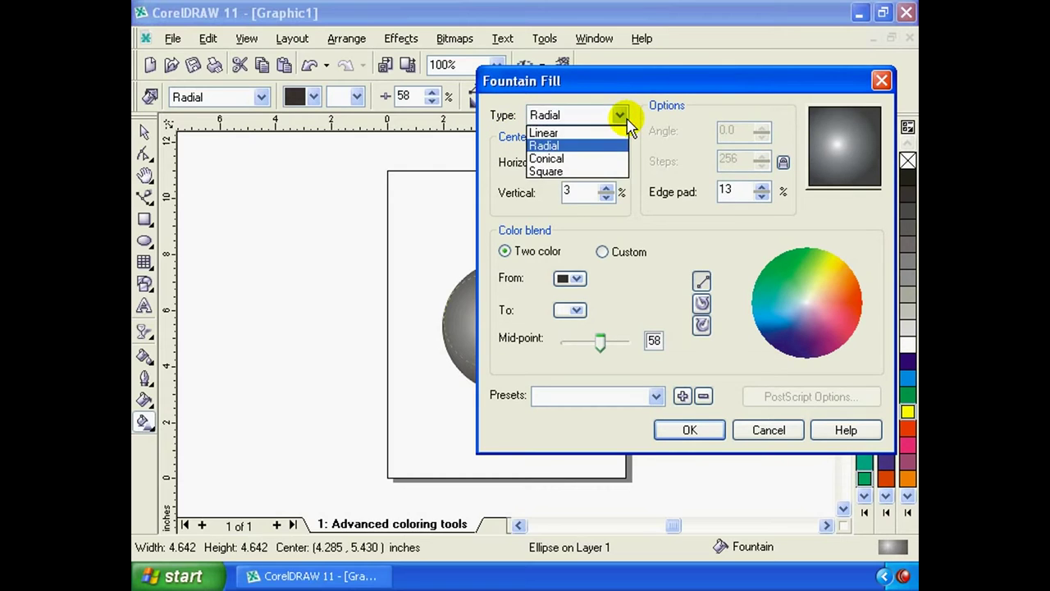
{"action": "left_click", "coordinate": [621, 116]}
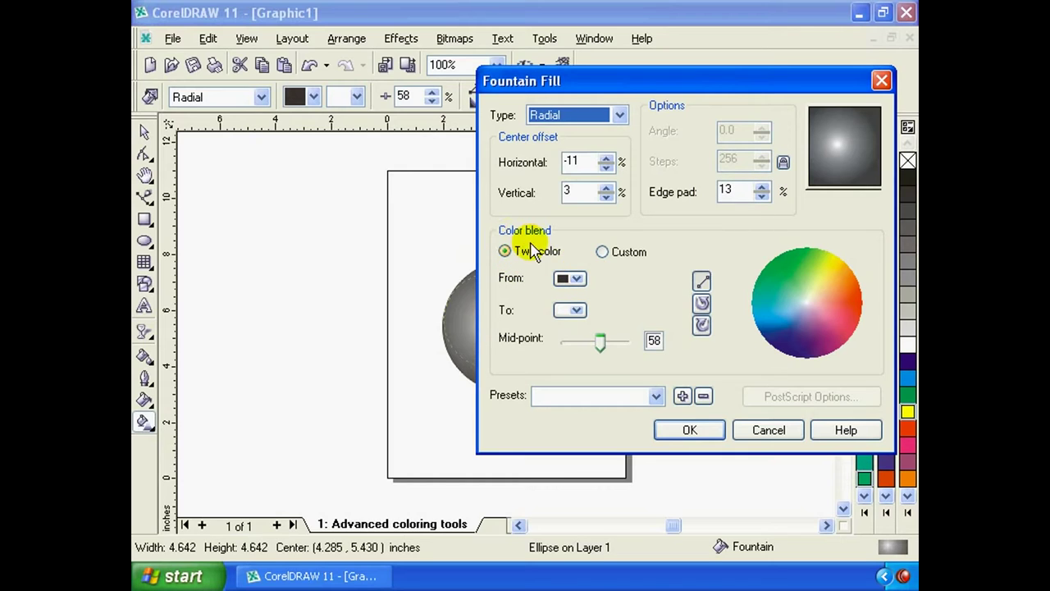
{"action": "left_click", "coordinate": [603, 252]}
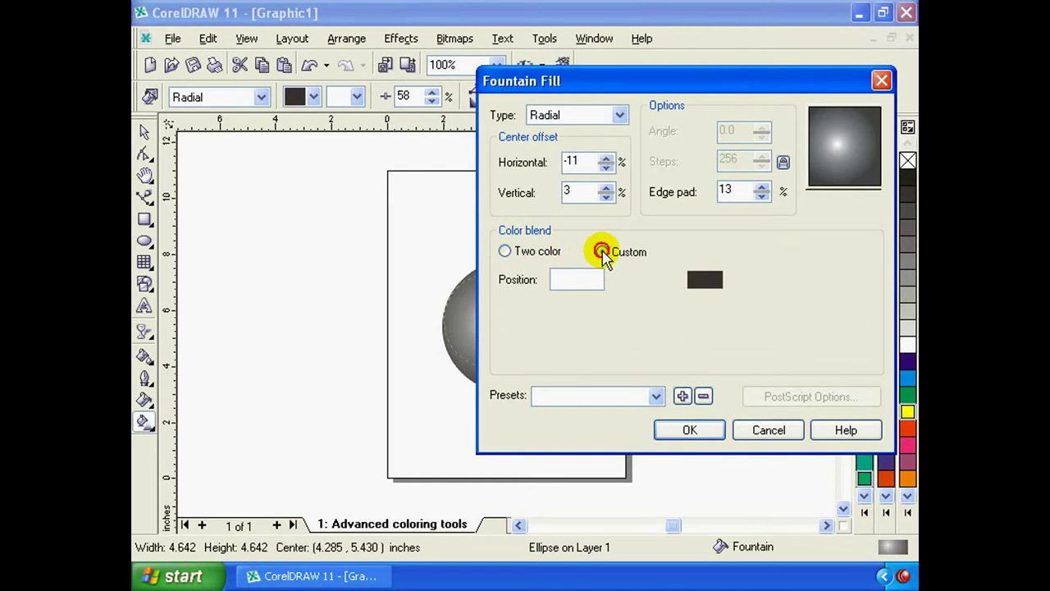
{"action": "left_click", "coordinate": [509, 251]}
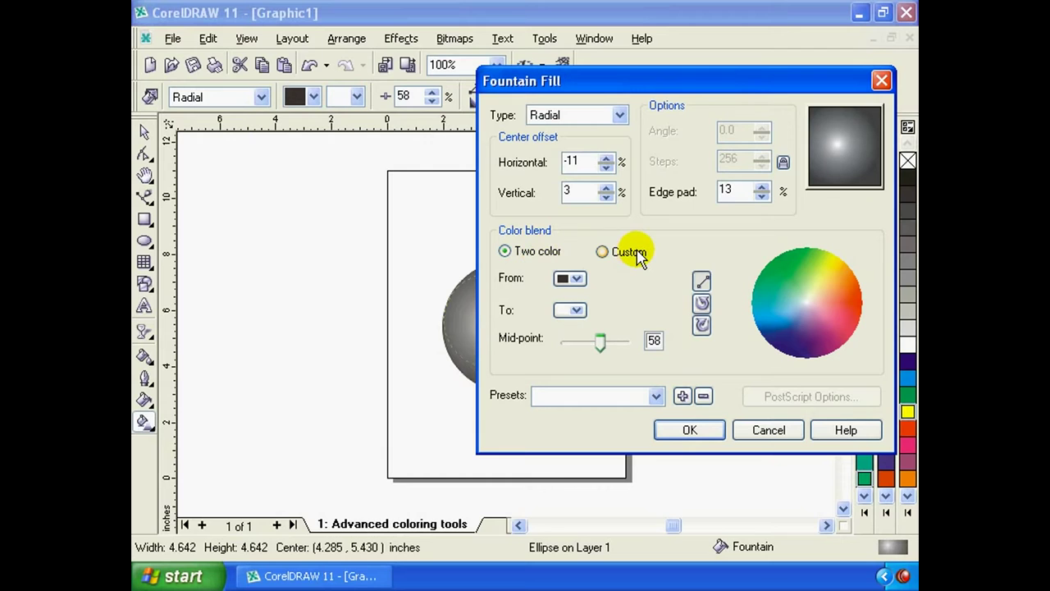
{"action": "mouse_move", "coordinate": [658, 82]}
{"action": "left_mouse_down"}
{"action": "mouse_move", "coordinate": [617, 145]}
{"action": "mouse_move", "coordinate": [606, 128]}
{"action": "mouse_move", "coordinate": [625, 86]}
{"action": "mouse_move", "coordinate": [444, 195]}
{"action": "mouse_move", "coordinate": [768, 202]}
{"action": "mouse_move", "coordinate": [657, 82]}
{"action": "mouse_move", "coordinate": [629, 74]}
{"action": "mouse_move", "coordinate": [663, 73]}
{"action": "mouse_move", "coordinate": [663, 87]}
{"action": "mouse_move", "coordinate": [668, 79]}
{"action": "mouse_move", "coordinate": [612, 86]}
{"action": "mouse_move", "coordinate": [599, 71]}
{"action": "mouse_move", "coordinate": [629, 94]}
{"action": "mouse_move", "coordinate": [731, 117]}
{"action": "mouse_move", "coordinate": [697, 92]}
{"action": "left_mouse_up"}
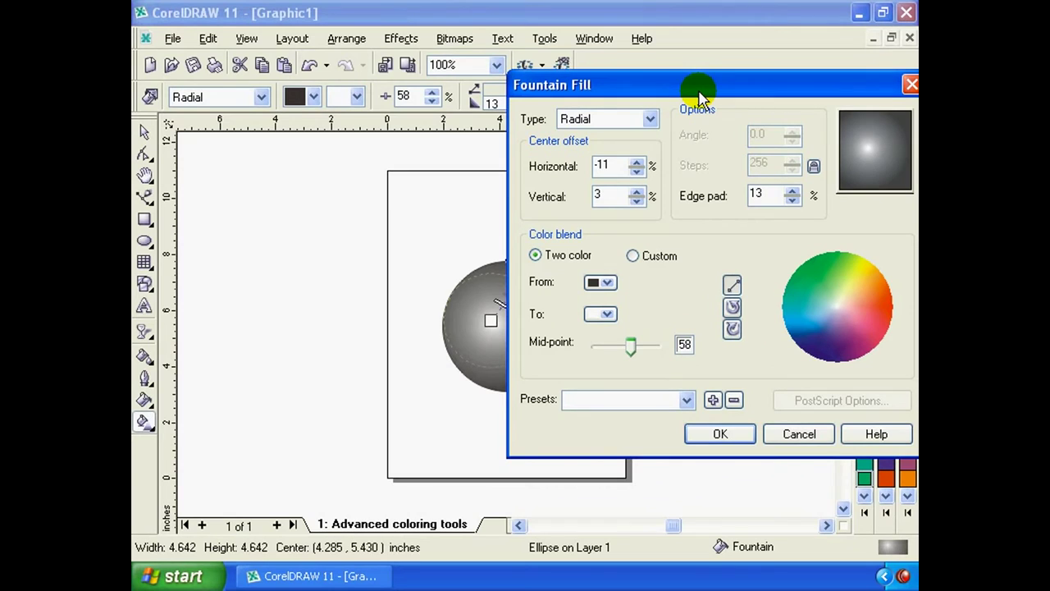
Accept the fountain fill, then swap it for a Full Color Pattern fill with enlarged, rotated tiles
{"action": "left_click", "coordinate": [722, 435]}
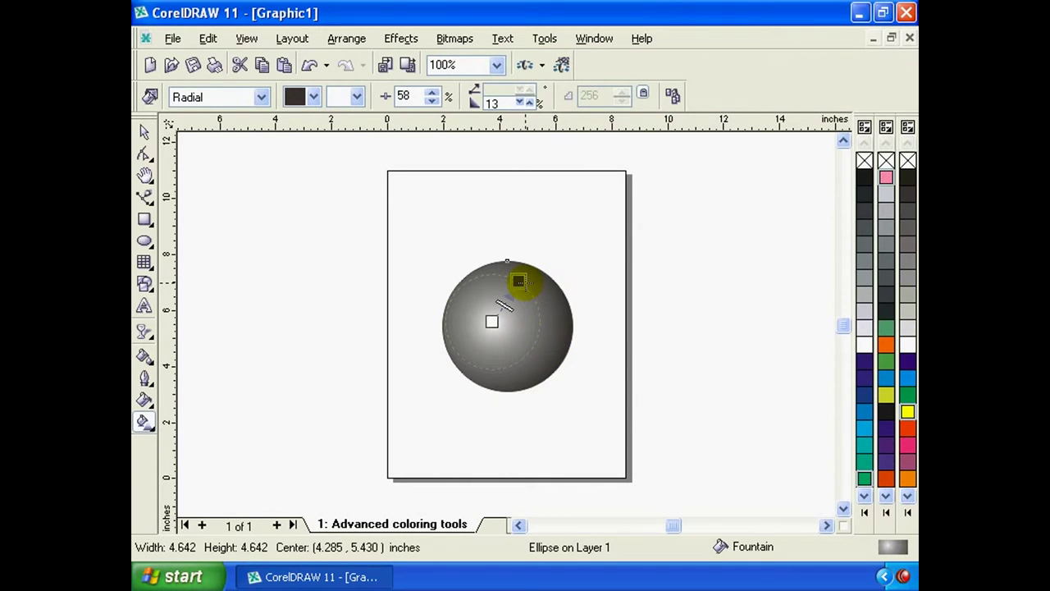
{"action": "left_click_drag", "start_coordinate": [519, 281], "coordinate": [524, 282]}
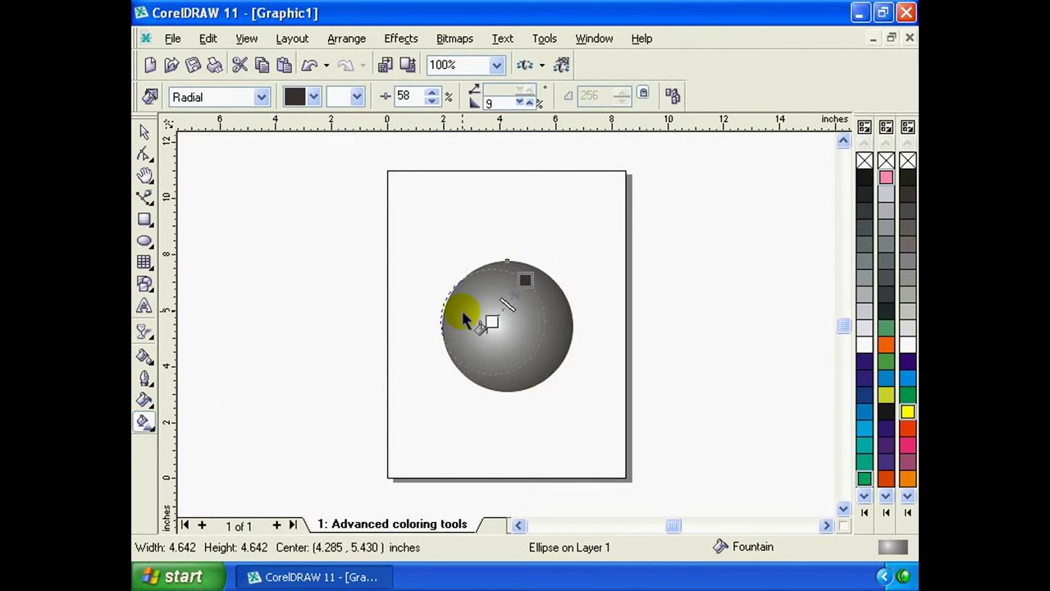
{"action": "left_click", "coordinate": [261, 98]}
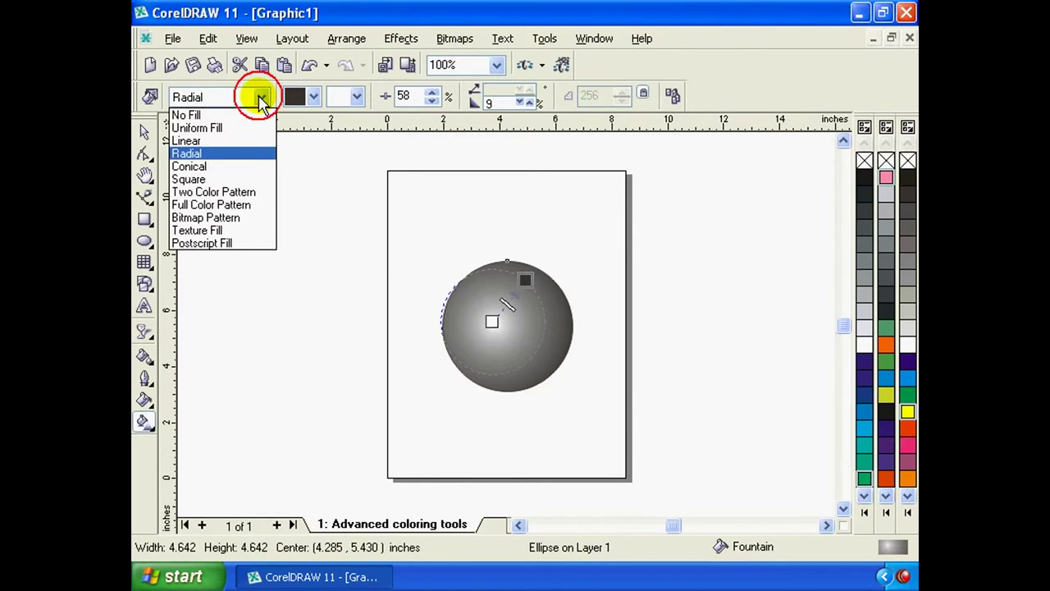
{"action": "left_click", "coordinate": [232, 210]}
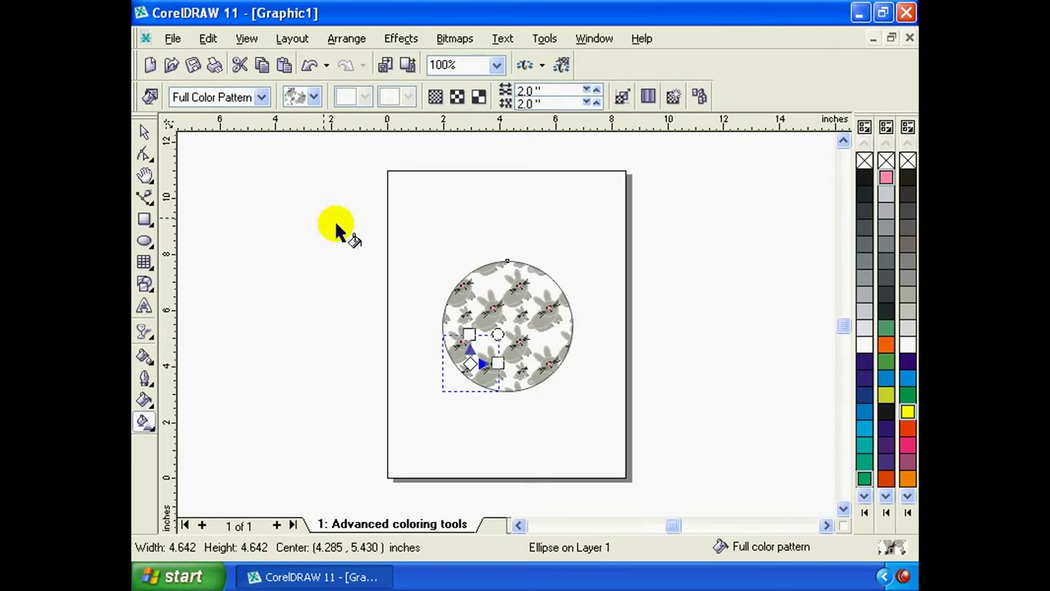
{"action": "mouse_move", "coordinate": [498, 335]}
{"action": "left_mouse_down"}
{"action": "mouse_move", "coordinate": [519, 306]}
{"action": "mouse_move", "coordinate": [499, 335]}
{"action": "left_mouse_up"}
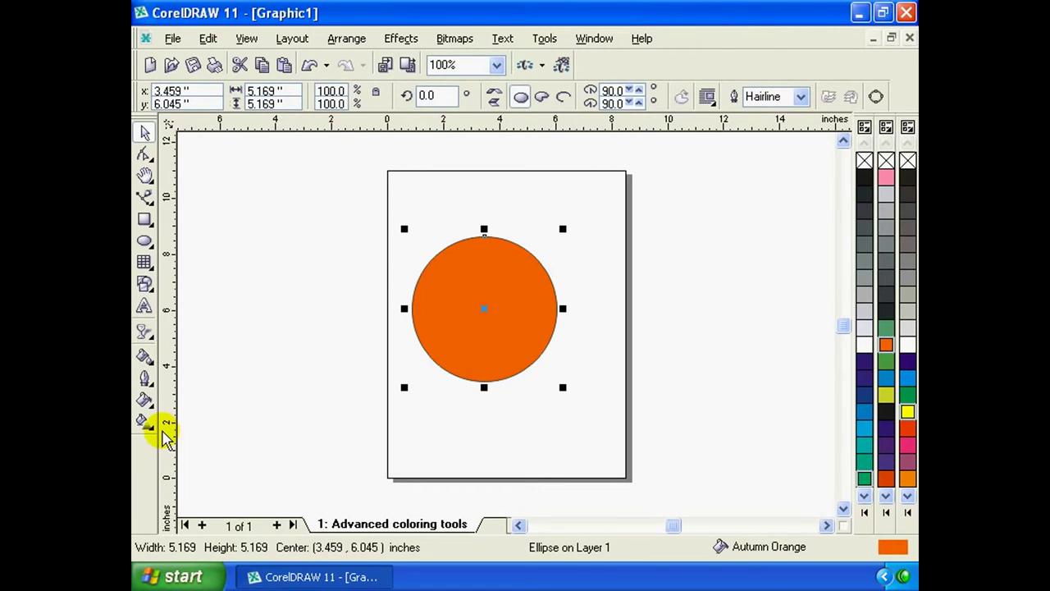
Select the orange circle and switch to the Interactive Mesh Fill tool
{"action": "left_click", "coordinate": [144, 423]}
{"action": "left_click", "coordinate": [149, 429]}
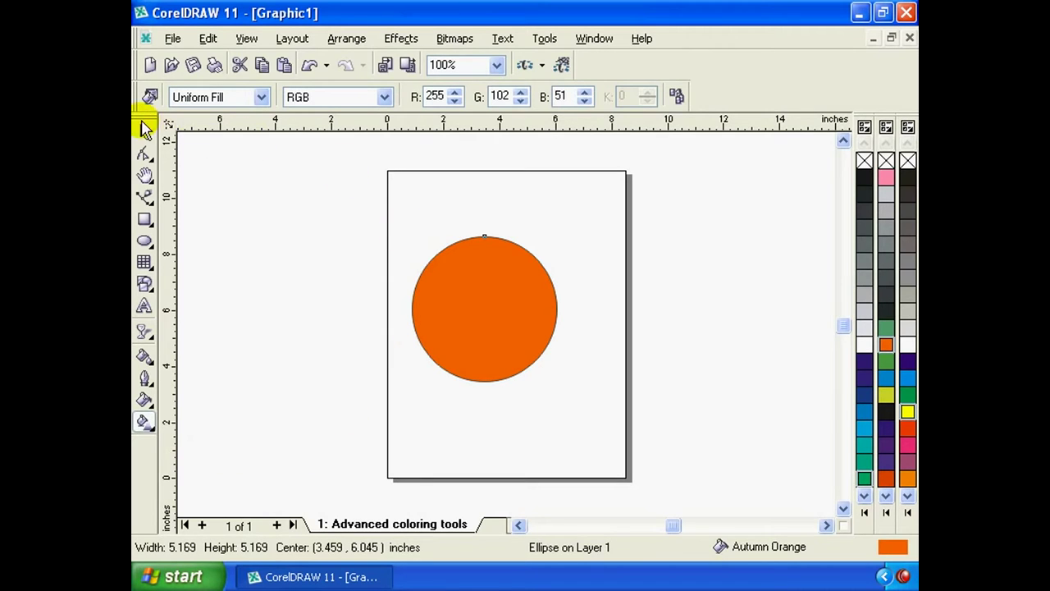
{"action": "left_click", "coordinate": [144, 130]}
{"action": "left_click", "coordinate": [497, 337]}
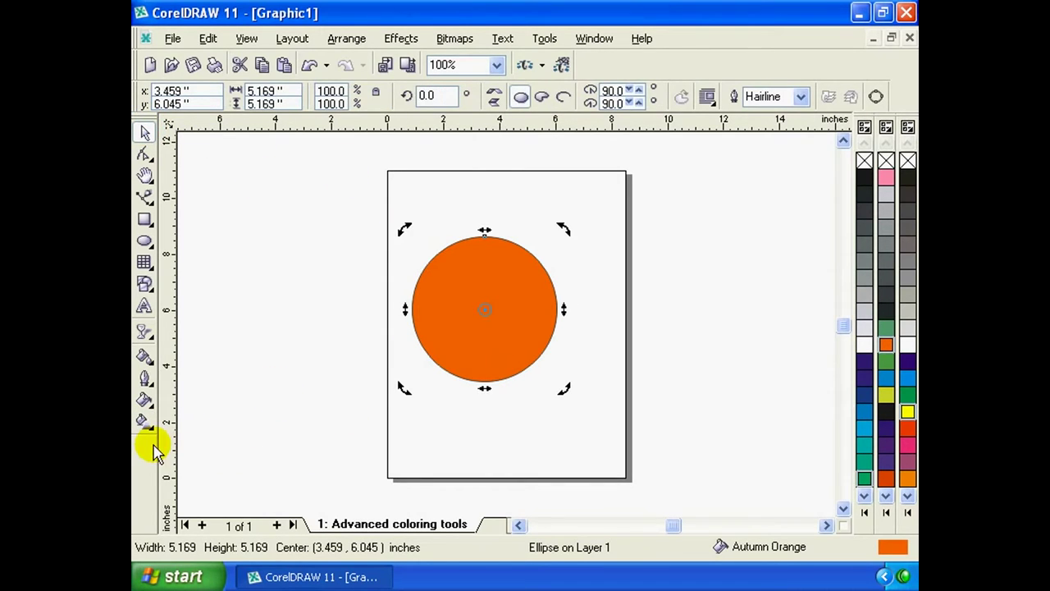
{"action": "left_click", "coordinate": [145, 425]}
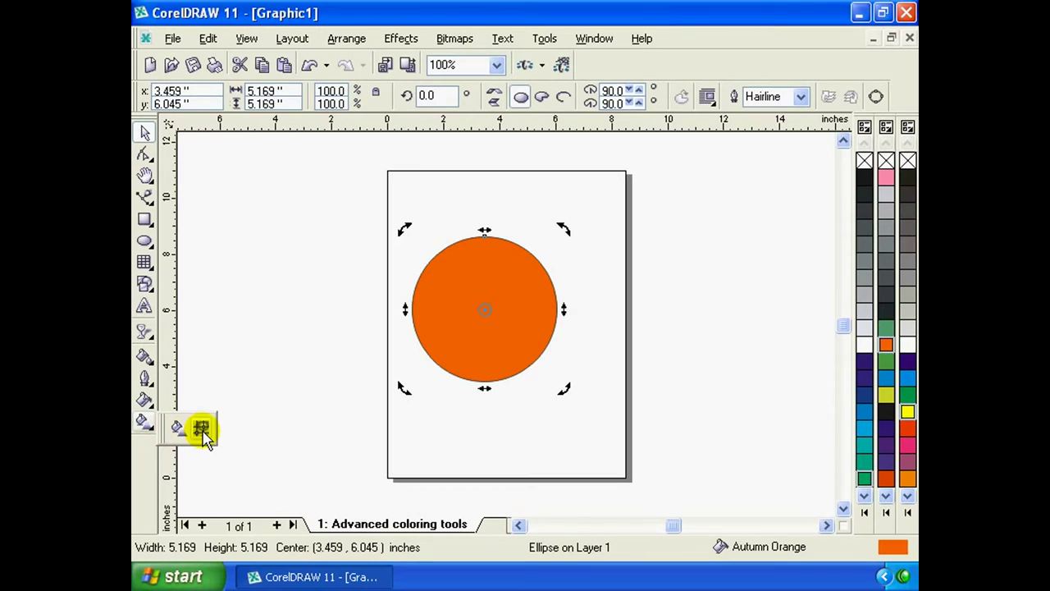
{"action": "left_click", "coordinate": [201, 429]}
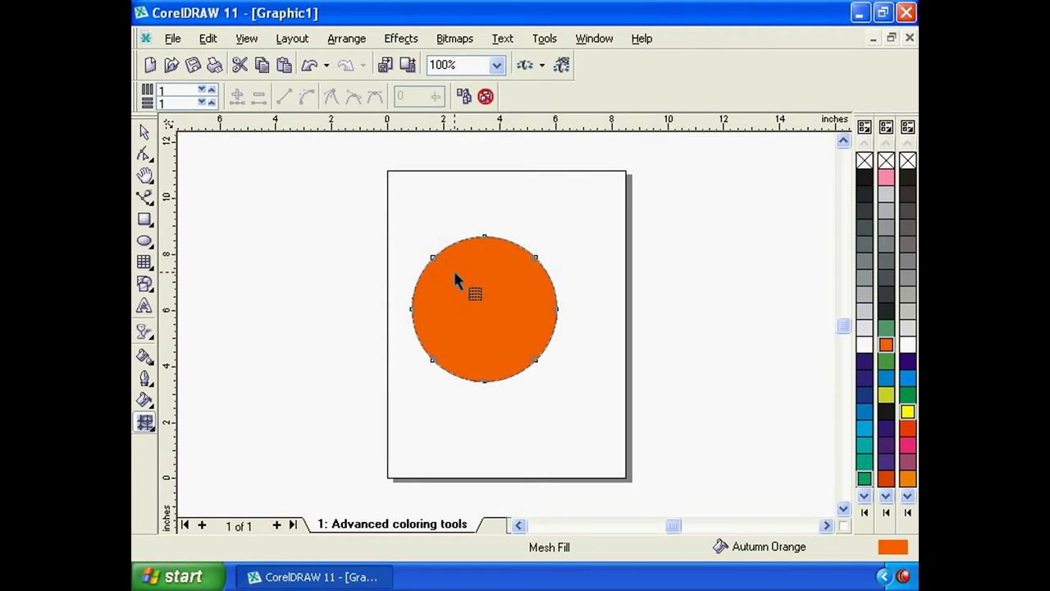
Apply a mesh fill to the circle, shift its centre node right, and set a 3 by 3 grid
{"action": "left_click", "coordinate": [473, 308]}
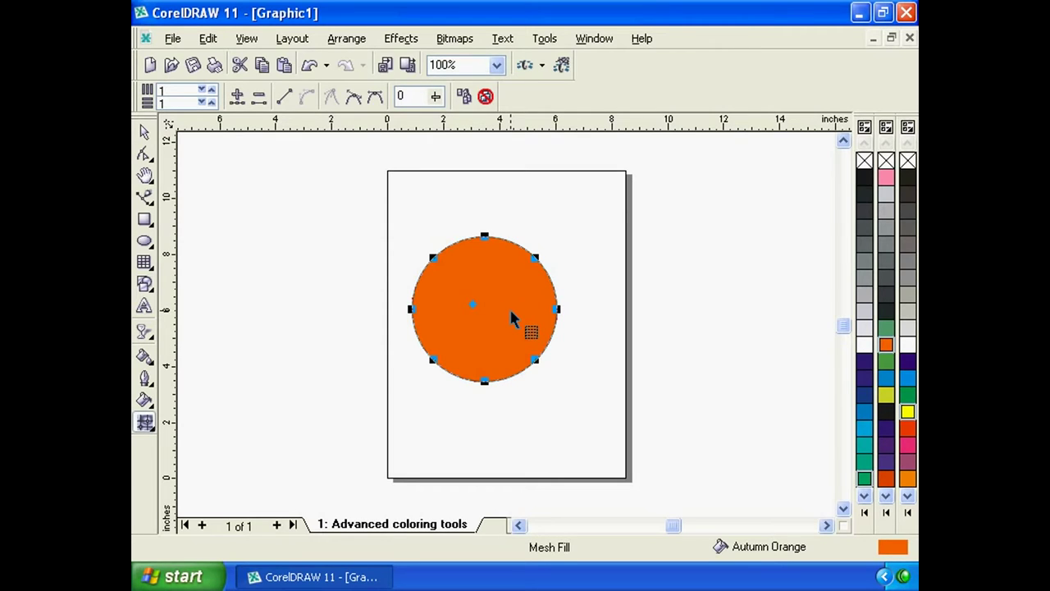
{"action": "left_click_drag", "start_coordinate": [473, 304], "coordinate": [510, 311]}
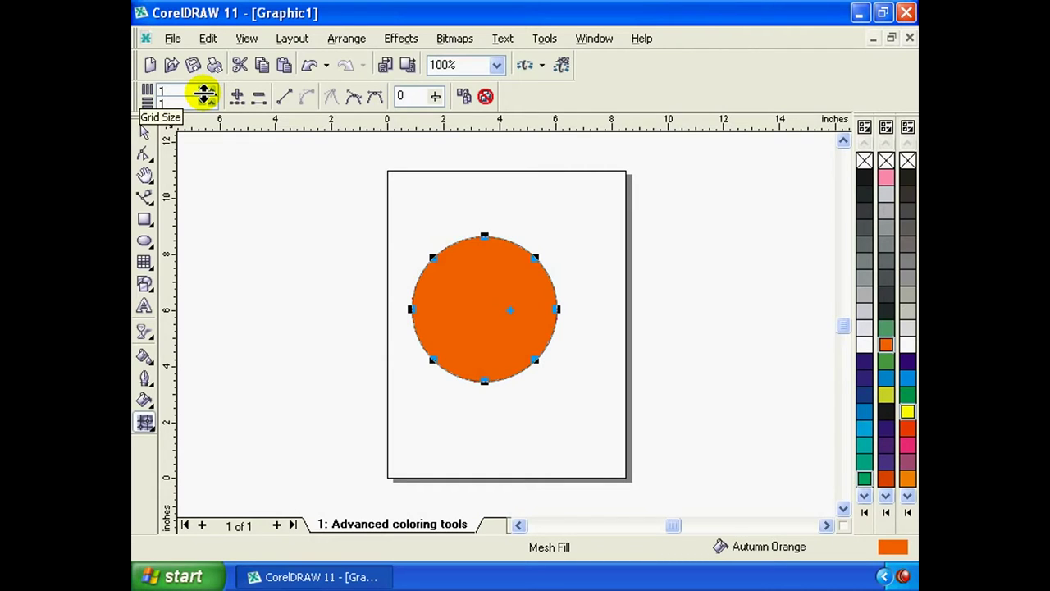
{"action": "left_click", "coordinate": [205, 89]}
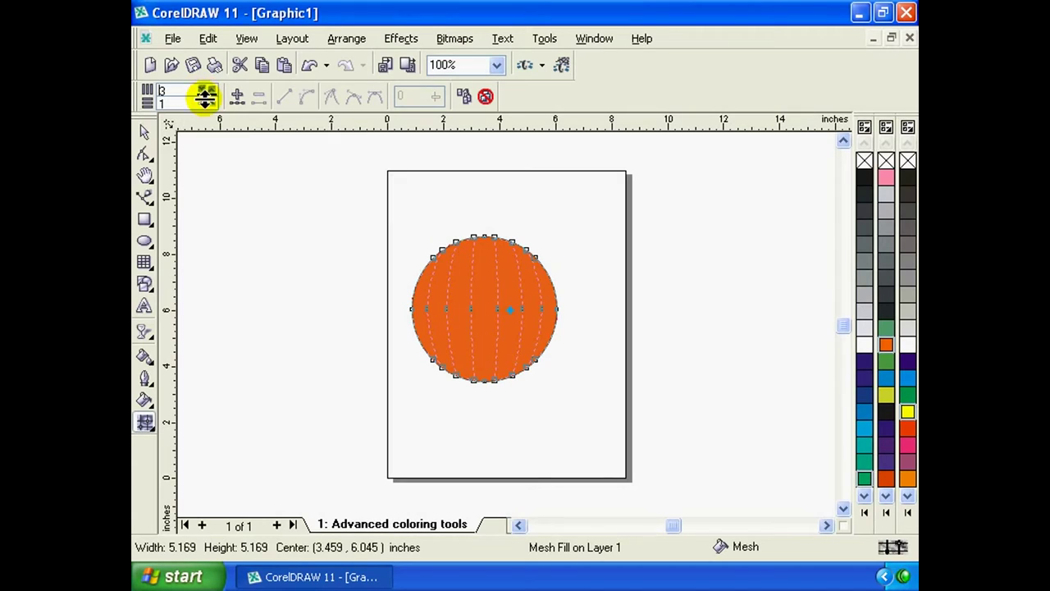
{"action": "left_click_drag", "start_coordinate": [205, 93], "coordinate": [201, 106]}
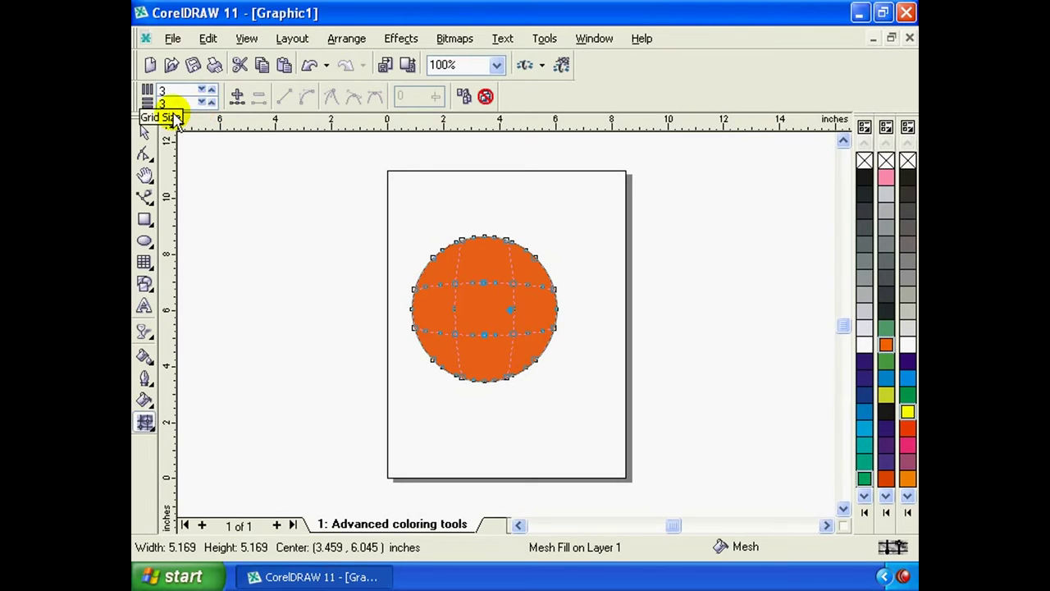
{"action": "left_click", "coordinate": [169, 97]}
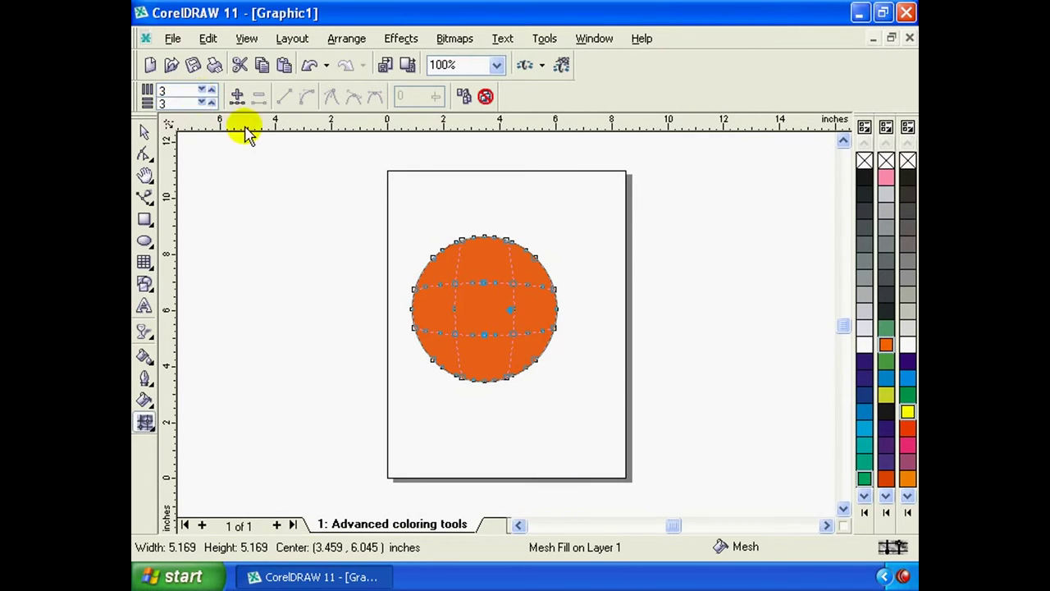
Colour mesh nodes white (upper-left), yellow (lower-right), teal-blue (upper-right) and white (lower-left)
{"action": "left_click", "coordinate": [454, 284]}
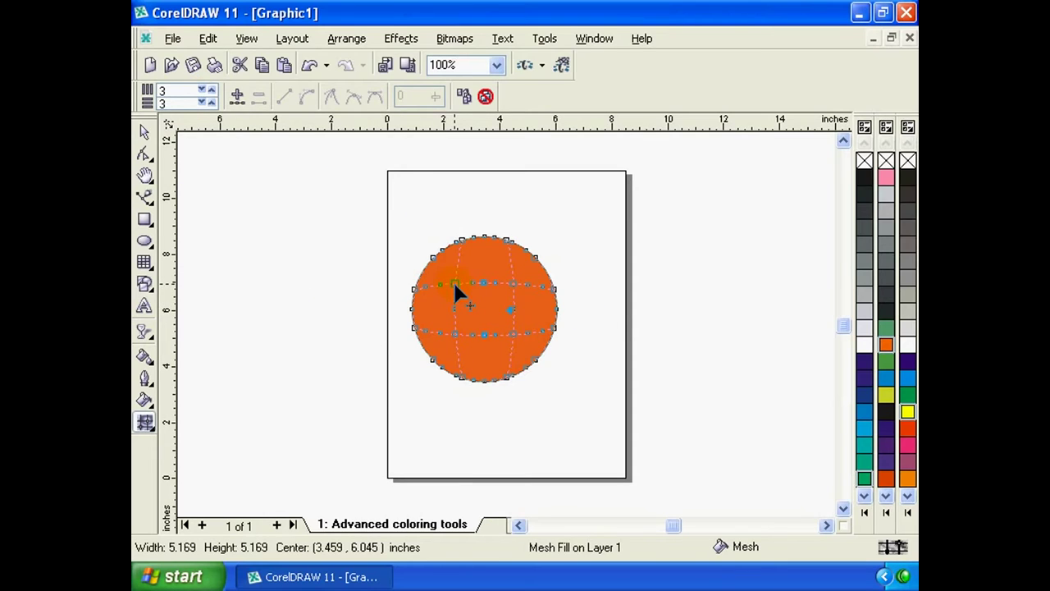
{"action": "left_click", "coordinate": [453, 286]}
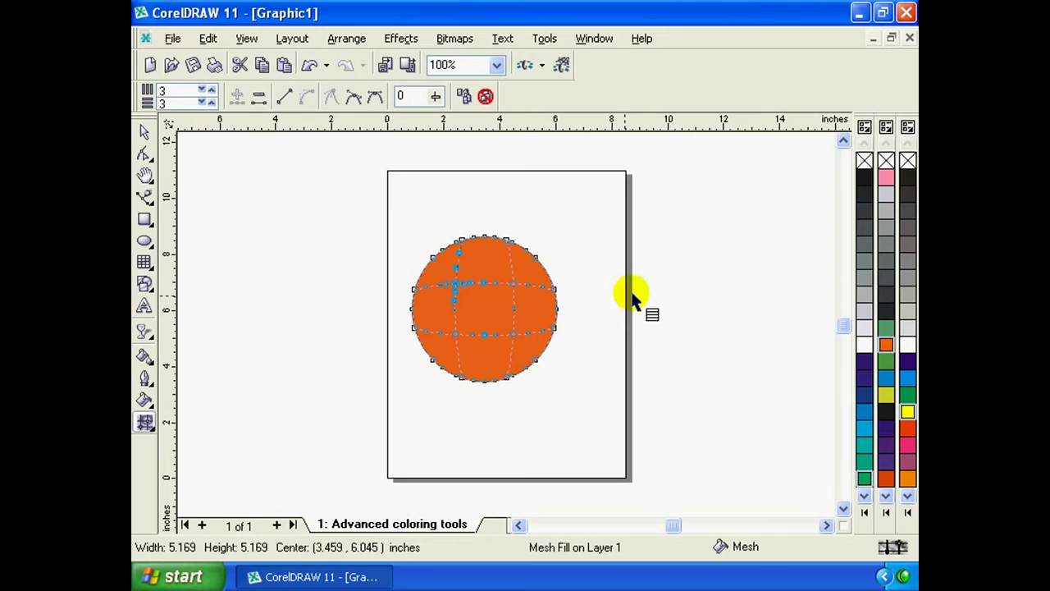
{"action": "left_click", "coordinate": [908, 346]}
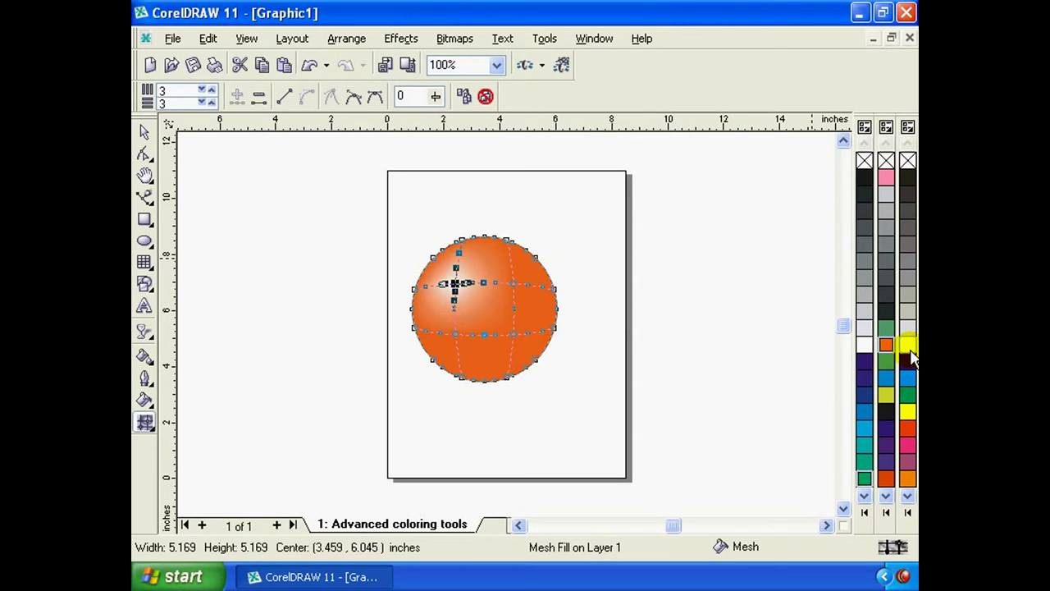
{"action": "left_click", "coordinate": [513, 333]}
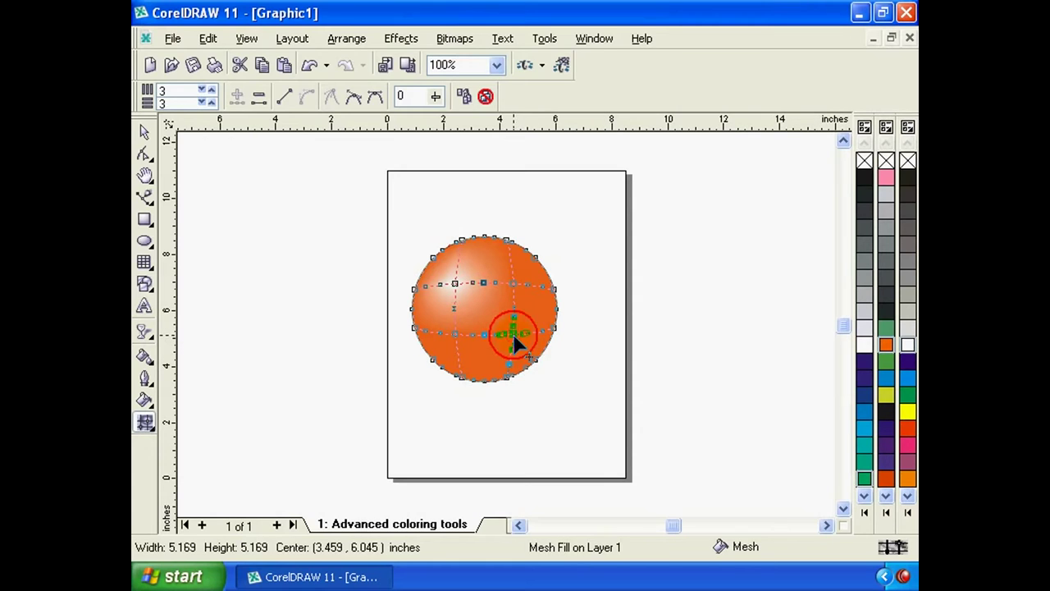
{"action": "left_click", "coordinate": [908, 411]}
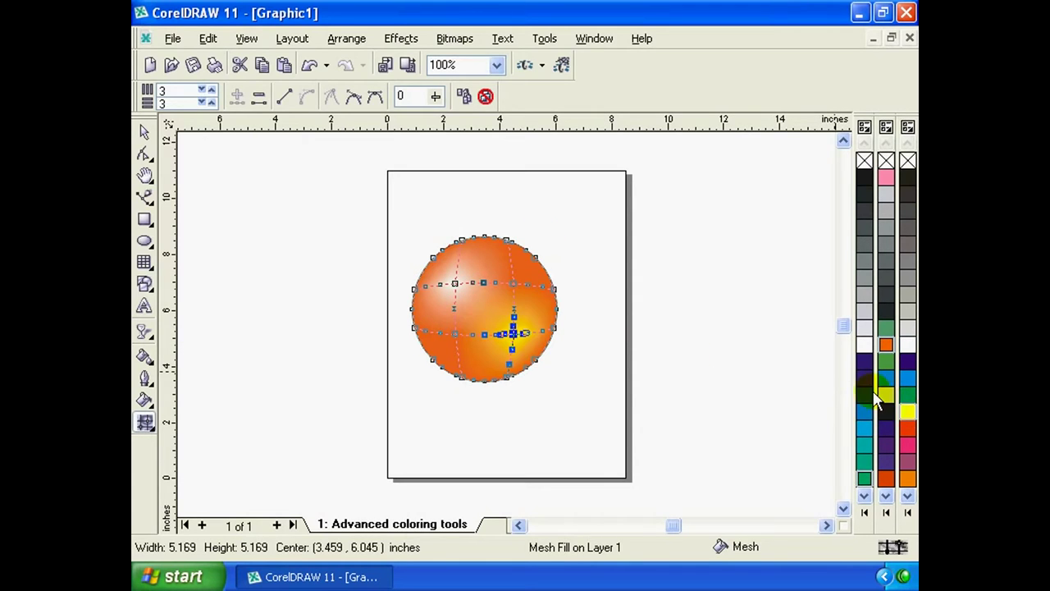
{"action": "left_click", "coordinate": [513, 283]}
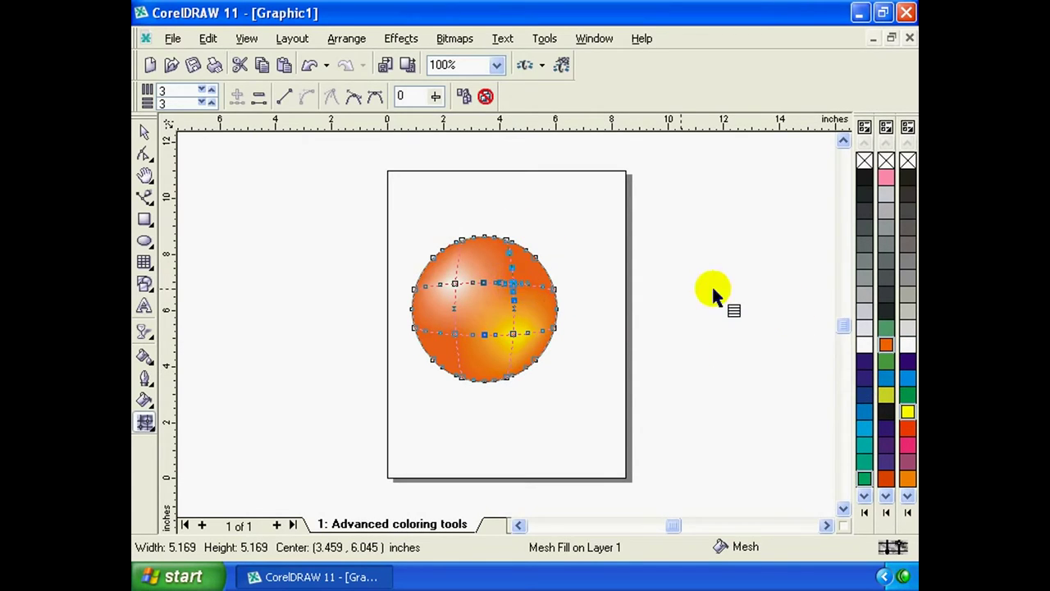
{"action": "left_click", "coordinate": [908, 389]}
{"action": "left_click", "coordinate": [456, 376]}
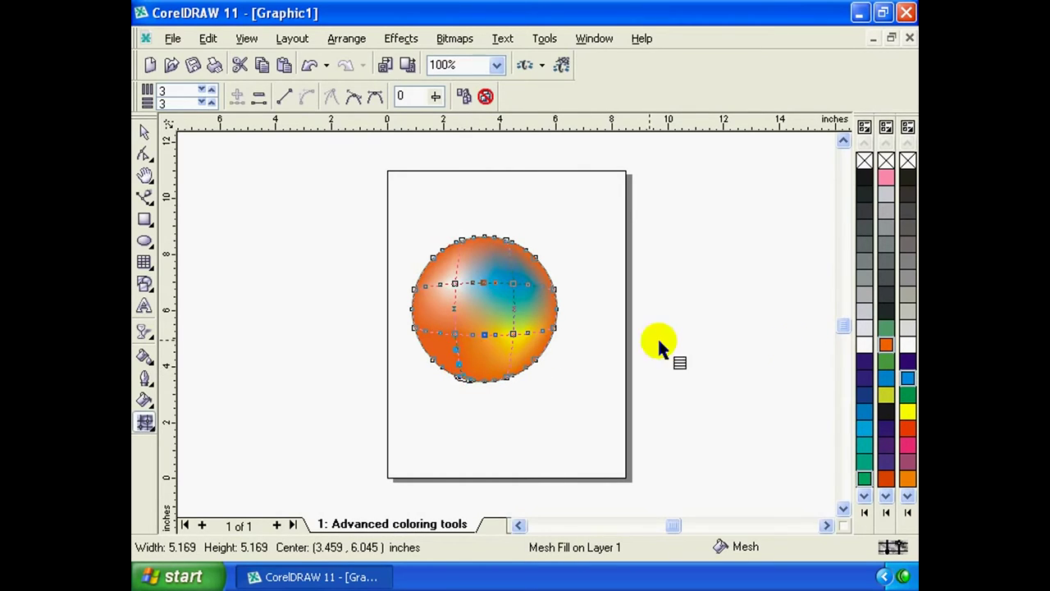
{"action": "left_click", "coordinate": [866, 345]}
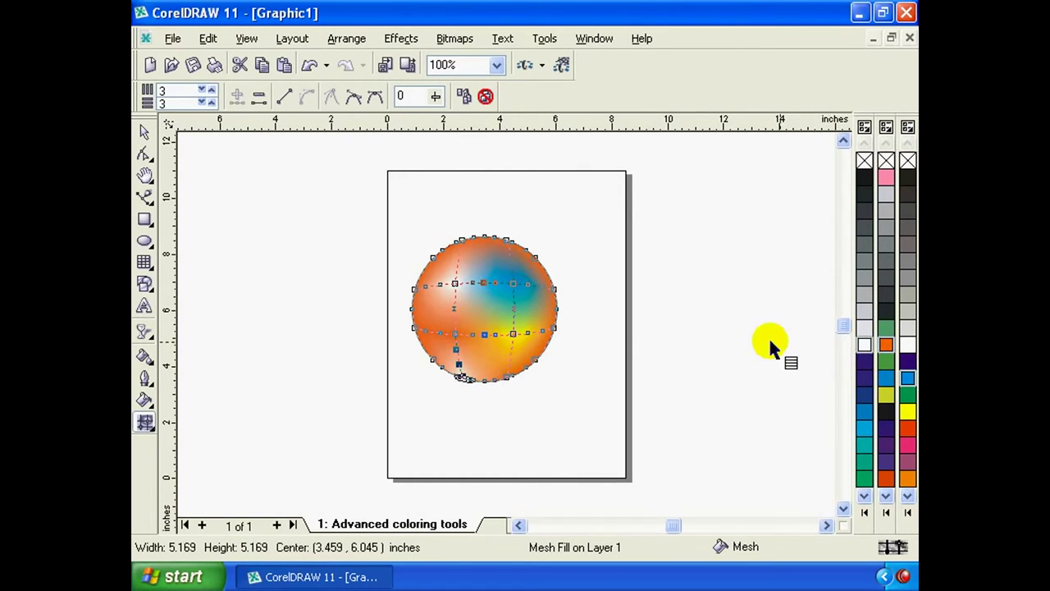
{"action": "left_click", "coordinate": [608, 325]}
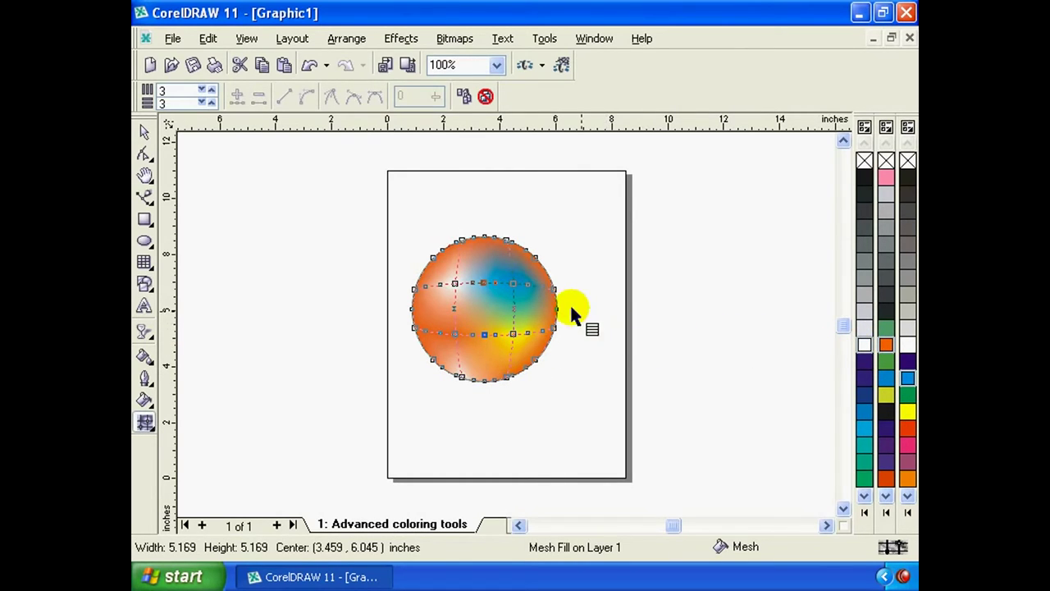
Scale the mesh-filled circle up to about 7.2 inches (139.4%) and move it into place
{"action": "left_click", "coordinate": [144, 132]}
{"action": "left_click", "coordinate": [278, 182]}
{"action": "left_click_drag", "start_coordinate": [520, 287], "coordinate": [526, 297]}
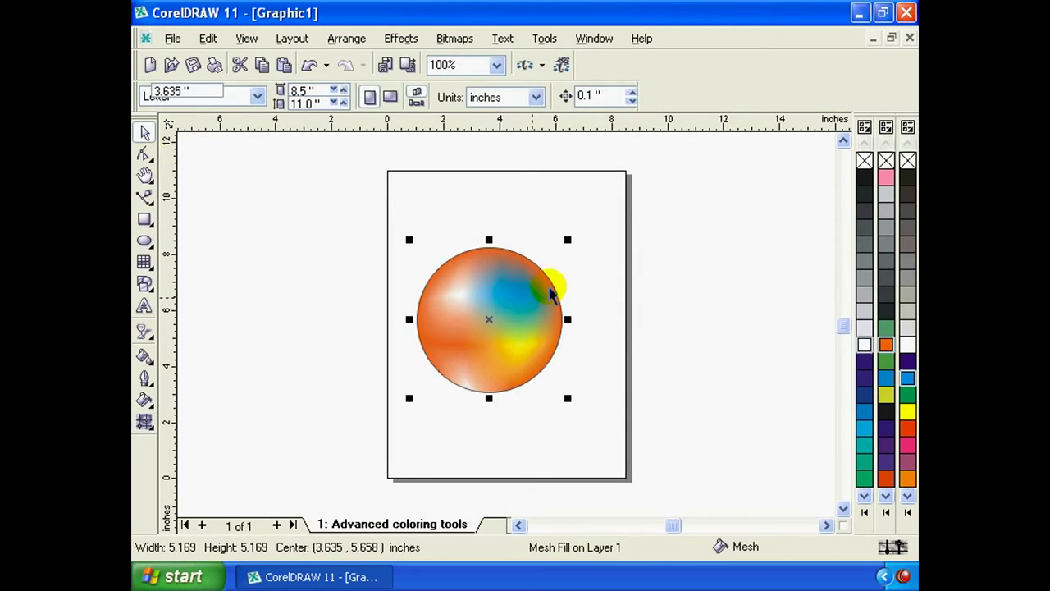
{"action": "left_click", "coordinate": [575, 293]}
{"action": "left_click", "coordinate": [546, 287]}
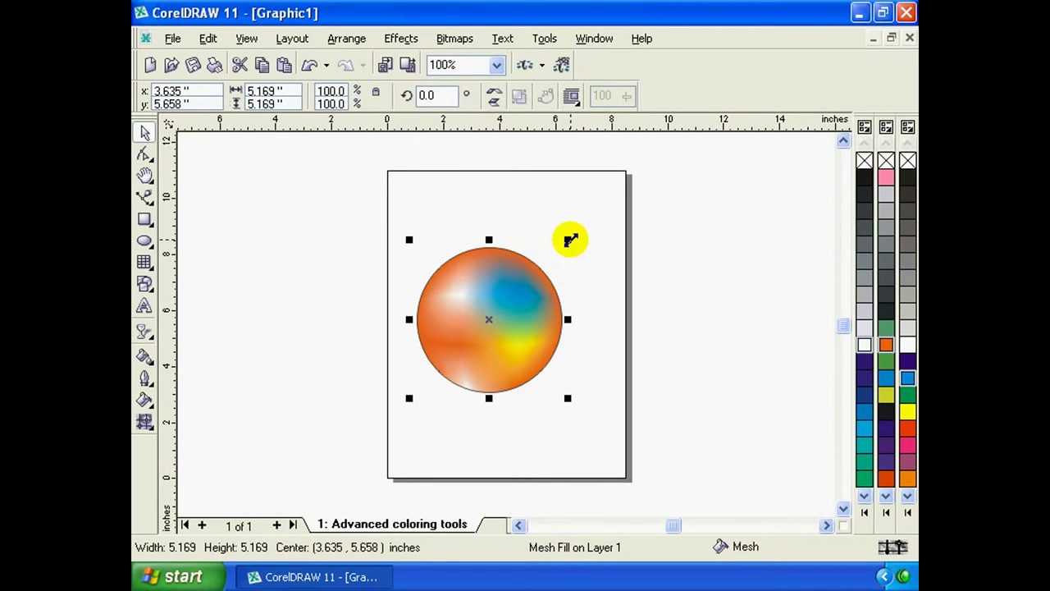
{"action": "left_click_drag", "start_coordinate": [568, 240], "coordinate": [626, 182]}
{"action": "left_click_drag", "start_coordinate": [551, 298], "coordinate": [529, 312]}
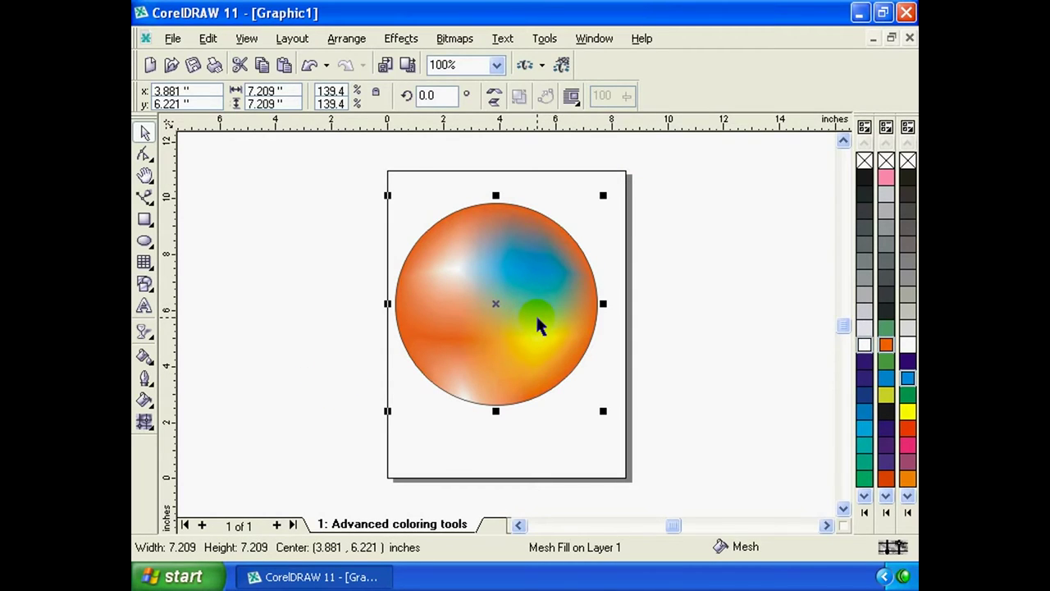
{"action": "left_click", "coordinate": [537, 318]}
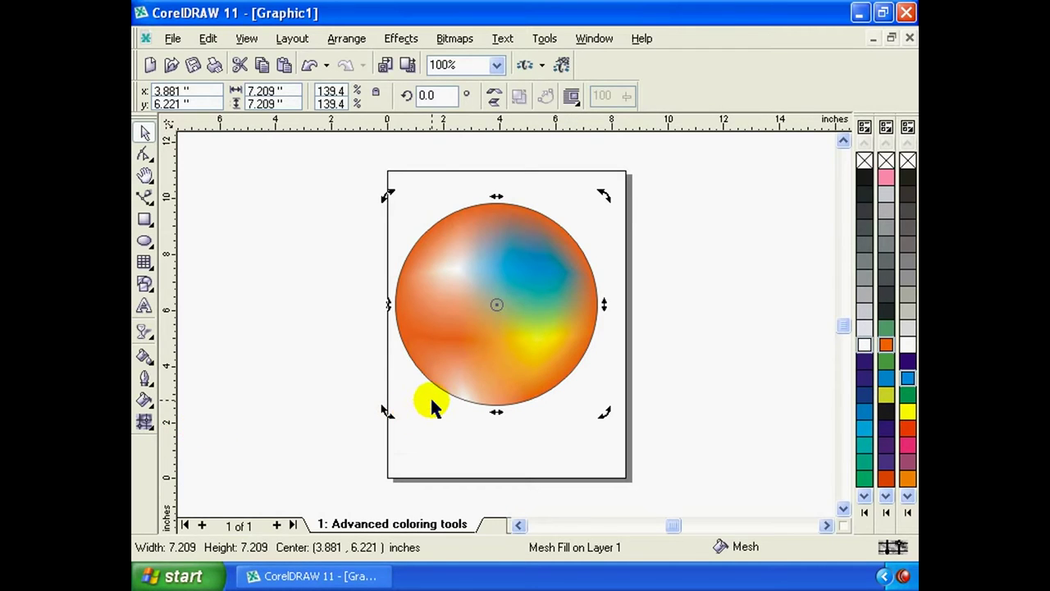
{"action": "left_click", "coordinate": [500, 348]}
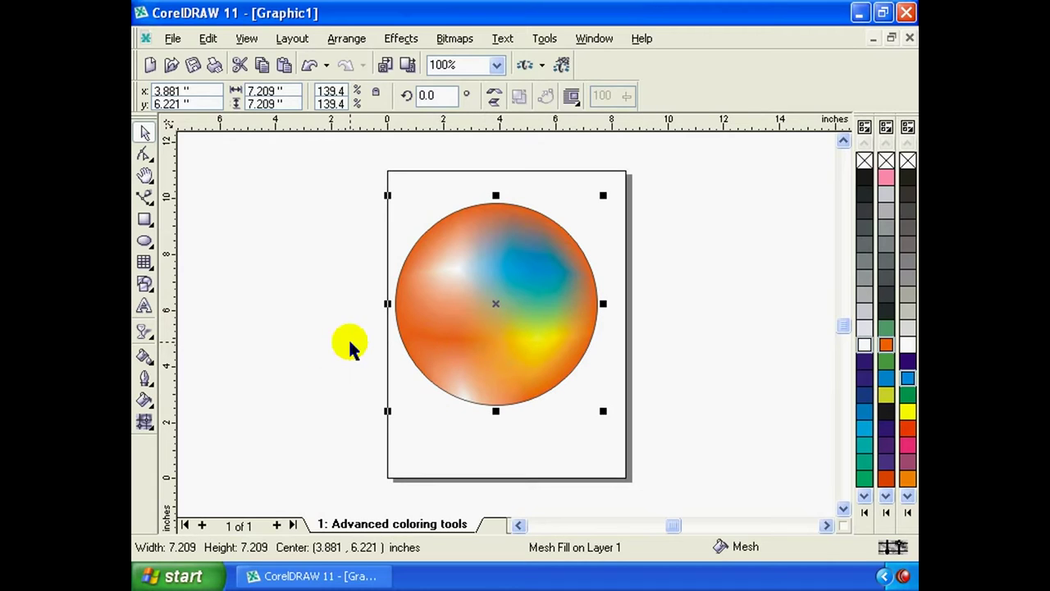
Raise the circle's mesh to 5 columns, colour the lower-middle nodes yellow and smooth the node
{"action": "left_click", "coordinate": [143, 424]}
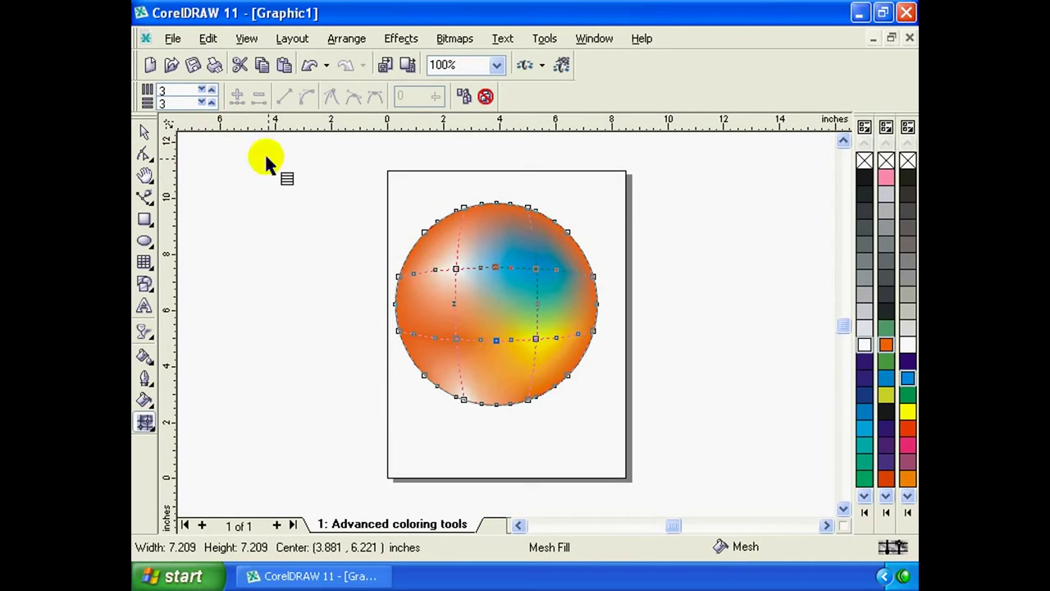
{"action": "double_click", "coordinate": [204, 91]}
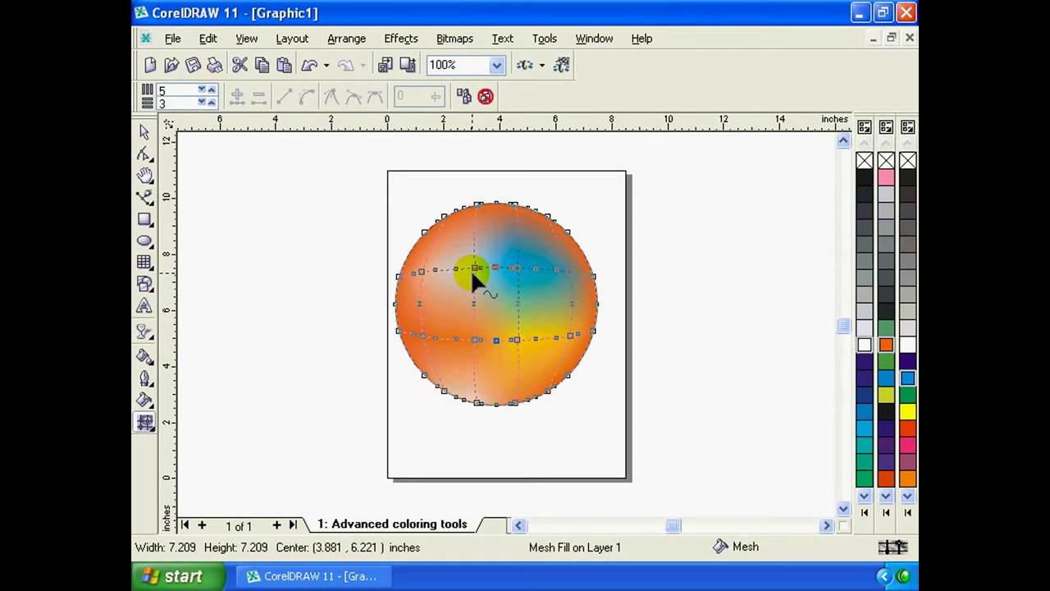
{"action": "left_click", "coordinate": [481, 205]}
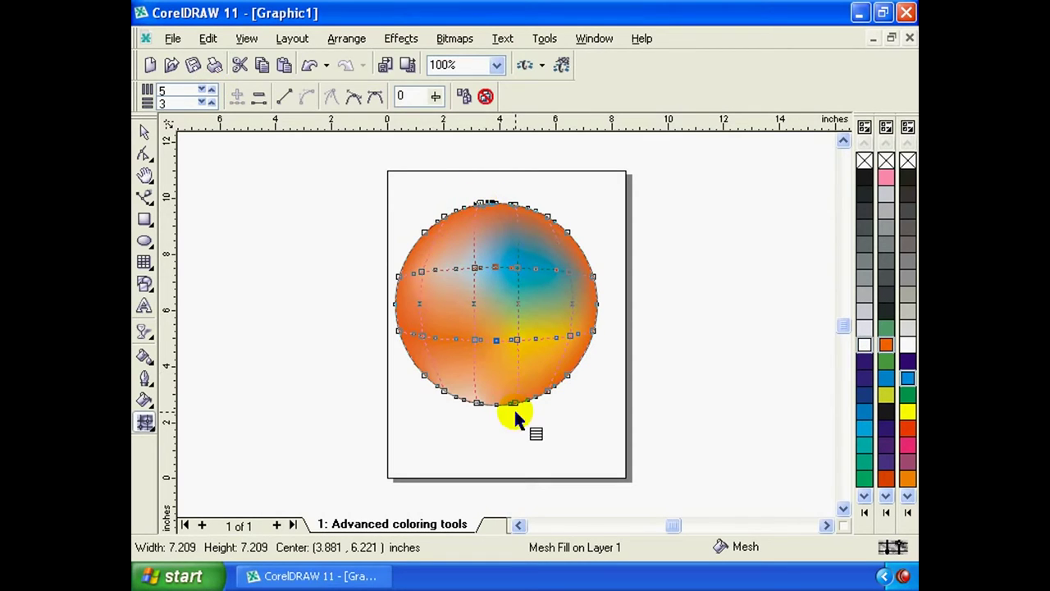
{"action": "left_click", "coordinate": [441, 213]}
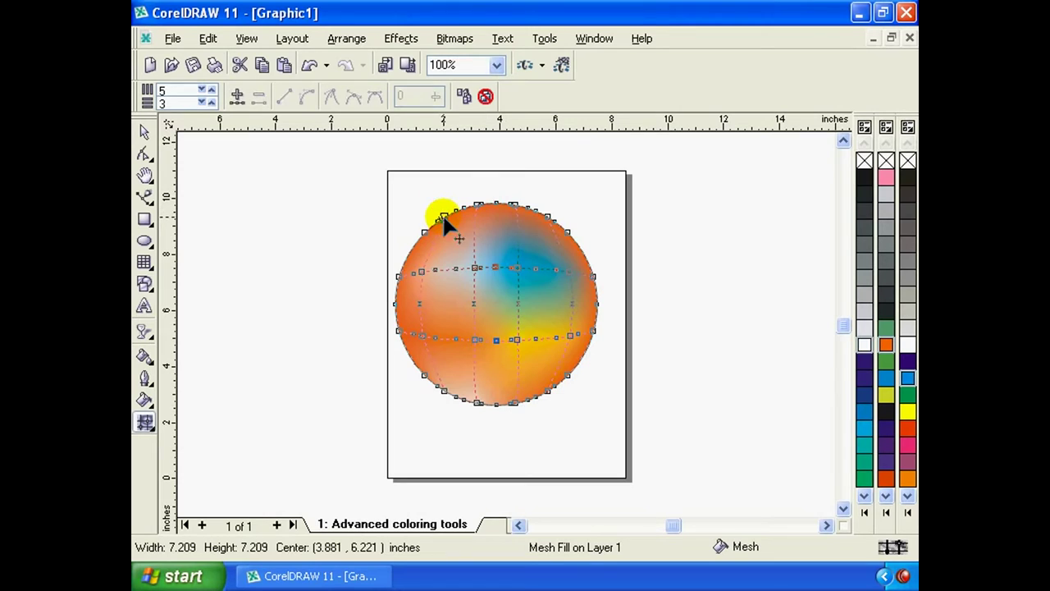
{"action": "left_click_drag", "start_coordinate": [529, 410], "coordinate": [467, 333]}
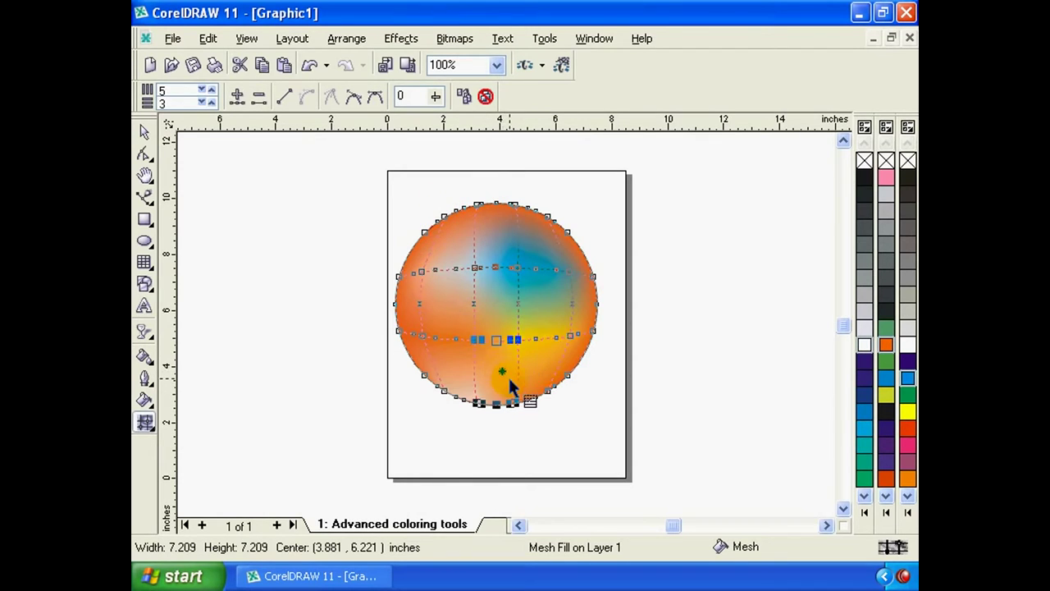
{"action": "left_click", "coordinate": [908, 411]}
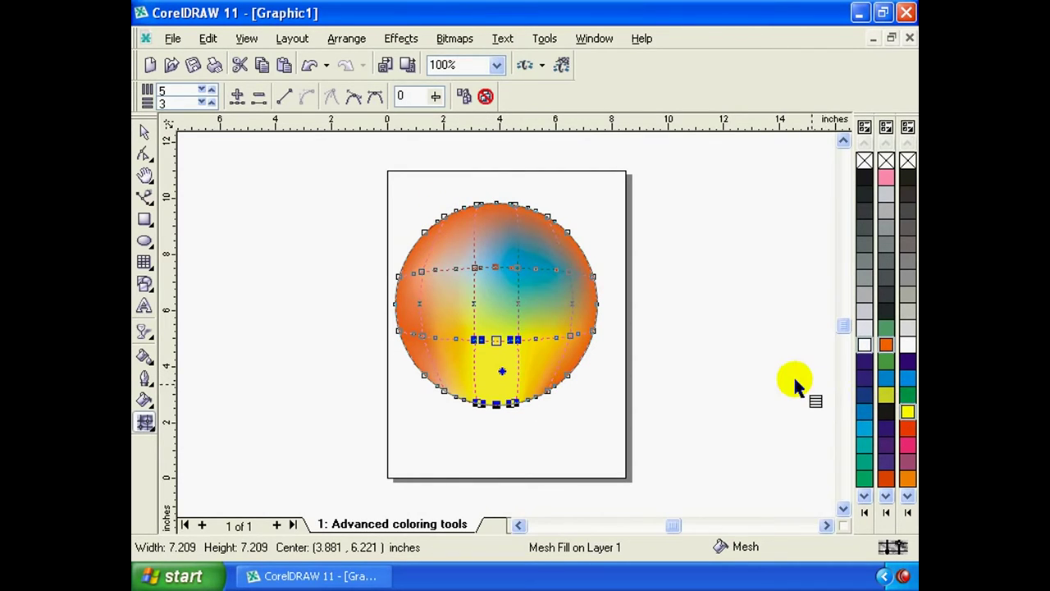
{"action": "left_click", "coordinate": [352, 104]}
Make a right-side mesh node symmetrical and straighten its curve segment, then select a middle node
{"action": "left_click", "coordinate": [475, 268]}
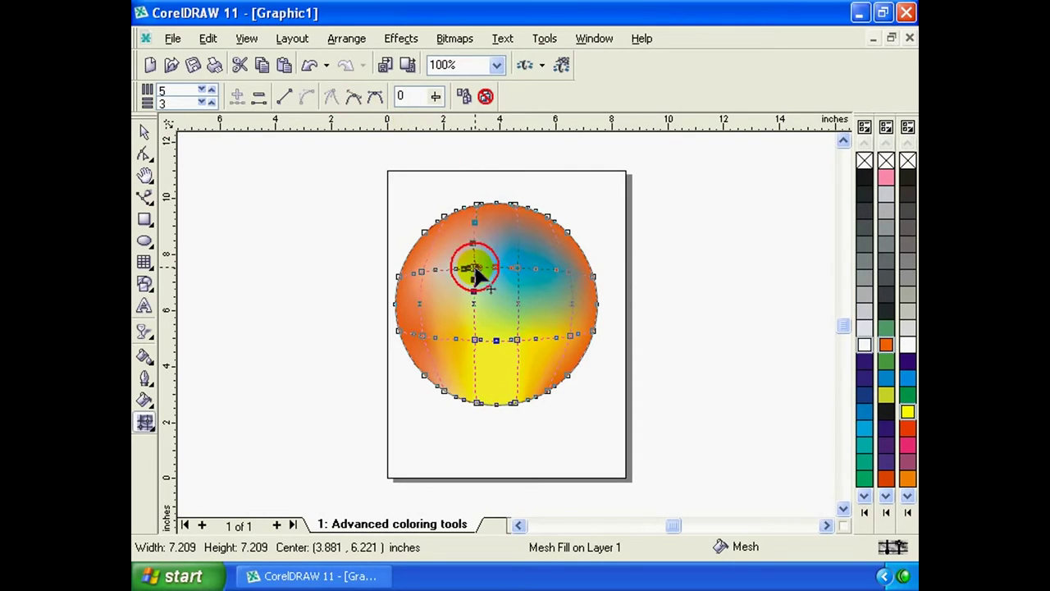
{"action": "left_click", "coordinate": [374, 97]}
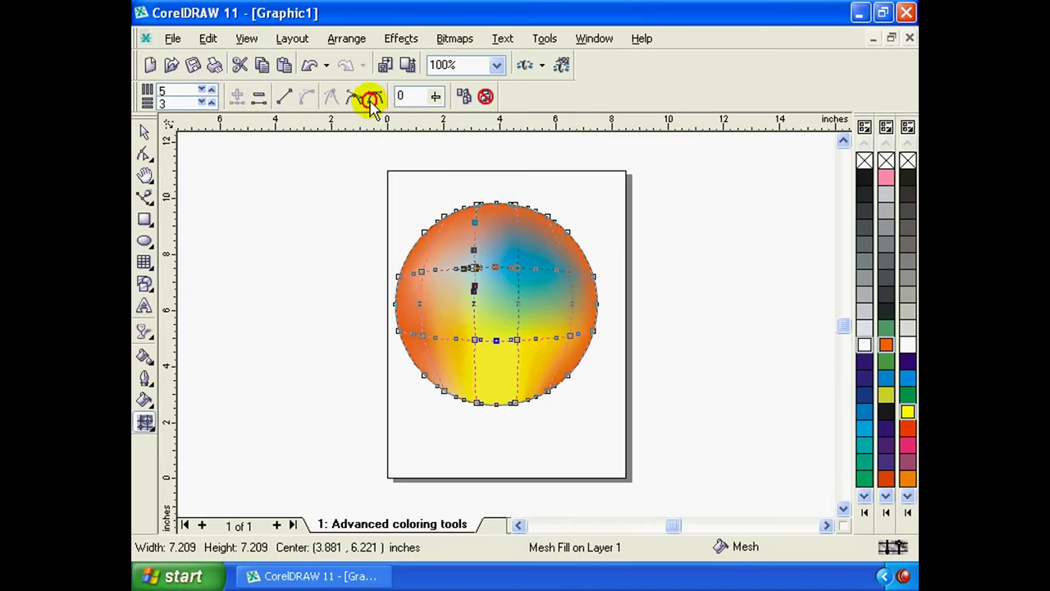
{"action": "left_click", "coordinate": [290, 94]}
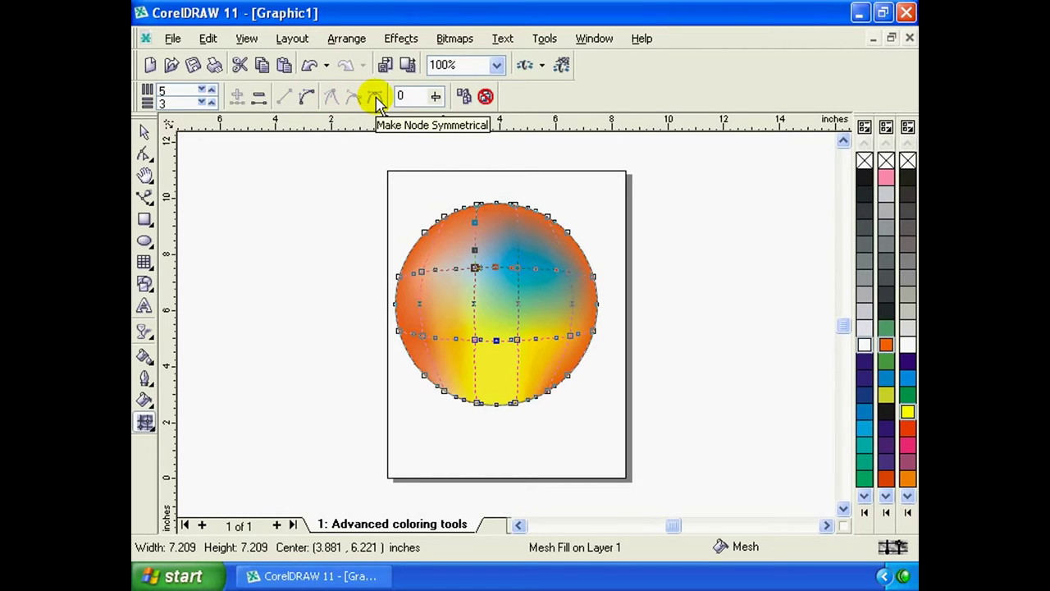
{"action": "left_click", "coordinate": [568, 230]}
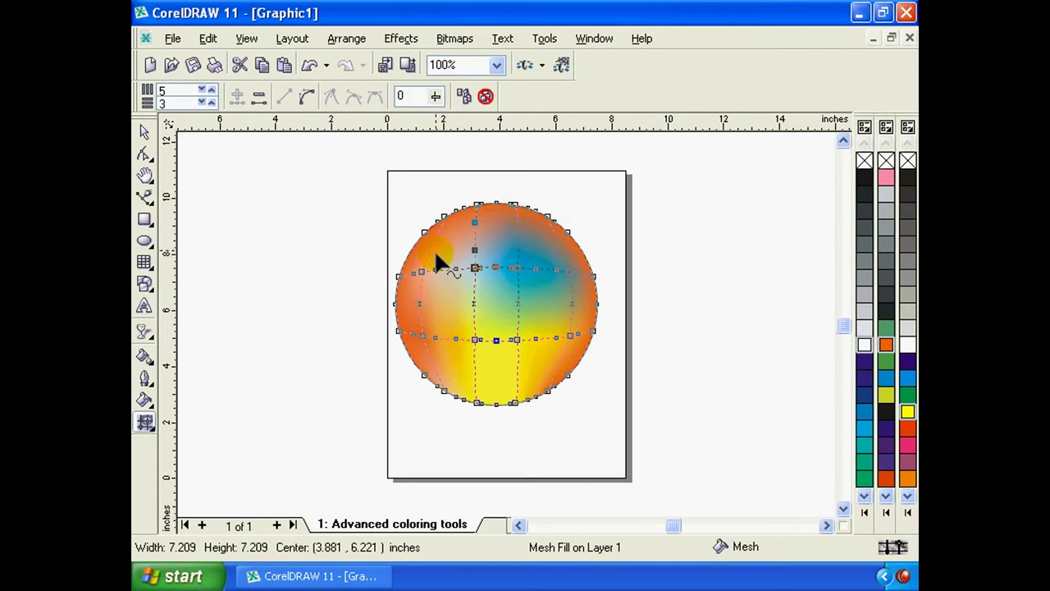
{"action": "left_click", "coordinate": [539, 236]}
{"action": "left_click", "coordinate": [455, 244]}
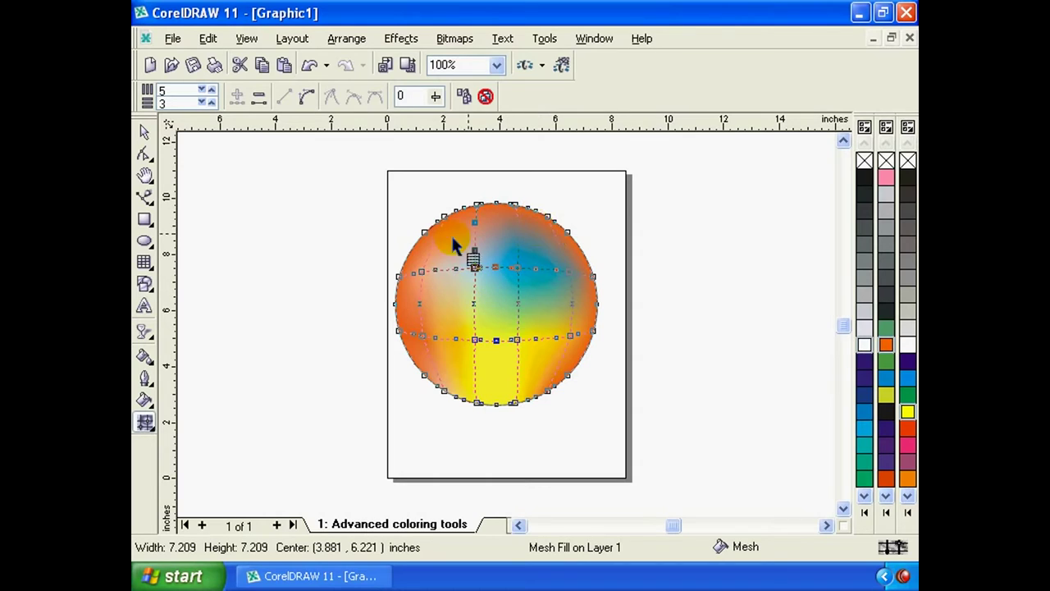
{"action": "left_click", "coordinate": [517, 339]}
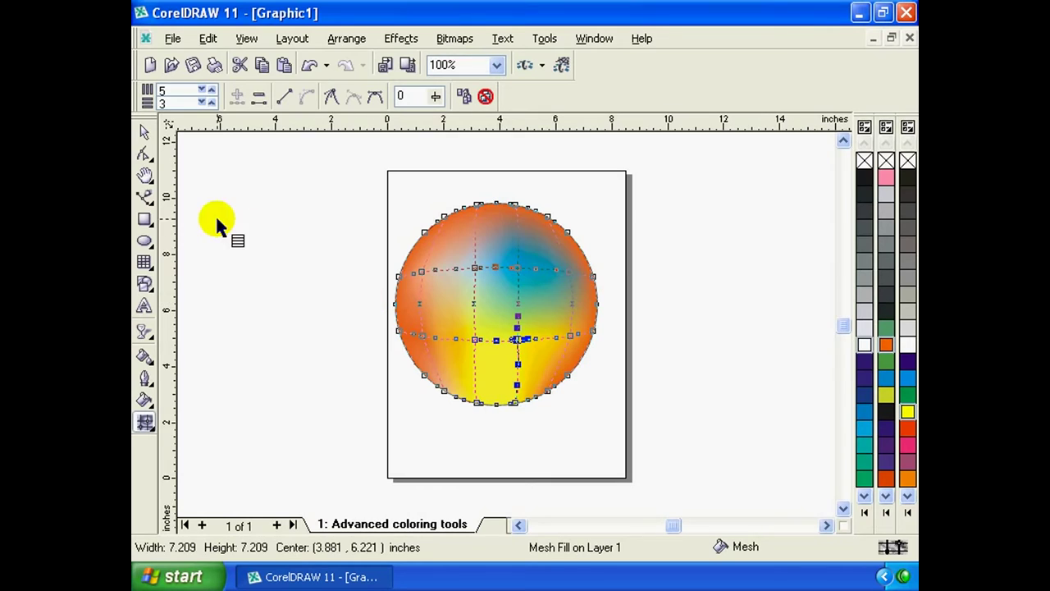
Drop green onto a mesh patch, undoing the first attempt and placing it elsewhere
{"action": "left_click_drag", "start_coordinate": [217, 222], "coordinate": [488, 330]}
{"action": "key", "text": "ctrl+z"}
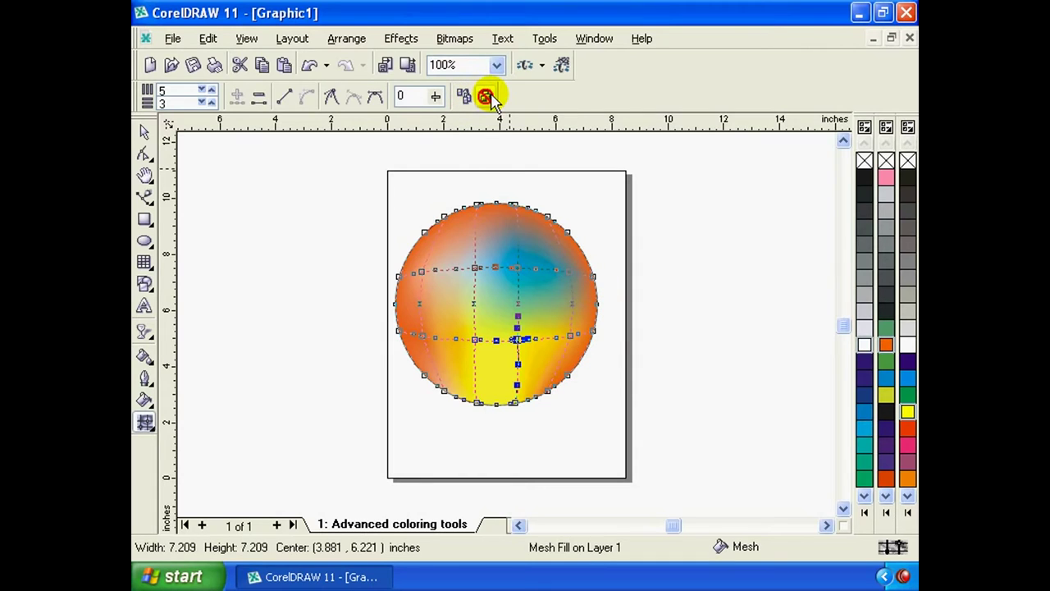
{"action": "mouse_move", "coordinate": [886, 361]}
{"action": "left_mouse_down"}
{"action": "mouse_move", "coordinate": [532, 305]}
{"action": "mouse_move", "coordinate": [490, 102]}
{"action": "left_mouse_up"}
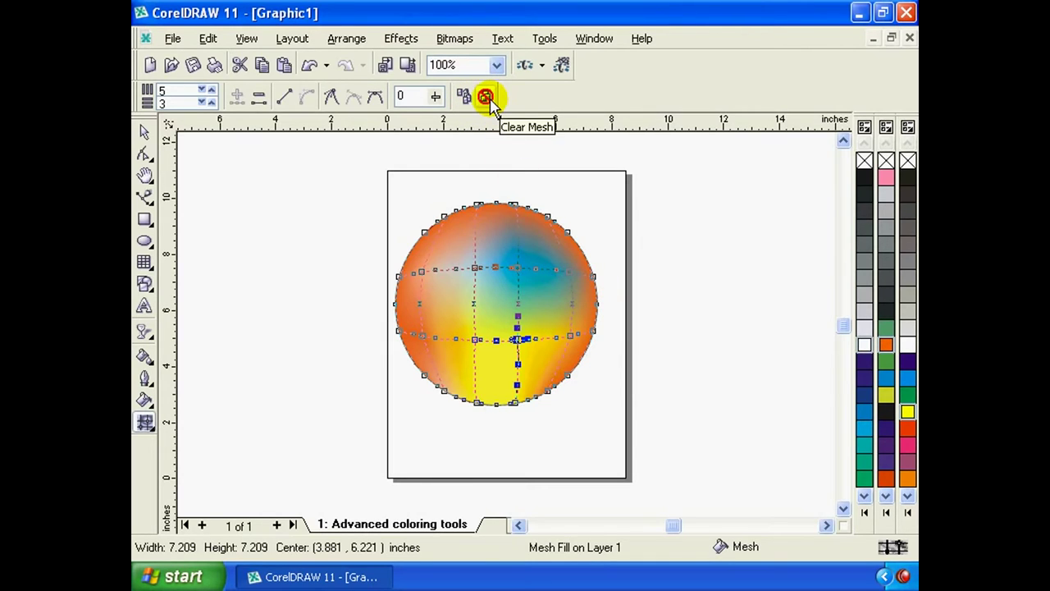
Clear the mesh colours and reduce the circle's mesh to a single column
{"action": "left_click", "coordinate": [487, 98]}
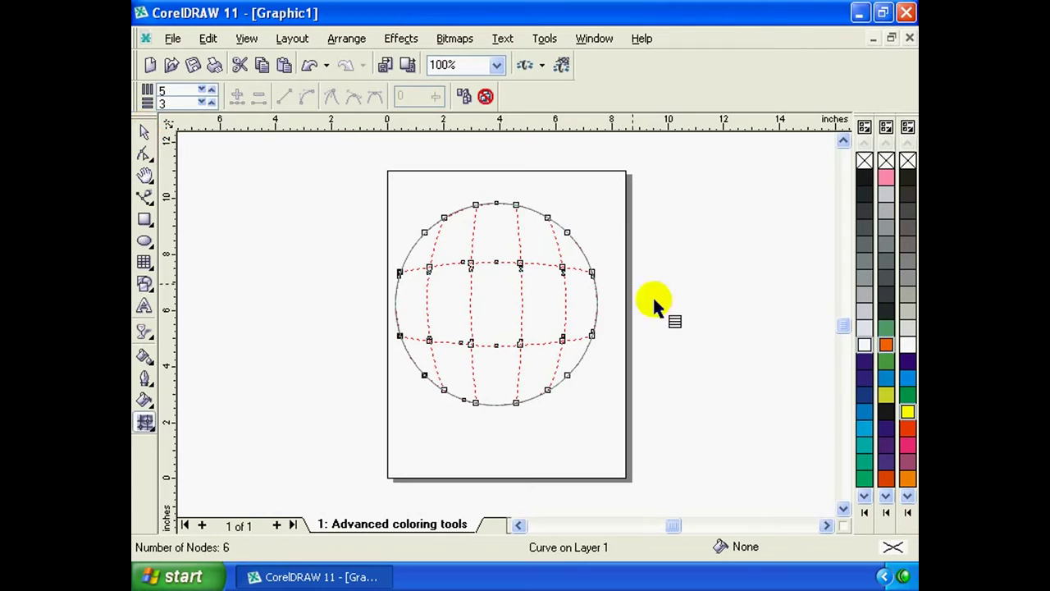
{"action": "left_click", "coordinate": [205, 91]}
{"action": "left_click", "coordinate": [205, 91]}
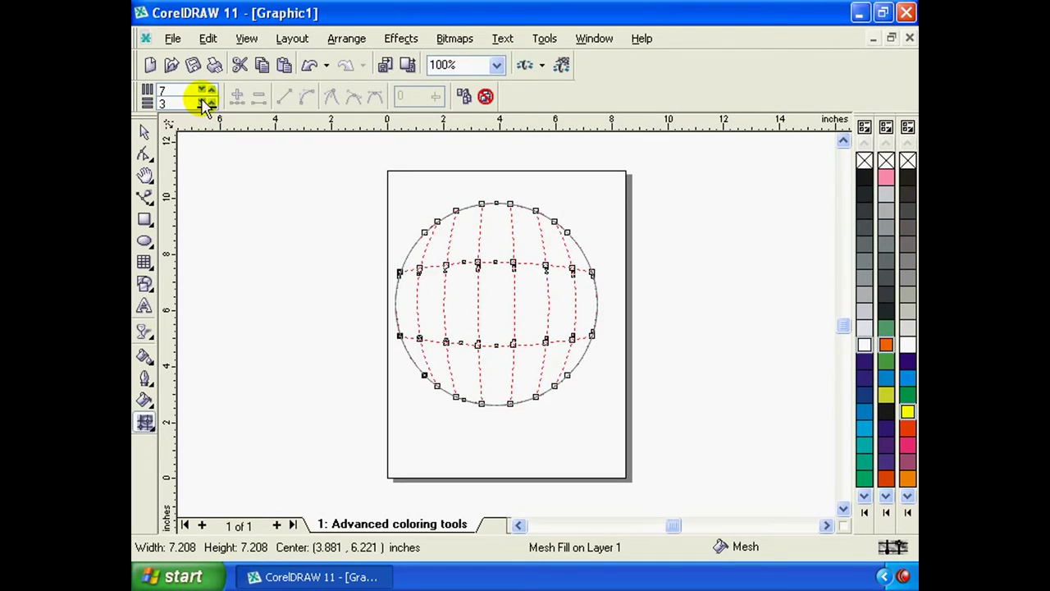
{"action": "left_click", "coordinate": [202, 89]}
{"action": "left_click", "coordinate": [145, 132]}
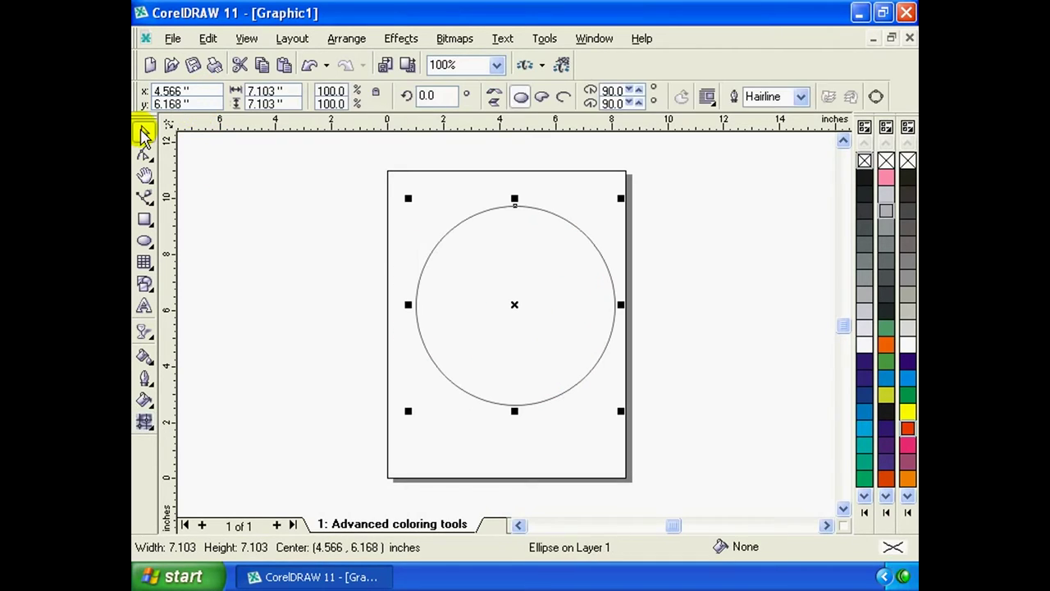
Fill the mesh-free circle with Autumn Orange
{"action": "left_click", "coordinate": [450, 238]}
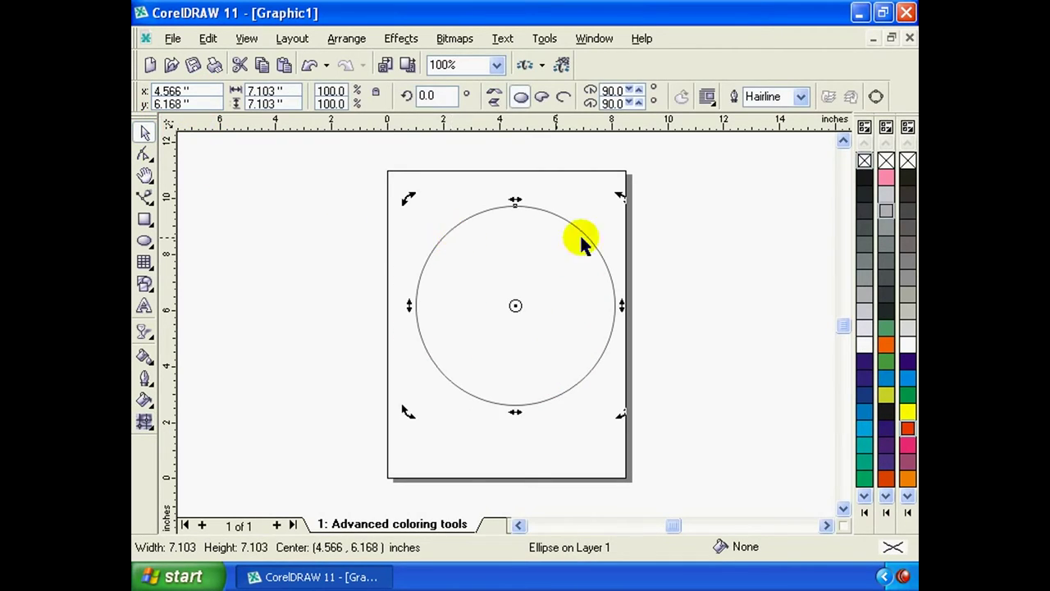
{"action": "left_click", "coordinate": [868, 349]}
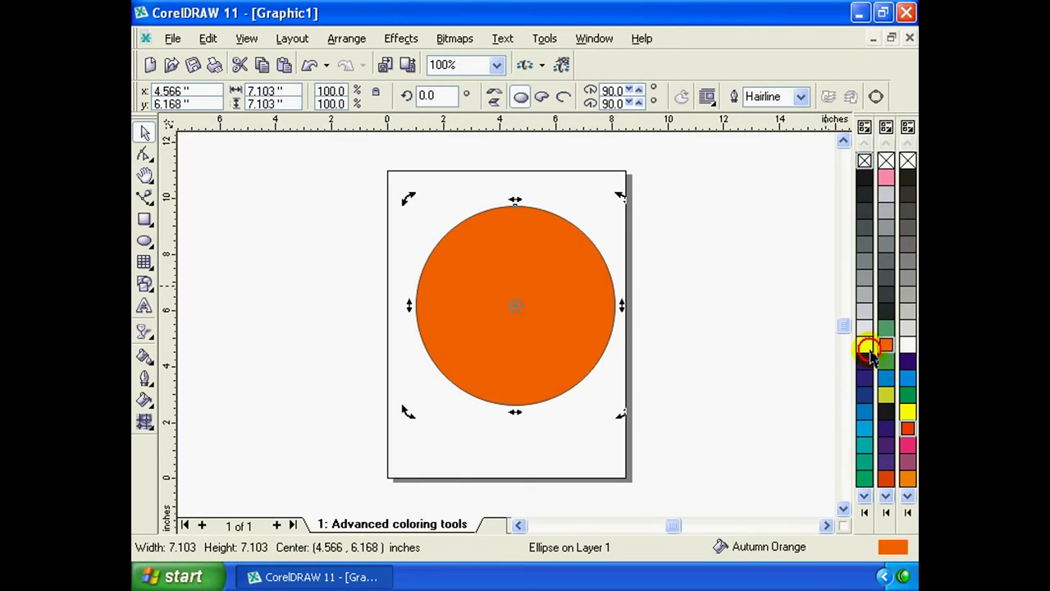
{"action": "left_click", "coordinate": [730, 351]}
{"action": "left_click", "coordinate": [592, 337]}
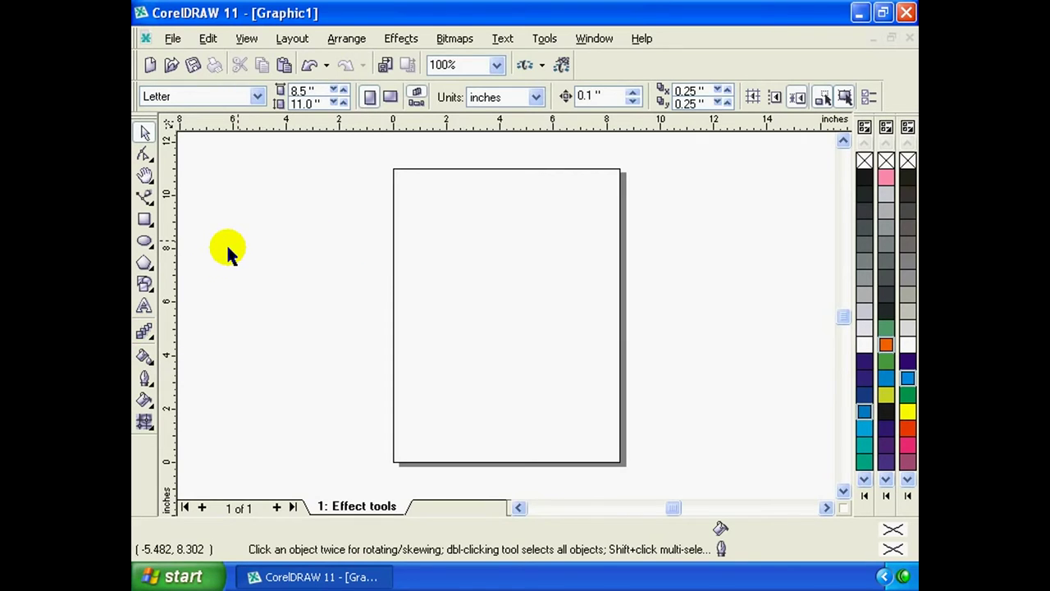
Draw a rectangle and a yellow-filled pentagon
{"action": "left_click", "coordinate": [144, 220]}
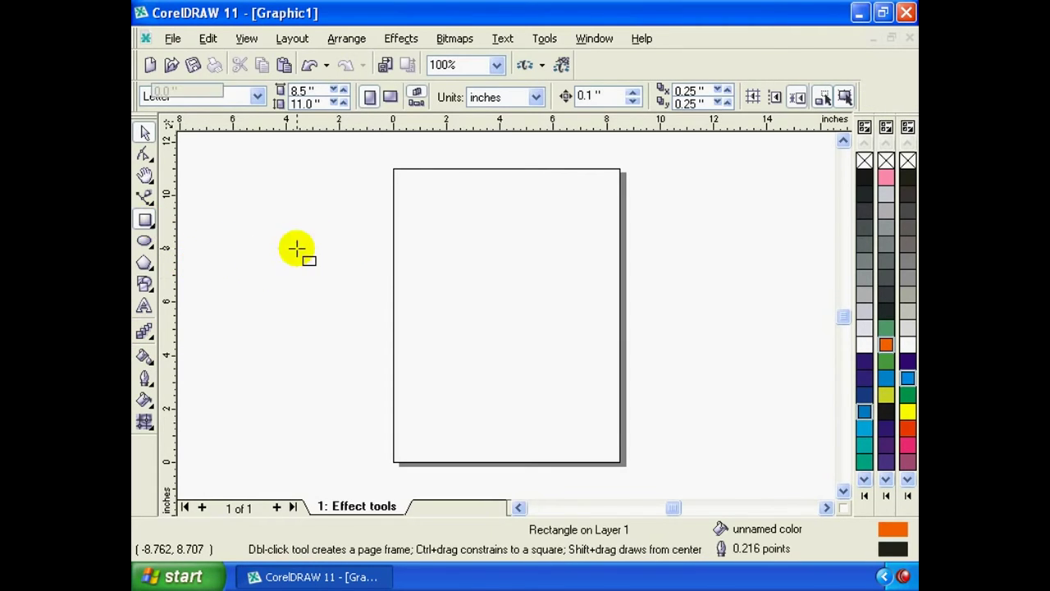
{"action": "mouse_move", "coordinate": [297, 247]}
{"action": "left_mouse_down"}
{"action": "mouse_move", "coordinate": [369, 338]}
{"action": "mouse_move", "coordinate": [382, 336]}
{"action": "left_mouse_up"}
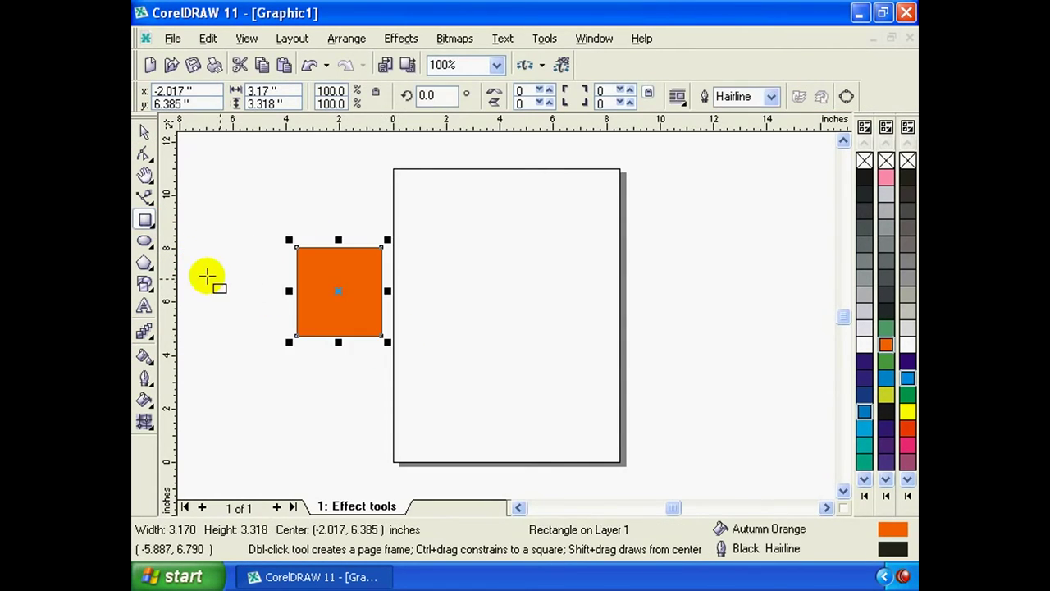
{"action": "key", "text": "y"}
{"action": "left_click_drag", "start_coordinate": [563, 243], "coordinate": [640, 322]}
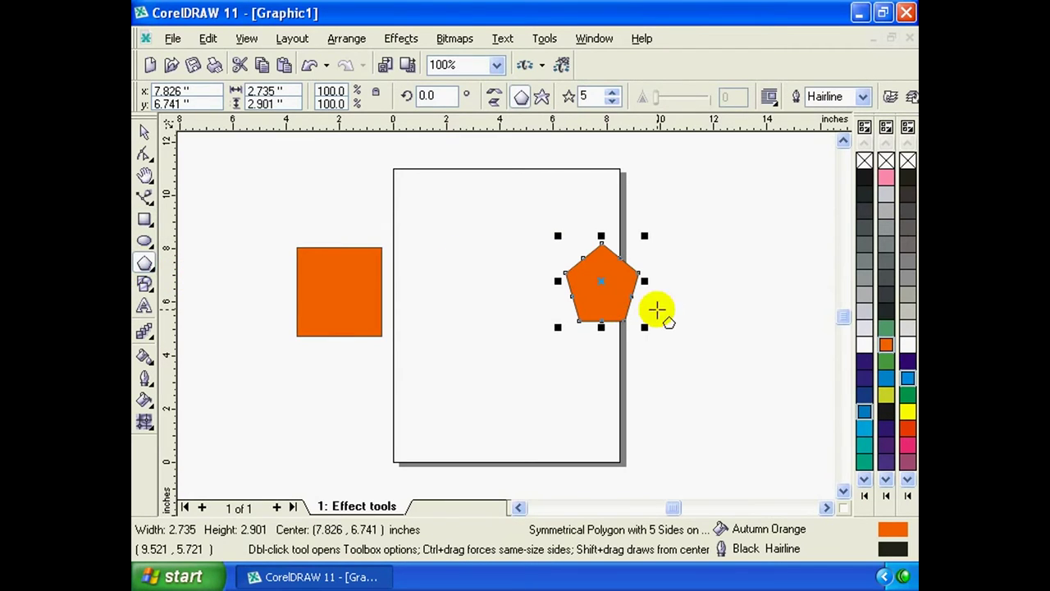
{"action": "left_click", "coordinate": [908, 411]}
Move the pentagon to the page's right and the rectangle onto its left edge
{"action": "left_click", "coordinate": [145, 131]}
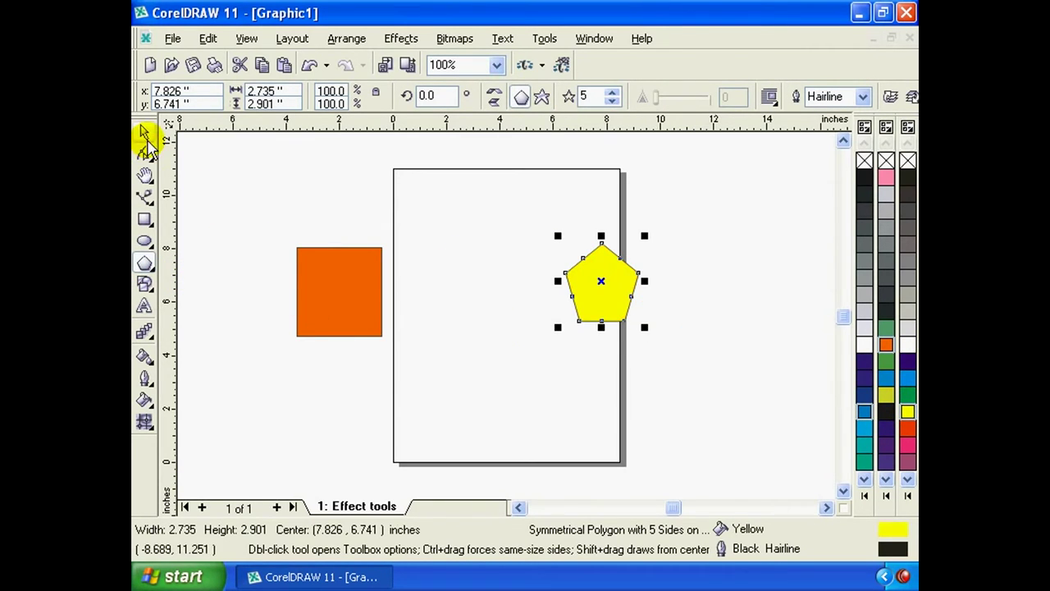
{"action": "left_click_drag", "start_coordinate": [601, 284], "coordinate": [706, 349]}
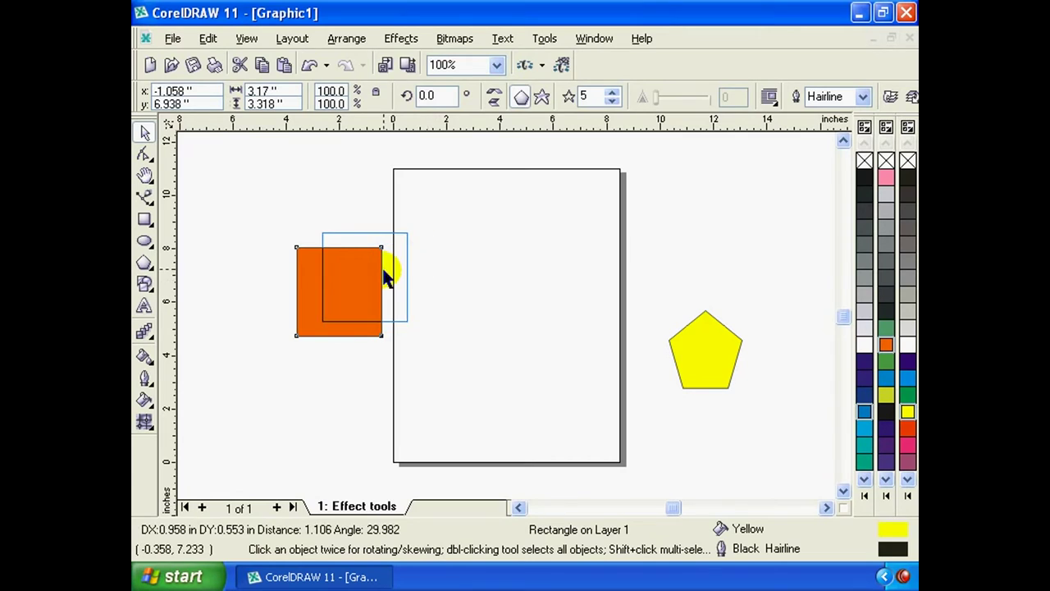
{"action": "left_click_drag", "start_coordinate": [388, 285], "coordinate": [414, 271]}
{"action": "left_click", "coordinate": [413, 280]}
{"action": "left_click", "coordinate": [694, 354]}
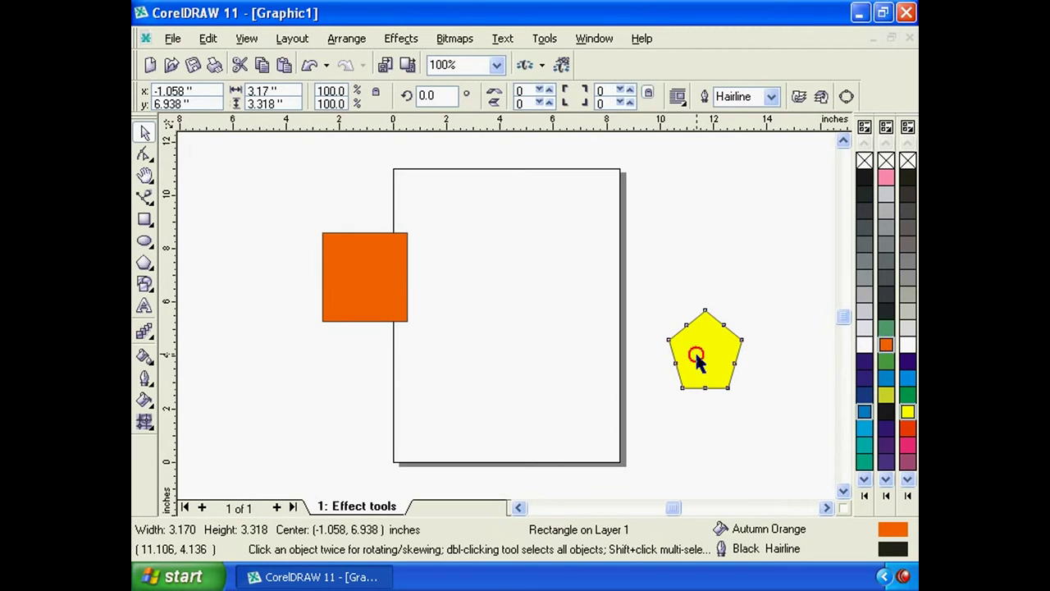
{"action": "left_click", "coordinate": [358, 279]}
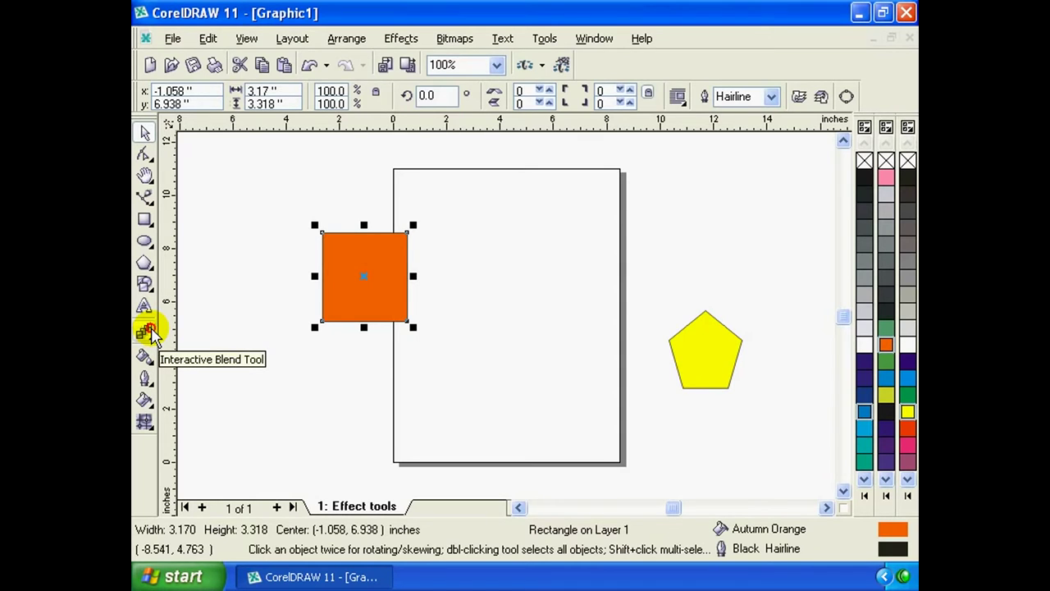
Create a 20-step Interactive Blend from the orange rectangle to the yellow pentagon
{"action": "left_click", "coordinate": [146, 331]}
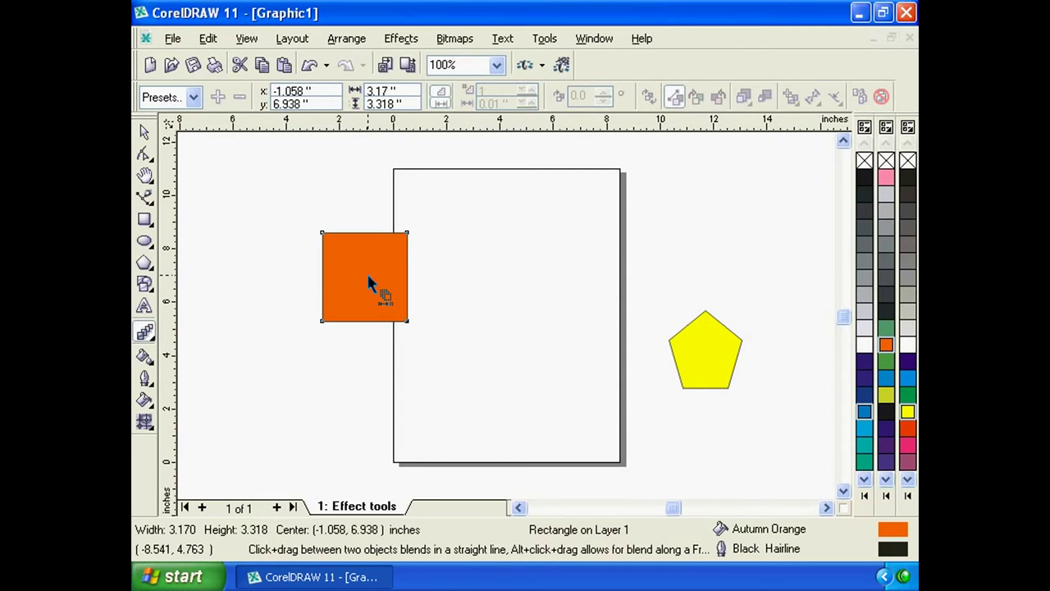
{"action": "left_click_drag", "start_coordinate": [368, 282], "coordinate": [545, 326]}
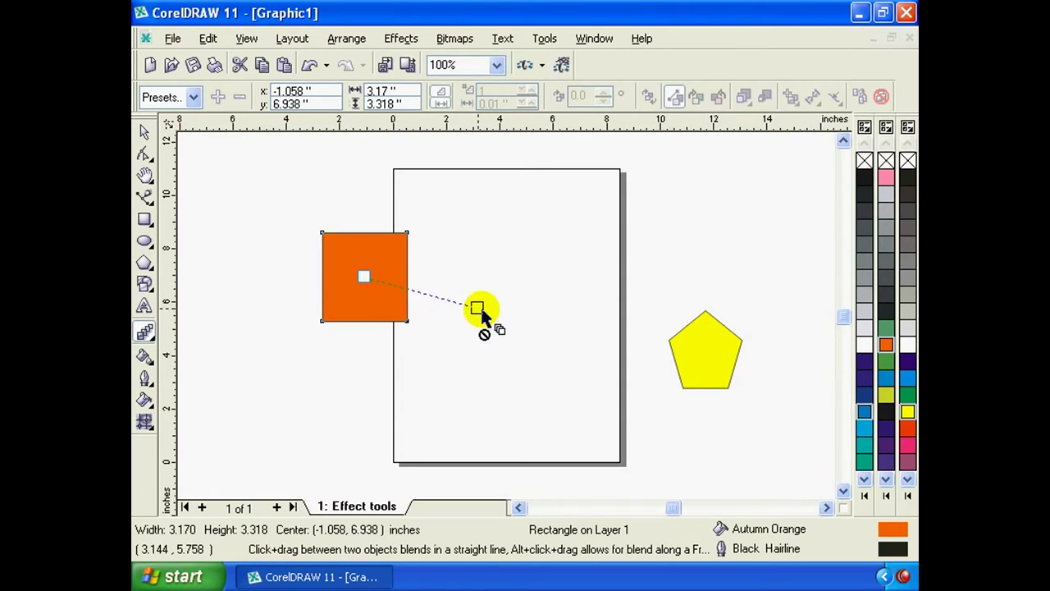
{"action": "left_click_drag", "start_coordinate": [546, 325], "coordinate": [707, 356]}
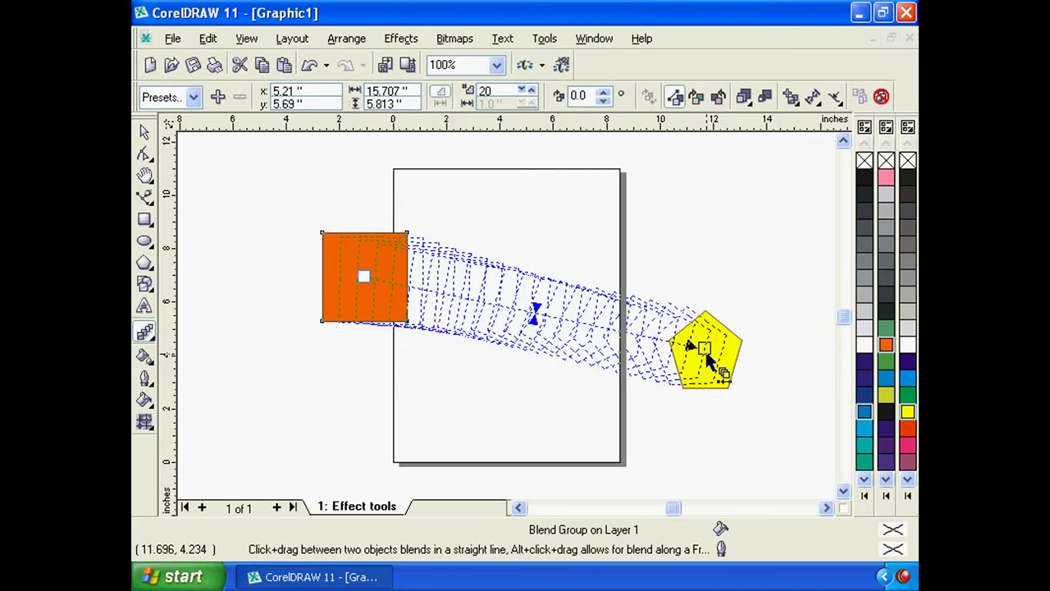
{"action": "left_click_drag", "start_coordinate": [707, 360], "coordinate": [712, 363]}
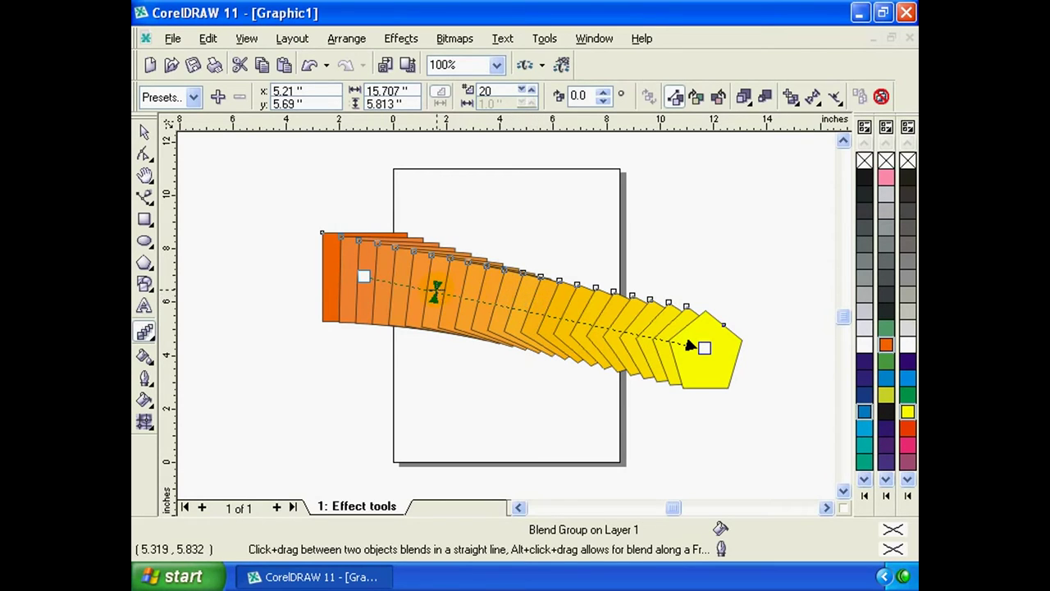
Bunch the blend toward orange and set it to 23 steps with 60° rotation
{"action": "left_click_drag", "start_coordinate": [436, 291], "coordinate": [491, 304]}
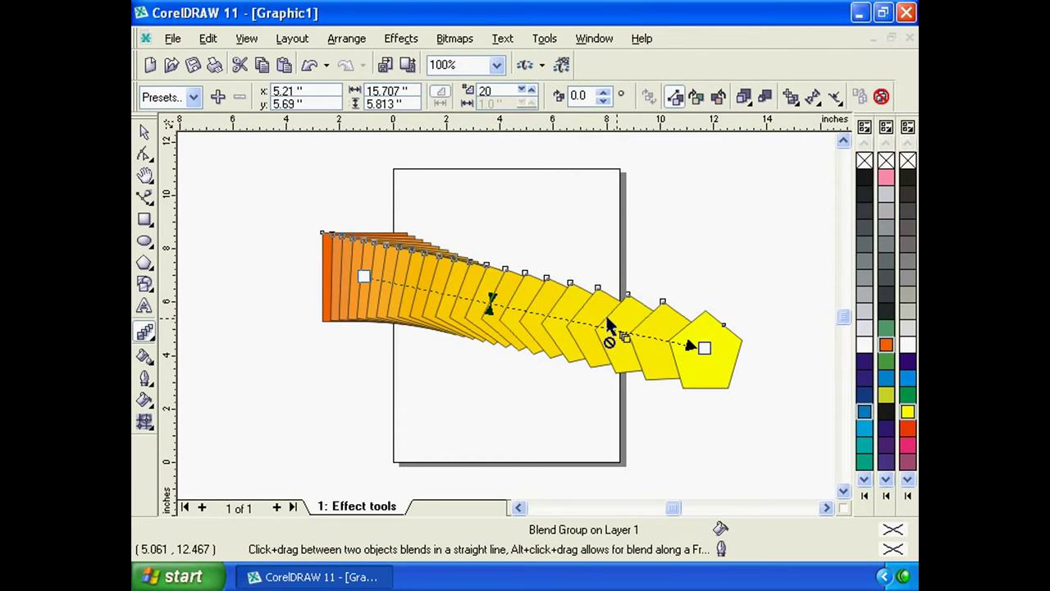
{"action": "left_click", "coordinate": [505, 105]}
{"action": "mouse_move", "coordinate": [515, 265]}
{"action": "left_mouse_down"}
{"action": "mouse_move", "coordinate": [669, 349]}
{"action": "mouse_move", "coordinate": [506, 91]}
{"action": "left_mouse_up"}
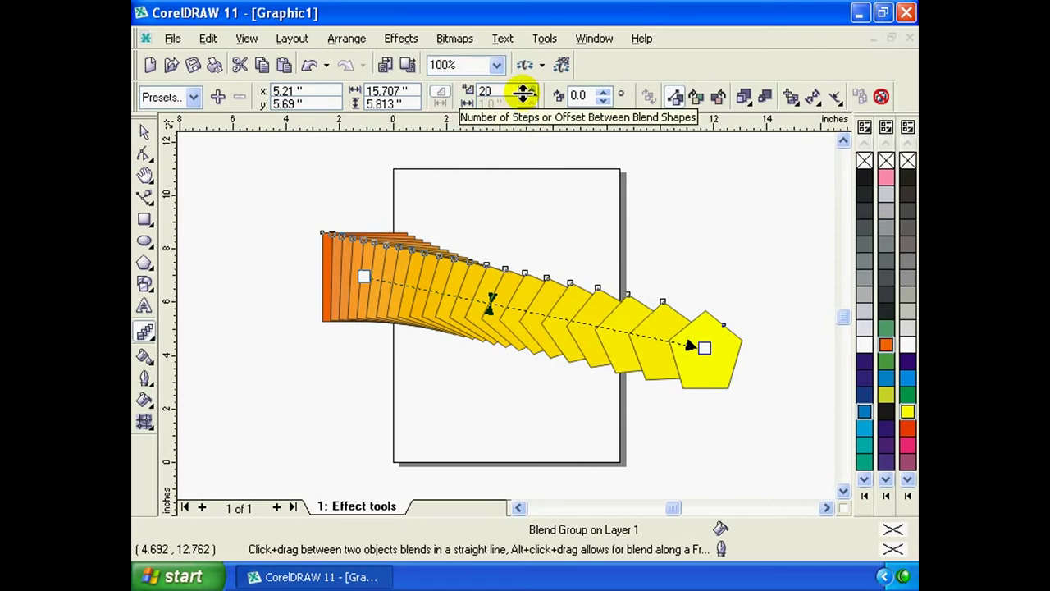
{"action": "left_click_drag", "start_coordinate": [530, 93], "coordinate": [522, 79]}
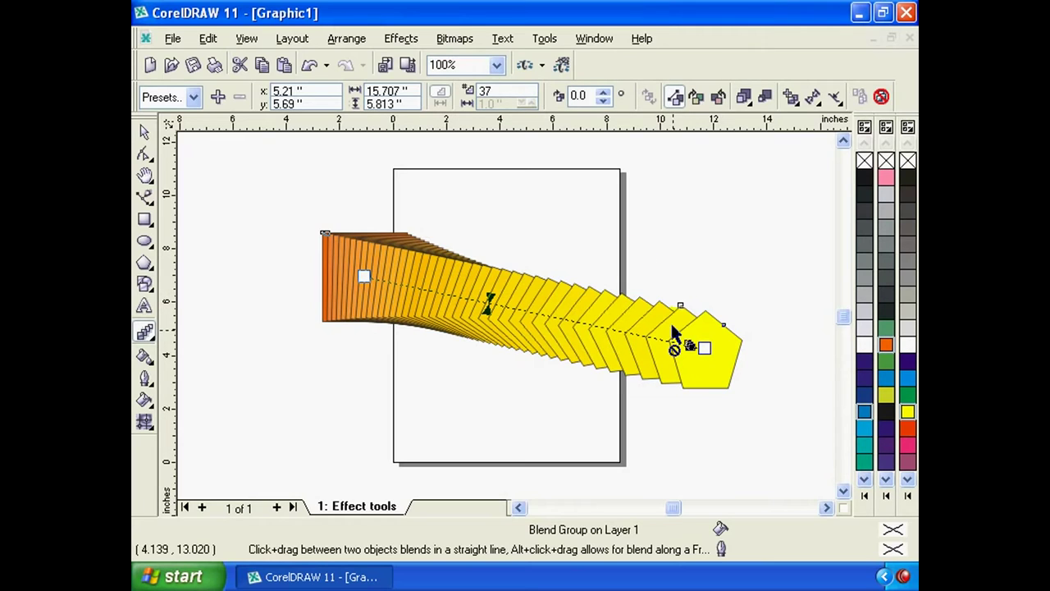
{"action": "left_click_drag", "start_coordinate": [521, 97], "coordinate": [513, 143]}
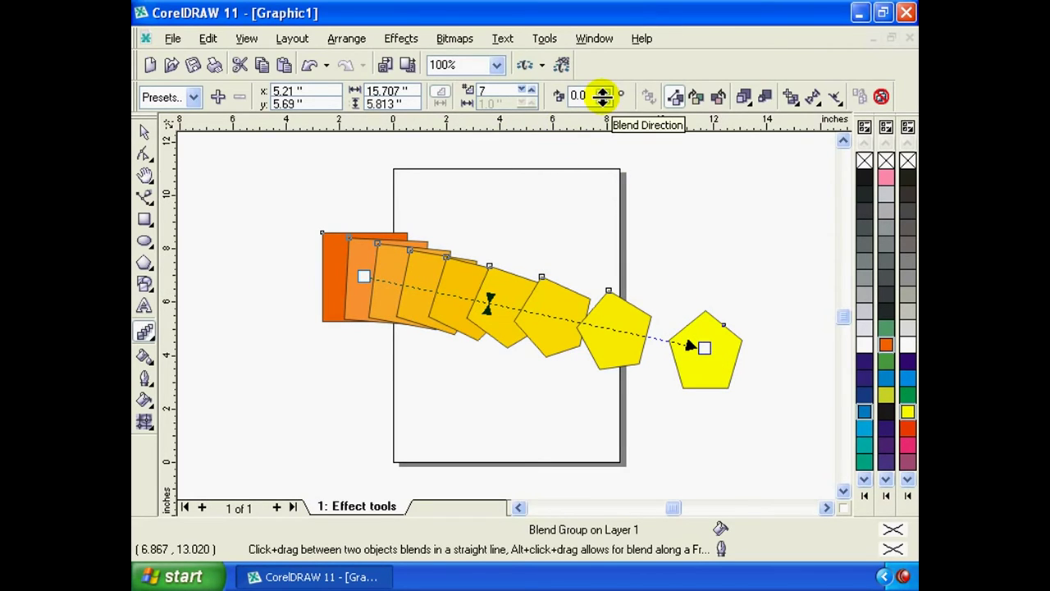
{"action": "left_click_drag", "start_coordinate": [603, 96], "coordinate": [601, 81]}
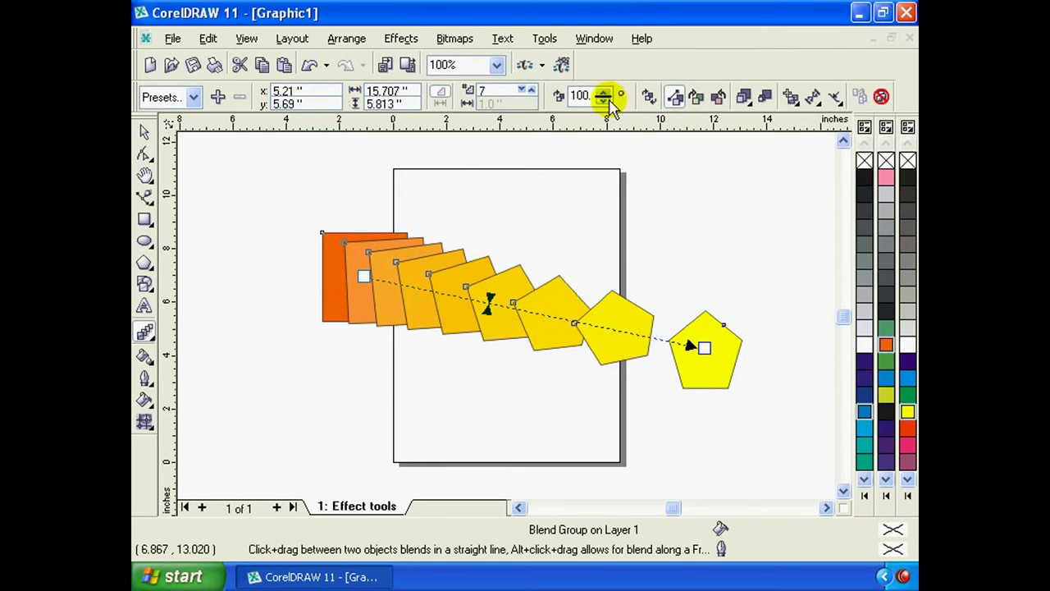
{"action": "left_click_drag", "start_coordinate": [605, 94], "coordinate": [605, 107]}
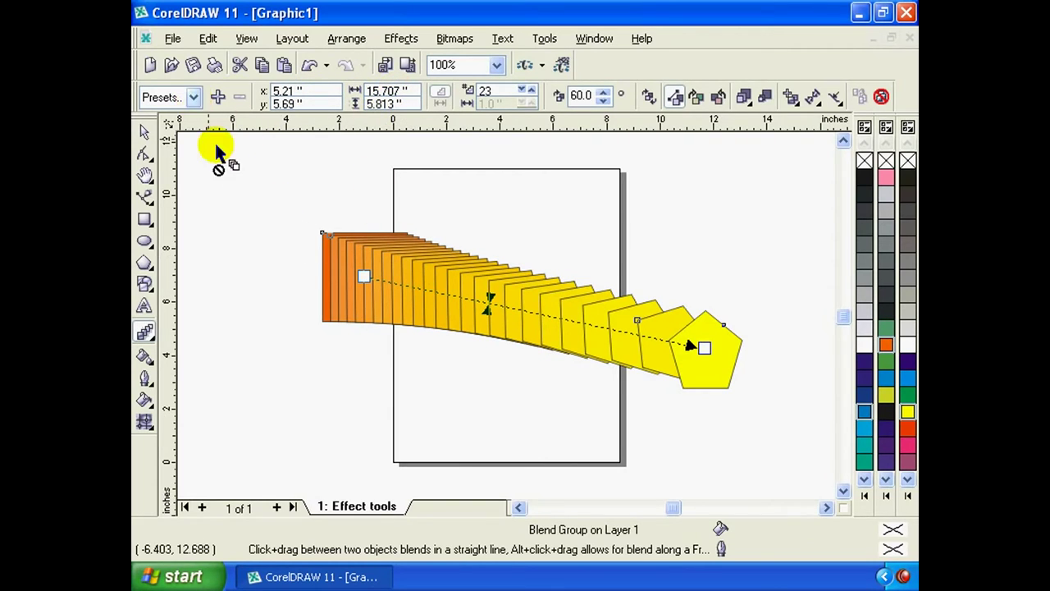
{"action": "left_click", "coordinate": [194, 99]}
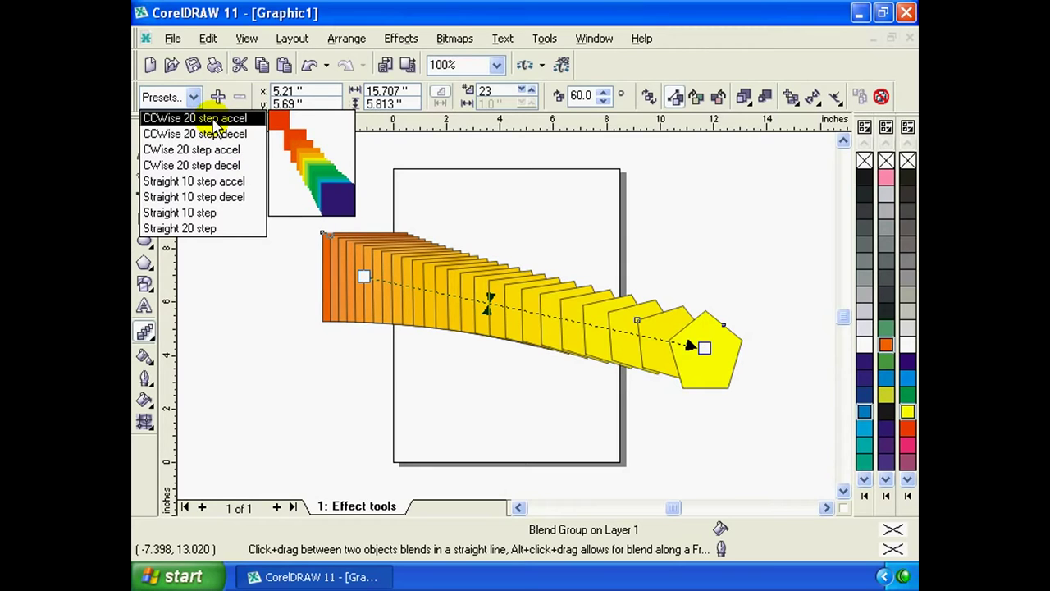
Try the CCWise 20 step accel preset, then apply Straight 10 step
{"action": "left_click", "coordinate": [212, 119]}
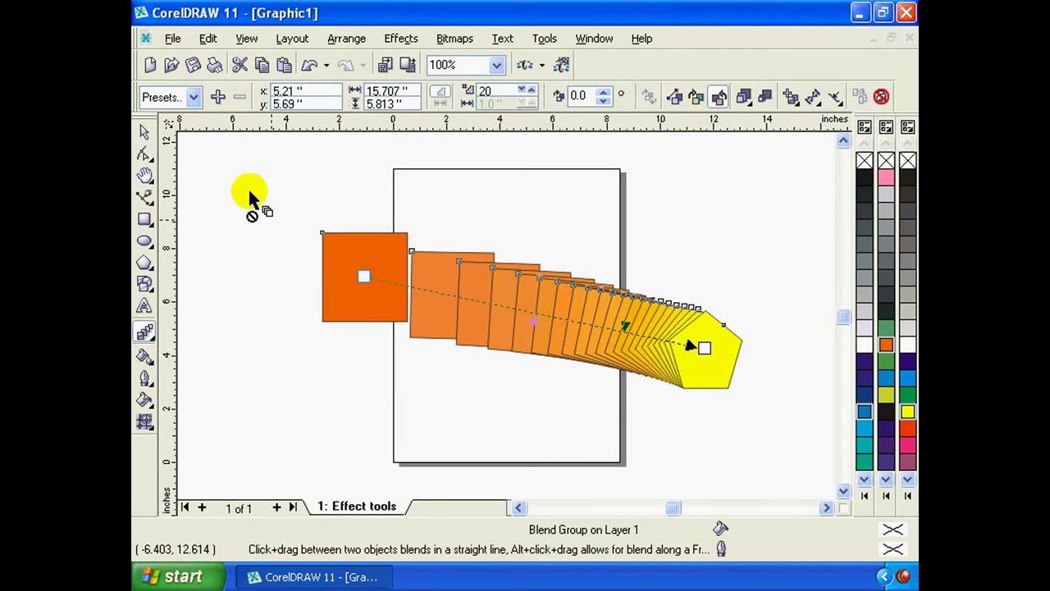
{"action": "left_click", "coordinate": [193, 97]}
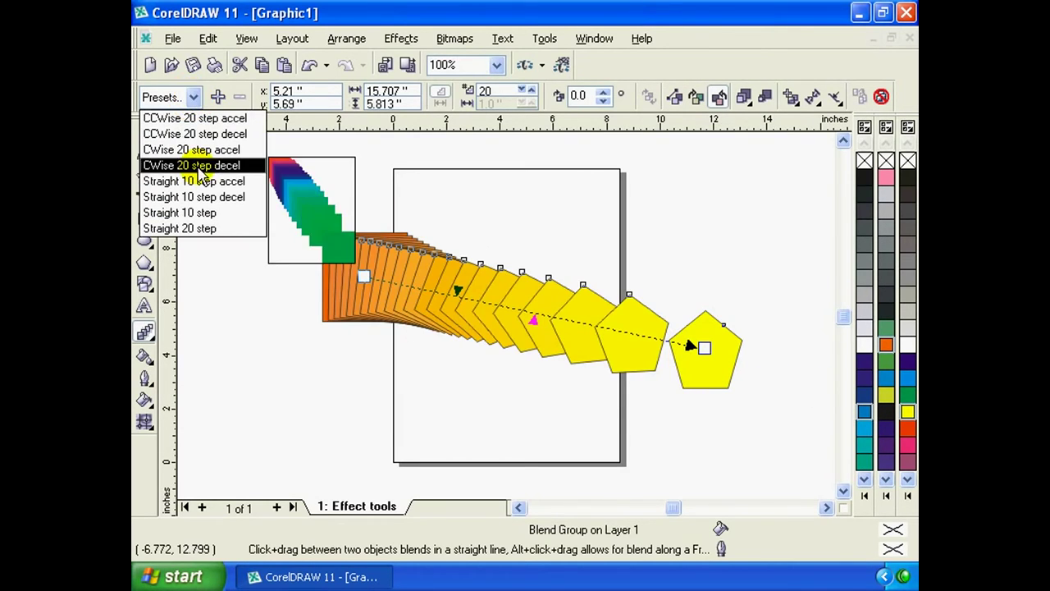
{"action": "left_click", "coordinate": [209, 212]}
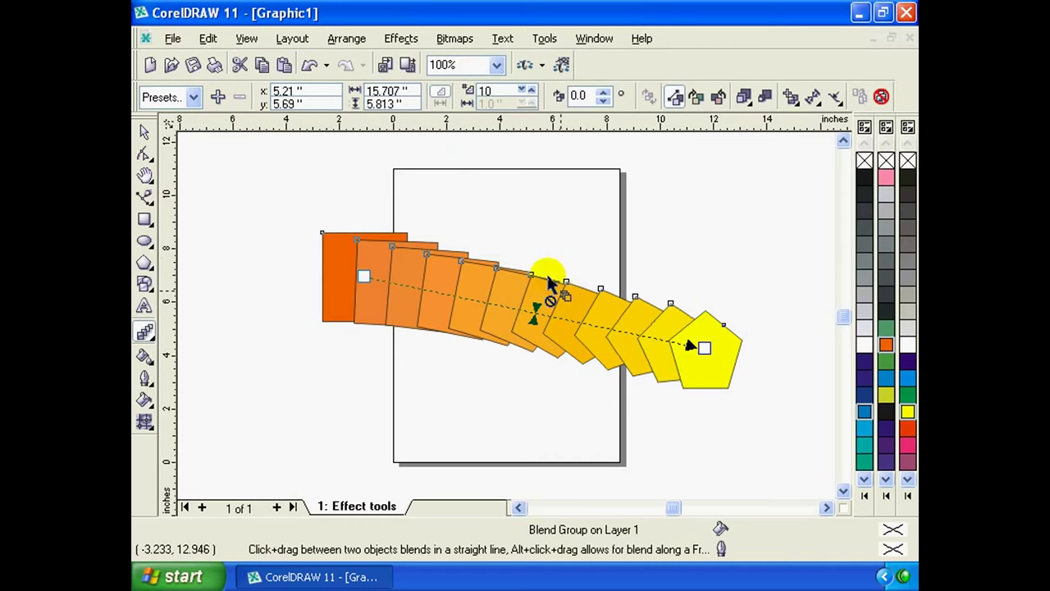
Set the blend to 40 steps
{"action": "left_click", "coordinate": [522, 100]}
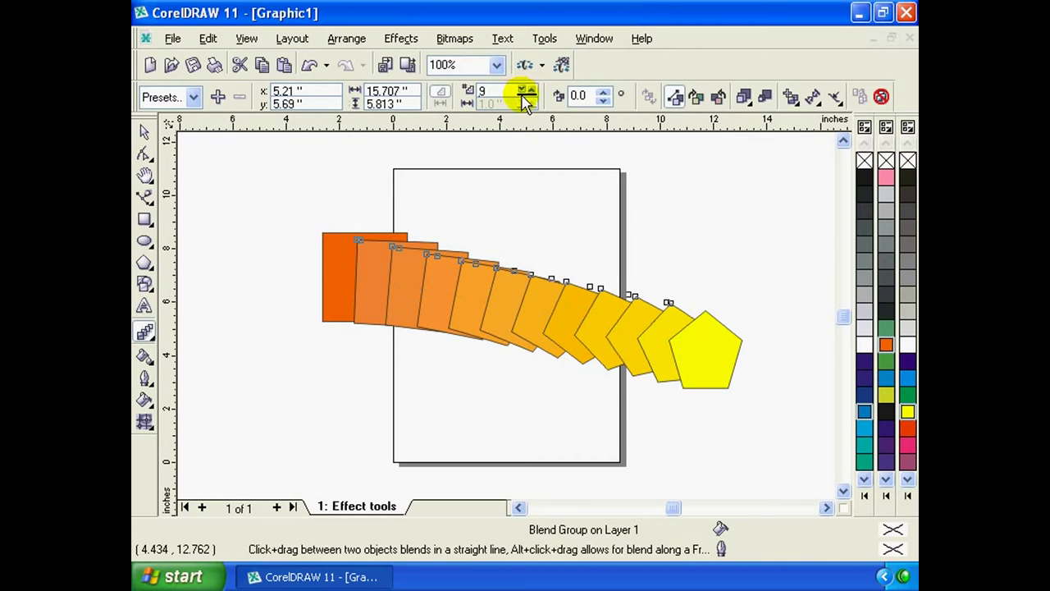
{"action": "type", "text": "40"}
{"action": "key", "text": "Return"}
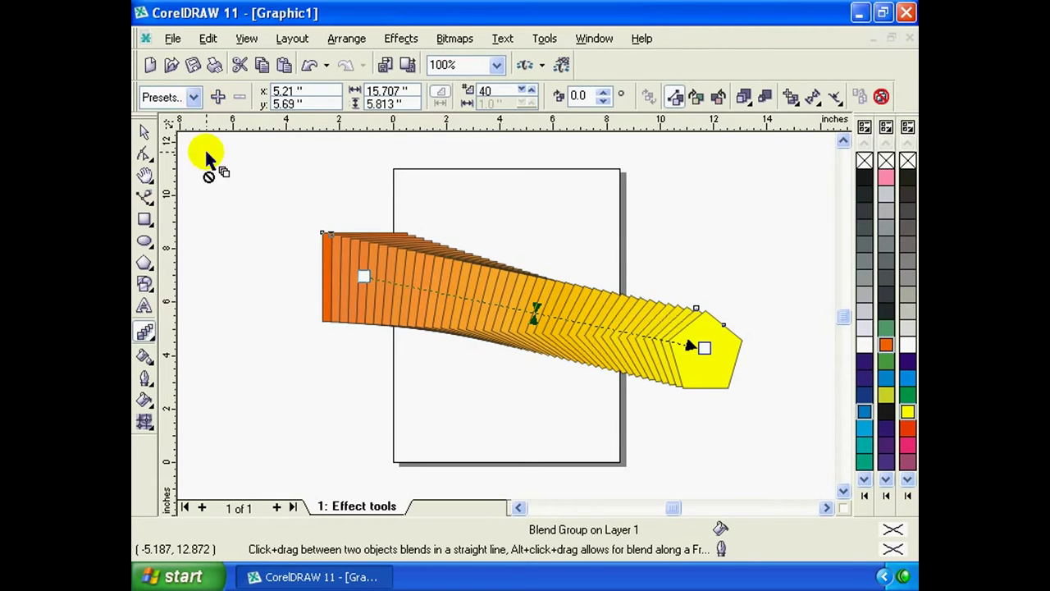
{"action": "left_click", "coordinate": [194, 97]}
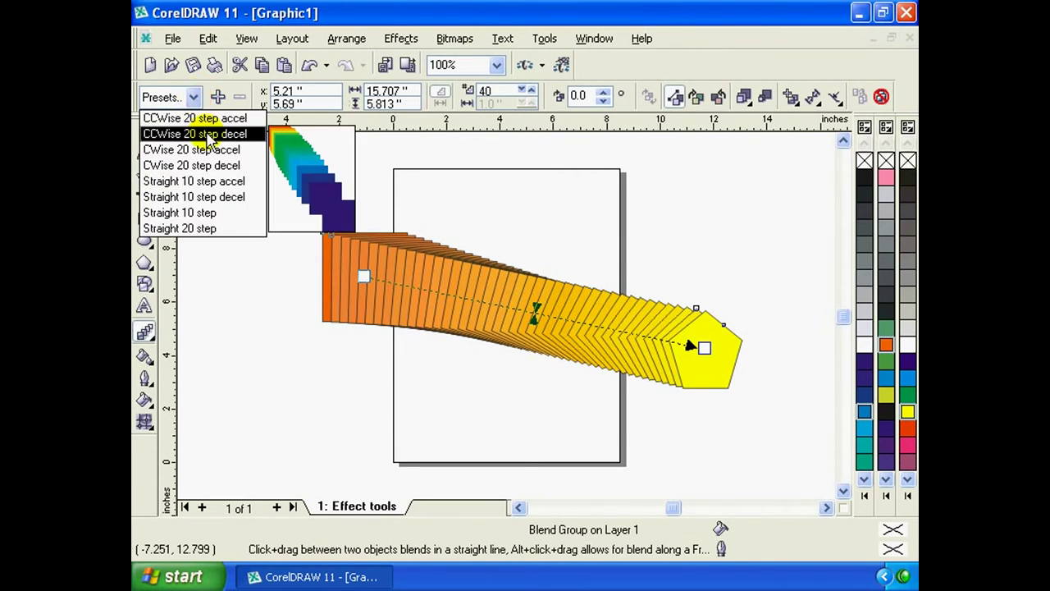
{"action": "left_click", "coordinate": [211, 97]}
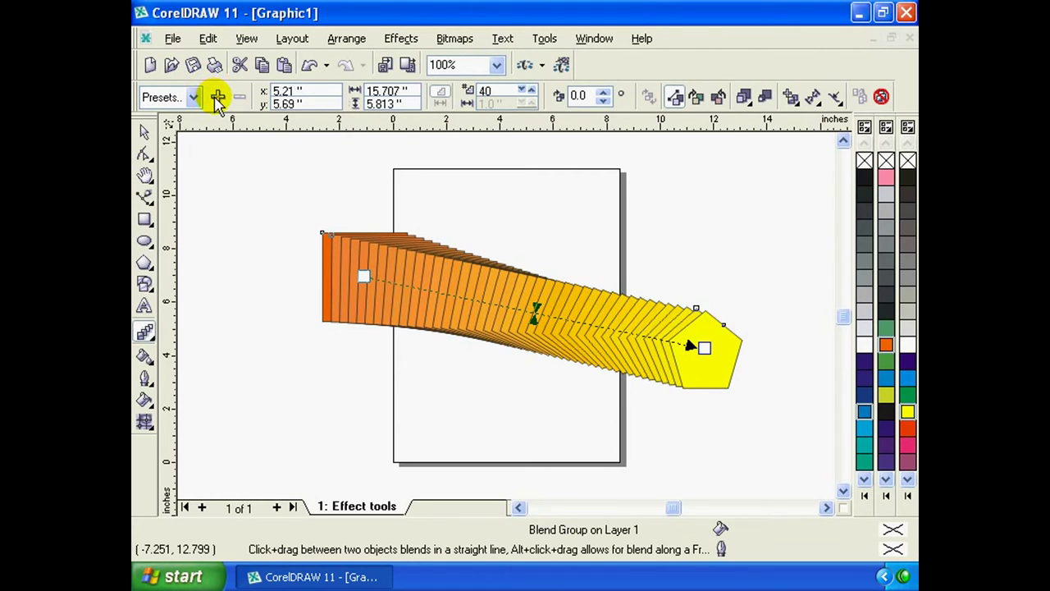
{"action": "left_click", "coordinate": [215, 96]}
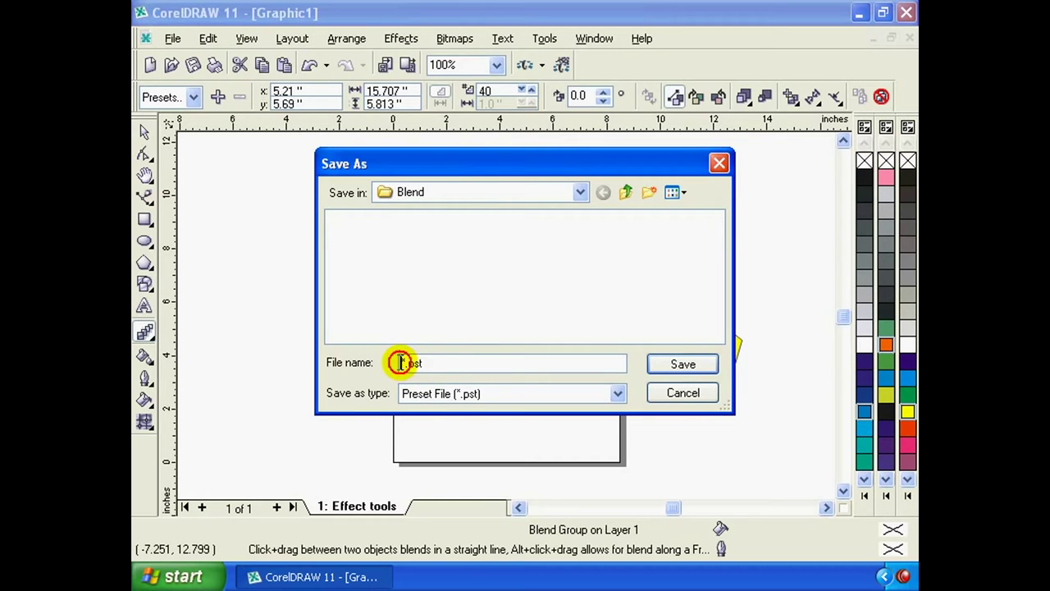
{"action": "type", "text": "w"}
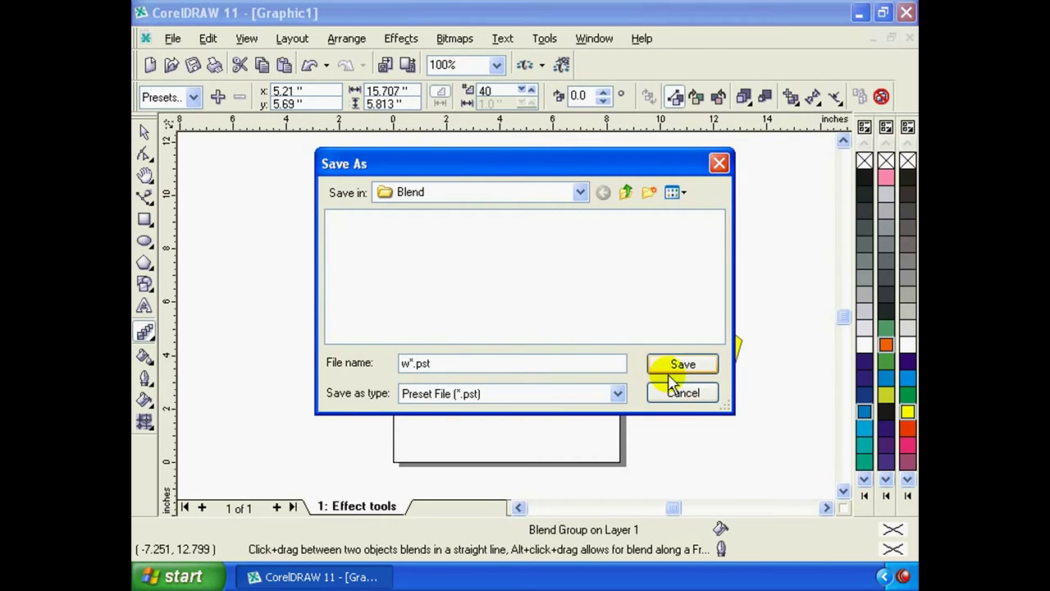
{"action": "left_click", "coordinate": [677, 372]}
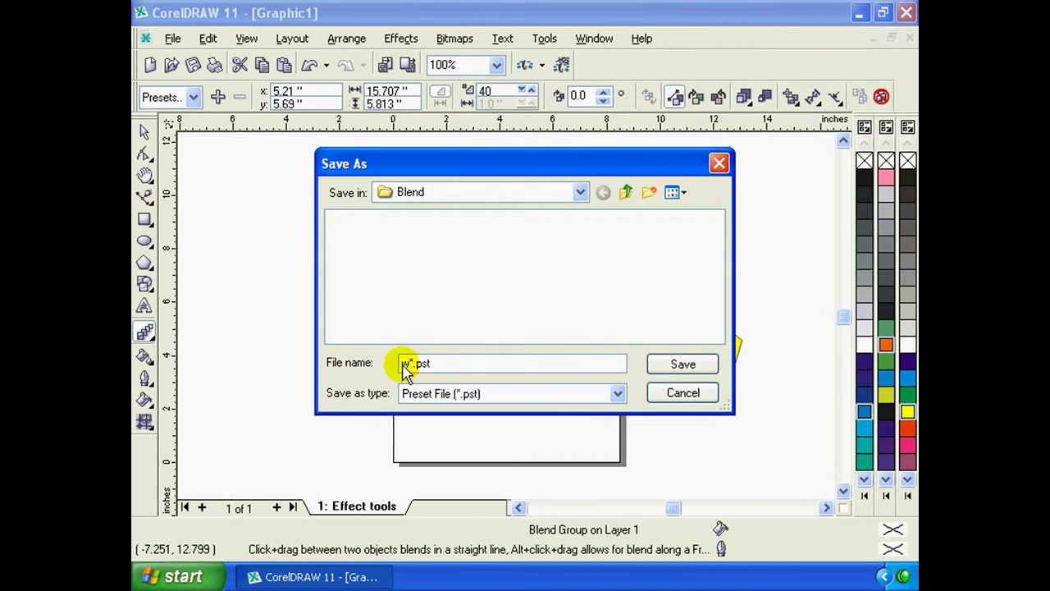
{"action": "key", "text": "Escape"}
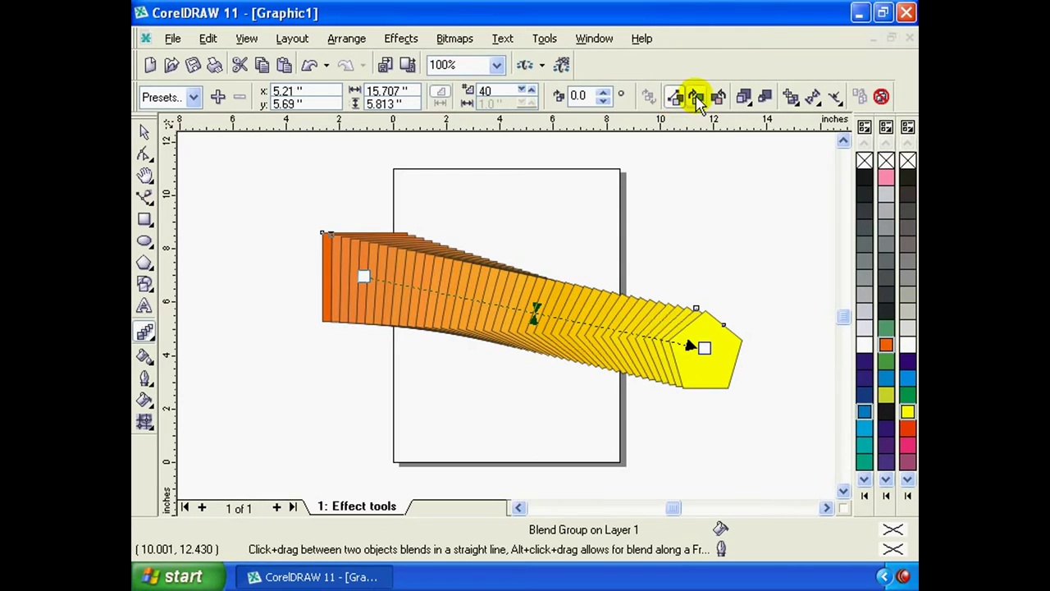
Try a rainbow blend, revert to orange-to-yellow, and adjust acceleration to bunch steps toward orange
{"action": "left_click", "coordinate": [697, 96]}
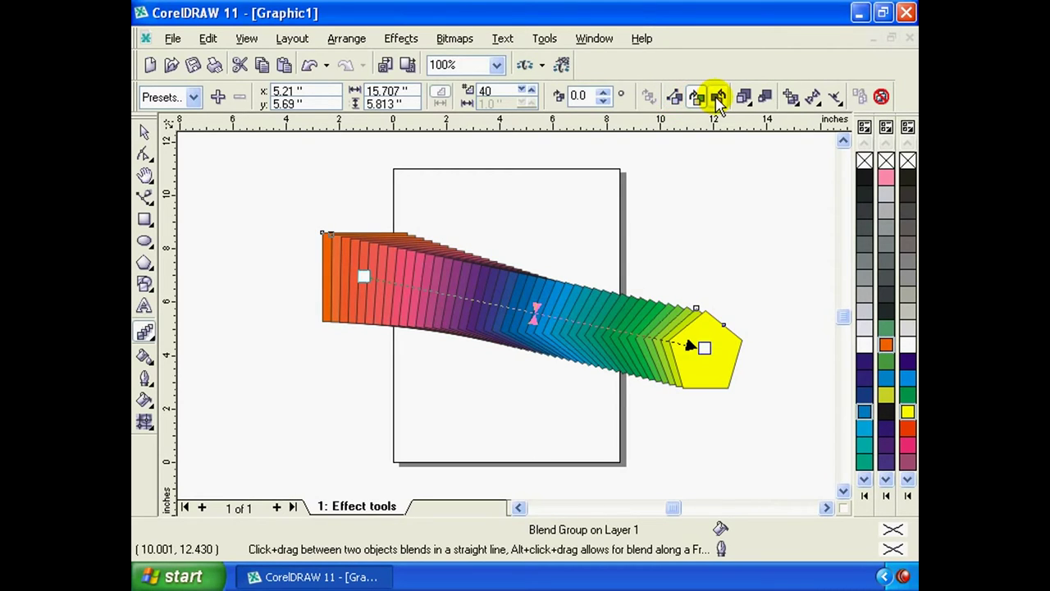
{"action": "left_click", "coordinate": [718, 97]}
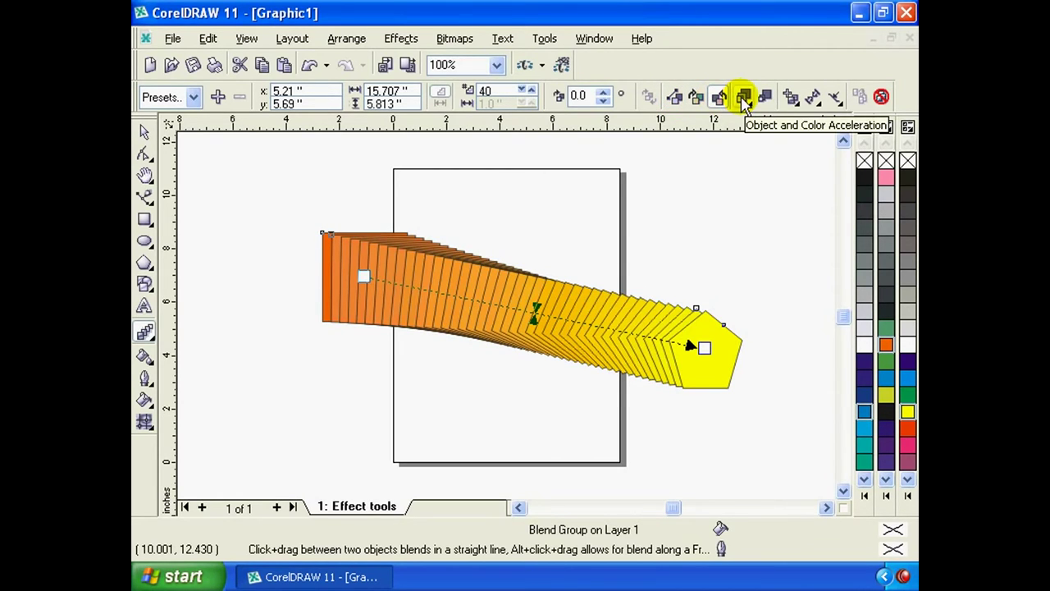
{"action": "left_click", "coordinate": [744, 99]}
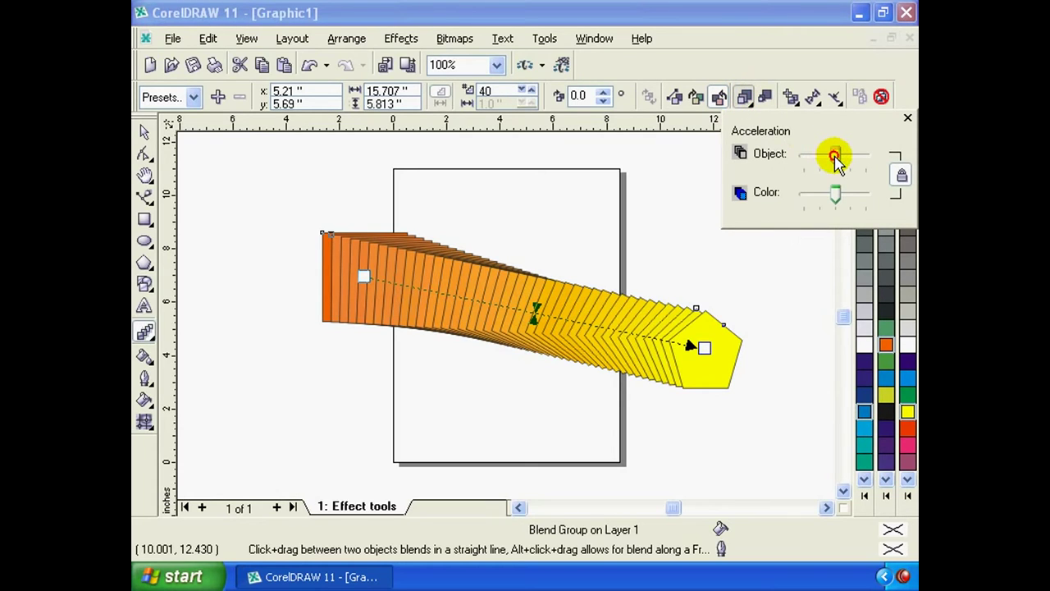
{"action": "left_click_drag", "start_coordinate": [834, 155], "coordinate": [821, 156]}
{"action": "left_click_drag", "start_coordinate": [822, 194], "coordinate": [846, 196]}
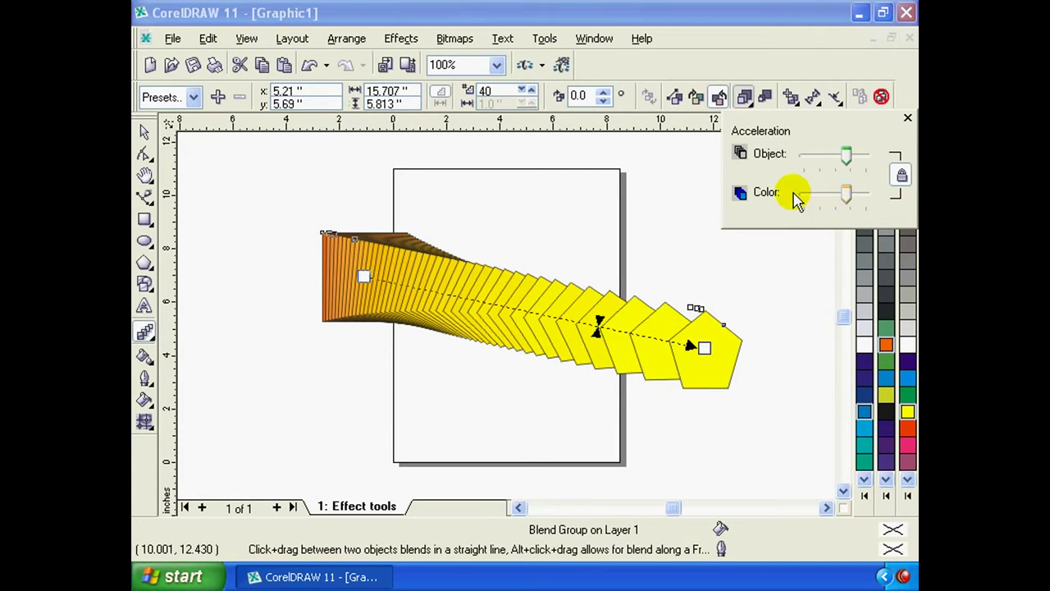
{"action": "left_click_drag", "start_coordinate": [846, 156], "coordinate": [818, 156]}
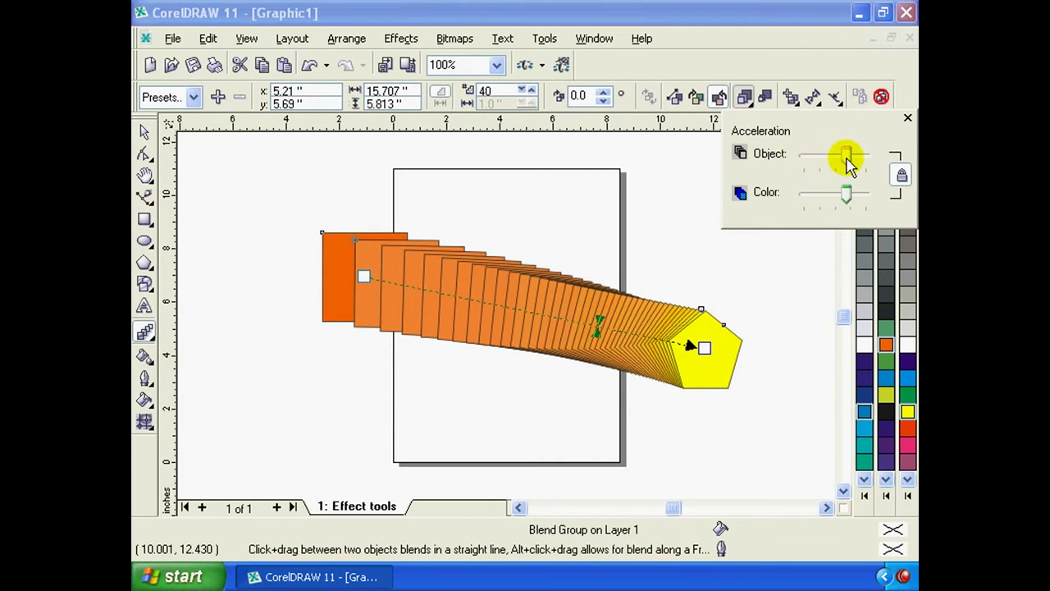
Unlink object and colour acceleration, delay the colour change and crowd shapes toward orange
{"action": "left_click", "coordinate": [901, 175]}
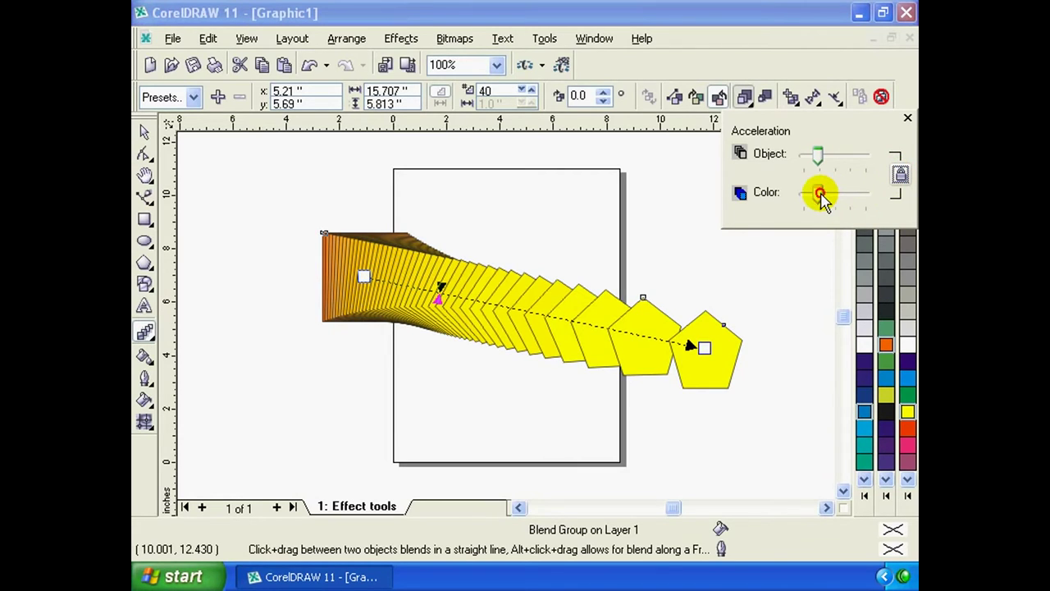
{"action": "left_click_drag", "start_coordinate": [819, 196], "coordinate": [843, 195]}
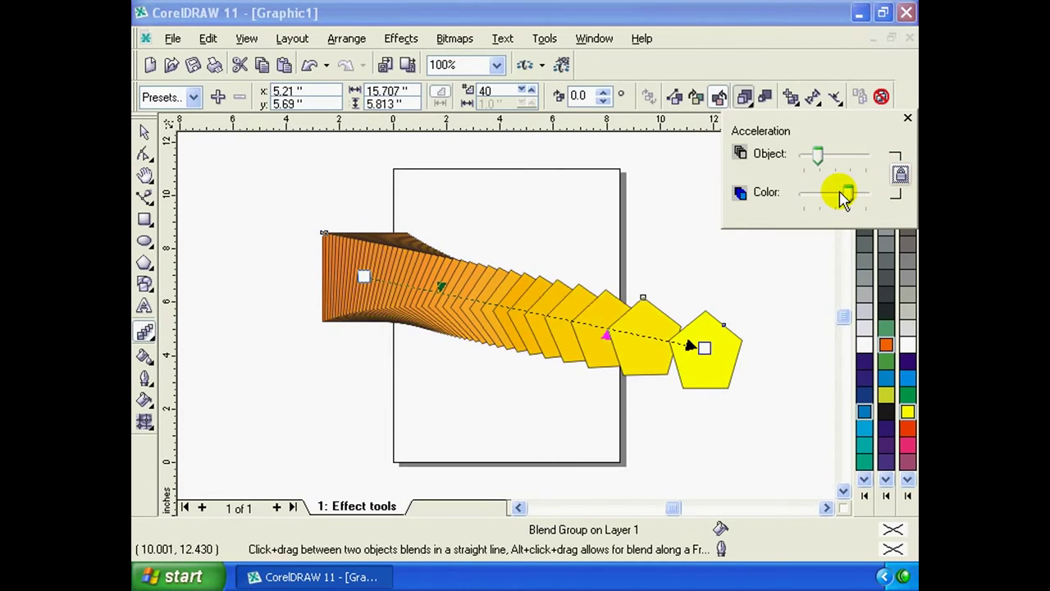
{"action": "left_click_drag", "start_coordinate": [818, 156], "coordinate": [804, 156]}
{"action": "left_click", "coordinate": [908, 117]}
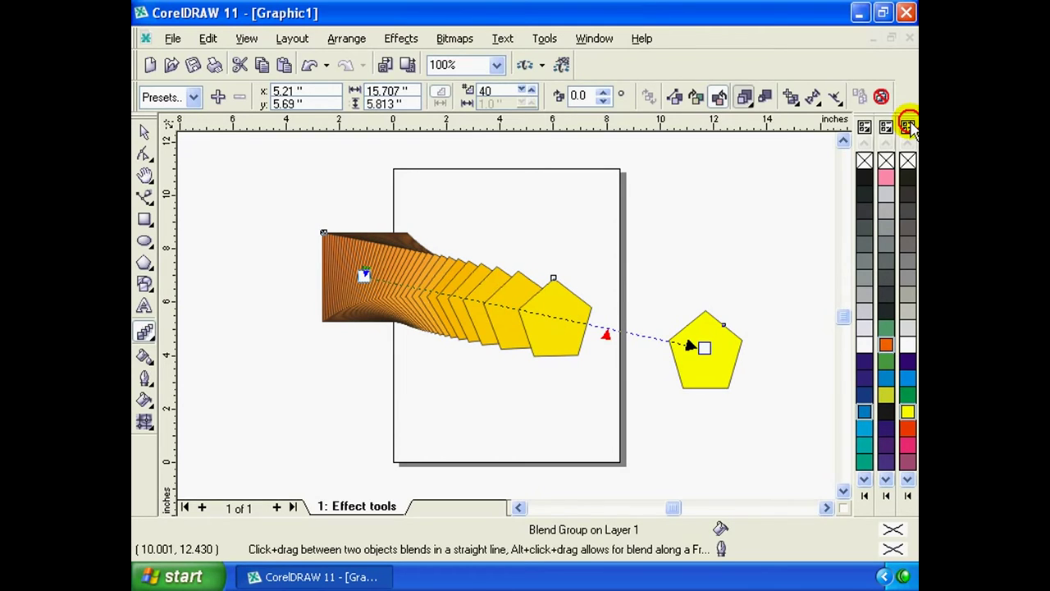
{"action": "left_click", "coordinate": [813, 99]}
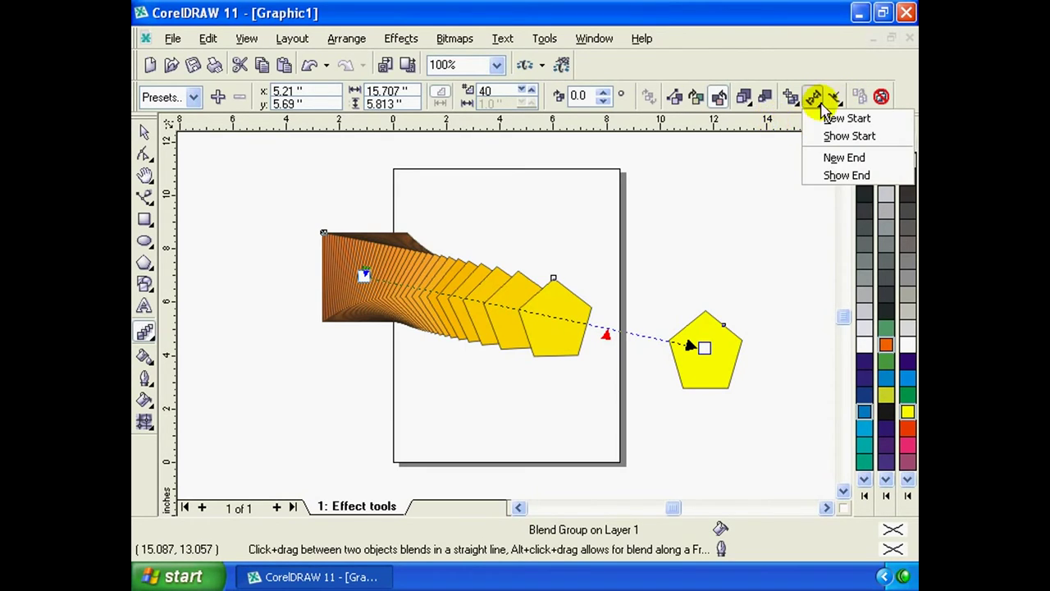
{"action": "left_click", "coordinate": [816, 117]}
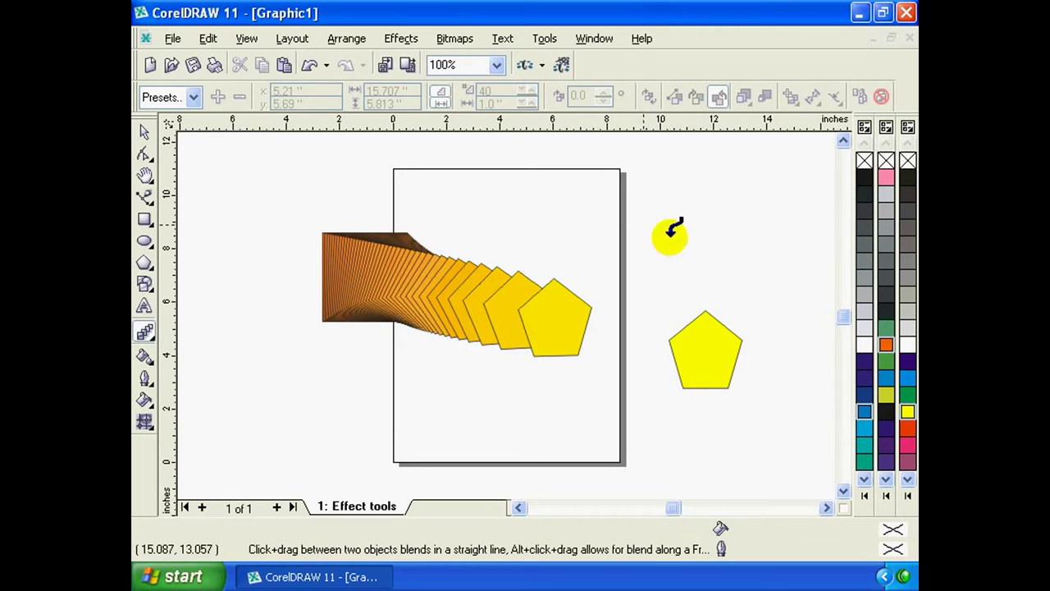
{"action": "left_click", "coordinate": [462, 270]}
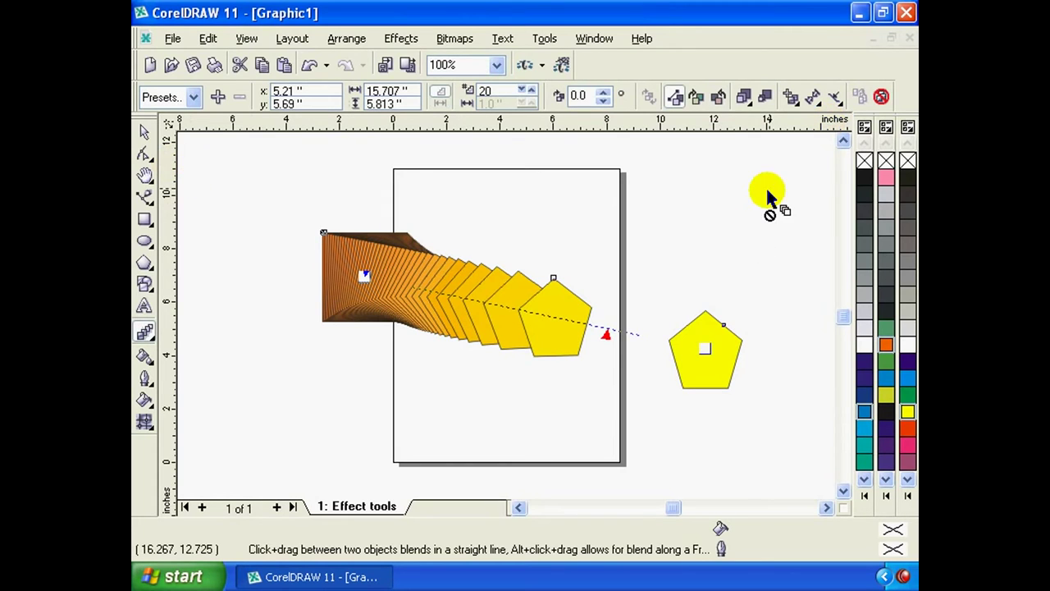
Draw a wavy Bezier curve from left of the blend to the lower right
{"action": "left_click", "coordinate": [152, 159]}
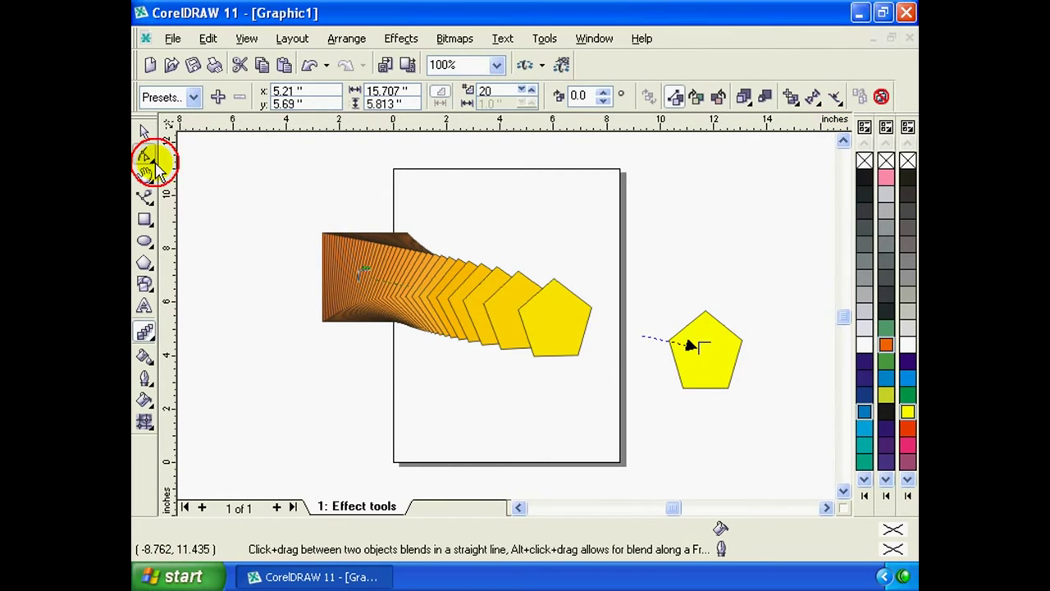
{"action": "left_click", "coordinate": [144, 197]}
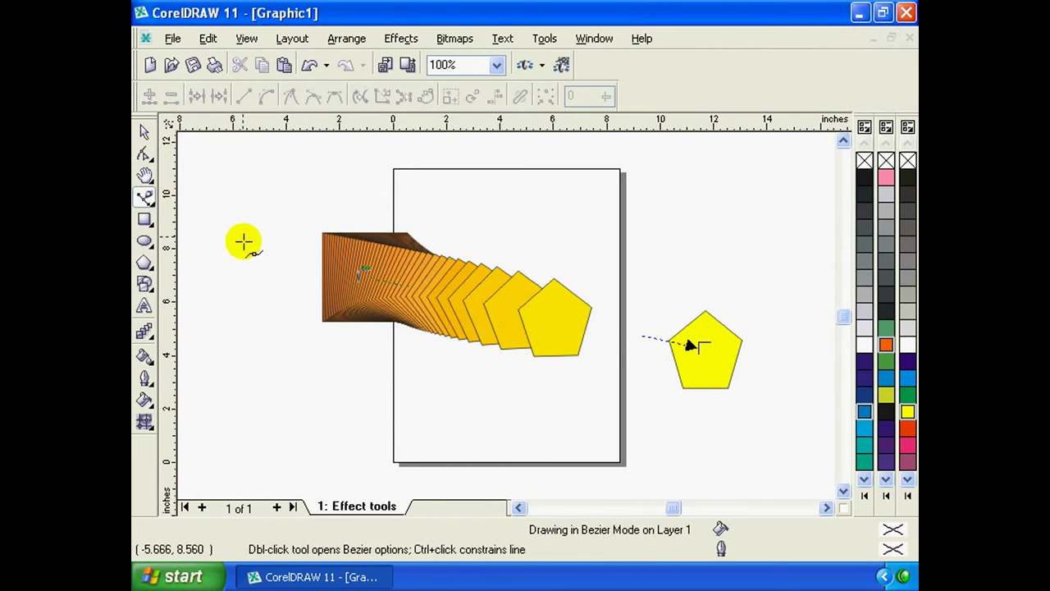
{"action": "left_click", "coordinate": [250, 245]}
{"action": "left_click_drag", "start_coordinate": [376, 189], "coordinate": [450, 189]}
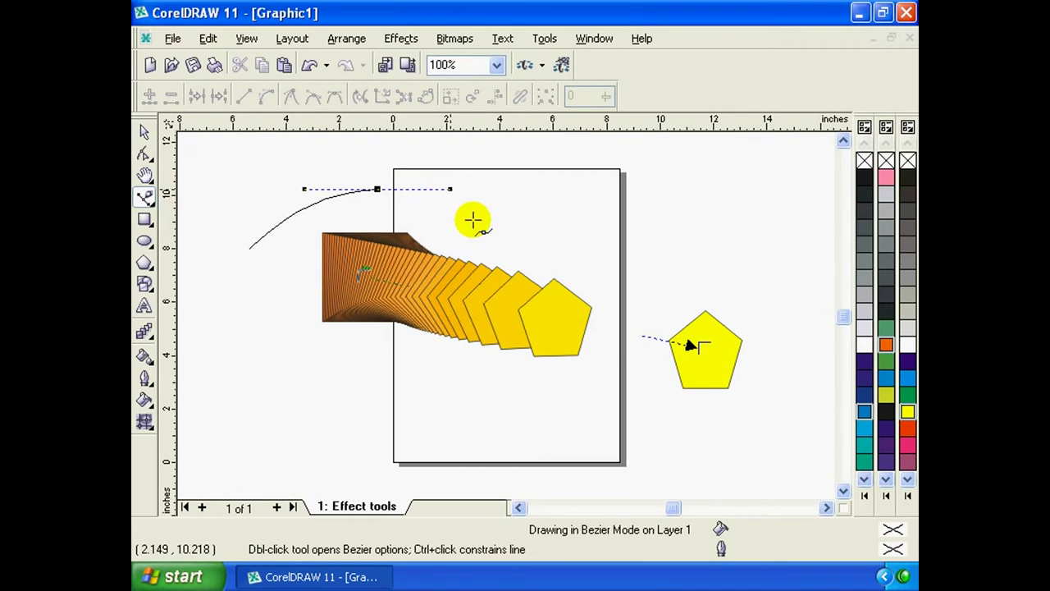
{"action": "left_click_drag", "start_coordinate": [521, 387], "coordinate": [597, 421]}
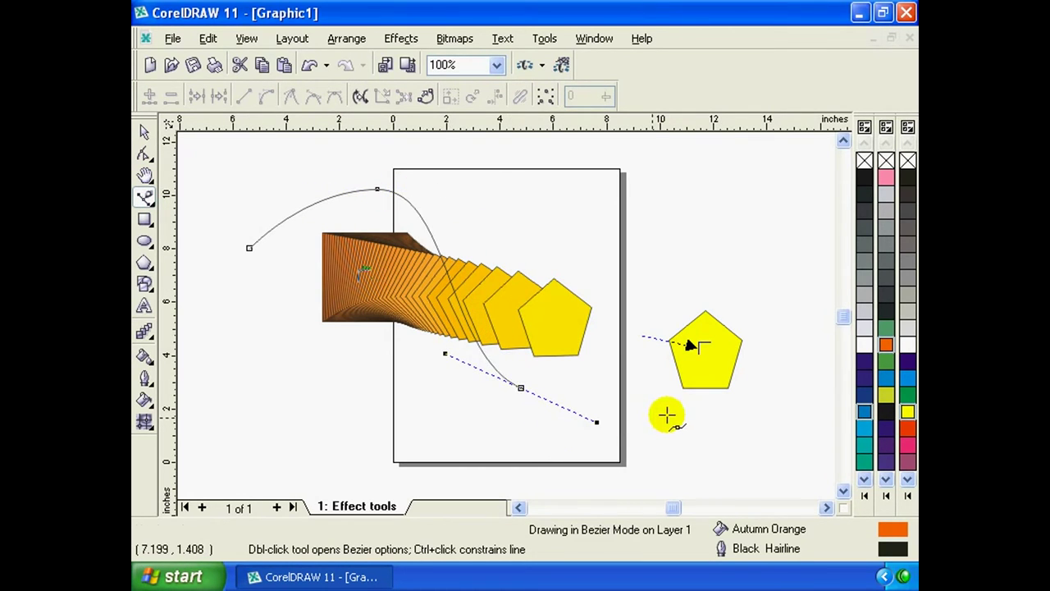
{"action": "left_click", "coordinate": [667, 413]}
{"action": "left_click", "coordinate": [145, 132]}
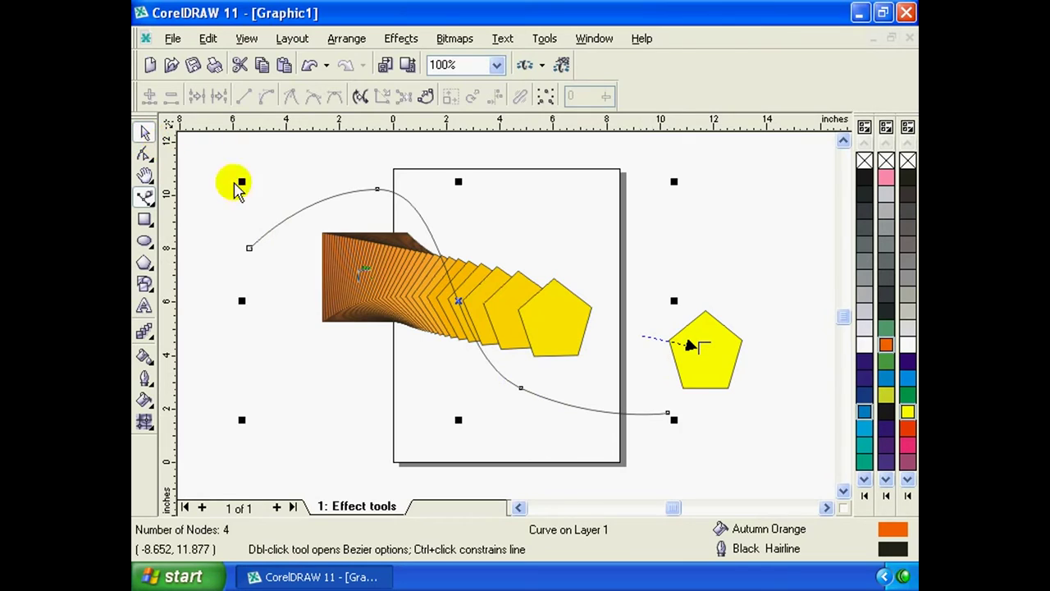
Attach the blend to the drawn curve as a new path
{"action": "key", "text": "space"}
{"action": "left_click", "coordinate": [362, 259]}
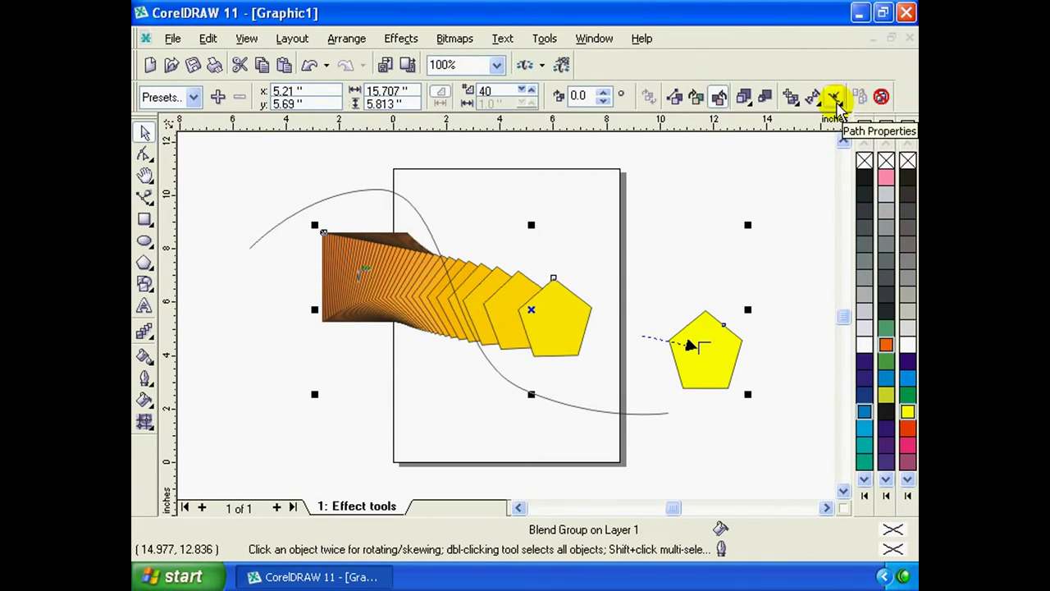
{"action": "left_click", "coordinate": [835, 98]}
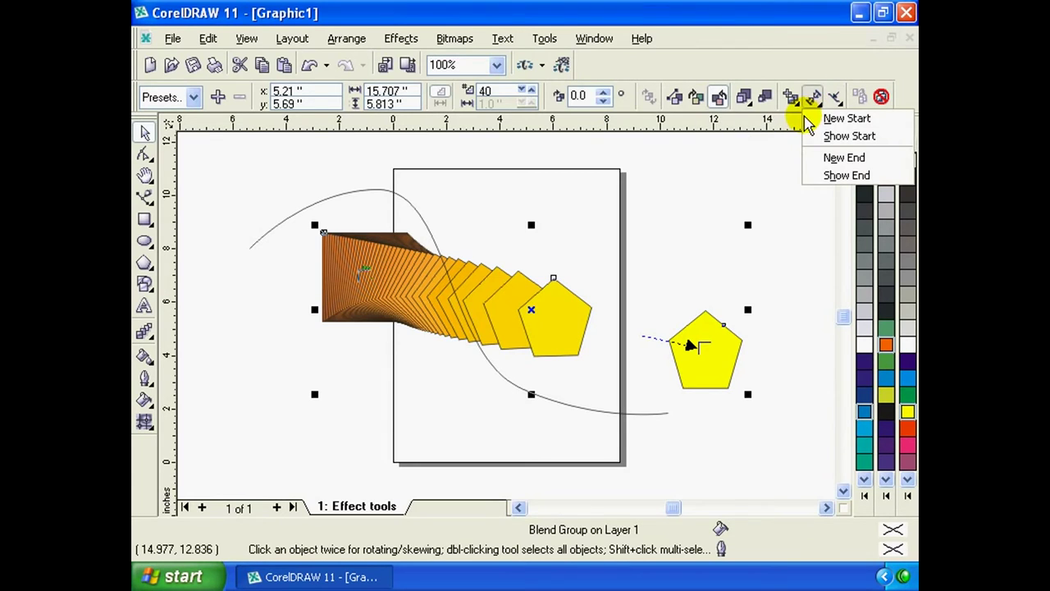
{"action": "left_click", "coordinate": [811, 120]}
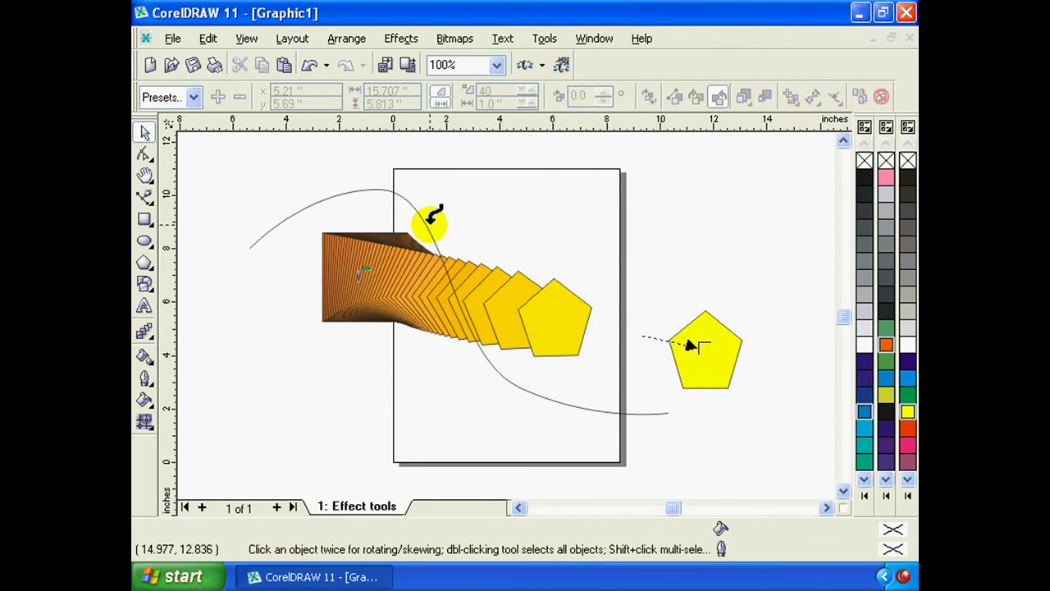
{"action": "left_click", "coordinate": [426, 232]}
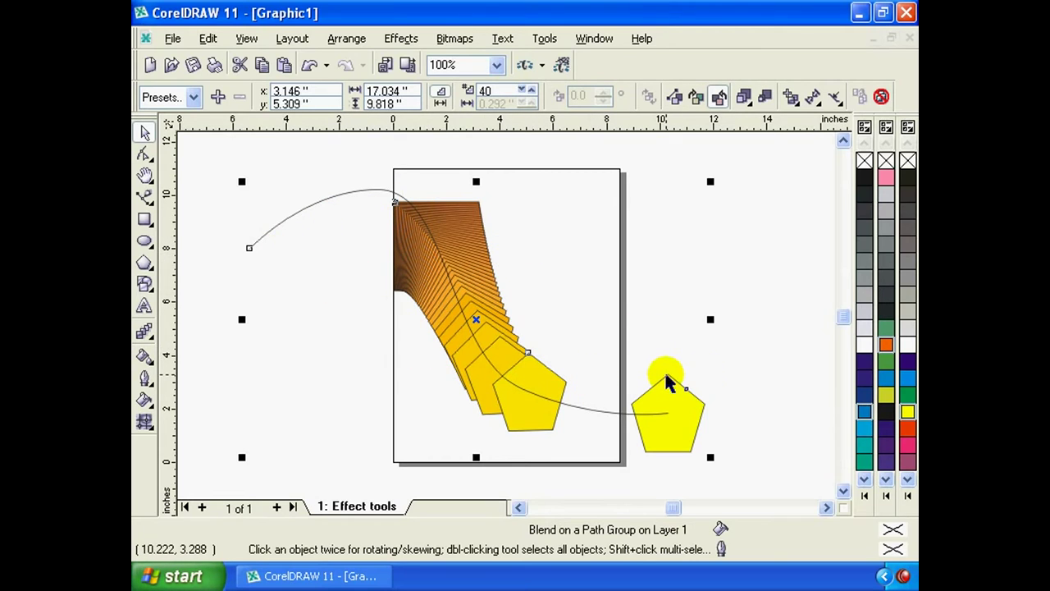
Clear the blend and move the square, pentagon and curve aside
{"action": "left_click", "coordinate": [880, 98]}
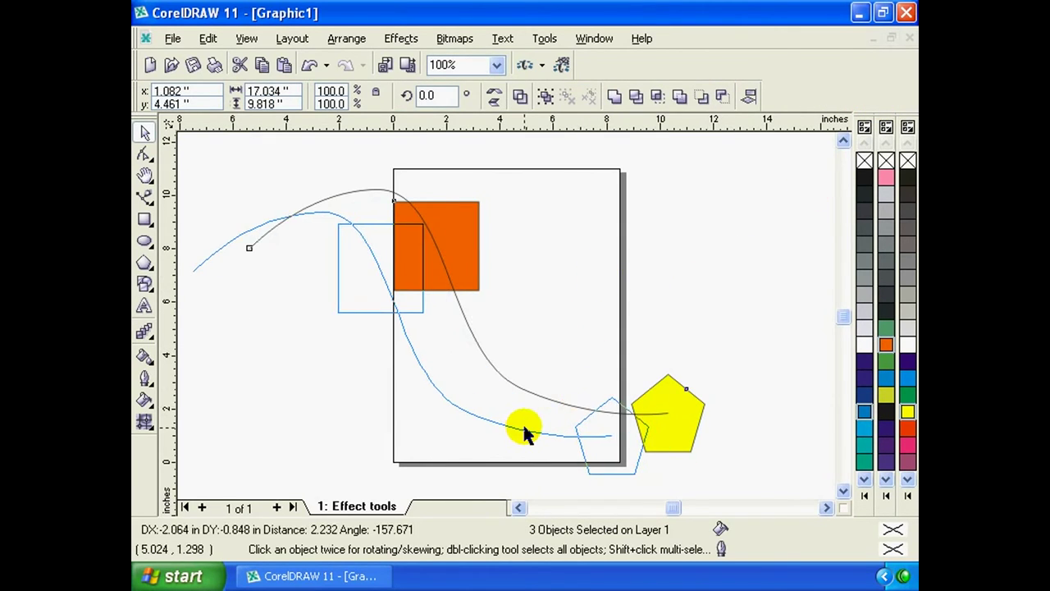
{"action": "left_click_drag", "start_coordinate": [580, 412], "coordinate": [526, 435]}
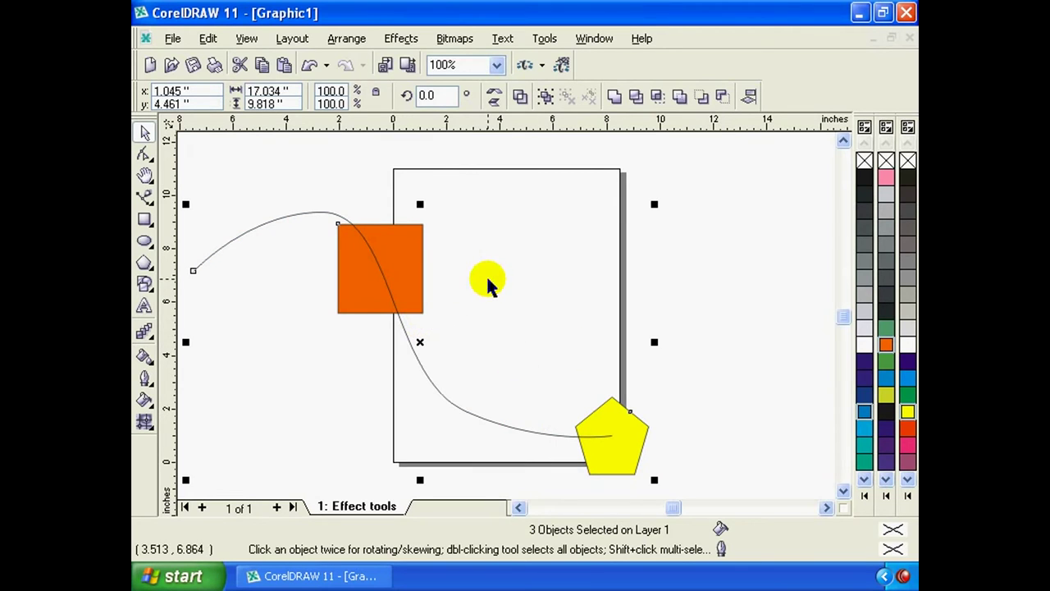
{"action": "left_click", "coordinate": [402, 240]}
{"action": "left_click_drag", "start_coordinate": [399, 239], "coordinate": [419, 238]}
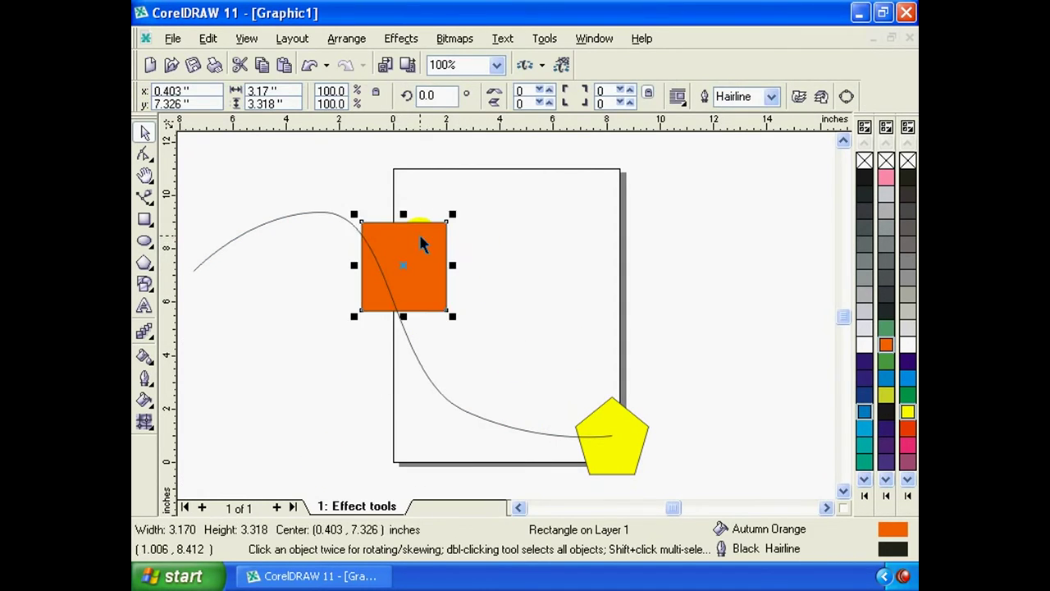
Draw a large circle, about 5.9 by 5.6 inches, filled with yellow
{"action": "left_click", "coordinate": [151, 339]}
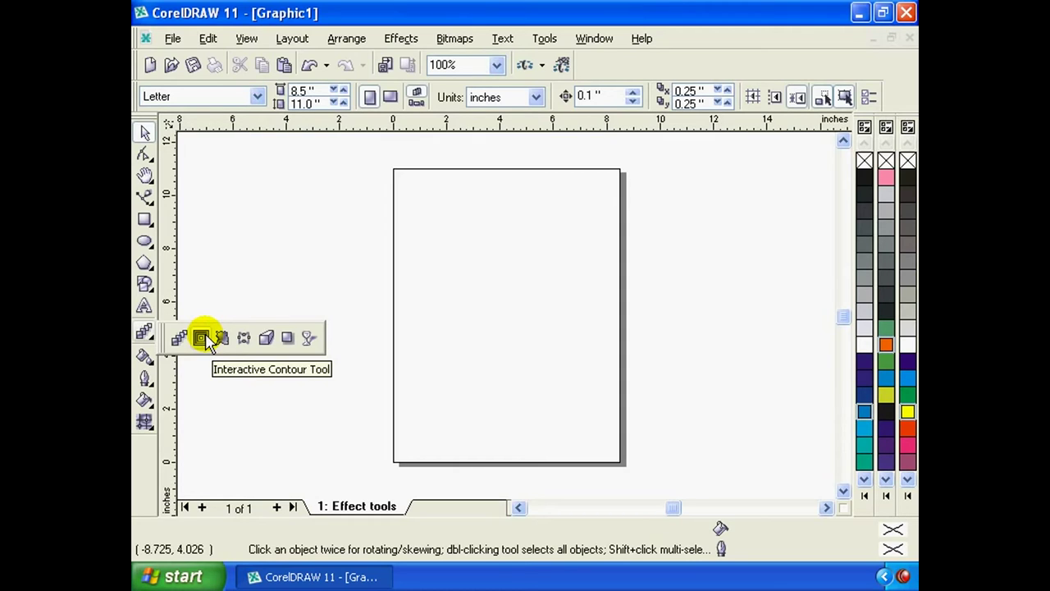
{"action": "left_click", "coordinate": [198, 288]}
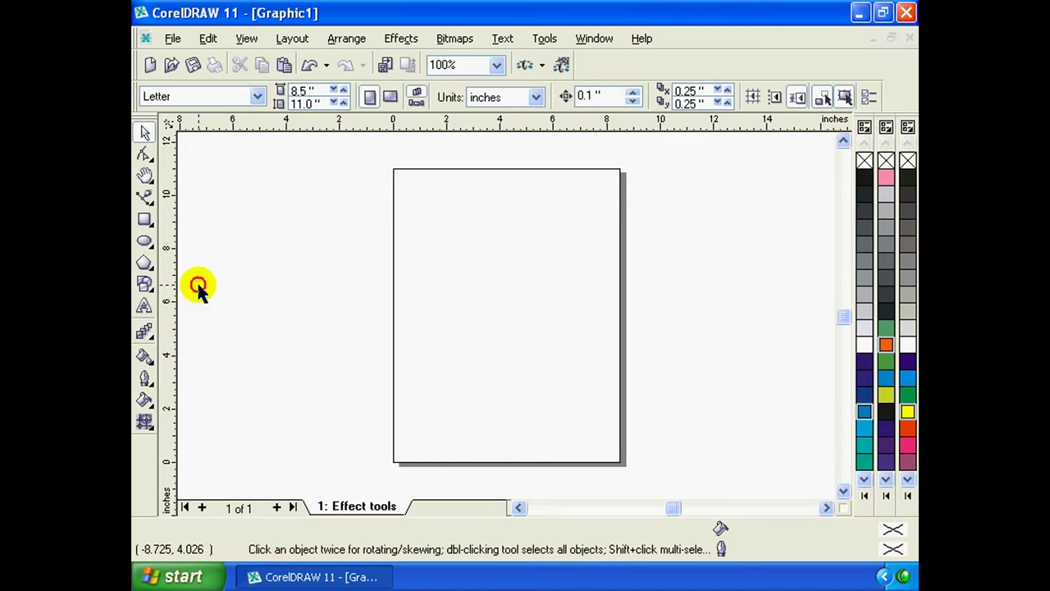
{"action": "left_click", "coordinate": [145, 244]}
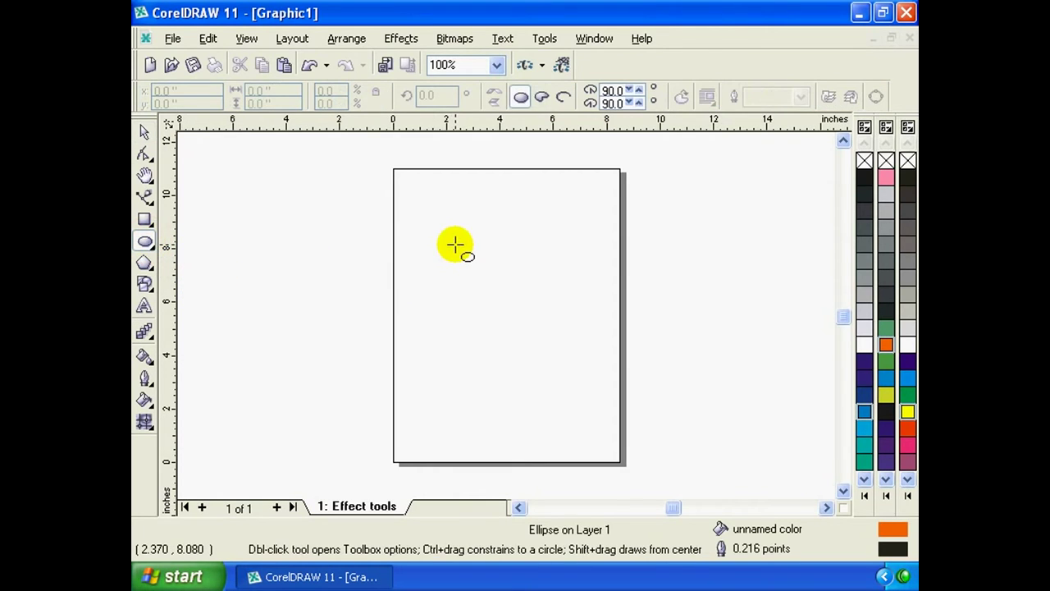
{"action": "left_click_drag", "start_coordinate": [436, 243], "coordinate": [592, 394]}
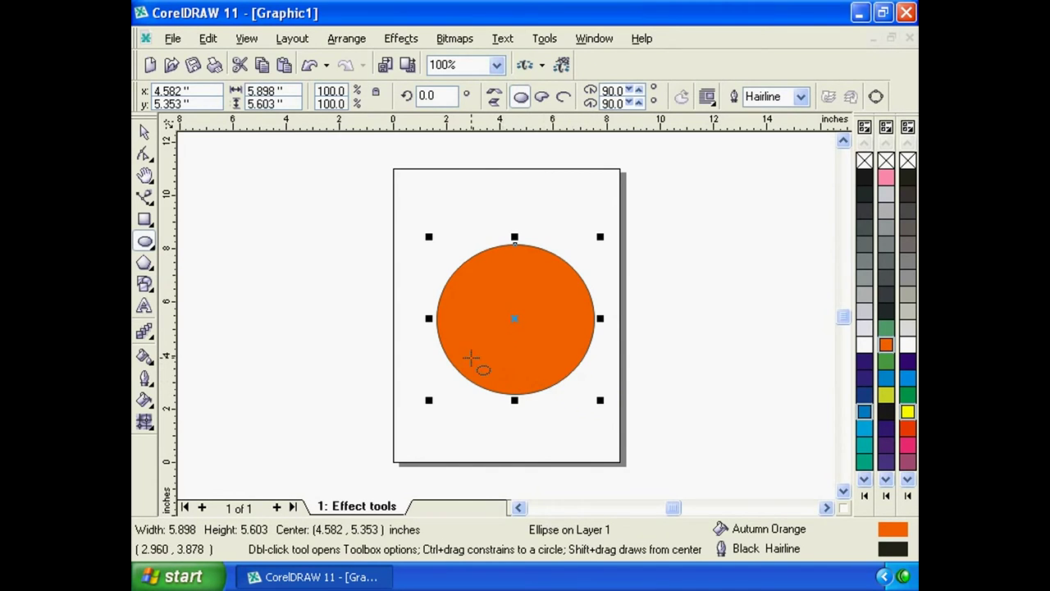
{"action": "left_click", "coordinate": [908, 410]}
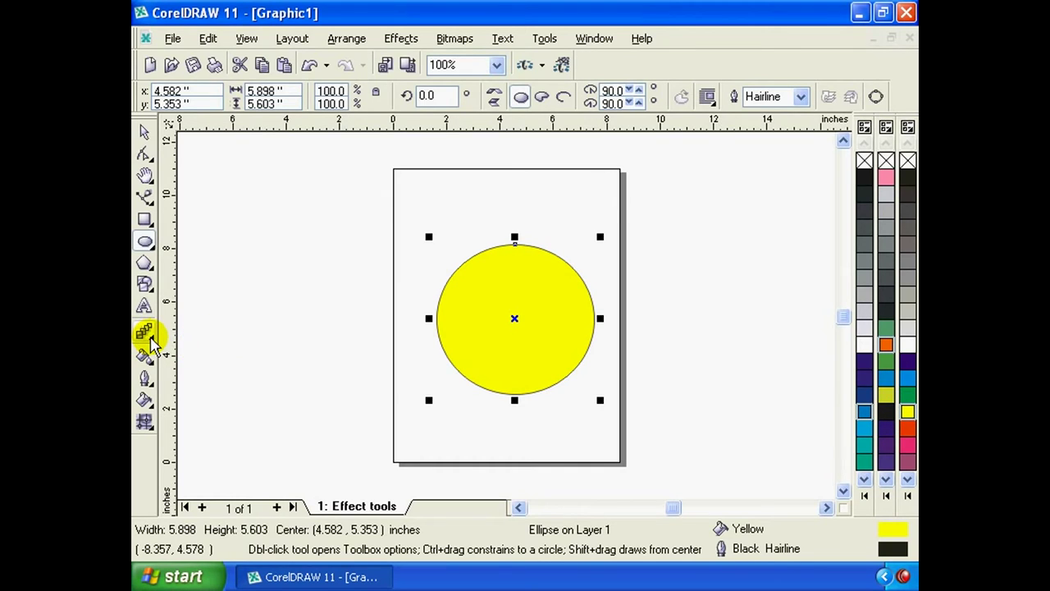
{"action": "left_click", "coordinate": [154, 339]}
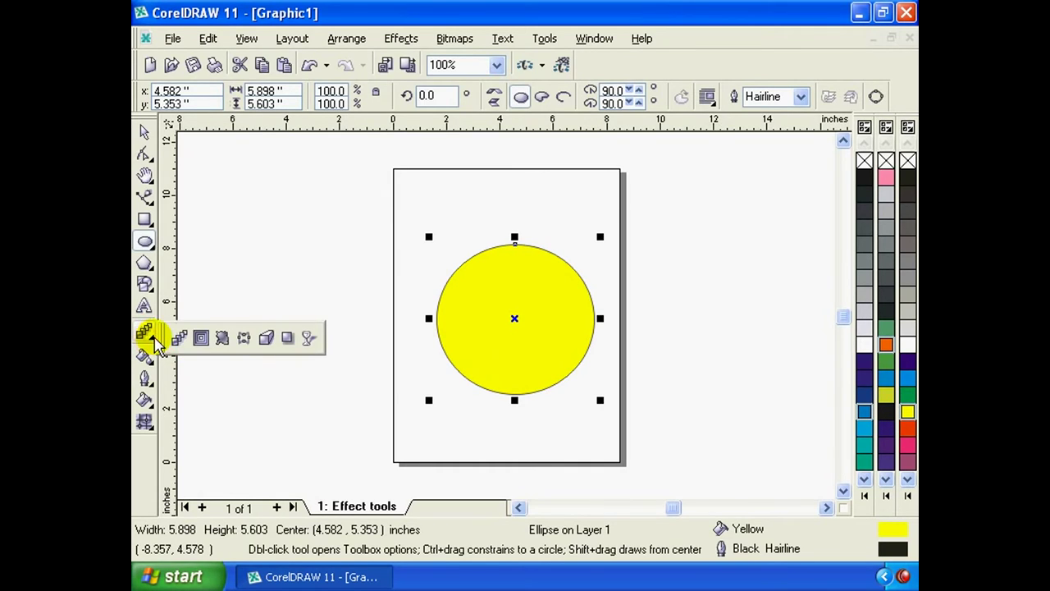
{"action": "left_click", "coordinate": [199, 339]}
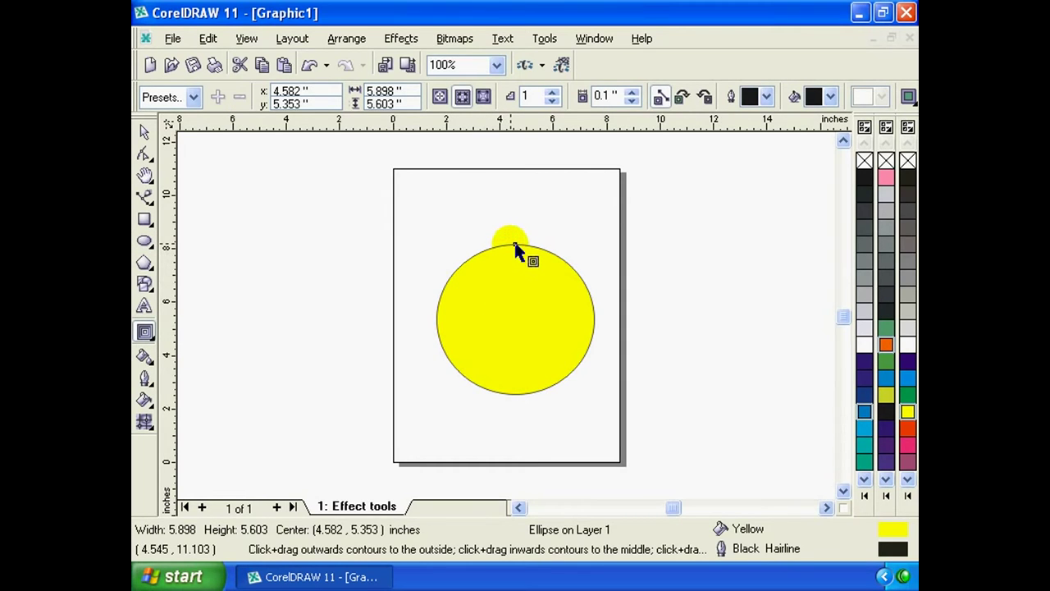
{"action": "mouse_move", "coordinate": [515, 247]}
{"action": "left_mouse_down"}
{"action": "mouse_move", "coordinate": [510, 271]}
{"action": "mouse_move", "coordinate": [515, 189]}
{"action": "left_mouse_up"}
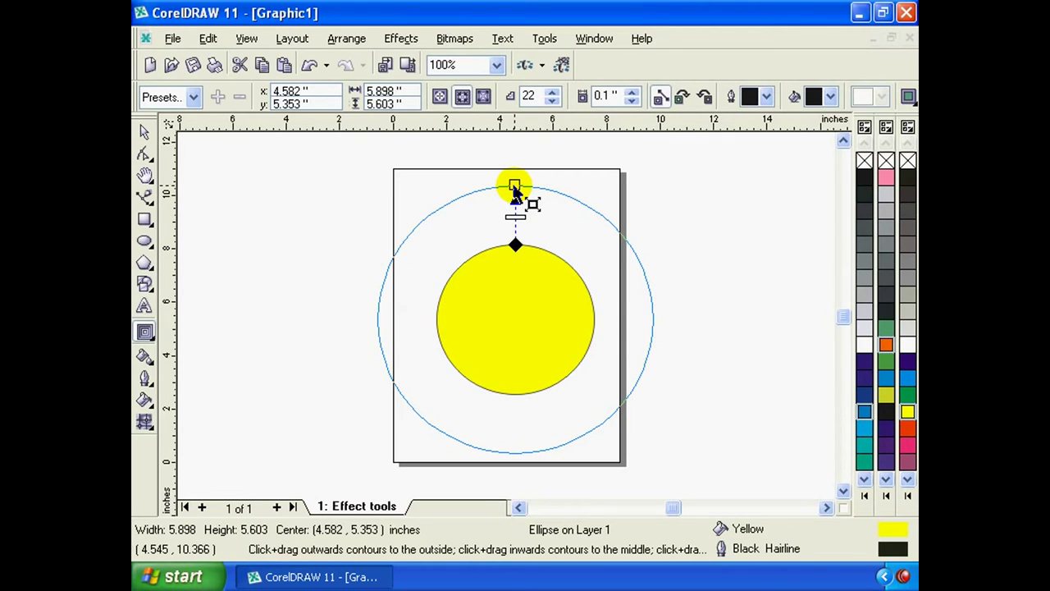
{"action": "left_click_drag", "start_coordinate": [515, 191], "coordinate": [528, 238]}
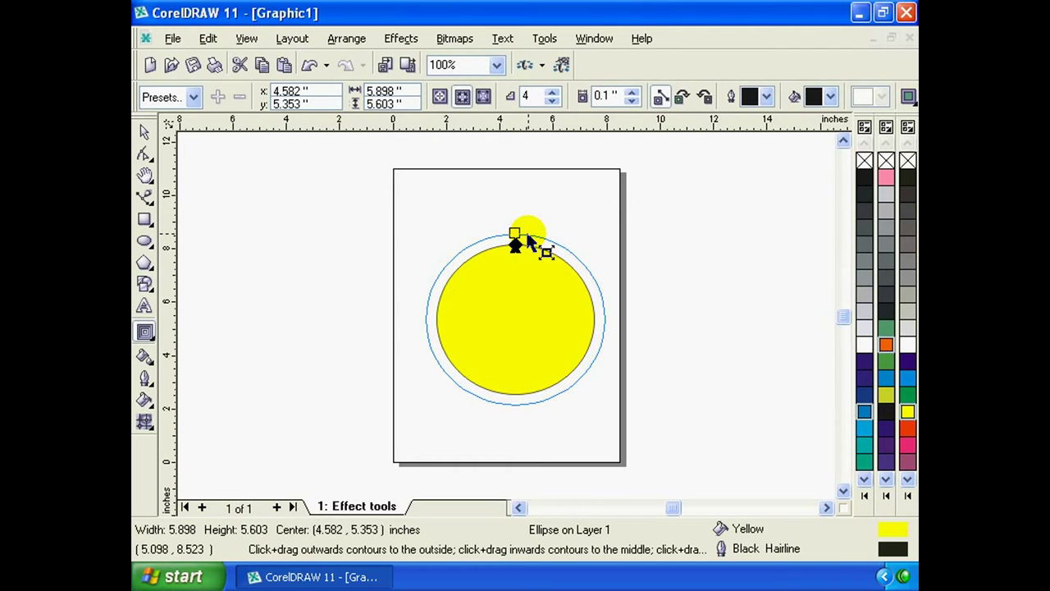
{"action": "left_click_drag", "start_coordinate": [529, 240], "coordinate": [530, 199]}
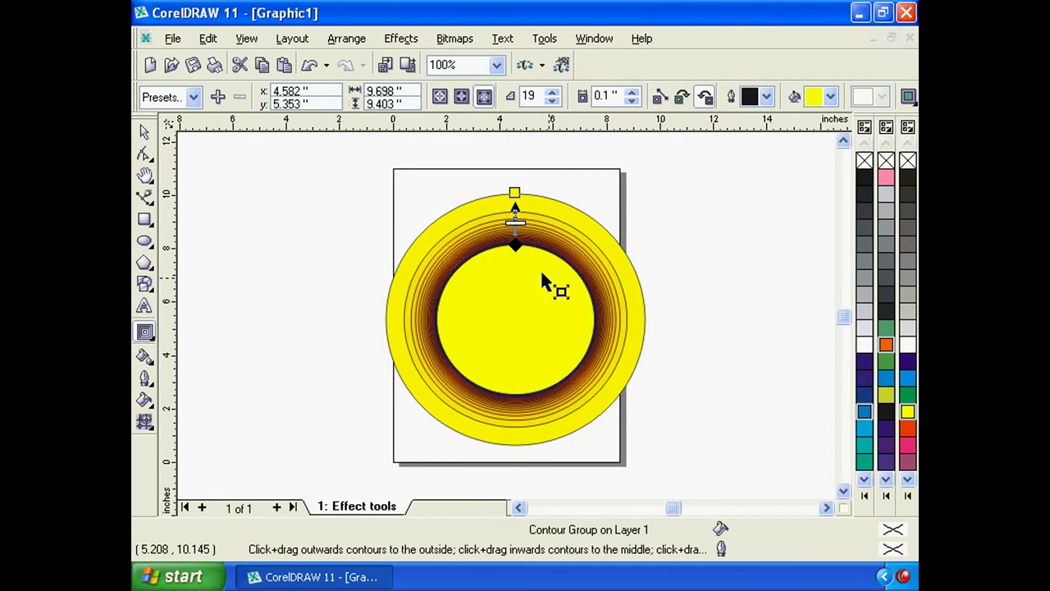
{"action": "left_click", "coordinate": [343, 230]}
{"action": "left_click_drag", "start_coordinate": [515, 205], "coordinate": [514, 147]}
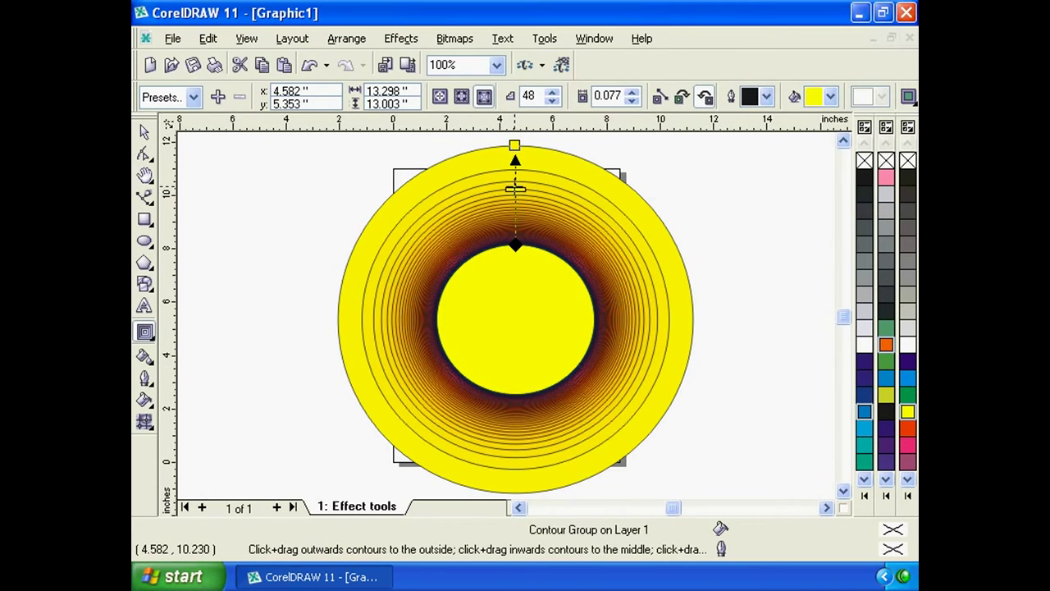
{"action": "mouse_move", "coordinate": [516, 194]}
{"action": "left_mouse_down"}
{"action": "mouse_move", "coordinate": [515, 182]}
{"action": "mouse_move", "coordinate": [515, 226]}
{"action": "mouse_move", "coordinate": [515, 198]}
{"action": "left_mouse_up"}
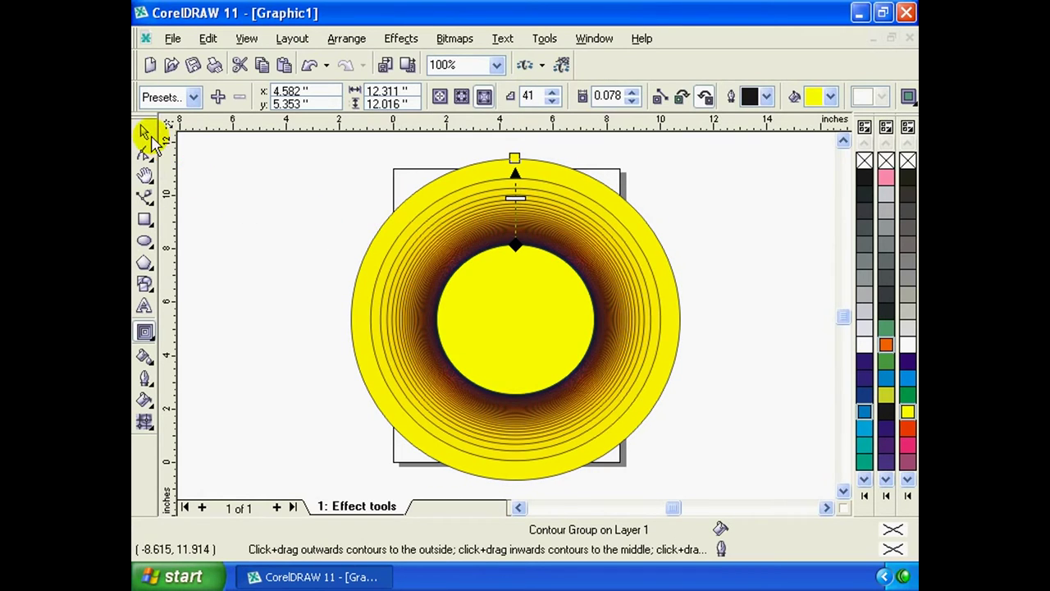
{"action": "left_click_drag", "start_coordinate": [515, 198], "coordinate": [516, 188]}
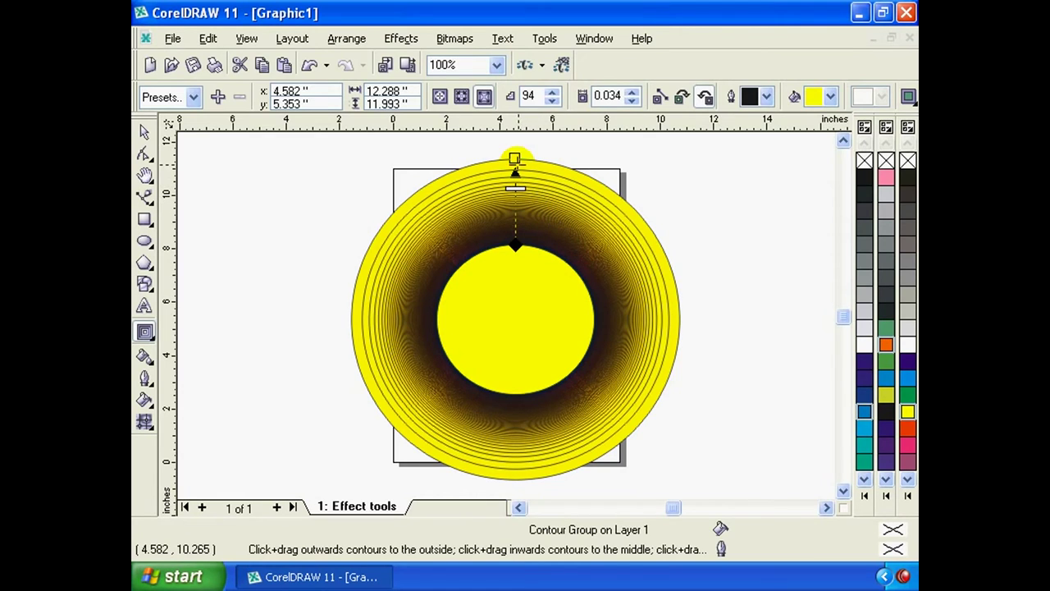
{"action": "left_click_drag", "start_coordinate": [514, 158], "coordinate": [343, 264]}
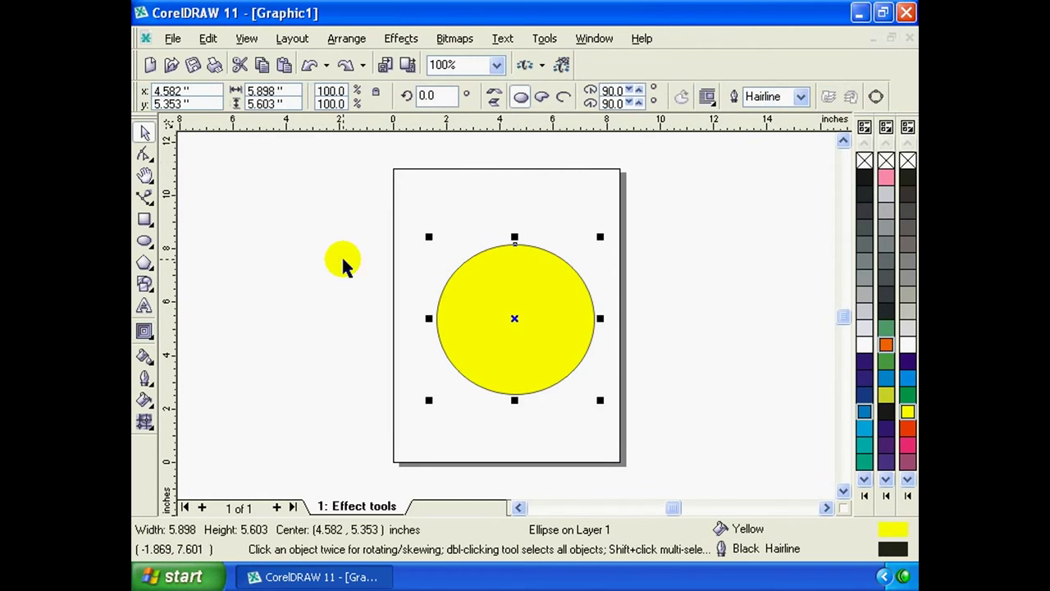
{"action": "left_click", "coordinate": [146, 336]}
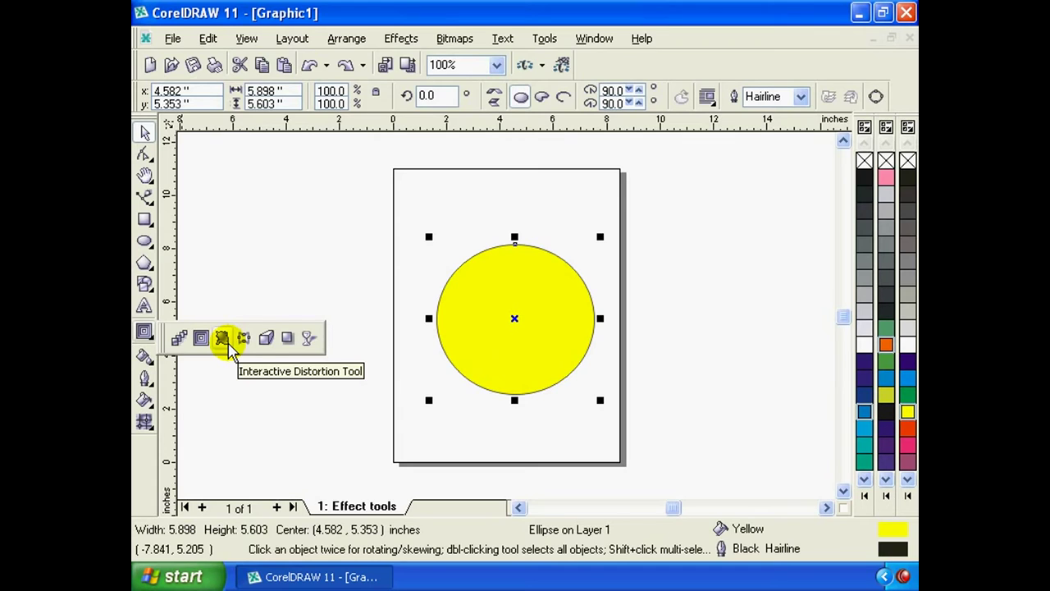
{"action": "left_click", "coordinate": [223, 339]}
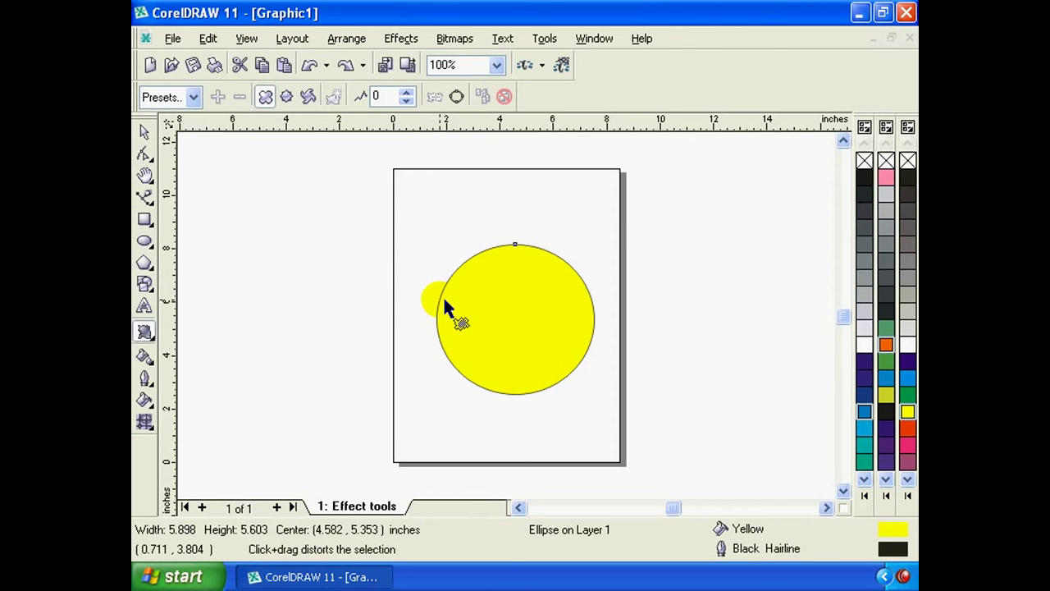
{"action": "mouse_move", "coordinate": [441, 300]}
{"action": "left_mouse_down"}
{"action": "mouse_move", "coordinate": [451, 301]}
{"action": "mouse_move", "coordinate": [407, 298]}
{"action": "mouse_move", "coordinate": [490, 298]}
{"action": "mouse_move", "coordinate": [406, 297]}
{"action": "mouse_move", "coordinate": [430, 294]}
{"action": "left_mouse_up"}
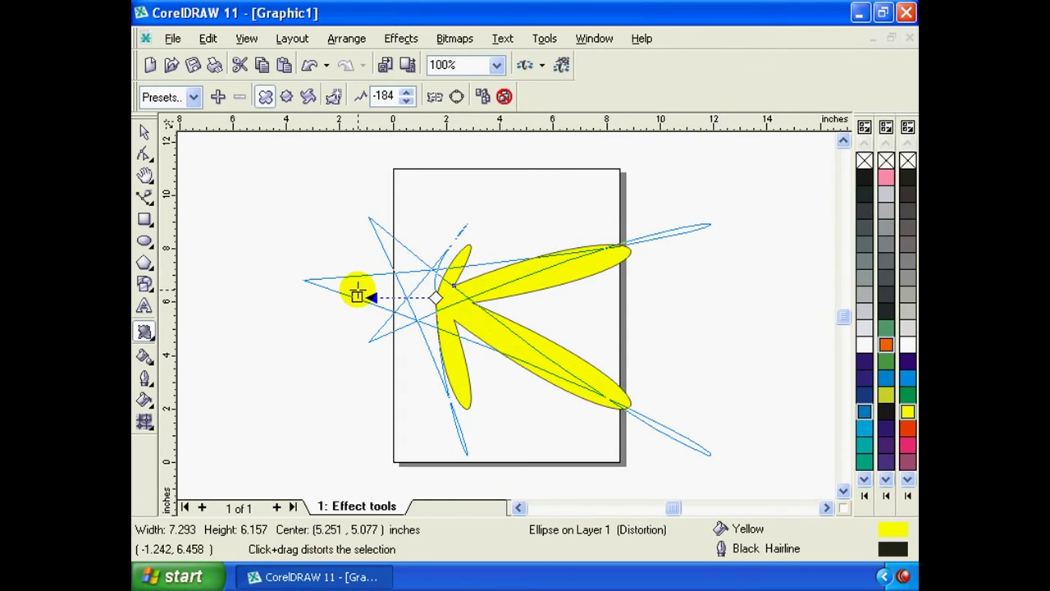
{"action": "mouse_move", "coordinate": [431, 293]}
{"action": "left_mouse_down"}
{"action": "mouse_move", "coordinate": [454, 297]}
{"action": "mouse_move", "coordinate": [412, 296]}
{"action": "mouse_move", "coordinate": [511, 308]}
{"action": "mouse_move", "coordinate": [510, 318]}
{"action": "mouse_move", "coordinate": [474, 317]}
{"action": "left_mouse_up"}
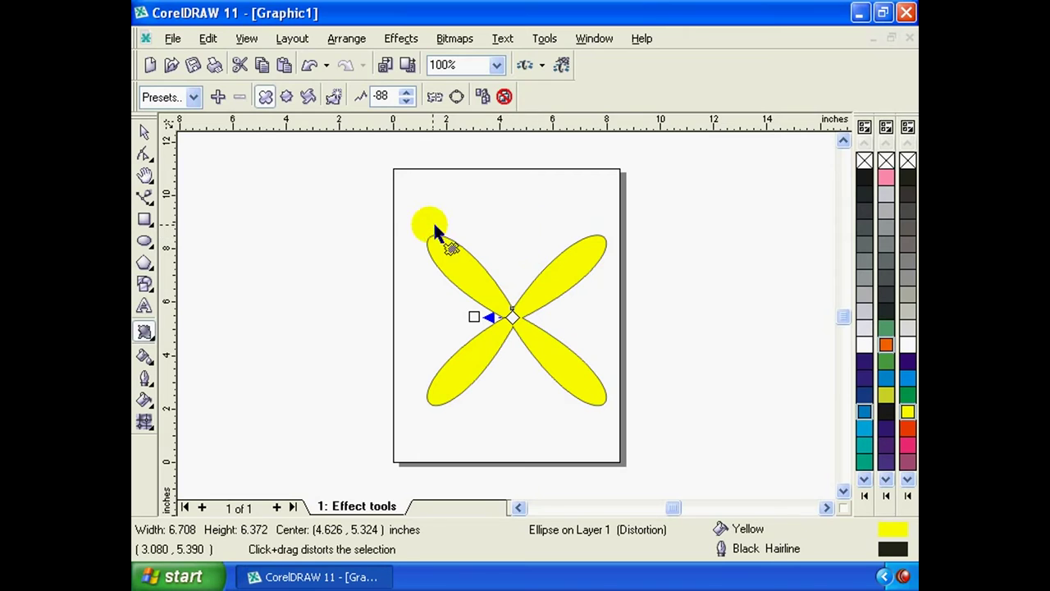
{"action": "left_click", "coordinate": [894, 349]}
{"action": "left_click", "coordinate": [908, 429]}
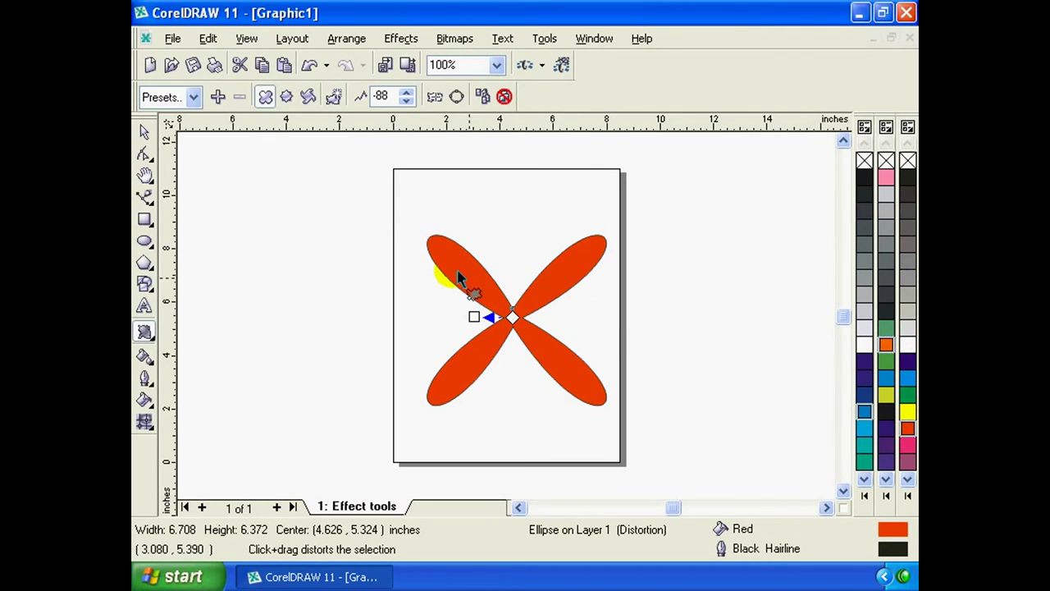
{"action": "left_click", "coordinate": [146, 132]}
{"action": "left_click_drag", "start_coordinate": [511, 256], "coordinate": [415, 246]}
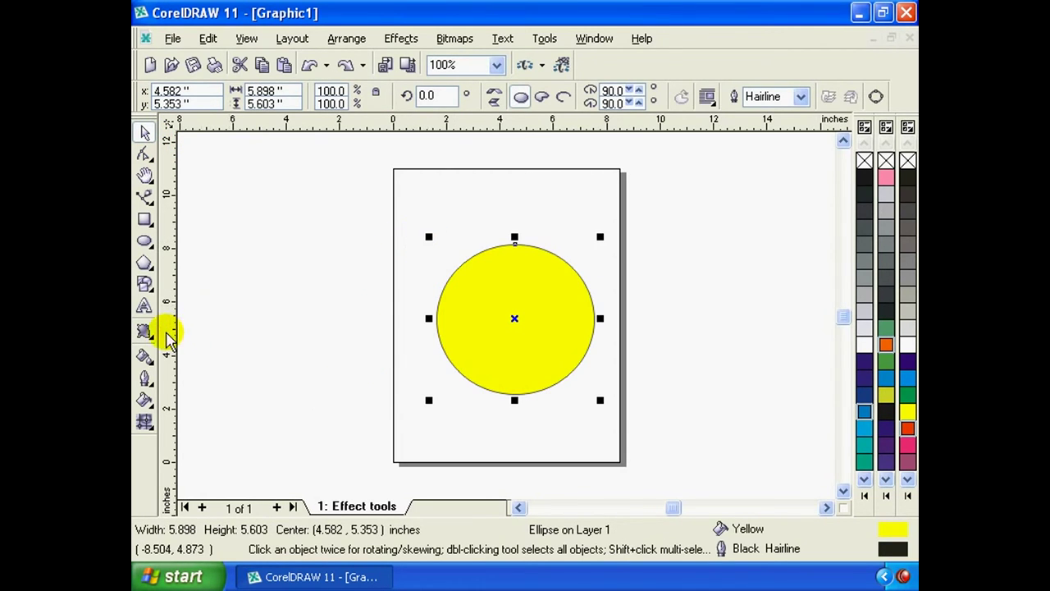
Envelope the yellow circle into a four-pointed star, then draw a pentagon to its left
{"action": "left_click", "coordinate": [146, 333]}
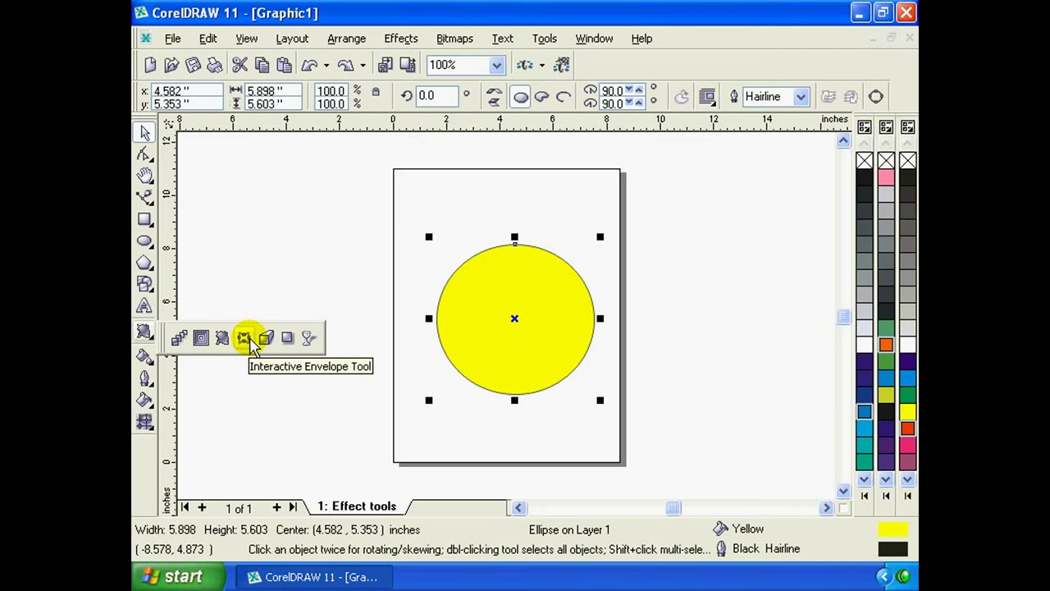
{"action": "left_click", "coordinate": [244, 338]}
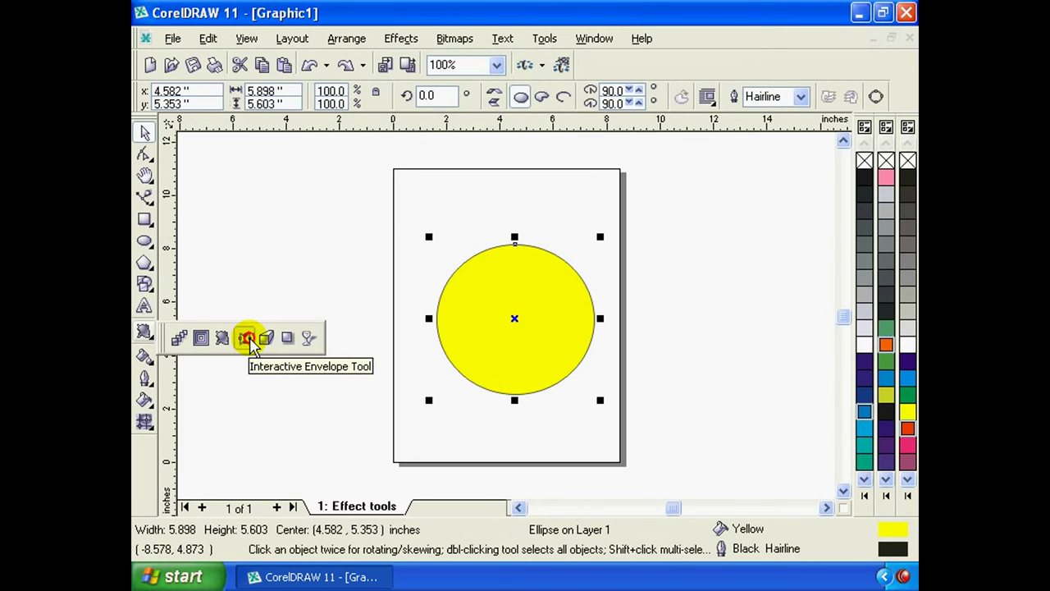
{"action": "left_click", "coordinate": [436, 319]}
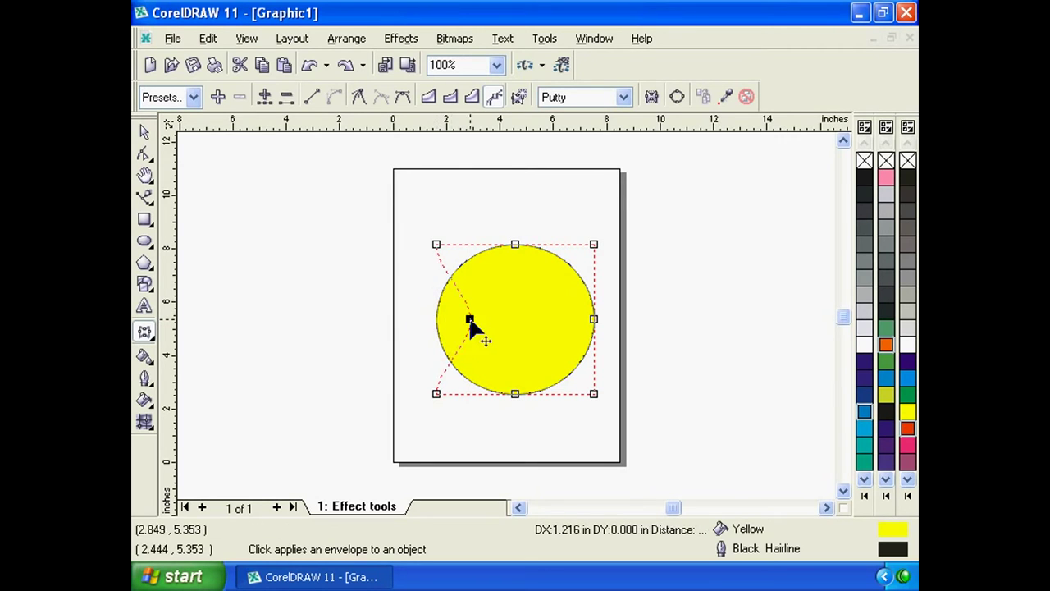
{"action": "left_click_drag", "start_coordinate": [436, 319], "coordinate": [507, 319]}
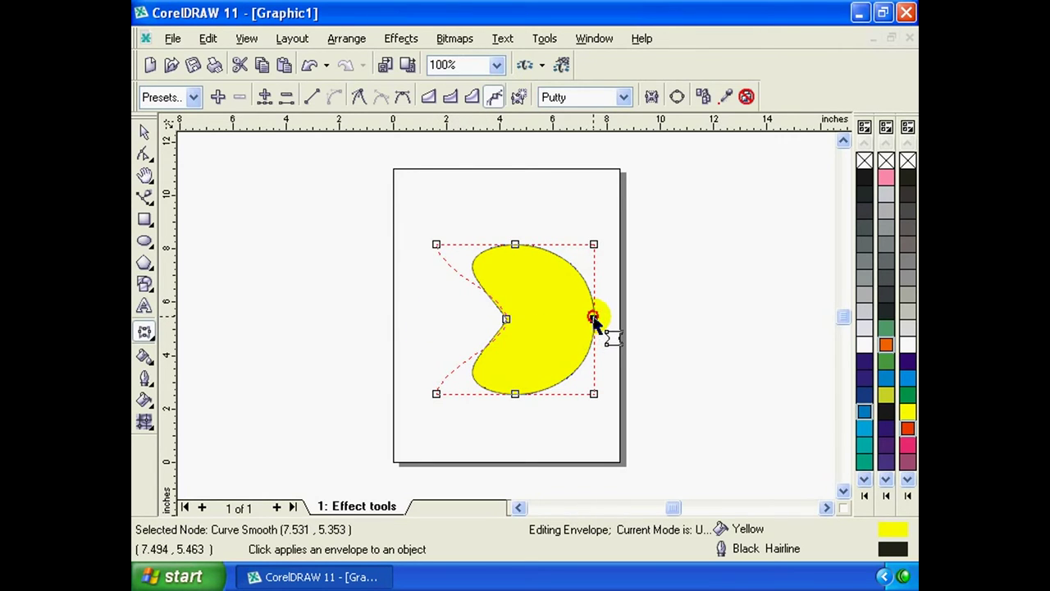
{"action": "left_click_drag", "start_coordinate": [592, 319], "coordinate": [534, 319]}
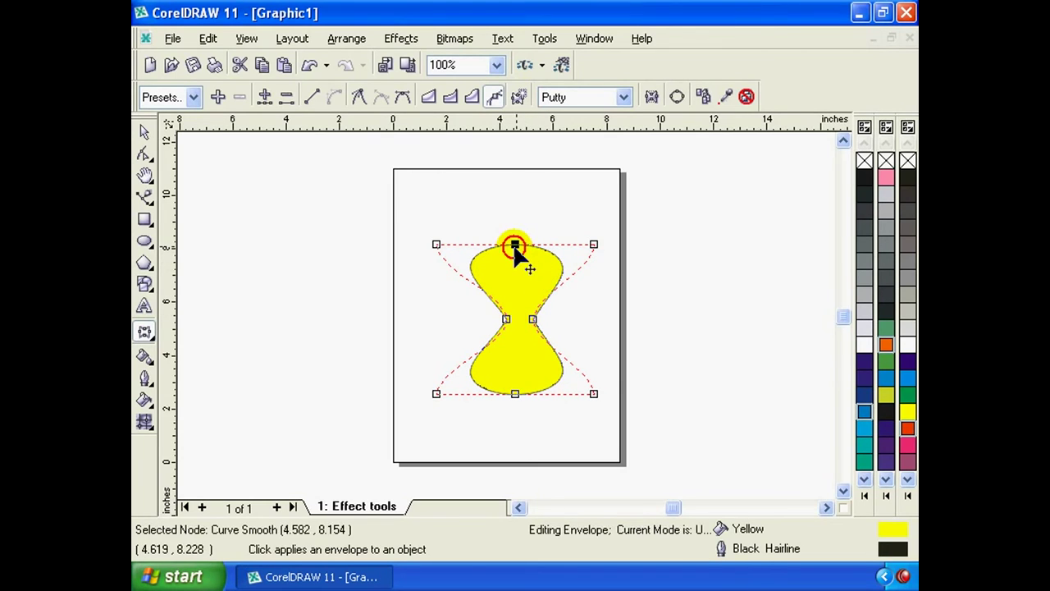
{"action": "left_click_drag", "start_coordinate": [515, 244], "coordinate": [514, 297]}
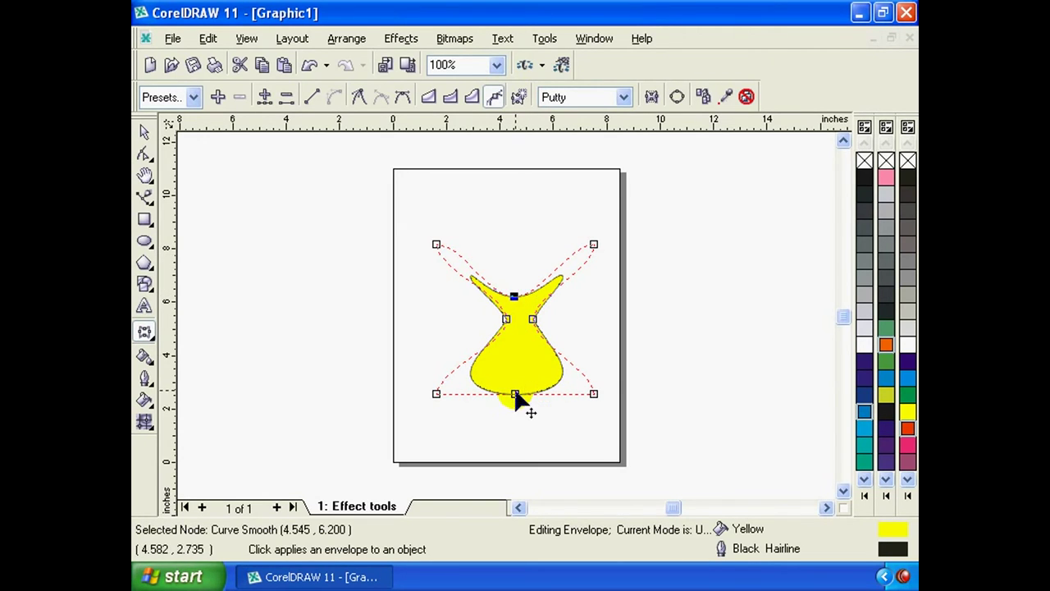
{"action": "left_click_drag", "start_coordinate": [514, 394], "coordinate": [515, 334]}
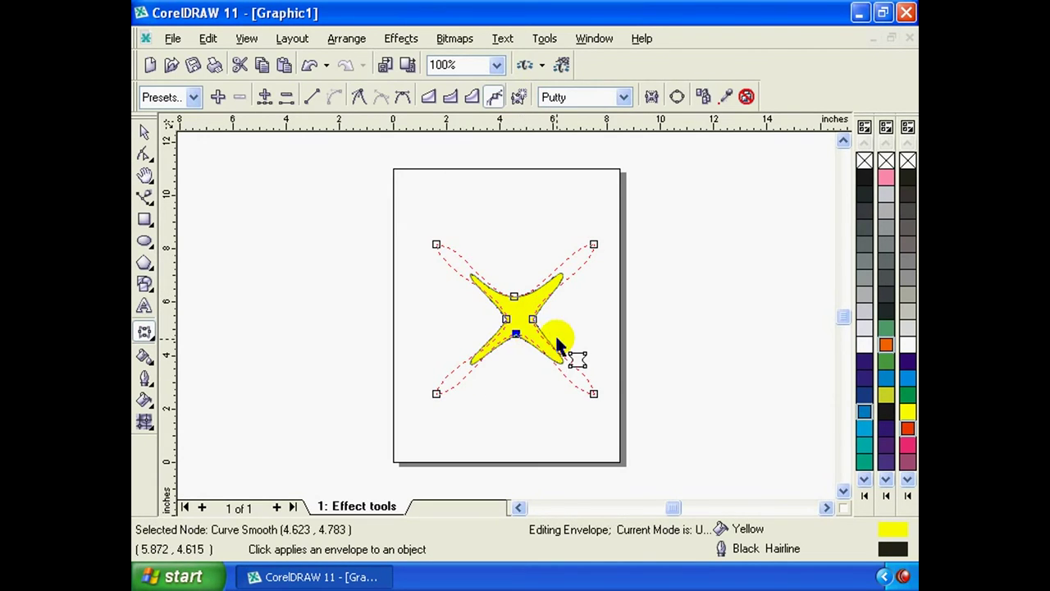
{"action": "left_click", "coordinate": [144, 263]}
{"action": "left_click_drag", "start_coordinate": [310, 229], "coordinate": [461, 369]}
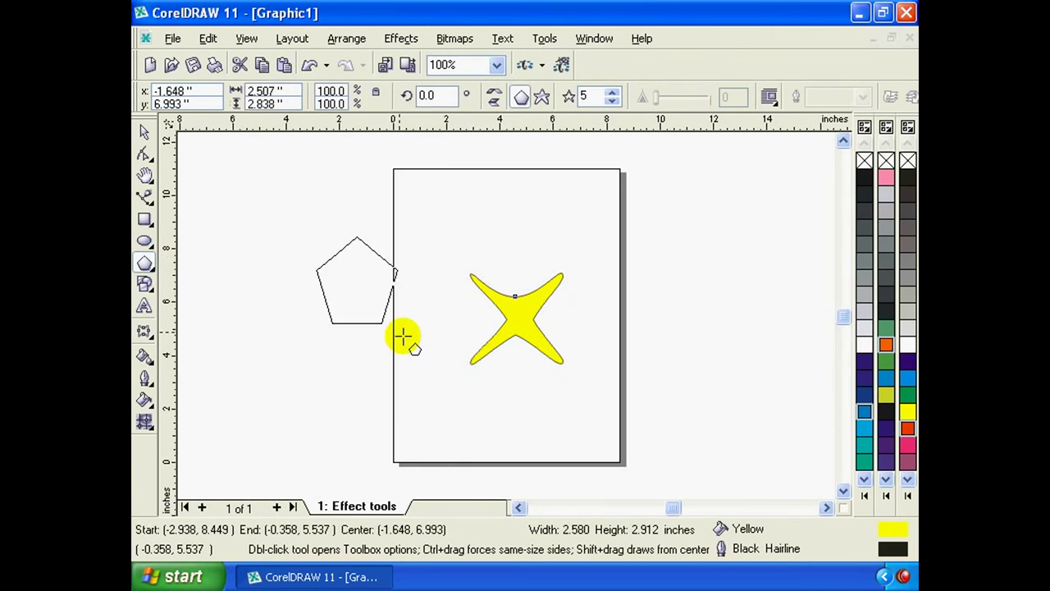
Envelope the orange pentagon into a V, top corners stretched outward and bottom pulled down
{"action": "left_click", "coordinate": [144, 330]}
{"action": "left_click_drag", "start_coordinate": [386, 238], "coordinate": [390, 306]}
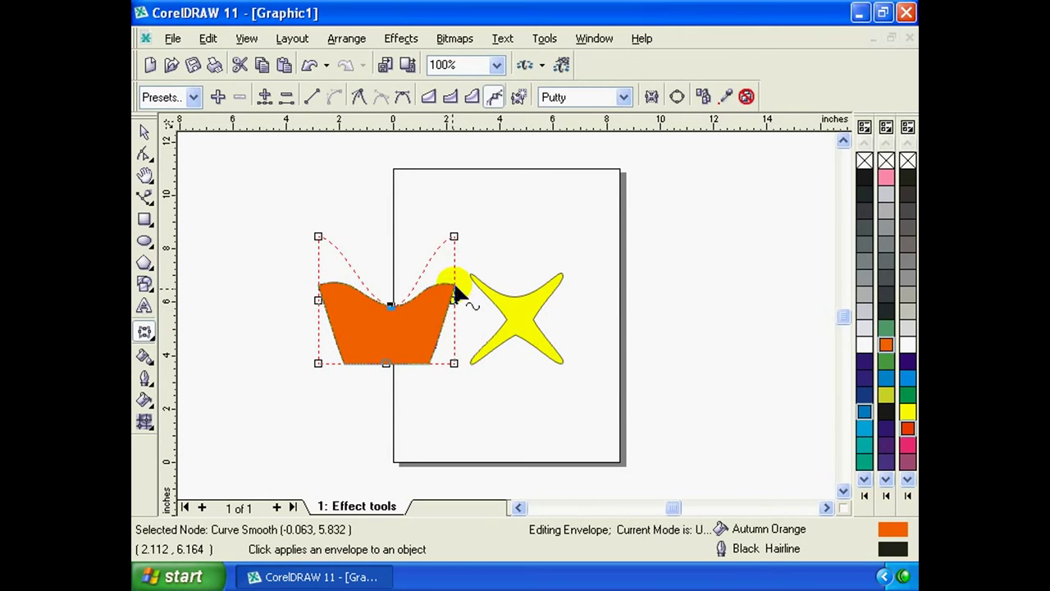
{"action": "left_click_drag", "start_coordinate": [454, 236], "coordinate": [544, 192]}
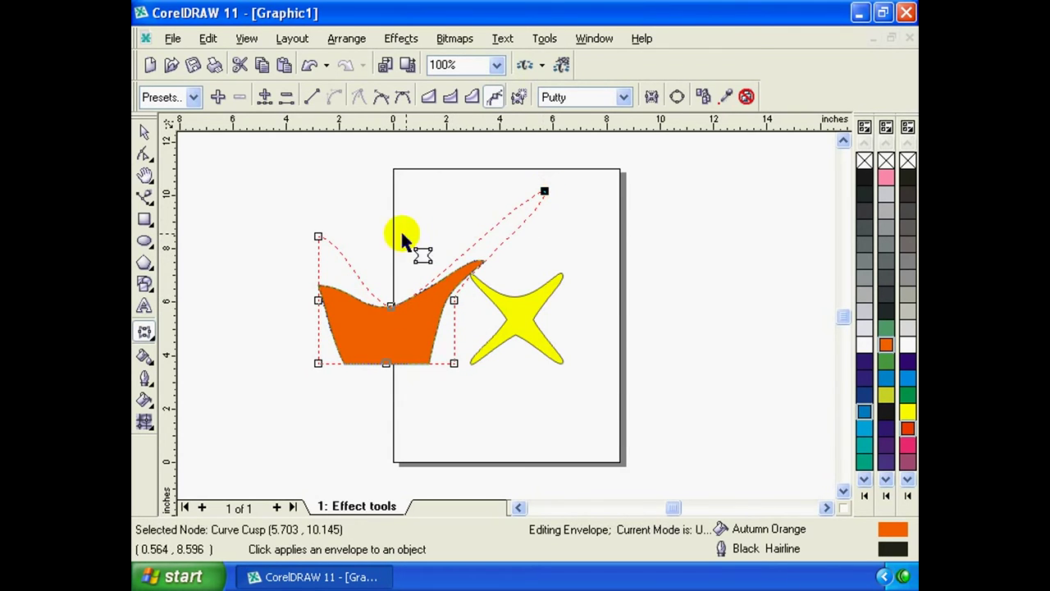
{"action": "left_click_drag", "start_coordinate": [318, 236], "coordinate": [238, 184]}
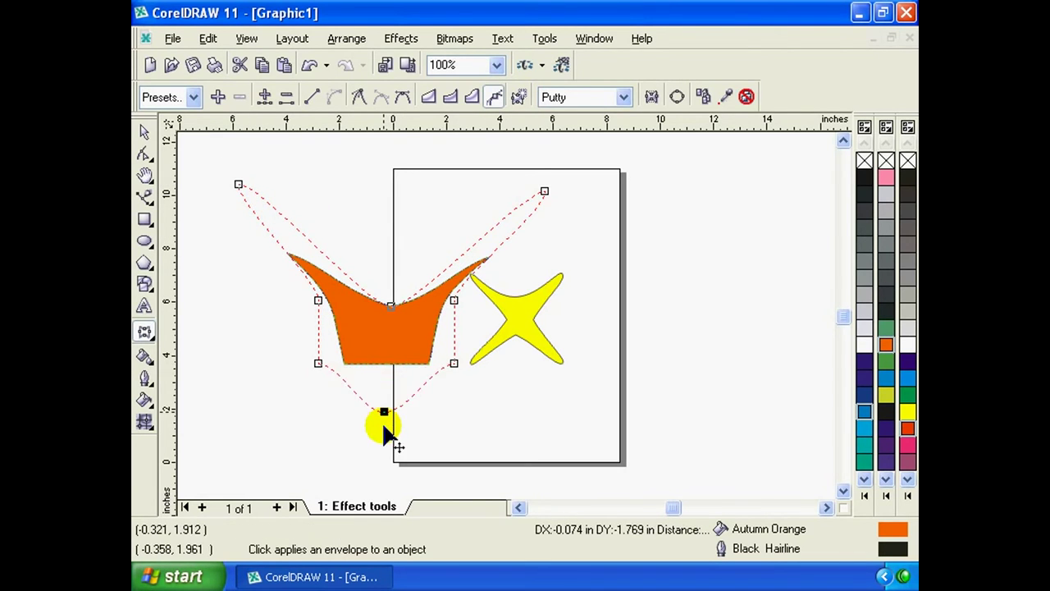
{"action": "left_click_drag", "start_coordinate": [386, 367], "coordinate": [381, 465]}
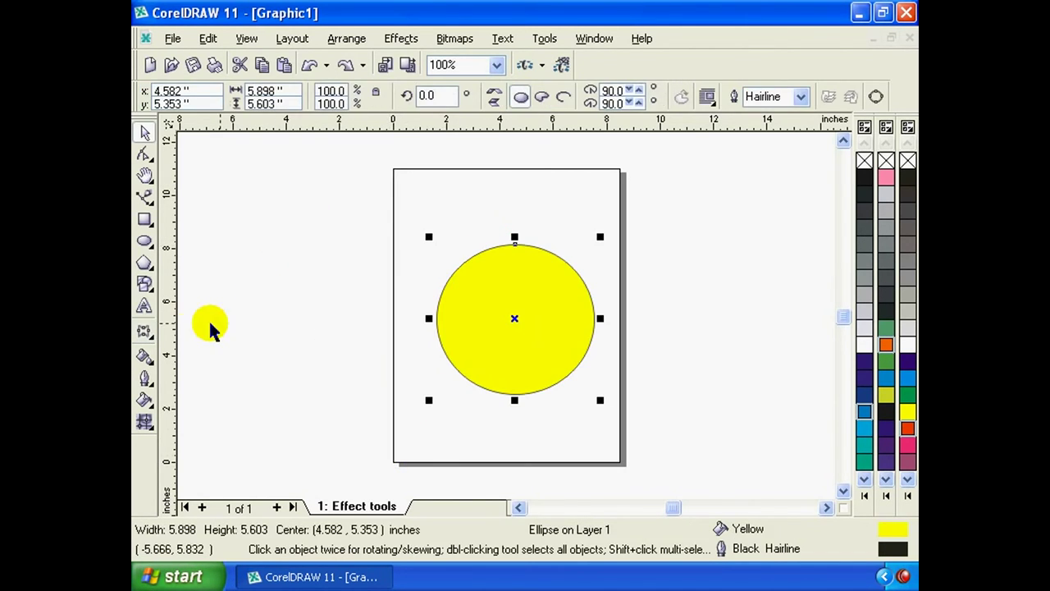
{"action": "left_click", "coordinate": [145, 333]}
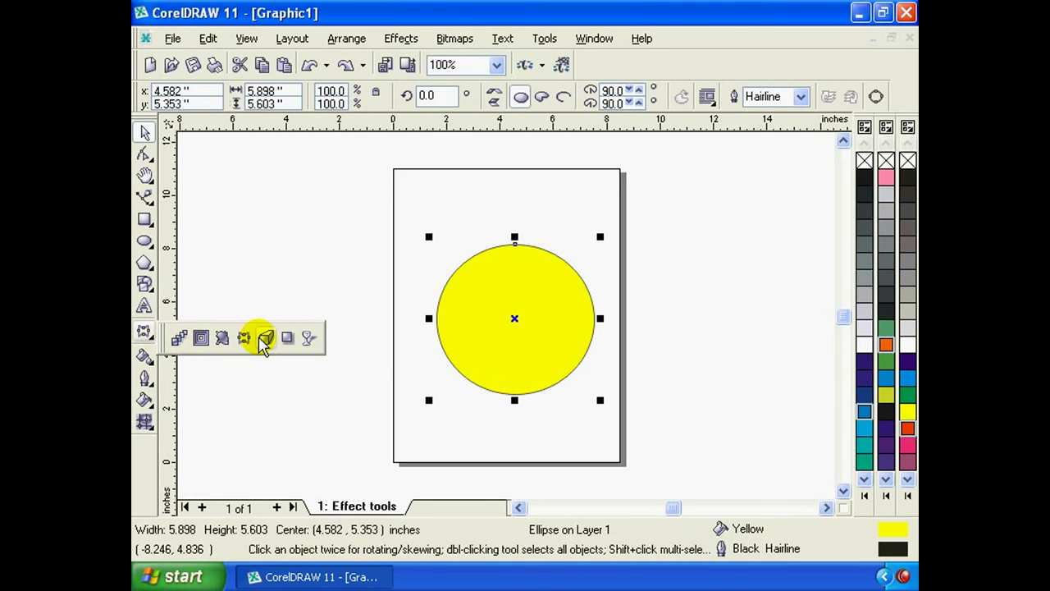
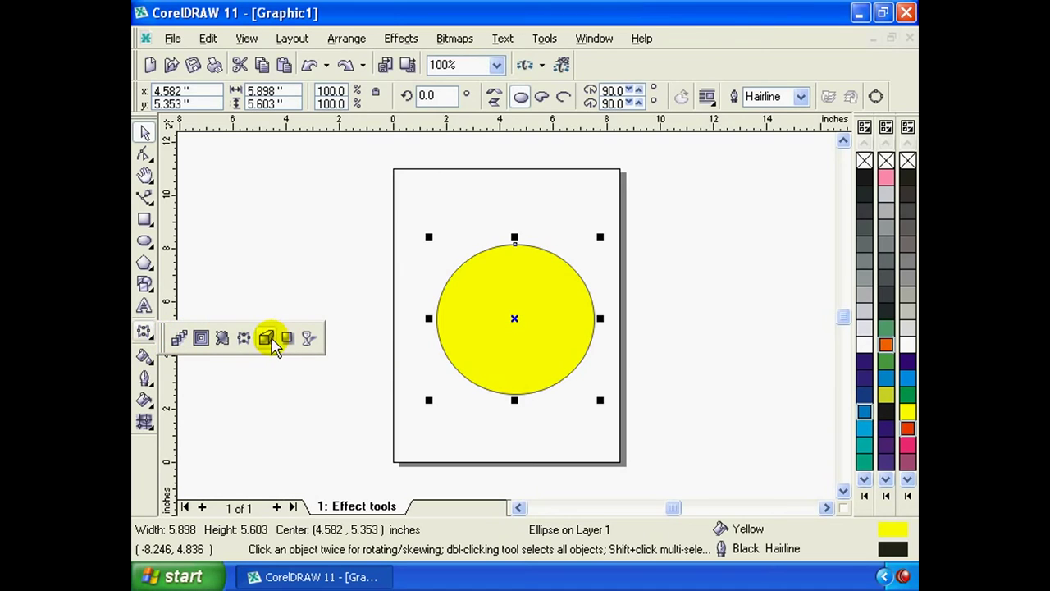
Extrude the yellow circle with its vanishing point below-left of the circle
{"action": "left_click", "coordinate": [271, 343]}
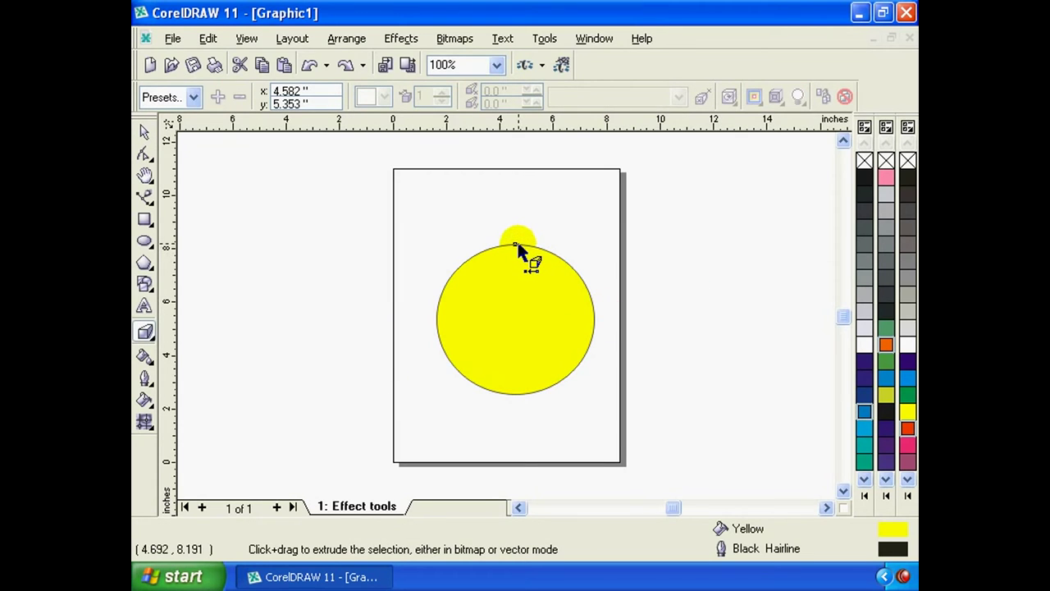
{"action": "left_click_drag", "start_coordinate": [517, 241], "coordinate": [515, 247]}
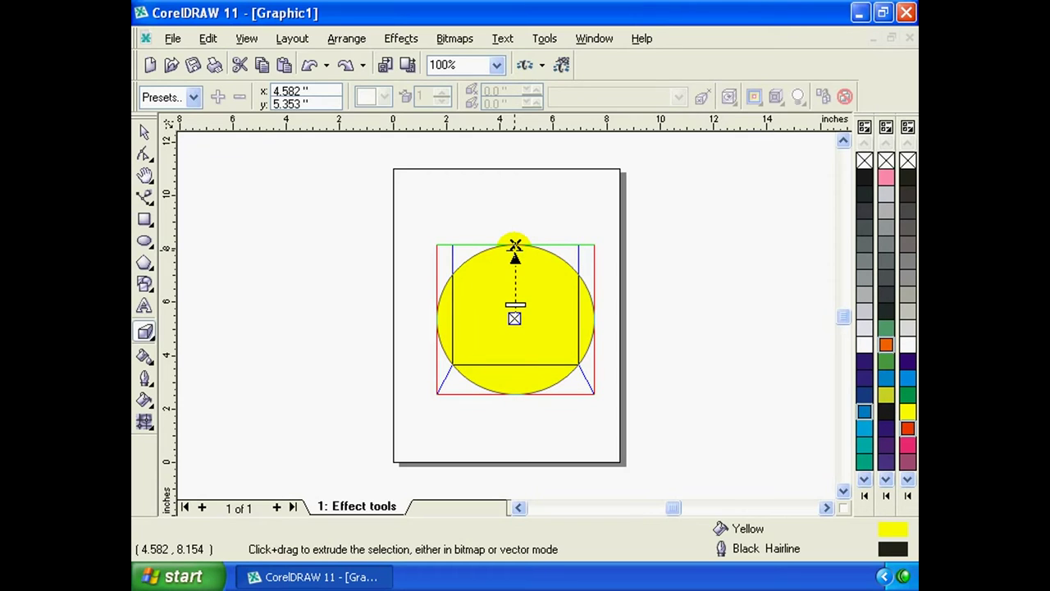
{"action": "mouse_move", "coordinate": [515, 246]}
{"action": "left_mouse_down"}
{"action": "mouse_move", "coordinate": [345, 361]}
{"action": "mouse_move", "coordinate": [321, 402]}
{"action": "mouse_move", "coordinate": [431, 411]}
{"action": "mouse_move", "coordinate": [744, 401]}
{"action": "mouse_move", "coordinate": [368, 399]}
{"action": "mouse_move", "coordinate": [328, 357]}
{"action": "mouse_move", "coordinate": [457, 298]}
{"action": "mouse_move", "coordinate": [348, 350]}
{"action": "mouse_move", "coordinate": [344, 413]}
{"action": "mouse_move", "coordinate": [316, 418]}
{"action": "mouse_move", "coordinate": [490, 427]}
{"action": "mouse_move", "coordinate": [340, 432]}
{"action": "mouse_move", "coordinate": [368, 413]}
{"action": "mouse_move", "coordinate": [318, 411]}
{"action": "left_mouse_up"}
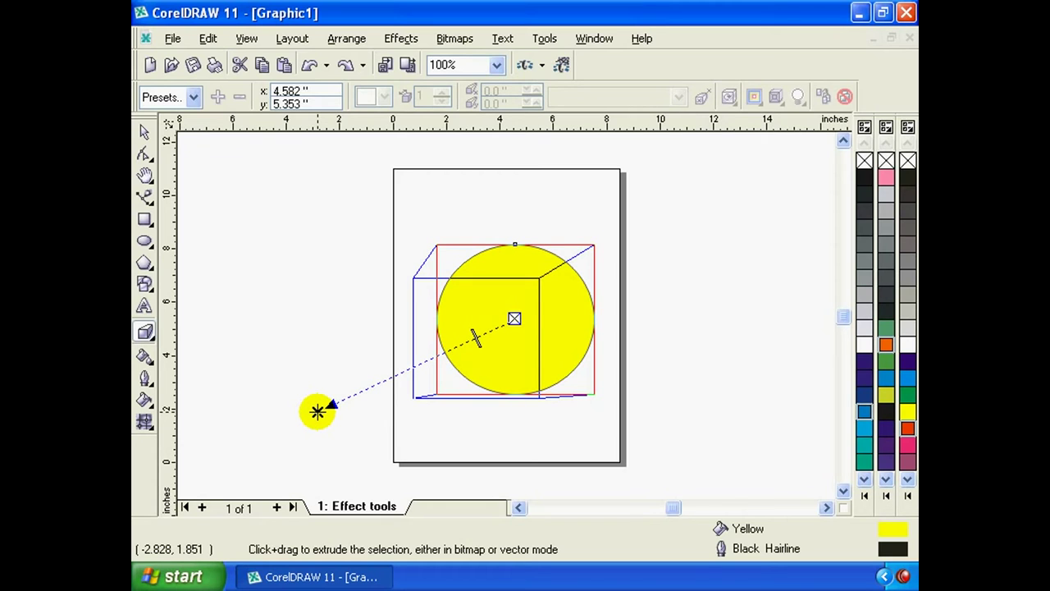
{"action": "left_click_drag", "start_coordinate": [318, 412], "coordinate": [317, 411]}
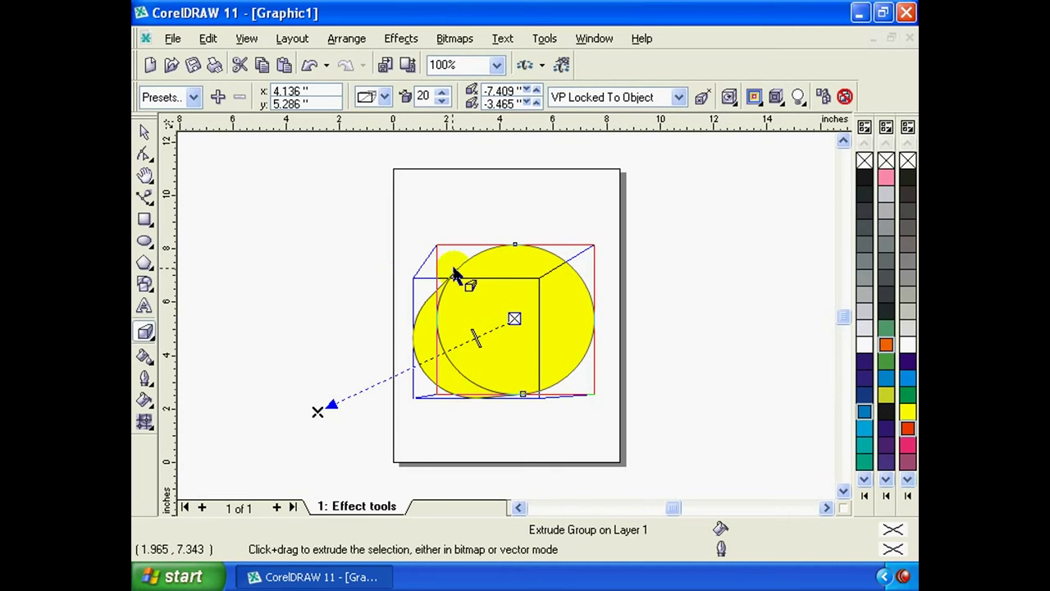
Nudge the front circle upward and shift the extruded group slightly down-right
{"action": "left_click", "coordinate": [145, 132]}
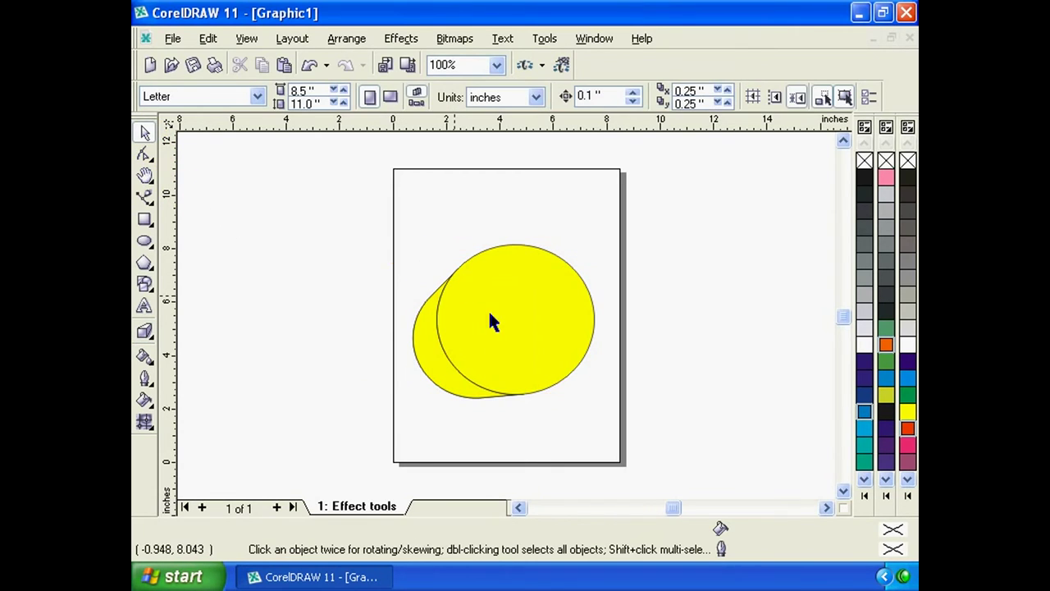
{"action": "left_click", "coordinate": [545, 339]}
{"action": "left_click_drag", "start_coordinate": [465, 291], "coordinate": [460, 247]}
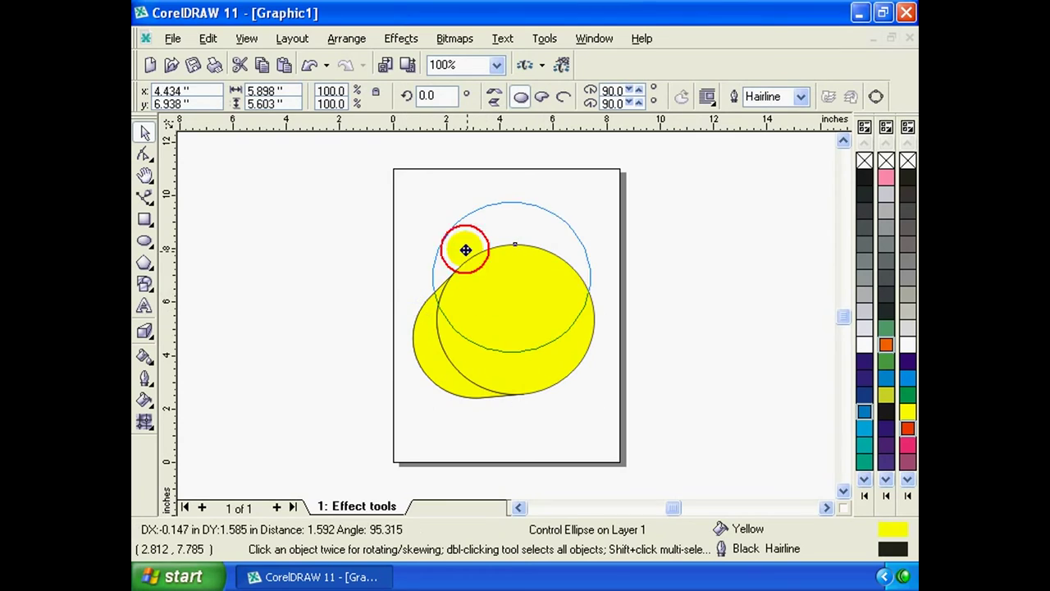
{"action": "left_click", "coordinate": [459, 253]}
{"action": "left_click_drag", "start_coordinate": [548, 261], "coordinate": [545, 279]}
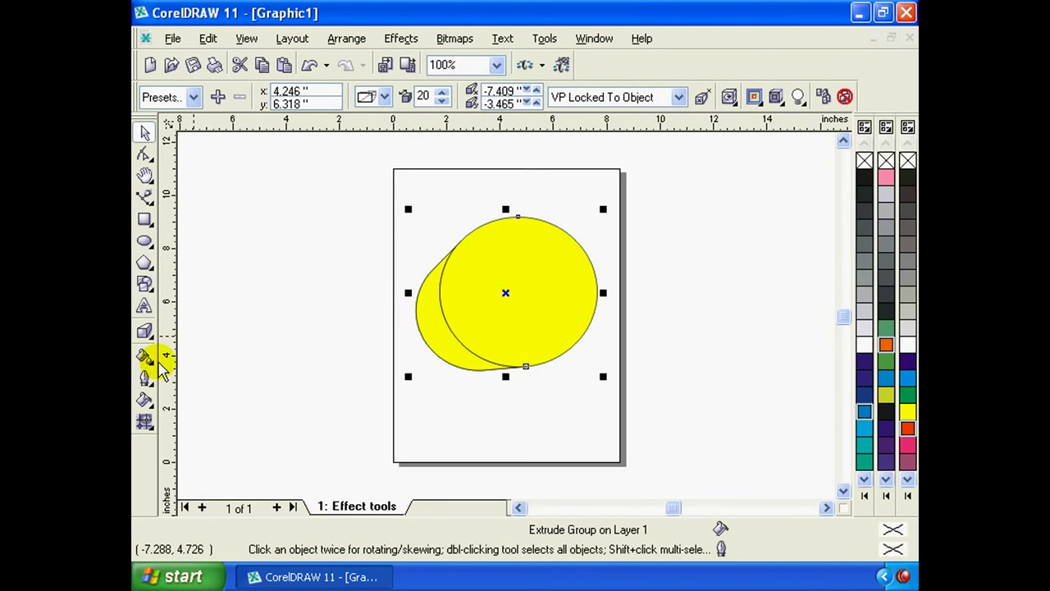
Deepen the extrusion to 75 and move the extruded object slightly up-left
{"action": "left_click", "coordinate": [148, 332]}
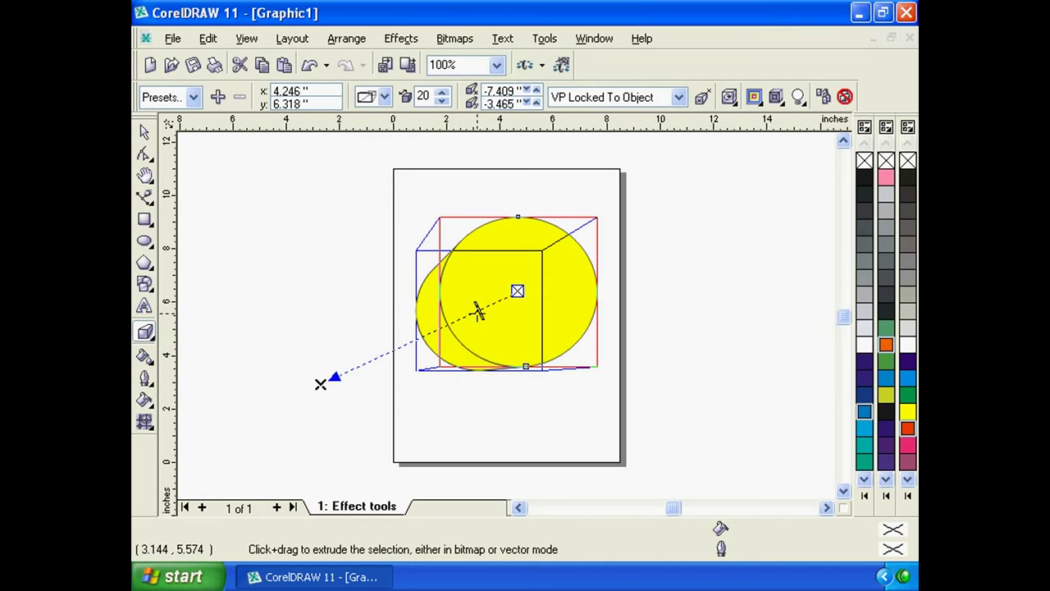
{"action": "left_click_drag", "start_coordinate": [481, 310], "coordinate": [430, 334]}
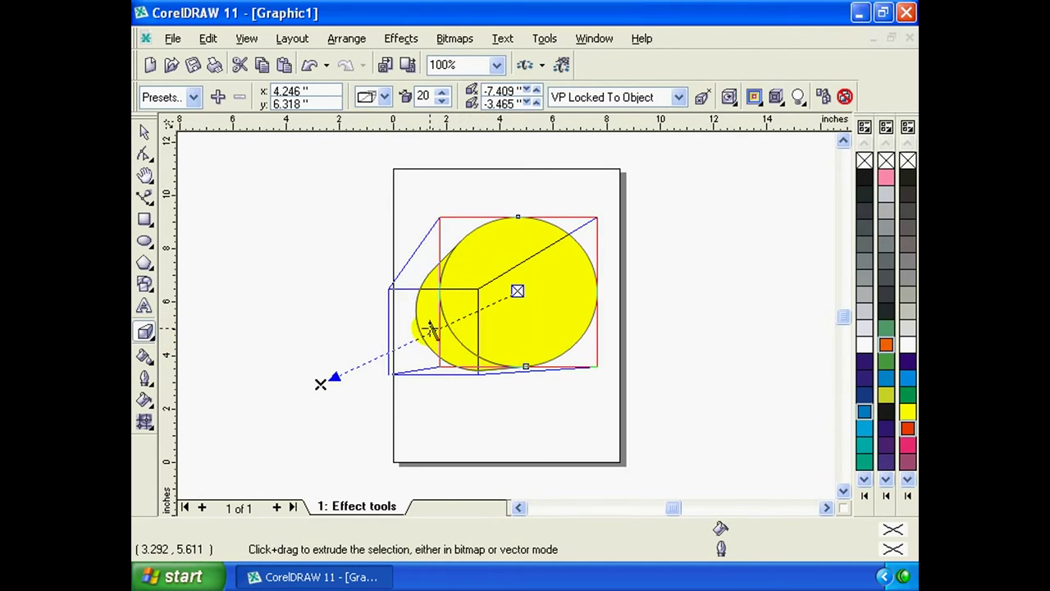
{"action": "mouse_move", "coordinate": [396, 344]}
{"action": "left_mouse_down"}
{"action": "mouse_move", "coordinate": [447, 324]}
{"action": "mouse_move", "coordinate": [375, 352]}
{"action": "left_mouse_up"}
{"action": "key", "text": "space"}
{"action": "left_click_drag", "start_coordinate": [541, 302], "coordinate": [525, 275]}
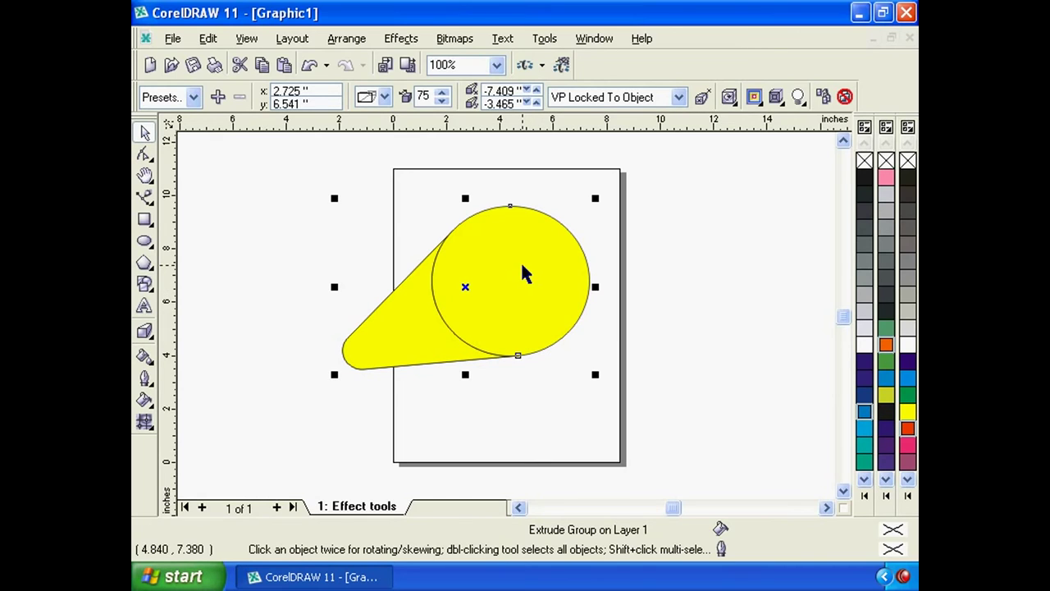
{"action": "left_click_drag", "start_coordinate": [520, 281], "coordinate": [514, 275]}
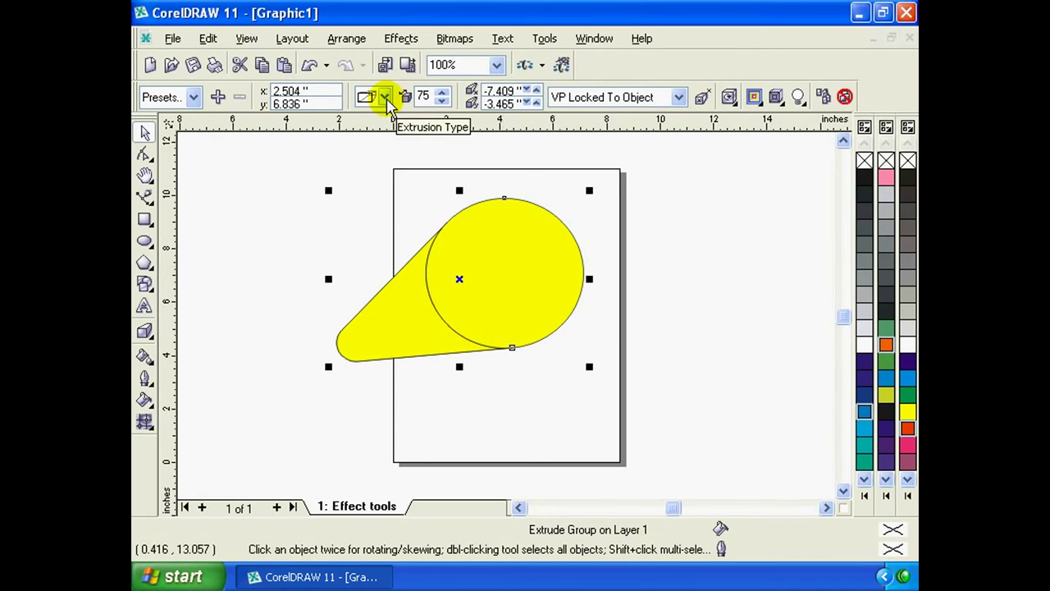
Try the small-back and large-back extrusion types, then choose a parallel back extrusion
{"action": "left_click", "coordinate": [385, 97]}
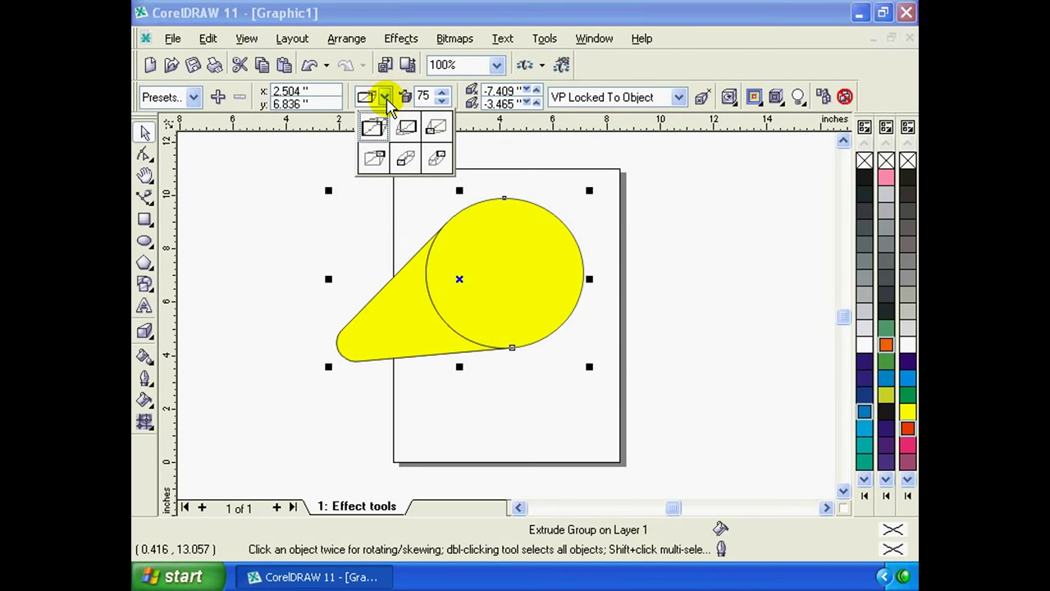
{"action": "left_click", "coordinate": [340, 235]}
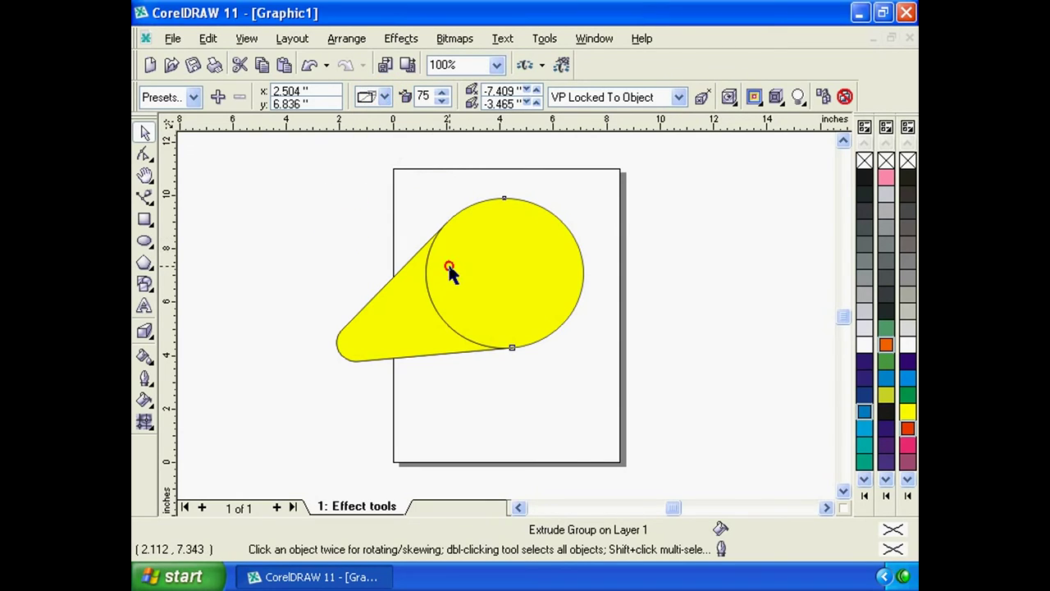
{"action": "left_click", "coordinate": [445, 270]}
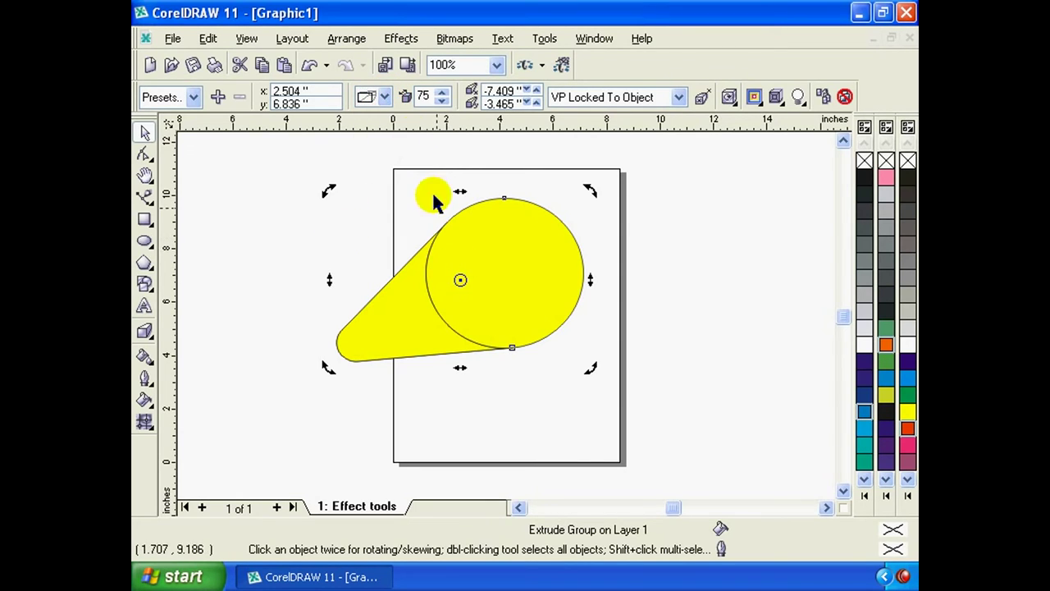
{"action": "left_click", "coordinate": [385, 98]}
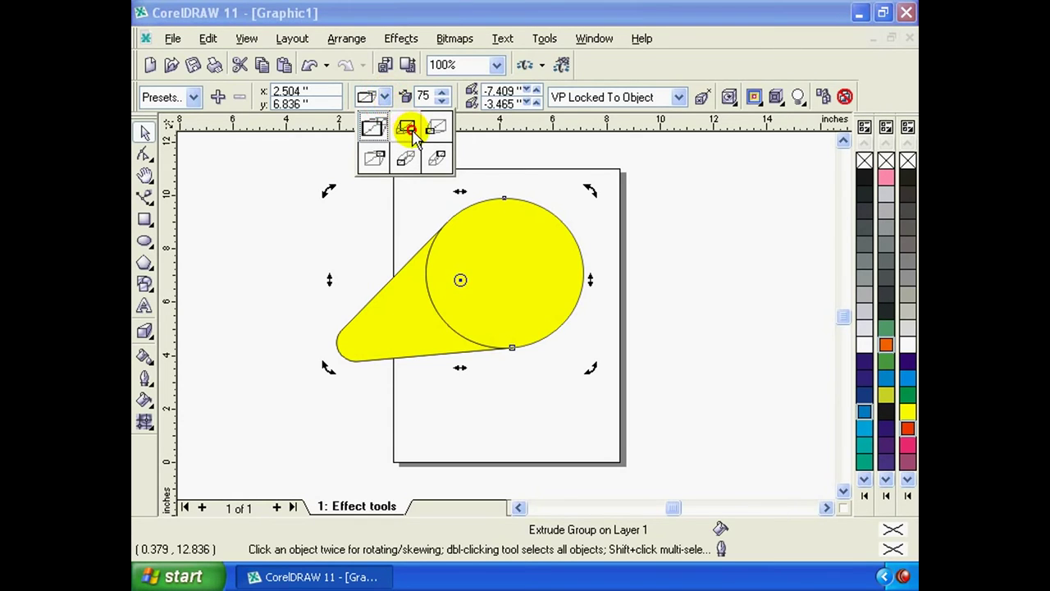
{"action": "left_click", "coordinate": [406, 127]}
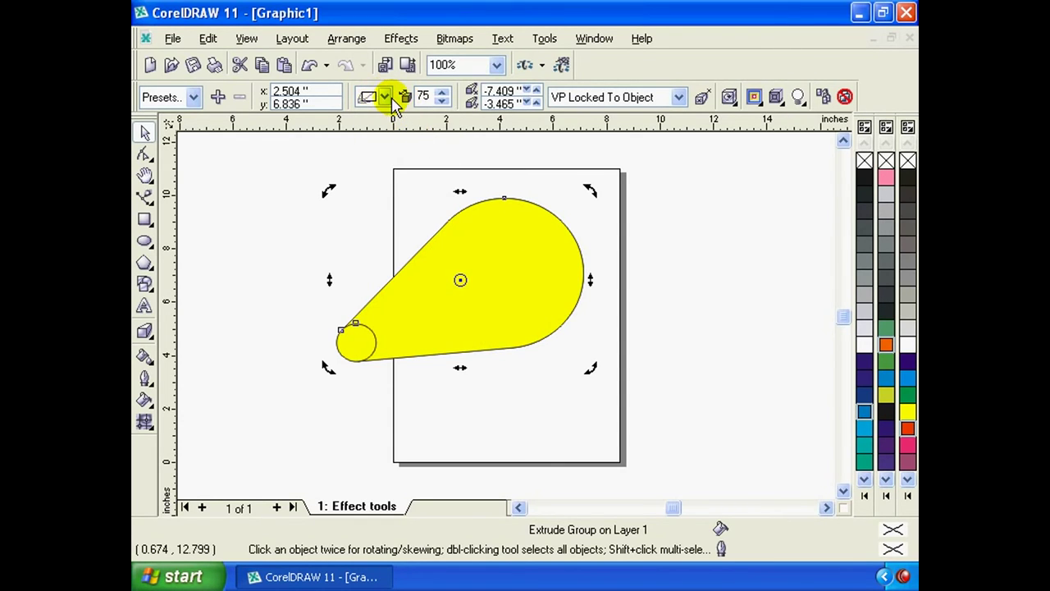
{"action": "left_click", "coordinate": [384, 96]}
{"action": "left_click", "coordinate": [436, 127]}
{"action": "left_click", "coordinate": [384, 97]}
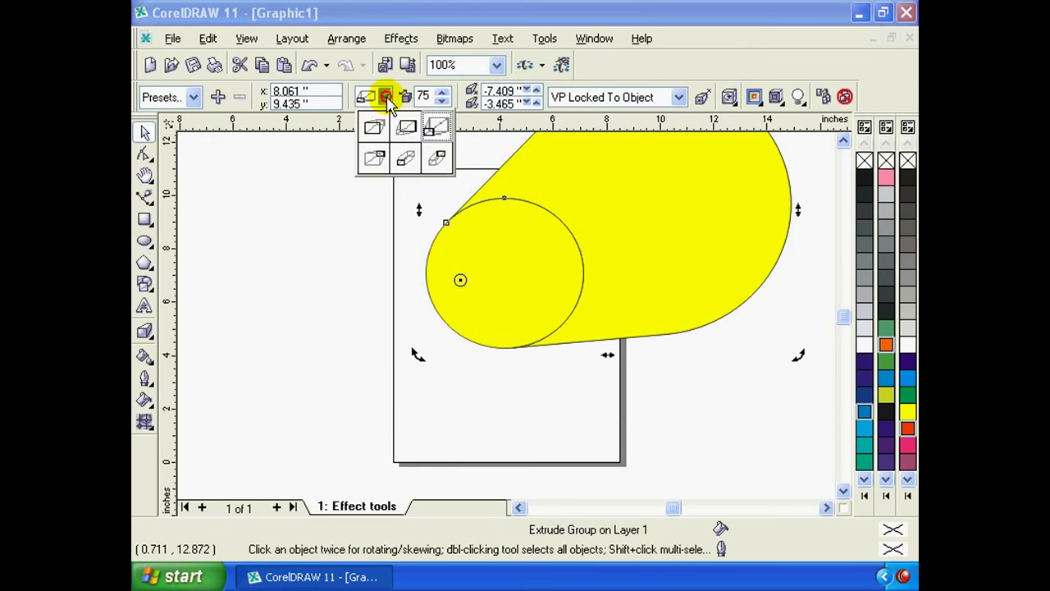
{"action": "left_click", "coordinate": [406, 160]}
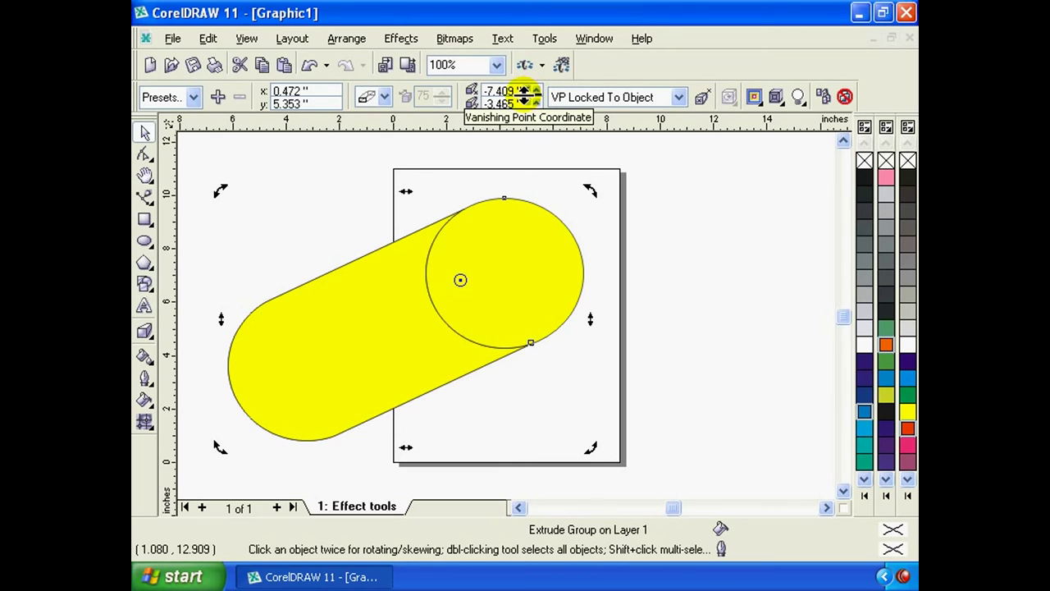
Set the vanishing point to -8.609, -6.265, stretching the band steeply down-left
{"action": "left_click", "coordinate": [524, 95]}
{"action": "left_click", "coordinate": [533, 95]}
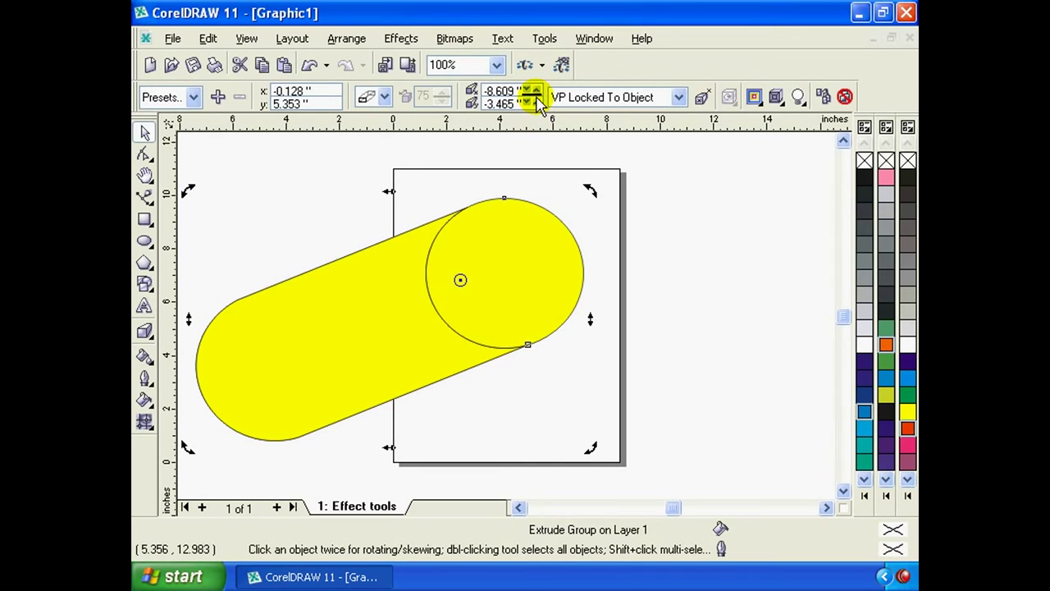
{"action": "left_click", "coordinate": [535, 103]}
{"action": "left_click", "coordinate": [754, 97]}
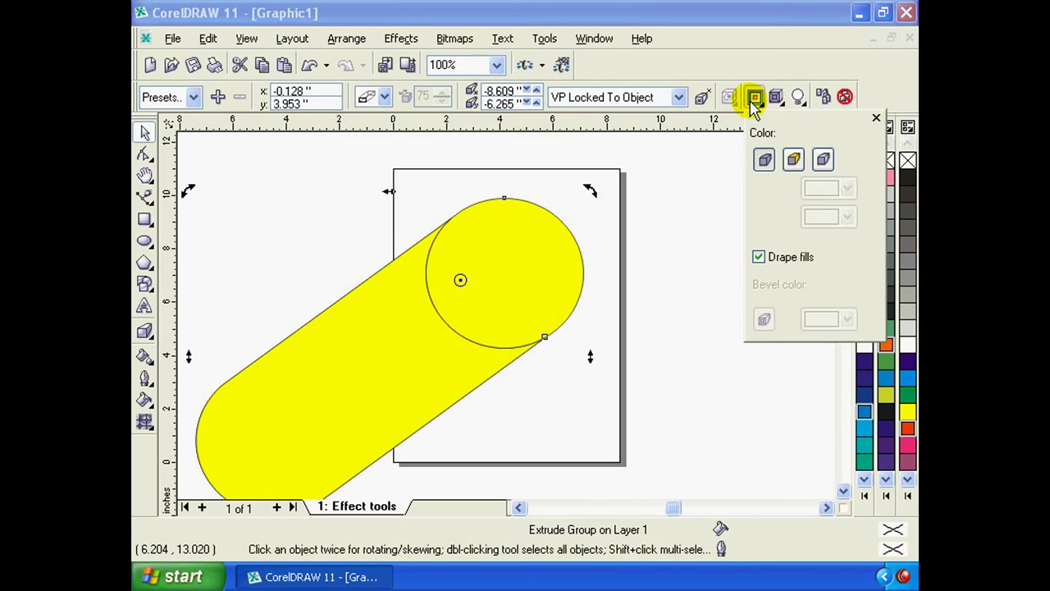
Apply colour shading to the extrusion, from dark grey to yellow
{"action": "left_click", "coordinate": [796, 160]}
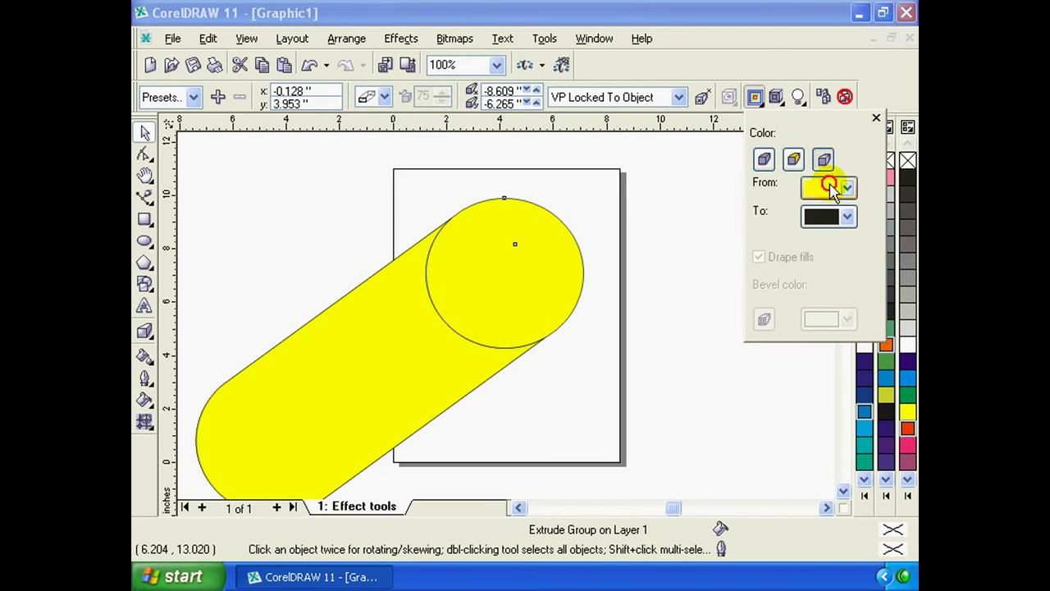
{"action": "left_click", "coordinate": [827, 186]}
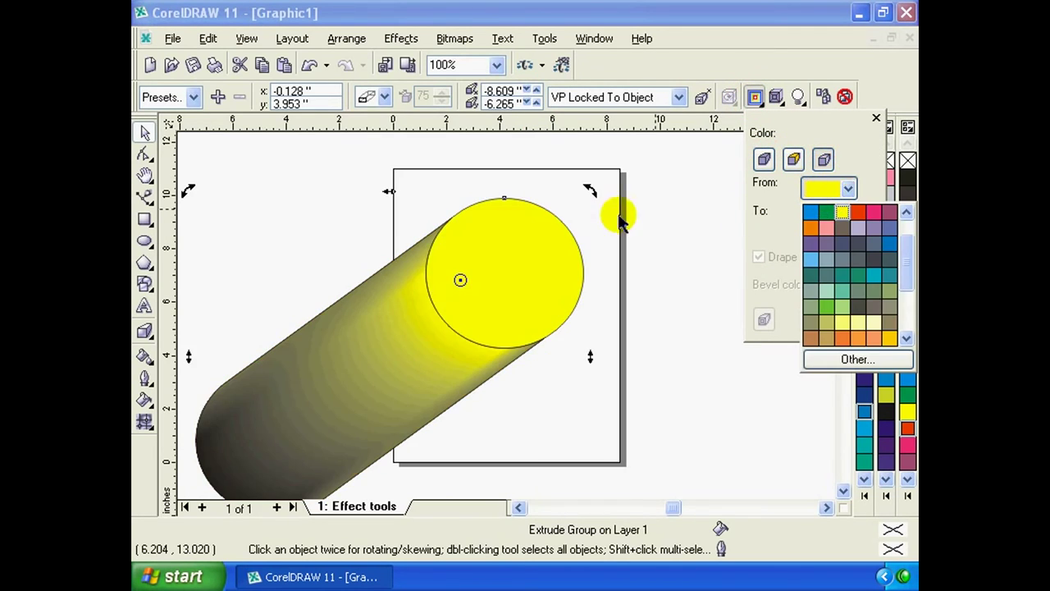
{"action": "left_click", "coordinate": [872, 312]}
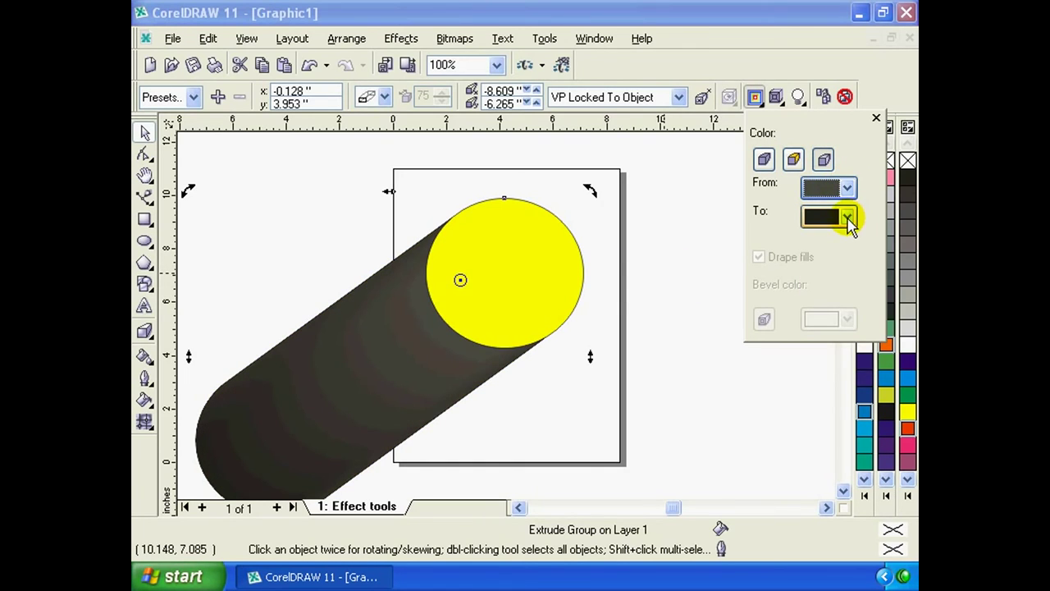
{"action": "left_click", "coordinate": [848, 219]}
{"action": "left_click", "coordinate": [841, 240]}
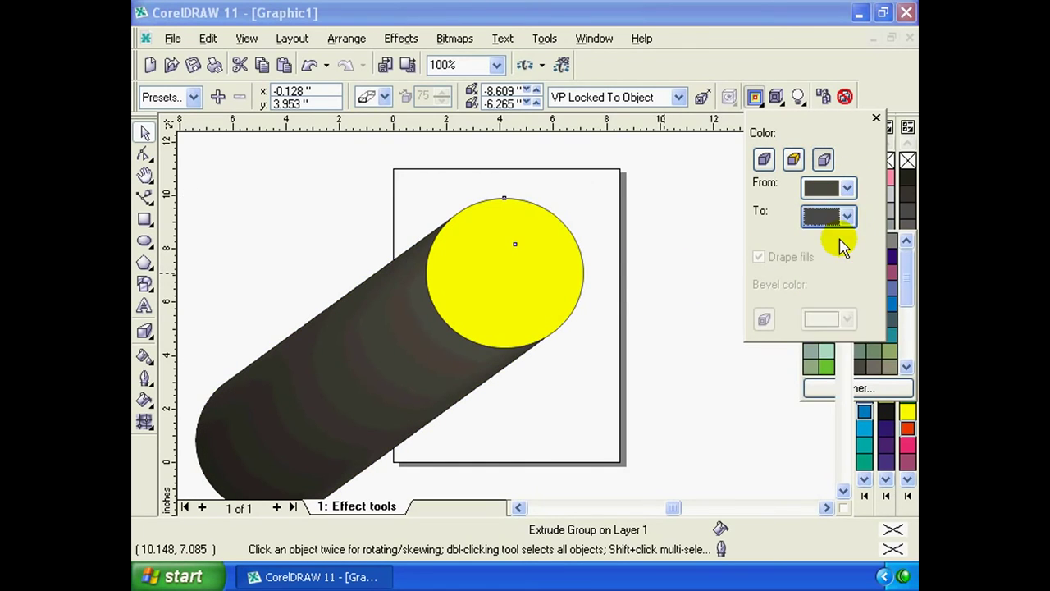
{"action": "left_click", "coordinate": [849, 215]}
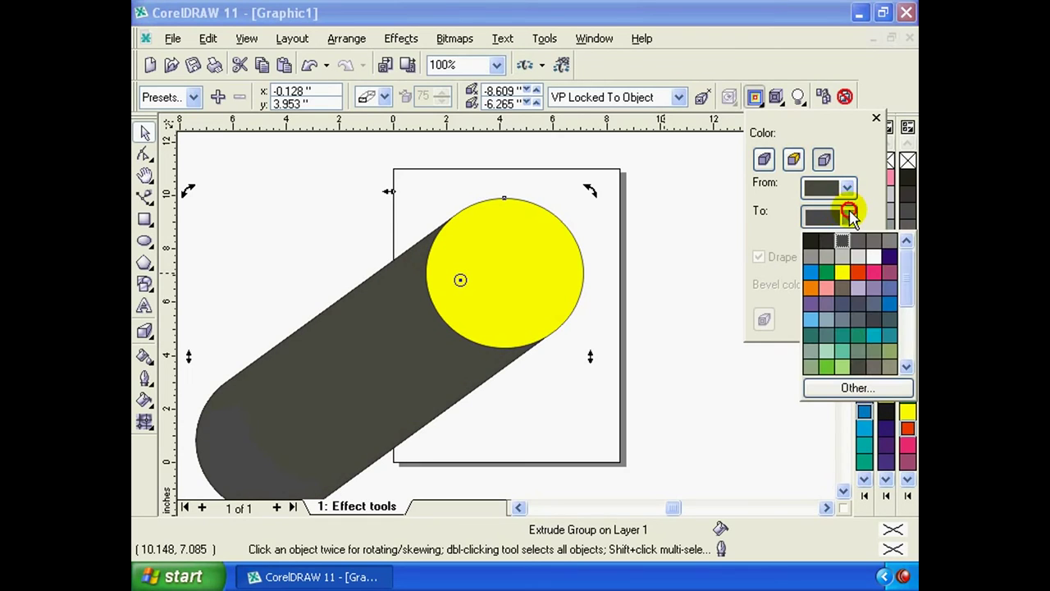
{"action": "left_click", "coordinate": [843, 272]}
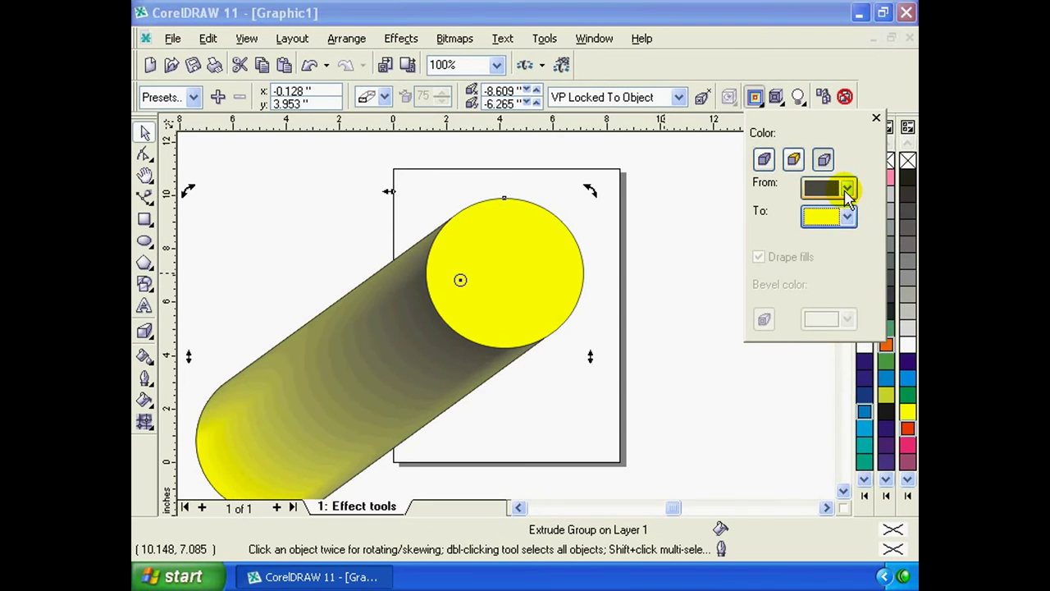
{"action": "left_click", "coordinate": [776, 96]}
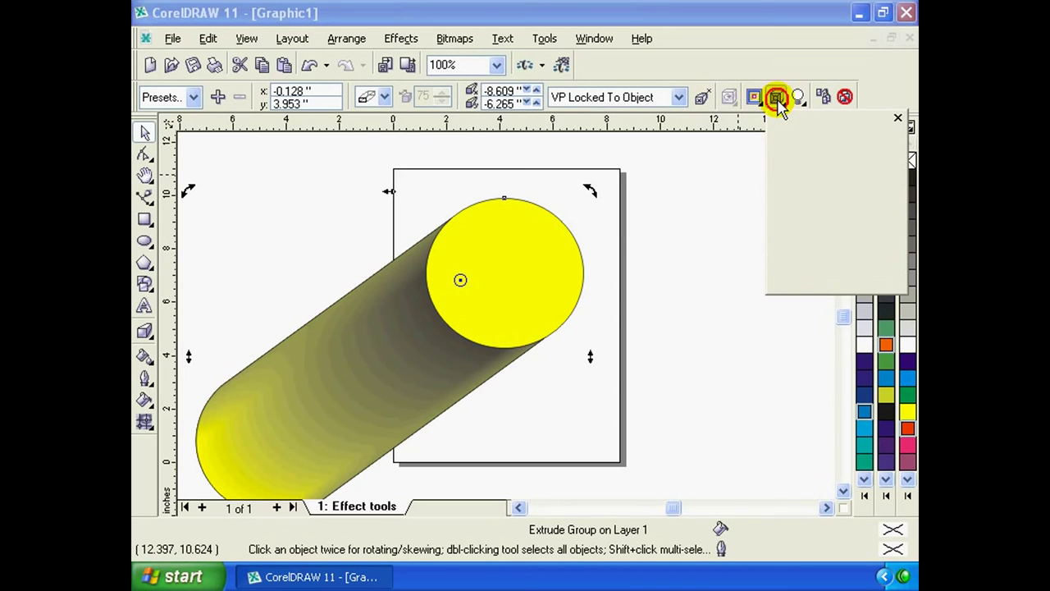
Turn on Use Bevel and set the bevel to 0.41" depth at 57.4°
{"action": "left_click", "coordinate": [781, 139]}
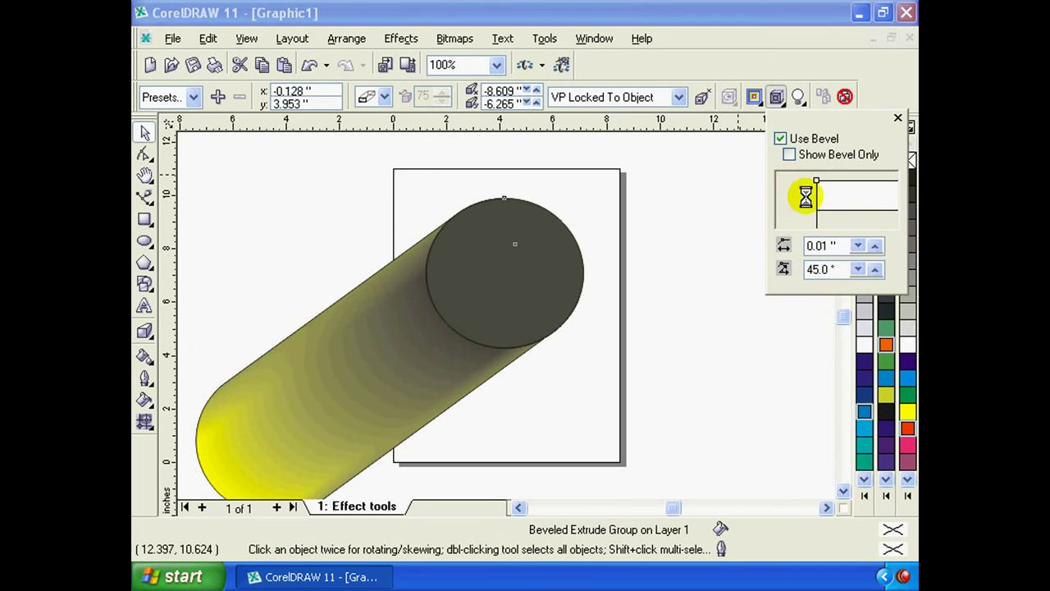
{"action": "left_click_drag", "start_coordinate": [816, 210], "coordinate": [817, 180]}
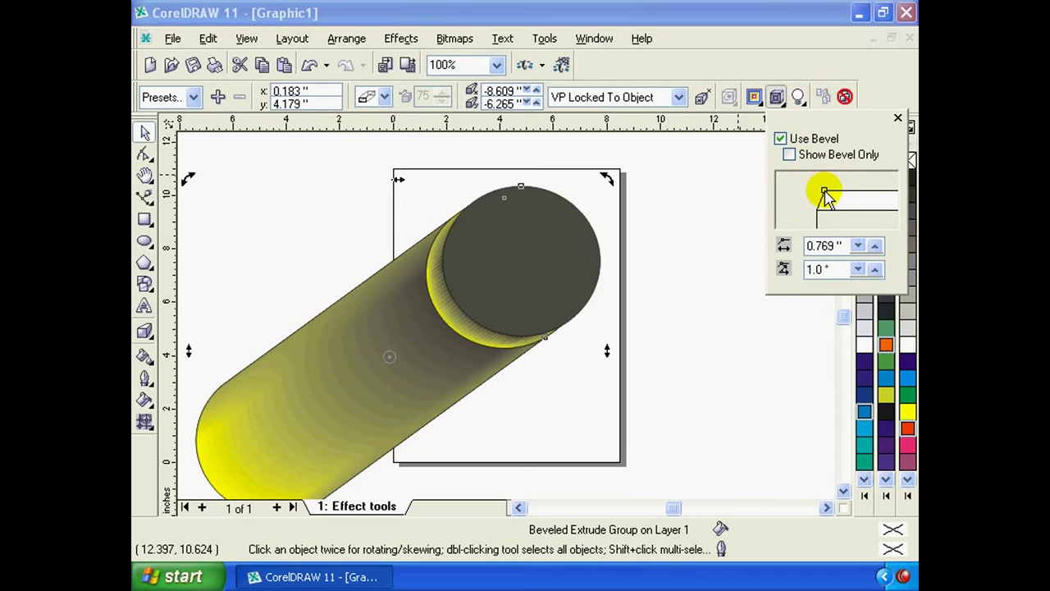
{"action": "left_click_drag", "start_coordinate": [818, 182], "coordinate": [846, 200]}
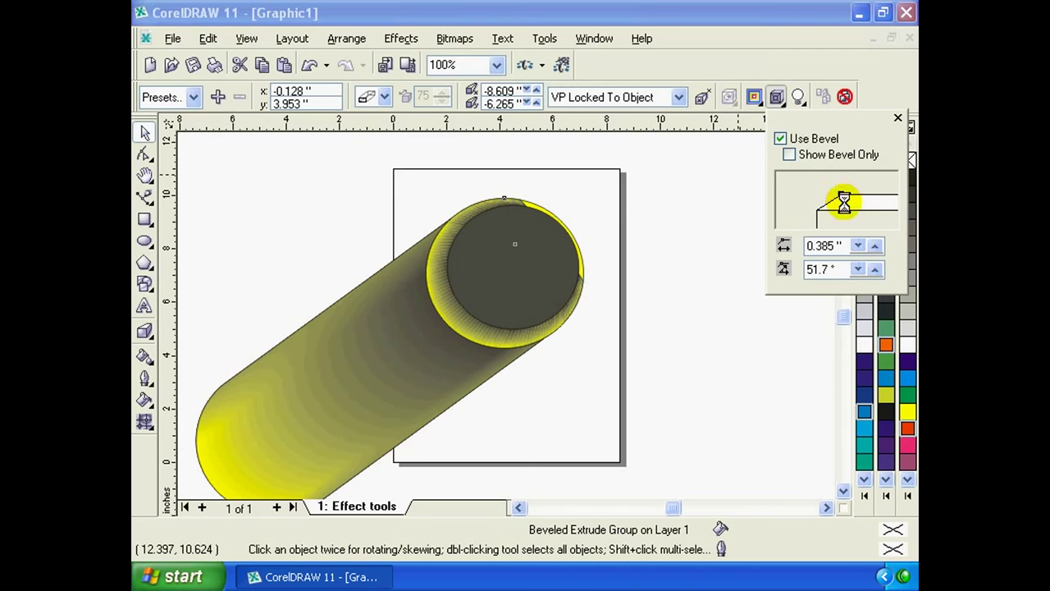
{"action": "left_click_drag", "start_coordinate": [833, 197], "coordinate": [841, 195]}
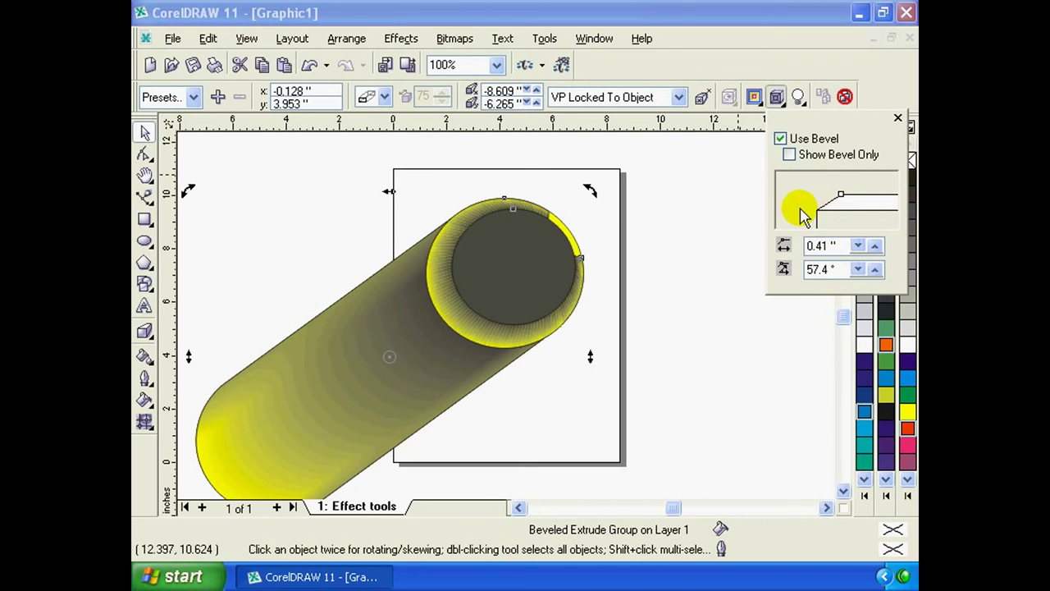
Switch on light 1, place it behind the shape, and set its intensity to 59
{"action": "left_click", "coordinate": [800, 96]}
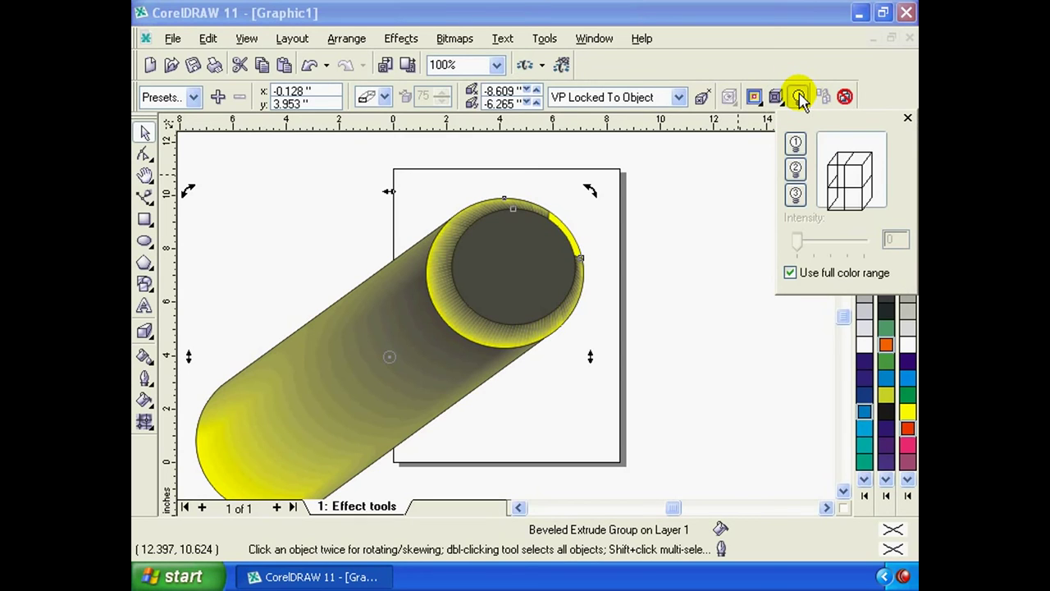
{"action": "left_click", "coordinate": [796, 145]}
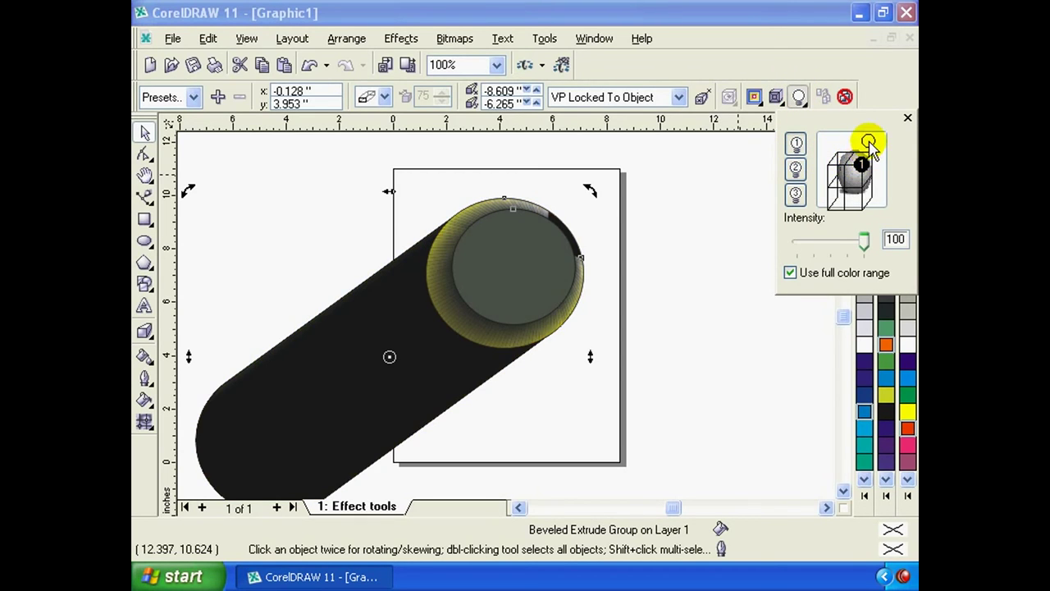
{"action": "left_click_drag", "start_coordinate": [866, 160], "coordinate": [861, 168]}
{"action": "mouse_move", "coordinate": [864, 241]}
{"action": "left_mouse_down"}
{"action": "mouse_move", "coordinate": [834, 243]}
{"action": "mouse_move", "coordinate": [839, 250]}
{"action": "left_mouse_up"}
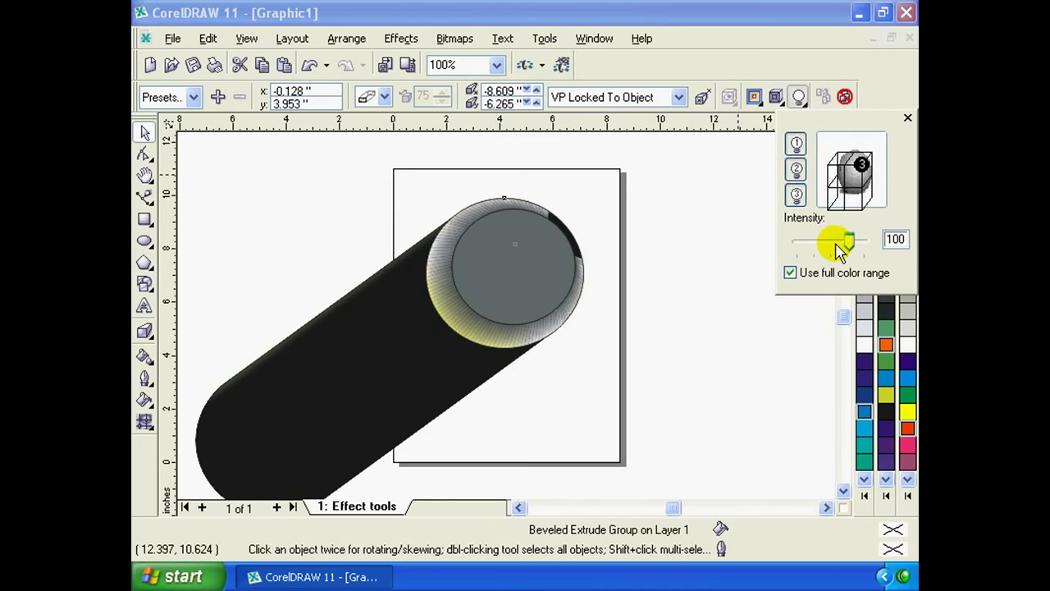
{"action": "left_click_drag", "start_coordinate": [839, 250], "coordinate": [836, 243]}
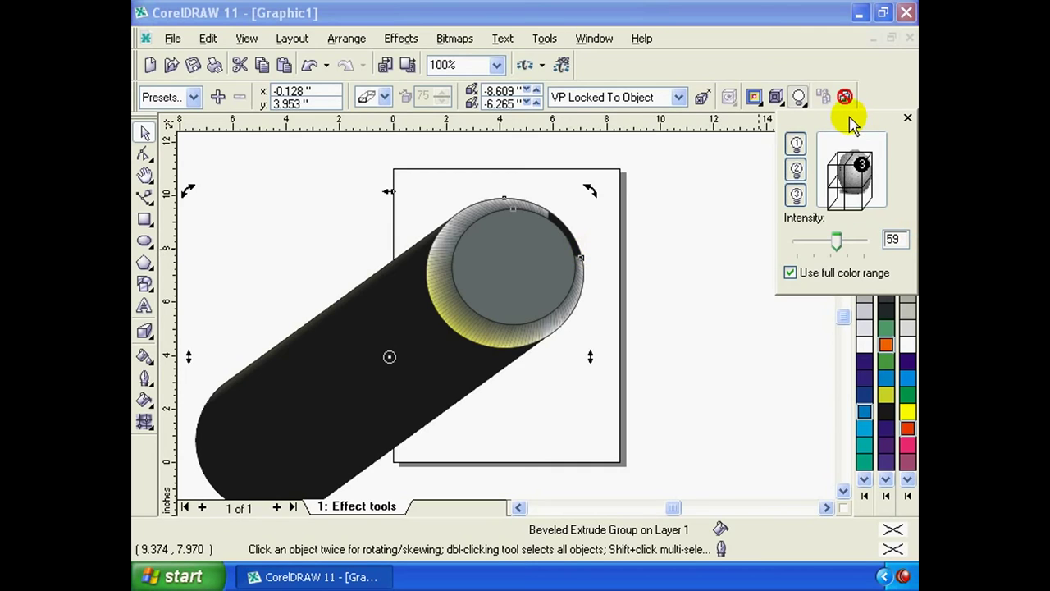
{"action": "left_click", "coordinate": [886, 89]}
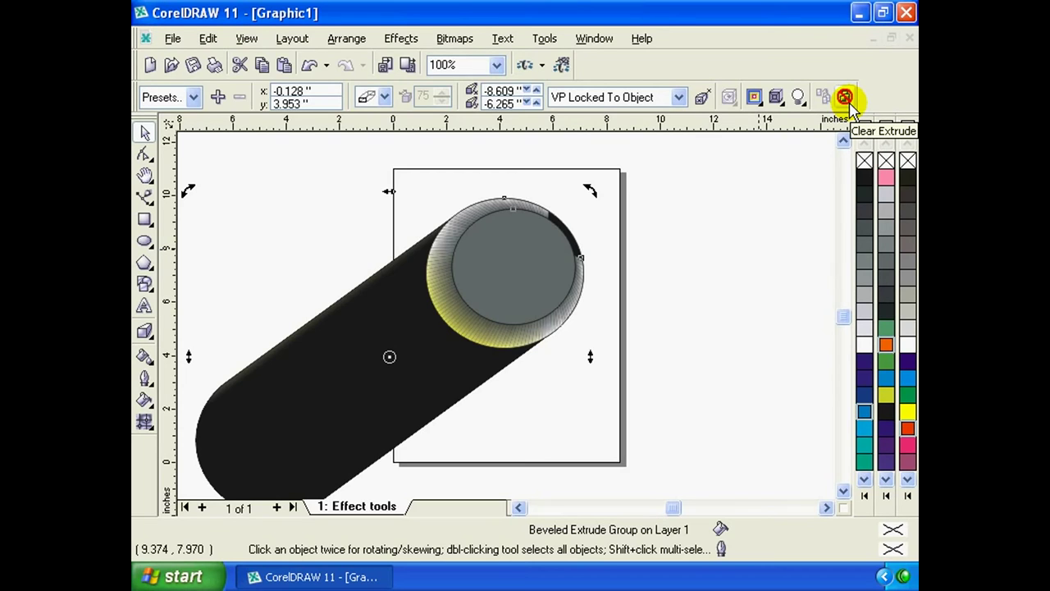
Clear the extrude, narrow and uncheck Use Bevel, then clear the extrude again
{"action": "left_click", "coordinate": [845, 97]}
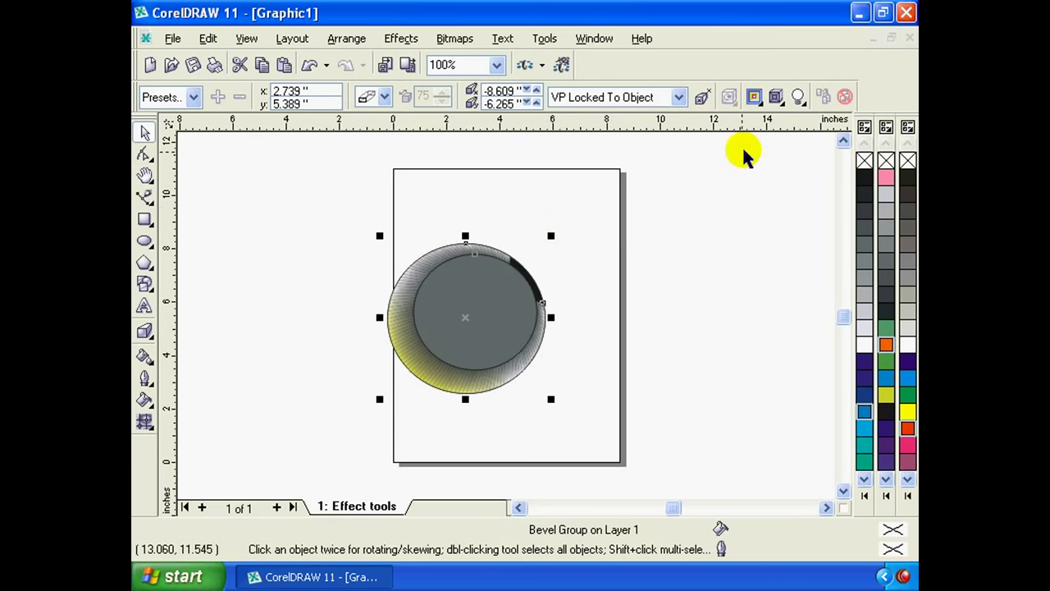
{"action": "left_click", "coordinate": [778, 98]}
{"action": "left_click", "coordinate": [777, 99]}
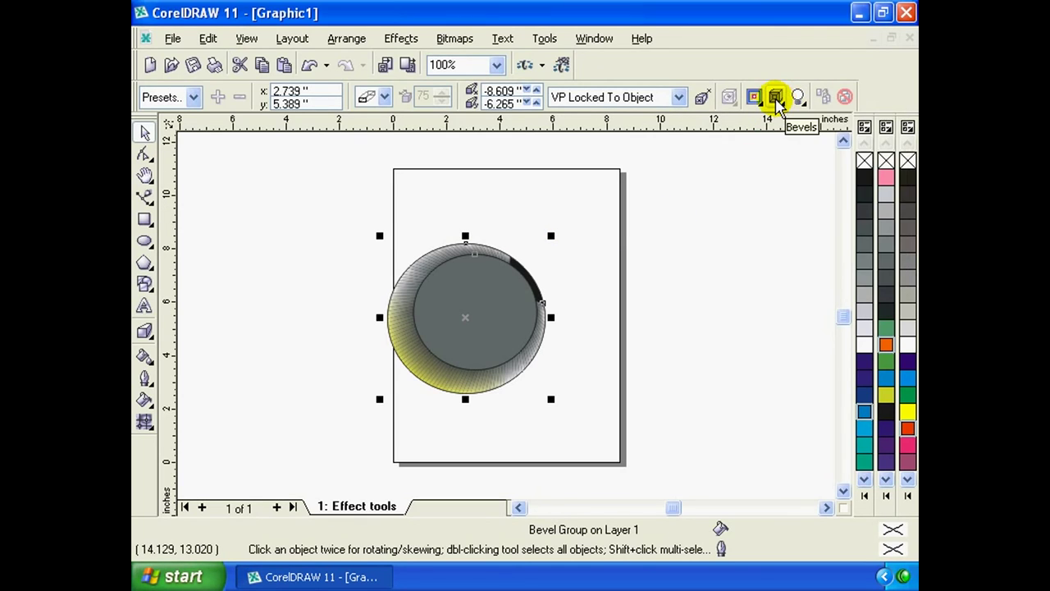
{"action": "left_click", "coordinate": [776, 99]}
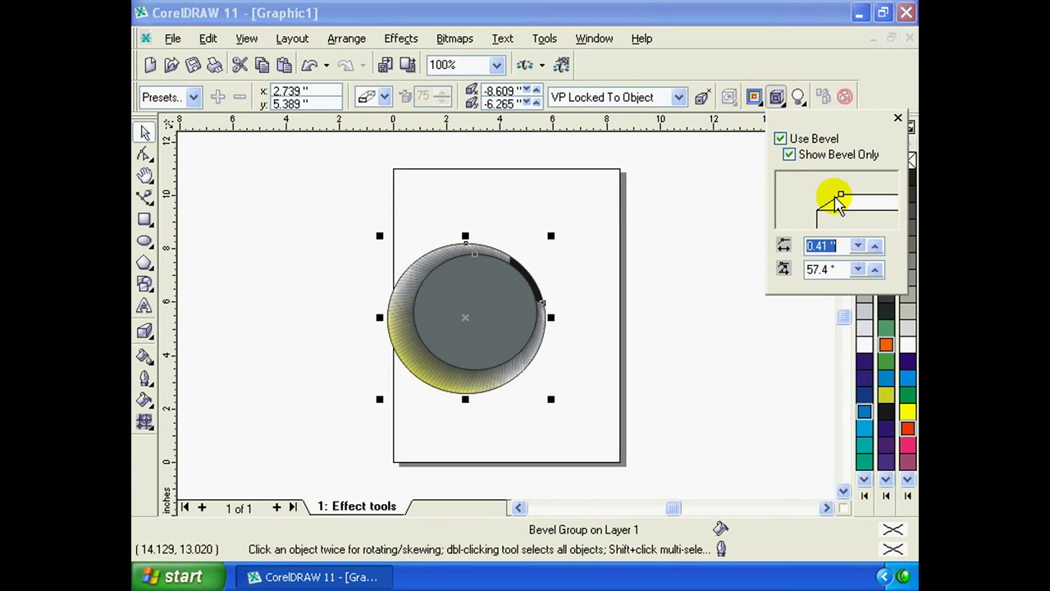
{"action": "left_click_drag", "start_coordinate": [842, 197], "coordinate": [813, 199]}
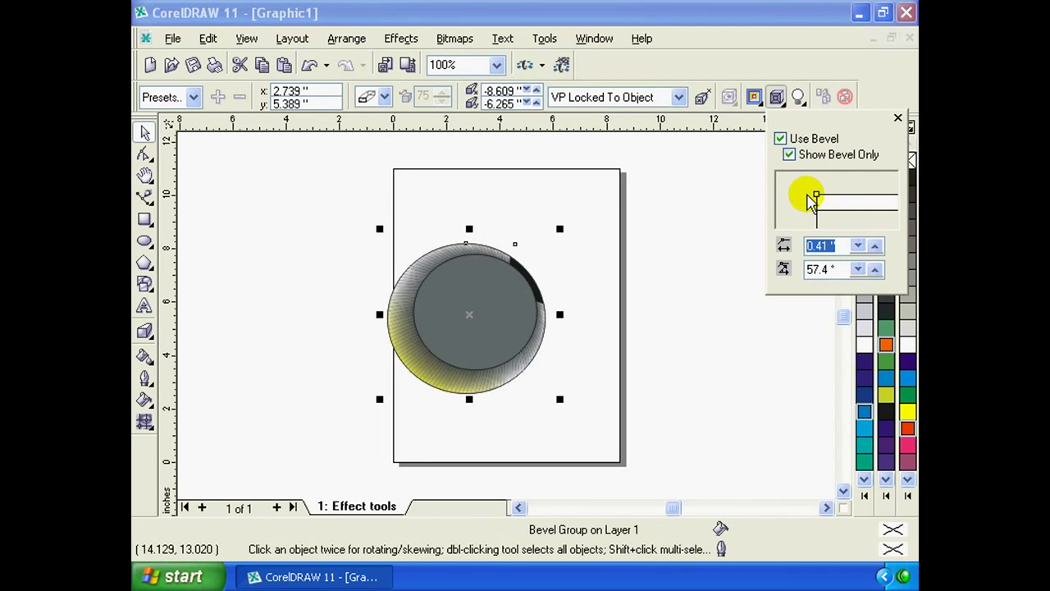
{"action": "left_click", "coordinate": [780, 139]}
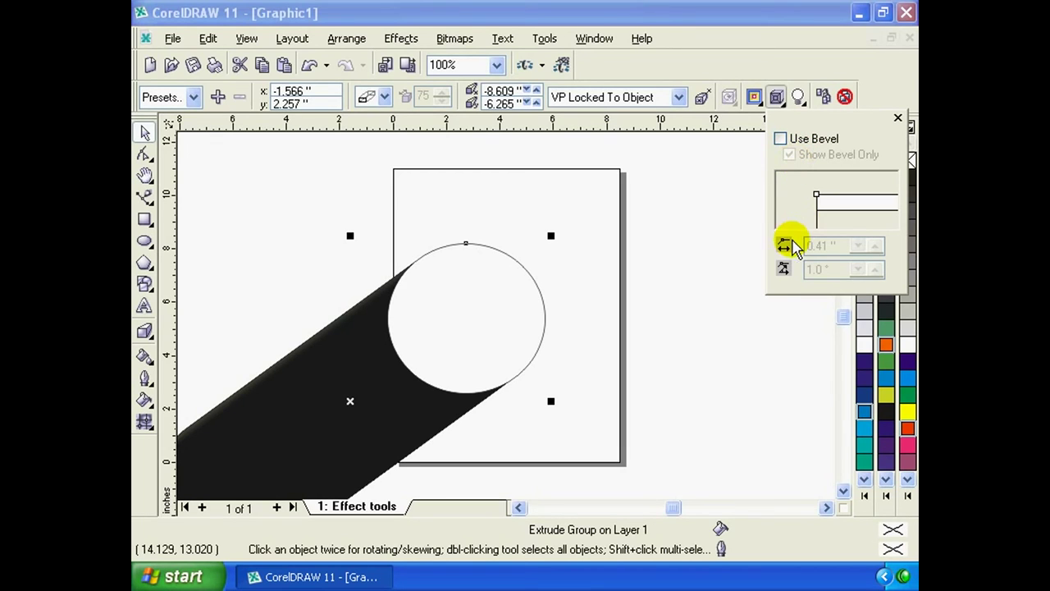
{"action": "left_click", "coordinate": [846, 97]}
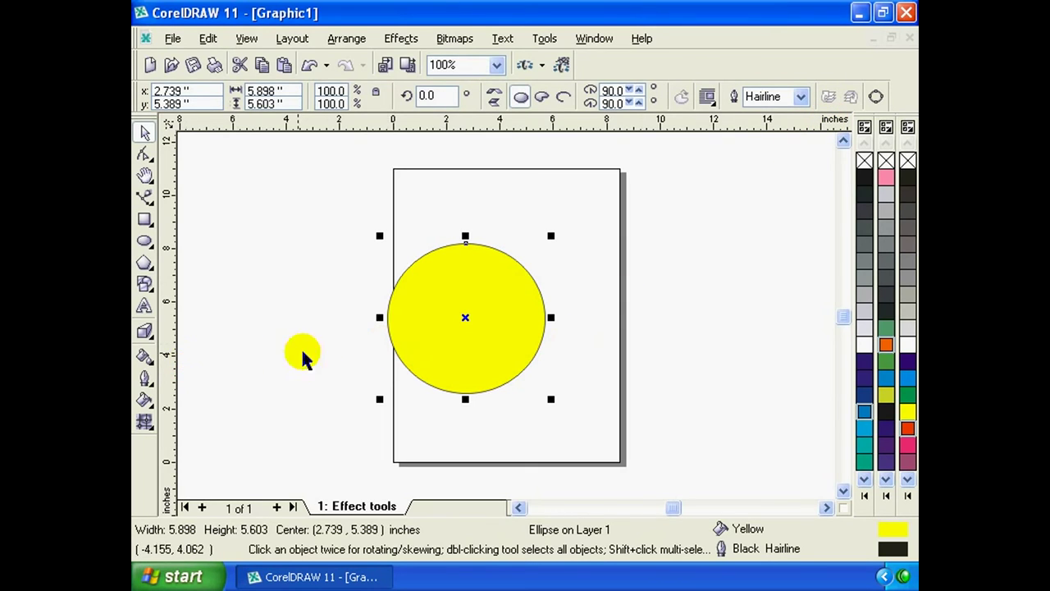
Cast a perspective drop shadow from the circle's bottom edge, swung left at angle 158, opacity 50
{"action": "left_click", "coordinate": [145, 333]}
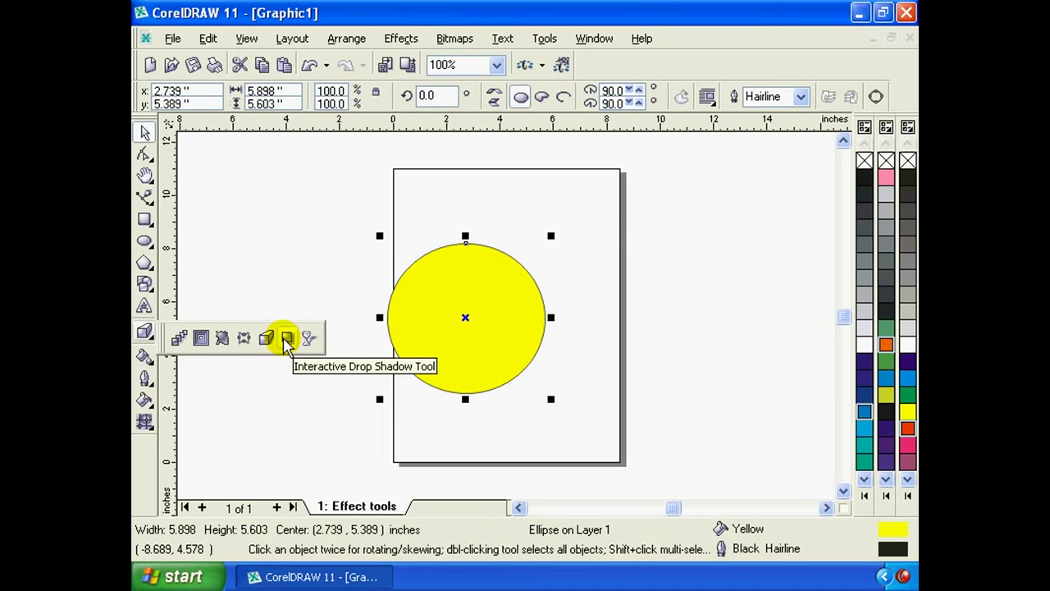
{"action": "left_click", "coordinate": [287, 339]}
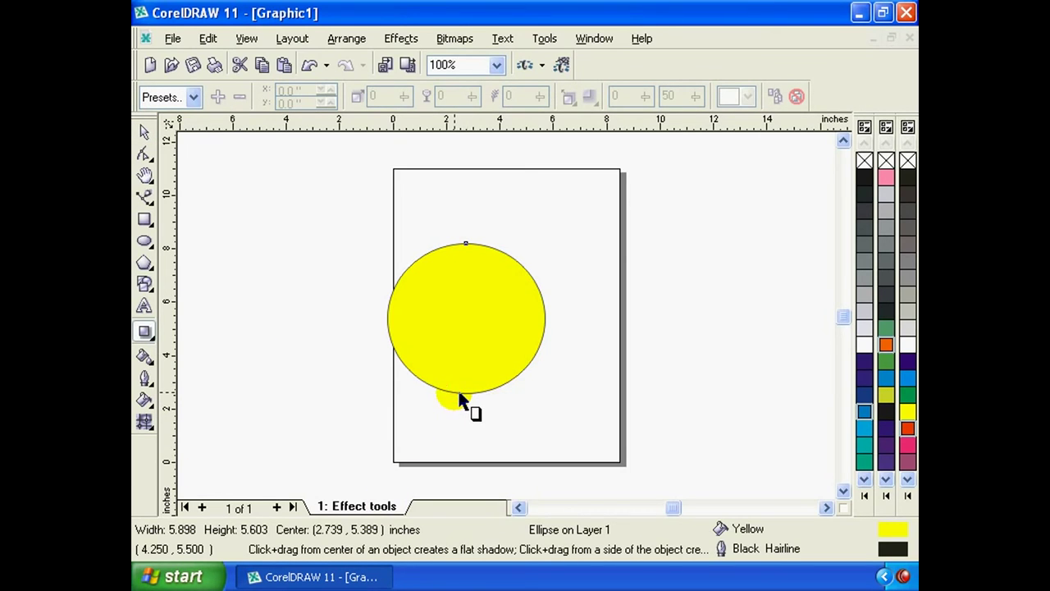
{"action": "left_click_drag", "start_coordinate": [459, 394], "coordinate": [465, 393]}
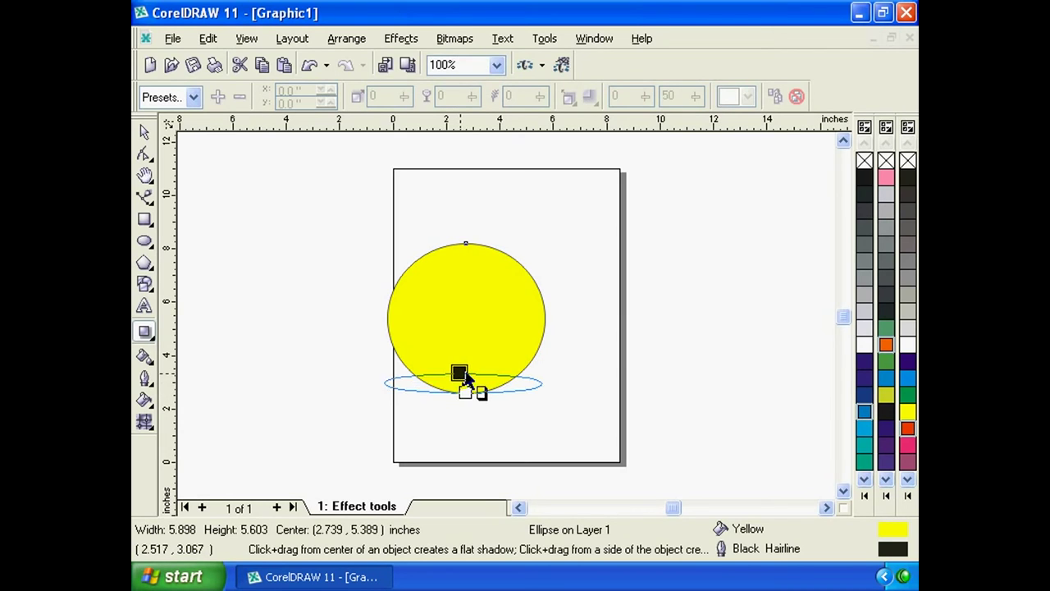
{"action": "mouse_move", "coordinate": [465, 393]}
{"action": "left_mouse_down"}
{"action": "mouse_move", "coordinate": [471, 322]}
{"action": "mouse_move", "coordinate": [521, 298]}
{"action": "mouse_move", "coordinate": [563, 347]}
{"action": "mouse_move", "coordinate": [358, 354]}
{"action": "mouse_move", "coordinate": [358, 369]}
{"action": "mouse_move", "coordinate": [602, 365]}
{"action": "mouse_move", "coordinate": [501, 359]}
{"action": "mouse_move", "coordinate": [550, 366]}
{"action": "left_mouse_up"}
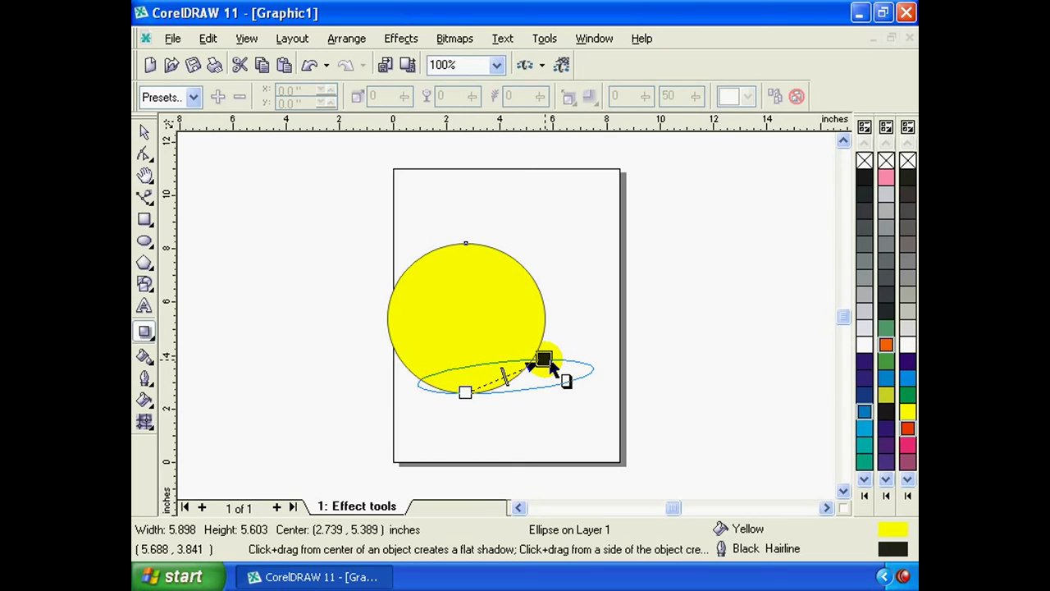
{"action": "left_click_drag", "start_coordinate": [549, 365], "coordinate": [553, 366]}
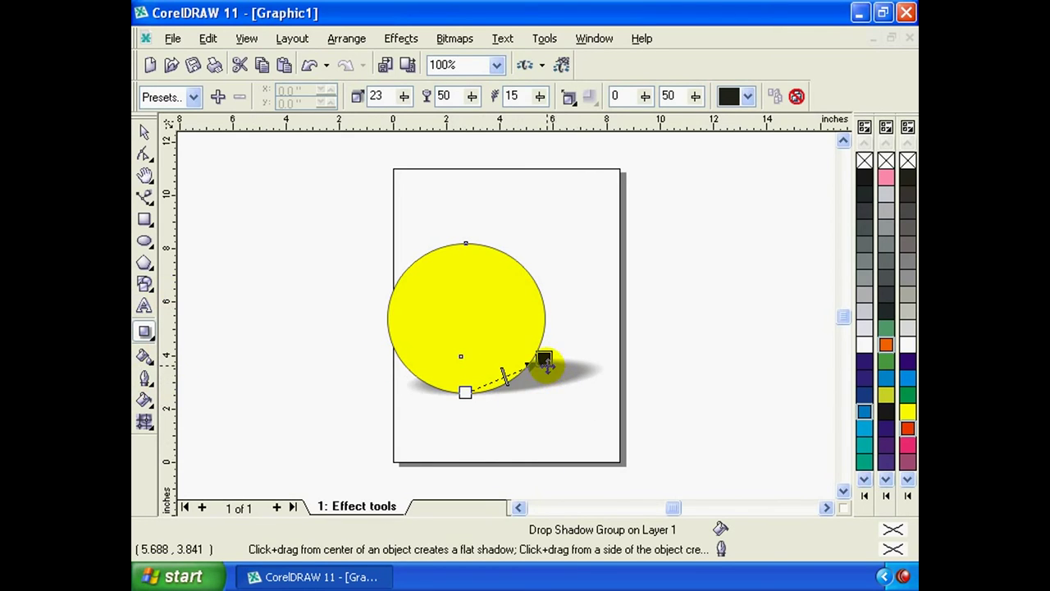
{"action": "mouse_move", "coordinate": [548, 363]}
{"action": "left_mouse_down"}
{"action": "mouse_move", "coordinate": [574, 359]}
{"action": "mouse_move", "coordinate": [580, 345]}
{"action": "mouse_move", "coordinate": [509, 371]}
{"action": "mouse_move", "coordinate": [535, 367]}
{"action": "left_mouse_up"}
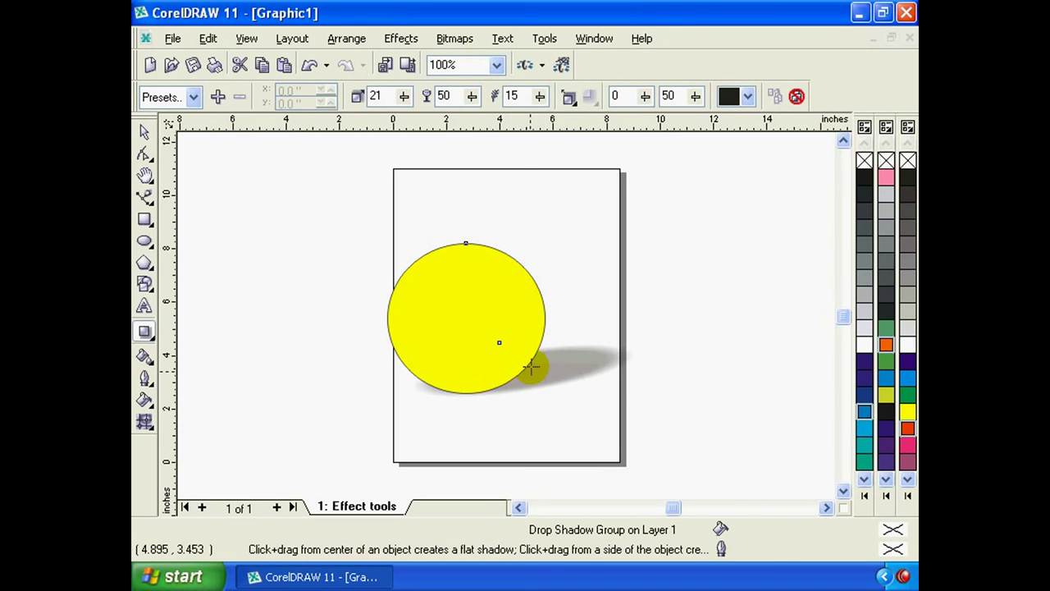
{"action": "left_click", "coordinate": [580, 345]}
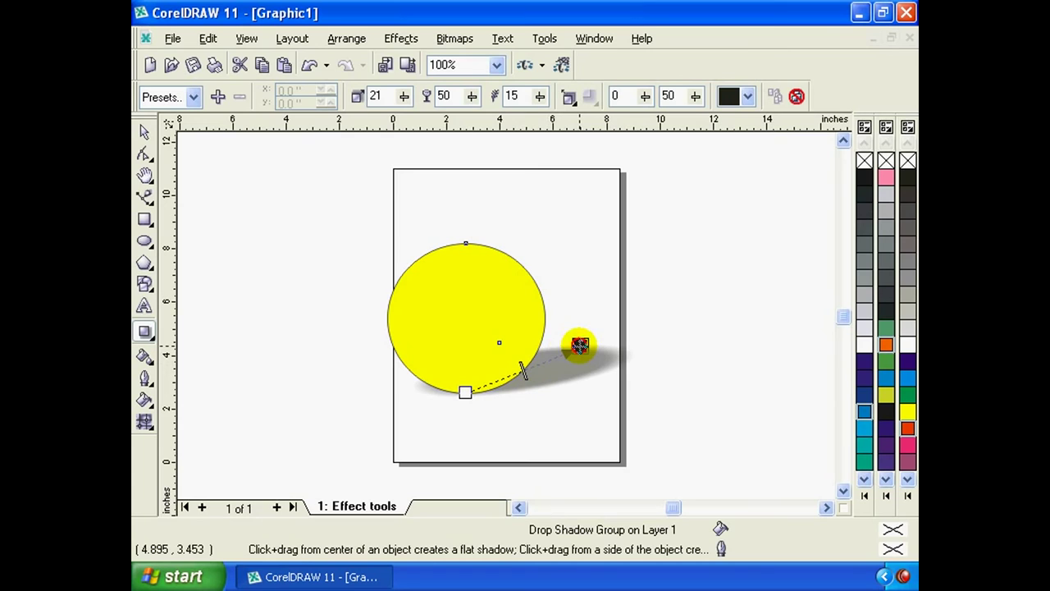
{"action": "mouse_move", "coordinate": [580, 345]}
{"action": "left_mouse_down"}
{"action": "mouse_move", "coordinate": [462, 234]}
{"action": "mouse_move", "coordinate": [379, 359]}
{"action": "left_mouse_up"}
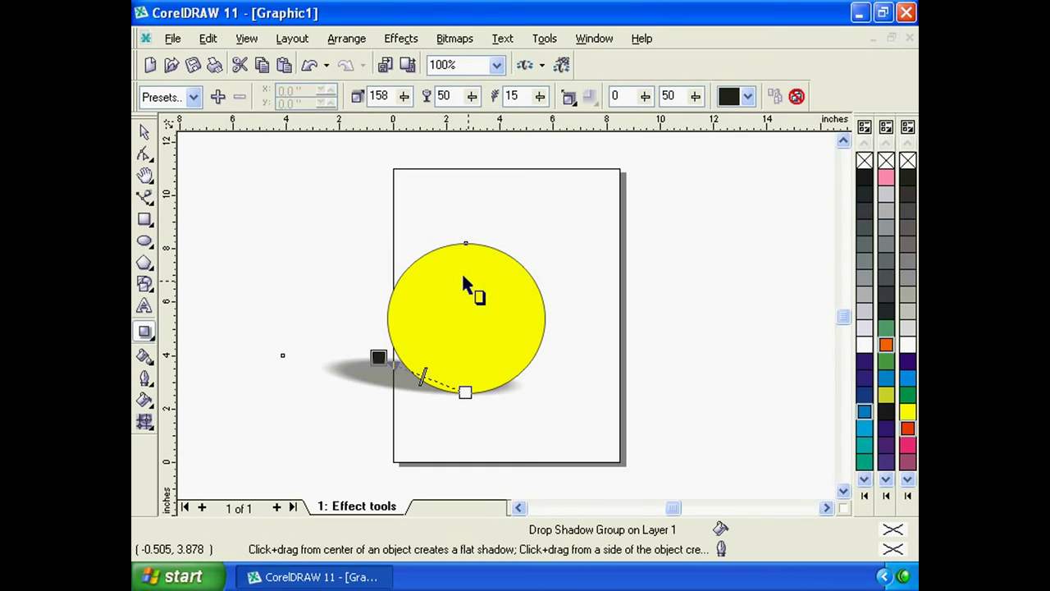
{"action": "left_click", "coordinate": [441, 115]}
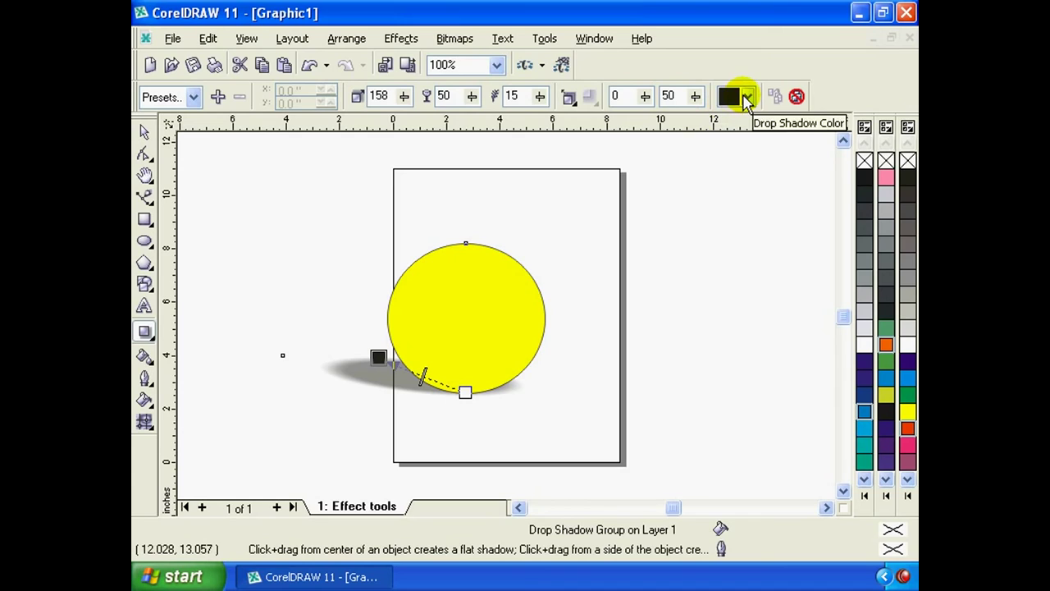
Make the shadow red, stretched, faded 30 and angled 37 toward the lower right
{"action": "left_click", "coordinate": [747, 97]}
{"action": "left_click", "coordinate": [728, 166]}
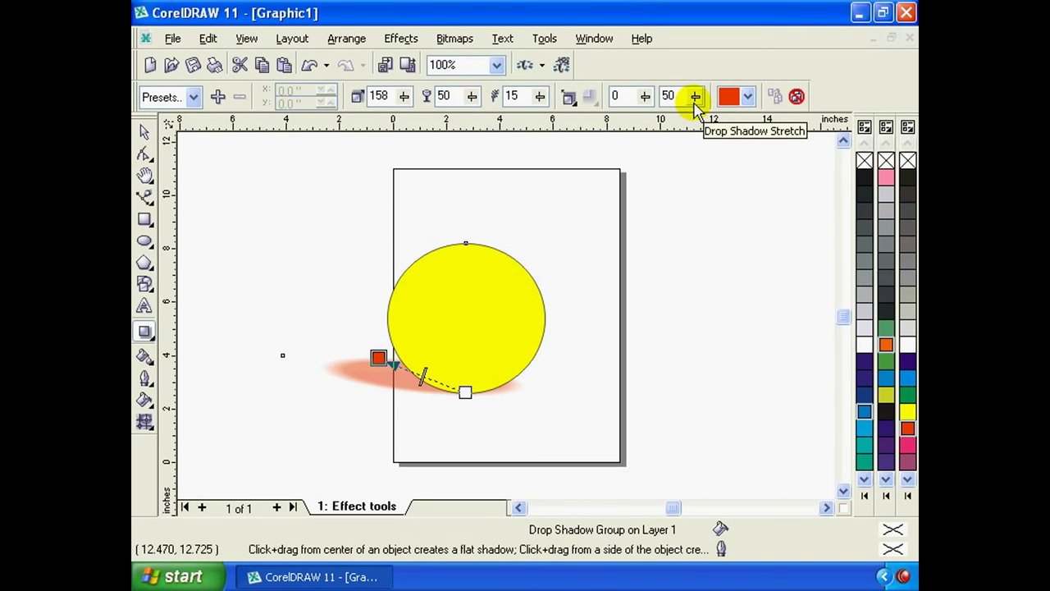
{"action": "left_click_drag", "start_coordinate": [695, 109], "coordinate": [716, 132]}
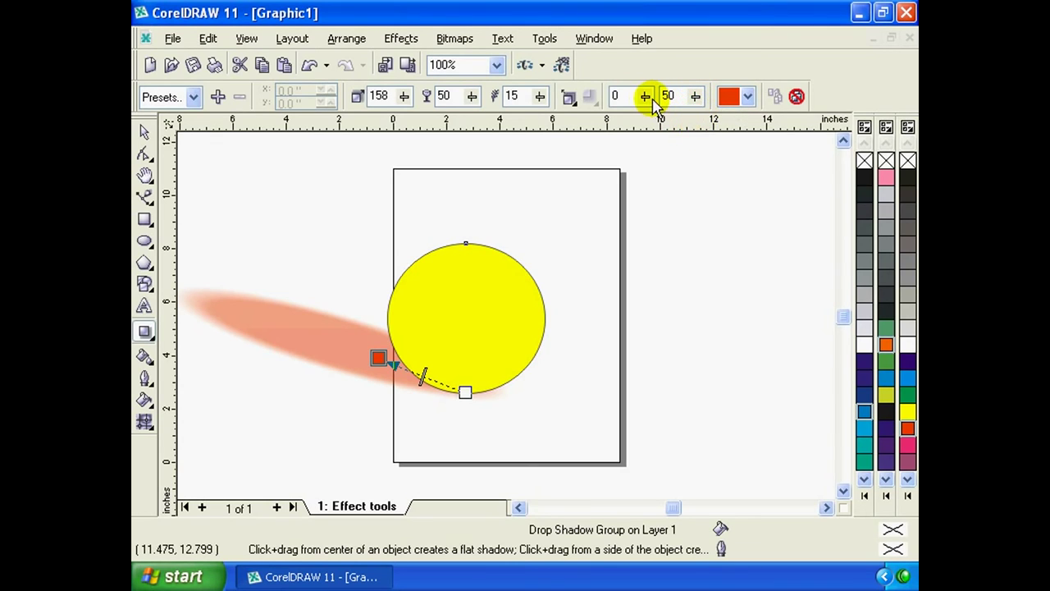
{"action": "mouse_move", "coordinate": [646, 99]}
{"action": "left_mouse_down"}
{"action": "mouse_move", "coordinate": [671, 131]}
{"action": "mouse_move", "coordinate": [673, 119]}
{"action": "left_mouse_up"}
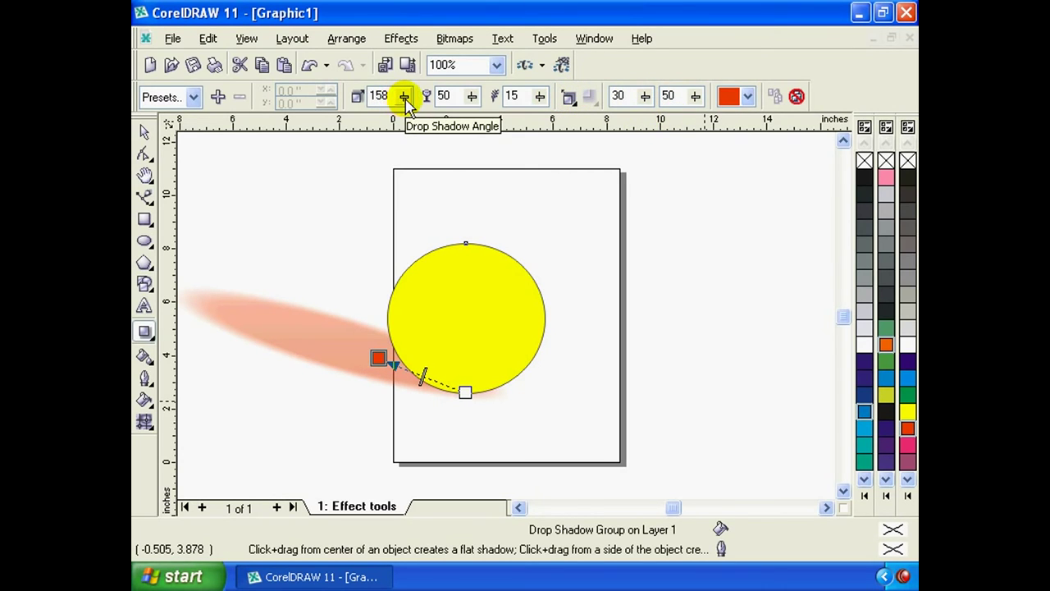
{"action": "left_click_drag", "start_coordinate": [403, 98], "coordinate": [399, 118]}
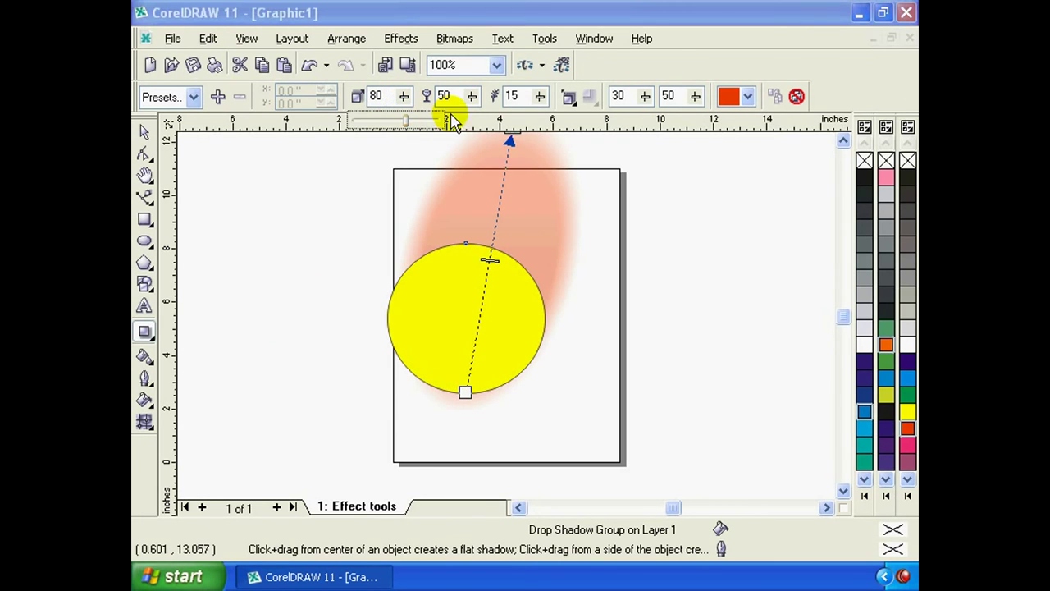
{"action": "left_click_drag", "start_coordinate": [510, 142], "coordinate": [531, 342]}
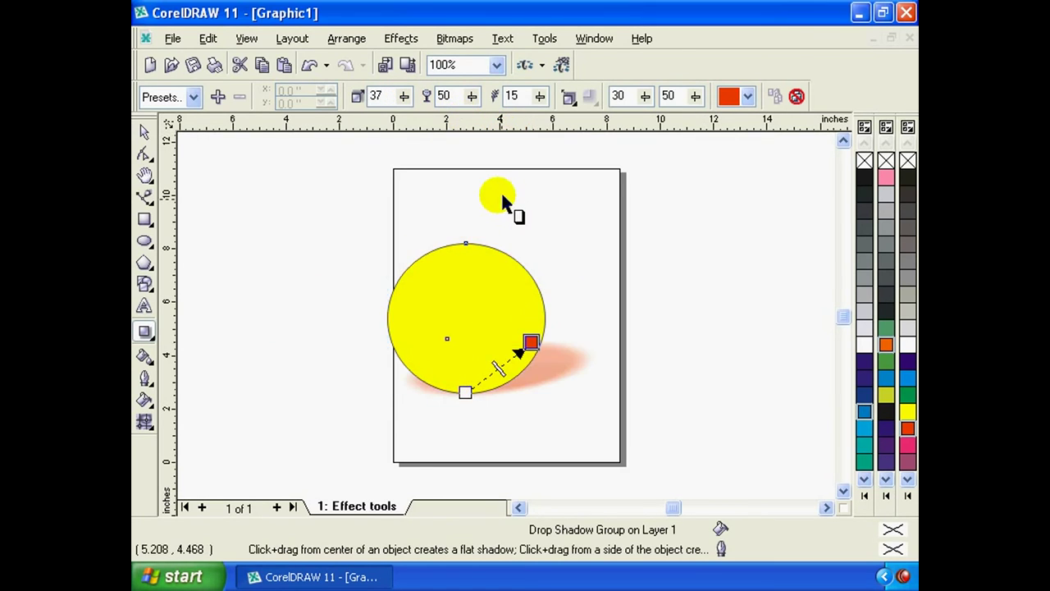
Set the shadow opacity to 47
{"action": "left_click", "coordinate": [473, 96]}
{"action": "mouse_move", "coordinate": [476, 122]}
{"action": "left_mouse_down"}
{"action": "mouse_move", "coordinate": [452, 123]}
{"action": "mouse_move", "coordinate": [496, 124]}
{"action": "left_mouse_up"}
{"action": "left_click", "coordinate": [472, 96]}
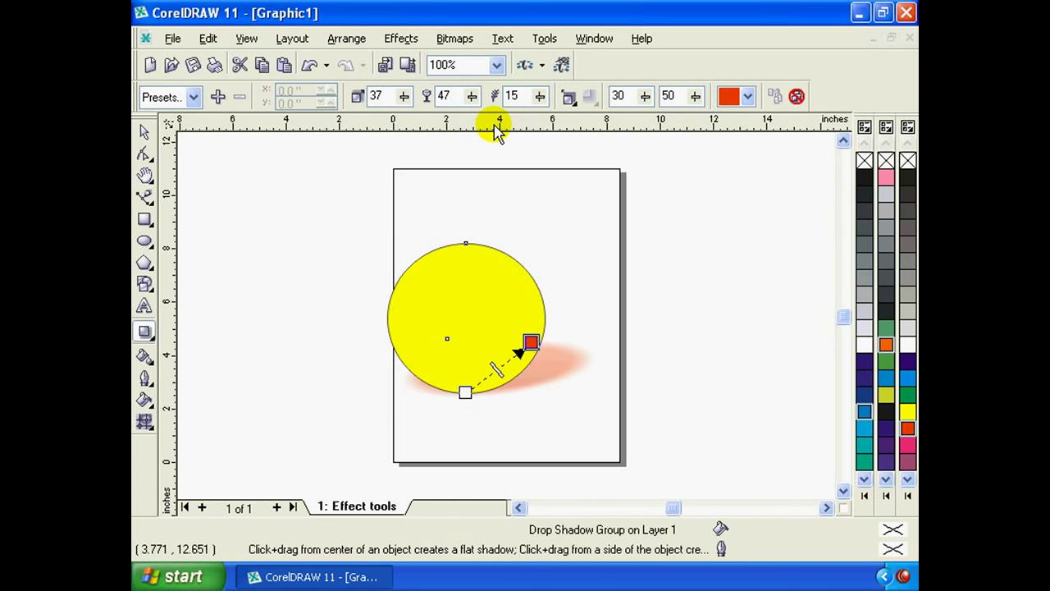
{"action": "left_click", "coordinate": [185, 97]}
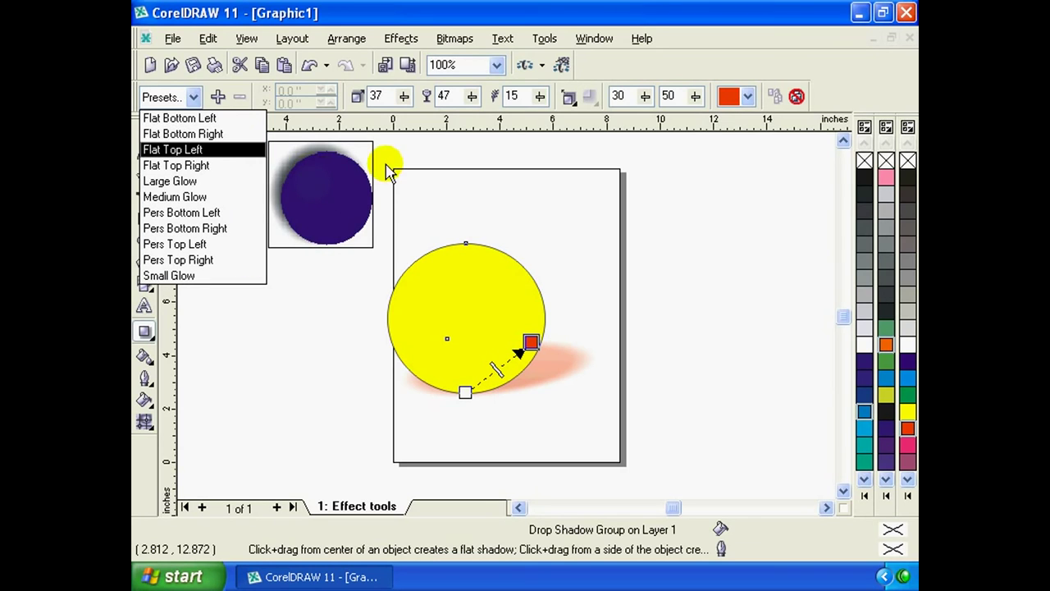
Redraw the shadow as a glow, then perspective, finally a flat offset at 1.104", -0.191"
{"action": "left_click", "coordinate": [419, 176]}
{"action": "left_click_drag", "start_coordinate": [470, 281], "coordinate": [544, 338]}
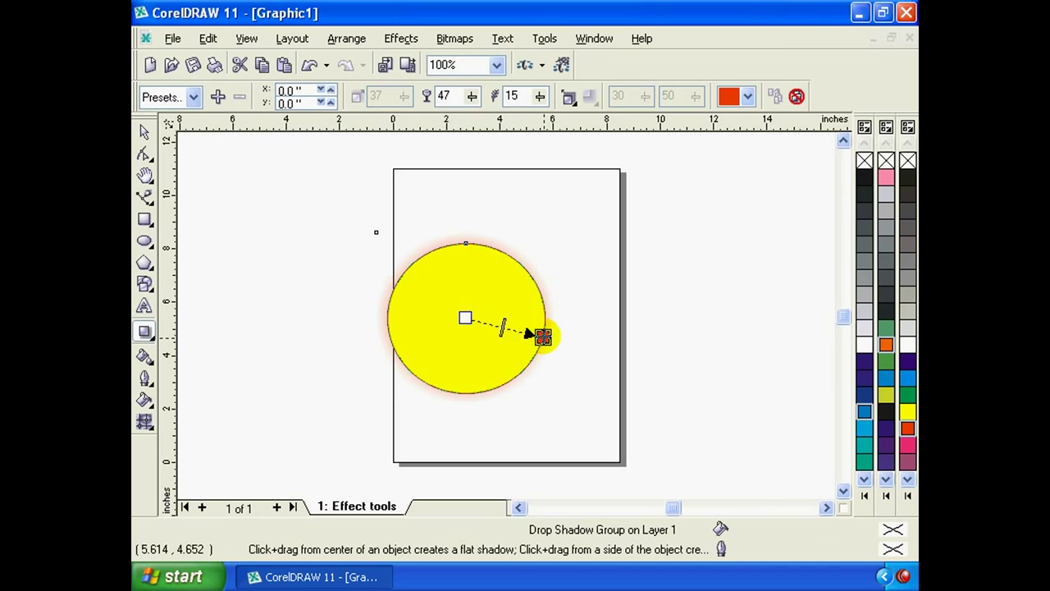
{"action": "left_click_drag", "start_coordinate": [464, 392], "coordinate": [546, 408]}
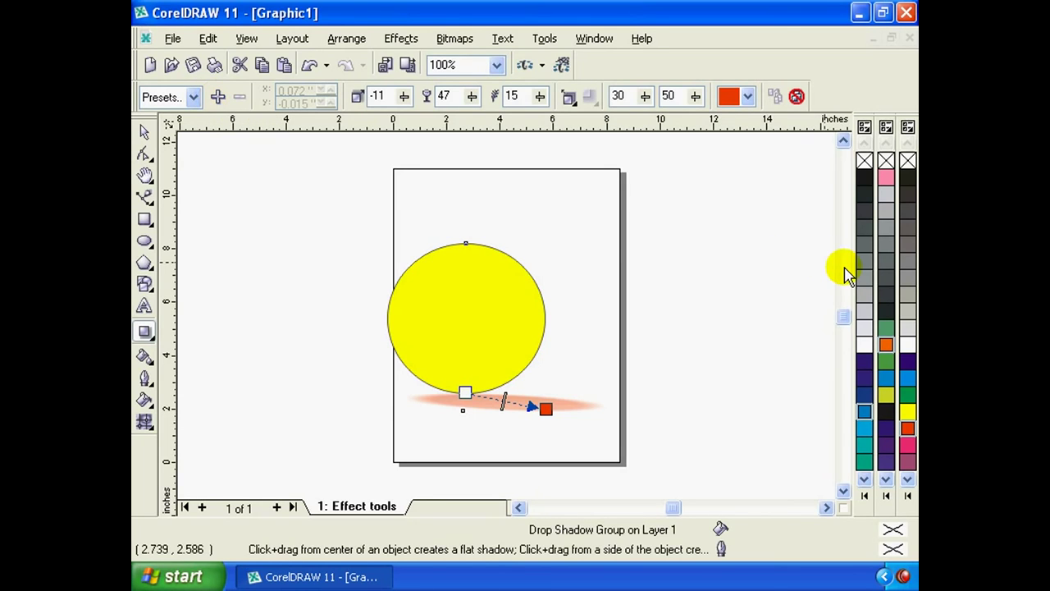
{"action": "mouse_move", "coordinate": [464, 316]}
{"action": "left_mouse_down"}
{"action": "mouse_move", "coordinate": [489, 304]}
{"action": "mouse_move", "coordinate": [559, 337]}
{"action": "left_mouse_up"}
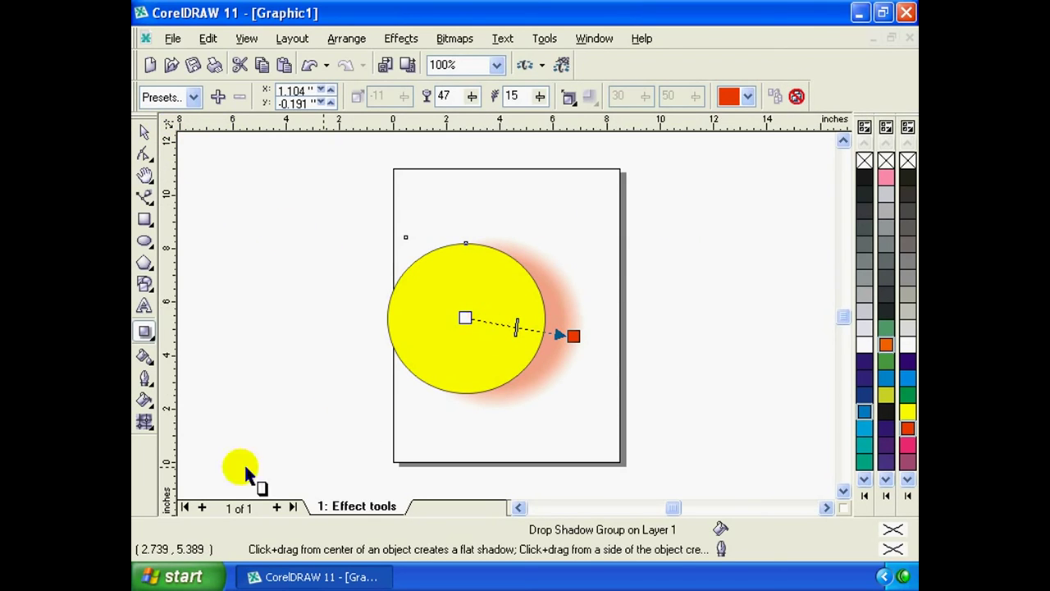
Clear the drop shadow, reposition the circle, and choose the Interactive Transparency Tool
{"action": "left_click", "coordinate": [798, 98]}
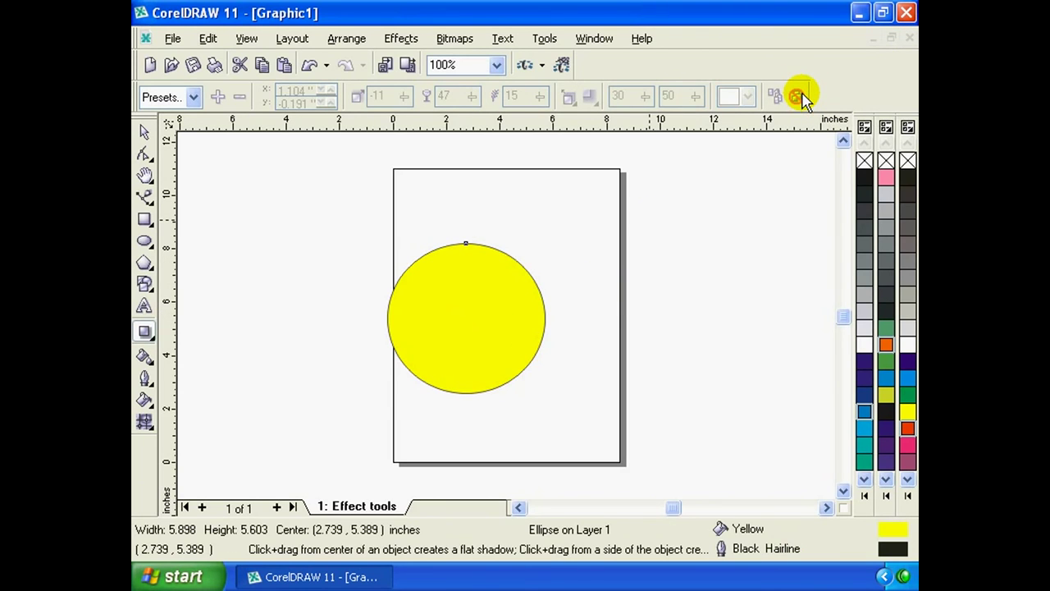
{"action": "left_click", "coordinate": [144, 131]}
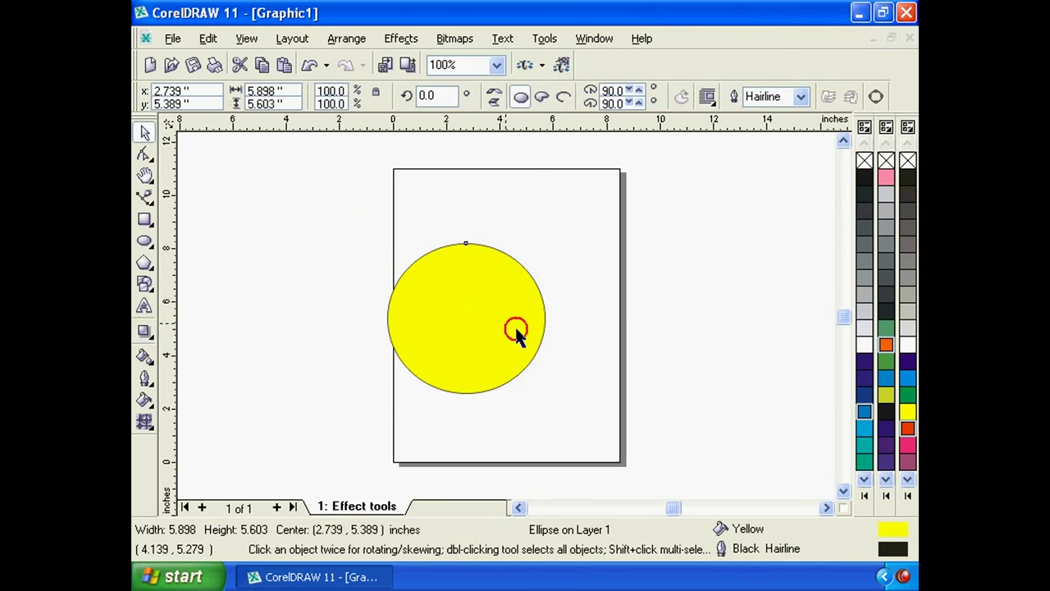
{"action": "mouse_move", "coordinate": [509, 304]}
{"action": "left_mouse_down"}
{"action": "mouse_move", "coordinate": [538, 304]}
{"action": "mouse_move", "coordinate": [502, 288]}
{"action": "left_mouse_up"}
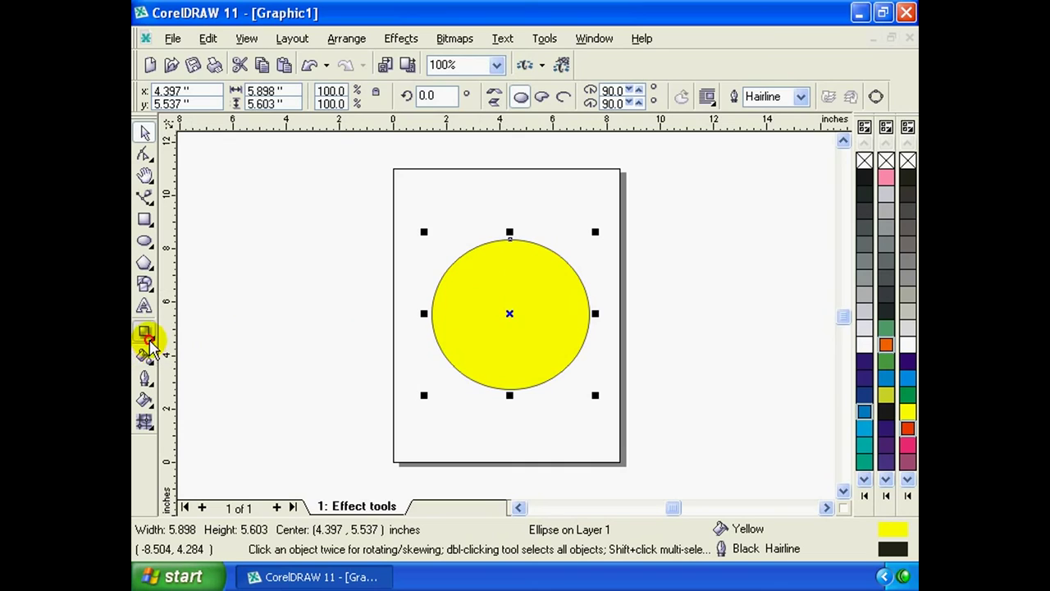
{"action": "left_click", "coordinate": [144, 332]}
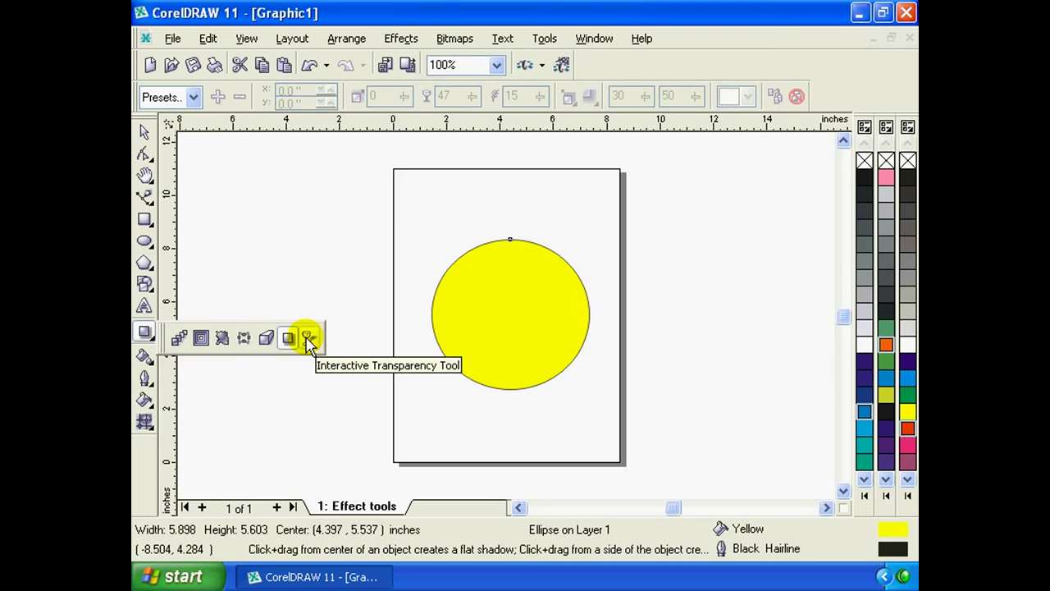
{"action": "left_click", "coordinate": [307, 337]}
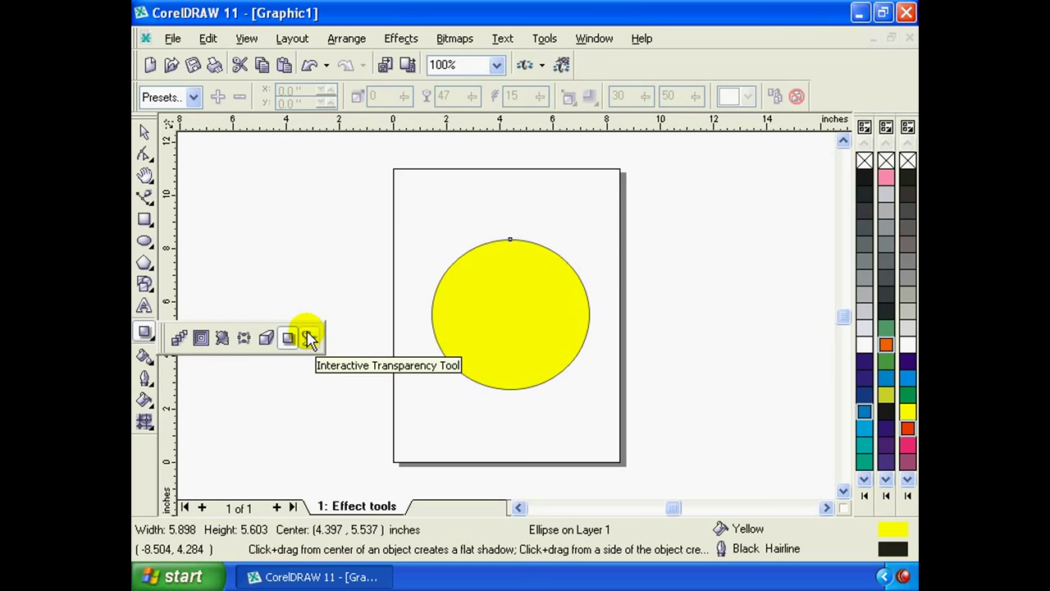
{"action": "left_click", "coordinate": [310, 339]}
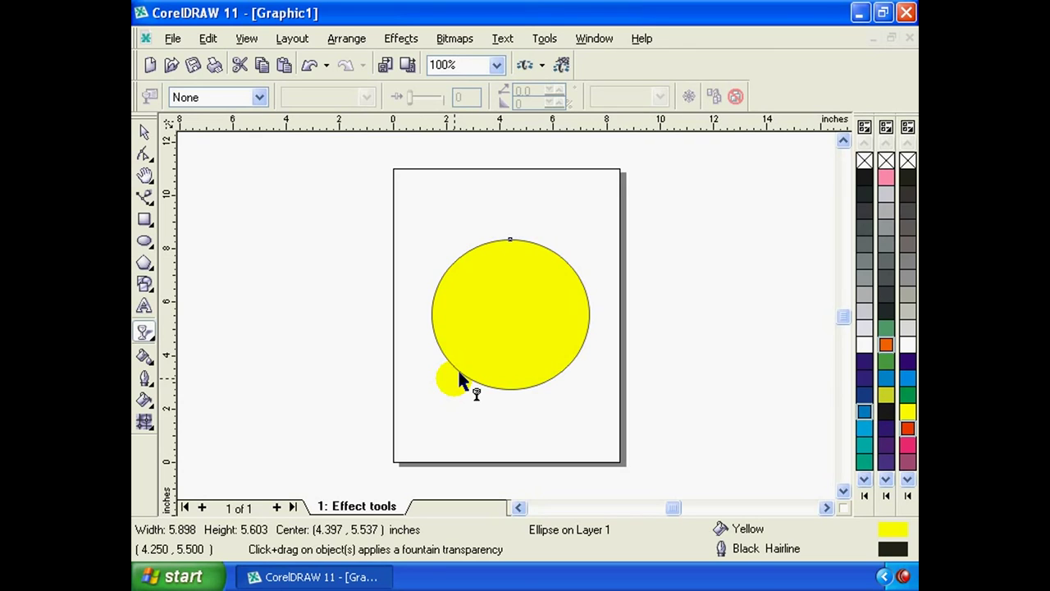
Drag a fountain transparency across the circle, fading toward the upper right, and shift its midpoint
{"action": "left_click_drag", "start_coordinate": [460, 379], "coordinate": [552, 285]}
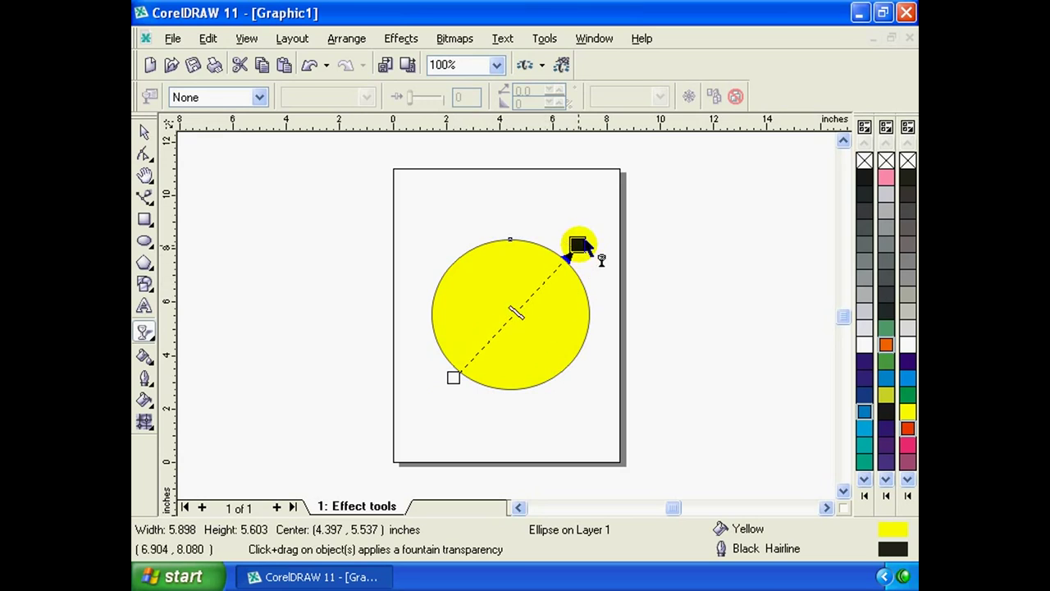
{"action": "left_click_drag", "start_coordinate": [548, 281], "coordinate": [582, 237]}
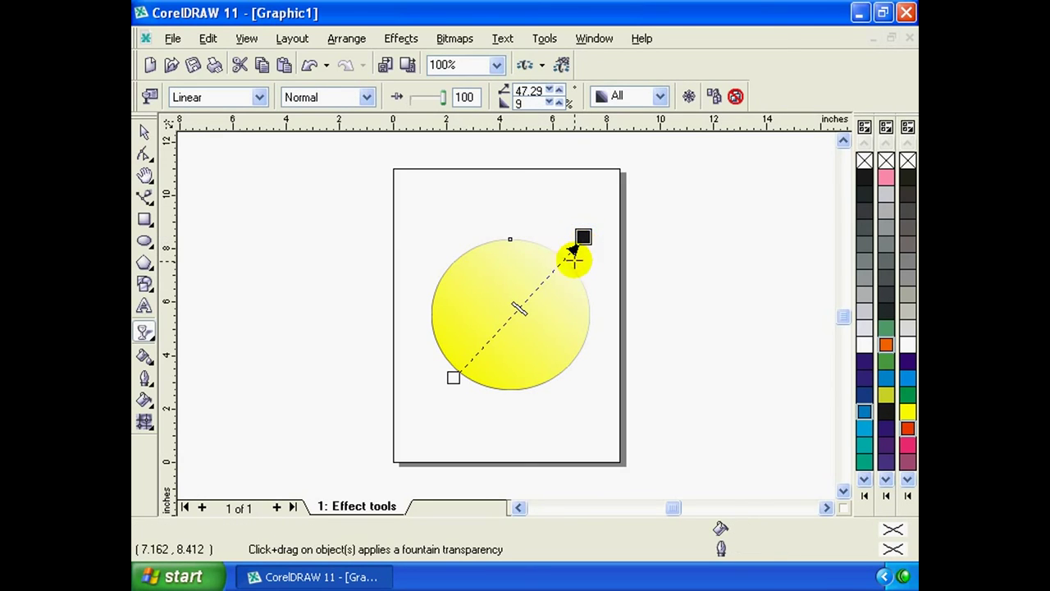
{"action": "left_click", "coordinate": [566, 255]}
{"action": "left_click_drag", "start_coordinate": [565, 255], "coordinate": [564, 254]}
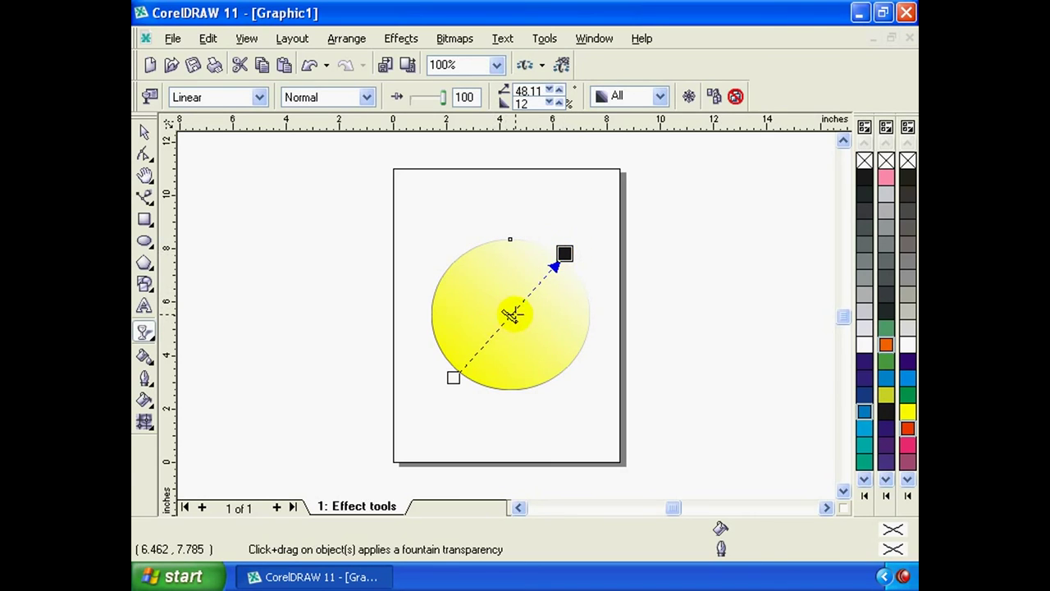
{"action": "mouse_move", "coordinate": [565, 254]}
{"action": "left_mouse_down"}
{"action": "mouse_move", "coordinate": [608, 209]}
{"action": "mouse_move", "coordinate": [600, 213]}
{"action": "left_mouse_up"}
{"action": "left_click_drag", "start_coordinate": [527, 297], "coordinate": [500, 324]}
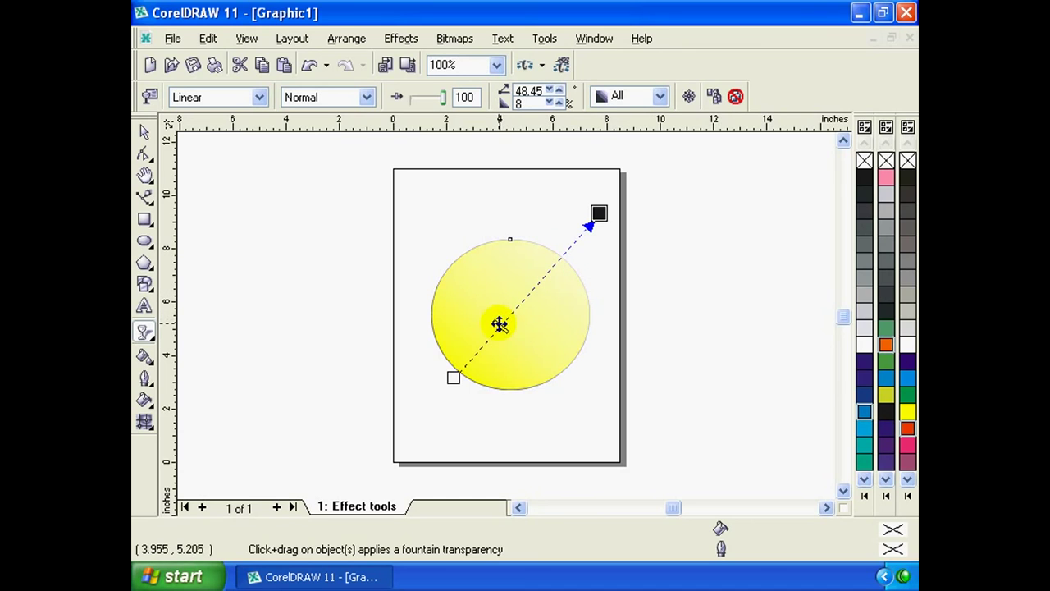
{"action": "mouse_move", "coordinate": [500, 324]}
{"action": "left_mouse_down"}
{"action": "mouse_move", "coordinate": [564, 250]}
{"action": "mouse_move", "coordinate": [490, 341]}
{"action": "left_mouse_up"}
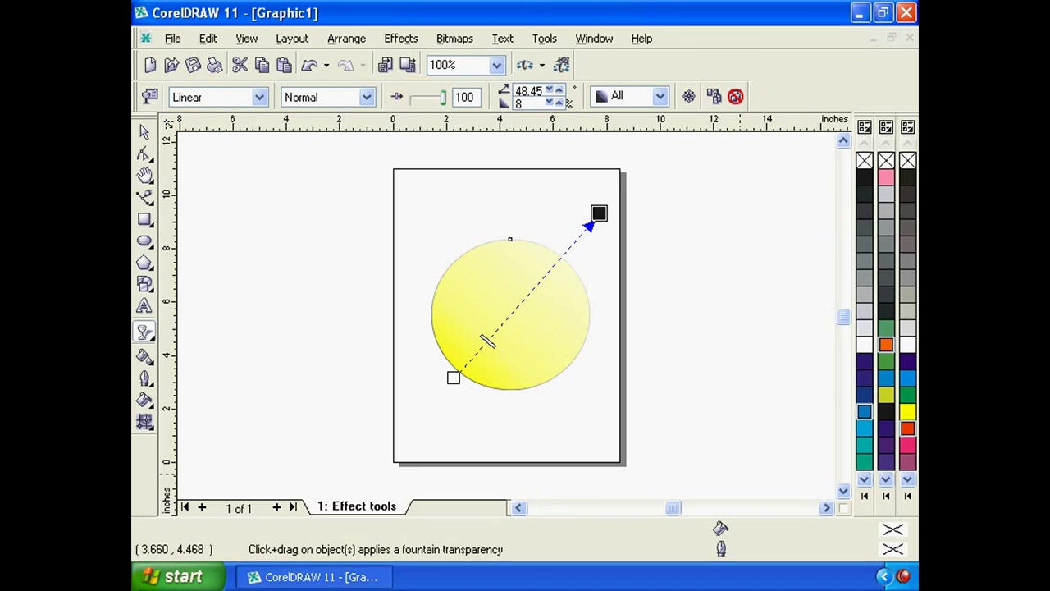
Review the transparency type list and keep it set to Linear
{"action": "left_click", "coordinate": [259, 97]}
{"action": "left_click", "coordinate": [260, 98]}
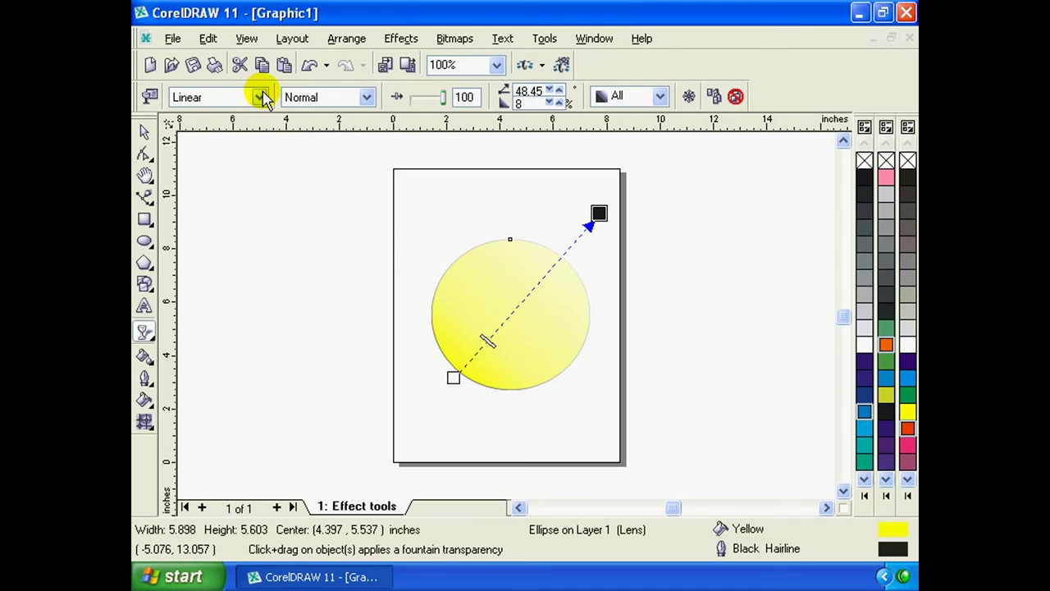
{"action": "left_click", "coordinate": [262, 98]}
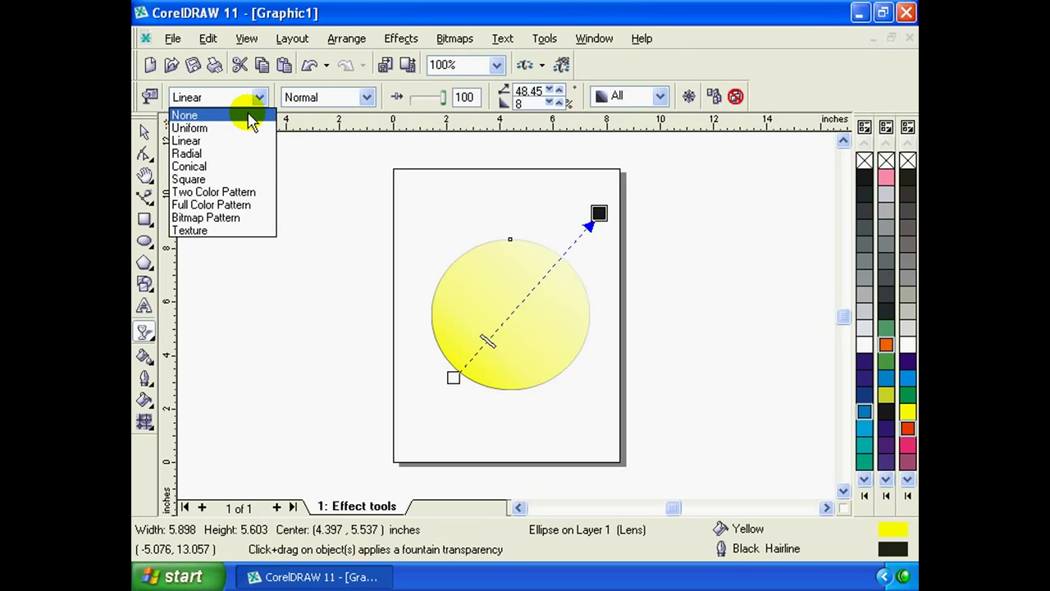
{"action": "left_click", "coordinate": [244, 140]}
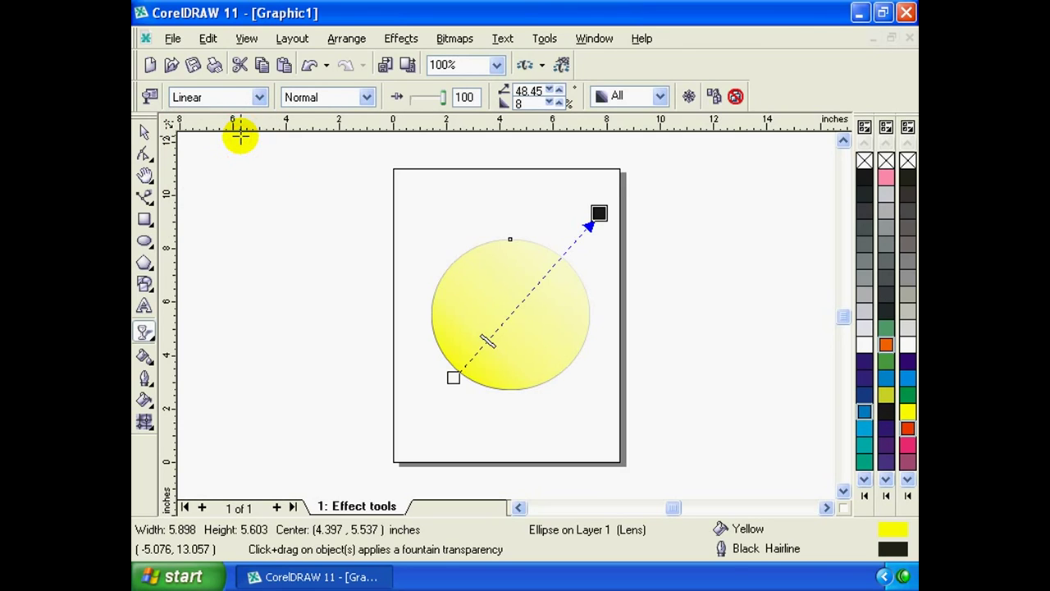
Change the transparency type to Radial and reposition its centre slightly left
{"action": "left_click", "coordinate": [260, 97]}
{"action": "left_click", "coordinate": [225, 154]}
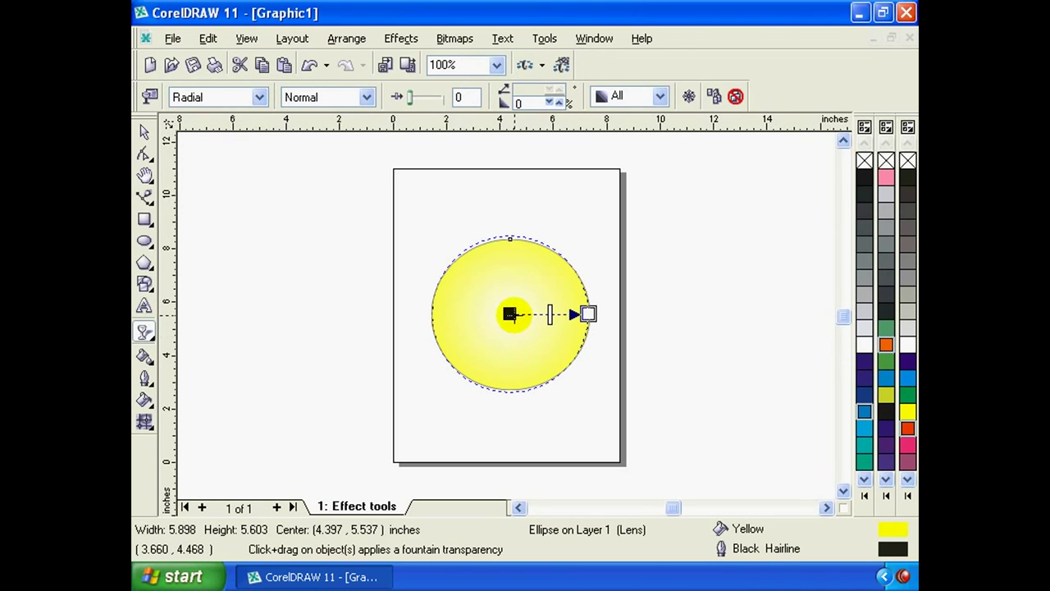
{"action": "left_click_drag", "start_coordinate": [510, 314], "coordinate": [457, 314]}
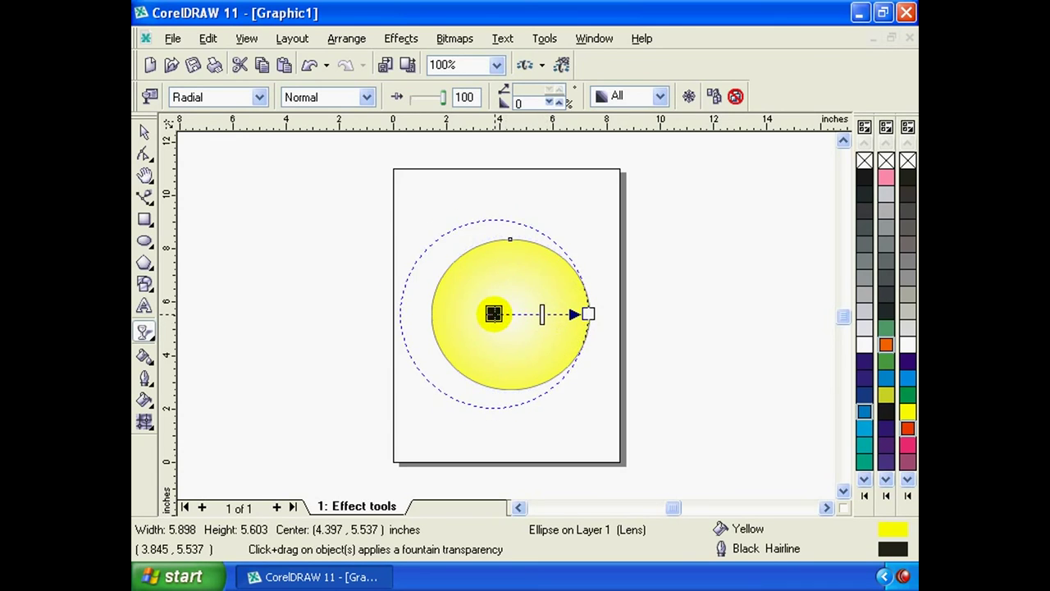
{"action": "left_click_drag", "start_coordinate": [457, 314], "coordinate": [477, 315]}
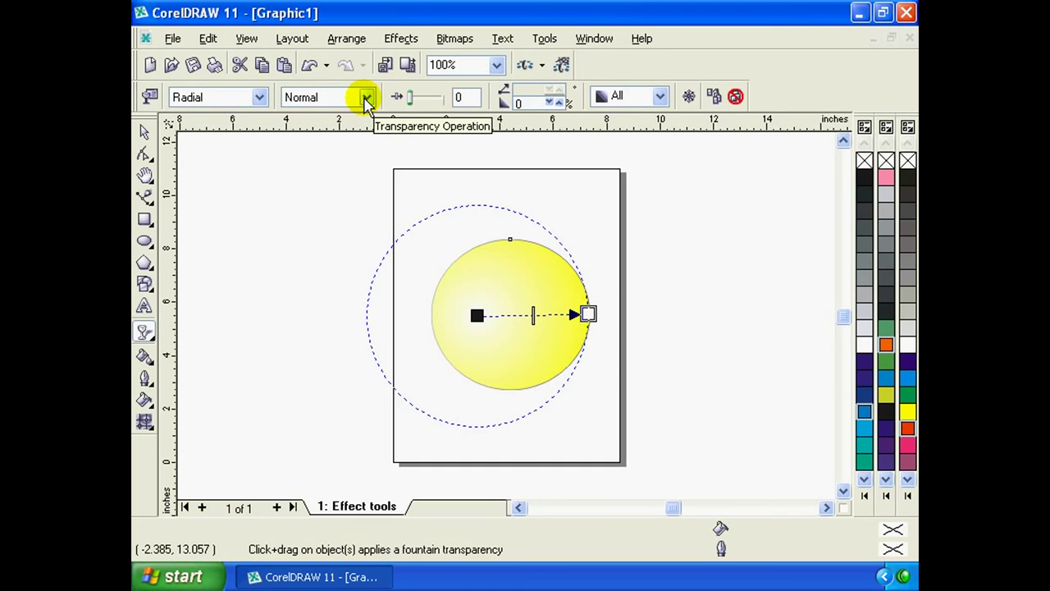
Set the transparency operation to If Darker after briefly trying Add
{"action": "left_click", "coordinate": [366, 98]}
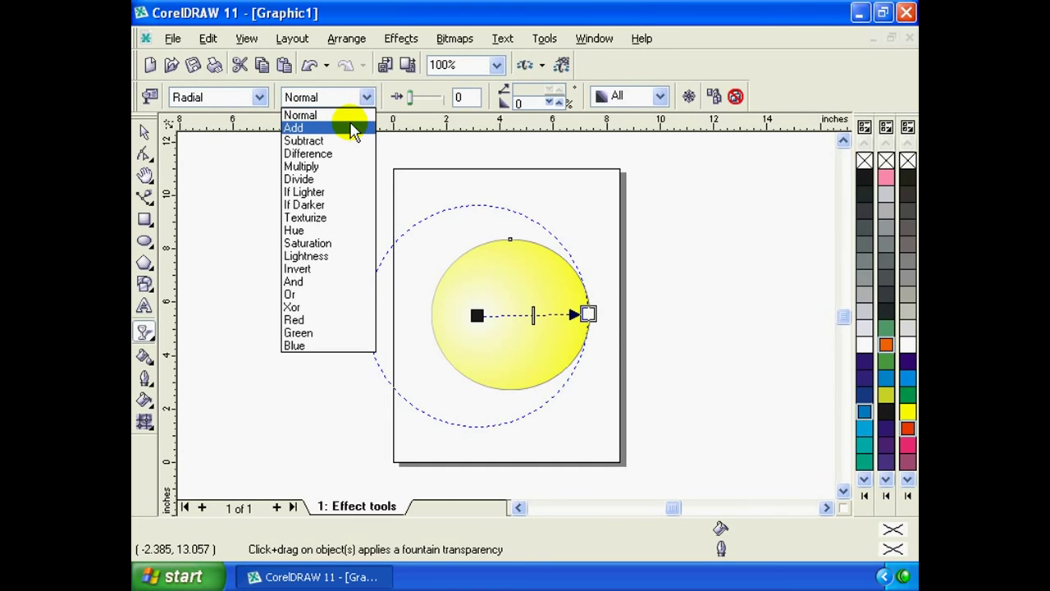
{"action": "left_click", "coordinate": [343, 129]}
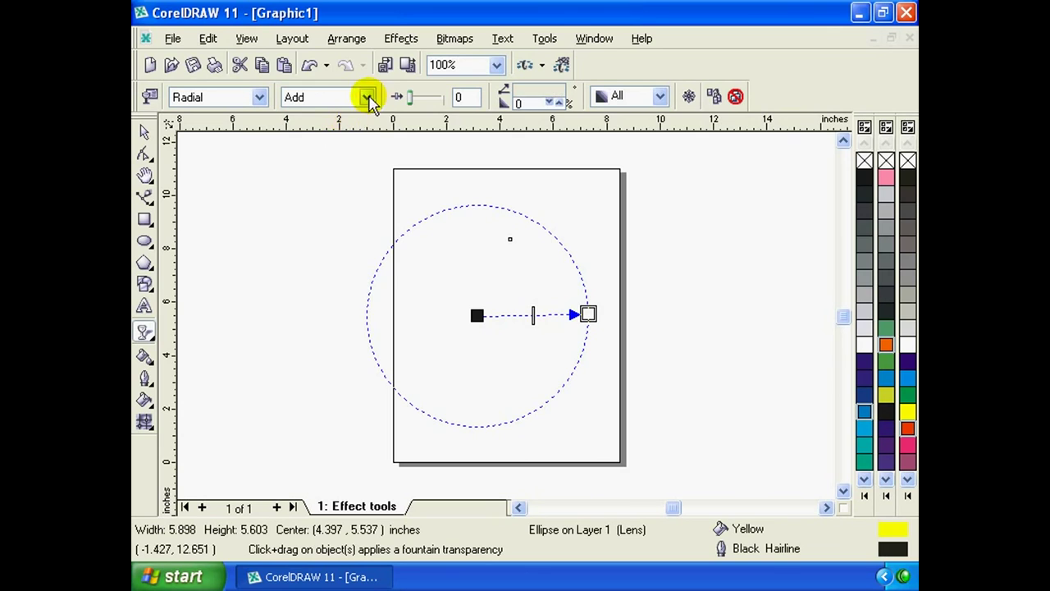
{"action": "left_click", "coordinate": [367, 98]}
{"action": "left_click", "coordinate": [336, 110]}
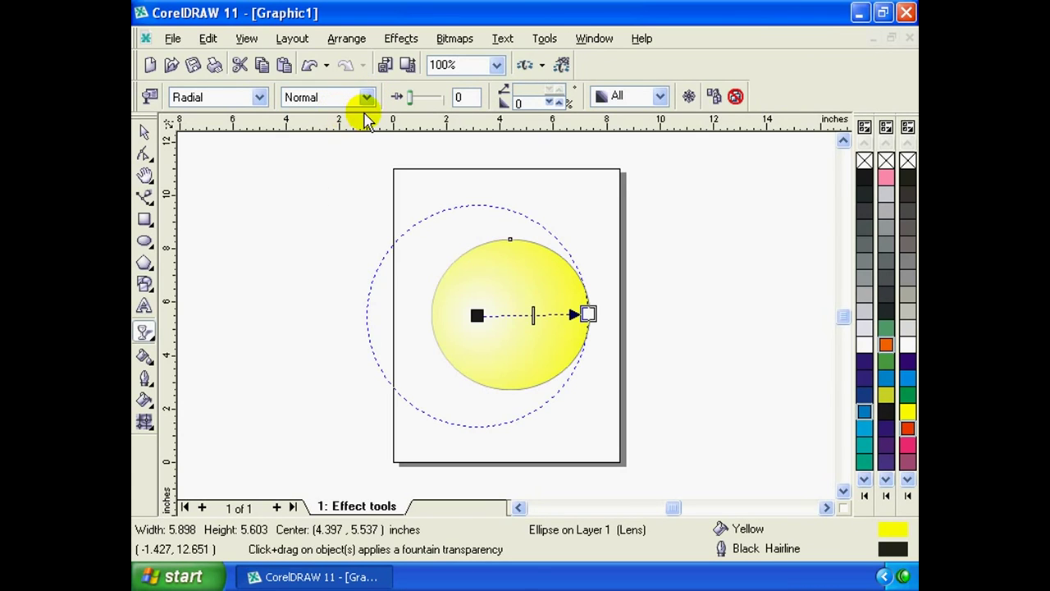
{"action": "left_click", "coordinate": [367, 99]}
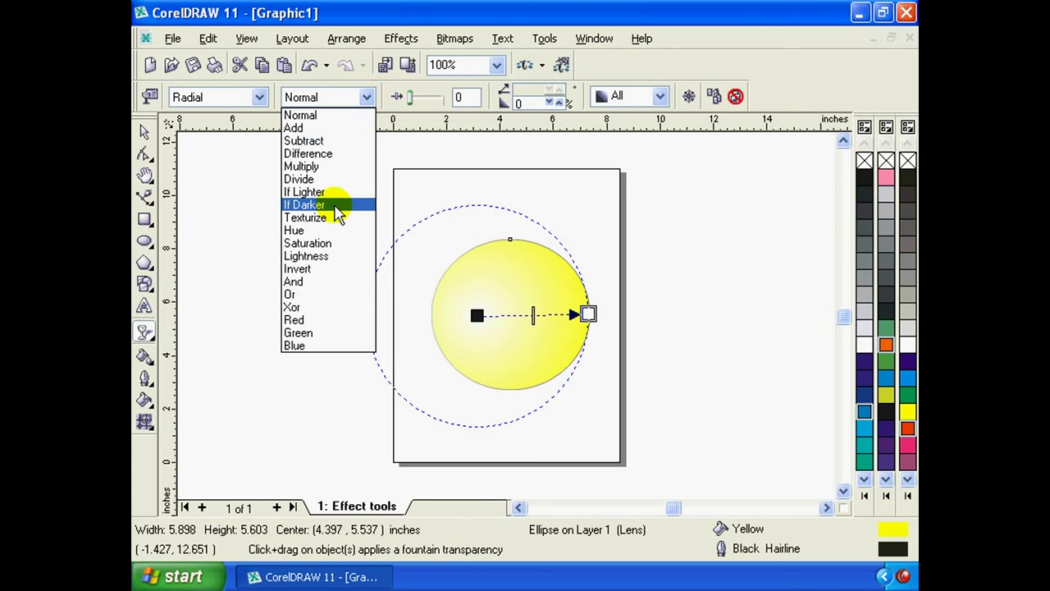
{"action": "left_click", "coordinate": [338, 201]}
{"action": "left_click", "coordinate": [367, 98]}
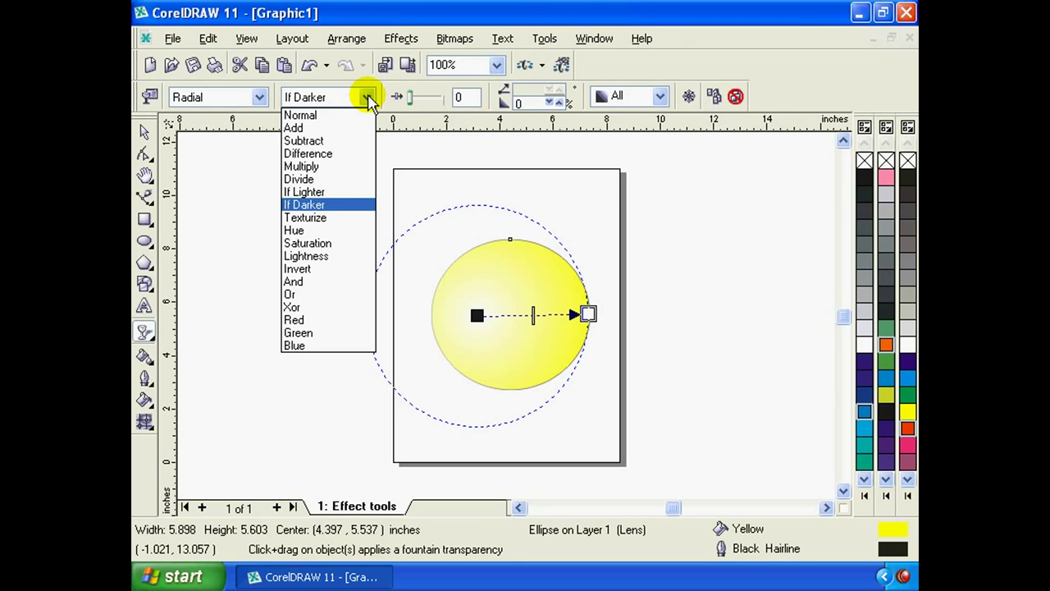
{"action": "left_click", "coordinate": [391, 110]}
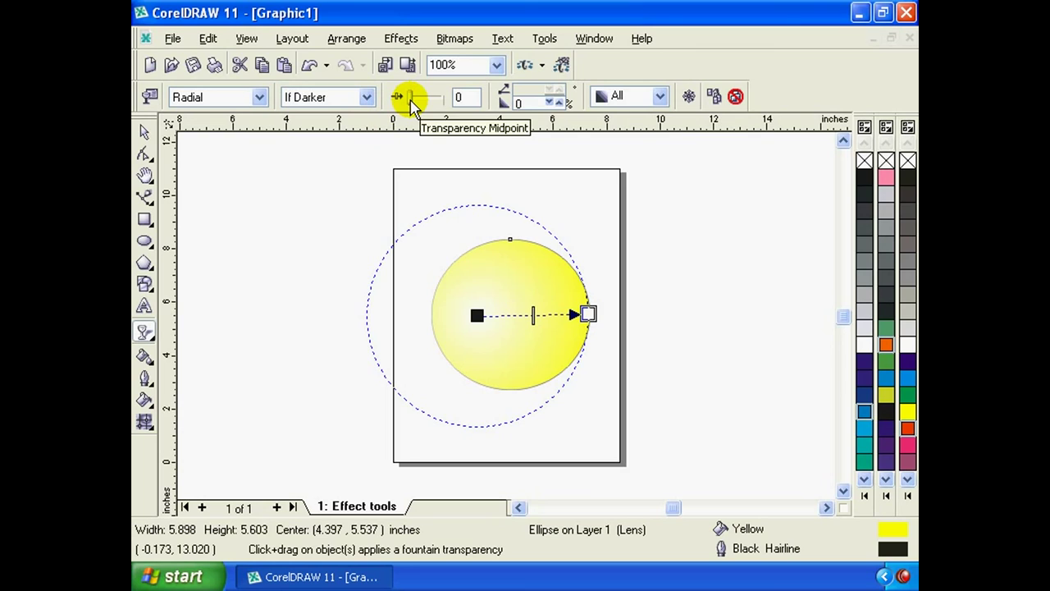
Set the transparency midpoint to 35 and apply it to the Fill only
{"action": "left_click_drag", "start_coordinate": [410, 102], "coordinate": [423, 105]}
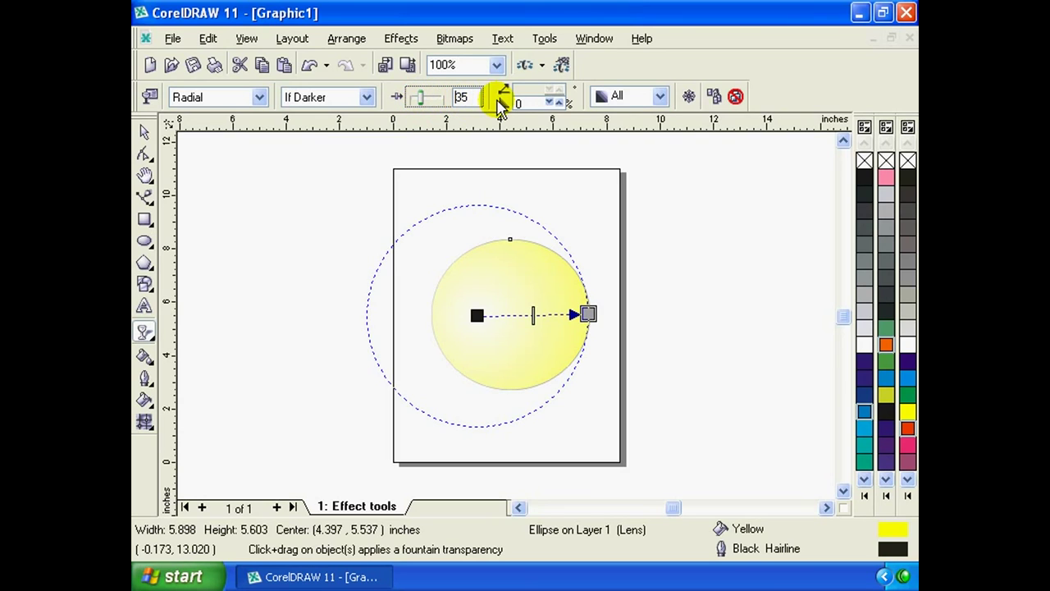
{"action": "left_click", "coordinate": [660, 96]}
{"action": "left_click", "coordinate": [624, 111]}
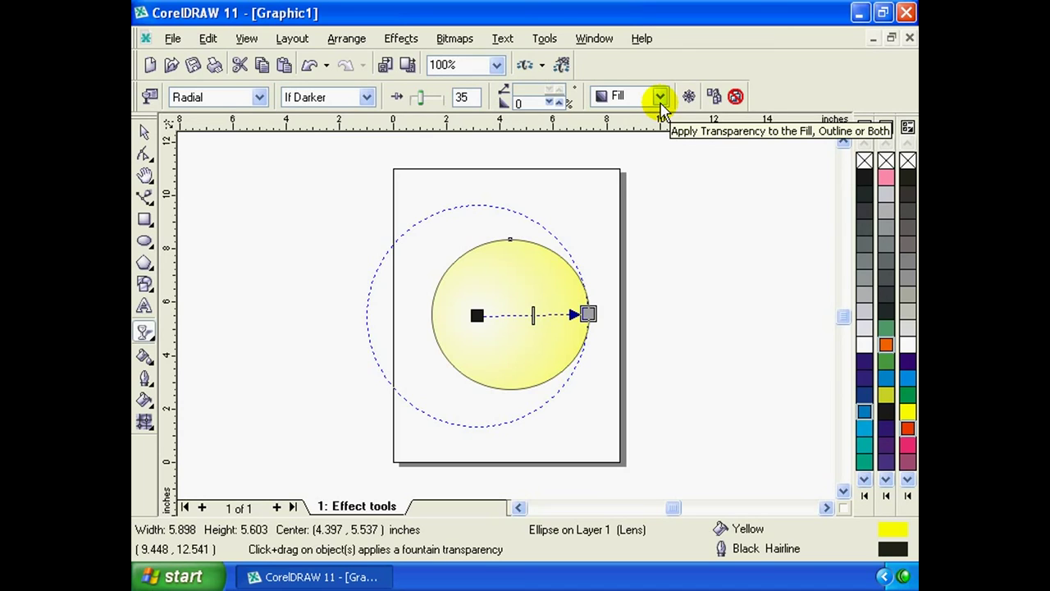
Switch the transparency target to Outline, then to All (fill and outline)
{"action": "left_click", "coordinate": [660, 97]}
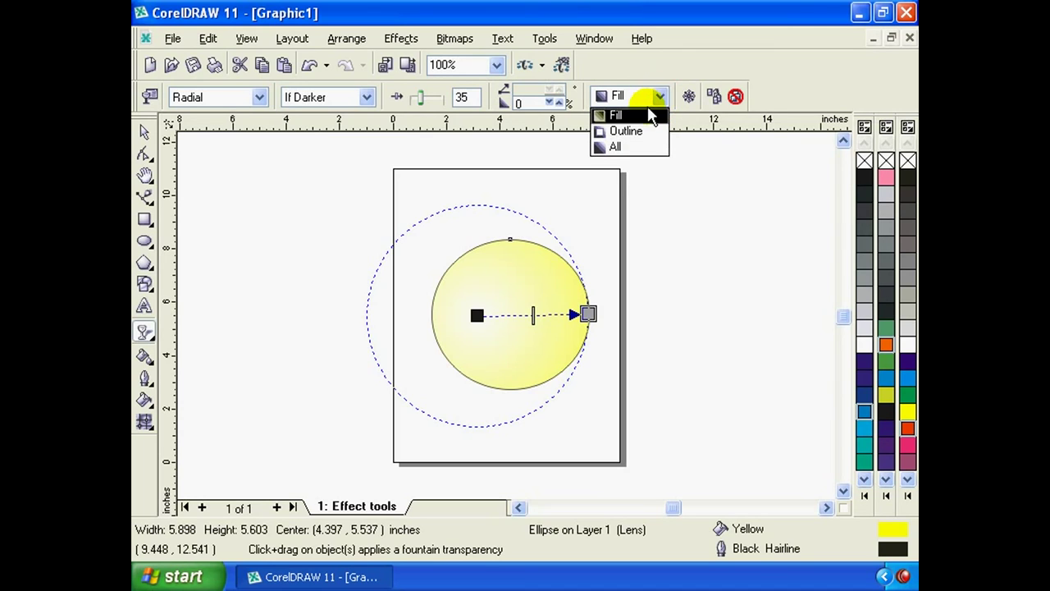
{"action": "left_click", "coordinate": [636, 115]}
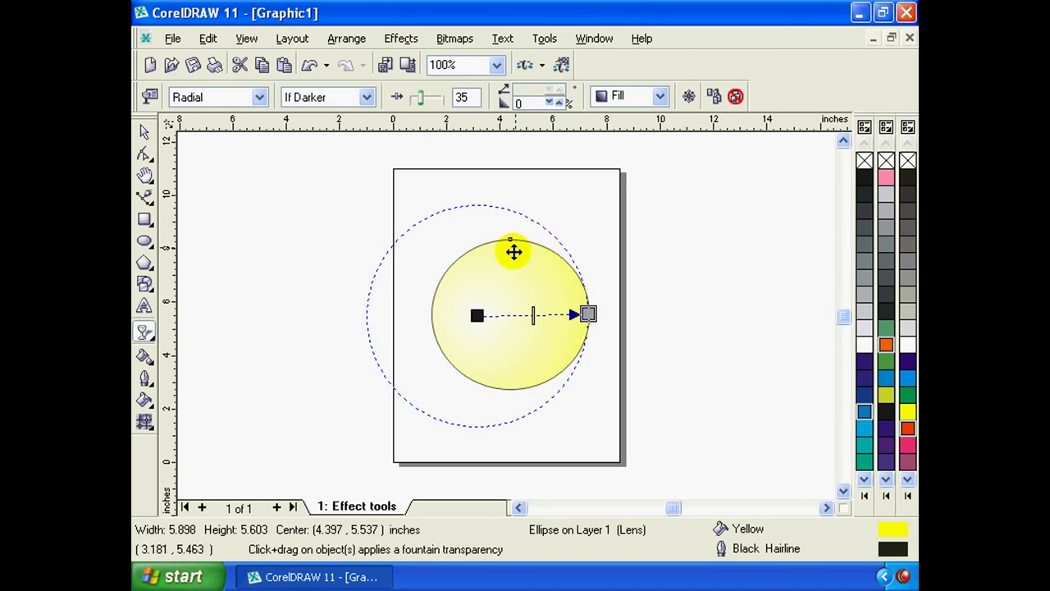
{"action": "left_click", "coordinate": [662, 97]}
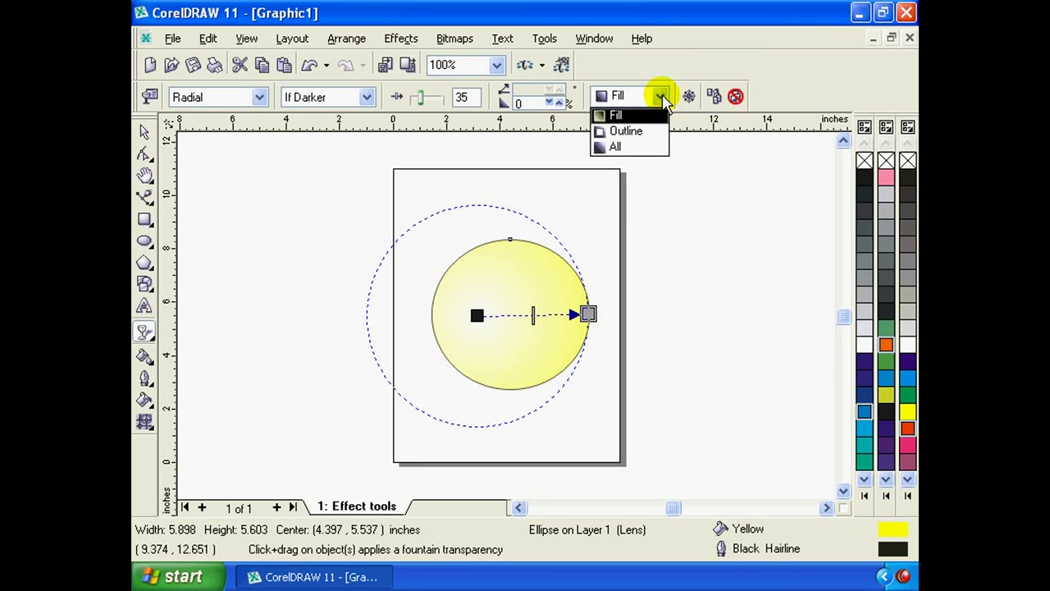
{"action": "left_click", "coordinate": [645, 132]}
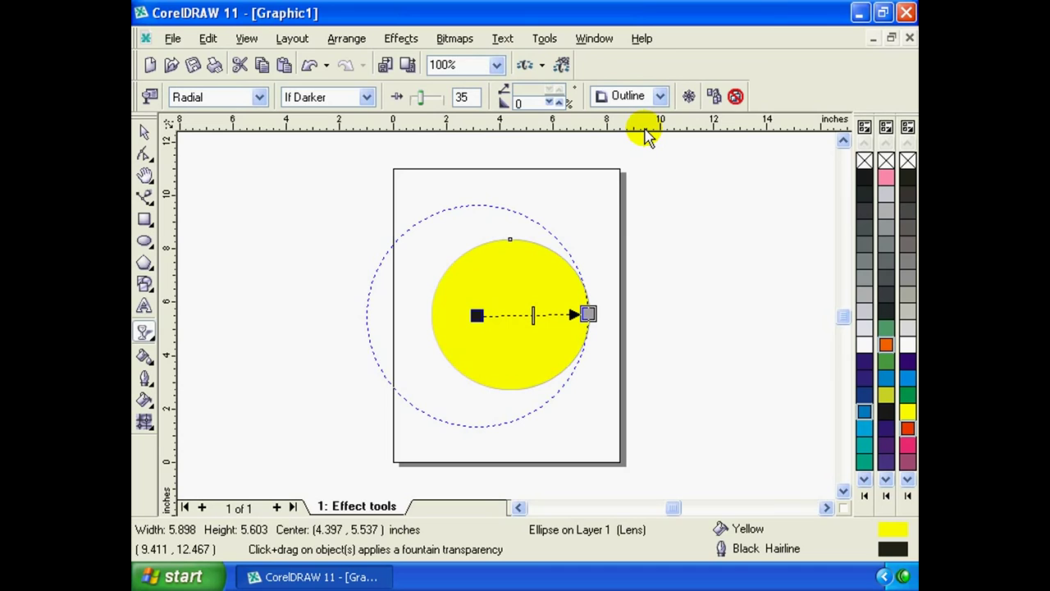
{"action": "left_click", "coordinate": [660, 96]}
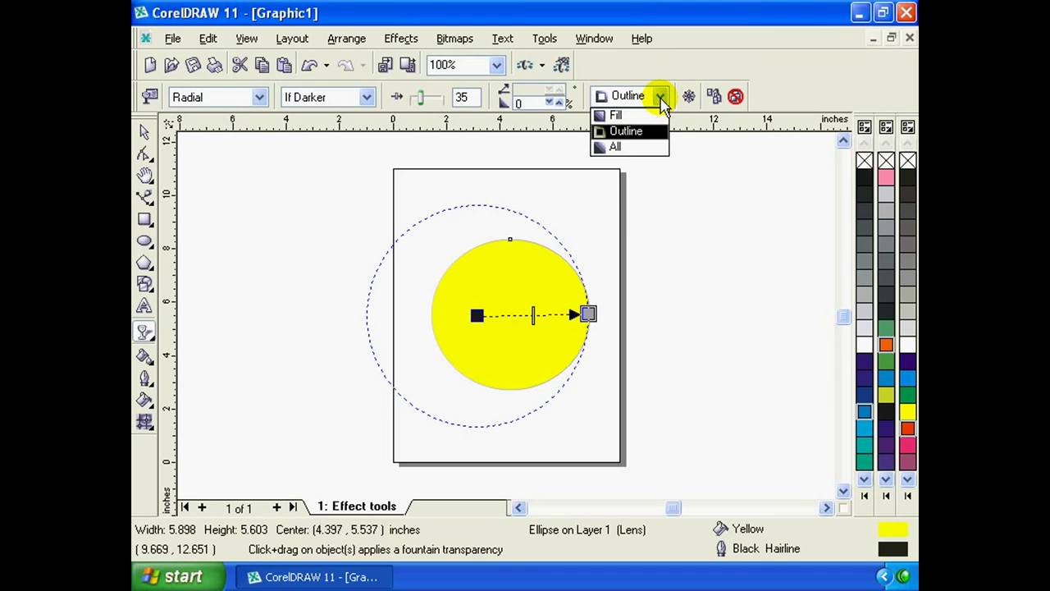
{"action": "left_click", "coordinate": [620, 148]}
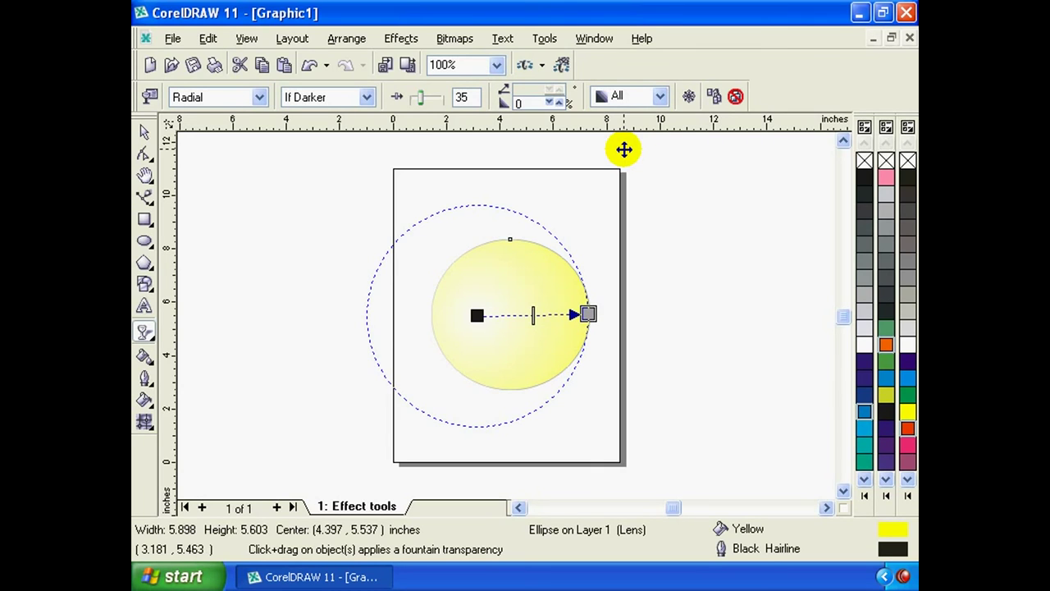
Freeze, then clear the transparency, and move the circle slightly lower to y 5.095"
{"action": "left_click", "coordinate": [689, 100]}
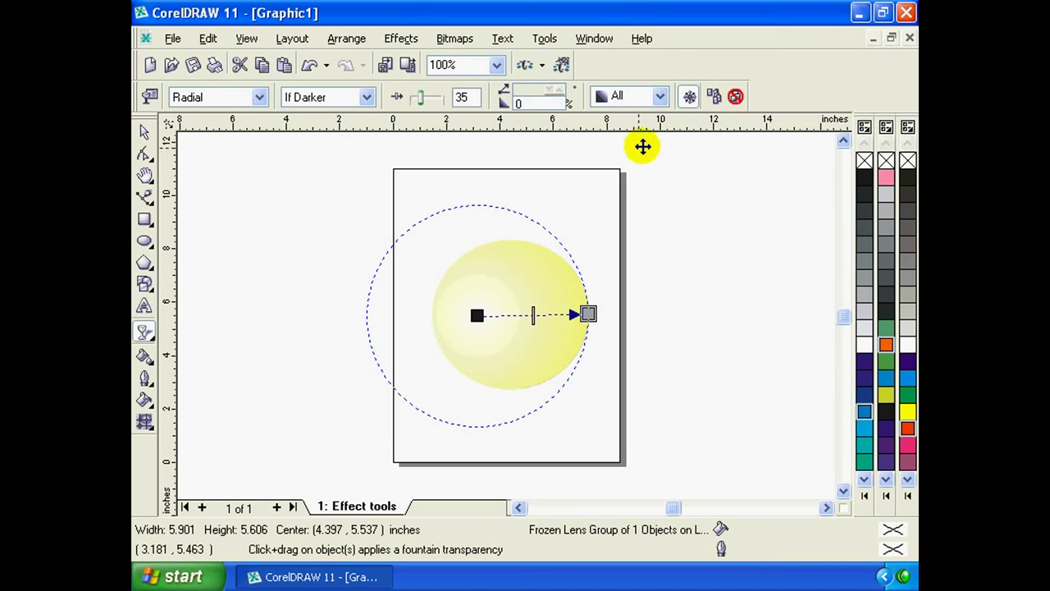
{"action": "left_click", "coordinate": [736, 97]}
{"action": "key", "text": "space"}
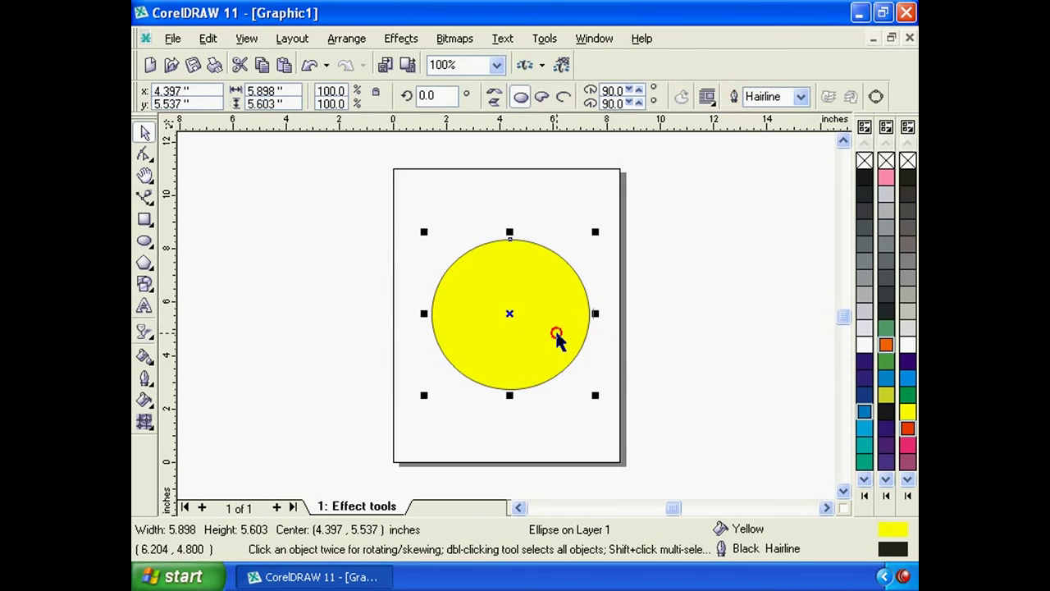
{"action": "left_click_drag", "start_coordinate": [556, 338], "coordinate": [558, 314]}
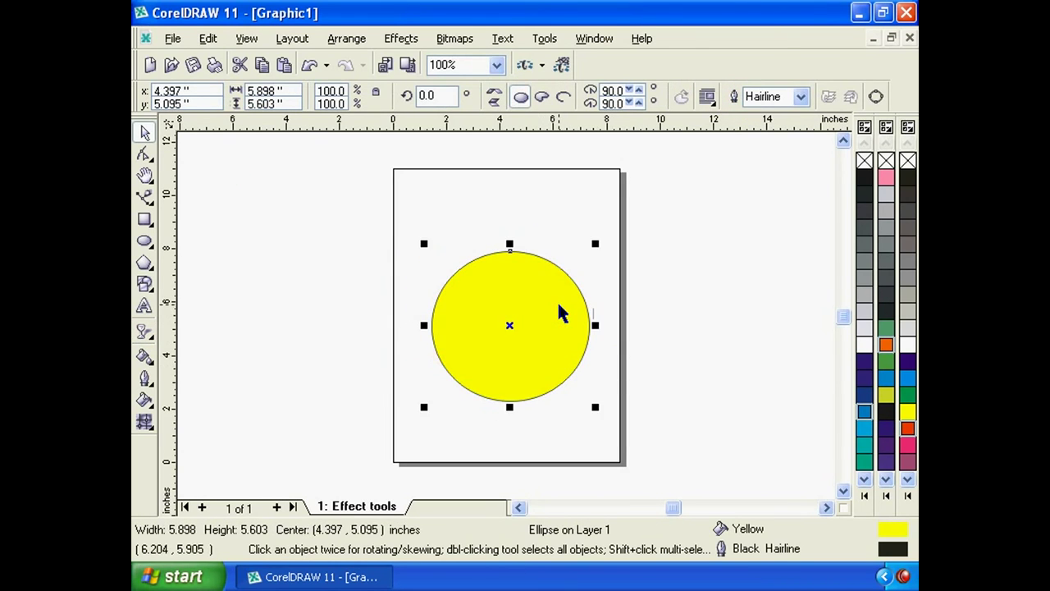